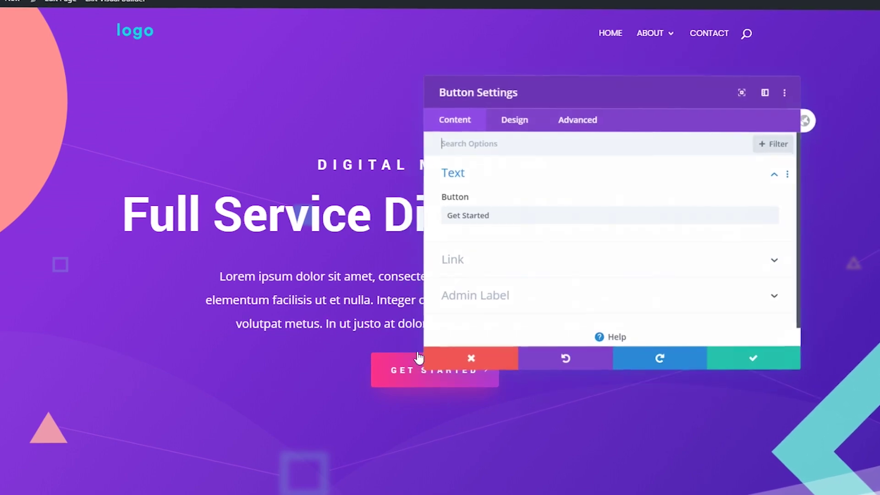
Change the hero button label from 'Get Started' to 'Contact us' and save it
drag(493, 215, 424, 223)
text(Contact us)
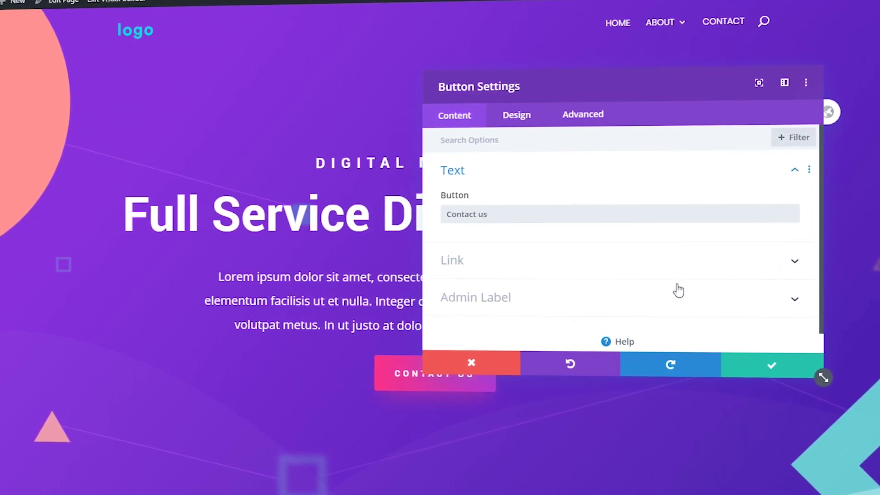
click(761, 365)
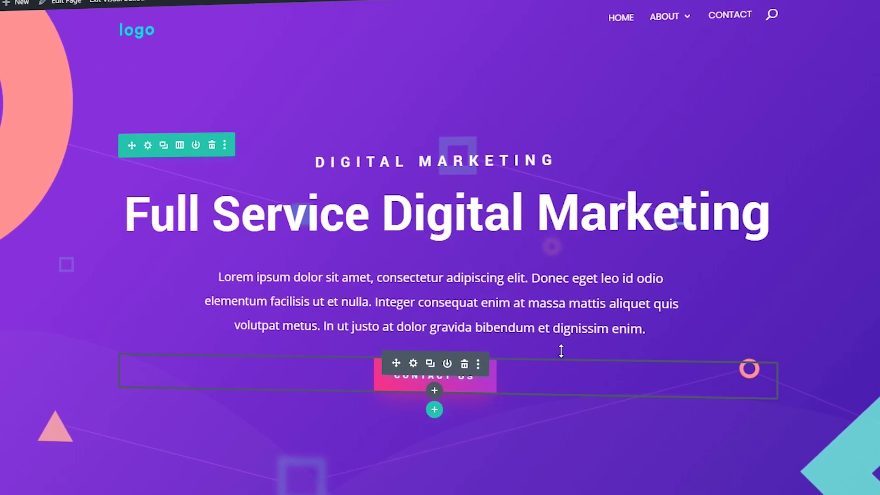
Give the Social Media Management card a new edit-style icon under Image & Icon and save
scroll(562, 353, down, 10)
scroll(528, 341, down, 6)
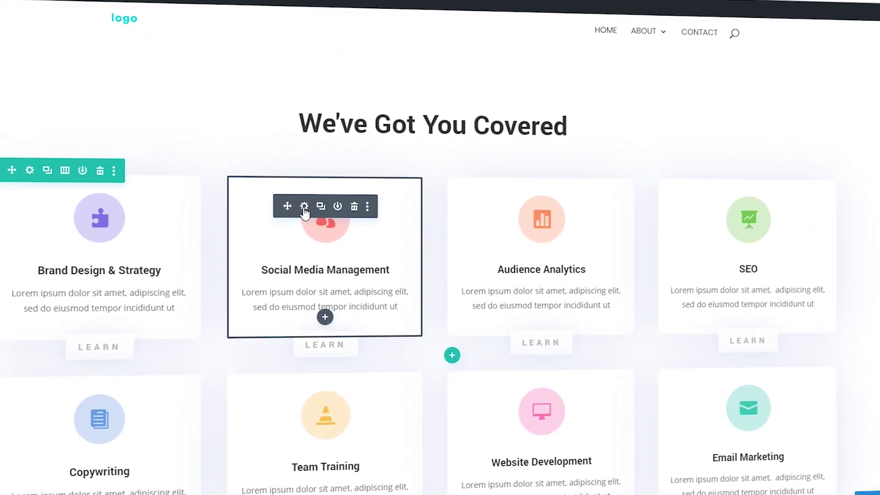
click(305, 206)
scroll(556, 264, down, 5)
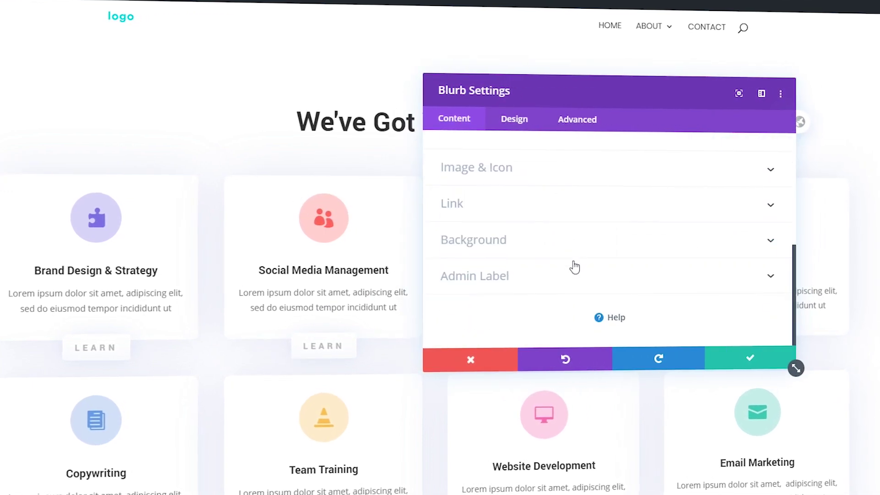
click(501, 172)
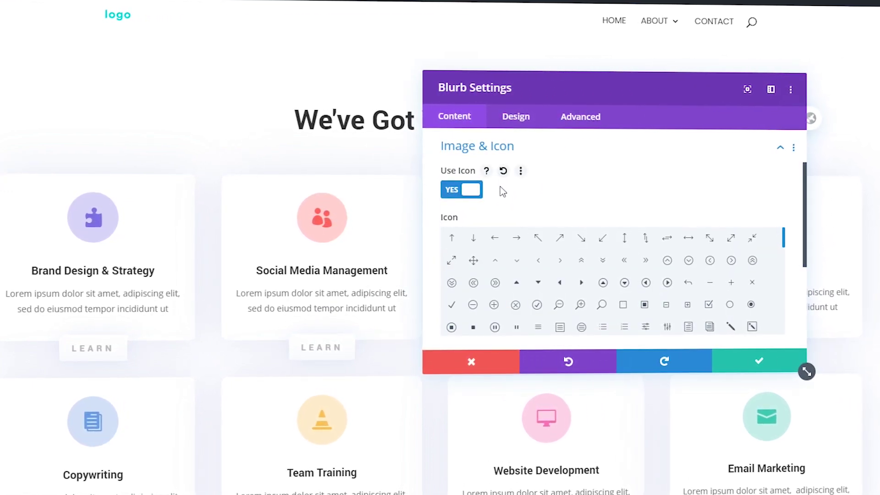
scroll(501, 191, down, 5)
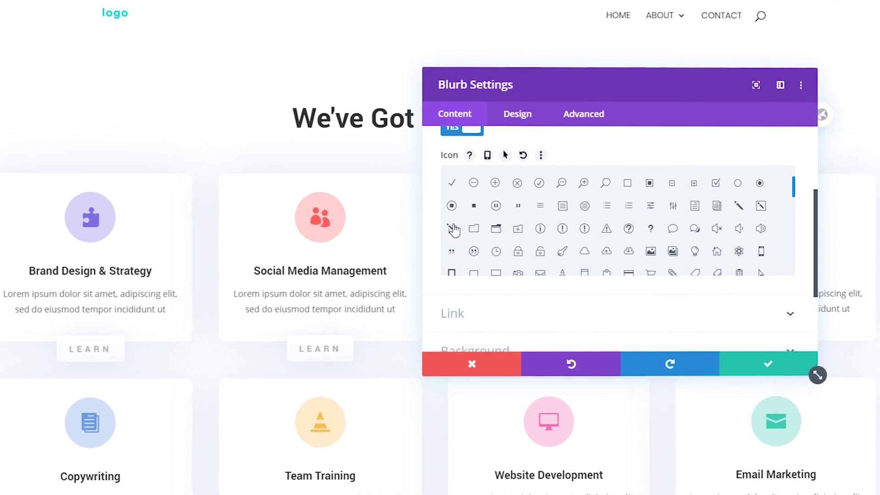
click(452, 227)
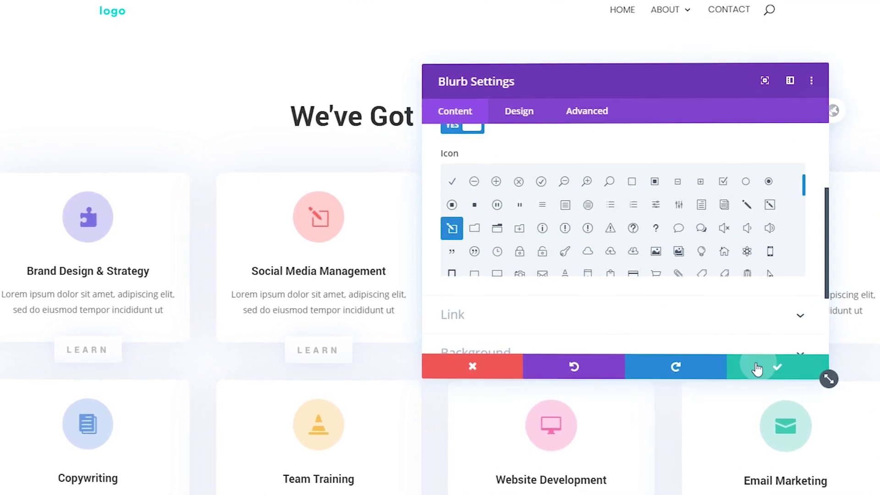
click(755, 366)
scroll(575, 262, down, 3)
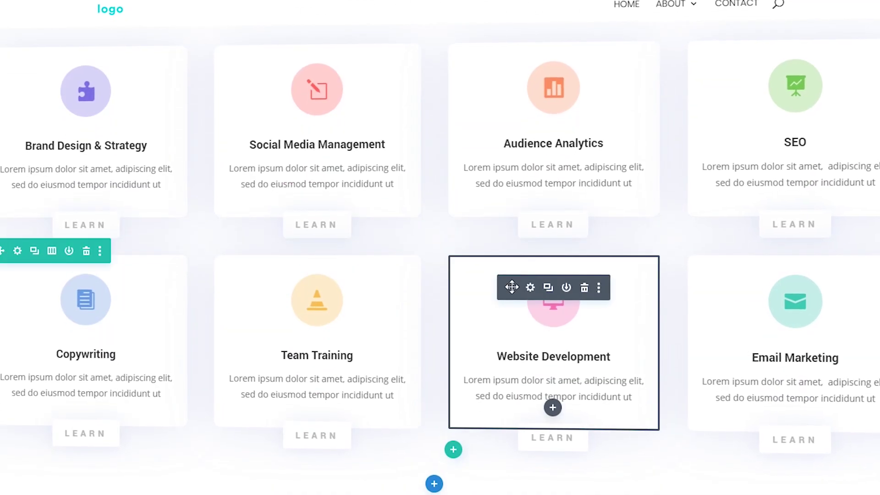
Swap the Website Development and Team Training cards, and deepen the phone section's bottom padding to 120px
drag(515, 287, 349, 285)
drag(254, 457, 556, 288)
scroll(440, 247, down, 12)
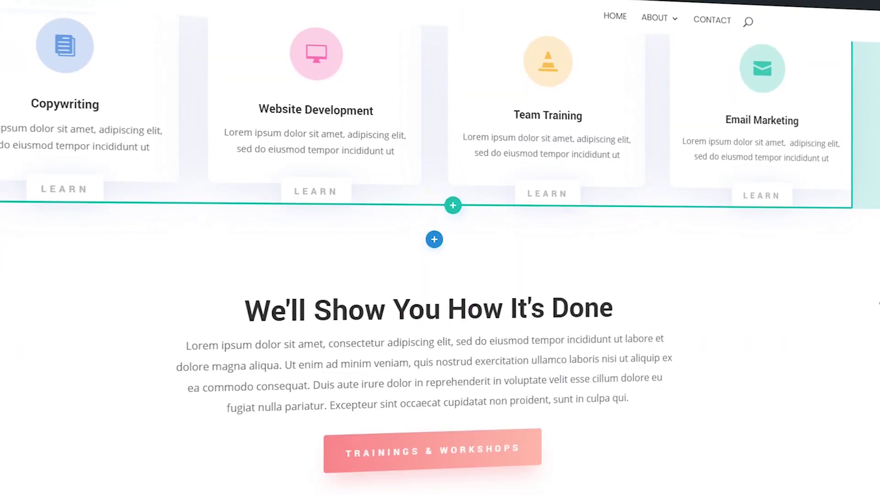
scroll(439, 248, up, 1)
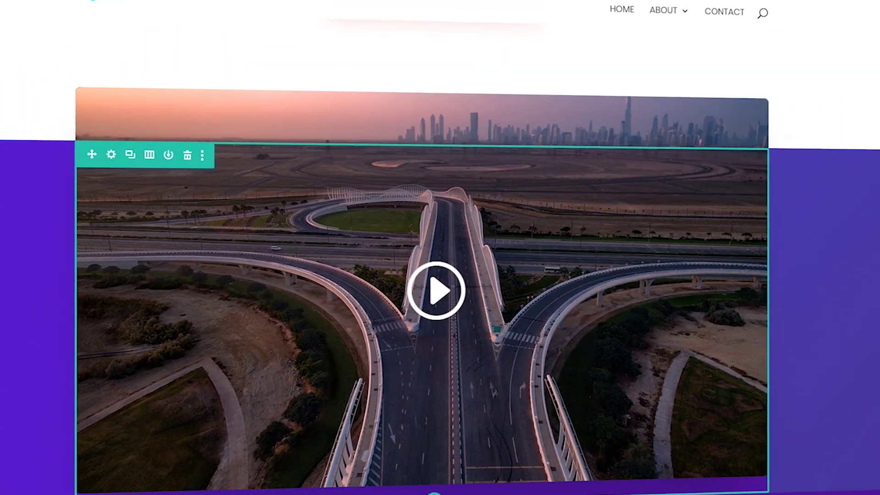
scroll(439, 247, down, 10)
scroll(440, 248, up, 1)
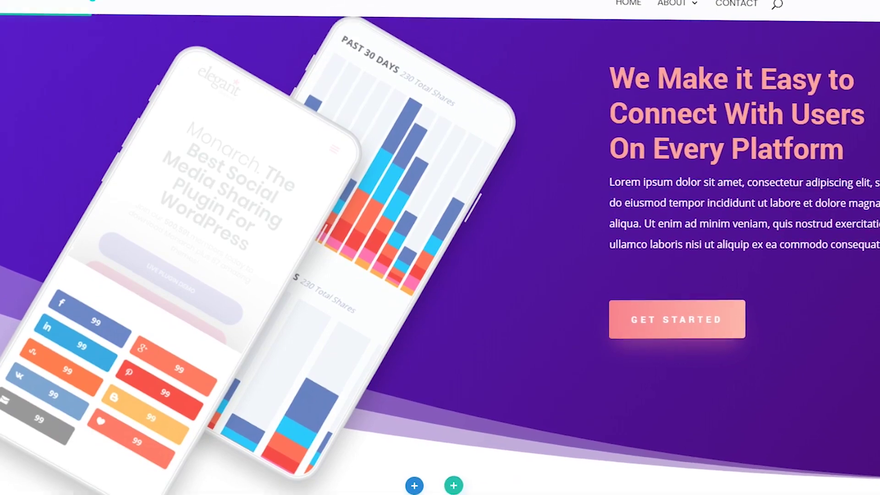
scroll(583, 173, down, 6)
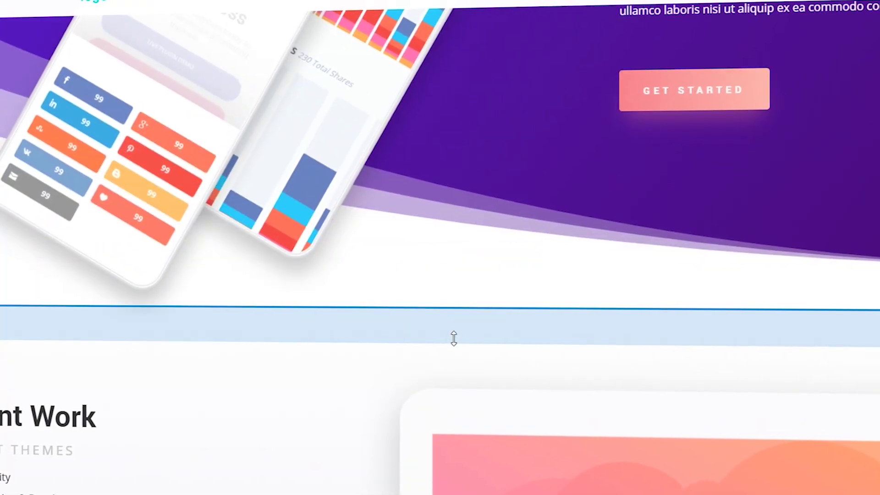
drag(454, 338, 449, 411)
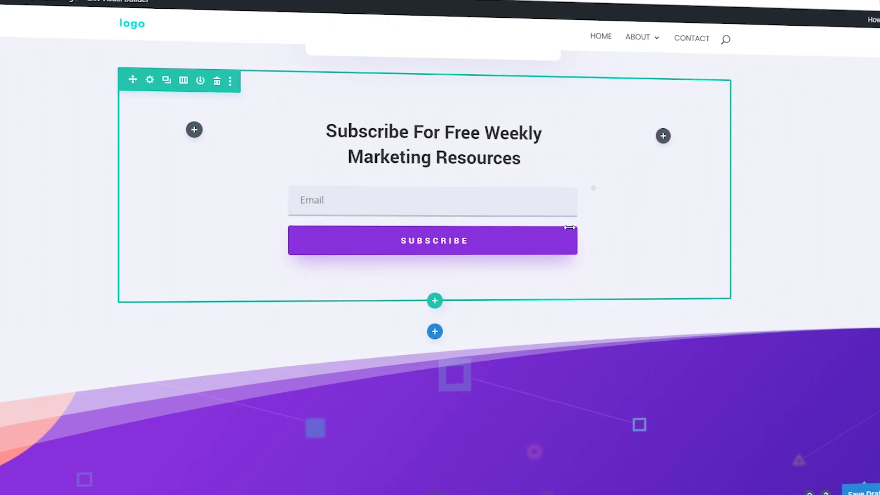
Set the subscribe form's email field background to white (#ffffff) and save
click(414, 147)
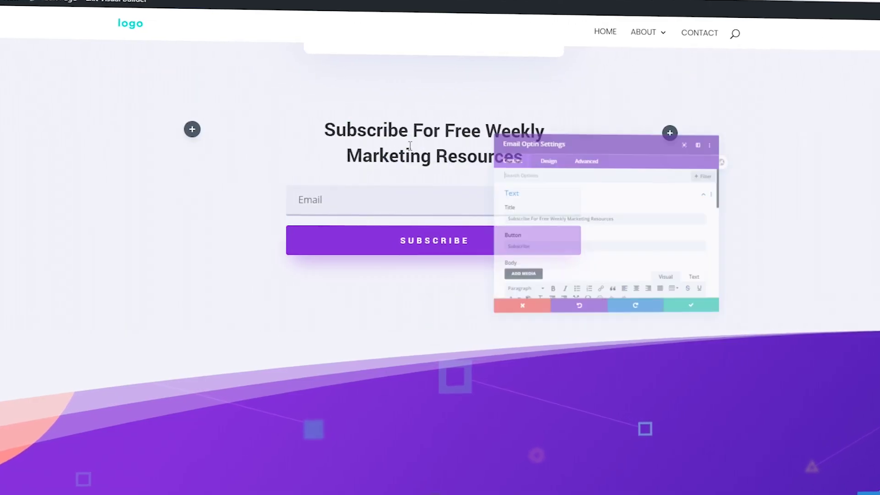
click(506, 122)
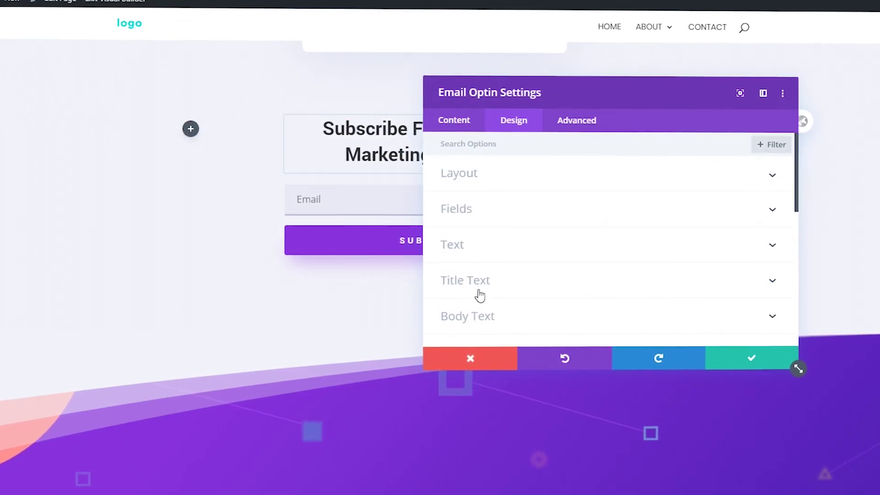
click(477, 207)
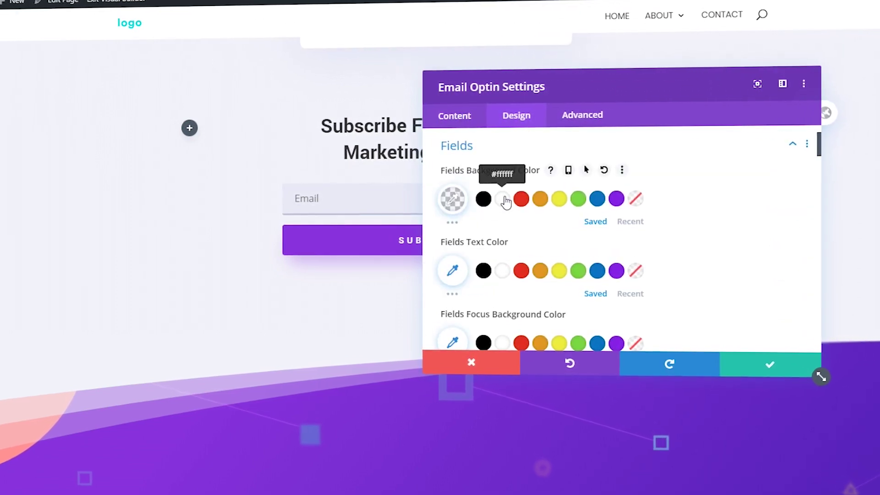
click(505, 201)
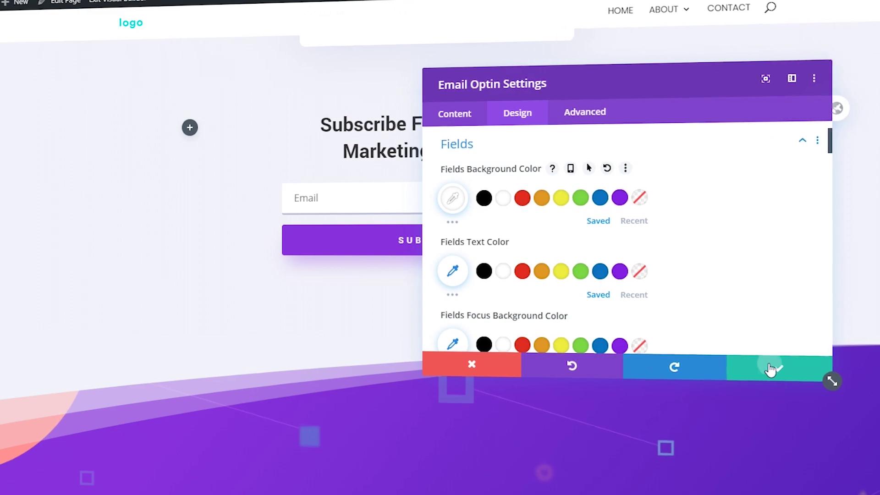
click(763, 364)
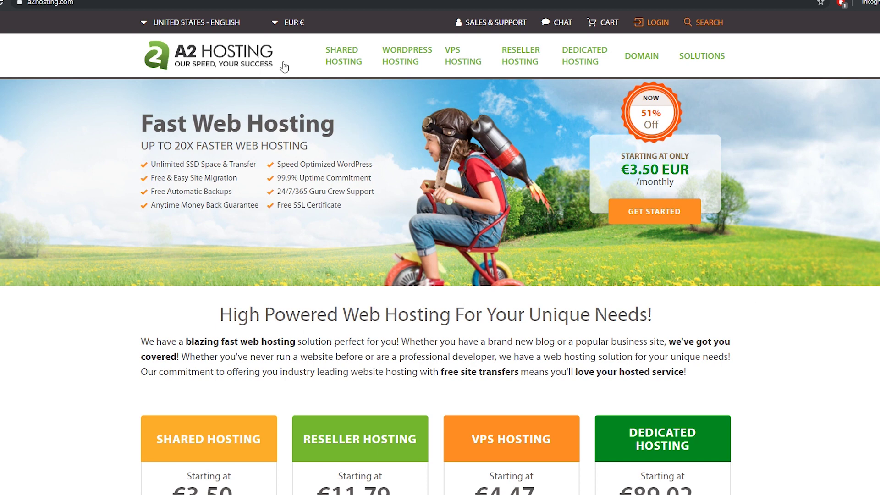
Open the Shared Hosting plans and compare Lite, Swift and Turbo, noting Lite's 1 Website limit
click(340, 64)
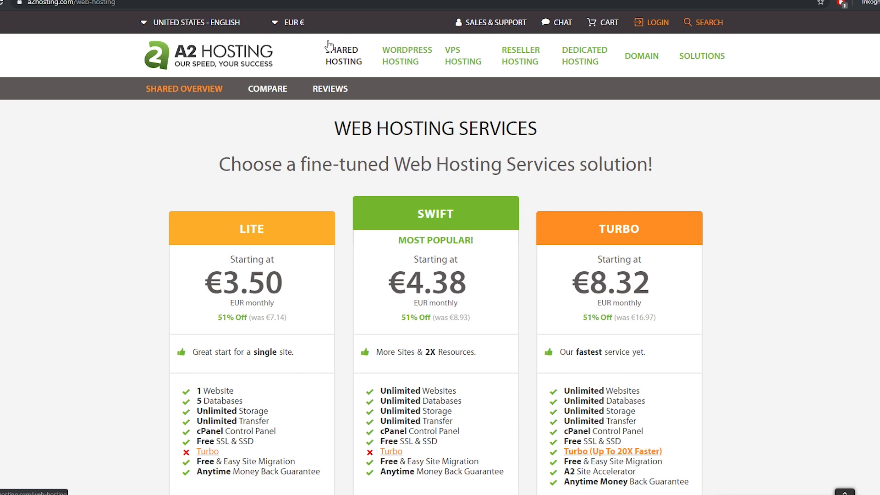
scroll(583, 108, down, 3)
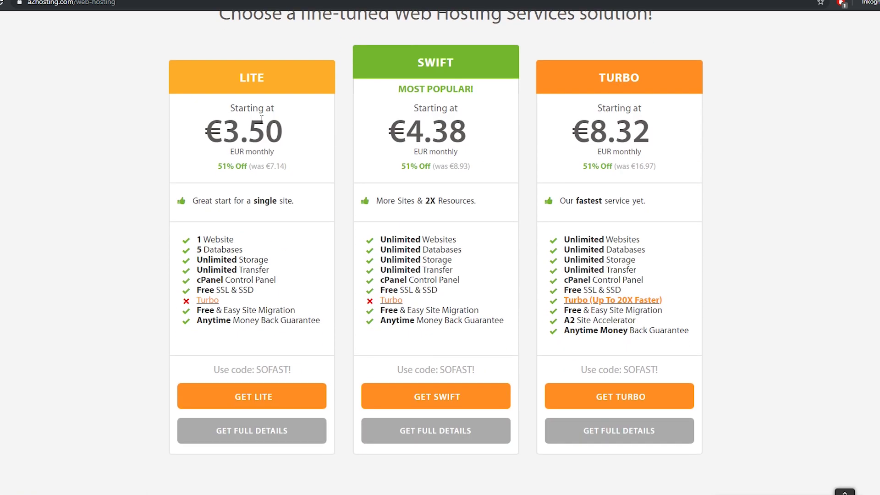
scroll(582, 110, up, 2)
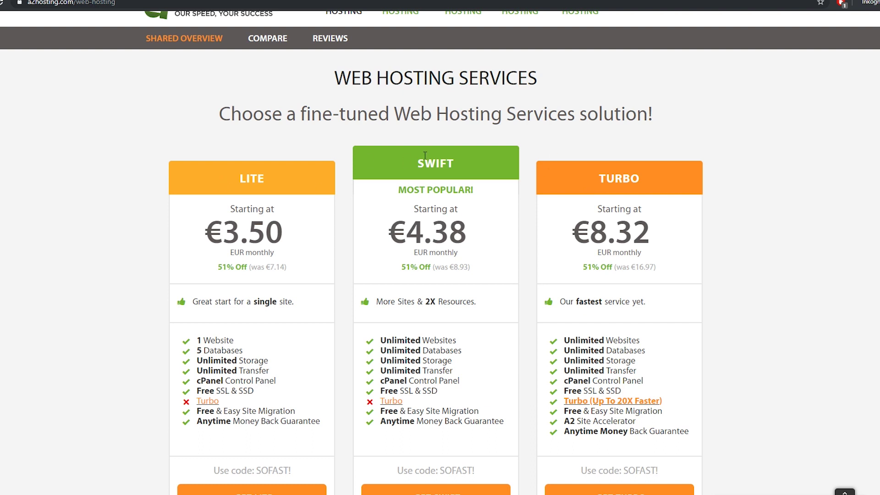
drag(399, 161, 460, 161)
click(464, 161)
drag(243, 179, 281, 179)
click(281, 179)
drag(241, 339, 184, 345)
click(322, 343)
scroll(548, 206, down, 2)
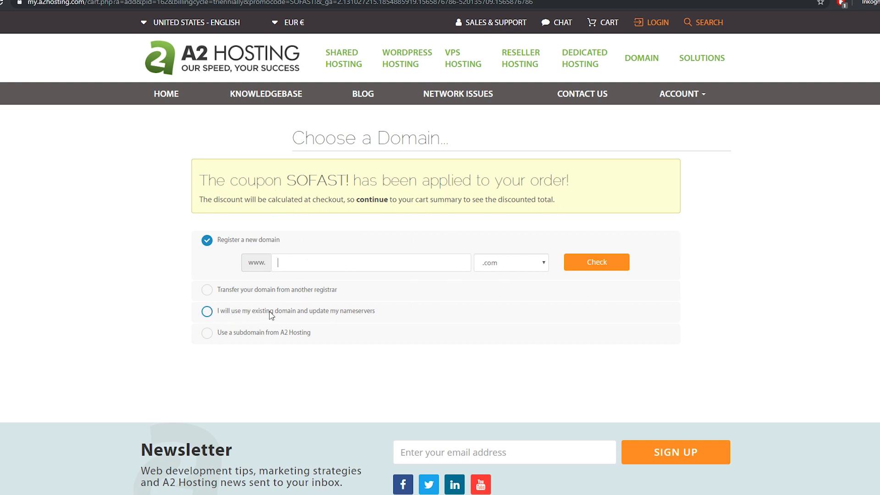
Choose to use an existing domain for the hosting order
click(326, 315)
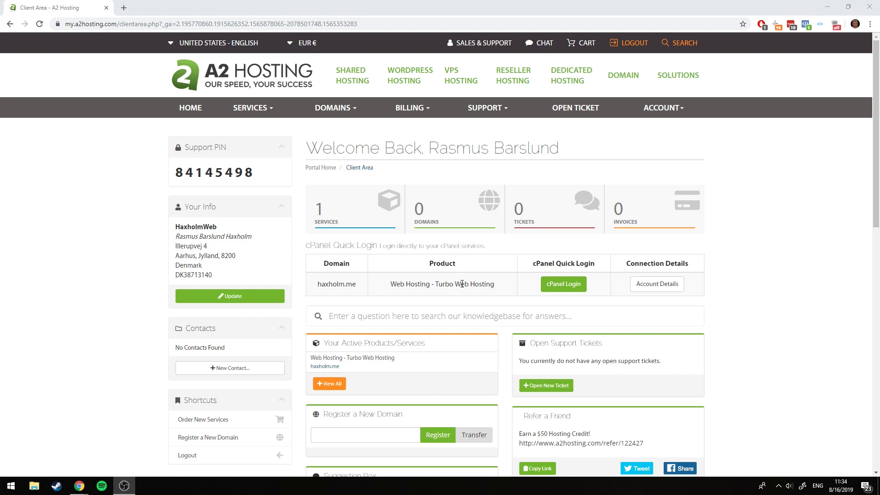
Log into cPanel from the hosting product's cPanel Login button
click(563, 288)
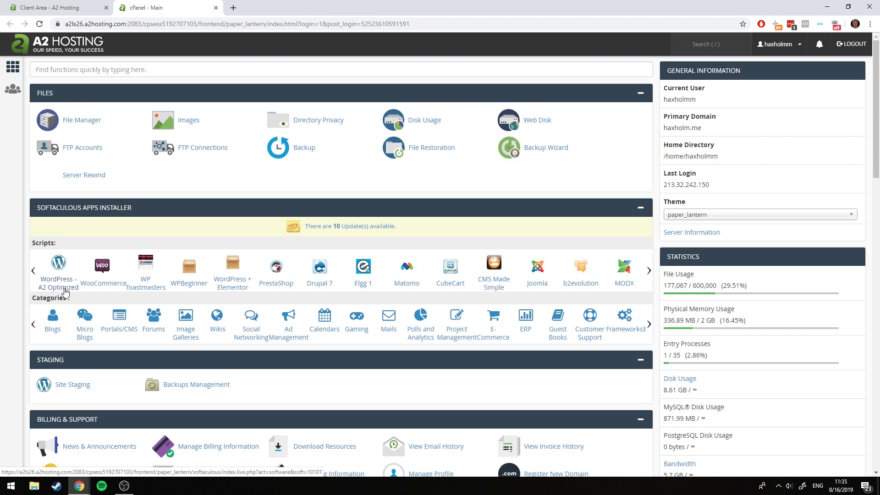
Open WordPress from Softaculous's Blogs category and start a new installation
click(53, 319)
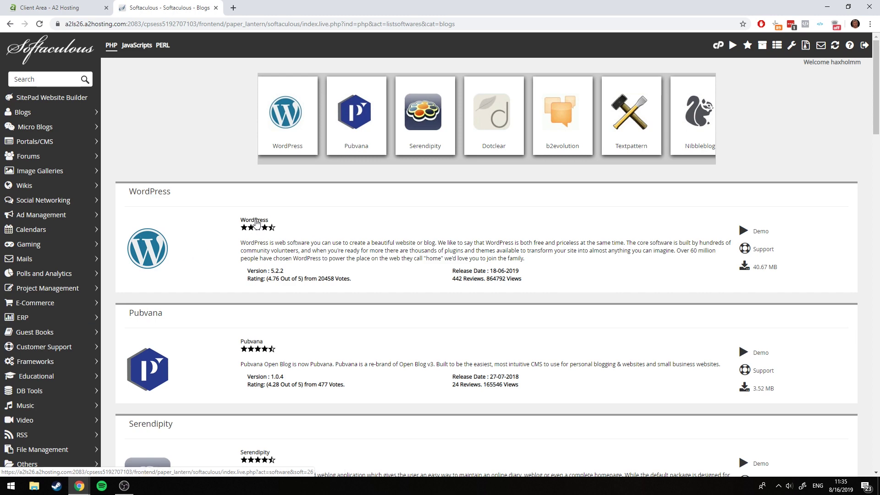
click(256, 223)
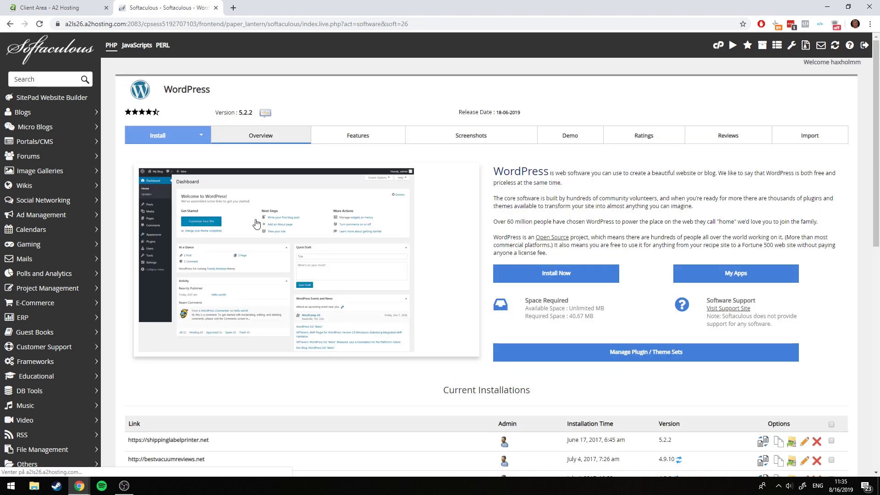
click(564, 274)
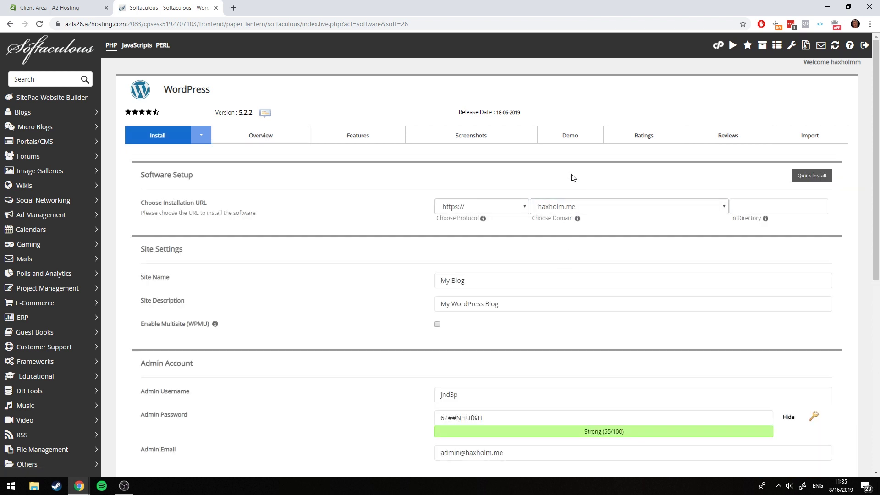
Choose divi.haxholm.me as the WordPress install domain
click(563, 207)
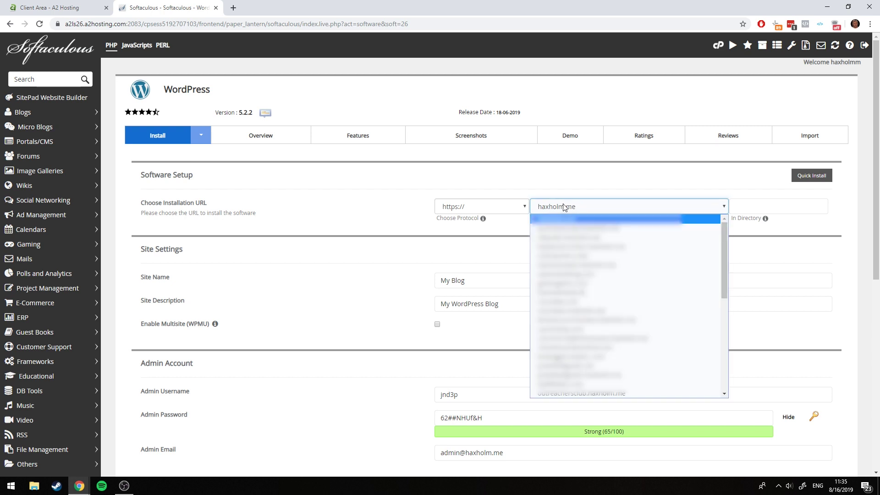
key(Down)
key(Down)
key(Down)
key(Down)
key(Down)
key(Down)
key(Down)
key(Down)
key(Down)
key(Down)
key(Down)
key(Down)
key(Down)
key(Down)
key(Down)
key(Down)
key(Down)
key(Down)
key(Down)
key(Down)
key(Down)
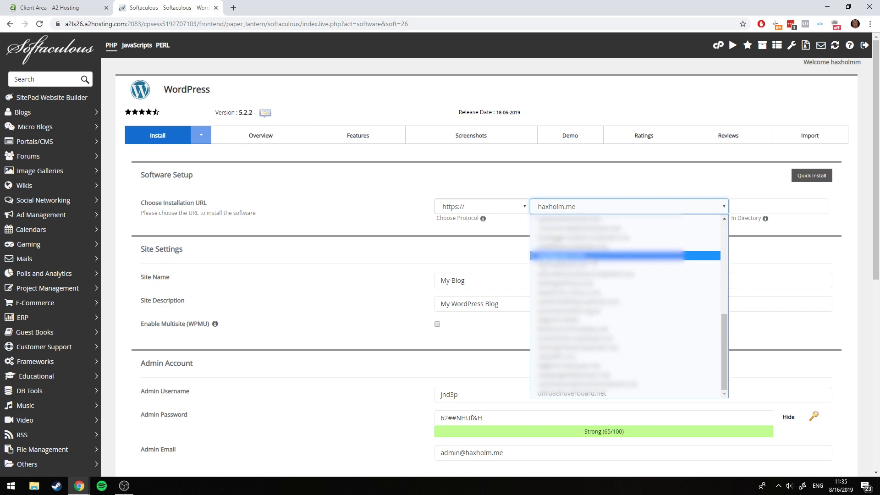
key(Down)
key(Down)
key(Down)
key(Down)
key(Down)
key(Down)
key(Down)
key(Down)
key(Down)
key(Down)
key(Down)
key(Down)
key(Down)
key(Down)
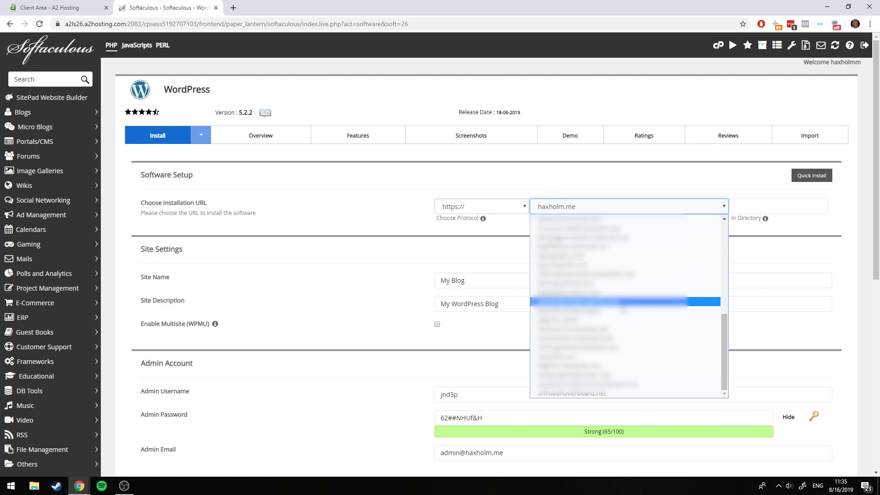
key(Up)
key(Up)
key(Up)
key(Up)
key(Up)
key(Up)
key(Up)
key(Up)
key(Up)
key(Up)
key(Up)
key(Up)
key(Up)
key(Up)
key(Up)
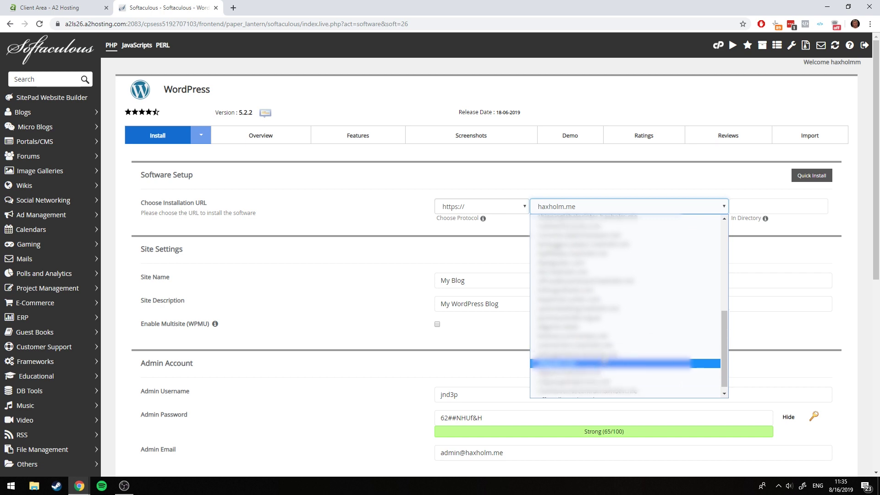
key(Up)
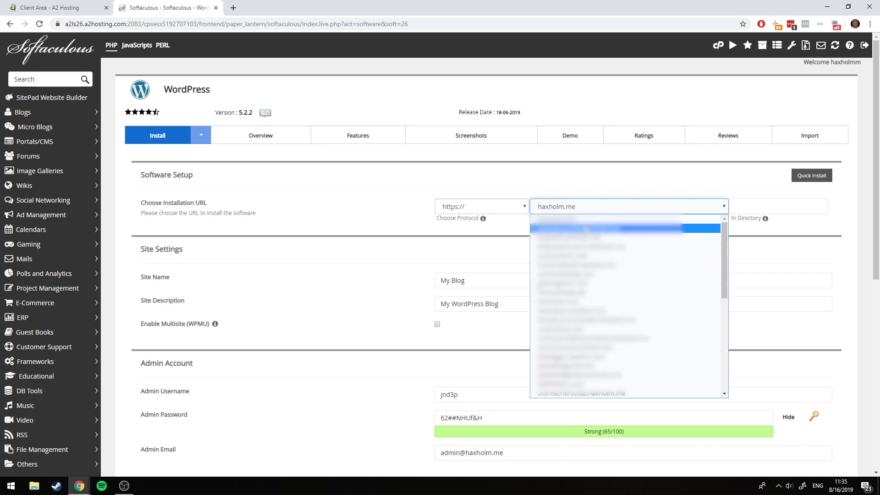
key(Down)
key(Down)
key(Down)
key(Down)
key(Down)
key(Down)
key(Down)
key(Down)
key(Down)
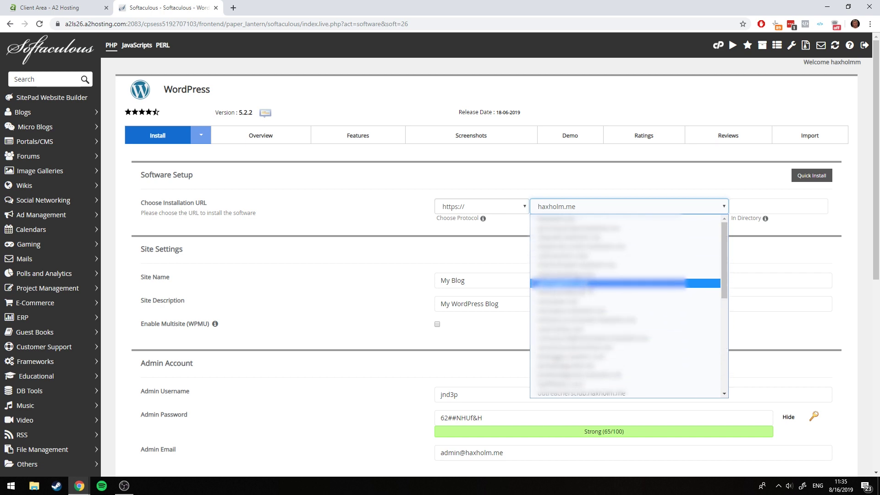
scroll(625, 302, down, 3)
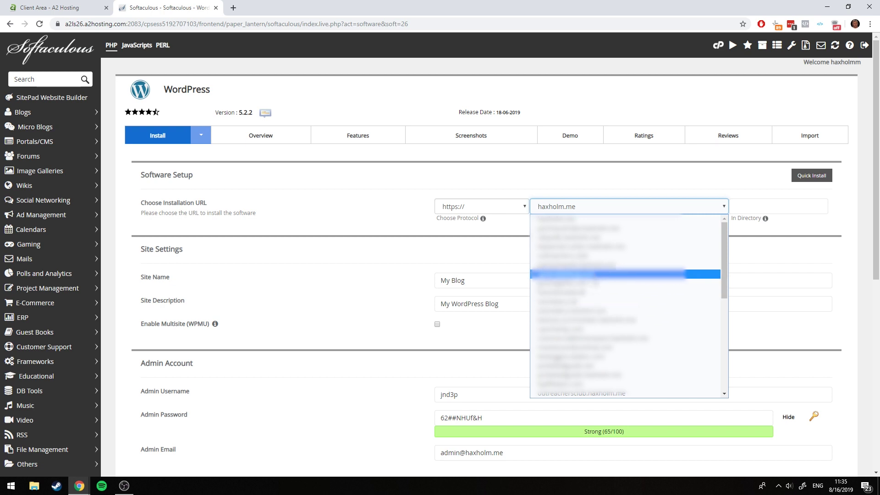
scroll(625, 305, down, 5)
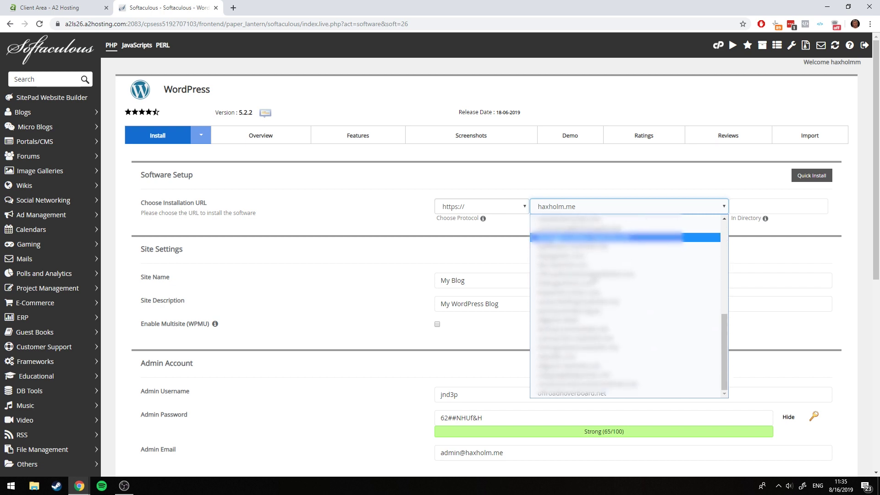
click(585, 264)
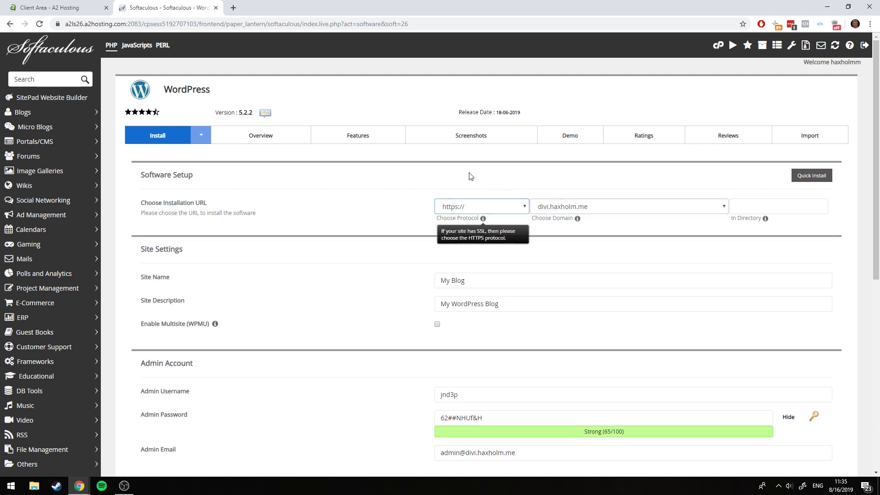
Set site name 'Divi Tutorial' and description 'Building A Wordpress Site From Scratch'
click(548, 280)
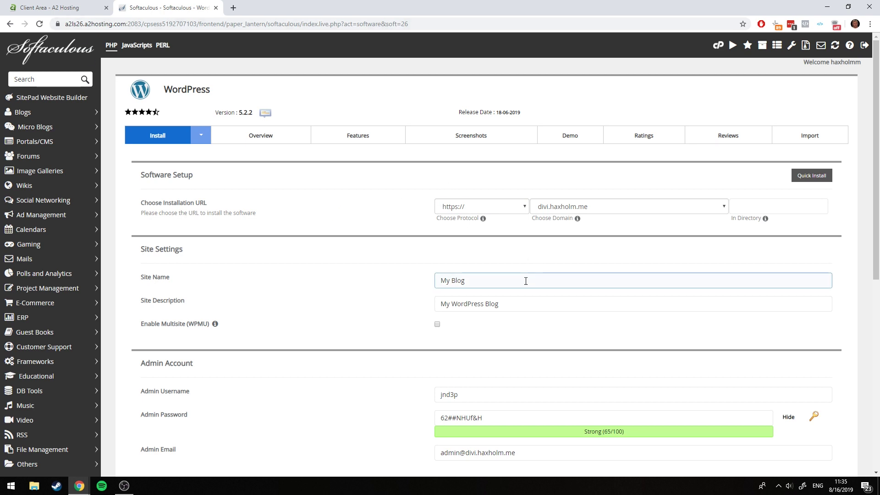
key(ctrl+a)
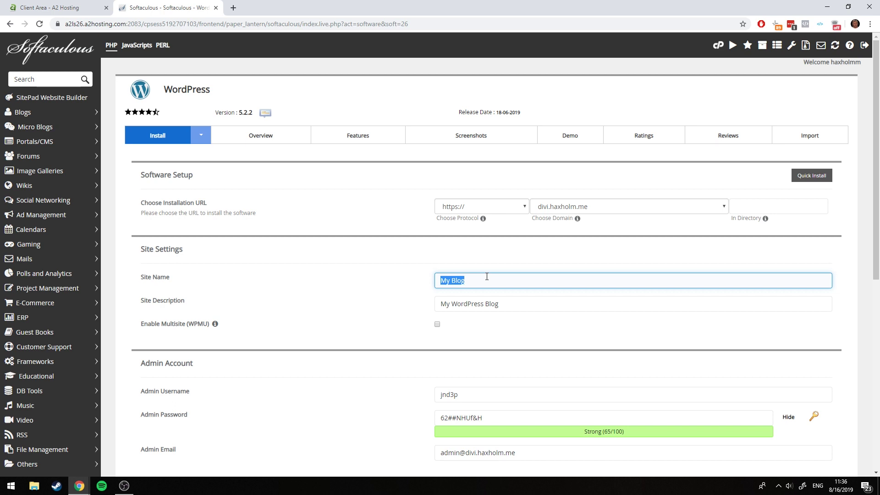
text(Divi Tutorial)
key(Tab)
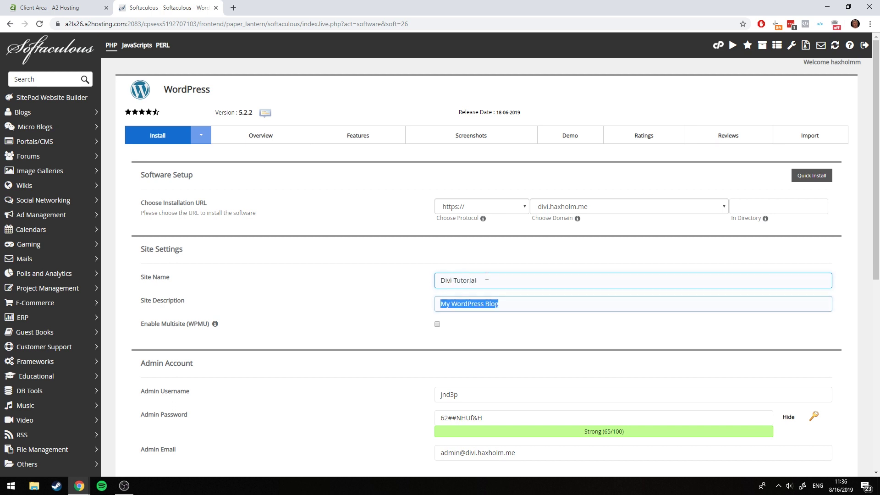
text(Building)
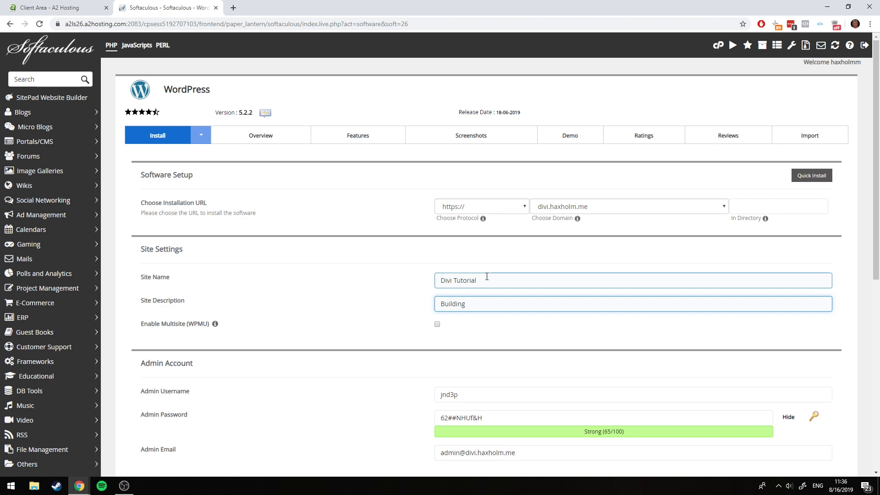
text(A Wordpress Site From Scratch)
click(477, 321)
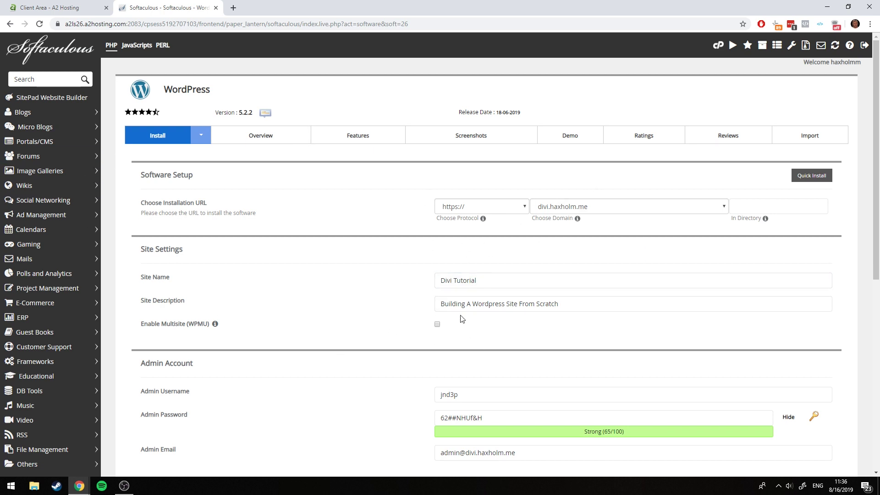
Replace the admin username with 'Admin'
scroll(545, 259, down, 2)
click(487, 301)
drag(487, 301, 346, 304)
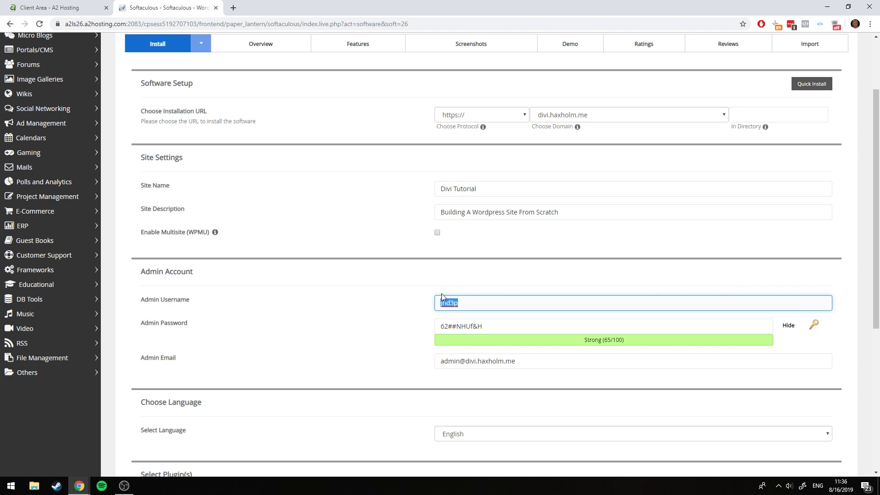
text(Admin)
Replace the weak typed admin password with a strong generated one
key(Tab)
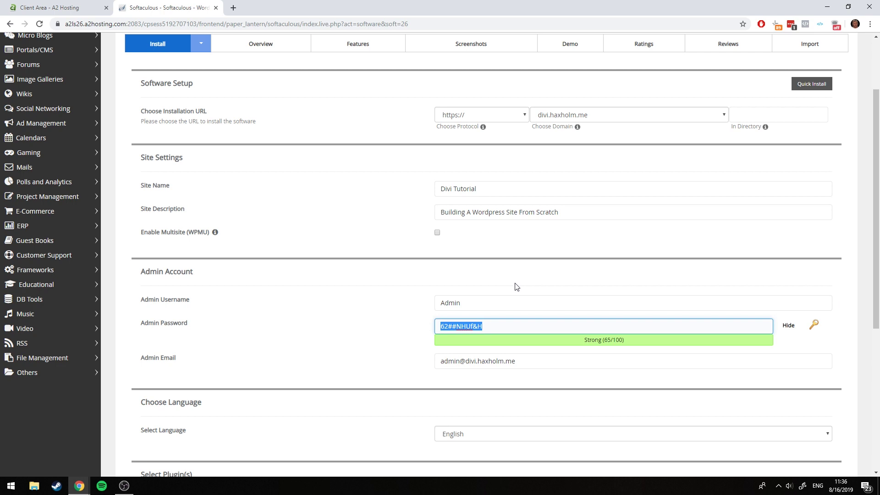
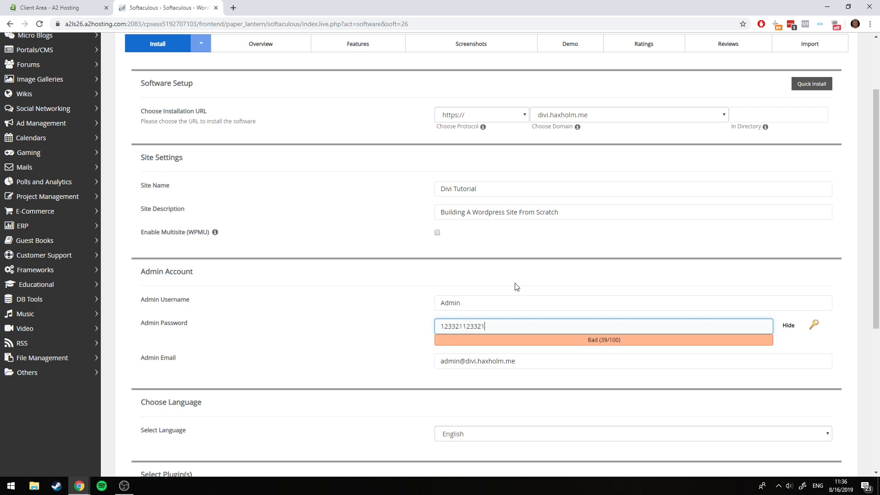
key(ctrl+a)
key(BackSpace)
click(812, 326)
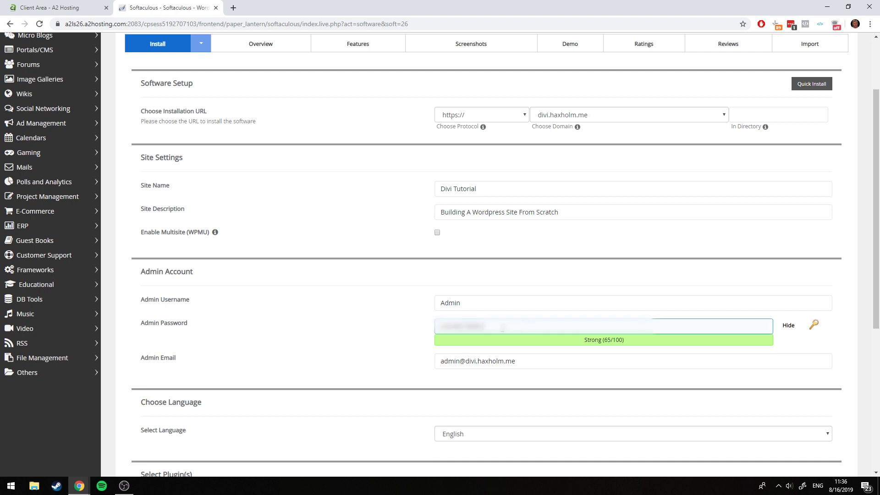
Enter the owner's e-mail address as the admin e-mail
scroll(504, 321, down, 2)
drag(530, 274, 339, 269)
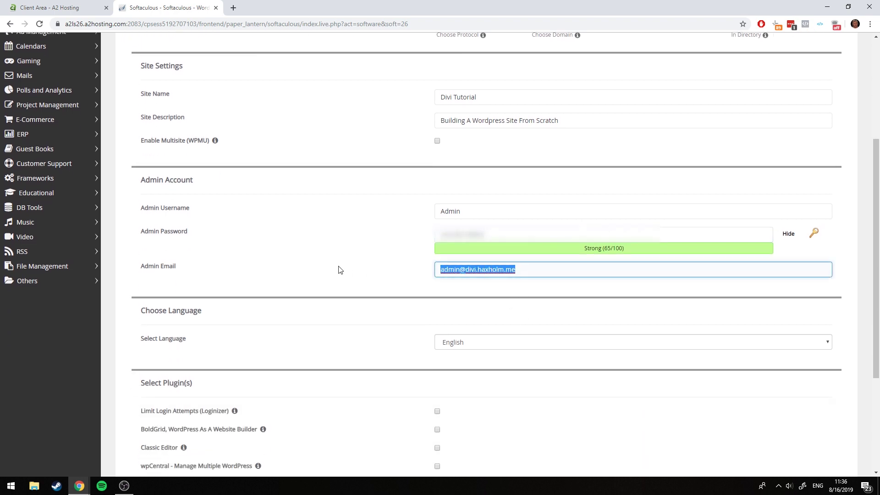
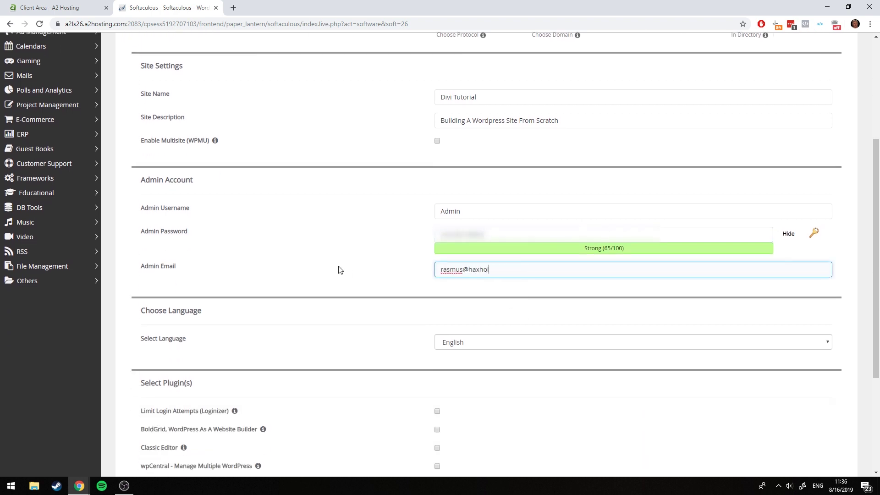
scroll(346, 252, down, 3)
click(458, 205)
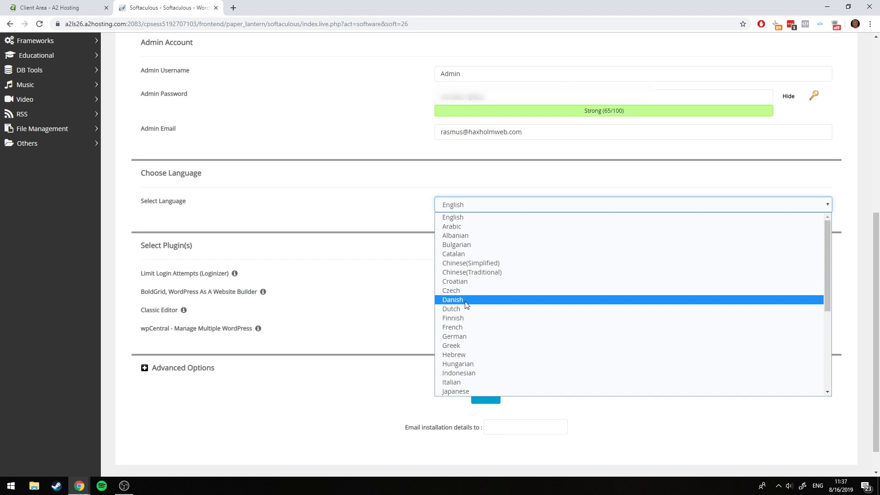
Keep English, add the Limit Login Attempts (Loginizer) plugin, and expand Advanced Options
click(464, 217)
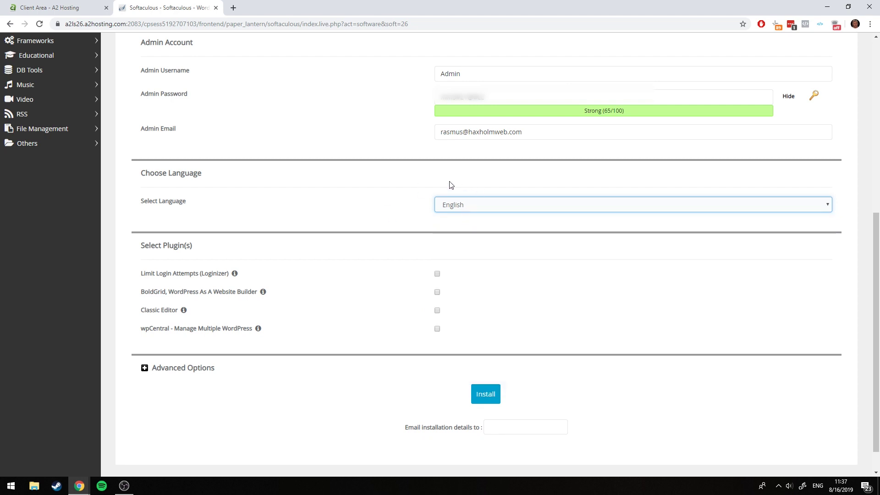
click(504, 269)
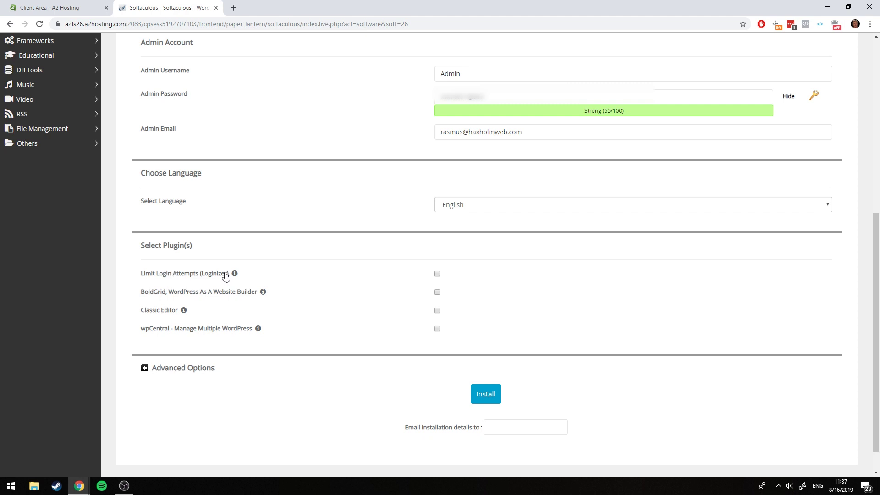
click(437, 274)
mouse_move(241, 274)
click(144, 368)
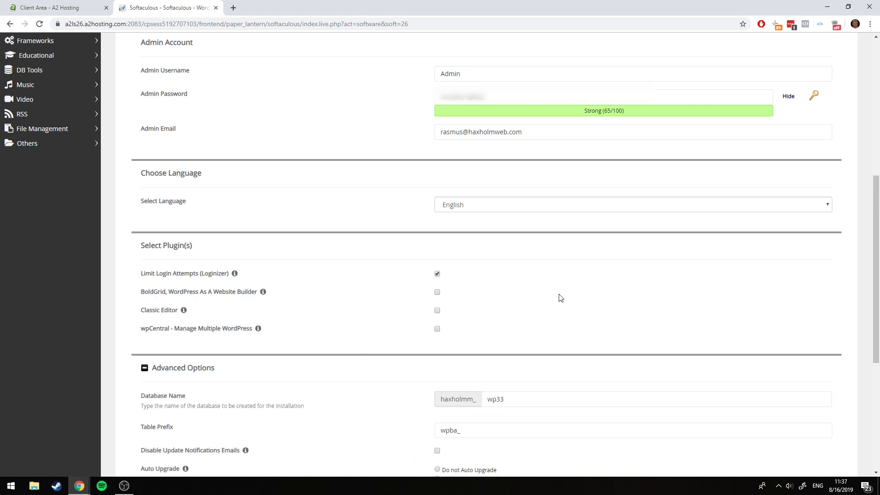
Enable auto-upgrades for plugins and themes and set automated backups to once a week
scroll(560, 298, down, 5)
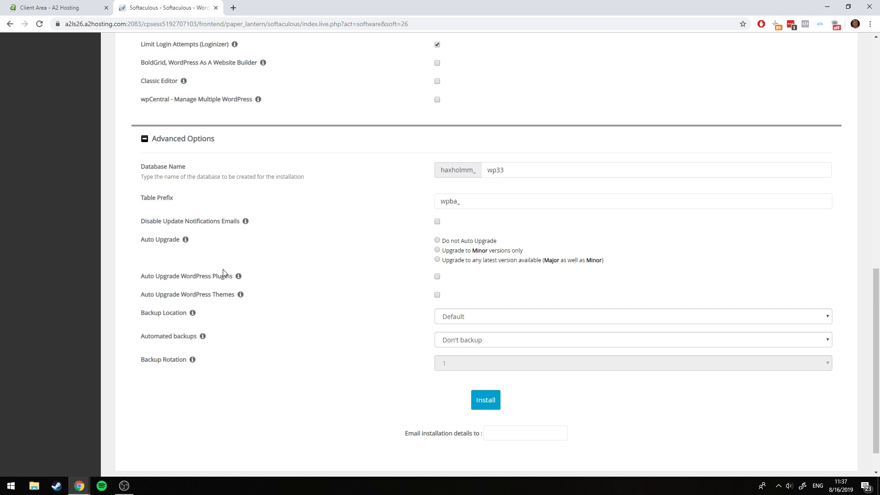
click(437, 276)
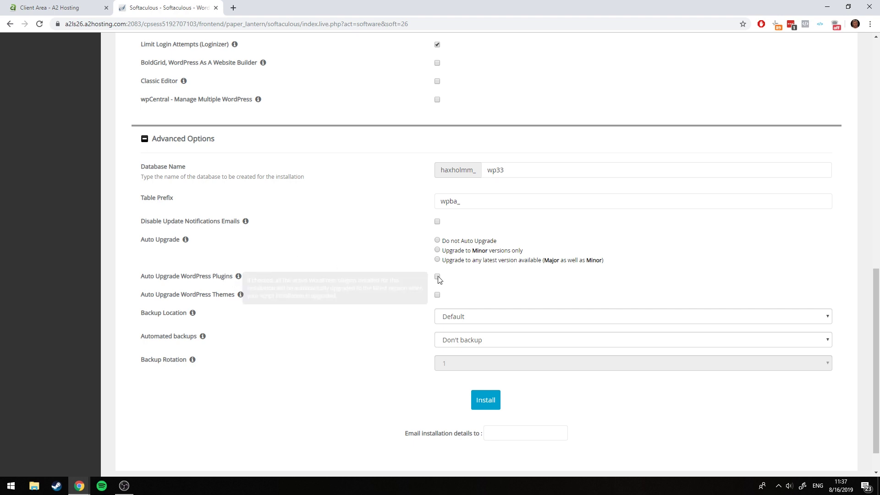
click(437, 295)
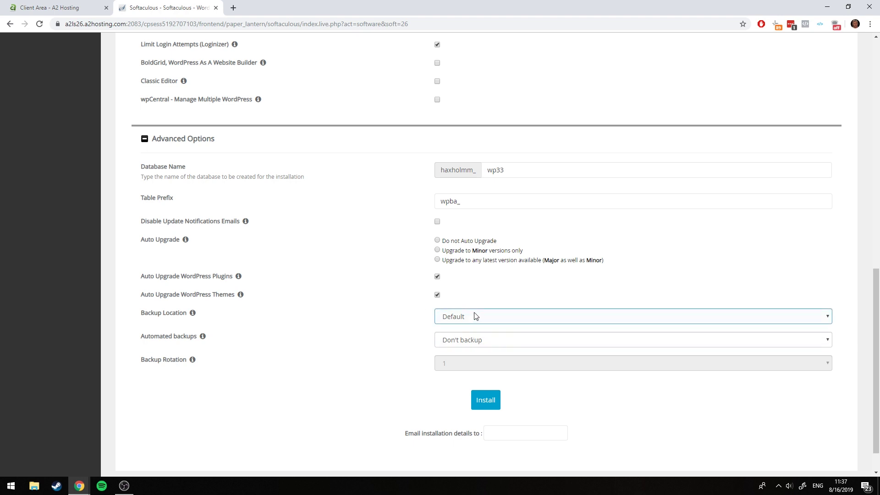
click(480, 339)
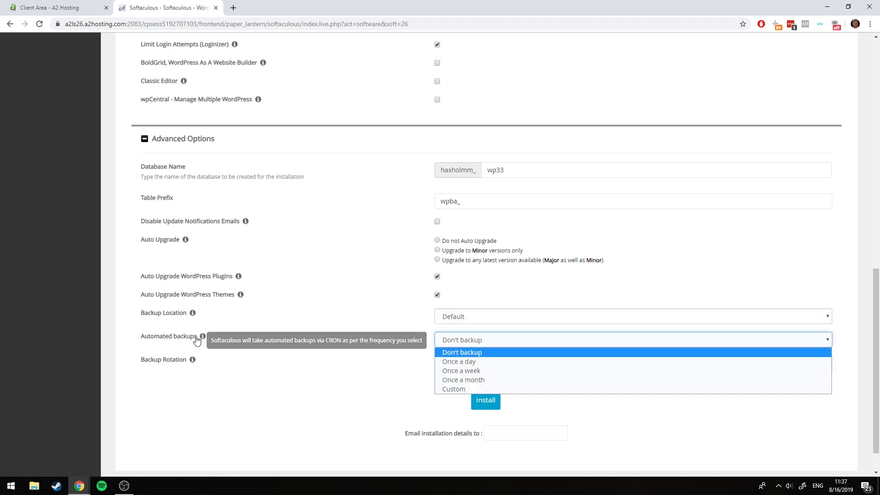
click(472, 369)
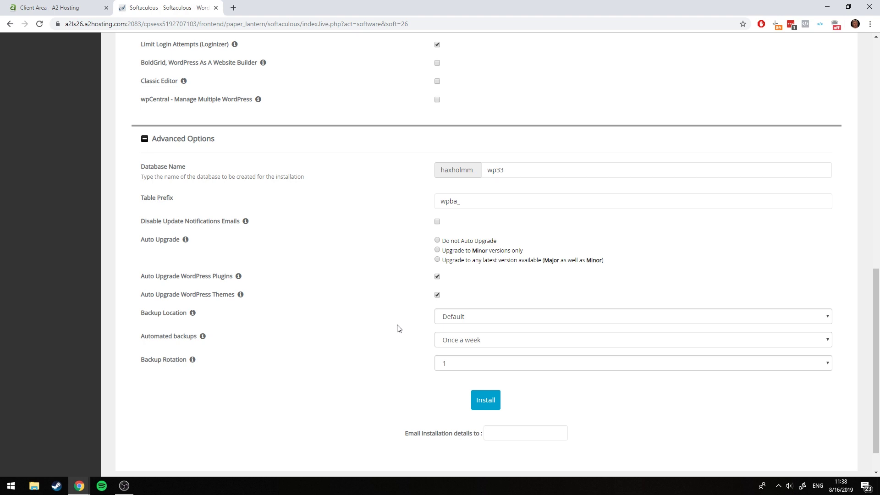
scroll(397, 327, down, 1)
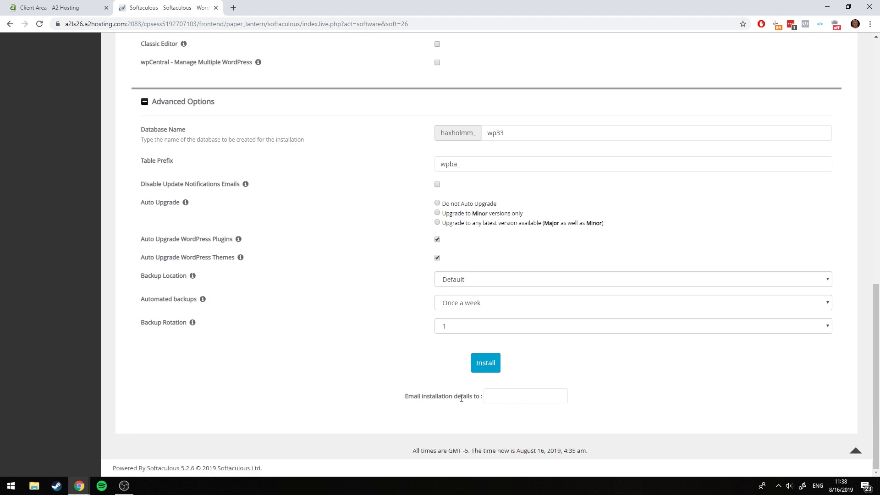
Check the admin password on the Softaculous form and launch the WordPress installation
click(534, 399)
scroll(597, 295, up, 4)
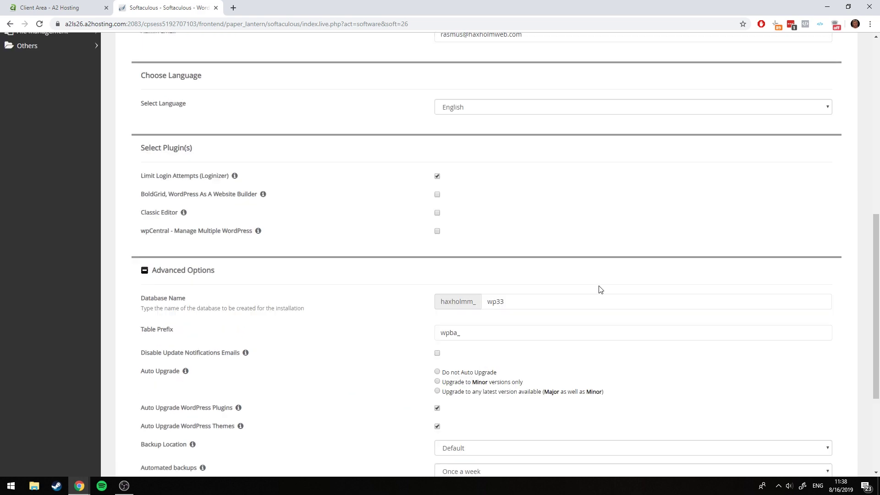
scroll(600, 290, up, 2)
drag(501, 103, 428, 119)
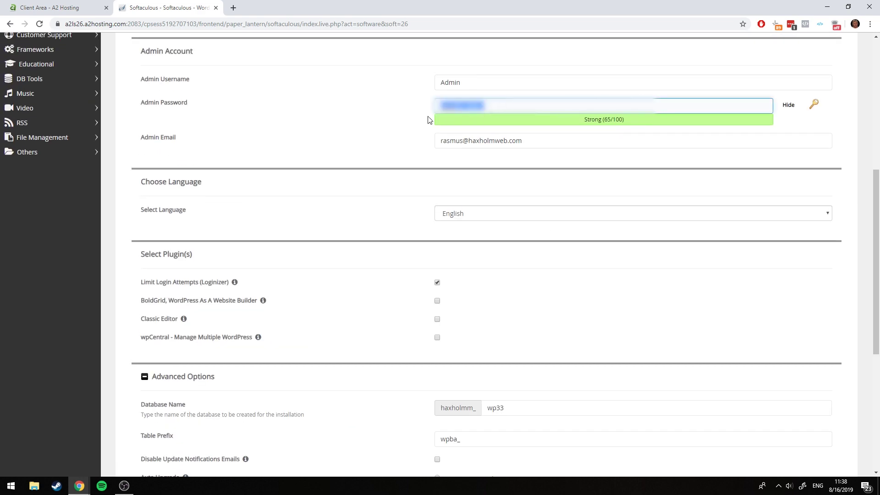
click(396, 120)
scroll(454, 249, down, 6)
click(484, 362)
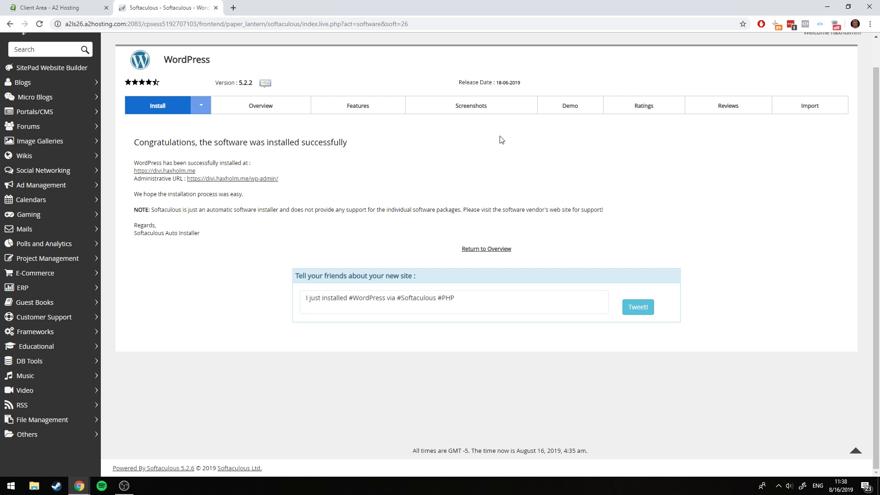
Open the new Divi Tutorial site in a separate tab and view its Hello world! post
middle_click(146, 172)
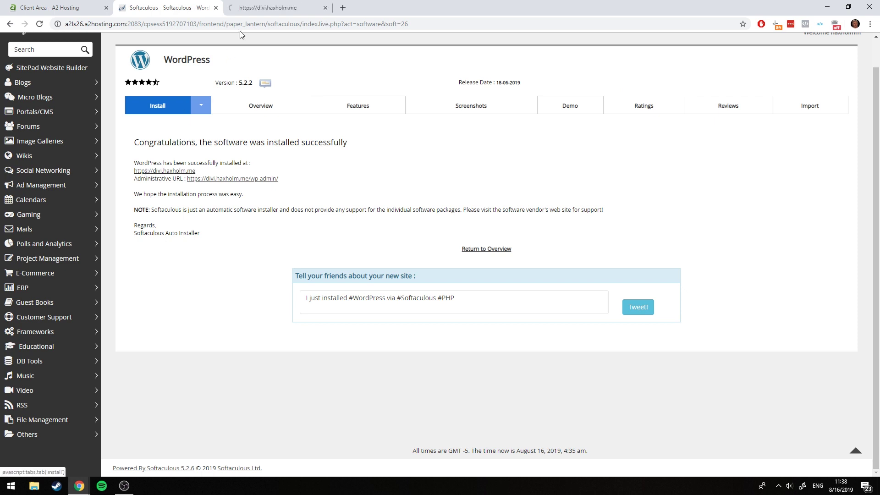
click(267, 4)
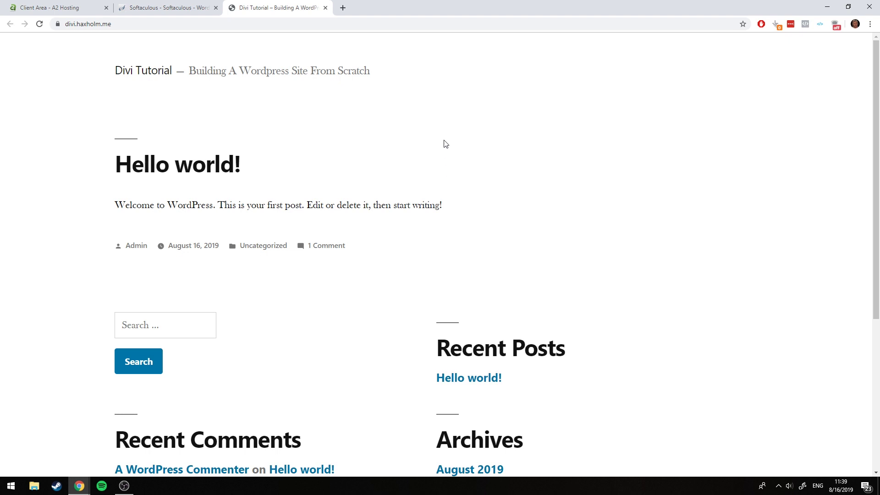
scroll(443, 143, down, 5)
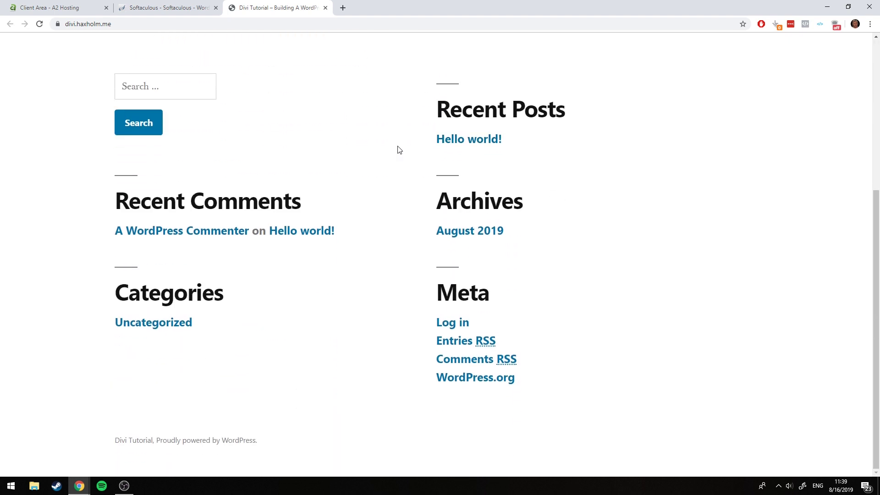
scroll(339, 130, up, 1)
click(184, 8)
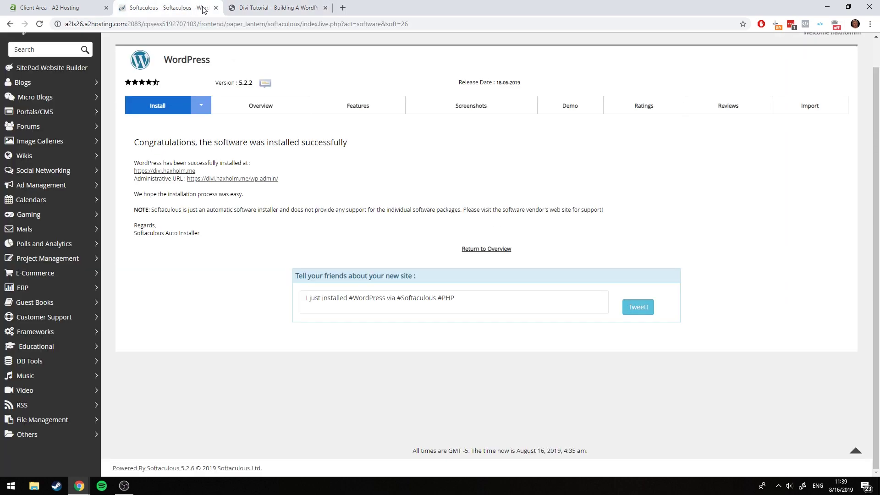
click(257, 7)
click(272, 8)
scroll(422, 229, up, 4)
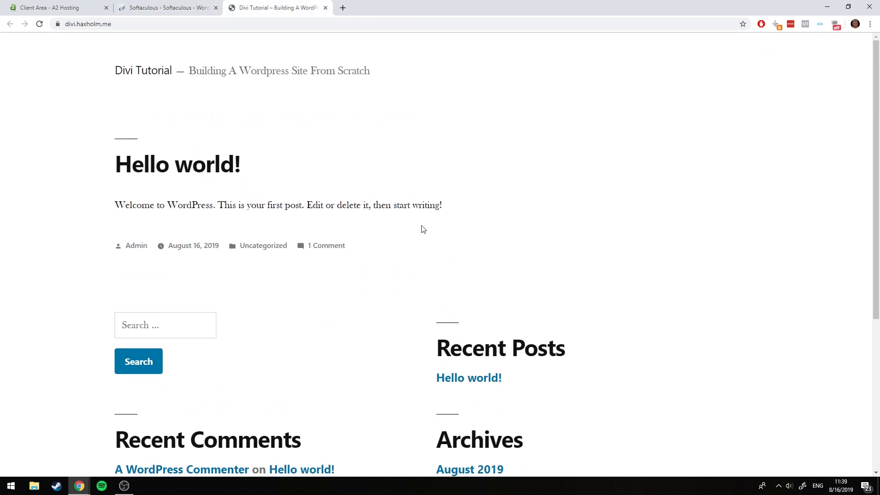
click(160, 25)
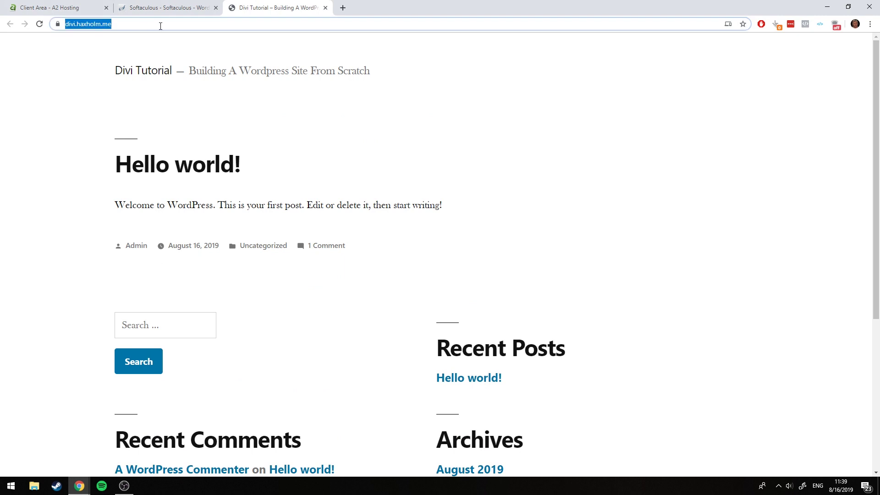
Add /wp-admin to the site address to load the admin login page
click(160, 27)
text(//)
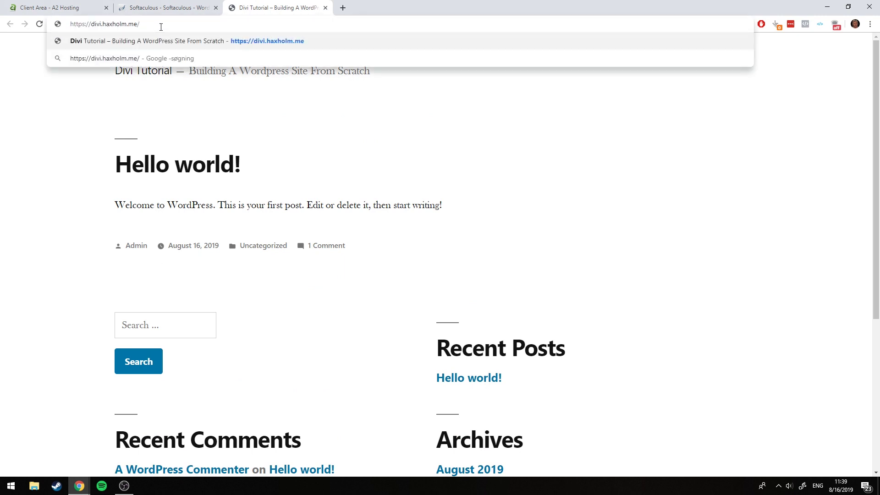
text(wp)
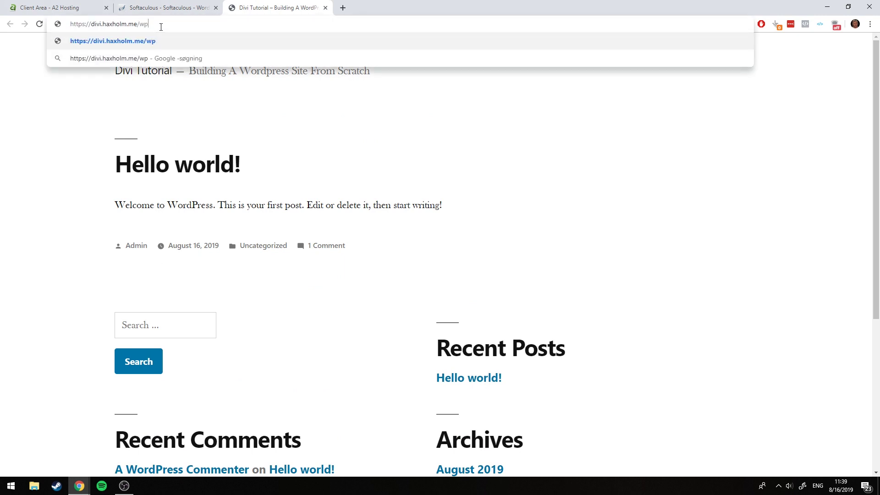
text(-admin)
scroll(556, 222, down, 5)
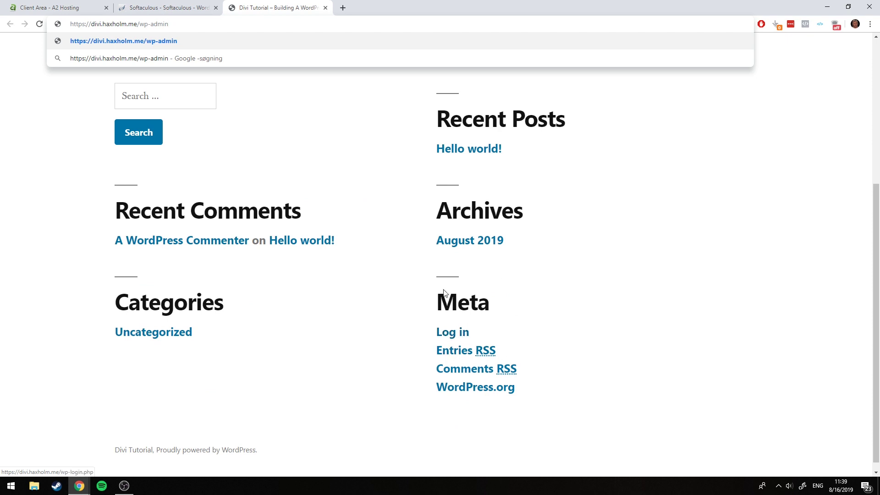
scroll(462, 289, up, 3)
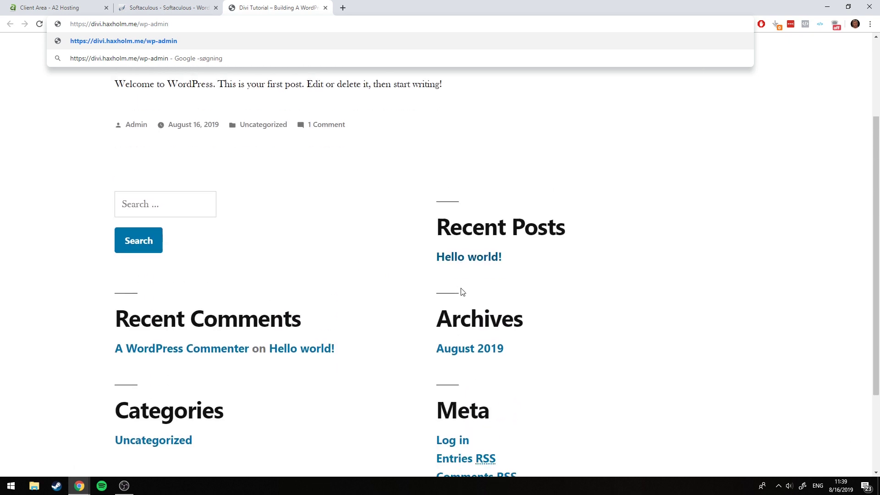
scroll(460, 286, down, 3)
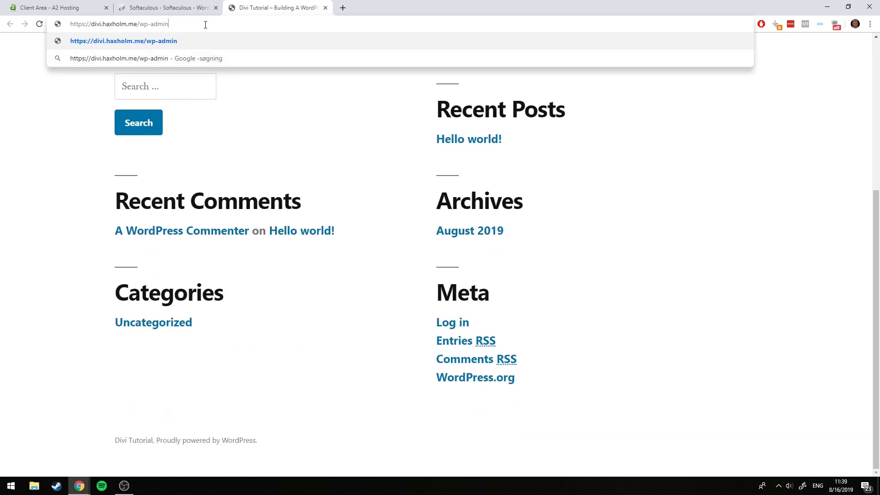
key(Return)
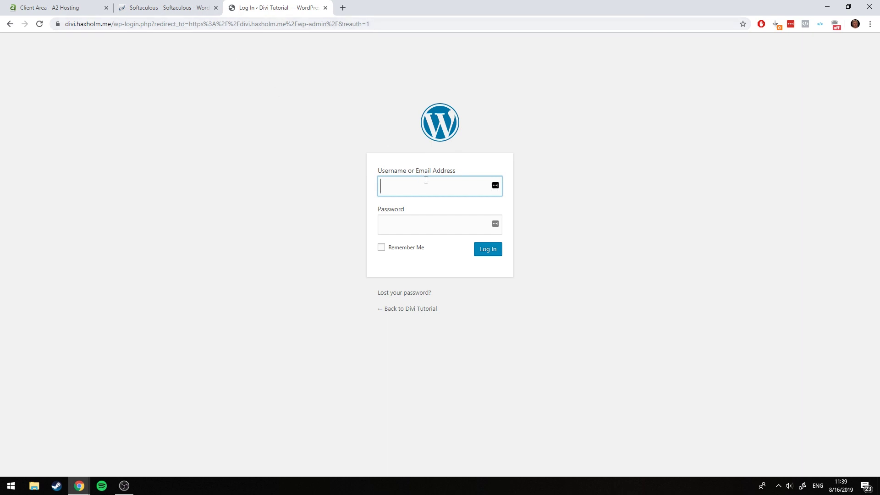
Log in as Admin with the pasted password, Remember Me ticked, and save the login
text(Admin)
key(Tab)
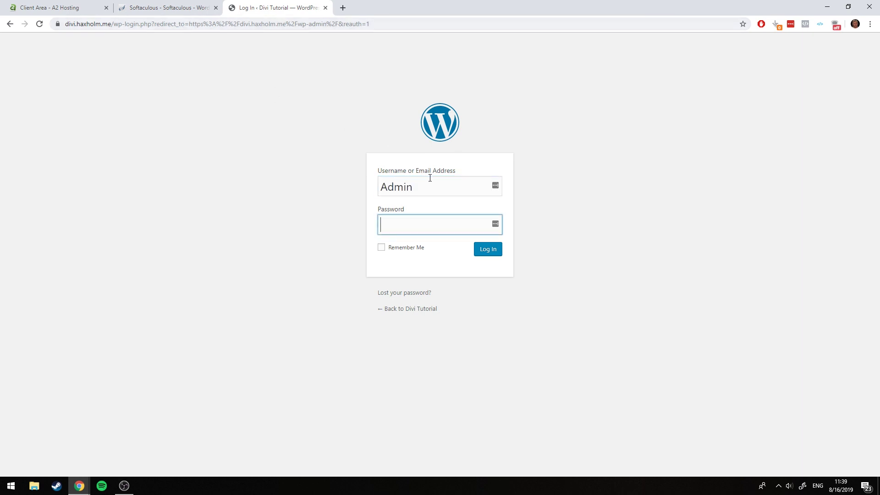
key(ctrl+v)
click(381, 247)
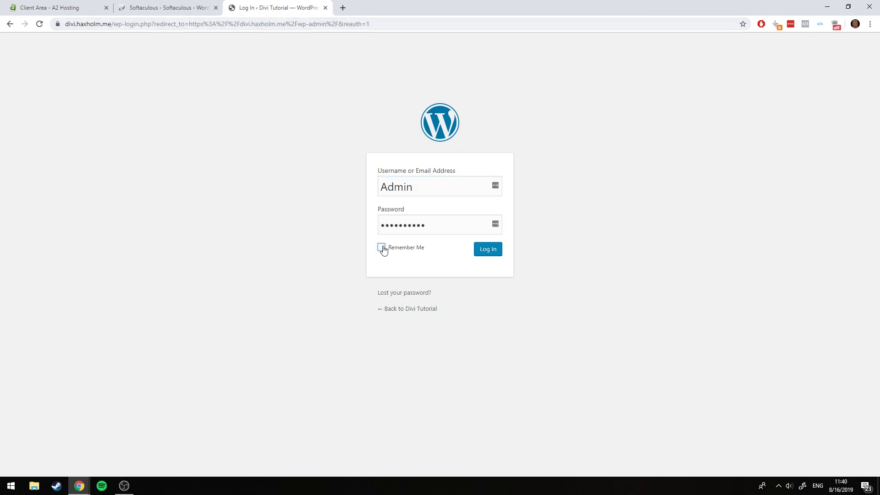
click(478, 250)
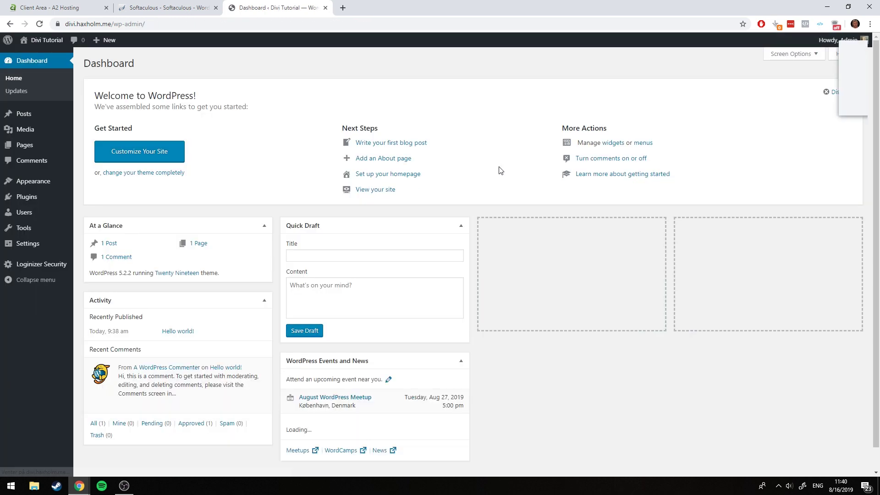
click(843, 103)
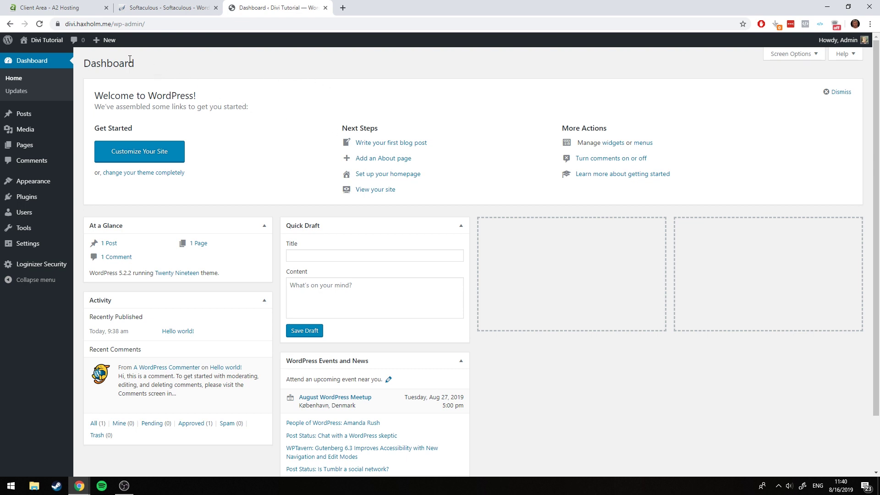
View the live front-end site, then go back to the admin Dashboard
mouse_move(35, 39)
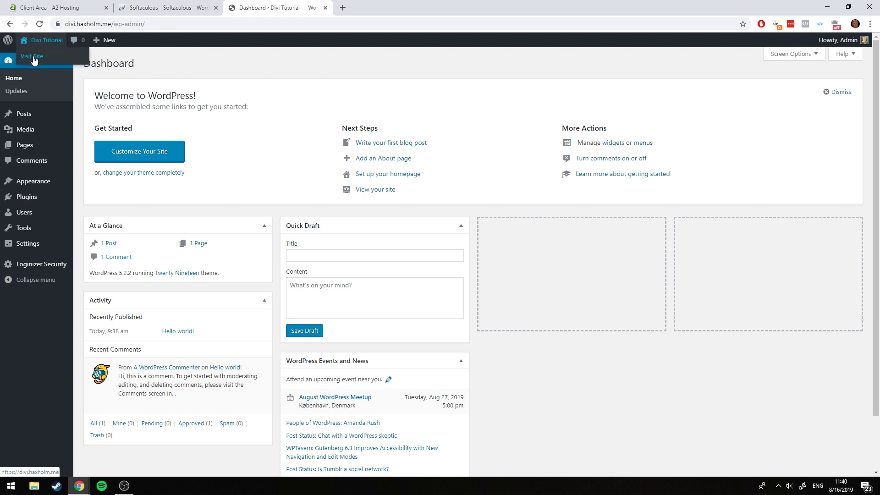
click(33, 58)
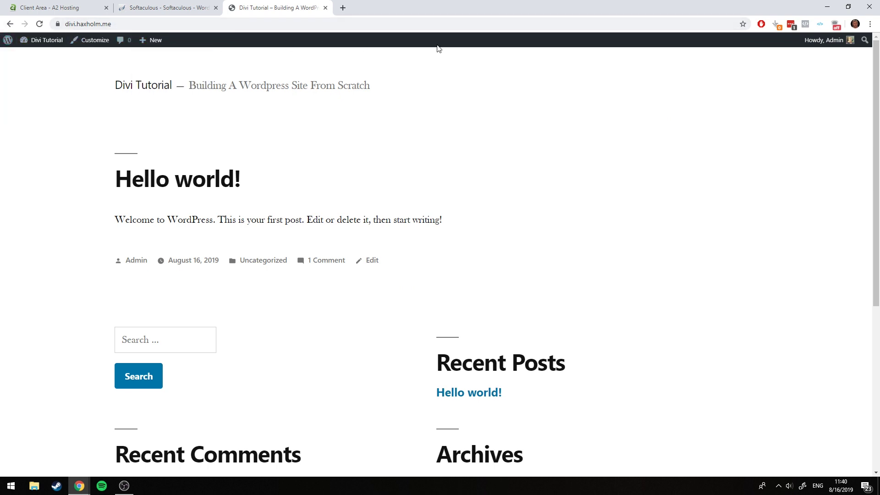
mouse_move(820, 42)
mouse_move(47, 43)
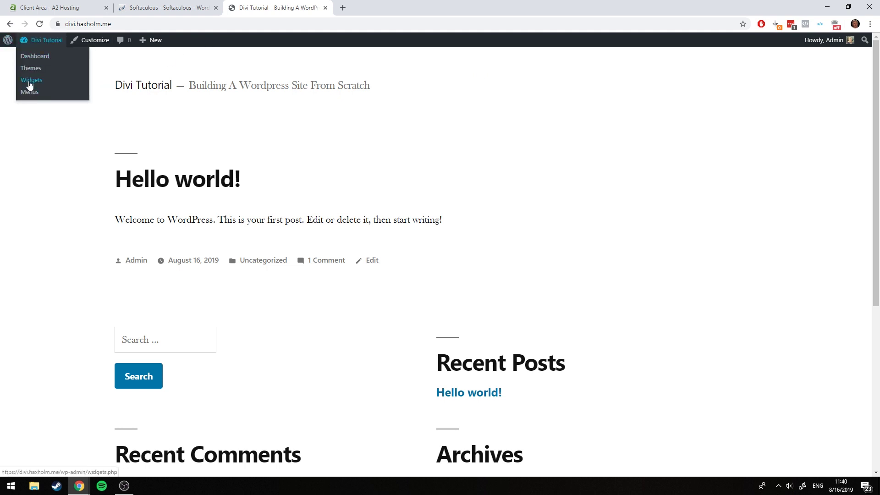
click(33, 58)
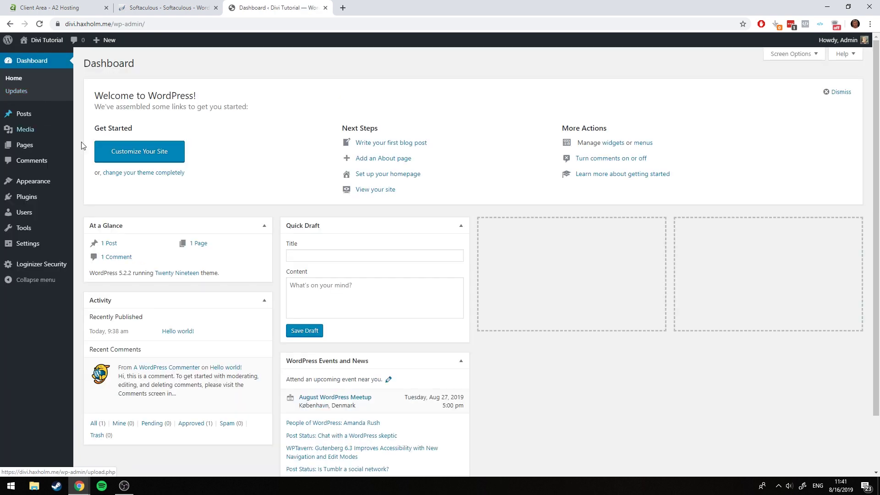
click(31, 55)
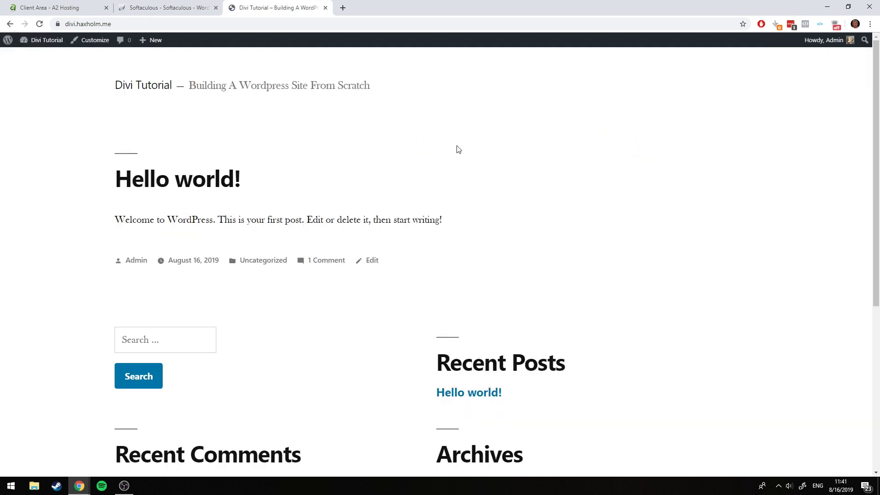
key(alt+Left)
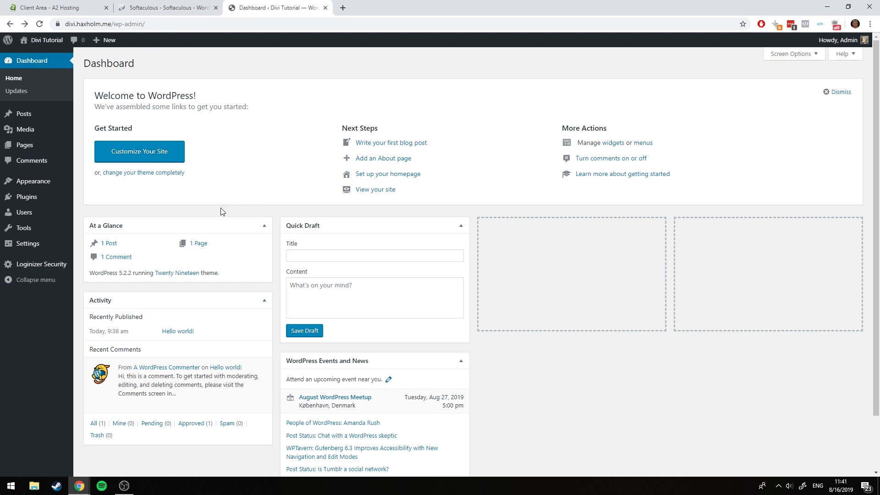
In Your Profile, enter the admin's first and last name
mouse_move(66, 215)
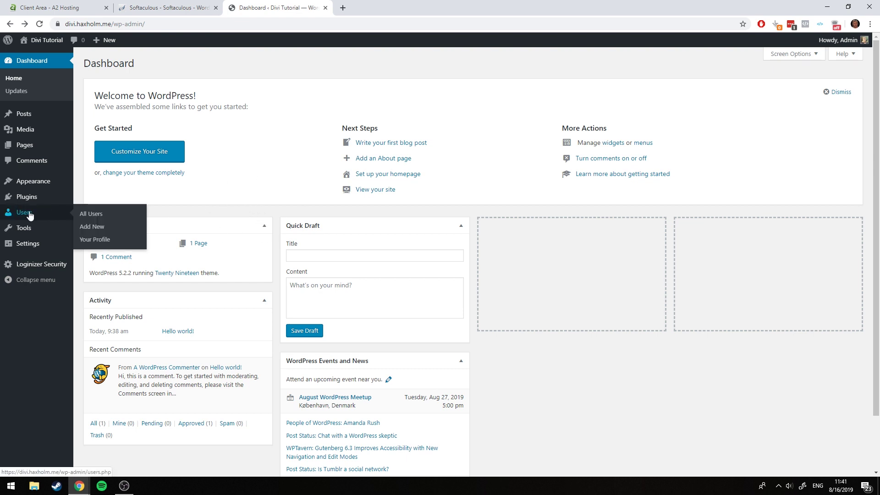
click(95, 239)
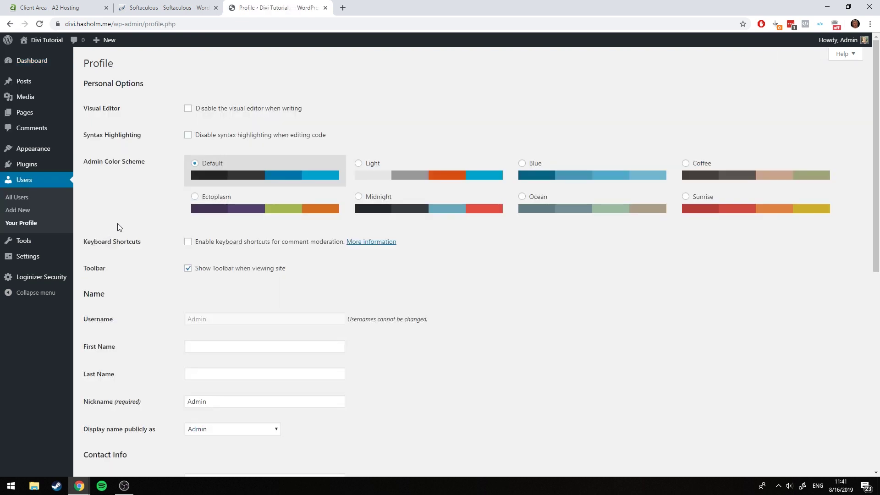
scroll(128, 220, down, 2)
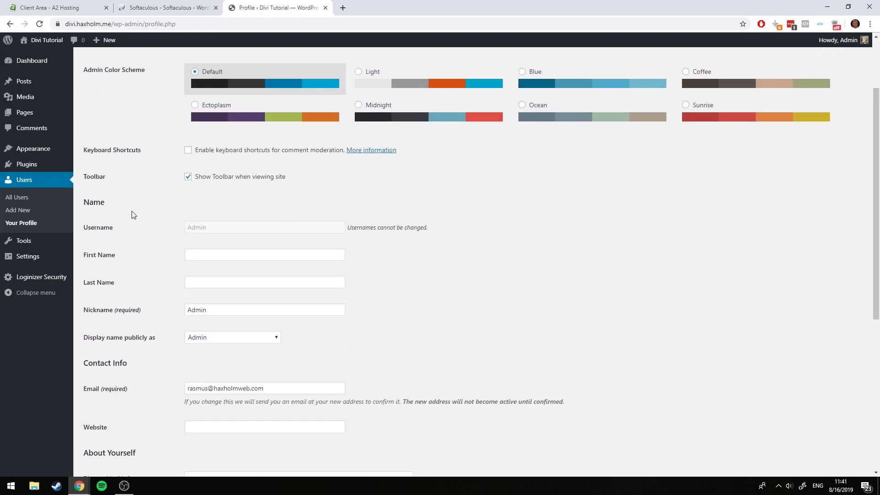
click(221, 251)
text(Rasmus)
key(Tab)
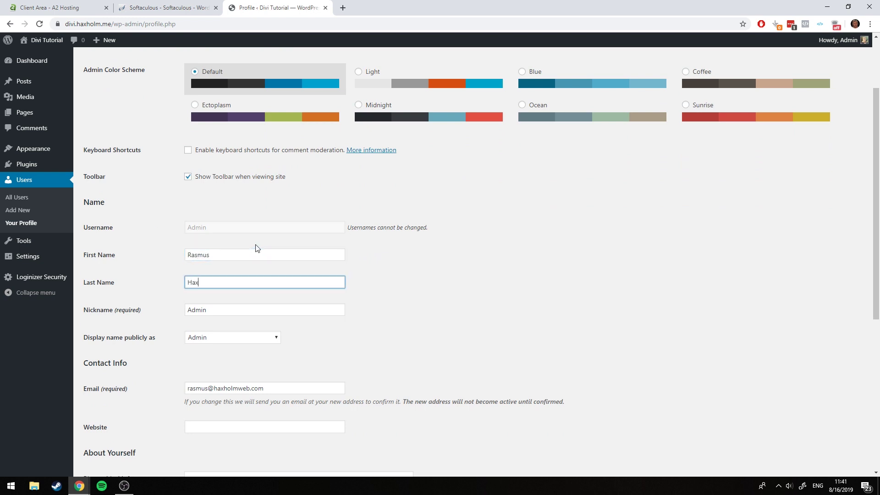
text(Haxholm)
click(414, 273)
Preview Light, Blue, Coffee, Sunrise, Ectoplasm, Midnight and Ocean schemes, reselect Default, and update the profile
scroll(380, 276, down, 6)
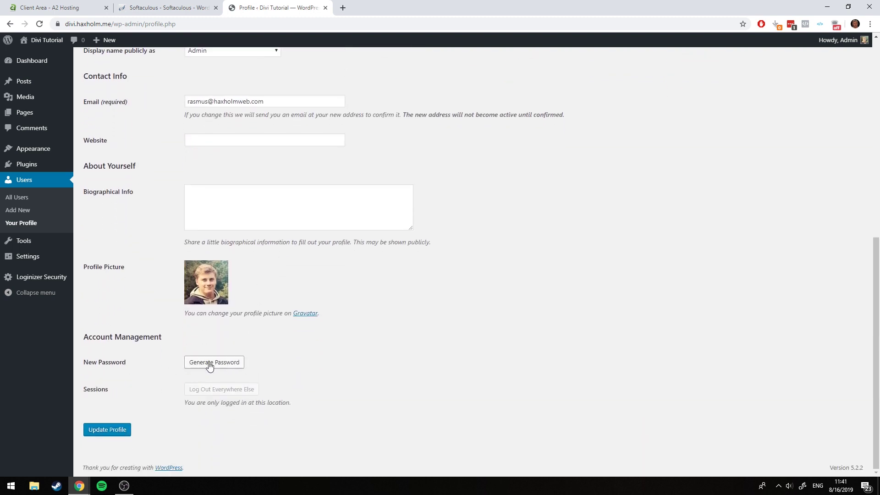
scroll(316, 292, up, 5)
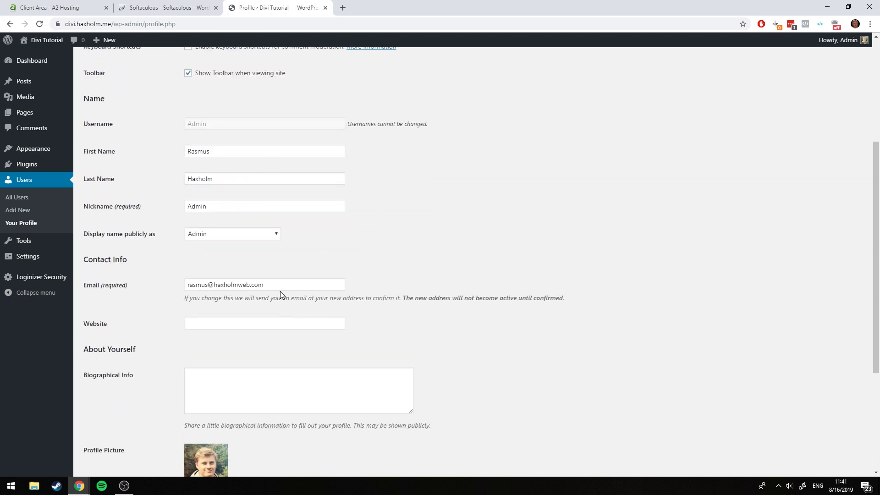
scroll(146, 259, up, 3)
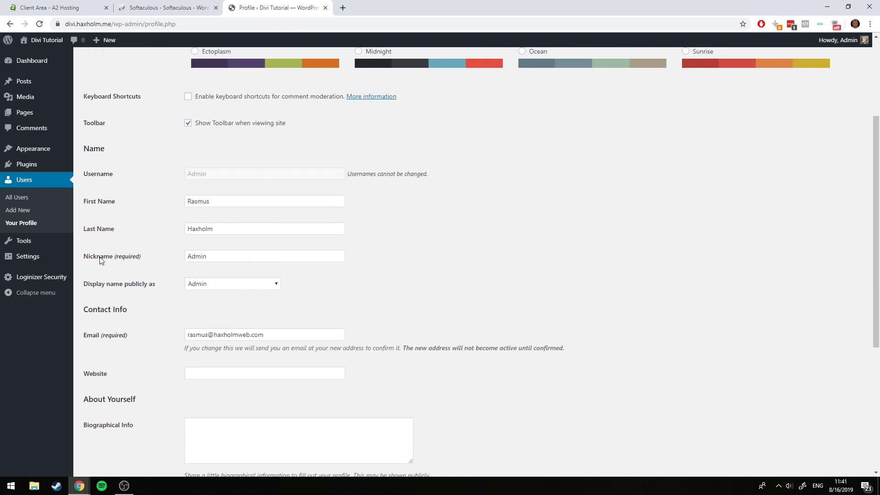
click(448, 176)
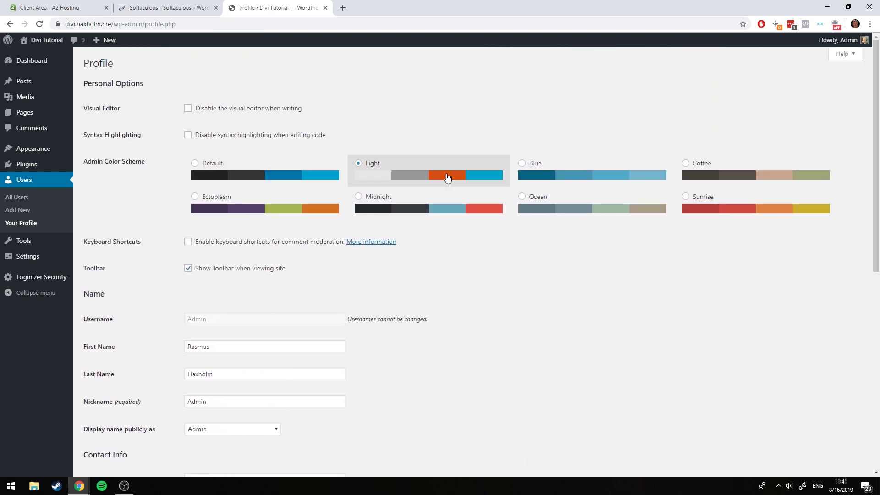
click(561, 175)
click(726, 175)
click(723, 199)
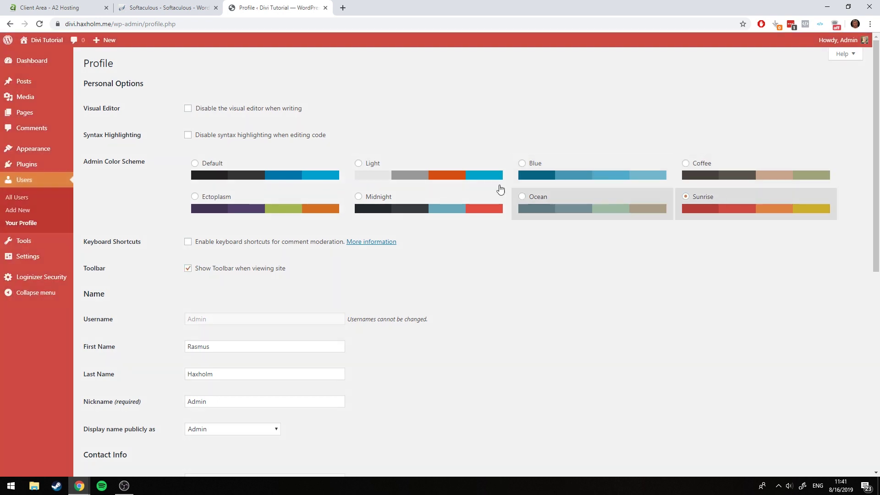
click(243, 202)
click(398, 209)
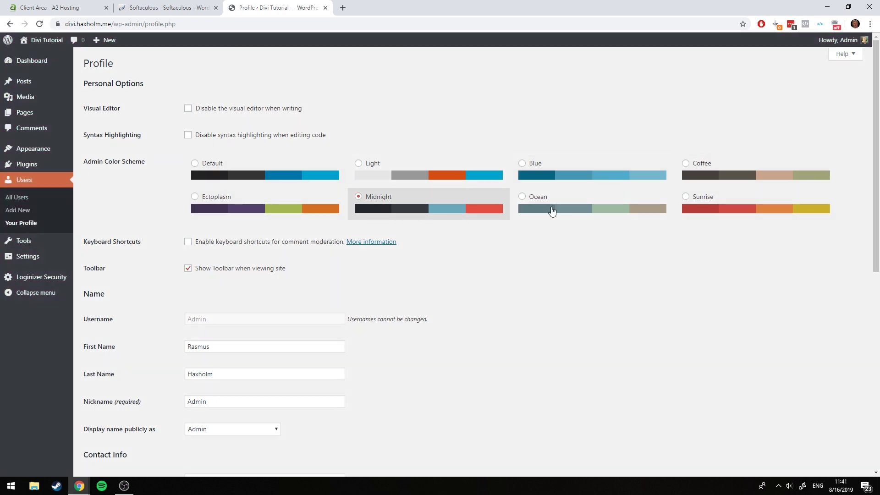
click(580, 208)
click(480, 211)
click(328, 208)
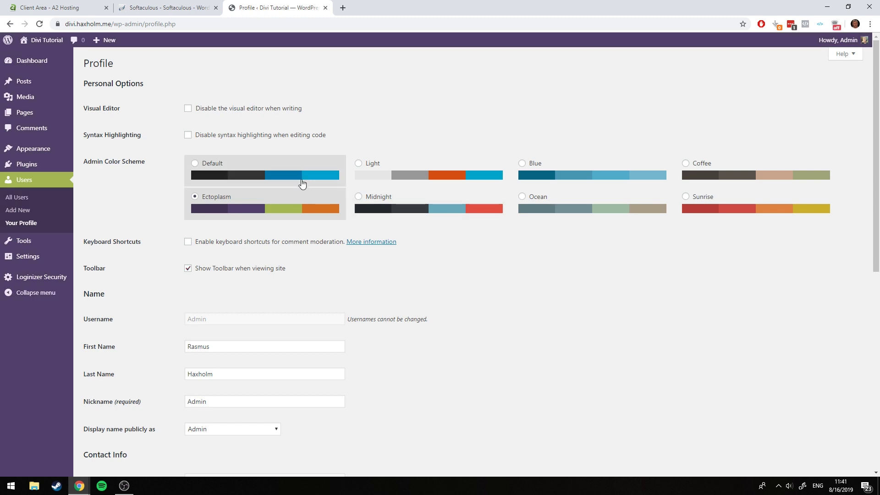
click(307, 178)
scroll(455, 220, down, 8)
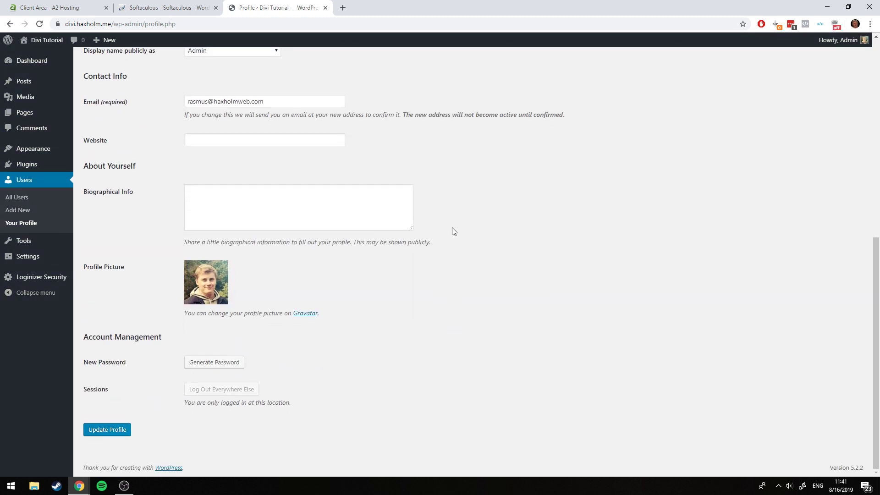
click(112, 430)
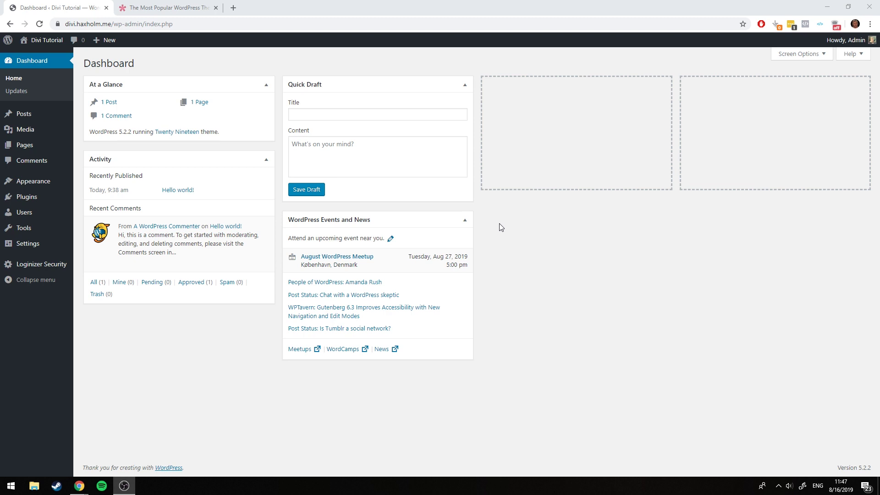
Switch to the elegantthemes.com browser tab
click(167, 8)
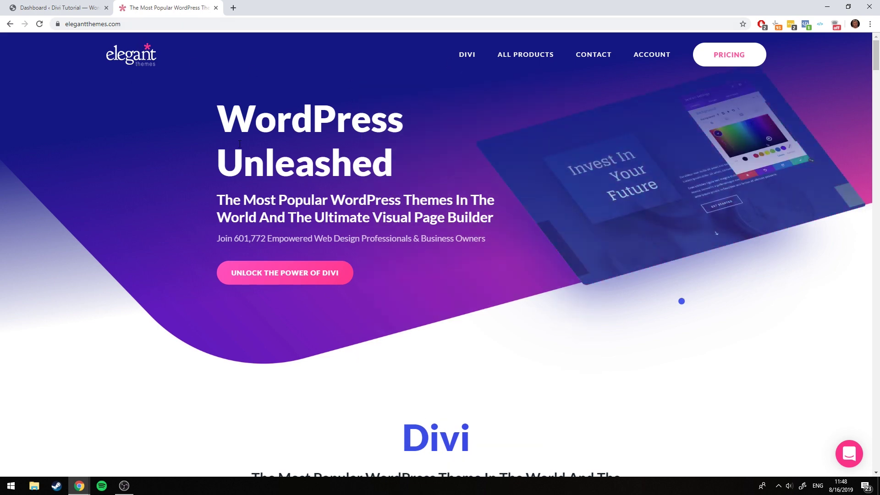
Look over the Elegant Themes home page and open the ACCOUNT login dropdown
scroll(221, 160, down, 4)
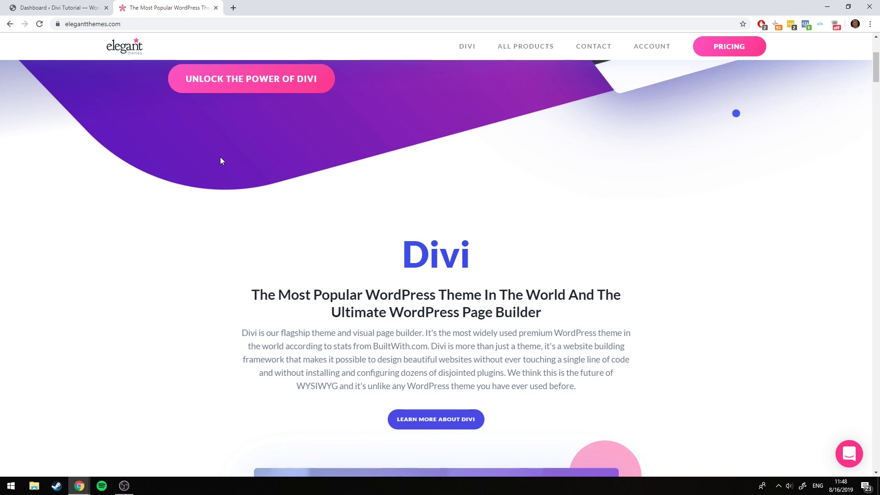
scroll(562, 259, up, 4)
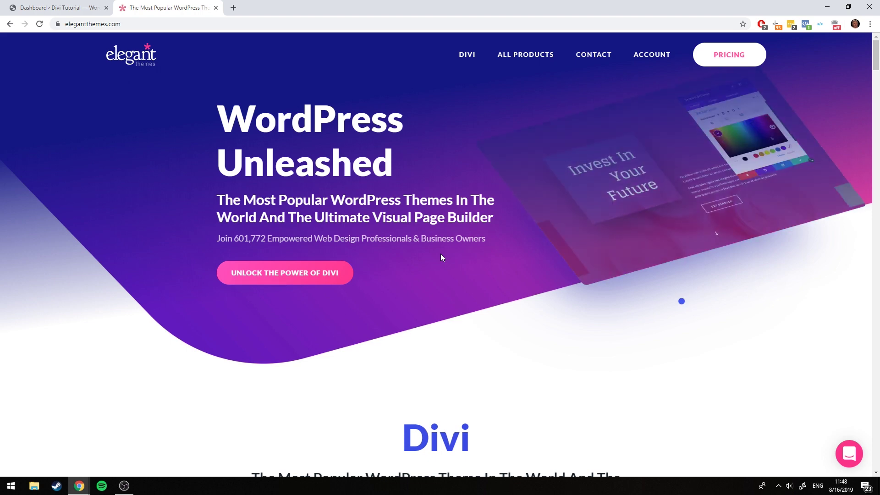
scroll(355, 188, down, 5)
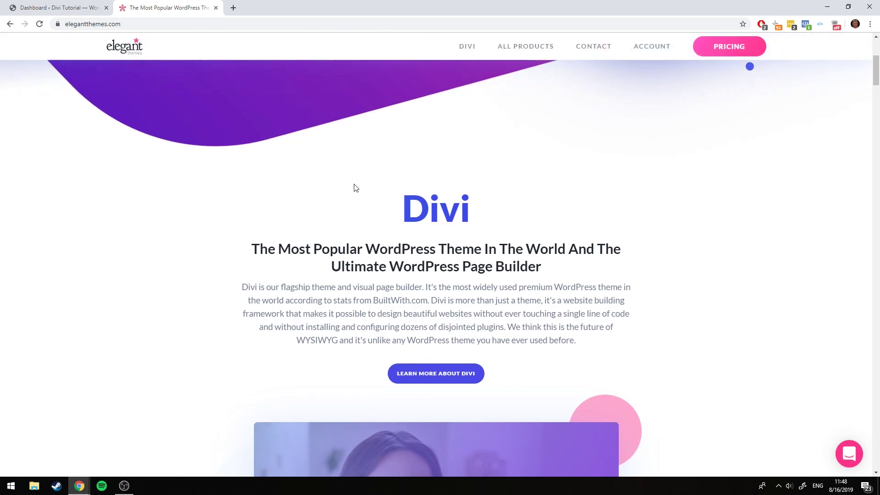
scroll(360, 193, up, 7)
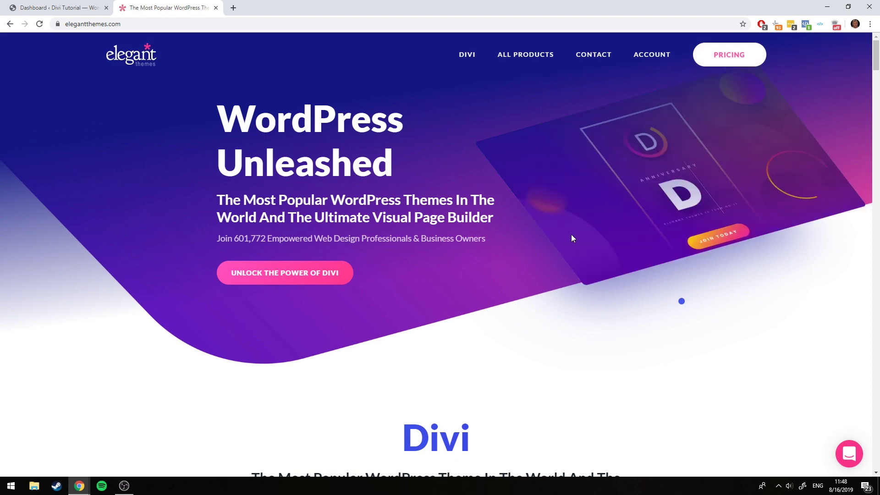
scroll(284, 209, down, 6)
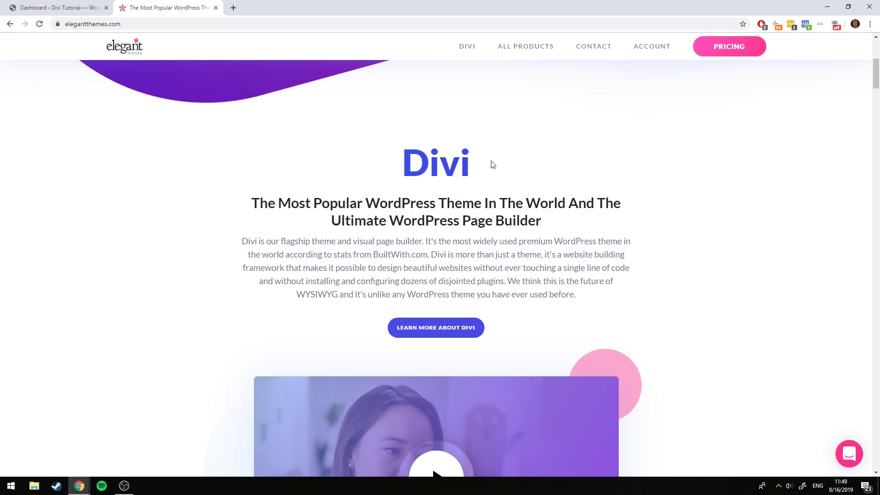
scroll(492, 166, down, 5)
scroll(502, 173, up, 5)
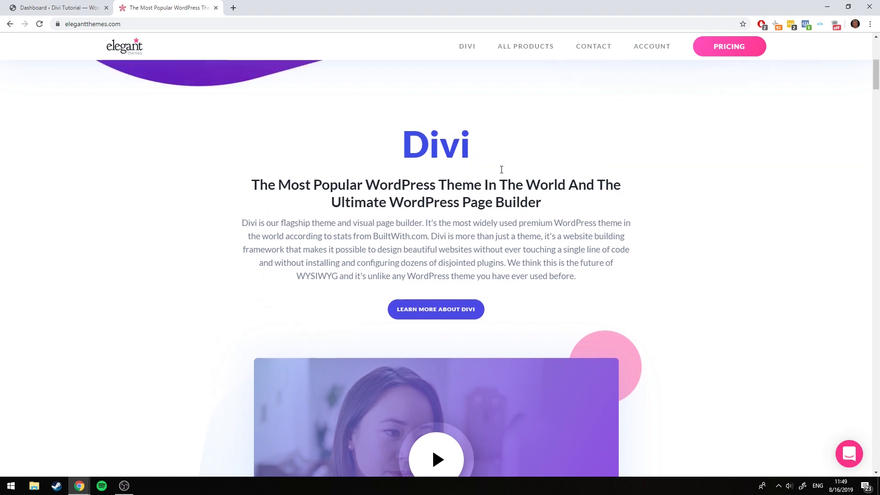
scroll(501, 170, up, 6)
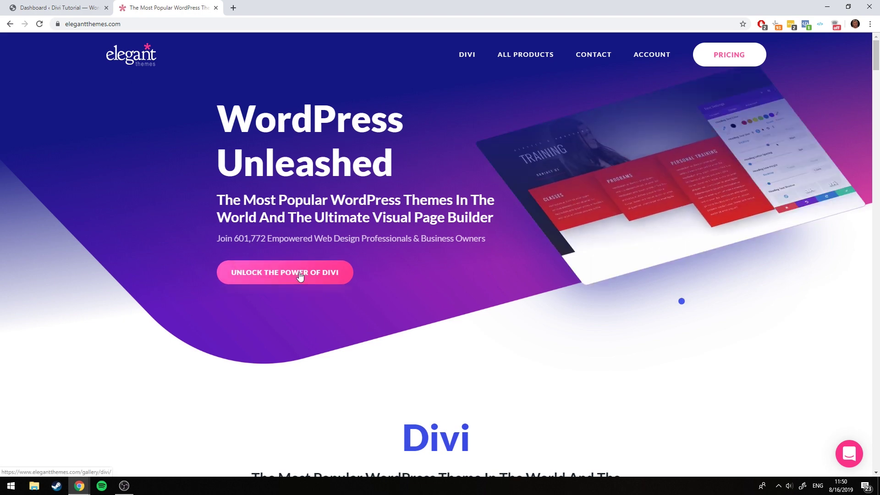
click(652, 55)
click(654, 178)
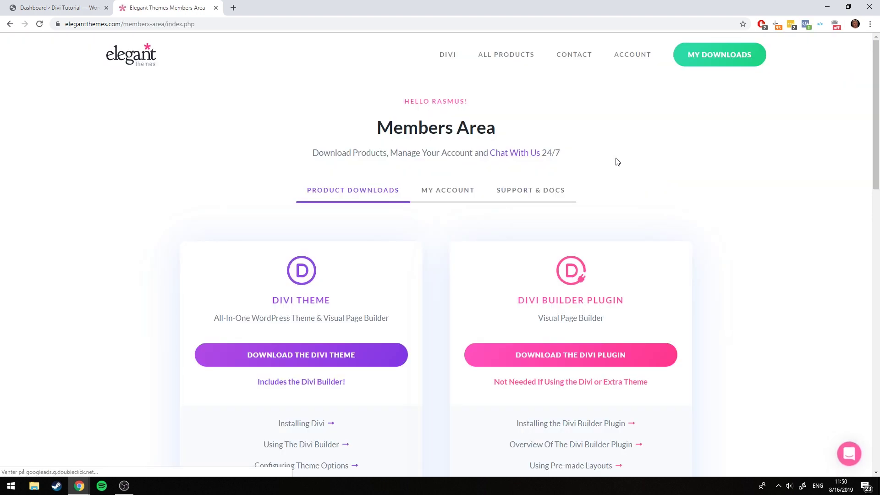
scroll(525, 122, down, 8)
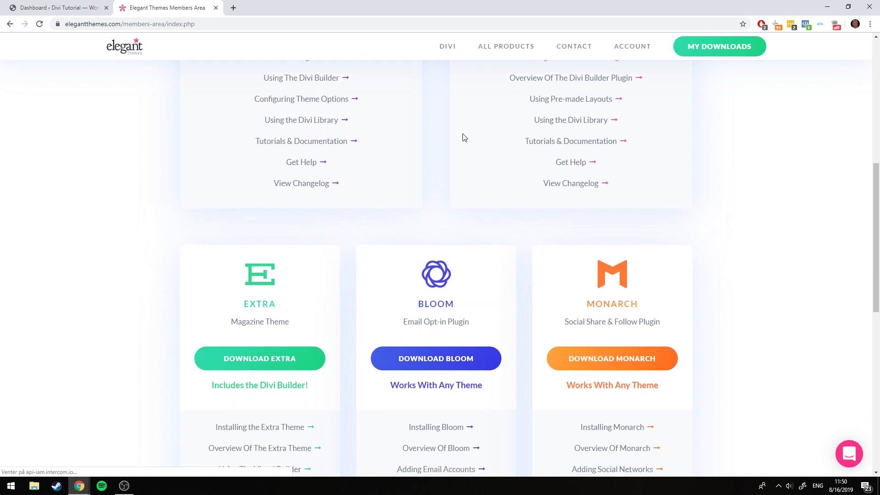
scroll(463, 136, up, 6)
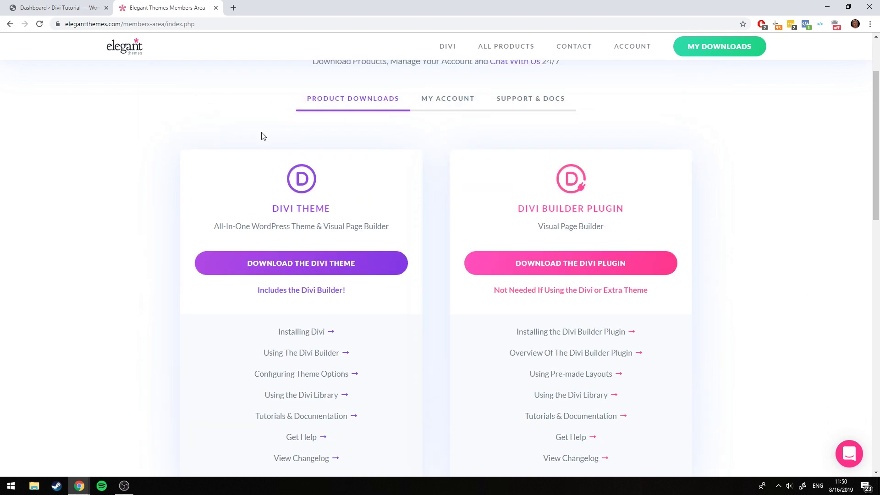
scroll(262, 136, up, 2)
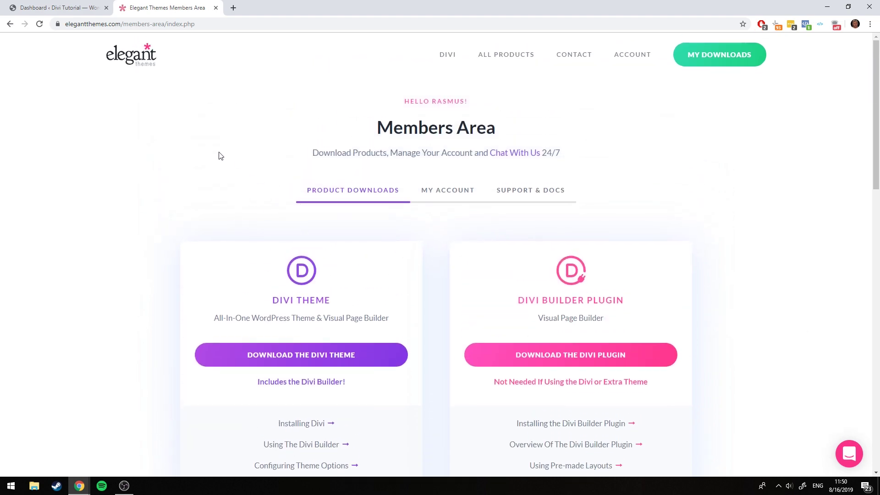
scroll(280, 215, down, 9)
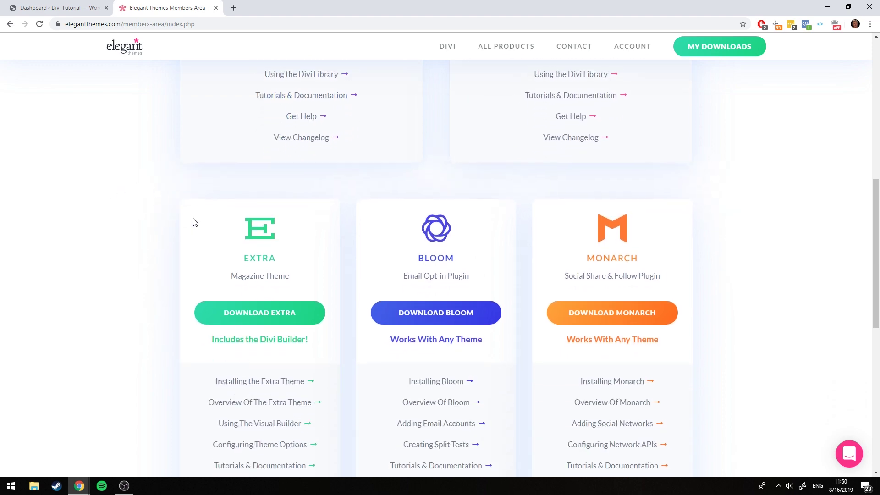
scroll(193, 221, down, 2)
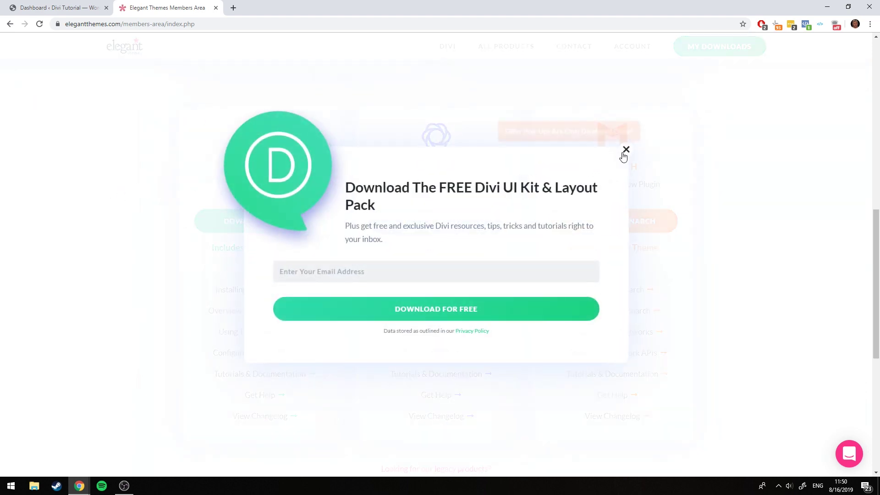
click(625, 150)
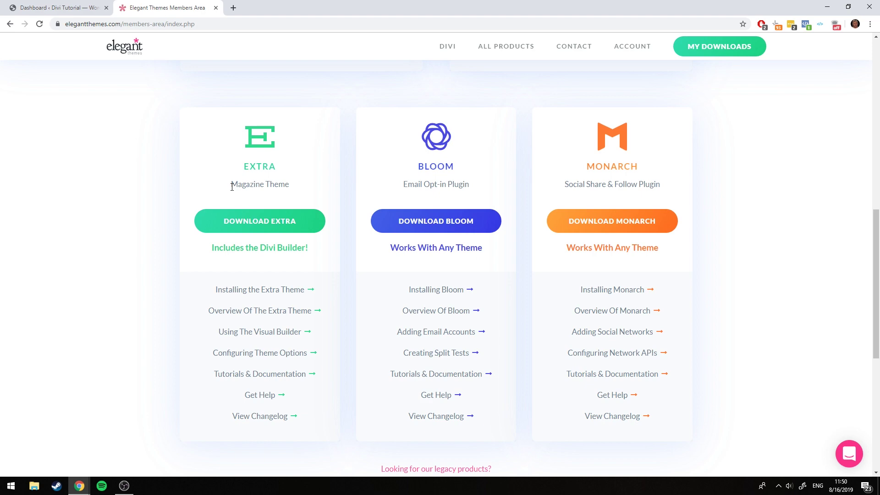
scroll(222, 164, up, 9)
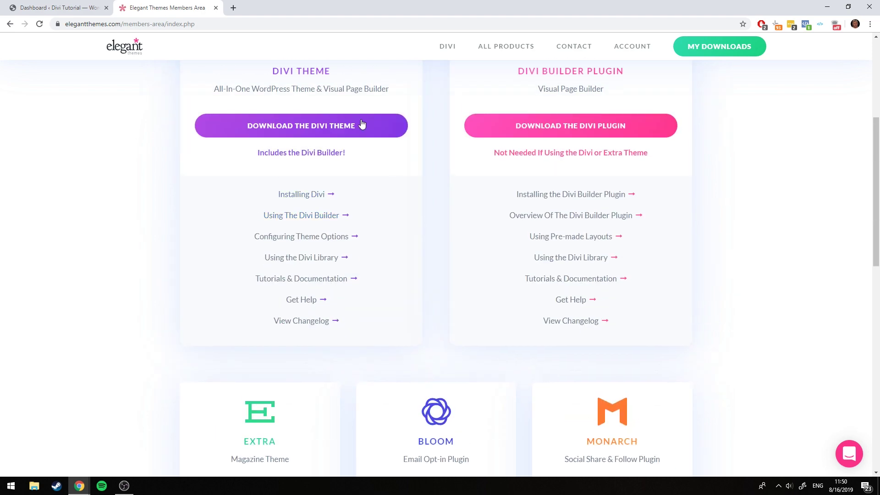
scroll(251, 187, down, 8)
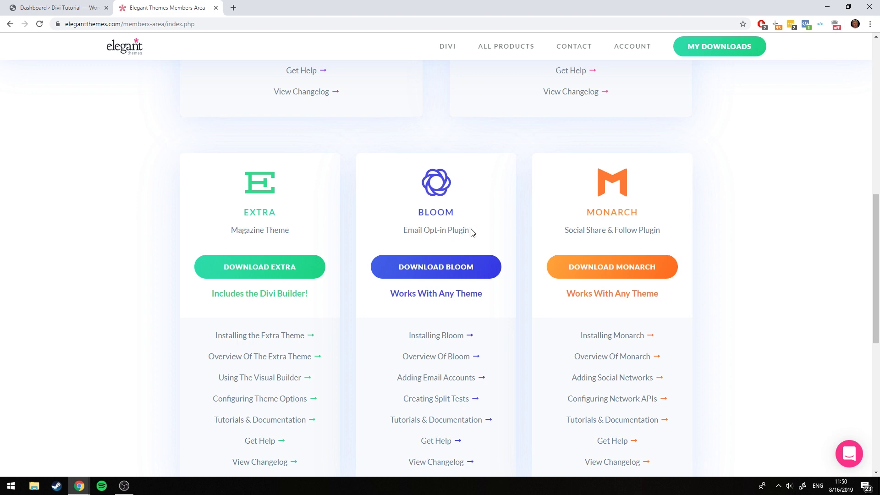
scroll(431, 252, up, 1)
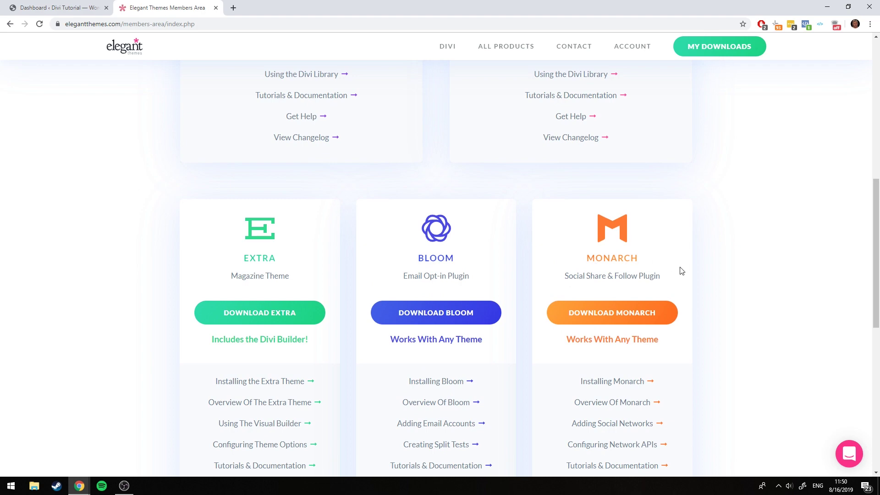
scroll(681, 270, up, 3)
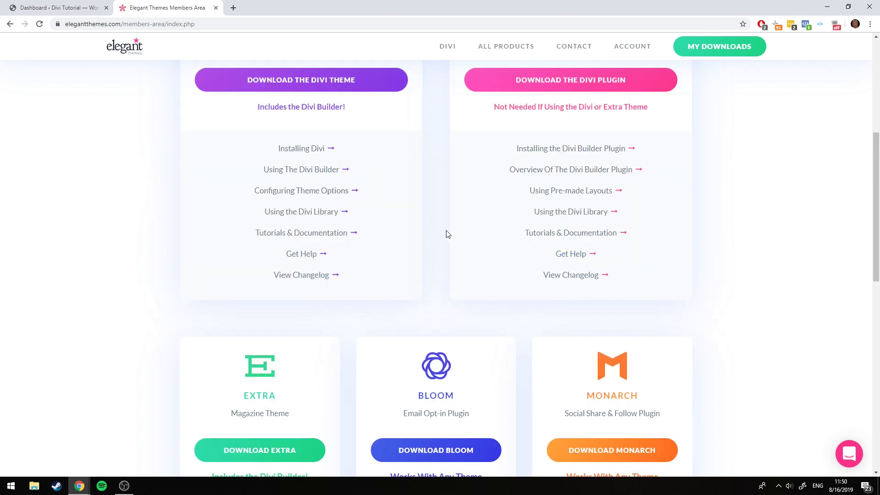
scroll(444, 230, up, 1)
scroll(498, 241, down, 3)
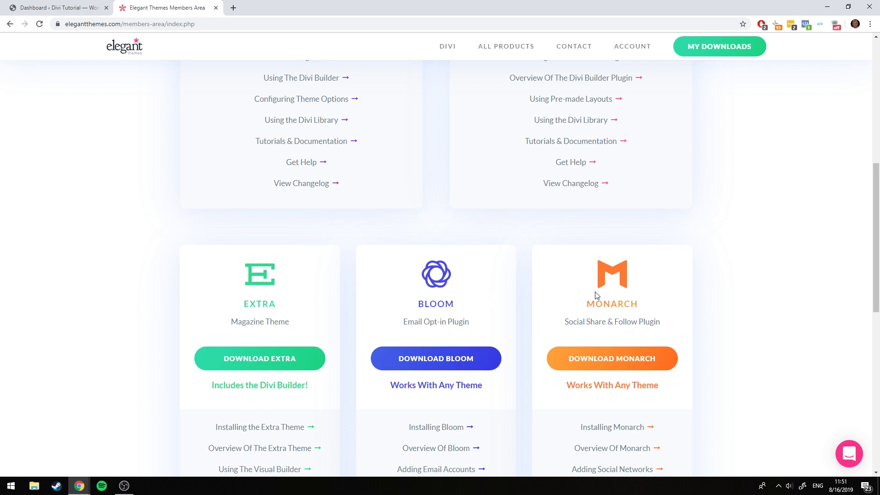
scroll(480, 297, up, 6)
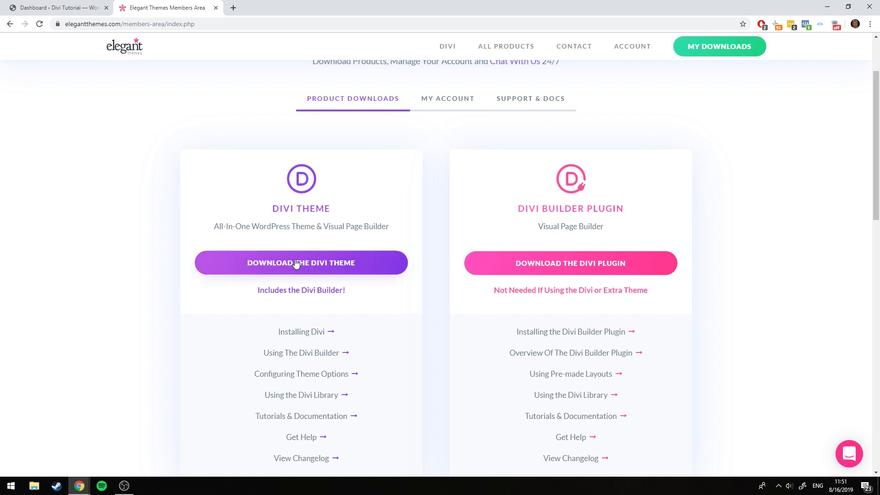
Download the Divi theme as Divi.zip and open it in WinRAR
click(300, 264)
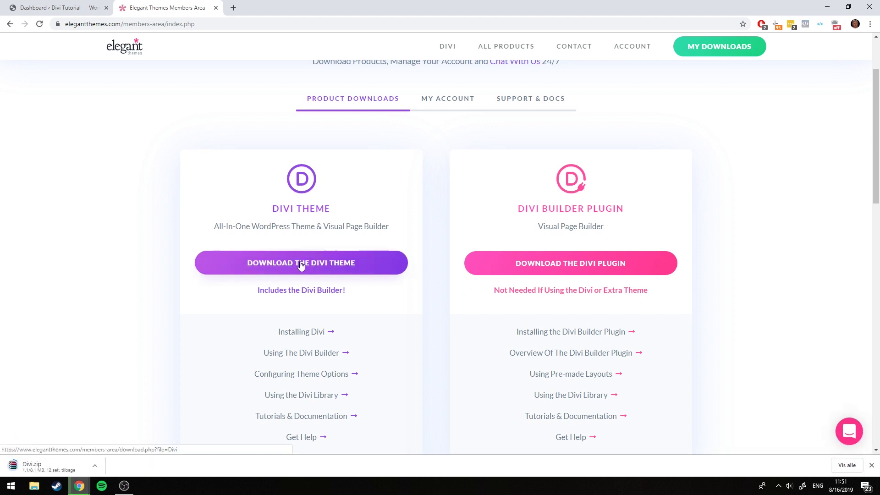
click(41, 461)
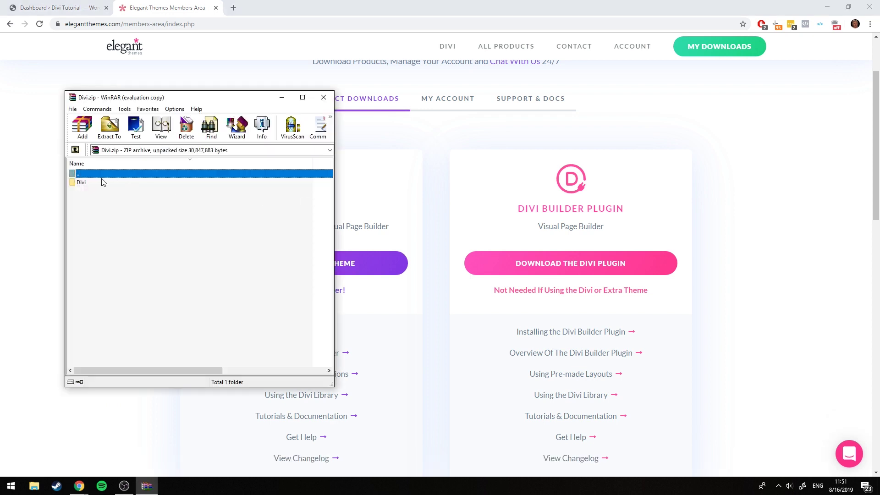
click(270, 207)
Inspect the Divi folder inside the archive, go up to Downloads, and return to the Dashboard
double_click(81, 182)
scroll(108, 186, down, 5)
scroll(109, 186, up, 5)
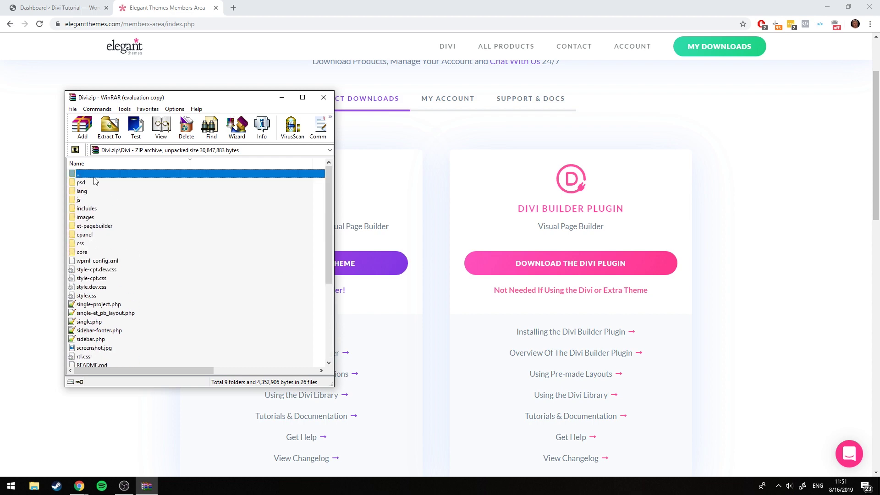
double_click(91, 175)
double_click(91, 175)
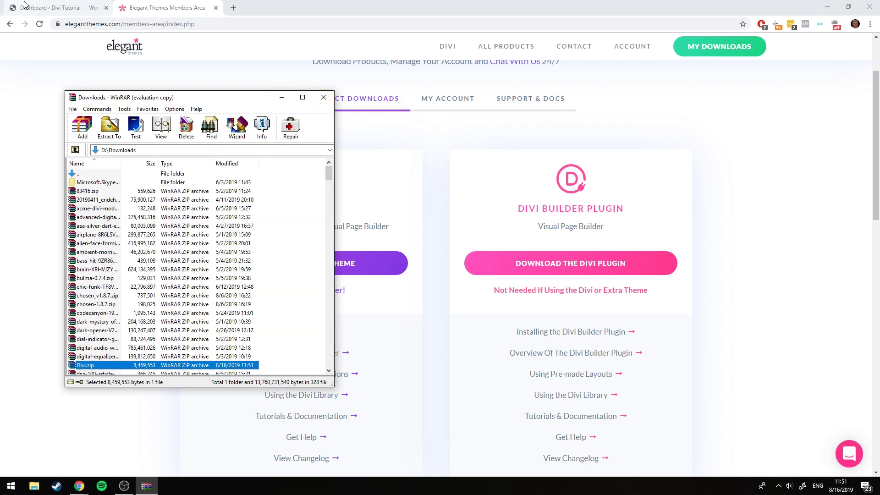
click(53, 8)
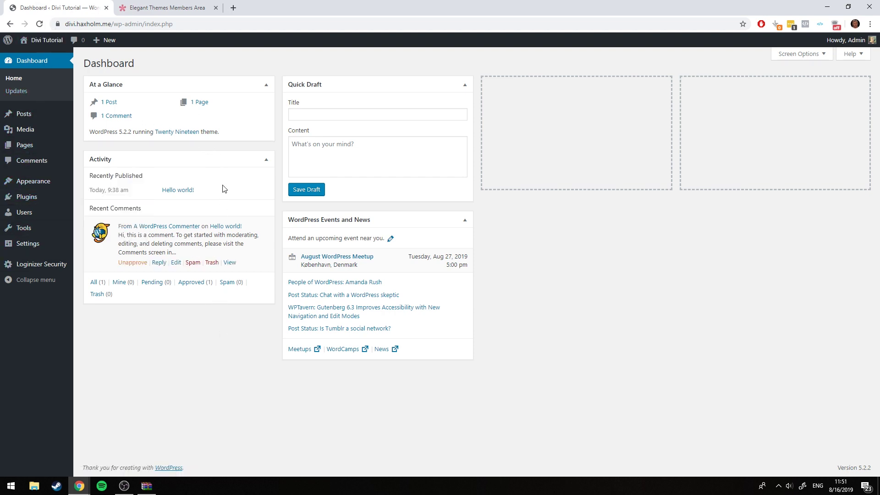
Upload Divi.zip through Appearance > Themes > Add New > Upload Theme and install it
mouse_move(26, 185)
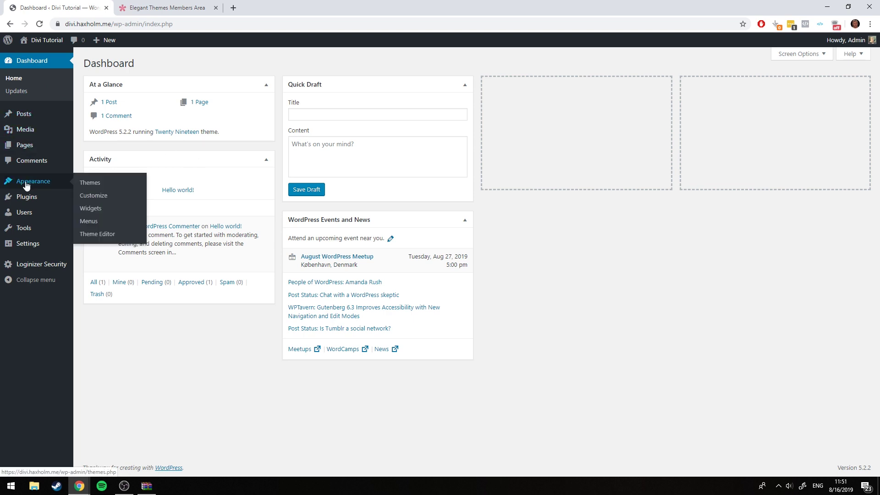
click(92, 185)
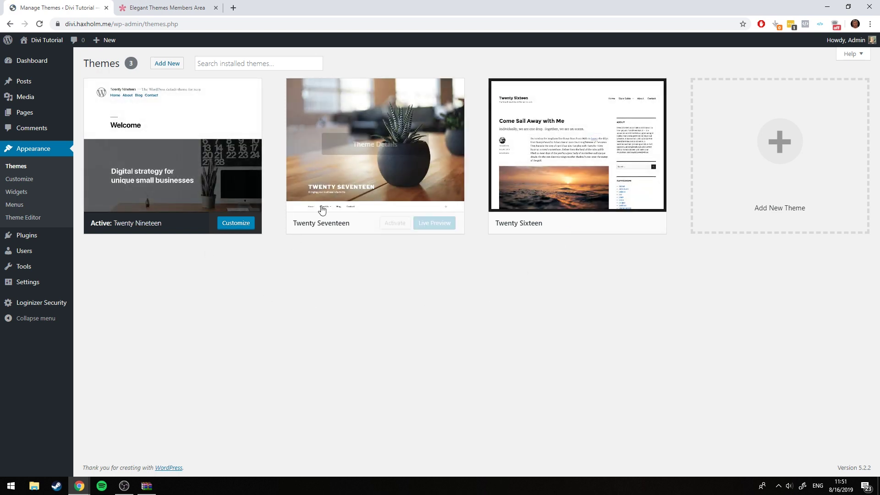
click(251, 63)
click(328, 69)
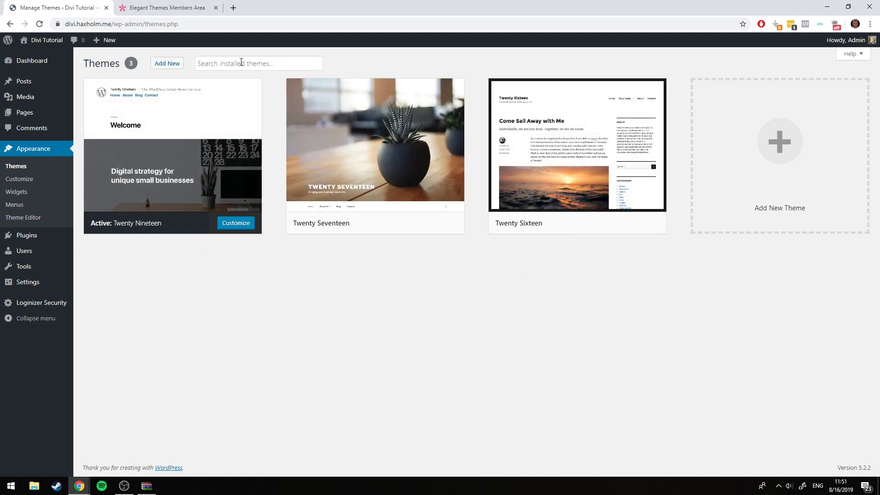
click(171, 64)
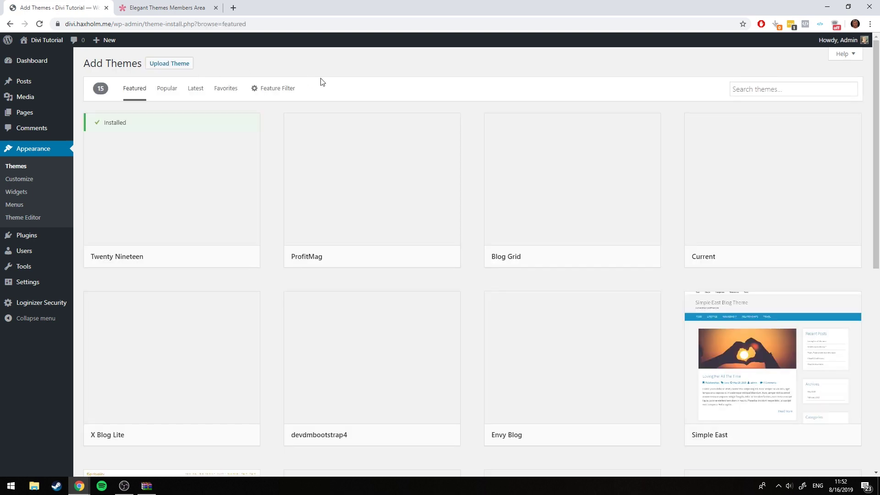
click(169, 67)
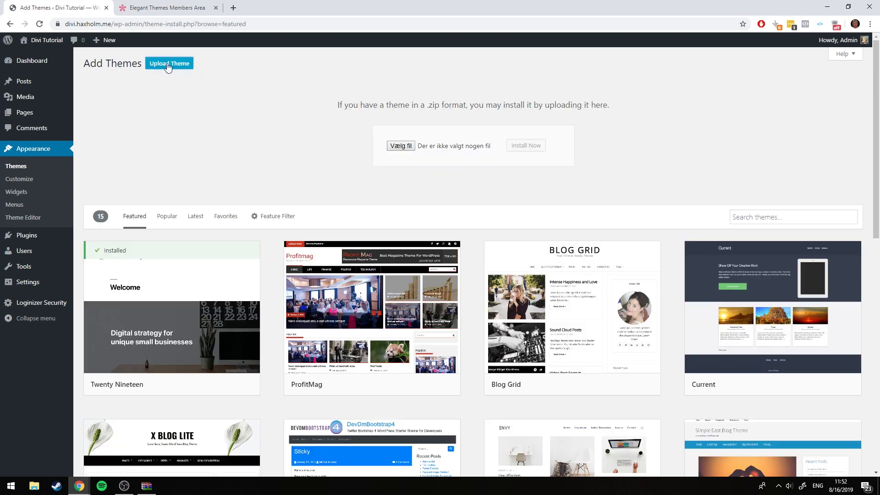
click(146, 486)
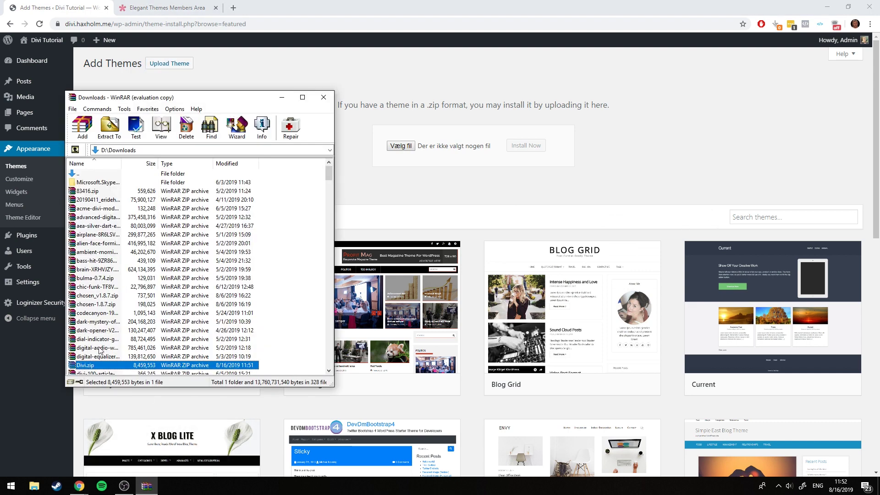
drag(88, 371, 405, 148)
click(526, 145)
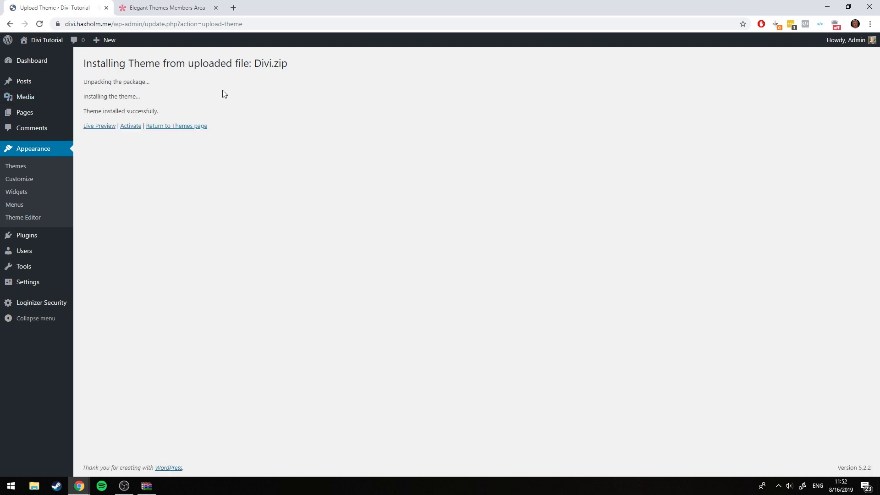
Activate the Divi theme and view the live site with it applied
click(128, 126)
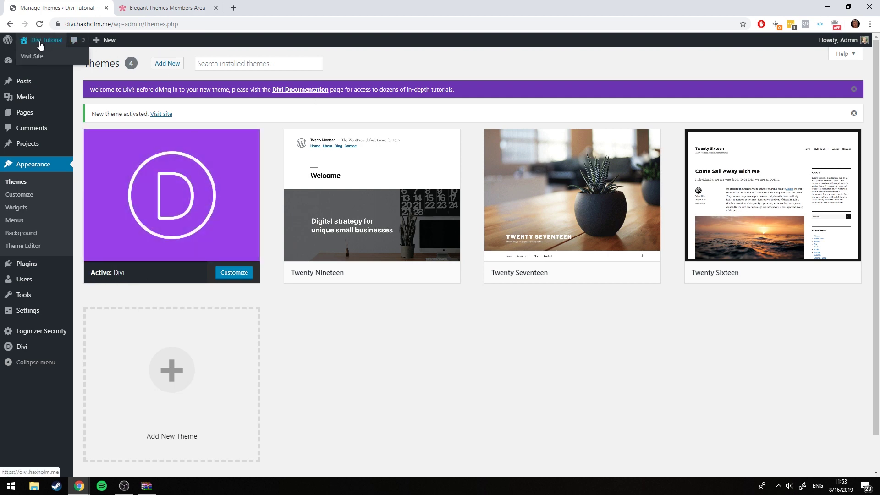
click(33, 57)
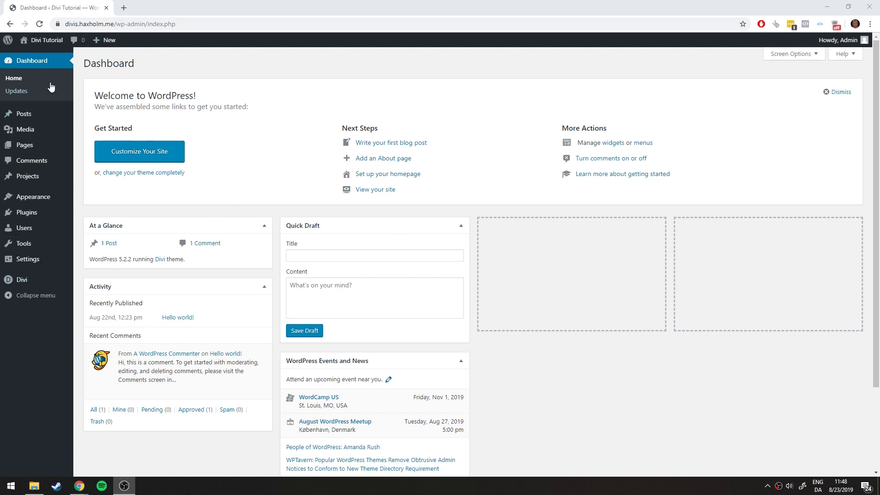
Create and publish a blank page titled 'Home'
mouse_move(28, 146)
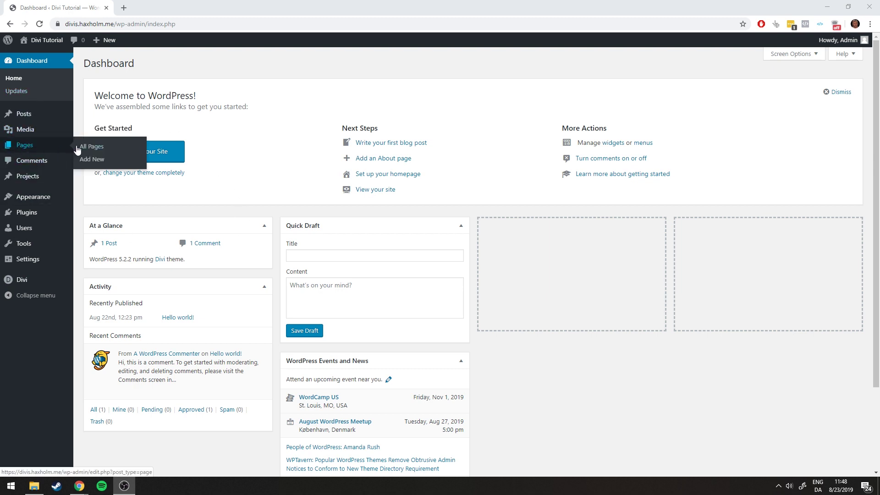
click(95, 164)
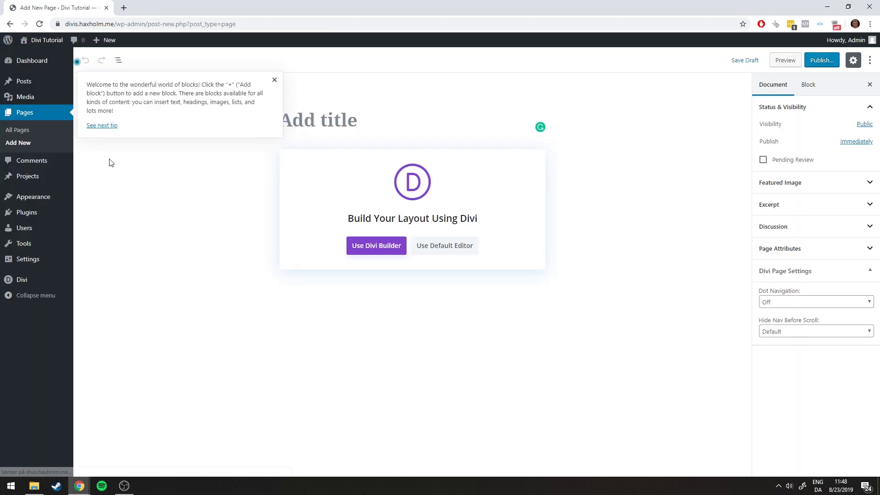
click(279, 87)
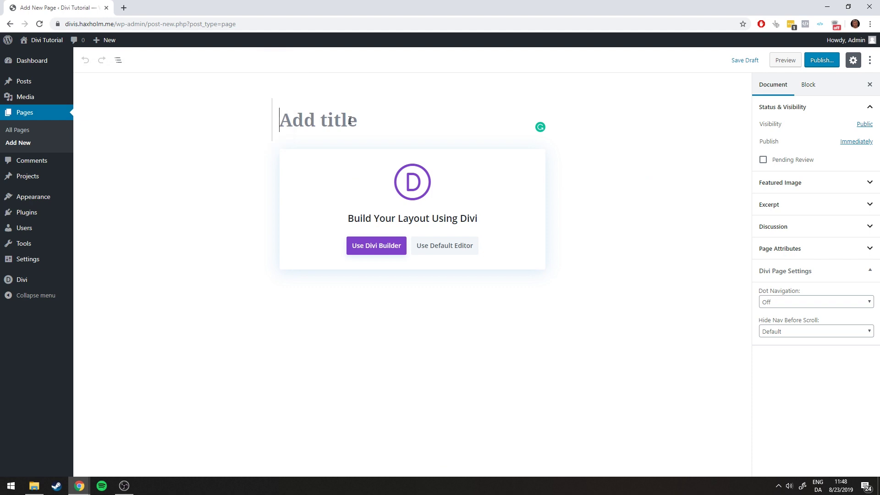
text(Home)
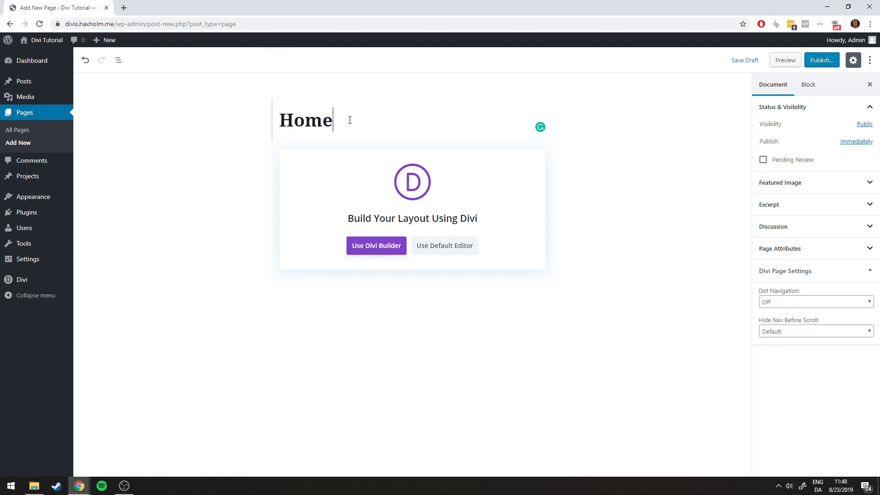
click(811, 63)
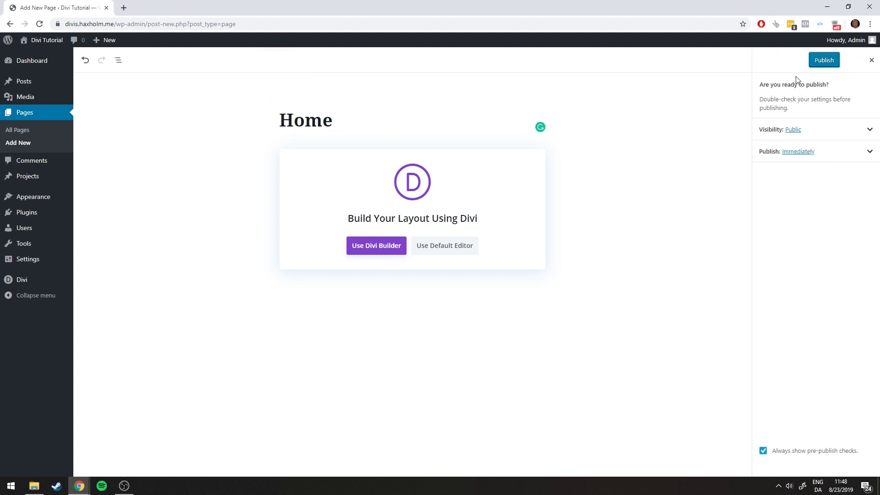
click(823, 60)
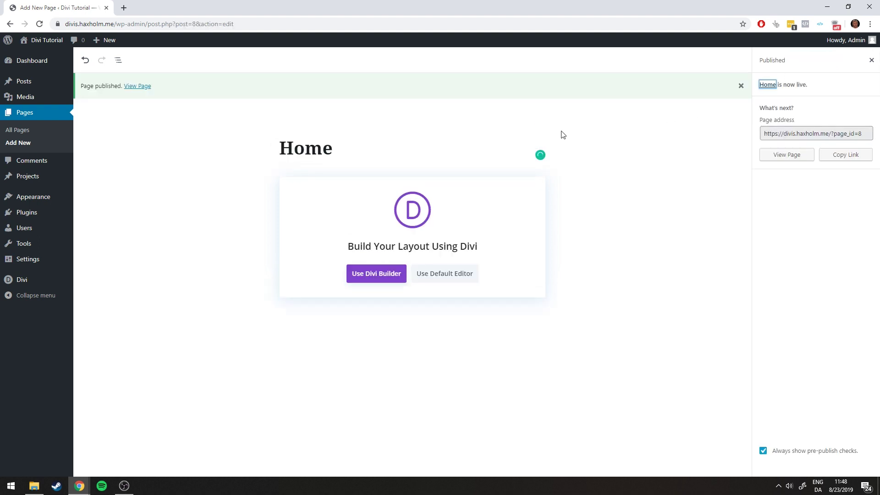
Create and publish a second blank page titled 'About'
mouse_move(110, 43)
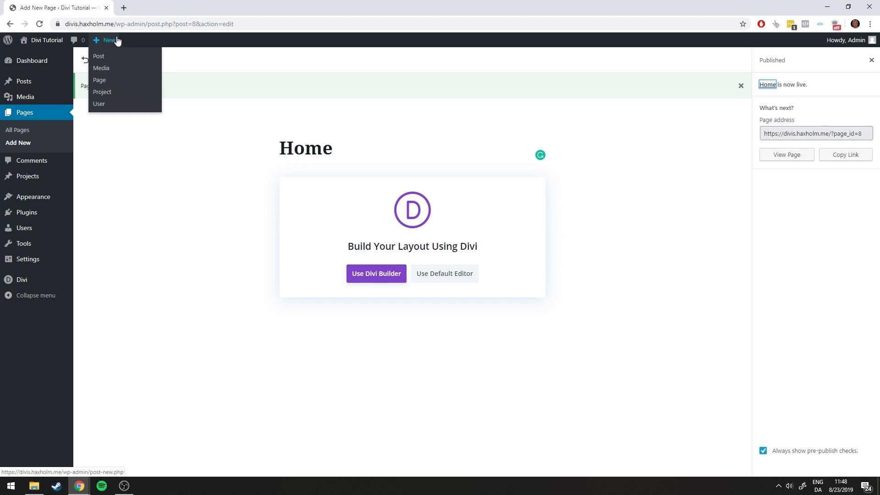
click(105, 81)
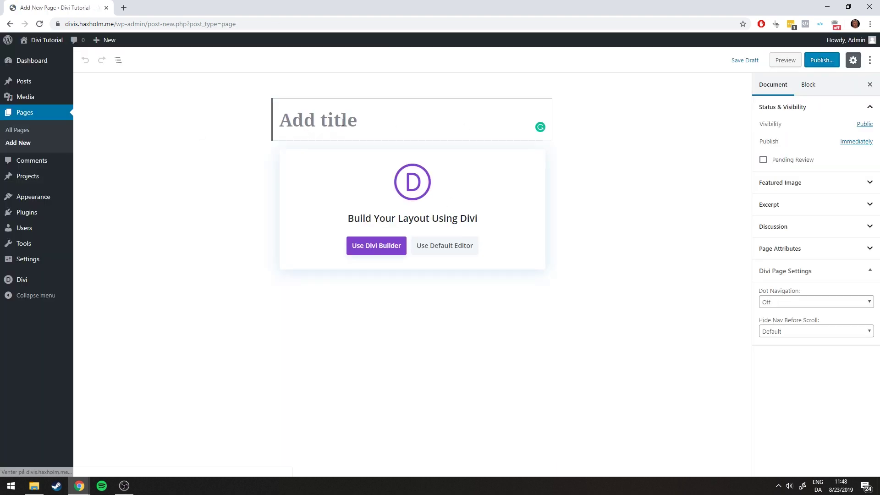
text(About)
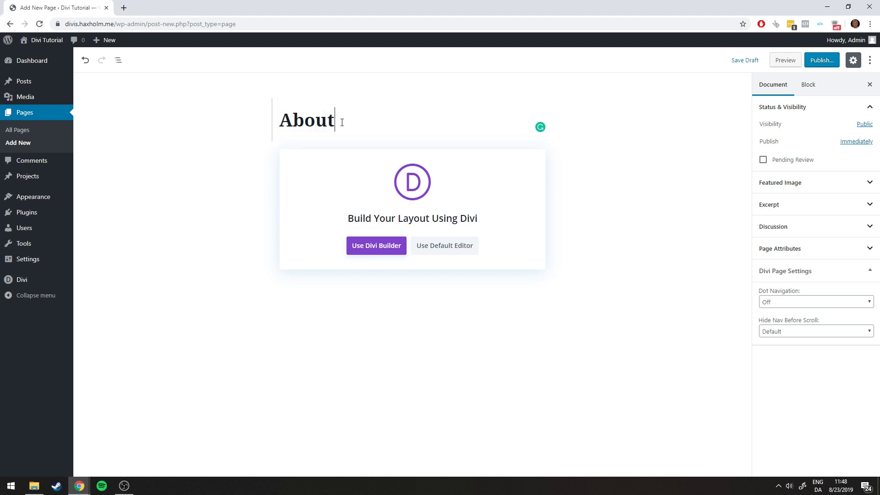
click(822, 61)
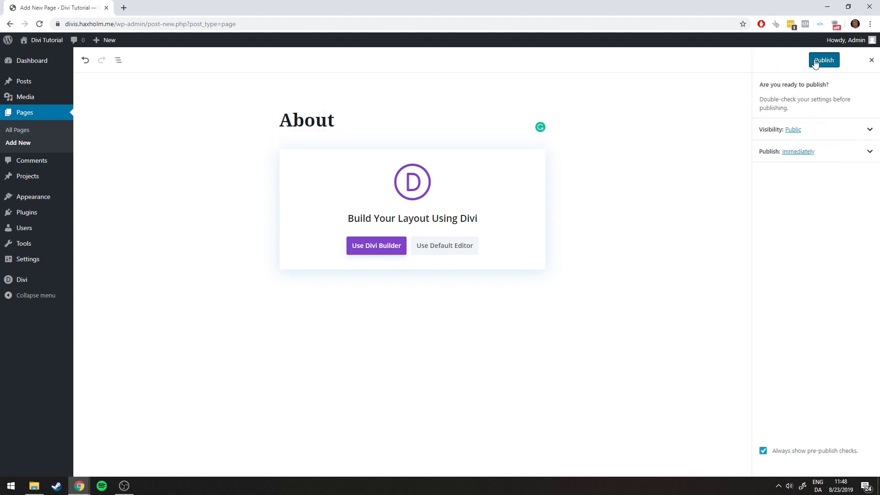
click(814, 61)
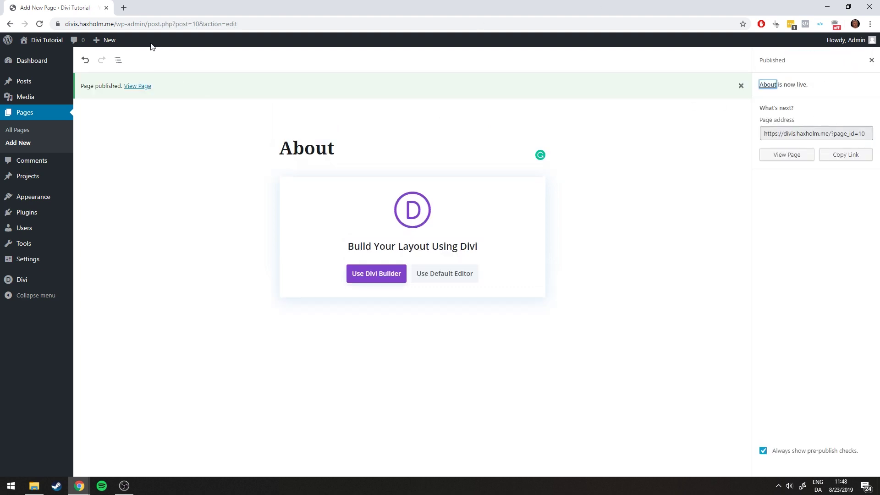
Publish a blank 'Contact' page, then show the list of all pages
mouse_move(100, 40)
click(108, 82)
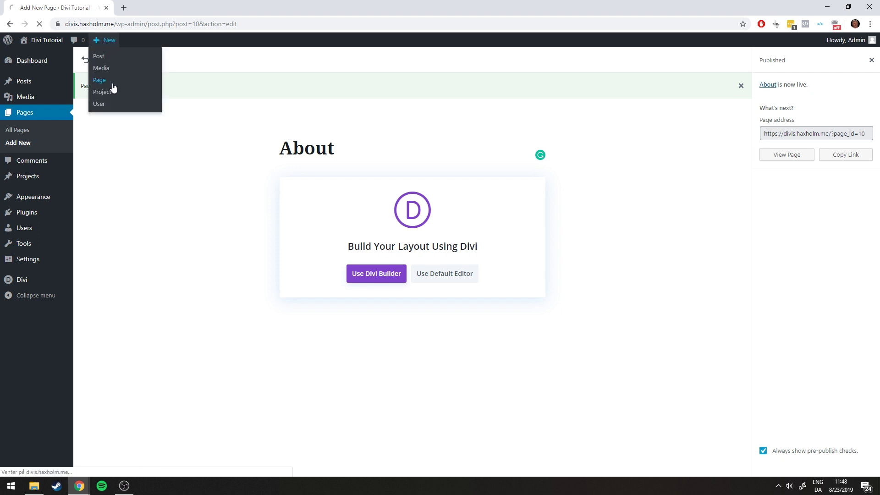
click(310, 121)
text(C)
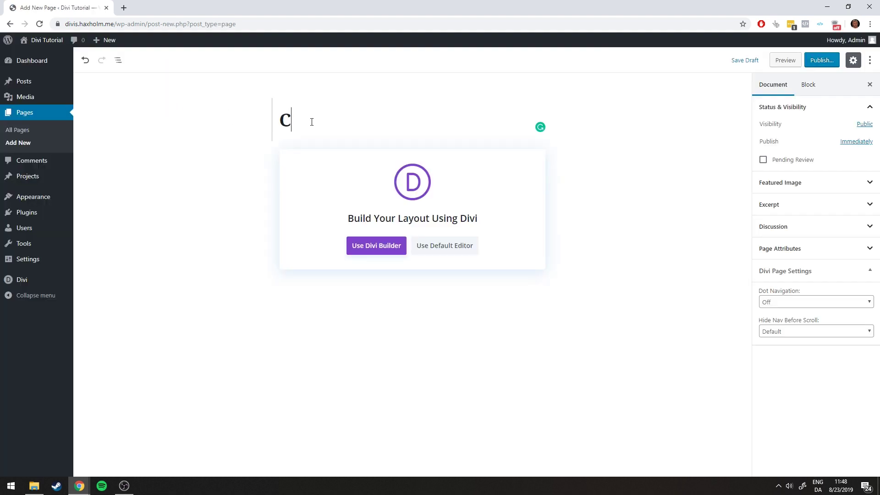
text(ontact)
click(824, 62)
click(824, 61)
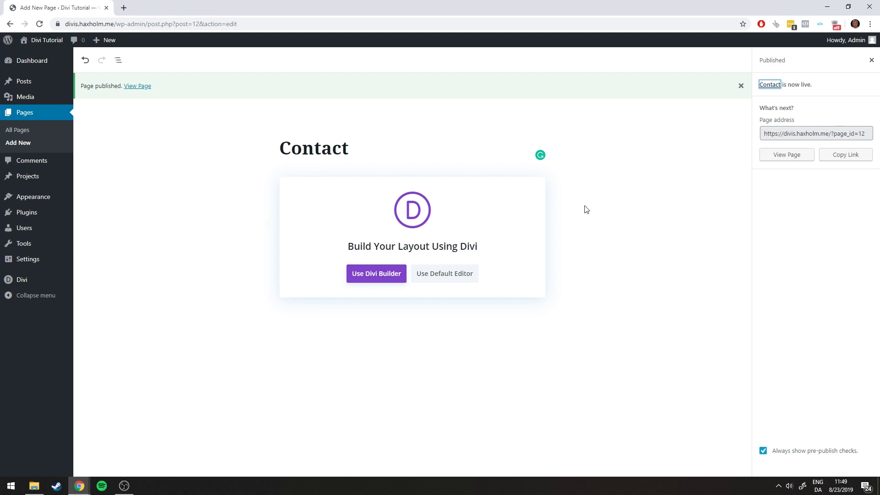
click(27, 114)
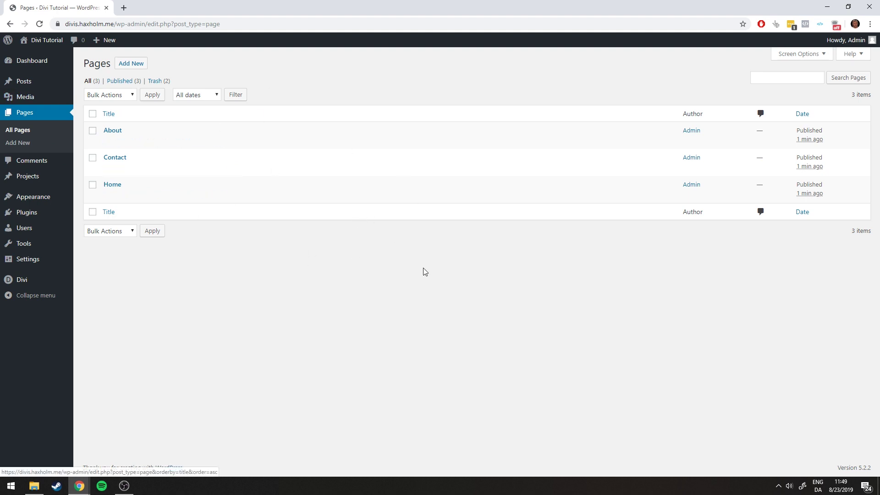
View the published Home page on the live site, then go back to the admin Dashboard
mouse_move(150, 146)
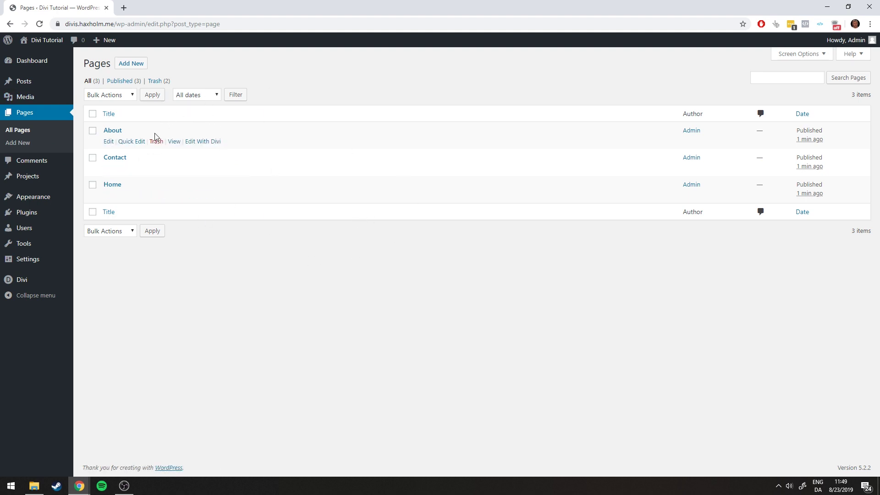
mouse_move(157, 197)
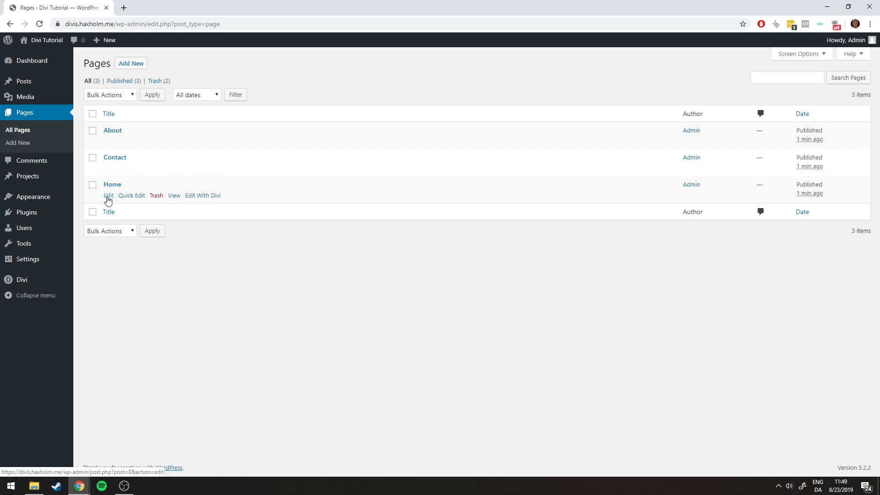
click(175, 196)
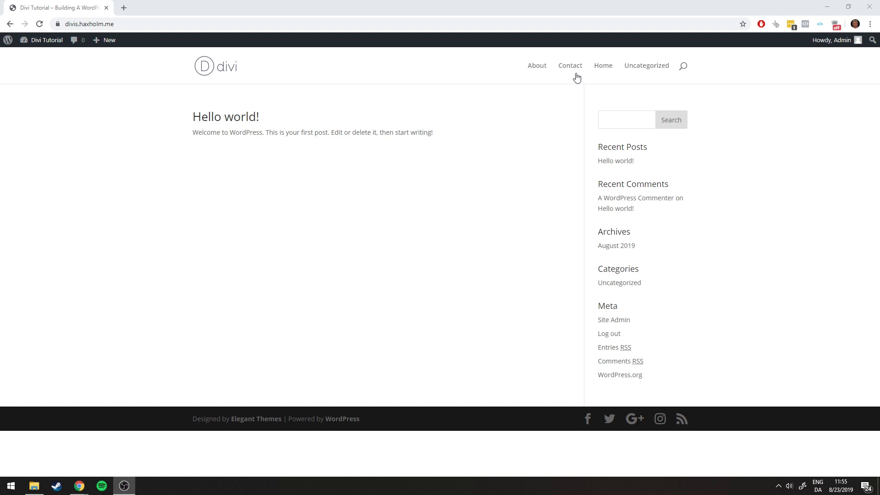
click(33, 44)
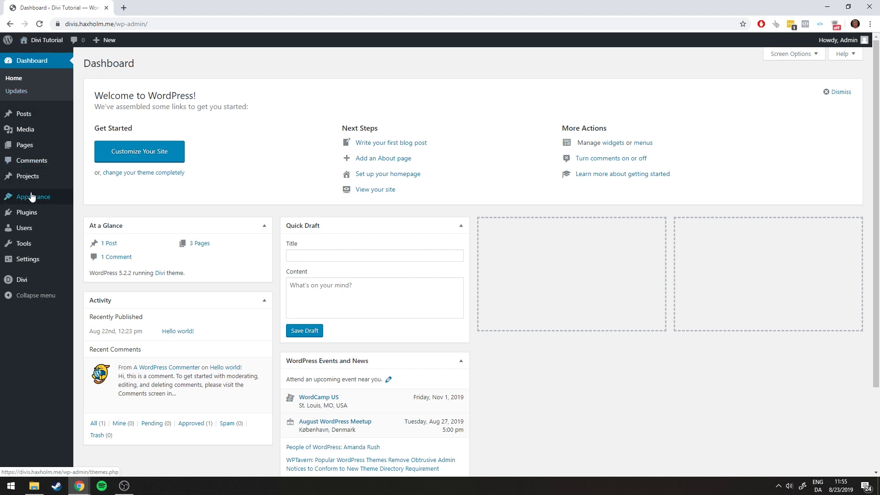
In Appearance > Menus, create an empty navigation menu named 'Main Menu'
mouse_move(27, 198)
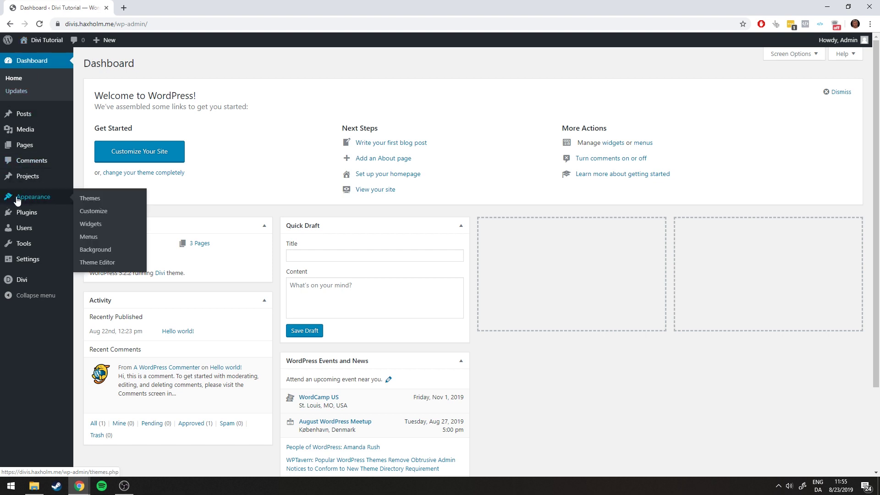
click(94, 237)
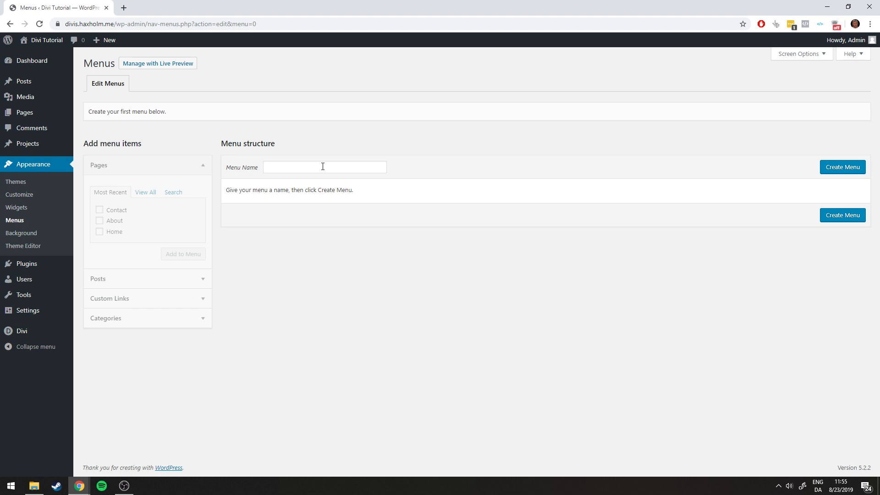
click(322, 166)
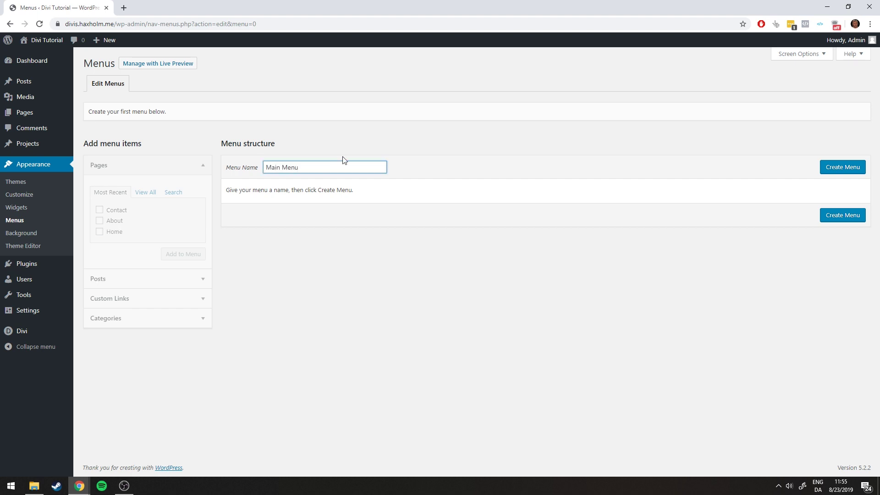
click(839, 166)
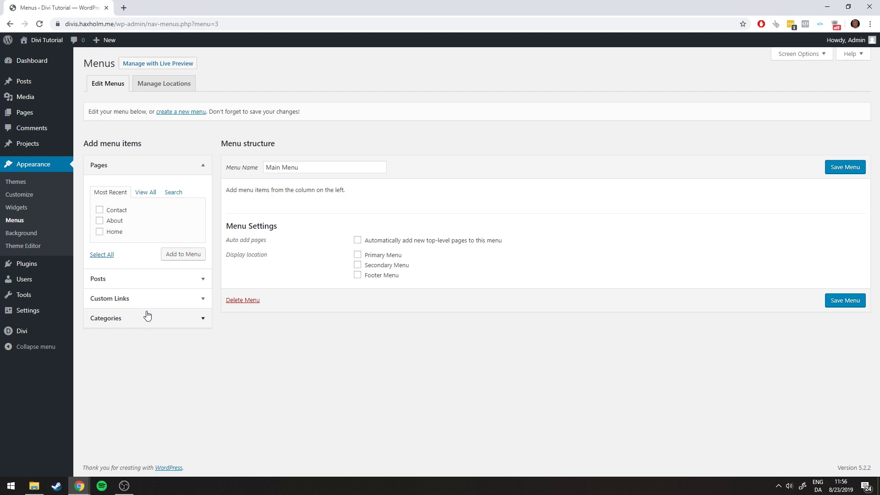
Add the Home, About and Contact pages to Main Menu, ordered Home, About, Contact
click(99, 231)
click(100, 220)
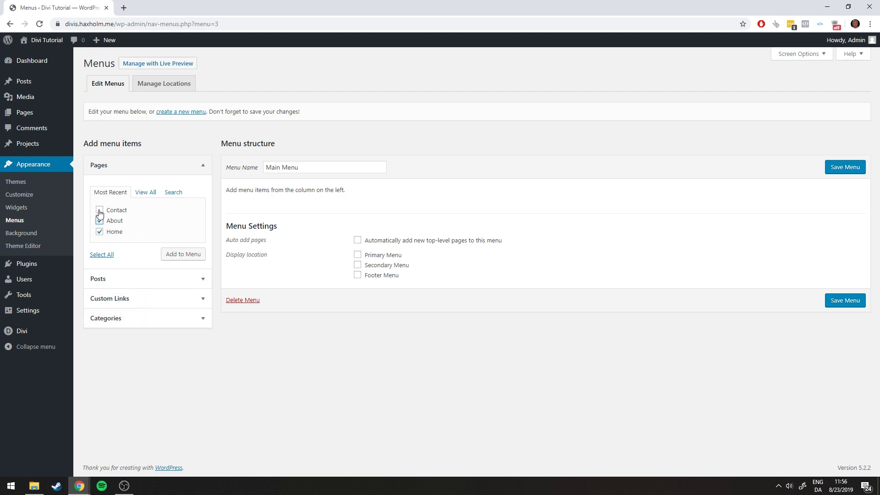
click(100, 209)
click(182, 254)
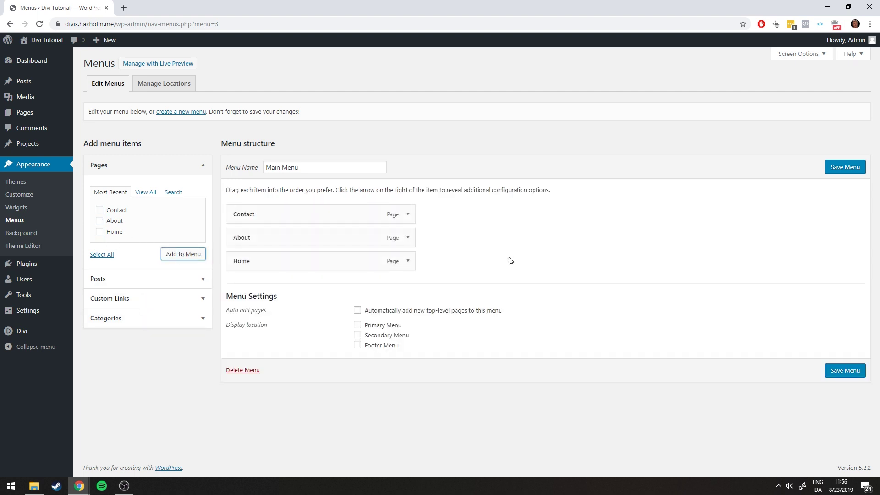
drag(271, 260, 248, 210)
drag(274, 252, 239, 236)
Assign Main Menu to the Primary Menu location, save it, and view the live site
click(357, 325)
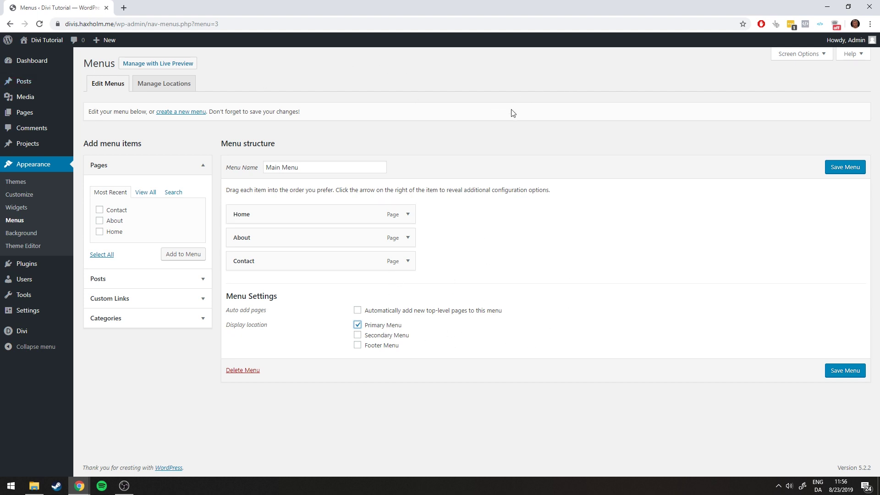
click(842, 170)
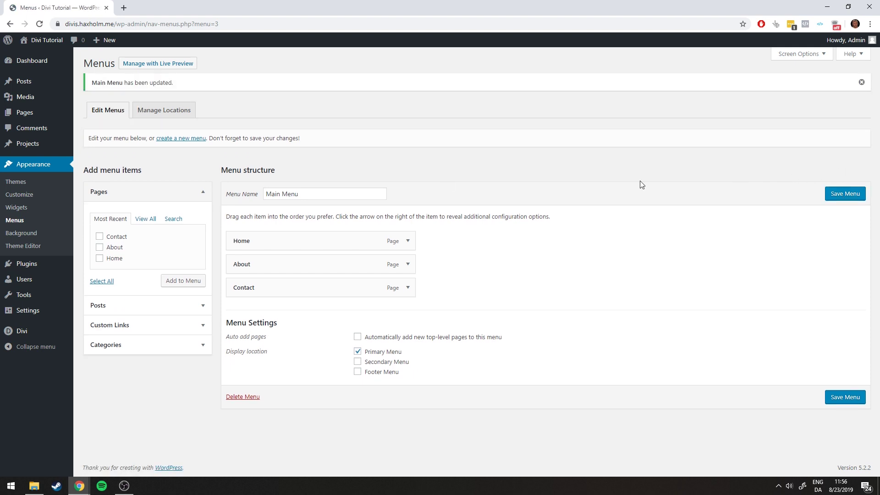
click(37, 43)
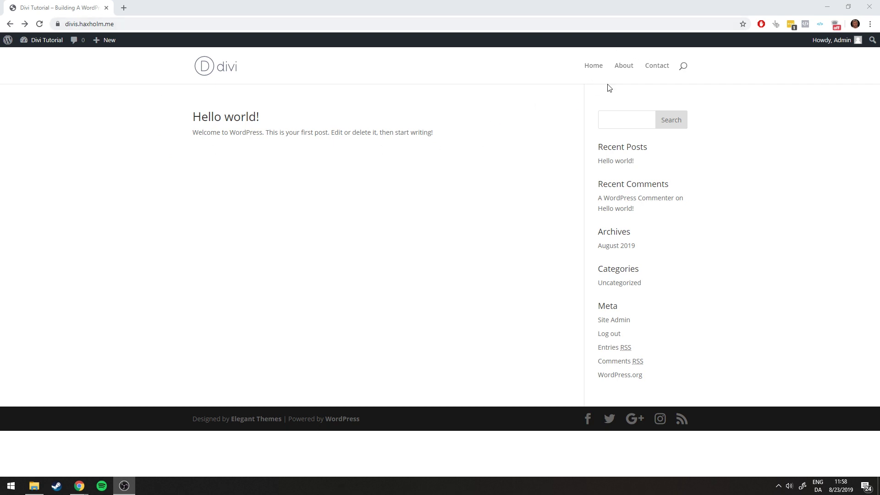
Browse About, Contact, Home and About via the site menu, noting the ?page_id=10 address
click(624, 67)
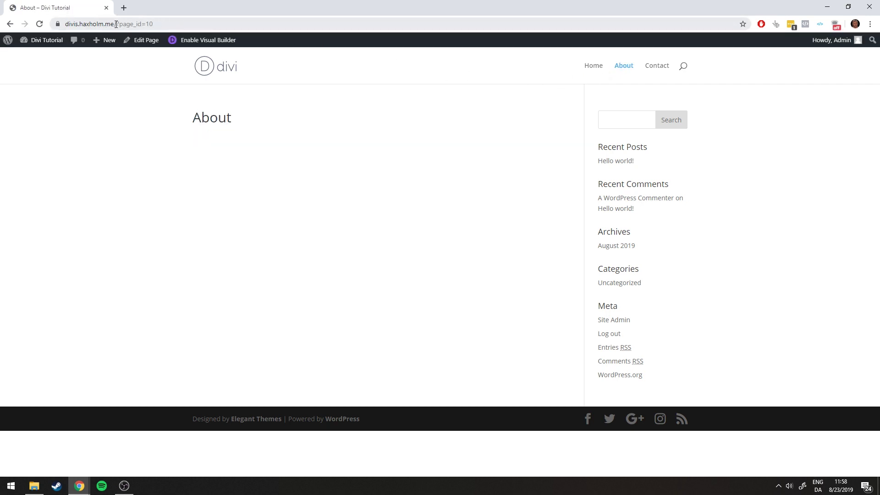
drag(116, 23, 196, 24)
click(189, 22)
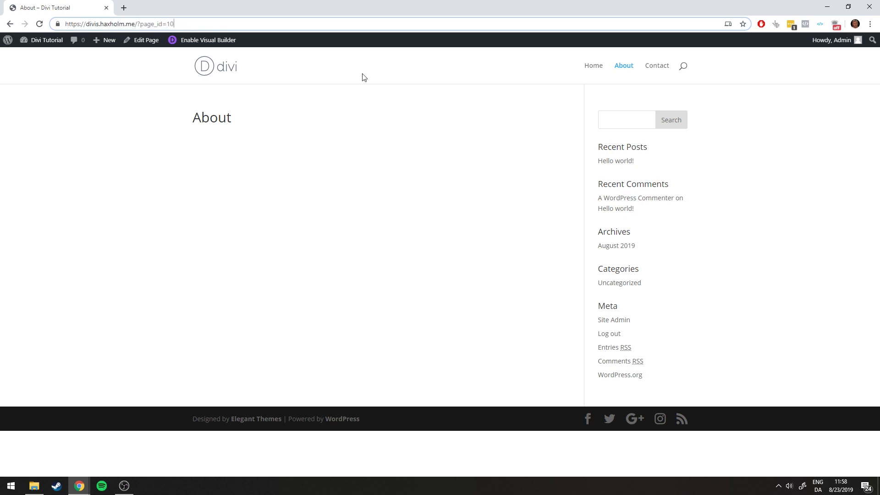
click(663, 64)
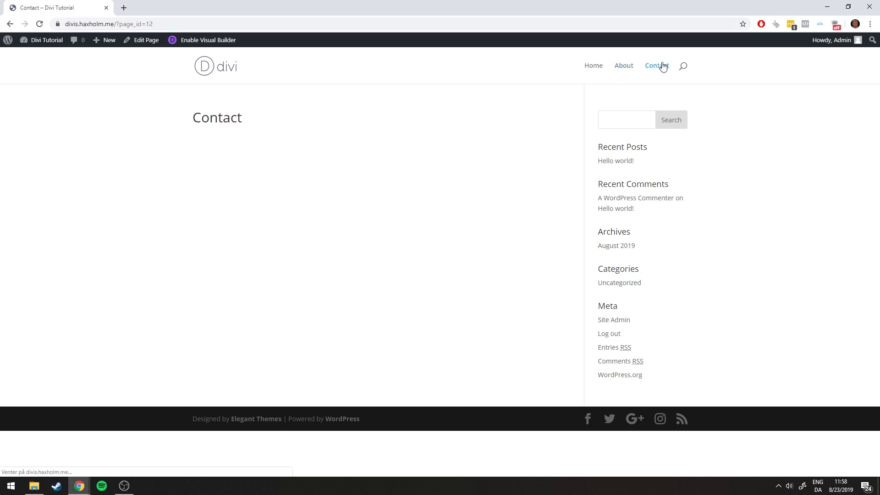
click(593, 66)
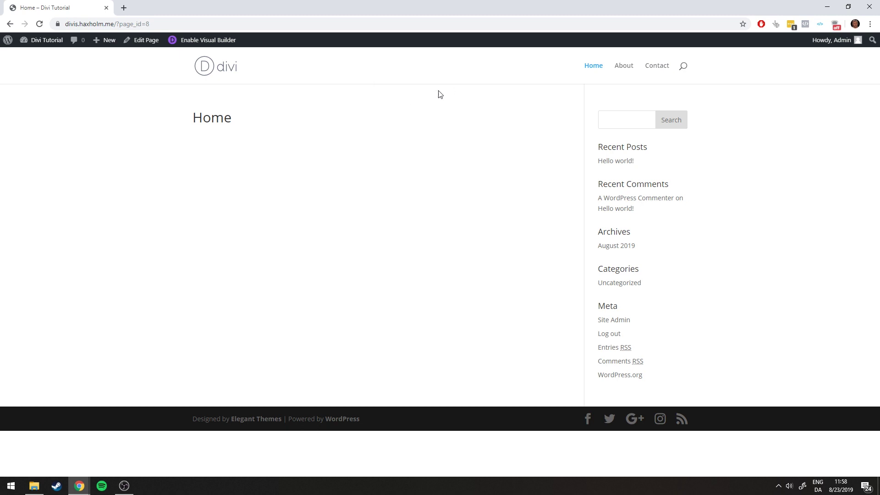
click(623, 65)
Set permalinks to Post name (/%postname%/) in Settings > Permalinks and save the change
click(41, 46)
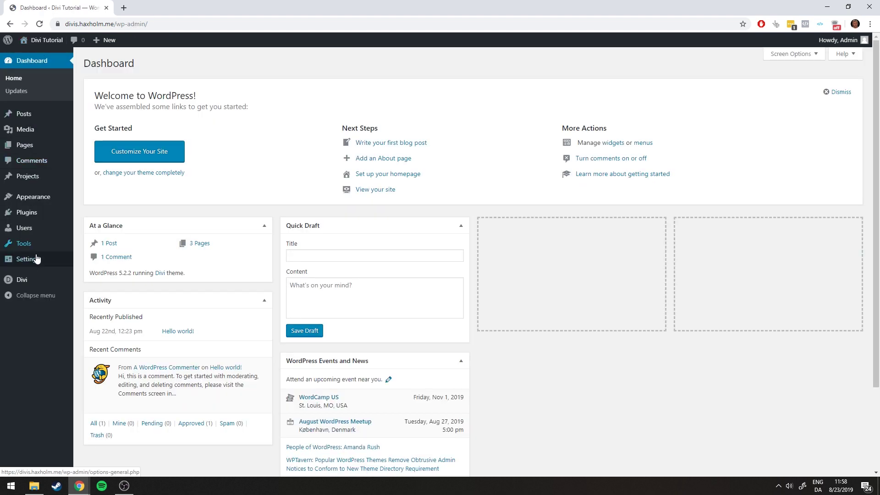
mouse_move(30, 260)
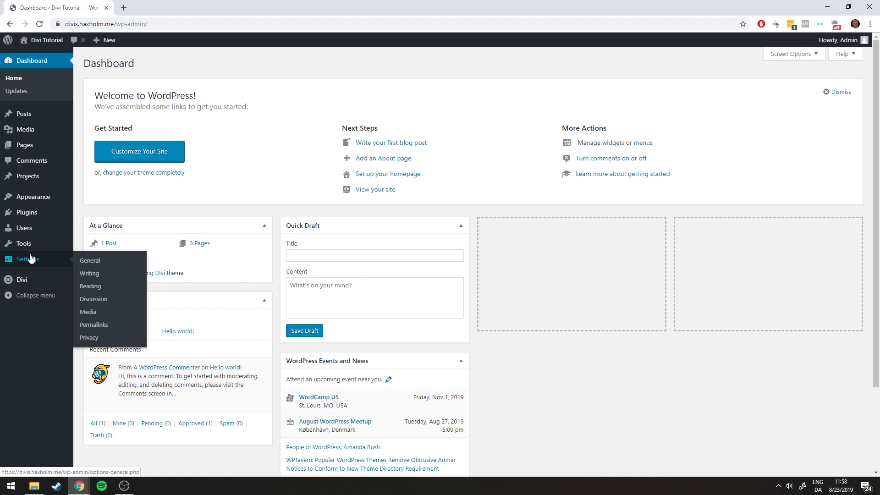
click(88, 328)
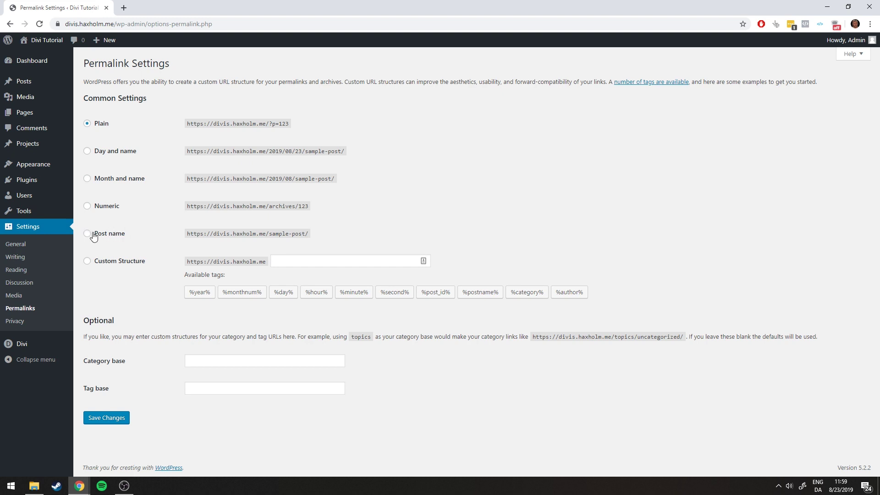
click(112, 235)
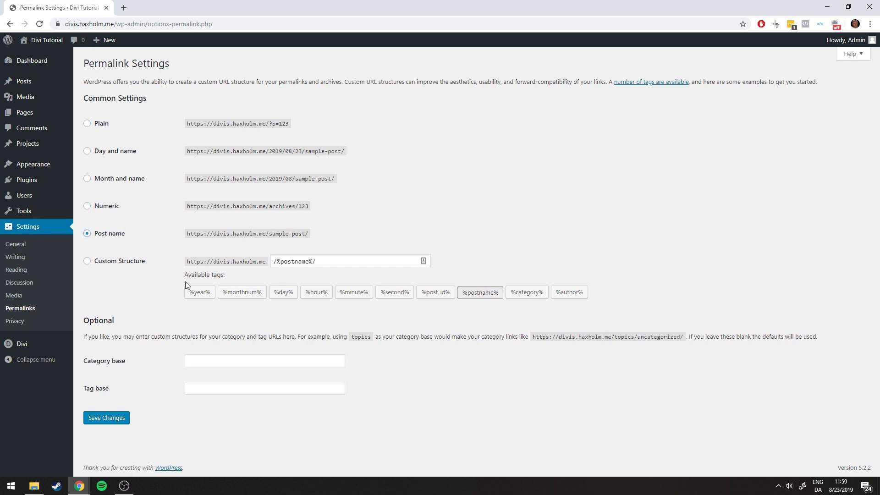
click(104, 422)
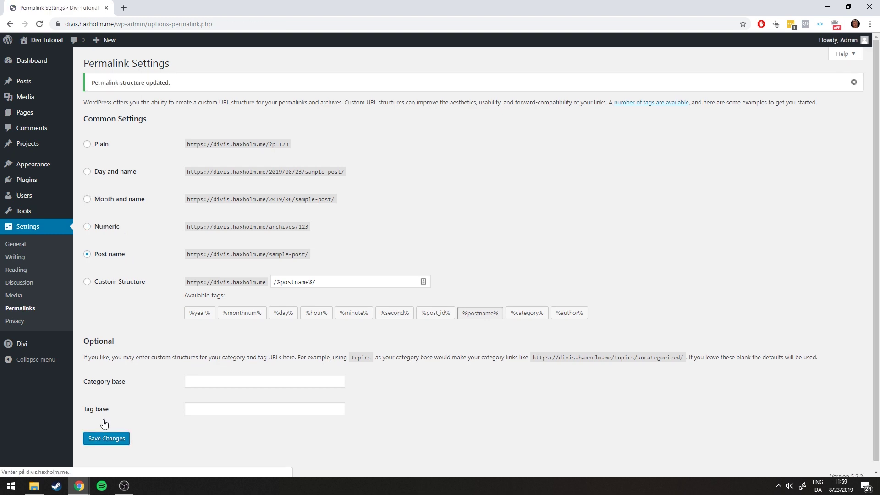
click(40, 42)
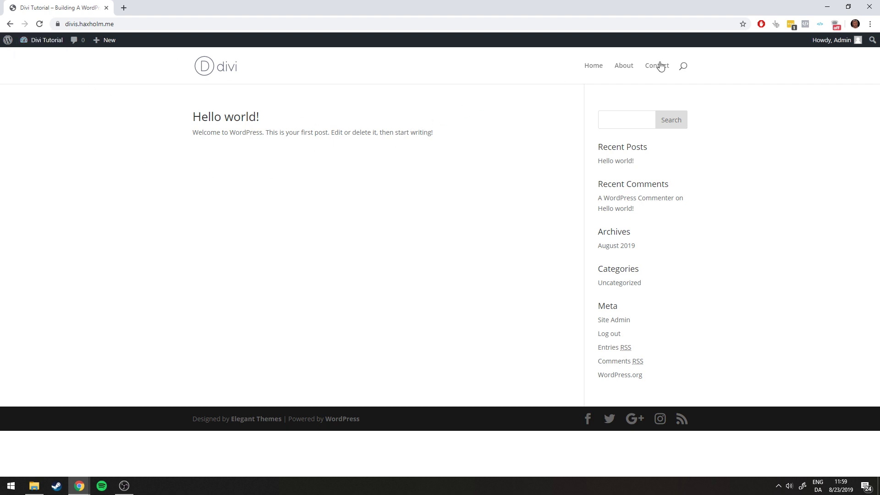
Visit the About, Contact and Home pages to check their post-name addresses
click(623, 67)
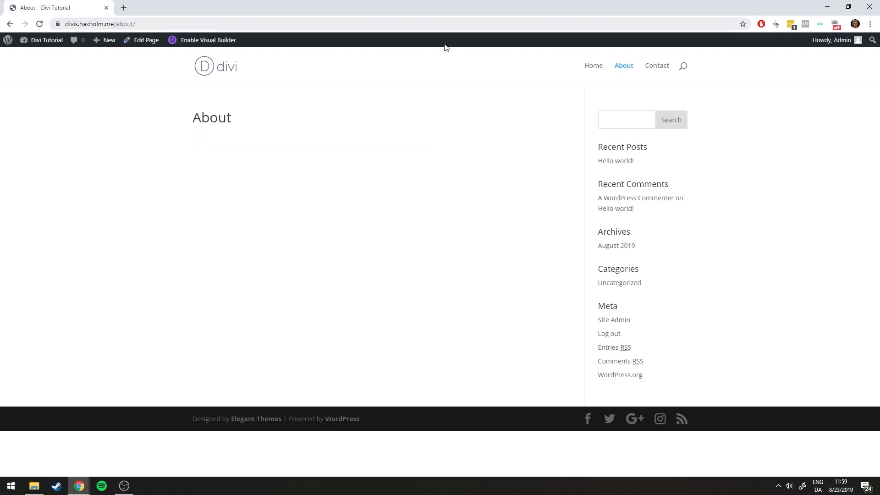
click(656, 67)
click(592, 66)
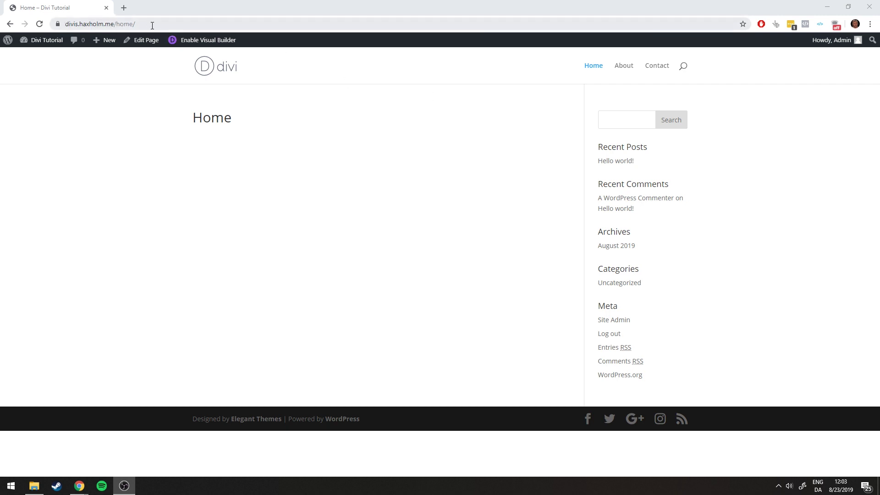
Remove /home/ from the address to load the site root and reload the front page
drag(152, 25, 112, 24)
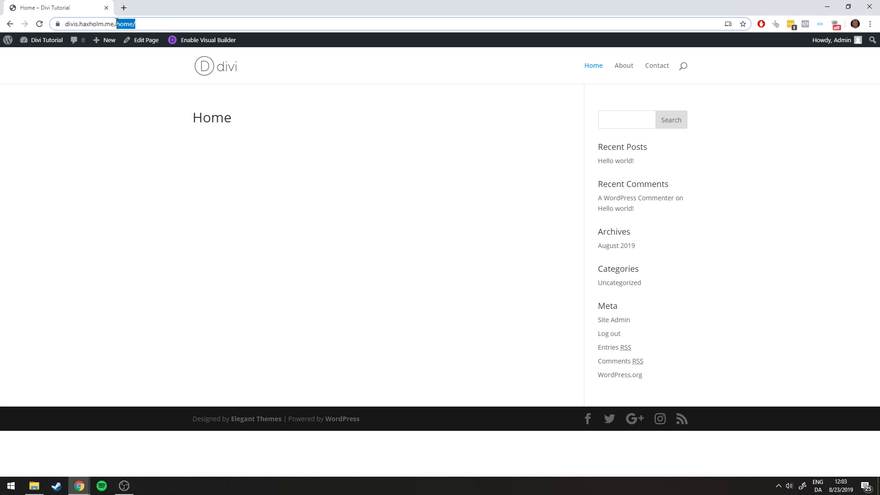
key(BackSpace)
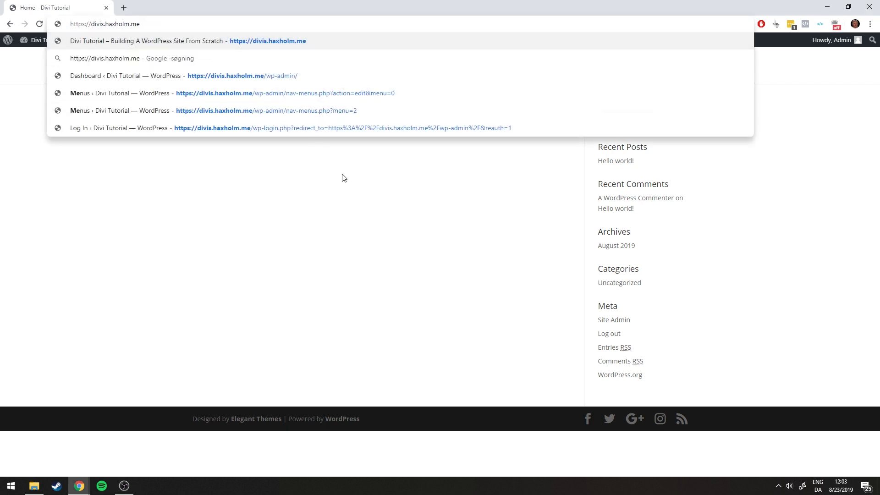
key(Return)
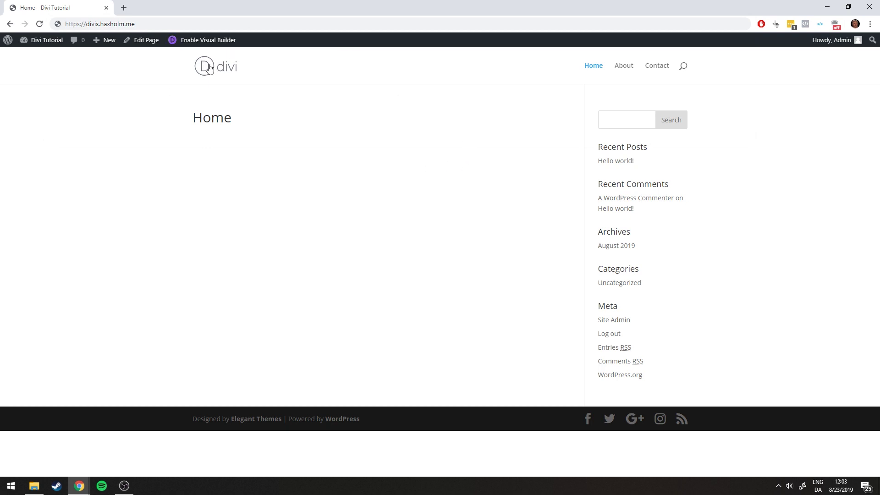
click(219, 69)
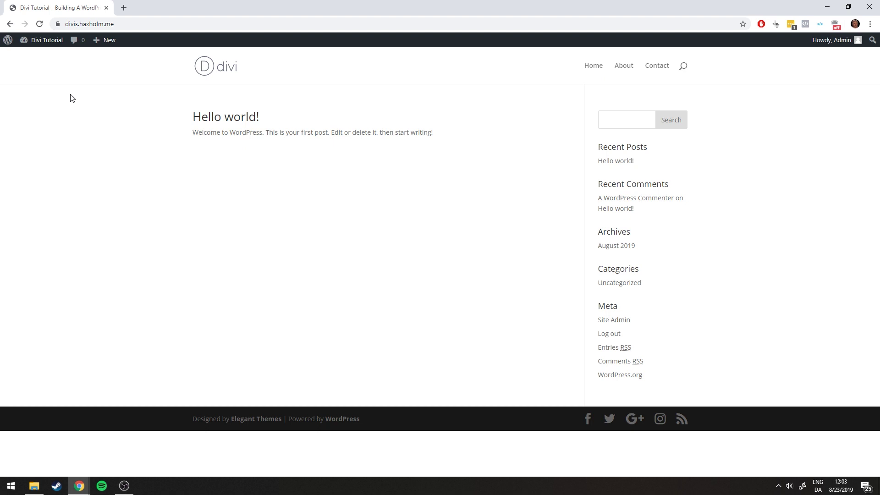
In Customizer Homepage Settings, choose A static page with Home as the homepage and publish
mouse_move(35, 42)
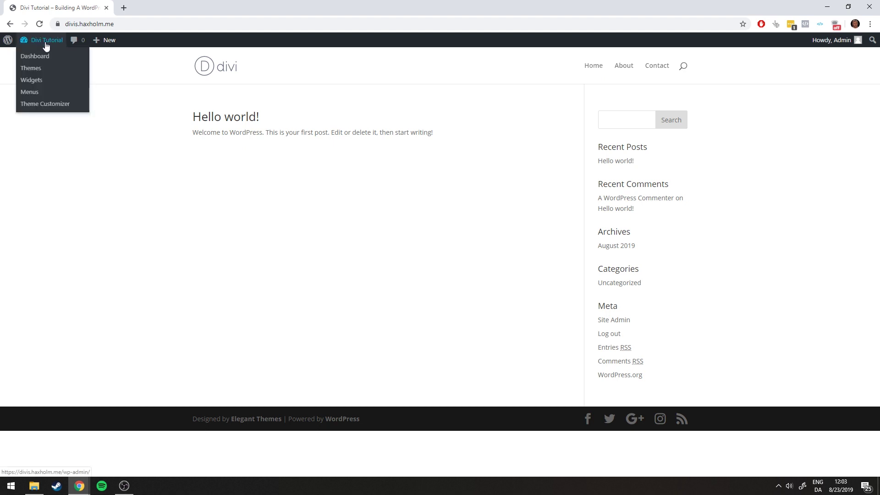
click(46, 105)
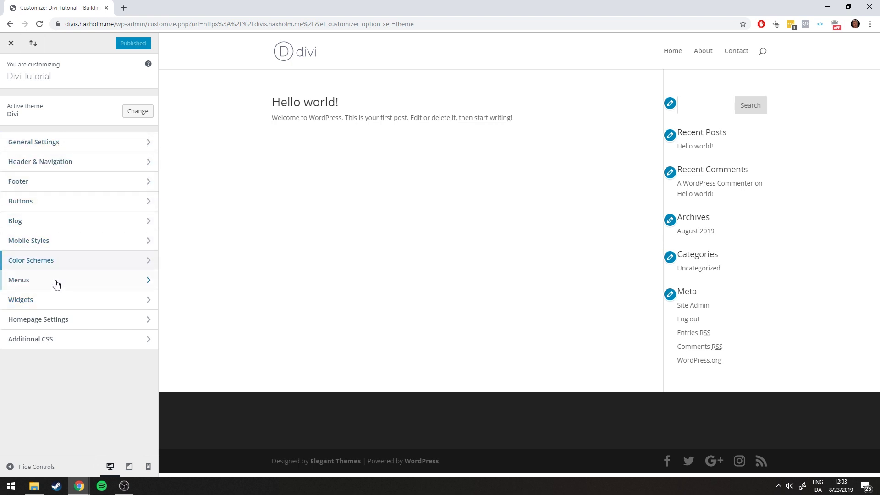
click(23, 325)
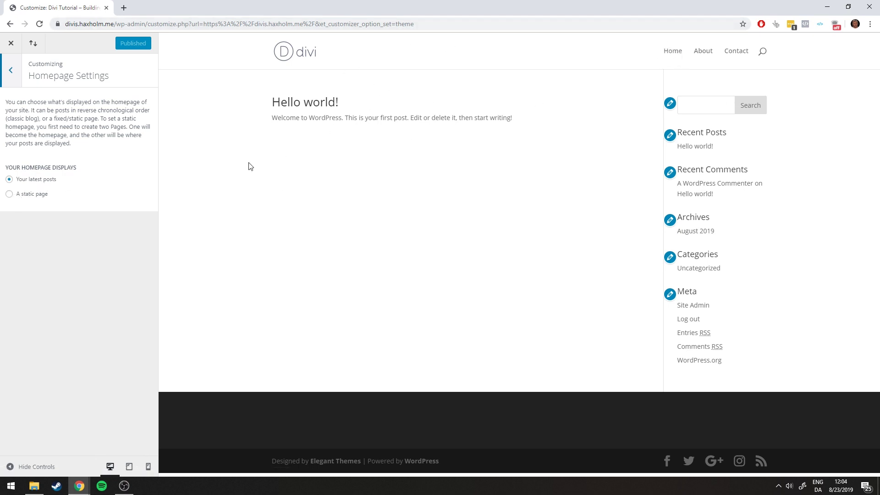
click(32, 194)
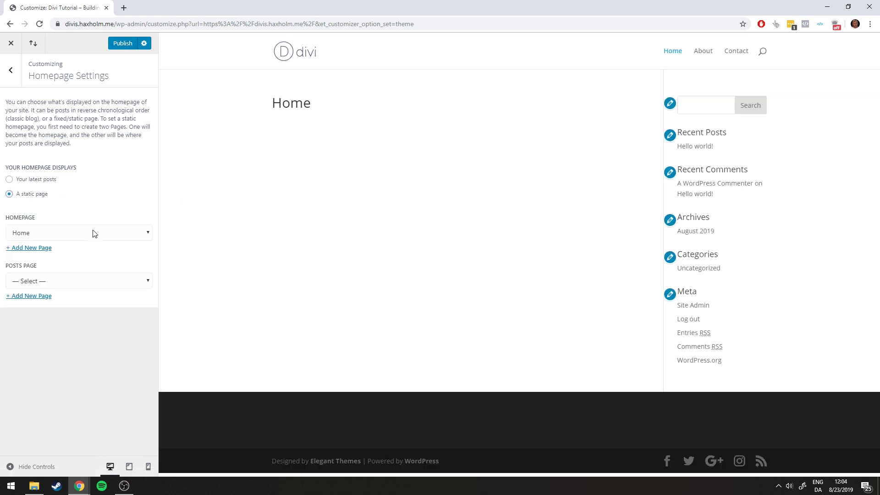
click(84, 236)
click(80, 236)
click(71, 231)
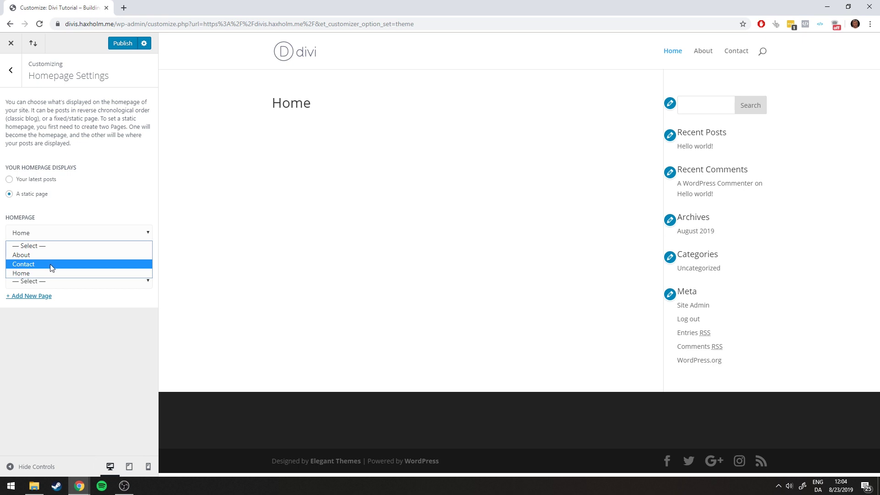
click(40, 272)
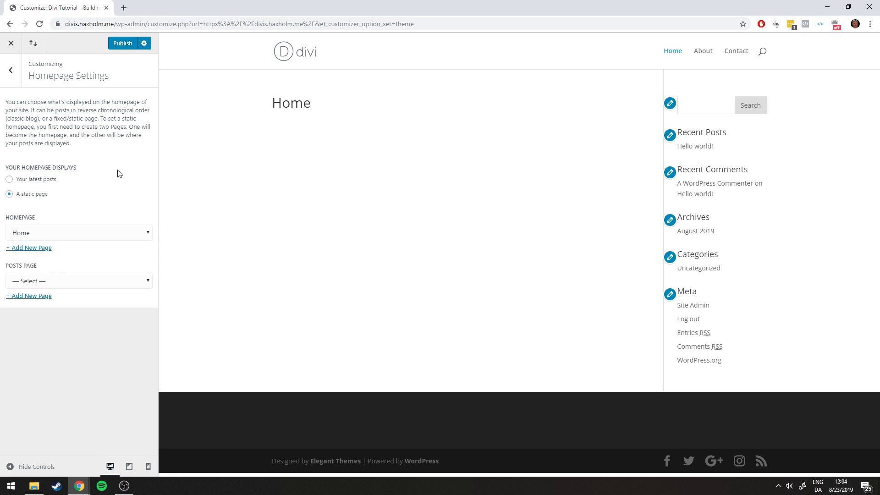
click(122, 43)
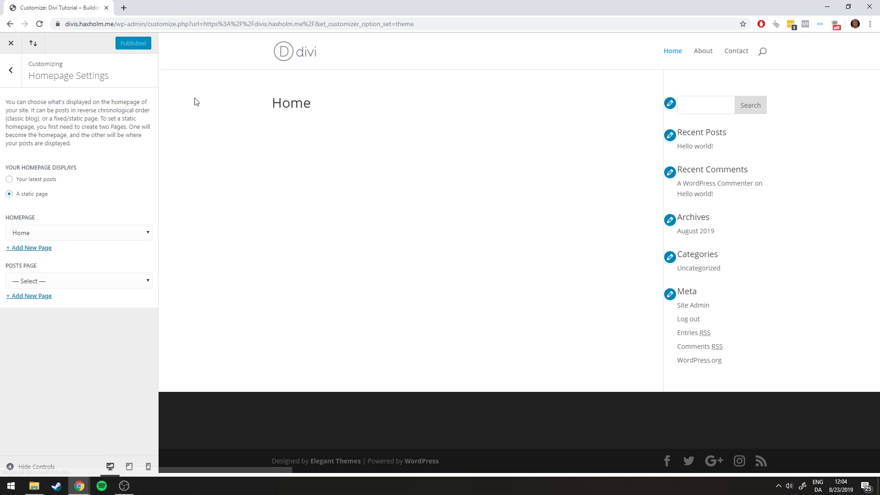
click(10, 45)
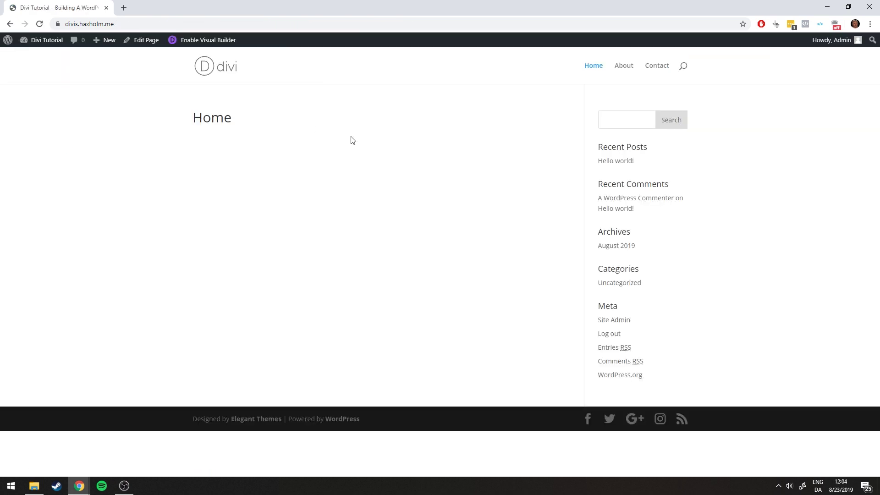
Reload the root address divi.haxholm.me and confirm it shows the empty Home page
click(223, 76)
drag(261, 118, 204, 116)
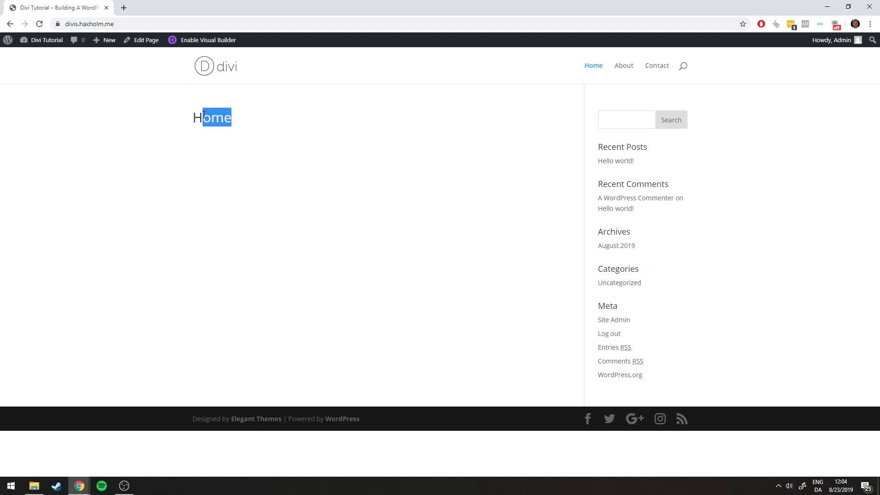
click(259, 128)
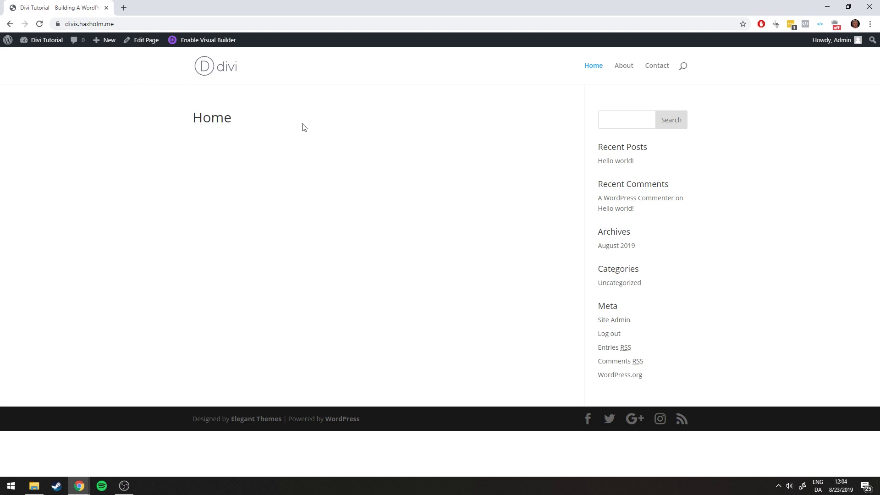
click(588, 68)
click(142, 24)
click(164, 24)
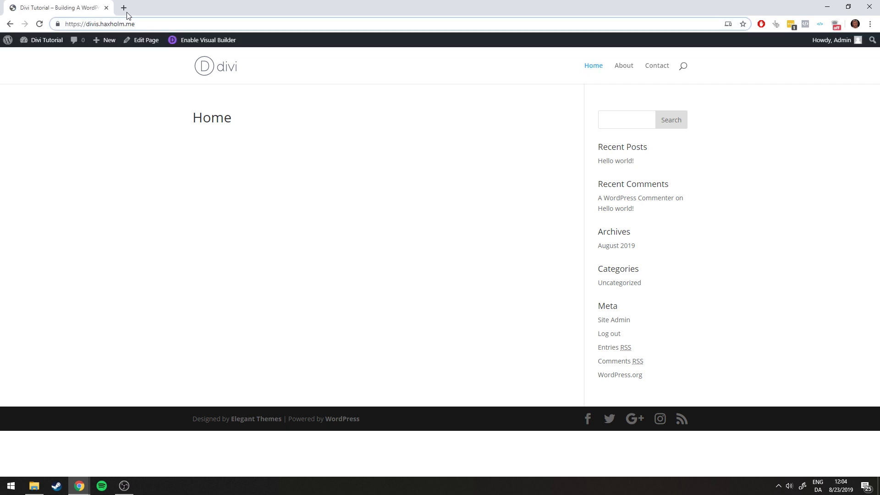
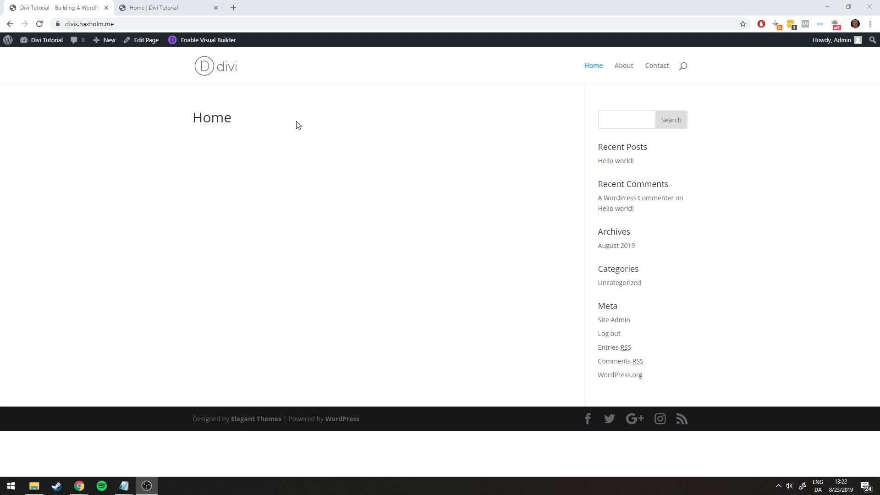
Switch to the 'Home | Divi Tutorial' reference tab and scroll through the crypto landing page and back up
click(174, 4)
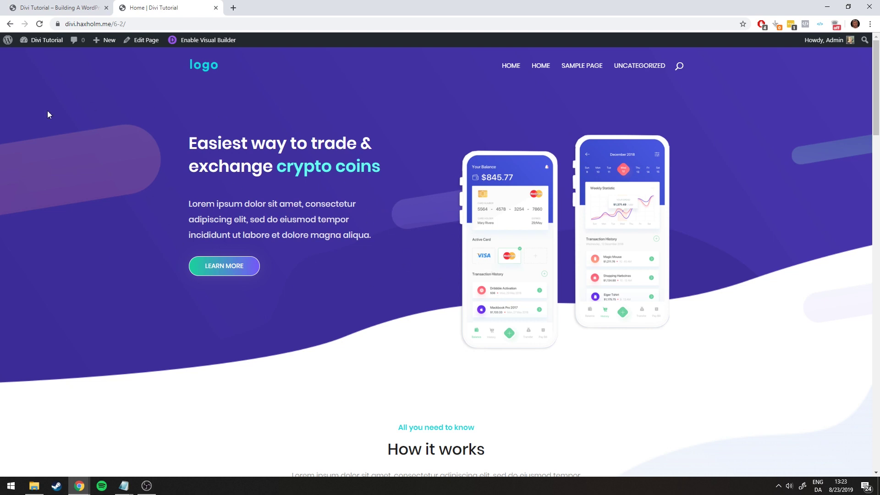
scroll(425, 197, down, 5)
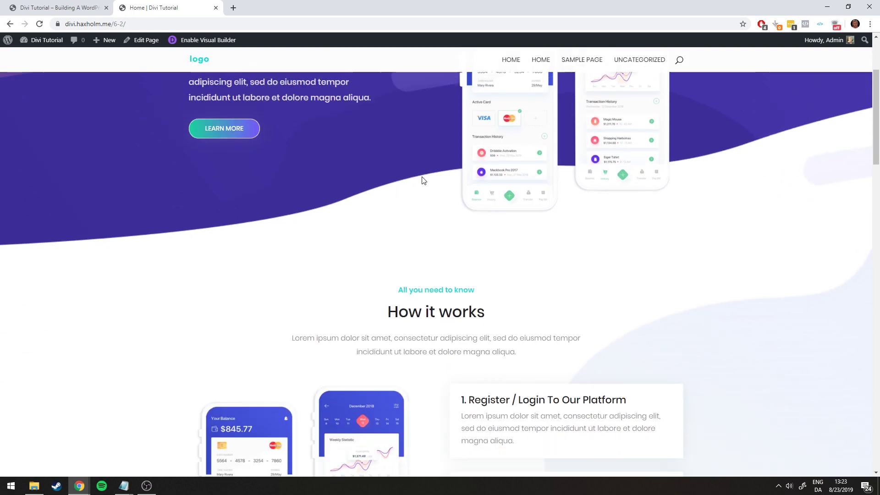
scroll(422, 168, down, 5)
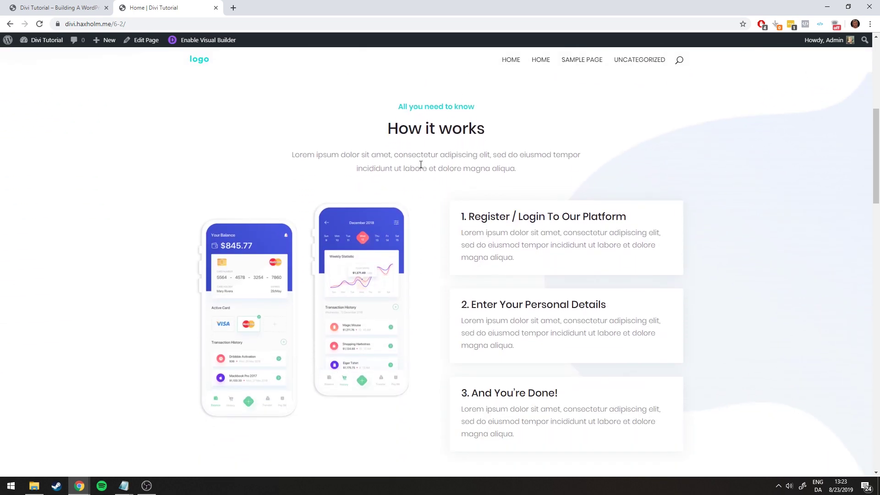
scroll(423, 158, down, 6)
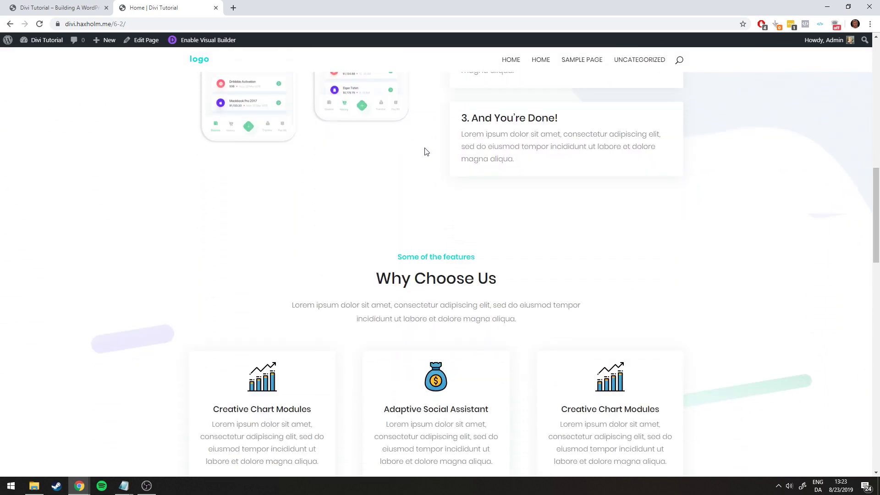
scroll(423, 157, down, 3)
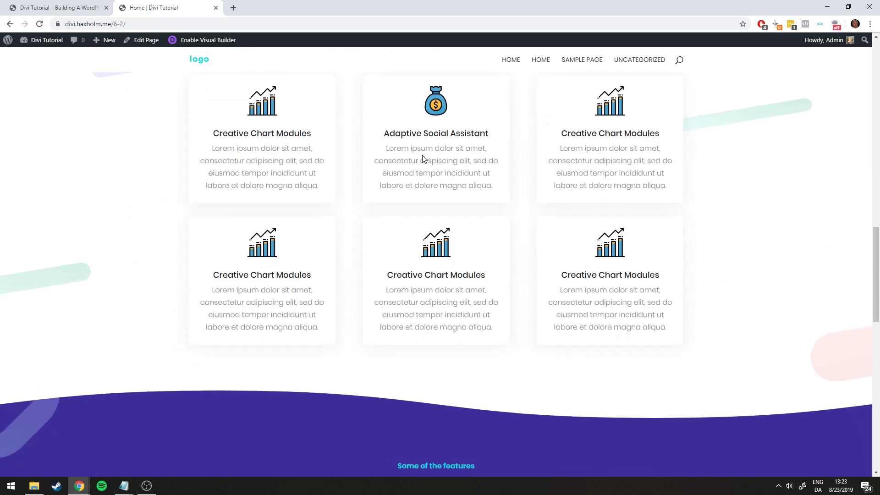
scroll(422, 156, down, 5)
scroll(422, 156, down, 6)
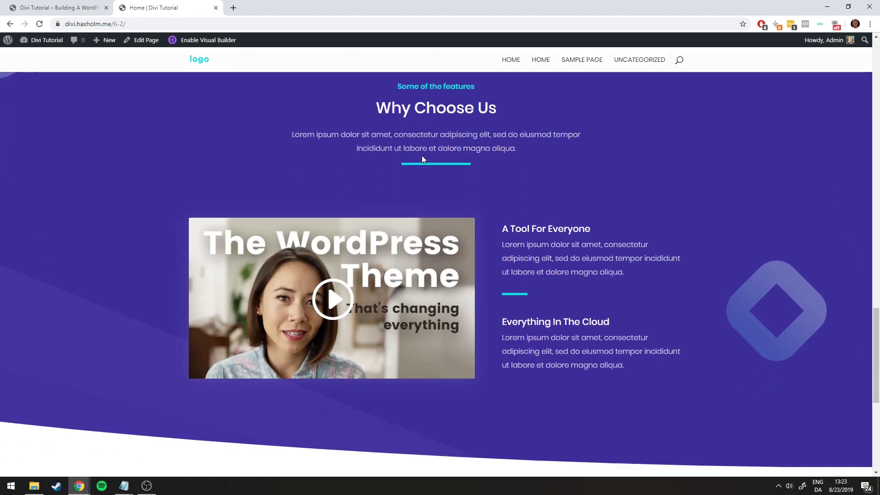
scroll(421, 158, down, 4)
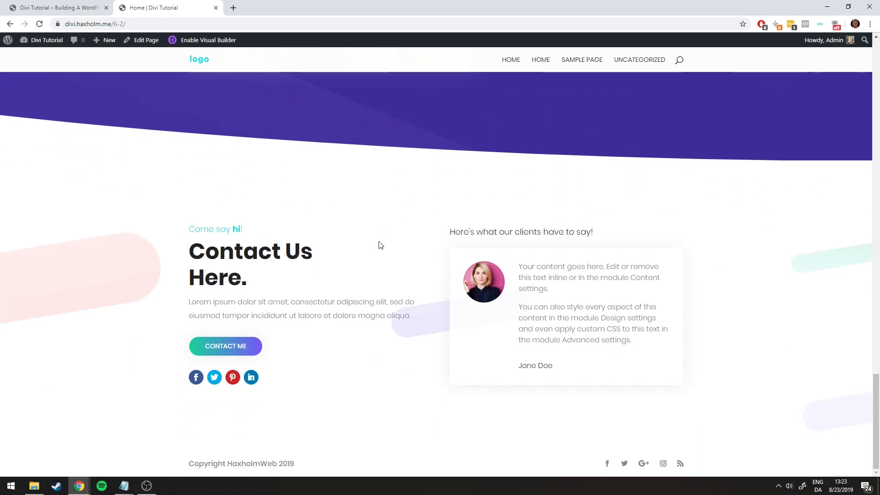
scroll(205, 274, up, 13)
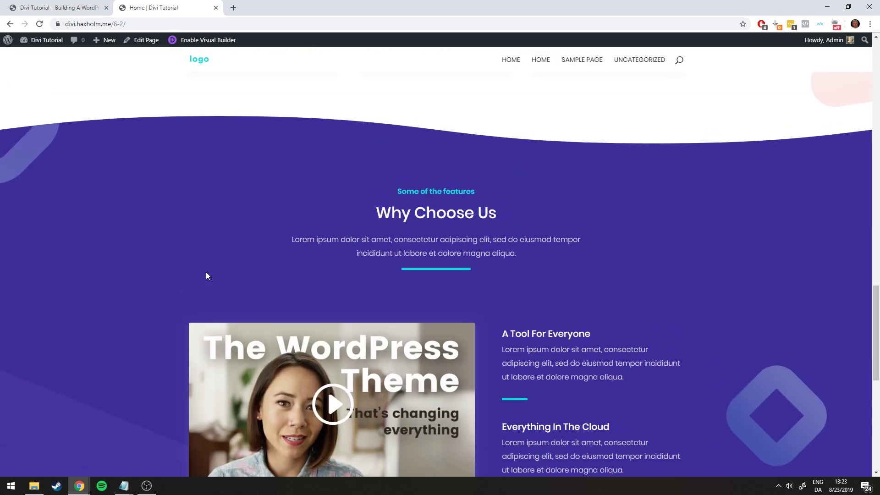
scroll(320, 332, up, 7)
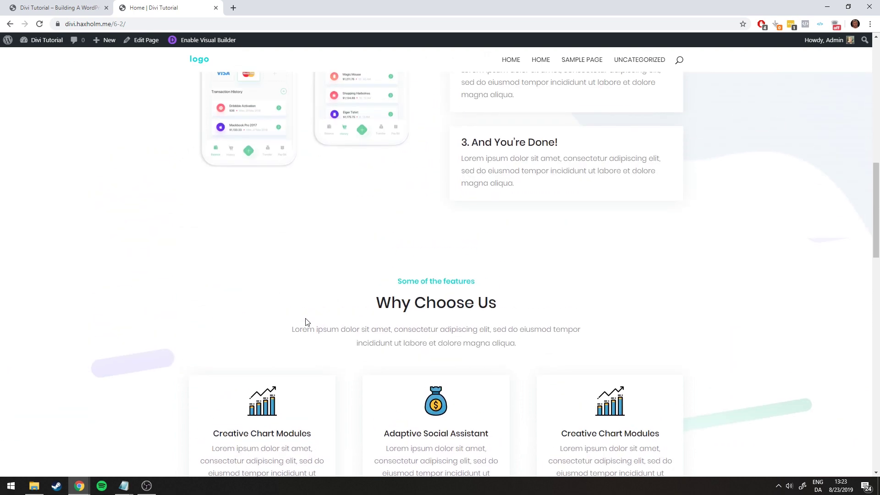
scroll(307, 322, up, 10)
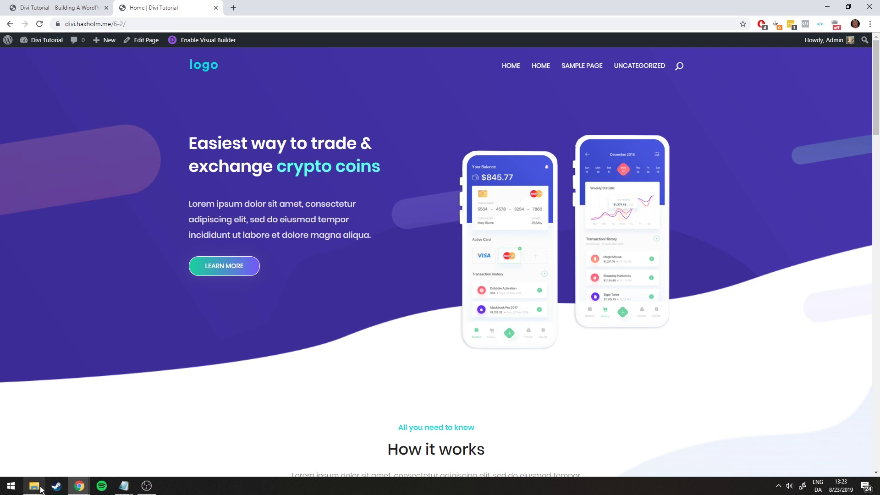
click(37, 442)
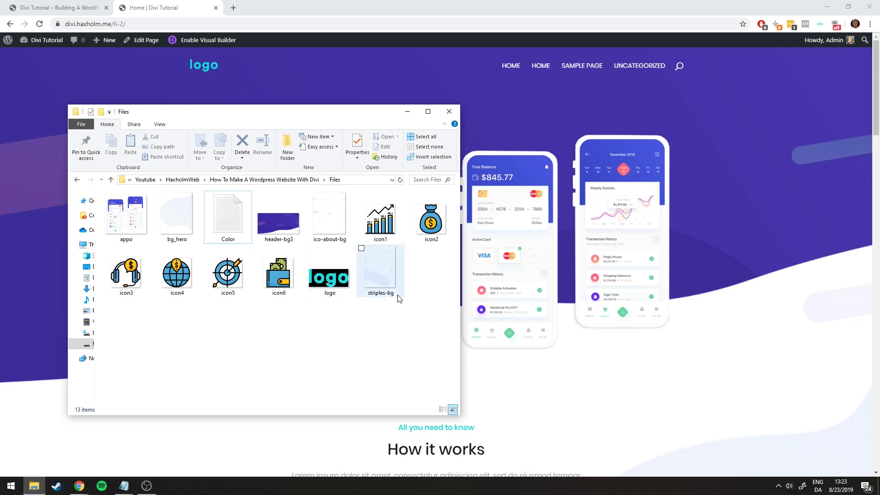
drag(435, 294, 321, 328)
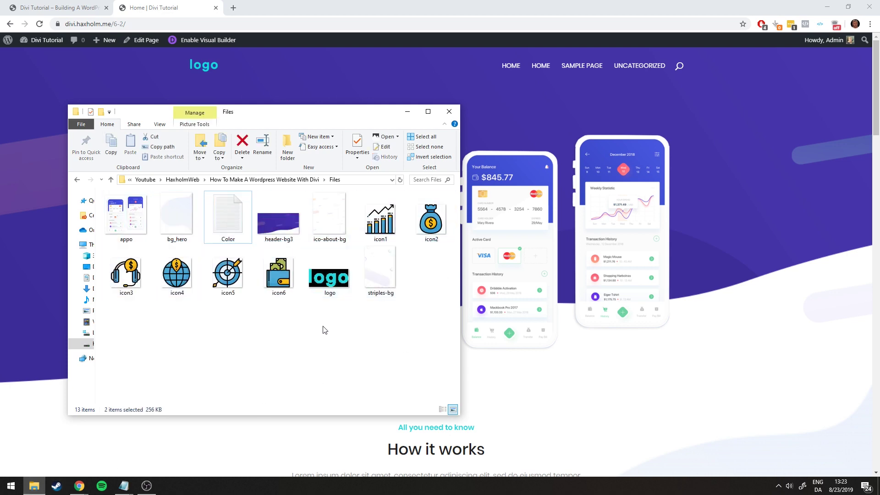
click(324, 330)
double_click(230, 224)
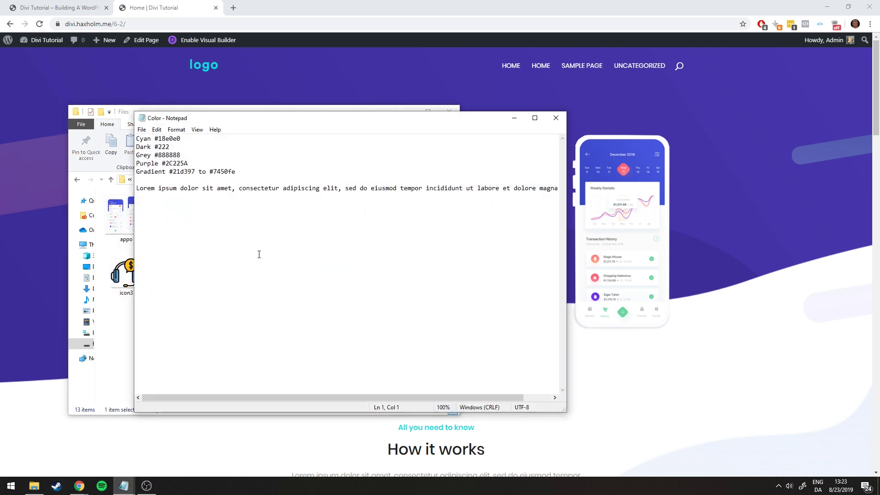
click(514, 118)
click(408, 114)
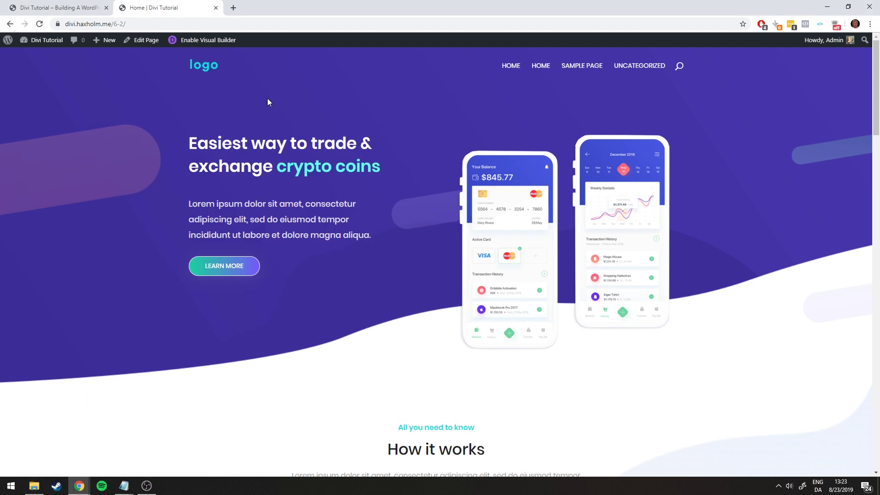
Go to the 'Divi Tutorial' tab and enable the Visual Builder on the empty Home page
click(56, 9)
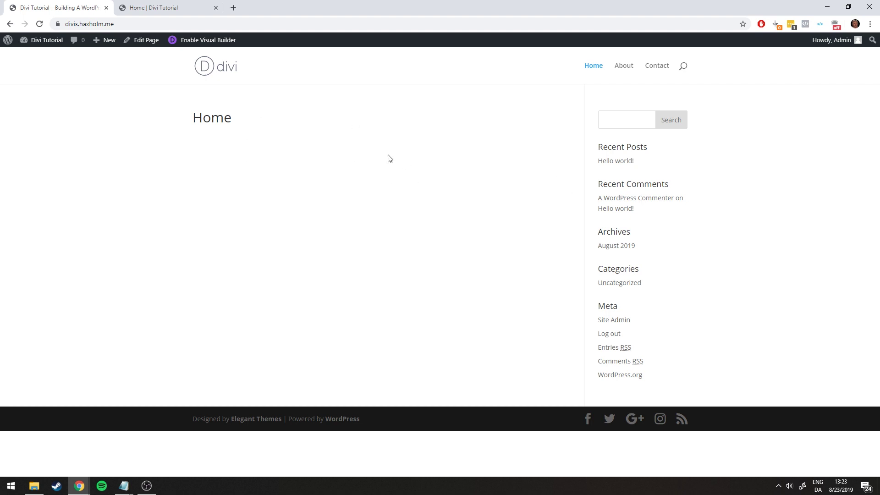
click(186, 43)
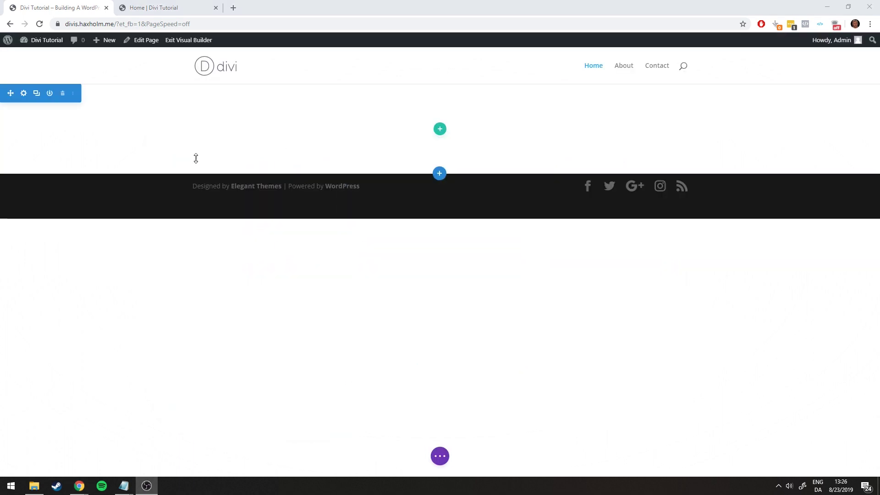
Insert a three-column row into the empty section
mouse_move(155, 151)
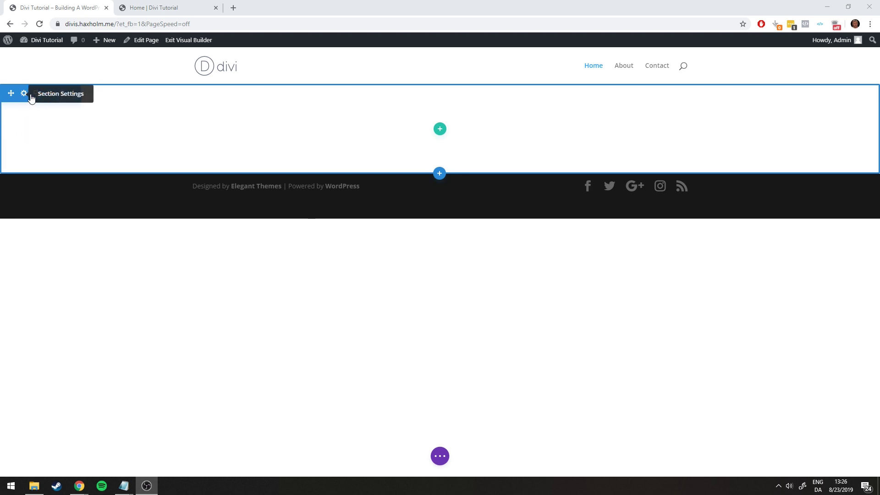
click(440, 130)
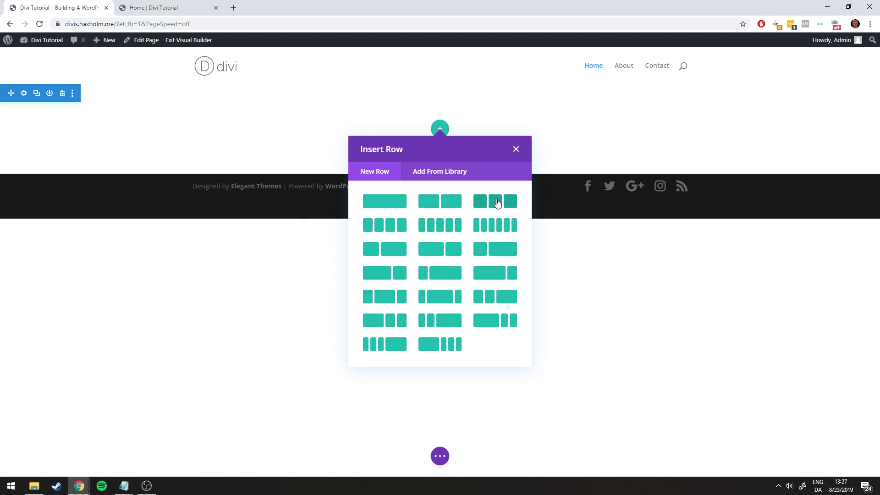
click(496, 203)
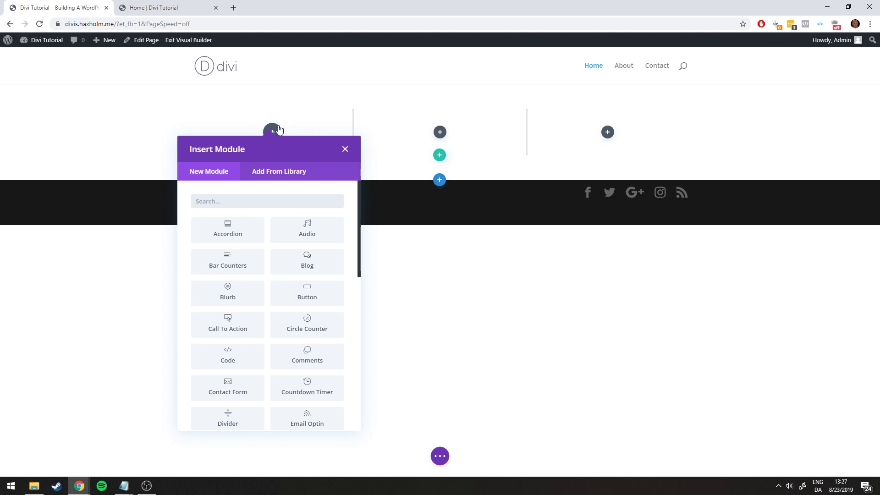
click(440, 134)
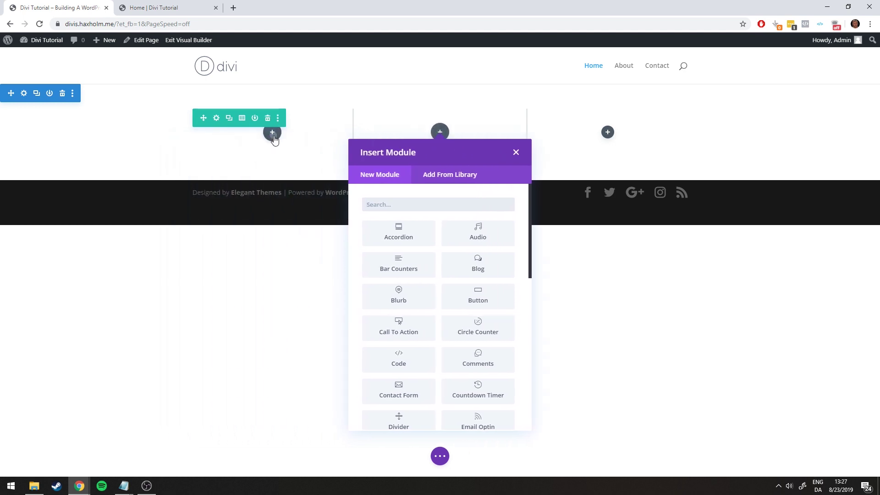
Add a Text module to the first column reading 'Write stuff' and save it
click(273, 137)
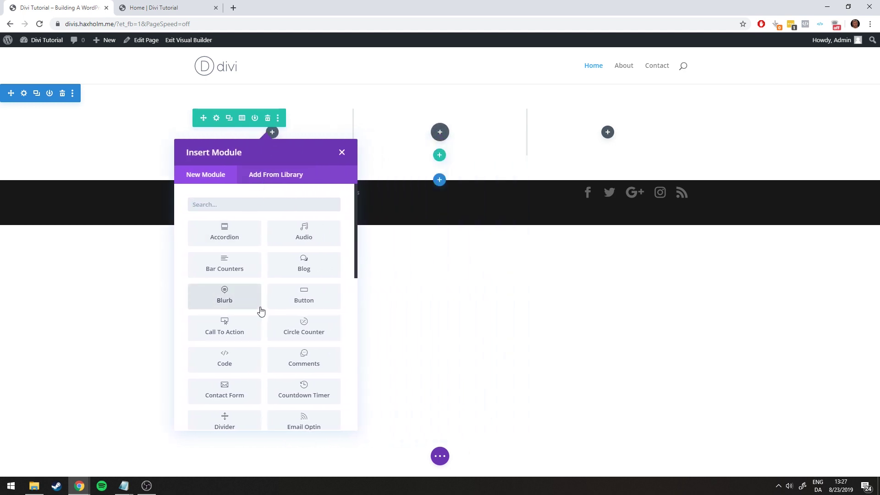
scroll(298, 257, down, 8)
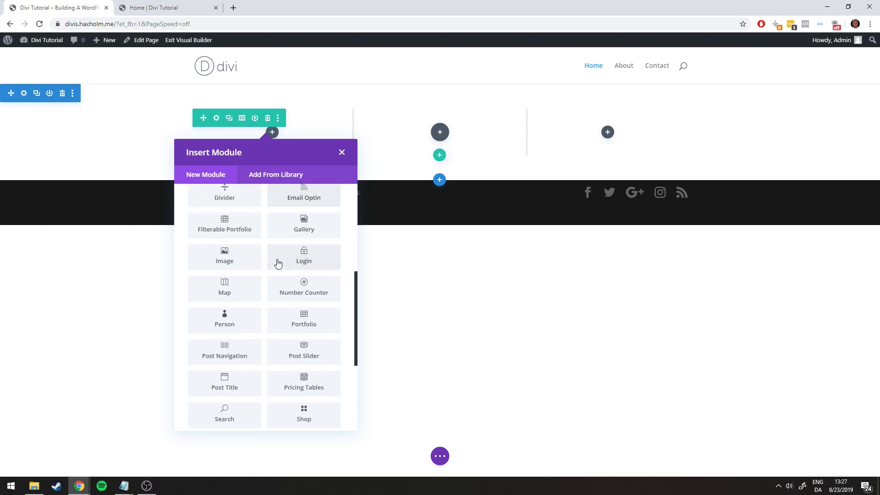
scroll(280, 298, down, 2)
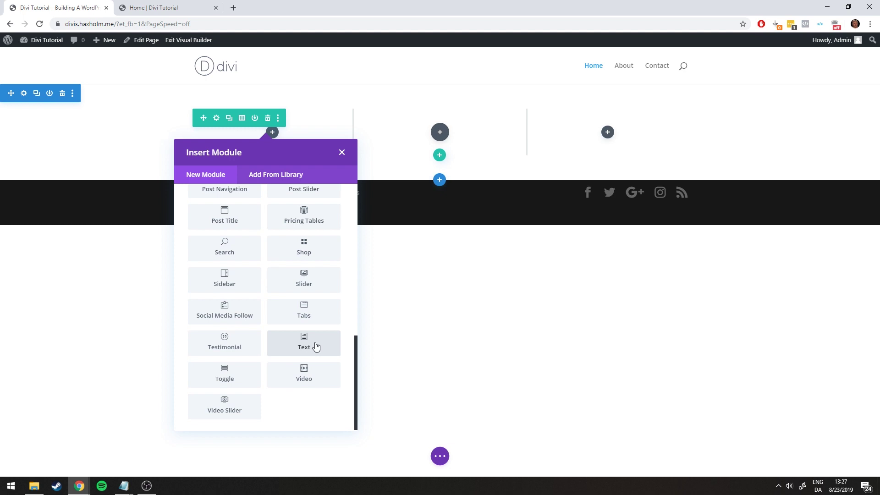
click(315, 347)
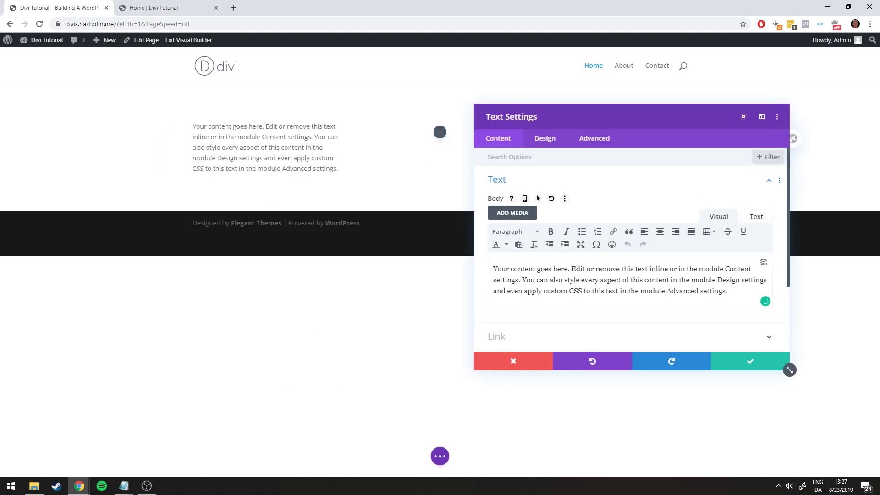
click(574, 287)
key(ctrl+a)
text(Wr)
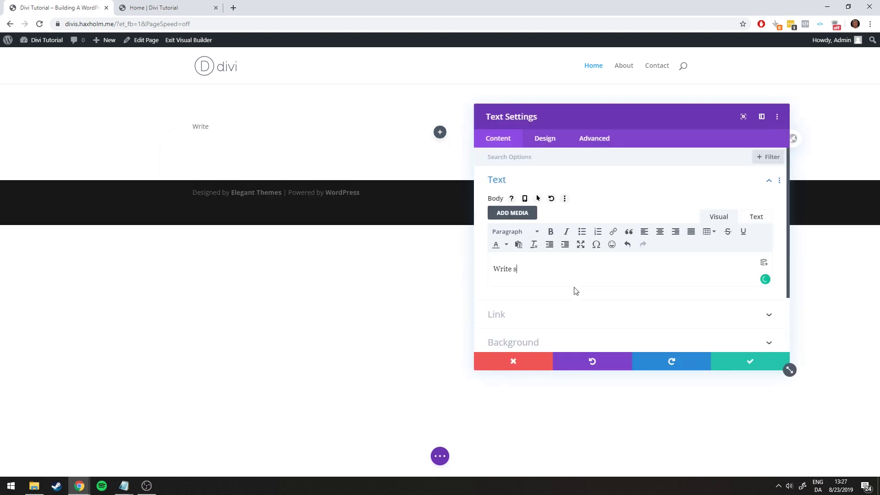
click(751, 362)
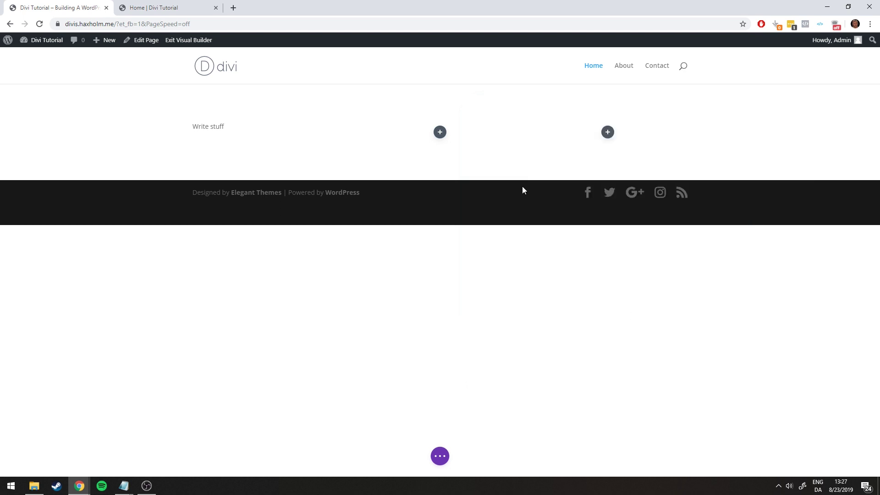
Add an Image module with the phone mockups picture to the second column
click(440, 132)
scroll(447, 289, down, 4)
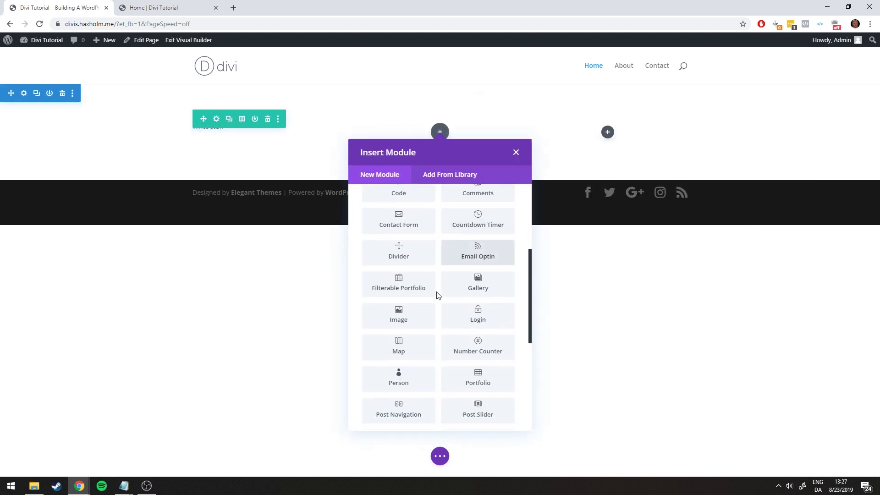
click(398, 307)
click(650, 267)
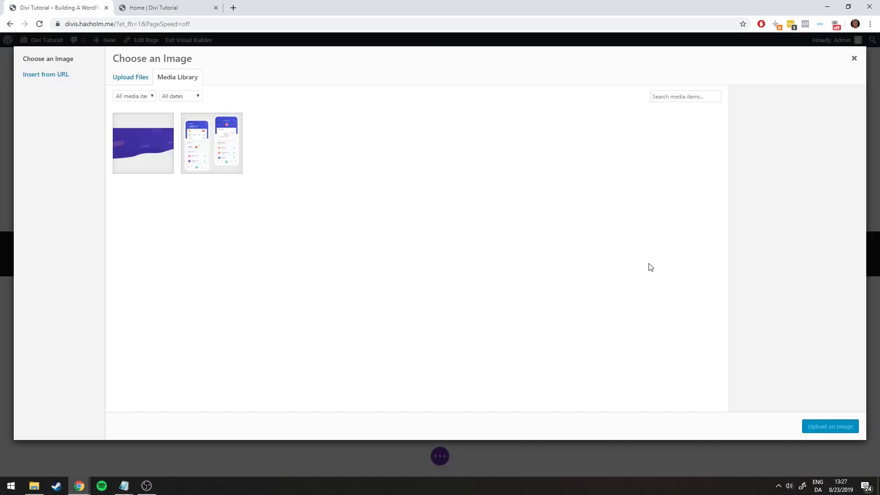
click(200, 144)
click(827, 427)
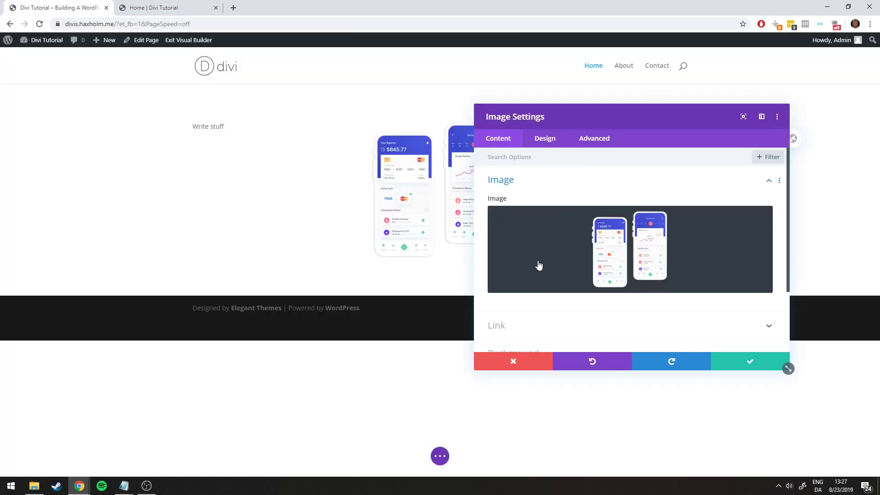
scroll(732, 355, down, 3)
click(732, 355)
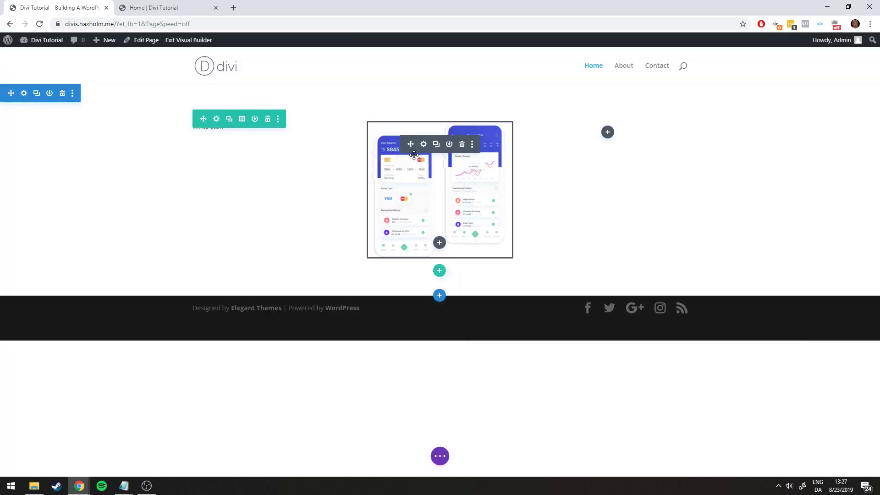
Close the third column's module picker without adding anything and view the reference page
click(607, 132)
scroll(612, 257, down, 5)
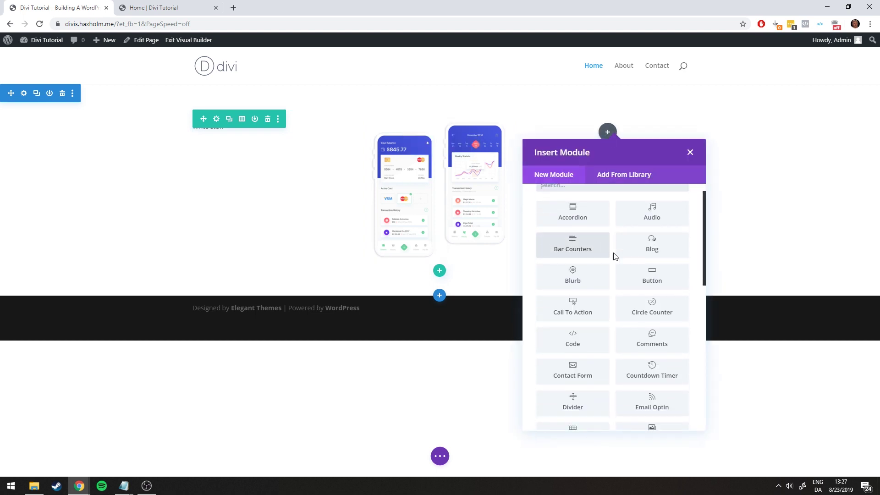
scroll(615, 257, down, 4)
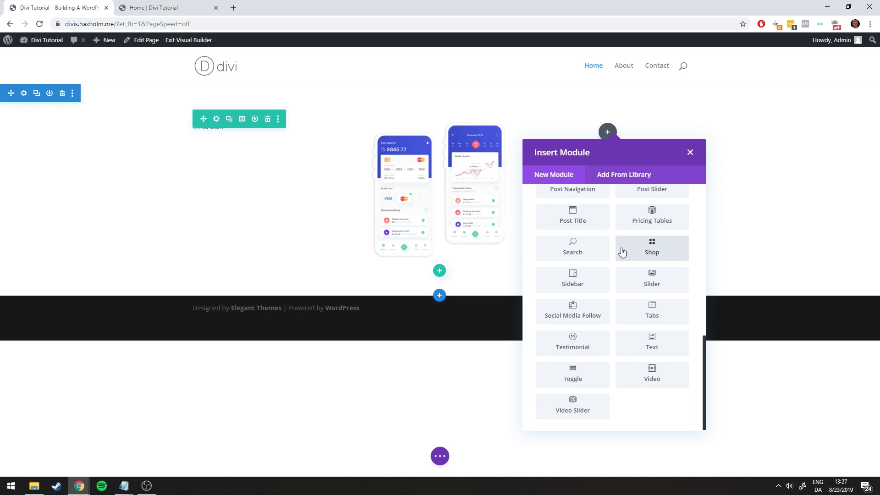
click(690, 153)
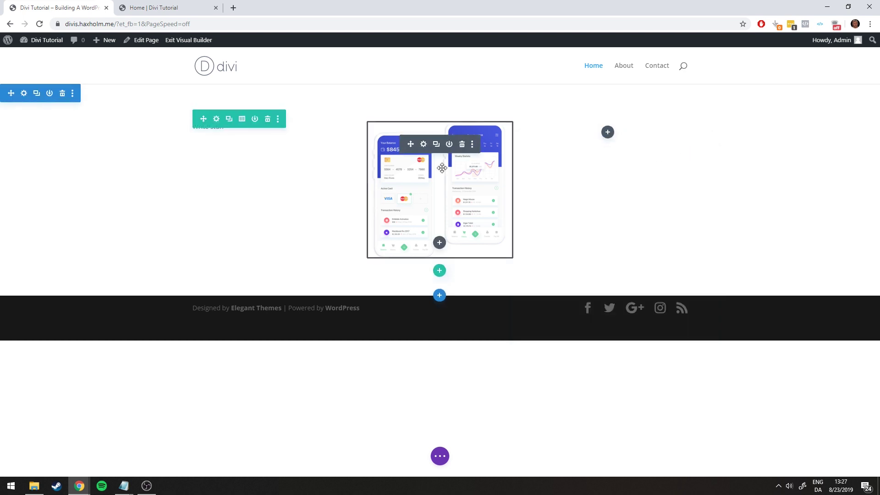
click(148, 4)
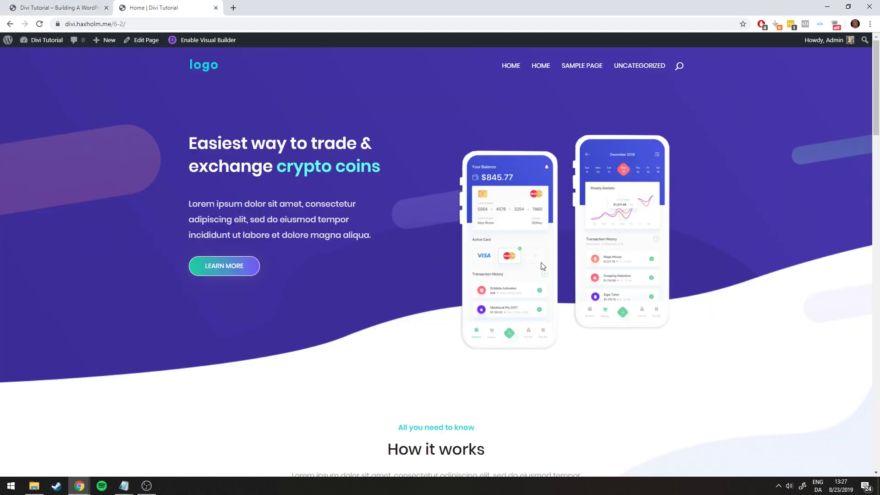
Highlight the reference hero heading and paragraph to study them, then return to the builder
scroll(542, 261, down, 3)
scroll(591, 263, up, 3)
drag(190, 143, 657, 296)
click(435, 302)
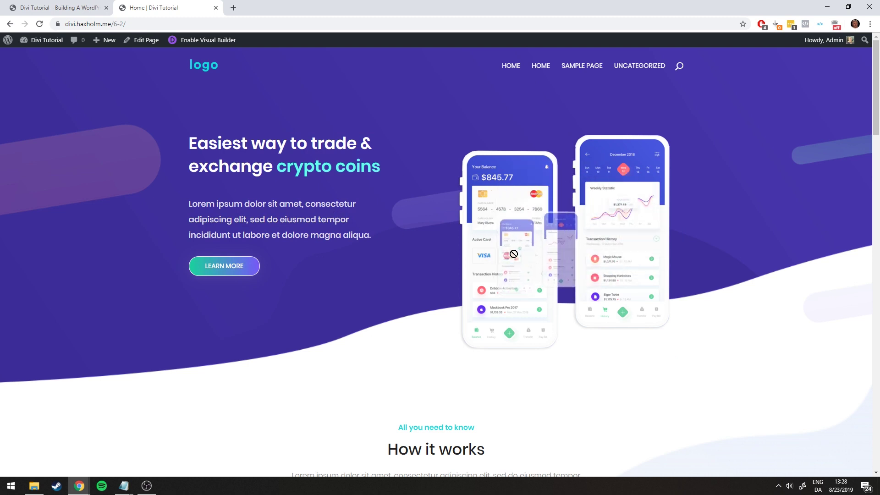
key(ctrl+Page_Up)
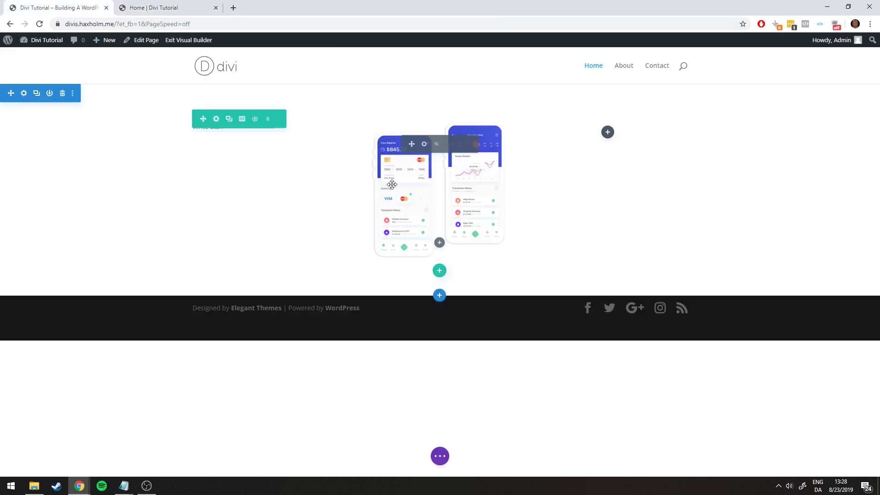
Delete the phone image and text modules and change the row to two equal columns
mouse_move(412, 160)
click(462, 146)
mouse_move(263, 142)
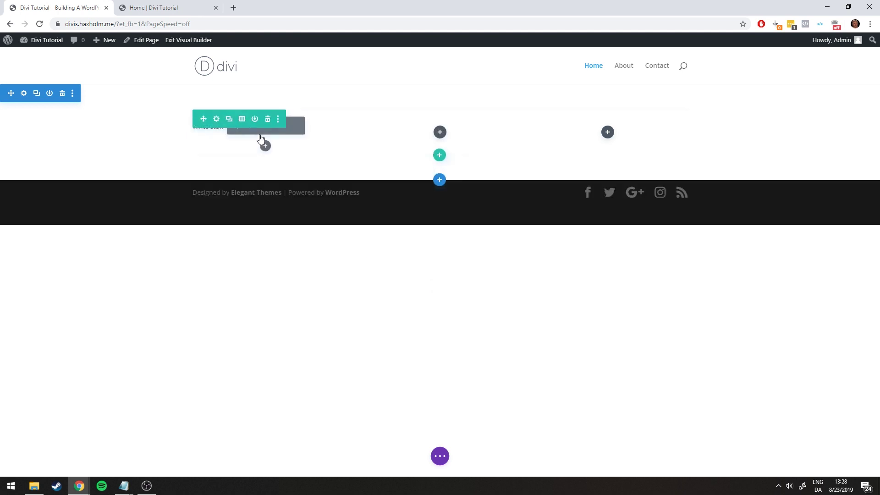
click(289, 132)
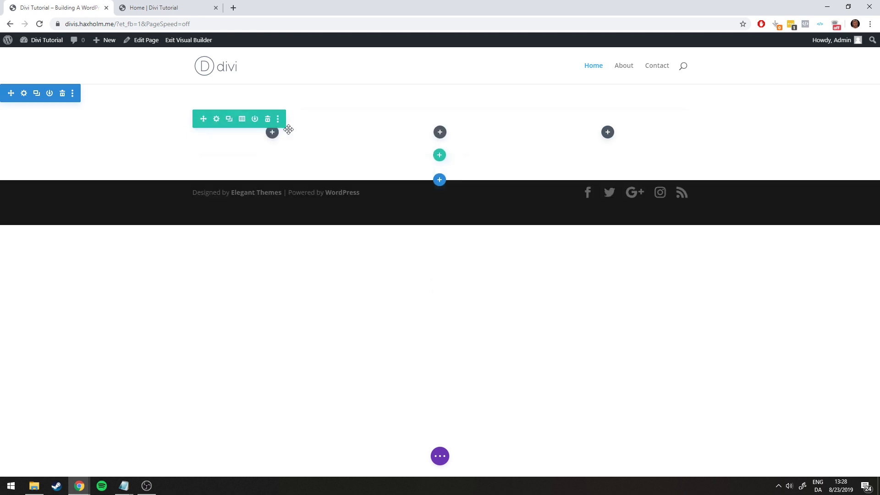
click(241, 120)
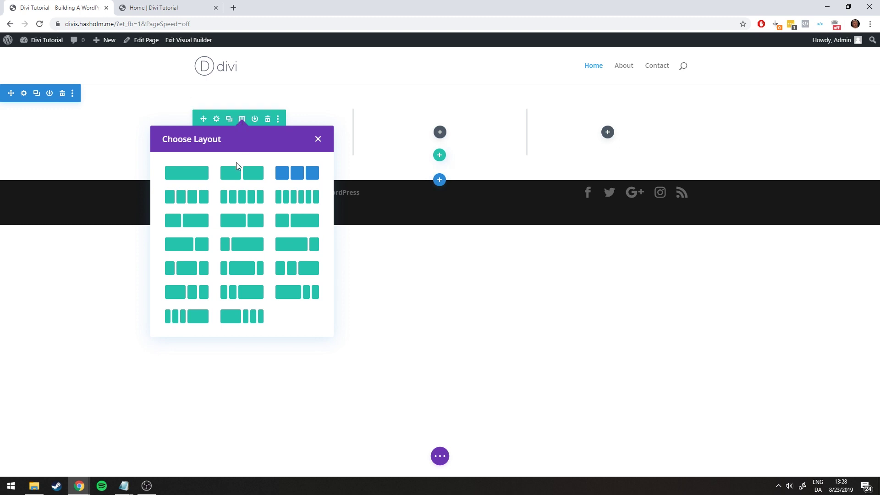
click(237, 177)
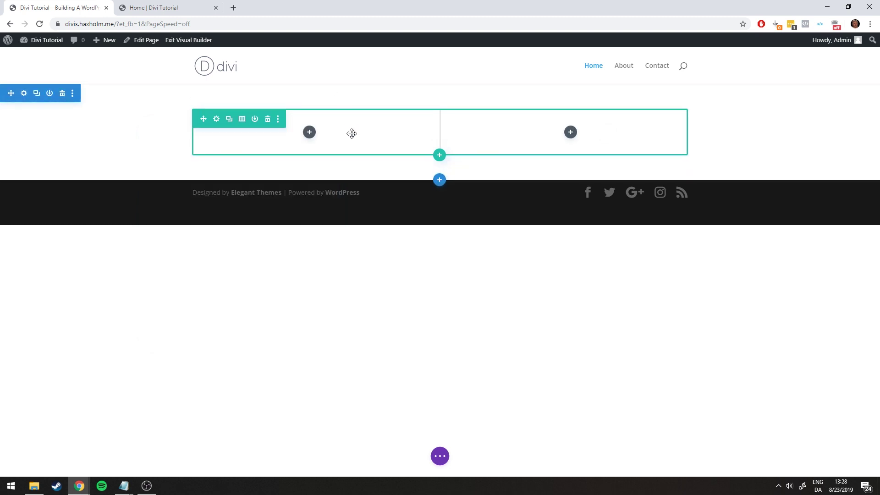
Compare with the reference page again, then start adding a module to the right column
click(152, 4)
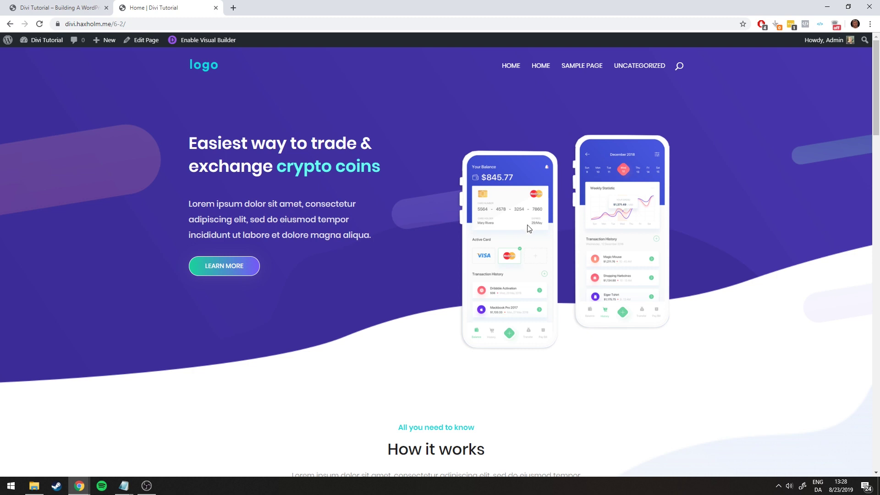
click(33, 9)
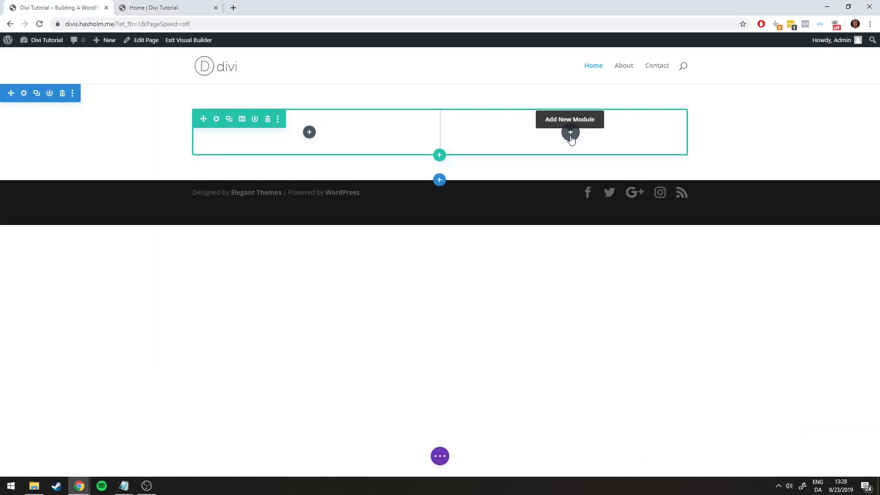
click(570, 134)
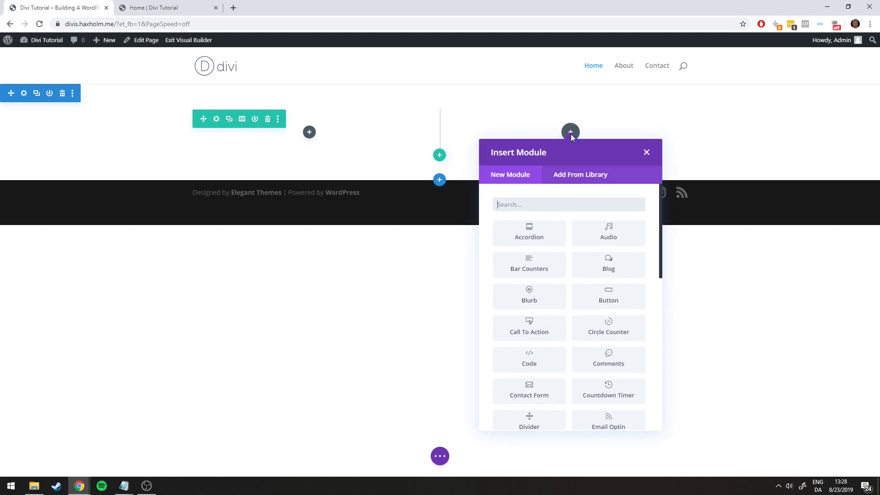
Insert an Image module in the right column and move its settings panel to the left
scroll(603, 303, down, 4)
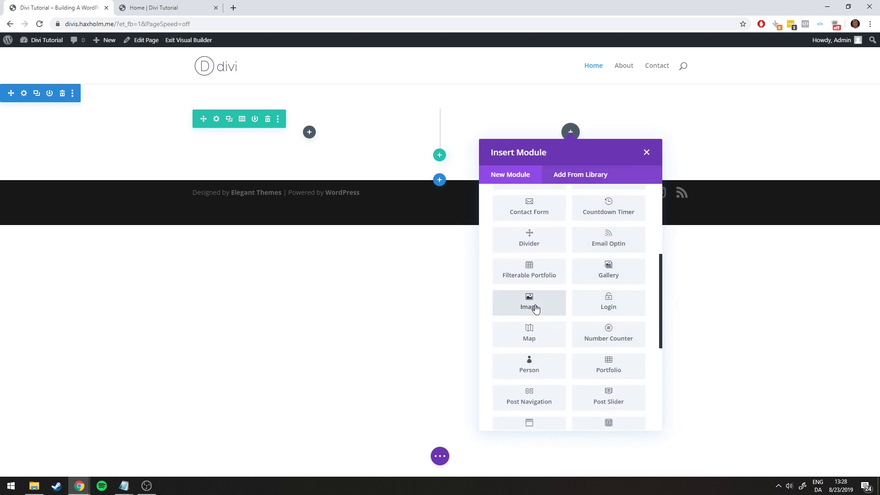
click(535, 308)
drag(621, 116, 234, 126)
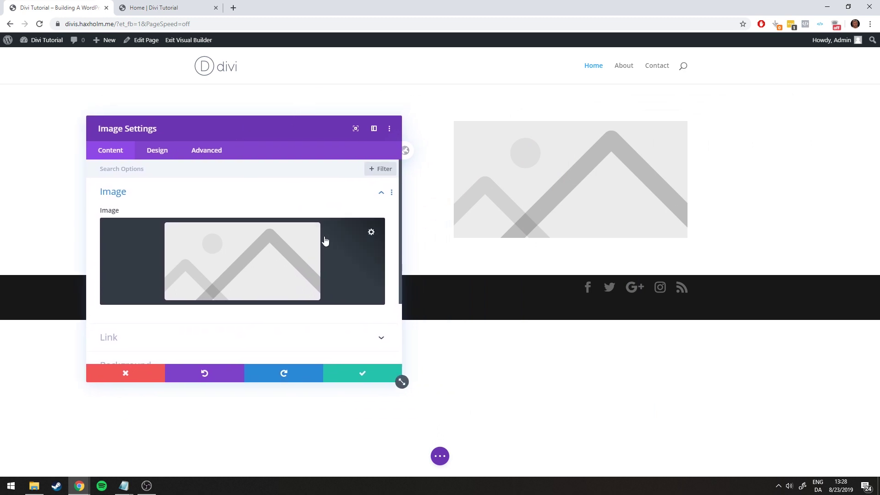
scroll(325, 238, down, 3)
scroll(250, 261, up, 3)
Open the media library and upload the ico-about-bg file from the project folder
click(249, 264)
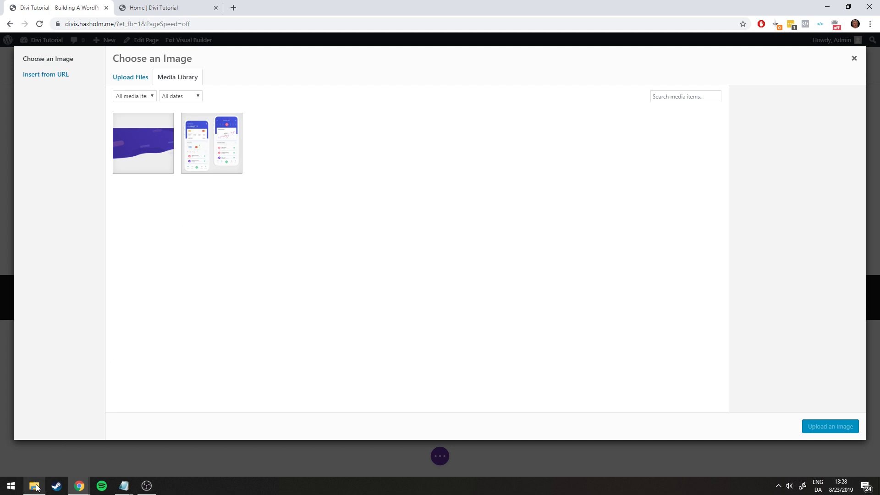
mouse_move(34, 486)
click(30, 460)
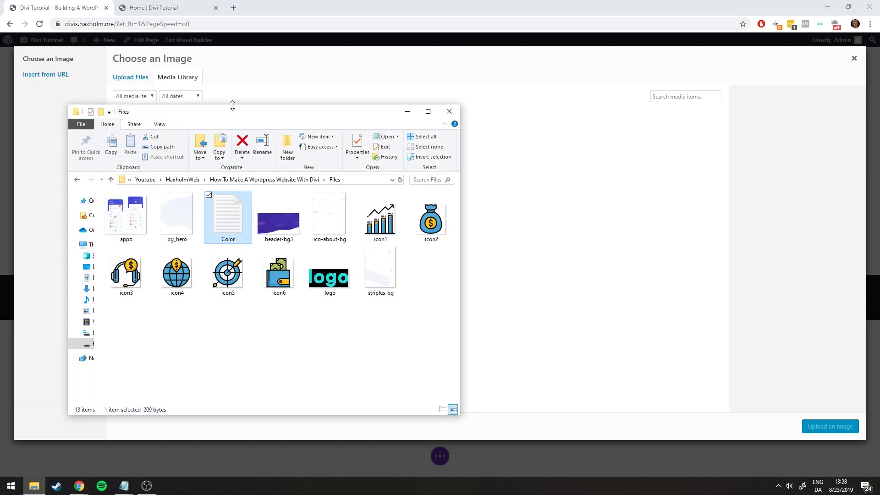
drag(250, 111, 470, 112)
click(127, 80)
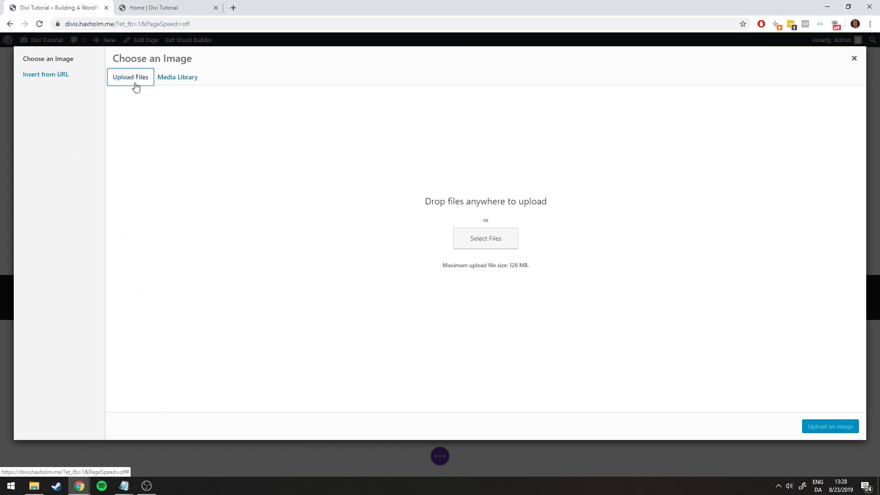
click(177, 77)
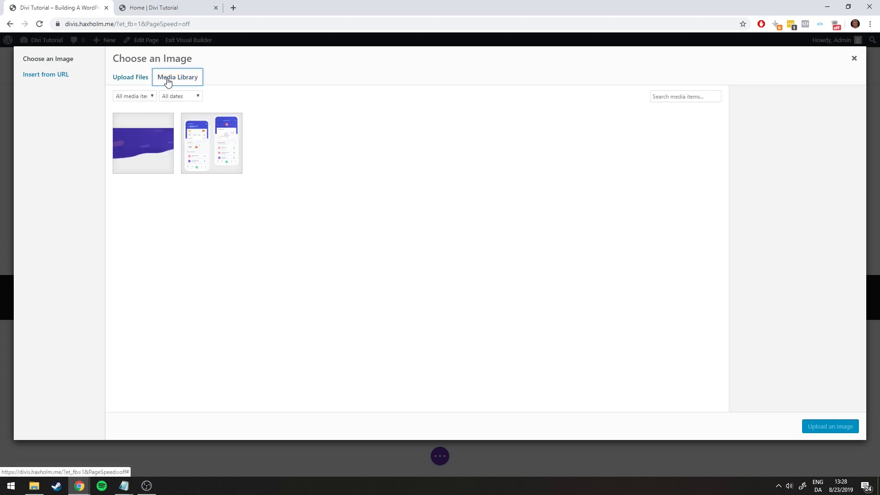
click(34, 485)
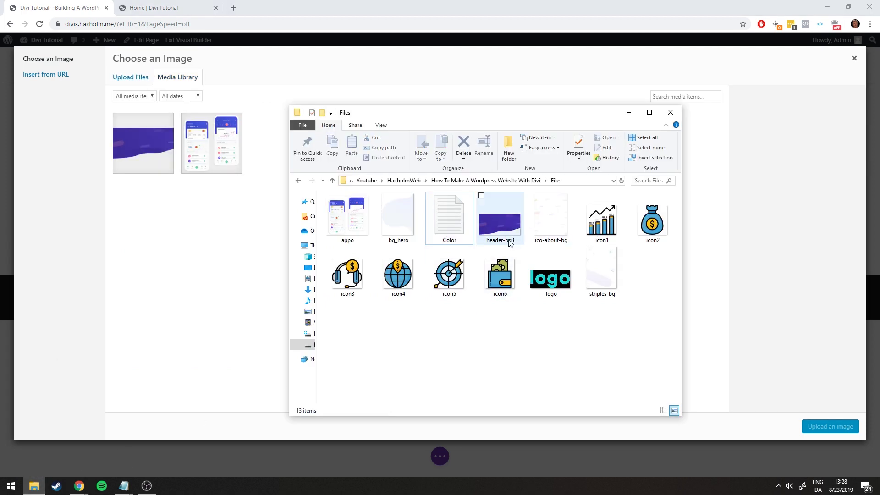
drag(545, 227, 174, 210)
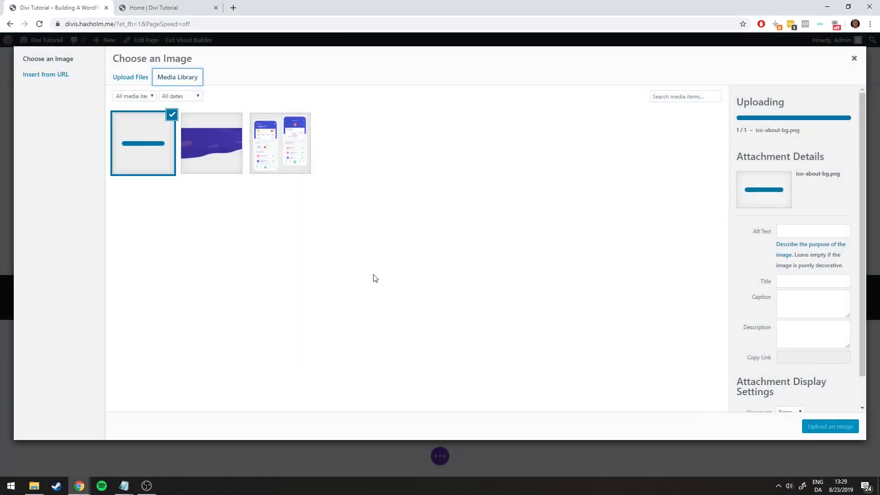
Select appo.png at Full Size 800 × 750 and insert it into the image module
click(282, 146)
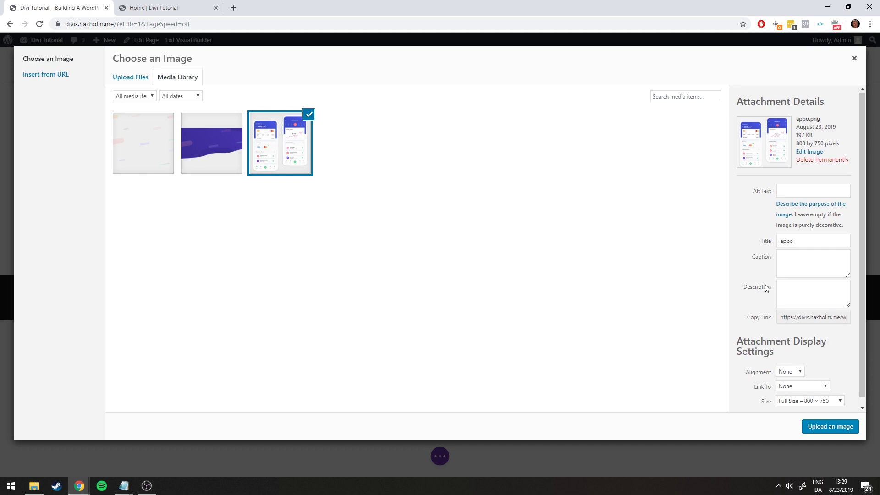
scroll(764, 284, down, 1)
click(789, 395)
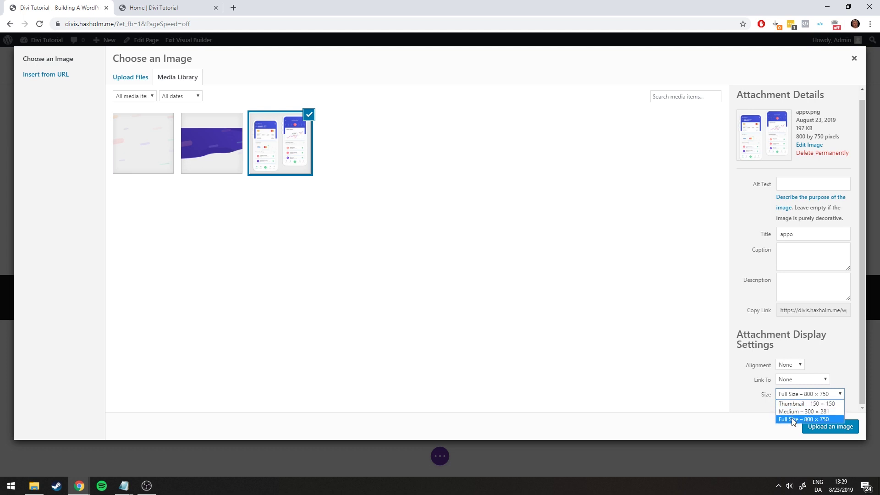
click(791, 418)
scroll(748, 301, up, 1)
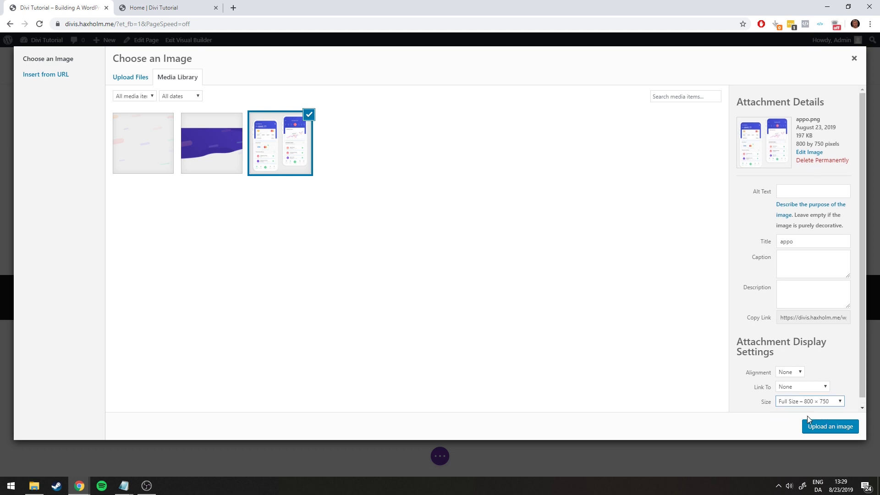
click(827, 427)
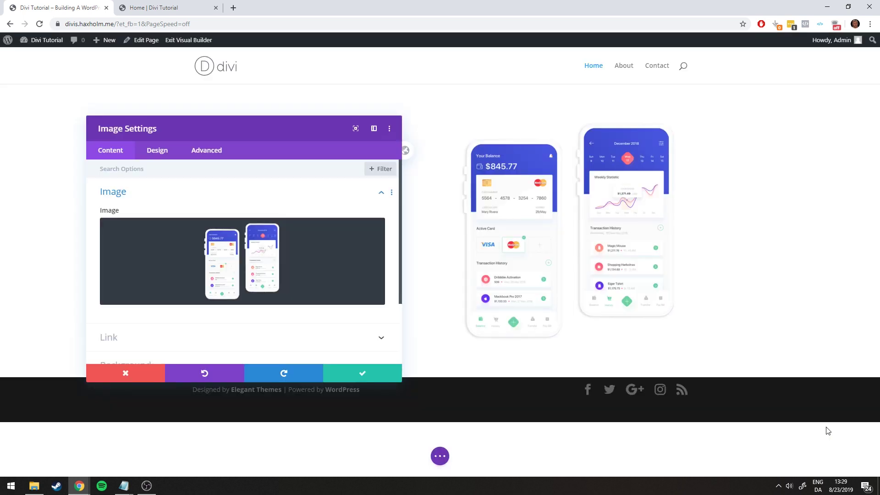
Save the image module, then flip between the builder and reference tabs to compare
click(361, 374)
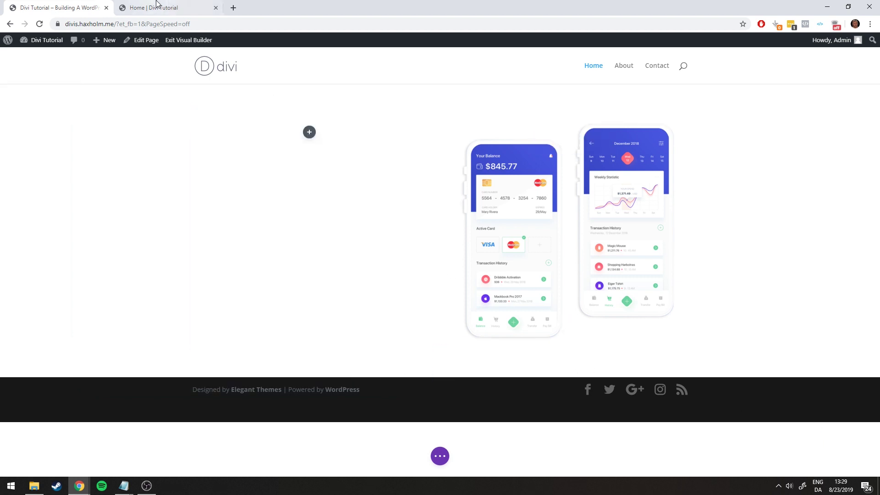
key(ctrl+Tab)
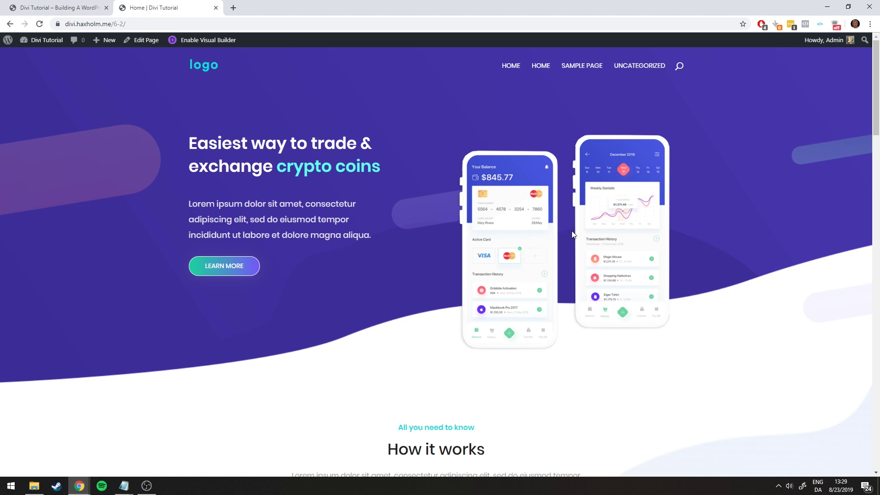
click(40, 4)
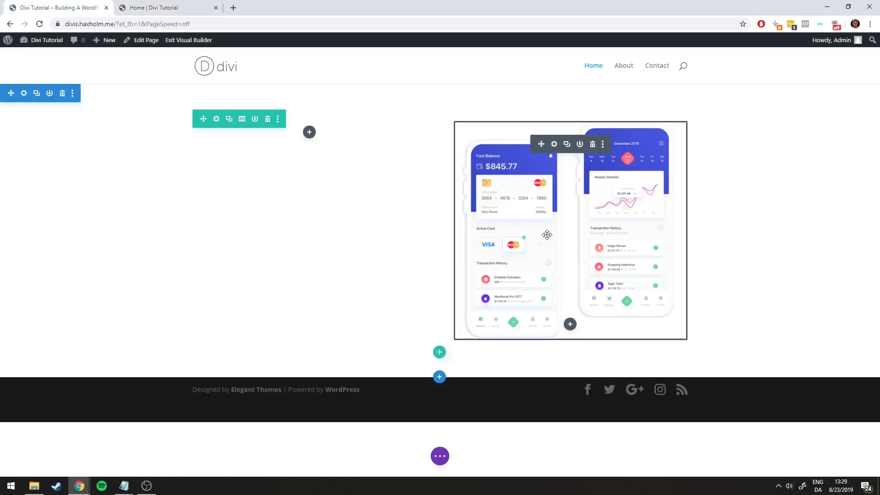
click(156, 6)
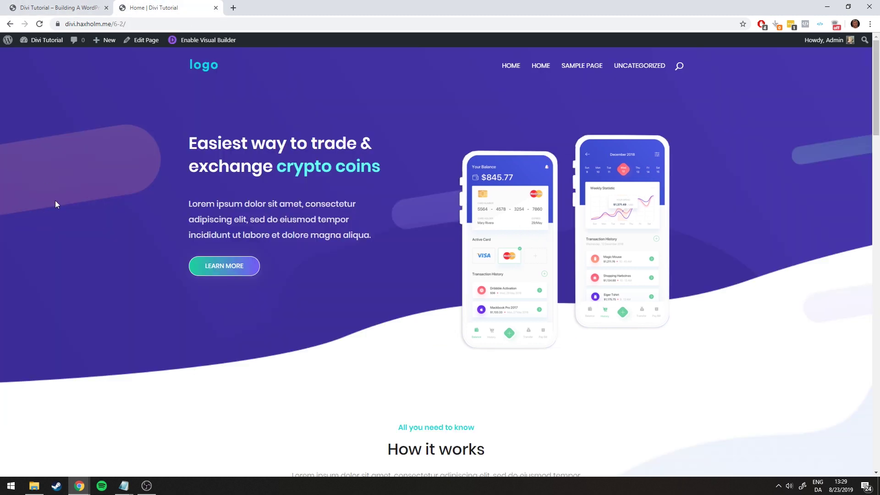
click(45, 5)
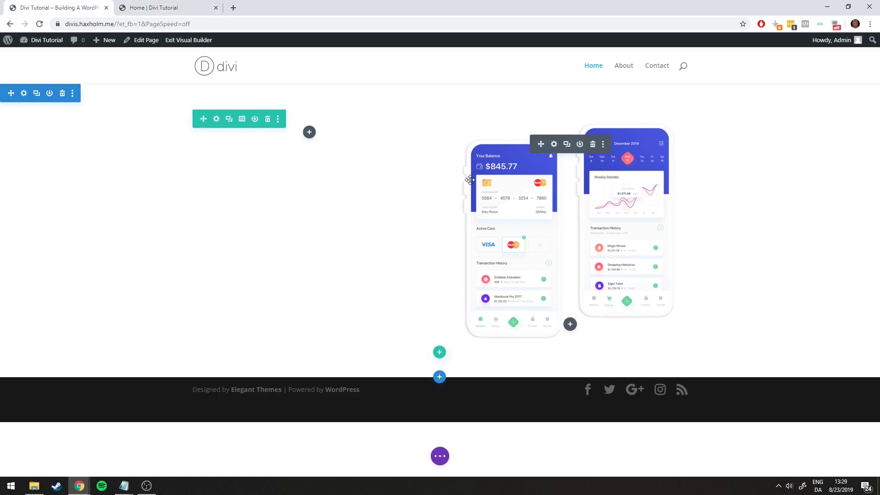
click(154, 7)
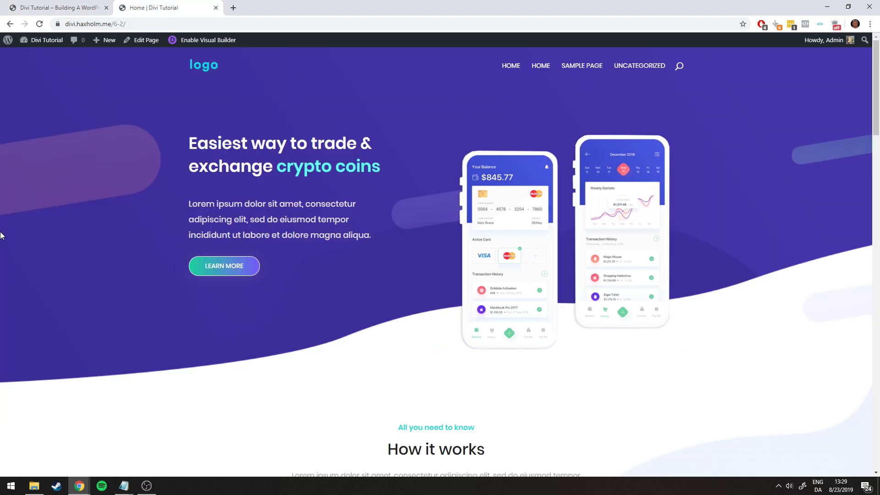
click(13, 4)
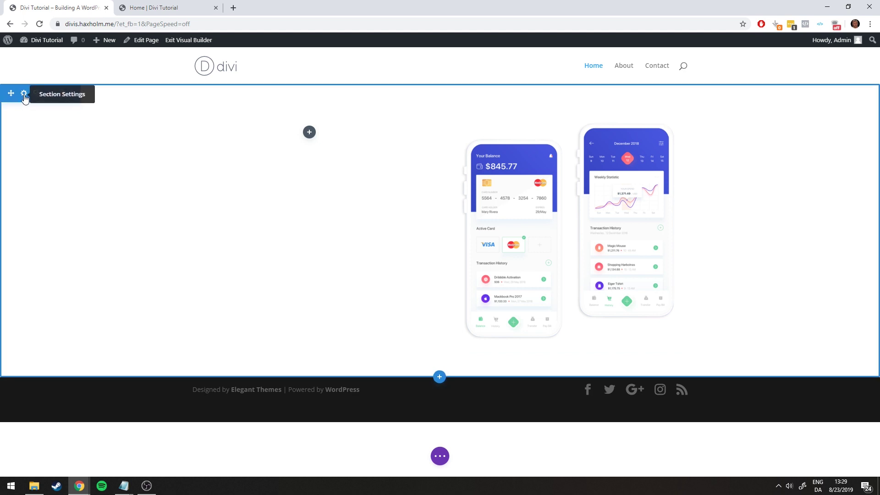
Open the phone-mockup section's settings and expand its Background options
click(24, 94)
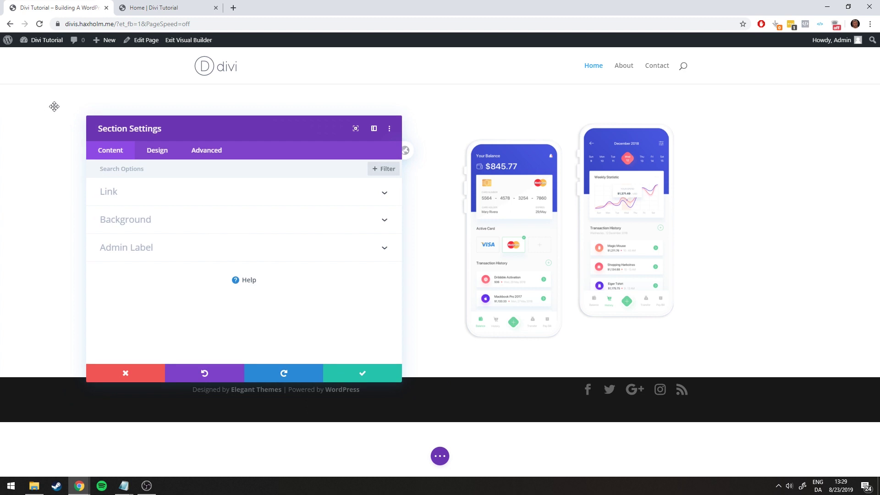
drag(152, 133, 183, 122)
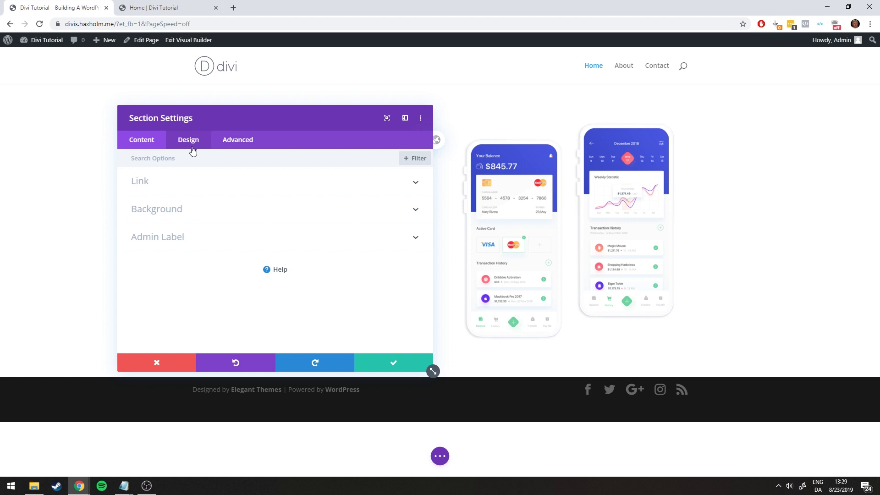
click(191, 221)
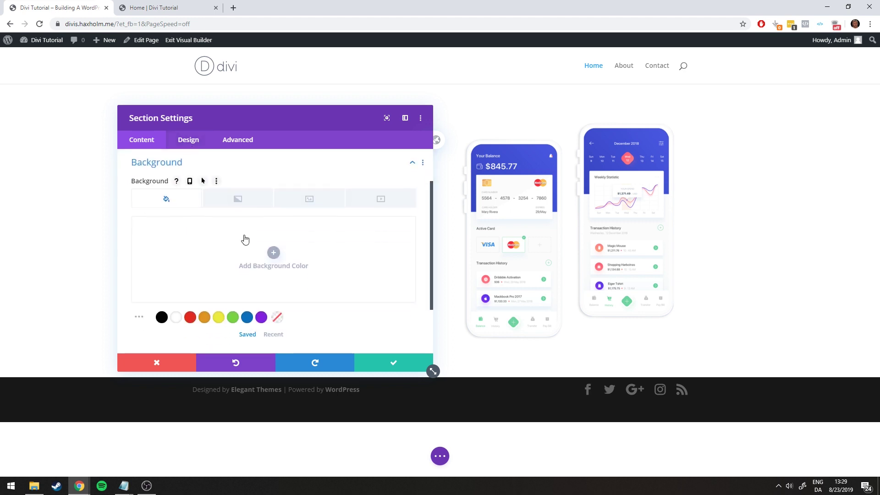
scroll(238, 234, down, 2)
scroll(281, 232, up, 3)
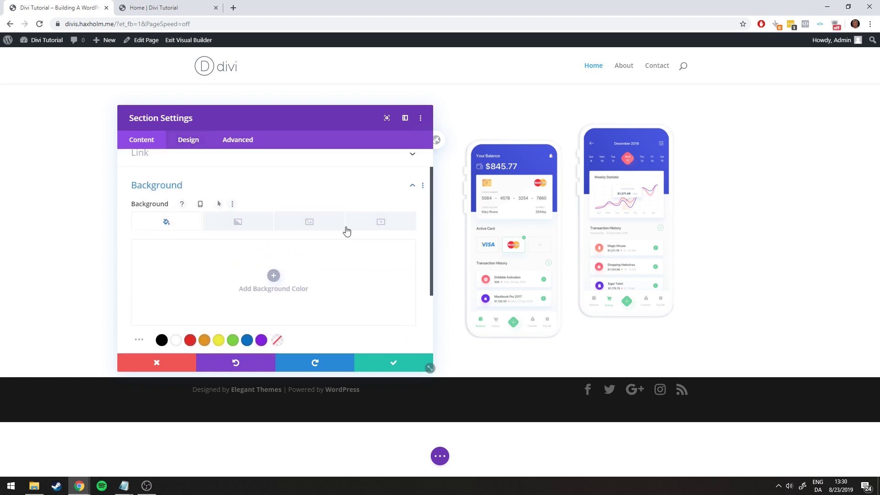
scroll(238, 240, down, 1)
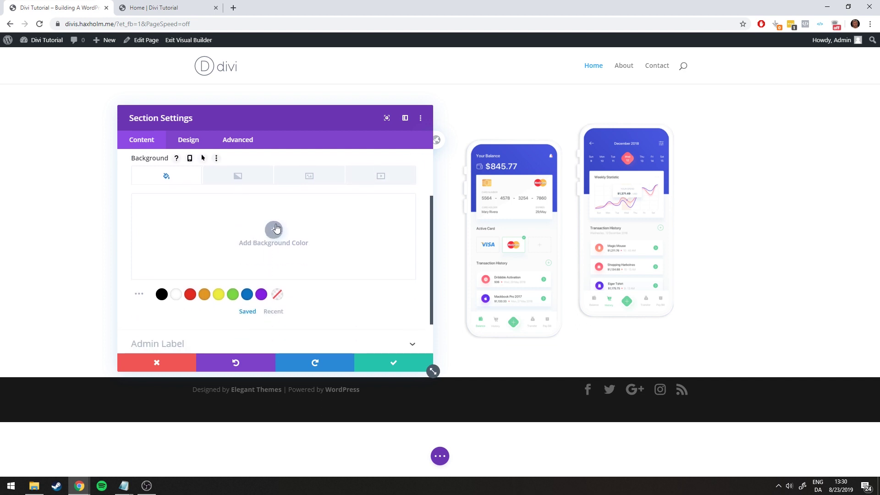
Try a purple background colour and a default gradient, removing each afterwards
click(261, 294)
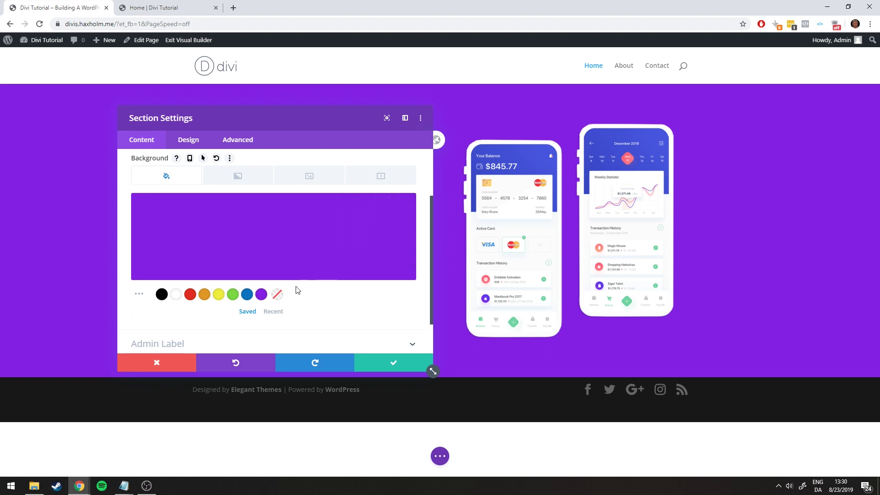
click(389, 209)
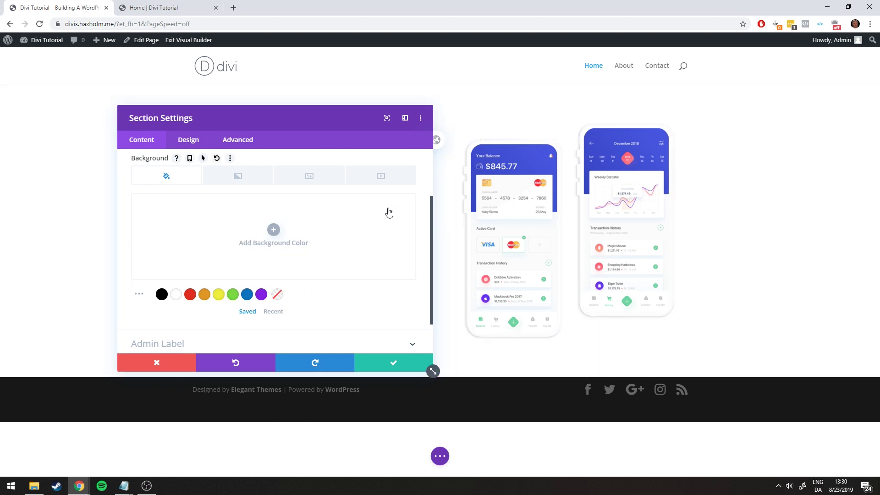
click(256, 183)
click(274, 230)
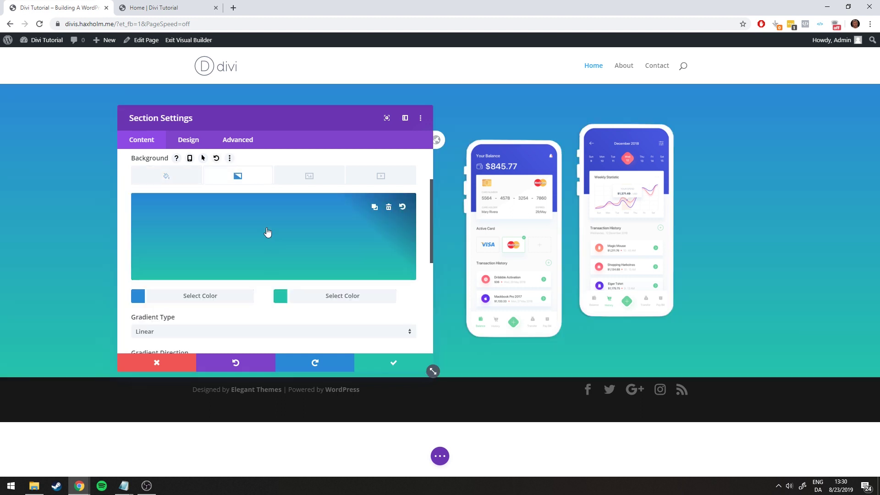
click(388, 209)
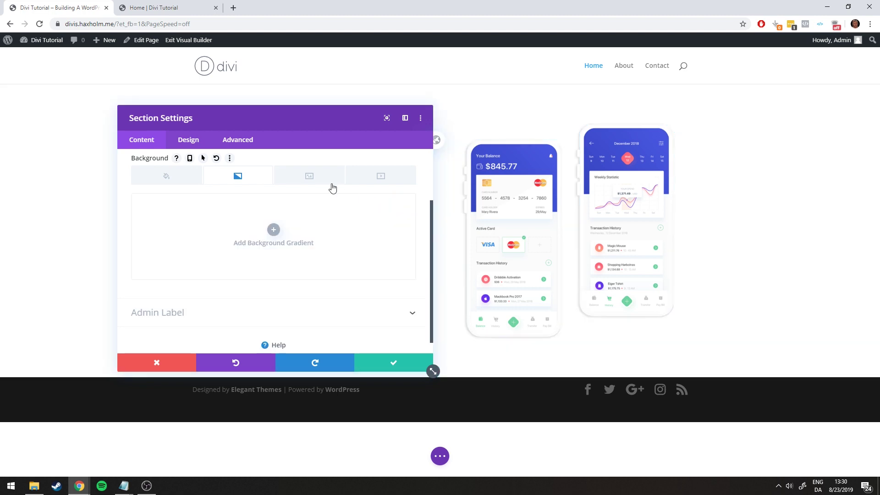
On the Image background tab, open the media library to add a background image
click(300, 176)
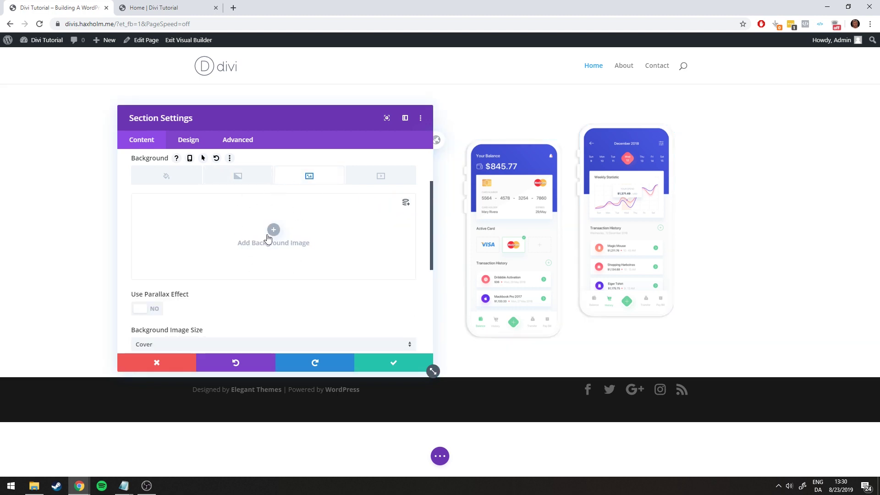
click(380, 177)
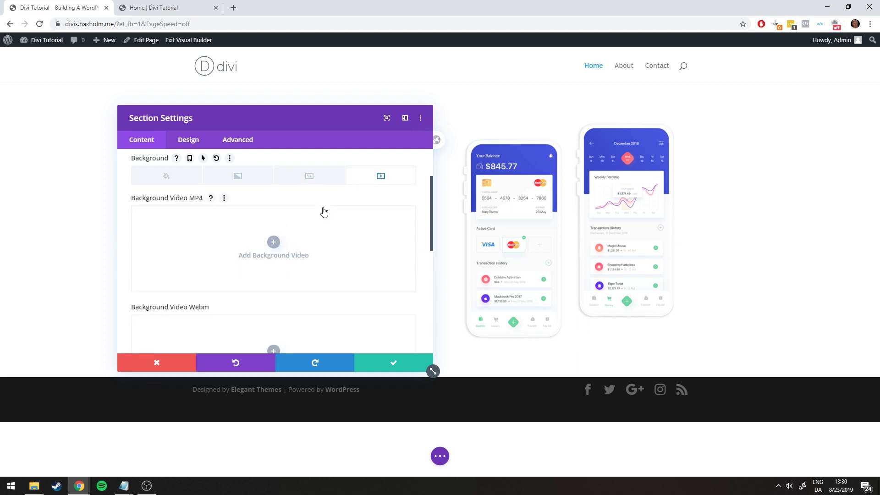
click(314, 181)
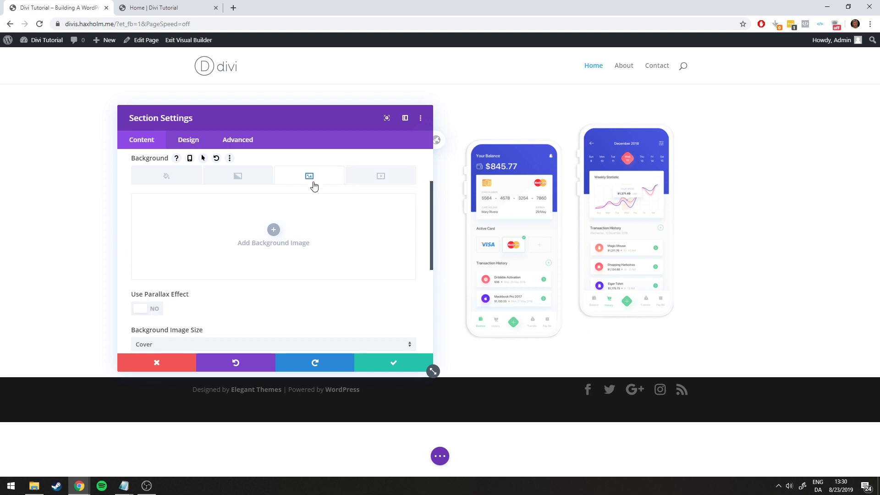
click(273, 229)
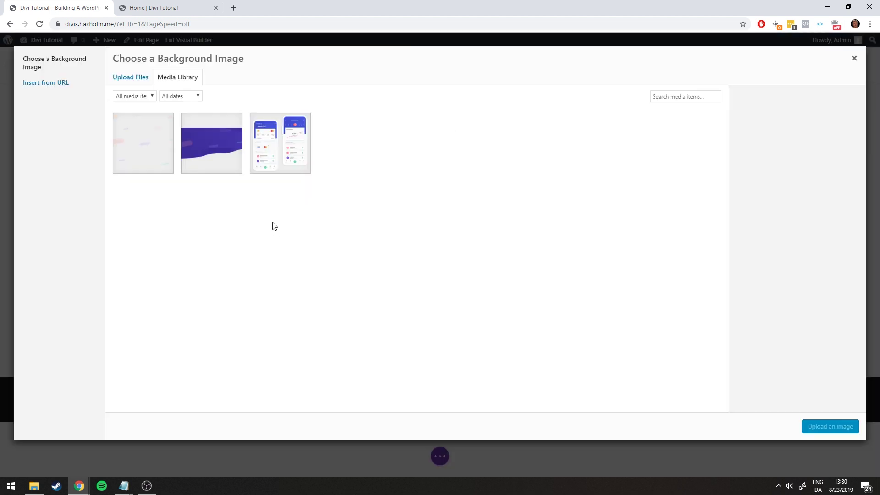
Set the full-size header-bg3 wave image as the section background
click(217, 151)
click(788, 396)
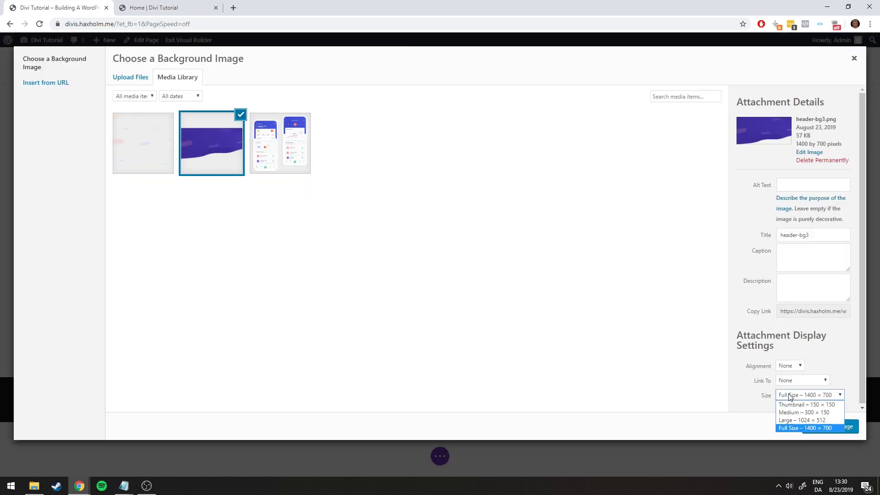
click(789, 427)
click(806, 426)
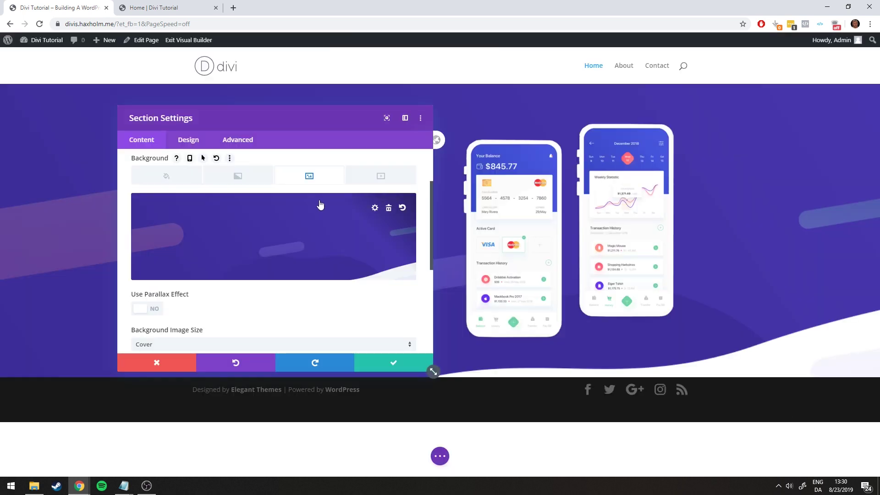
Keep the background image size at Cover after trying Fit, checking against the reference page
scroll(285, 236, down, 2)
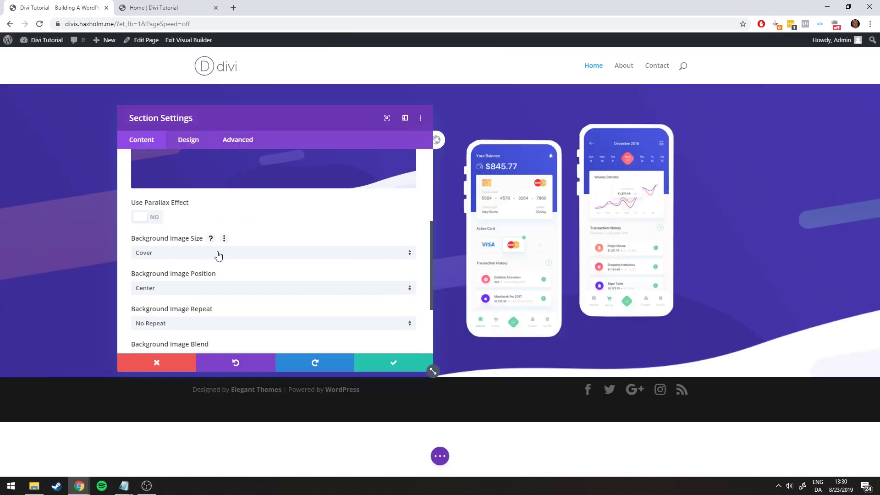
click(165, 255)
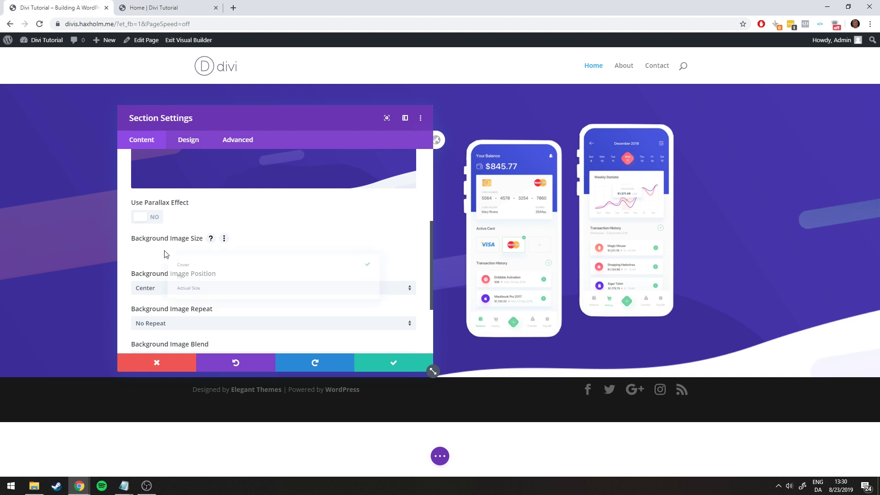
click(307, 234)
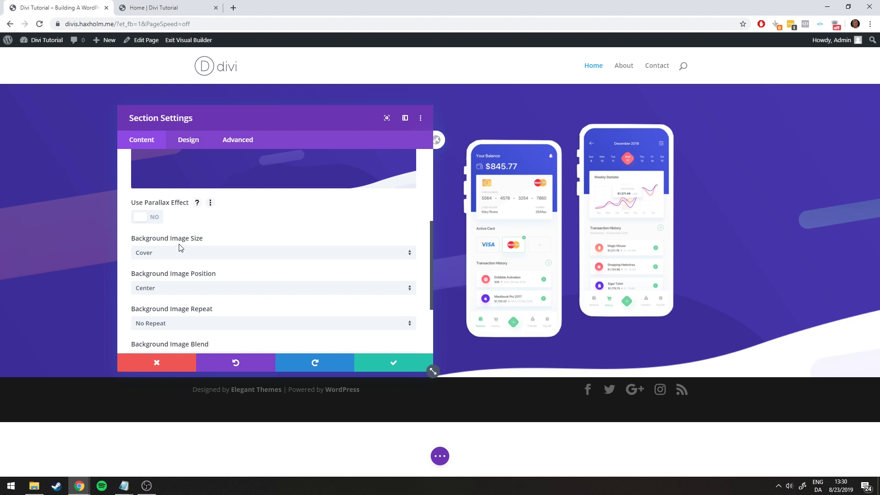
click(190, 258)
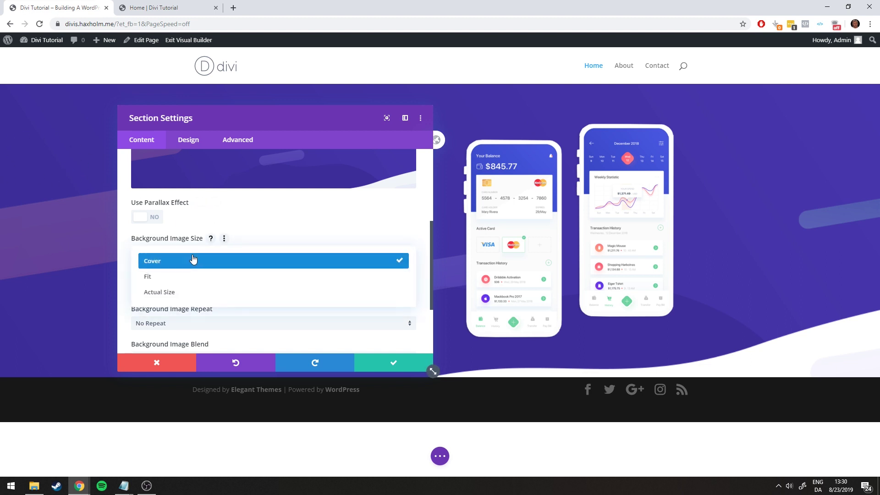
click(169, 281)
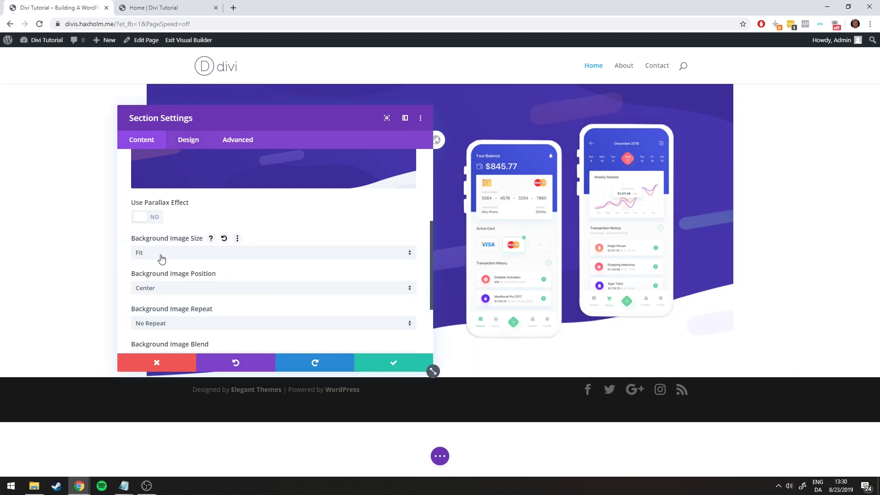
click(162, 255)
click(152, 265)
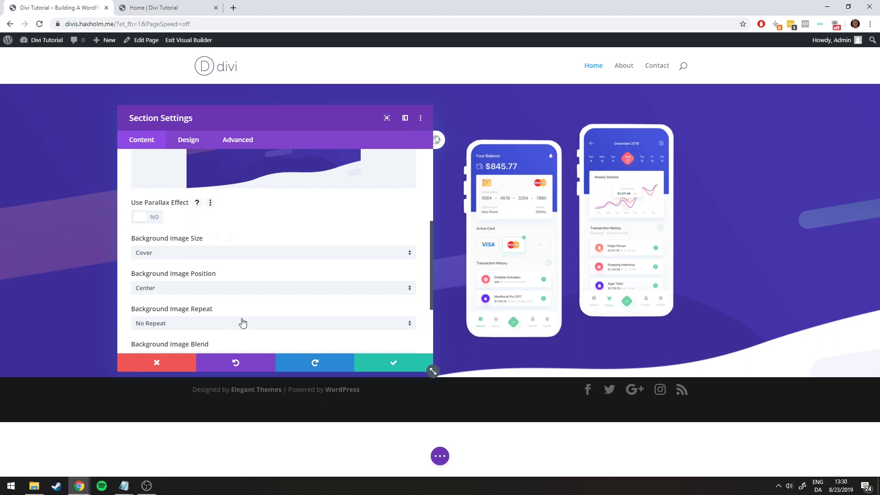
click(155, 3)
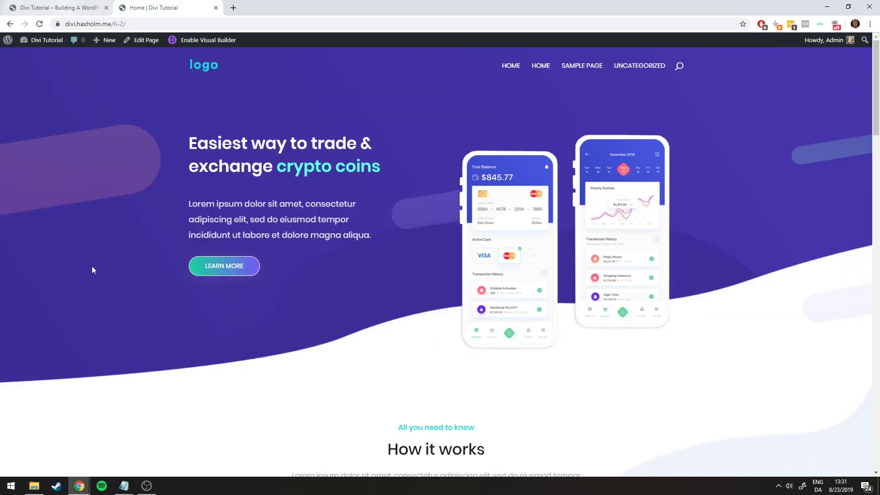
click(64, 7)
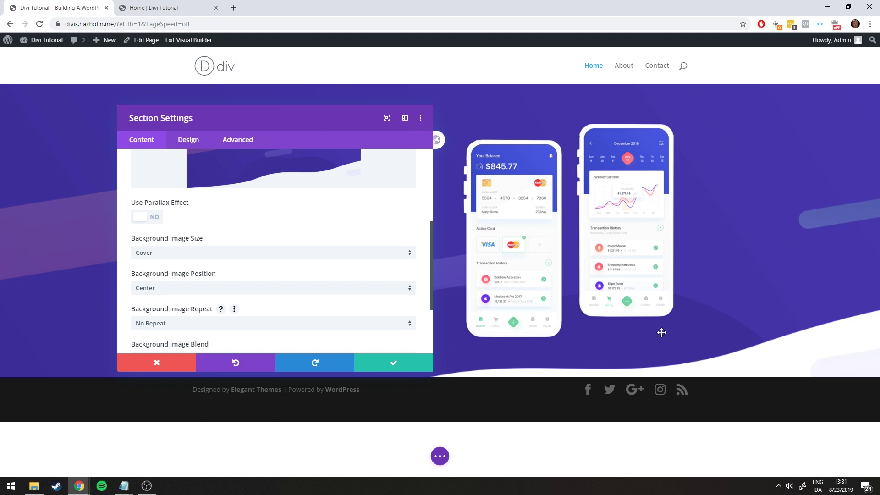
Position the background image at Bottom Center, after trying Top Center, and save the section
click(211, 288)
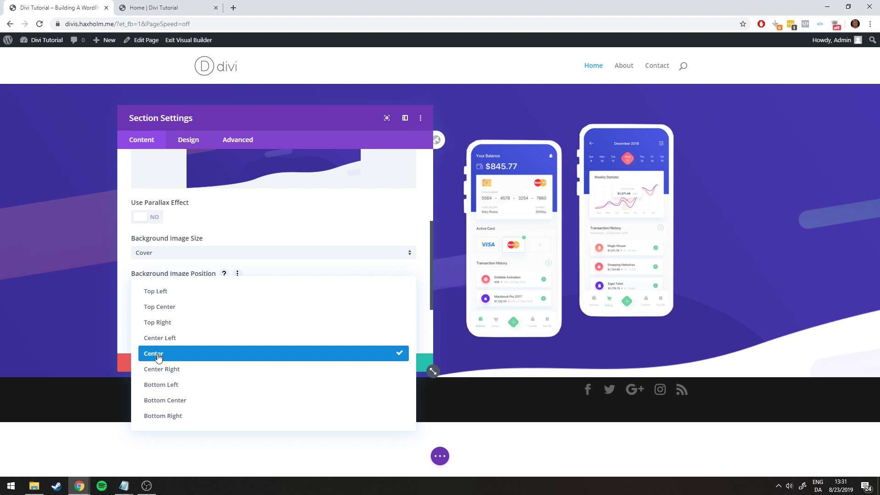
click(164, 401)
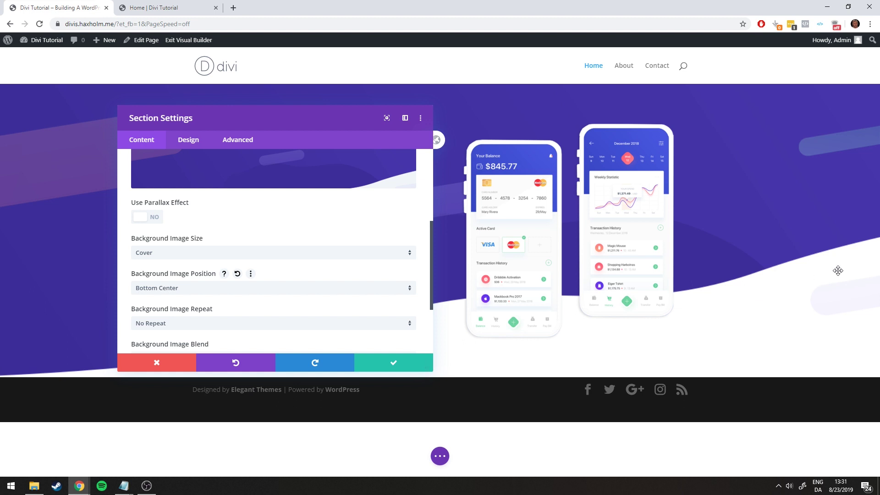
scroll(359, 260, down, 2)
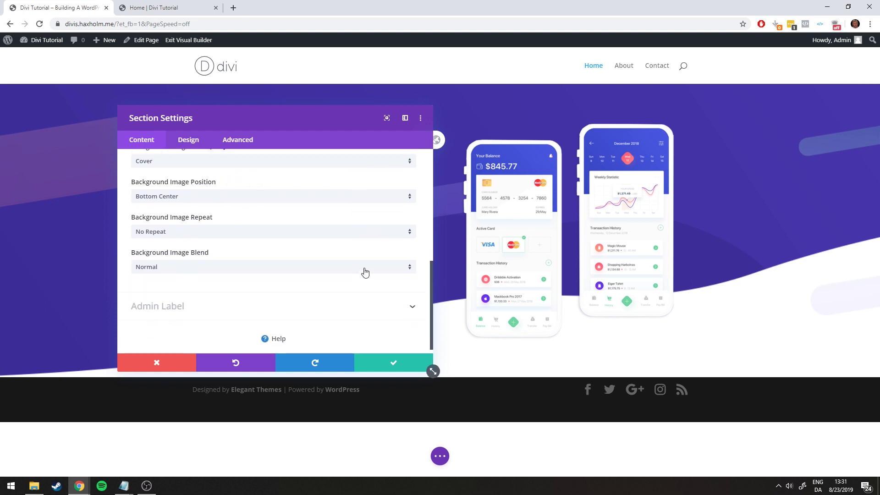
scroll(363, 273, up, 2)
click(184, 289)
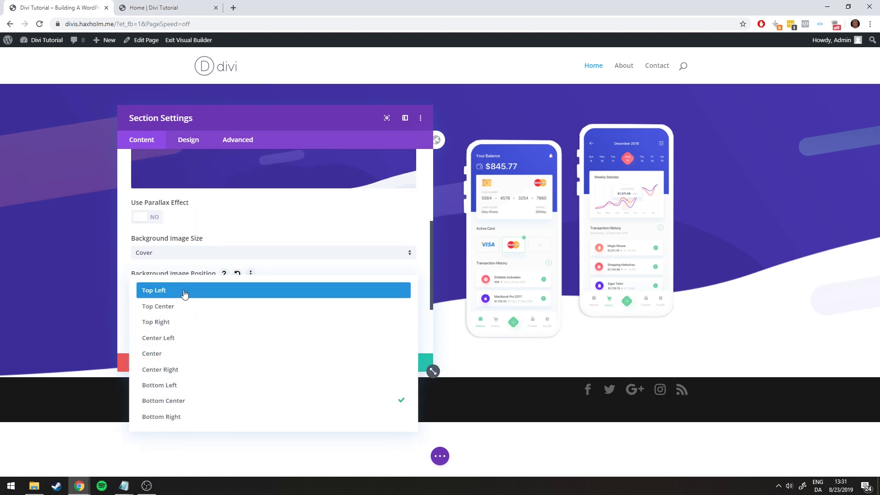
click(174, 311)
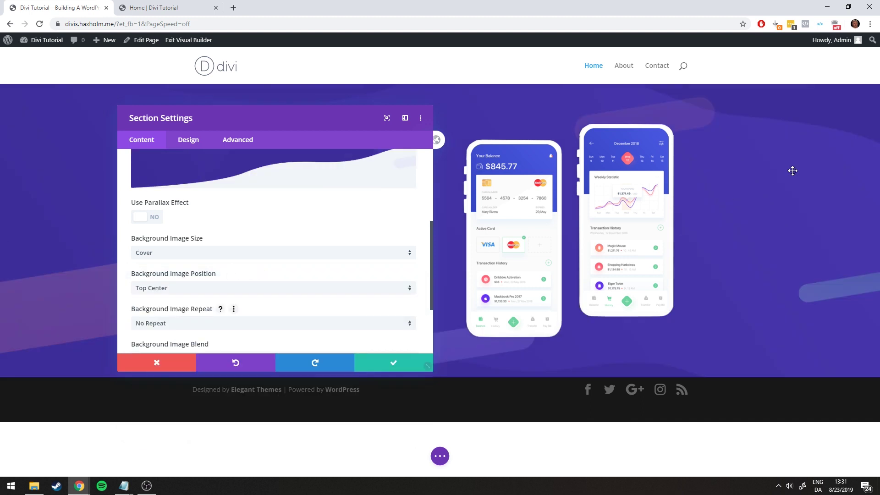
click(183, 289)
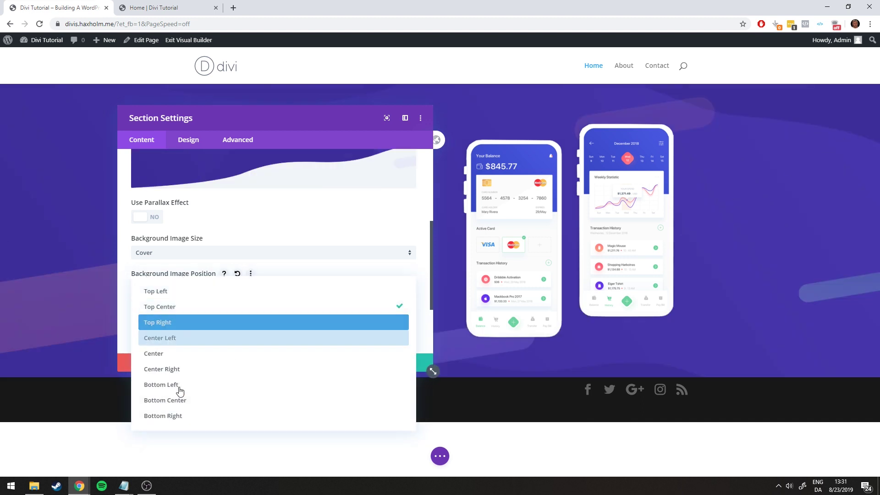
click(177, 399)
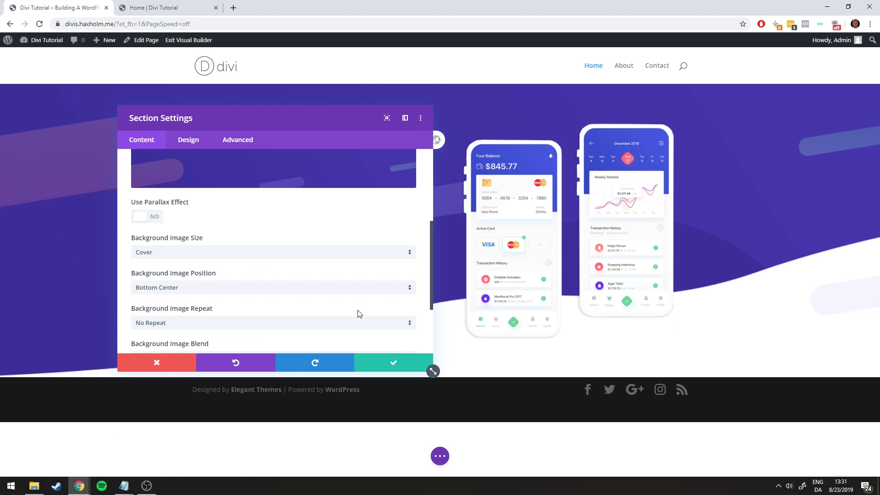
scroll(358, 311, down, 3)
click(387, 363)
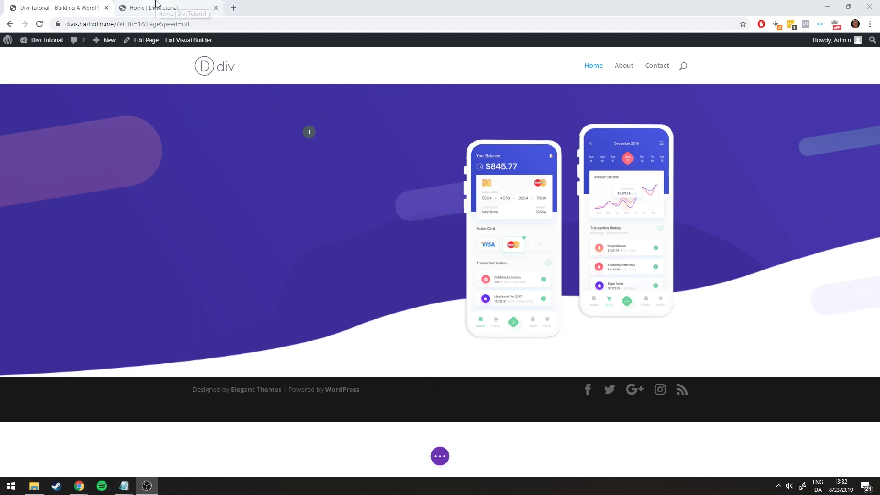
click(157, 7)
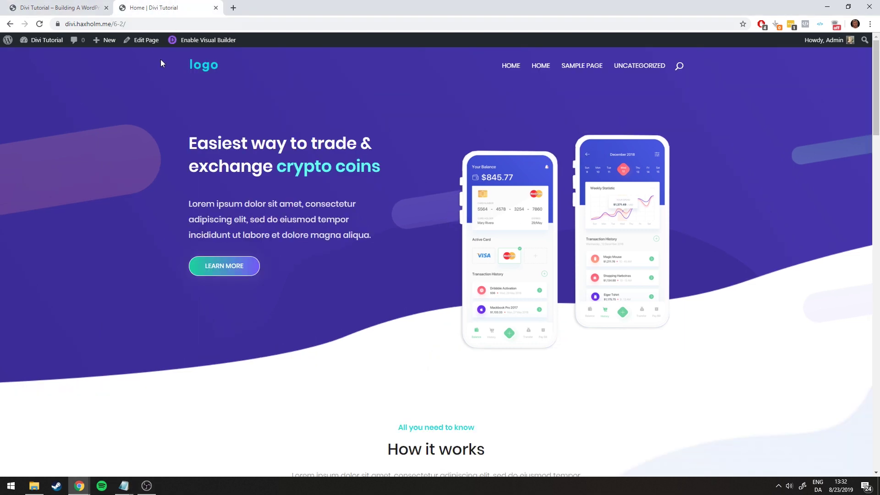
drag(190, 143, 383, 235)
click(191, 144)
drag(191, 202, 383, 232)
click(325, 214)
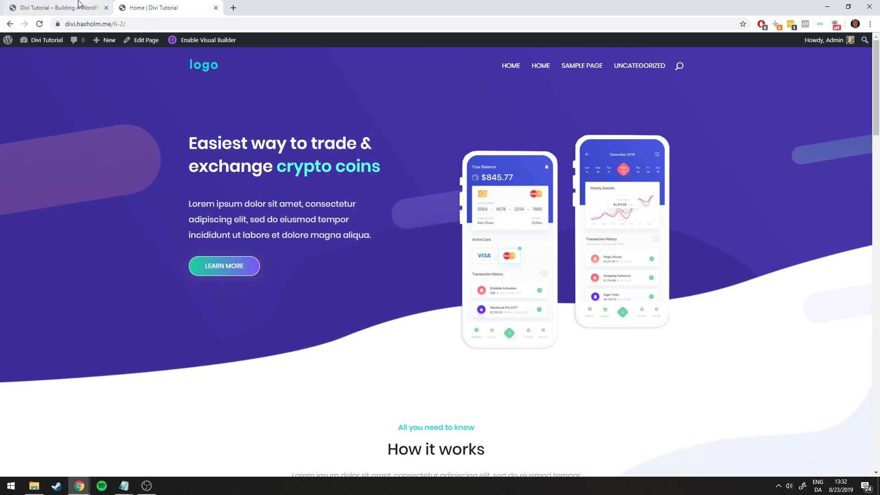
click(60, 7)
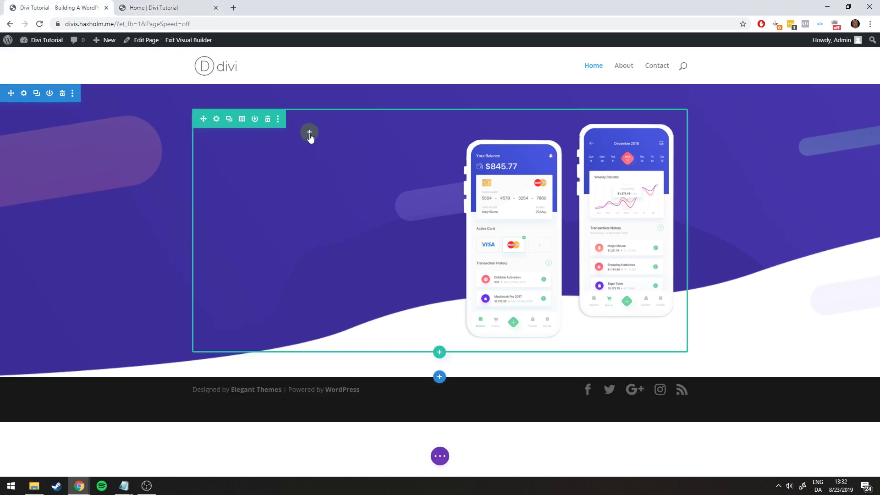
Insert a Text module into the empty left hero column
click(310, 133)
scroll(332, 227, down, 2)
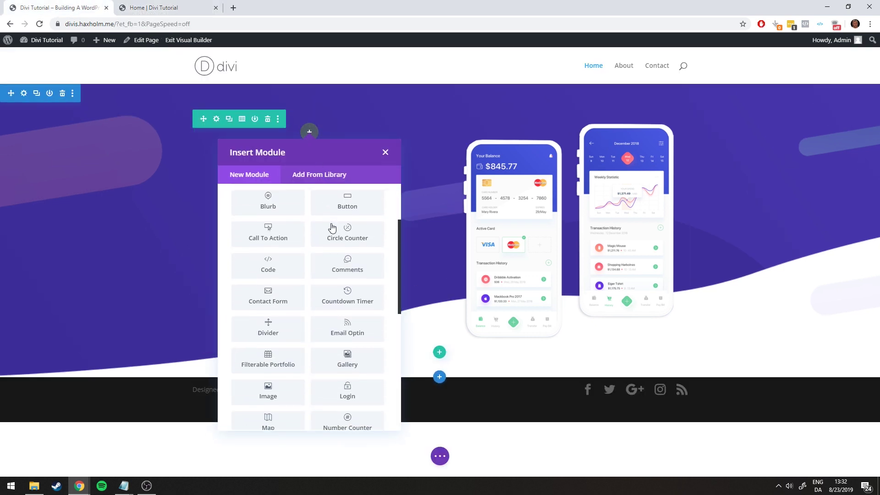
scroll(332, 228, down, 6)
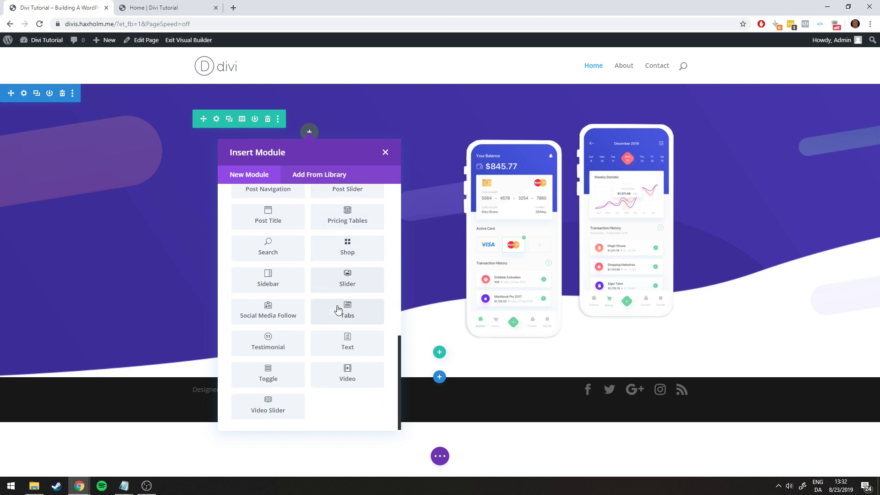
click(350, 349)
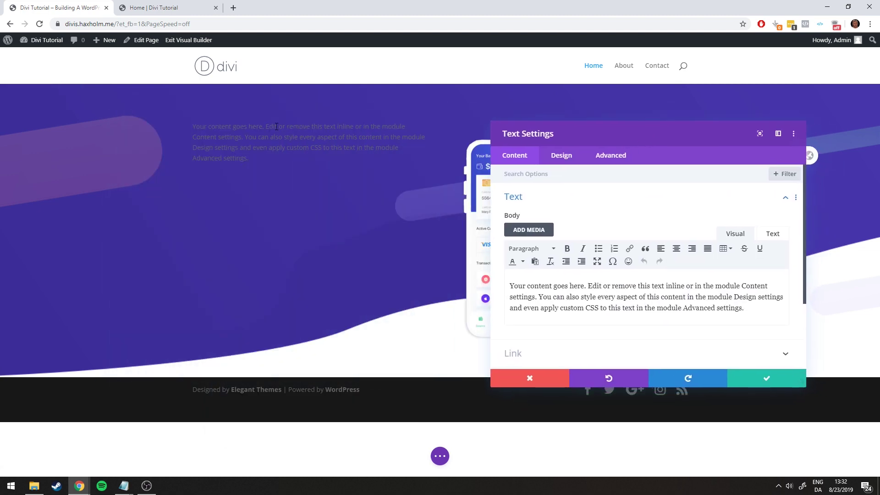
Copy the reference heading 'Easiest way to trade & exchange crypto coins' over the placeholder body text
click(176, 7)
click(78, 6)
click(150, 4)
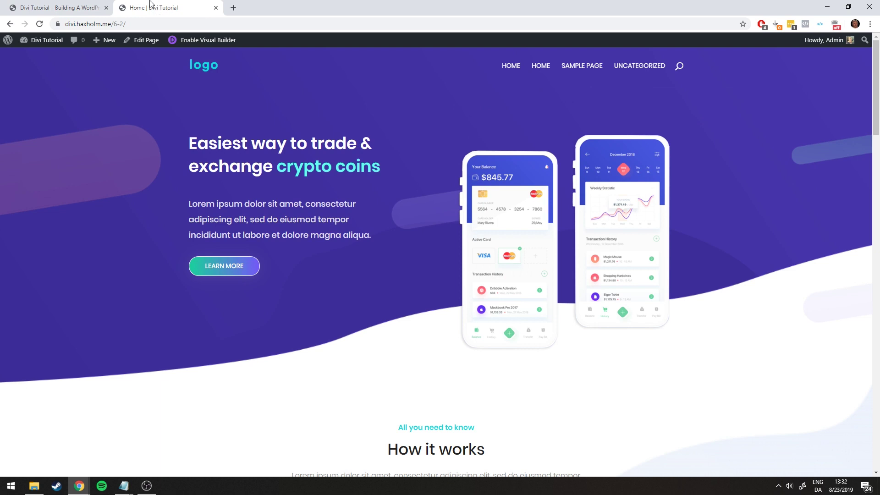
click(97, 4)
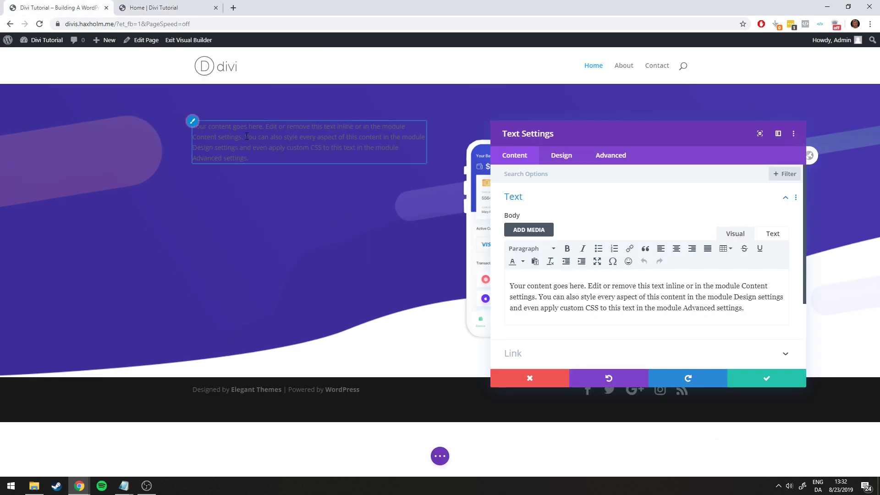
click(165, 7)
drag(192, 145, 377, 170)
key(ctrl+c)
click(87, 5)
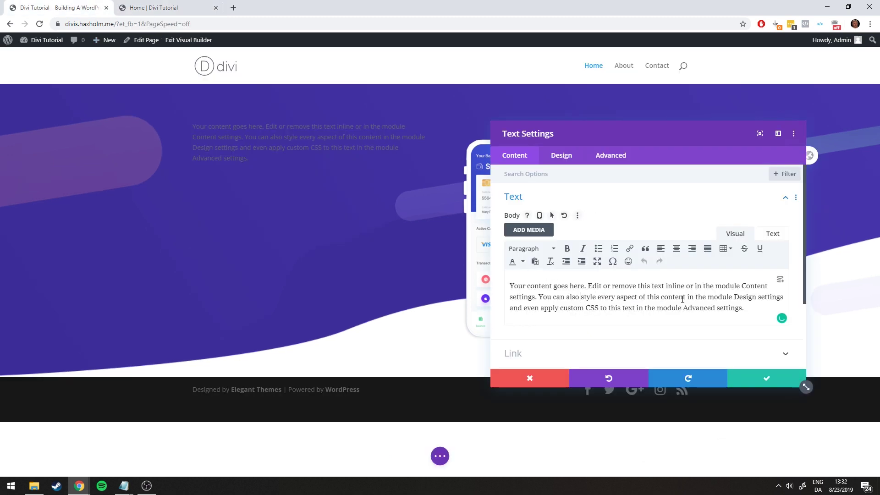
key(ctrl+a)
key(ctrl+v)
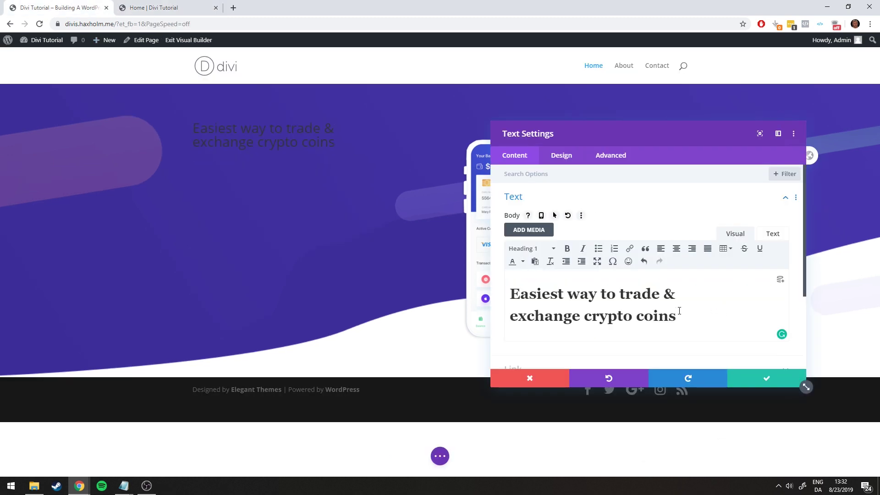
Set the heading text's format to Heading 1
key(ctrl+a)
click(523, 248)
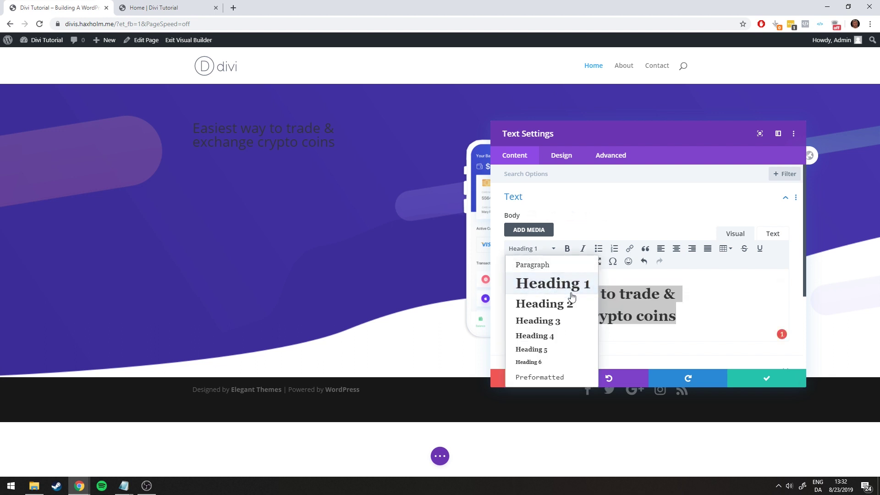
click(552, 288)
click(526, 249)
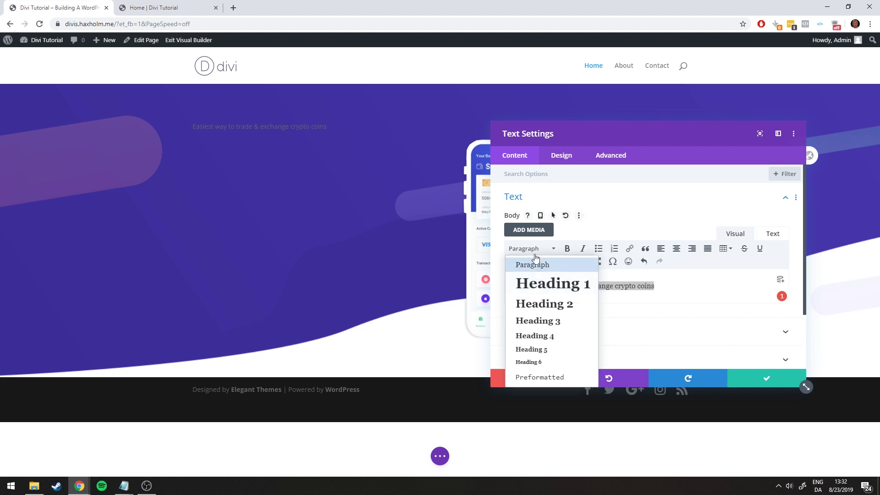
click(534, 265)
click(529, 249)
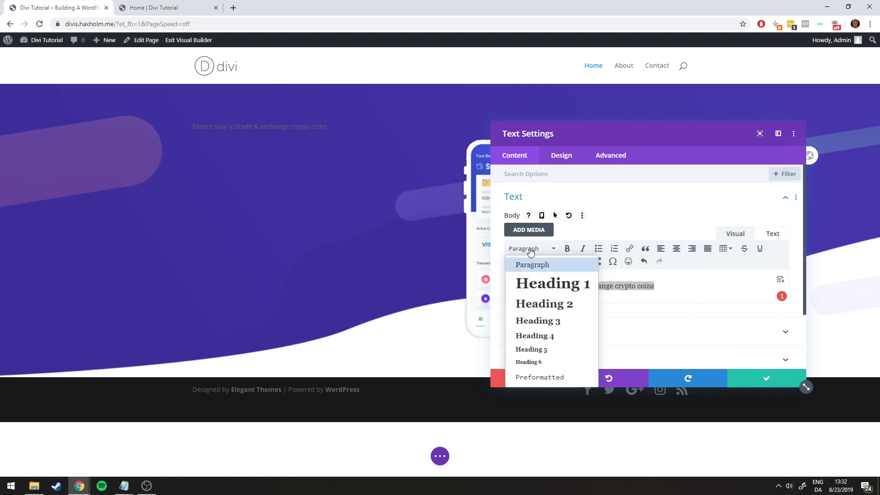
click(555, 291)
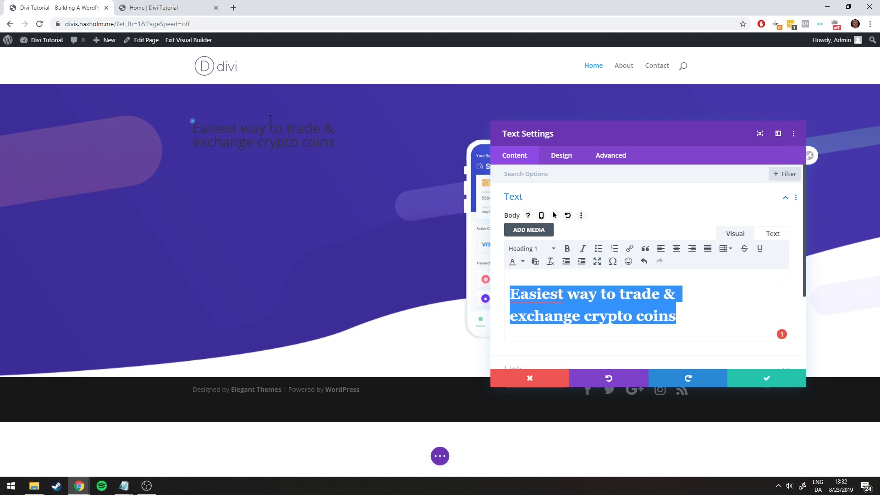
click(617, 216)
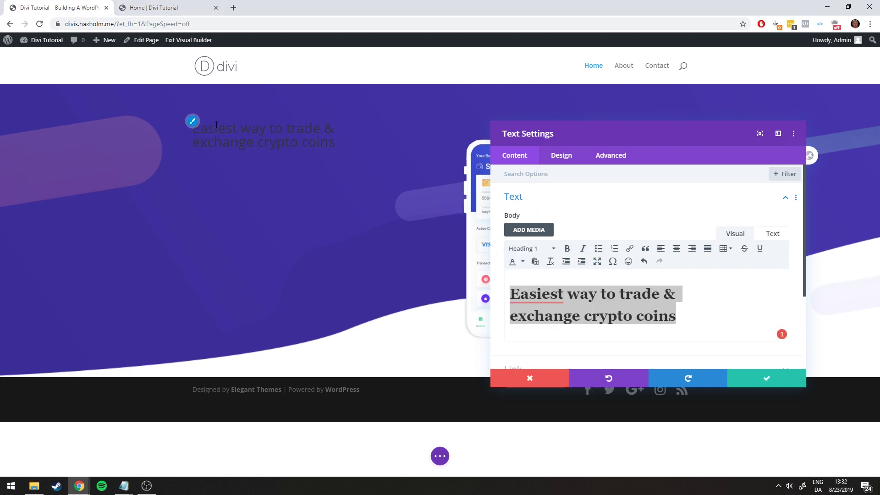
Compare the heading with the reference page and collapse the Text content options
click(168, 7)
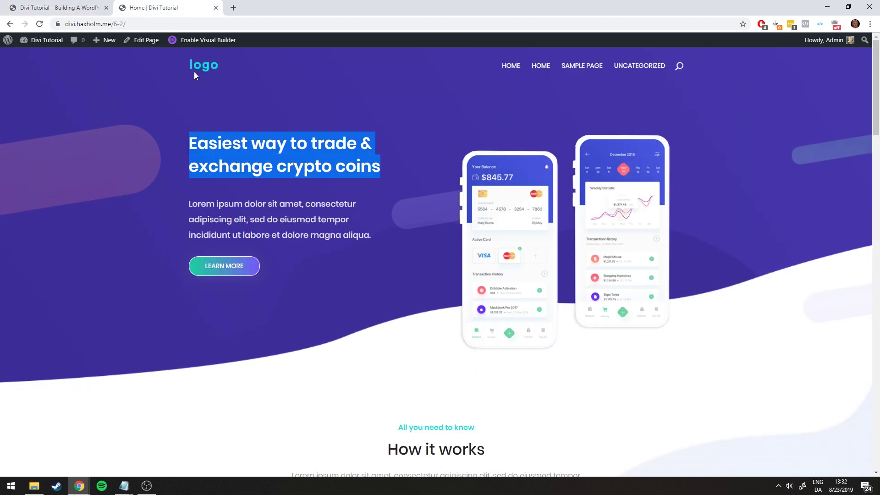
key(ctrl+Tab)
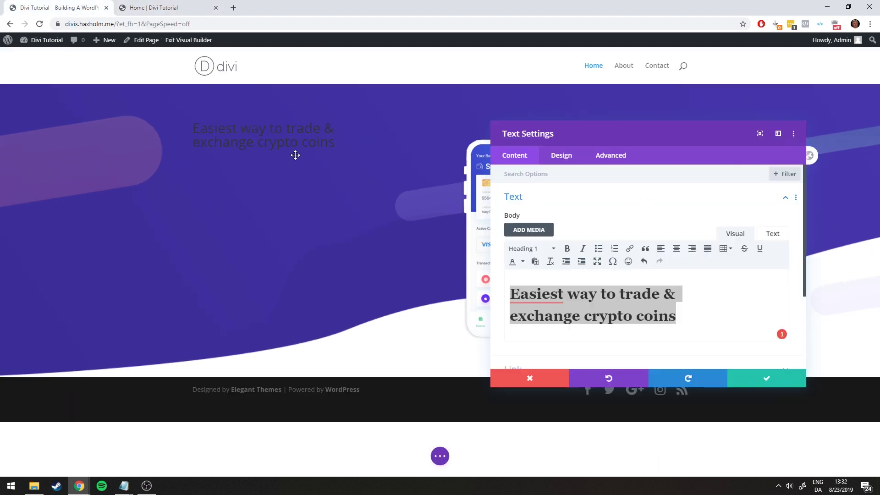
click(161, 4)
click(63, 6)
click(589, 210)
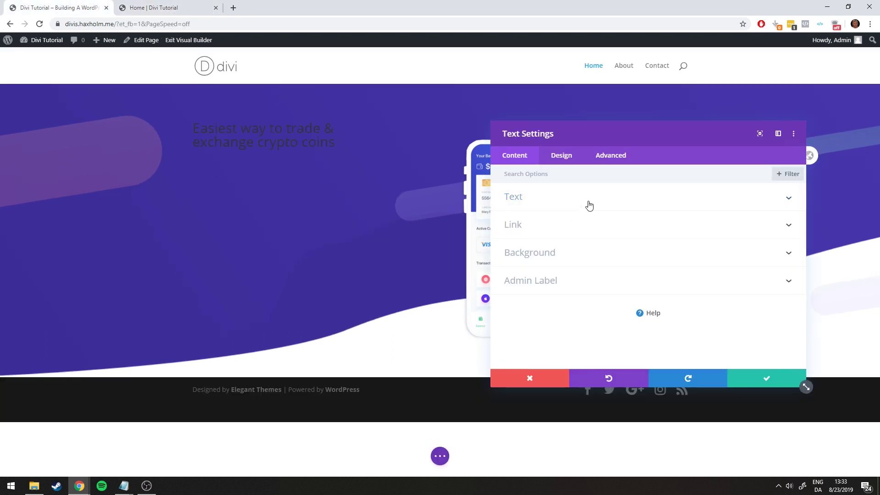
Confirm the Heading 1 format, then set the Heading Text font to Poppins
click(561, 160)
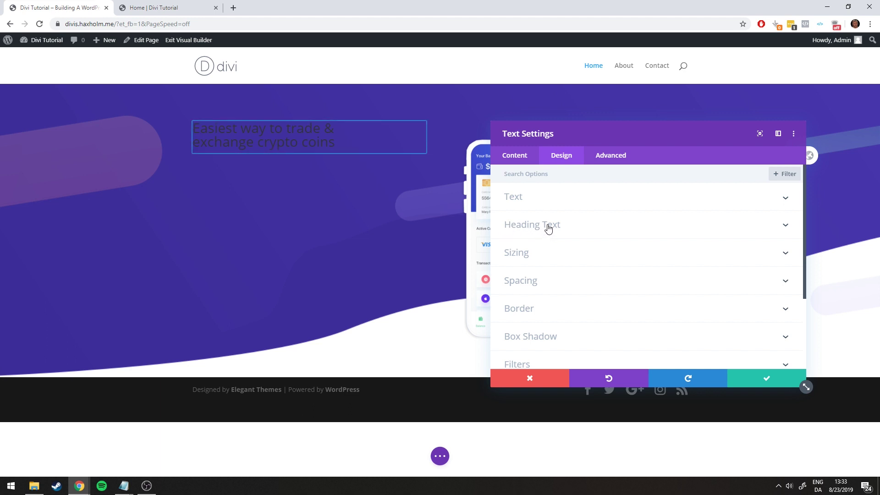
click(548, 229)
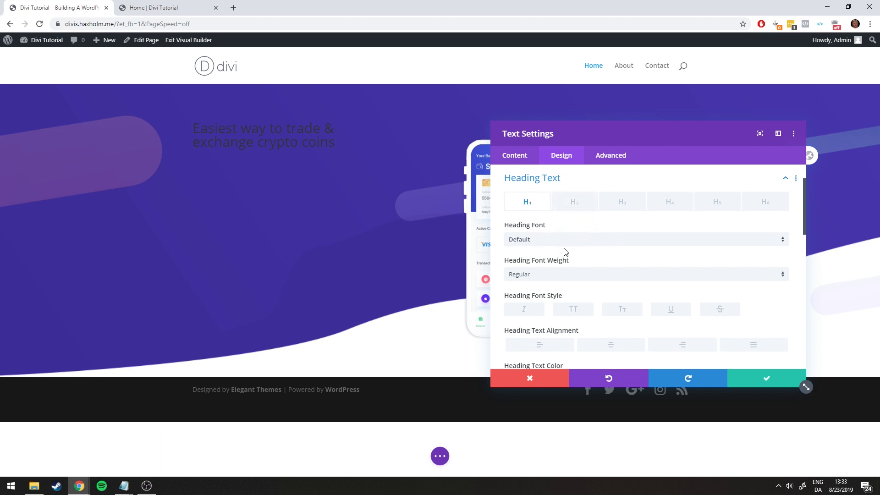
click(519, 157)
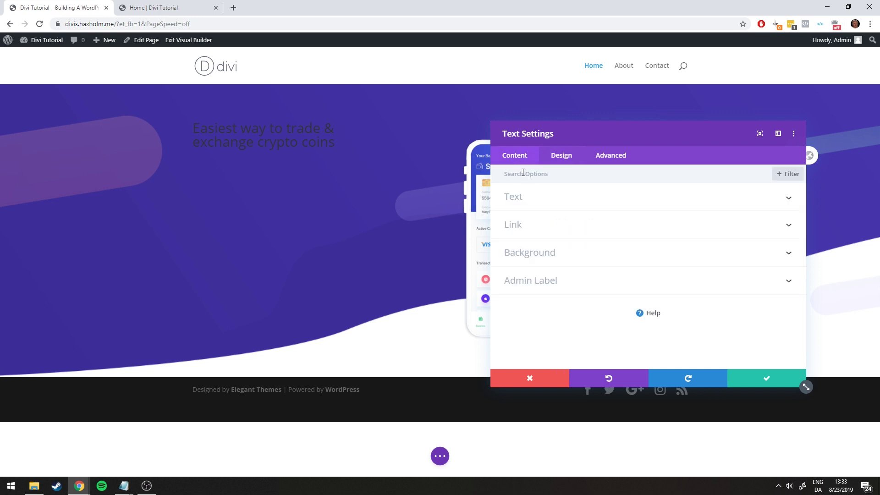
click(519, 202)
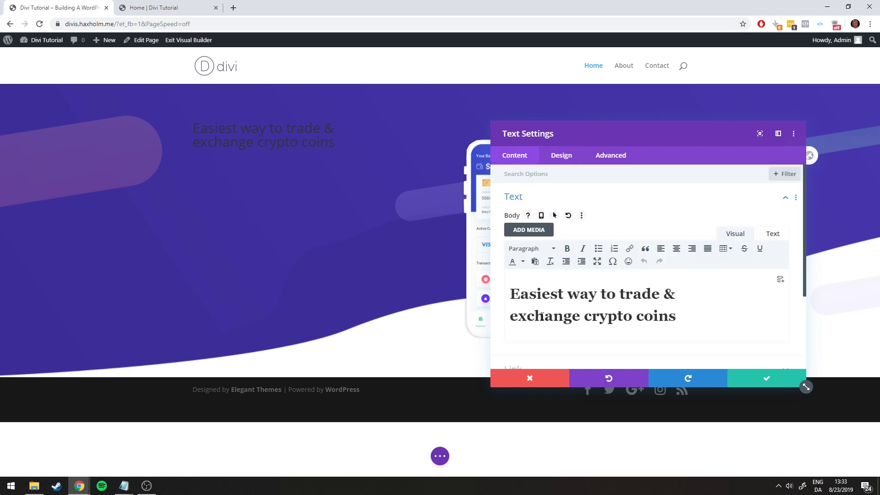
click(535, 293)
click(561, 158)
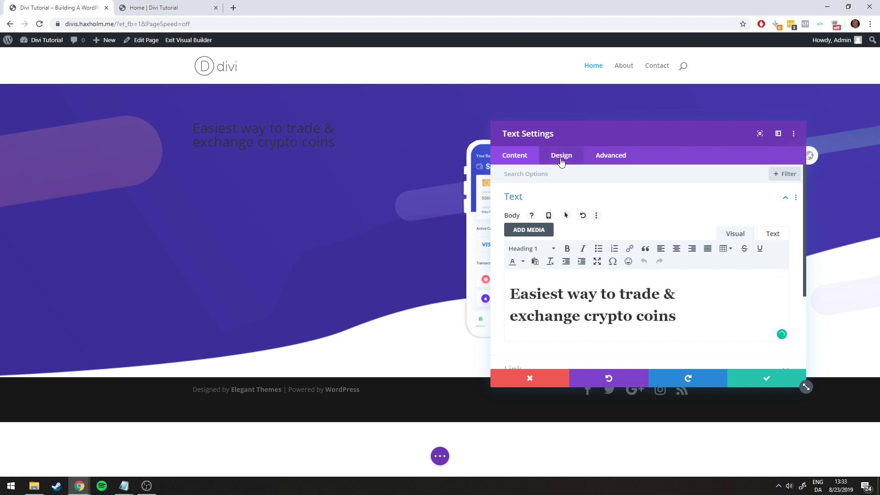
click(534, 227)
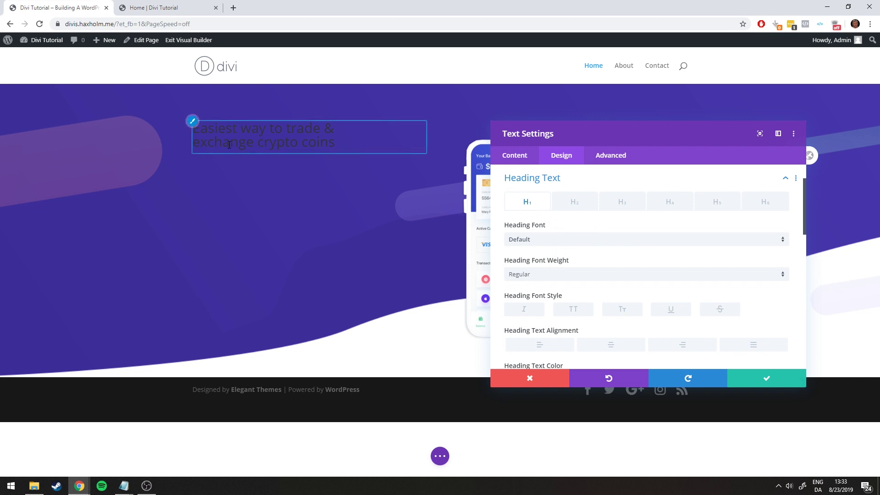
click(614, 240)
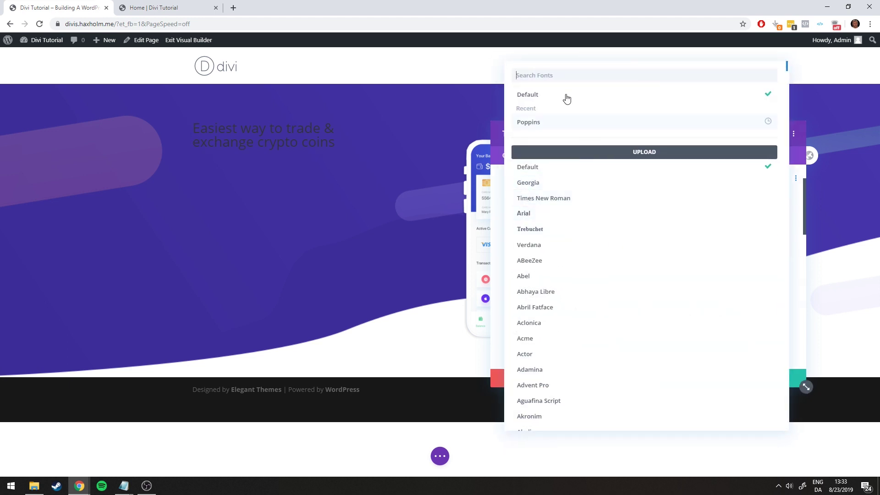
click(527, 122)
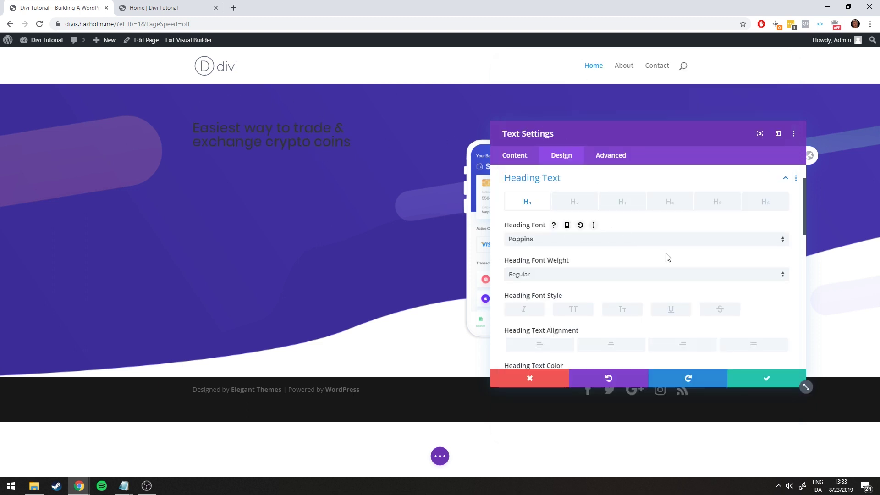
Set the heading font weight to Semi Bold
click(547, 279)
click(524, 375)
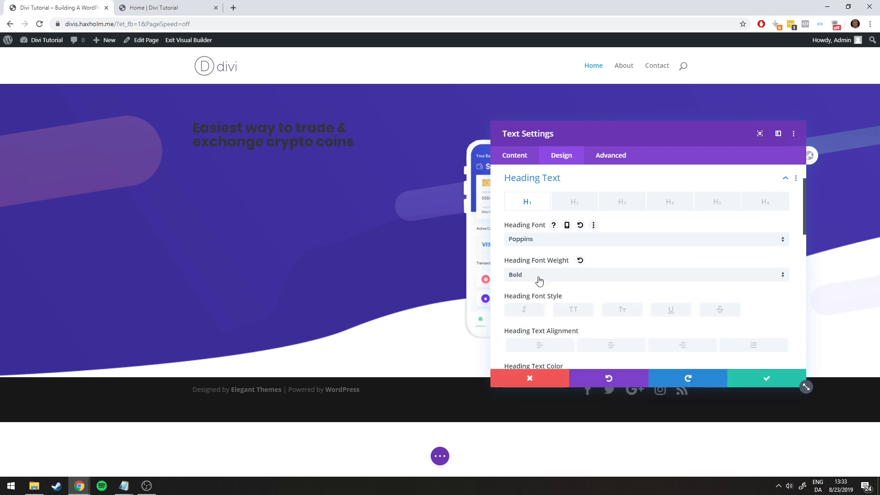
click(541, 278)
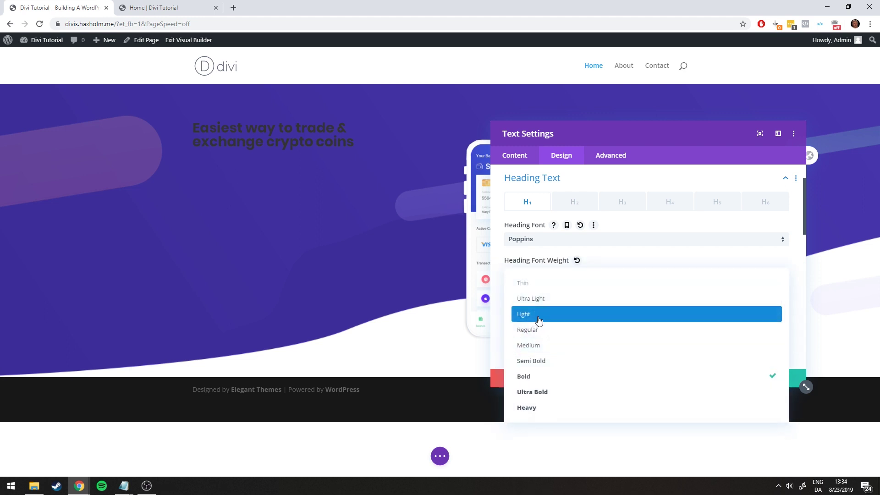
click(541, 311)
click(548, 280)
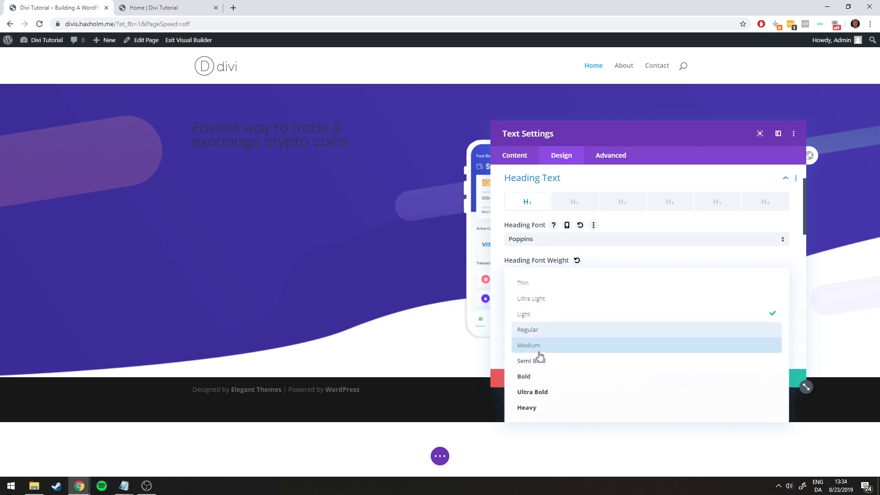
click(534, 358)
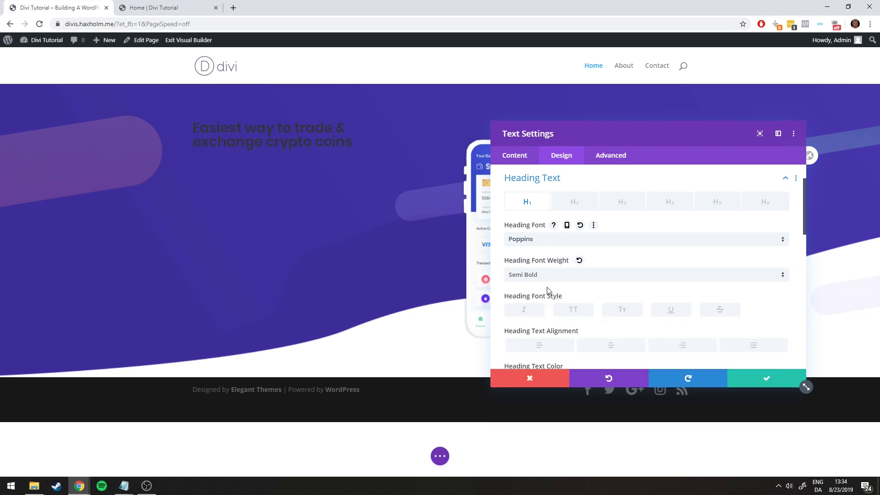
Make the heading text colour white
click(177, 9)
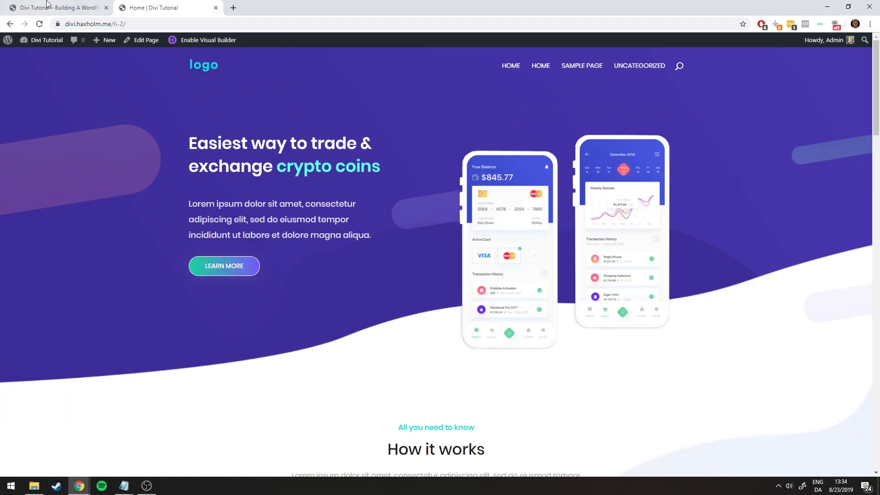
click(47, 6)
scroll(593, 259, down, 1)
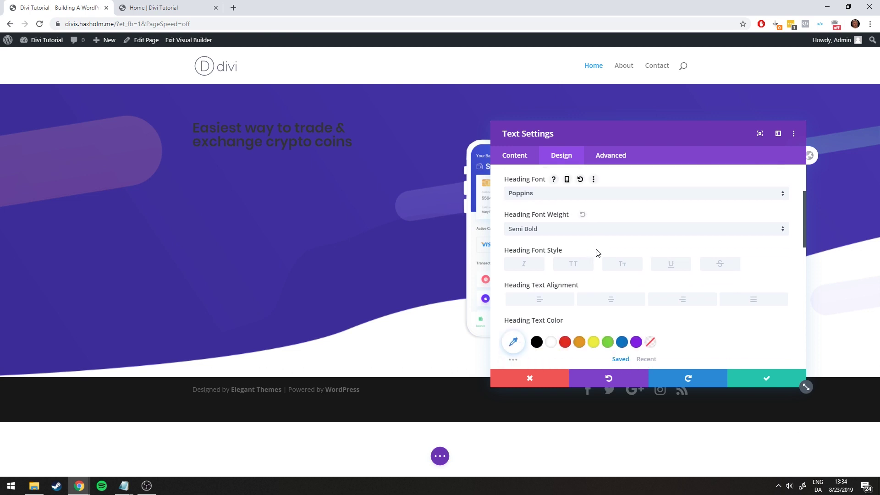
scroll(611, 251, down, 1)
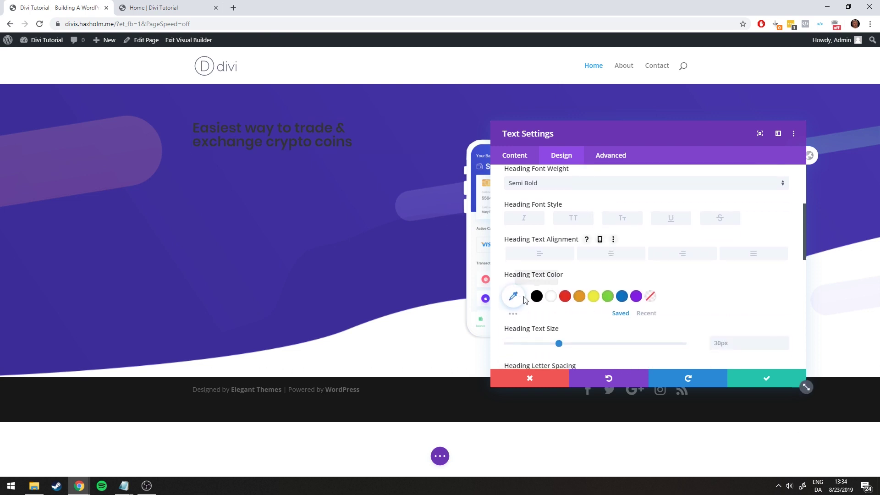
click(552, 299)
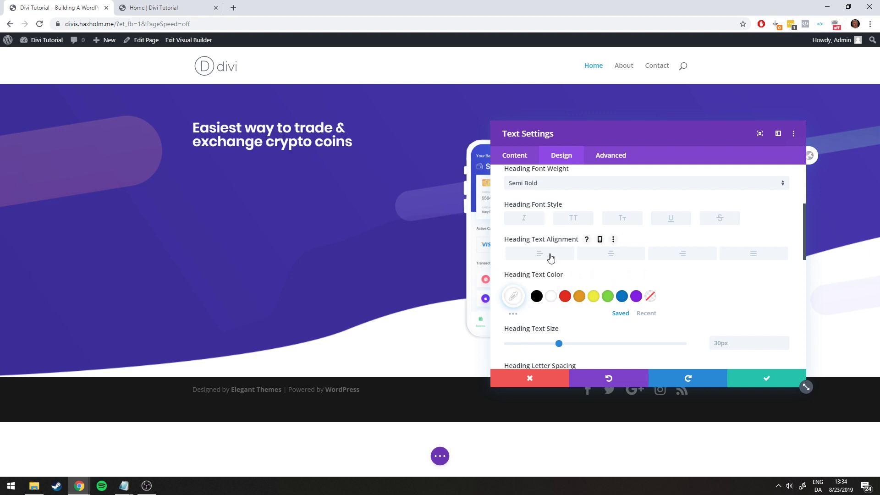
Keep the heading left-aligned after trying center, right and justify
click(607, 257)
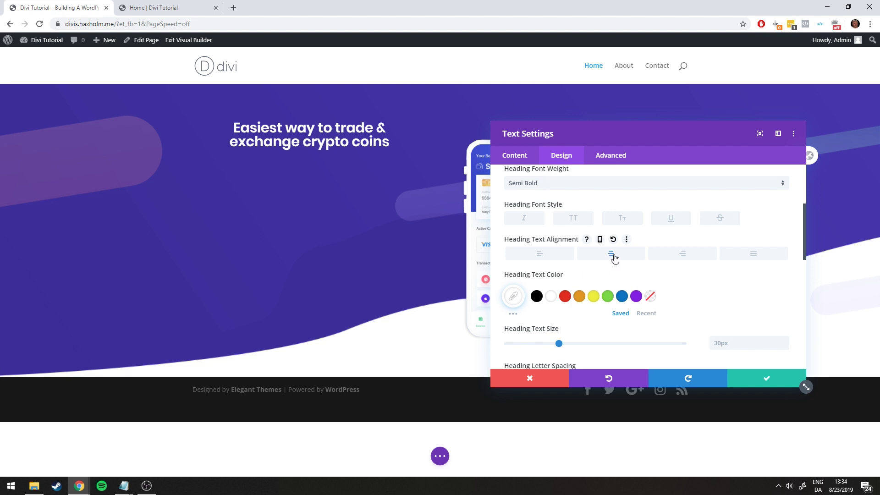
click(682, 255)
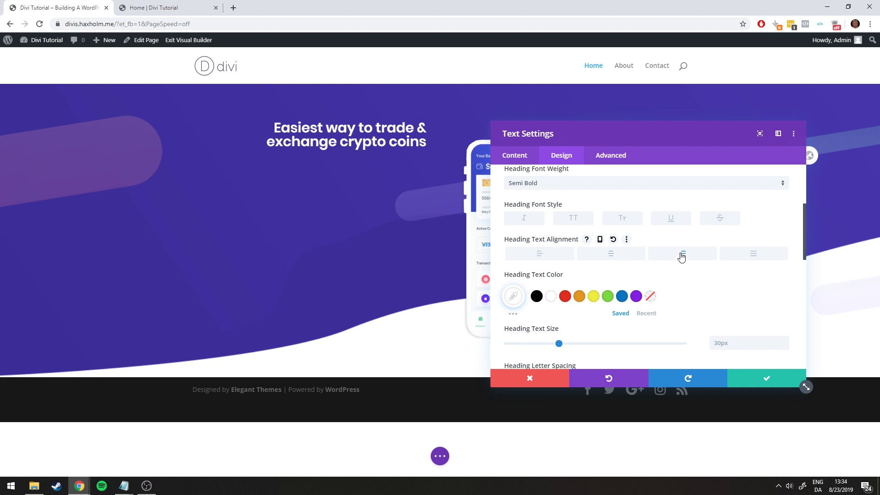
click(747, 256)
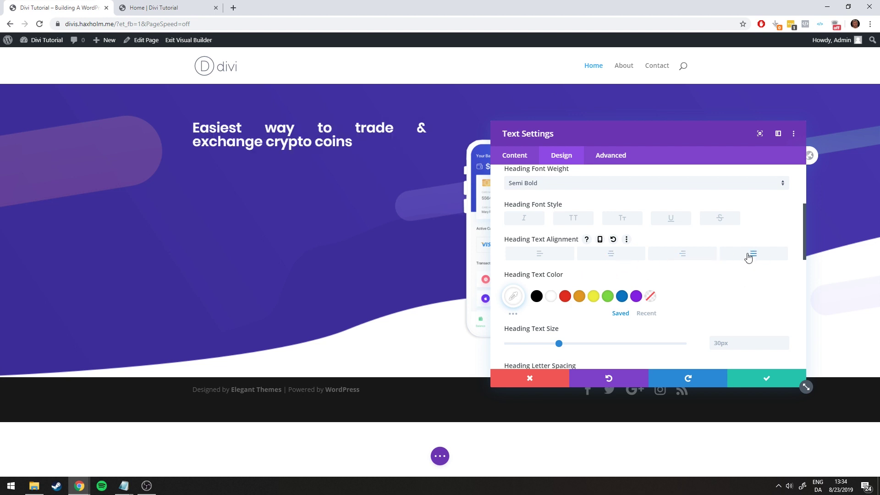
click(749, 257)
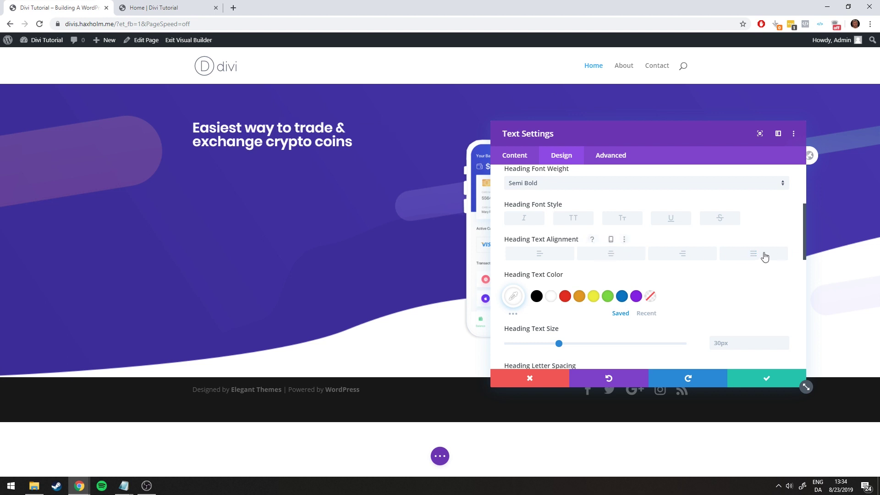
Leave the heading with no italic, all caps, small caps, underline or strikethrough
scroll(742, 227, up, 1)
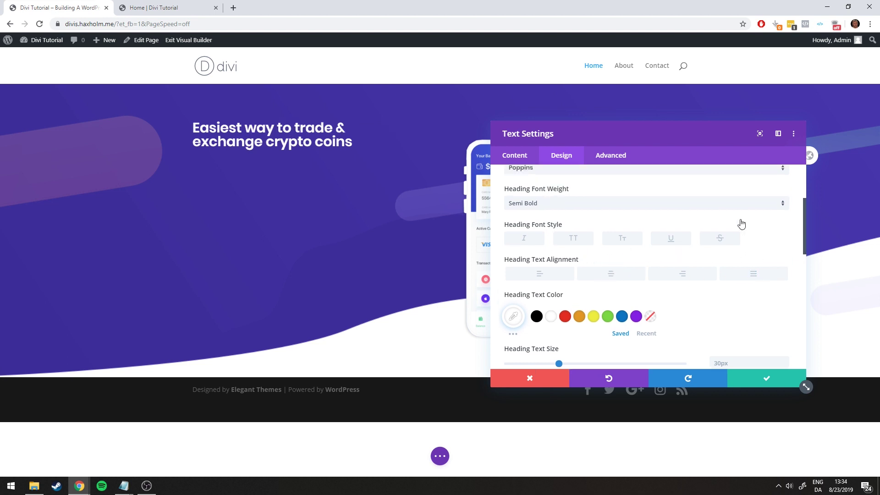
click(525, 265)
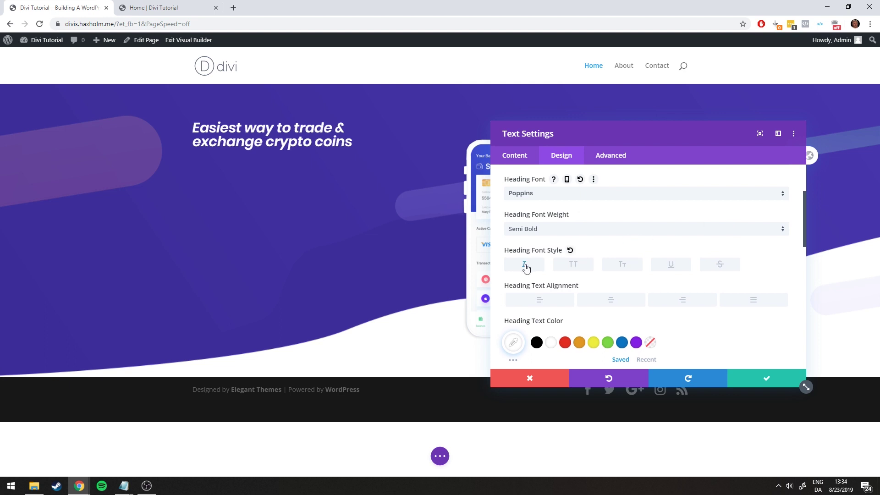
click(526, 266)
click(575, 266)
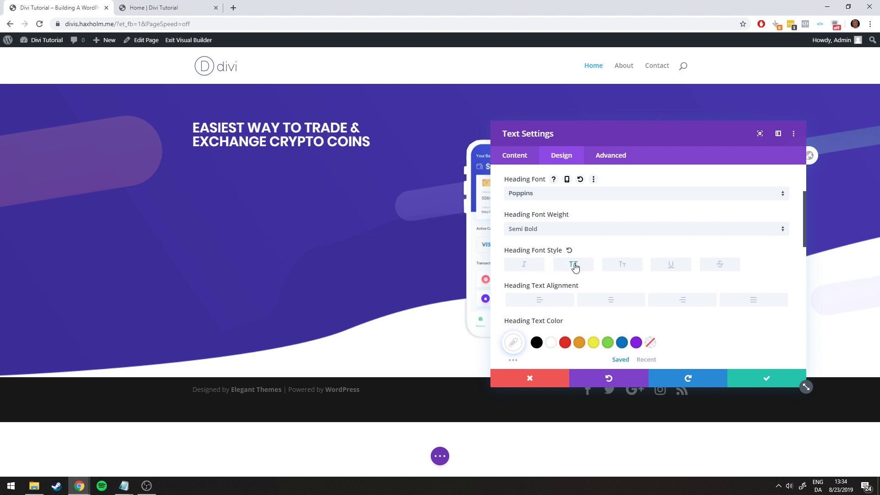
click(576, 267)
click(620, 267)
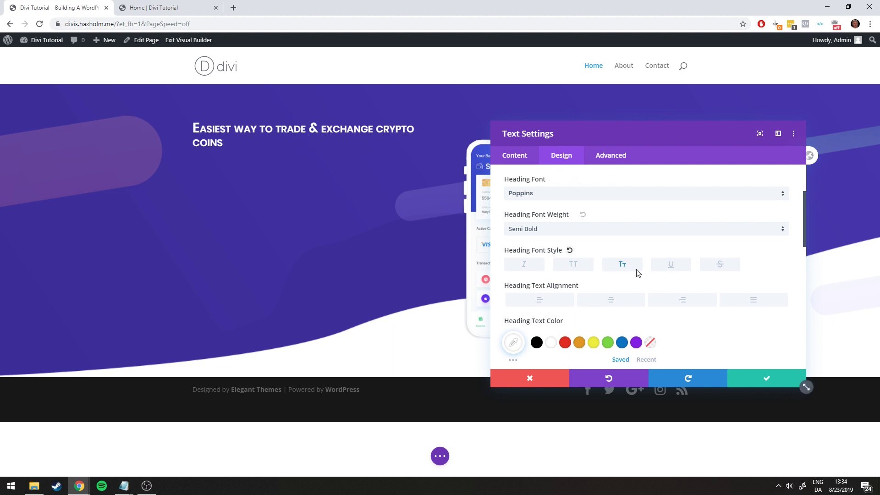
click(633, 267)
click(672, 266)
click(673, 266)
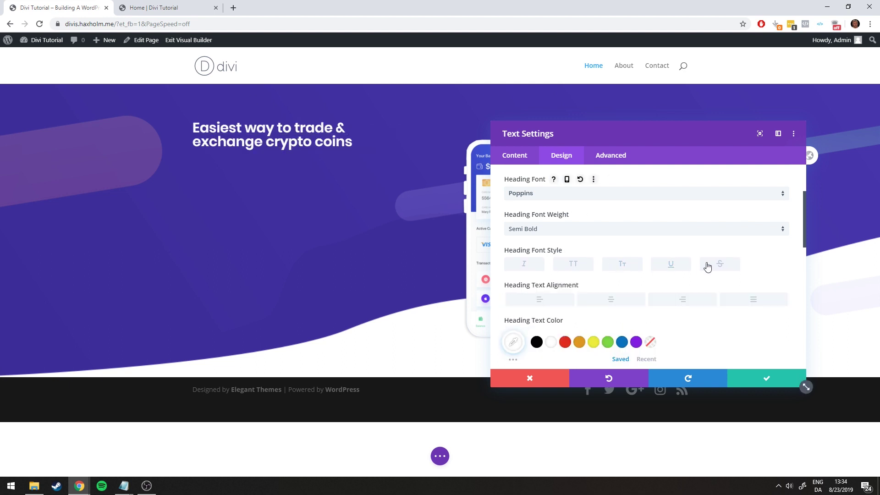
click(715, 266)
click(716, 266)
scroll(726, 257, down, 1)
scroll(726, 254, down, 2)
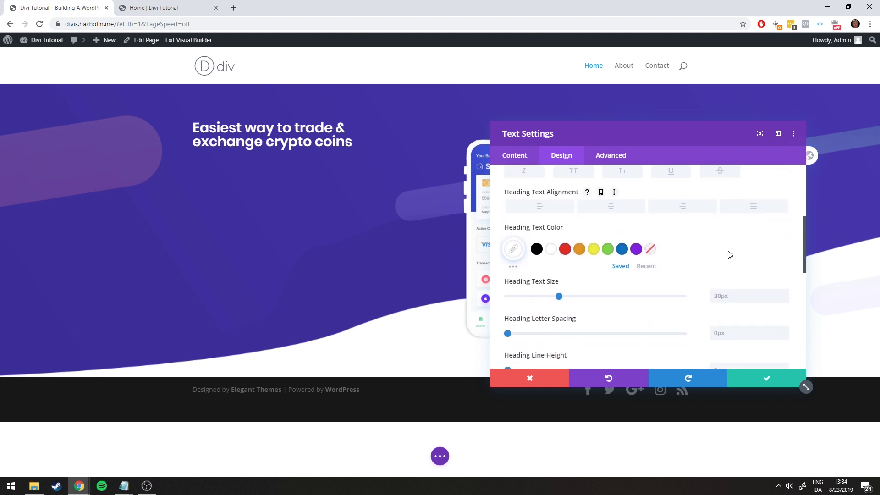
Set the heading text size to 38px
click(156, 6)
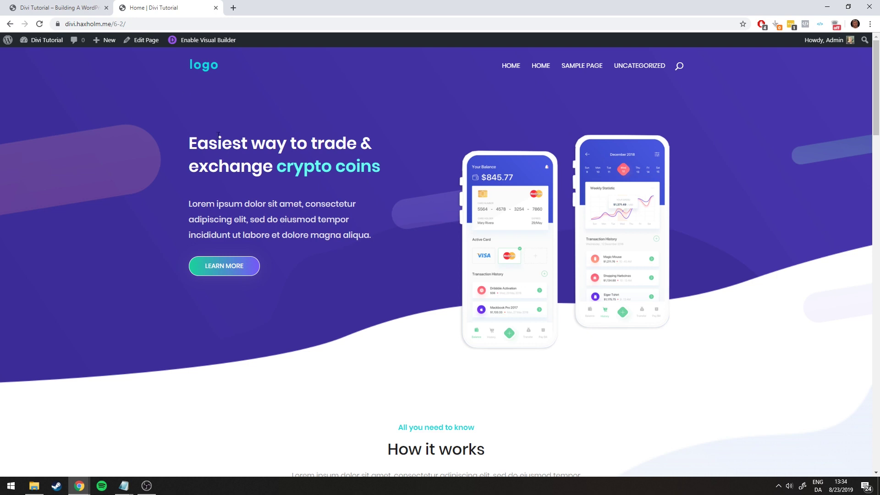
click(69, 7)
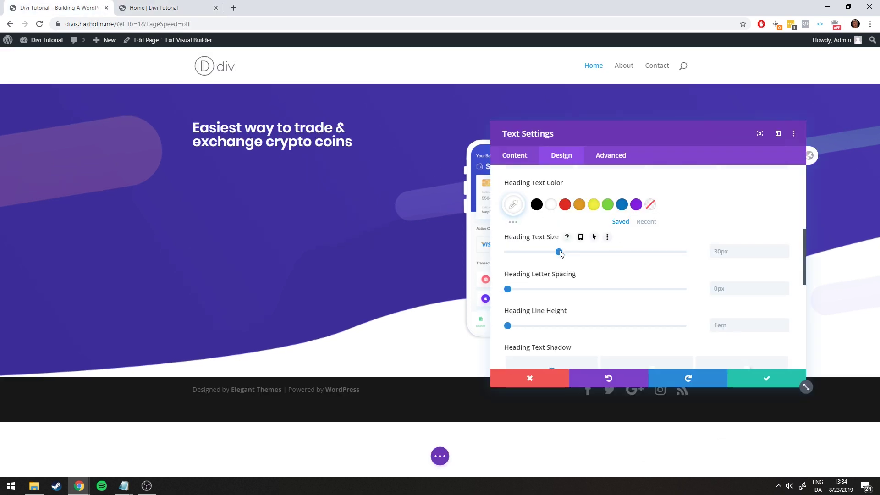
drag(560, 253, 575, 253)
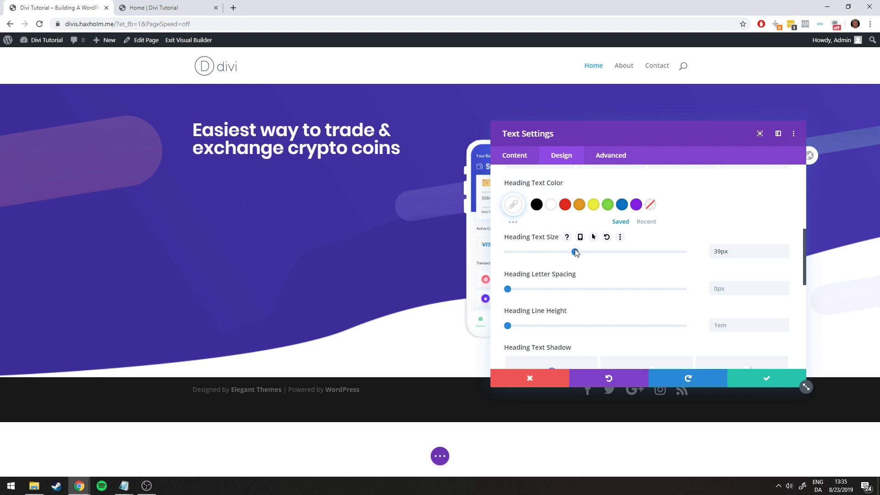
click(183, 7)
click(82, 8)
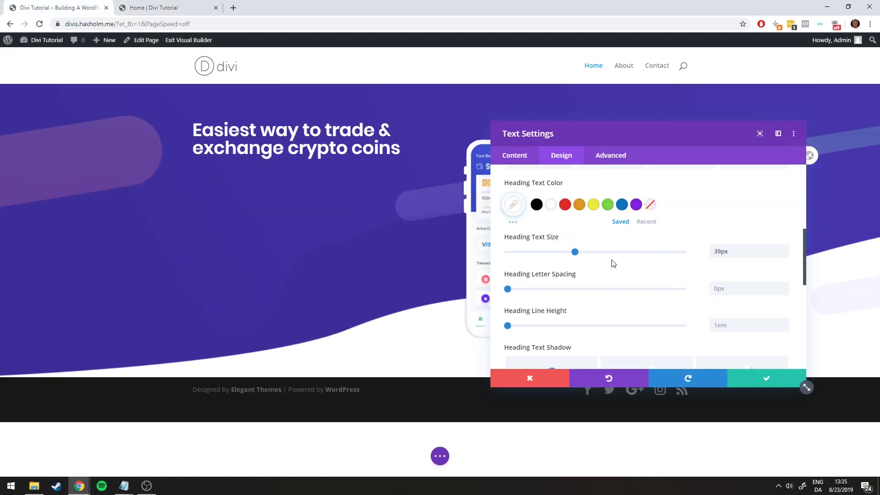
drag(575, 253, 574, 253)
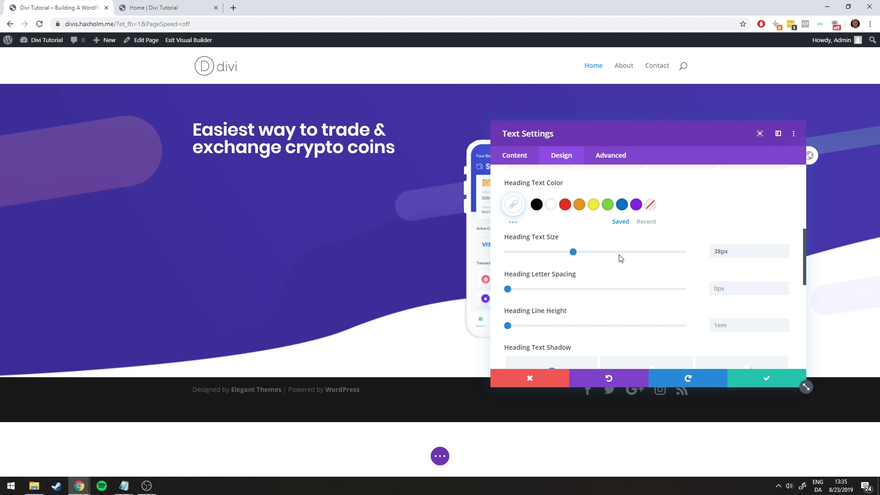
Raise the heading line height slightly after checking the reference heading
click(138, 6)
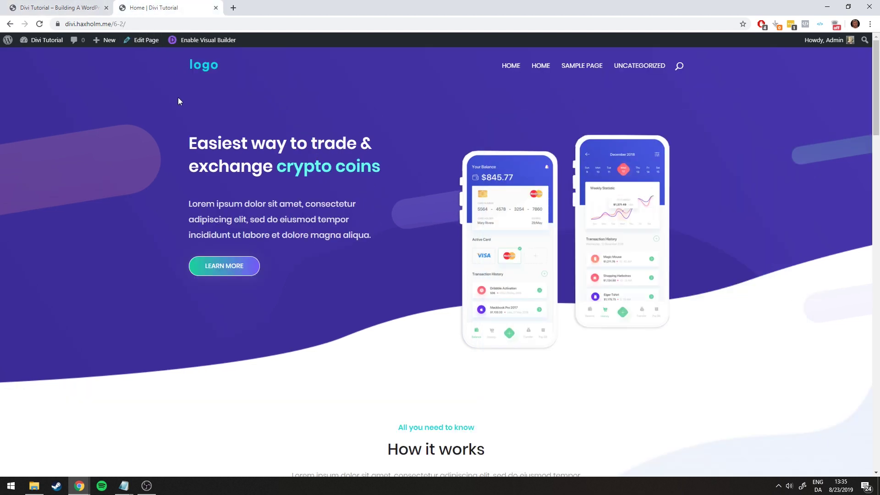
mouse_move(191, 143)
mouse_down()
mouse_move(197, 172)
mouse_move(203, 145)
mouse_up()
click(205, 174)
click(74, 3)
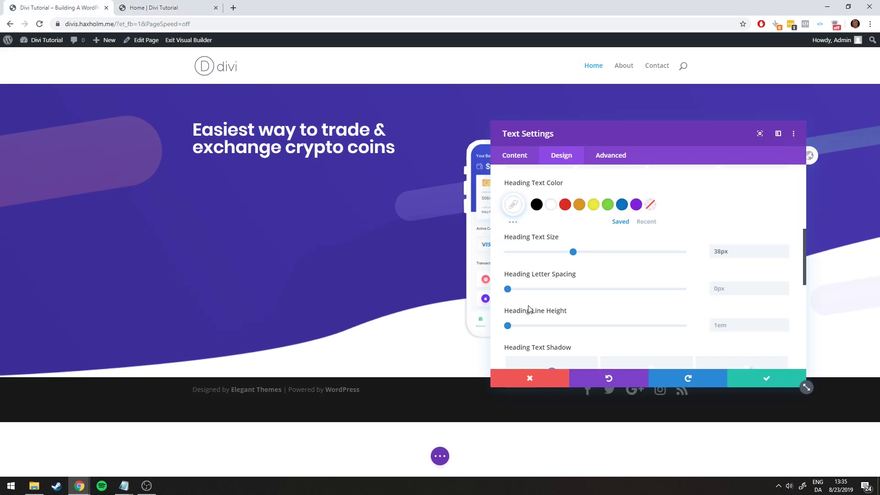
drag(507, 325, 535, 326)
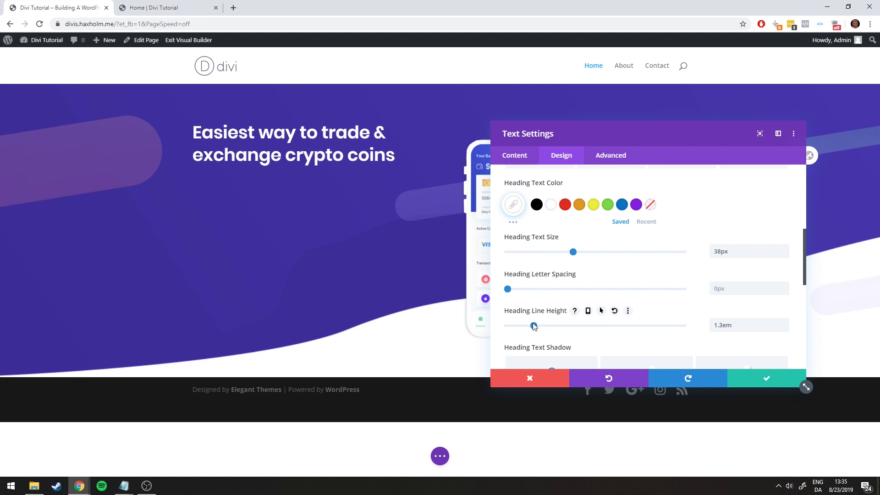
Test wider letter spacing on the heading, keeping the 1.3em line height
click(151, 8)
click(53, 5)
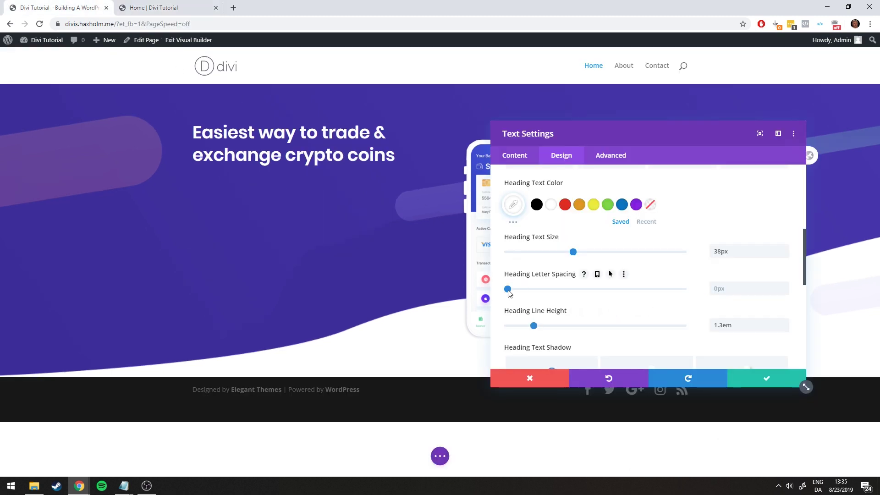
drag(509, 290, 490, 289)
scroll(612, 266, down, 4)
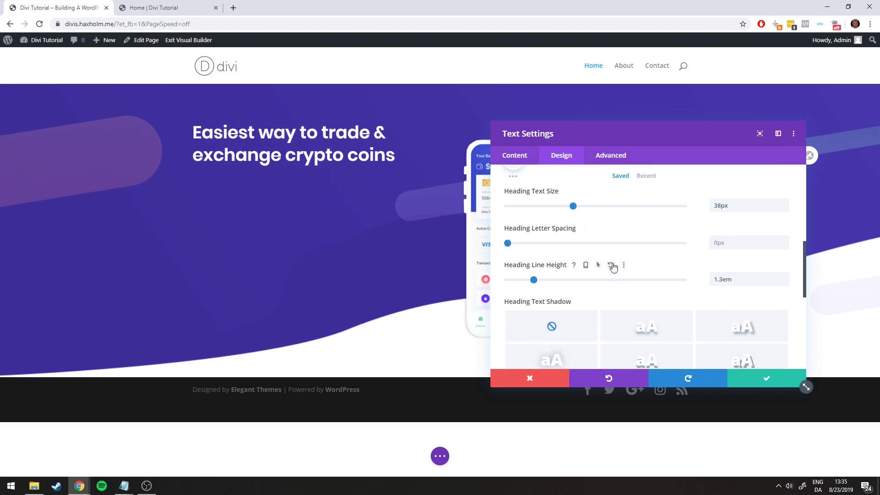
scroll(606, 263, up, 1)
Leave the heading with no text shadow and save the text settings
click(646, 270)
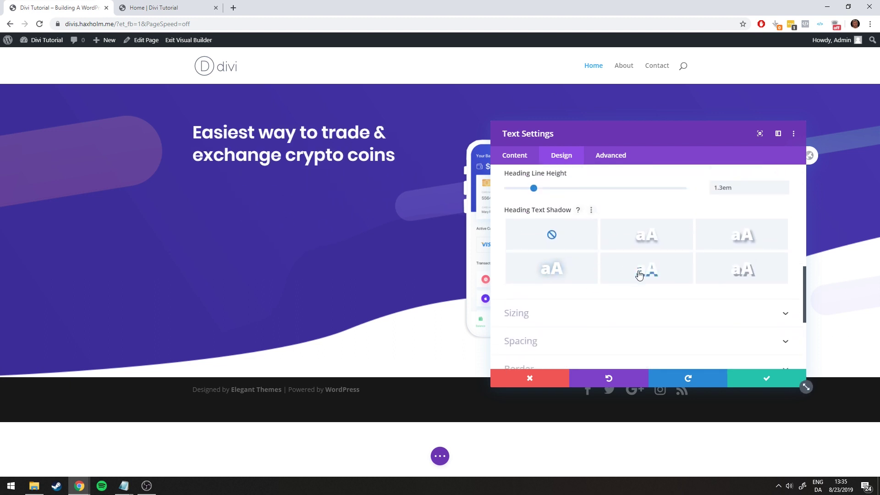
click(714, 260)
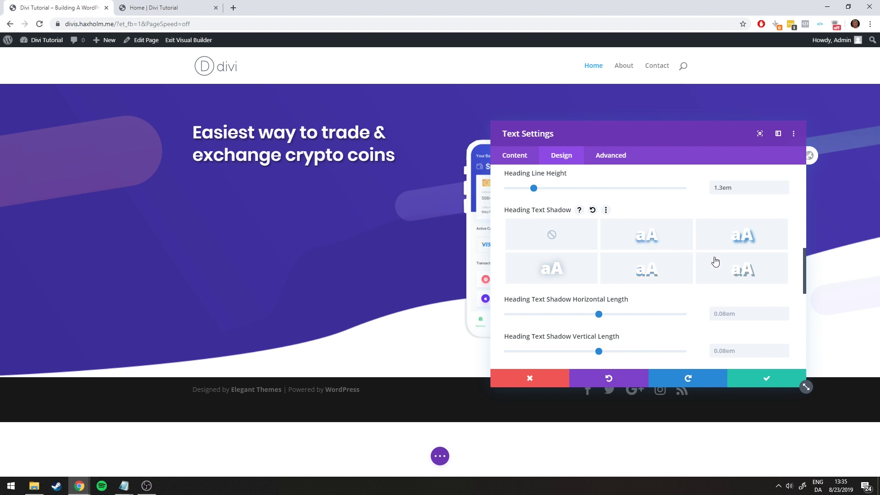
click(556, 232)
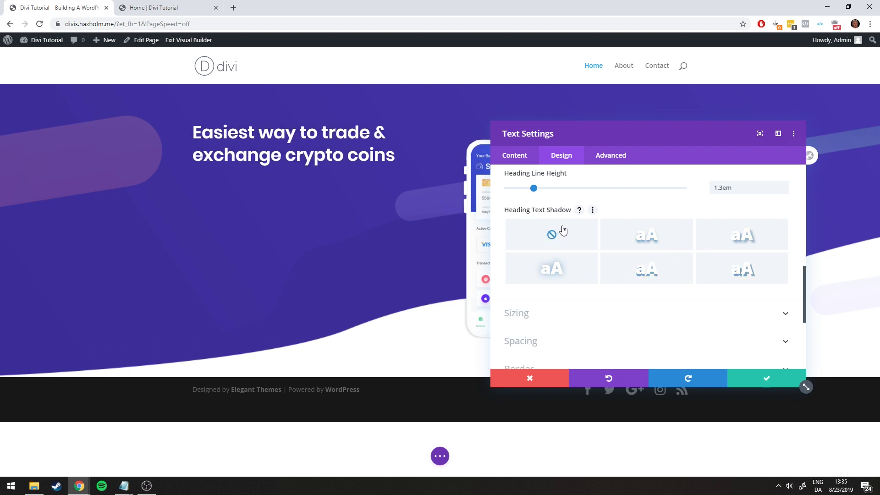
scroll(651, 221, up, 1)
scroll(651, 222, up, 1)
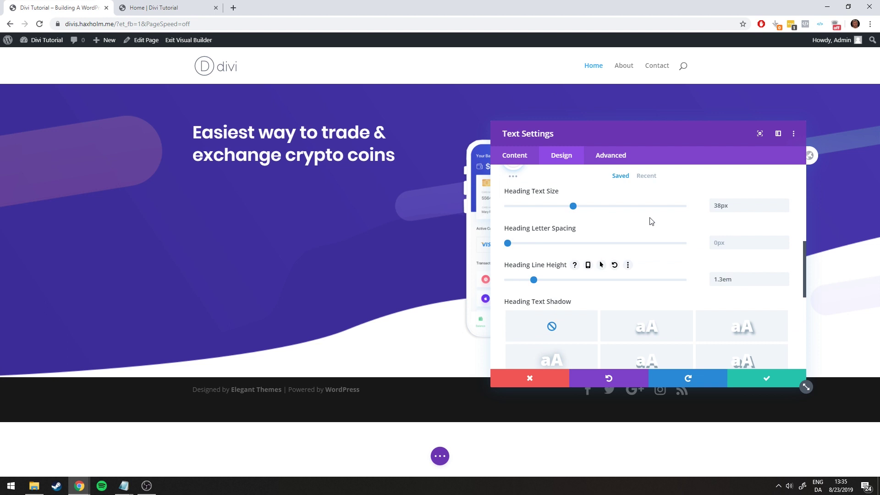
scroll(557, 314, up, 4)
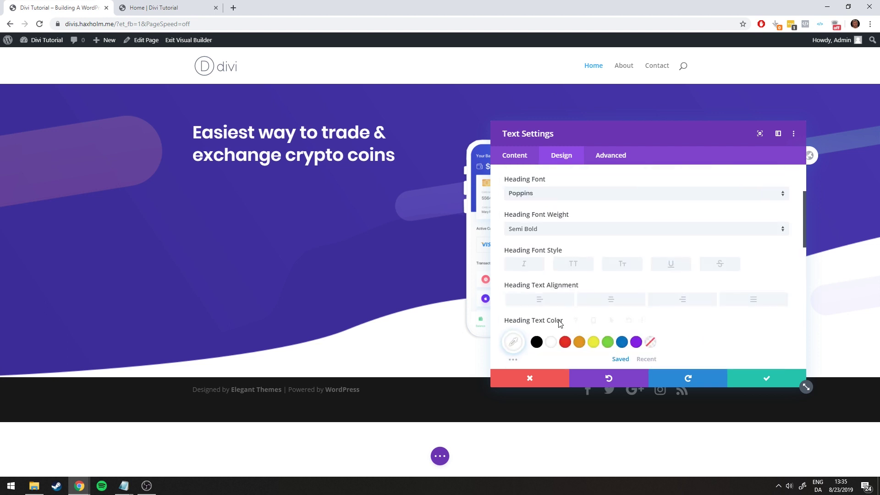
click(767, 380)
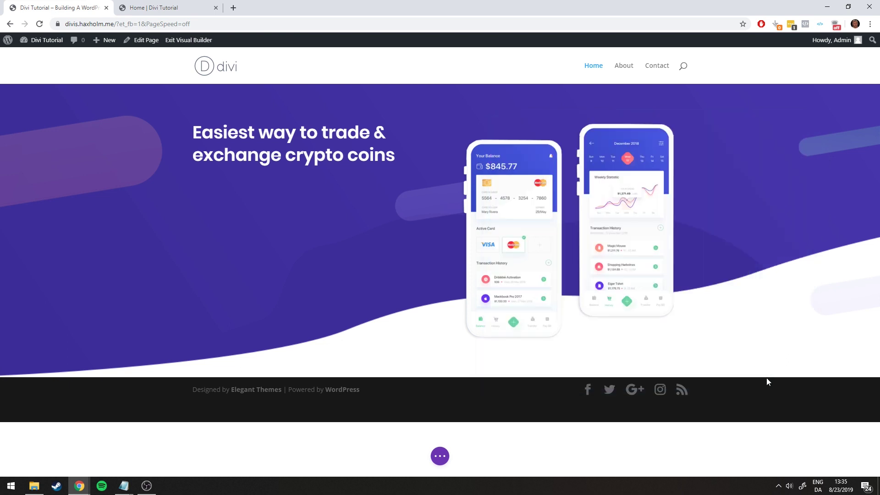
click(192, 6)
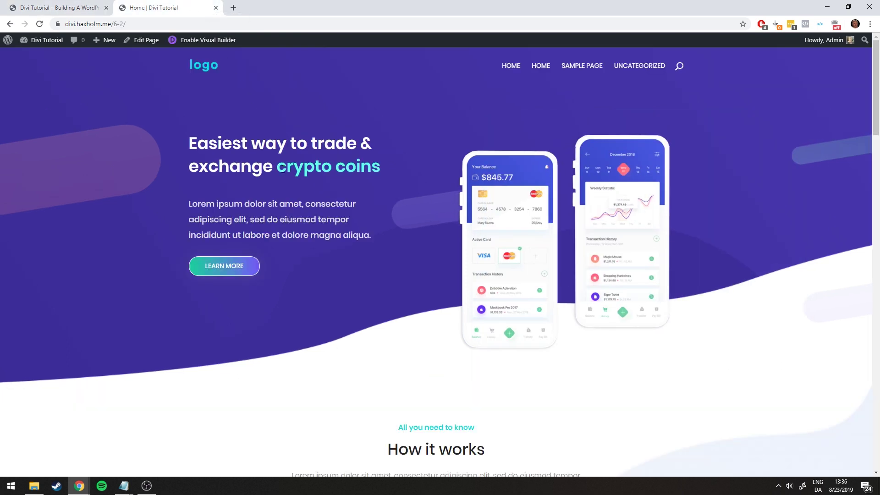
drag(281, 168, 389, 176)
click(375, 168)
click(73, 7)
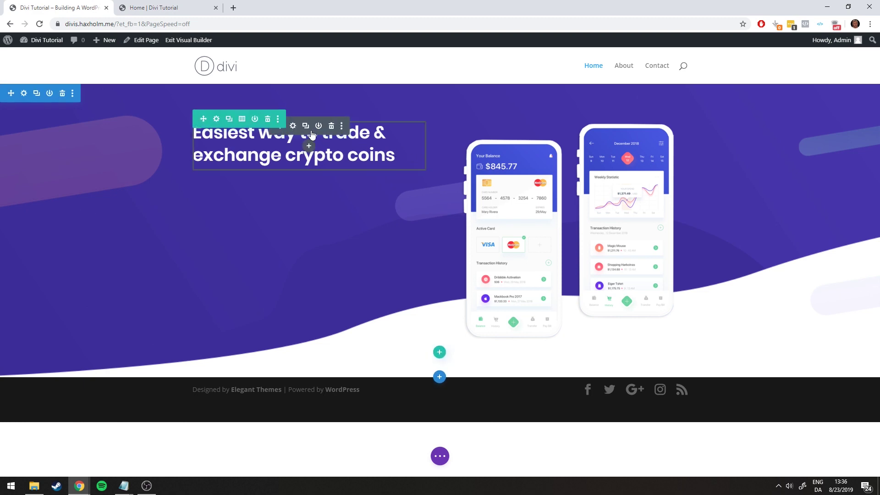
Select 'crypto coins' in the heading, trying and undoing italic and underline
click(293, 126)
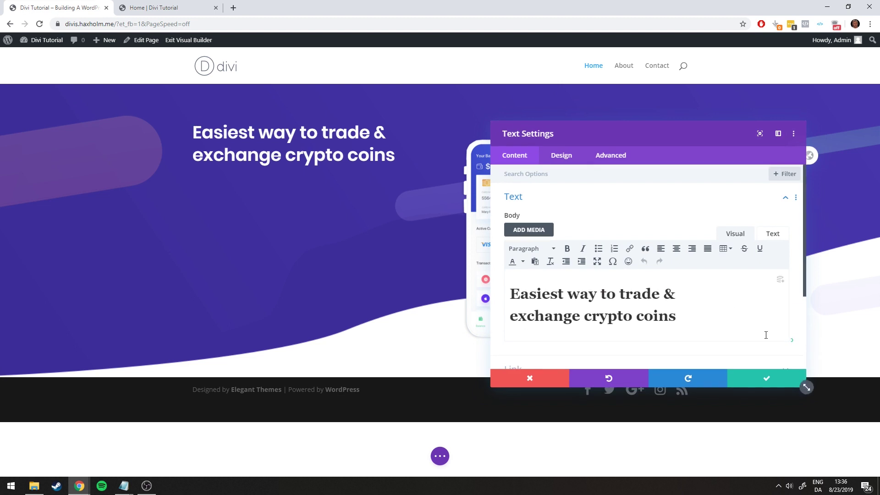
click(773, 381)
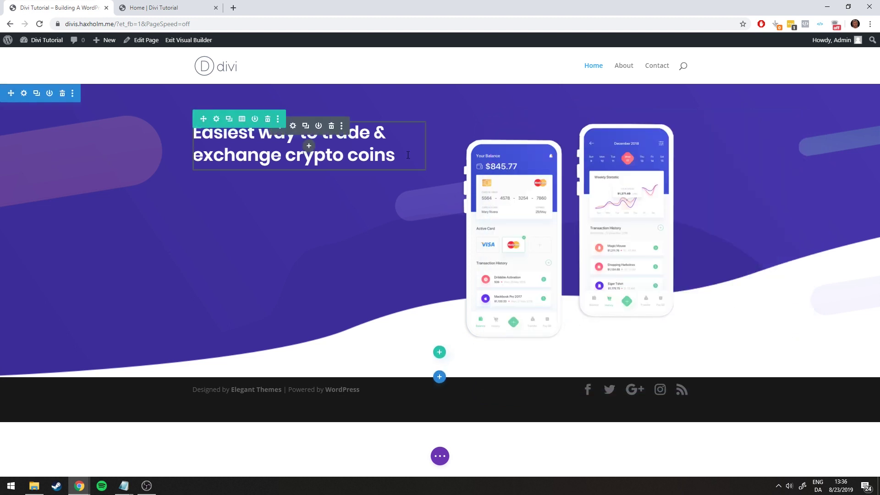
drag(407, 155, 286, 158)
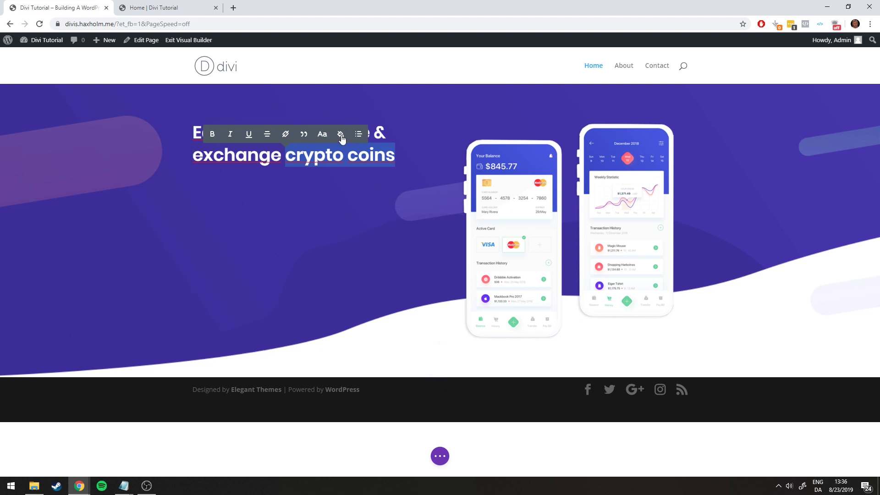
click(231, 134)
click(230, 134)
click(249, 134)
click(250, 134)
Open the text colour options and bring up the Notepad colour codes
click(340, 135)
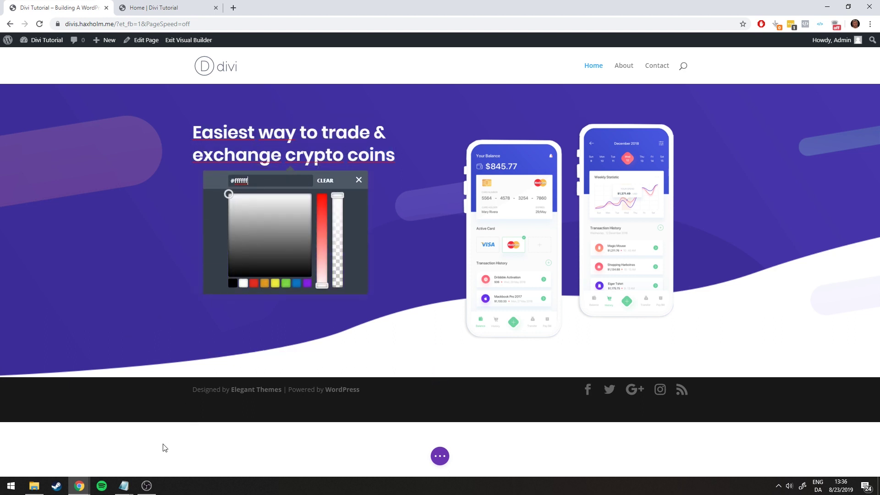
mouse_move(124, 486)
click(187, 447)
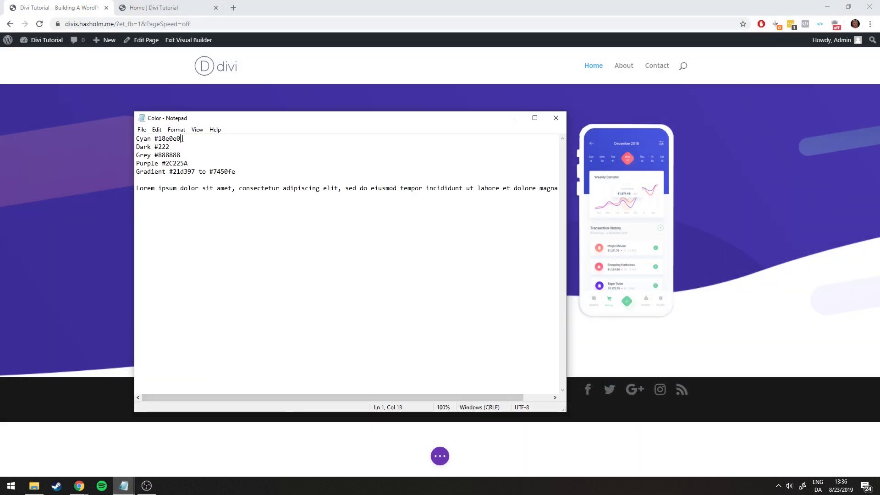
Copy the cyan hex code 18e0e0 from Notepad and minimize it
drag(182, 139, 161, 139)
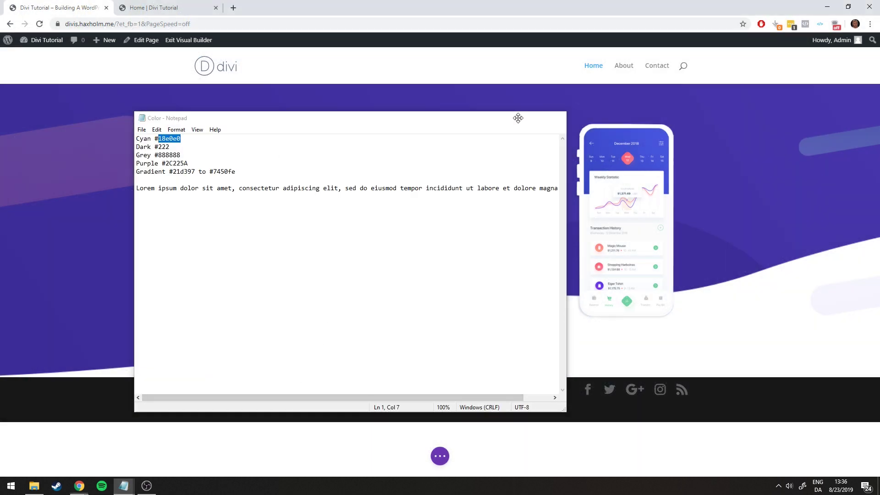
click(513, 118)
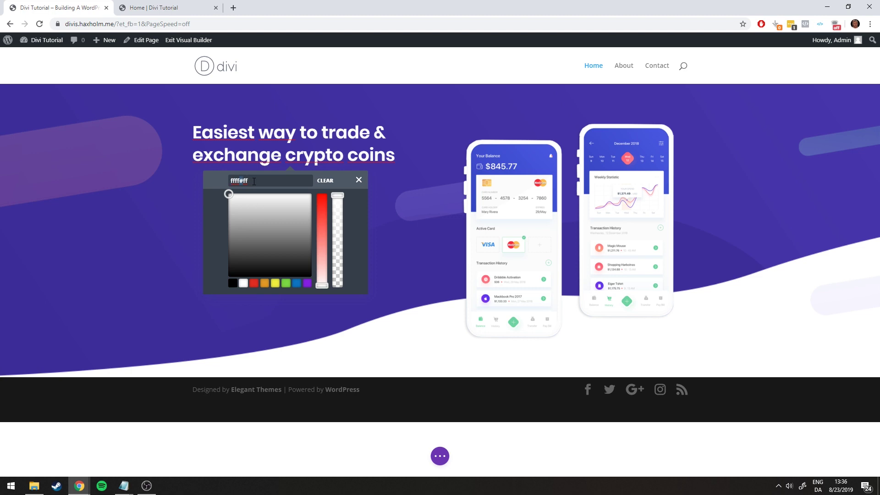
Paste #18e0e0 into the inline colour picker to turn 'crypto coins' cyan, then exit editing
drag(254, 181, 212, 182)
key(BackSpace)
key(BackSpace)
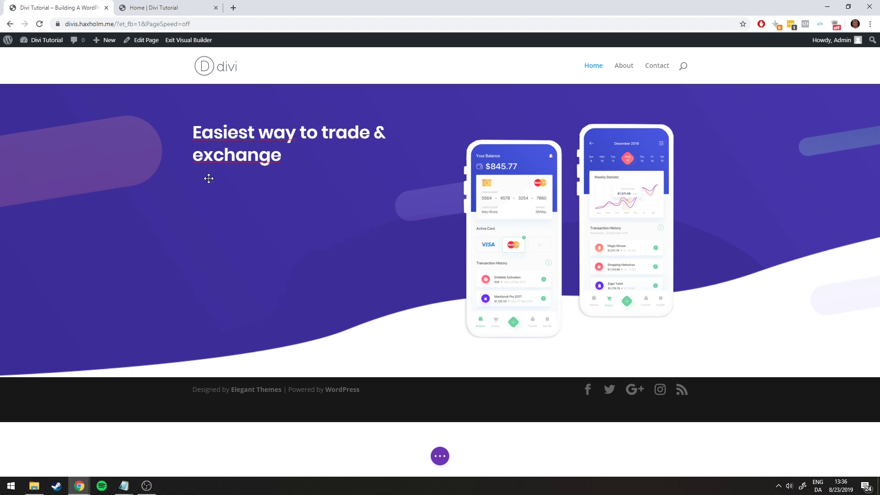
double_click(321, 153)
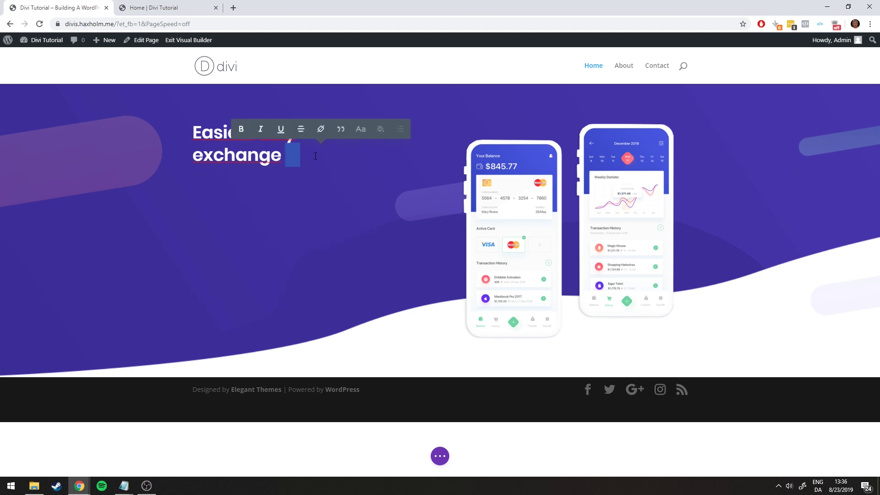
click(358, 128)
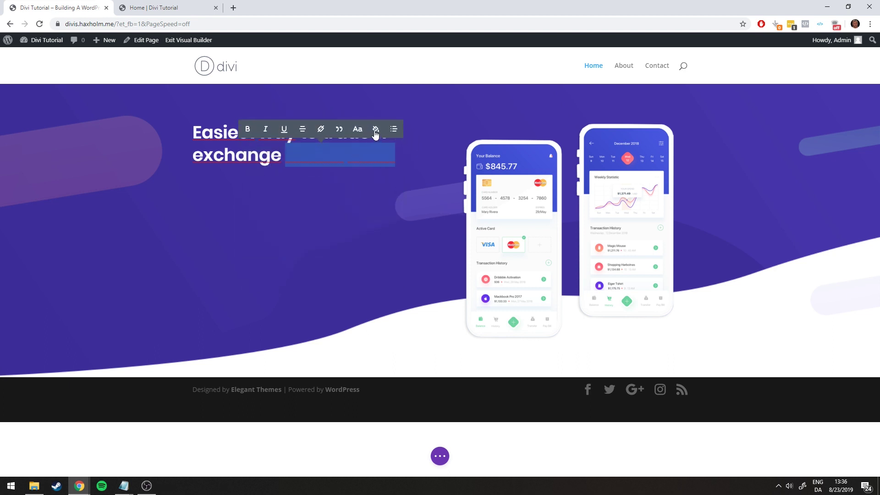
click(376, 134)
click(266, 175)
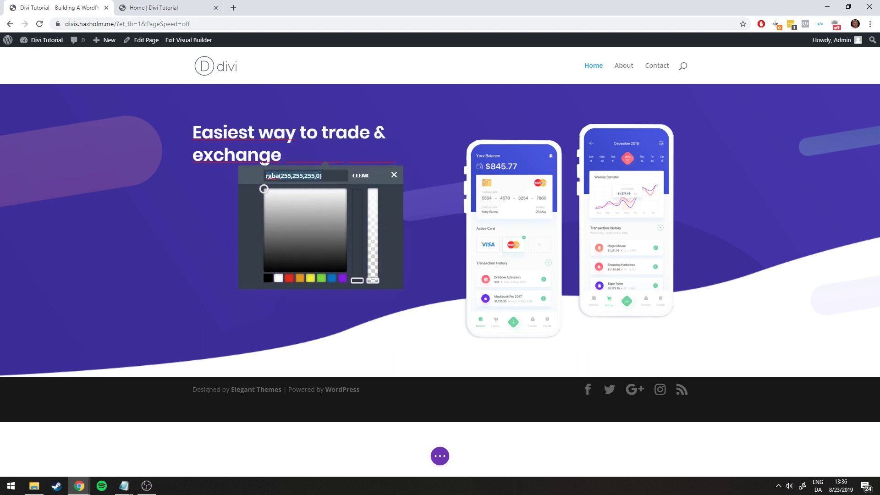
text(#18e0e0)
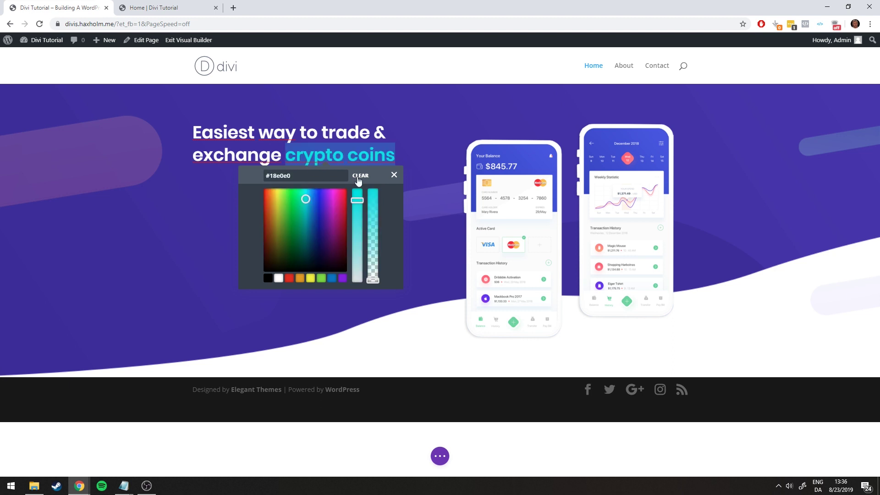
click(393, 174)
click(405, 266)
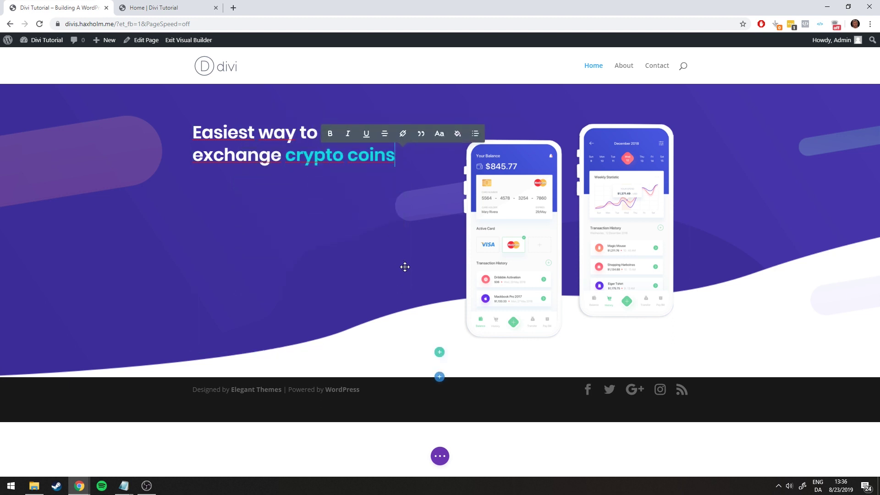
click(184, 238)
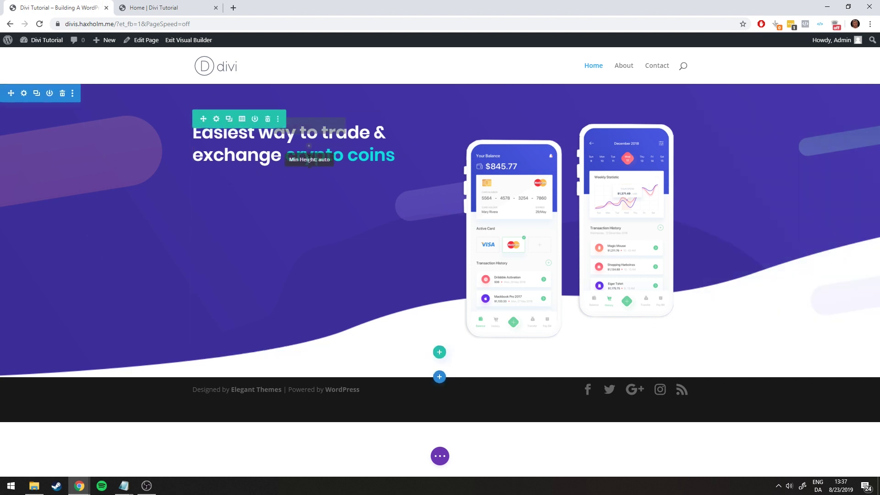
Review the hero paragraph on the reference page
click(188, 8)
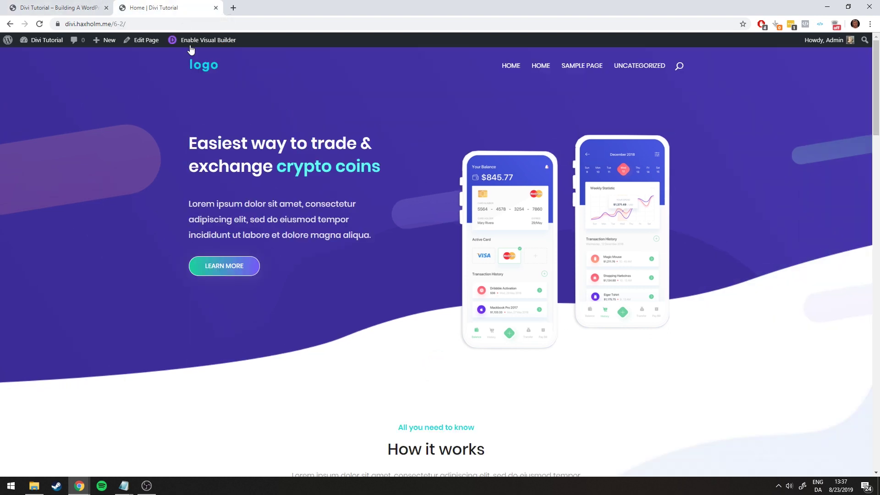
drag(187, 200, 383, 240)
click(383, 237)
drag(189, 201, 383, 235)
click(384, 235)
click(88, 5)
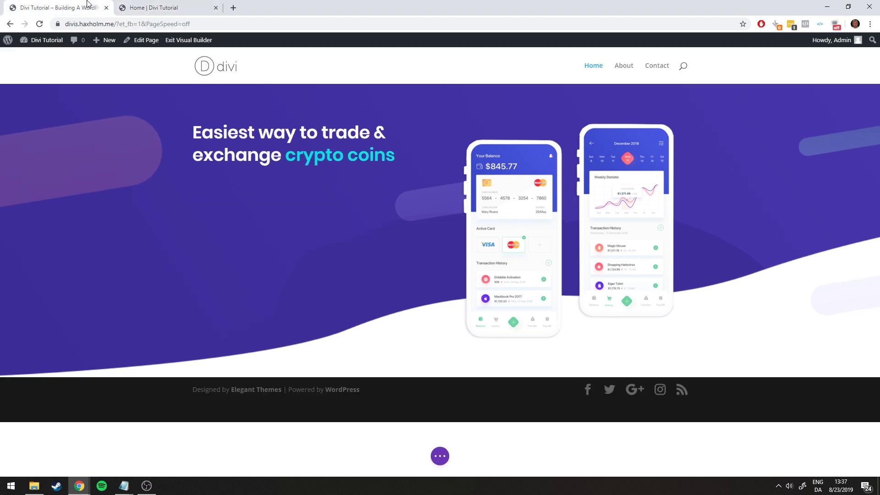
Insert a Text module below the heading and save it with the green check
click(309, 146)
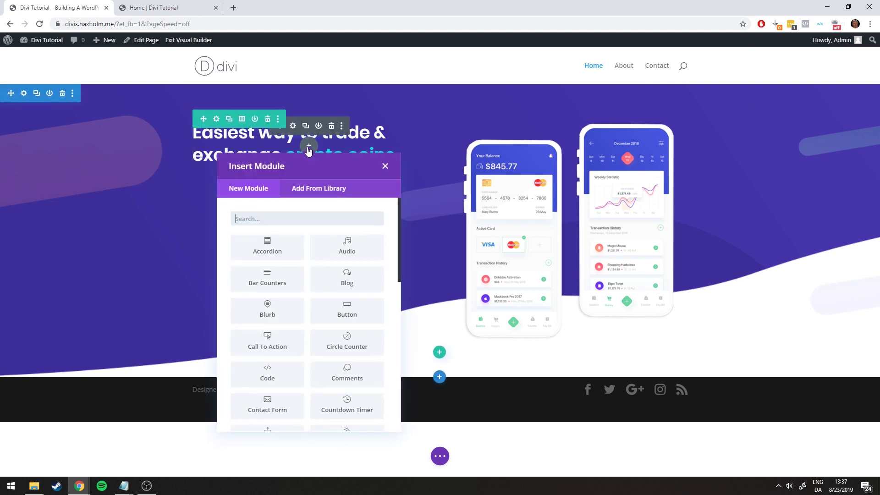
scroll(324, 262, down, 10)
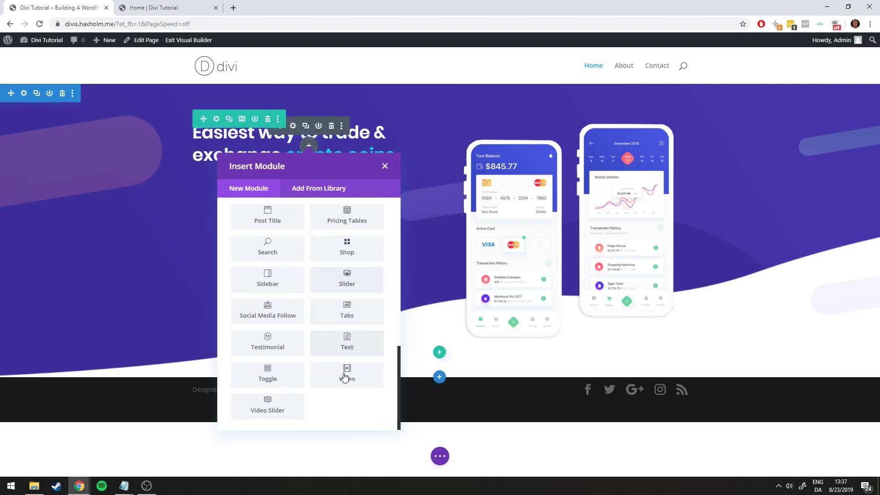
click(347, 343)
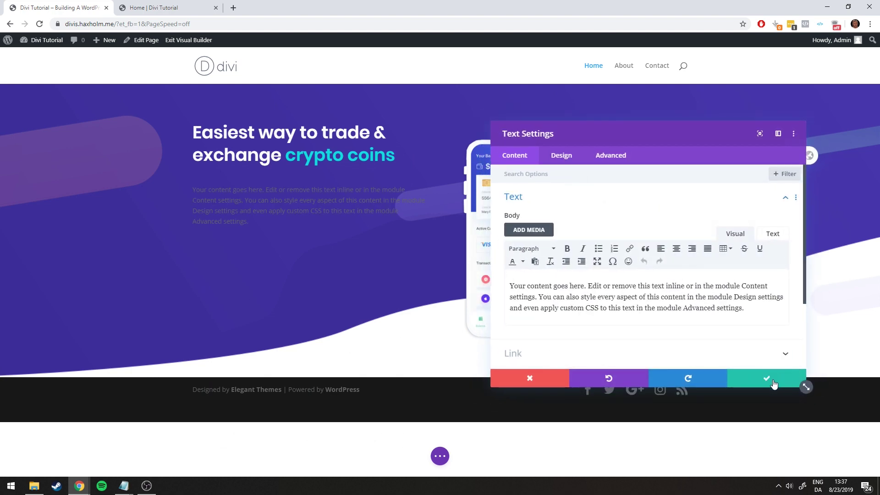
click(773, 384)
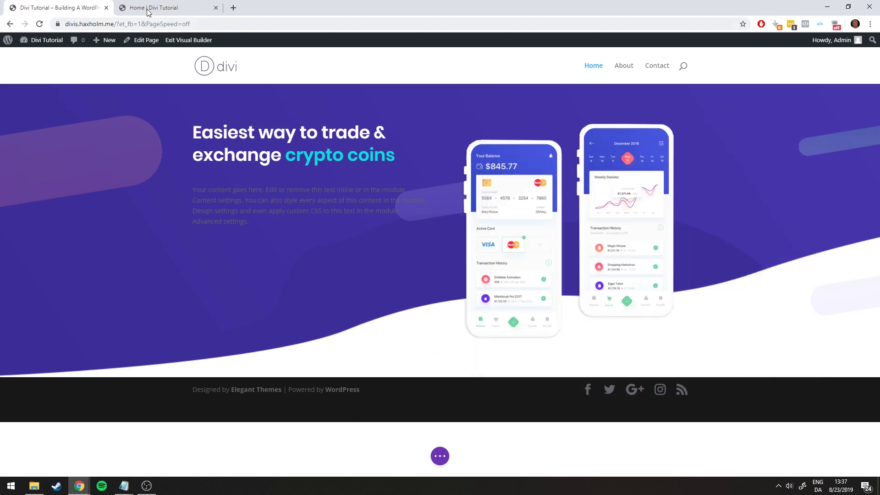
Open the new text module's content settings after viewing the reference paragraph
click(184, 8)
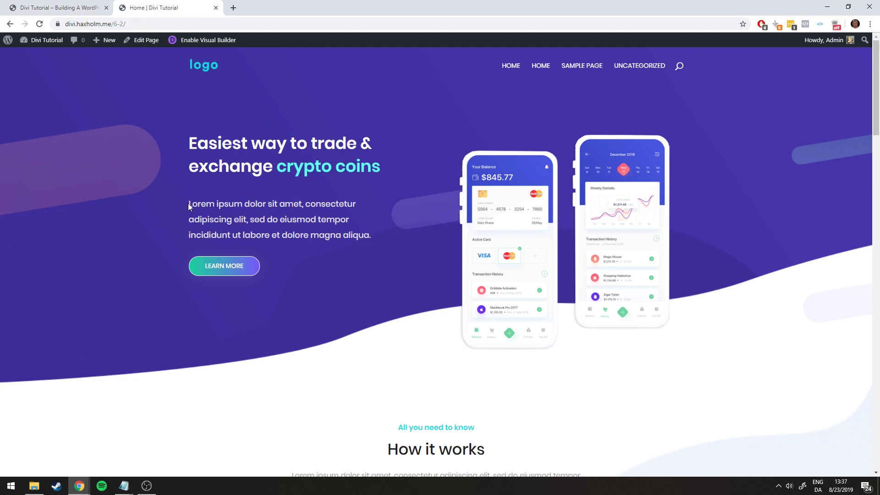
drag(188, 203, 372, 234)
click(373, 234)
click(87, 7)
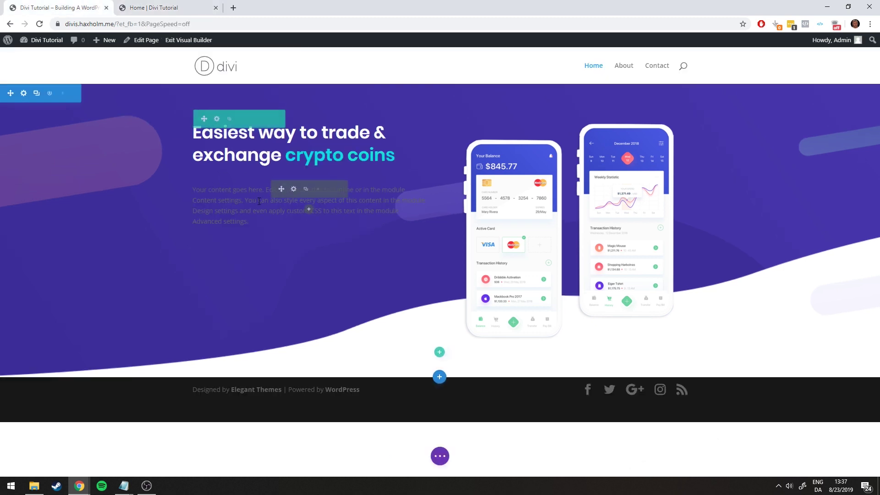
click(293, 190)
click(563, 155)
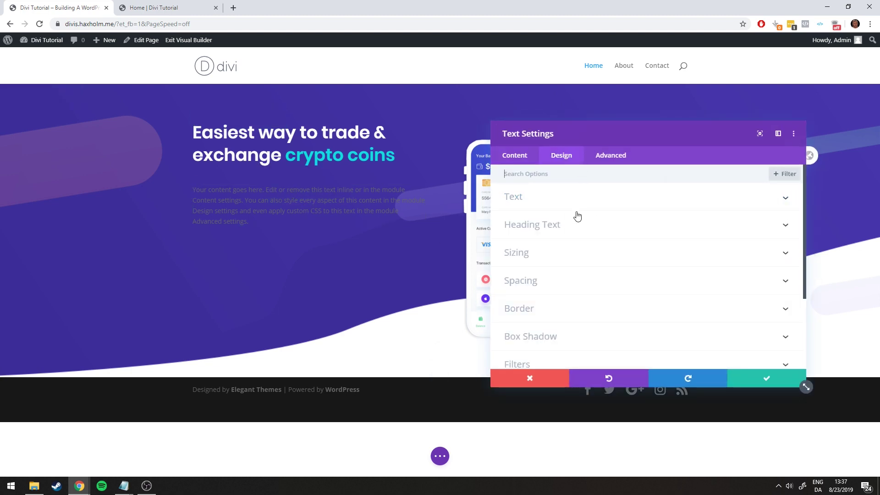
click(512, 155)
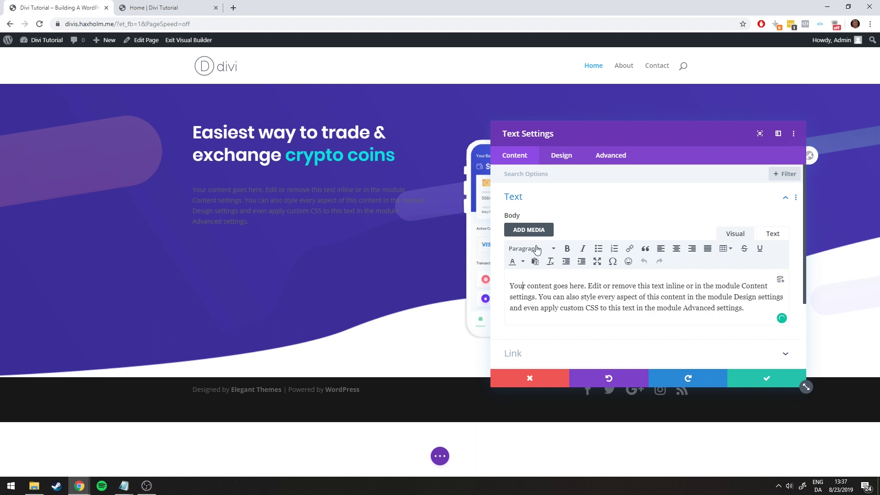
Paste the reference 'Lorem ipsum dolor sit amet…' paragraph over the placeholder body text
click(157, 8)
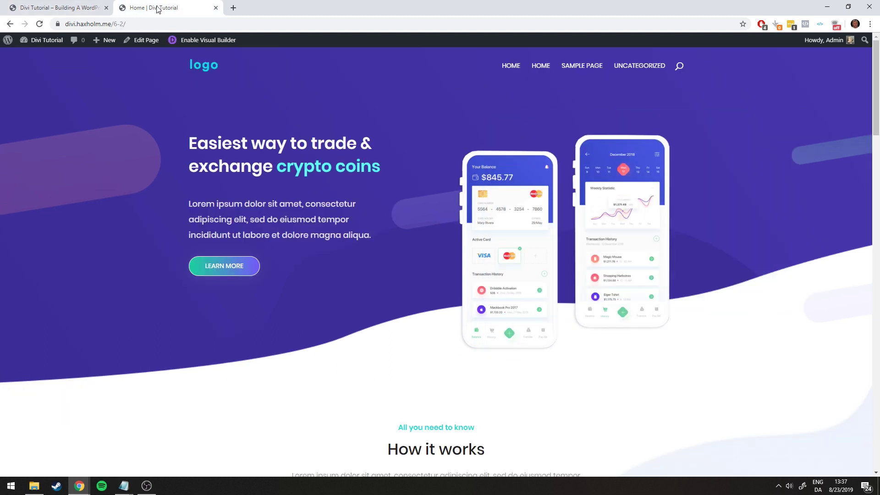
drag(190, 201, 379, 235)
key(ctrl+c)
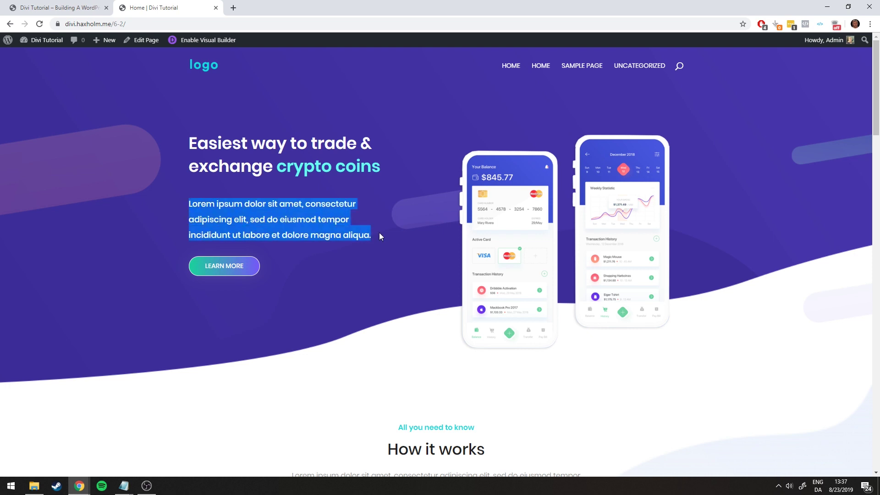
click(55, 7)
triple_click(578, 300)
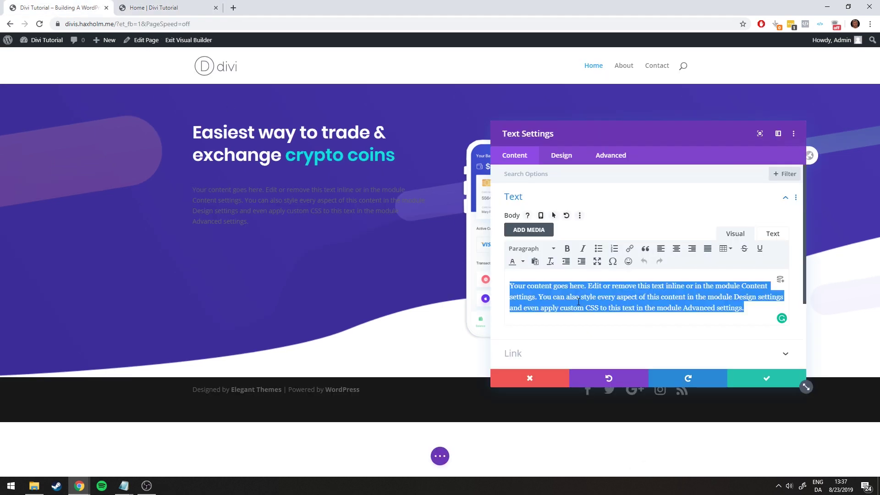
key(ctrl+v)
click(639, 202)
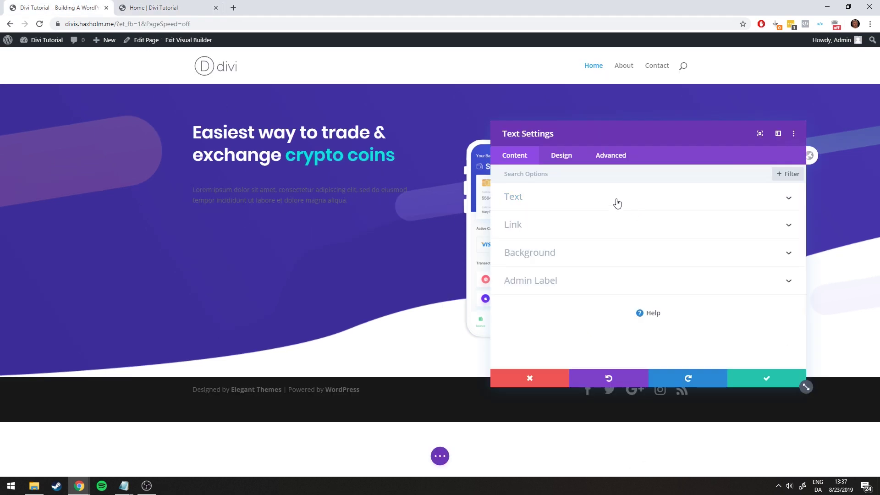
Set the paragraph's Text Font to Poppins and its text colour to white
click(574, 196)
click(561, 155)
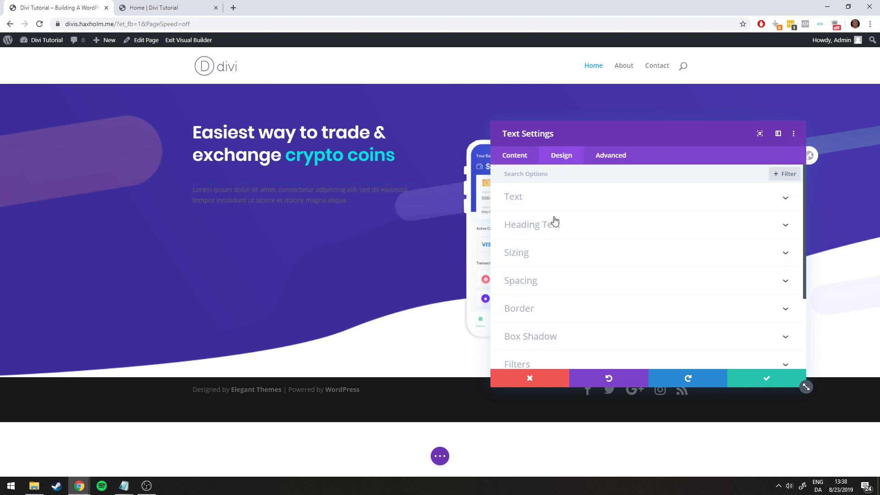
click(521, 203)
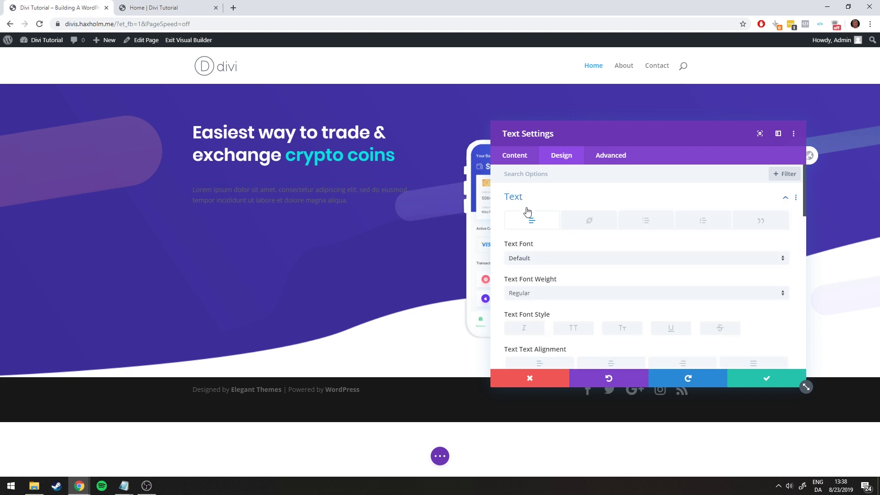
click(540, 259)
click(540, 124)
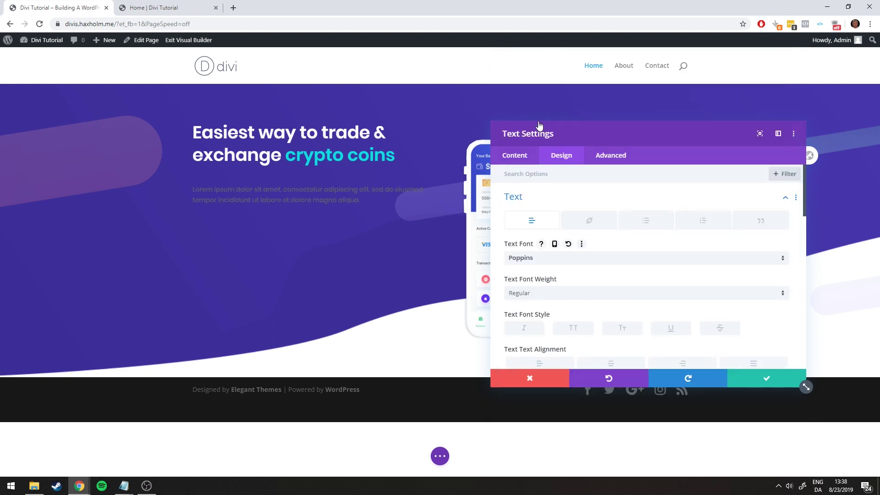
scroll(565, 282, down, 1)
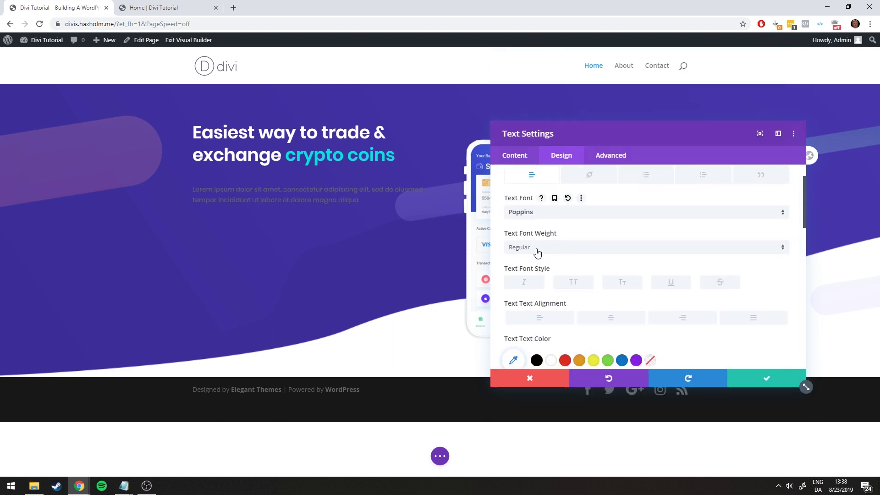
scroll(537, 252, down, 3)
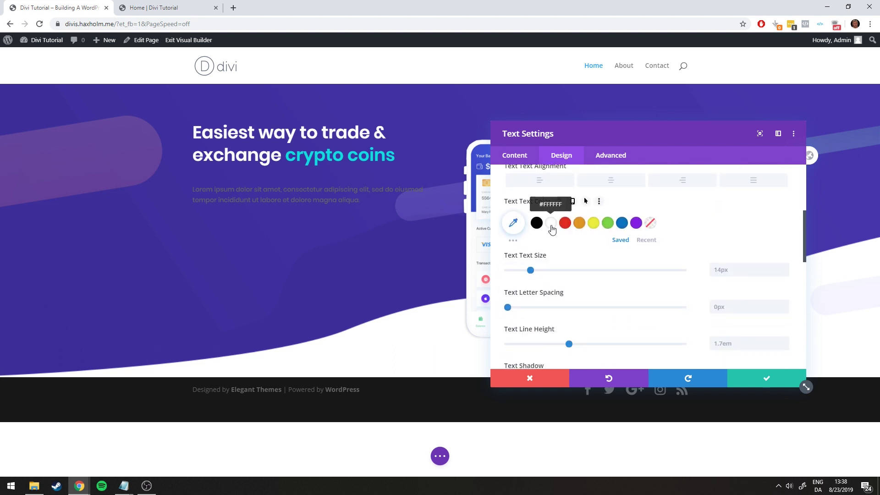
click(551, 226)
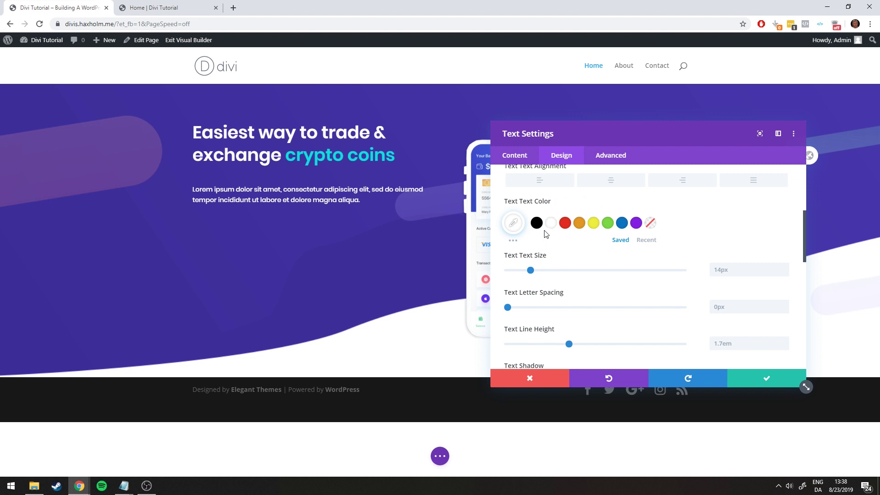
click(146, 7)
Inspect the paragraph text on the reference page, then go back to the page being built
click(327, 240)
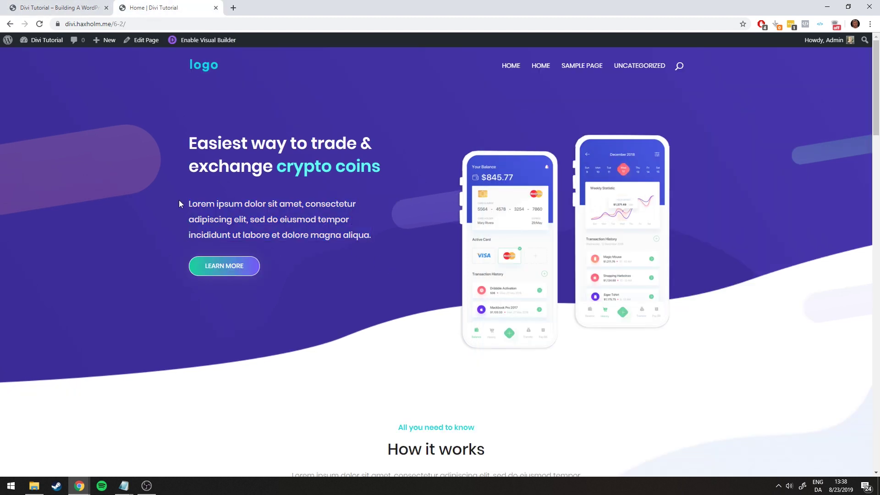
drag(179, 201, 369, 241)
click(380, 242)
click(72, 7)
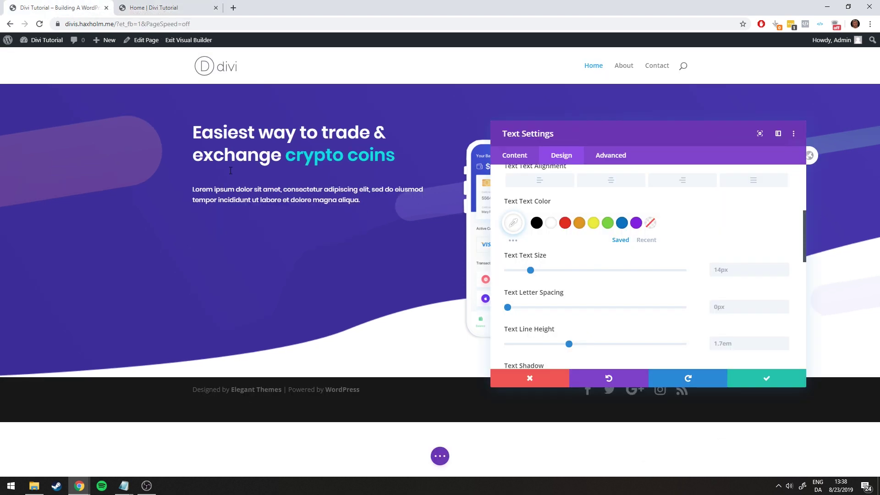
Experiment with different paragraph text hues and opacity levels in the colour picker
click(514, 224)
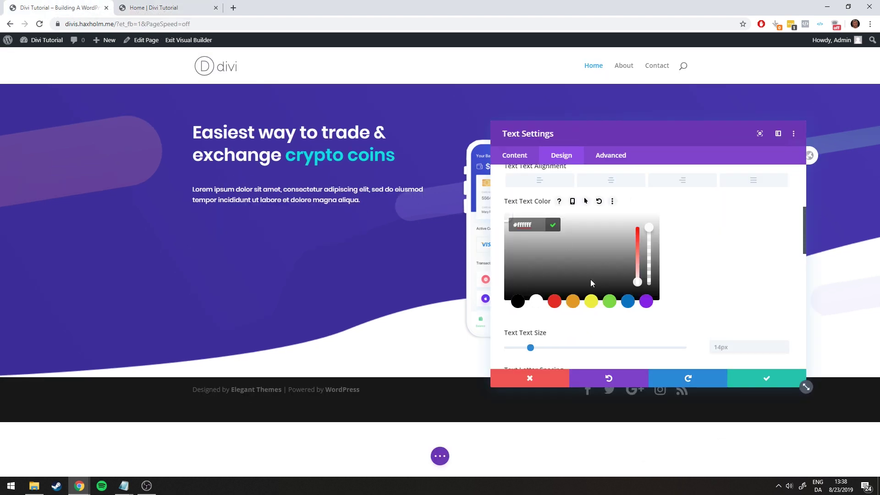
click(555, 242)
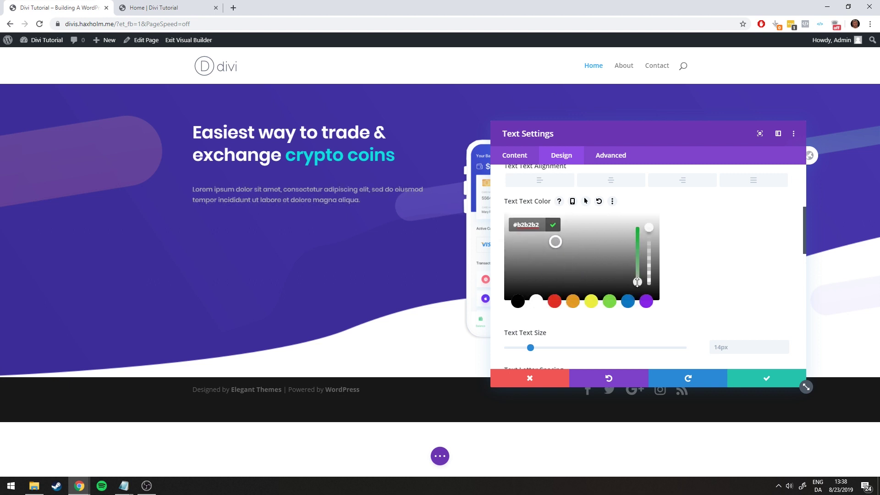
mouse_move(637, 281)
mouse_down()
mouse_move(637, 227)
mouse_move(637, 282)
mouse_up()
click(636, 322)
click(512, 277)
drag(637, 282, 640, 221)
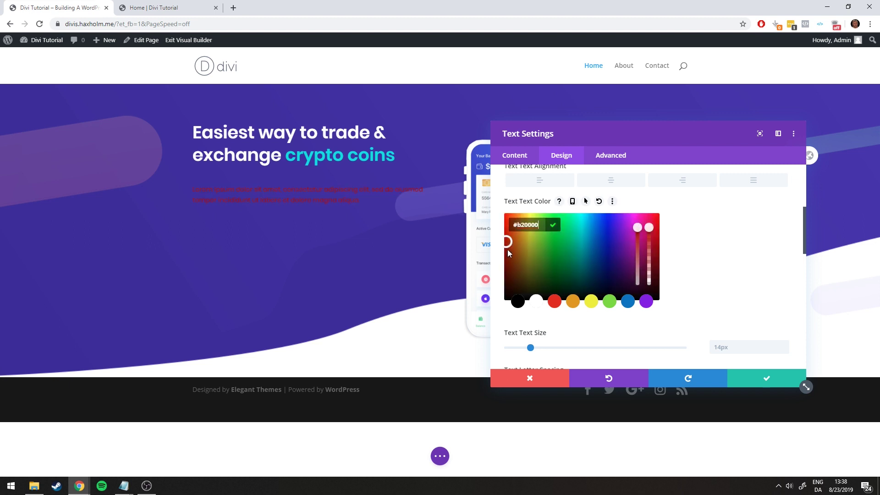
mouse_move(508, 249)
mouse_down()
mouse_move(510, 242)
mouse_move(575, 244)
mouse_move(555, 229)
mouse_move(603, 226)
mouse_move(557, 242)
mouse_up()
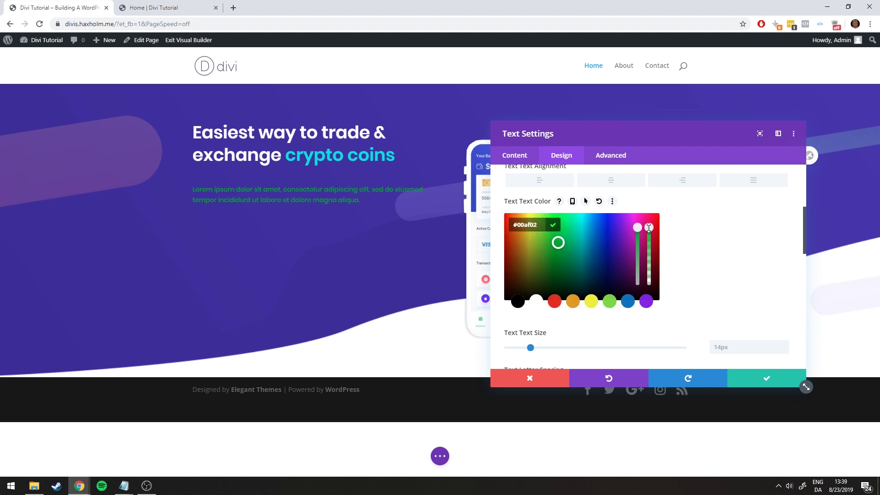
mouse_move(648, 228)
mouse_down()
mouse_move(650, 297)
mouse_move(652, 222)
mouse_up()
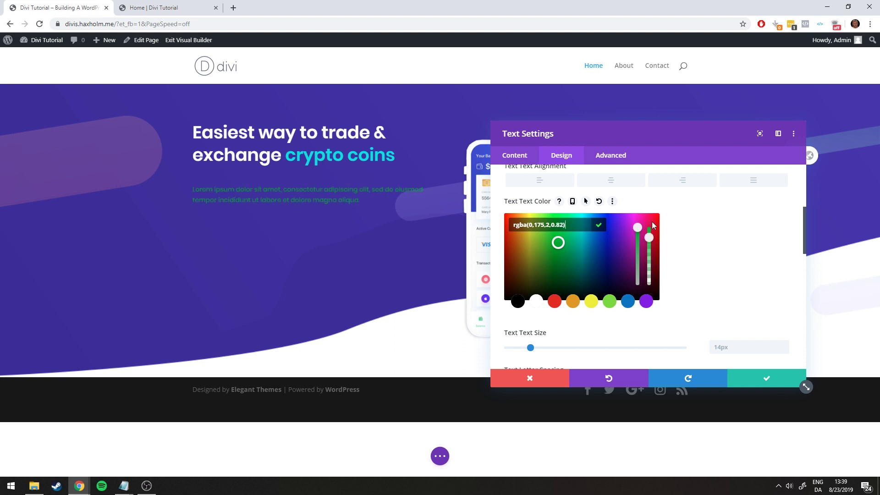
click(652, 202)
click(513, 222)
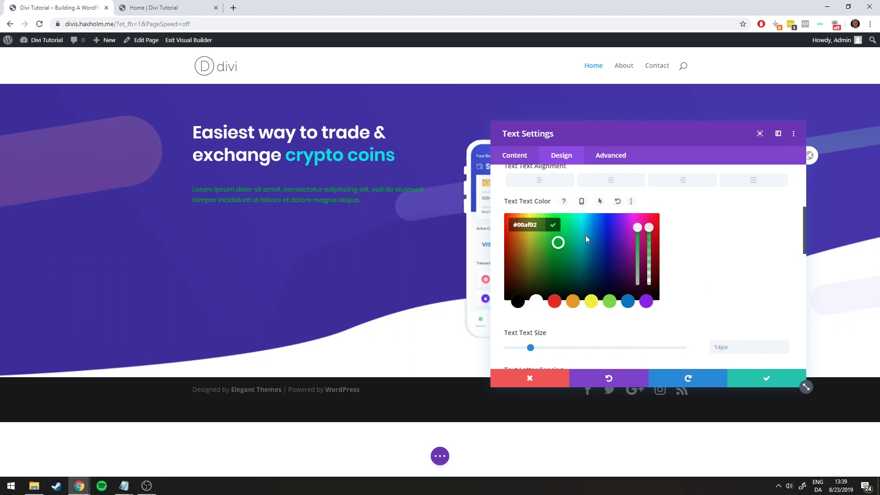
mouse_move(649, 228)
mouse_down()
mouse_move(653, 216)
mouse_move(648, 259)
mouse_move(648, 227)
mouse_up()
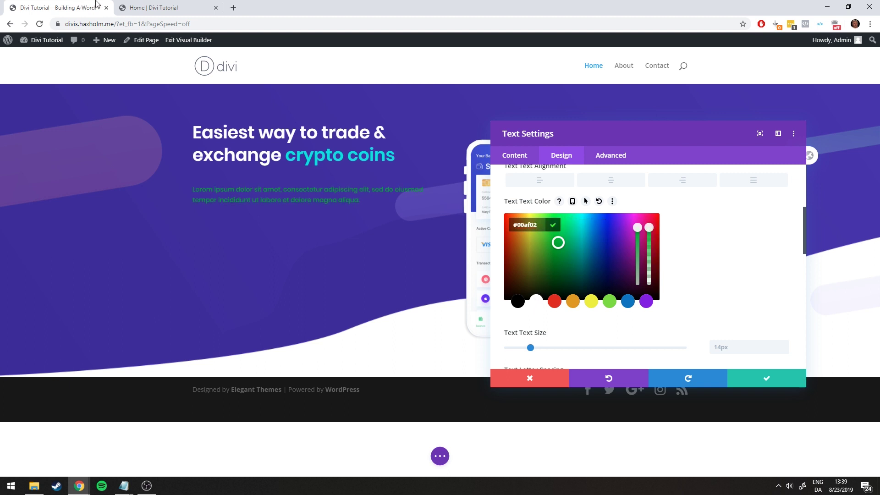
Set the paragraph text to white at 70% opacity, rgba(255,255,255,0.7)
click(135, 4)
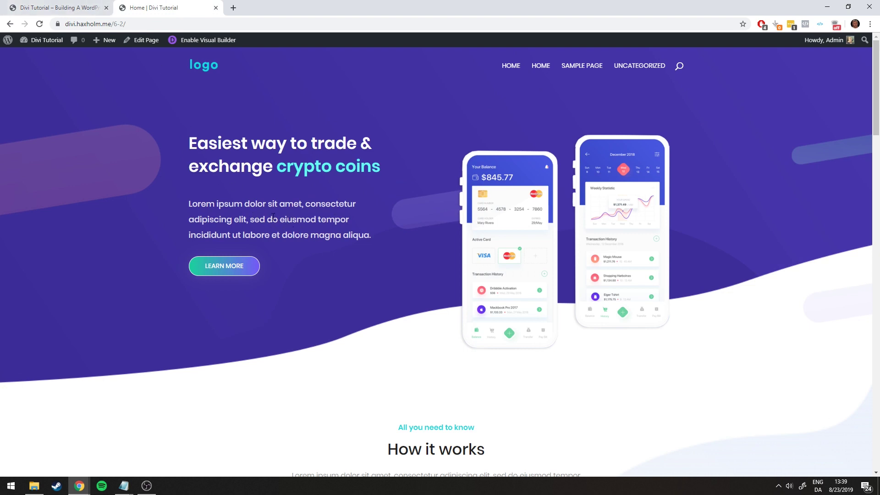
click(60, 8)
click(535, 301)
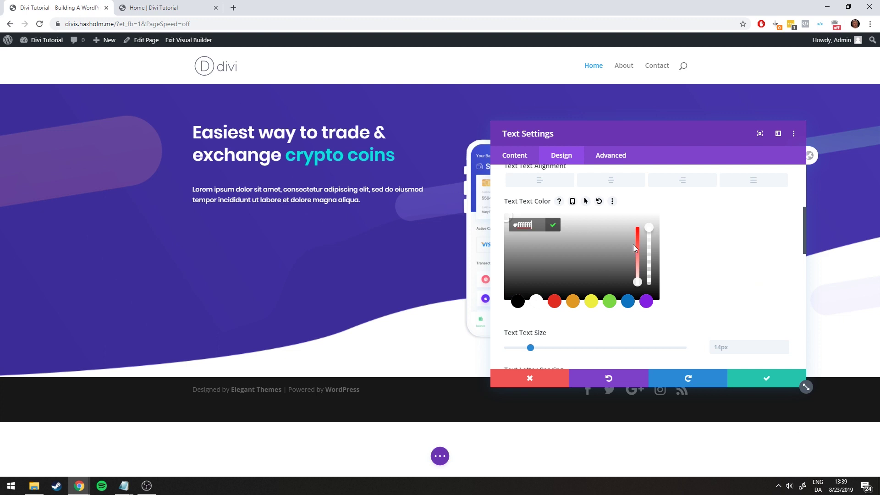
drag(652, 226, 651, 247)
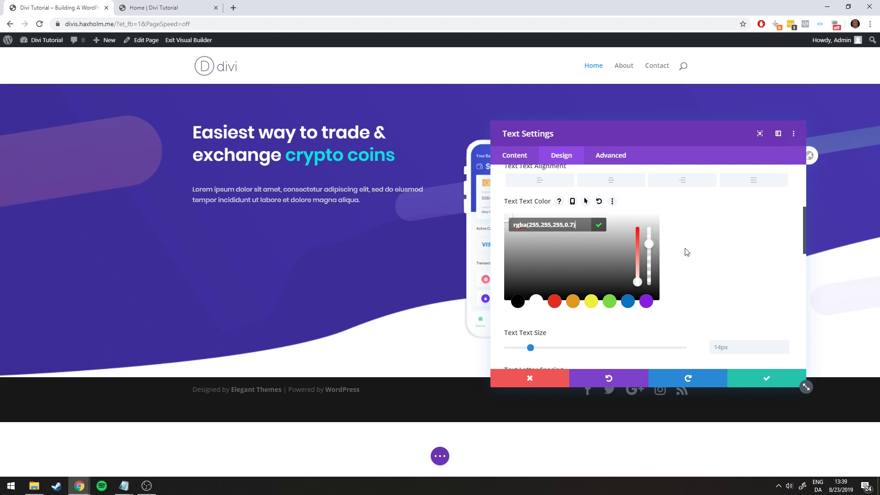
click(697, 251)
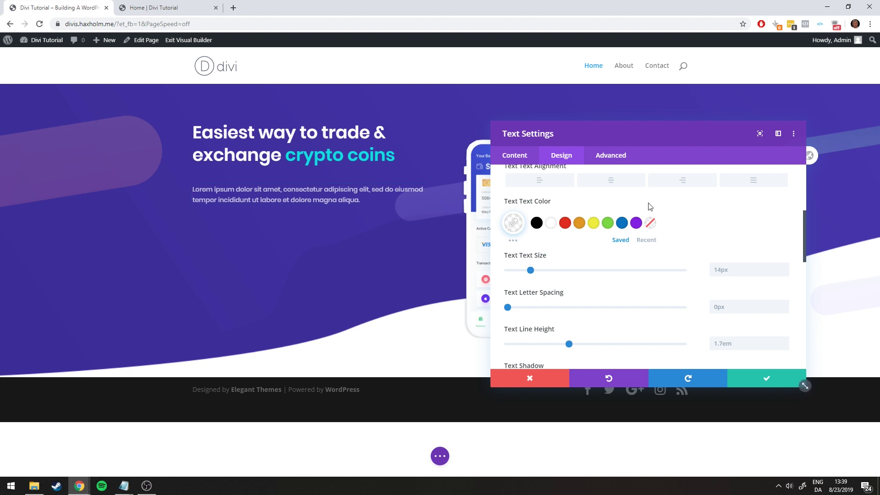
Increase the paragraph text size to 18px, comparing it against the reference page
click(133, 7)
click(60, 3)
drag(530, 270, 539, 274)
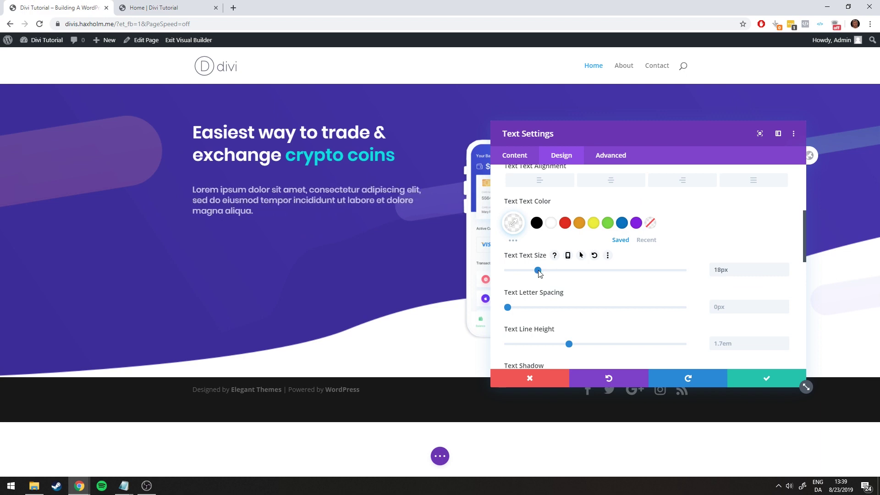
click(148, 5)
click(71, 3)
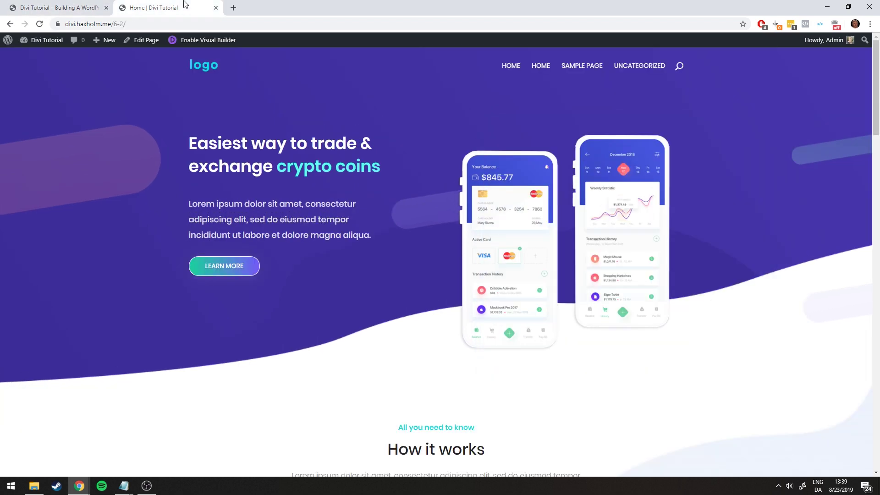
click(151, 7)
click(85, 3)
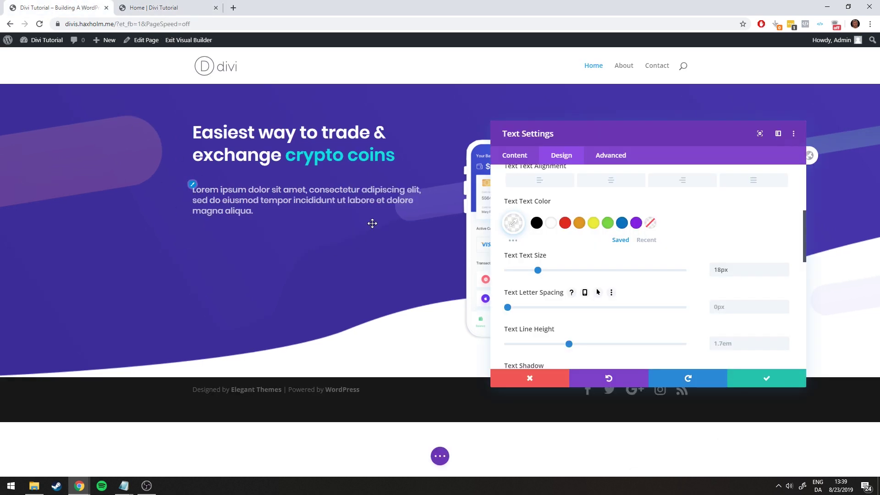
Set the paragraph line height to 1.9em and fine-tune the 18px text size
drag(568, 344, 586, 347)
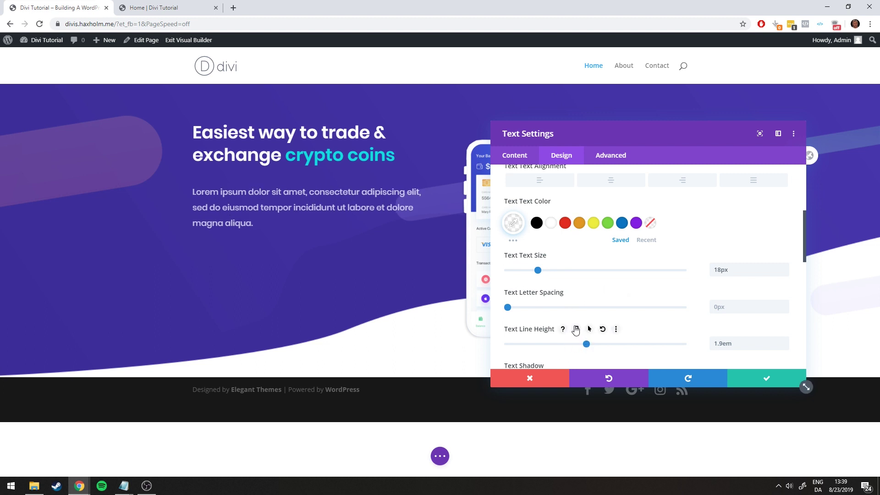
click(156, 7)
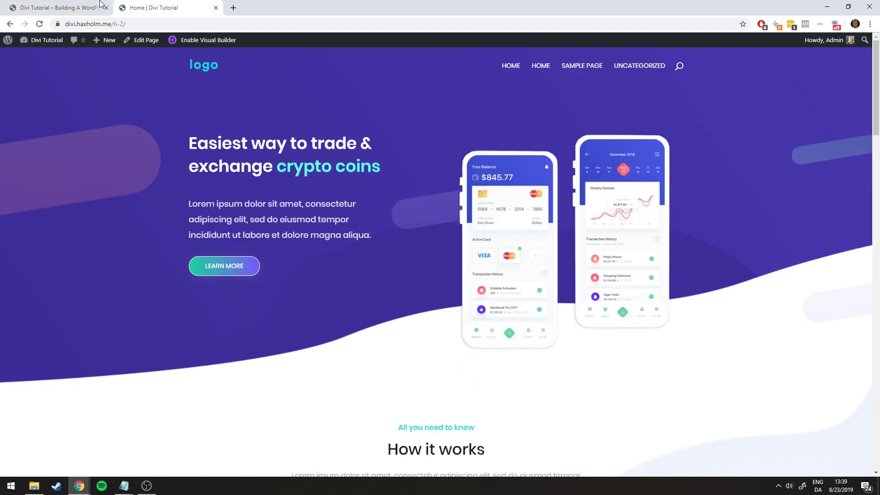
click(85, 8)
drag(539, 271, 538, 271)
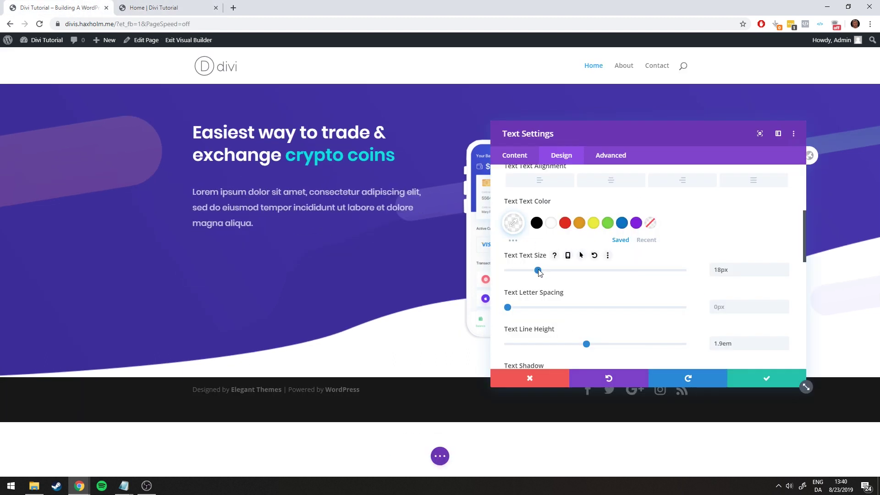
Check the result against the reference and save the paragraph Text Settings
scroll(641, 285, down, 4)
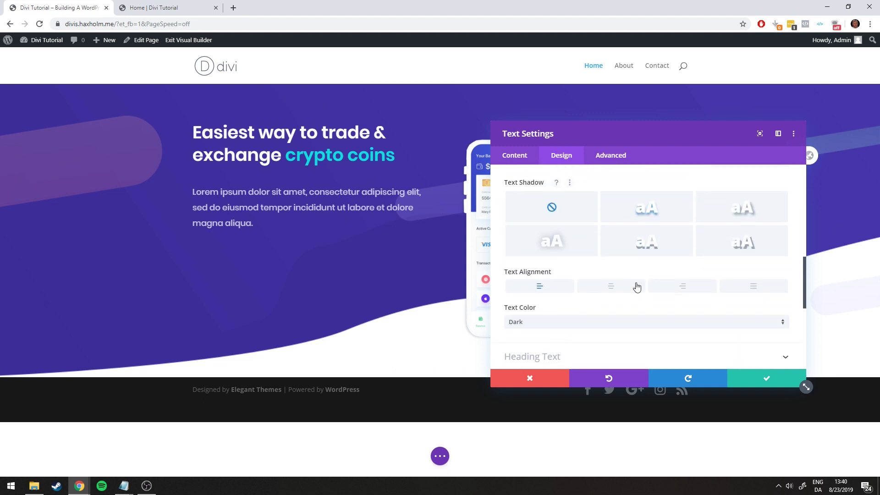
scroll(609, 287, up, 2)
scroll(573, 271, down, 1)
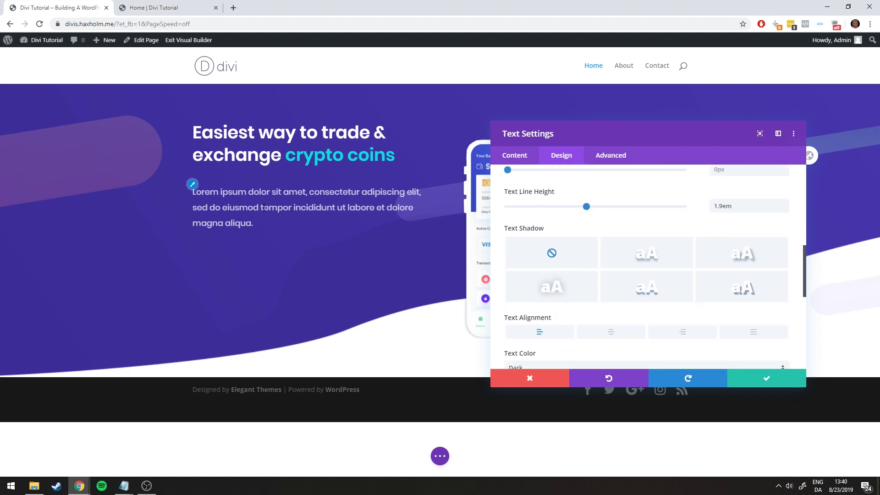
click(154, 7)
click(50, 8)
click(766, 379)
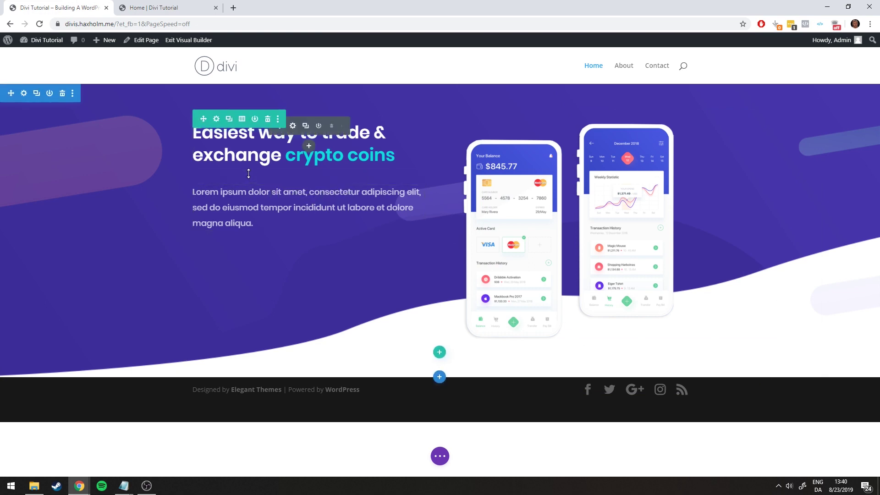
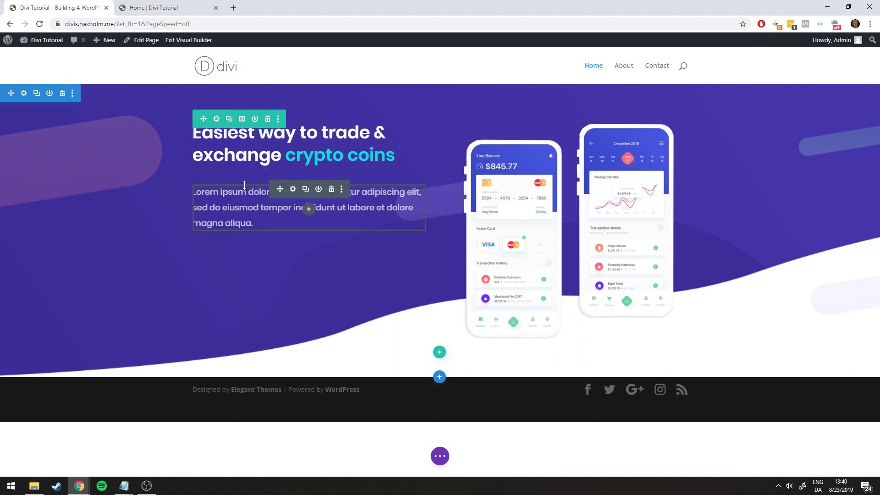
Try extra space above the hero paragraph, undo it, and compare with the reference page
drag(246, 187, 259, 200)
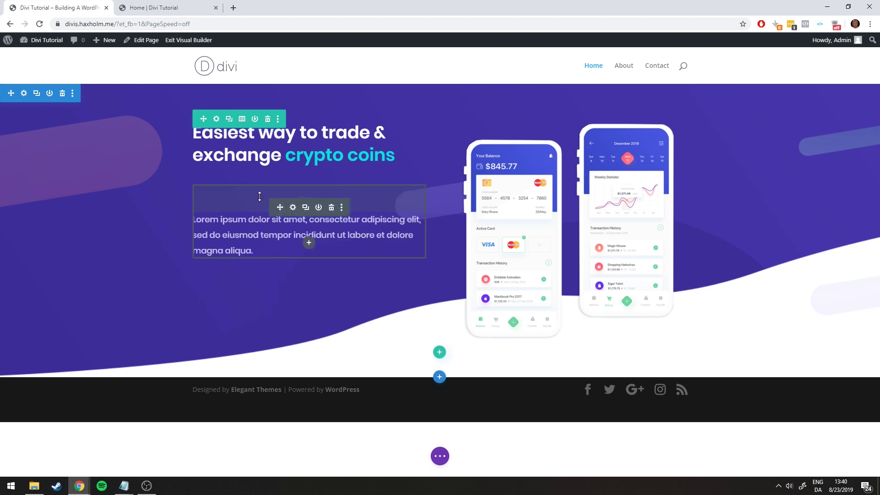
key(ctrl+z)
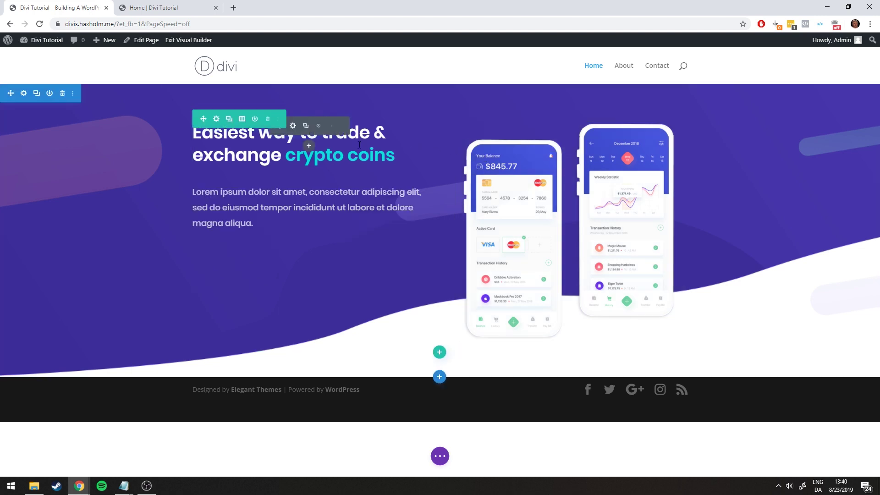
click(184, 8)
click(101, 7)
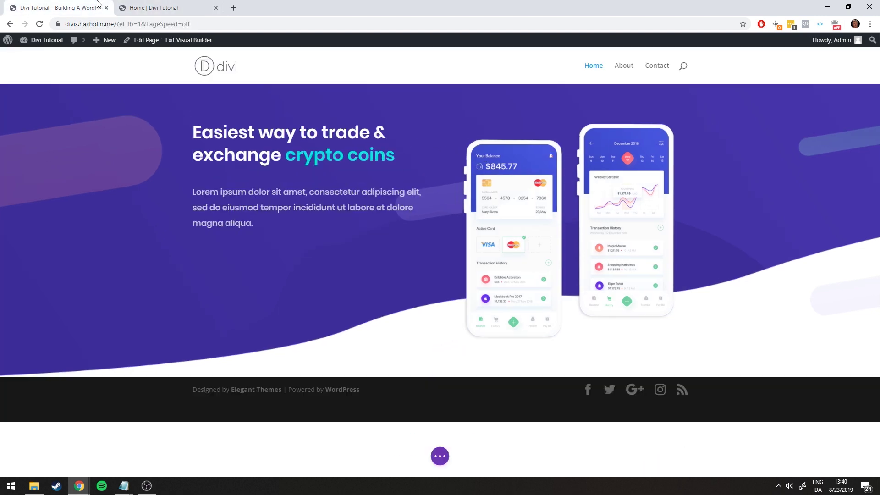
click(187, 8)
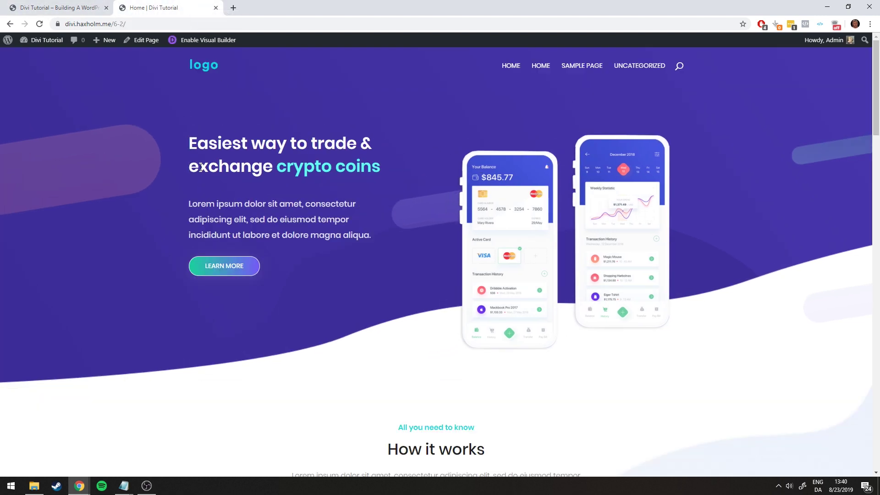
click(78, 7)
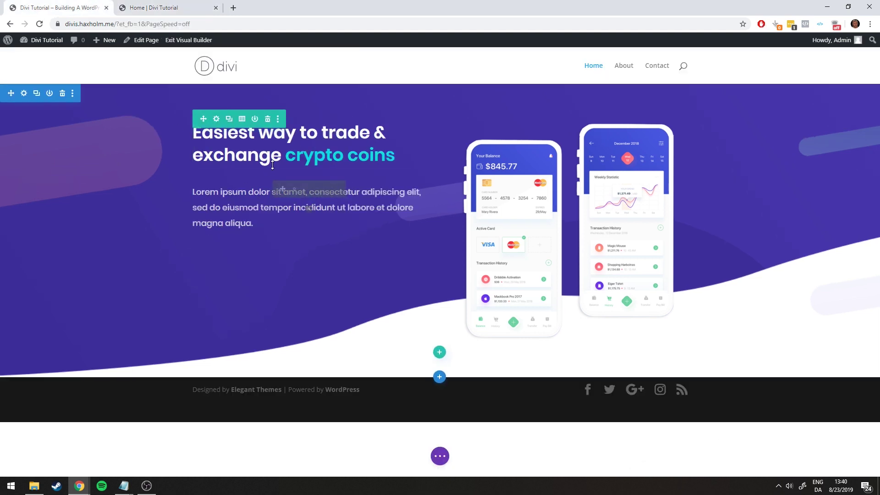
click(173, 4)
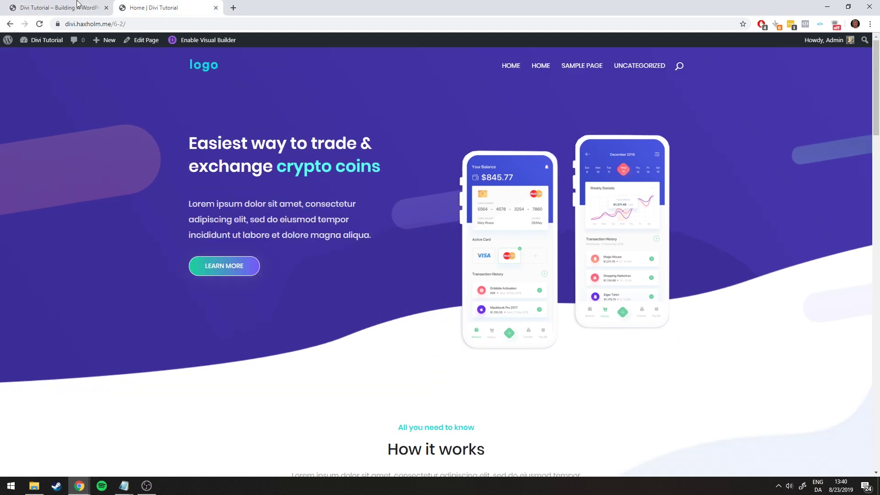
click(78, 5)
click(173, 6)
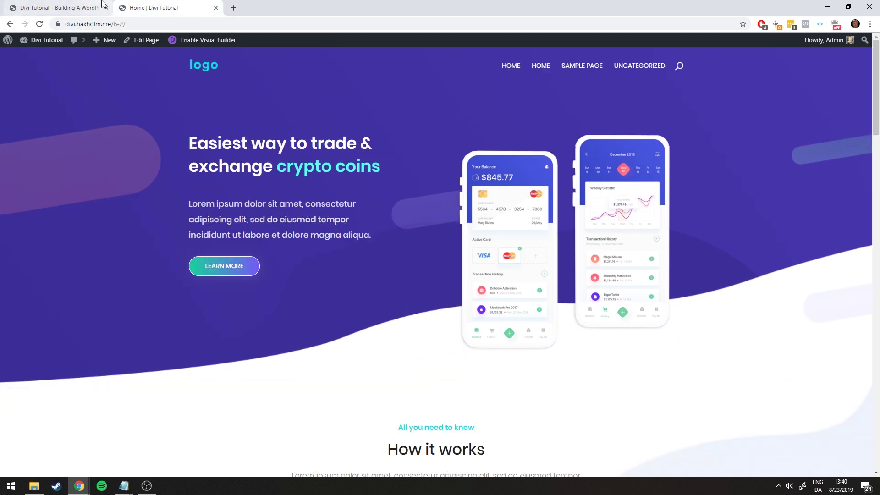
click(102, 4)
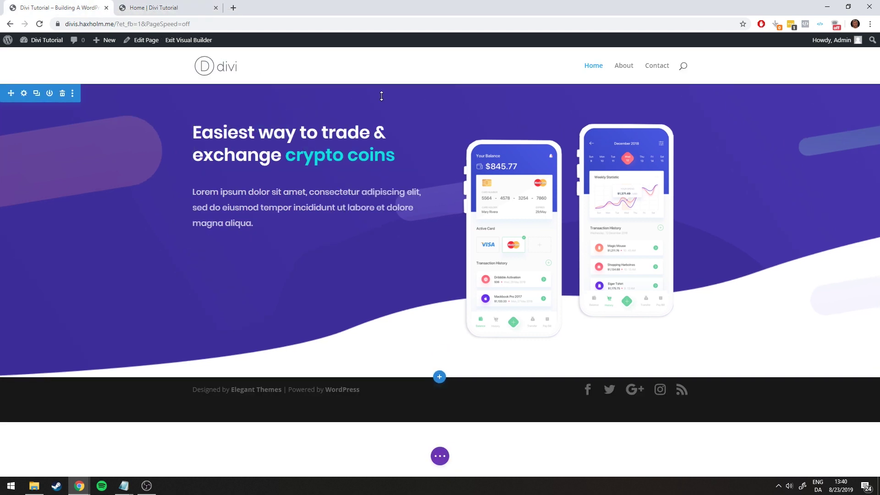
click(173, 8)
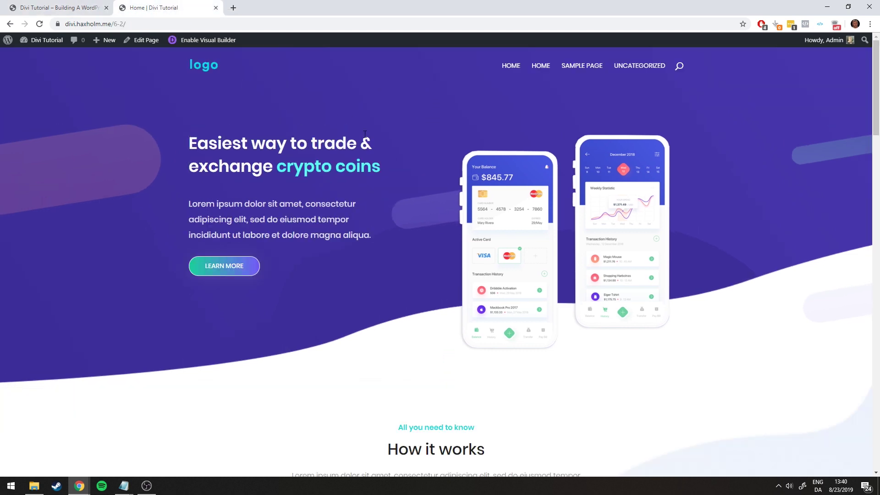
key(ctrl+Tab)
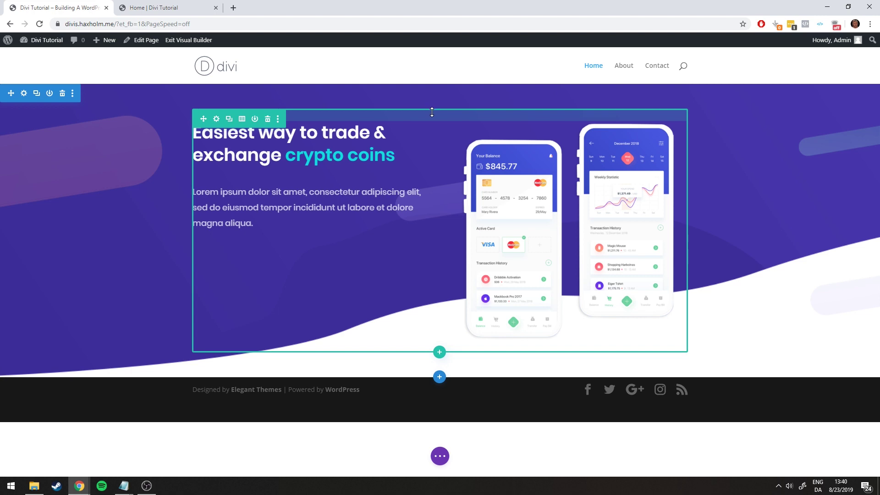
Raise the hero row's top padding to 60px and compare spacing with the reference
drag(432, 112, 432, 130)
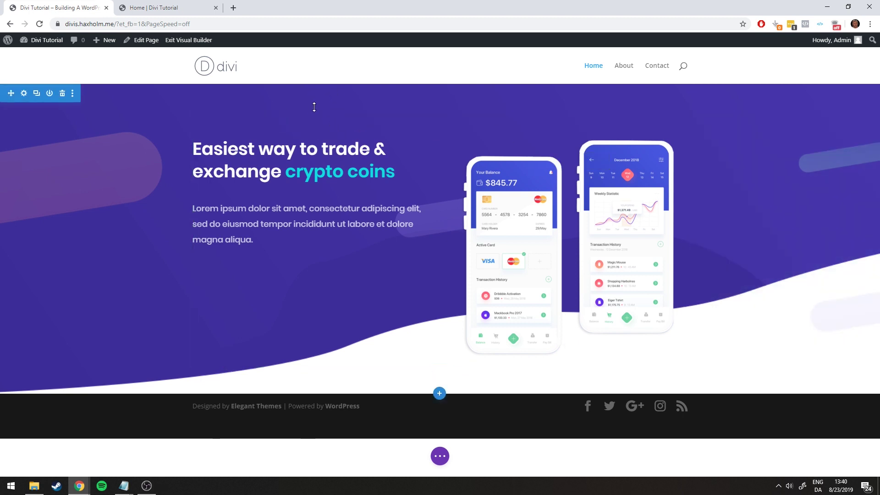
click(179, 8)
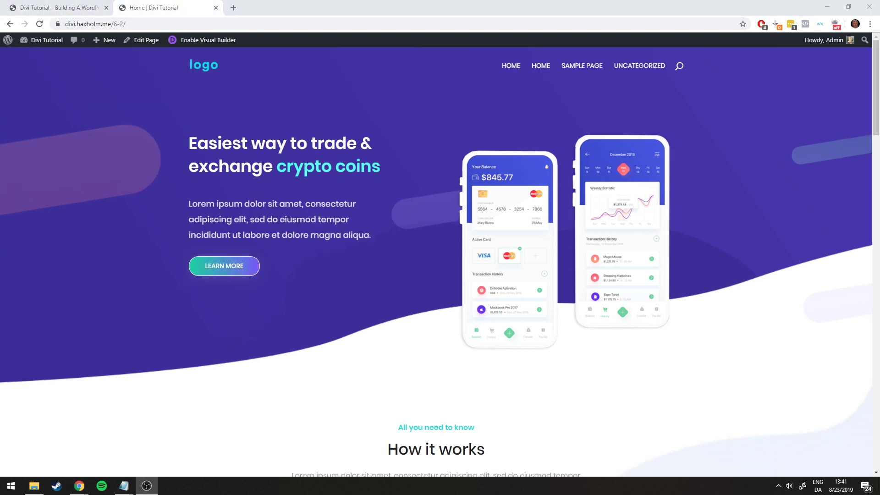
click(91, 8)
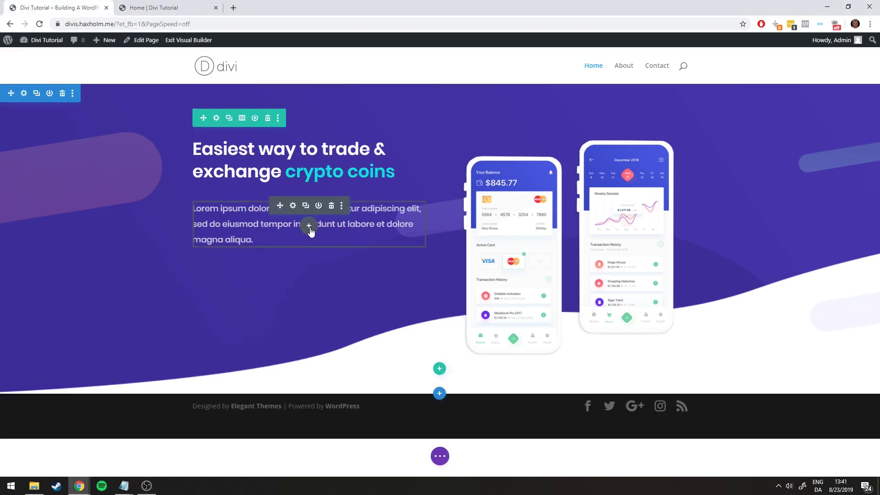
Add a button module under the hero paragraph and replace its 'Click Here' label with 'Learn More'
click(309, 227)
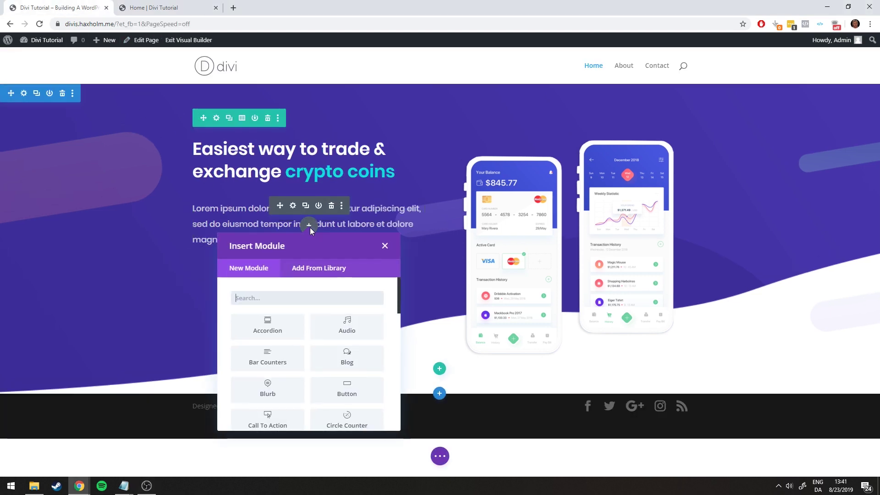
click(346, 389)
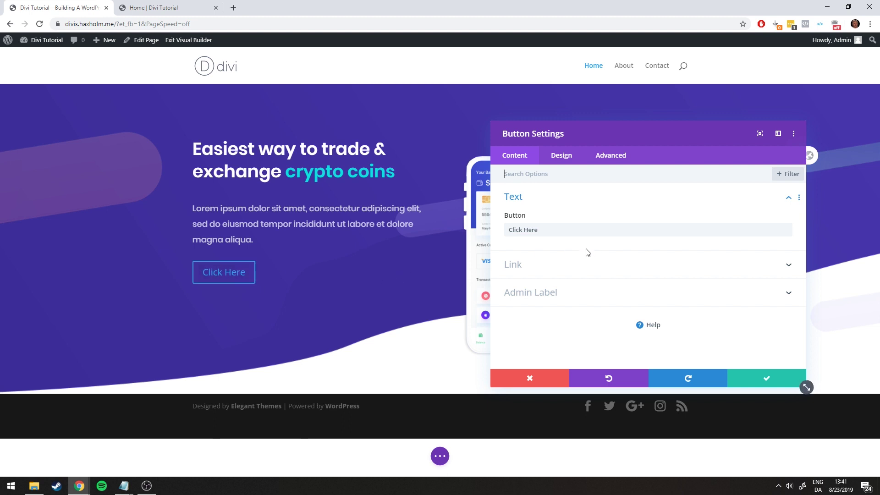
click(152, 8)
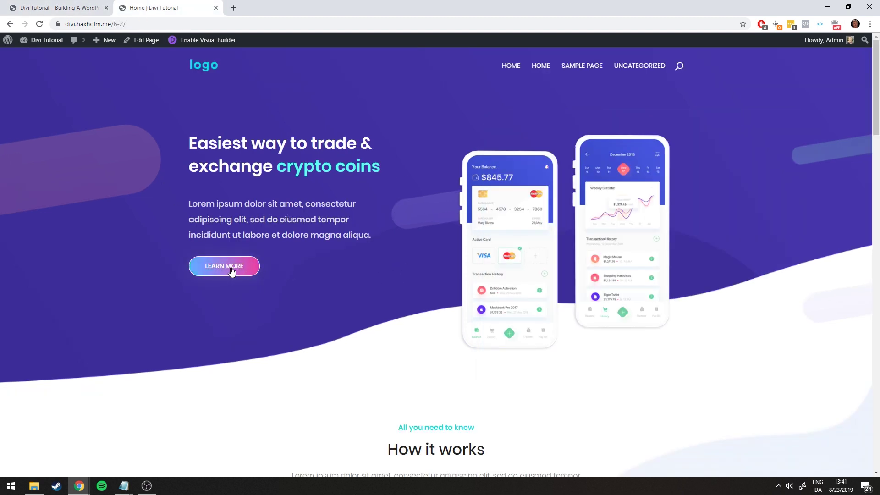
click(59, 8)
click(506, 229)
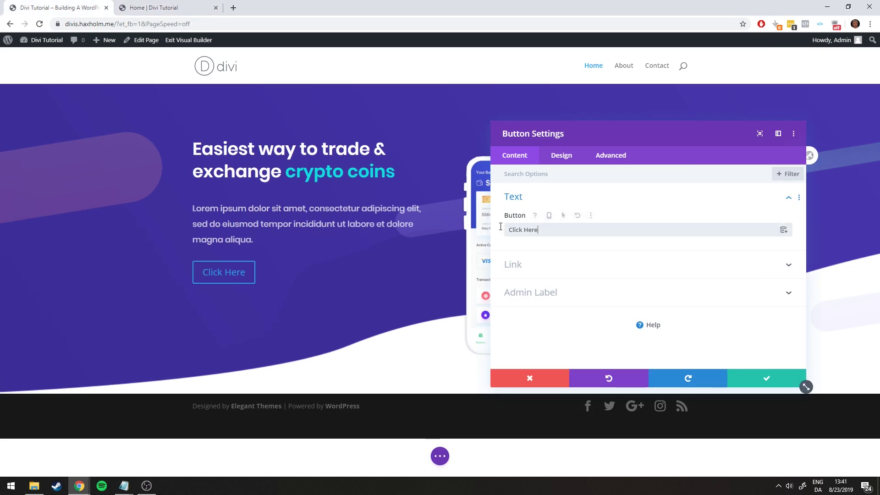
key(ctrl+a)
text(Lear)
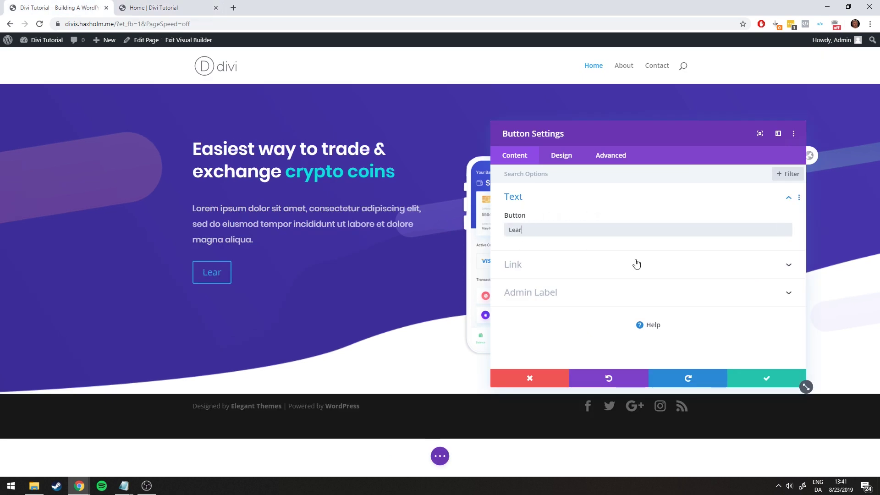
text(n More)
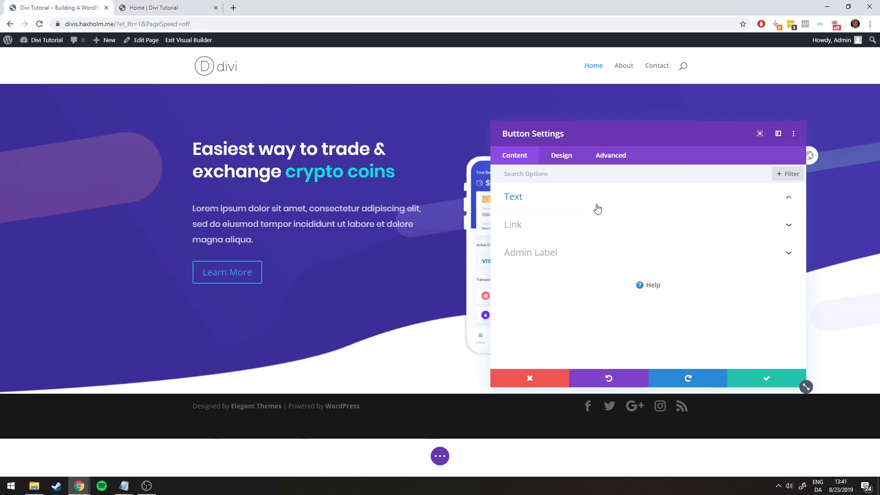
Enable custom button styles and set the button text size to 14px
click(558, 164)
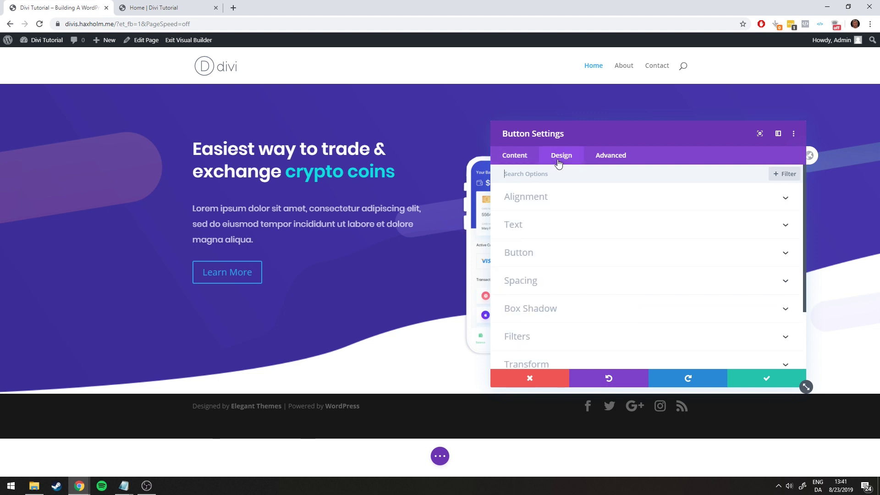
click(520, 260)
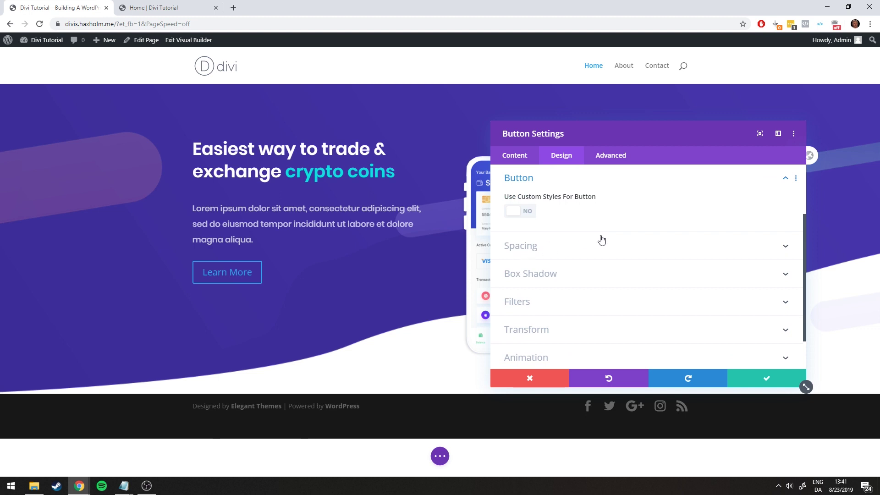
click(533, 213)
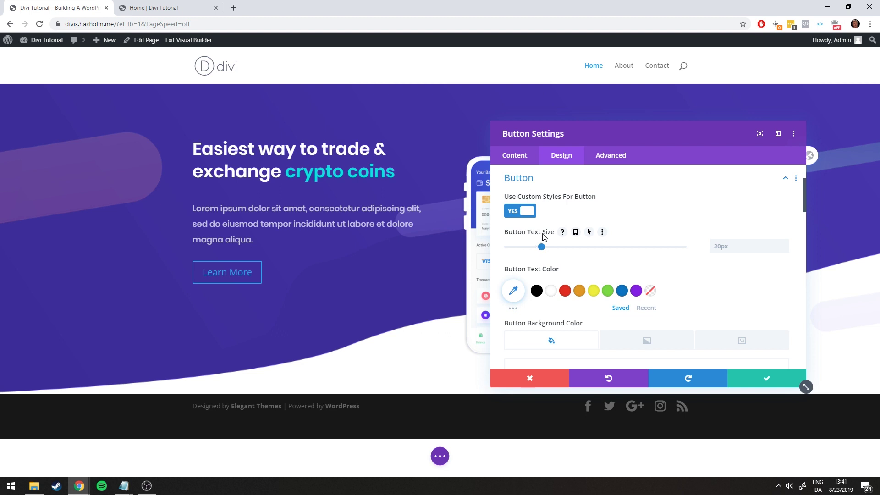
click(733, 247)
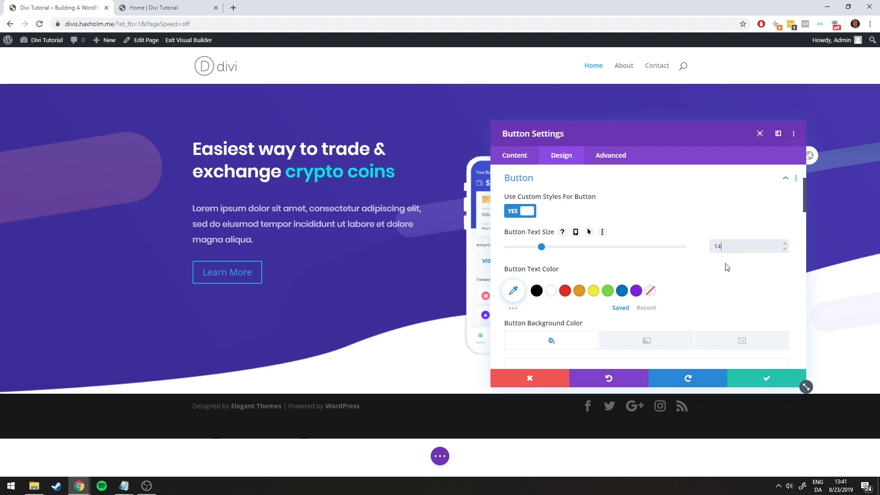
click(717, 273)
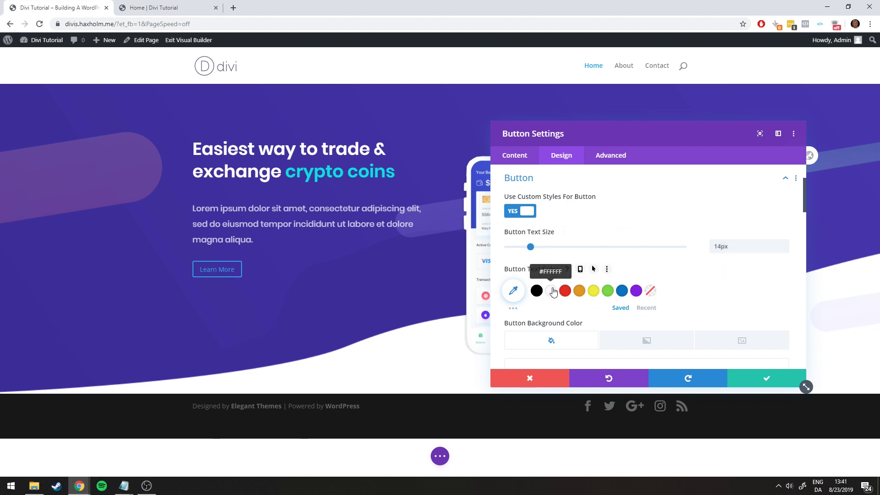
click(144, 9)
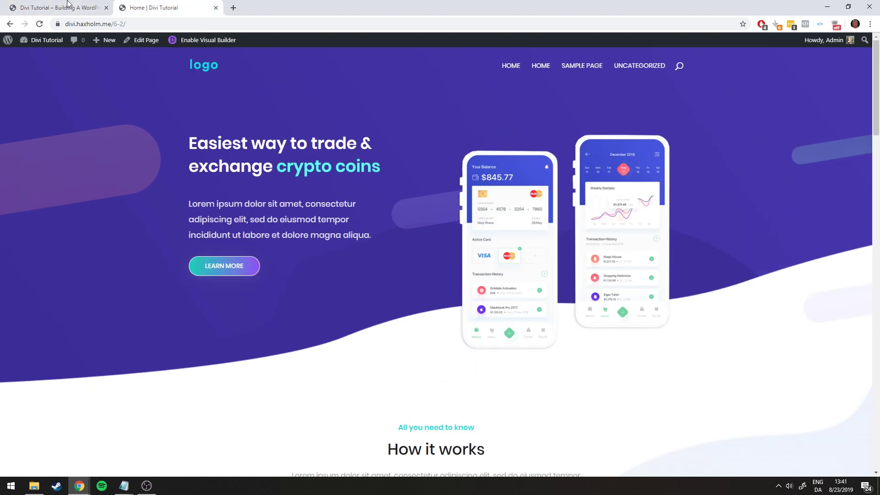
key(ctrl+shift+Tab)
Choose Poppins as the button's font
scroll(661, 265, down, 2)
scroll(661, 265, down, 1)
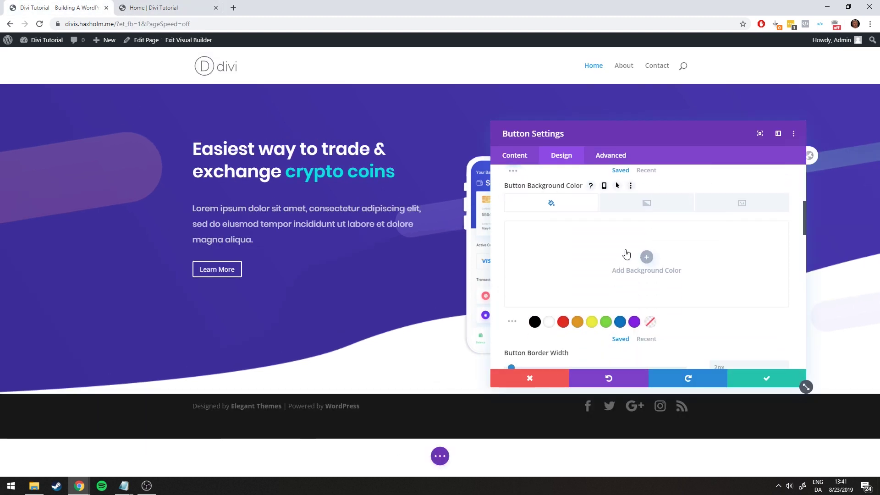
scroll(545, 314, up, 3)
scroll(559, 314, up, 2)
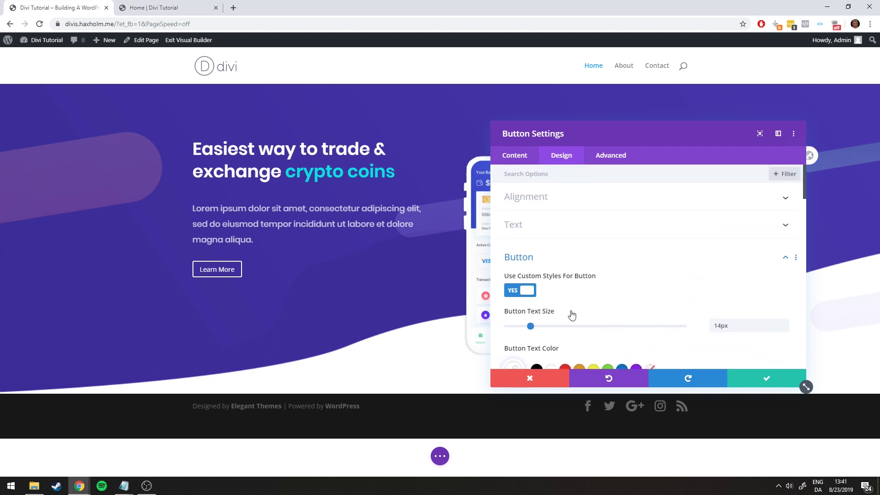
scroll(600, 316, down, 8)
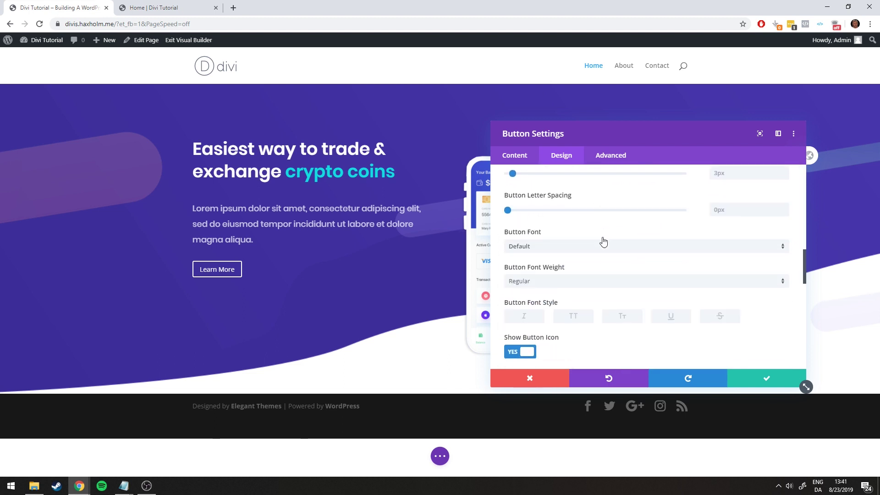
scroll(596, 247, up, 5)
scroll(588, 260, down, 5)
scroll(586, 259, up, 5)
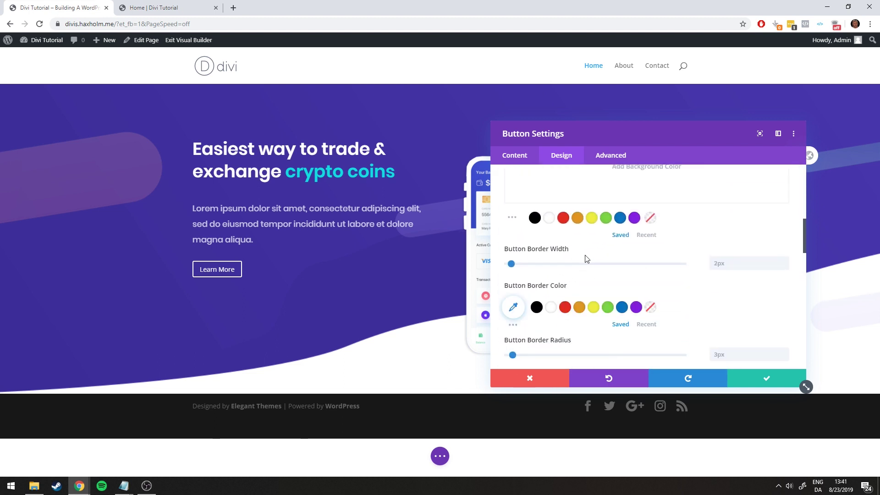
scroll(579, 265, down, 5)
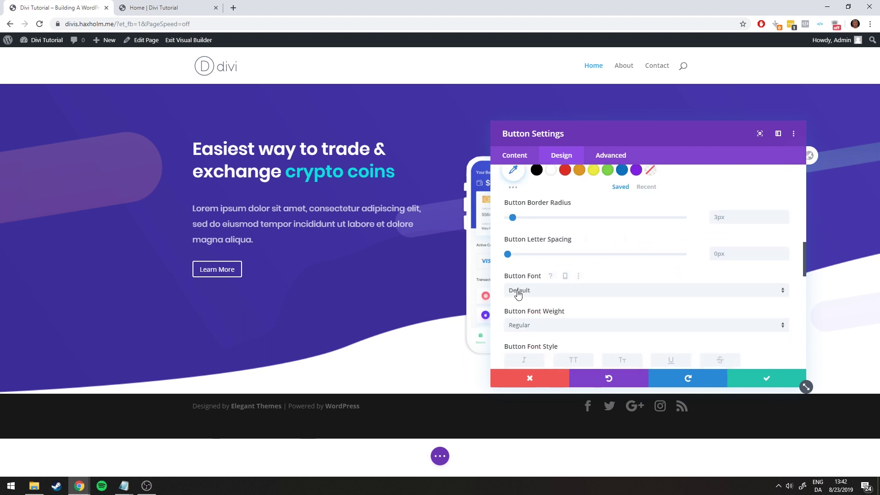
click(518, 293)
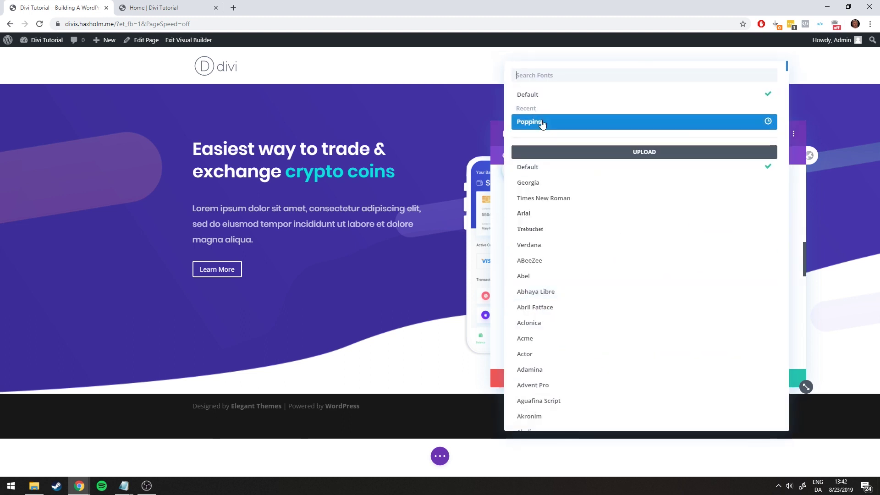
click(541, 122)
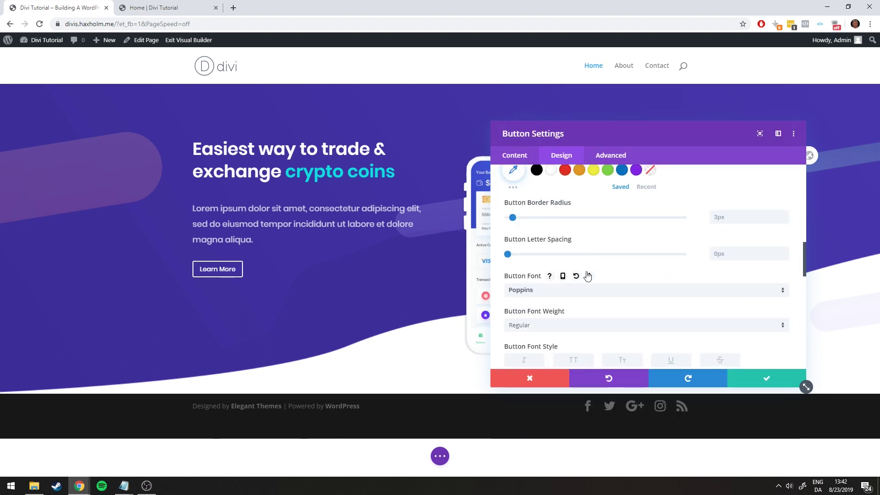
scroll(587, 235, up, 5)
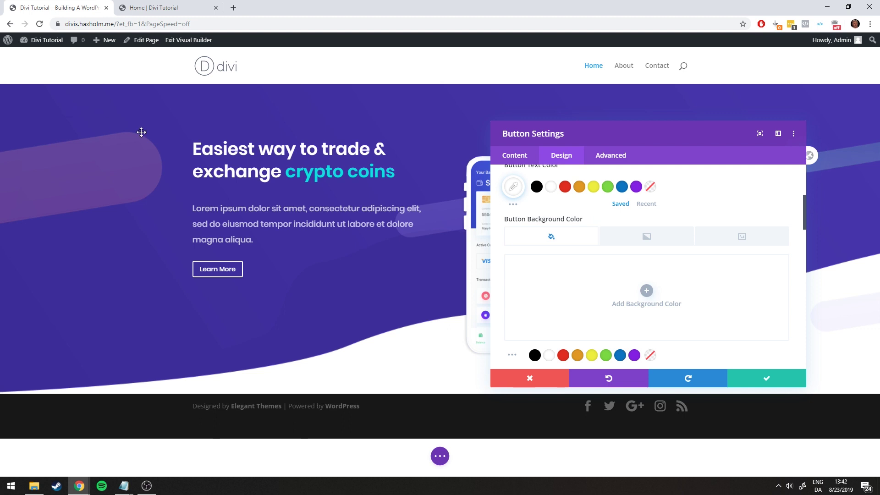
Switch the button background to gradient mode and add a gradient, checking the reference page
click(634, 355)
click(676, 240)
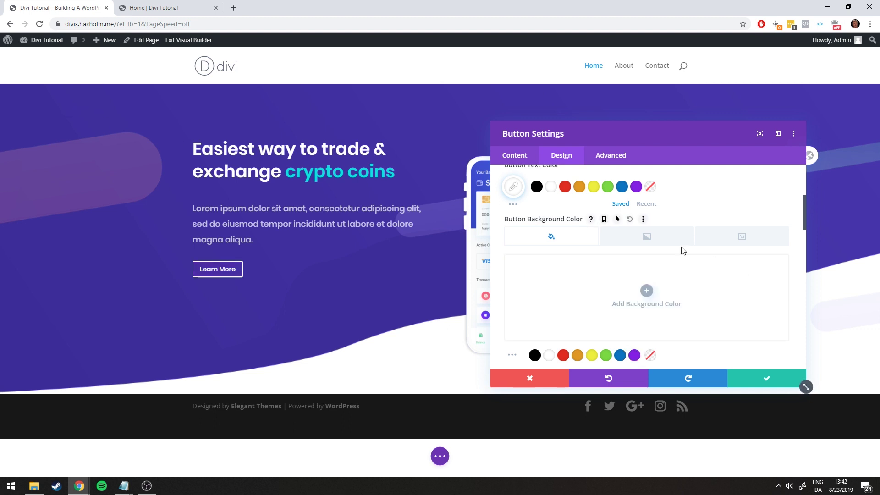
click(646, 292)
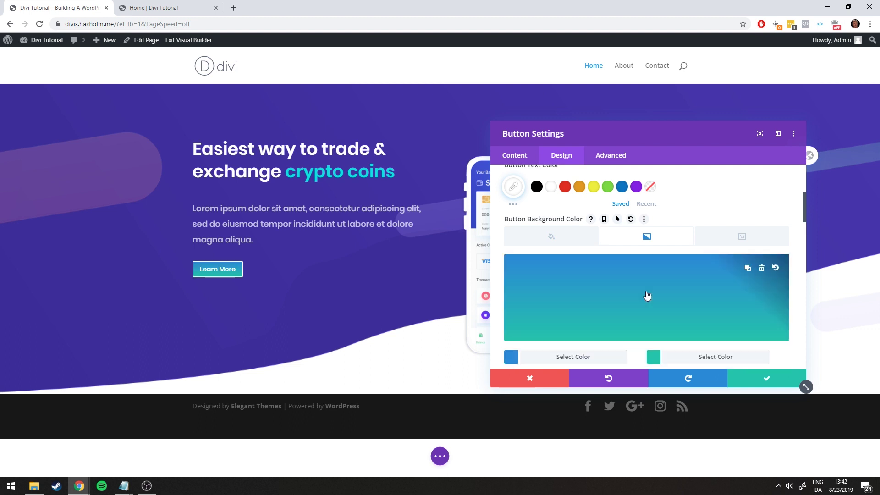
click(762, 268)
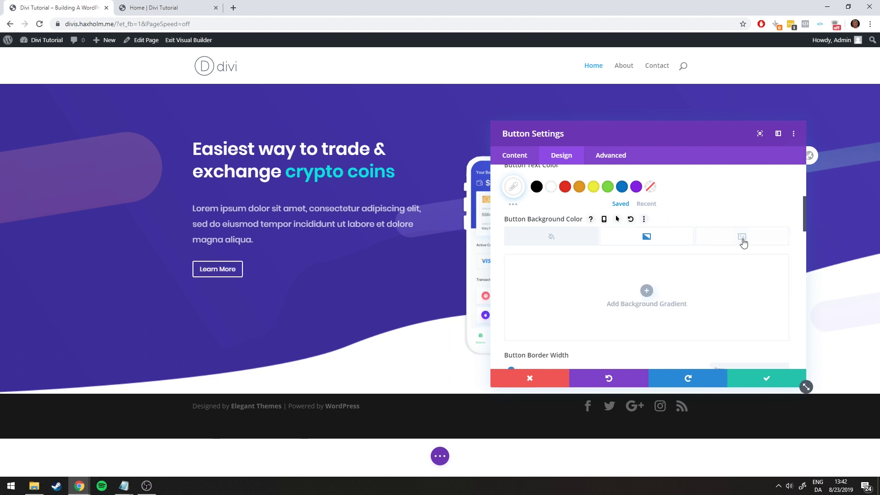
click(147, 9)
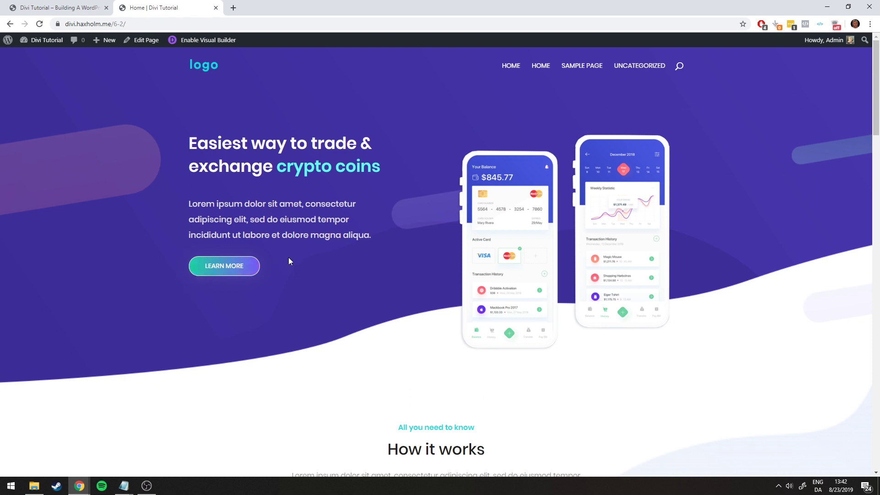
click(64, 8)
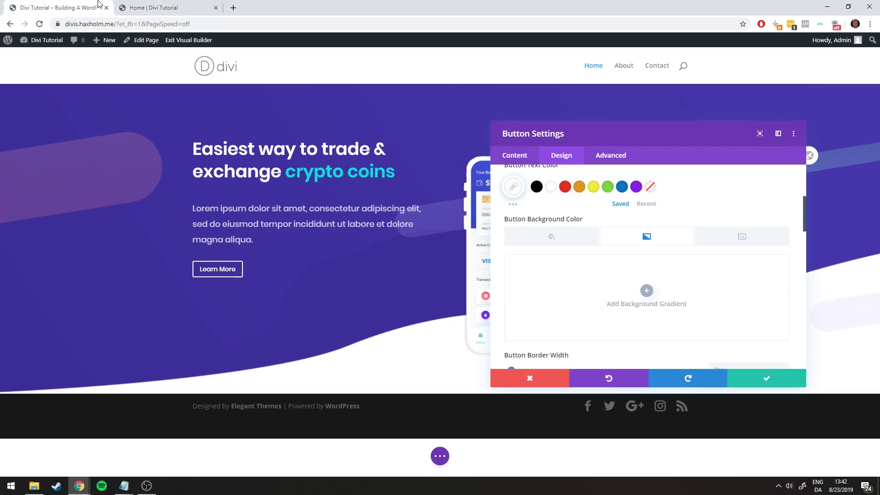
click(646, 292)
scroll(641, 294, down, 2)
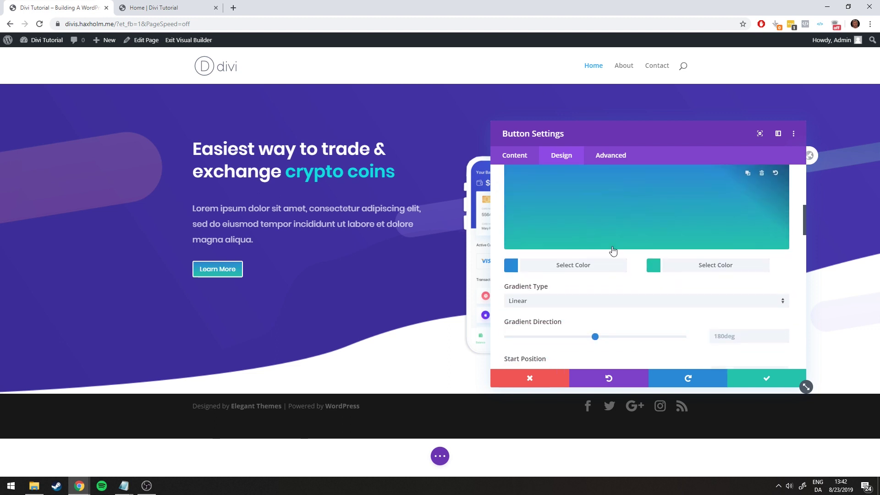
scroll(591, 268, up, 1)
scroll(557, 269, down, 1)
scroll(659, 263, down, 2)
scroll(596, 266, up, 2)
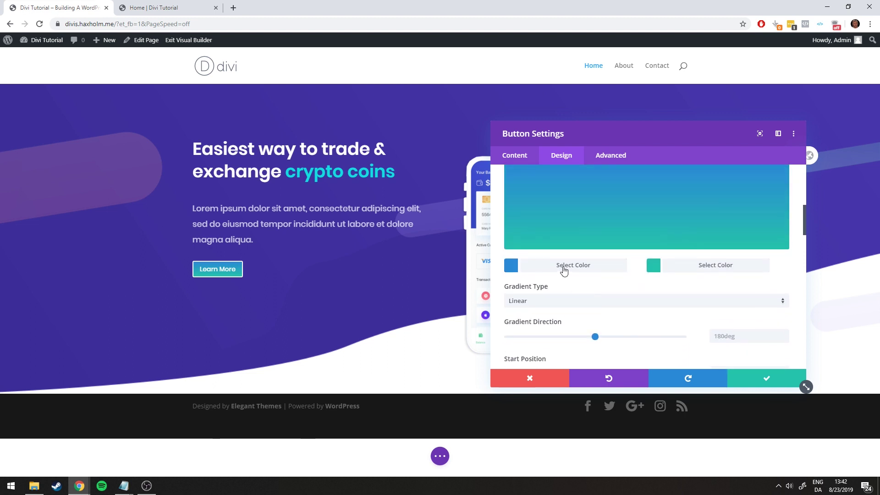
Set the gradient's starting colour to #21d397
click(563, 270)
scroll(596, 263, up, 1)
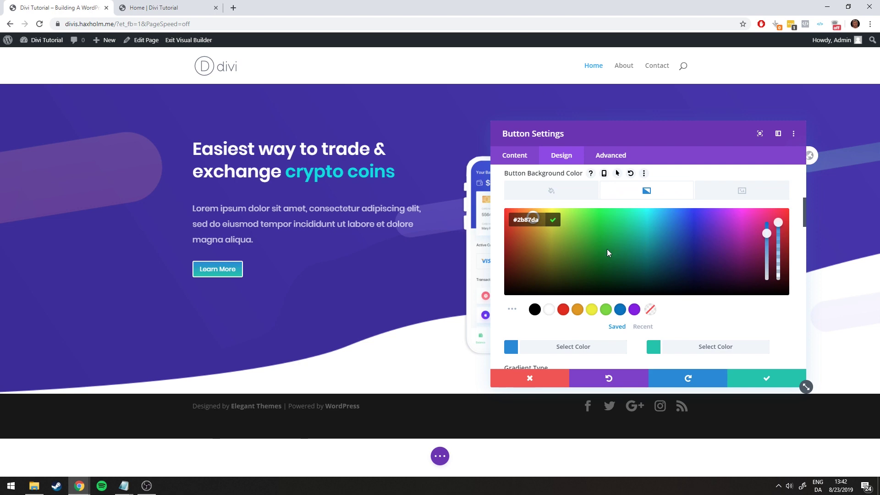
mouse_move(121, 489)
click(193, 449)
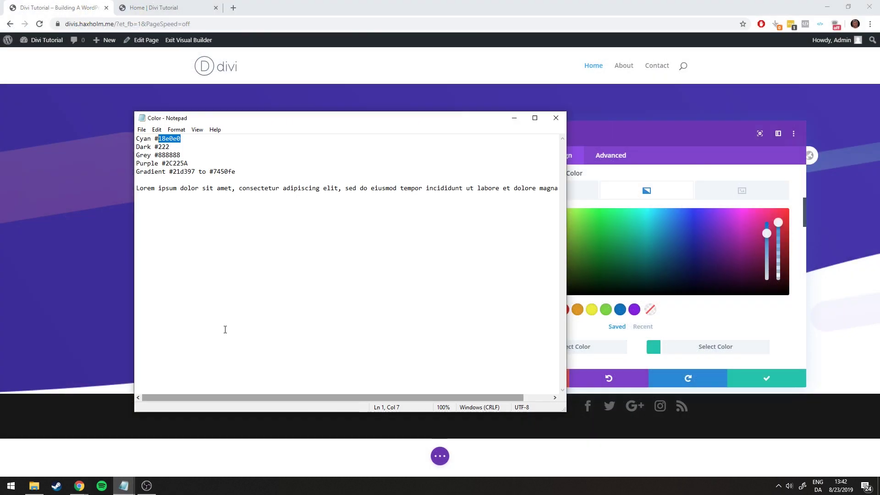
click(181, 171)
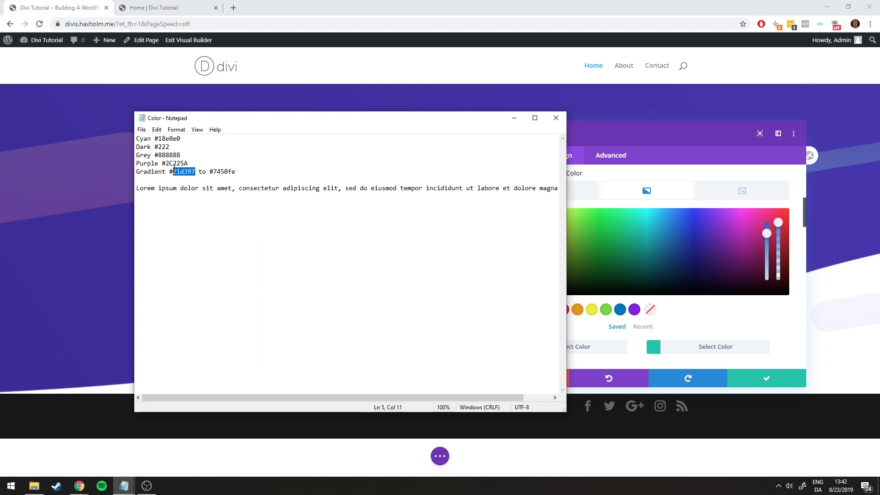
click(512, 118)
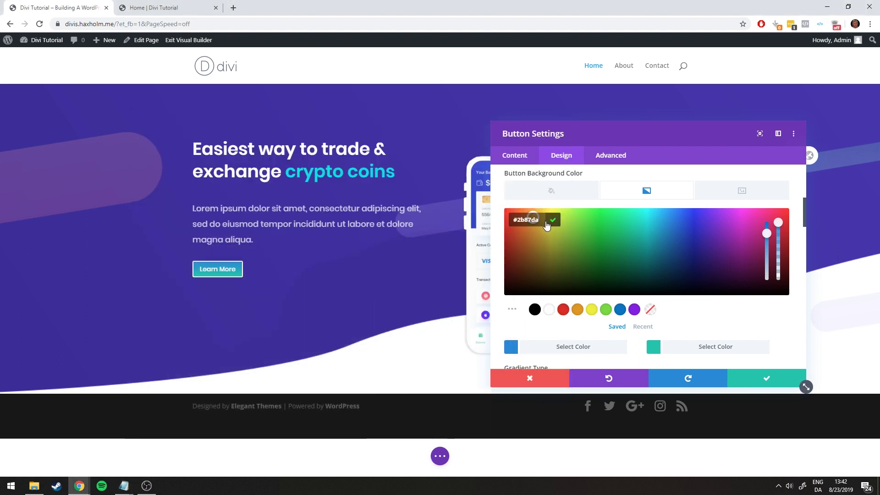
click(556, 222)
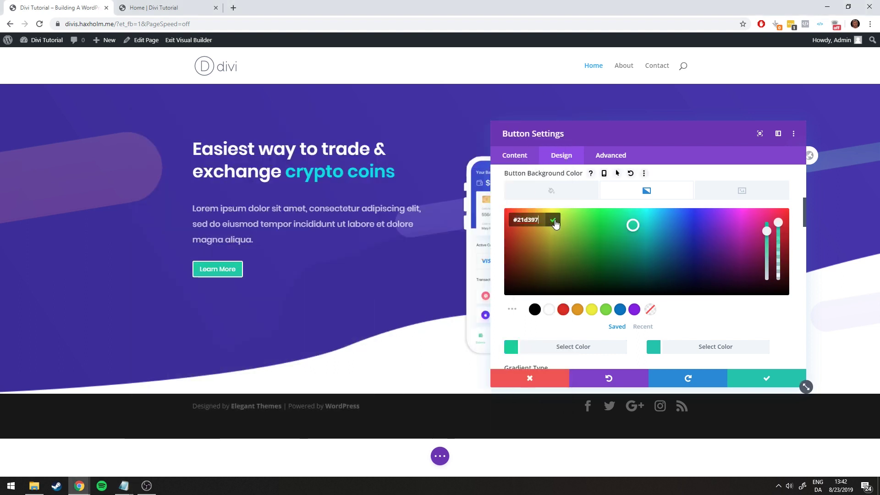
Set the gradient's end colour to #7450fe and compare the button with the live page
click(687, 312)
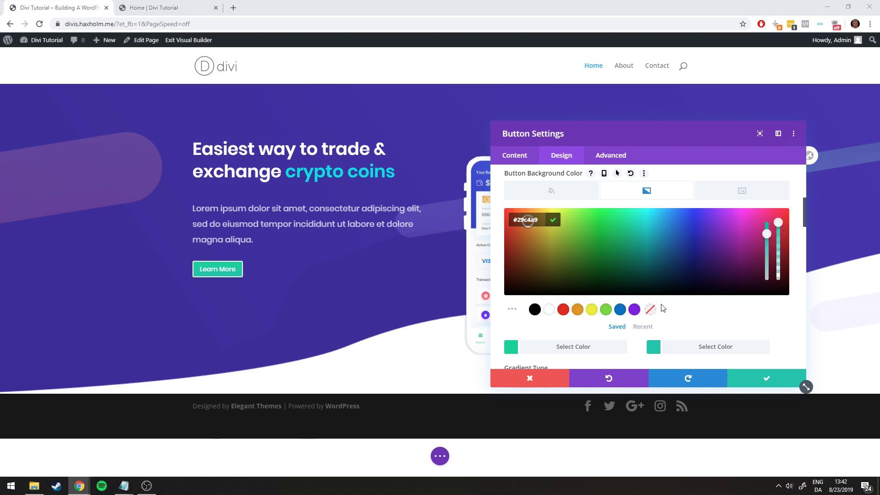
click(124, 486)
drag(238, 172, 213, 171)
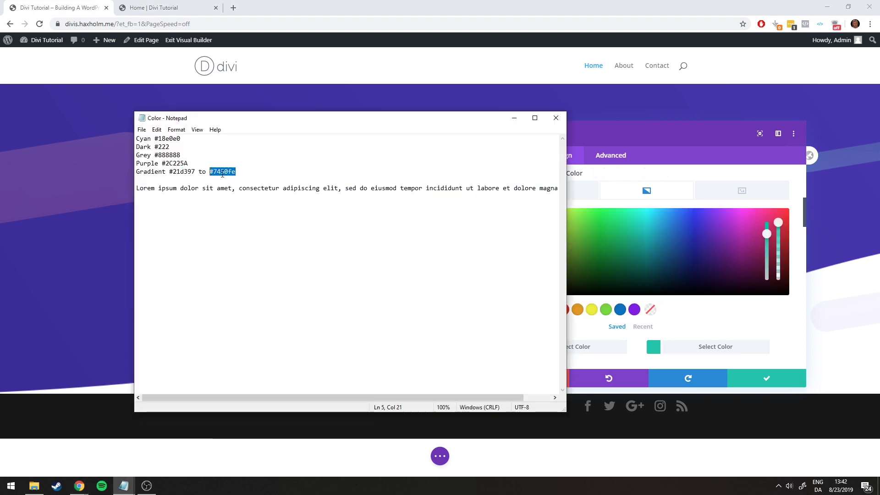
key(alt+Tab)
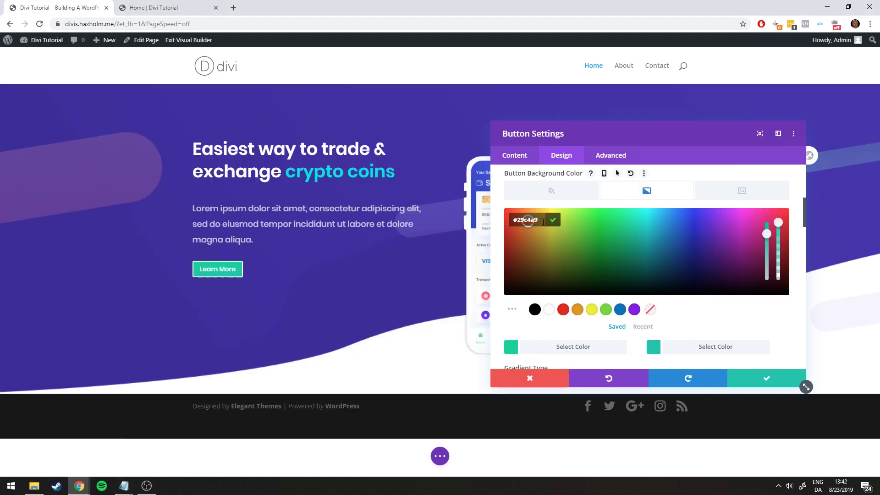
text(#7450fe)
key(Return)
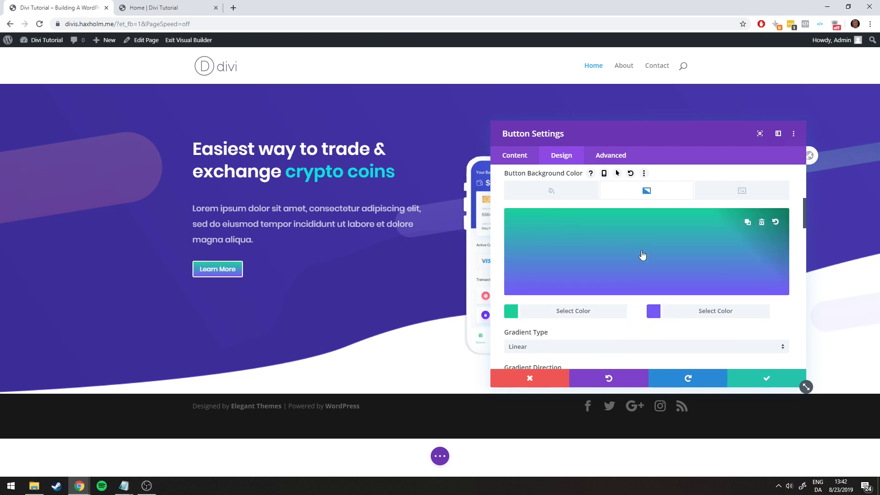
click(136, 4)
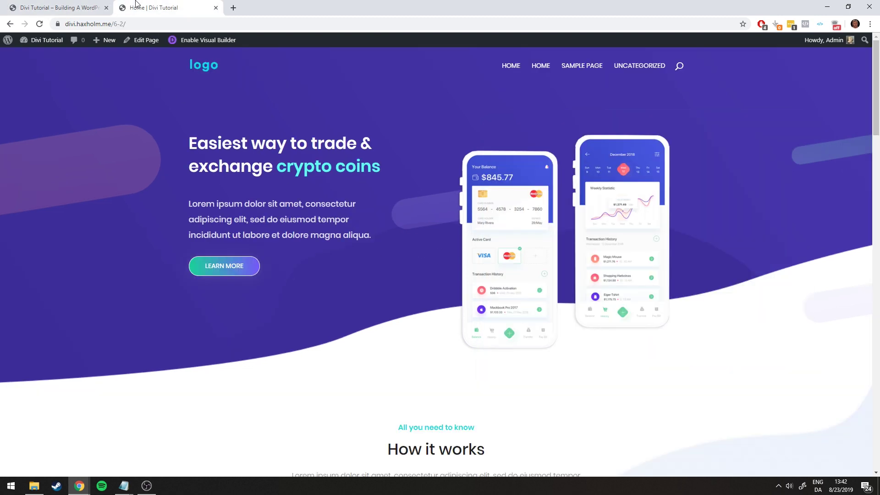
key(ctrl+Tab)
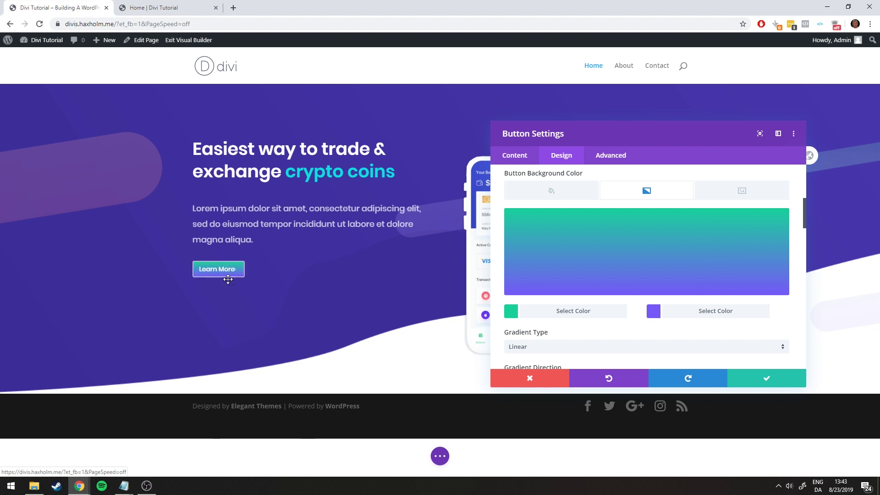
key(ctrl+Tab)
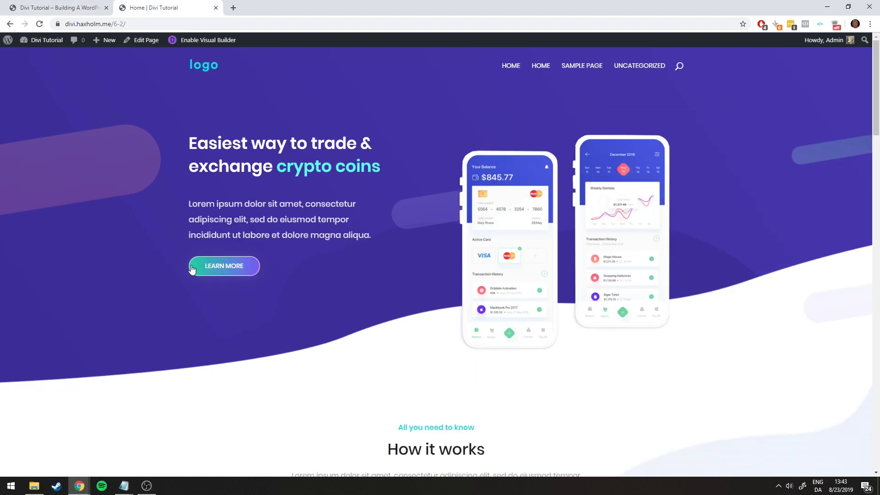
key(ctrl+Tab)
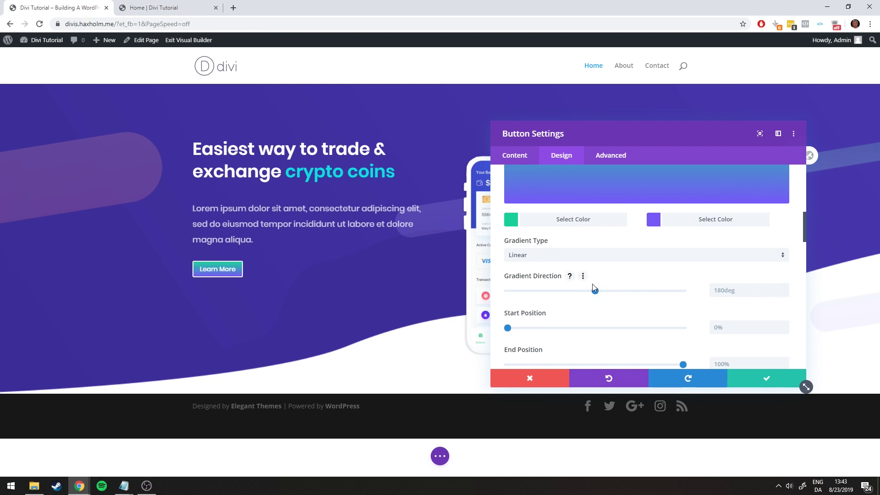
Rotate the button gradient to 90deg, green to purple left to right, and compare with the live page
drag(605, 294, 582, 291)
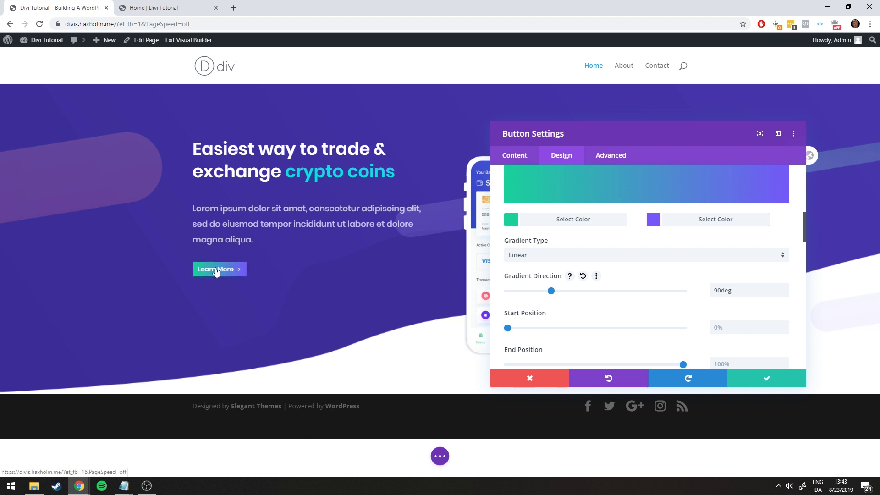
scroll(707, 280, down, 3)
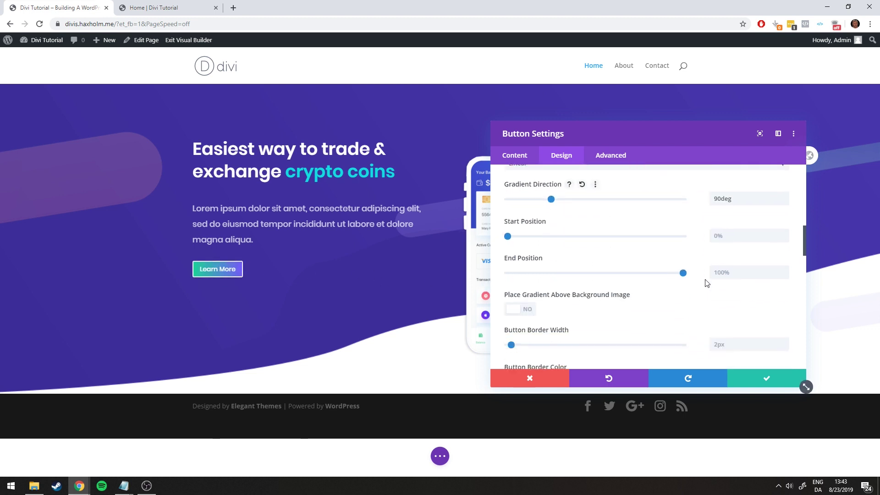
scroll(708, 273, up, 1)
scroll(709, 269, down, 1)
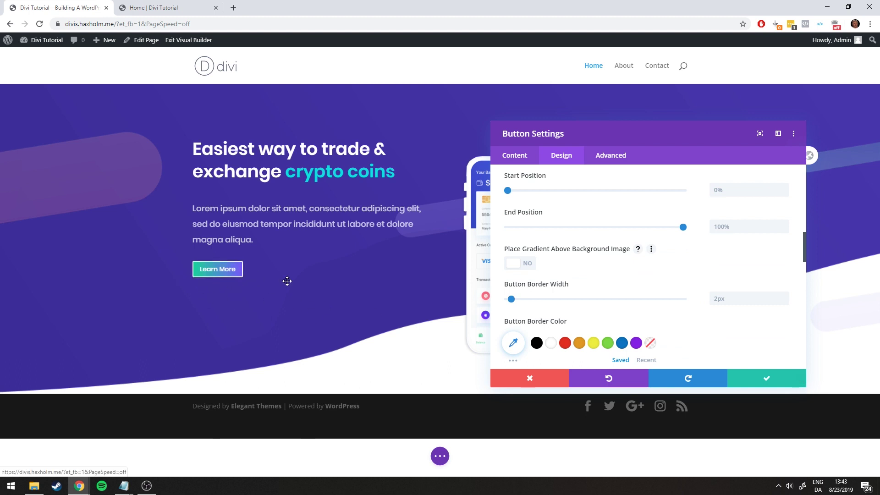
key(ctrl+Tab)
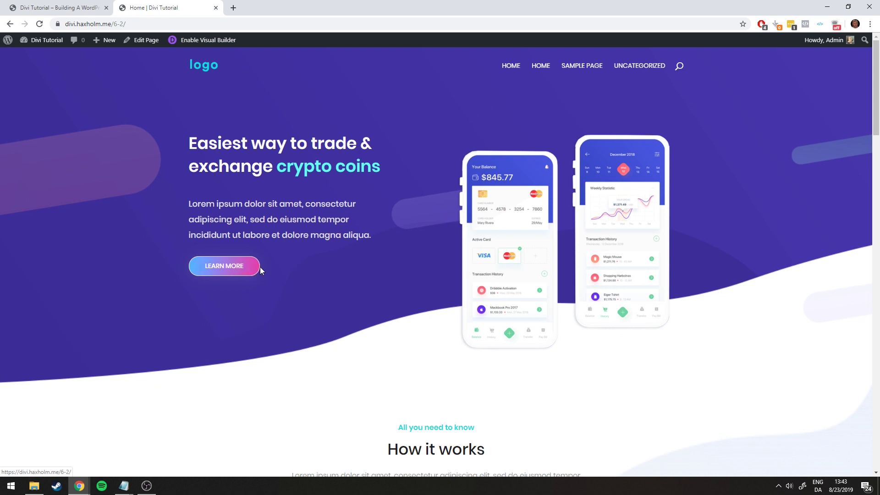
Thin the button border to 1px
key(ctrl+Tab)
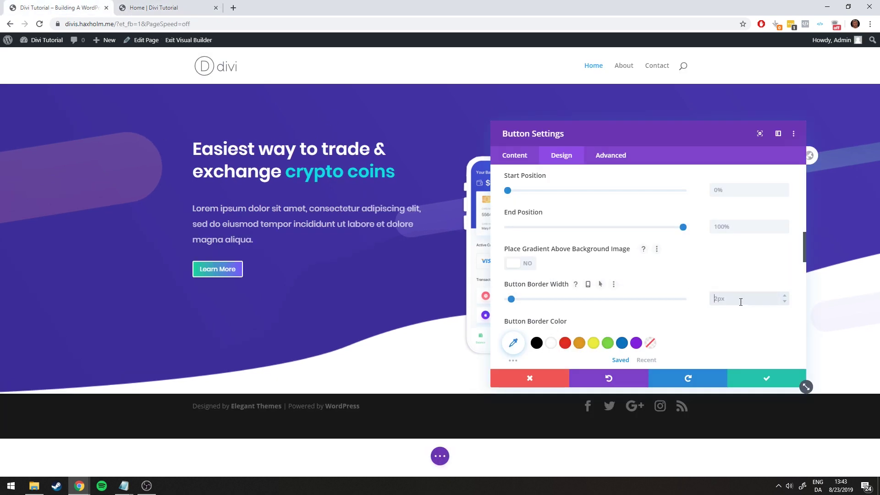
click(785, 301)
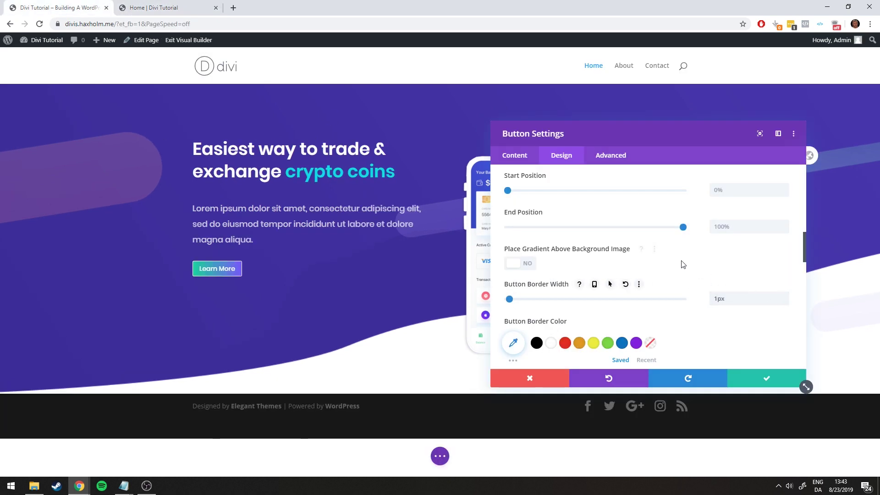
scroll(682, 261, down, 1)
scroll(705, 277, down, 2)
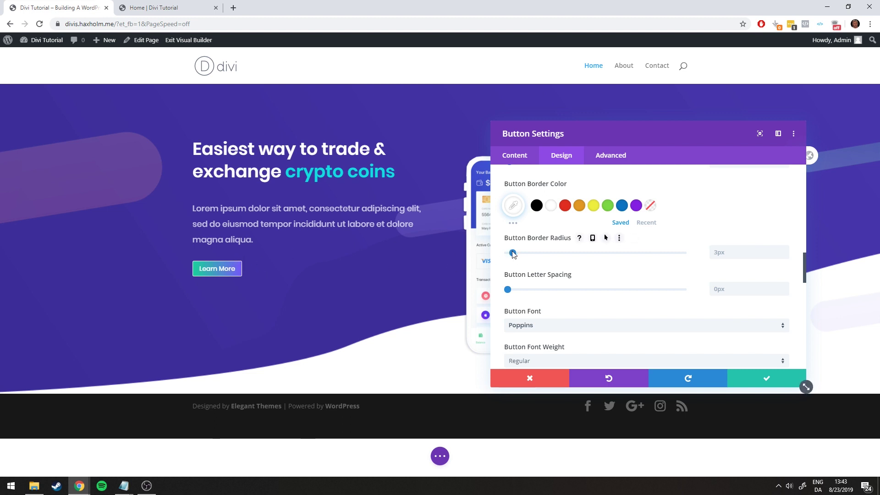
Round the button corners into a pill shape with a 71px border radius
drag(512, 253, 491, 253)
drag(508, 253, 583, 253)
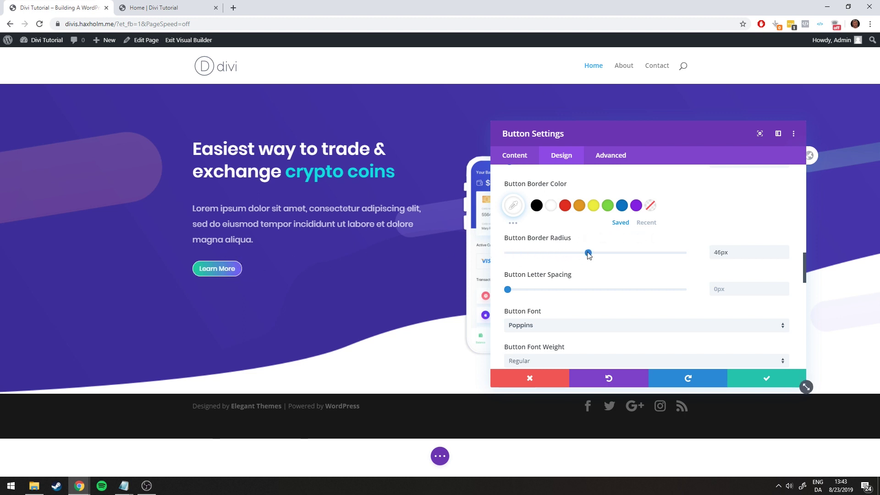
drag(588, 253, 516, 258)
click(178, 6)
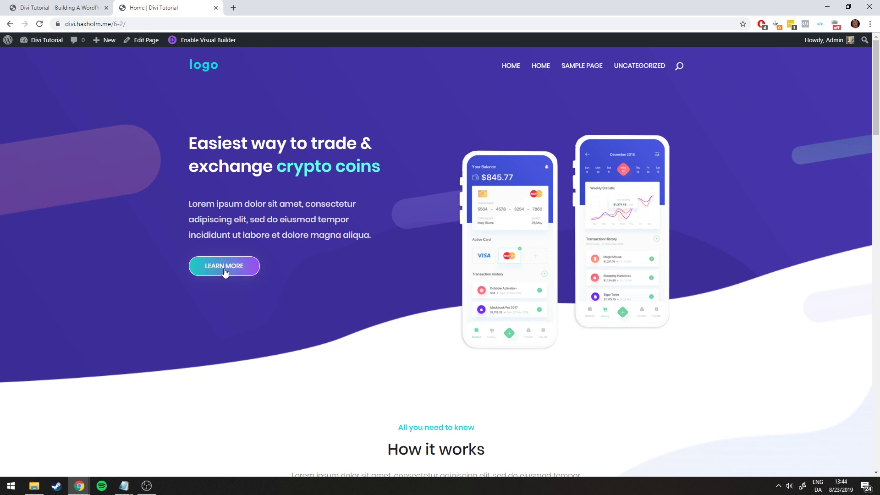
click(60, 7)
drag(569, 253, 633, 254)
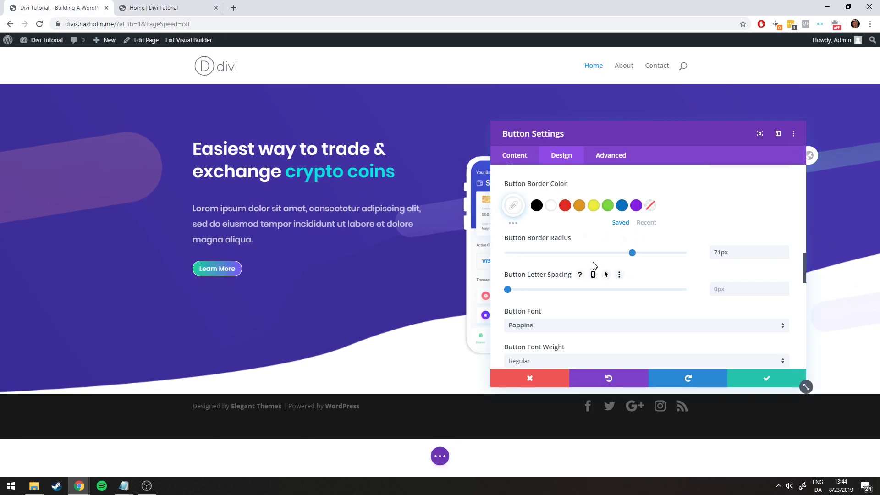
scroll(591, 270, down, 2)
scroll(578, 259, down, 1)
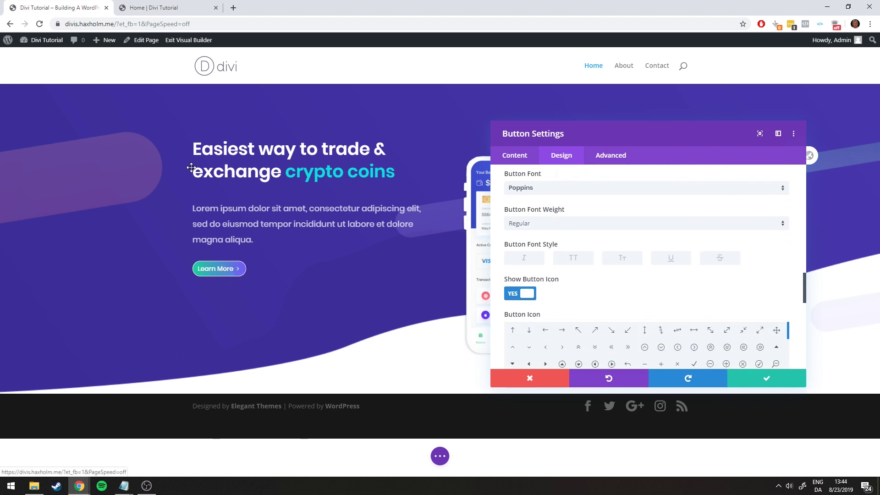
Turn off the button's arrow icon and compare it with the live page
click(146, 8)
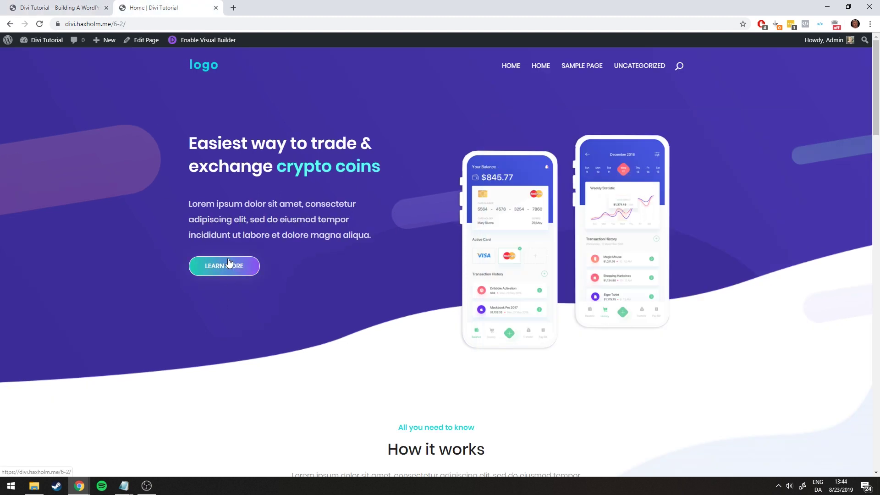
click(28, 5)
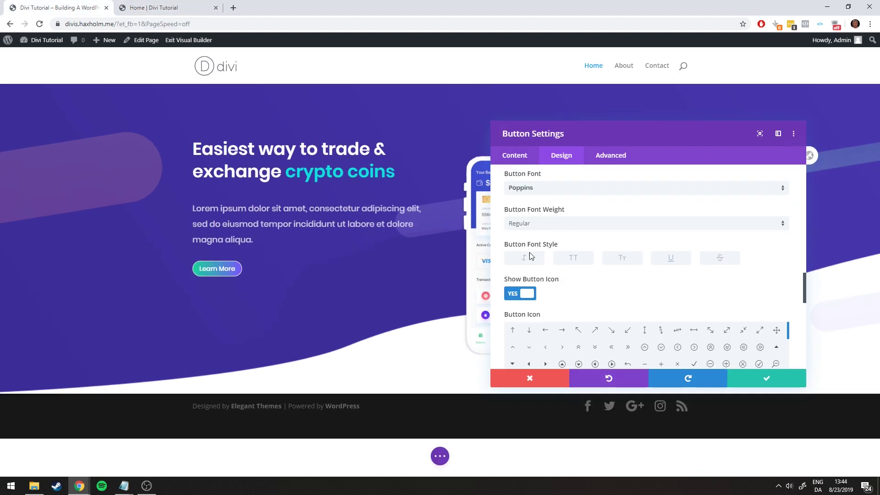
click(526, 296)
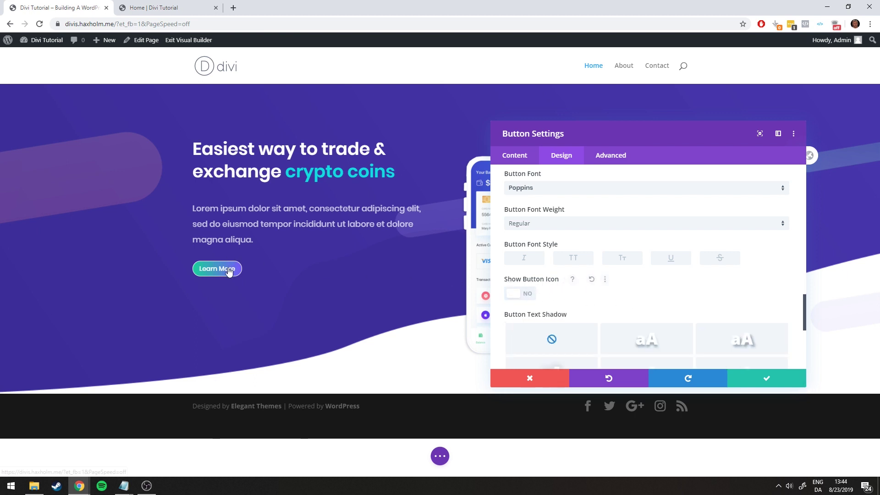
scroll(616, 269, down, 3)
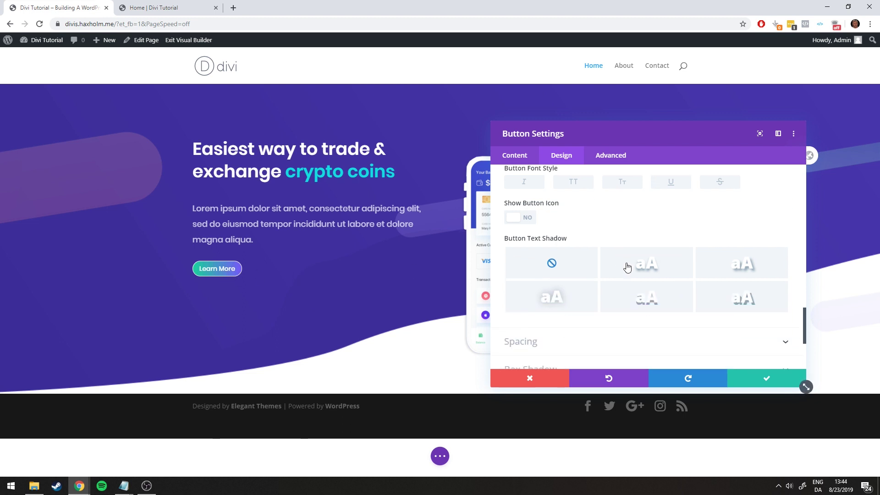
scroll(631, 257, up, 6)
scroll(567, 255, up, 5)
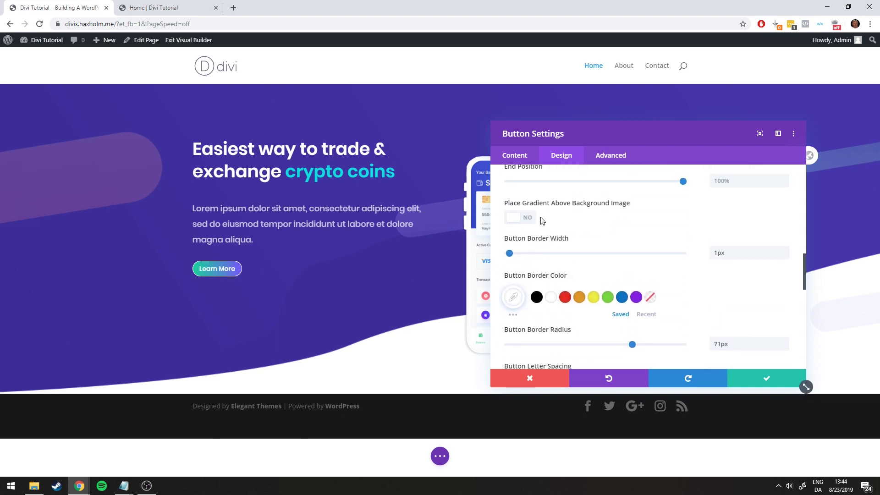
scroll(530, 228, up, 5)
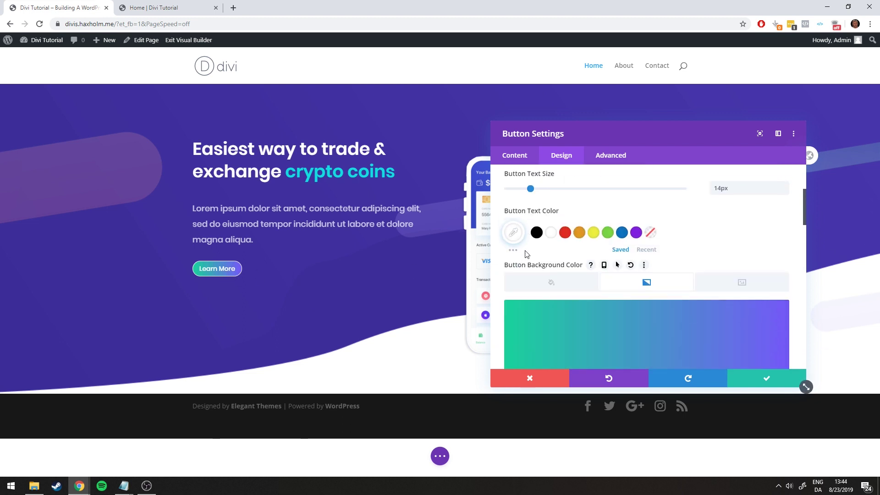
click(525, 212)
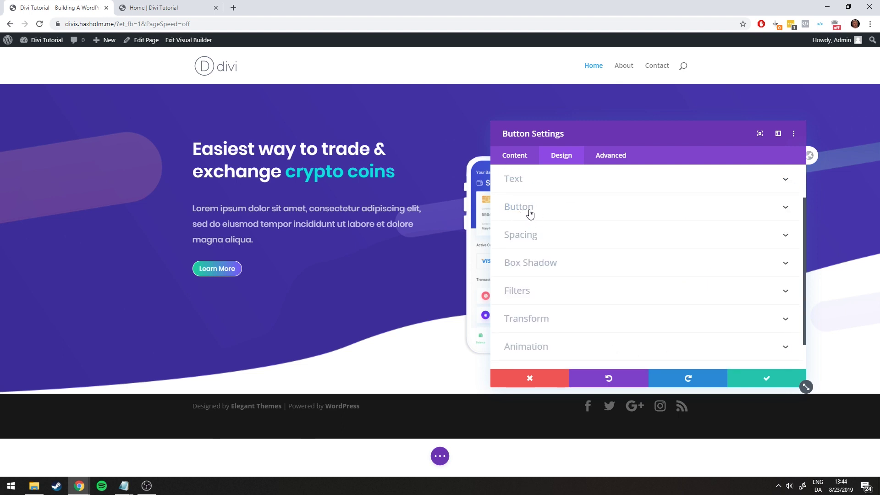
click(191, 9)
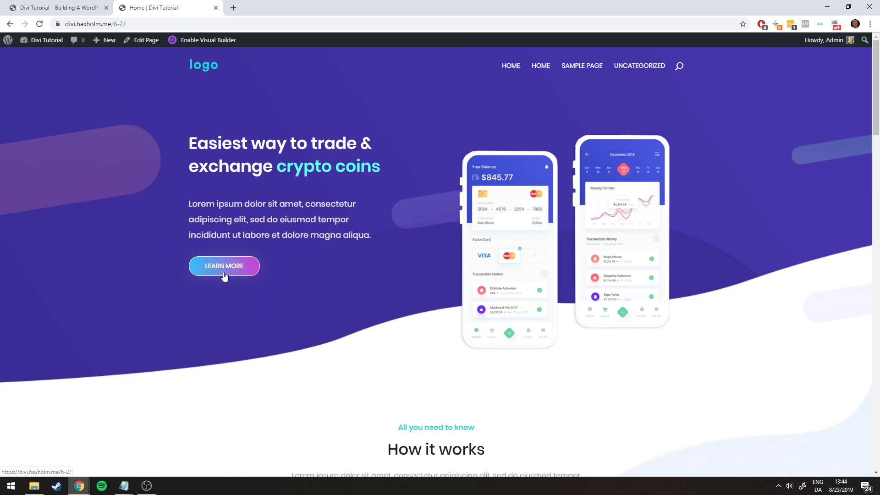
key(ctrl+Tab)
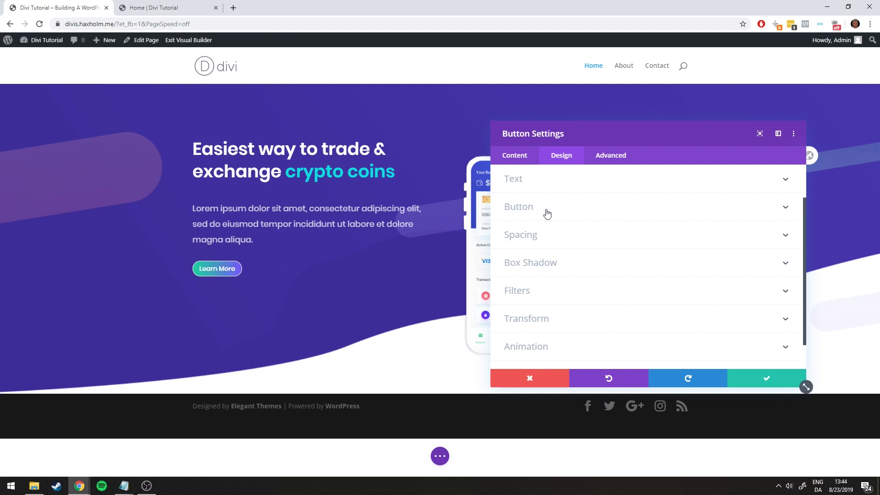
key(ctrl+Tab)
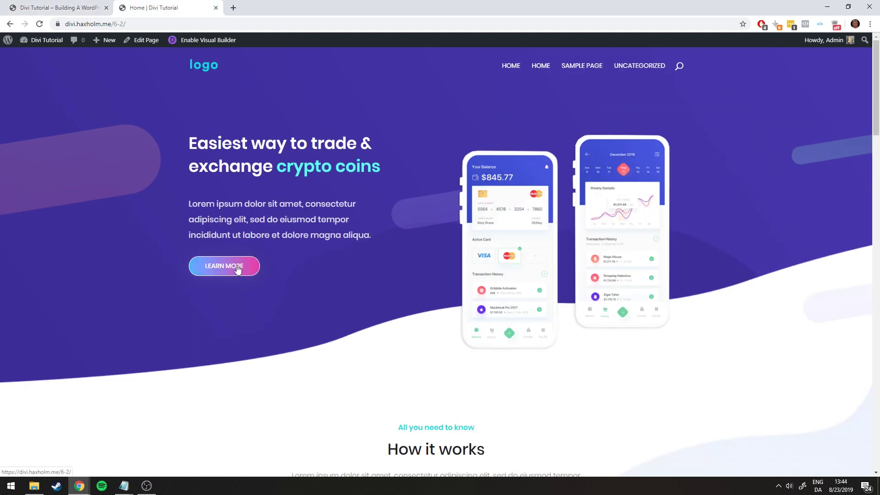
key(ctrl+Tab)
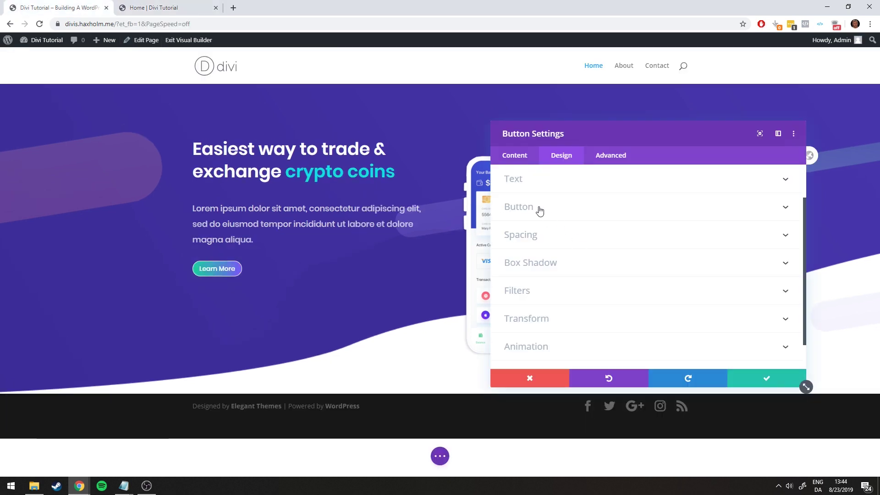
Make the button label uppercase and check it against the reference LEARN MORE button
click(539, 210)
scroll(610, 216, down, 10)
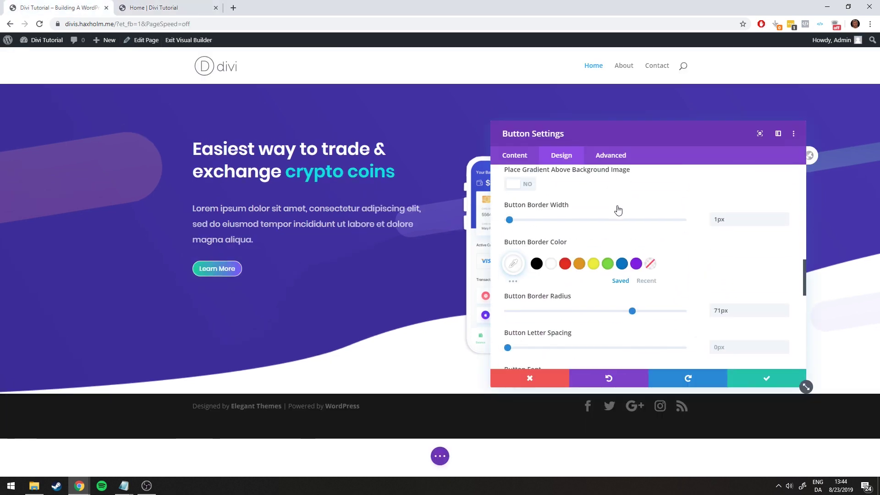
scroll(616, 210, down, 8)
scroll(596, 212, up, 3)
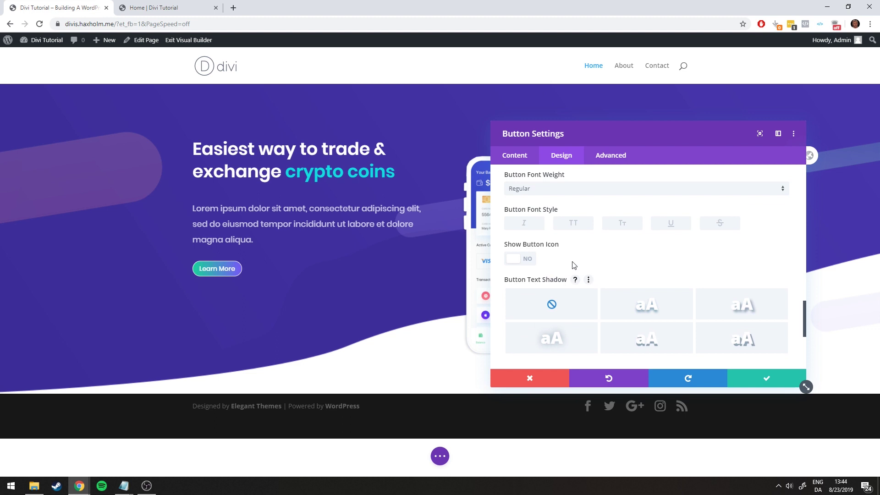
click(572, 224)
scroll(572, 257, up, 15)
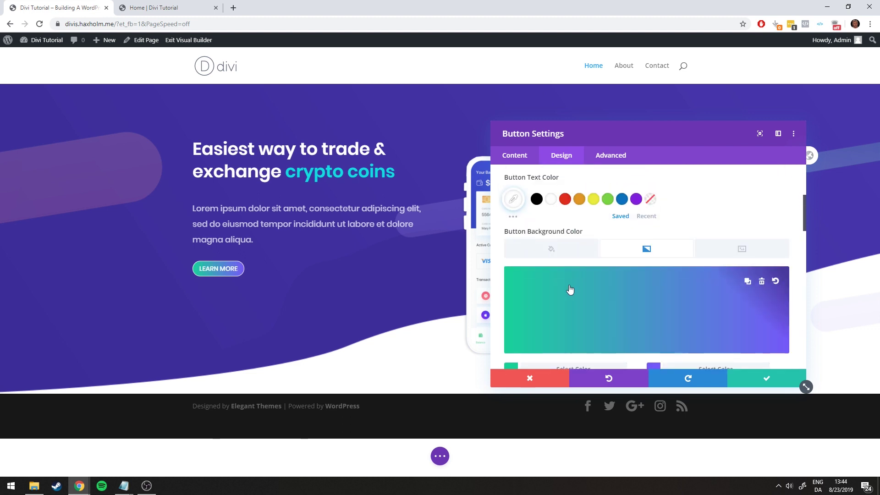
click(522, 255)
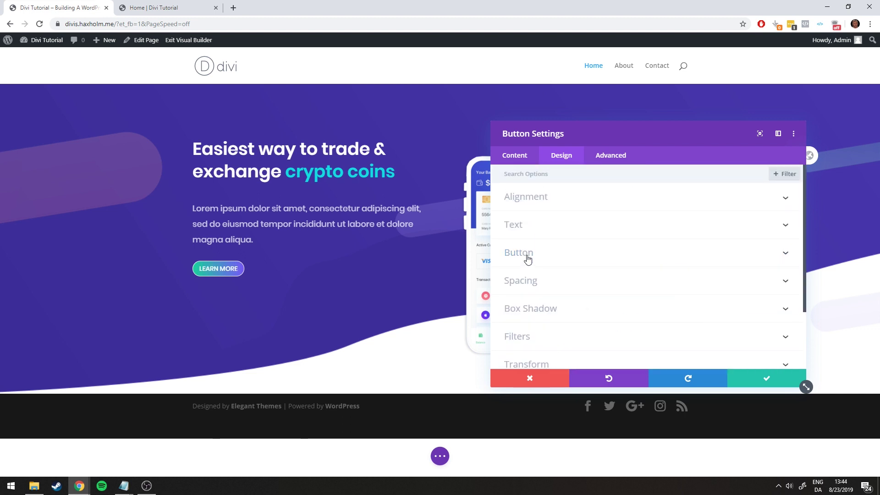
click(151, 7)
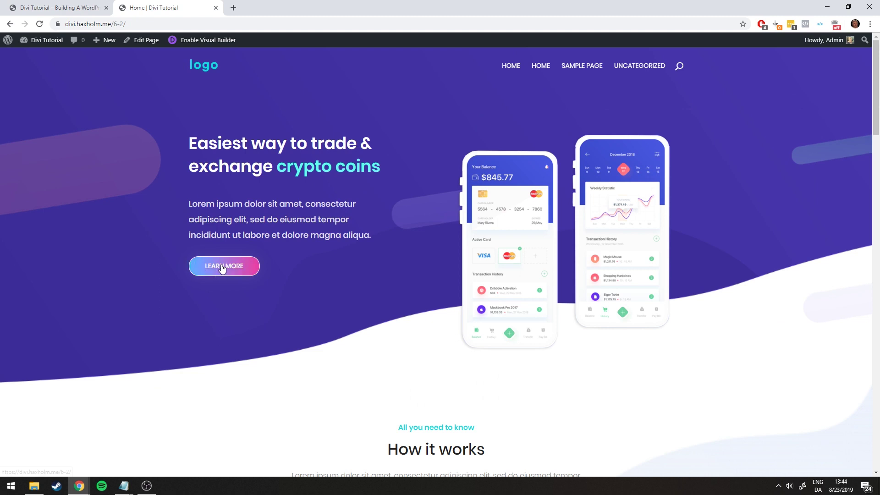
click(64, 7)
Experiment with button margin and padding, then clear them and compare with the reference
click(535, 281)
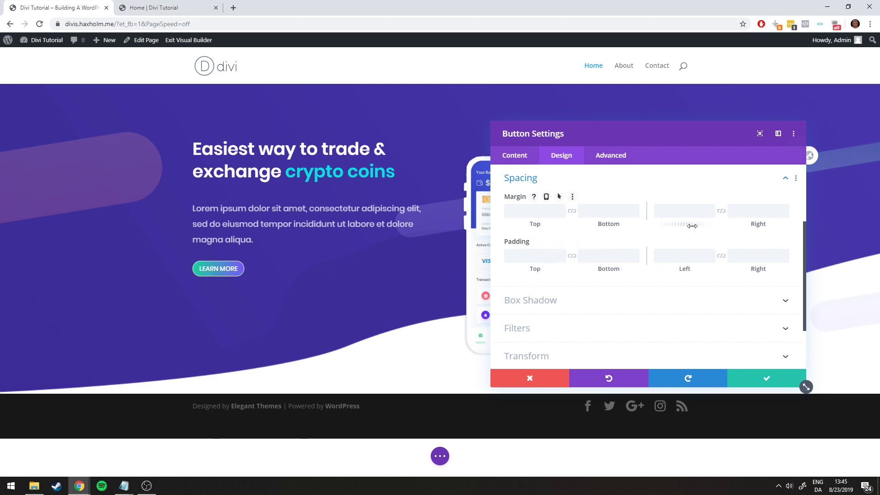
mouse_move(674, 225)
mouse_down()
mouse_move(699, 226)
mouse_move(678, 227)
mouse_up()
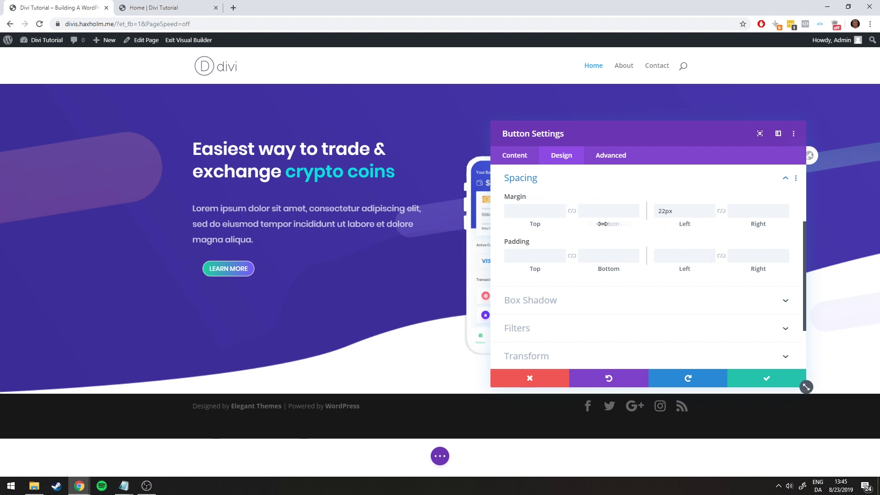
mouse_move(529, 224)
mouse_down()
mouse_move(540, 225)
mouse_move(533, 224)
mouse_up()
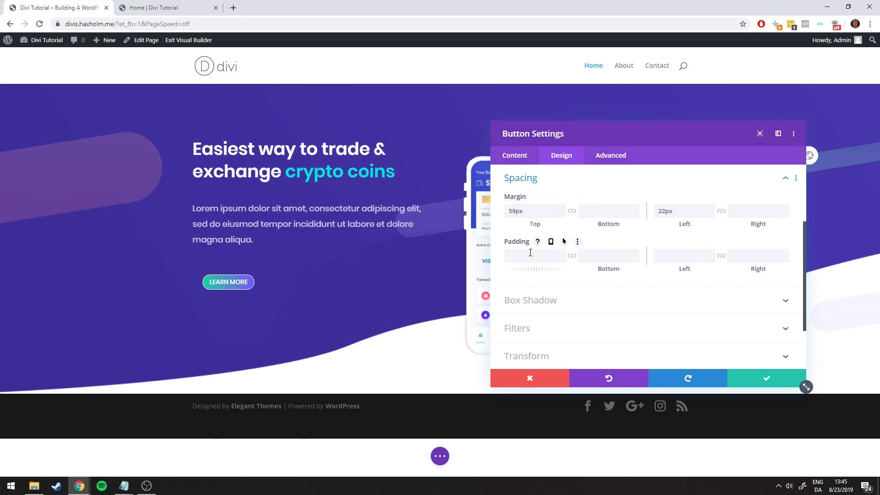
drag(532, 269, 554, 264)
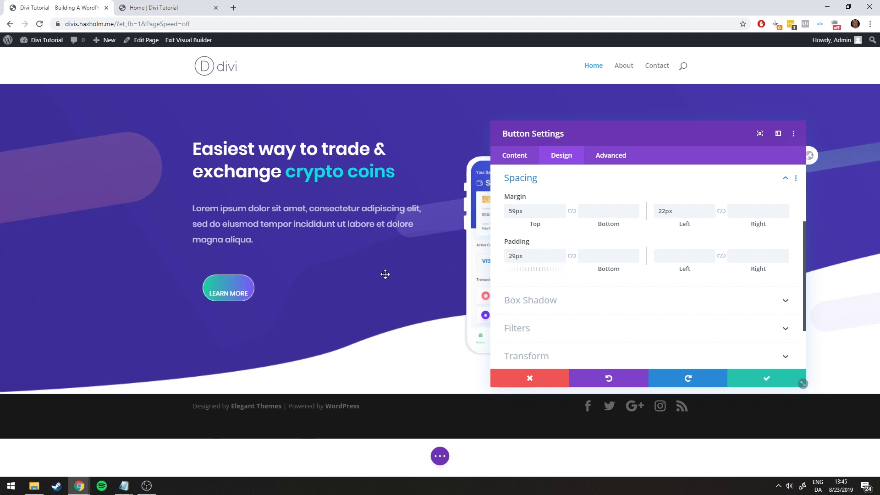
drag(668, 269, 698, 269)
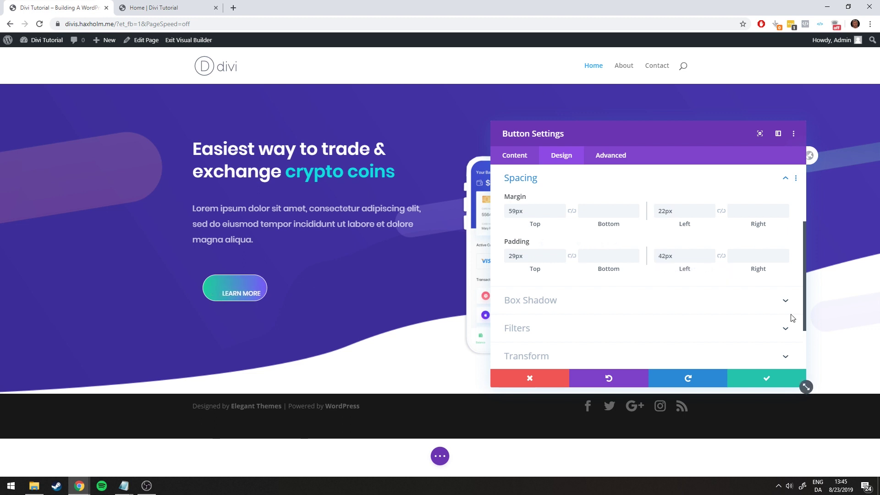
click(577, 243)
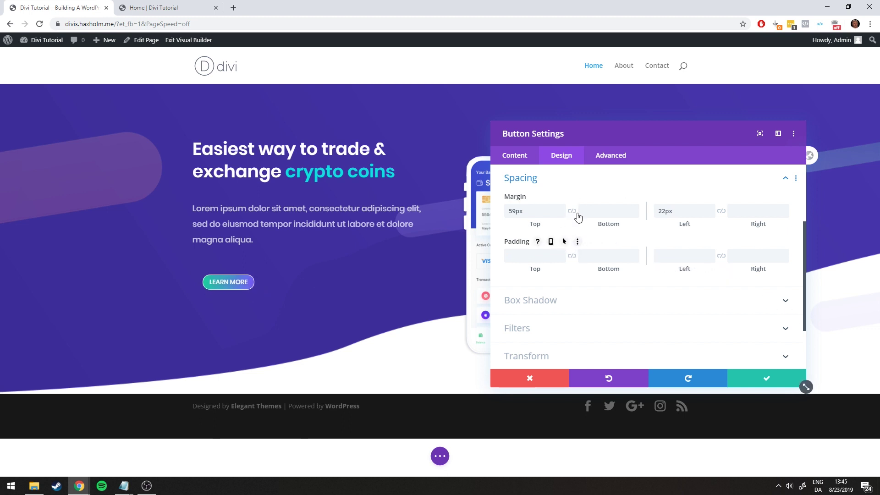
click(574, 197)
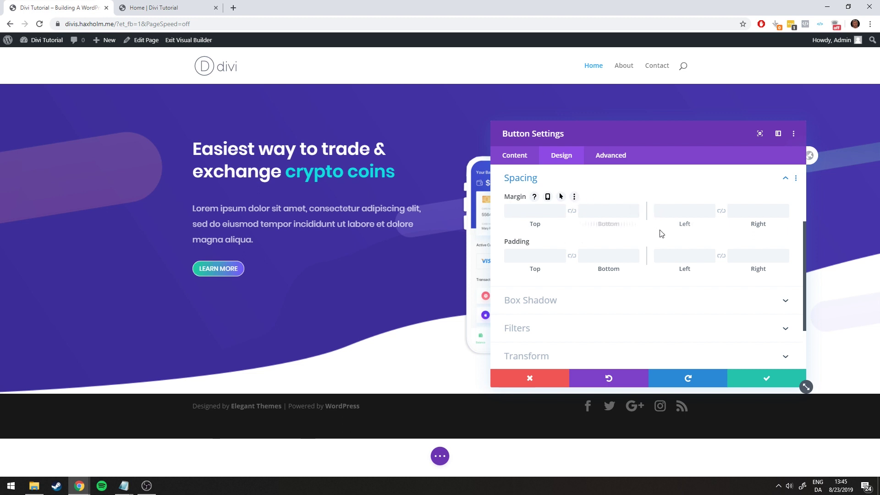
click(151, 8)
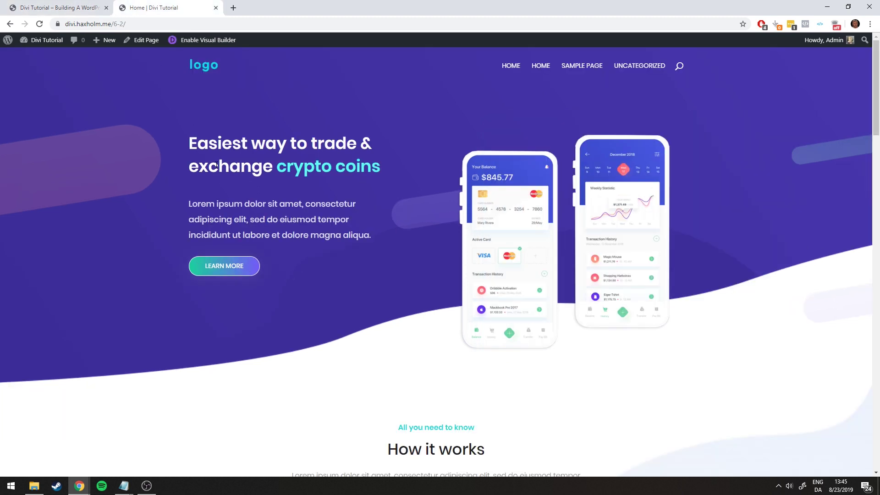
key(ctrl+Tab)
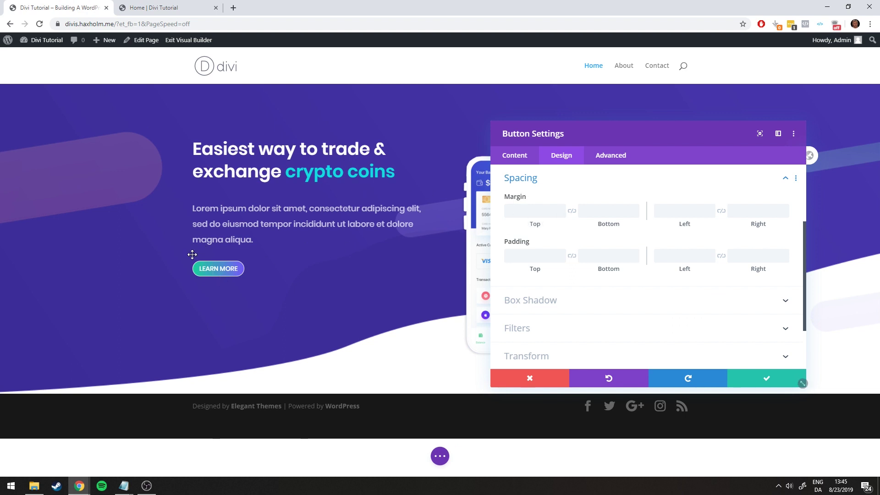
click(178, 5)
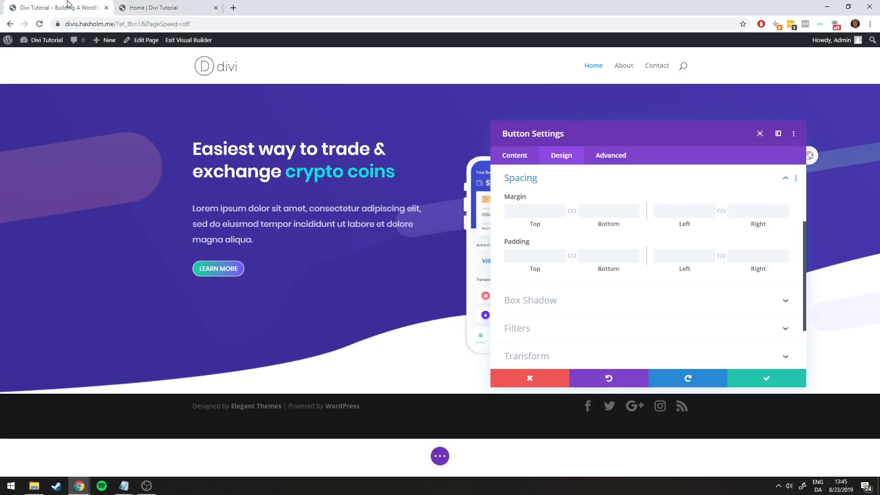
key(ctrl+shift+Tab)
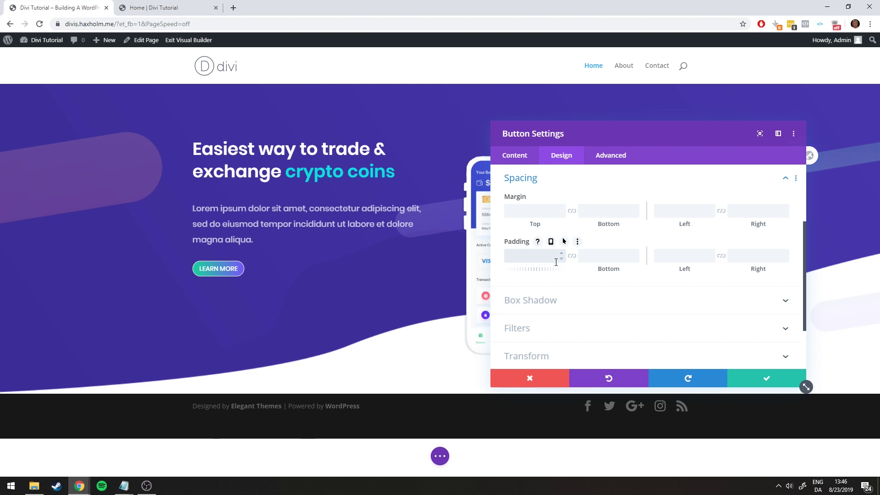
Set linked top and bottom button padding to 9px
text(9)
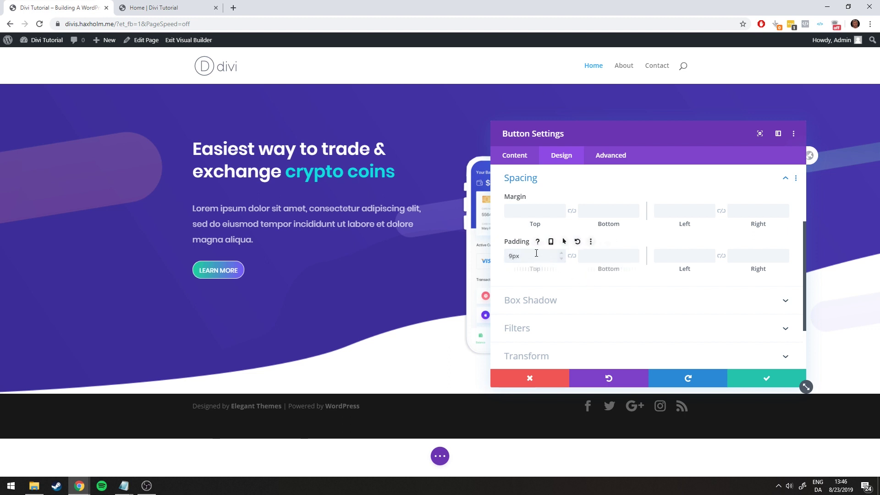
click(635, 253)
click(635, 253)
click(635, 253)
click(634, 253)
click(572, 260)
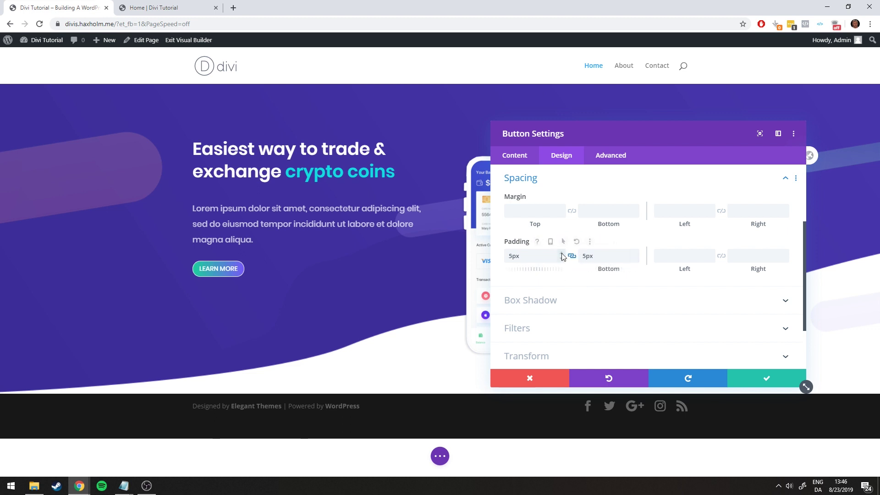
click(563, 256)
click(562, 252)
click(562, 252)
click(562, 252)
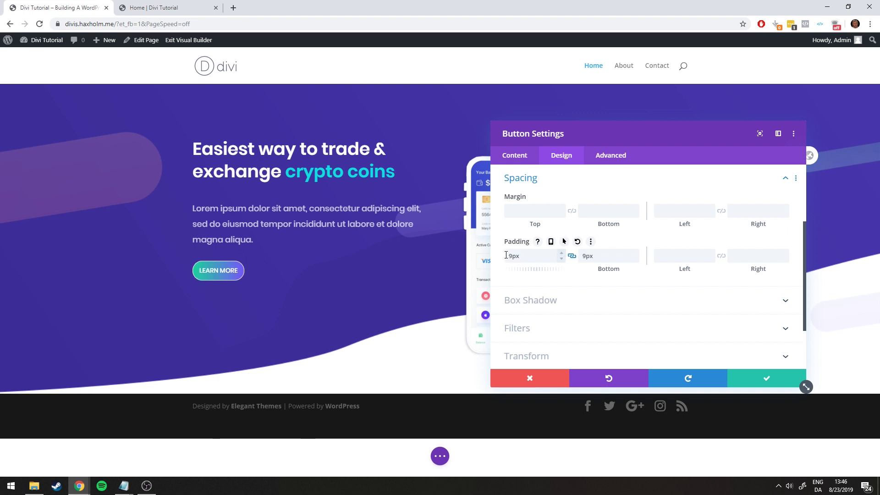
Set left and right padding to 35px and save the button settings
click(680, 256)
text(35)
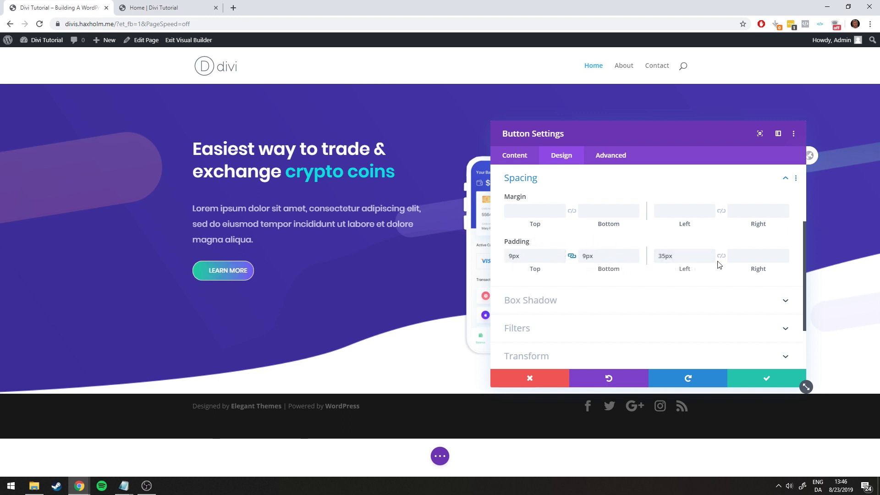
click(720, 257)
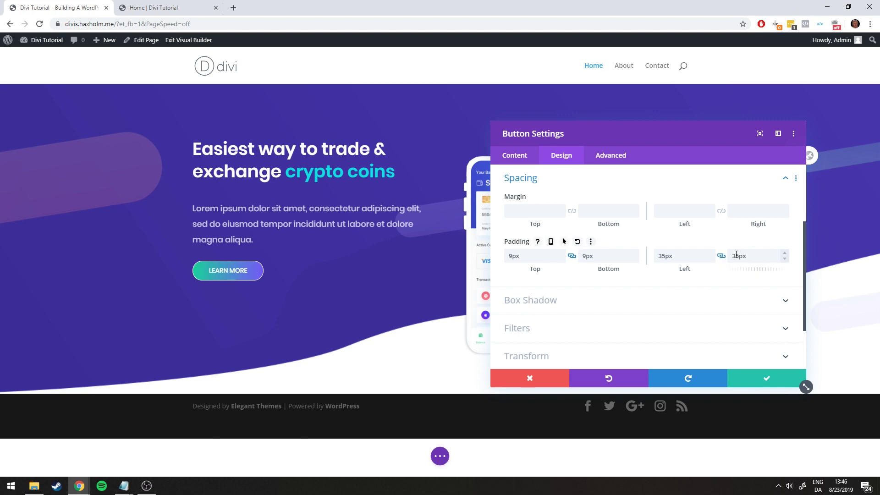
click(133, 7)
click(70, 2)
click(193, 7)
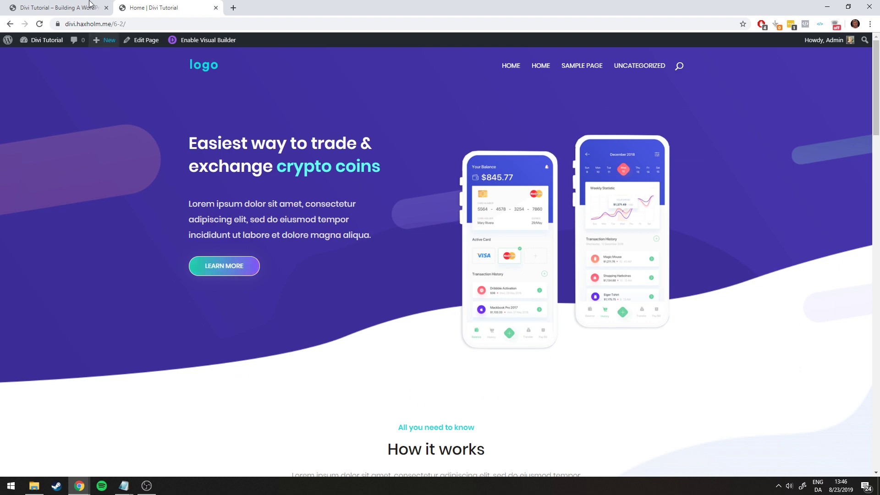
click(90, 5)
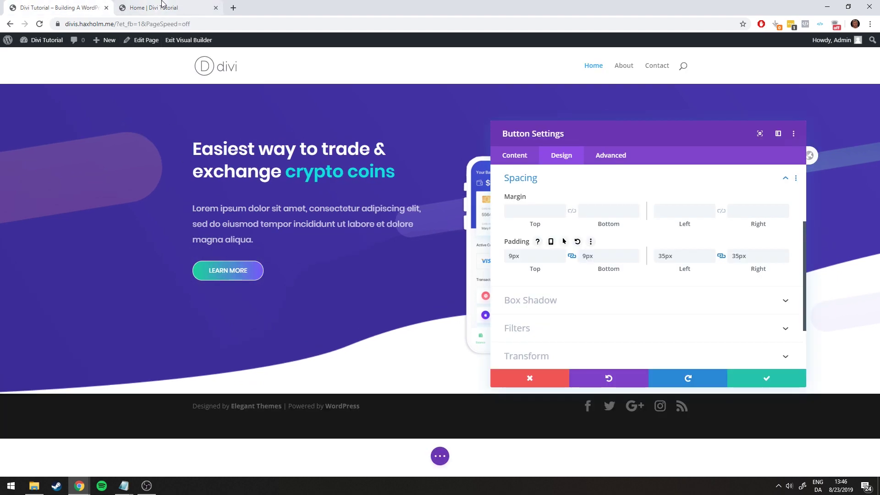
click(160, 6)
click(94, 6)
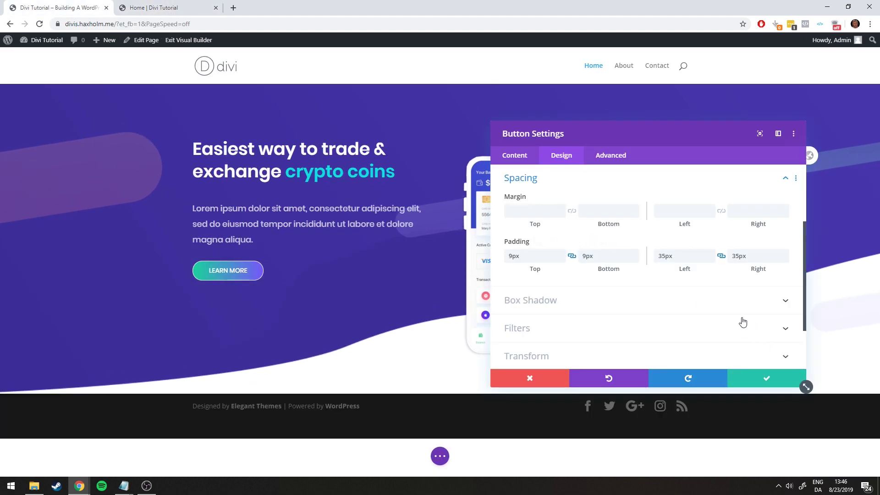
click(757, 376)
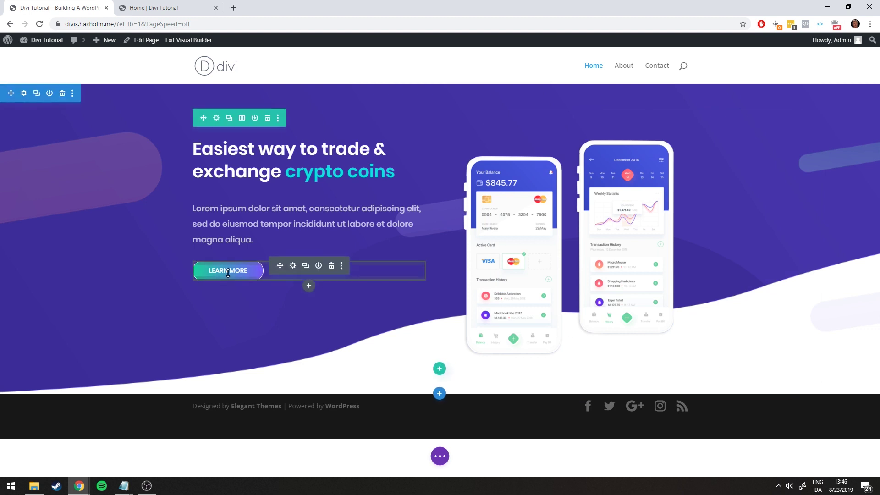
Check the reference page, then expand Filters on the Learn More button's Design tab
key(ctrl+Tab)
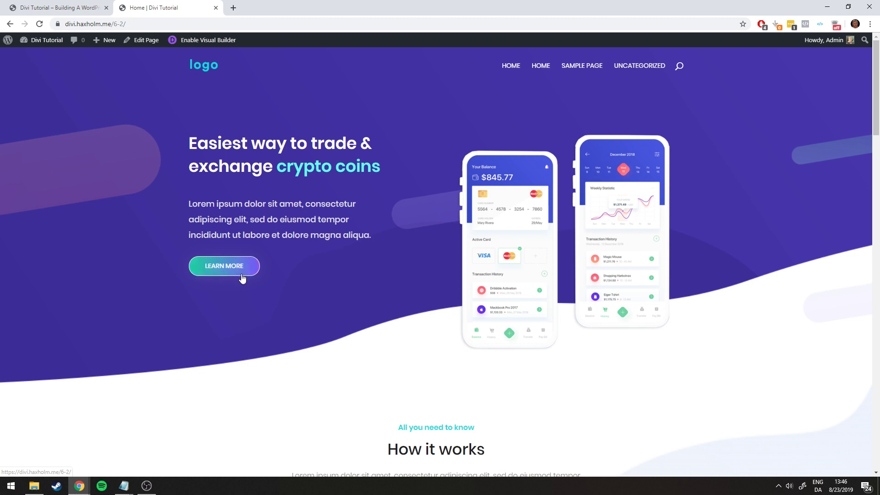
click(79, 3)
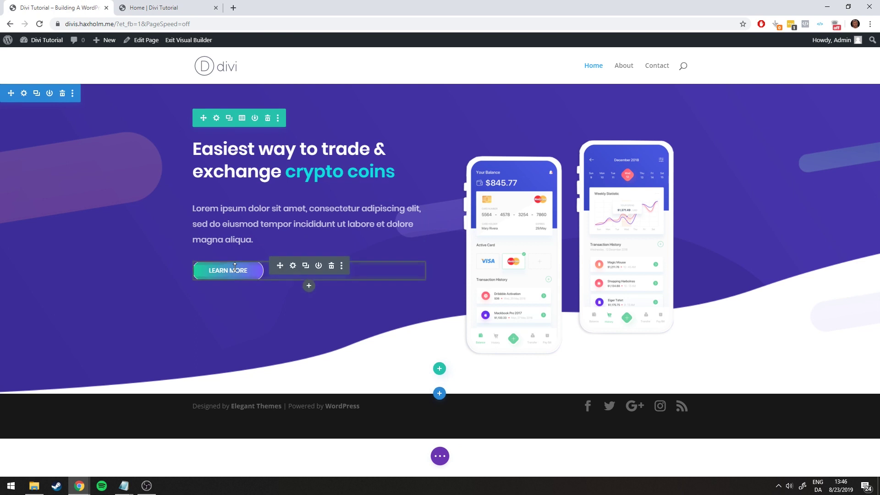
click(293, 266)
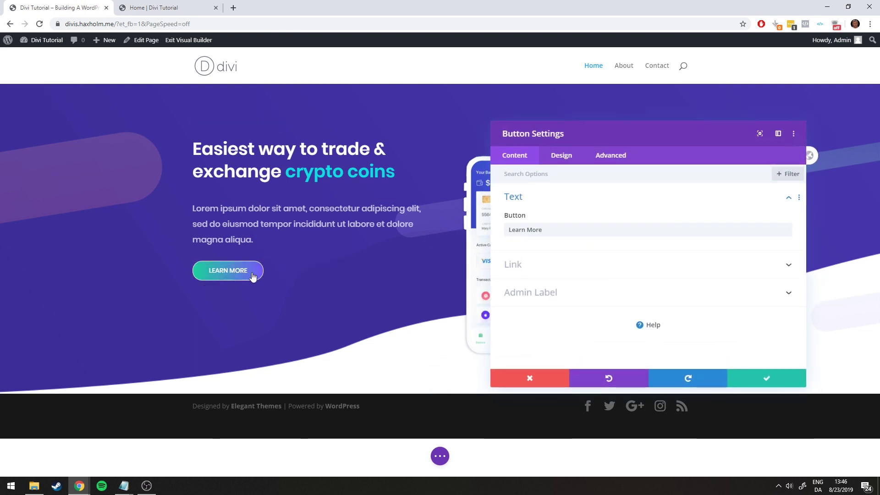
click(560, 155)
scroll(560, 222, down, 1)
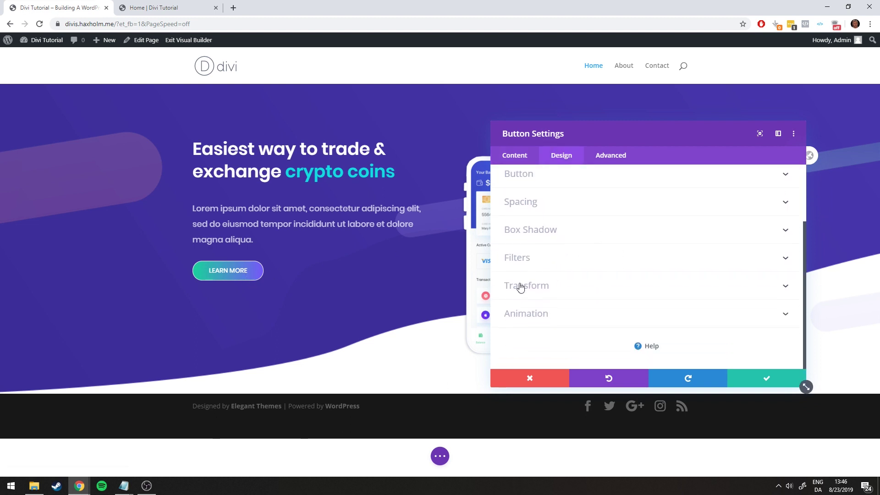
click(533, 260)
scroll(510, 242, up, 1)
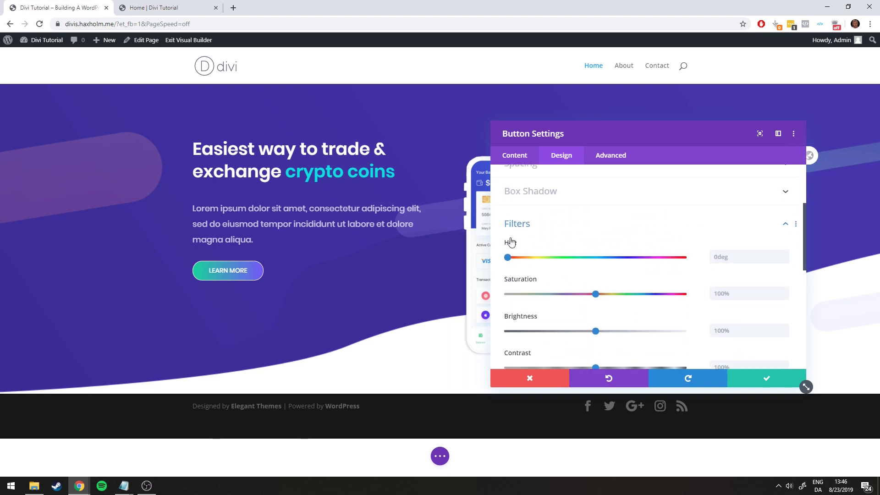
mouse_move(612, 243)
Test hue shifts on the Learn More button, then reset Hue to 0deg
click(194, 8)
click(81, 4)
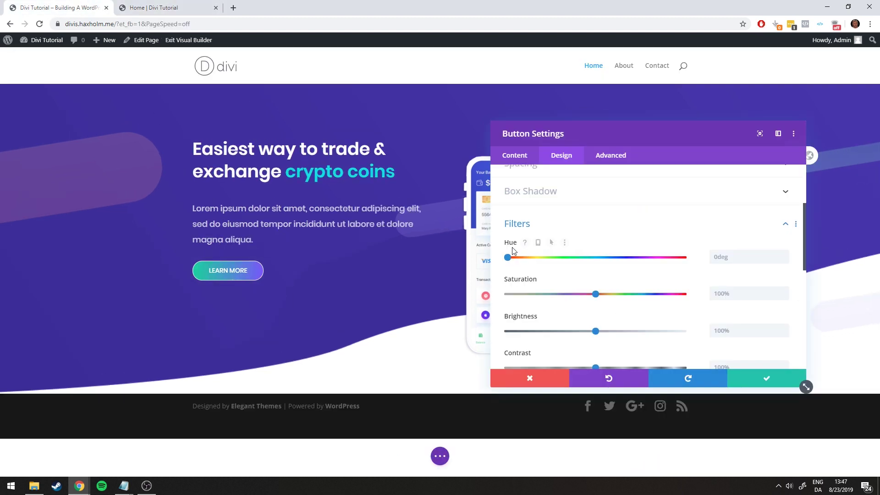
drag(509, 259, 558, 261)
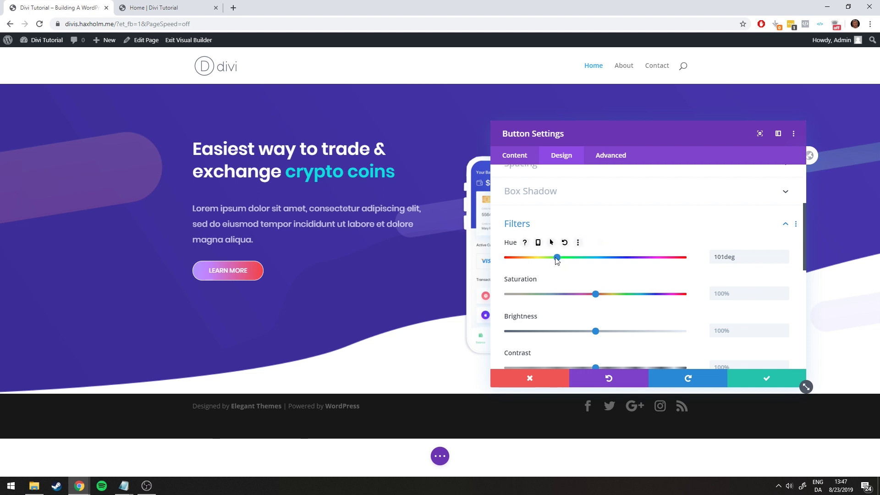
drag(558, 261, 555, 261)
drag(552, 257, 493, 258)
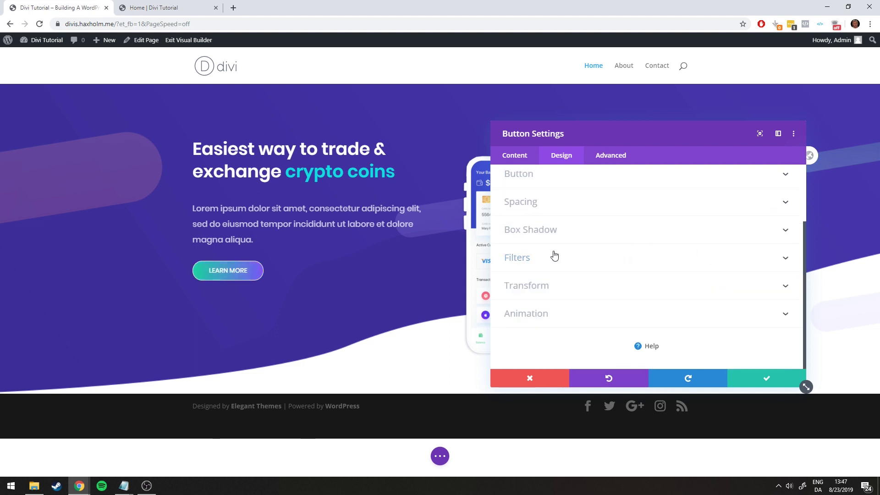
click(555, 256)
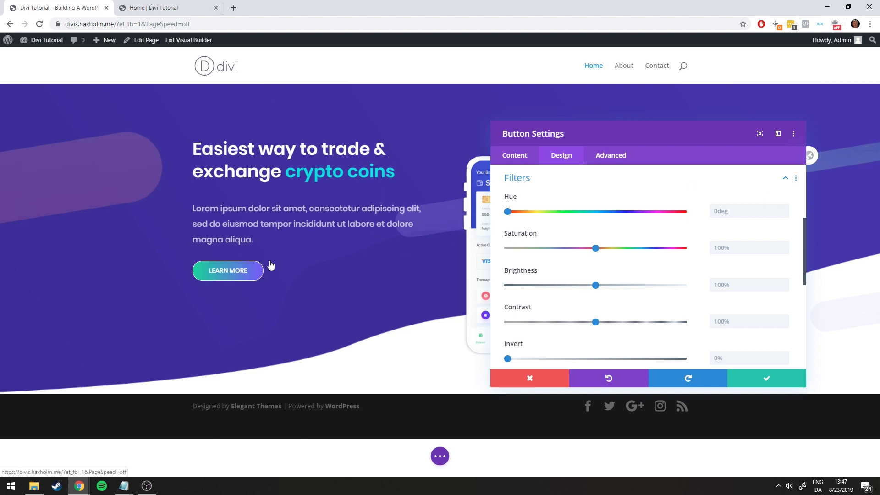
Give the button an 87deg hover hue while its normal hue stays 0deg
mouse_move(630, 200)
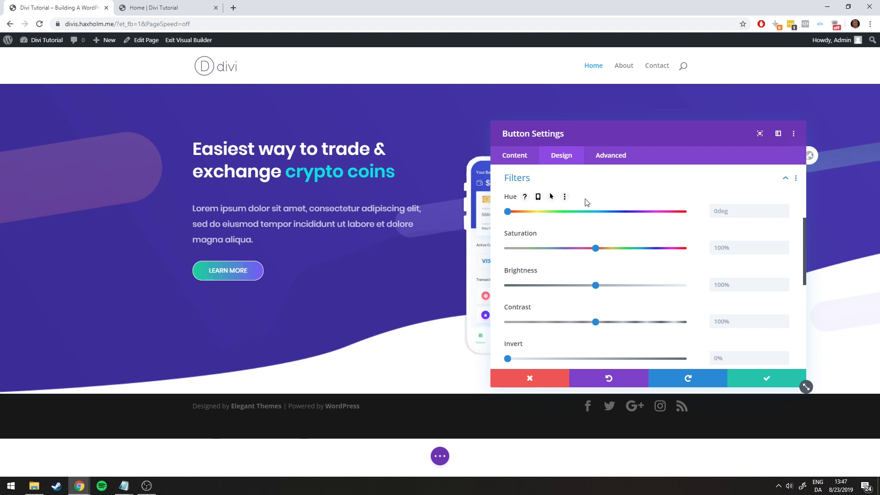
click(552, 197)
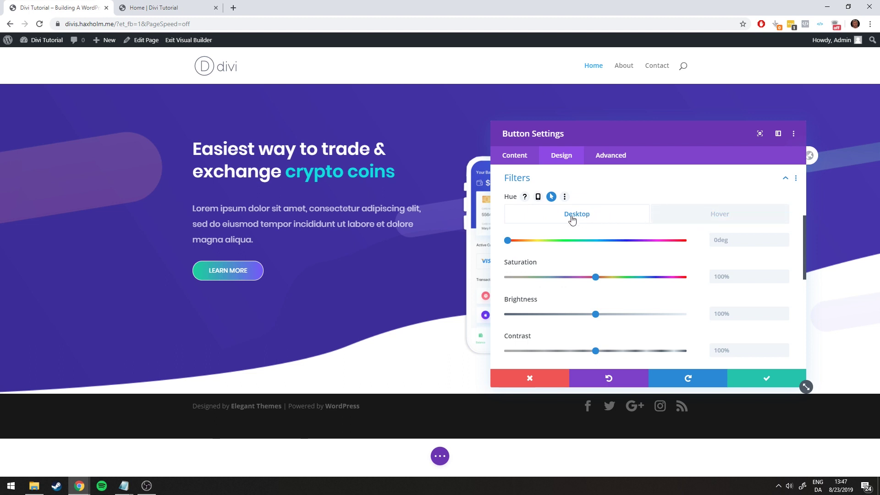
click(698, 220)
click(709, 218)
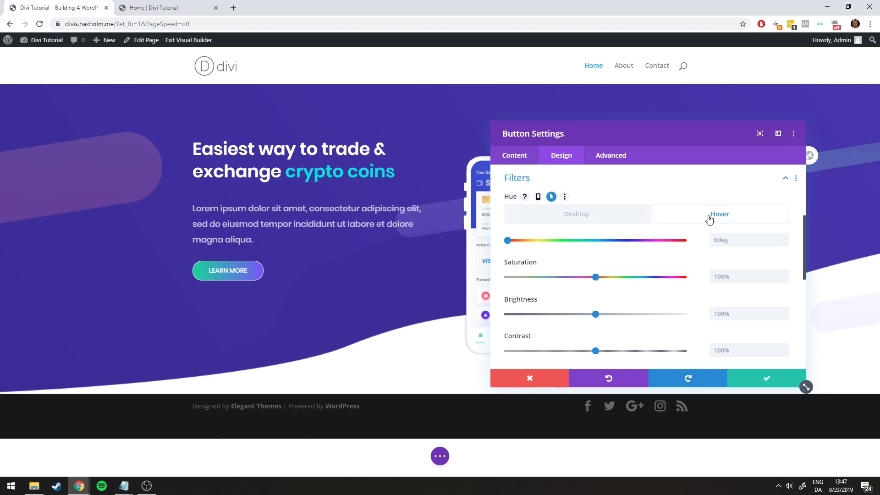
drag(507, 240, 551, 245)
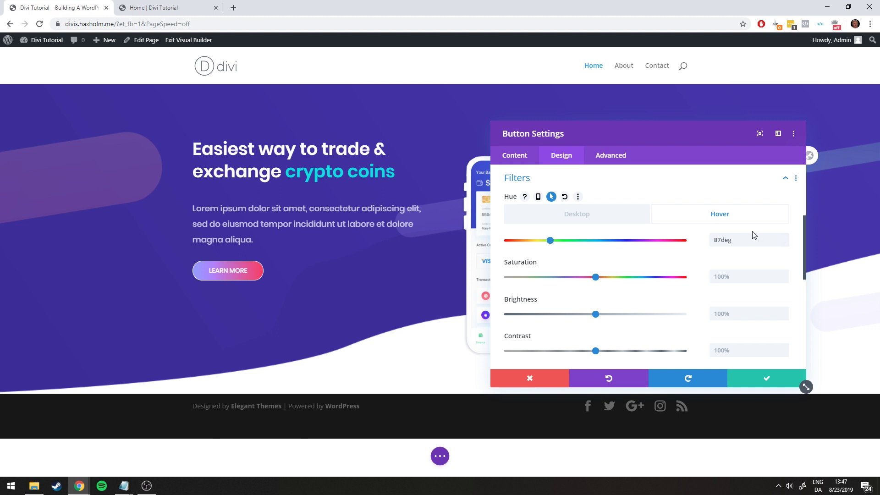
click(572, 218)
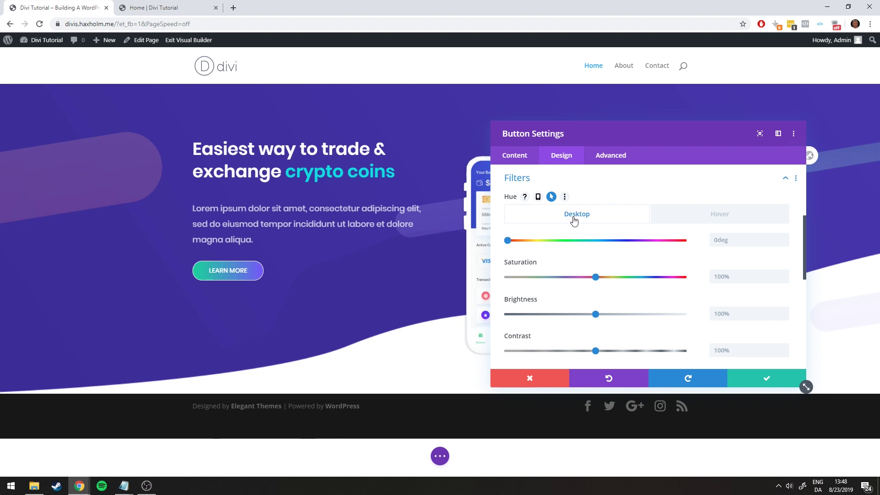
click(712, 220)
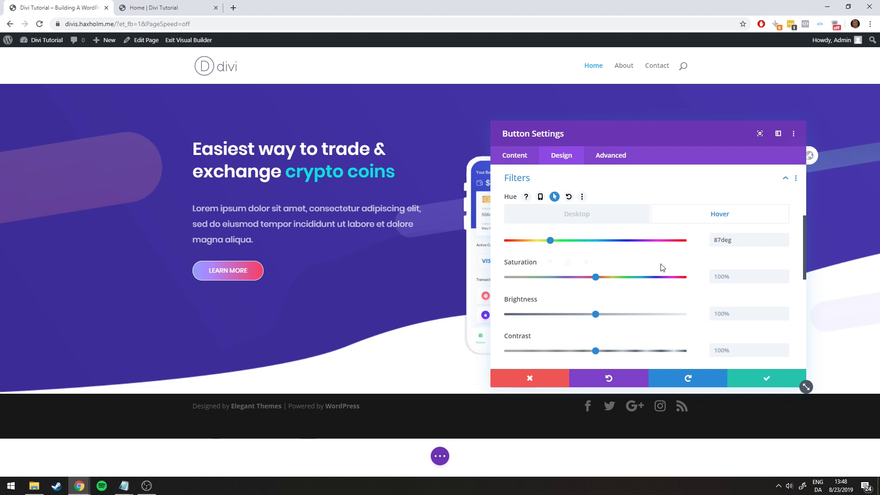
Try an inverted colour filter and undo it, then collapse Filters and close Button Settings
scroll(525, 277, down, 2)
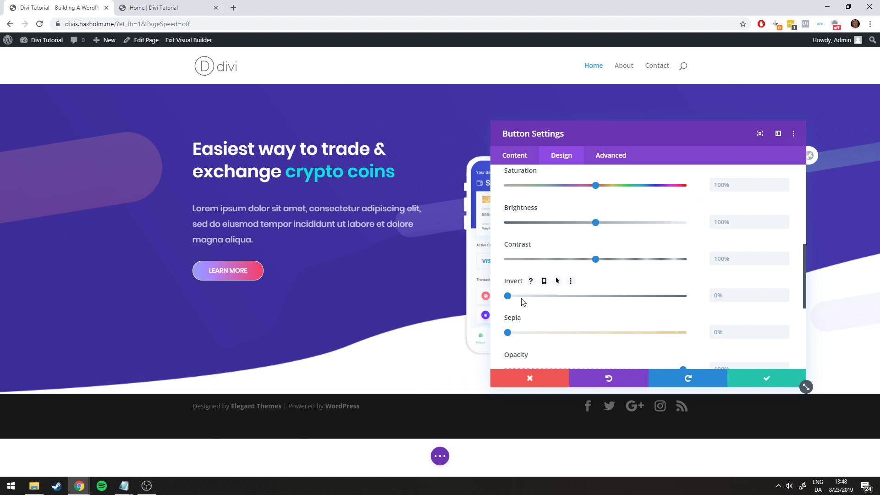
drag(507, 296, 639, 295)
click(570, 280)
scroll(539, 274, down, 4)
scroll(577, 274, up, 10)
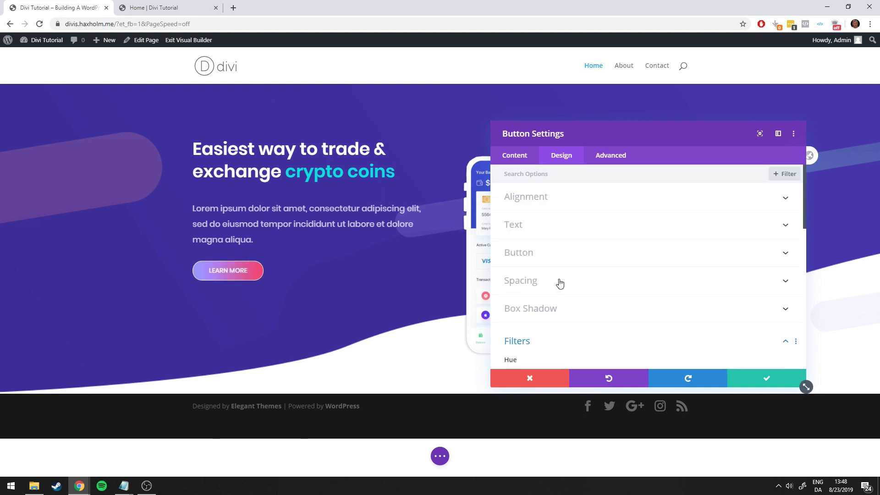
scroll(544, 277, down, 2)
click(530, 255)
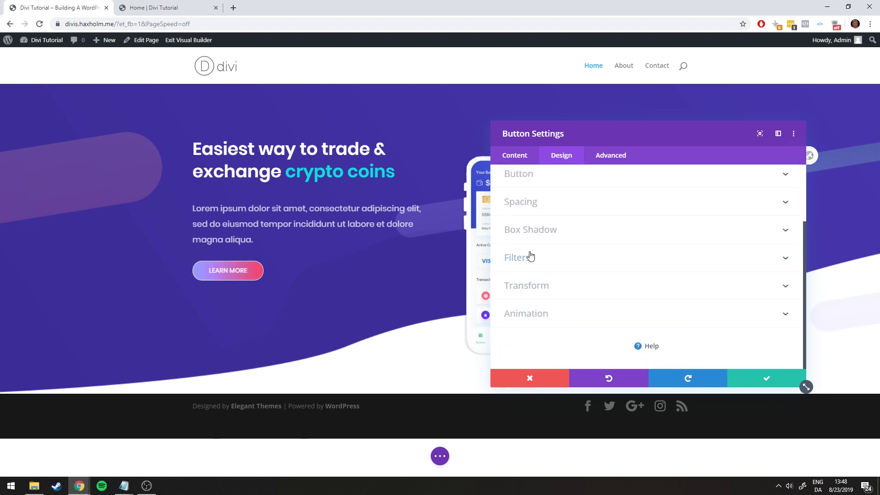
click(758, 383)
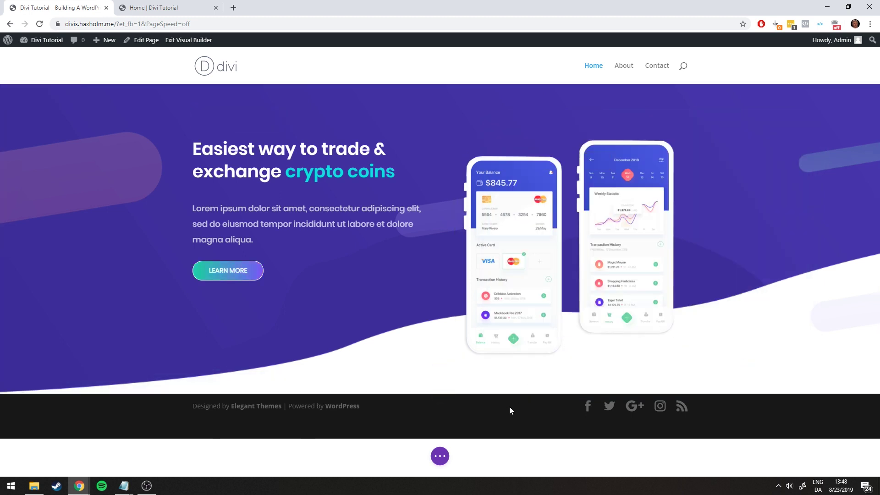
Exit the Visual Builder with Save & Exit, then bring up the reference page
click(440, 456)
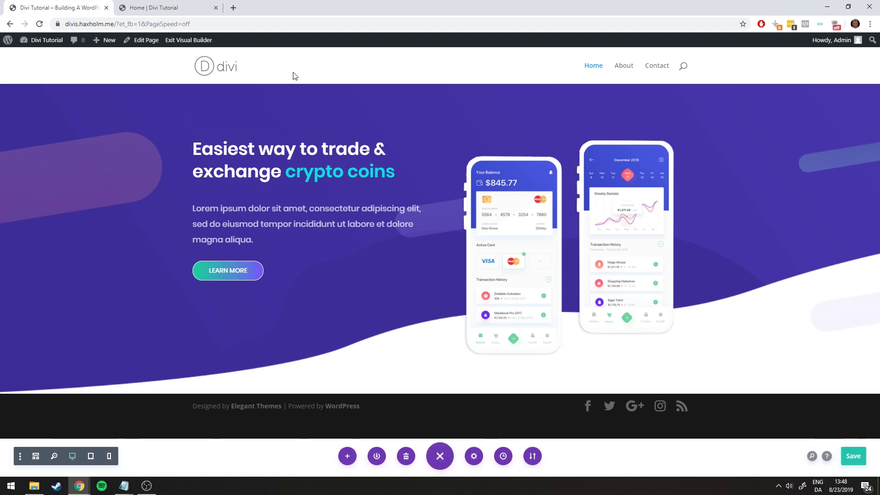
click(205, 43)
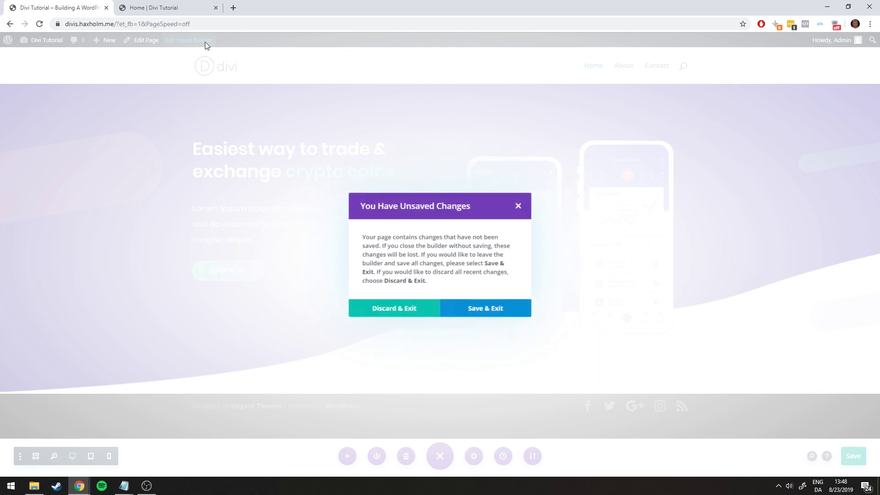
click(478, 310)
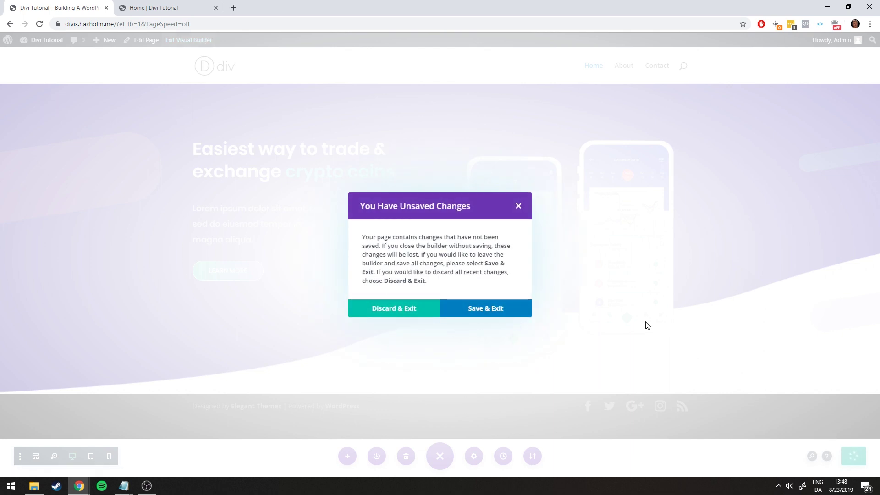
click(470, 308)
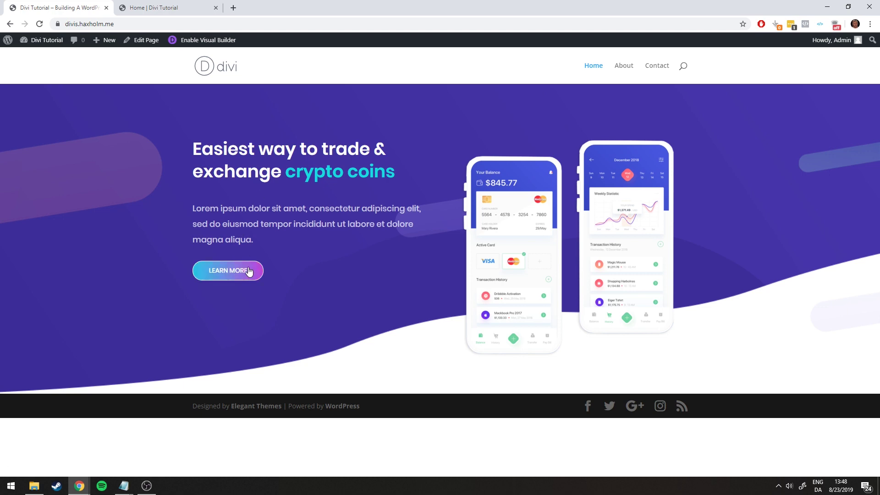
click(158, 8)
Compare the home page with the reference How it works section, then enable the Visual Builder again
click(60, 8)
click(131, 10)
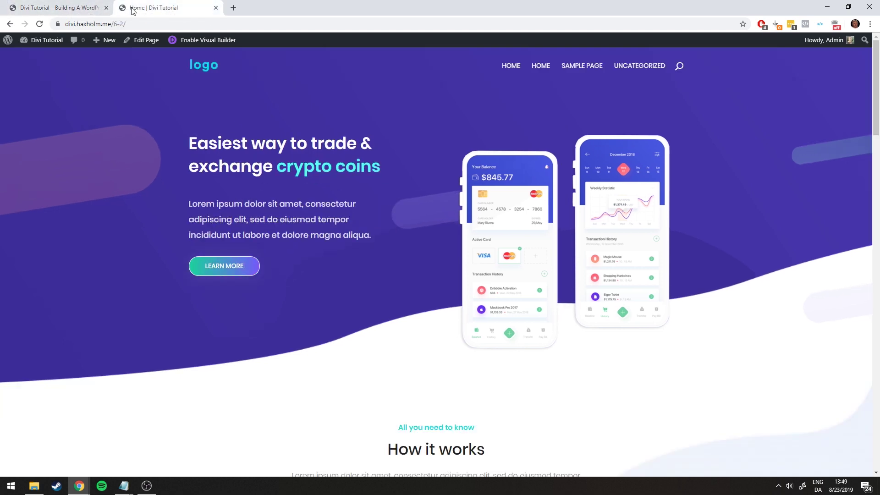
click(68, 5)
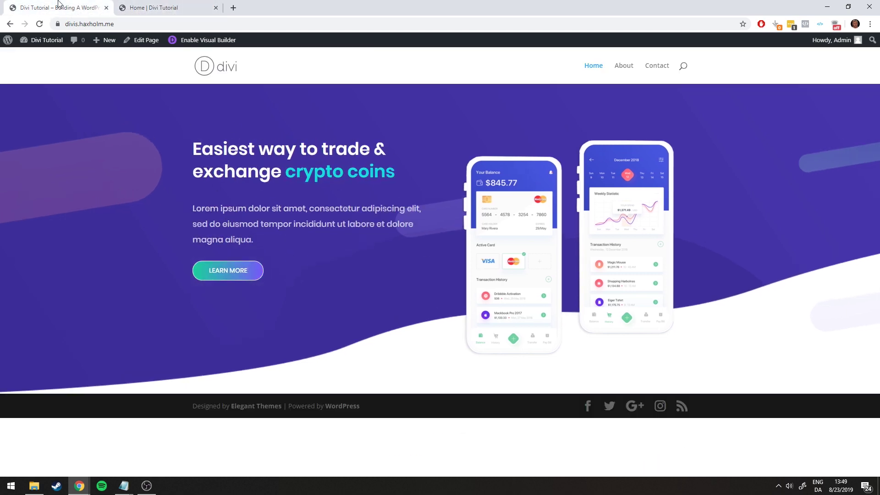
click(179, 7)
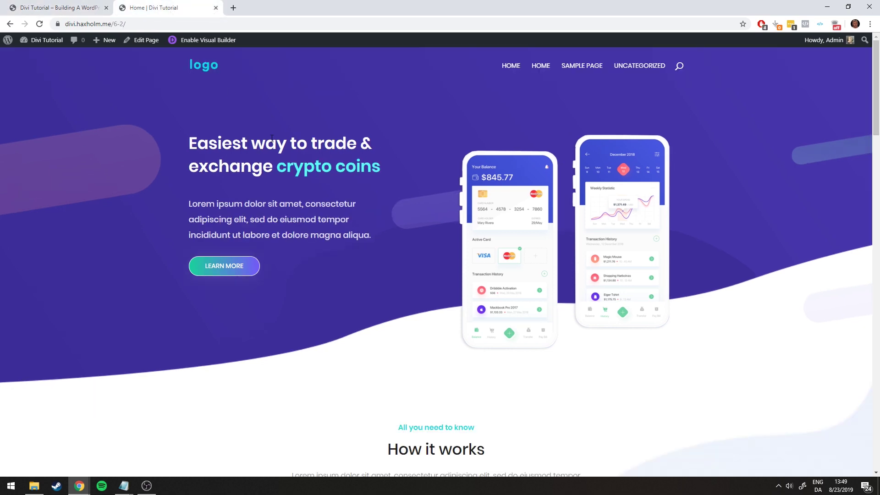
scroll(284, 156, down, 3)
scroll(289, 158, up, 3)
click(60, 7)
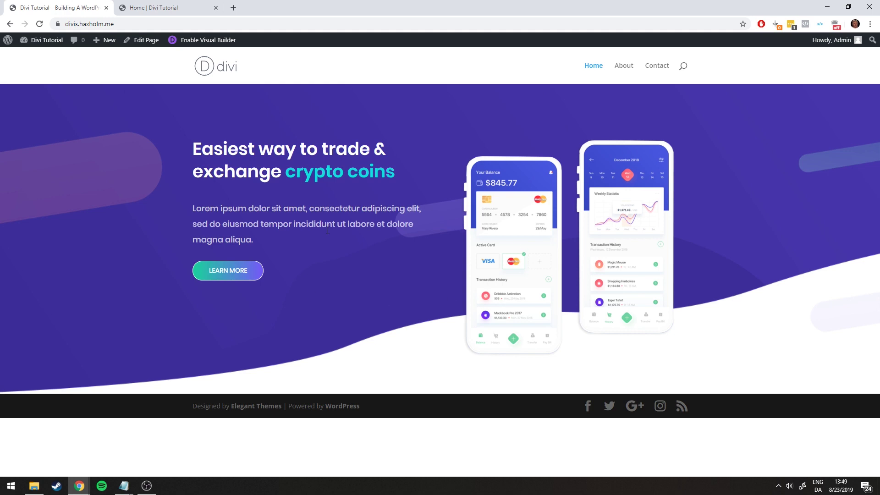
click(168, 4)
scroll(294, 181, down, 6)
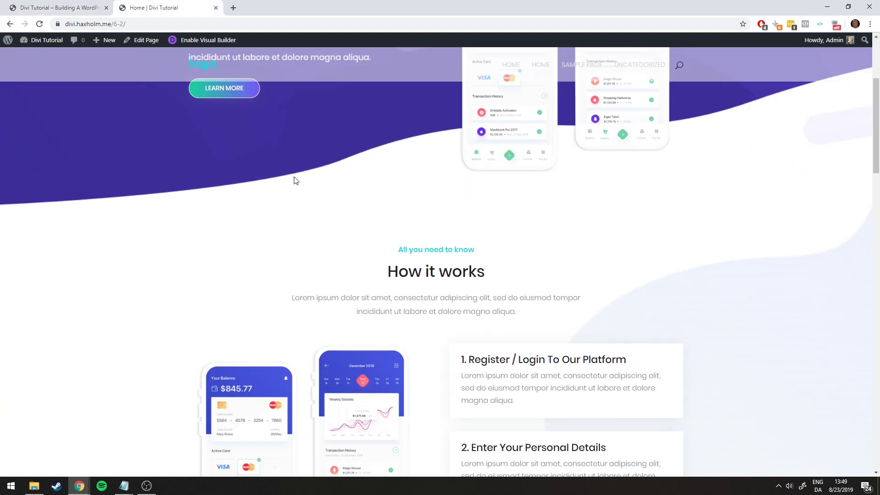
scroll(295, 172, down, 1)
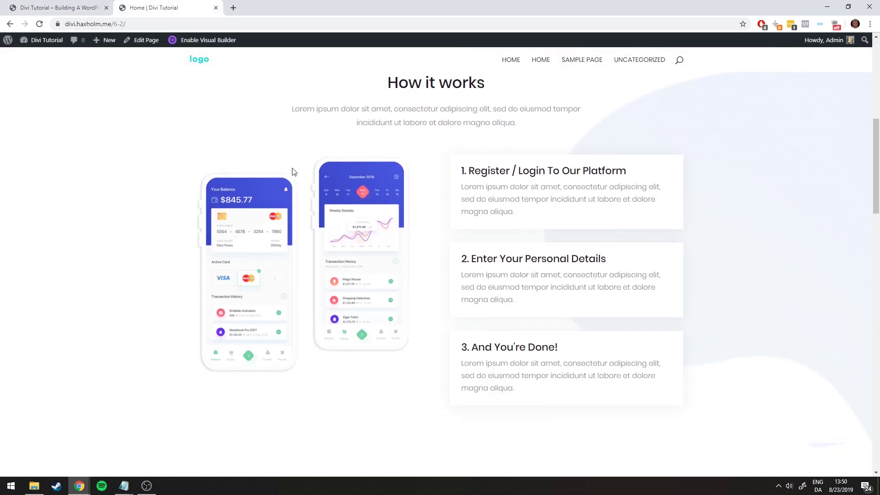
scroll(876, 165, up, 1)
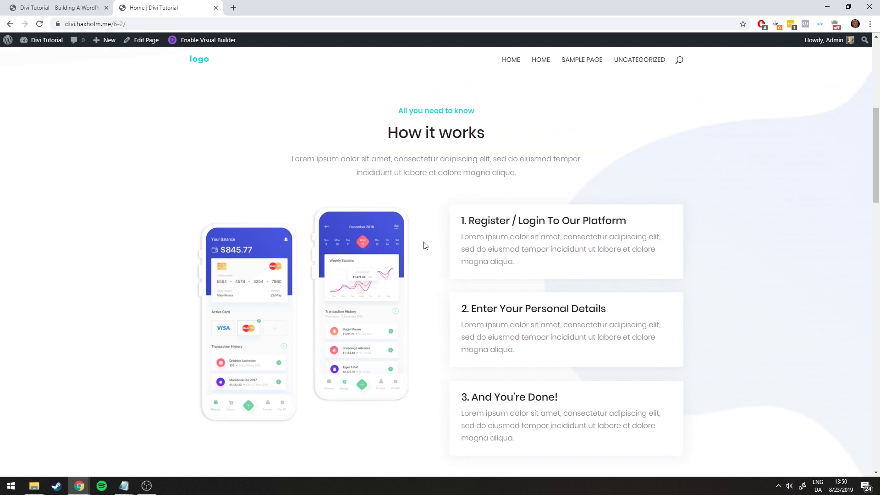
click(82, 7)
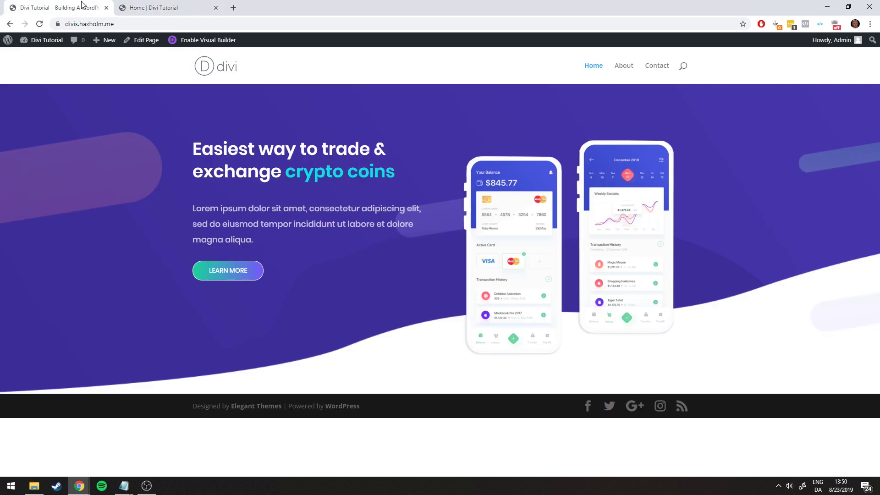
click(193, 42)
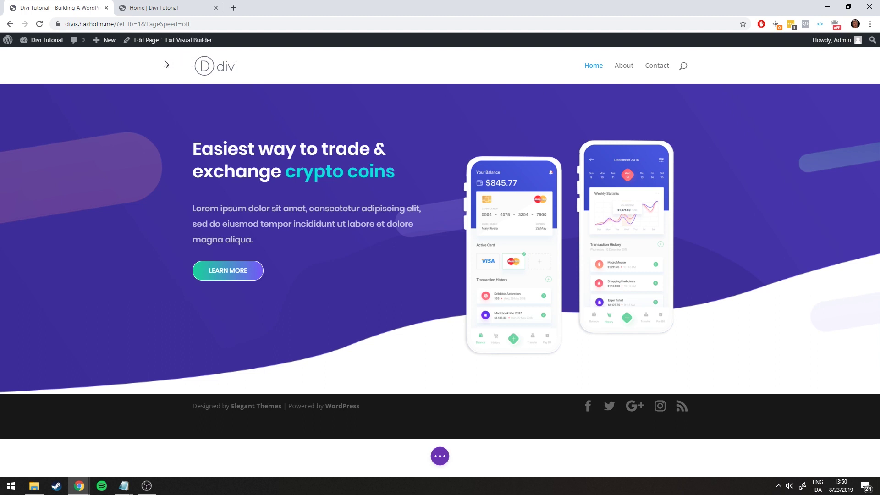
Insert a Regular section directly below the purple hero section
mouse_move(28, 98)
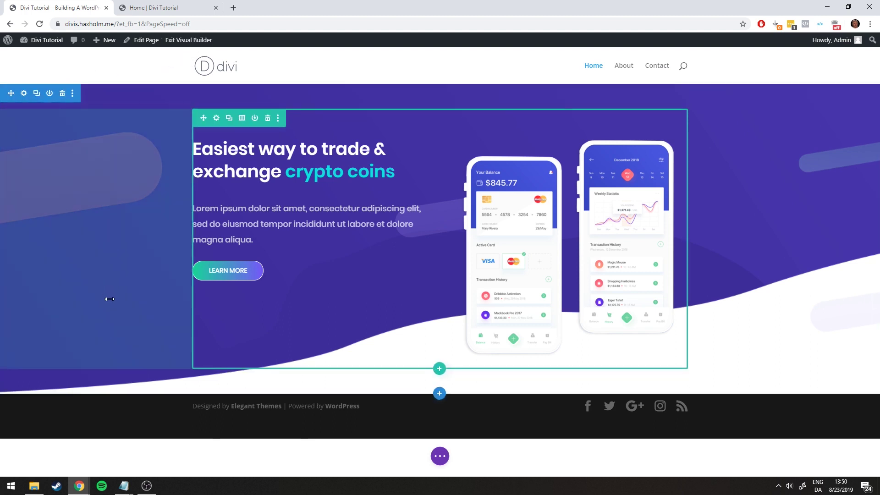
click(439, 395)
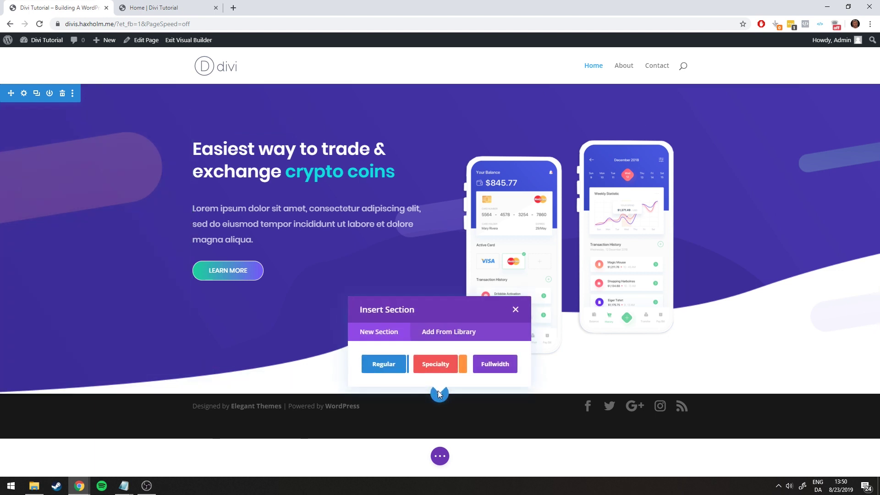
click(385, 370)
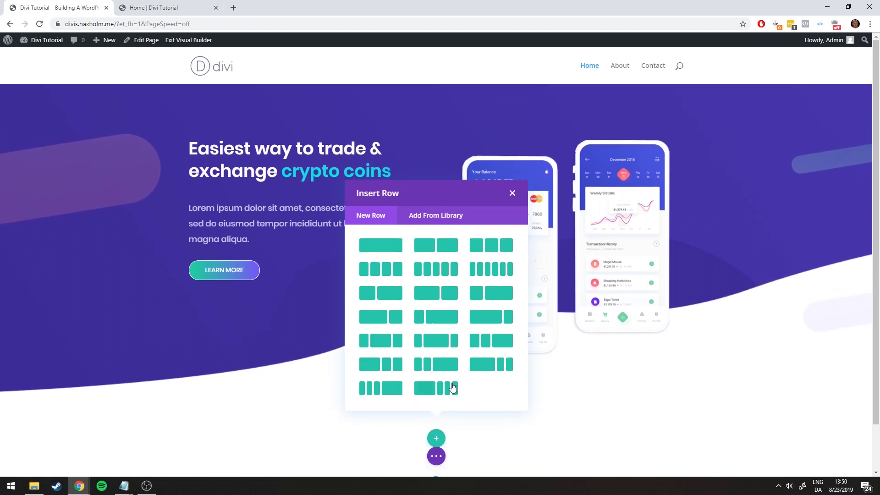
scroll(459, 414, down, 1)
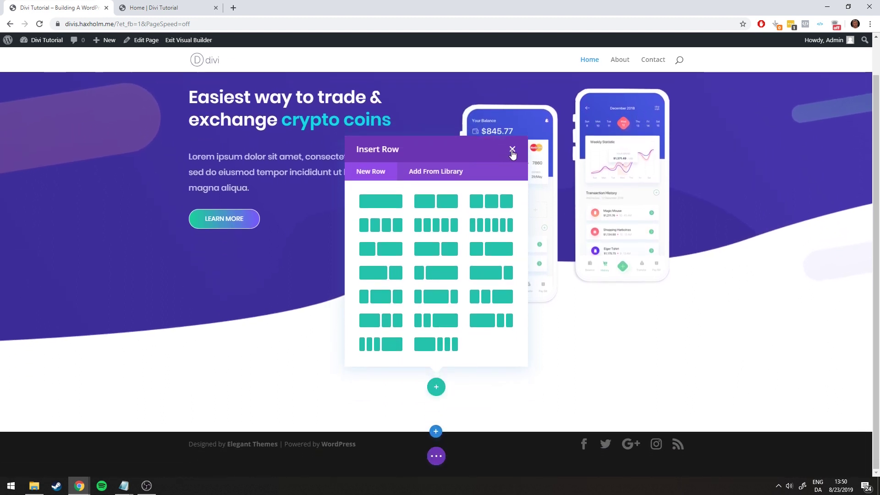
Inspect the reference page's How it works intro text by selecting it
click(155, 8)
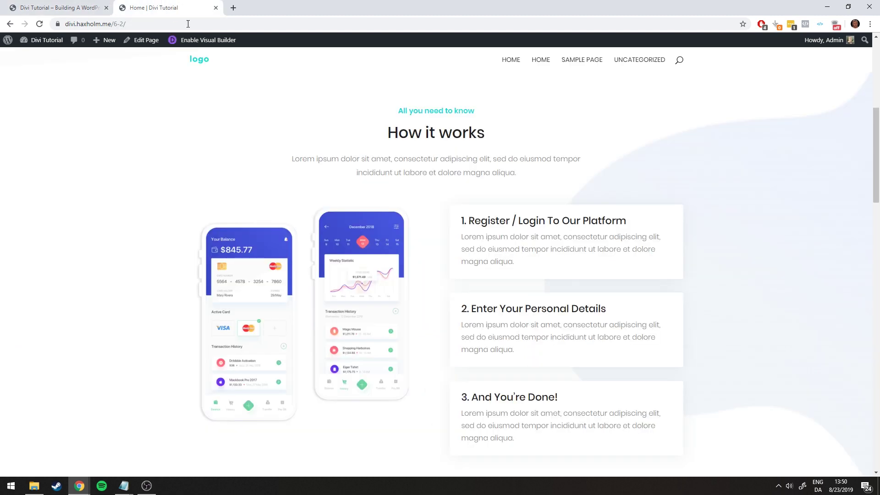
click(111, 5)
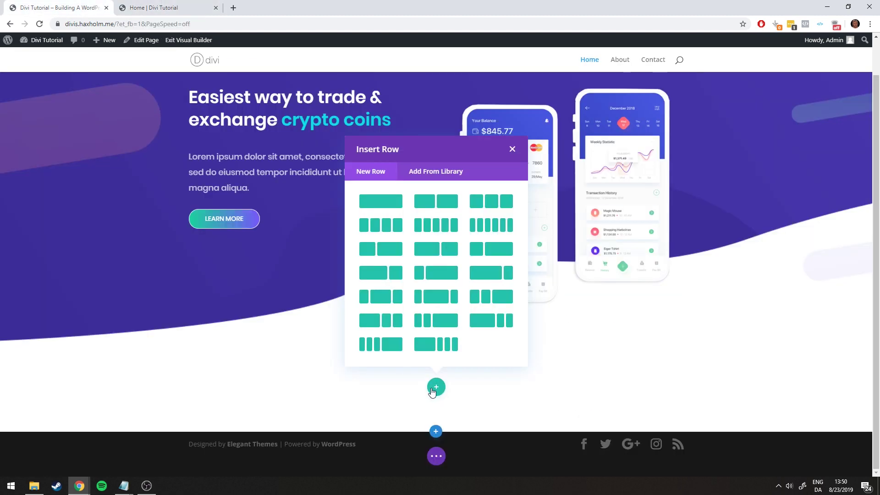
click(157, 9)
scroll(527, 234, up, 2)
scroll(481, 229, up, 1)
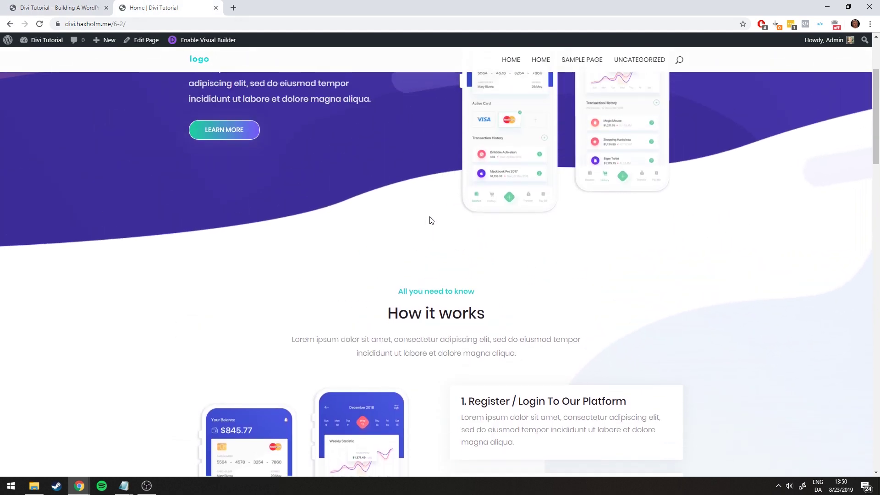
scroll(321, 231, down, 1)
drag(299, 243, 557, 313)
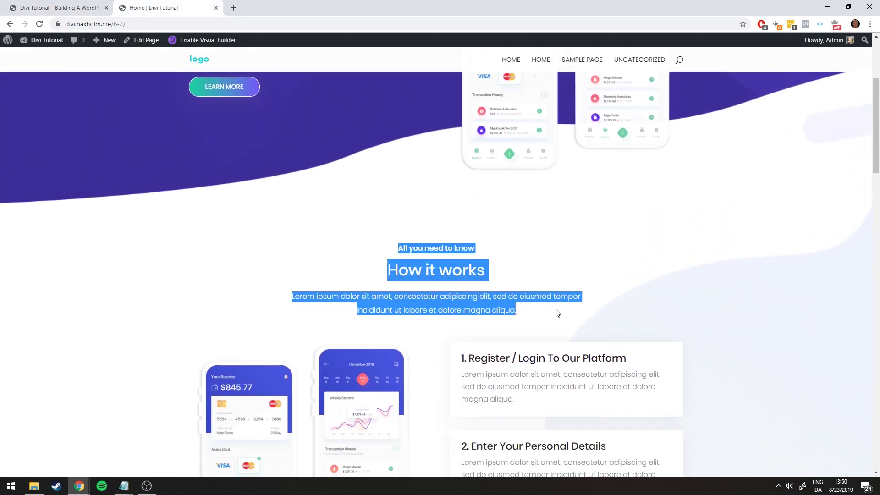
click(646, 320)
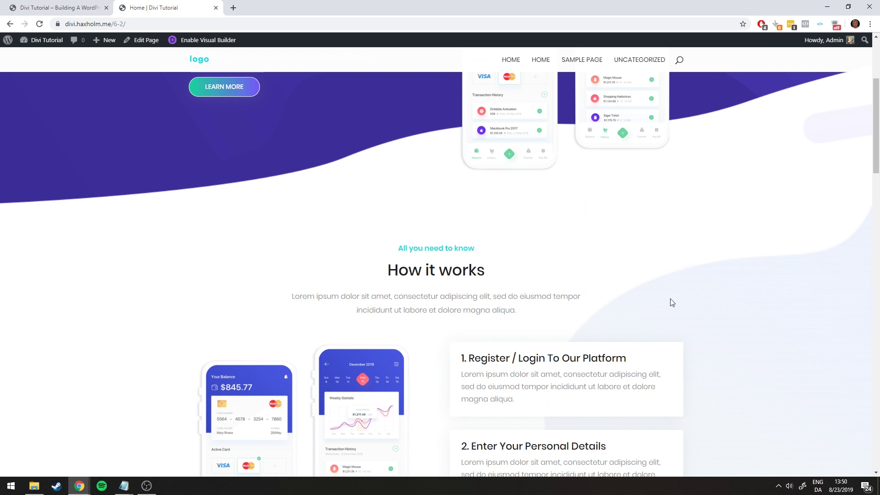
drag(538, 319, 337, 252)
click(197, 273)
Scroll to the three numbered step cards and select their text to study the layout
scroll(431, 285, down, 2)
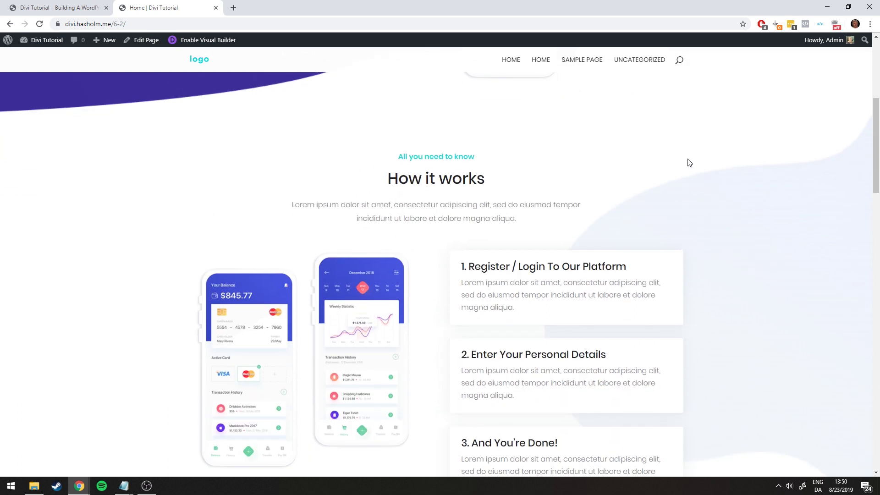
scroll(656, 156, down, 2)
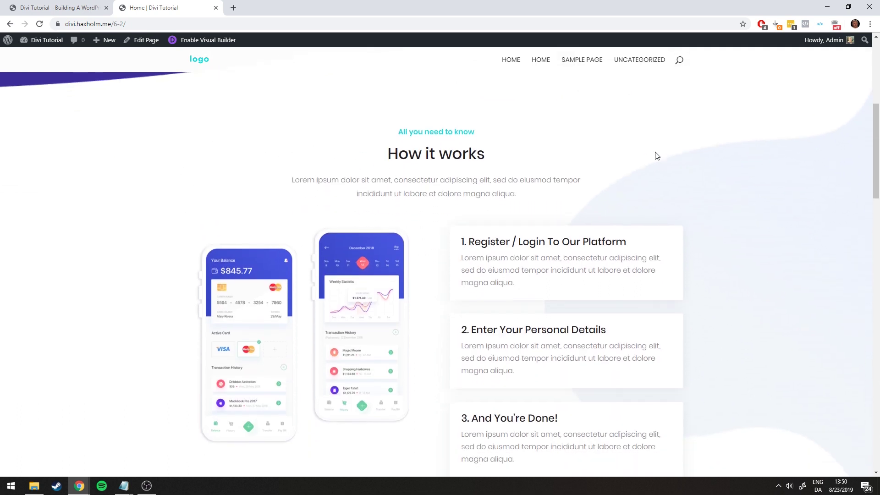
drag(687, 154, 460, 175)
drag(251, 387, 511, 383)
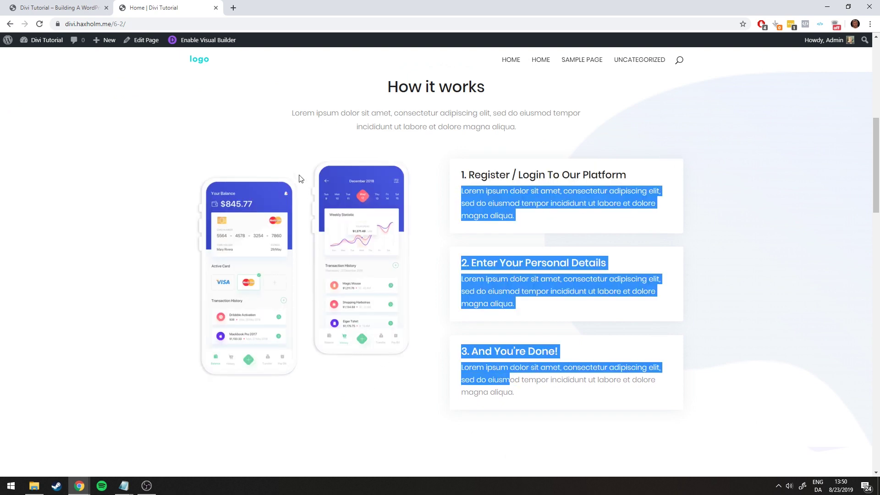
click(298, 157)
scroll(417, 133, down, 2)
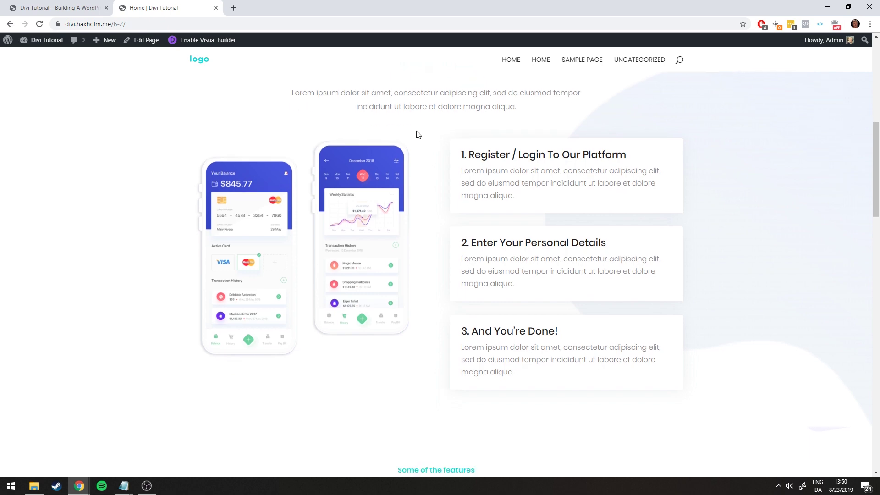
scroll(554, 324, up, 4)
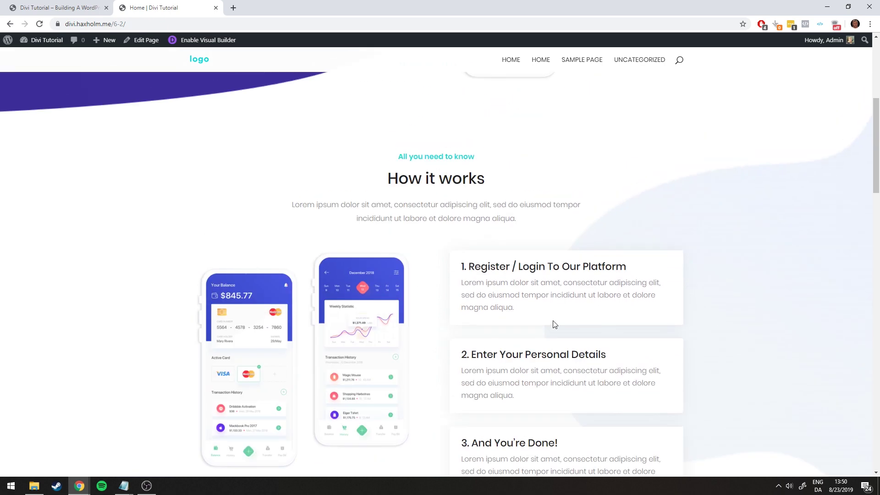
Add a single-column row and a two-column row to the new section, leaving both empty
click(92, 8)
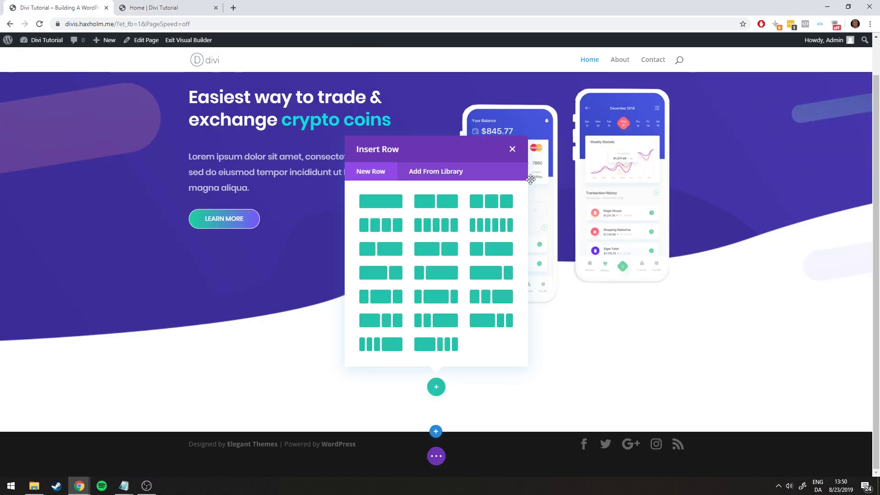
click(385, 201)
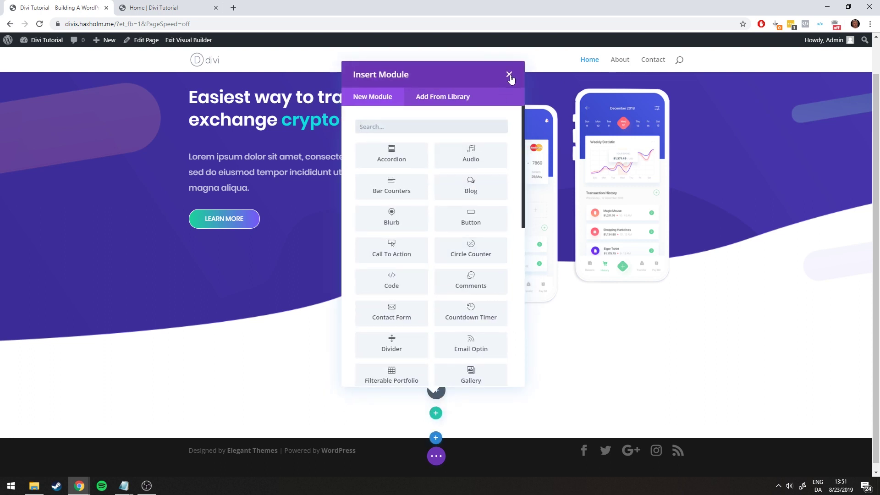
click(509, 74)
click(435, 408)
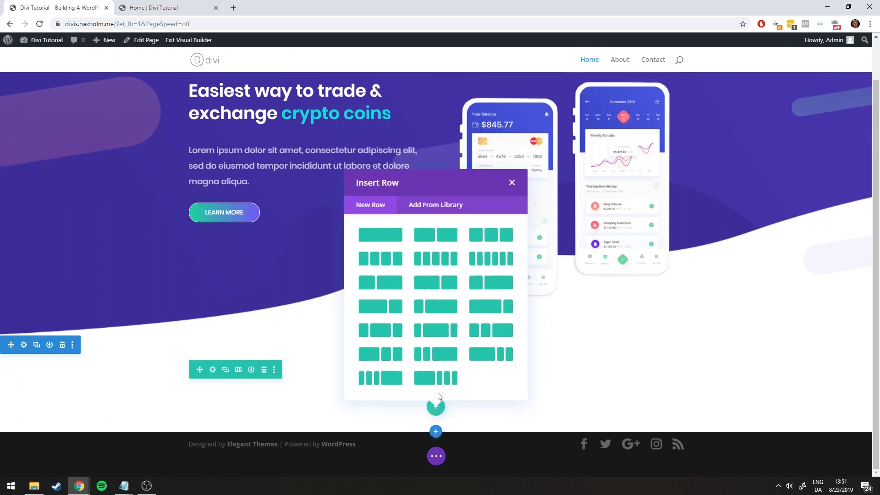
click(436, 236)
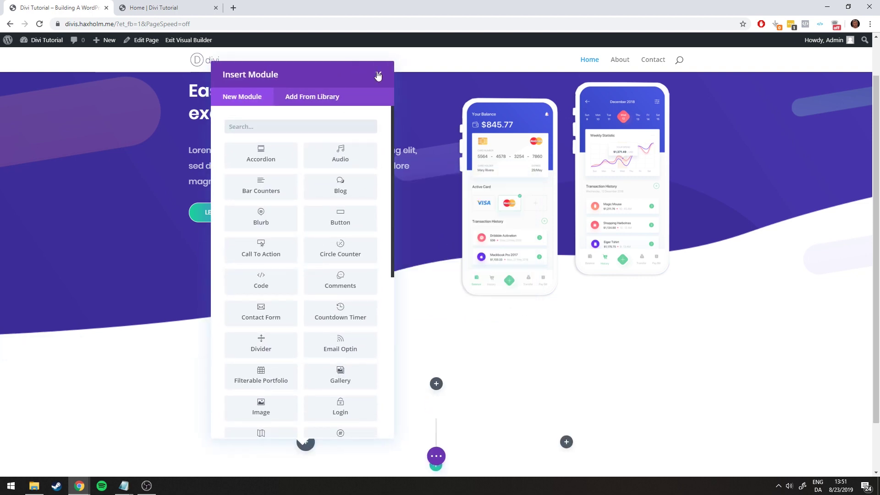
click(378, 75)
scroll(536, 316, down, 1)
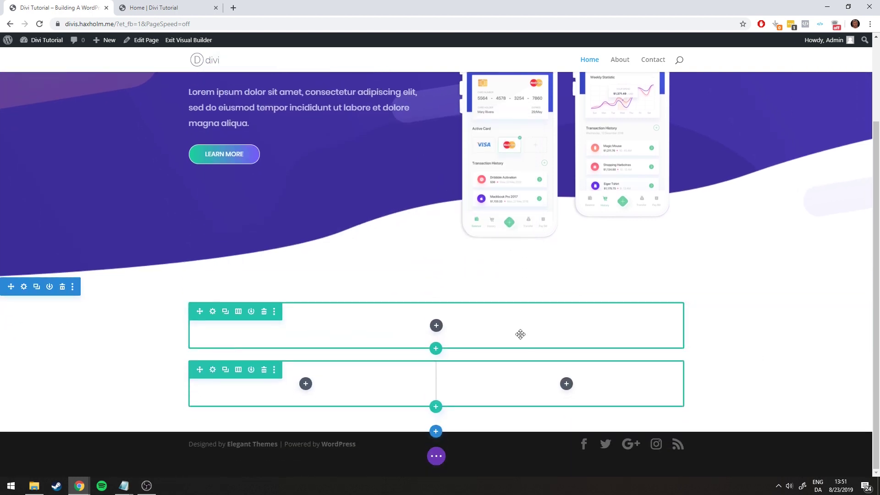
Check the reference 'All you need to know' subheading, then open Insert Module for the top column
click(156, 8)
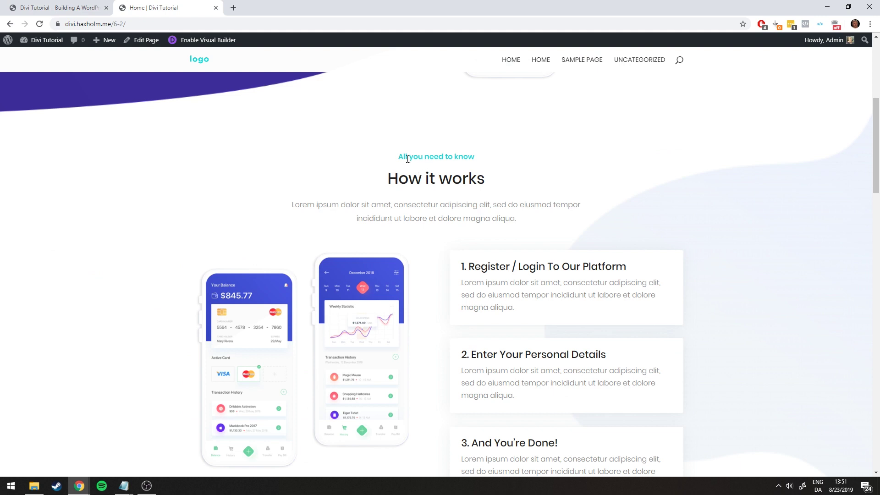
drag(421, 155, 483, 159)
click(472, 159)
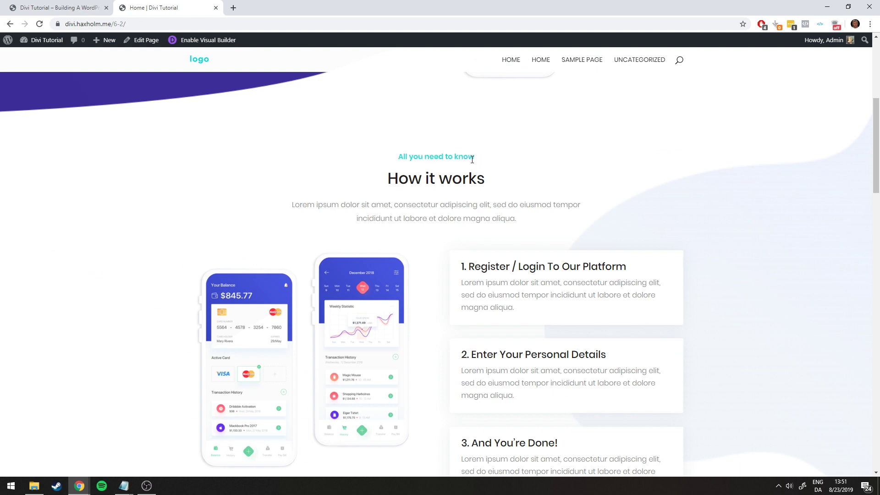
drag(402, 155, 465, 155)
click(415, 158)
click(46, 7)
click(436, 328)
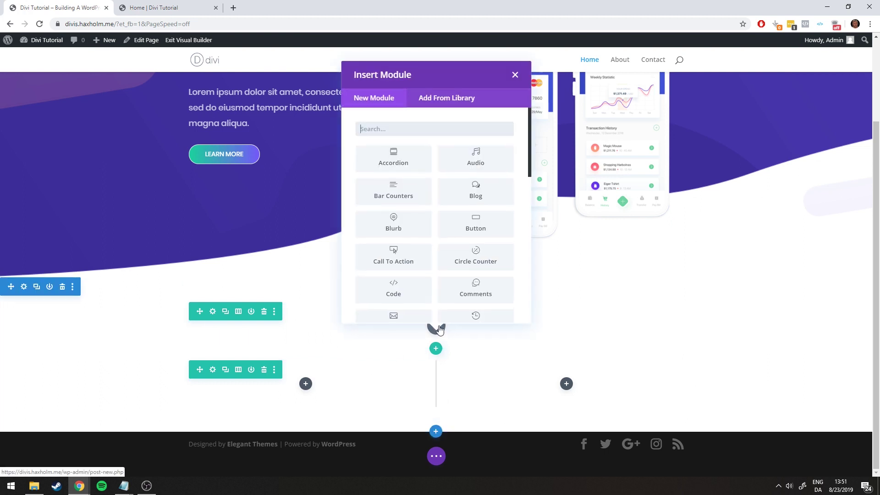
Insert a Text module in the top row and replace its placeholder with 'Small text here'
scroll(465, 225, down, 7)
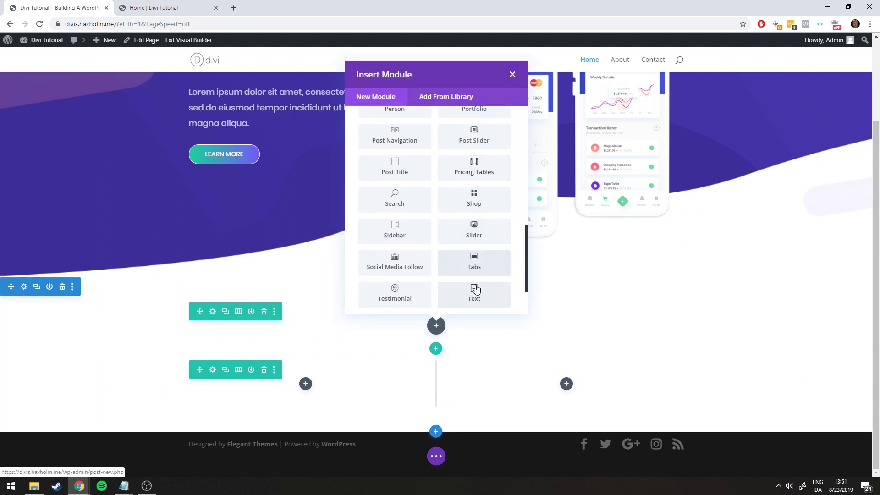
click(474, 289)
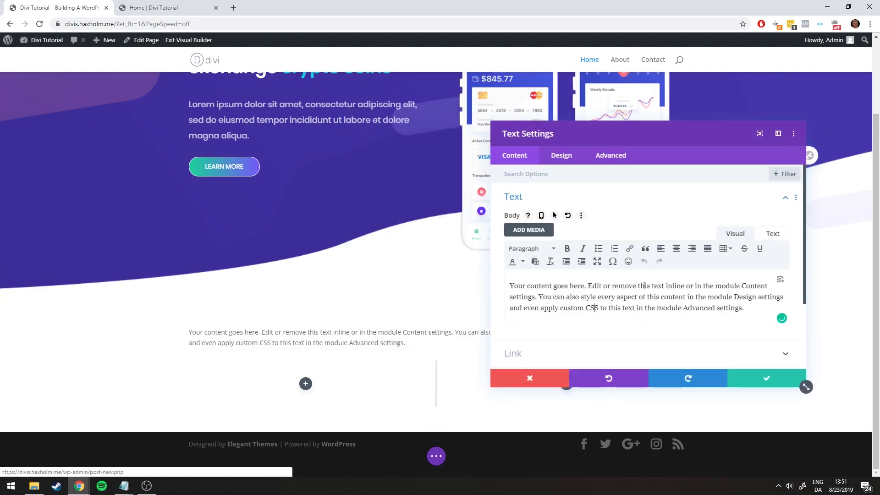
key(ctrl+a)
text(Small)
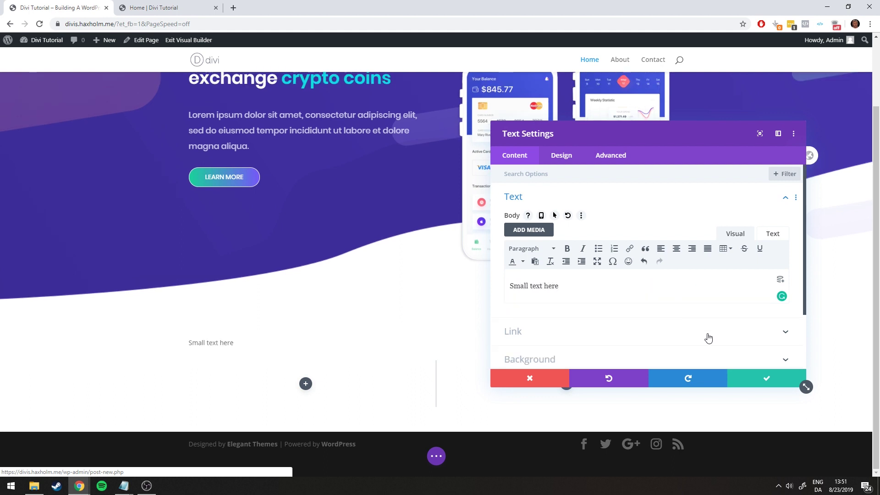
click(562, 158)
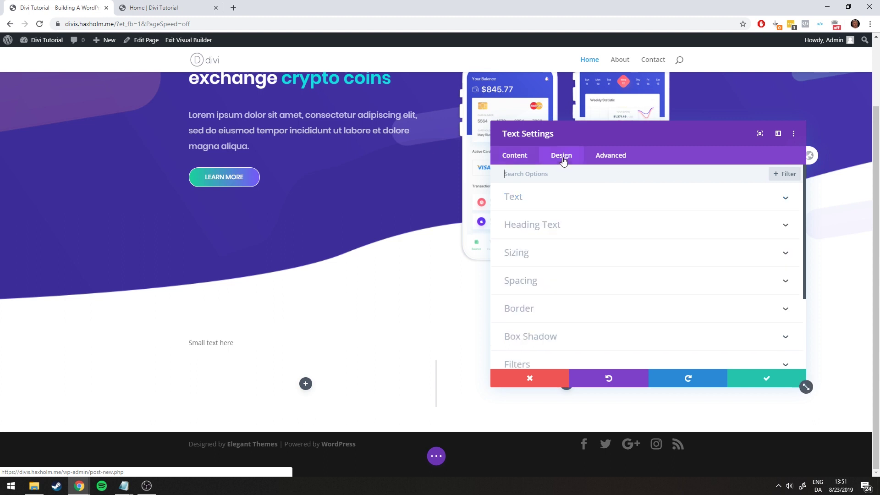
click(506, 171)
click(517, 161)
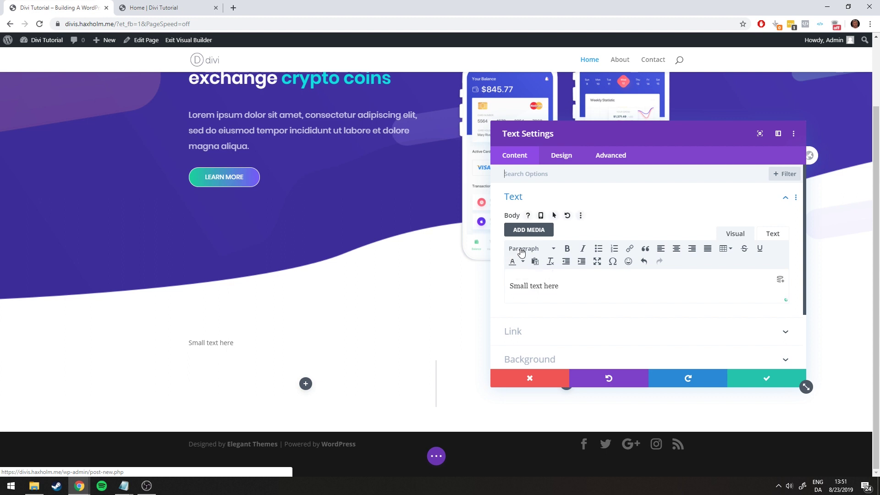
Set the text module's Text Font to Poppins
click(554, 156)
click(517, 199)
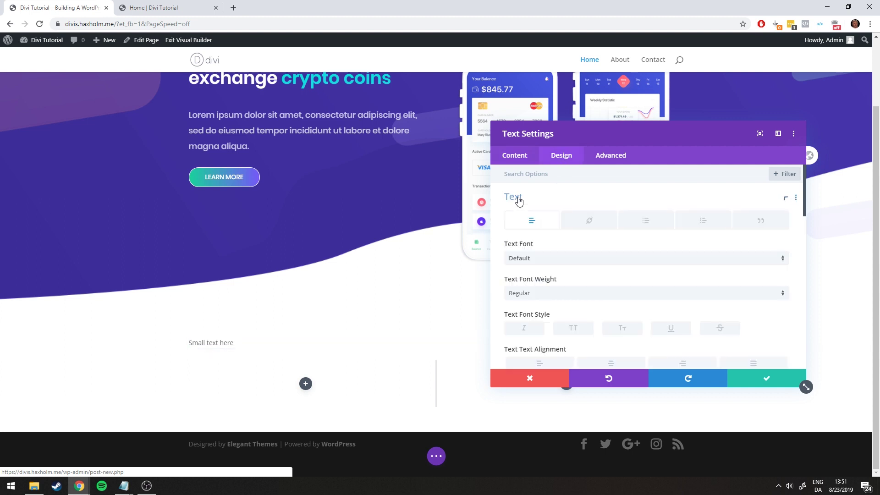
click(550, 259)
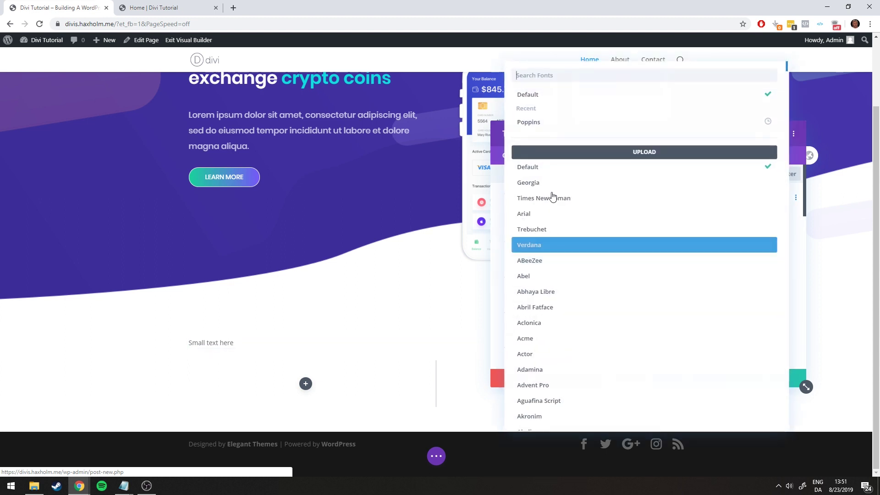
click(534, 128)
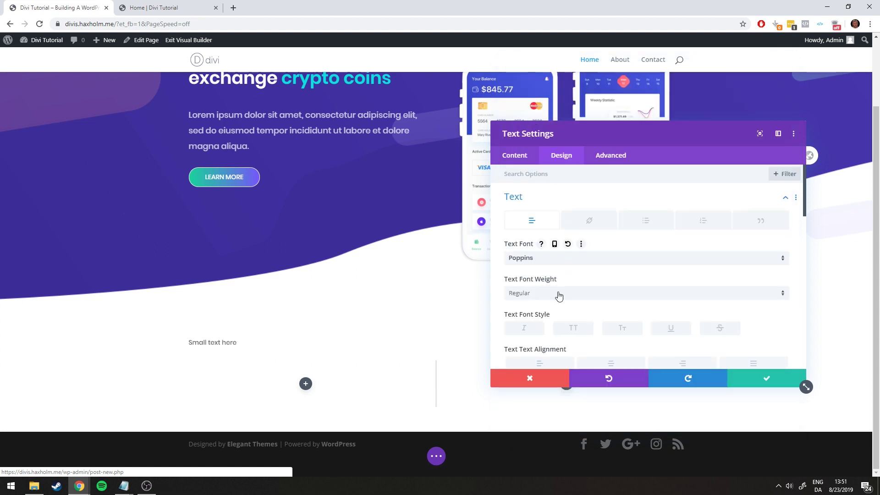
scroll(577, 257, down, 2)
scroll(550, 248, up, 1)
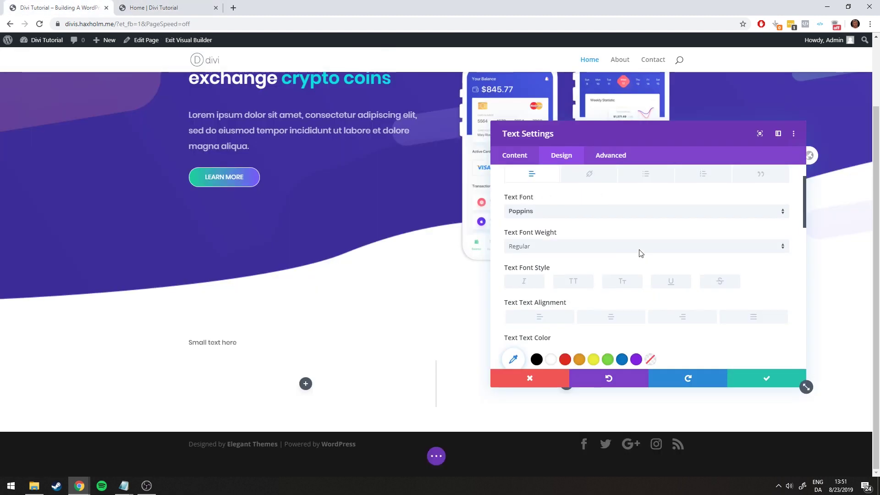
scroll(640, 253, down, 2)
scroll(621, 257, up, 2)
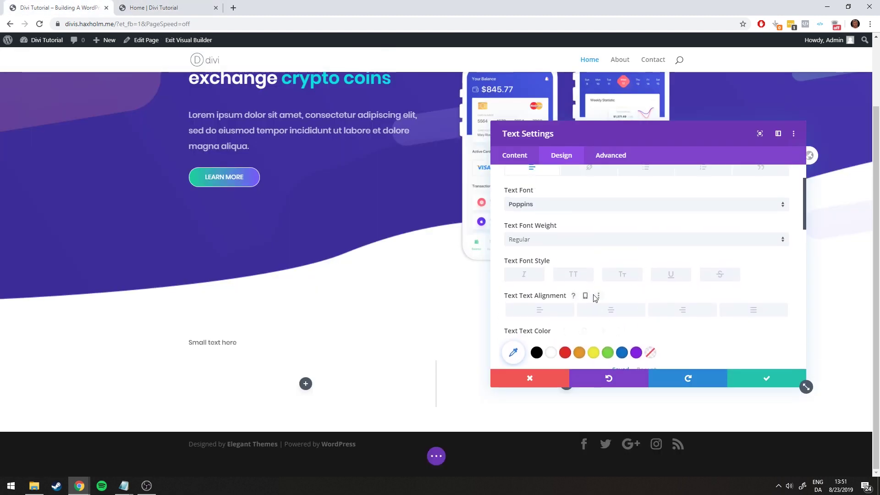
Center the small text and give it the cyan colour code copied from Notepad
click(611, 319)
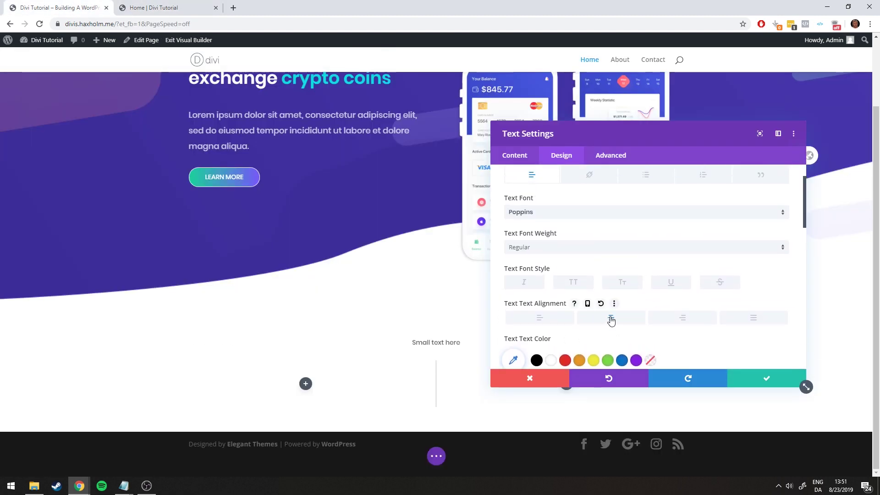
scroll(641, 302, down, 2)
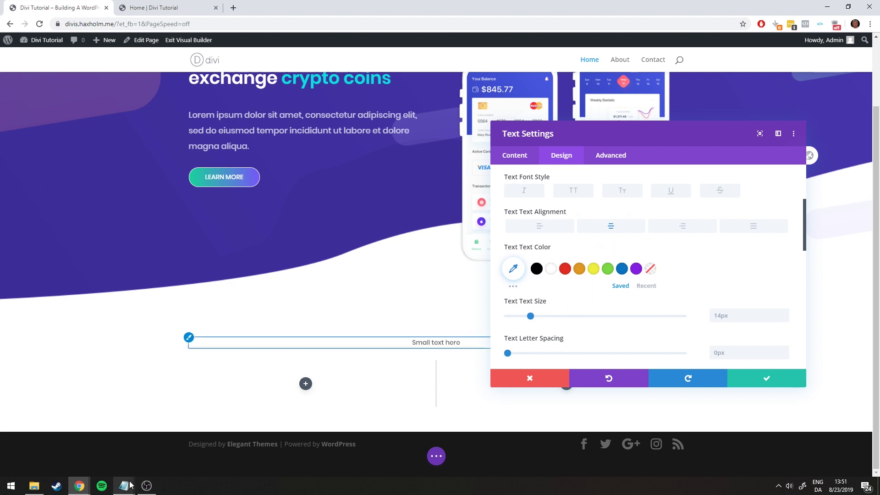
mouse_move(124, 485)
click(177, 444)
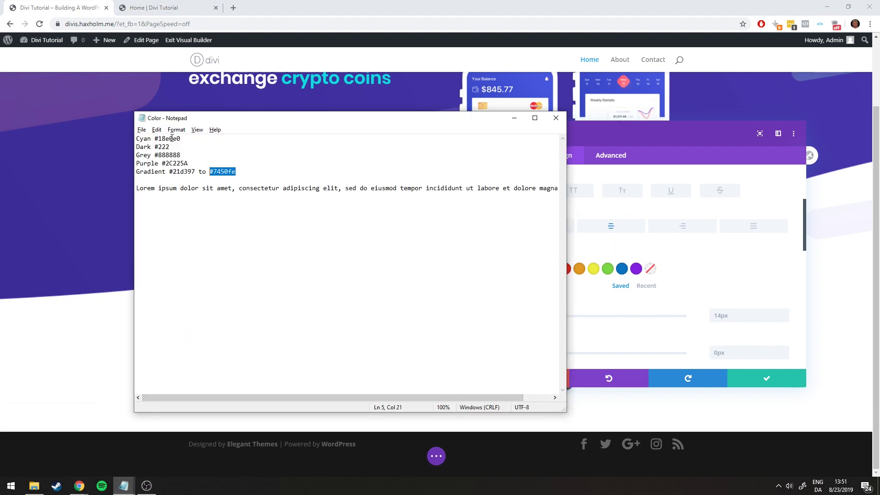
drag(181, 138, 161, 133)
click(512, 119)
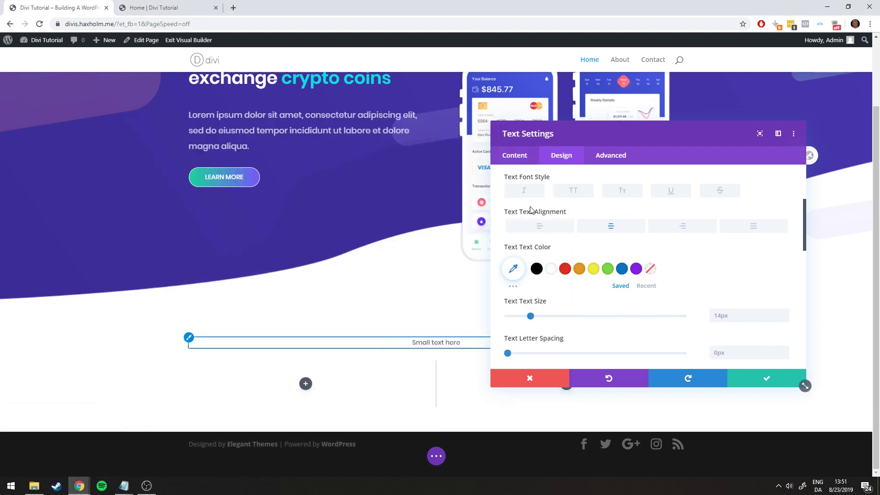
click(513, 268)
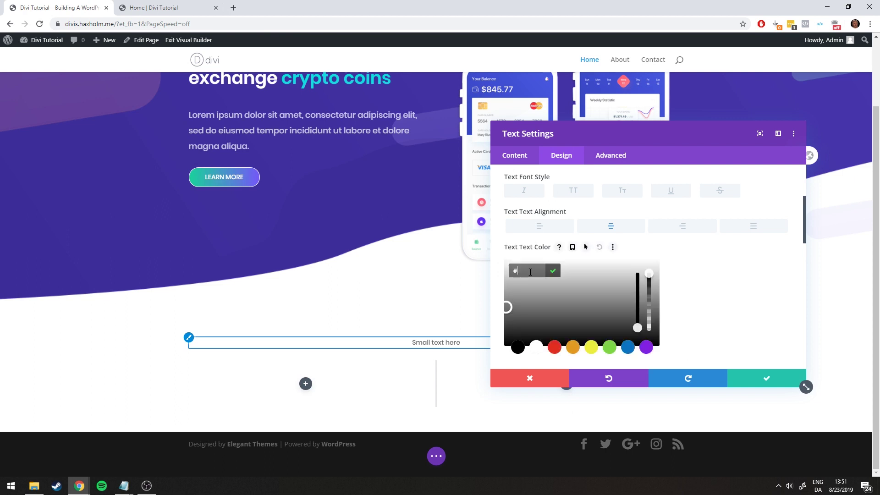
text(8e0e0)
click(553, 270)
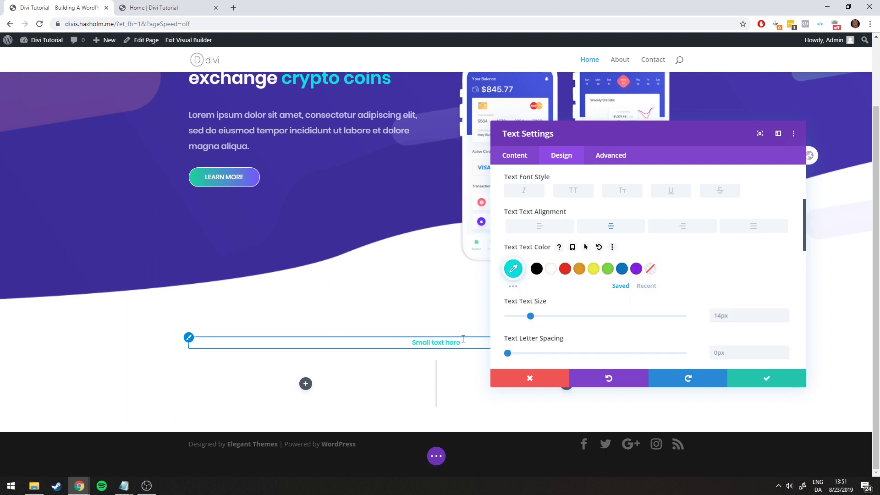
After comparing with the reference subheading, set the text size to 16px and save the module
key(ctrl+Tab)
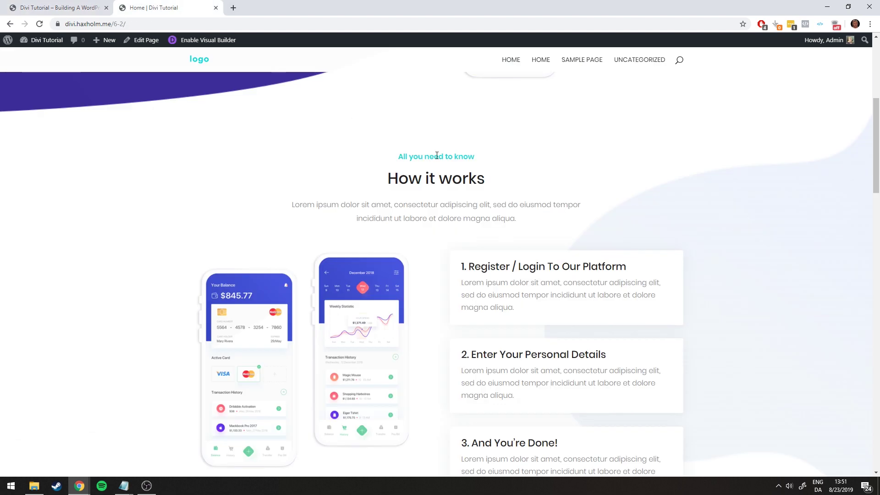
drag(443, 157, 474, 158)
click(474, 161)
click(73, 9)
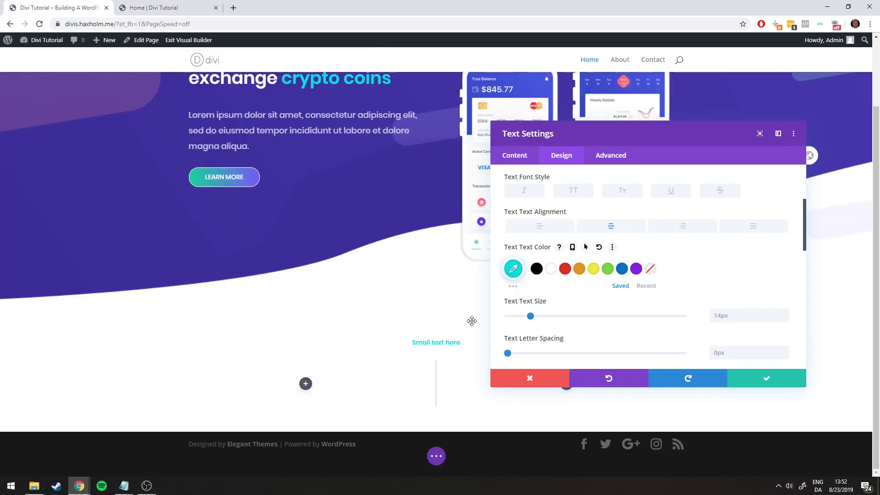
scroll(700, 264, down, 2)
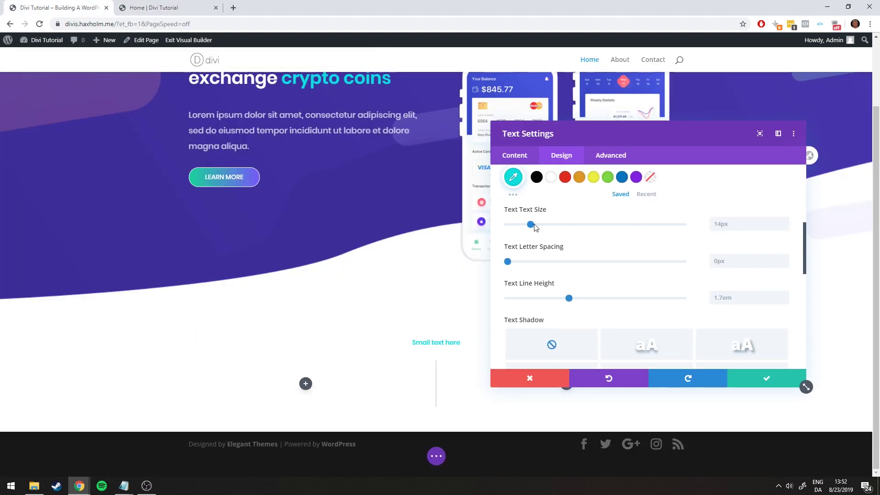
drag(534, 225, 536, 224)
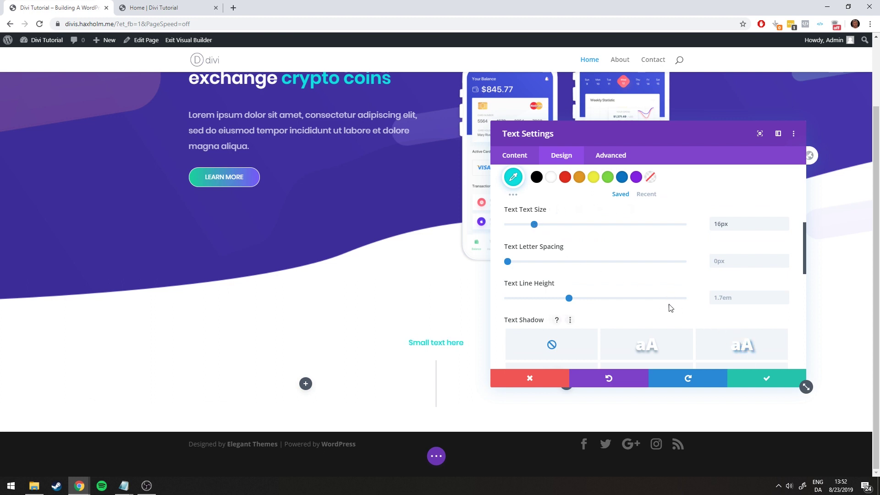
click(745, 381)
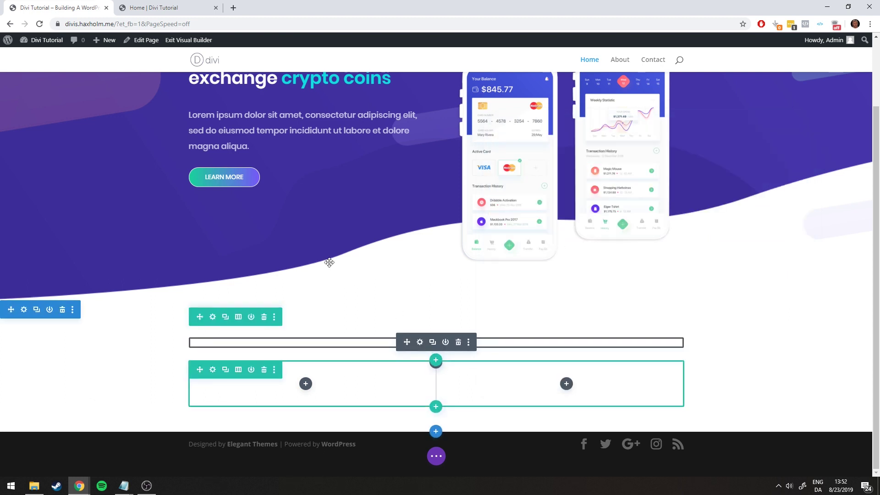
key(ctrl+Tab)
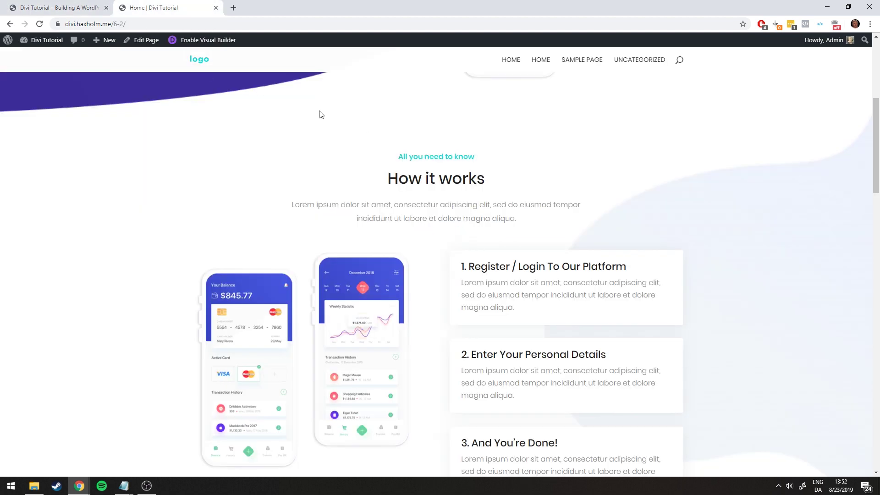
Return to the builder tab showing the centred cyan 'Small text here' subheading
key(ctrl+Tab)
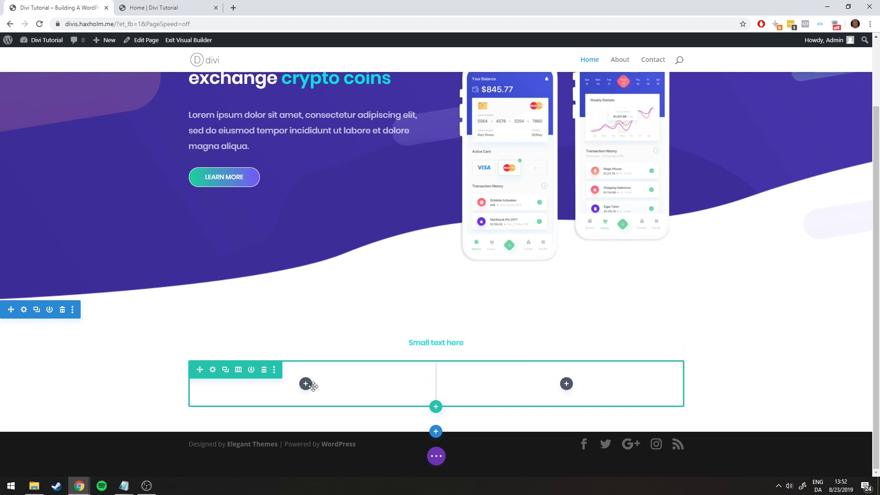
Insert a placeholder Text module under the 'Small text here' subheading and save it
click(306, 384)
scroll(341, 284, down, 5)
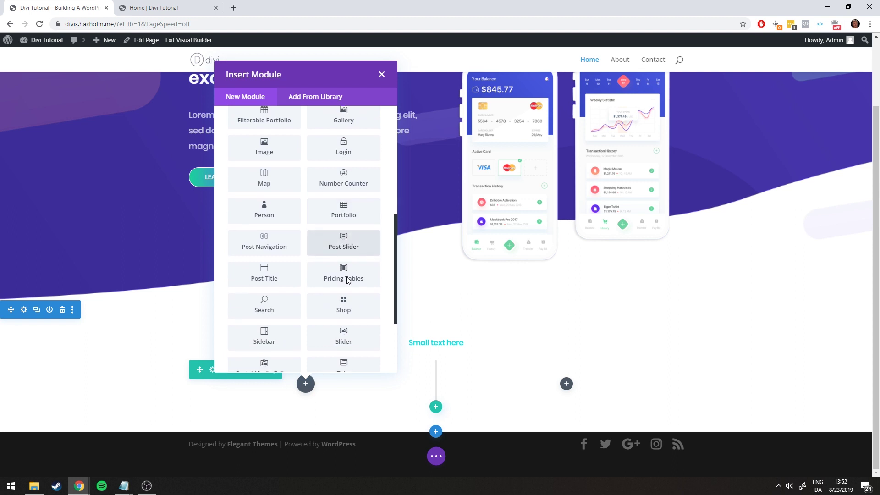
scroll(347, 281, down, 3)
click(347, 301)
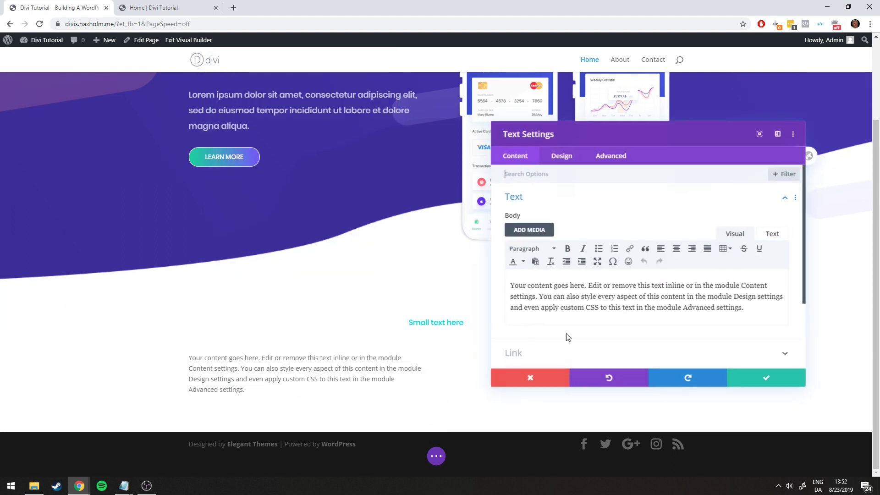
click(762, 379)
scroll(376, 333, up, 1)
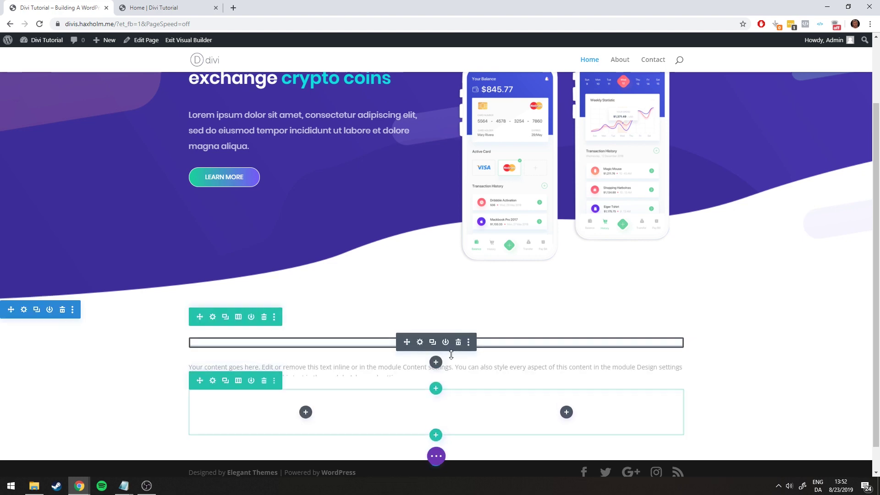
Check the reference page, then open the new text module's settings
click(180, 4)
click(30, 2)
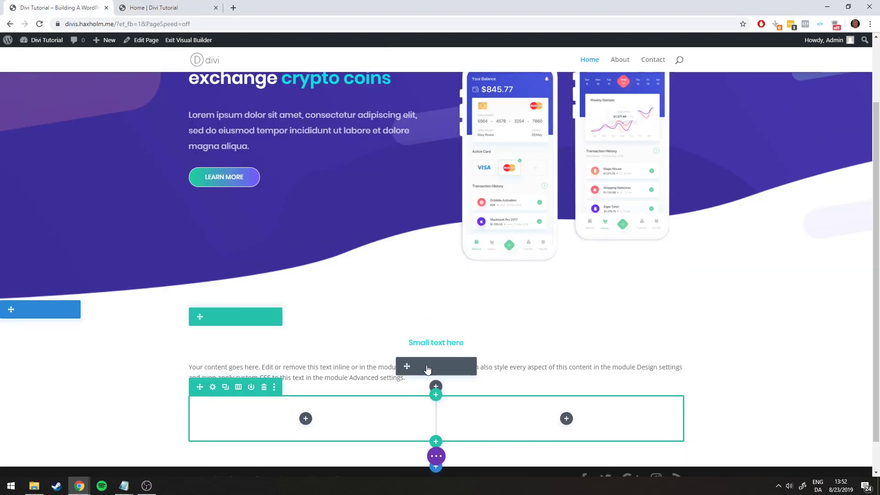
click(419, 368)
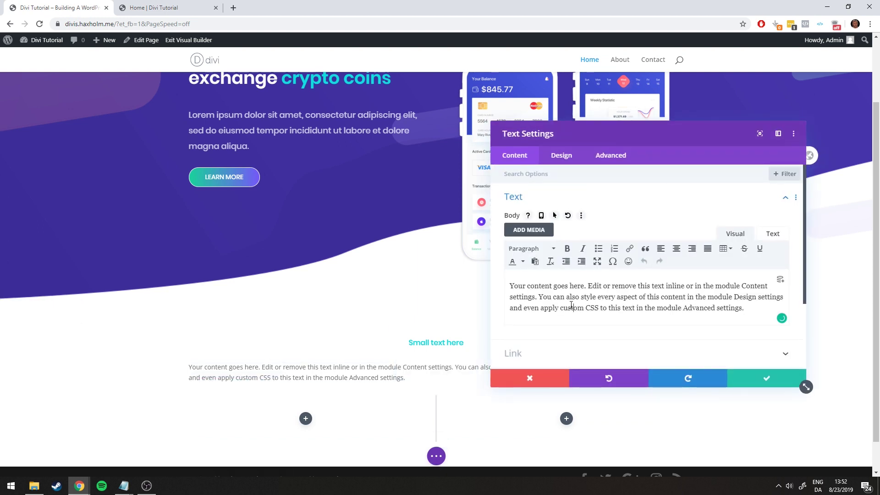
Replace the placeholder text with 'How it works', formatted as Heading 2
key(ctrl+a)
text(How it)
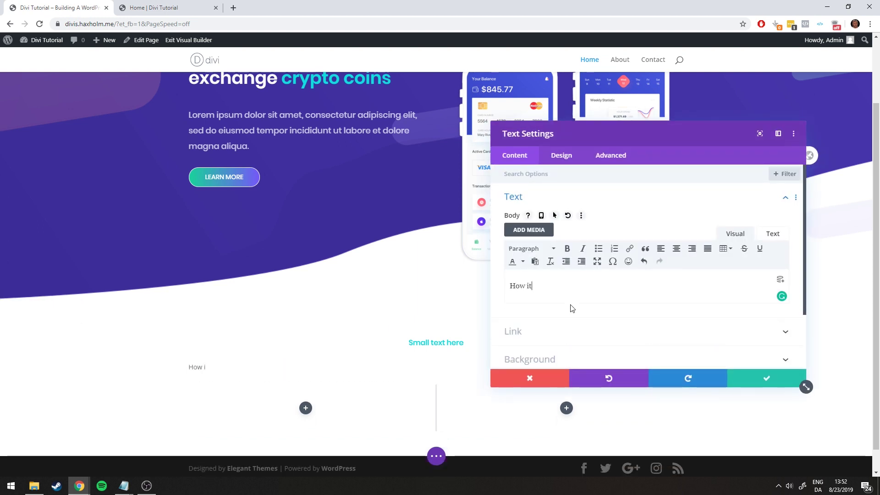
text( works)
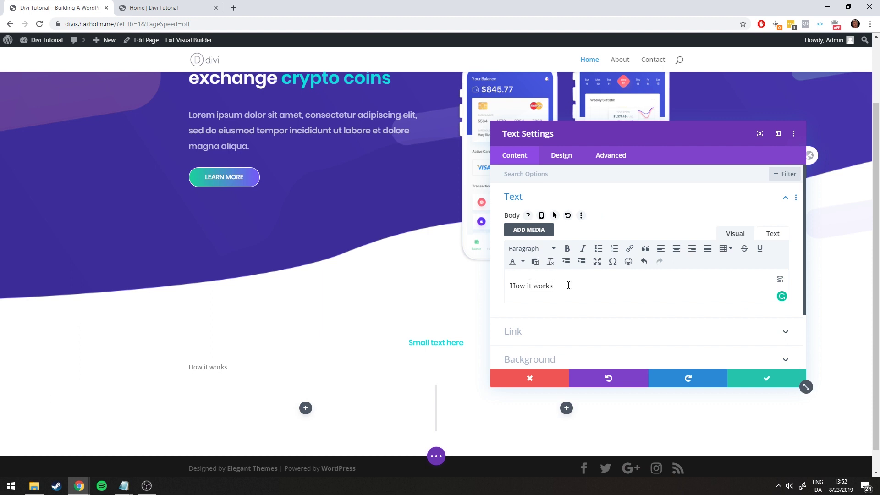
key(ctrl+a)
click(530, 248)
click(564, 305)
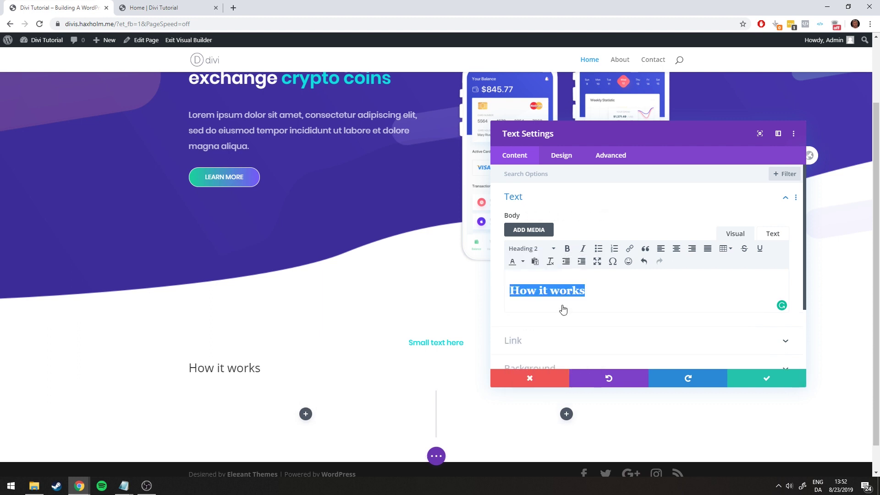
click(570, 160)
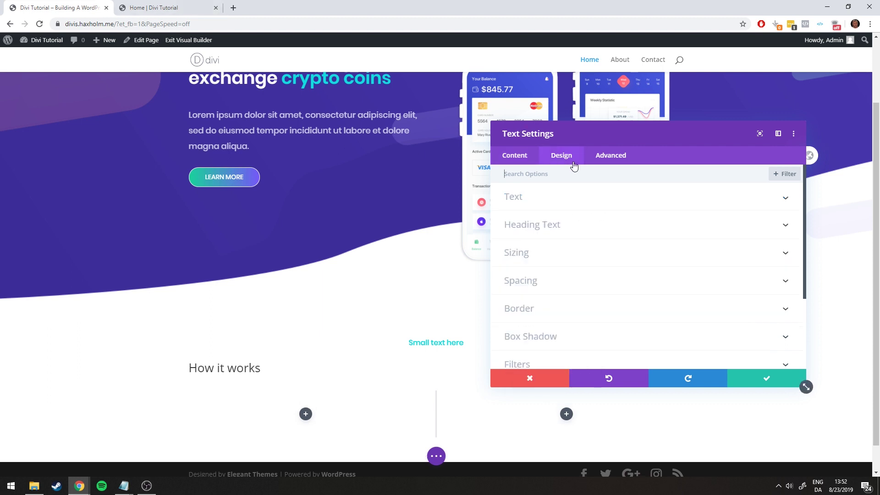
Set the H2 heading font to Poppins and centre-align it
click(544, 228)
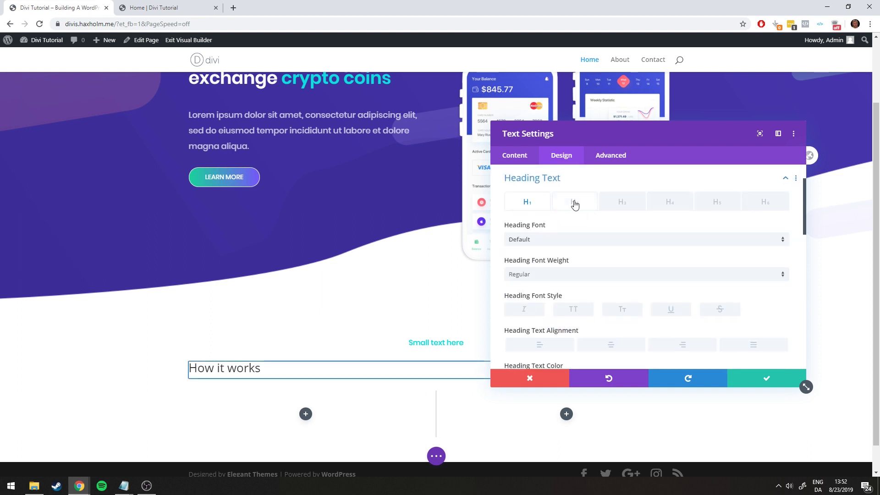
click(576, 203)
click(540, 241)
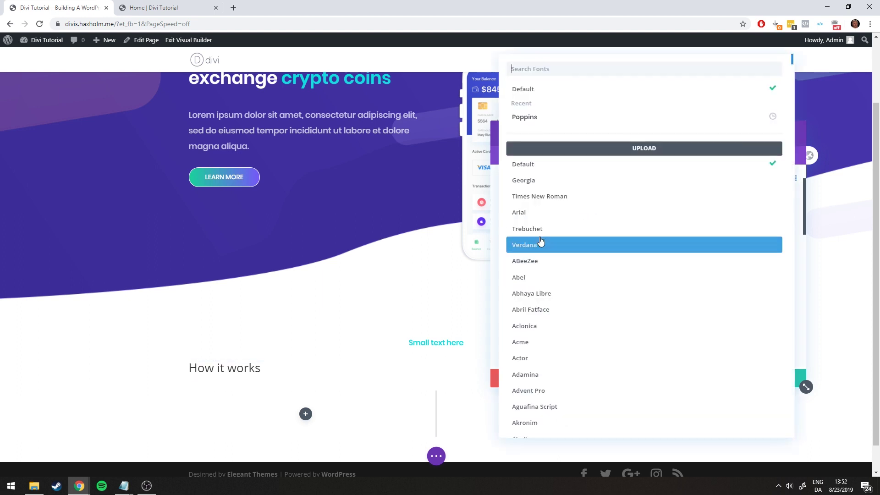
click(534, 124)
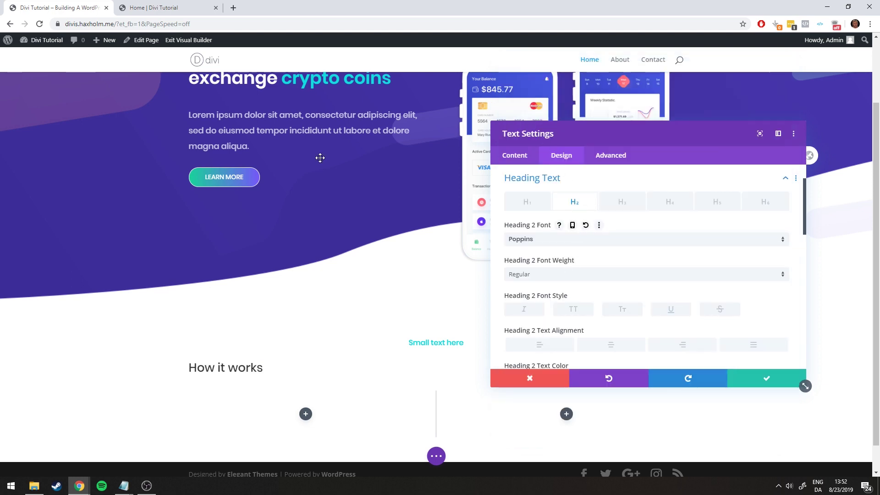
click(140, 2)
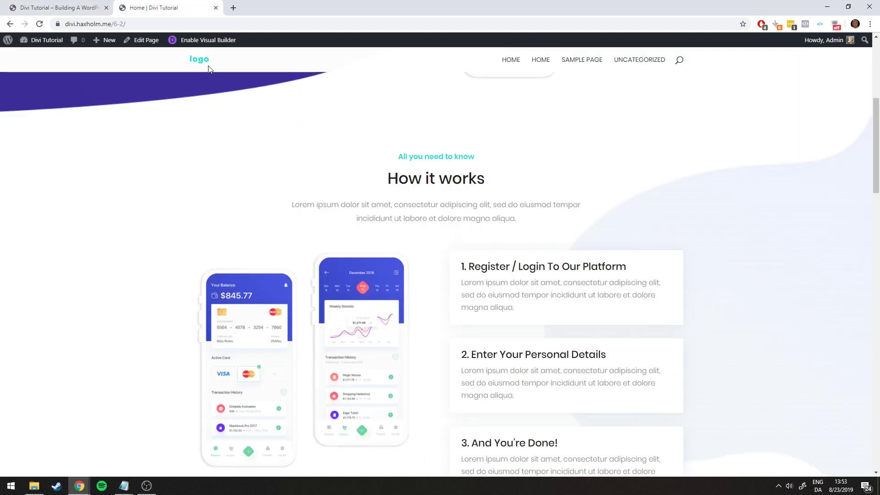
click(78, 4)
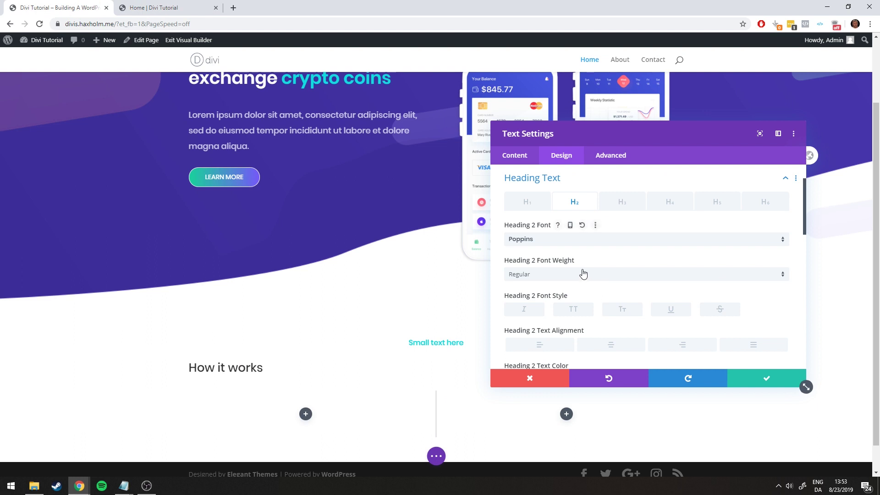
scroll(584, 274, down, 1)
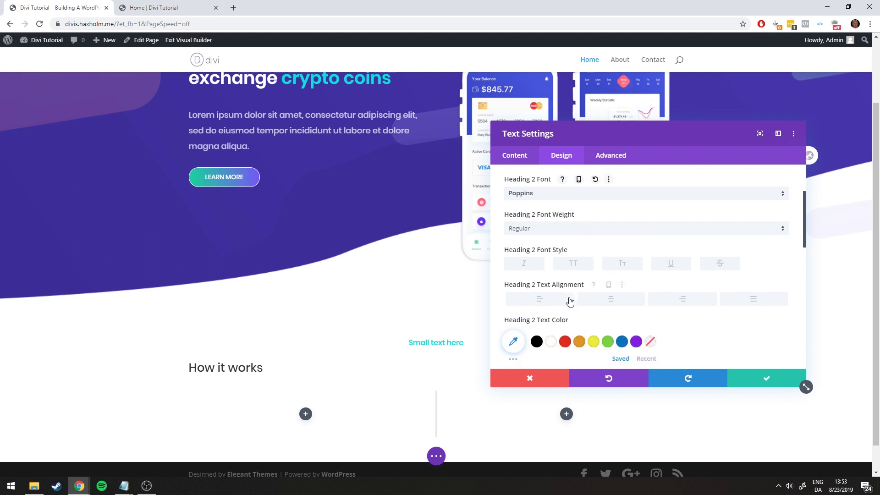
click(605, 301)
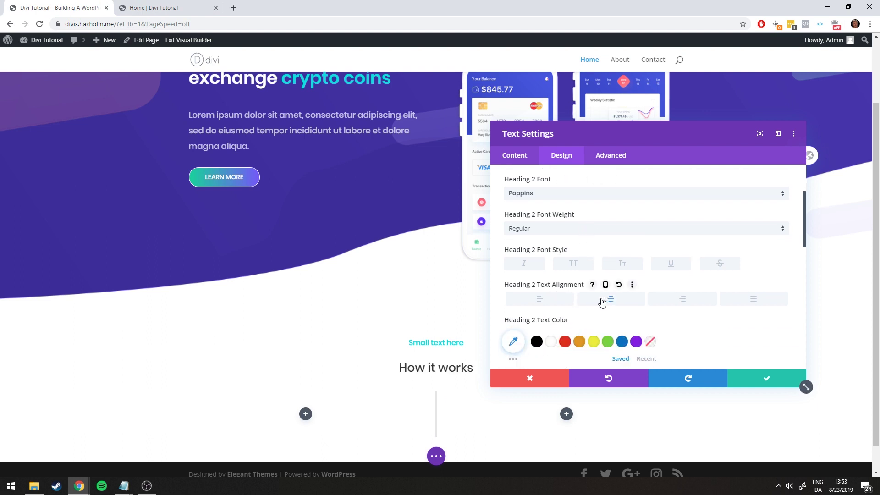
Give the heading the dark colour #222, copied from the colour notes
scroll(602, 301, down, 2)
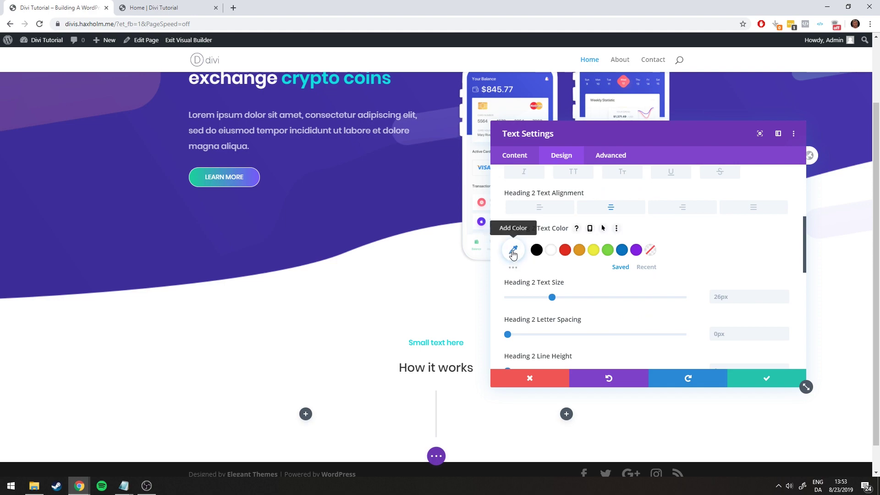
mouse_move(124, 485)
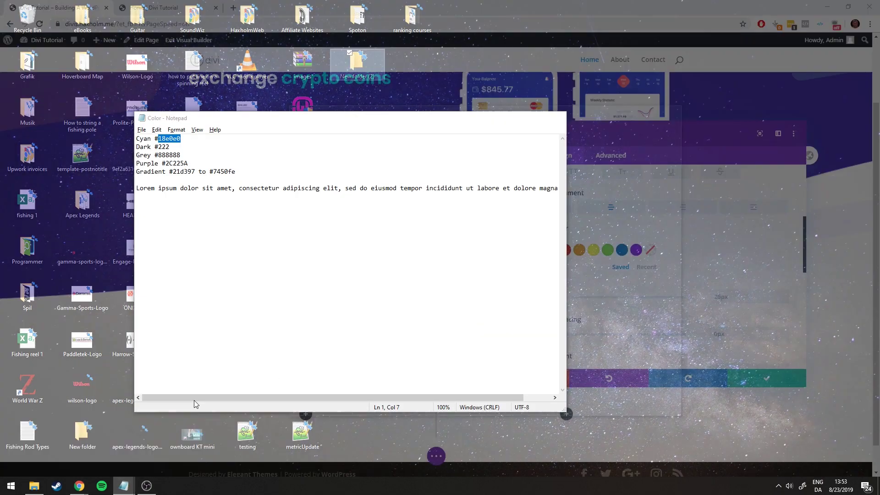
click(195, 439)
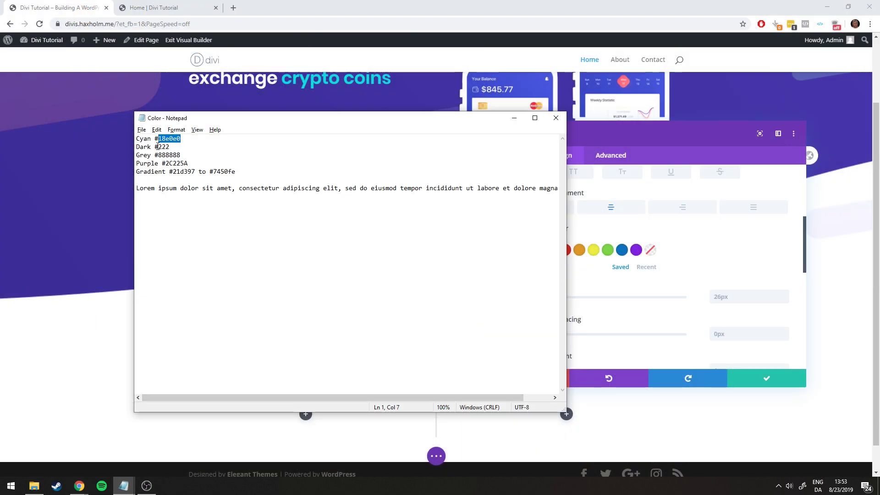
drag(156, 147, 167, 147)
click(513, 117)
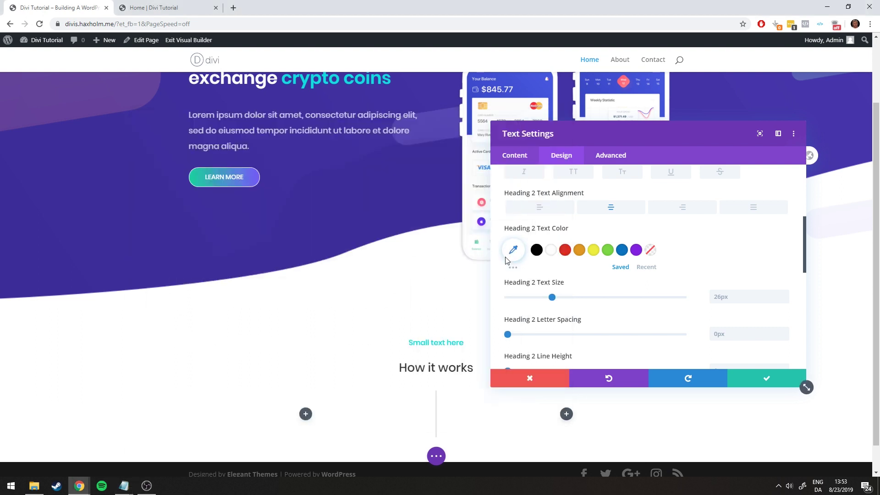
click(513, 250)
text(#222222)
click(552, 252)
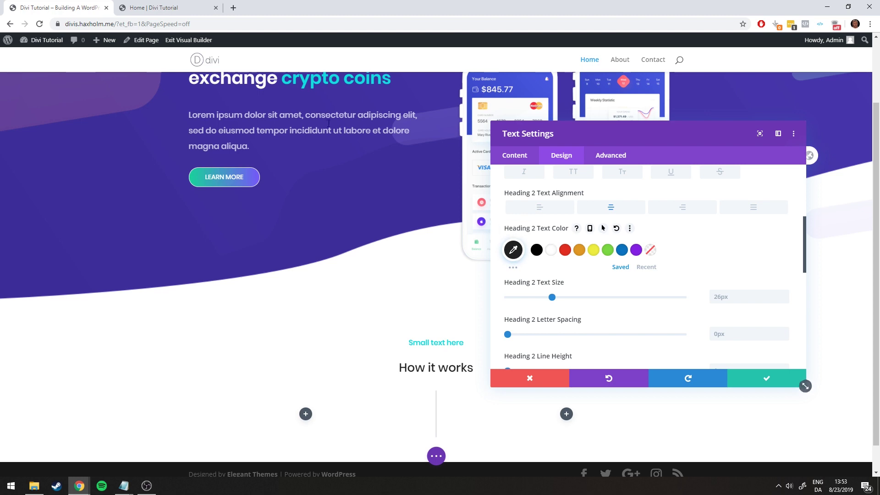
click(154, 7)
click(83, 7)
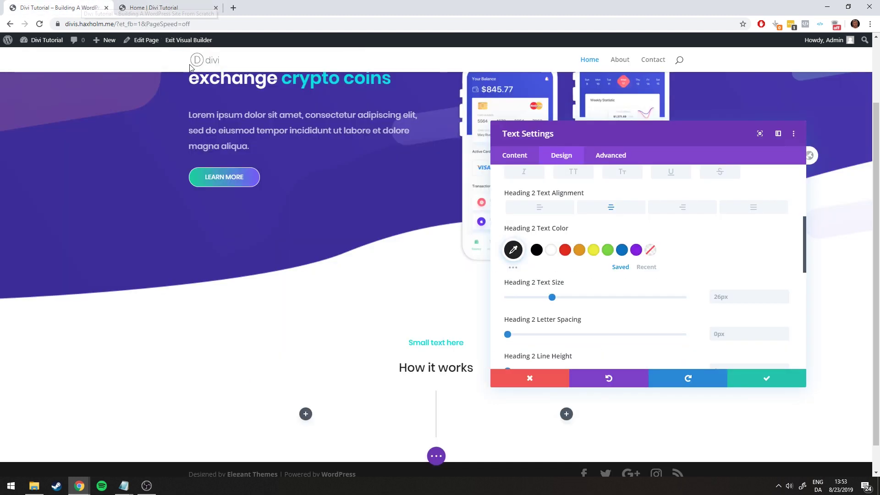
Enlarge the heading text size to 38px
drag(553, 297, 574, 298)
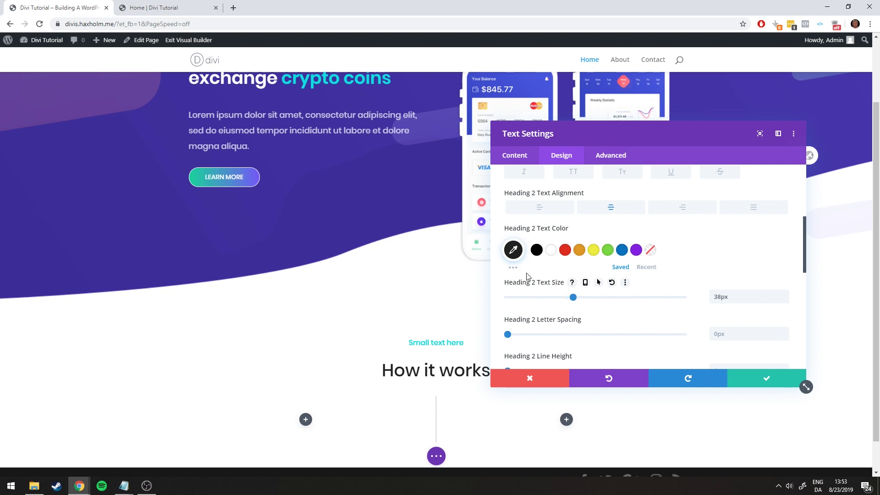
click(153, 7)
click(82, 8)
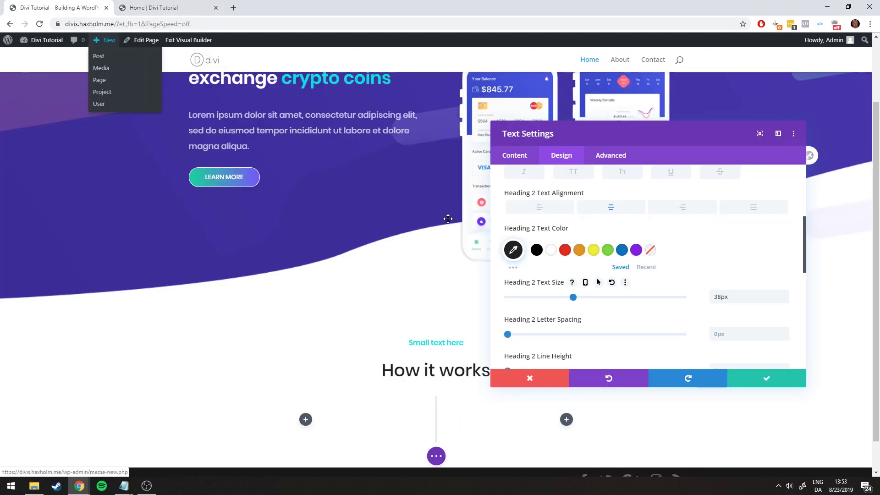
click(154, 7)
click(59, 8)
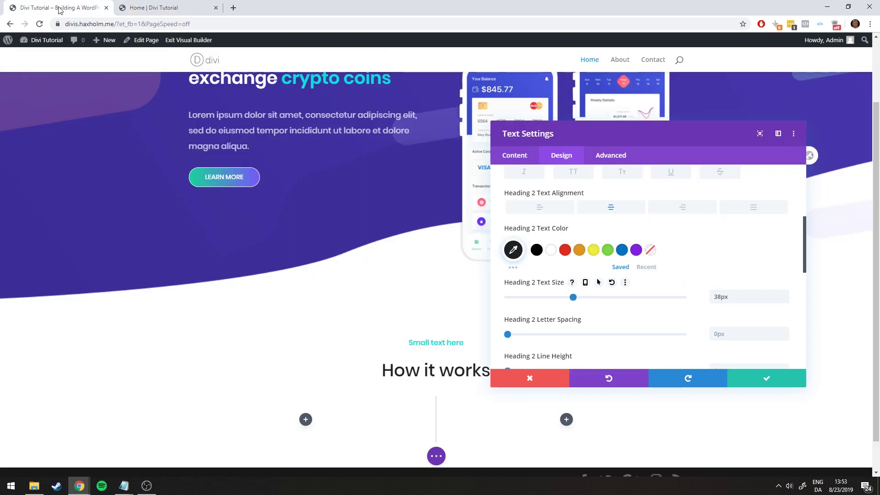
Set the heading font weight to Regular and save the module settings
scroll(609, 257, up, 2)
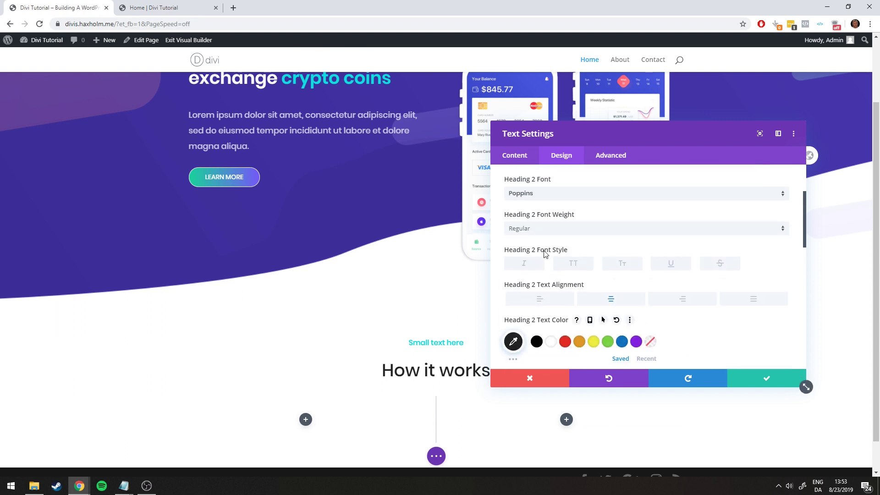
click(530, 228)
click(525, 270)
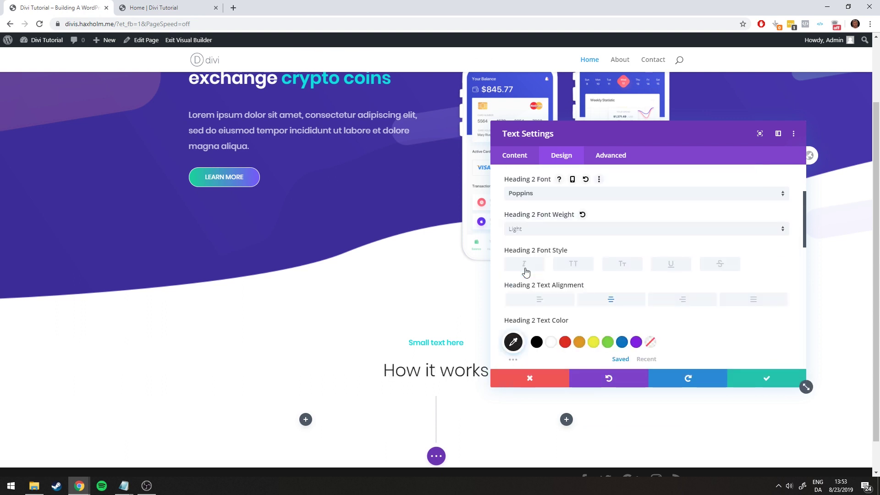
click(168, 6)
click(69, 6)
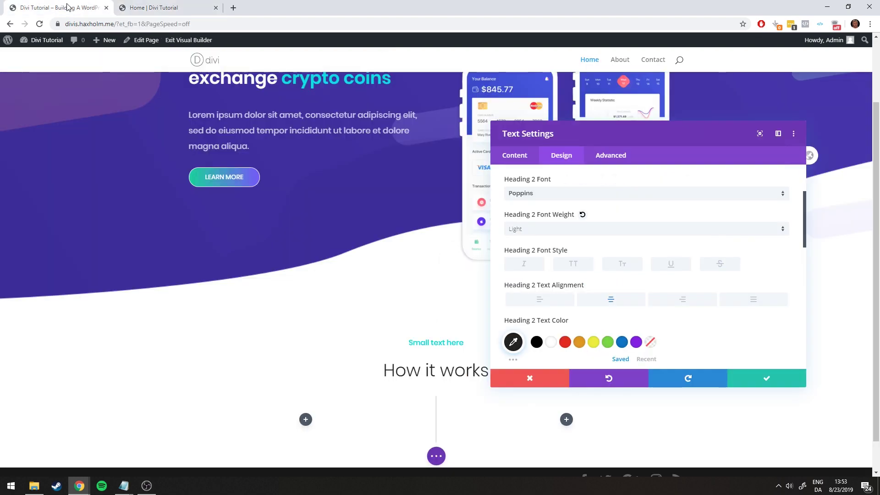
click(545, 236)
click(540, 288)
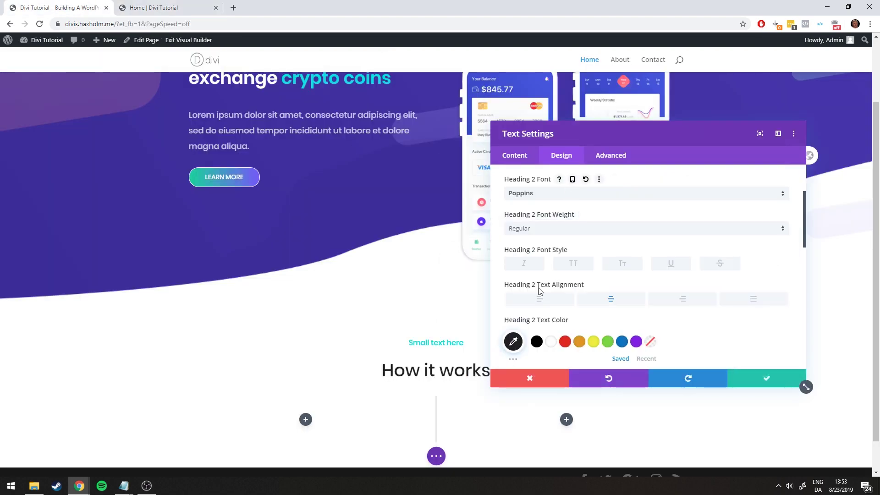
click(146, 7)
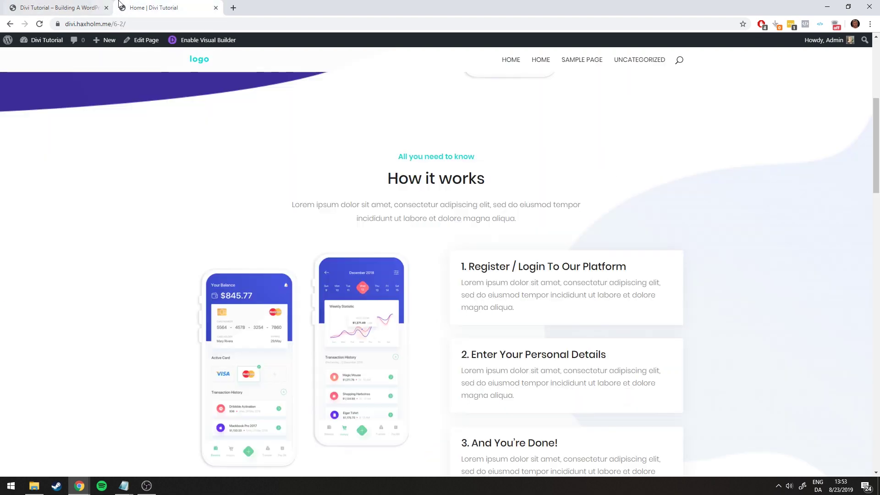
click(78, 4)
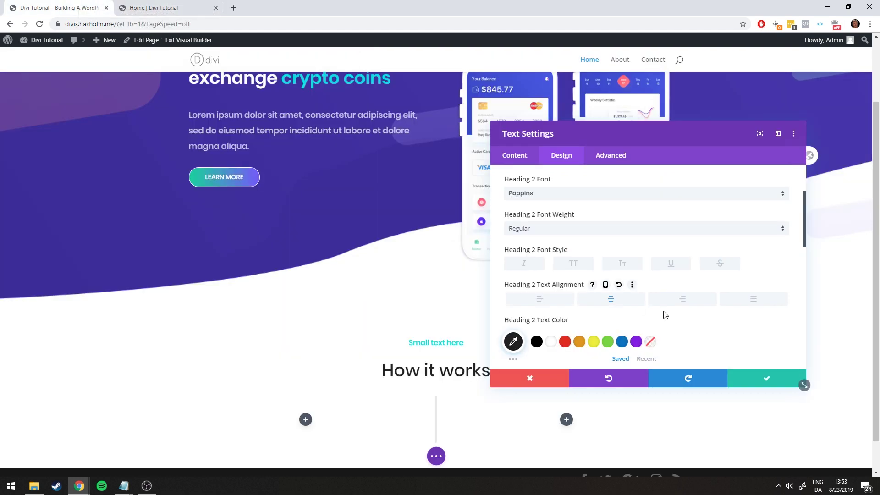
scroll(719, 314, down, 4)
scroll(733, 315, down, 2)
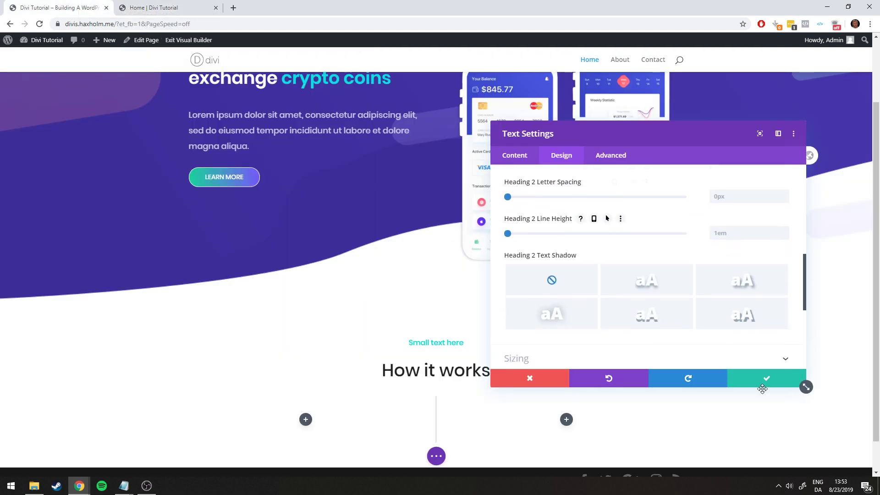
click(766, 378)
scroll(595, 312, down, 1)
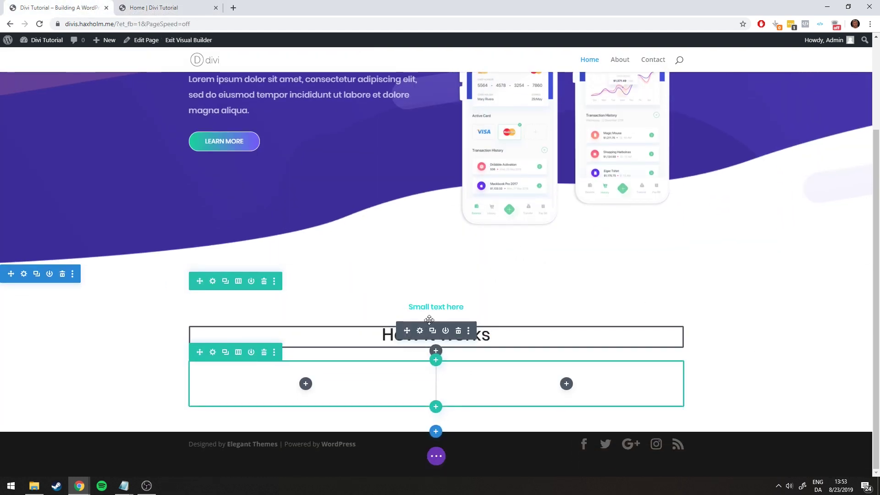
Add a Text module below the heading and paste the reference Lorem ipsum paragraph into it
click(435, 350)
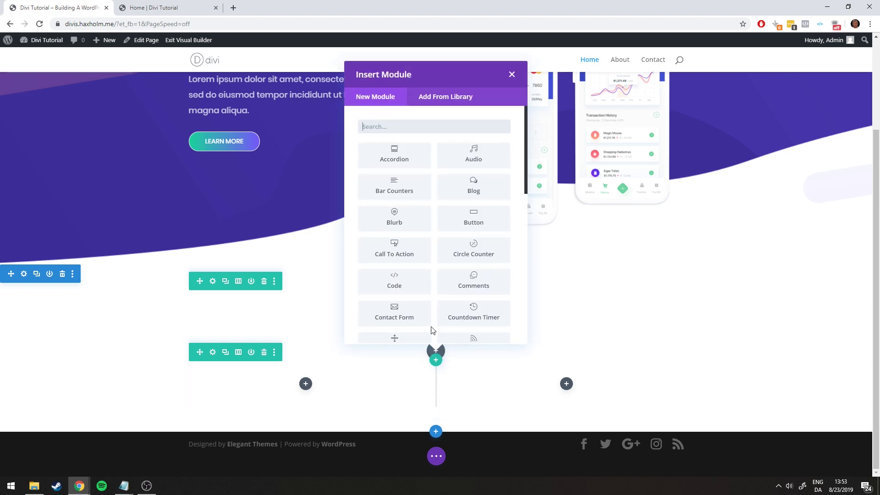
scroll(460, 288, down, 7)
click(472, 297)
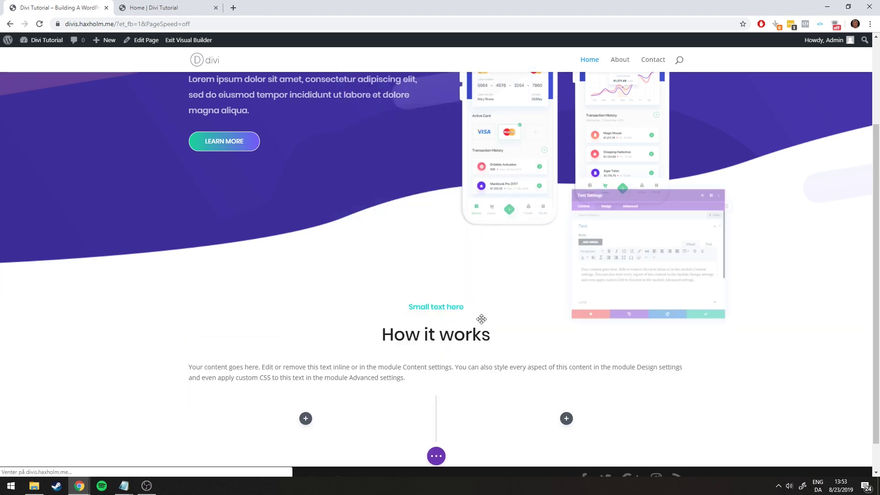
key(ctrl+Tab)
drag(288, 205, 553, 216)
key(ctrl+c)
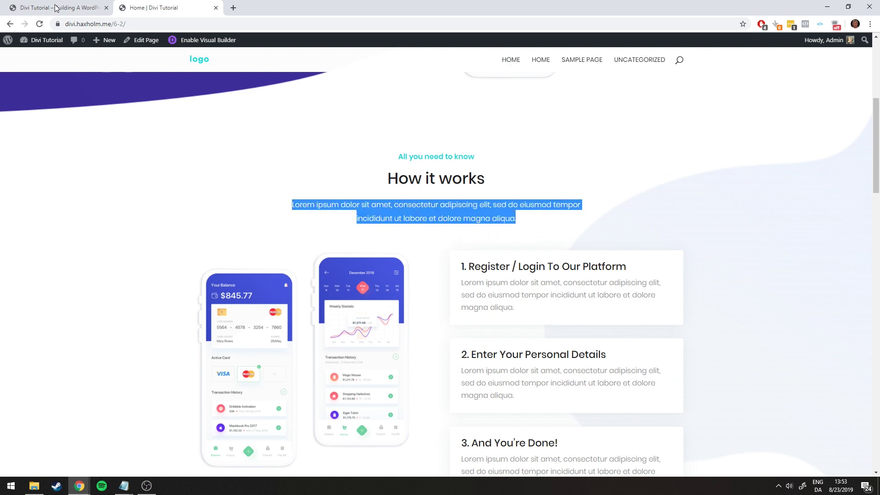
click(56, 8)
key(ctrl+a)
key(ctrl+v)
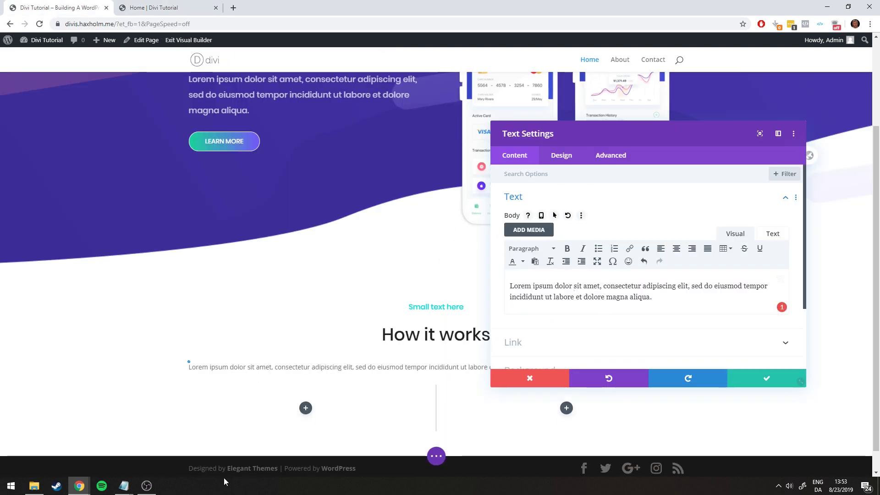
Select the Lorem ipsum line in the notes, then open the module's Design options
mouse_move(124, 485)
click(193, 455)
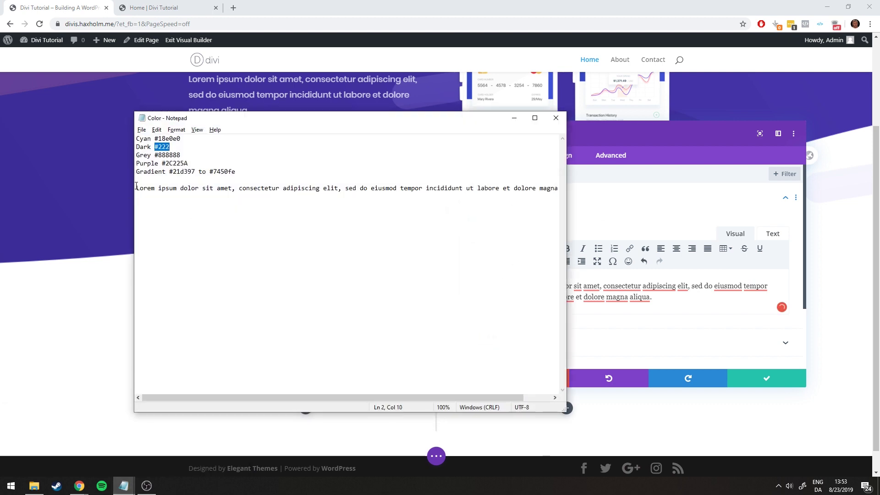
drag(131, 188, 691, 203)
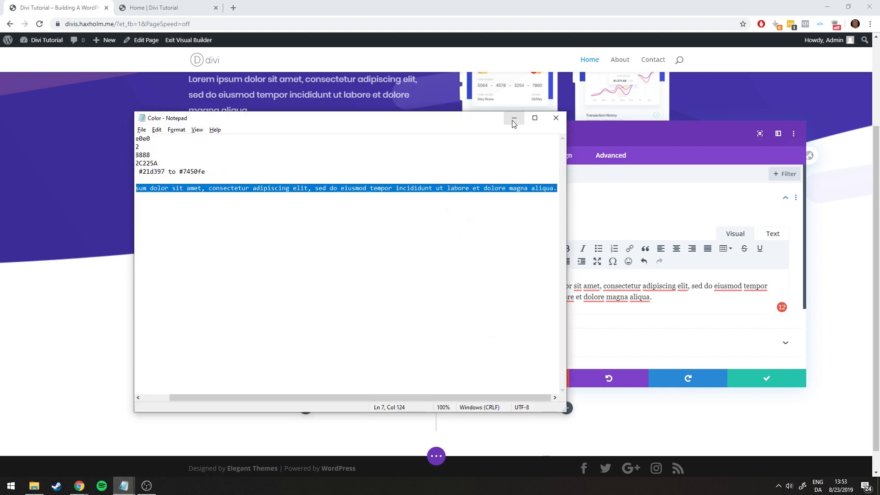
click(513, 118)
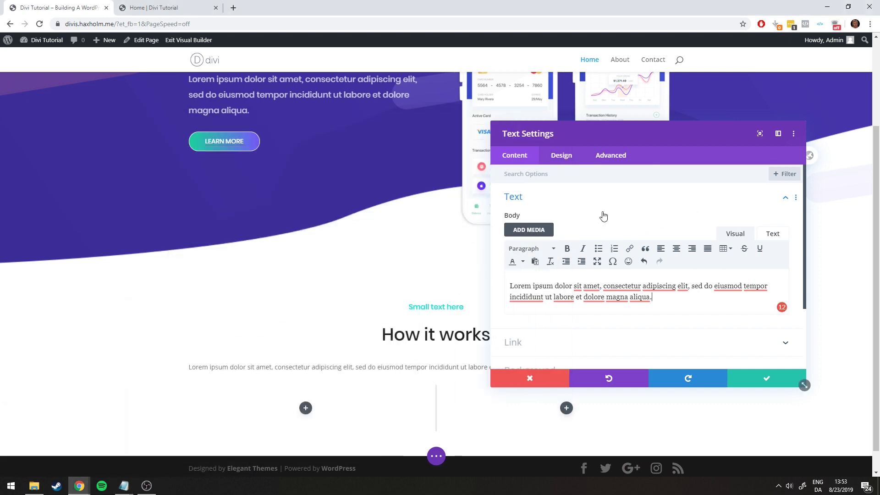
click(672, 303)
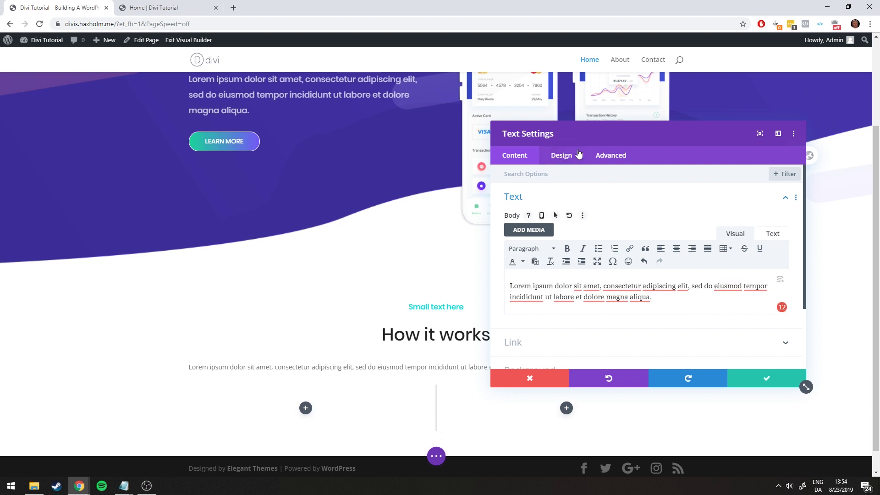
click(563, 156)
click(147, 8)
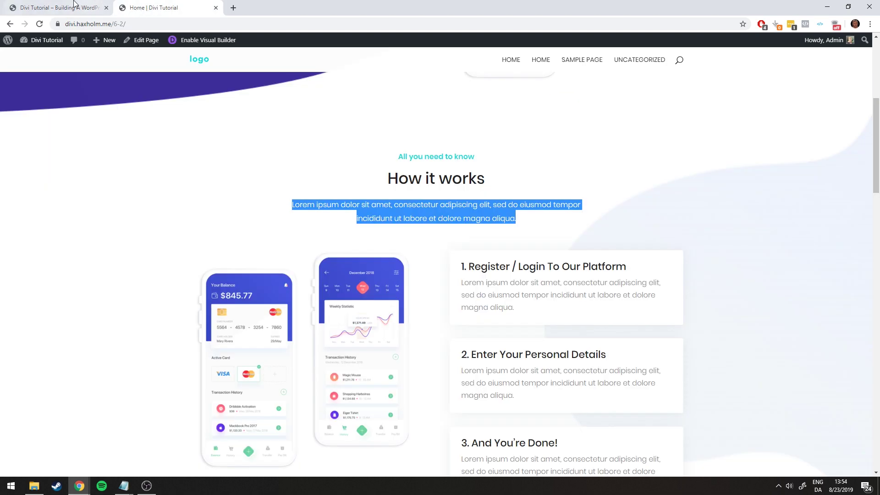
click(54, 6)
click(160, 7)
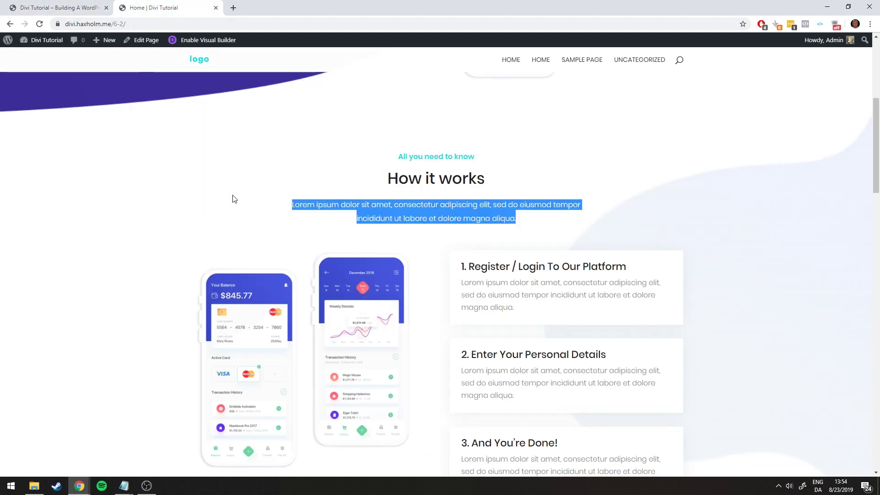
click(320, 188)
click(81, 7)
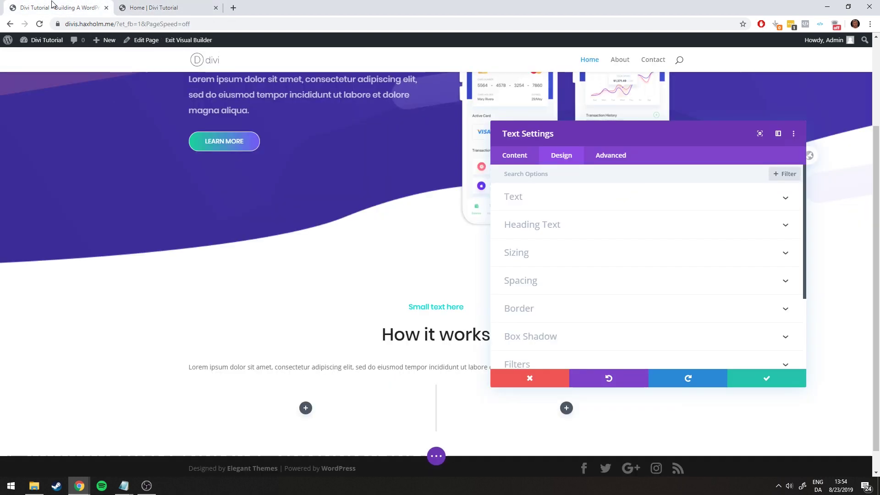
Set the paragraph text to Poppins at Light weight, centre-aligned
click(530, 198)
click(558, 265)
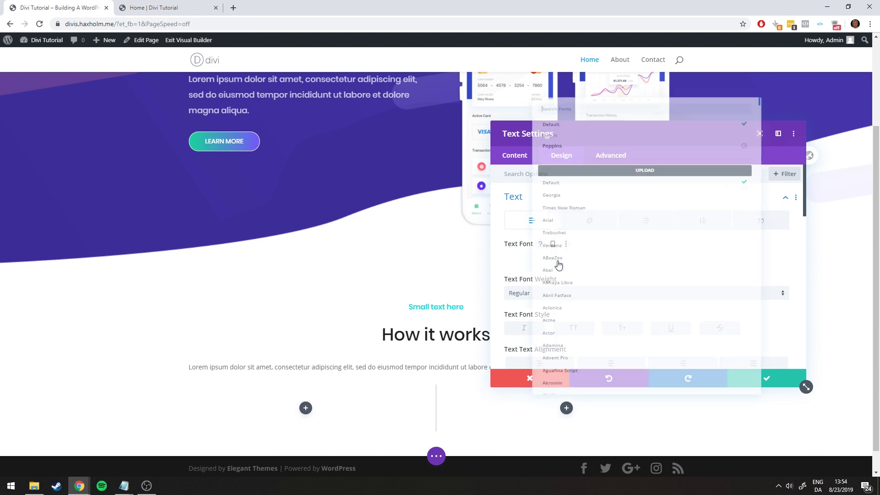
click(522, 121)
scroll(571, 273, down, 1)
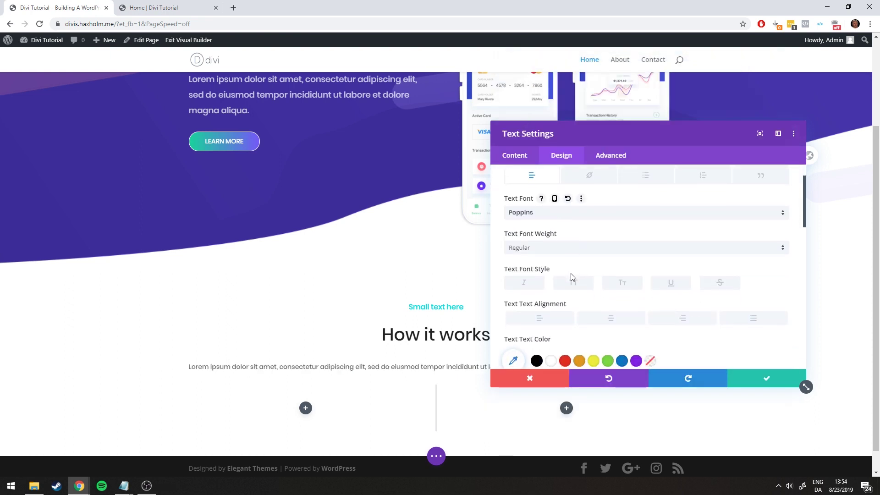
scroll(554, 238, down, 1)
click(536, 200)
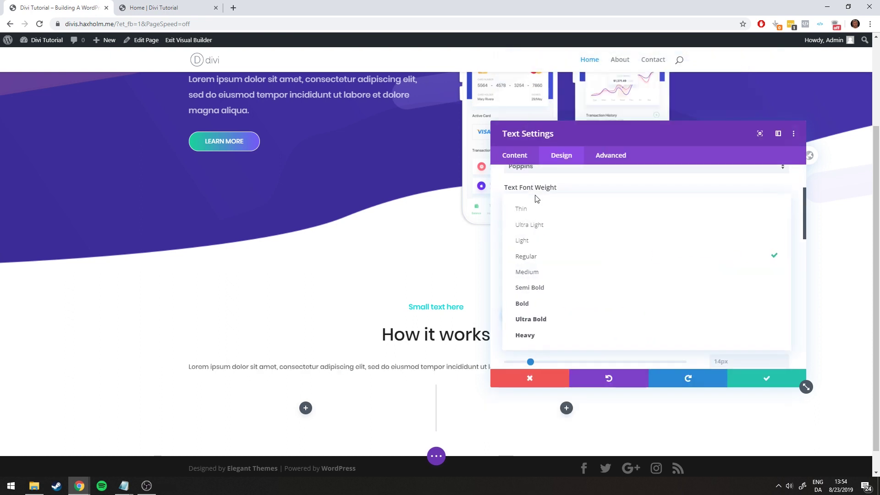
click(538, 242)
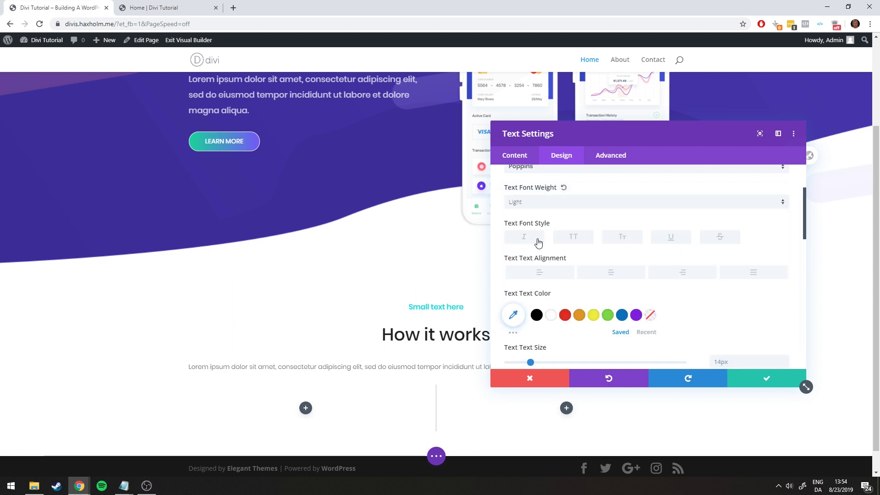
click(606, 275)
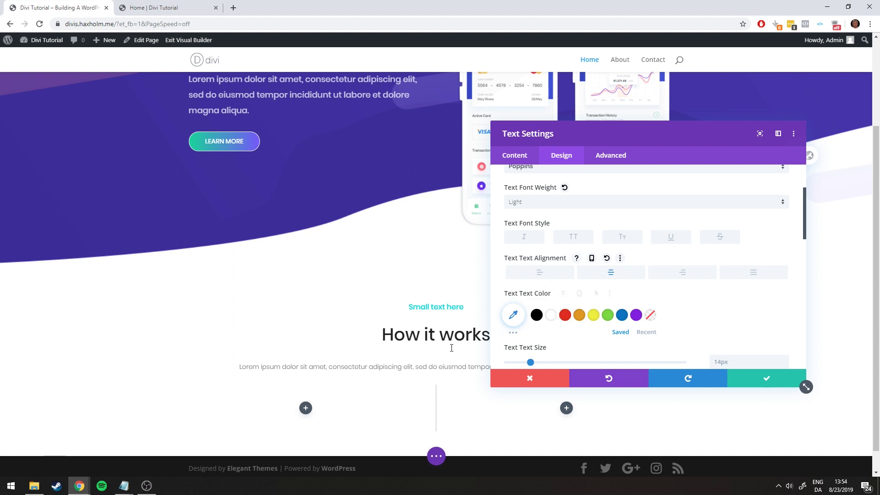
Colour the paragraph text grey #888888, copied from the colour notes
click(184, 458)
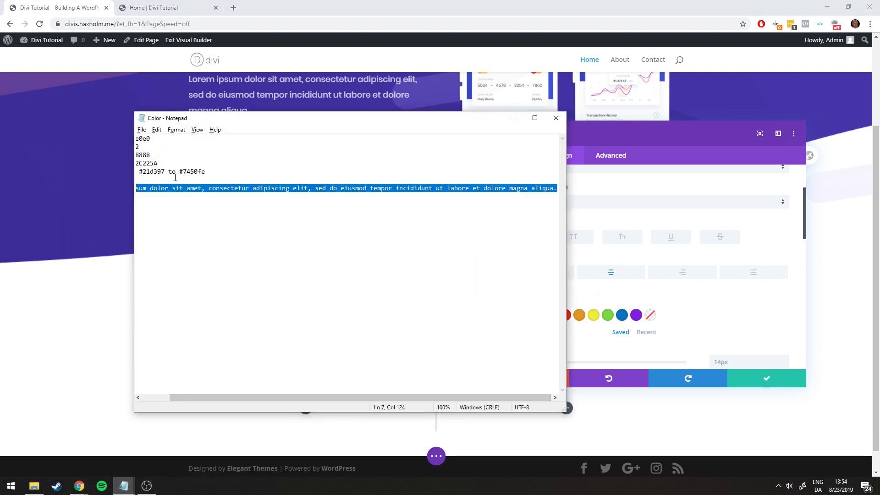
drag(240, 397, 156, 395)
click(185, 155)
double_click(164, 154)
key(ctrl+c)
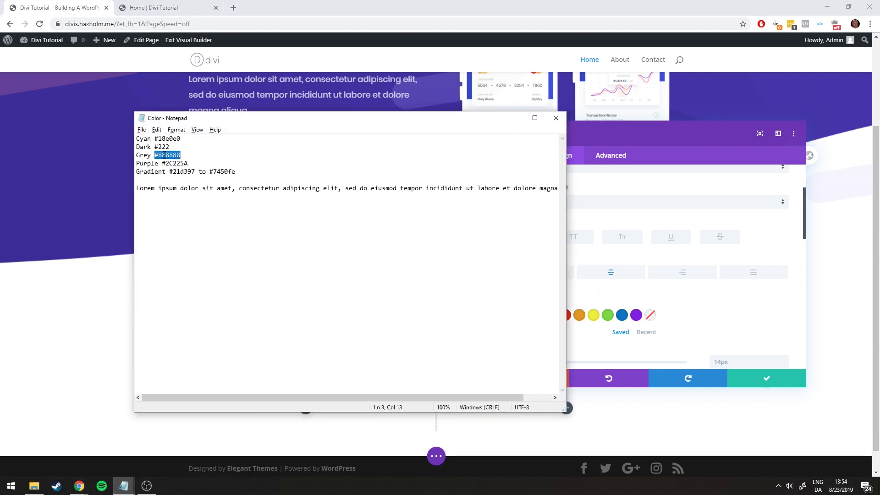
click(514, 118)
click(507, 315)
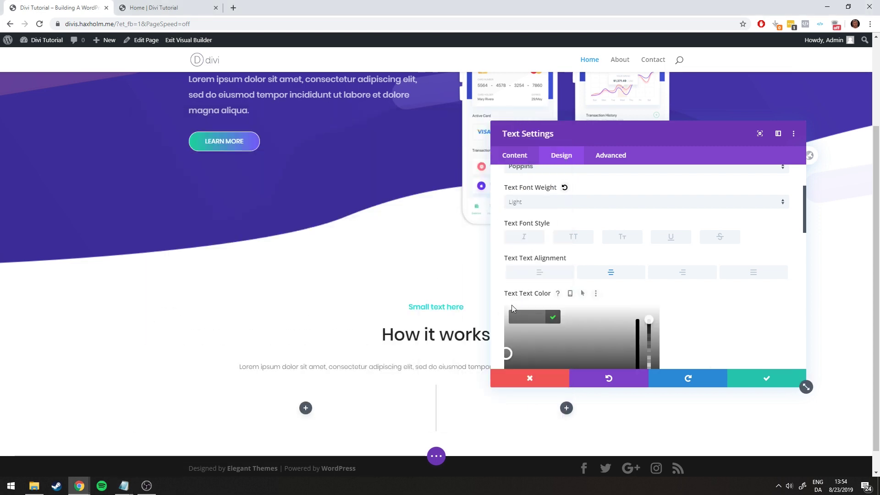
key(ctrl+v)
click(697, 316)
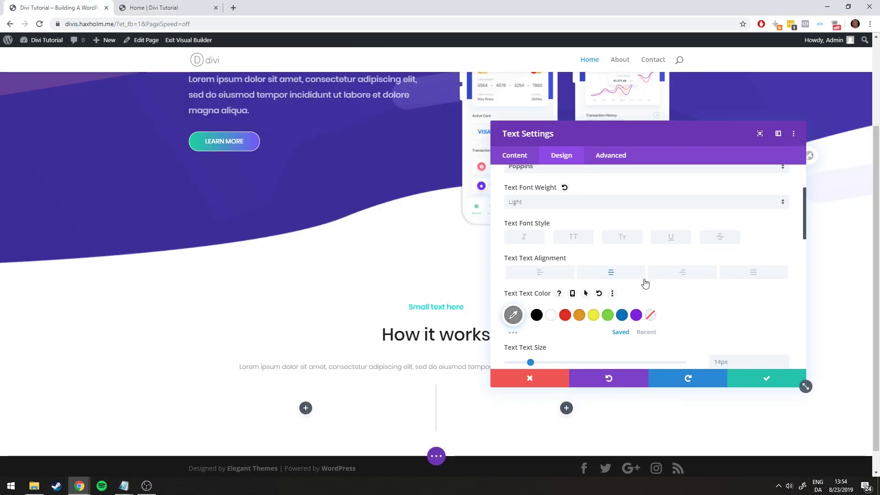
Set the paragraph text size to 16px and move the settings panel aside
scroll(686, 271, down, 2)
drag(530, 270, 539, 270)
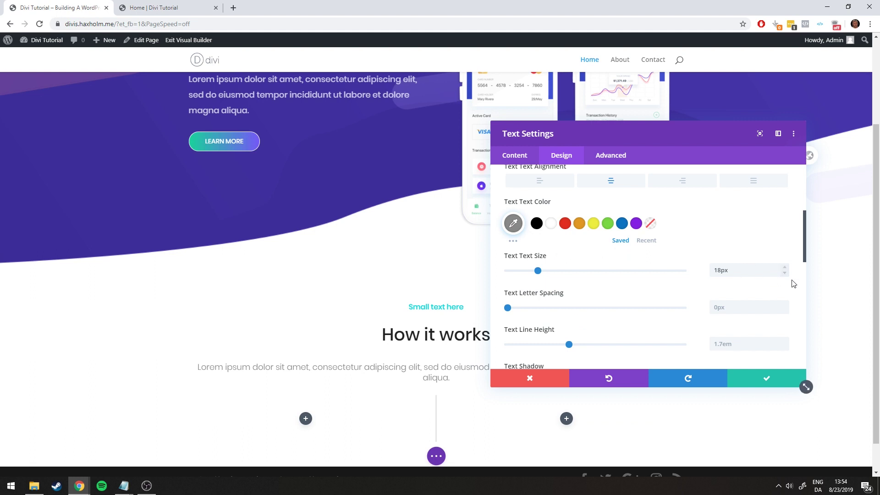
click(785, 274)
click(785, 274)
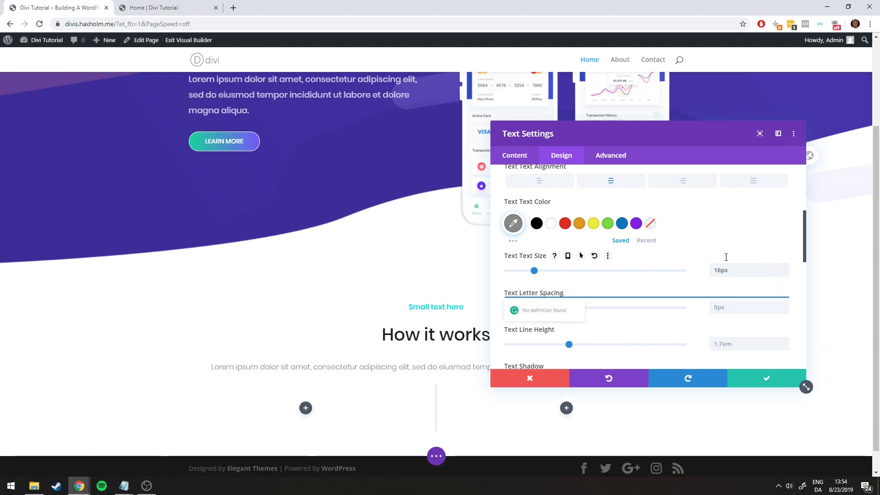
scroll(688, 243, down, 1)
scroll(688, 243, down, 2)
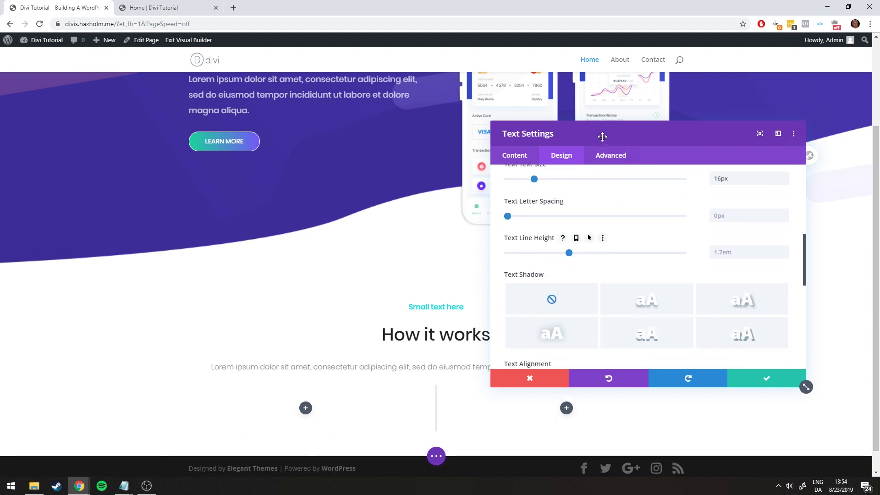
drag(602, 136, 135, 78)
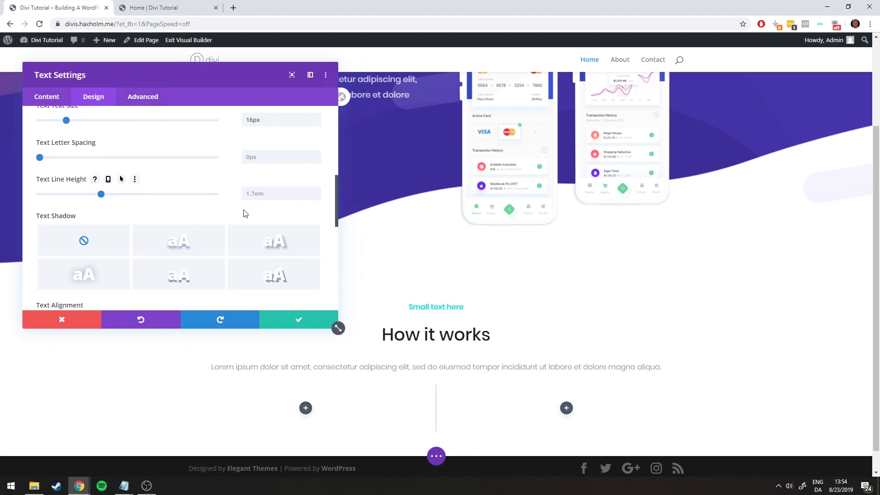
scroll(243, 213, up, 3)
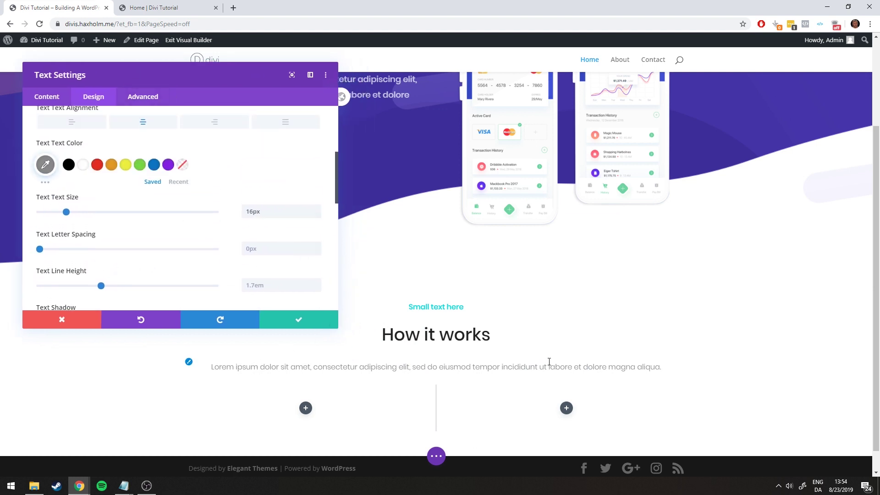
click(120, 6)
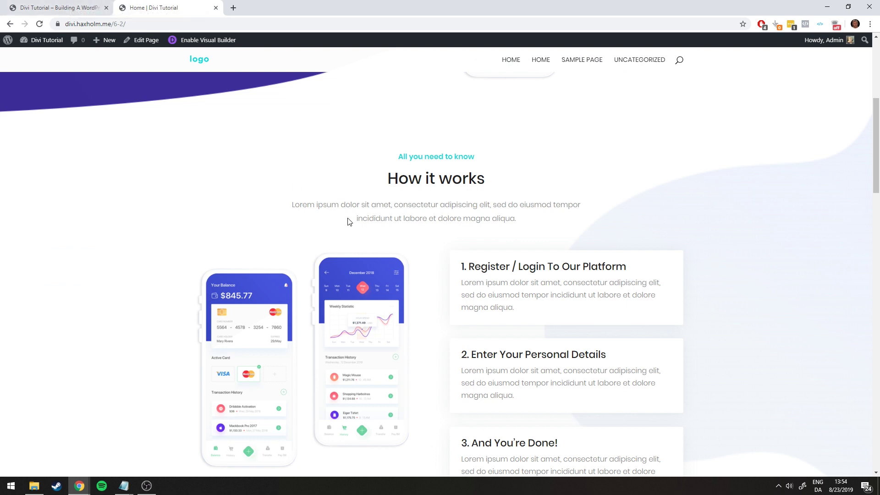
key(ctrl+Tab)
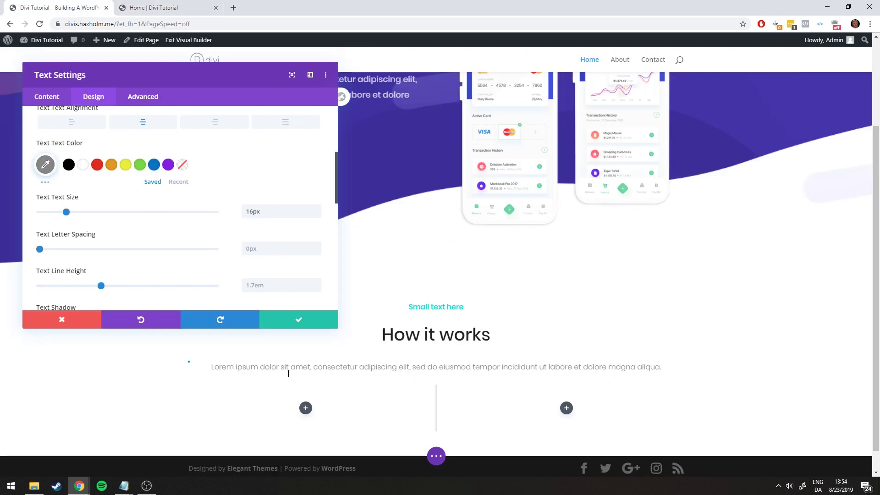
scroll(183, 179, up, 4)
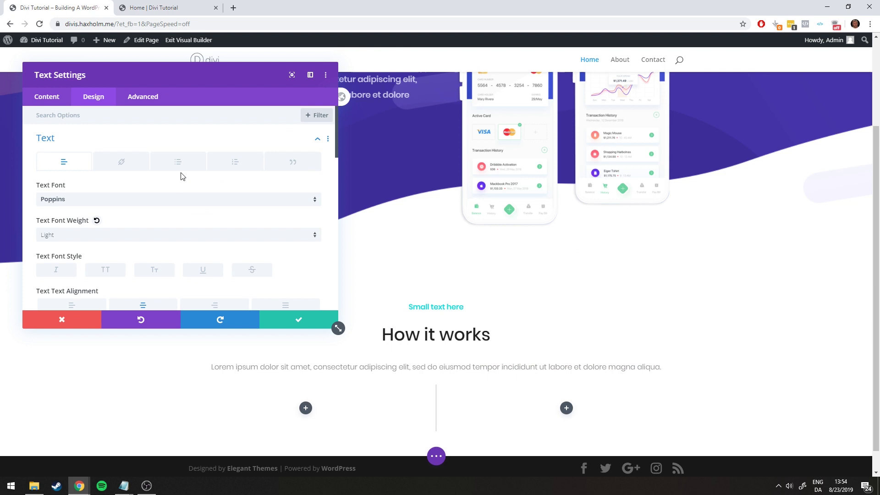
Narrow the paragraph module to 64% width and centre it on the page
click(62, 140)
click(54, 197)
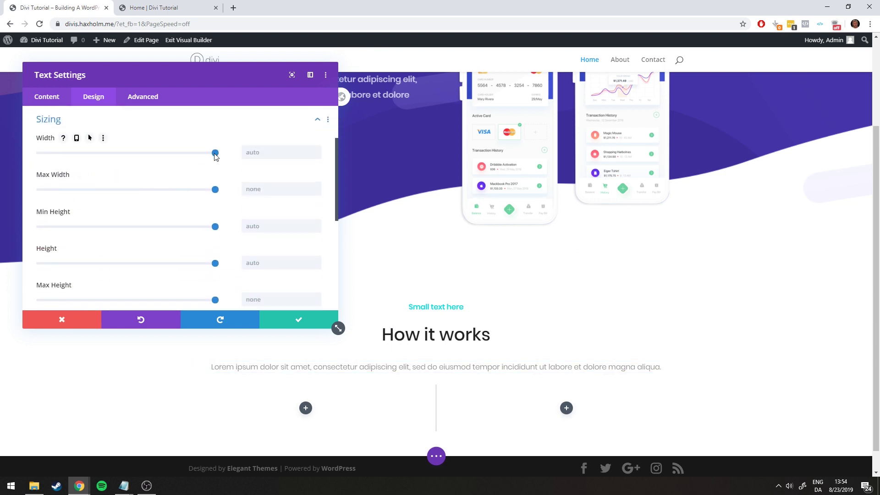
drag(215, 153, 154, 155)
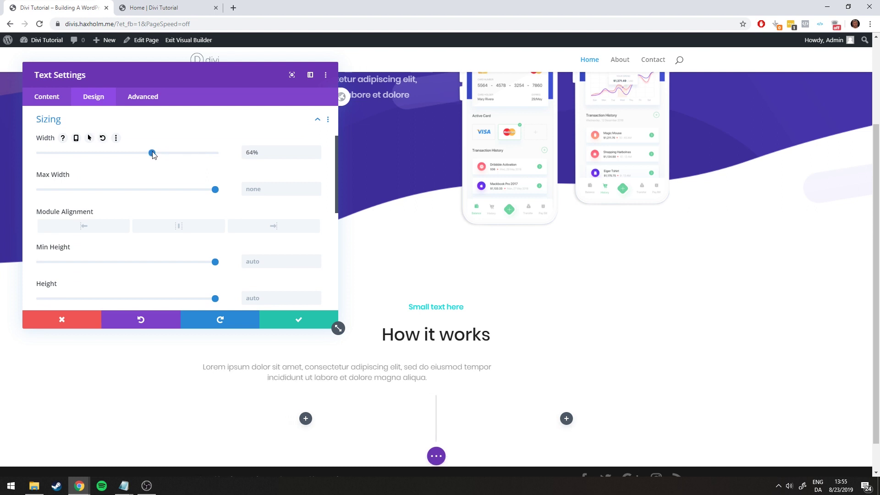
click(148, 8)
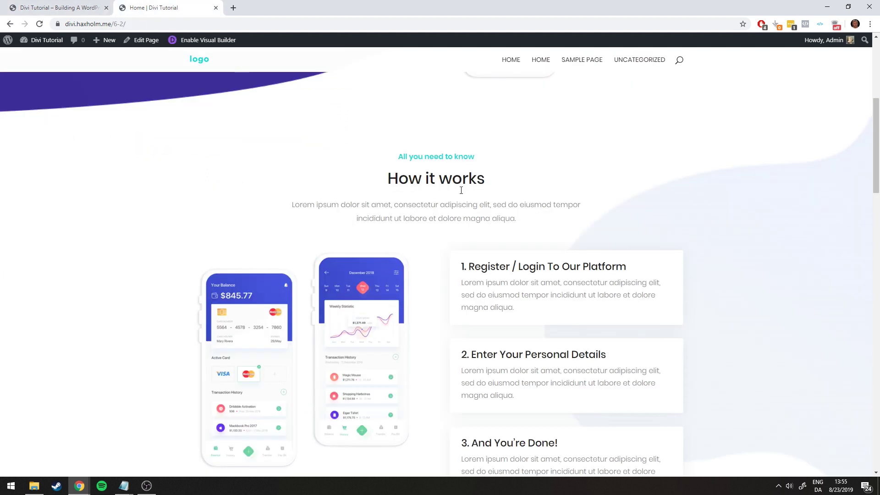
double_click(557, 206)
click(60, 8)
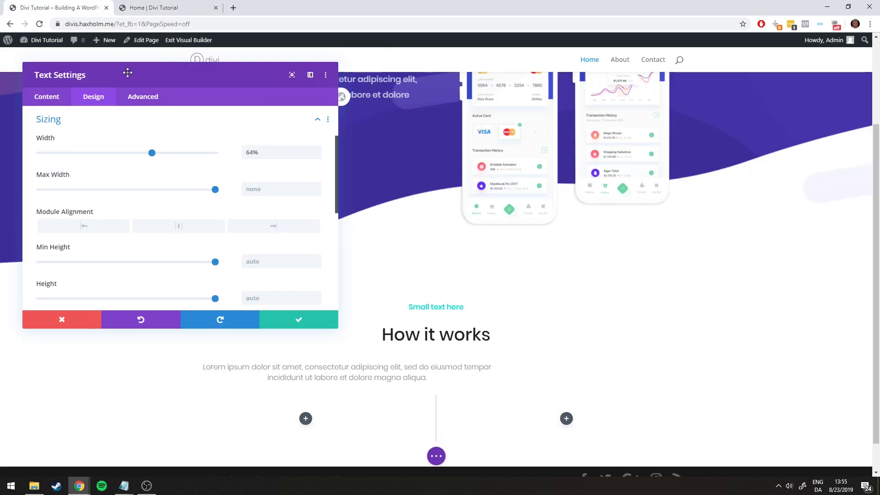
double_click(479, 367)
click(486, 367)
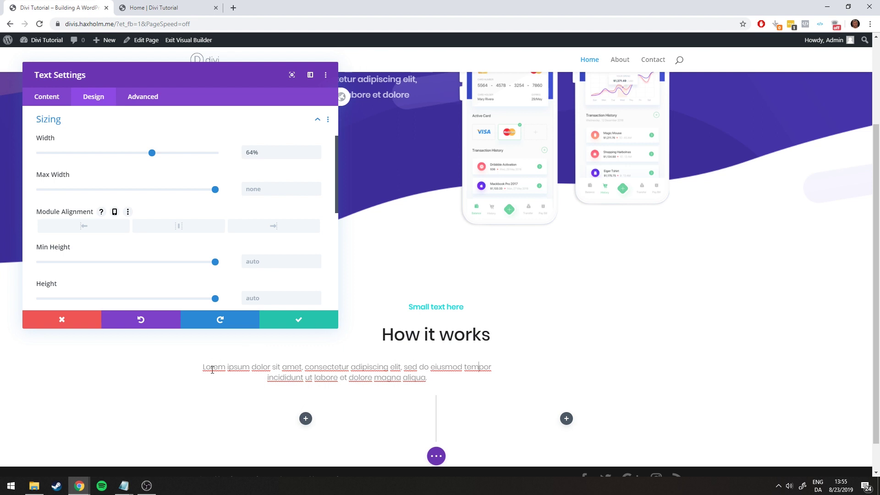
click(178, 227)
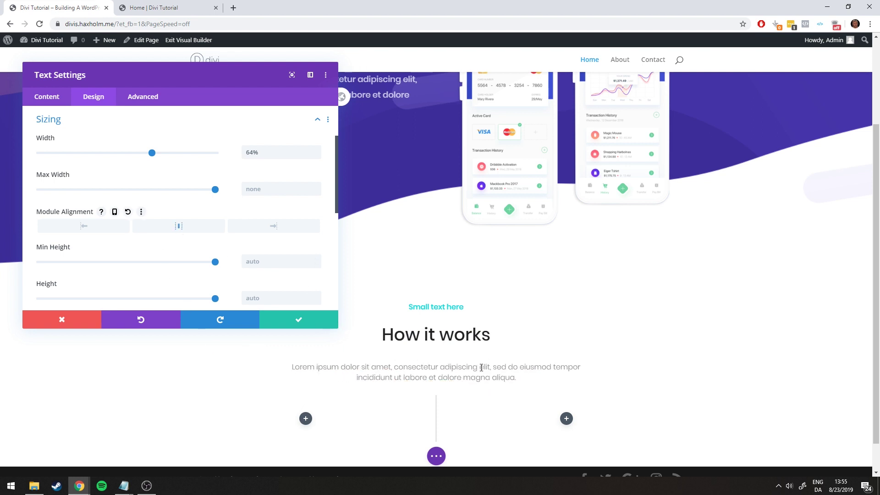
click(146, 5)
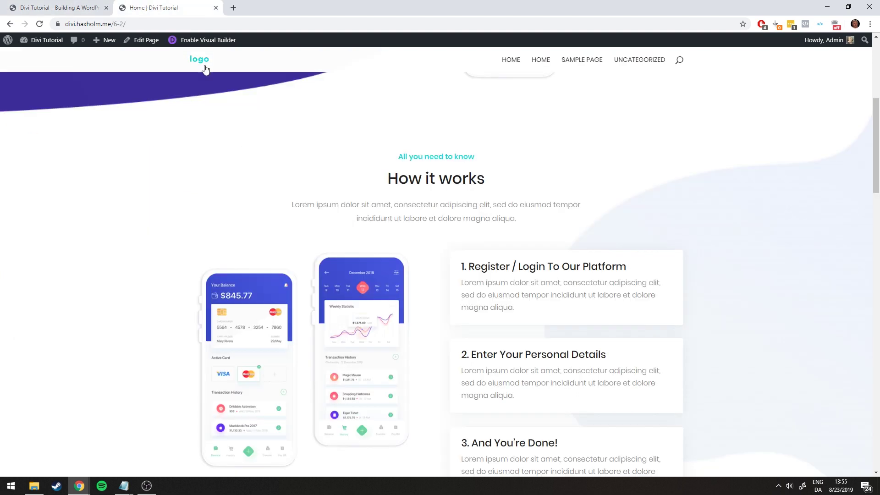
click(81, 6)
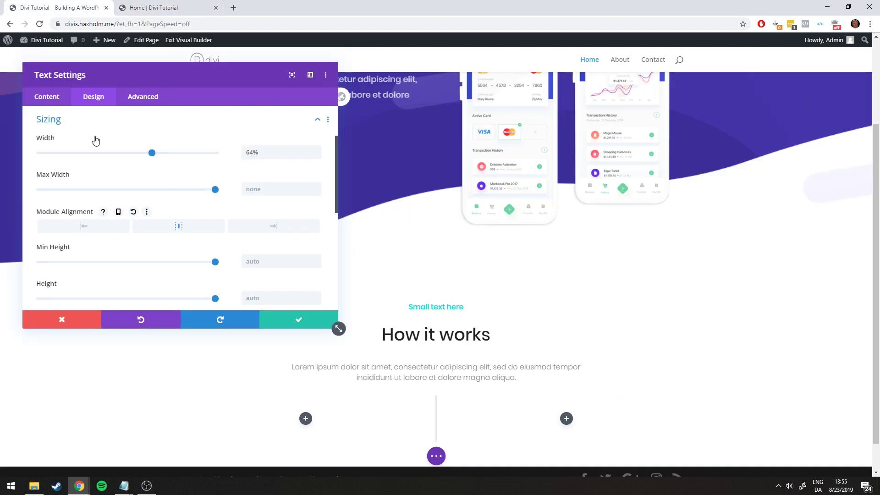
Increase the paragraph line height to 1.9em and save the settings
scroll(27, 179, up, 2)
click(57, 194)
click(62, 138)
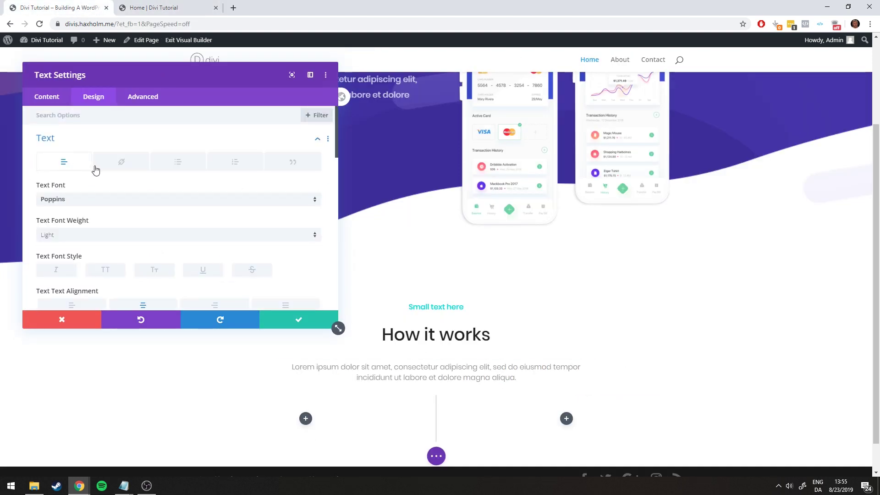
scroll(96, 170, down, 4)
scroll(102, 172, down, 1)
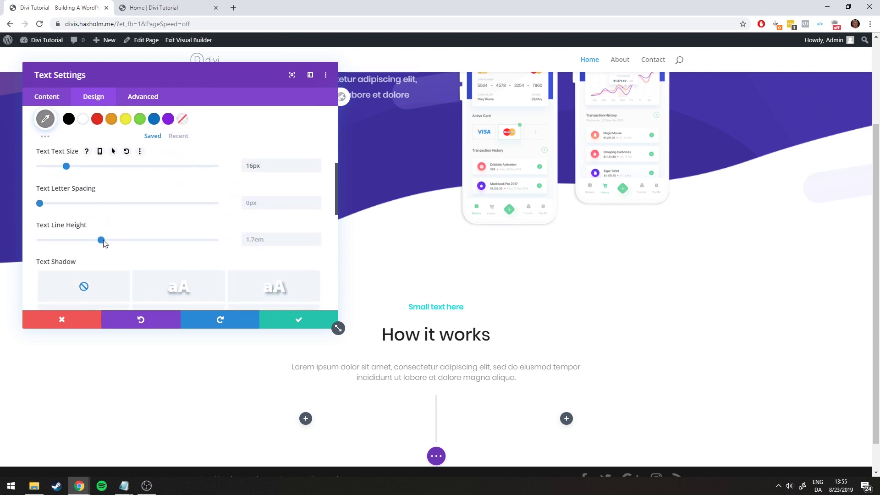
drag(104, 242, 119, 243)
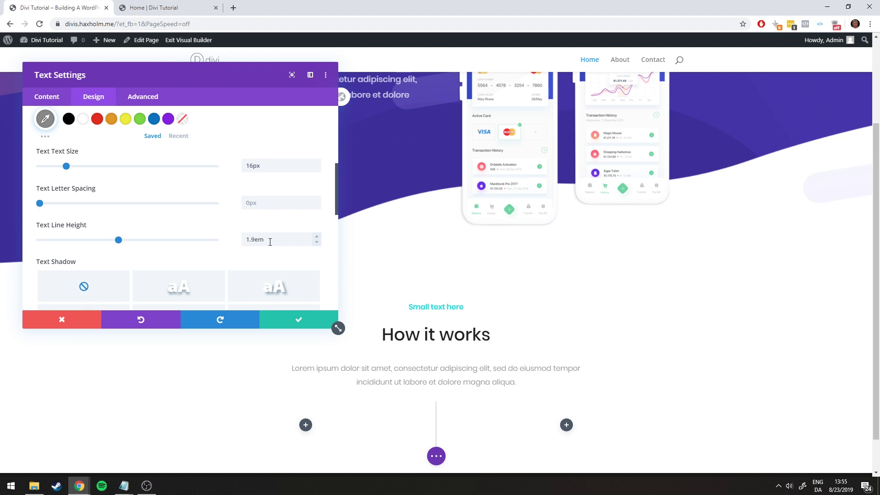
click(115, 5)
click(96, 6)
click(303, 324)
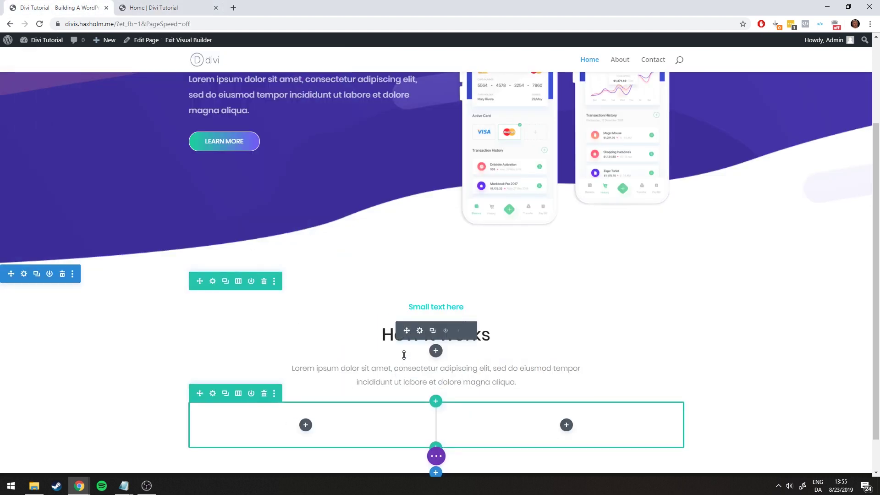
Shrink the heading's bottom spacing and the paragraph's top spacing to match the reference
click(146, 8)
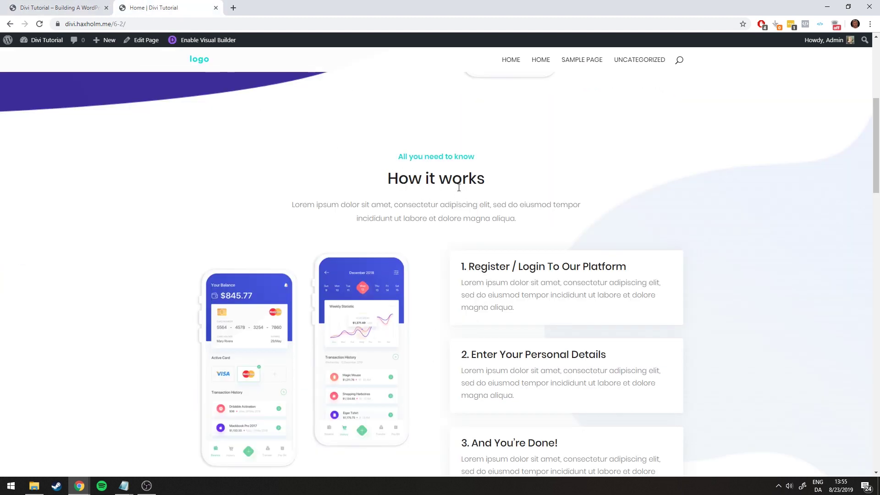
click(67, 4)
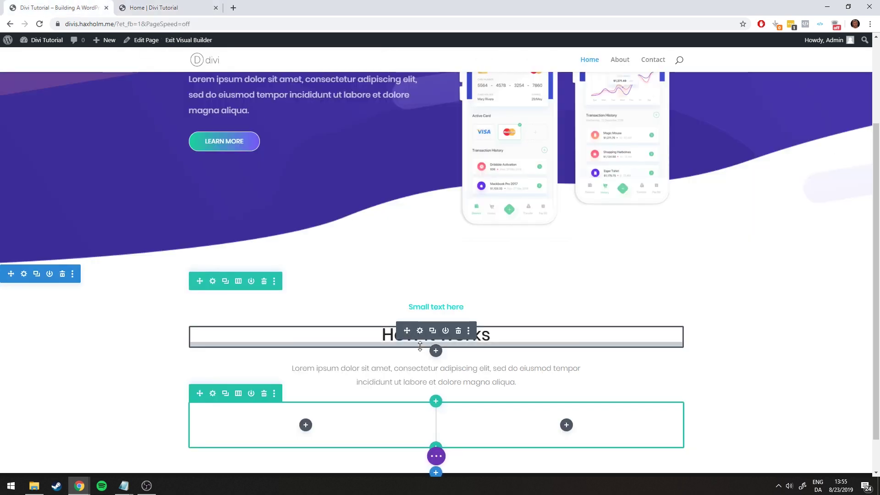
drag(421, 356, 421, 351)
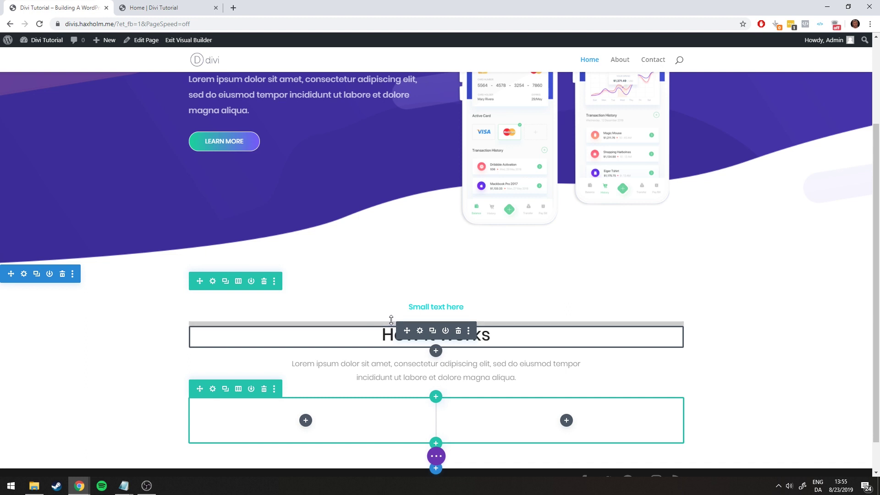
mouse_move(395, 315)
mouse_down()
mouse_move(405, 319)
mouse_move(383, 312)
mouse_up()
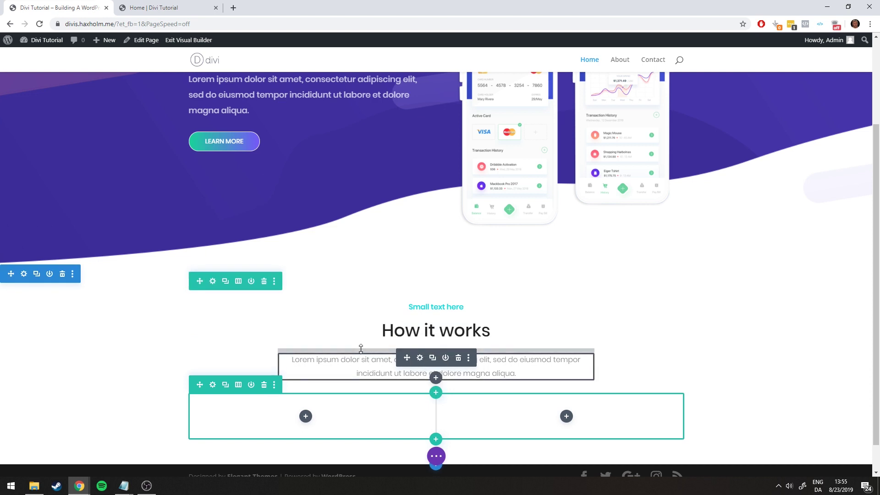
drag(360, 348, 609, 296)
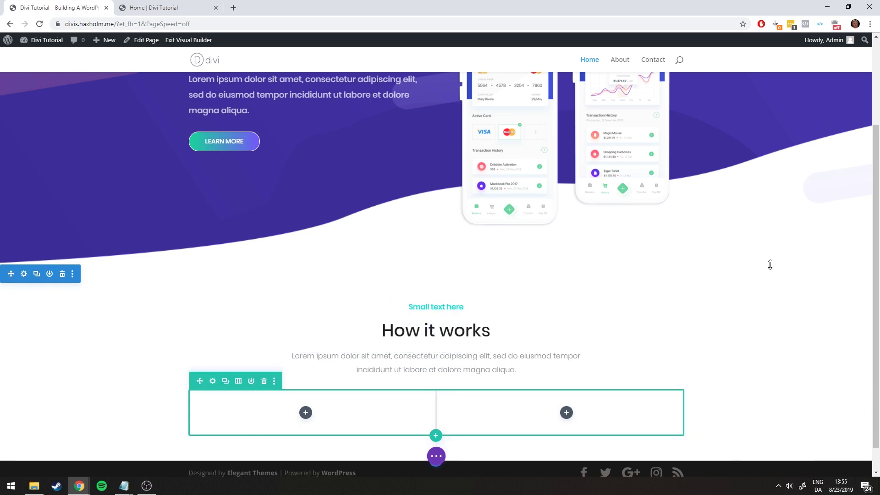
click(151, 8)
Compare the builder with the reference page's How it works section
click(51, 5)
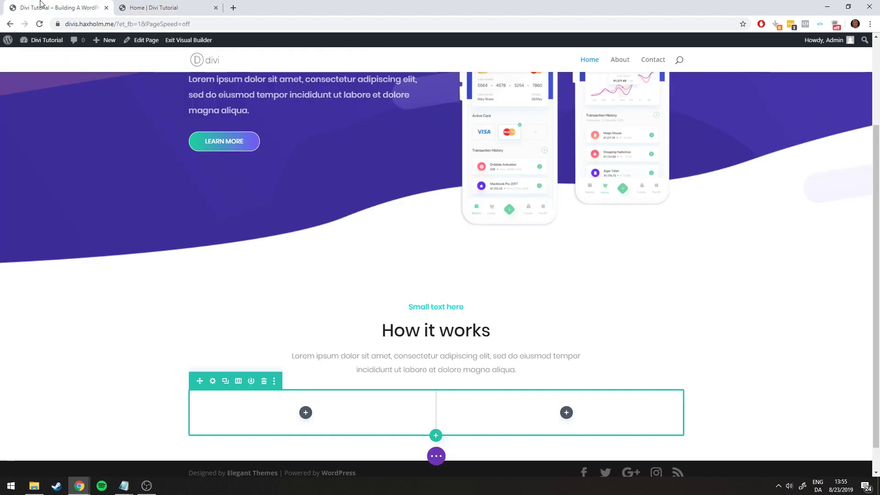
scroll(438, 190, down, 1)
click(182, 3)
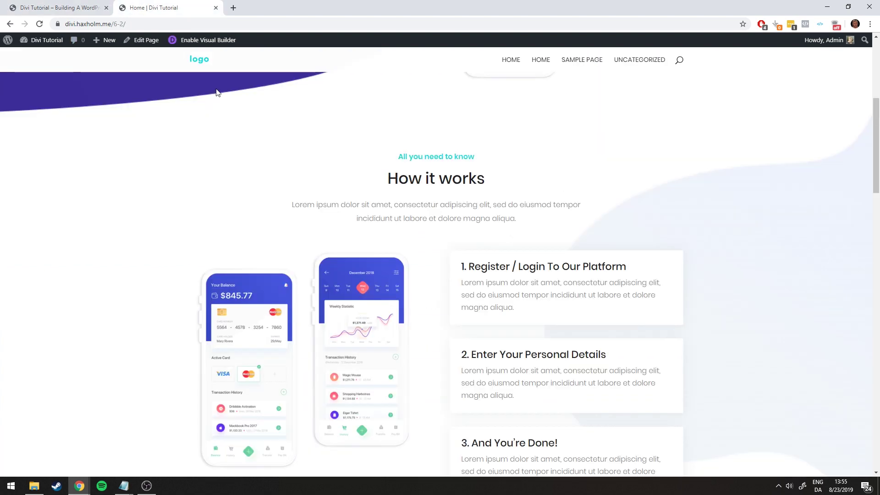
scroll(343, 250, down, 3)
scroll(319, 233, up, 9)
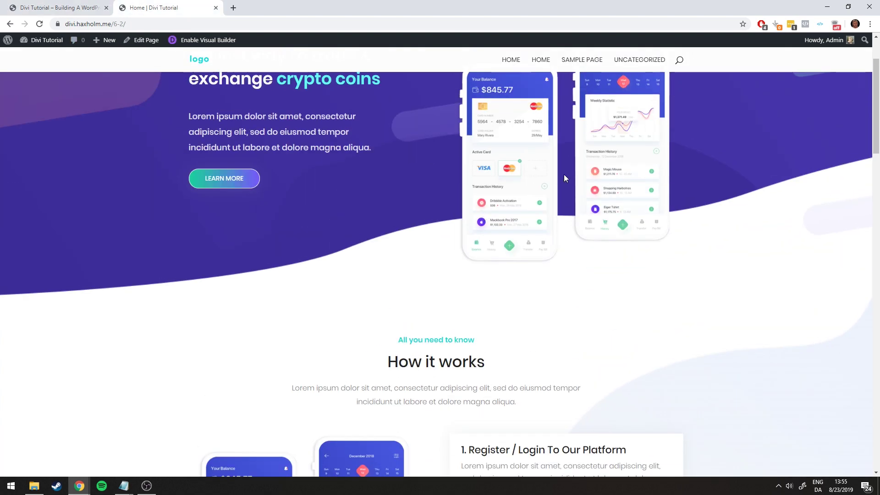
scroll(301, 400, down, 5)
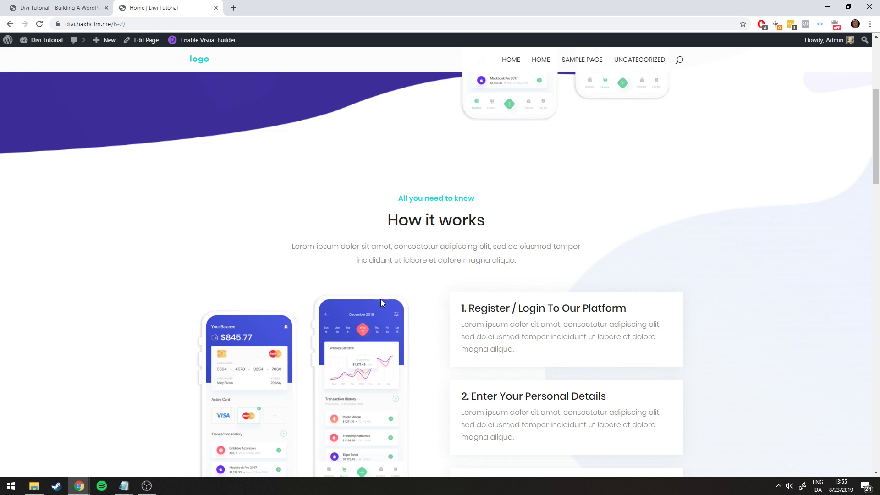
scroll(526, 182, up, 4)
scroll(334, 328, down, 6)
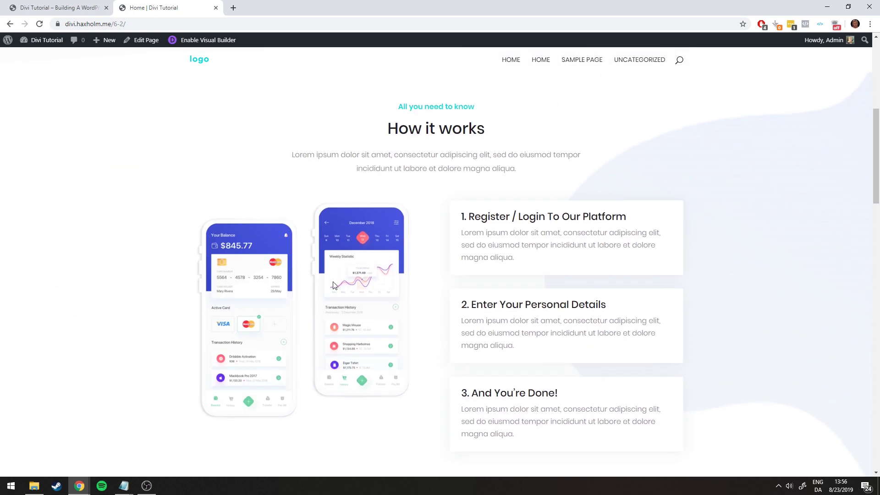
Duplicate the hero's phone mockup image and move the copy into the left column below How it works
click(60, 8)
scroll(305, 406, up, 3)
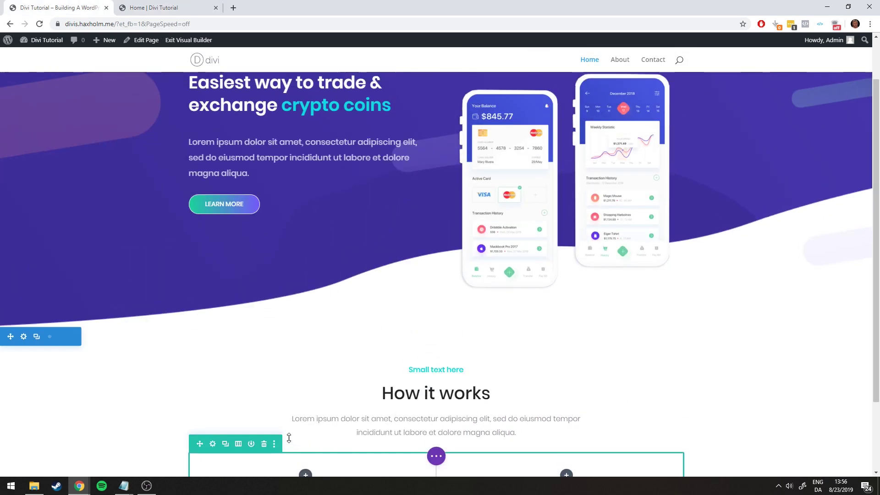
scroll(305, 407, down, 2)
scroll(504, 293, up, 2)
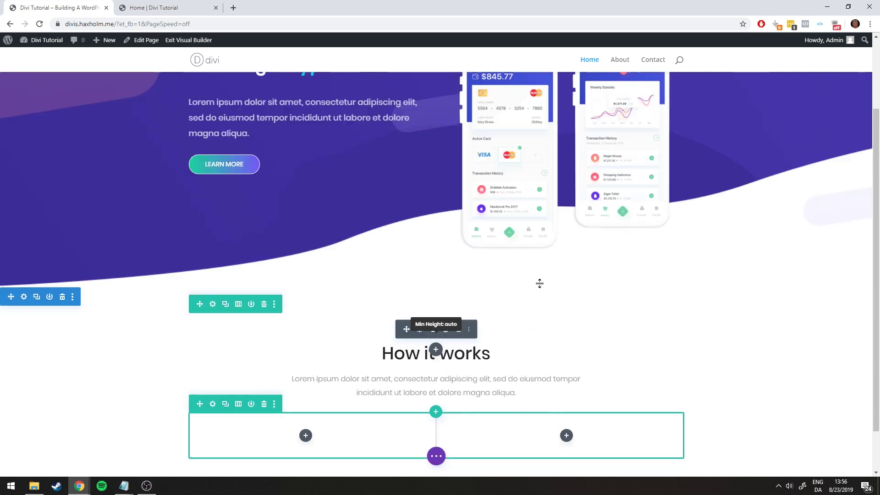
scroll(553, 247, up, 1)
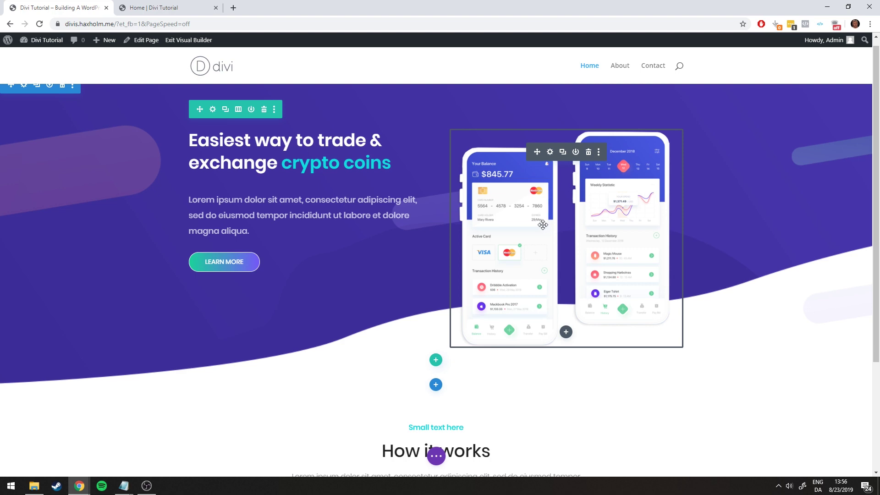
click(562, 151)
scroll(554, 192, down, 5)
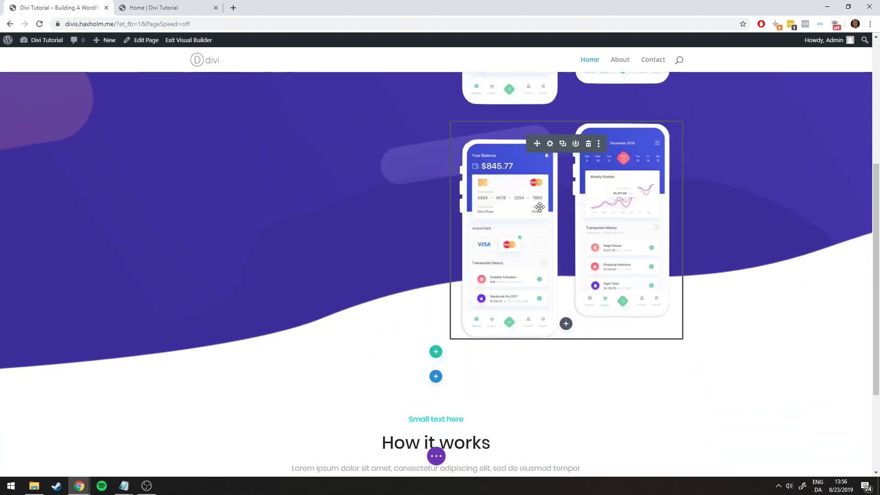
drag(537, 144, 309, 388)
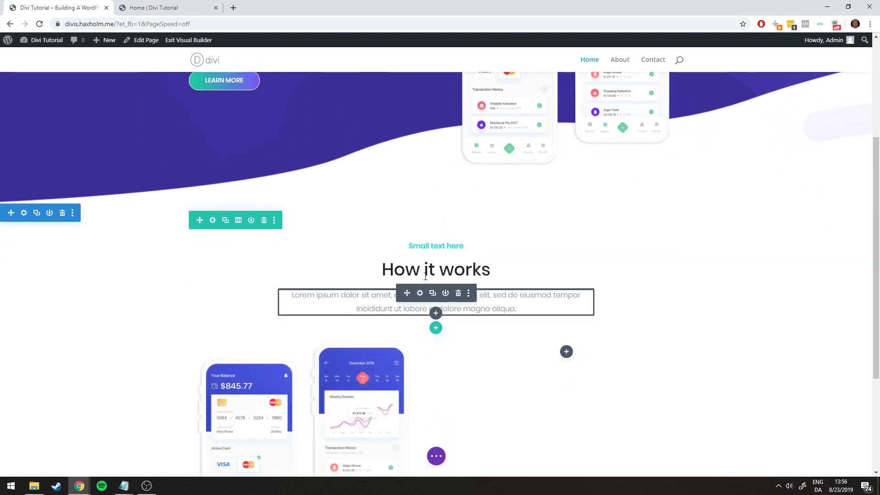
scroll(437, 275, down, 4)
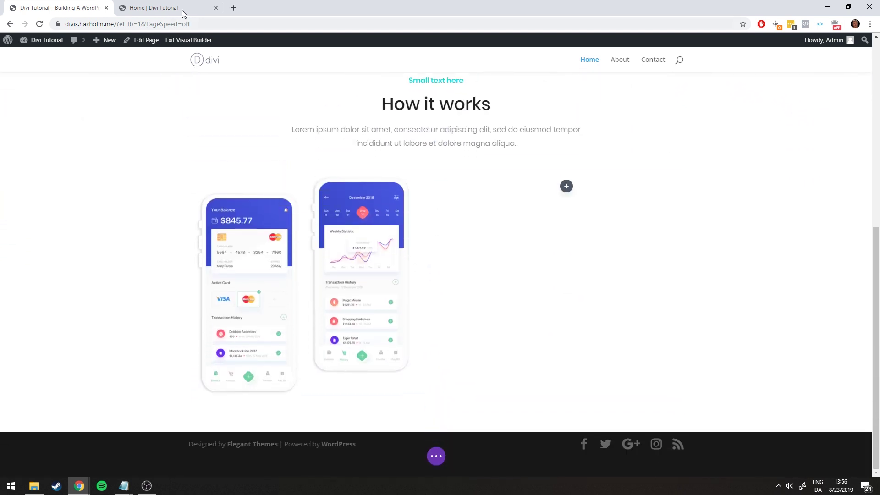
Check the placed phone image against the reference page
click(183, 8)
click(60, 6)
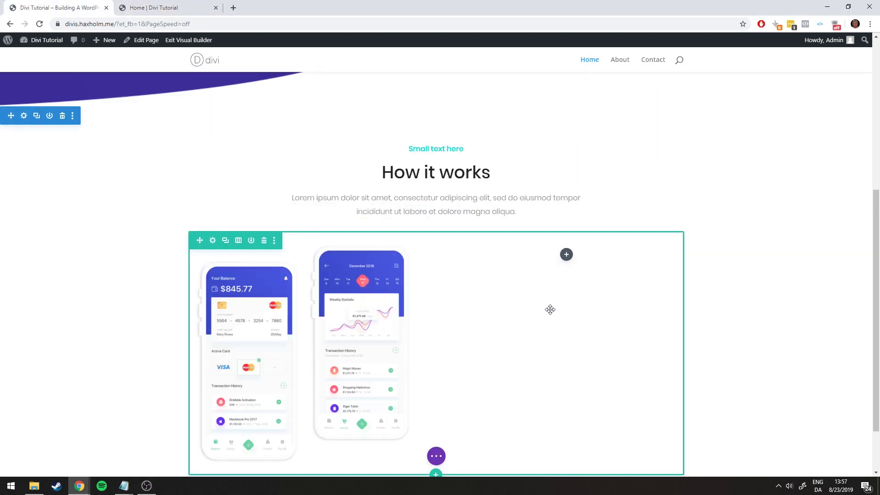
click(155, 9)
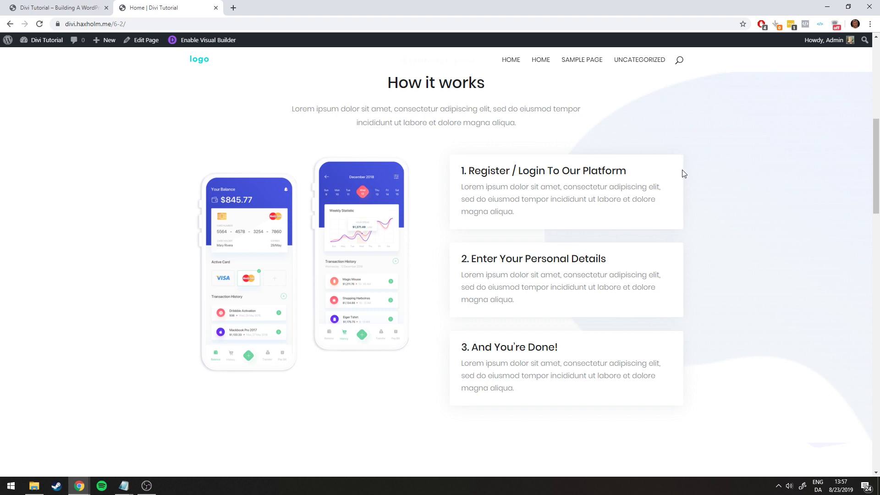
Add a Text module to the empty right column, clear its placeholder, and format it as Heading 3
click(59, 7)
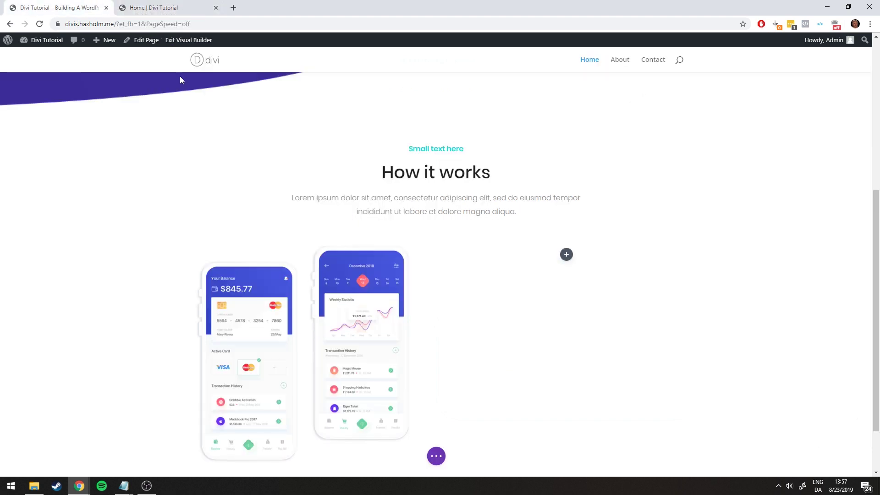
click(566, 255)
scroll(604, 355, down, 10)
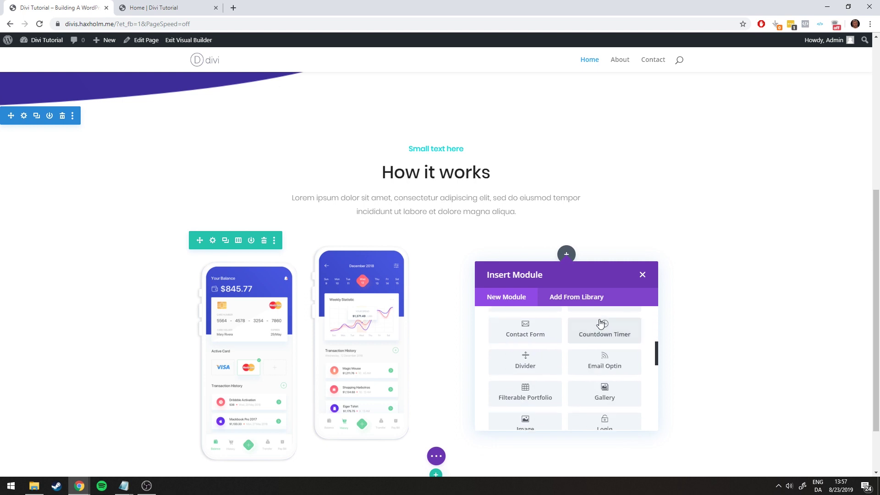
click(604, 362)
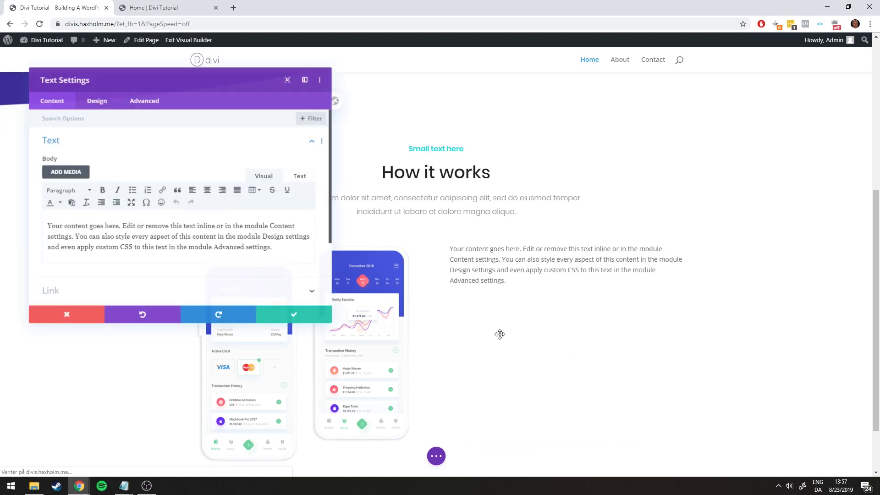
key(ctrl+a)
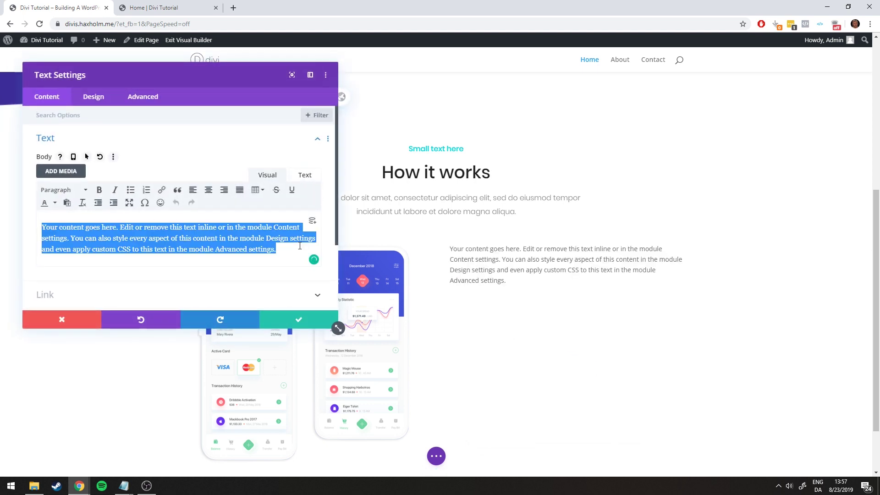
key(BackSpace)
click(140, 7)
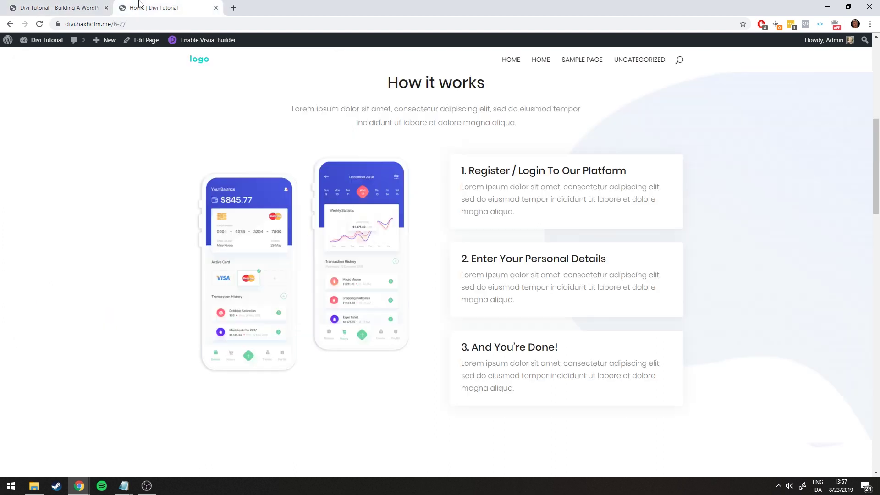
click(71, 3)
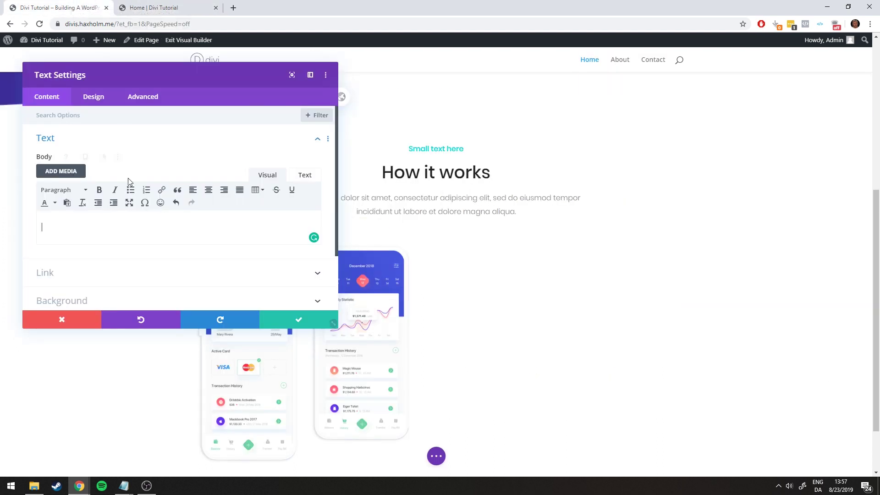
click(60, 189)
click(86, 263)
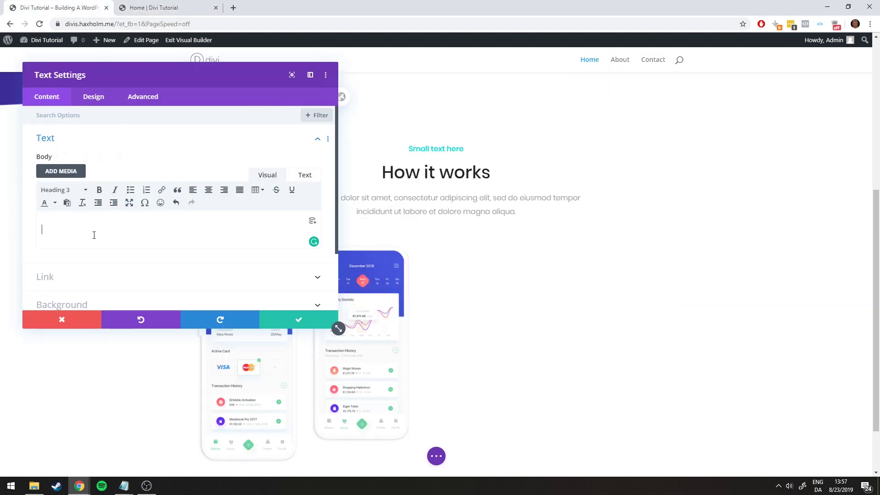
Type the heading '1. Register / Login To Our Platform' to match the reference wording
click(147, 8)
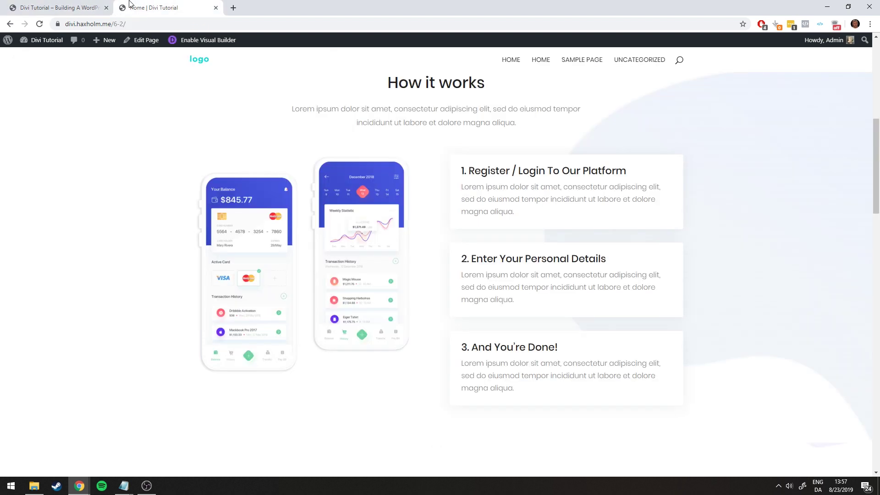
click(73, 8)
text(Register )
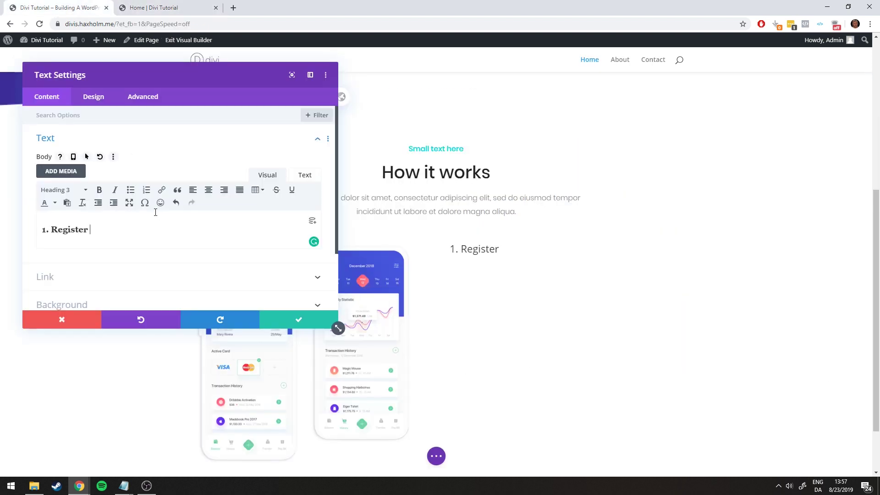
text(/ Login to our Platform)
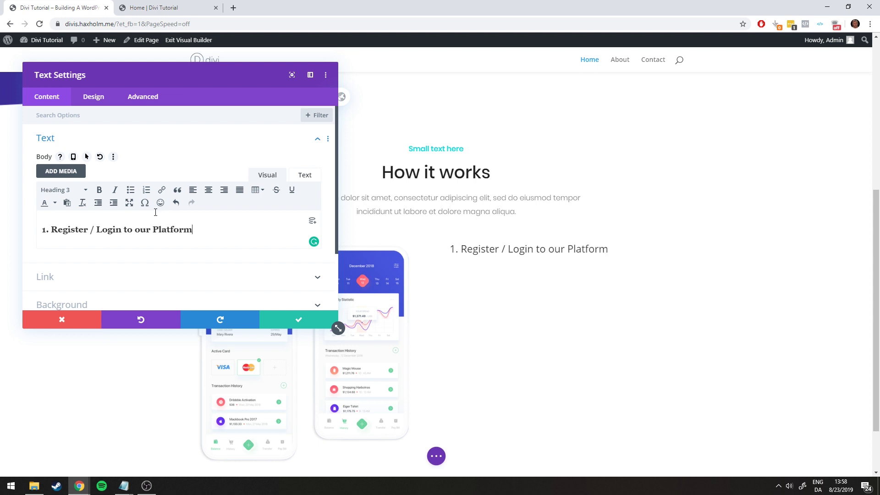
click(155, 10)
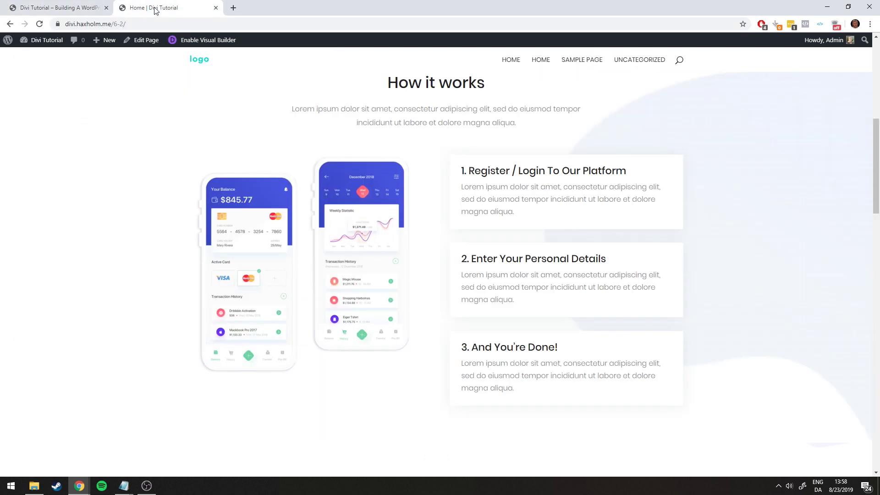
click(111, 4)
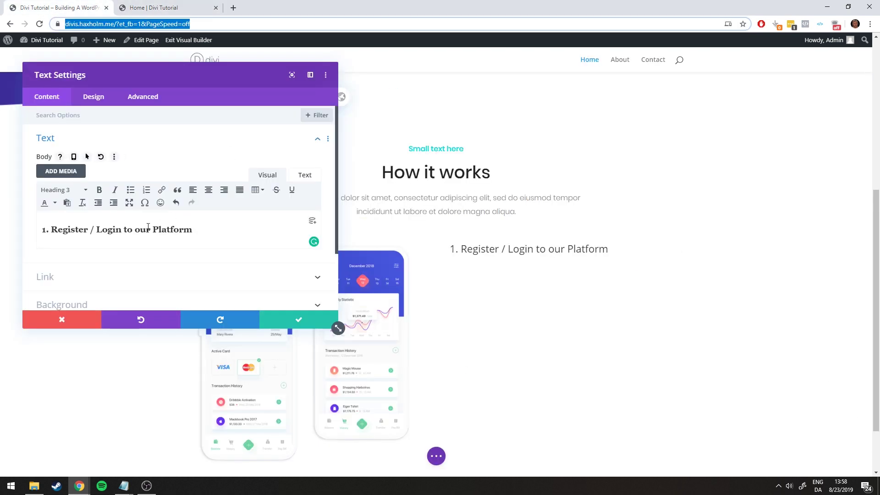
click(124, 229)
text(To )
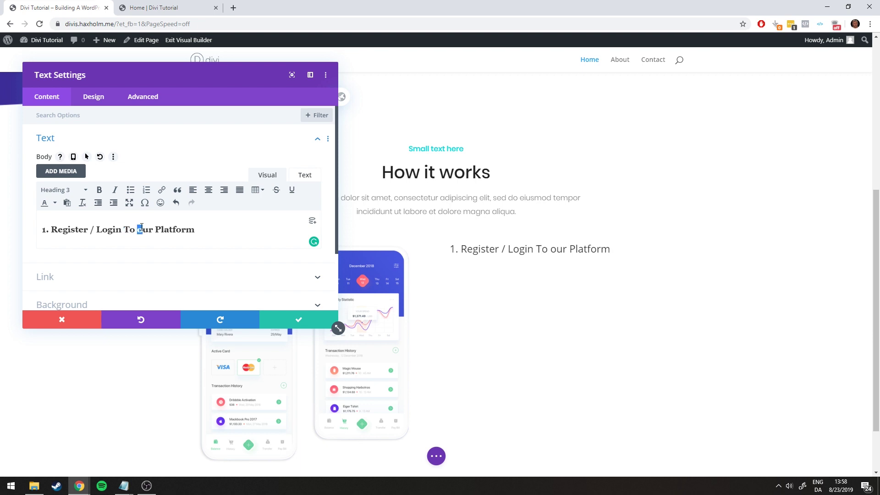
text(O)
click(205, 230)
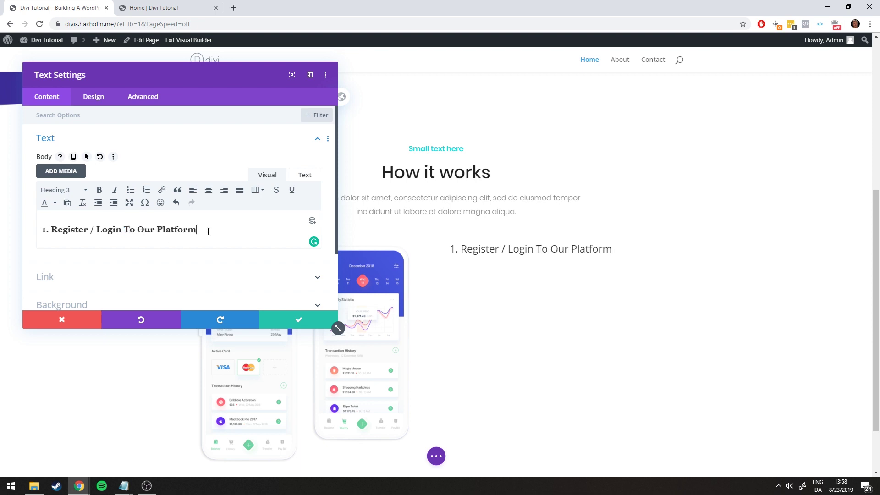
Add the Lorem ipsum sentence from Notepad as a paragraph below the heading
key(Return)
mouse_move(124, 486)
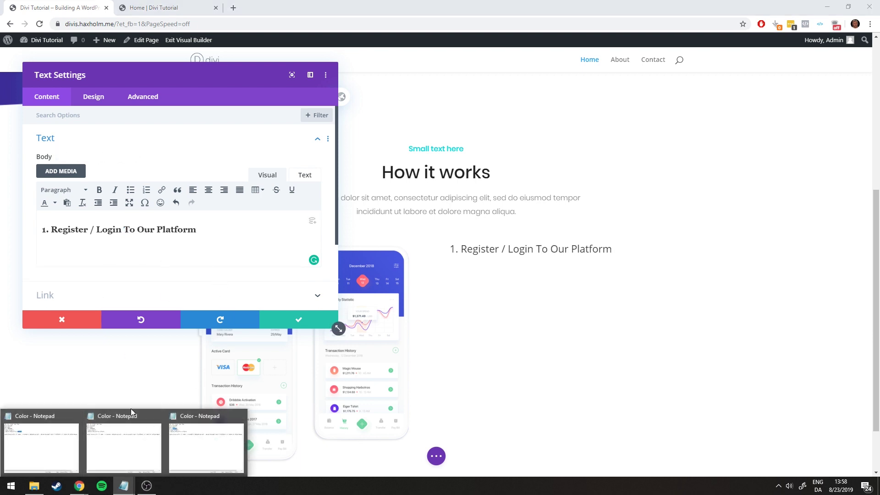
click(131, 412)
drag(137, 187, 577, 205)
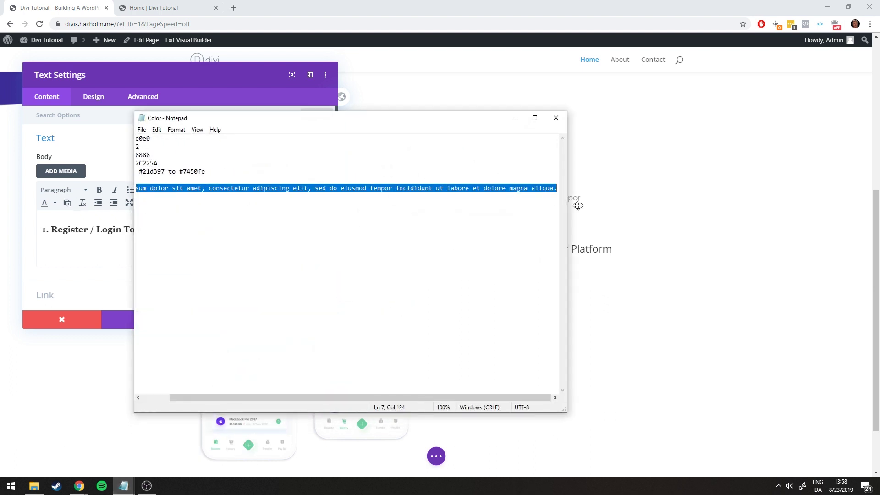
key(ctrl+c)
click(102, 248)
key(ctrl+v)
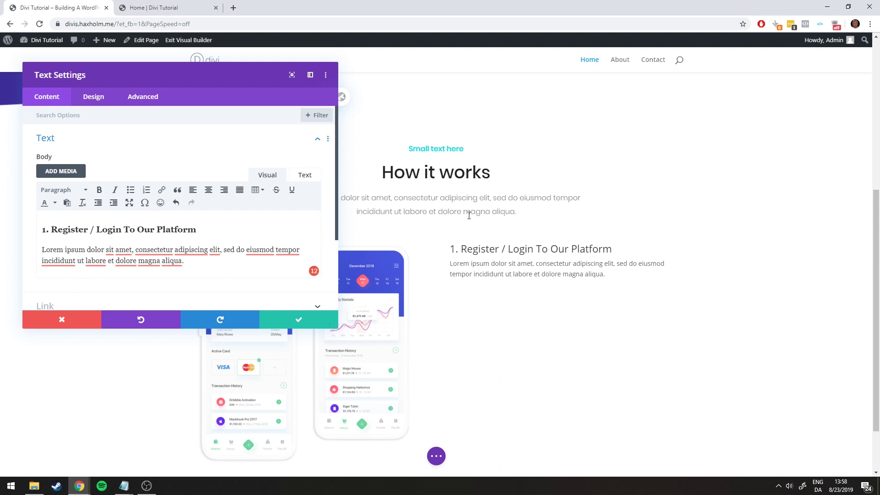
Set the text module's Heading 3 font to Poppins
click(98, 106)
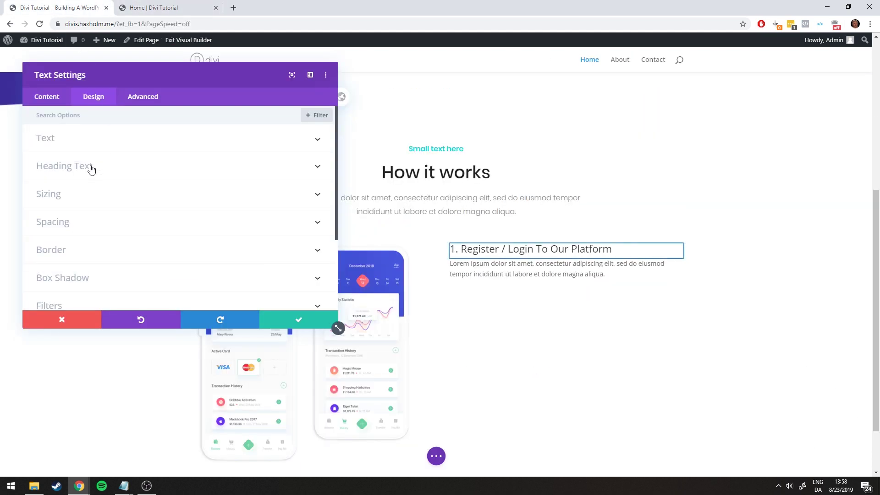
click(91, 169)
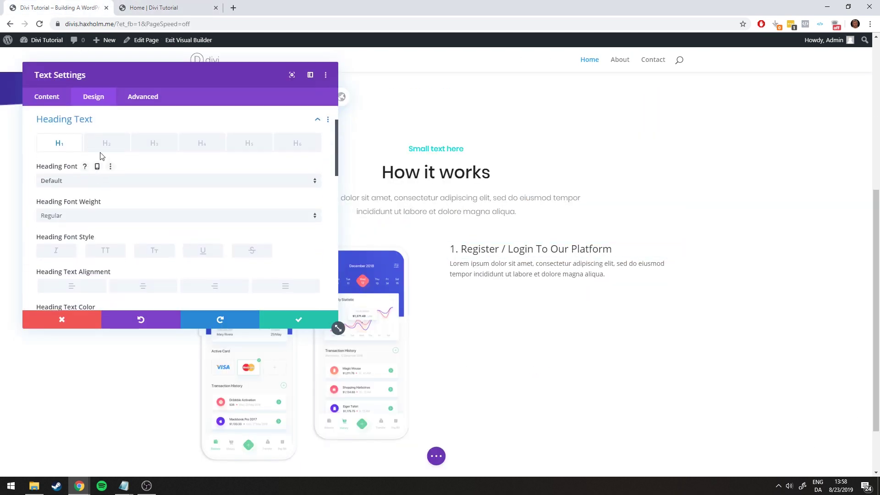
click(148, 144)
click(98, 181)
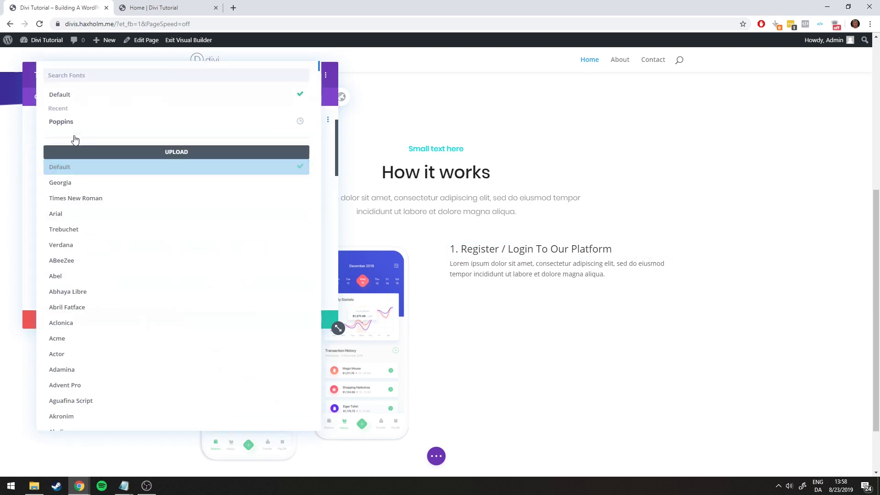
click(69, 126)
click(151, 7)
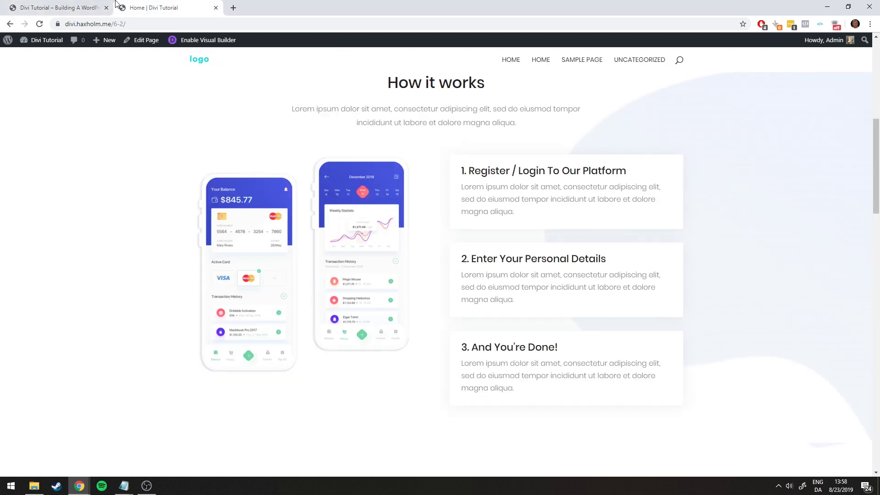
click(90, 4)
click(129, 5)
click(69, 7)
Give Heading 3 the dark text colour #222, copied from the notes file
scroll(119, 222, down, 3)
click(46, 191)
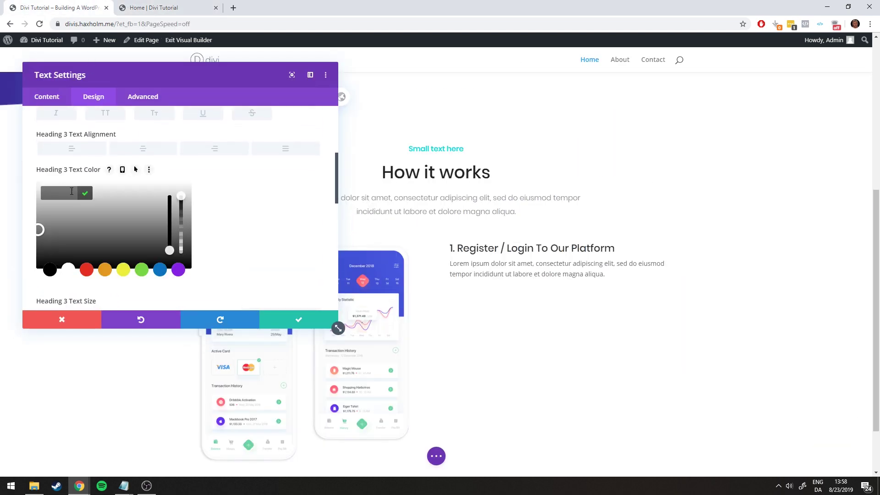
mouse_move(124, 486)
click(207, 444)
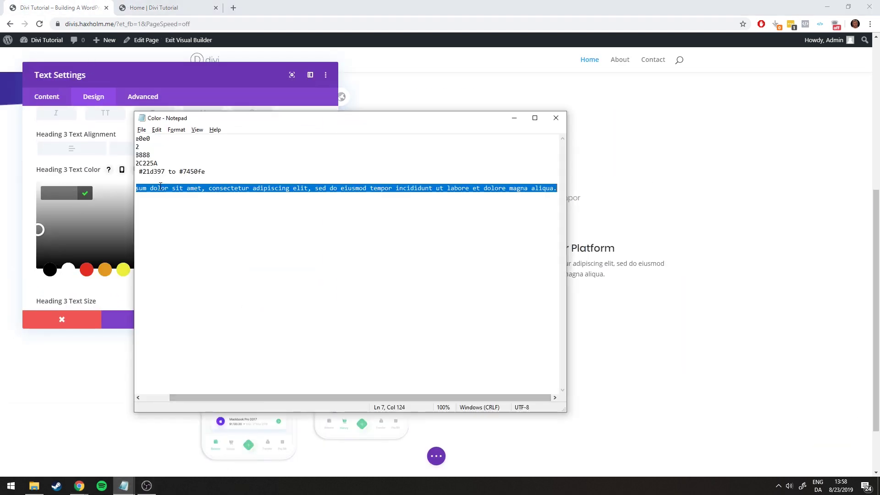
drag(218, 395, 191, 395)
drag(170, 147, 161, 146)
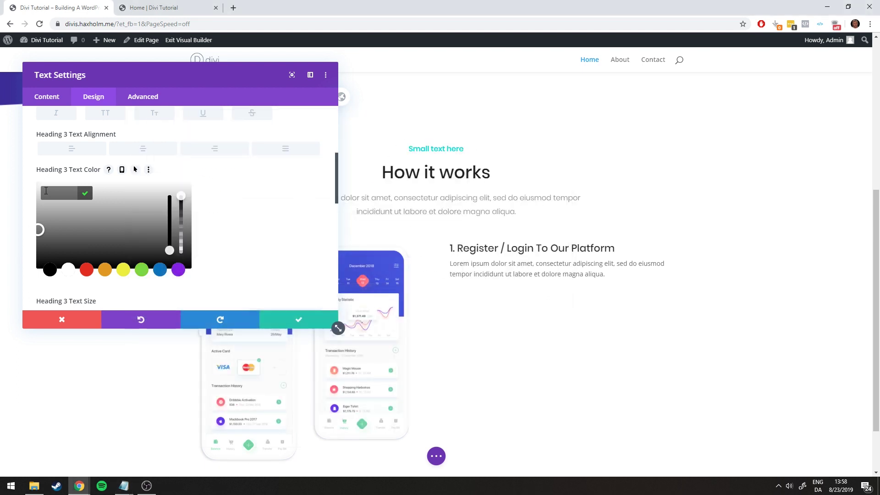
key(ctrl+v)
click(84, 193)
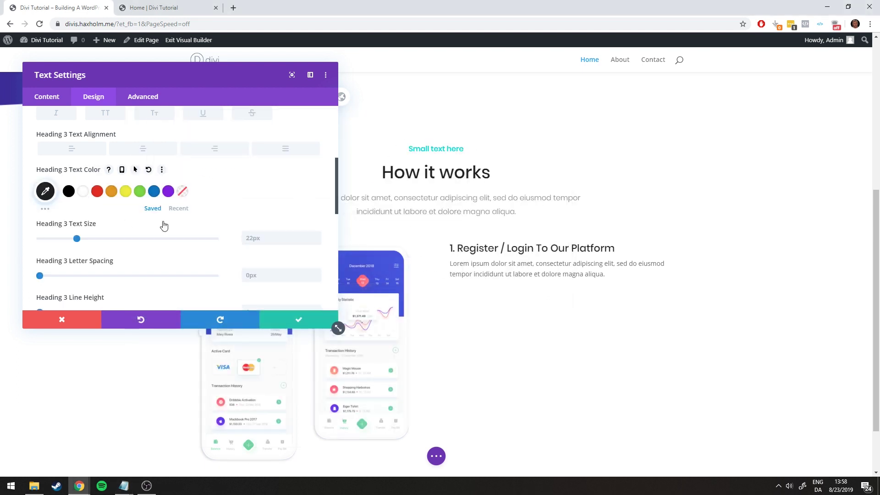
scroll(243, 209, up, 4)
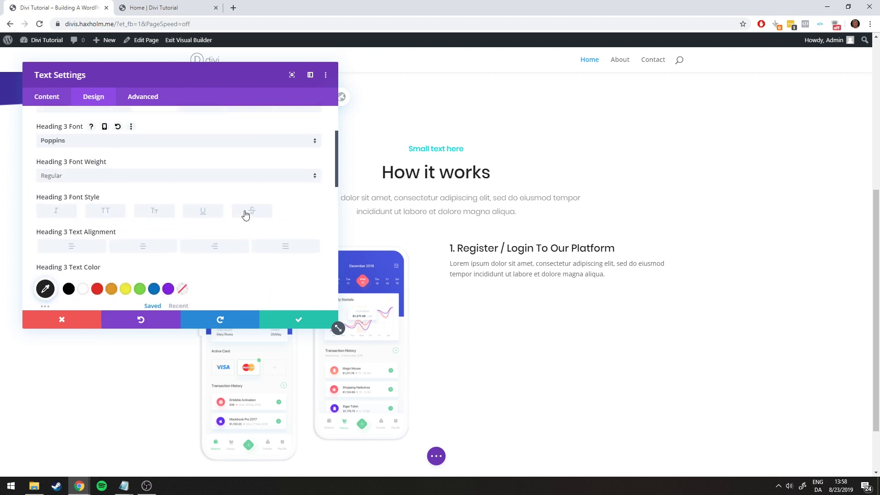
click(152, 6)
click(65, 5)
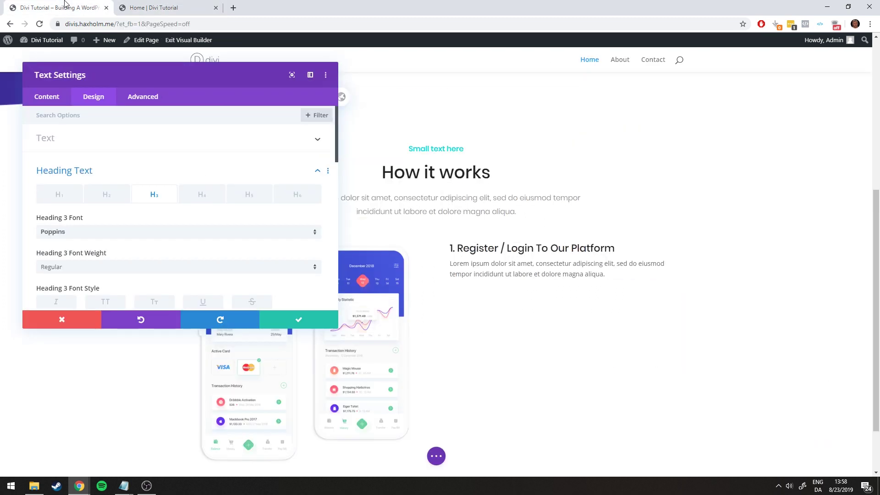
click(74, 173)
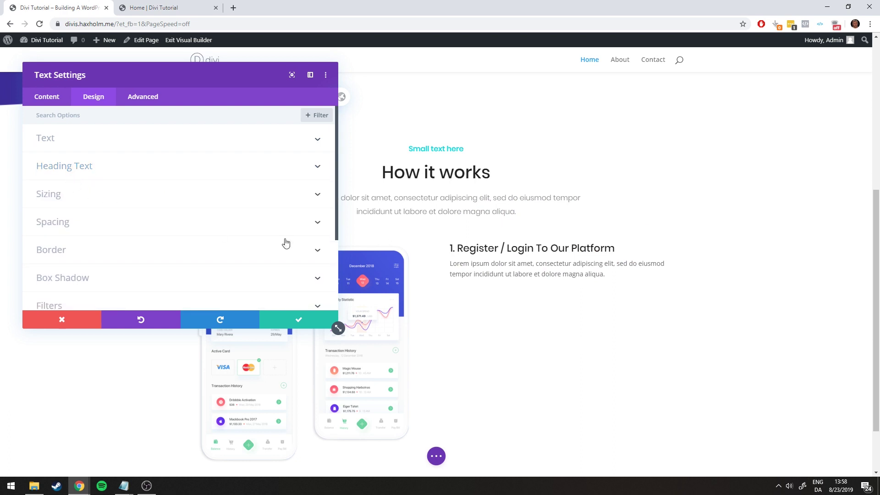
Set the body text font to Poppins with Light weight
click(85, 143)
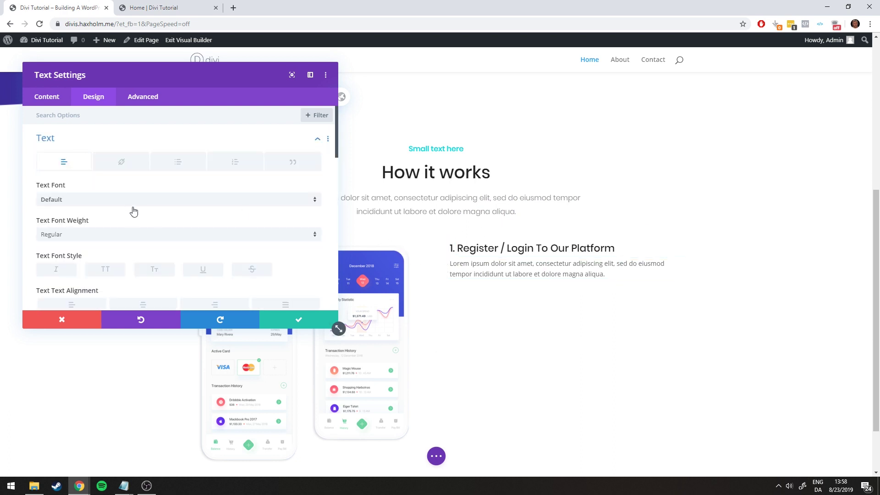
scroll(76, 178, down, 1)
click(65, 155)
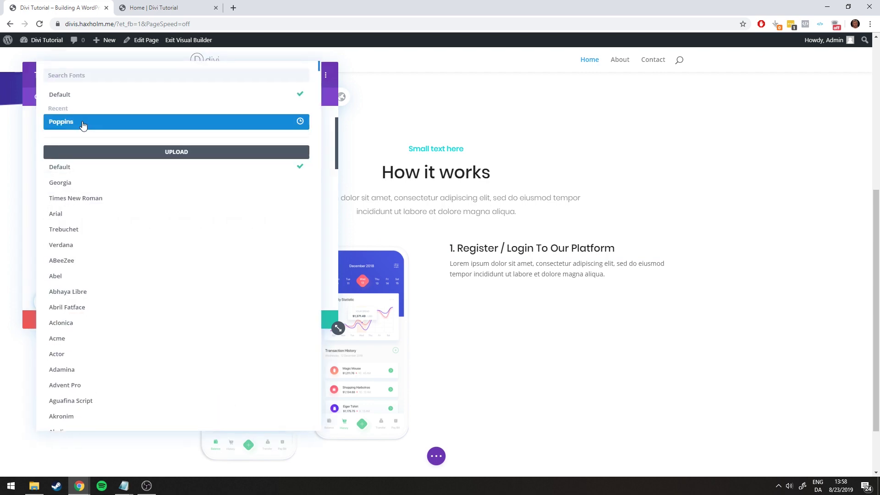
click(82, 123)
click(75, 189)
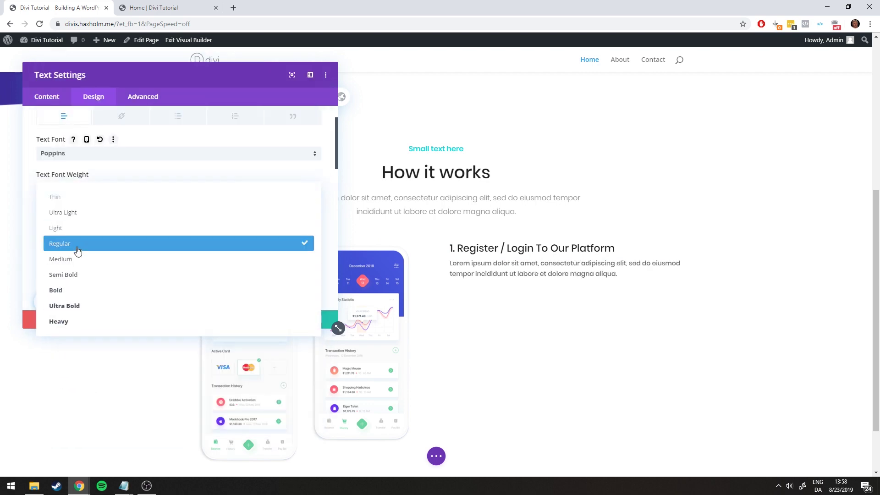
click(69, 228)
Make the body text colour grey #888888, copied from the notes file
key(alt+Tab)
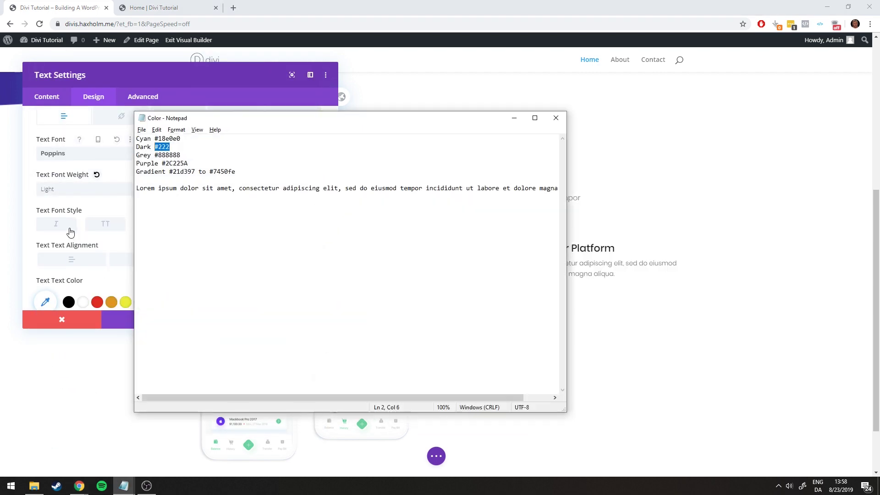
double_click(167, 155)
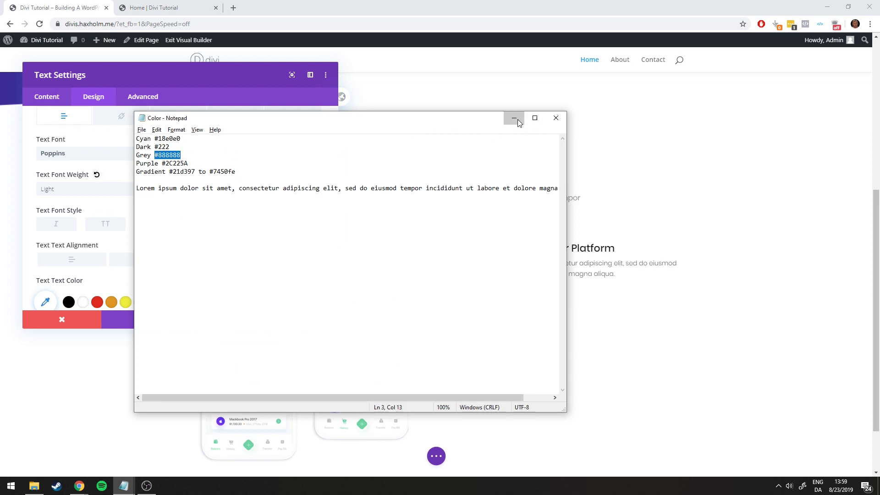
click(514, 118)
click(45, 302)
key(ctrl+v)
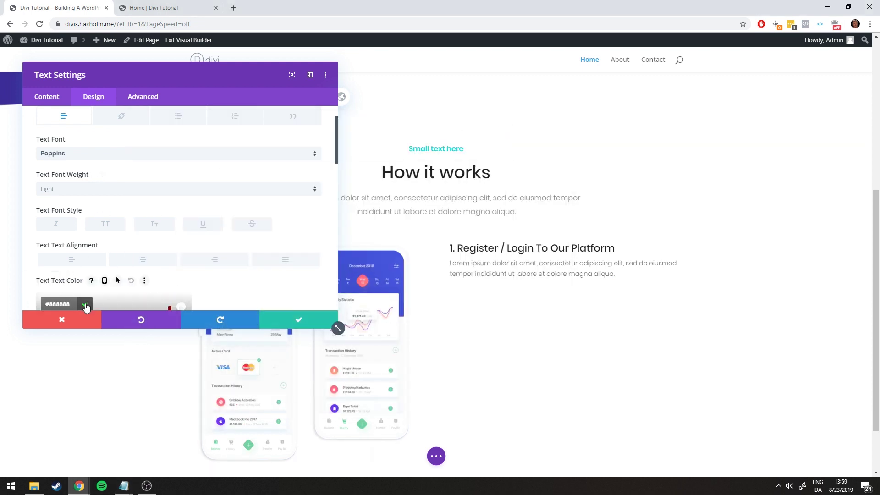
click(84, 304)
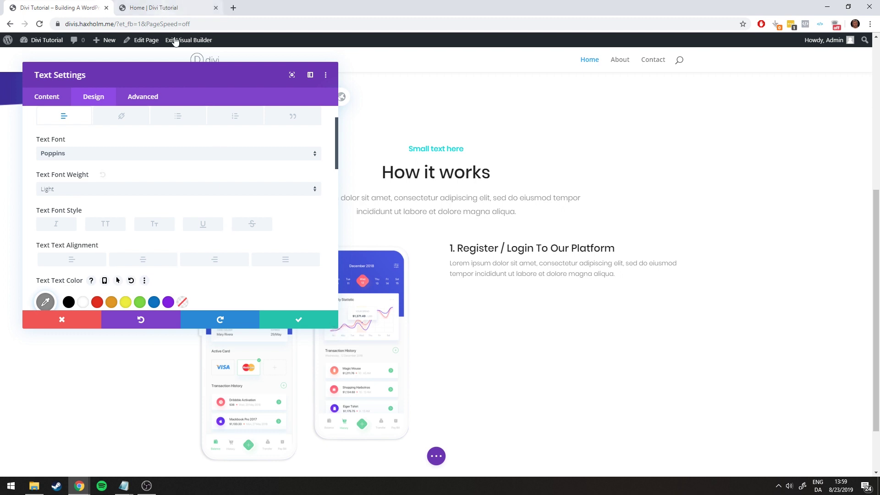
Set body text size 16px and line height 1.9em, save, and compare with the reference page
scroll(224, 220, down, 3)
double_click(316, 208)
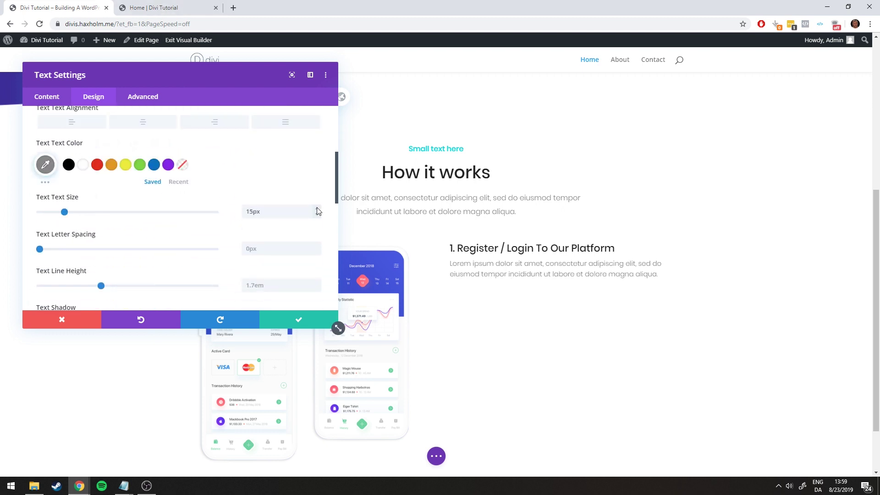
click(151, 7)
click(60, 4)
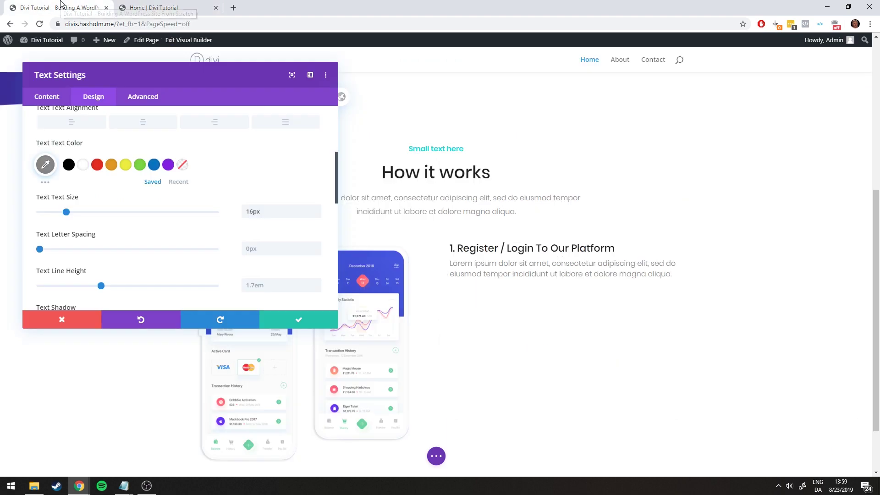
double_click(317, 282)
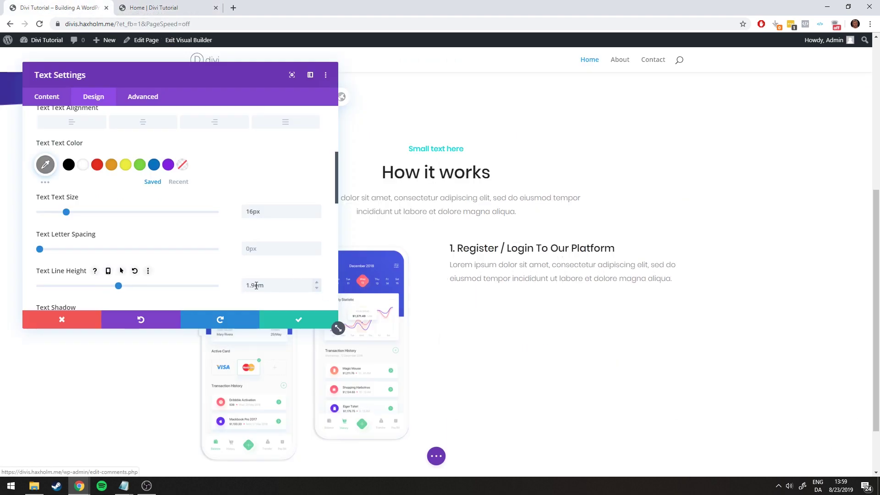
click(151, 7)
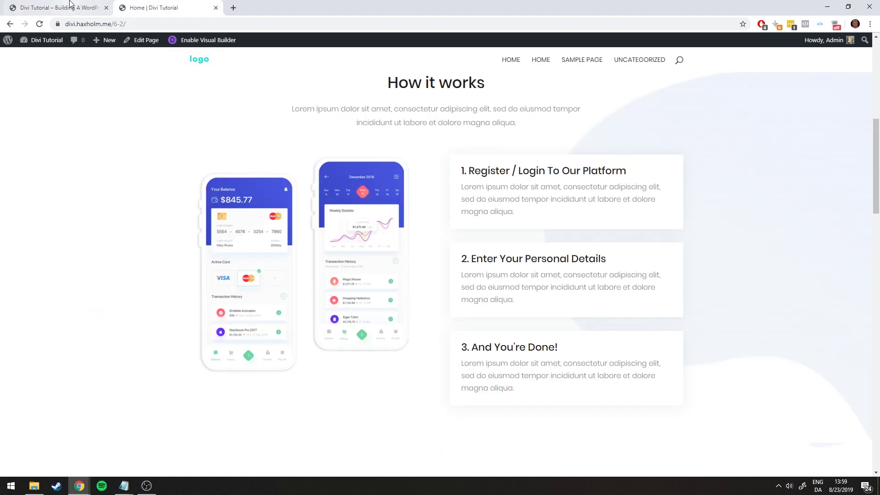
click(61, 7)
click(151, 8)
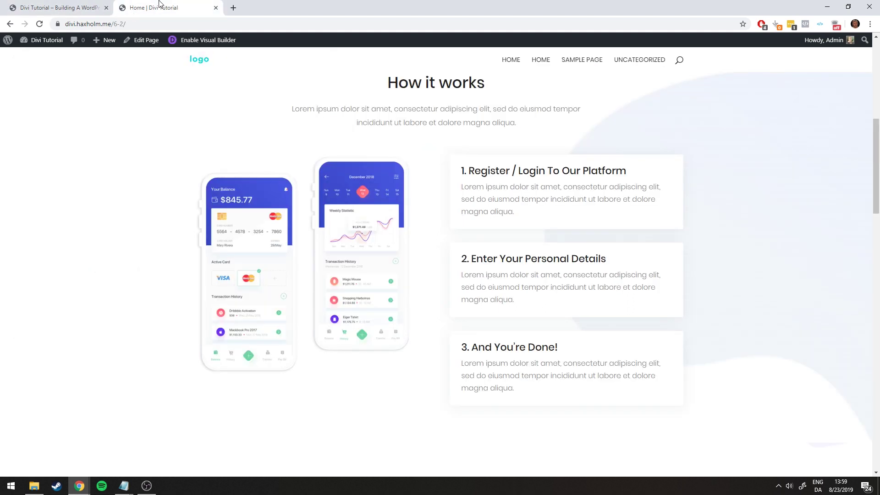
click(80, 3)
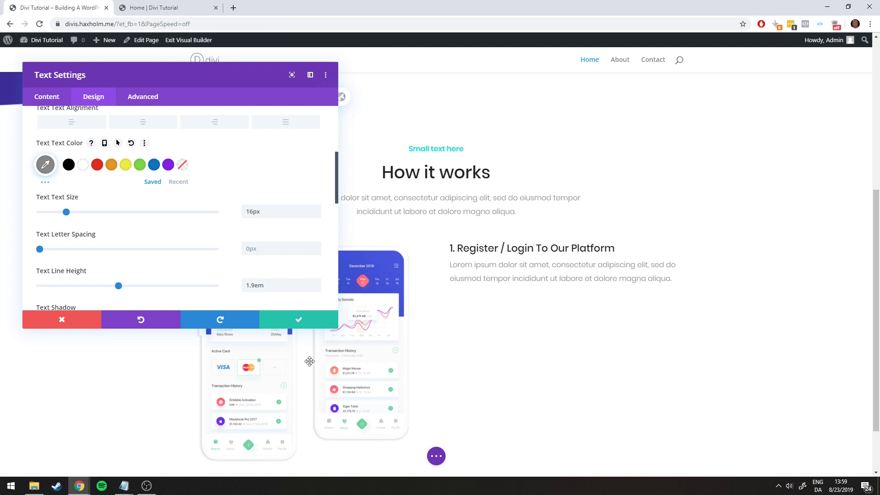
click(297, 323)
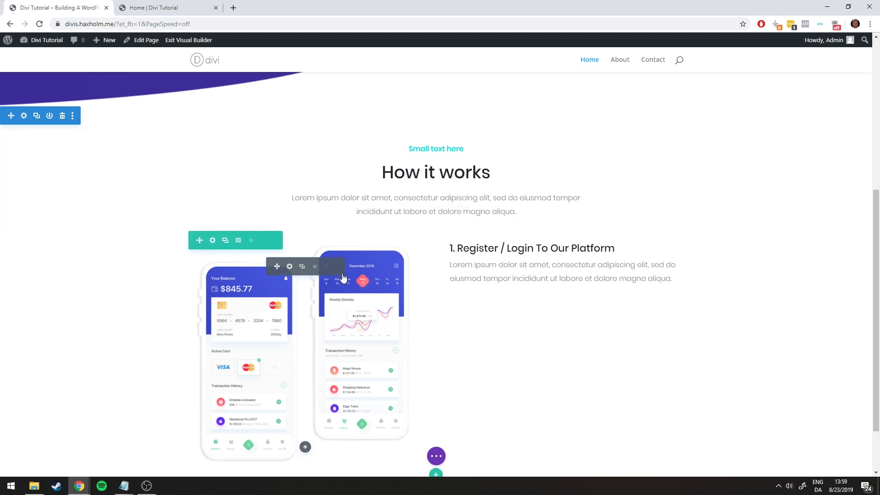
click(147, 7)
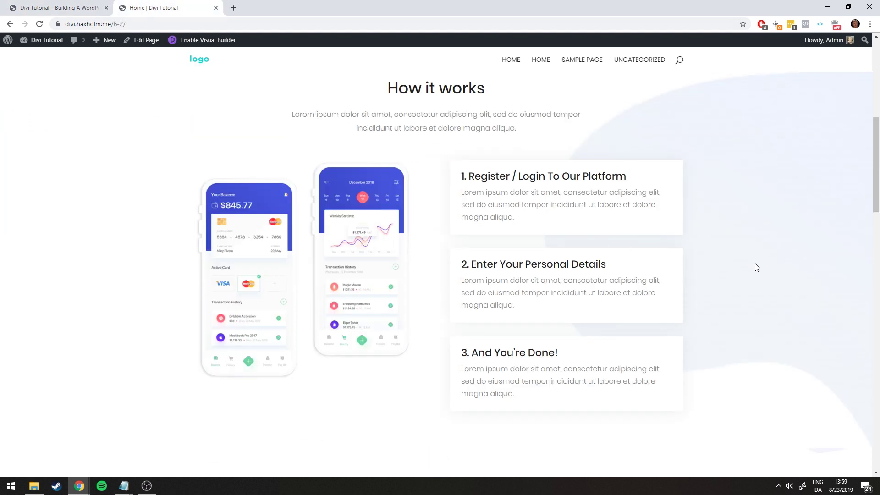
scroll(825, 263, up, 1)
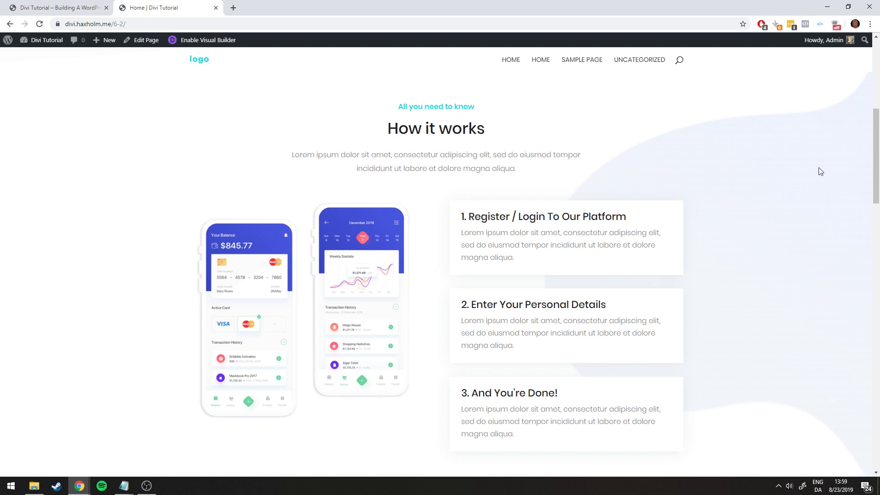
Upload bg_hero.png at Full Size and use it as the How it works section's background image
click(50, 6)
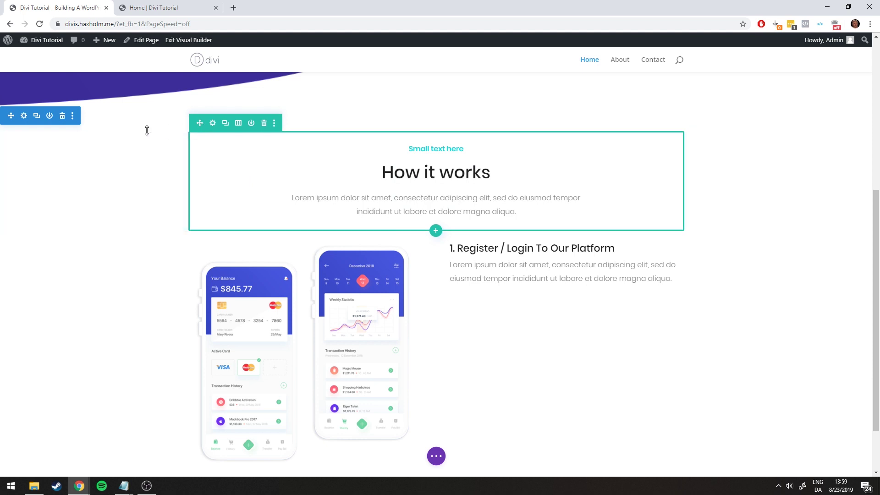
click(24, 117)
click(85, 169)
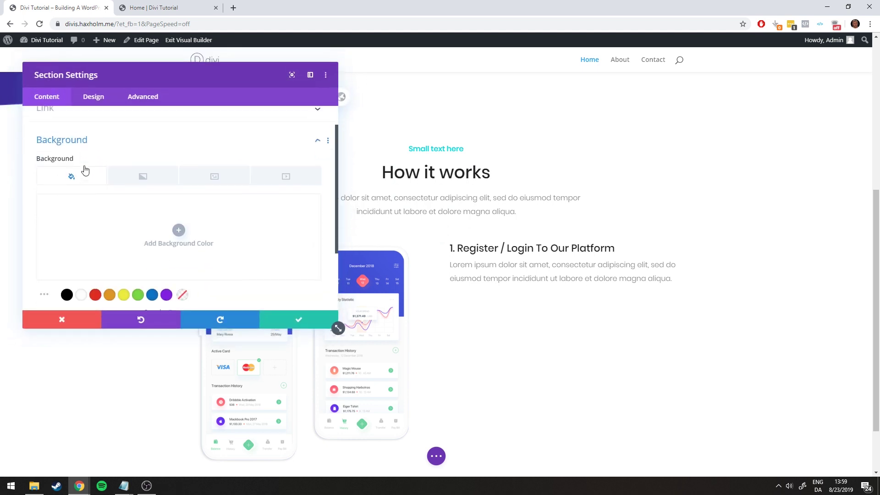
click(225, 159)
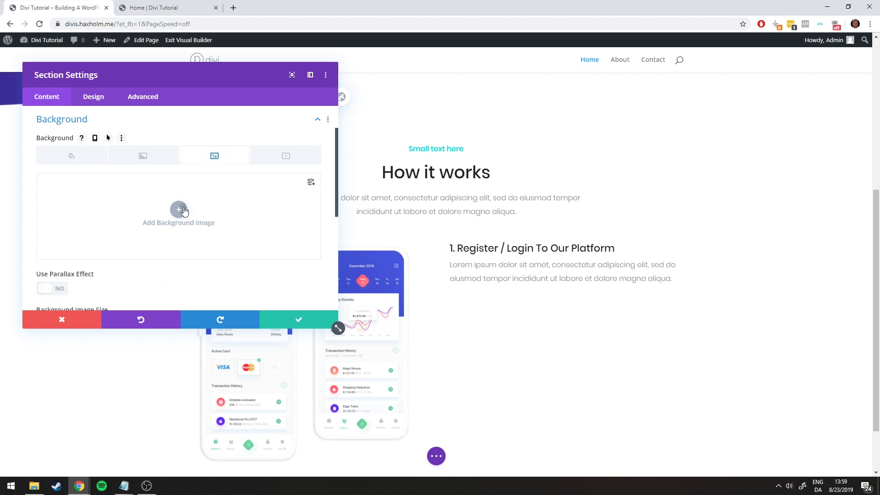
click(179, 209)
click(35, 486)
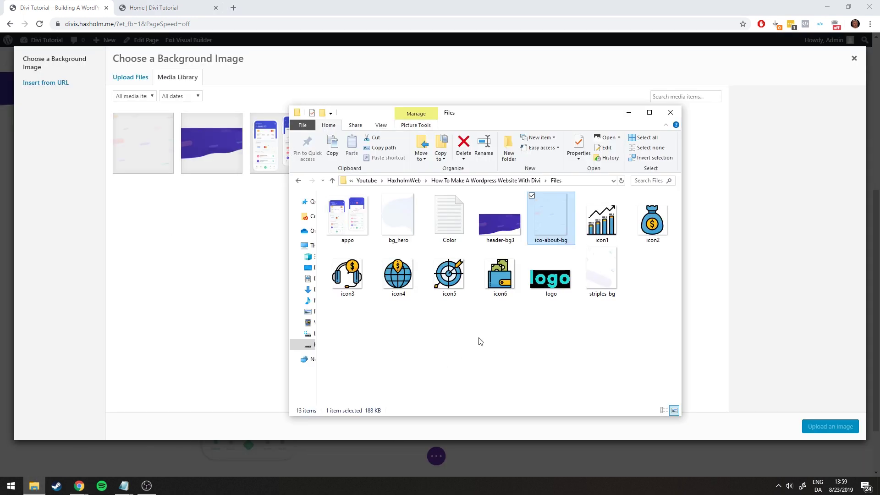
click(398, 225)
drag(399, 225, 219, 237)
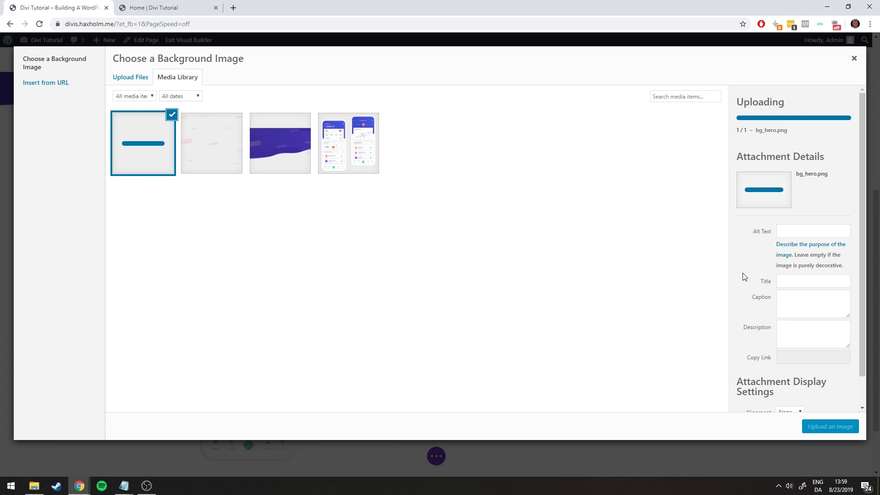
scroll(744, 277, down, 1)
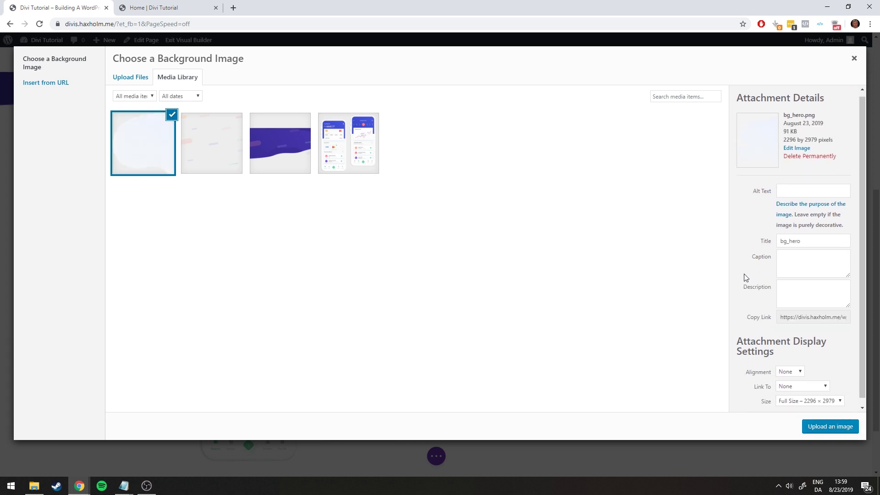
click(800, 395)
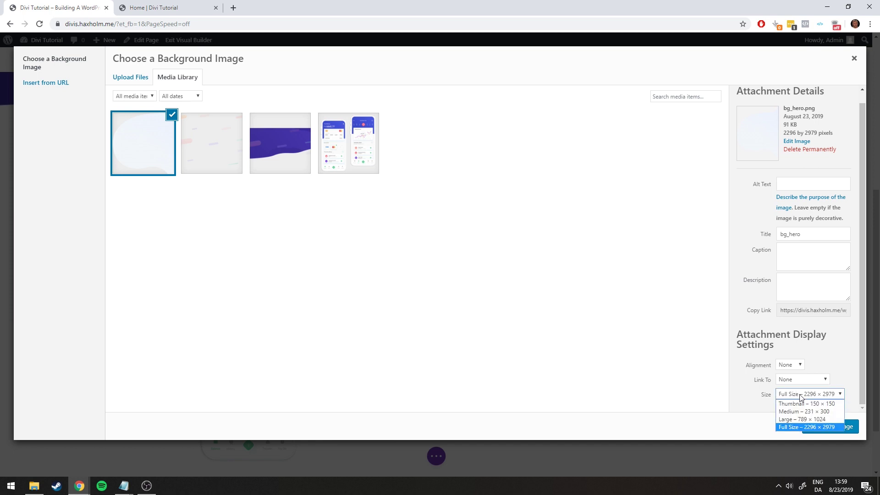
click(788, 426)
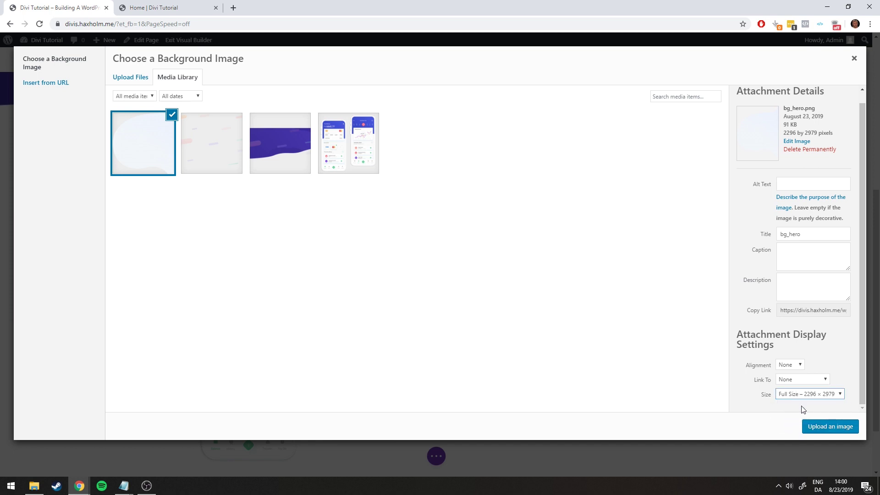
click(829, 430)
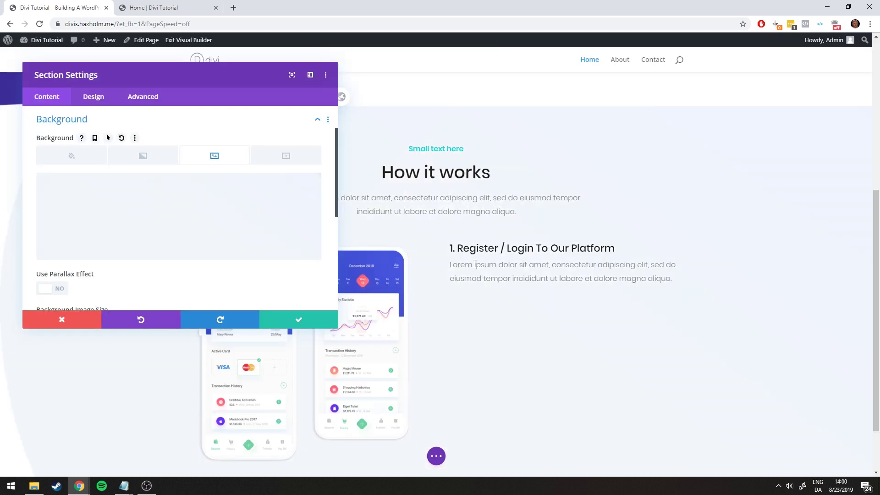
Set the background image size to Fit and position to Center Right, then save the section
scroll(254, 219, down, 2)
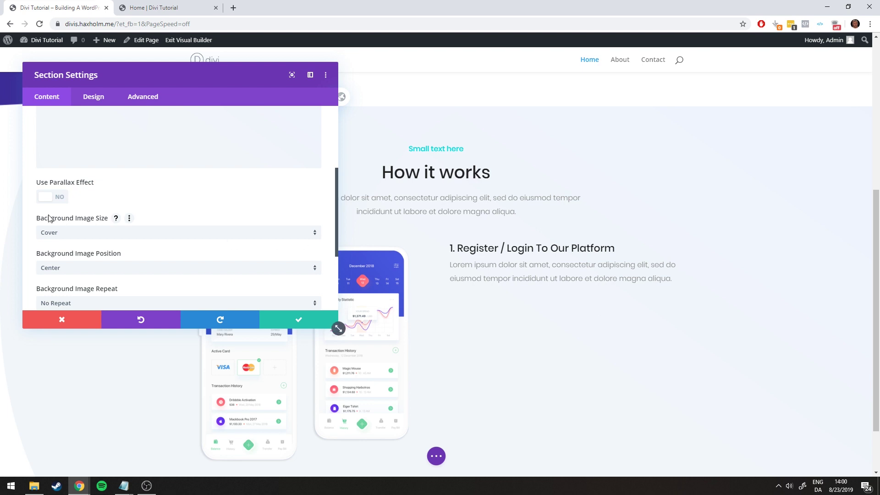
click(72, 233)
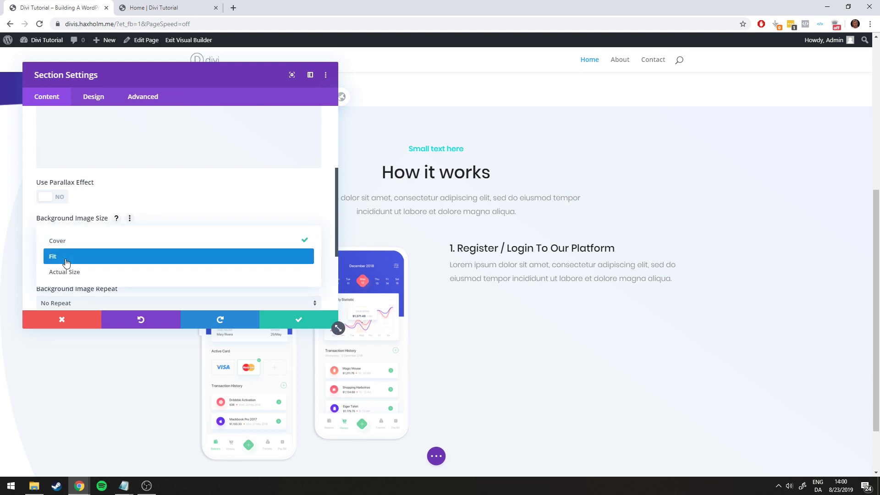
click(64, 257)
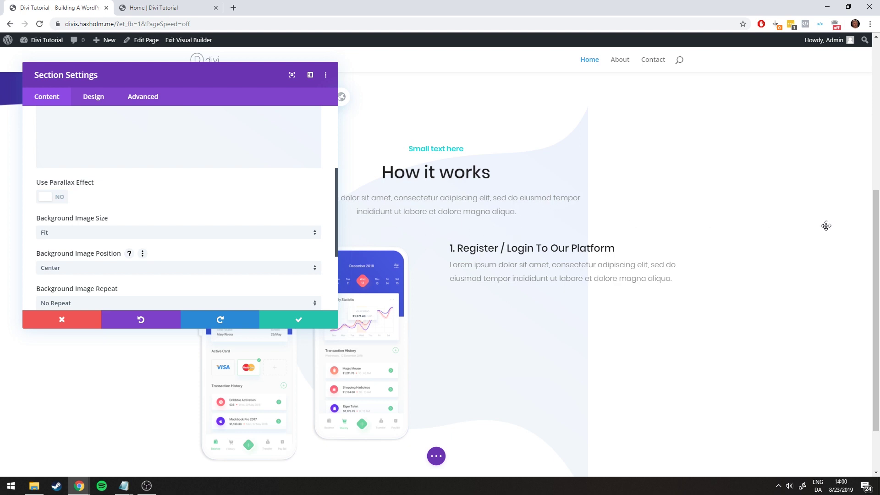
scroll(138, 225, down, 1)
click(81, 225)
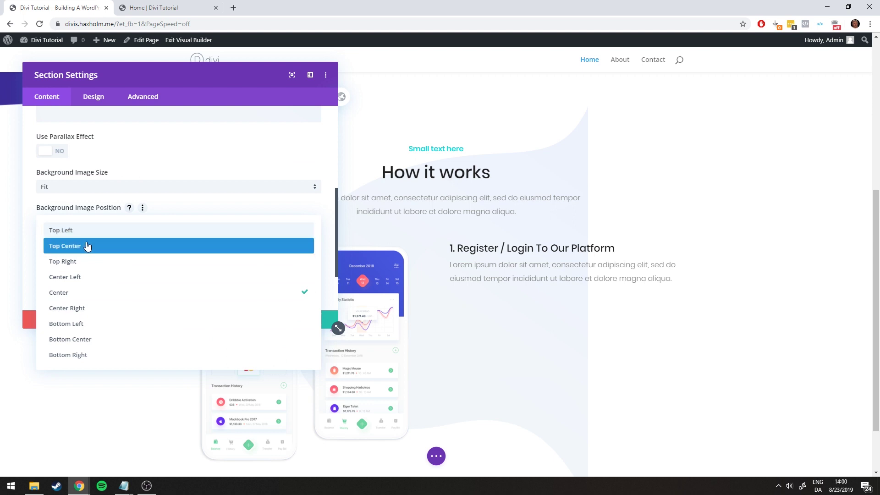
click(73, 309)
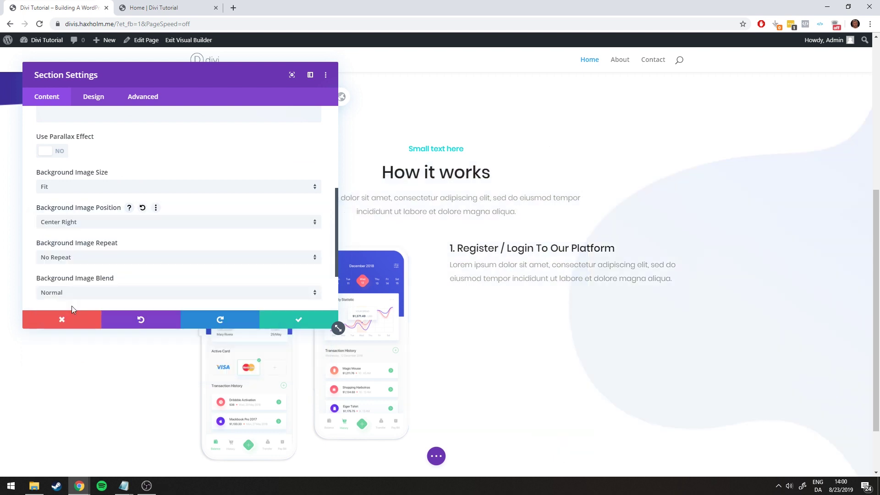
click(293, 326)
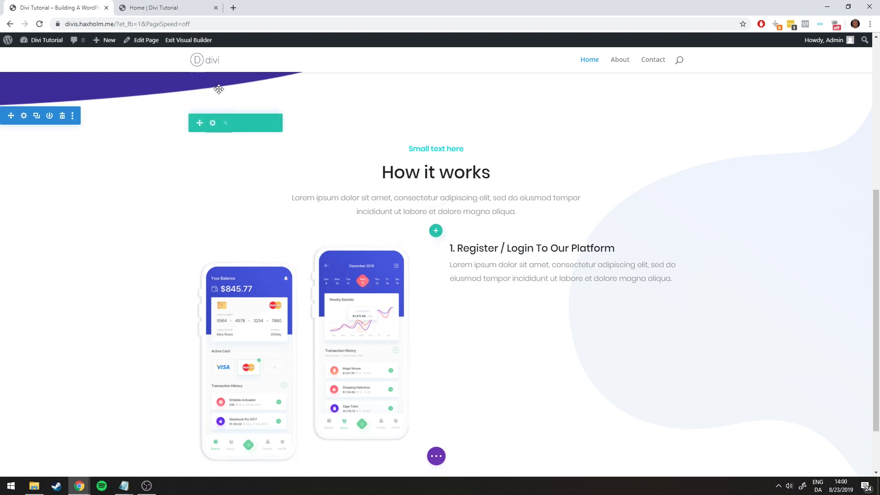
Set the first step text module's background colour to white #FFFFFF
click(164, 4)
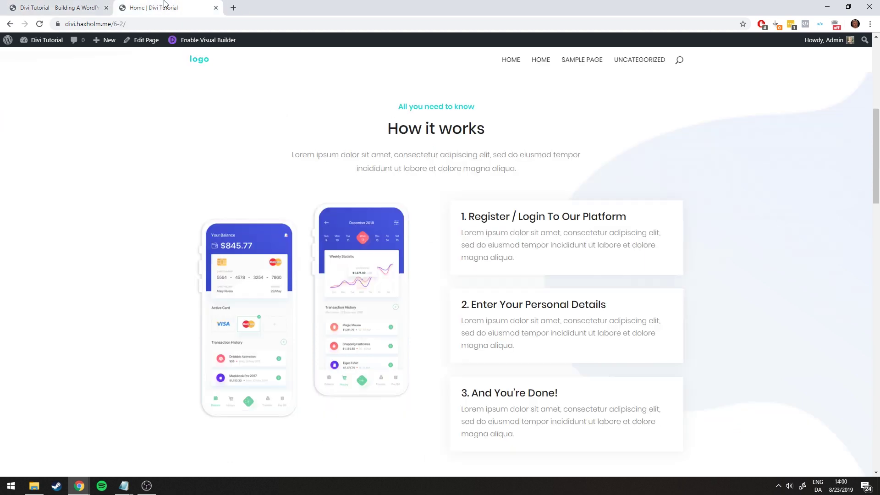
click(70, 4)
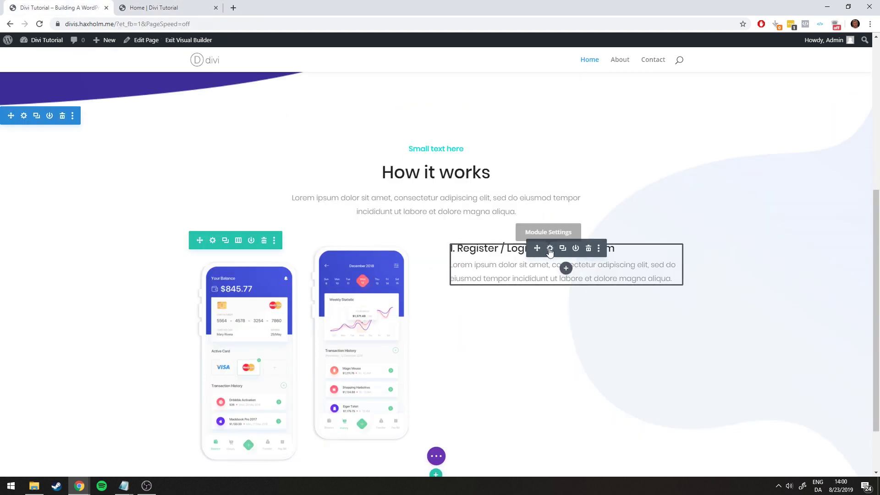
click(550, 248)
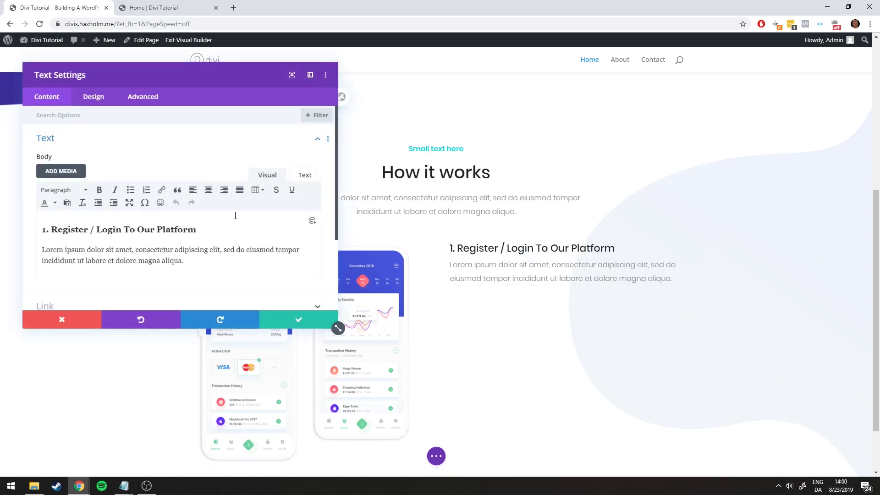
click(91, 98)
click(46, 96)
scroll(130, 169, down, 2)
click(68, 229)
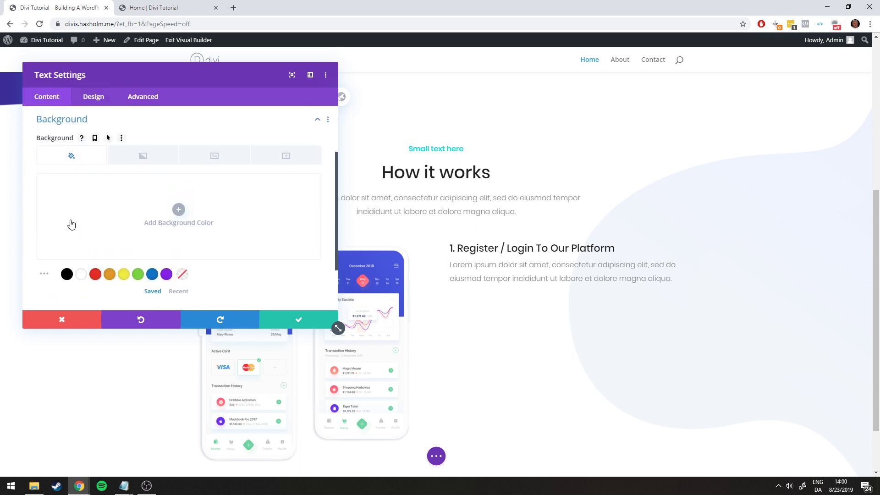
click(81, 274)
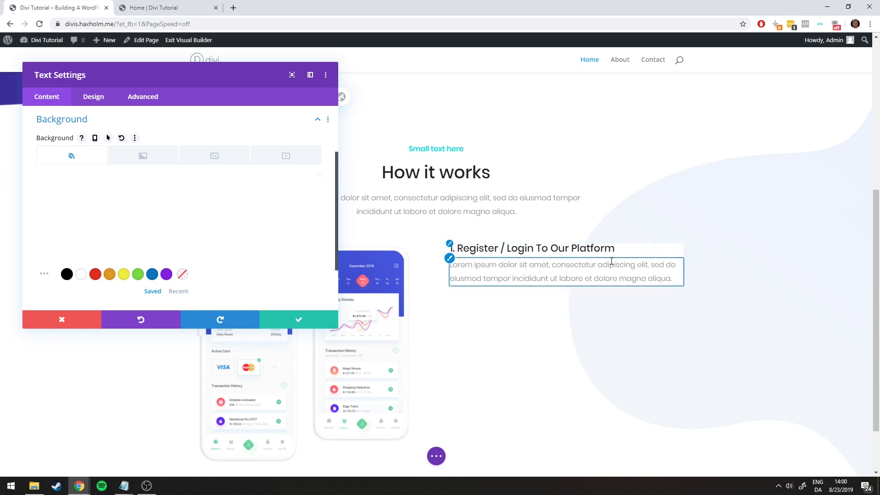
click(91, 102)
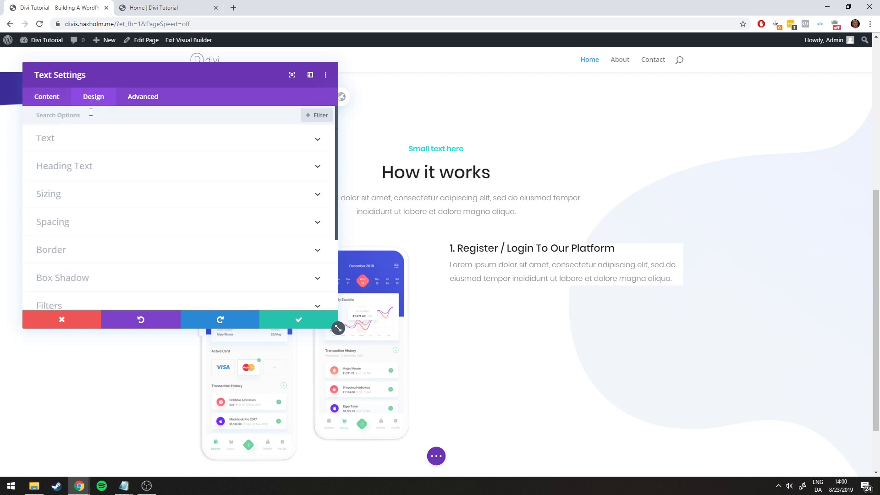
Pad the text box 20px on every side, with top/bottom and left/right linked
click(75, 224)
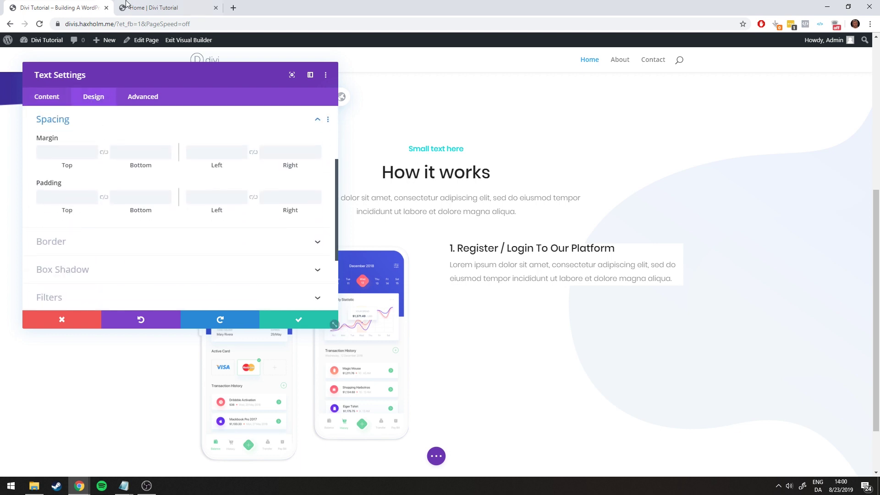
click(126, 3)
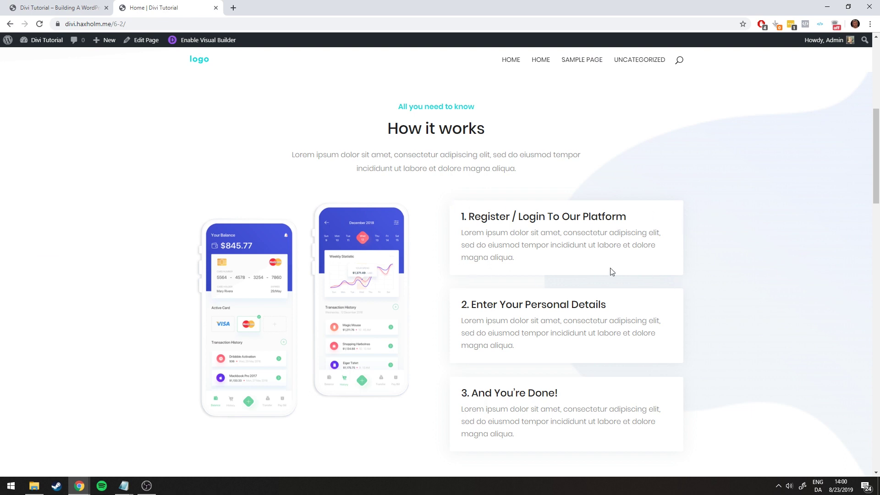
click(87, 5)
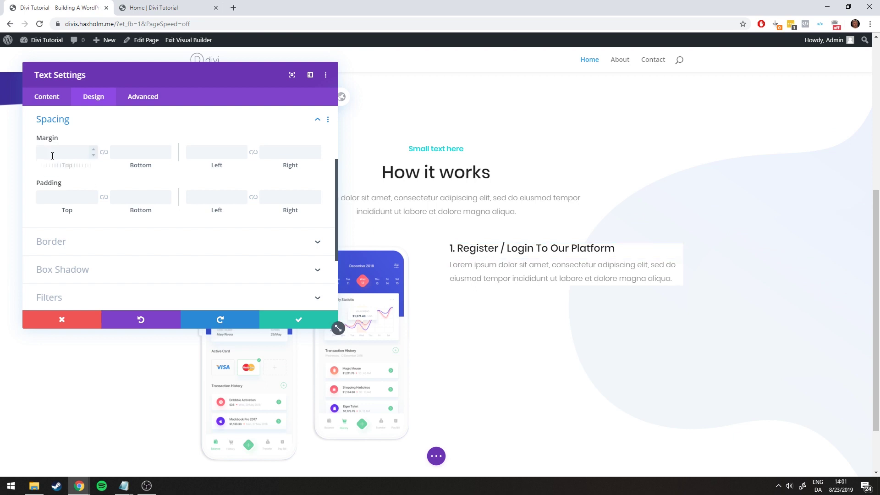
click(77, 192)
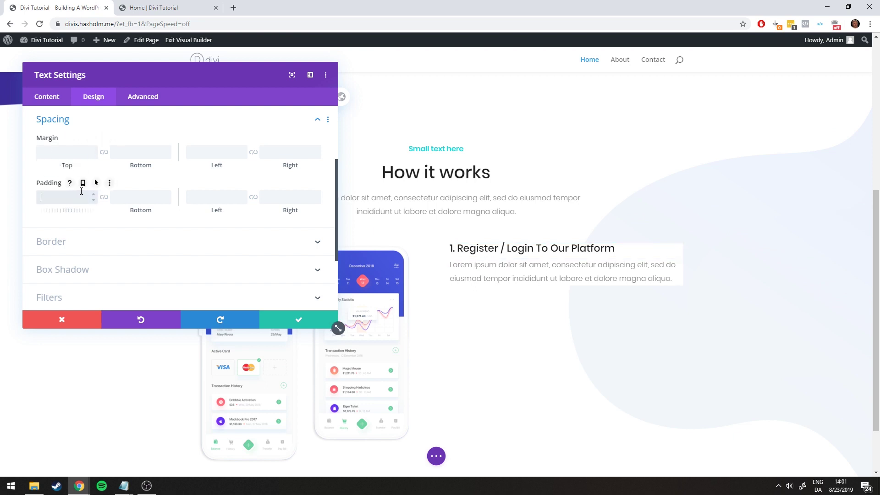
text(20)
click(104, 197)
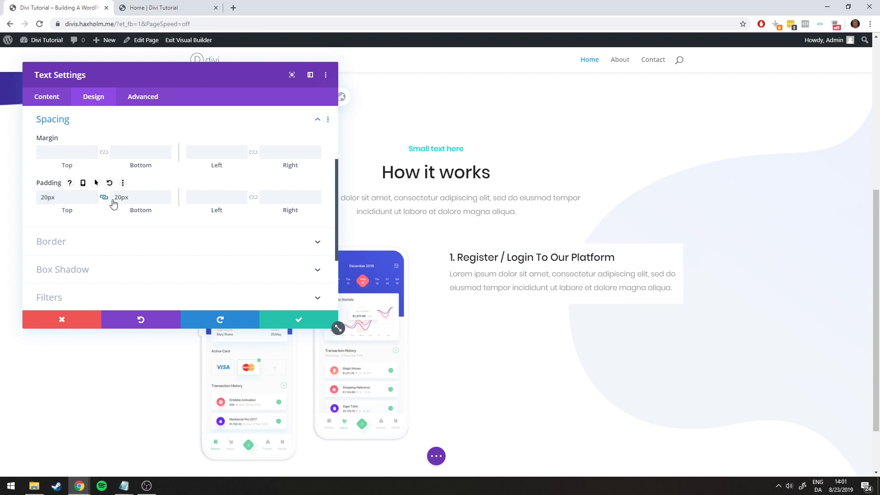
click(197, 198)
text(20)
click(253, 197)
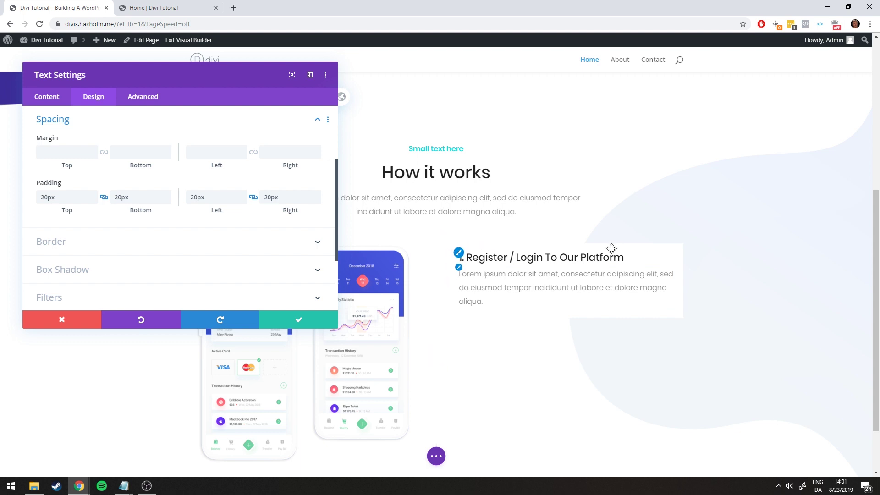
click(158, 8)
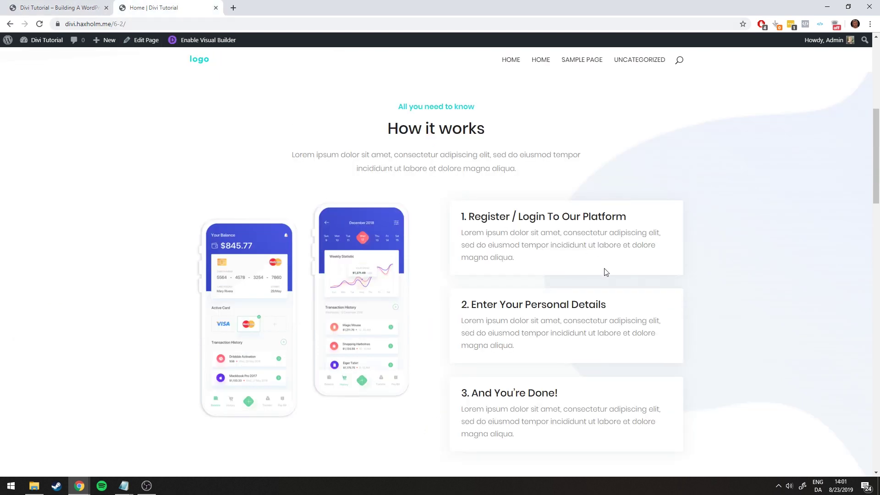
click(65, 7)
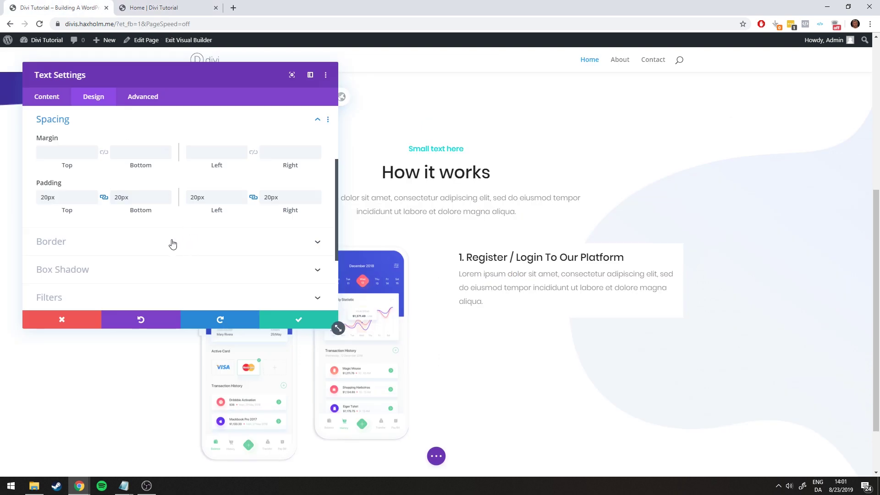
Apply the first Box Shadow preset (2px vertical offset, 18px blur) to the text box
click(157, 272)
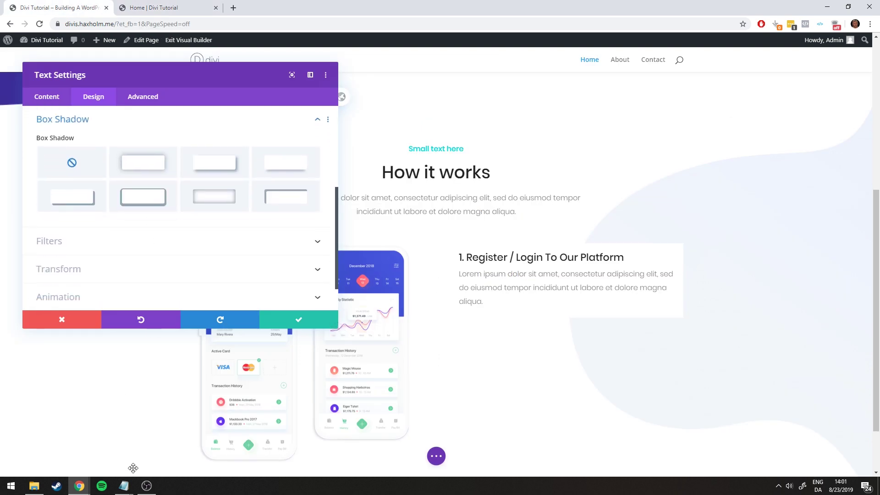
mouse_move(124, 479)
click(192, 455)
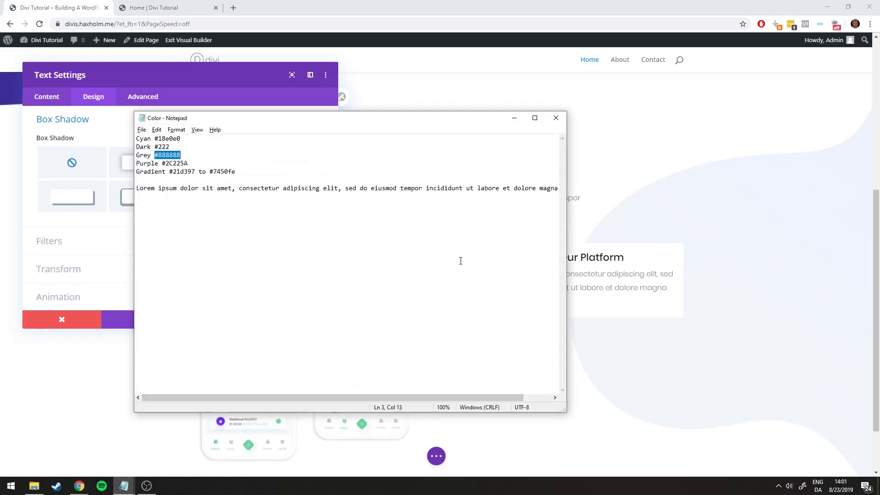
click(514, 117)
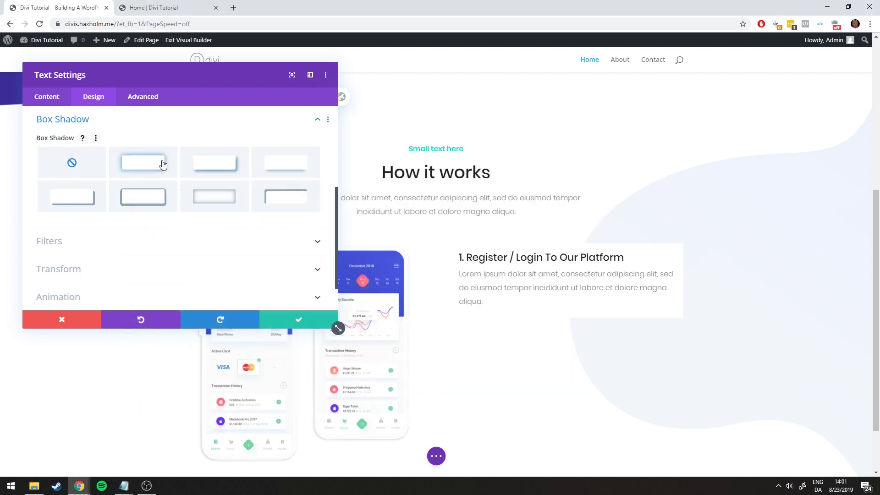
click(162, 164)
scroll(264, 224, down, 3)
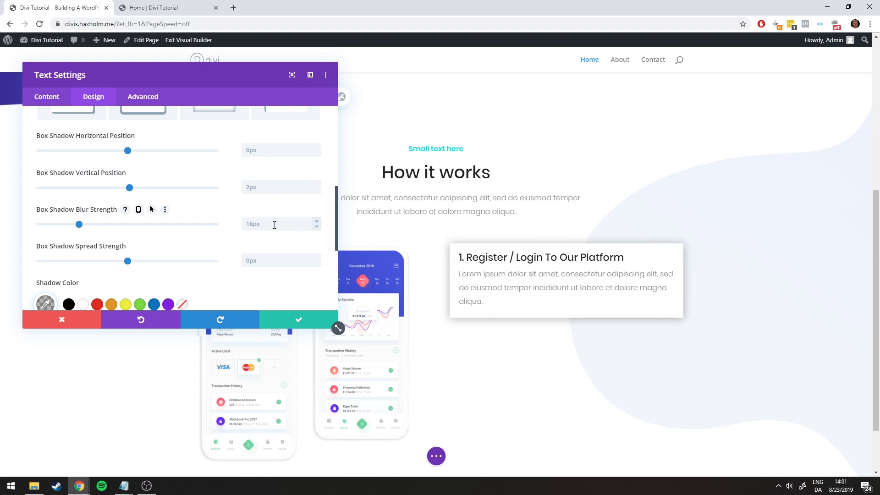
scroll(298, 252, up, 3)
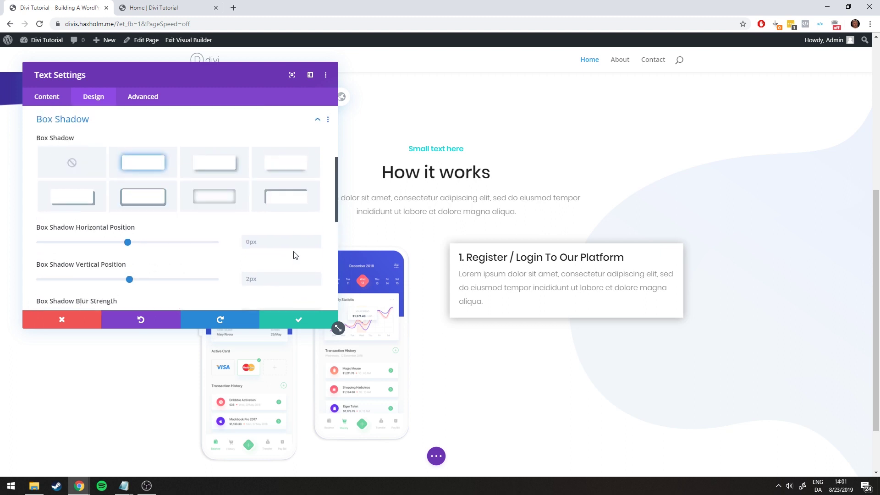
scroll(293, 251, up, 1)
scroll(82, 201, up, 2)
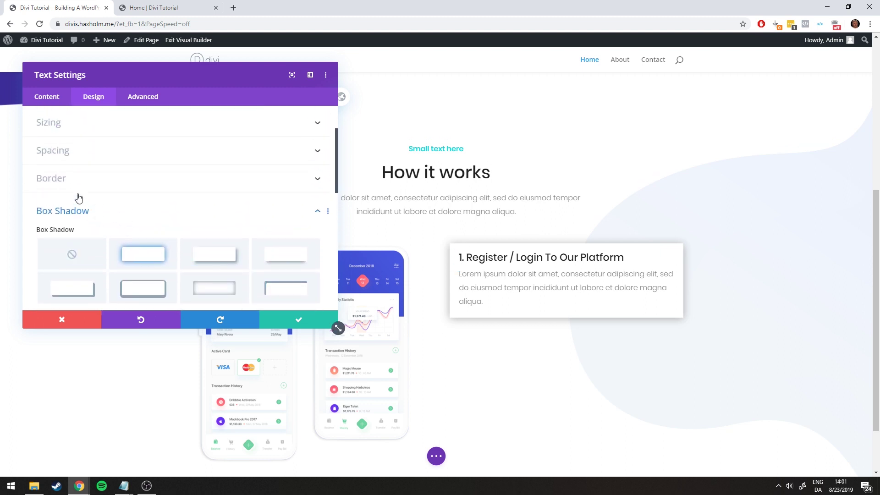
click(90, 211)
click(131, 8)
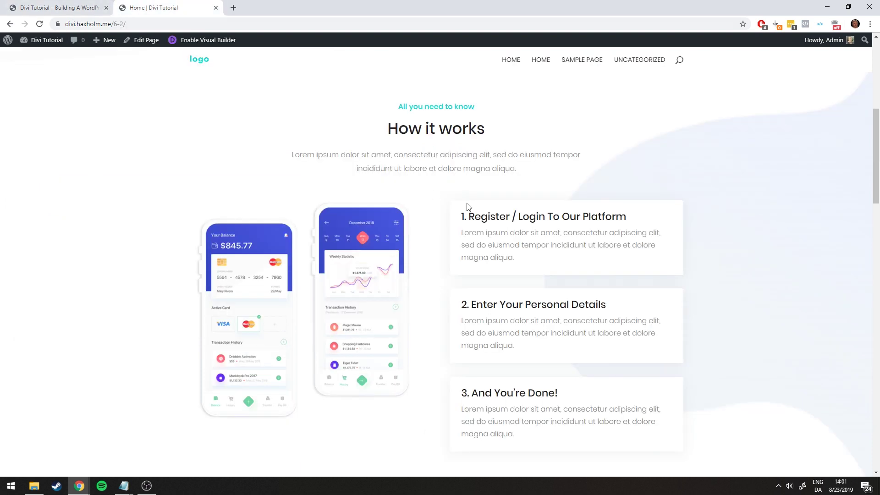
click(92, 8)
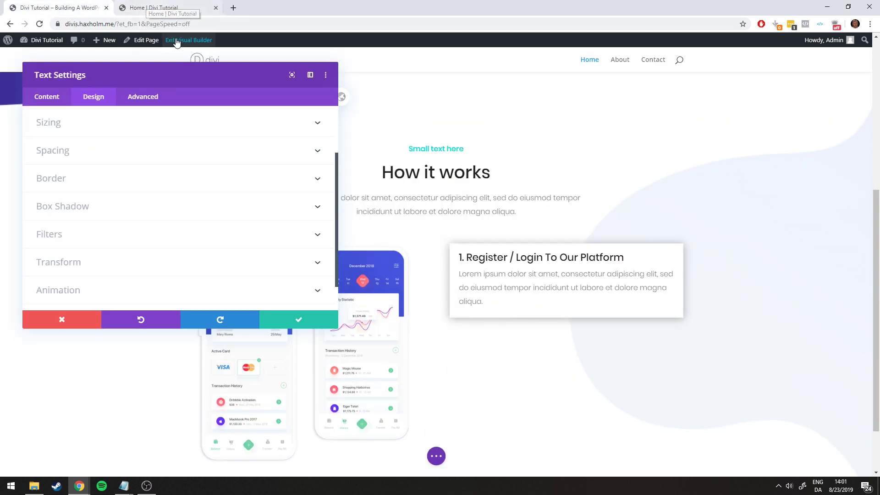
Round all four corners to 3px after trying other radii, and save the text module
click(75, 184)
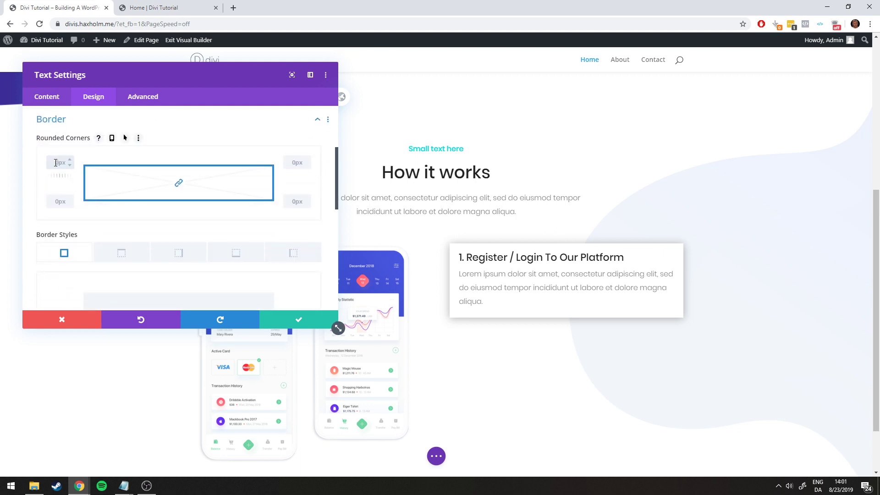
text(3px)
scroll(50, 183, up, 1)
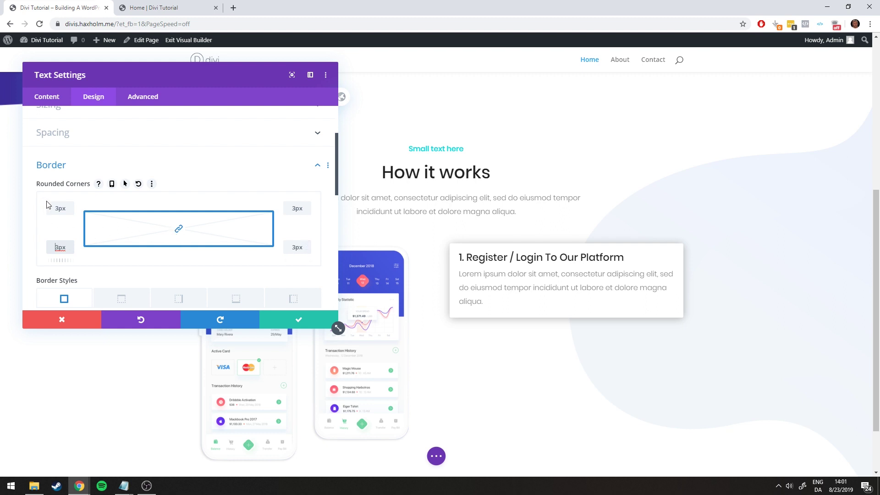
click(178, 230)
click(306, 206)
click(306, 205)
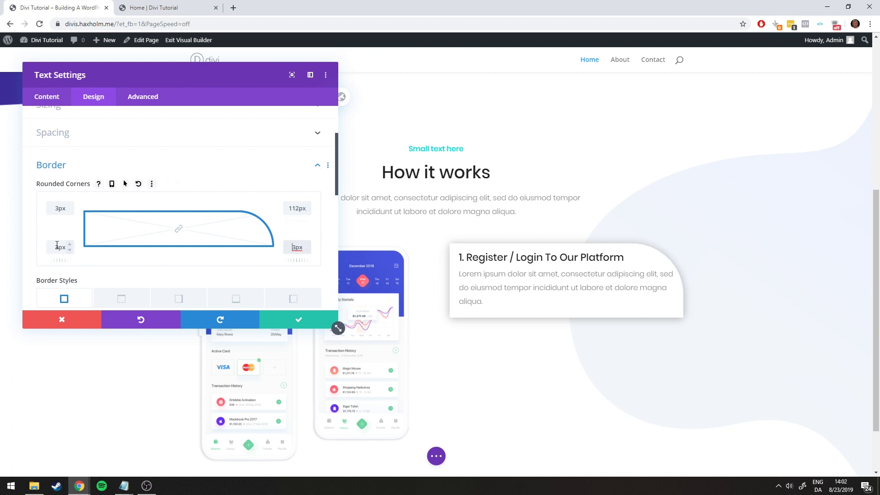
click(294, 246)
click(178, 229)
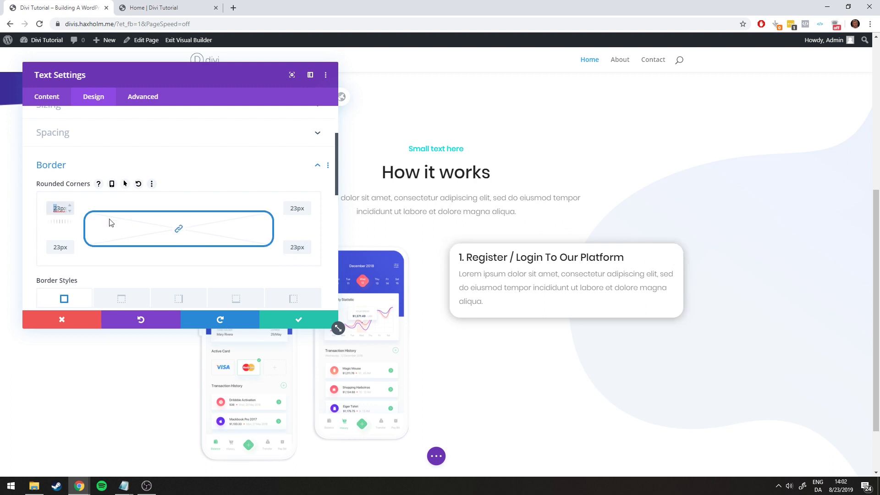
click(62, 247)
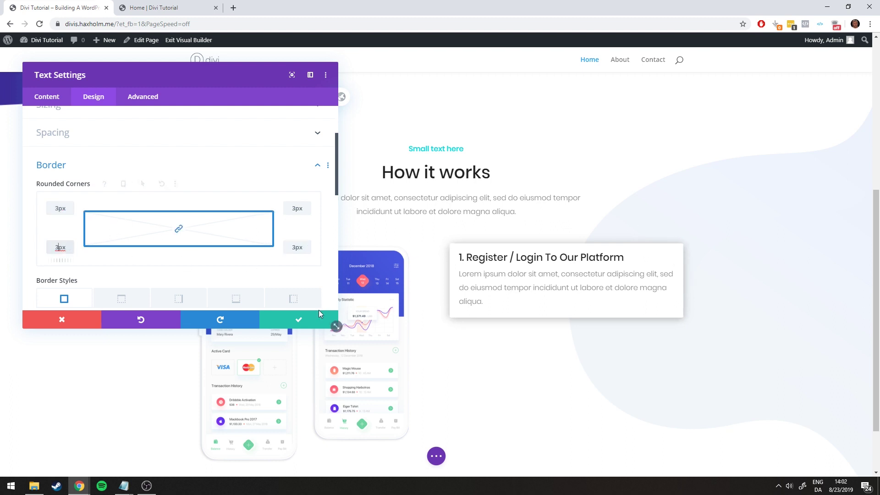
click(308, 321)
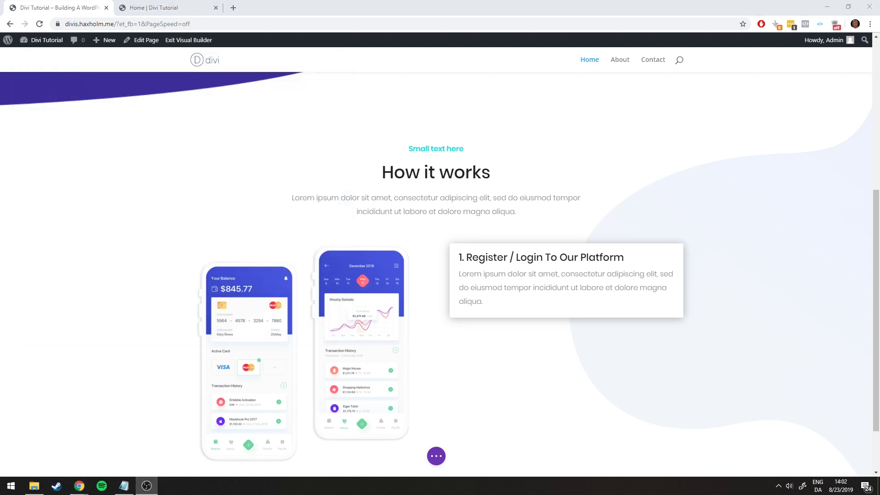
Open the Register / Login card's Box Shadow settings and set the shadow blur to 27px
click(162, 7)
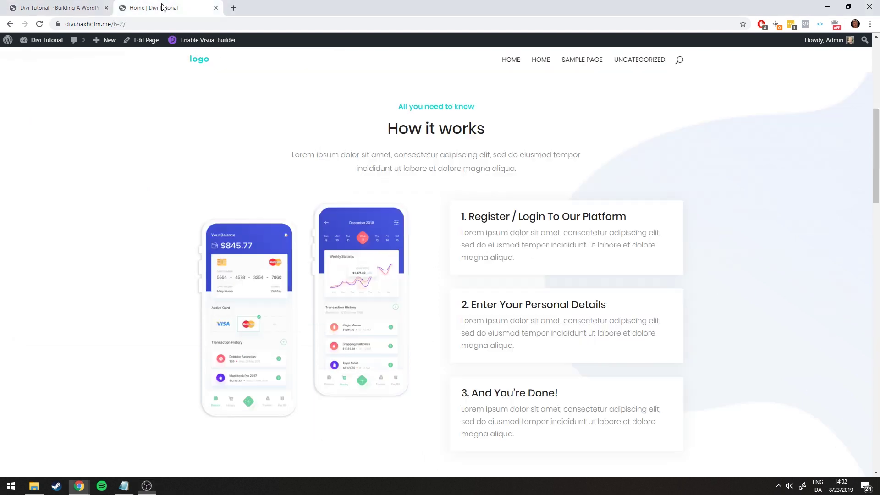
click(61, 8)
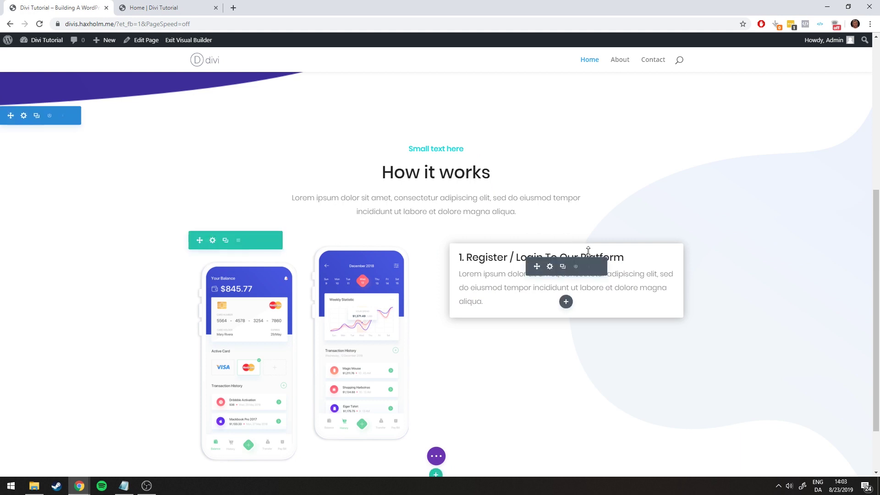
click(545, 265)
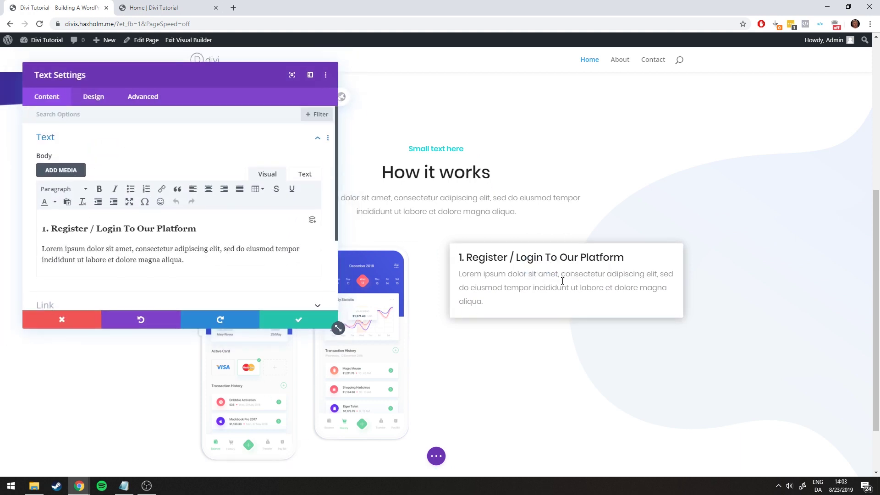
click(109, 97)
scroll(103, 210, down, 2)
click(92, 222)
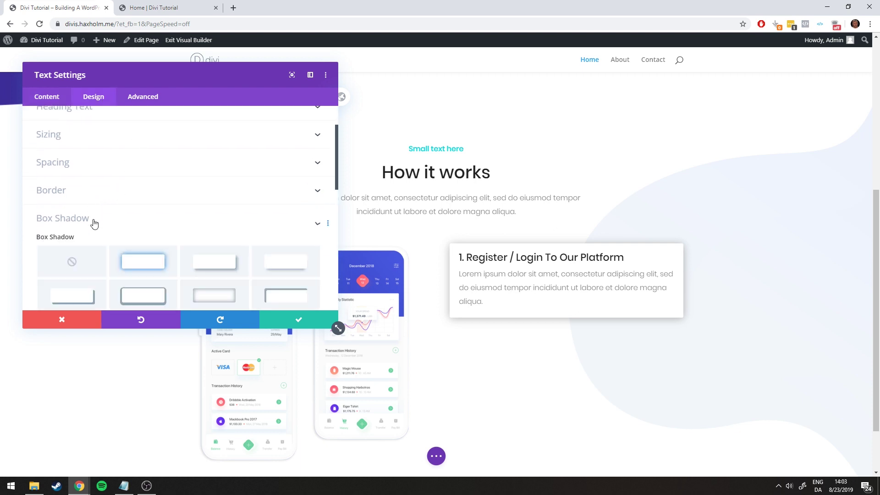
scroll(110, 202, down, 2)
scroll(252, 205, down, 1)
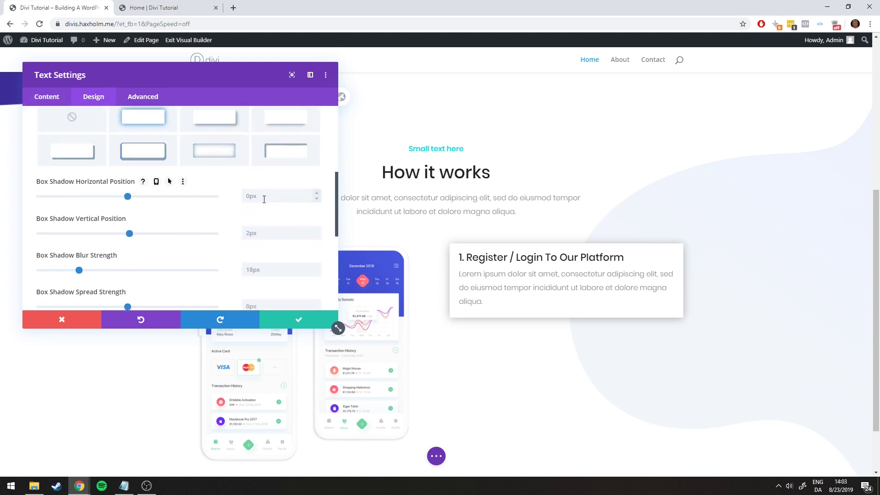
click(265, 196)
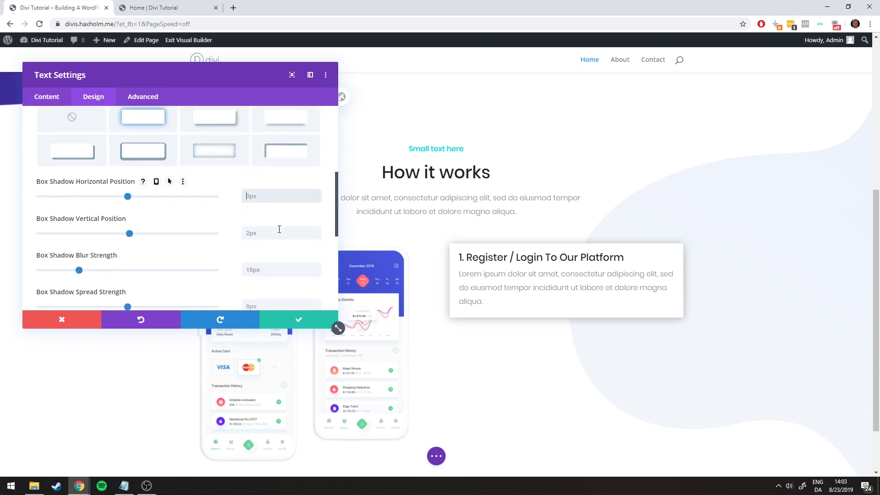
click(276, 270)
scroll(275, 268, down, 1)
text(27)
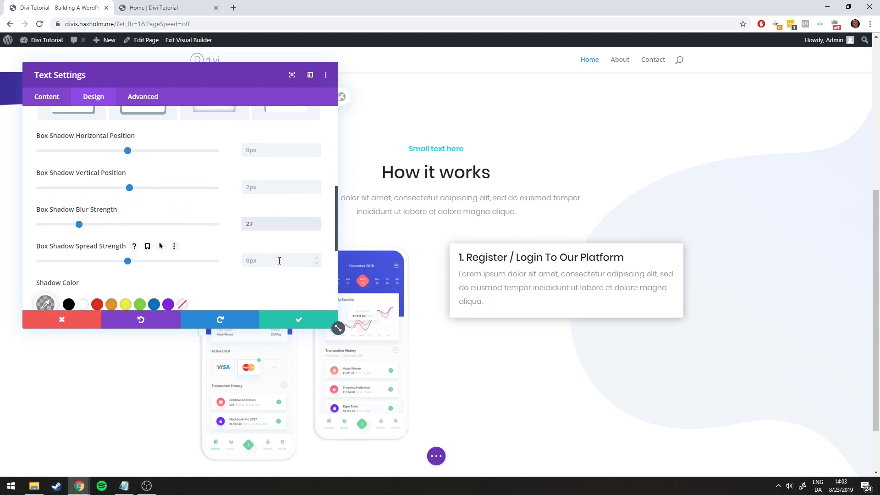
click(279, 260)
Replace the shadow colour rgba(0,0,0,0.6) with rgba(154,161,171,0.18) copied from the saved notes
scroll(60, 271, down, 1)
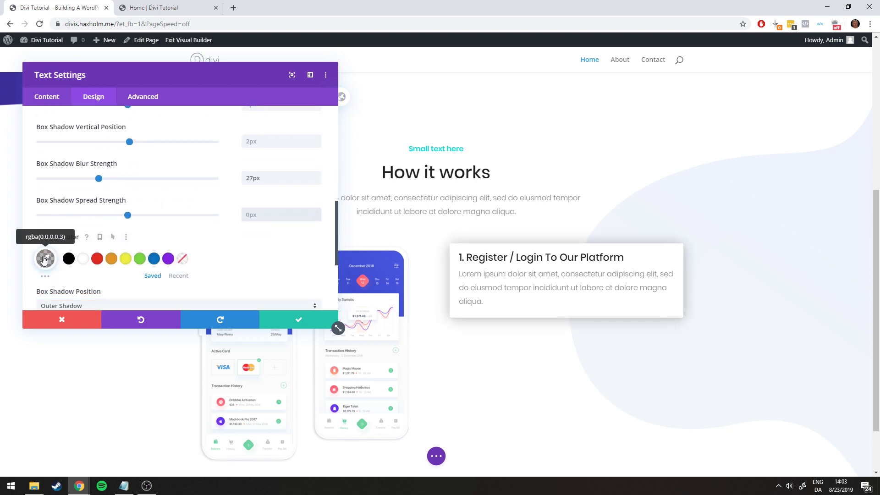
click(45, 259)
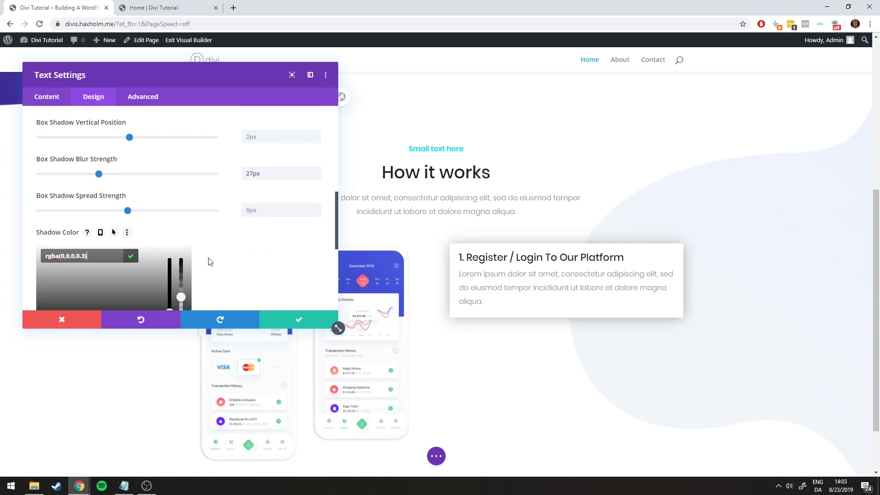
scroll(197, 254, down, 1)
mouse_move(180, 255)
mouse_down()
mouse_move(181, 210)
mouse_move(182, 243)
mouse_up()
click(123, 485)
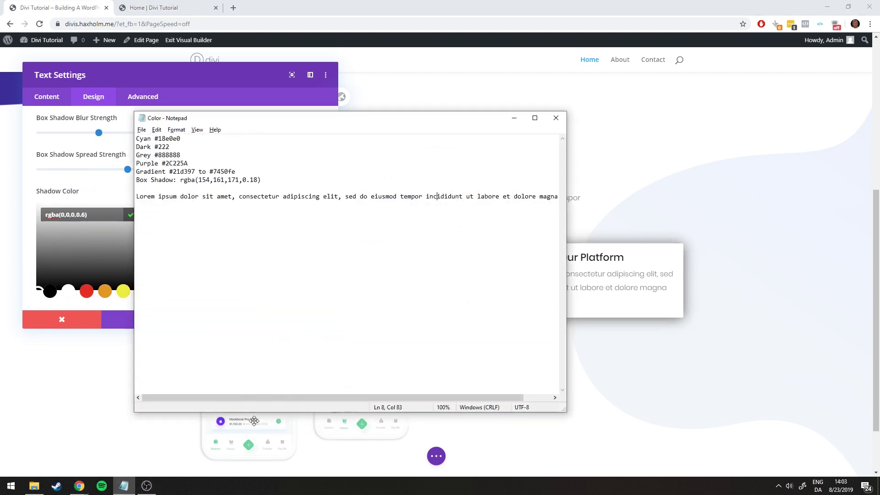
drag(270, 181, 185, 181)
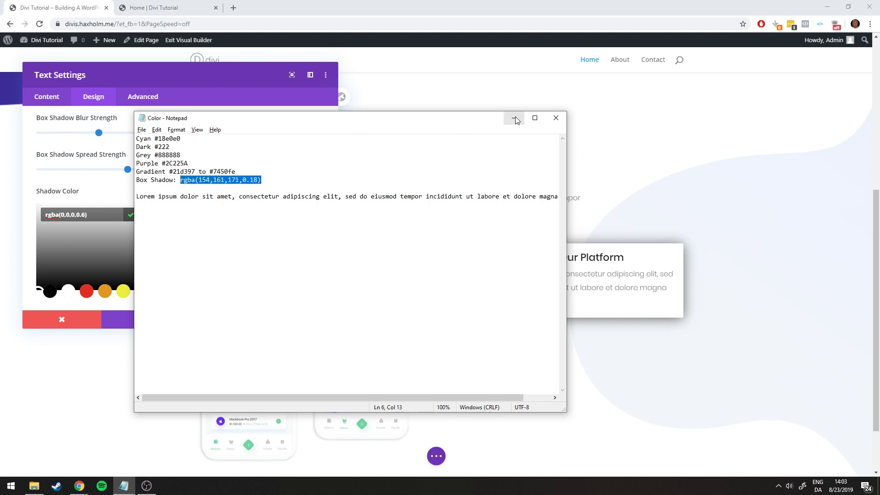
click(515, 120)
click(92, 210)
text(rgba(154,161,171,0.18))
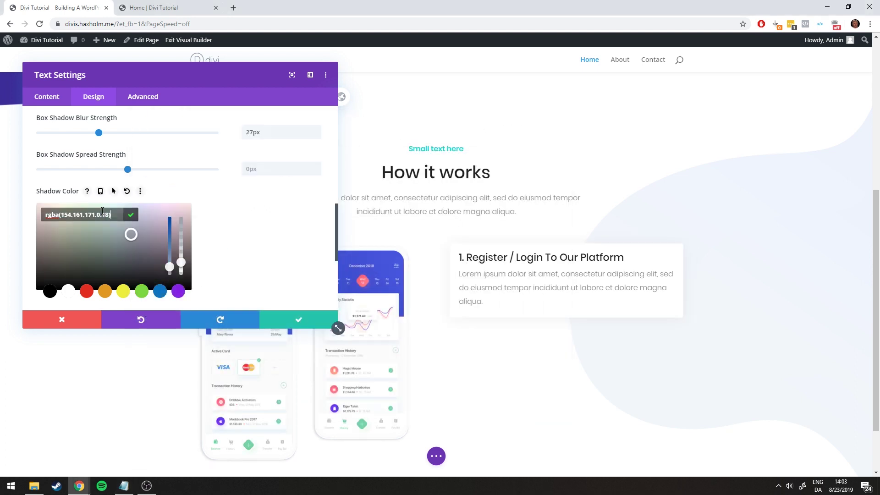
click(131, 215)
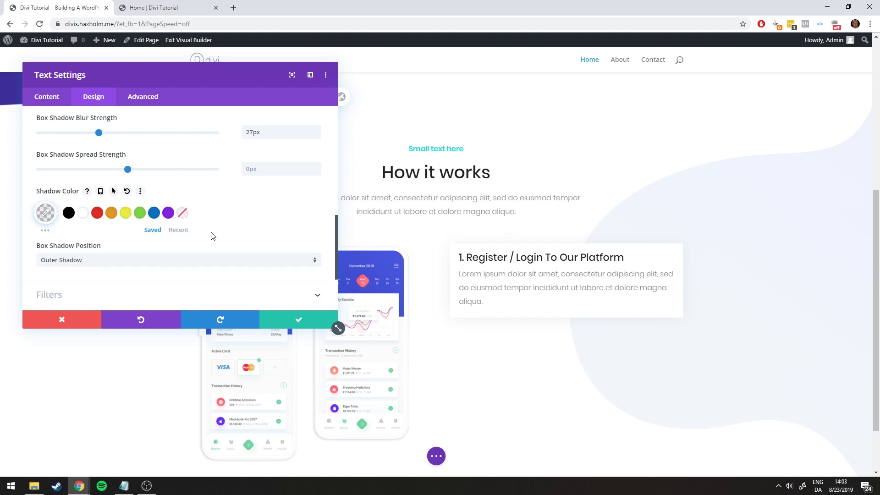
Save the step card's settings and duplicate the card twice to make three cards
click(293, 319)
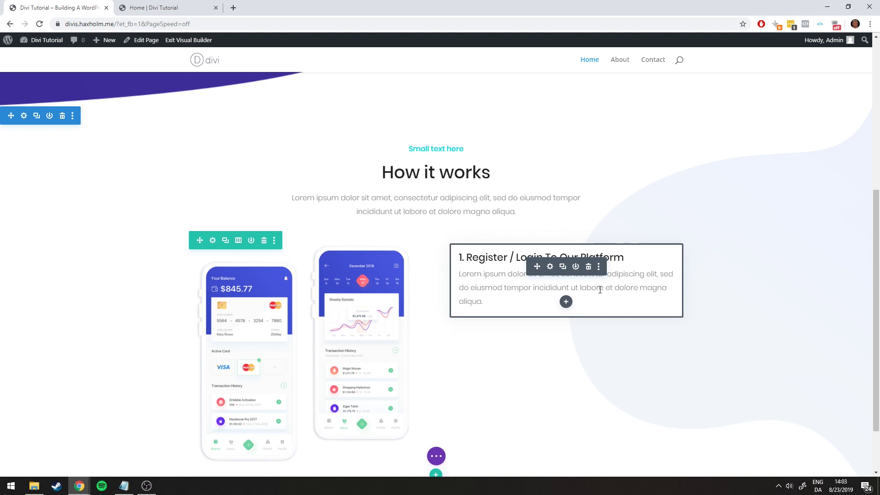
click(153, 8)
click(53, 4)
click(563, 267)
scroll(595, 312, down, 2)
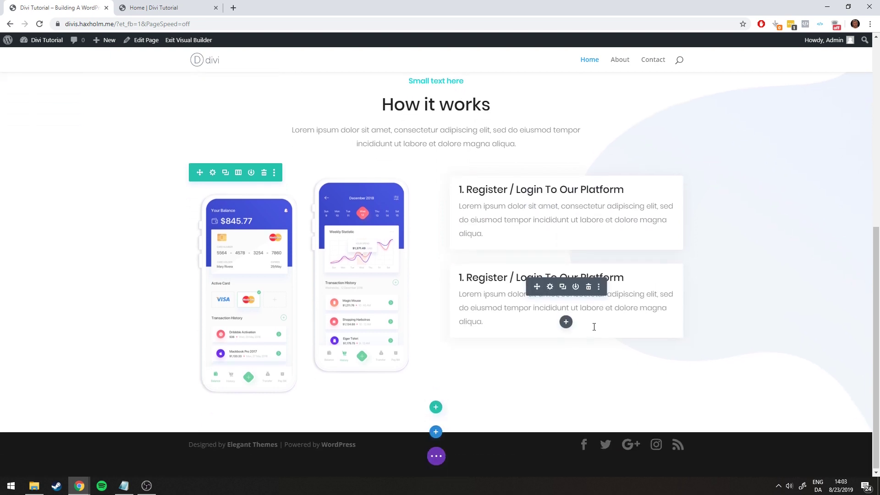
click(563, 285)
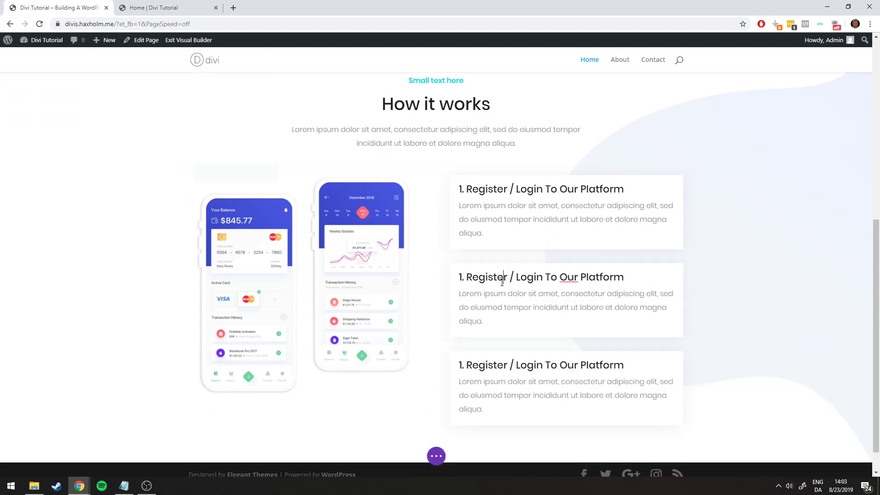
Retitle the second card '2. Enter Your Personal Details', copied from the live page
click(159, 3)
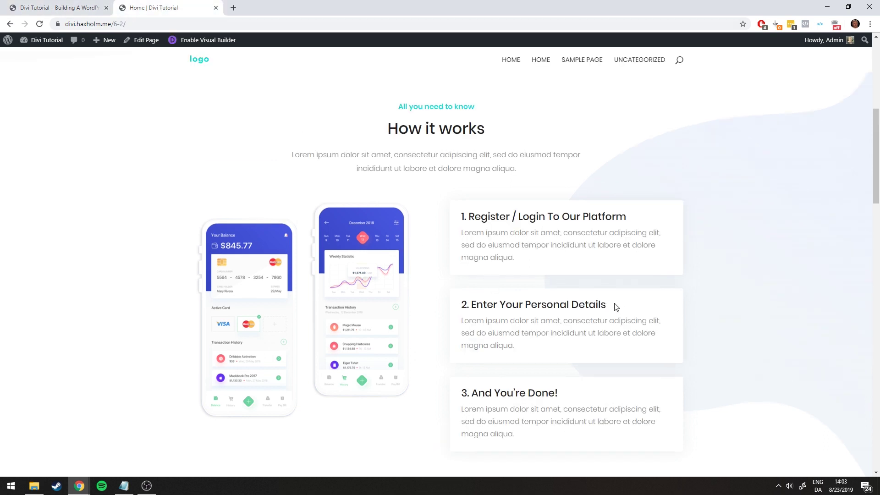
drag(616, 307, 465, 306)
key(ctrl+Tab)
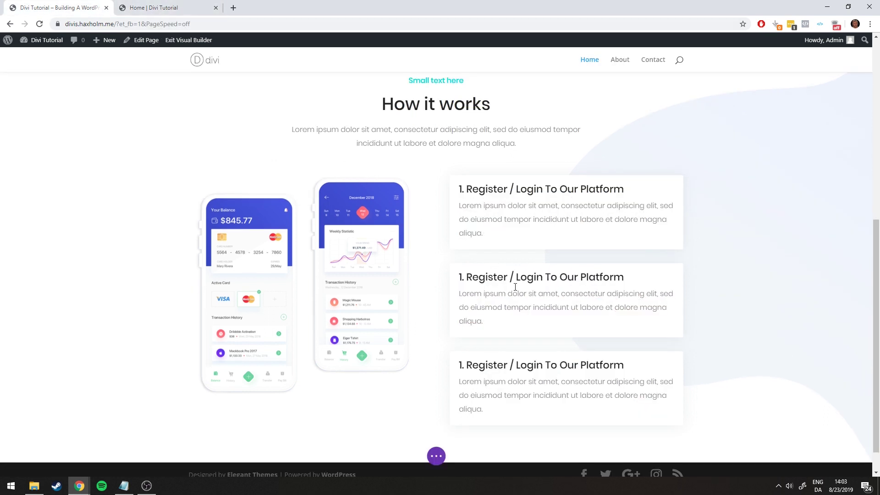
drag(625, 278, 458, 276)
text(2. Enter Your Personal Details)
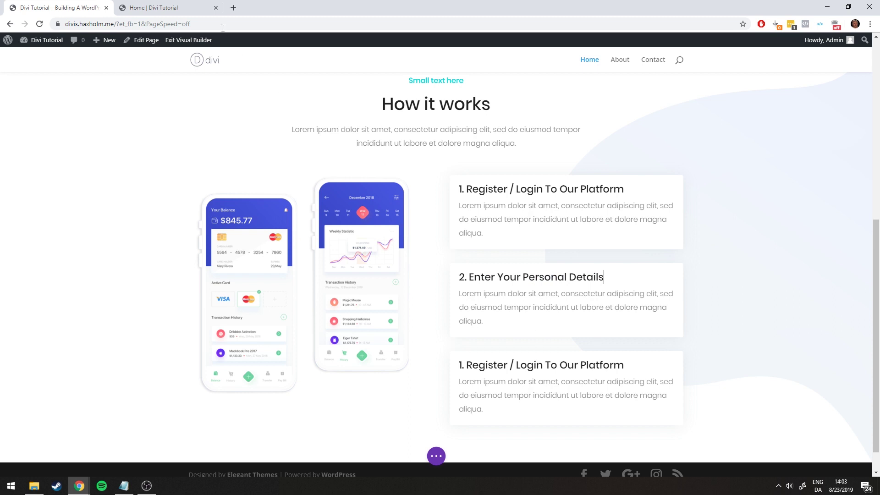
Retitle the third card '3. And You're Done!', copied from the live page
key(ctrl+Tab)
drag(559, 393, 454, 396)
key(ctrl+c)
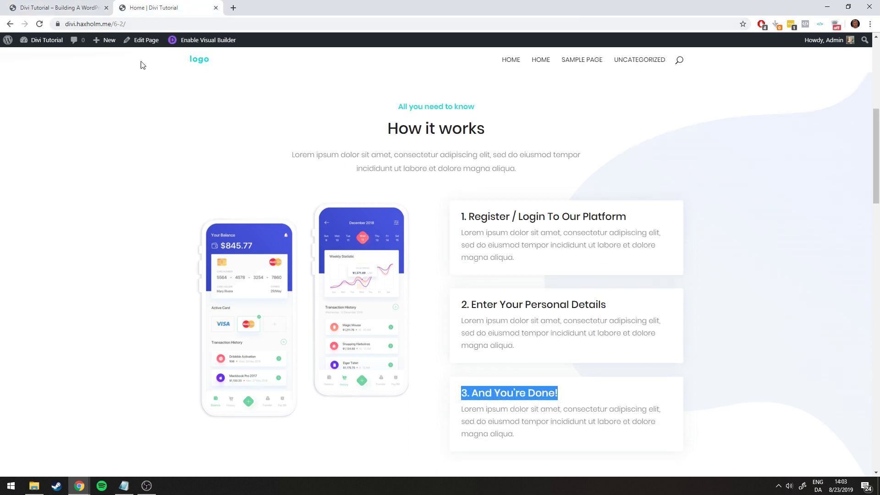
key(ctrl+Tab)
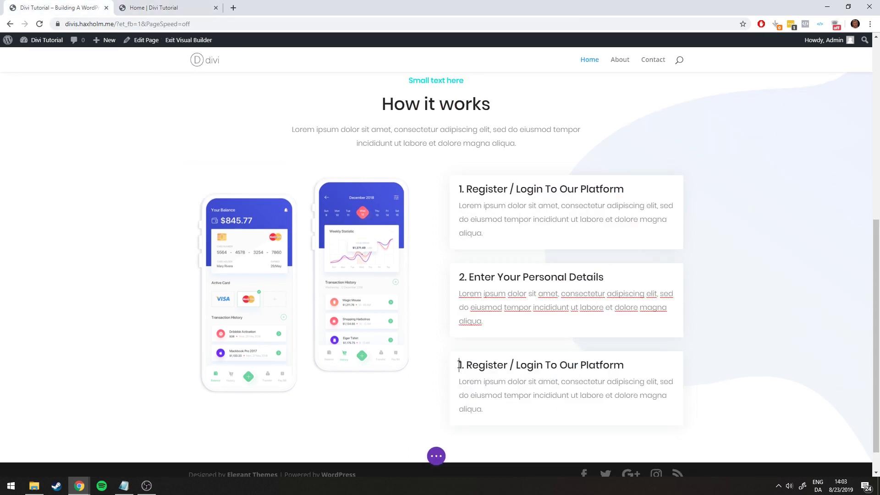
drag(459, 364, 625, 365)
key(ctrl+v)
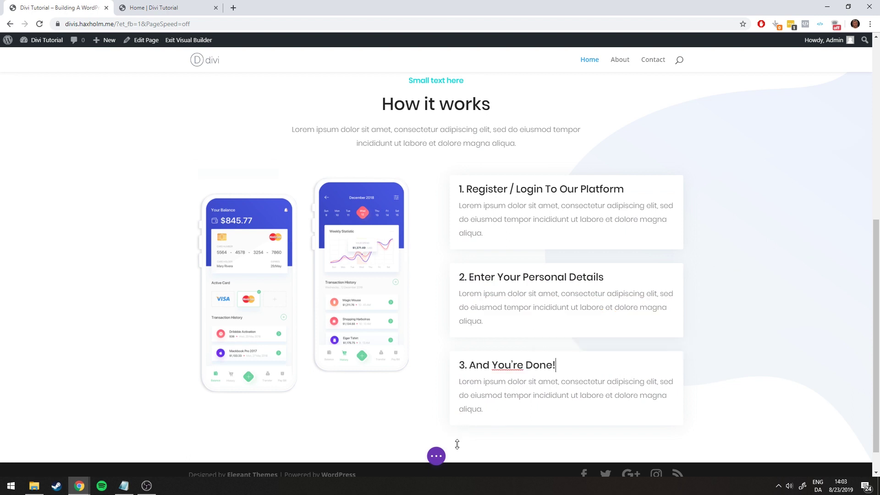
click(436, 456)
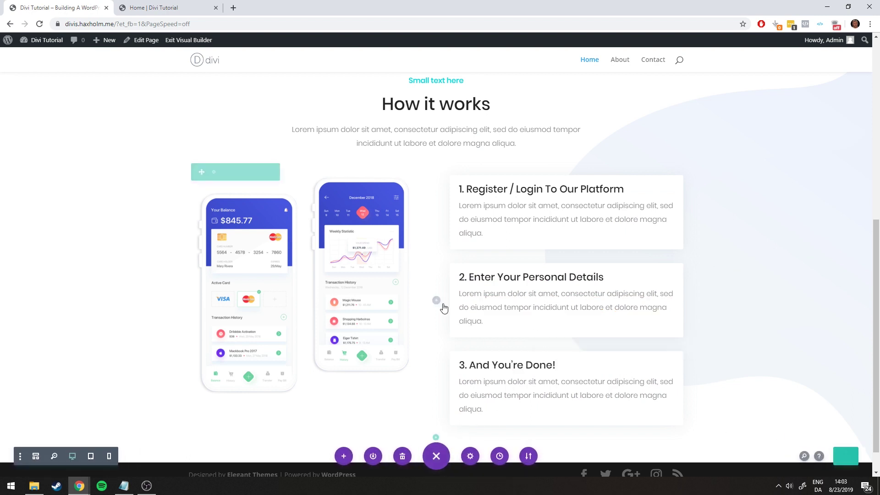
Drag the phone image lower beside the step cards after checking the live page
click(141, 5)
click(234, 201)
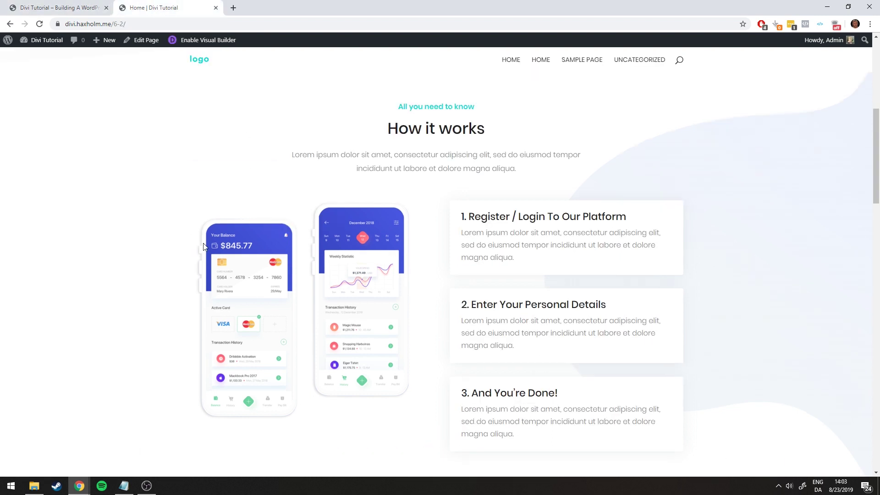
scroll(216, 220, down, 1)
click(60, 8)
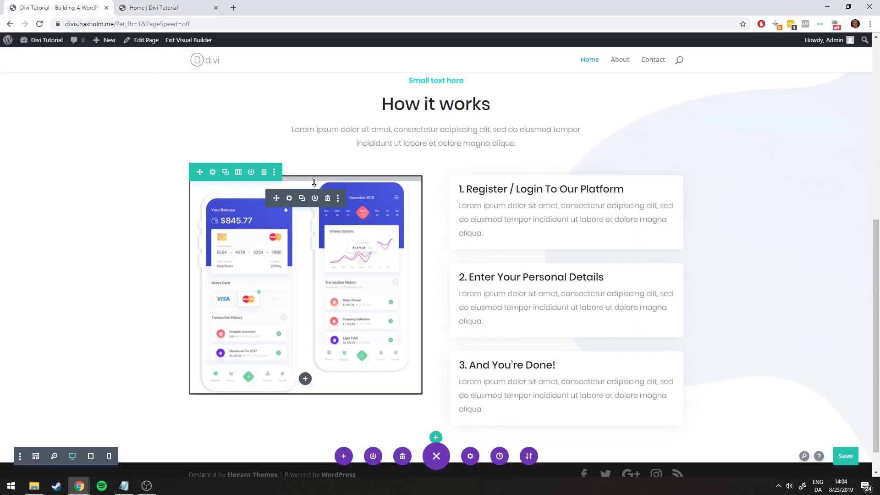
drag(314, 181, 308, 200)
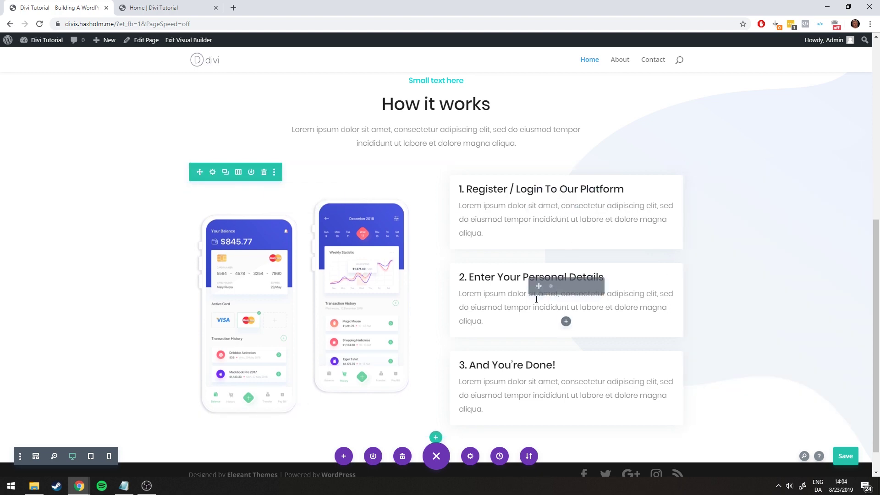
scroll(608, 193, down, 1)
scroll(608, 194, up, 2)
Switch to the live Home page to compare its How it works step cards
key(ctrl+Tab)
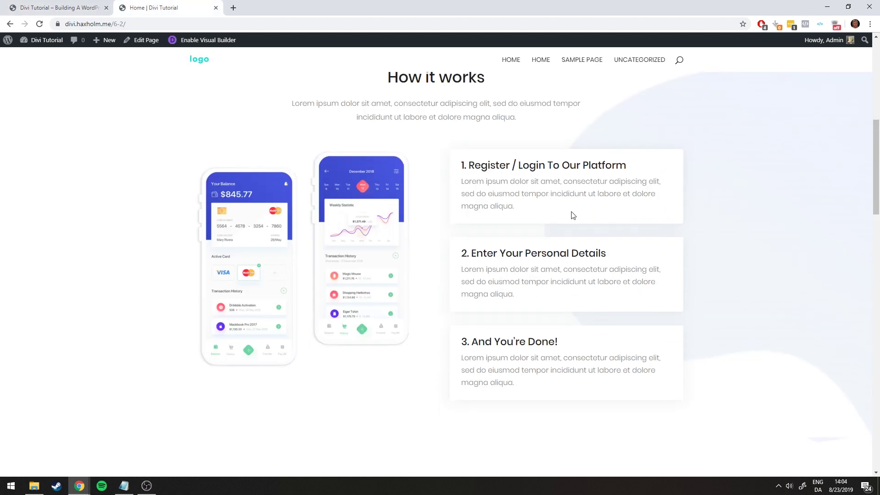
scroll(549, 213, up, 4)
scroll(517, 229, down, 2)
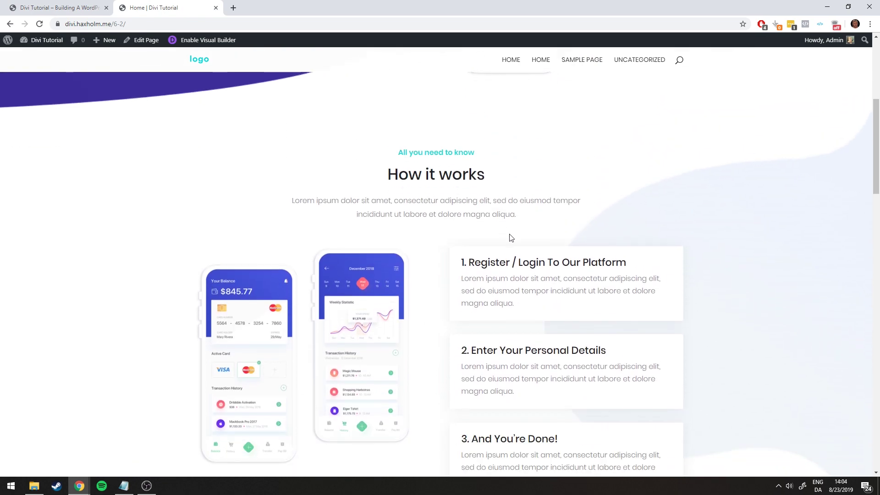
Scroll the live page to review the Why Choose Us intro text
click(79, 3)
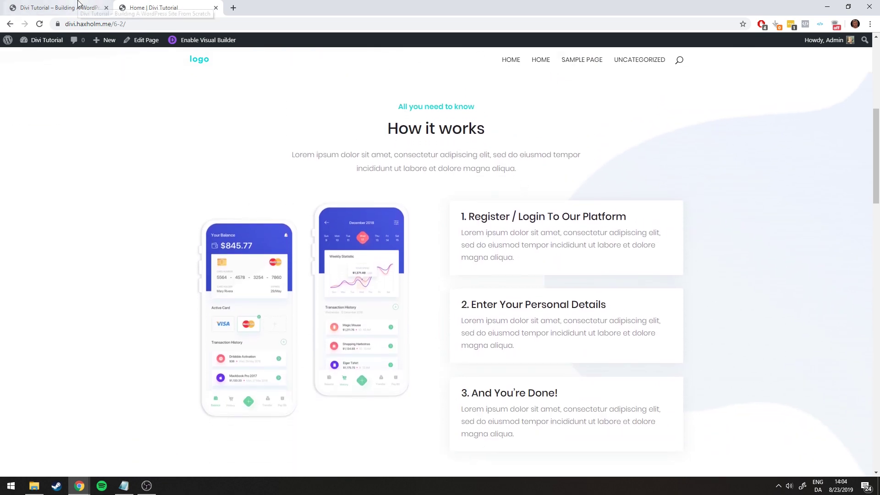
click(164, 4)
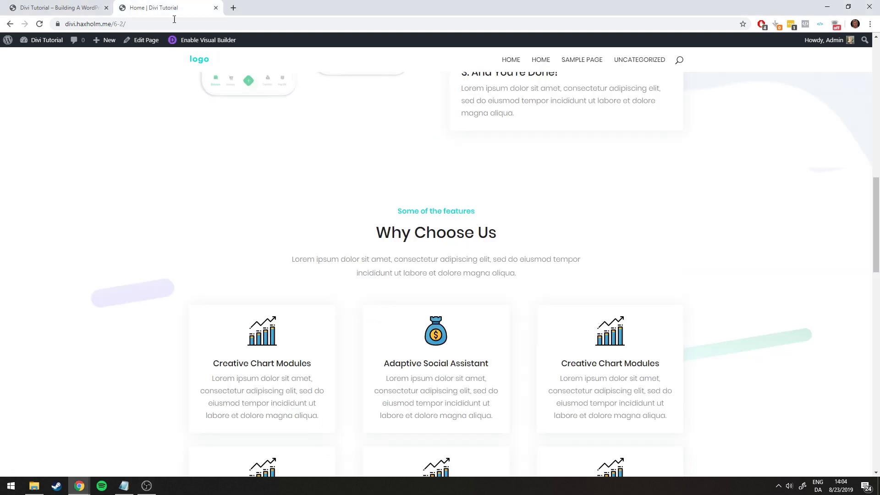
scroll(307, 132, down, 4)
scroll(294, 138, up, 2)
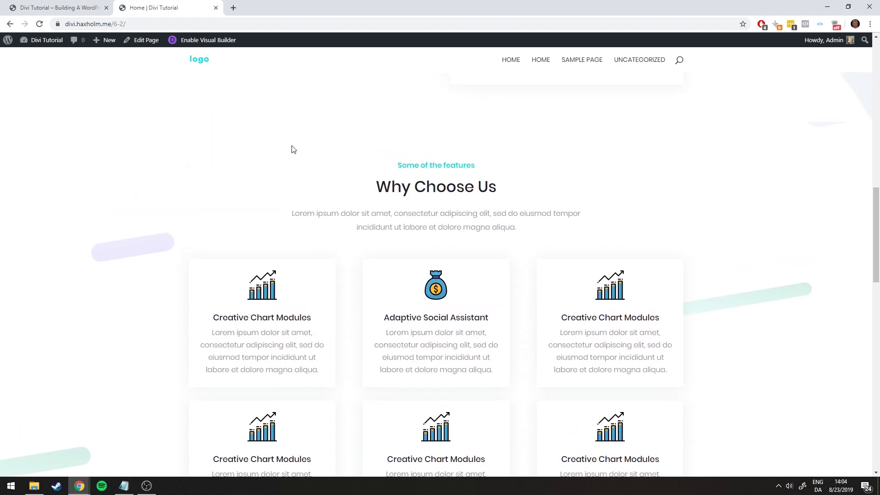
scroll(290, 138, down, 3)
scroll(330, 169, up, 2)
scroll(326, 180, up, 4)
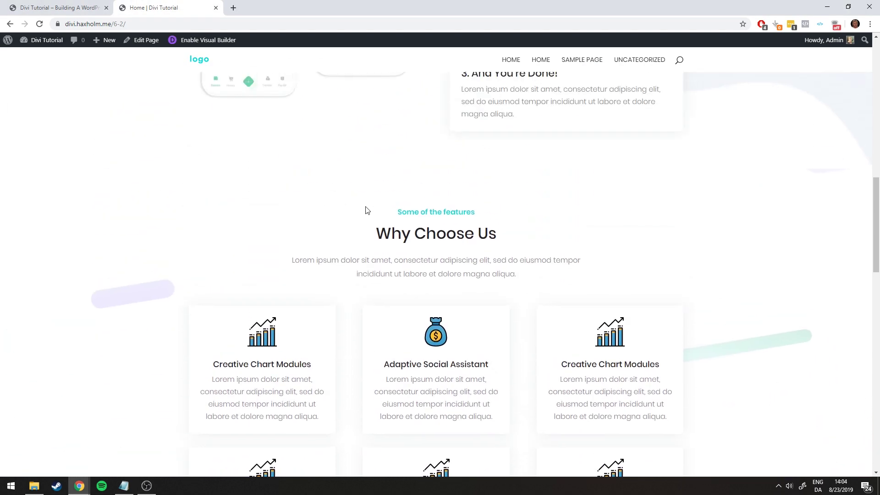
drag(300, 299, 594, 362)
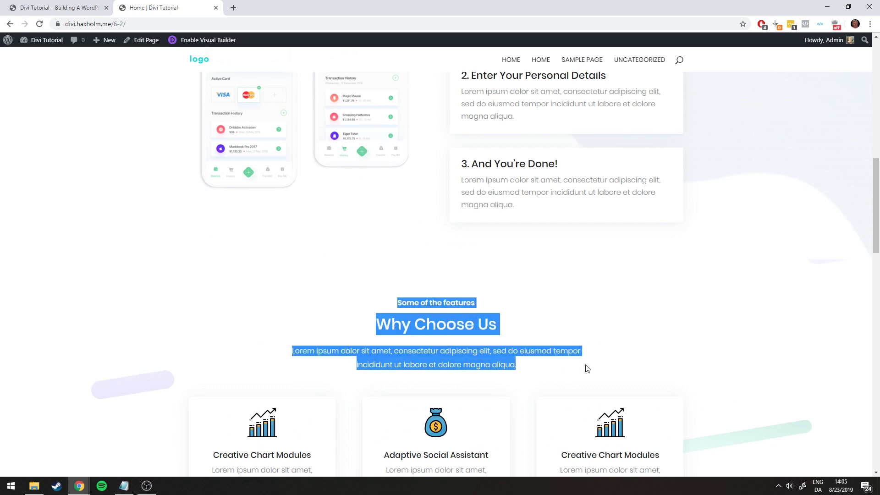
click(450, 318)
Check the How it works text on the live page, then return to the builder
scroll(287, 196, up, 7)
drag(287, 197, 580, 266)
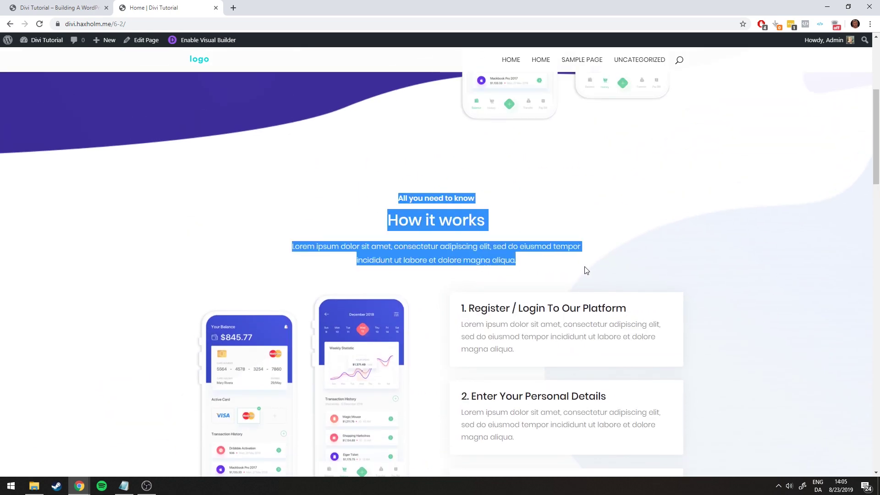
click(584, 271)
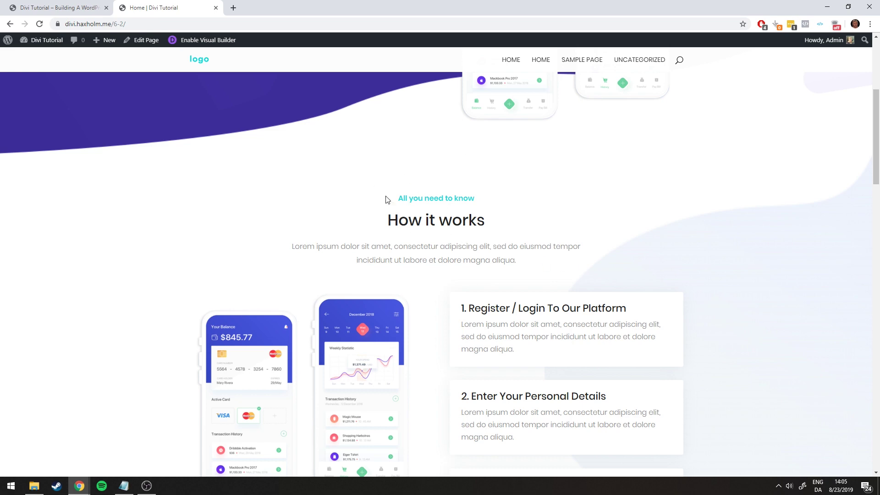
scroll(437, 174, down, 8)
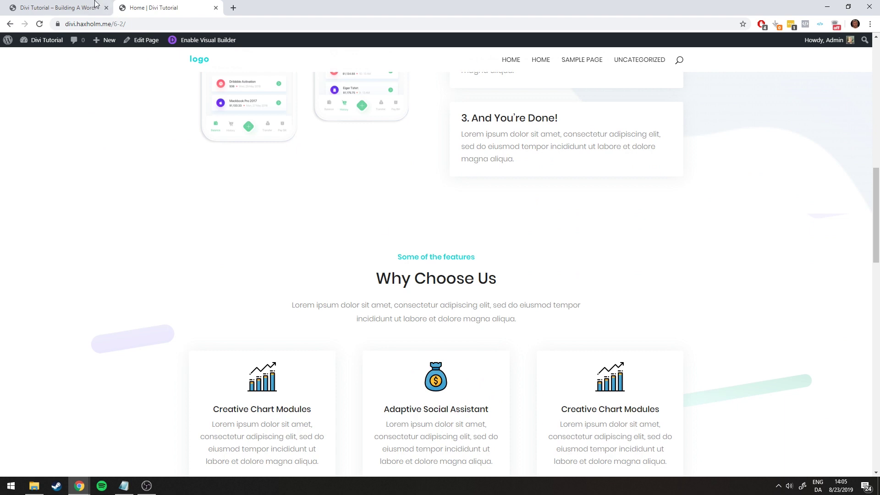
click(81, 4)
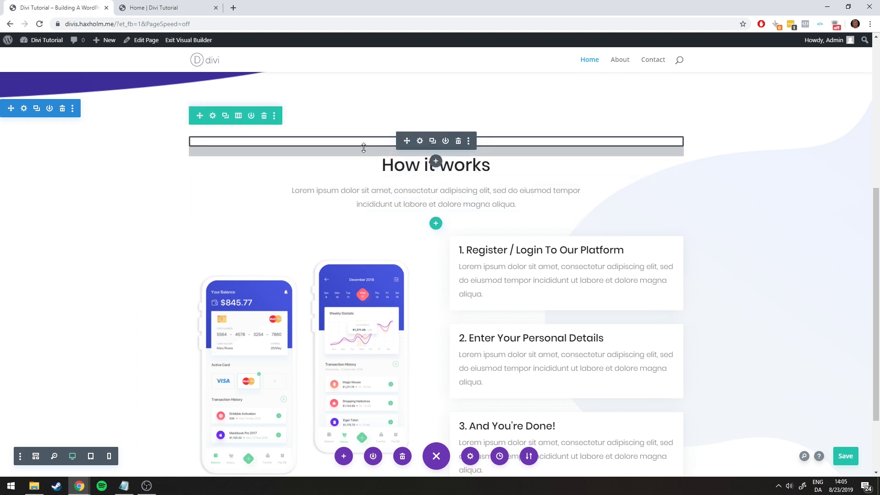
Add an empty regular section below How it works, without choosing a row layout
scroll(404, 171, down, 2)
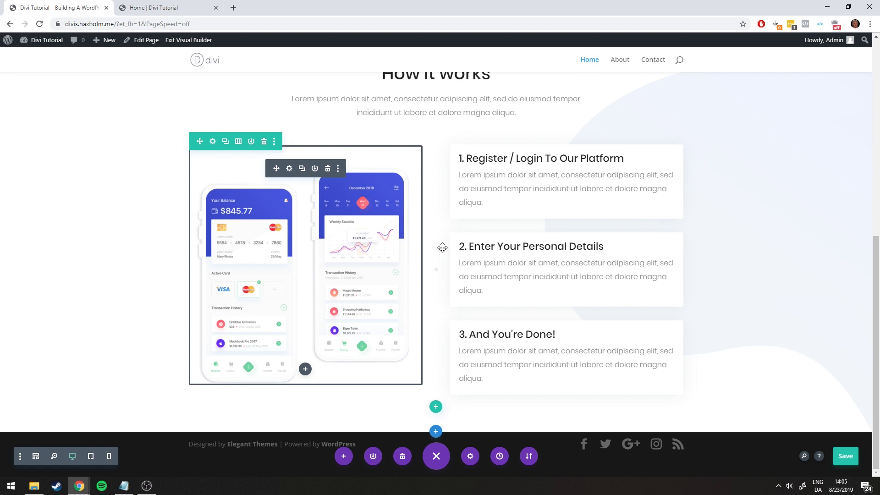
click(436, 431)
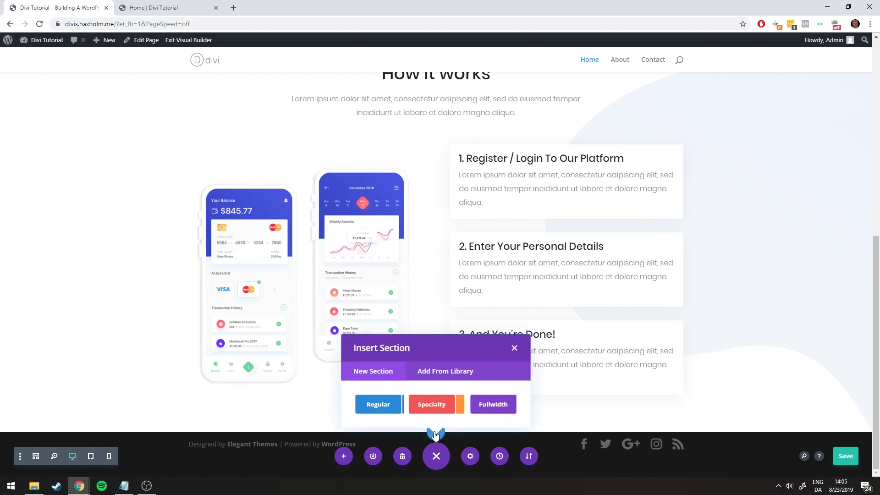
click(375, 401)
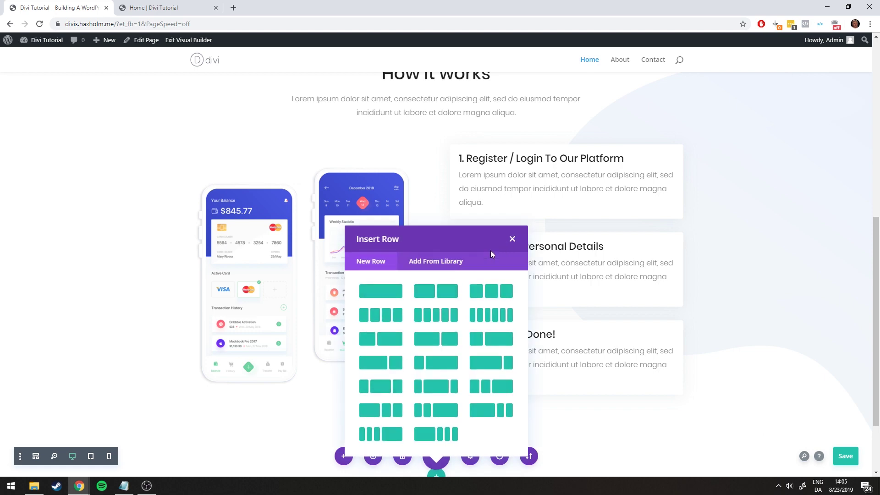
click(511, 240)
Duplicate the How it works heading row below the original
scroll(449, 328, down, 2)
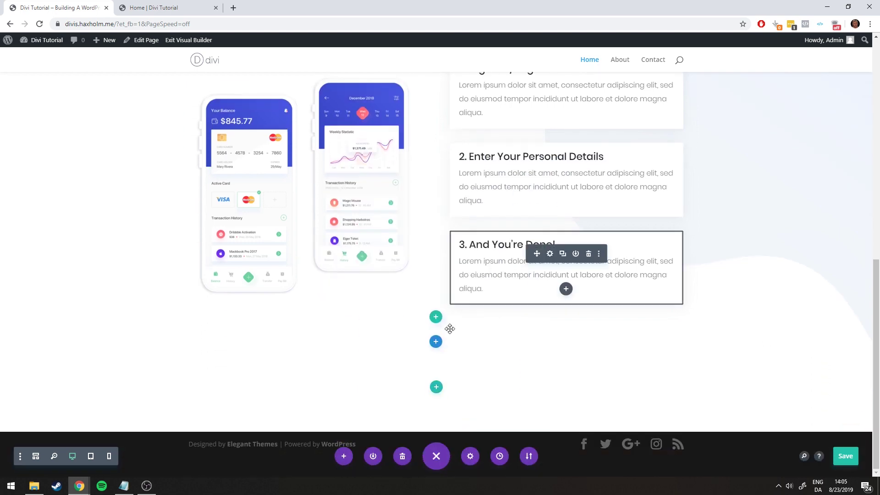
scroll(438, 388, up, 5)
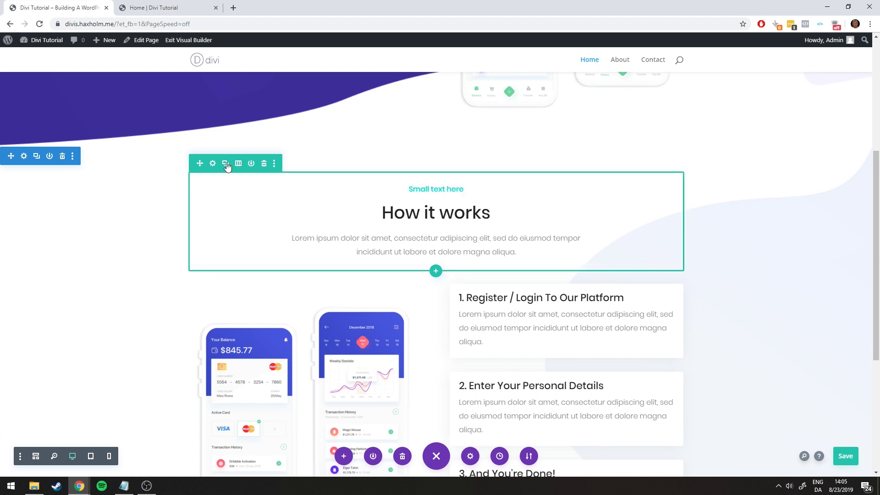
click(226, 166)
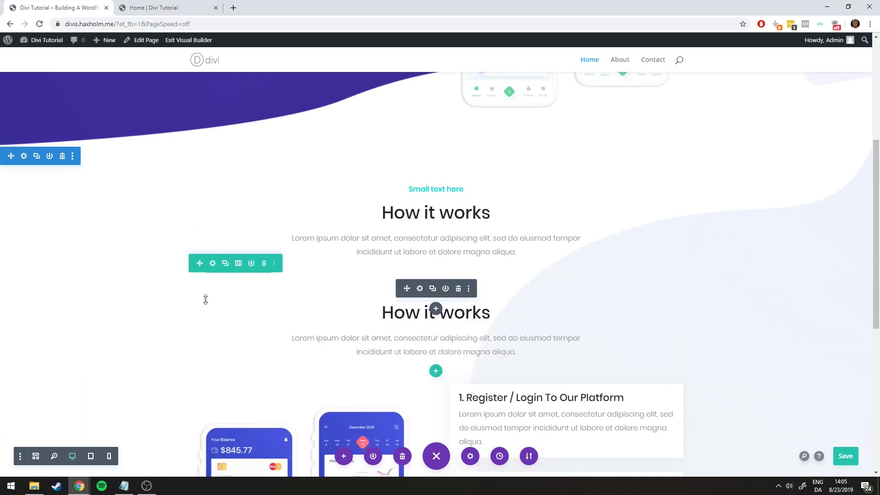
Drag the duplicated heading row into the empty section at the bottom of the page
drag(195, 266, 444, 401)
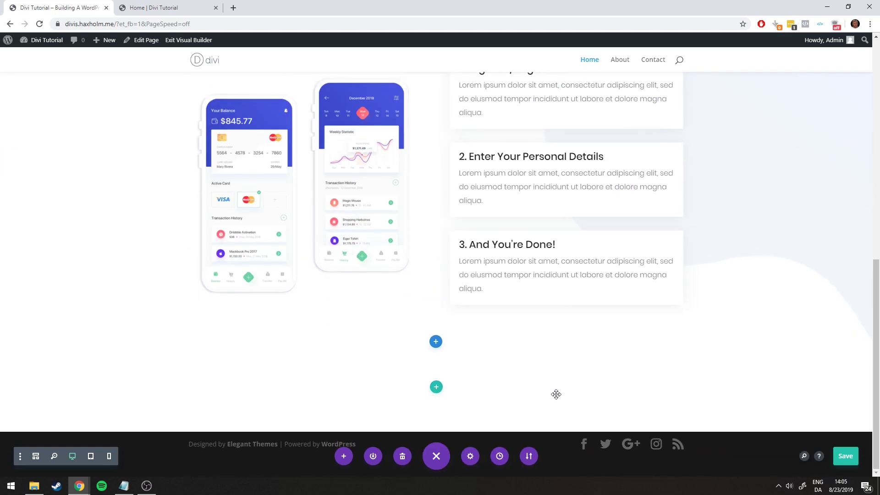
scroll(430, 350, down, 2)
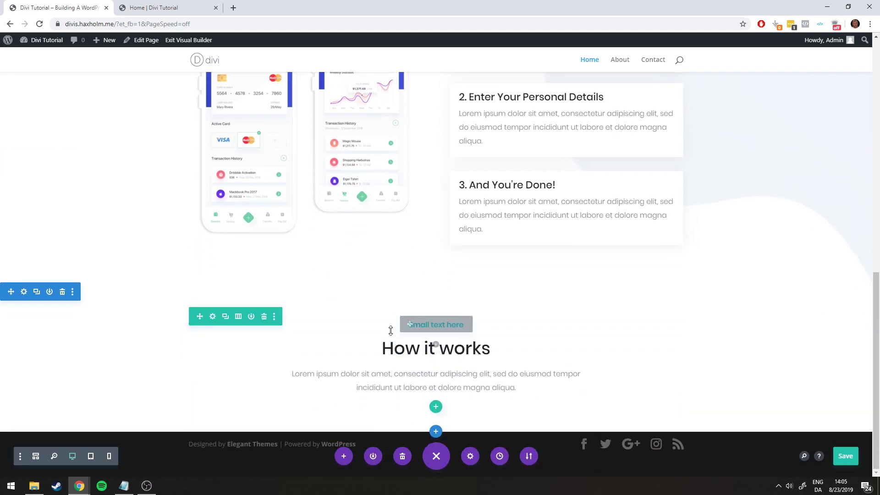
click(145, 4)
click(90, 4)
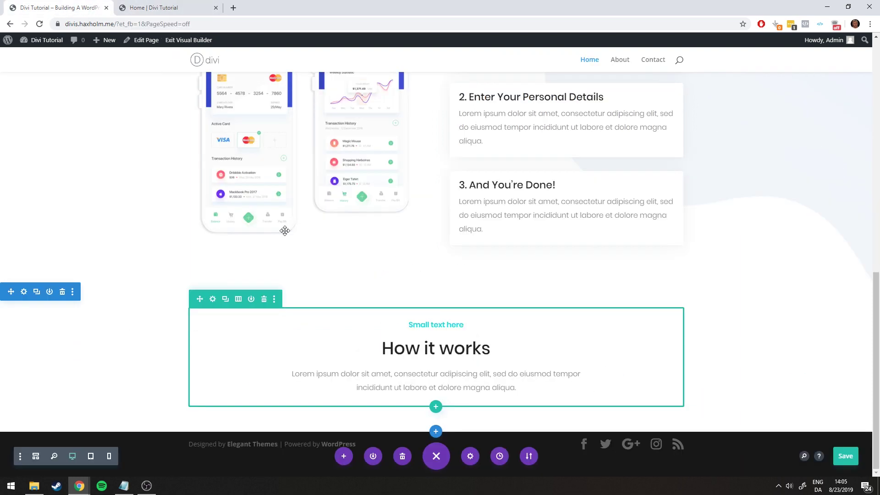
Change the copied heading to 'Why Choose Us' and compare it with the live page
click(420, 344)
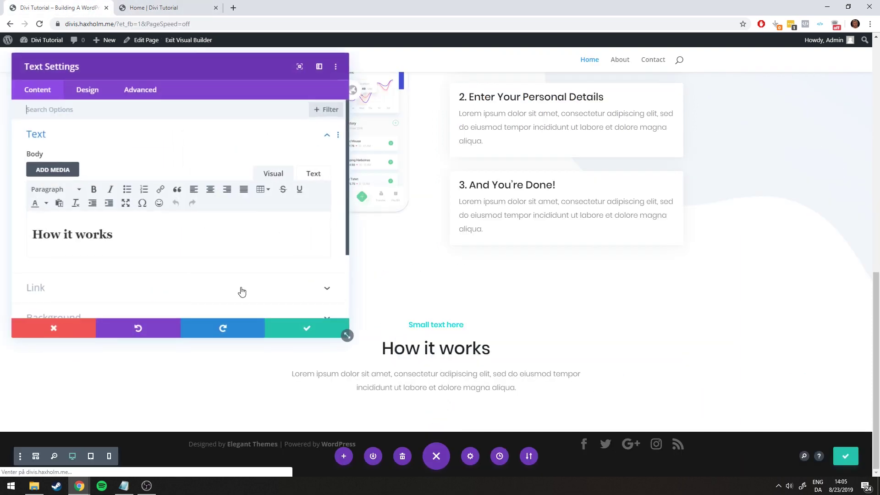
click(137, 235)
key(ctrl+a)
text(Why Choose Us)
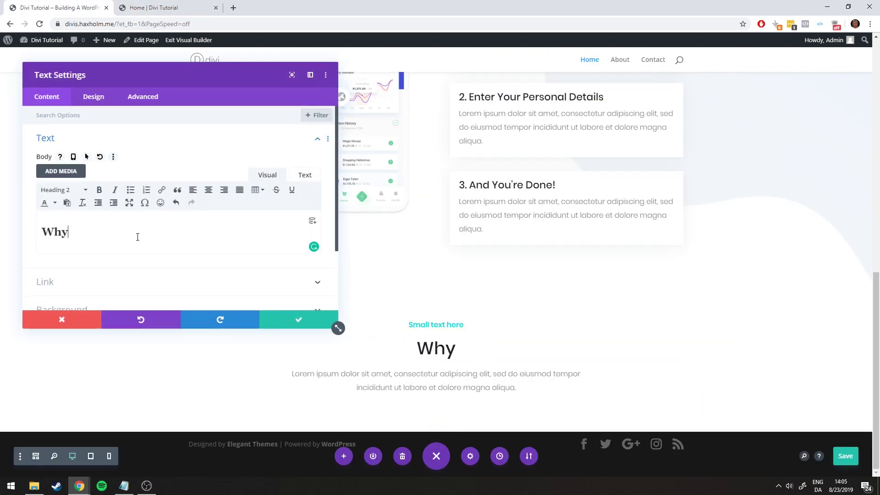
click(305, 318)
click(137, 5)
scroll(298, 238, down, 4)
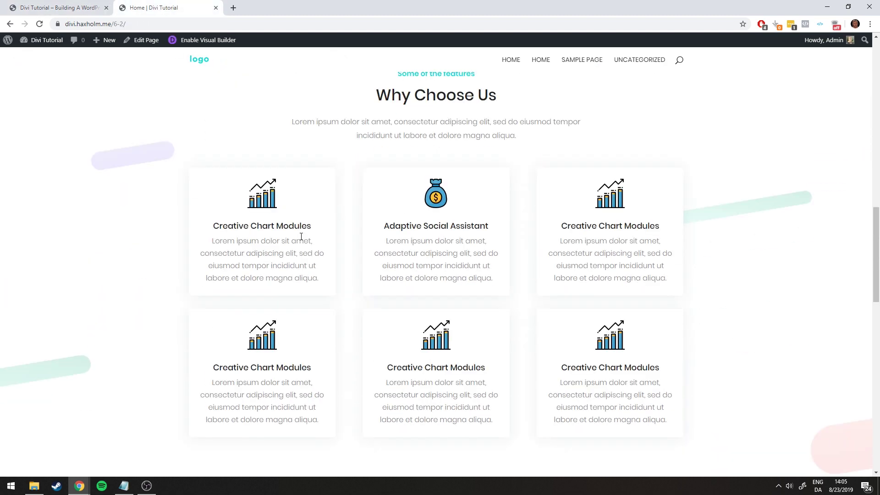
scroll(84, 292, up, 3)
scroll(84, 275, down, 2)
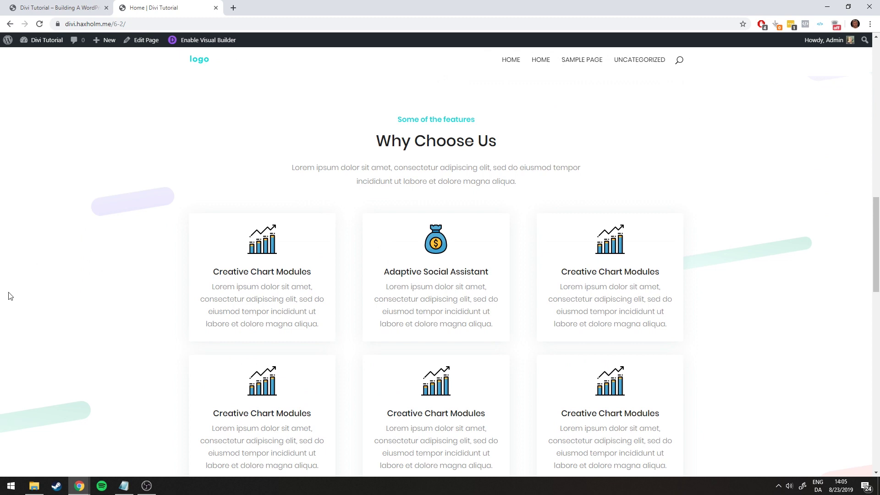
click(42, 7)
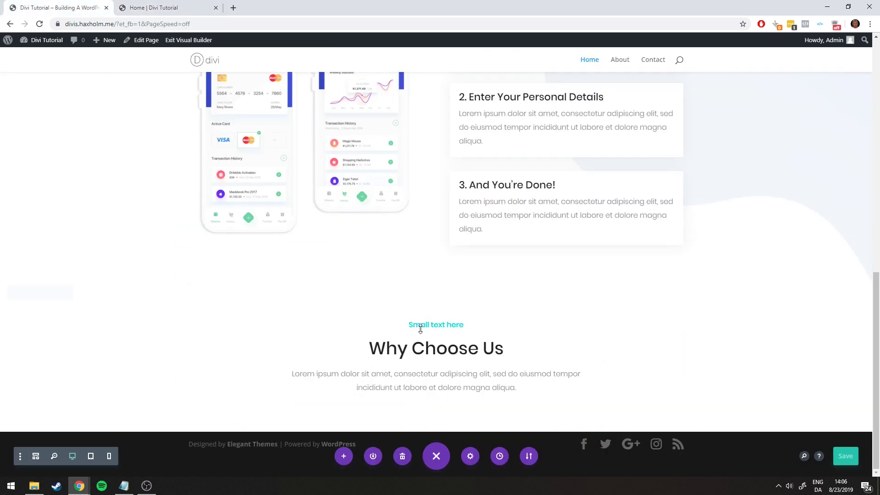
Set ico-about-bg.png from the Media Library as the section's background image
mouse_move(116, 304)
click(24, 292)
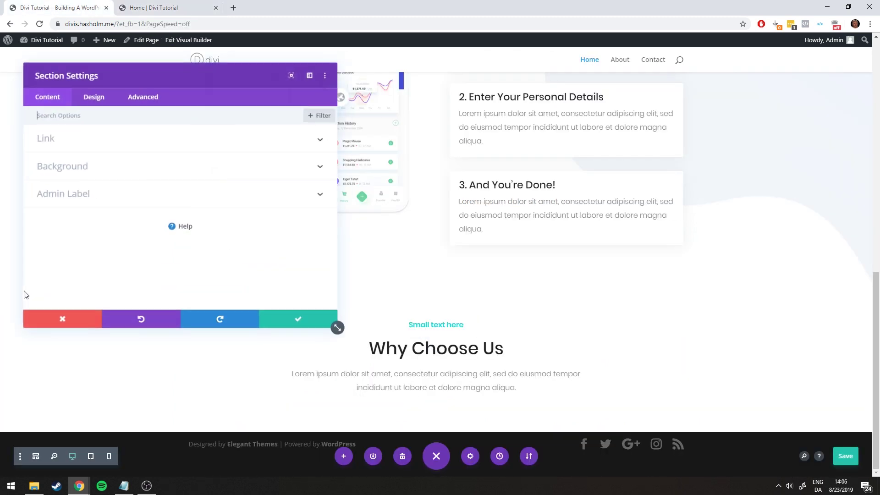
click(87, 165)
click(216, 157)
click(255, 213)
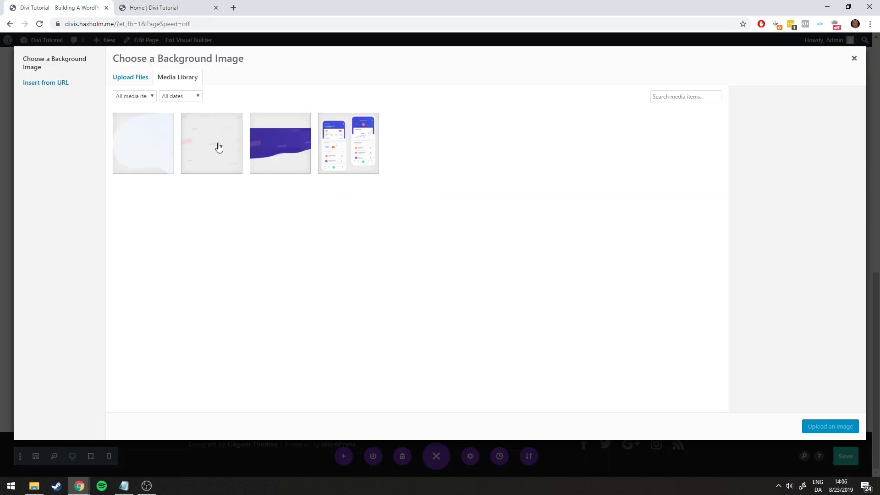
click(213, 143)
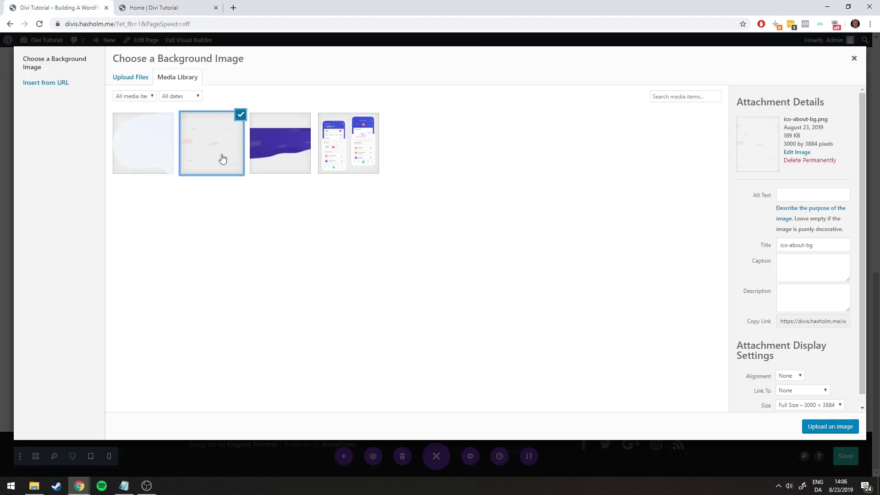
click(34, 485)
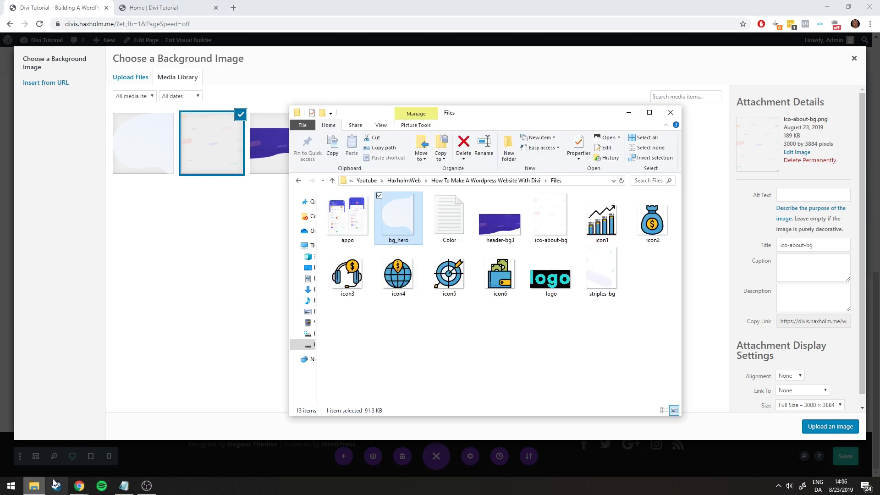
click(541, 326)
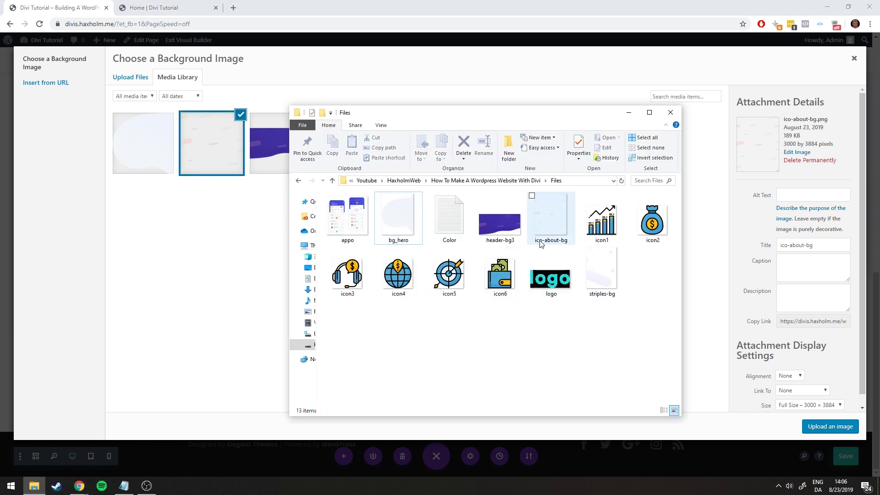
click(629, 112)
click(824, 426)
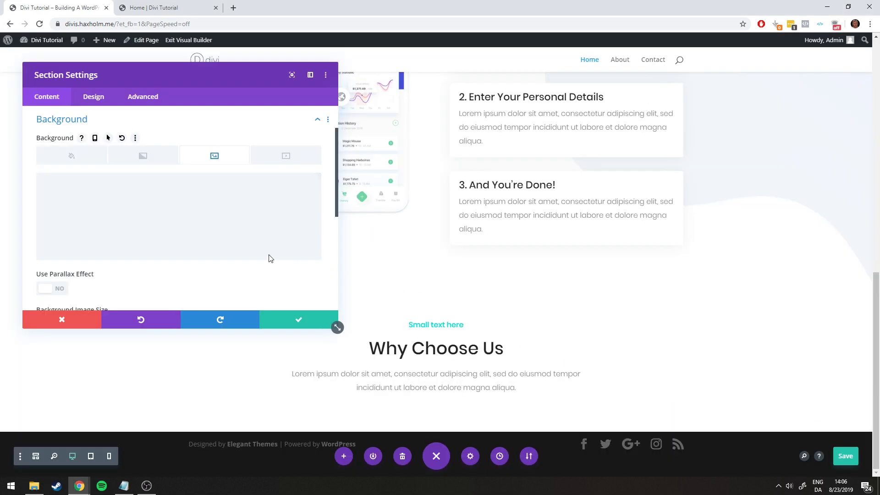
Save the section's background settings, checking the result against the live page
scroll(240, 208, down, 2)
click(167, 8)
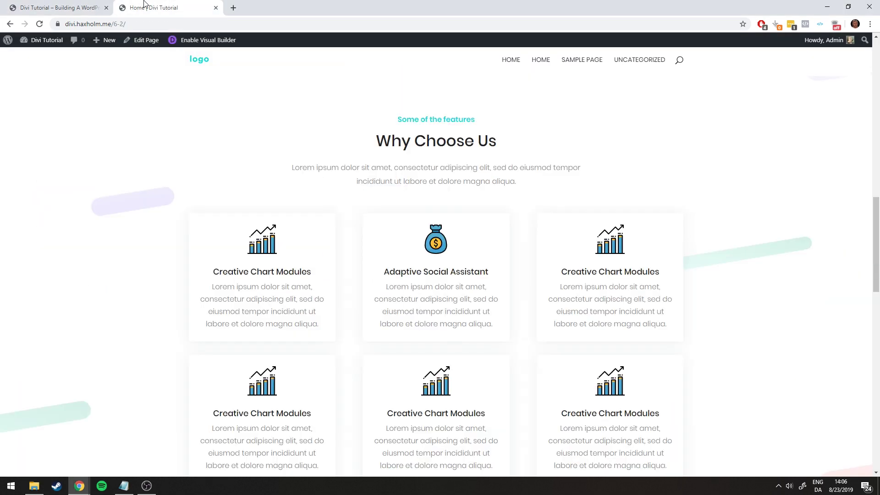
click(48, 7)
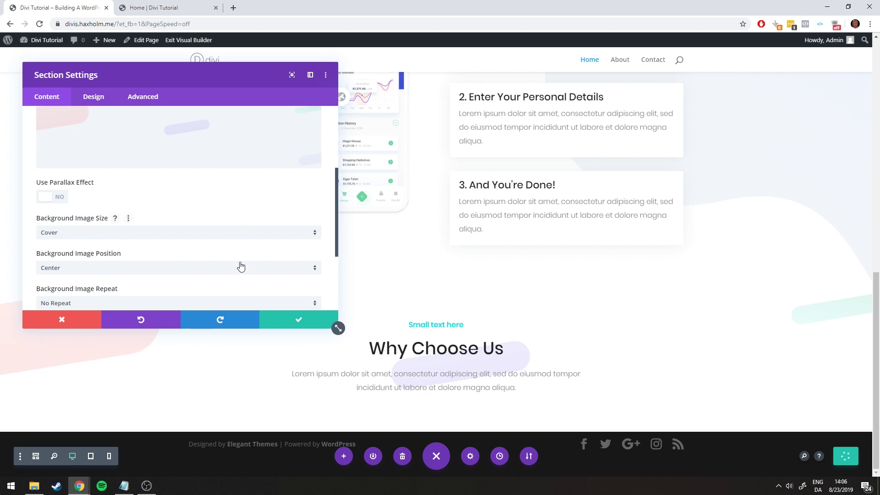
click(298, 320)
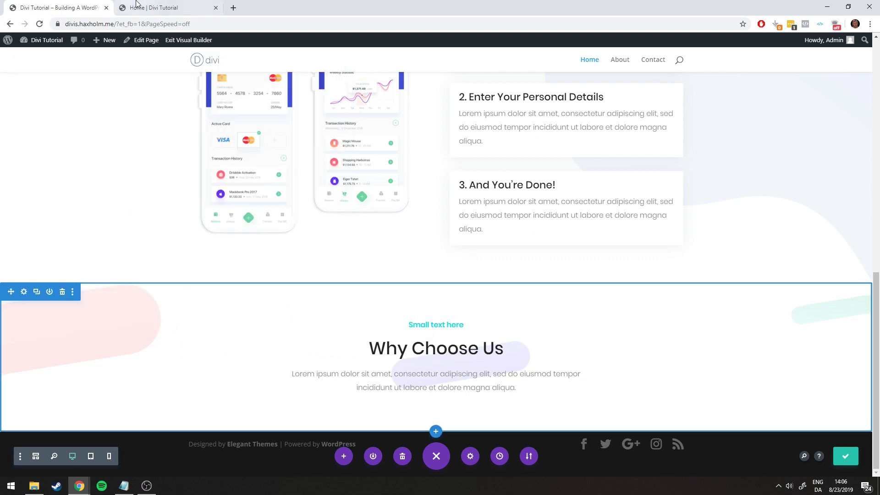
click(155, 8)
click(79, 5)
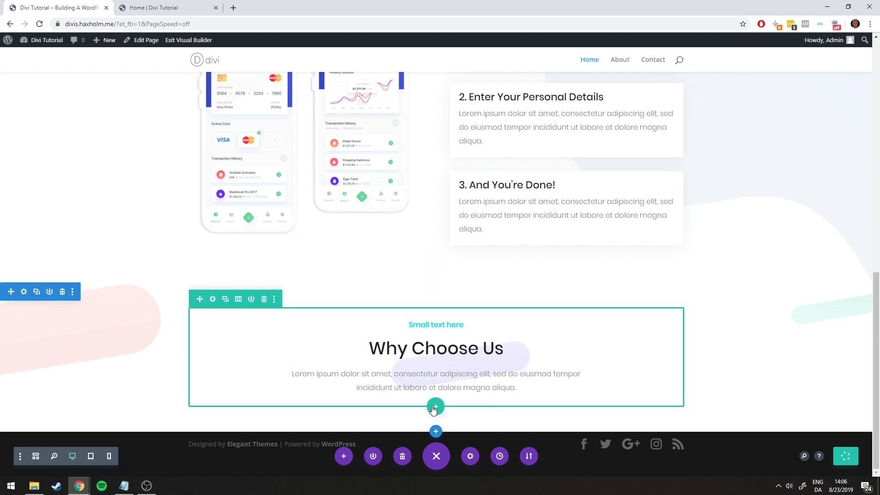
Add a new three-column row beneath the Why Choose Us heading
click(197, 8)
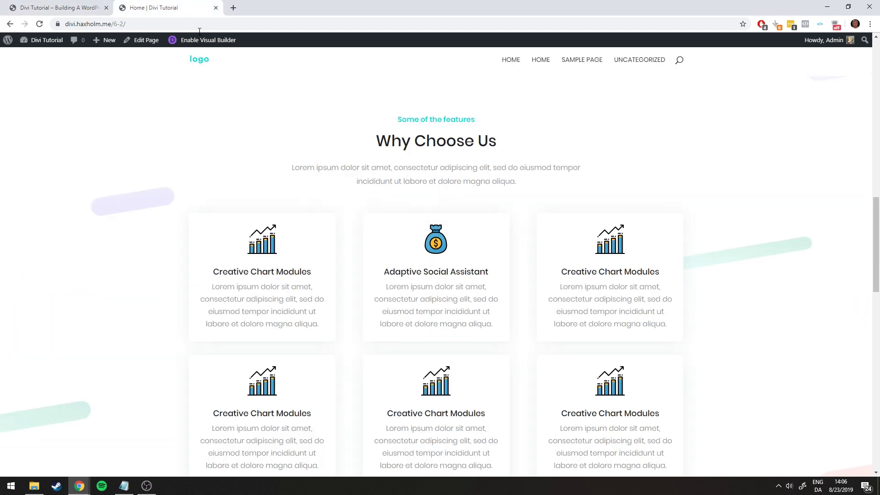
scroll(562, 300, down, 2)
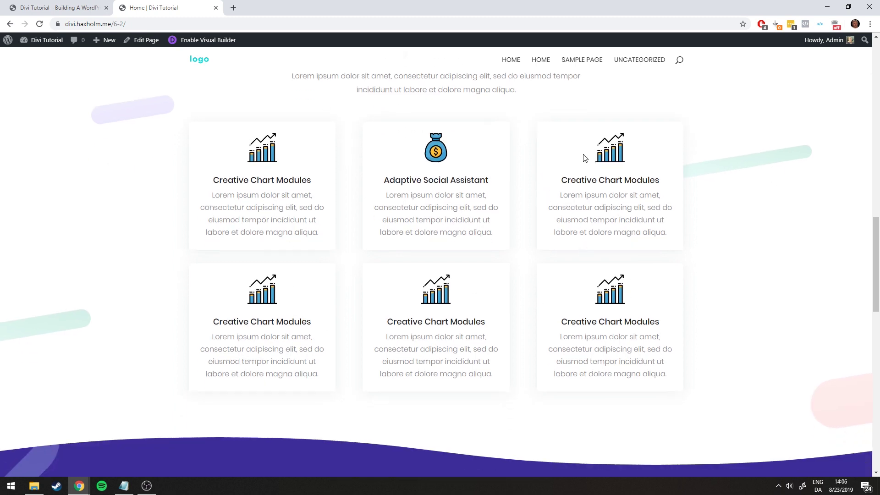
click(68, 8)
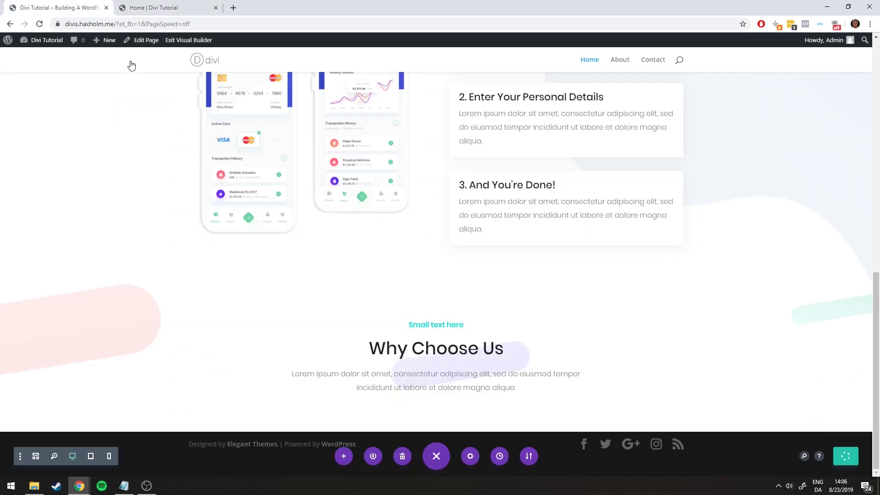
click(435, 407)
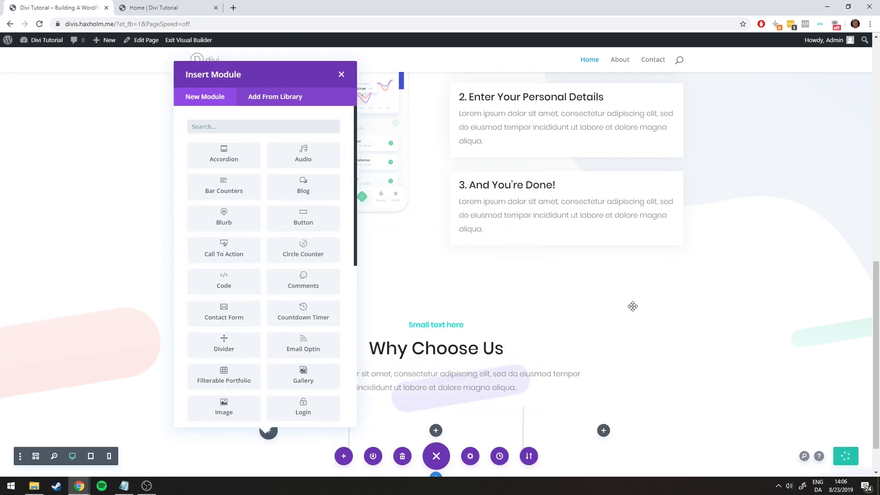
Insert a Blurb module into the row's first column
scroll(632, 307, down, 2)
click(156, 7)
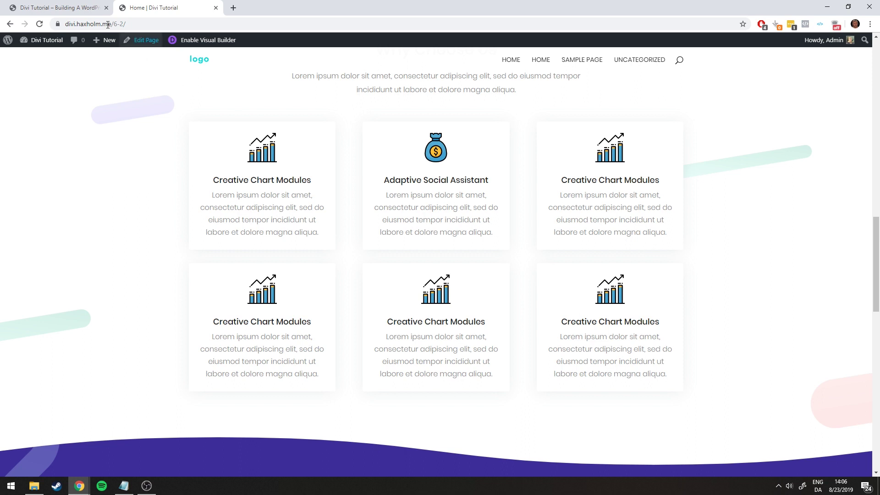
click(76, 7)
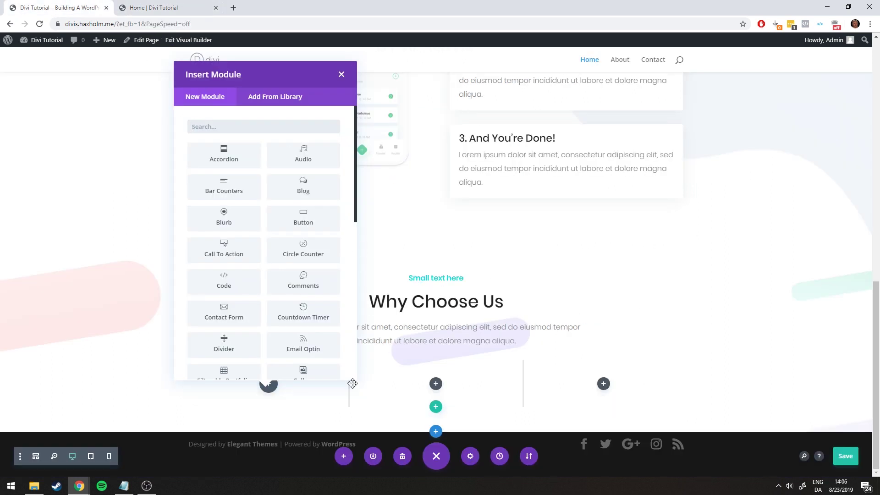
click(223, 224)
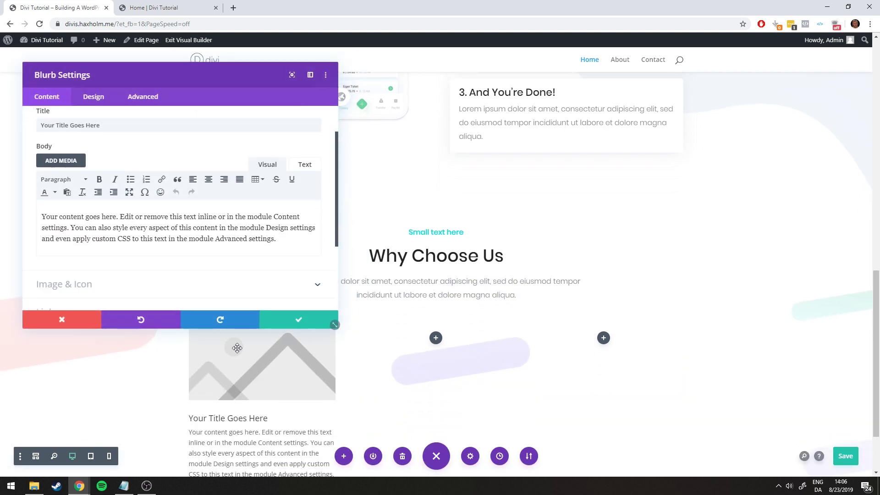
Replace the blurb's placeholder title with 'Creative Chart Modules' copied from the reference page
scroll(259, 393, down, 1)
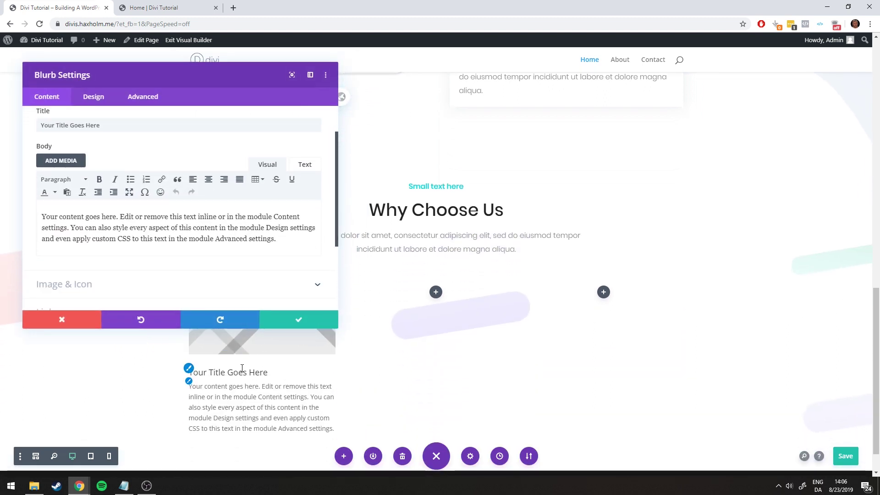
scroll(135, 221, up, 1)
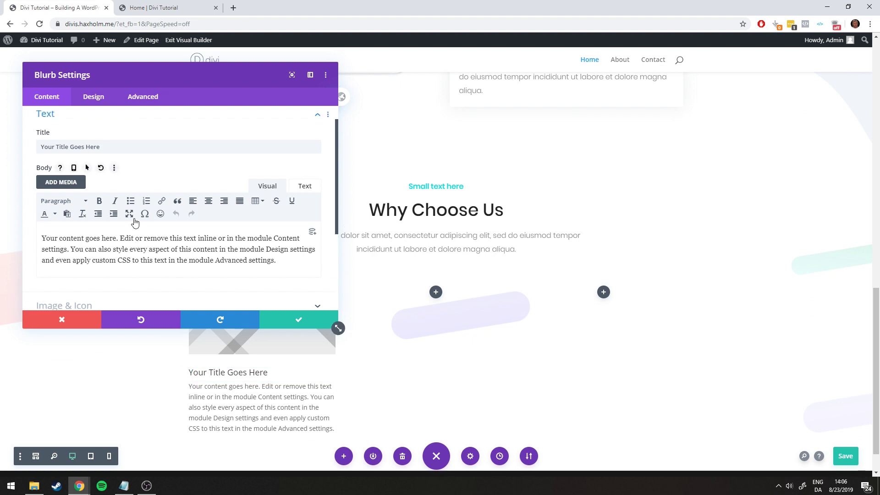
click(140, 7)
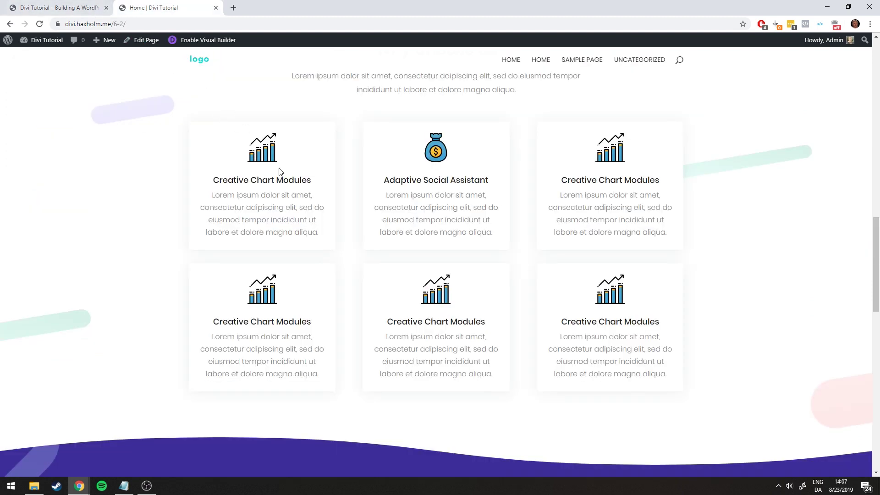
drag(213, 181, 309, 184)
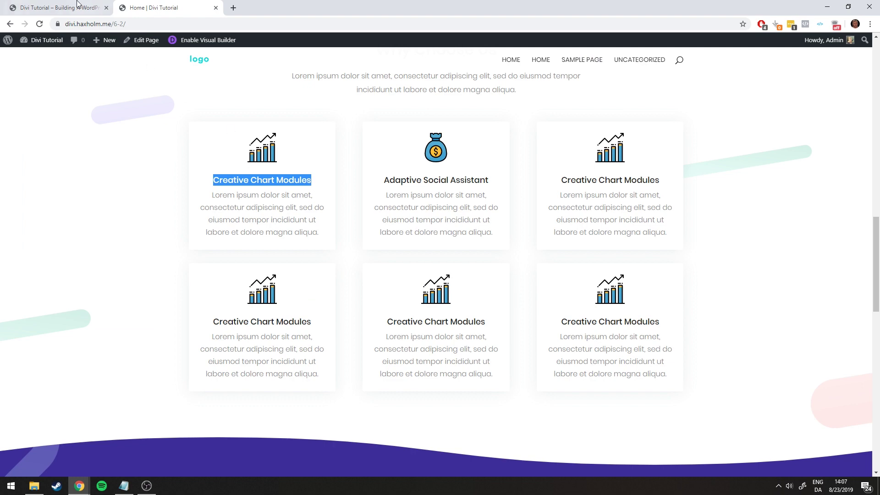
click(77, 3)
triple_click(69, 171)
text(Creative Chart Modules)
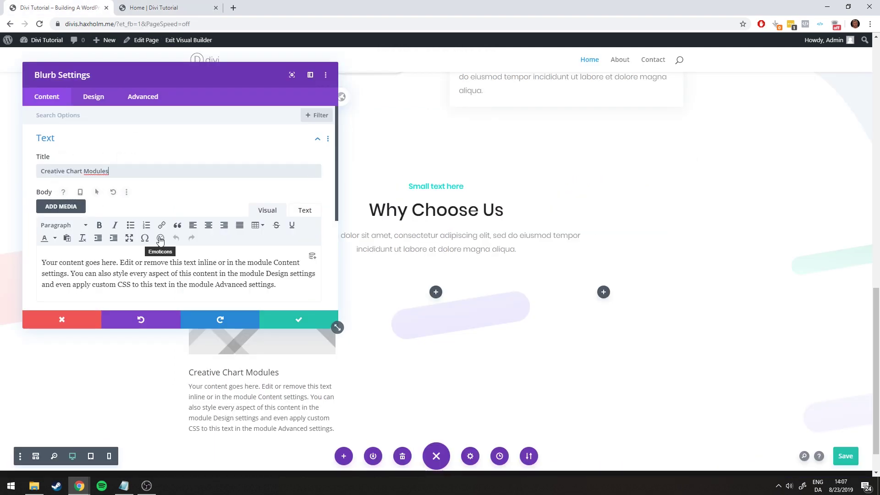
Paste the first card's Lorem ipsum body text from the live page into the blurb body
click(153, 7)
drag(319, 233, 209, 195)
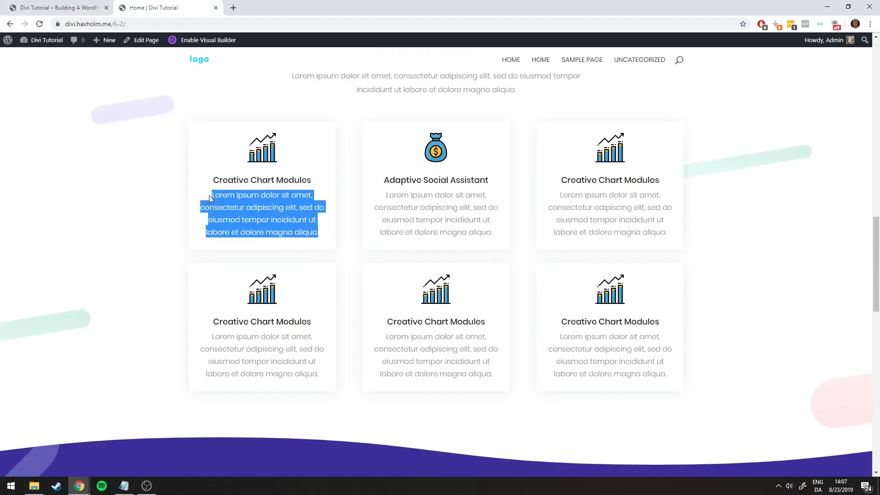
key(ctrl+c)
click(60, 7)
triple_click(200, 280)
key(ctrl+v)
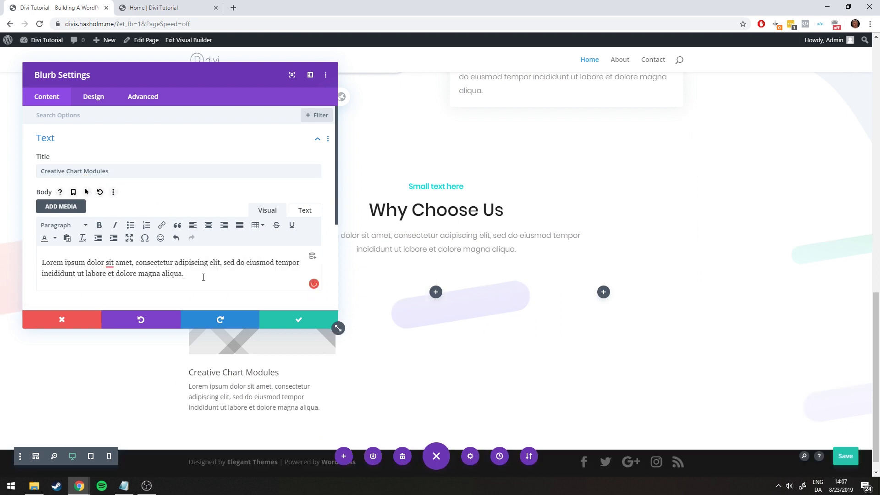
In the blurb's Image & Icon settings, briefly try an icon, then switch back to using an image
drag(159, 76, 541, 78)
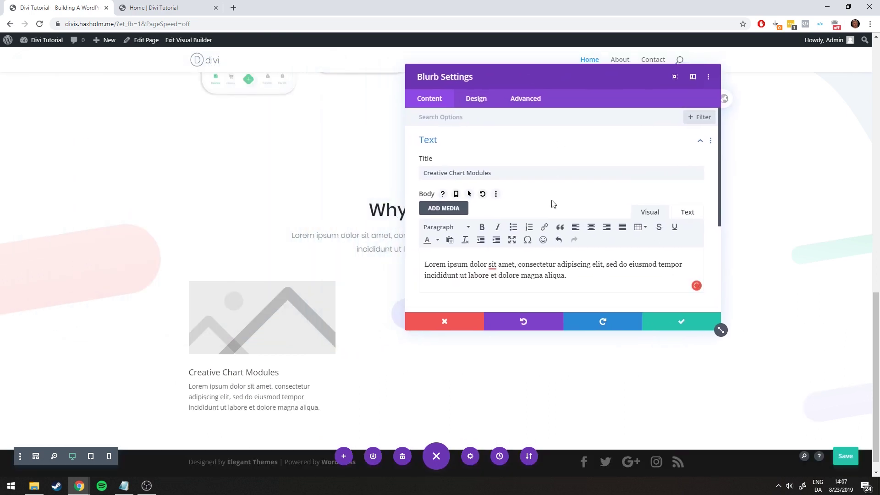
scroll(541, 227, down, 3)
click(473, 185)
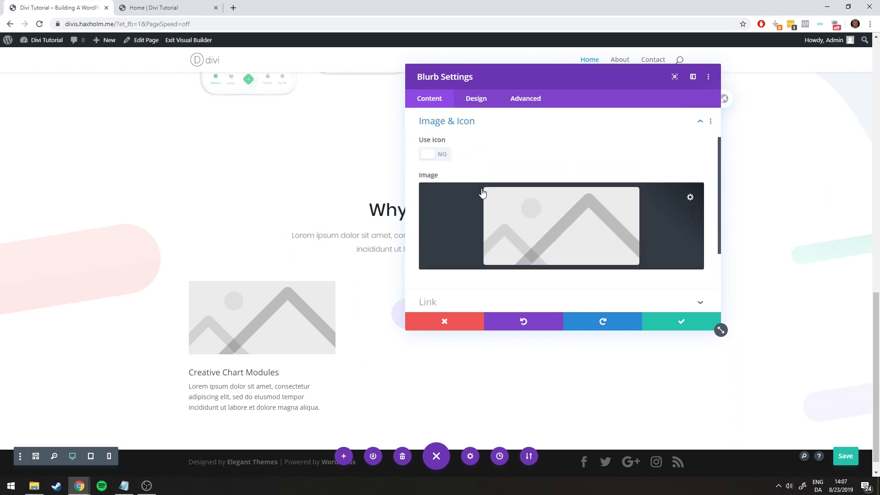
click(442, 155)
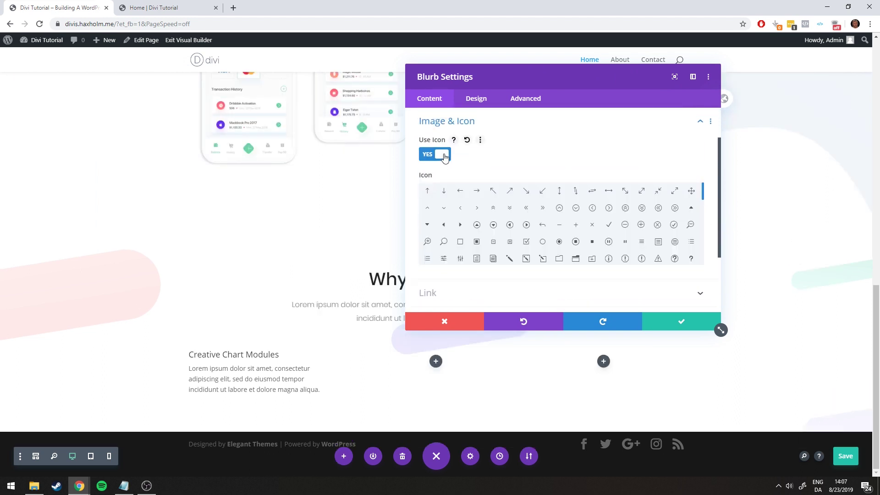
click(509, 224)
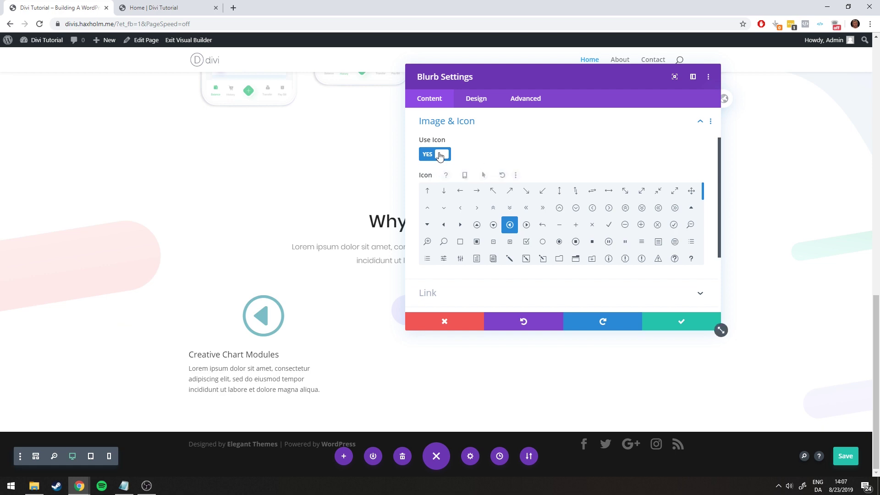
click(440, 155)
click(152, 8)
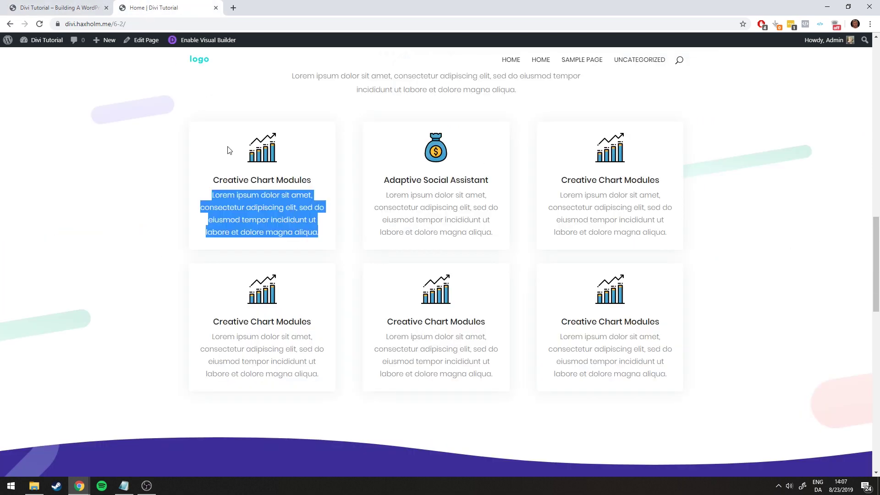
click(305, 172)
click(55, 8)
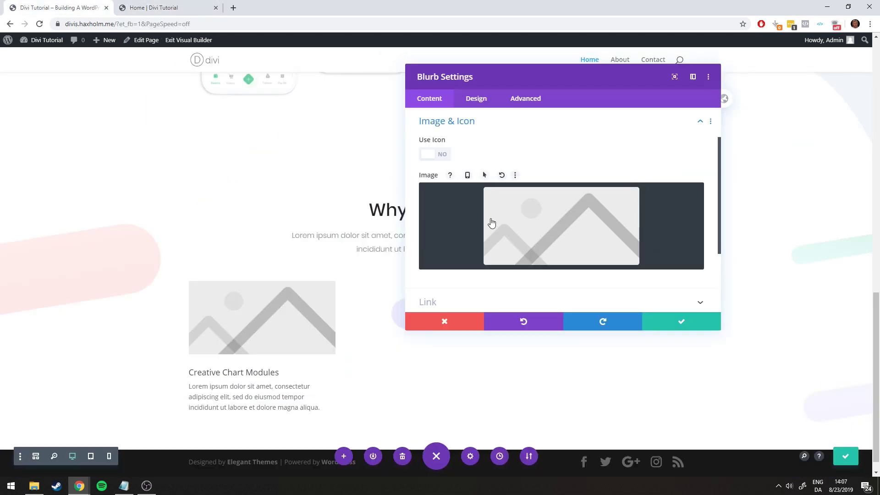
Upload the six icon files, icon1 to icon6, into the media library
click(554, 227)
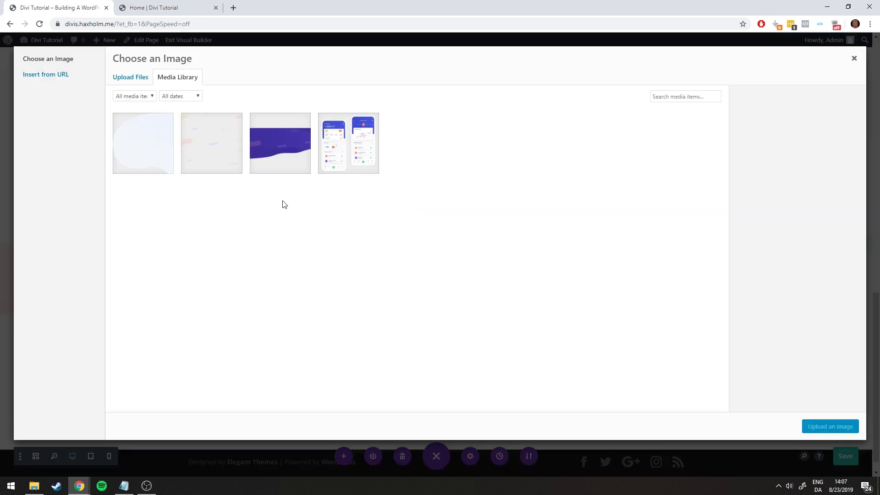
click(34, 486)
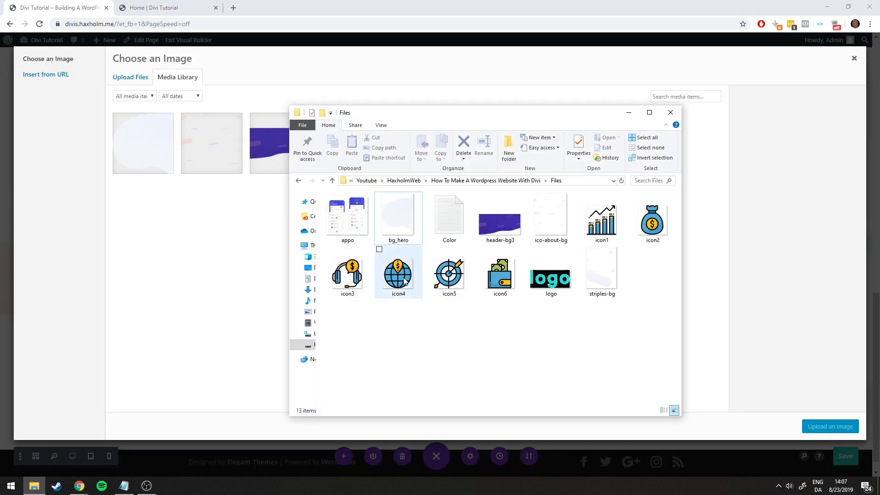
click(449, 275)
click(499, 275)
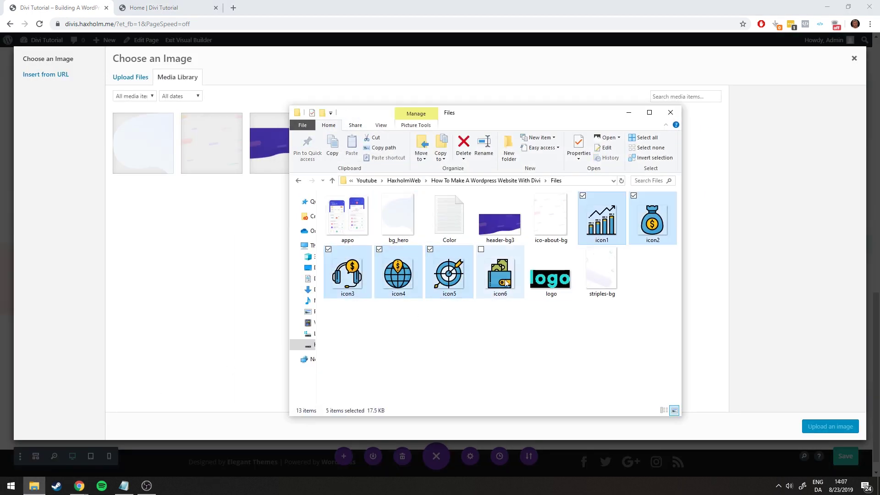
shift+click(584, 239)
drag(596, 227, 228, 257)
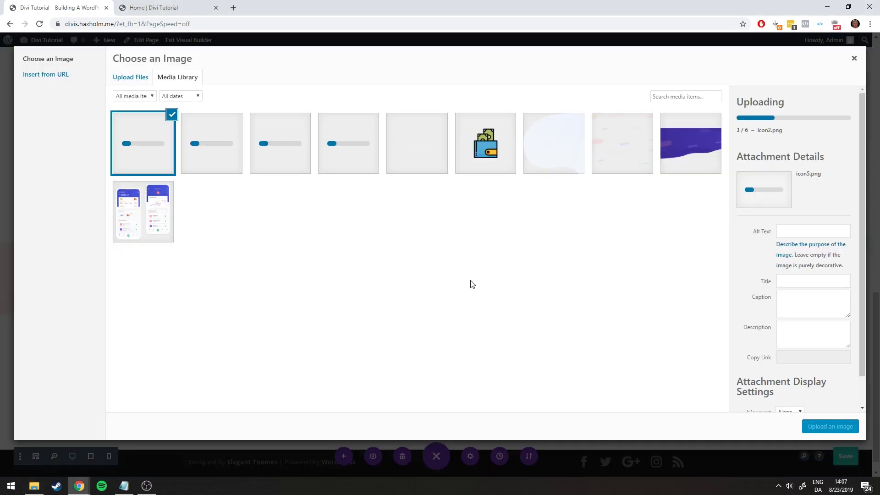
Insert the chart icon icon1.png as the blurb image
click(181, 9)
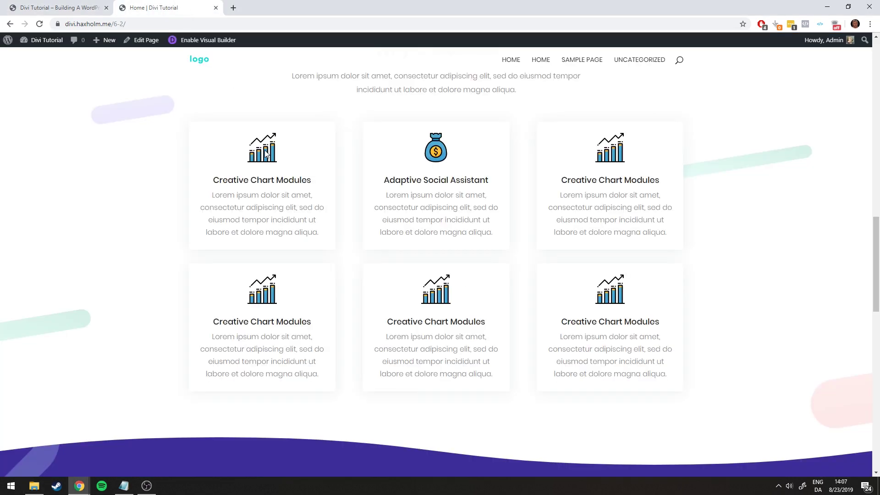
click(71, 5)
click(417, 147)
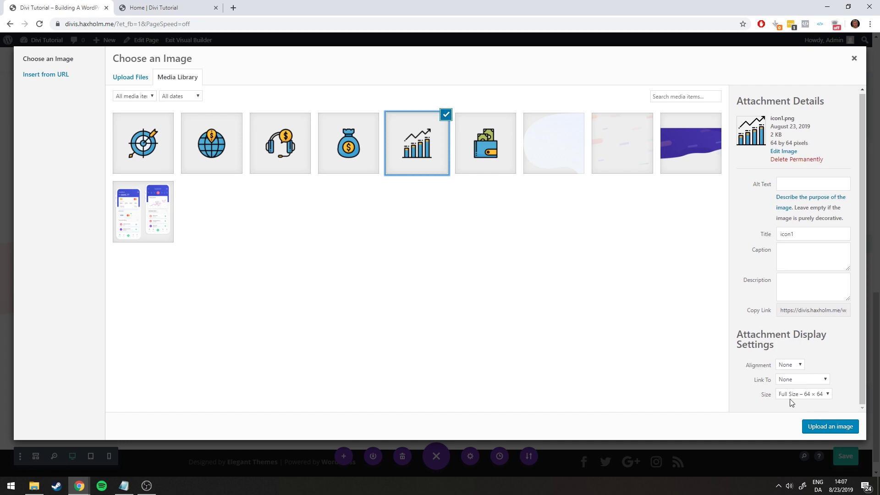
click(828, 426)
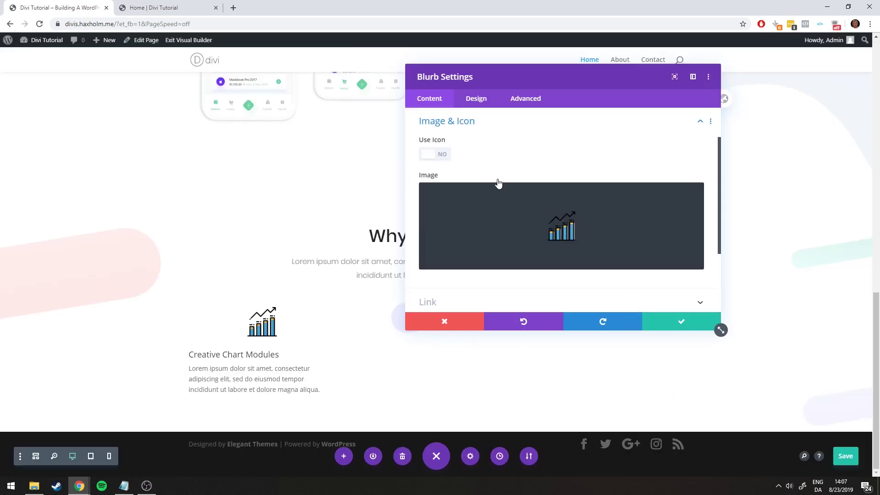
scroll(545, 229, down, 2)
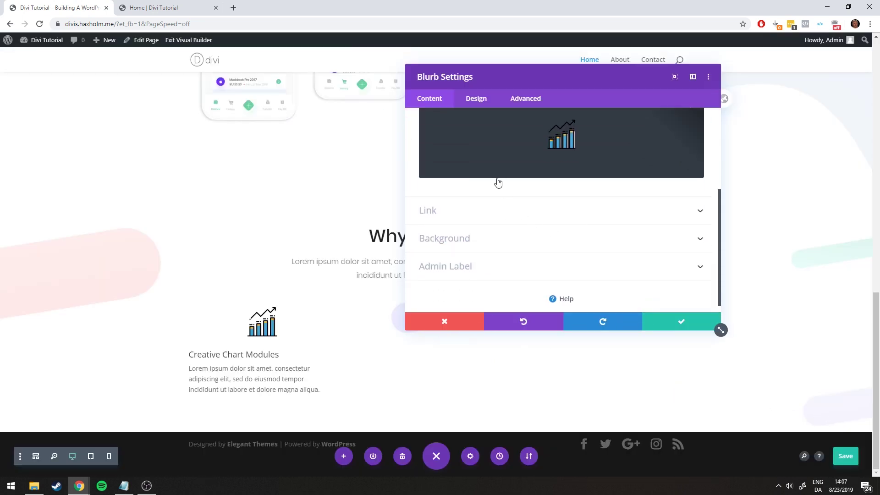
click(477, 105)
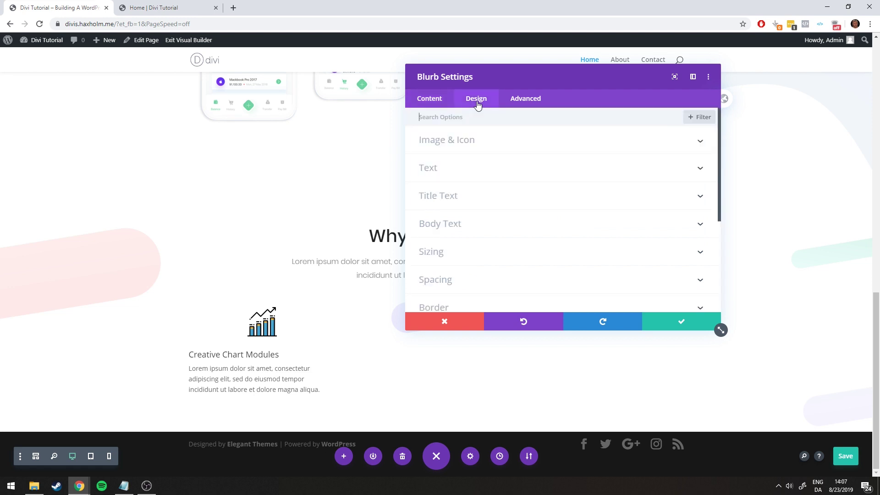
Try Image Placement Left, then set it back to Top above the title
click(479, 140)
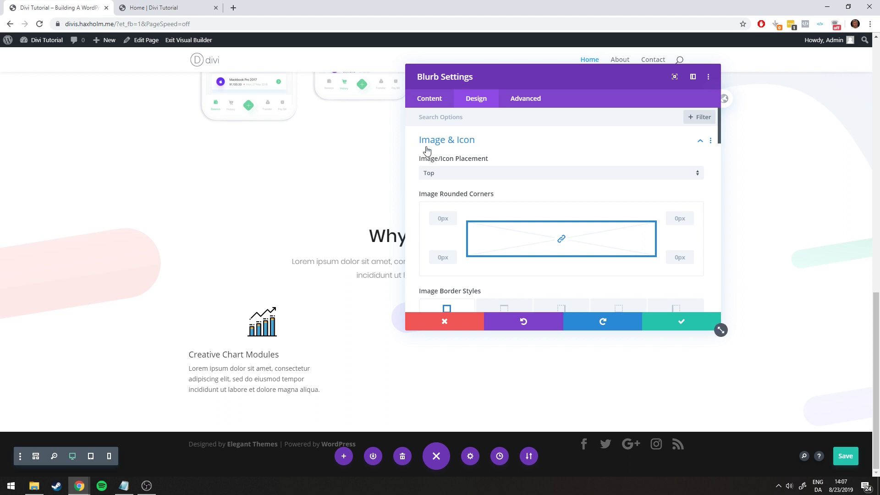
click(471, 176)
click(443, 195)
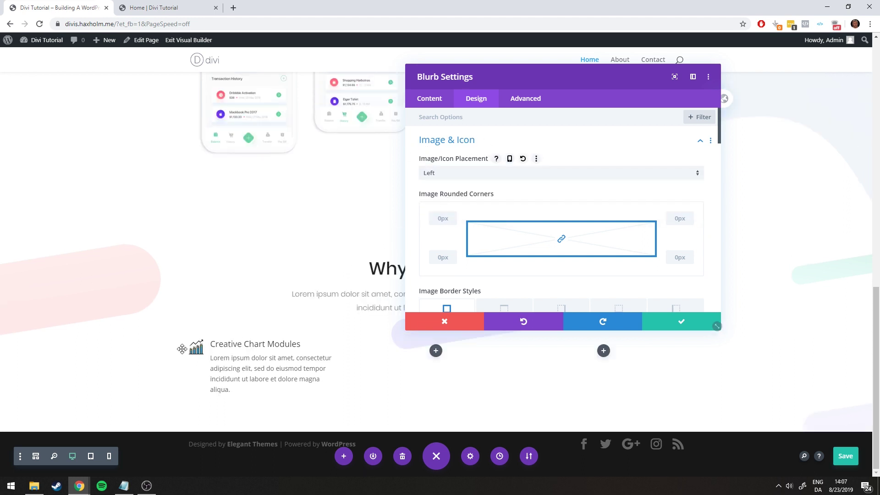
click(454, 173)
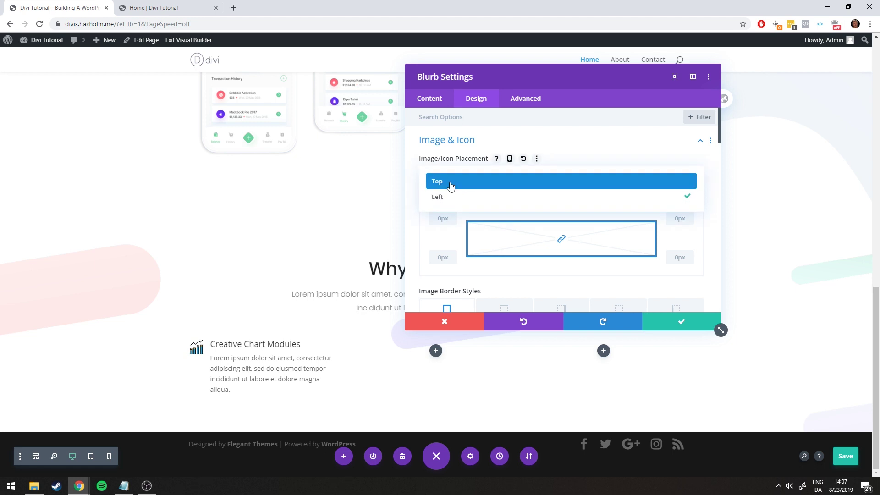
click(449, 181)
Try an Image Box Shadow preset on the icon, then remove it
scroll(511, 206, down, 8)
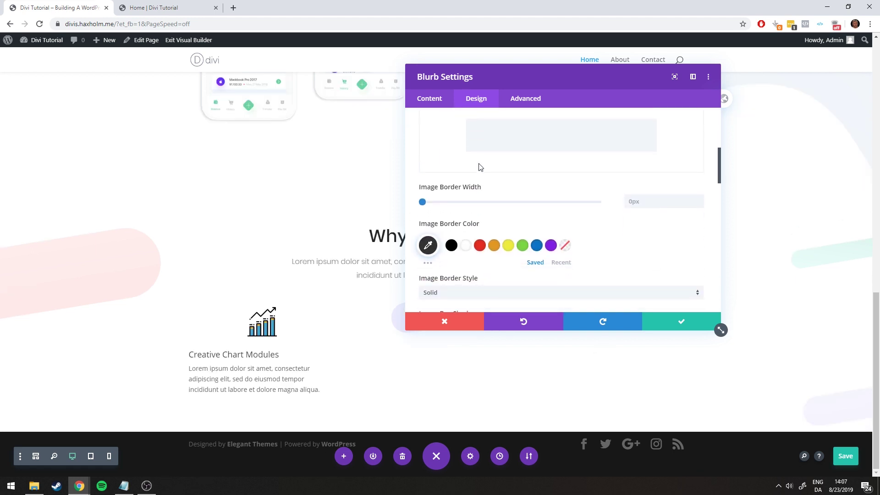
scroll(499, 197, down, 3)
click(522, 153)
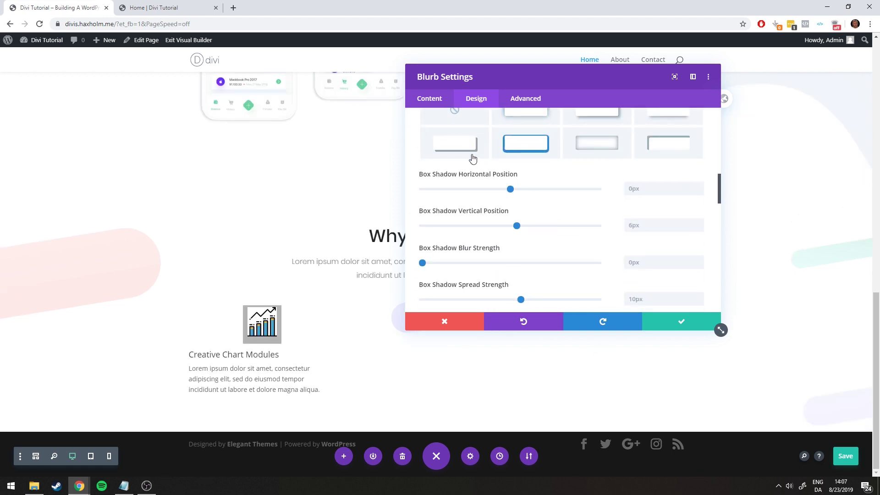
click(589, 147)
scroll(438, 183, up, 6)
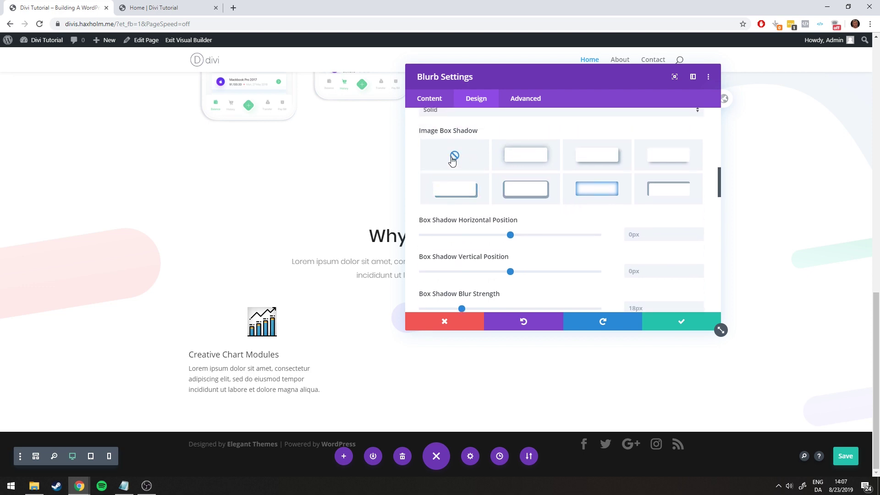
scroll(447, 206, up, 4)
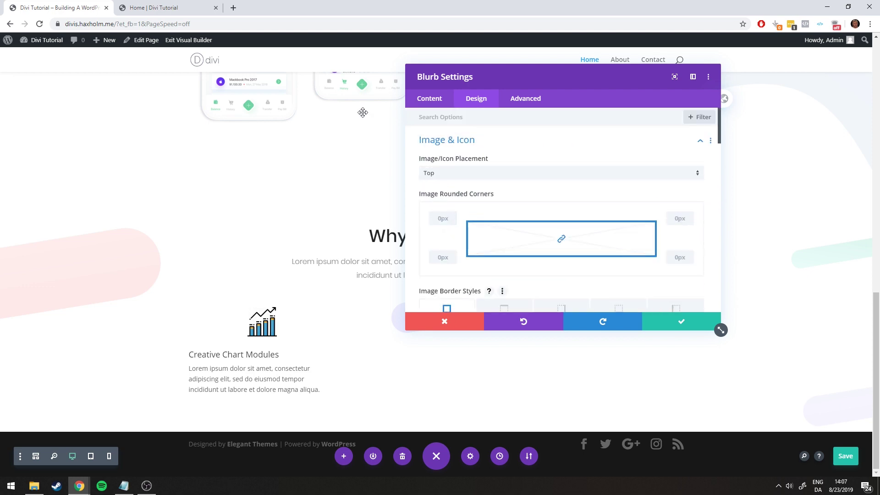
Save the page with Ctrl+S and collapse the Image & Icon options
click(146, 8)
click(55, 8)
key(ctrl+s)
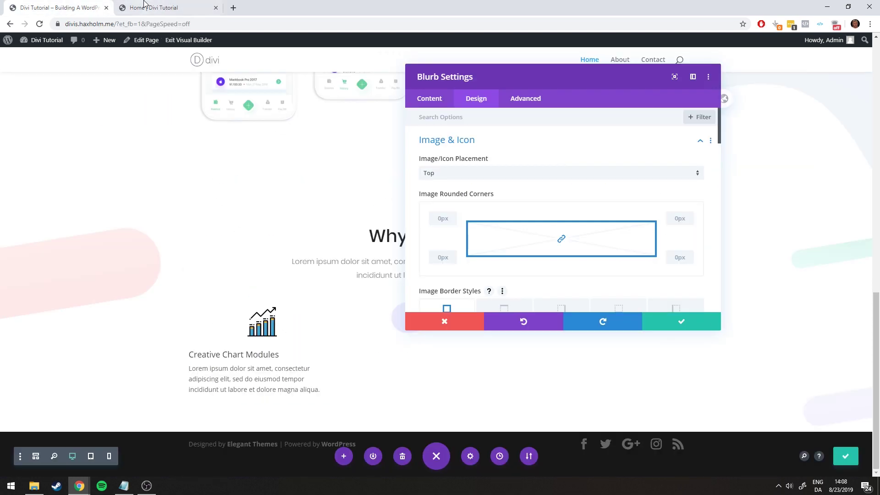
click(444, 140)
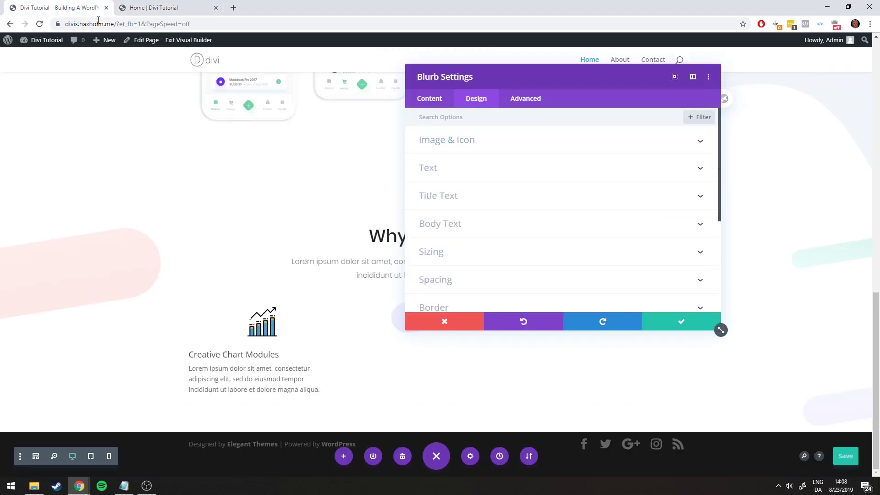
click(147, 7)
click(47, 4)
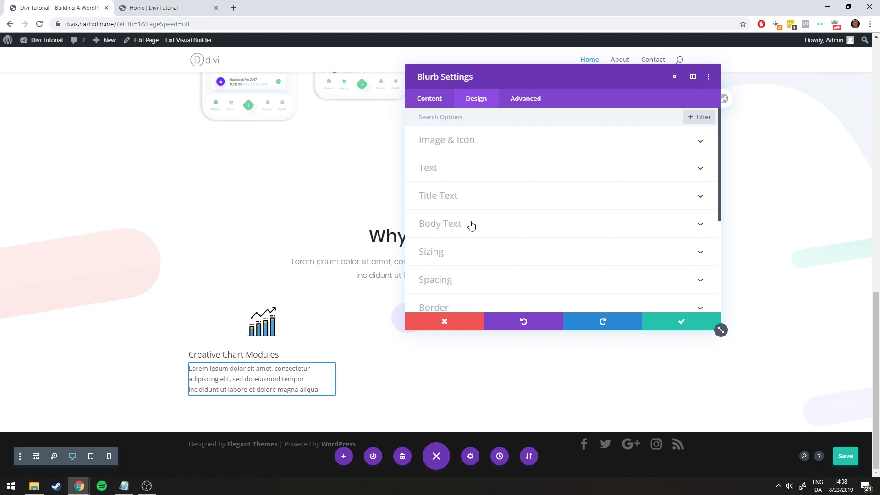
Set the blurb title font to Poppins and centre the title
click(460, 198)
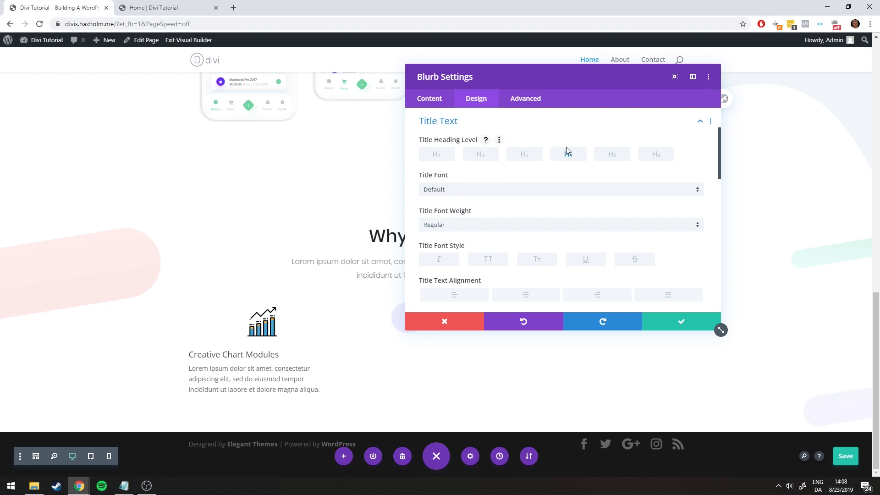
click(485, 189)
click(447, 122)
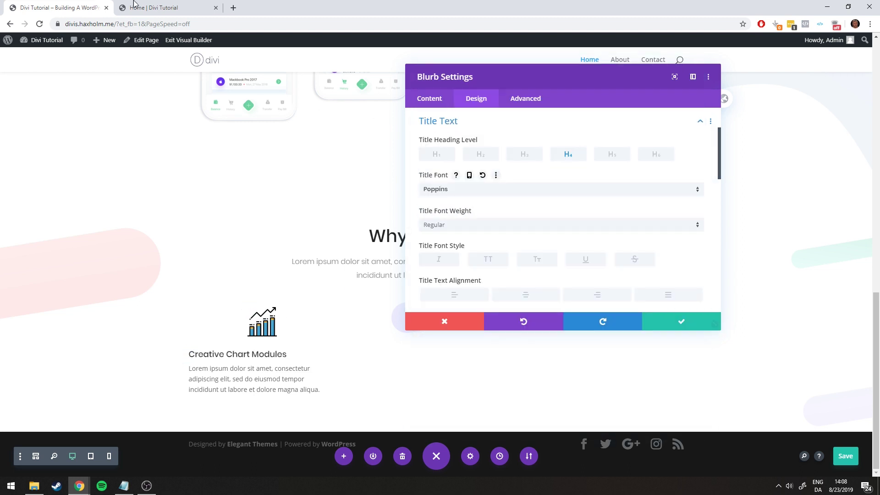
key(ctrl+Tab)
click(33, 4)
click(520, 298)
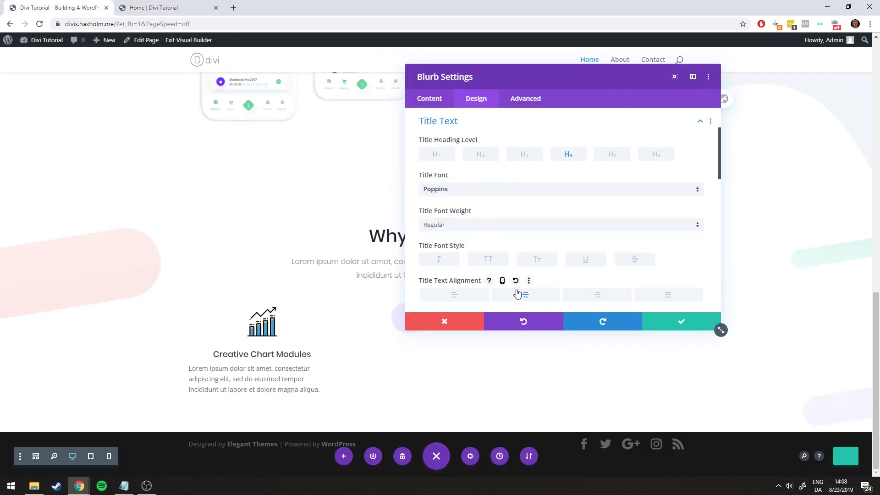
scroll(486, 220, down, 3)
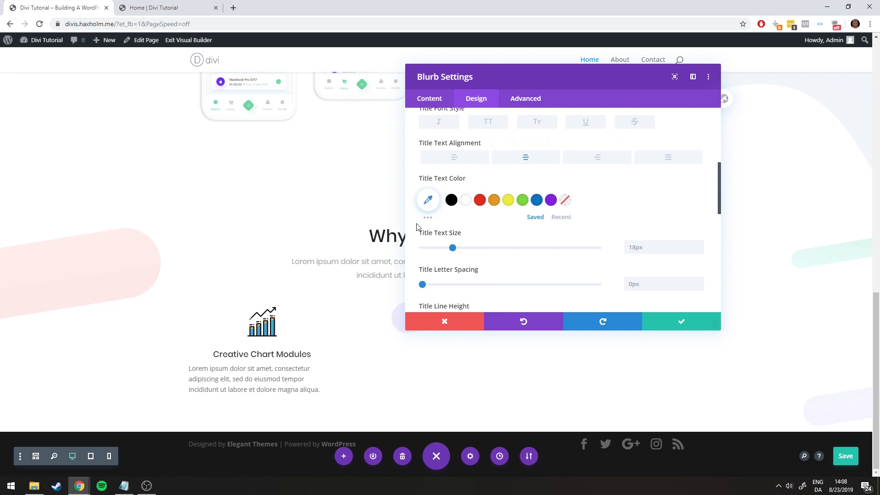
Set the title text colour to the dark #222 copied from the colour notes
click(124, 485)
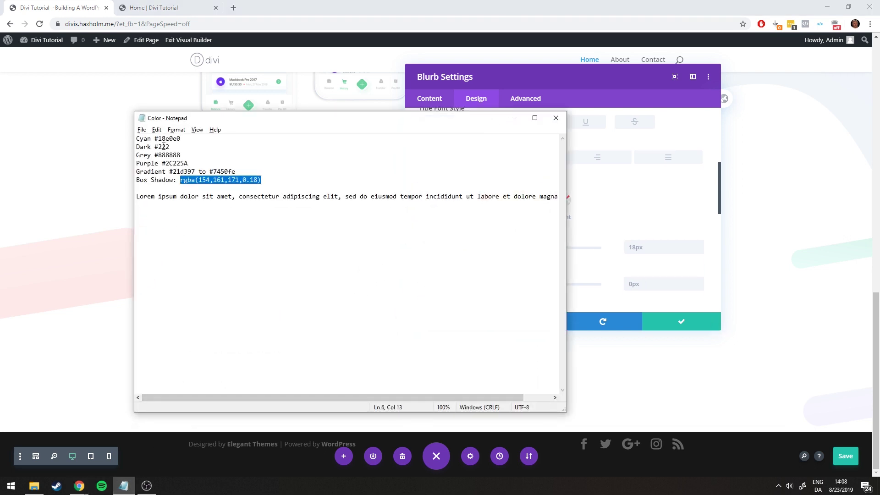
drag(169, 147, 163, 146)
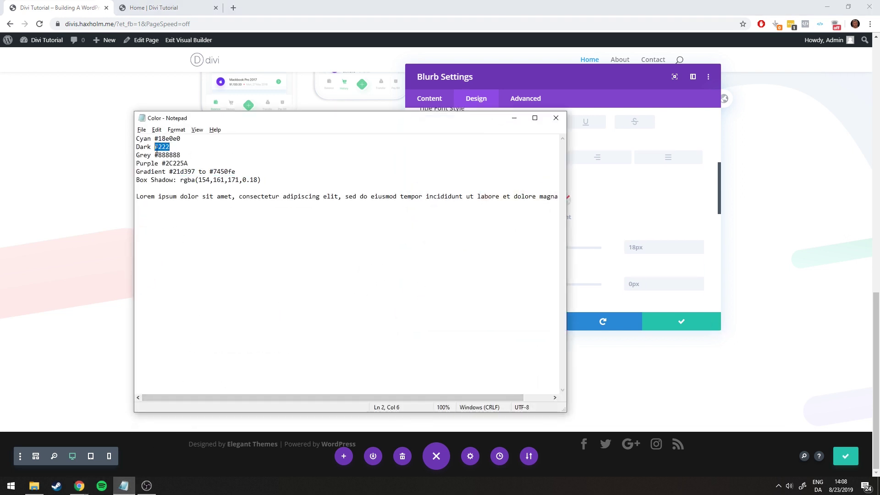
click(513, 118)
click(424, 198)
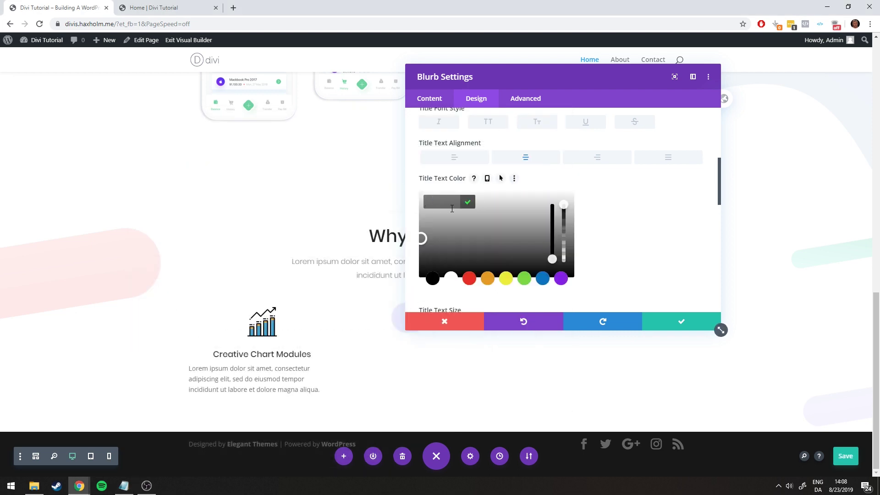
text(#222)
click(467, 201)
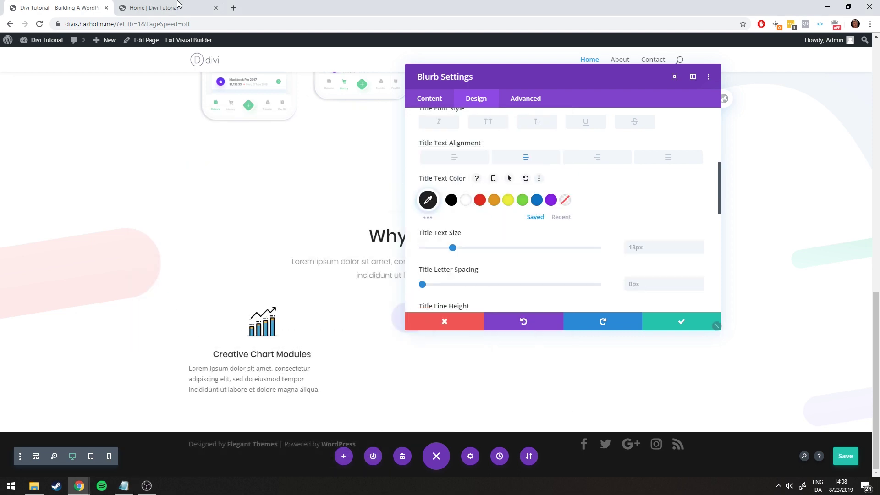
click(142, 6)
click(40, 8)
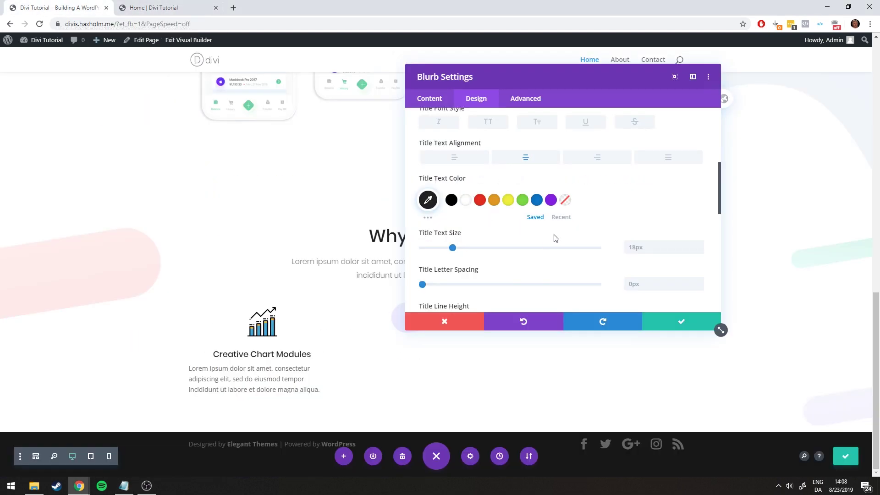
Set the title text size to 20px, checking it against the finished page
scroll(504, 229, down, 1)
drag(453, 202, 460, 203)
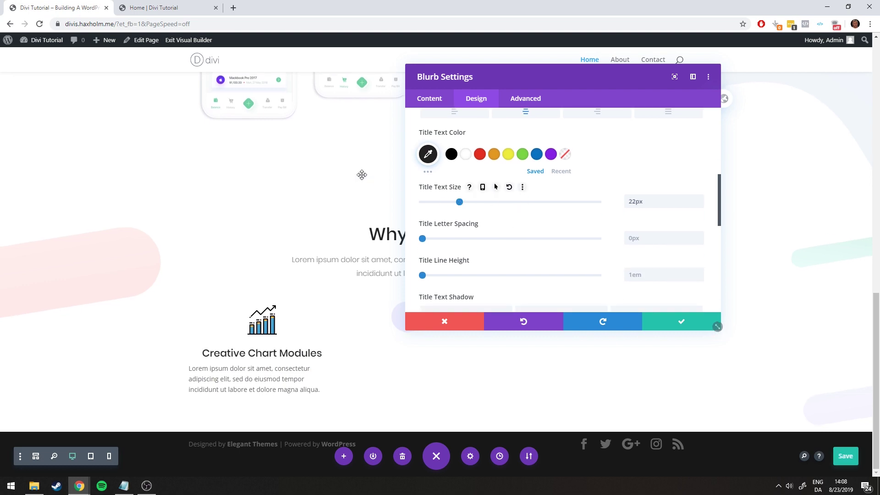
click(151, 7)
click(45, 5)
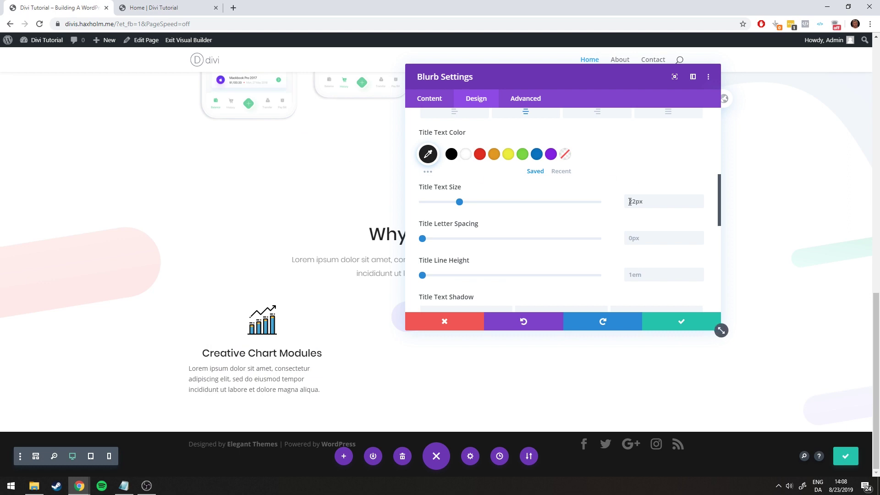
click(698, 205)
click(699, 204)
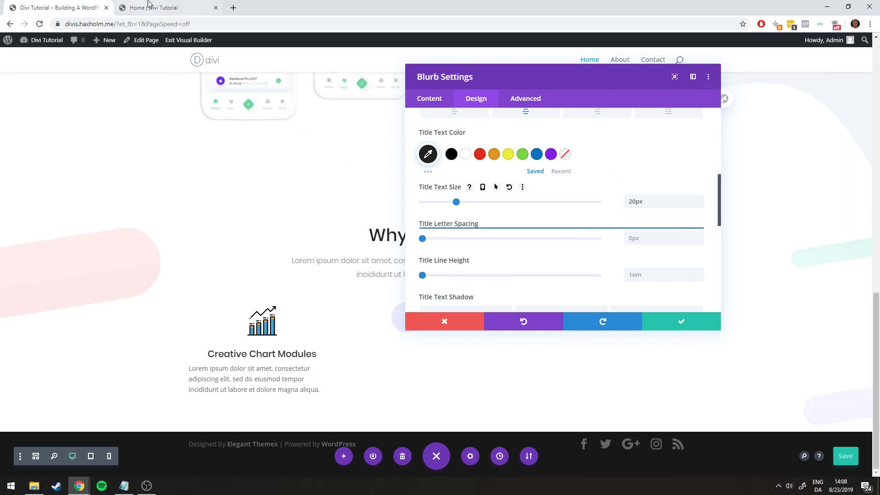
click(151, 7)
click(55, 7)
click(195, 7)
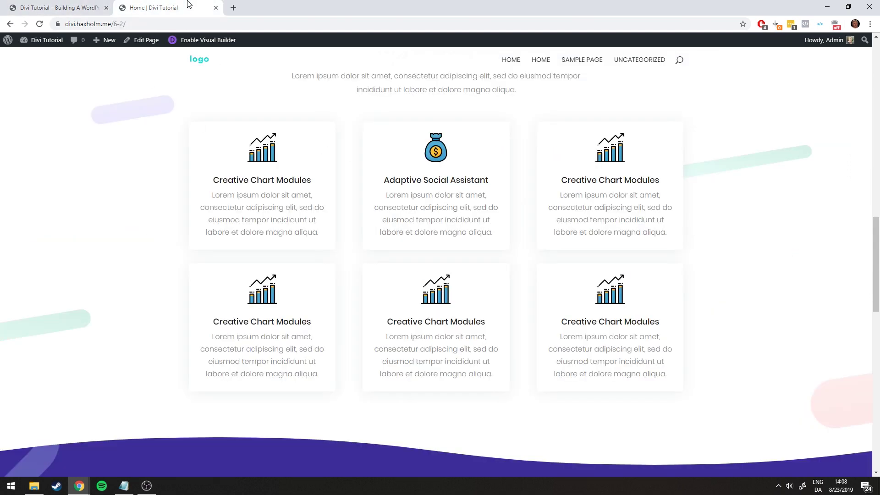
click(64, 6)
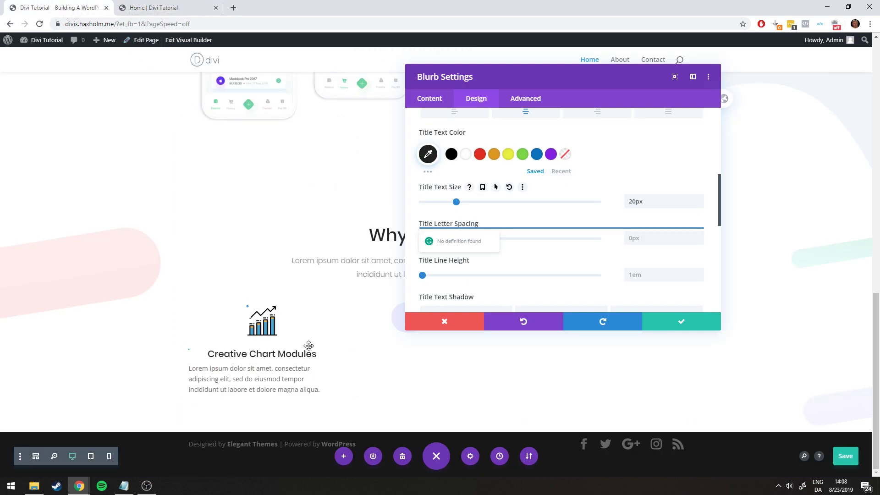
Collapse the Title Text options and expand the Text options group
scroll(482, 200, up, 10)
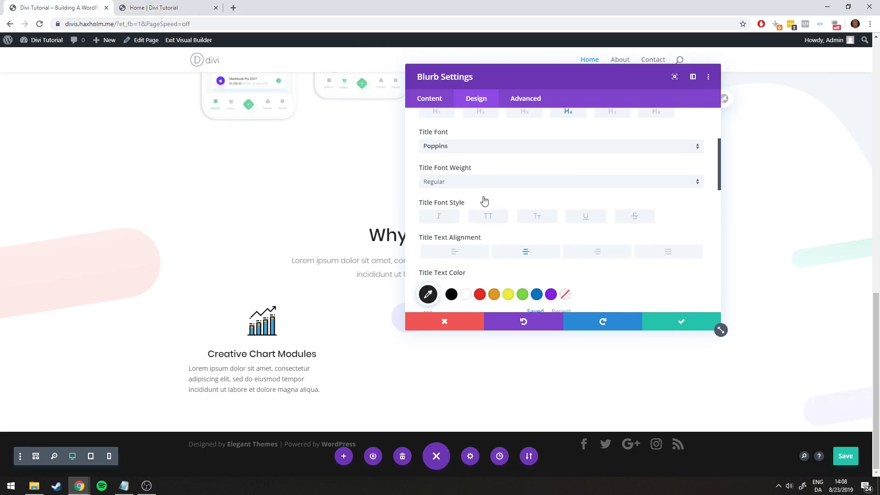
click(446, 197)
click(433, 169)
scroll(433, 172, down, 1)
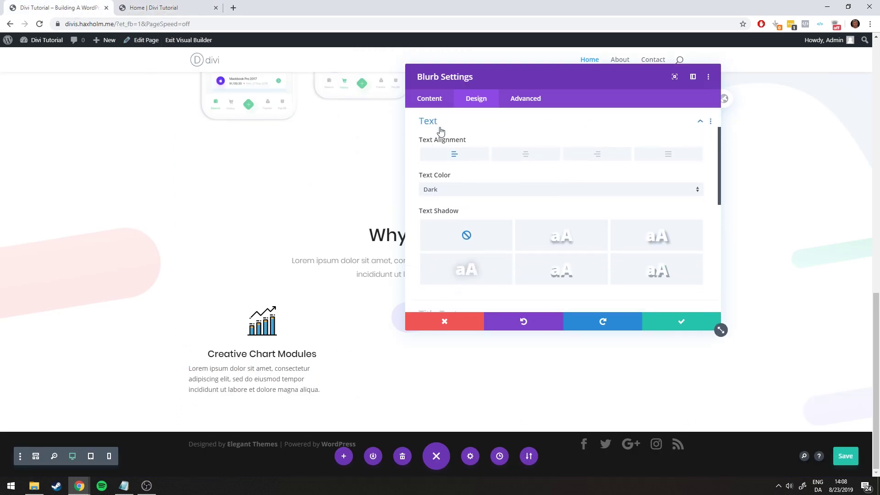
Set the blurb body font to Poppins in Light weight
click(436, 123)
click(451, 174)
scroll(442, 156, down, 1)
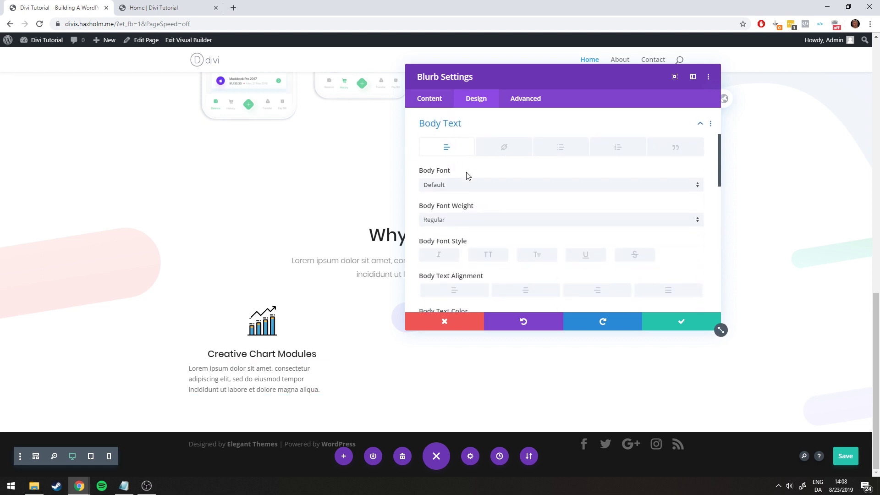
scroll(464, 189, up, 1)
click(467, 229)
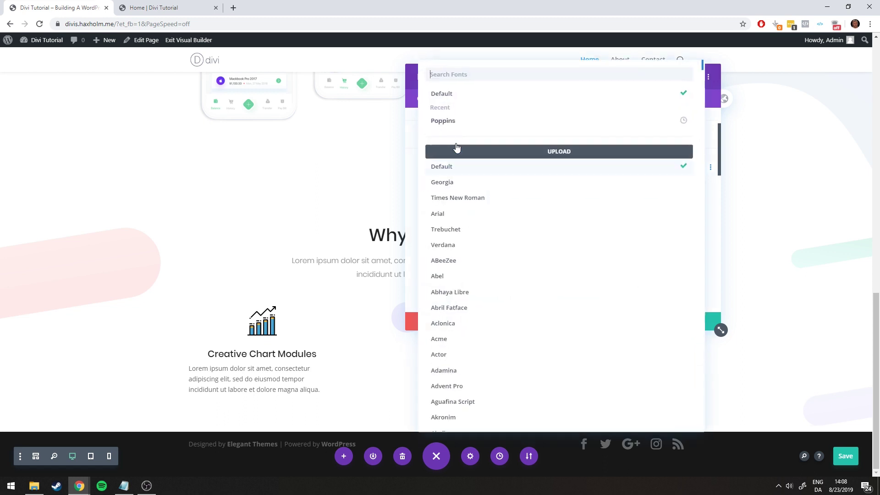
click(448, 120)
click(459, 265)
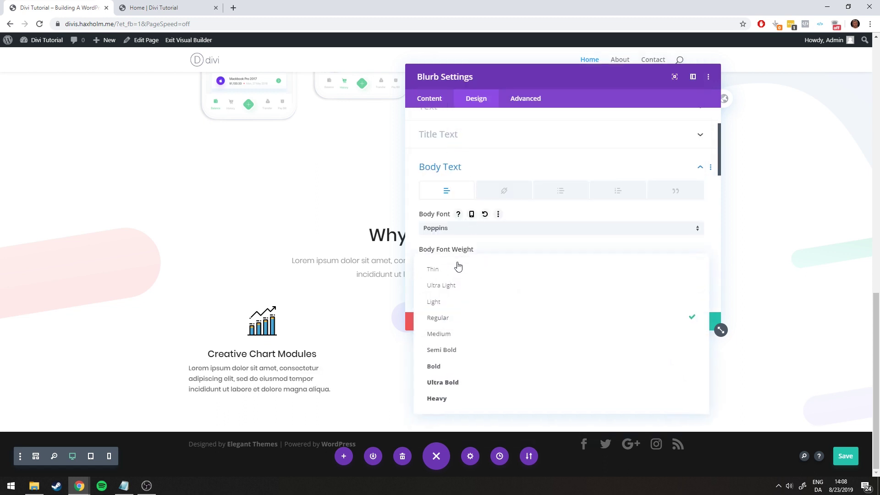
click(447, 304)
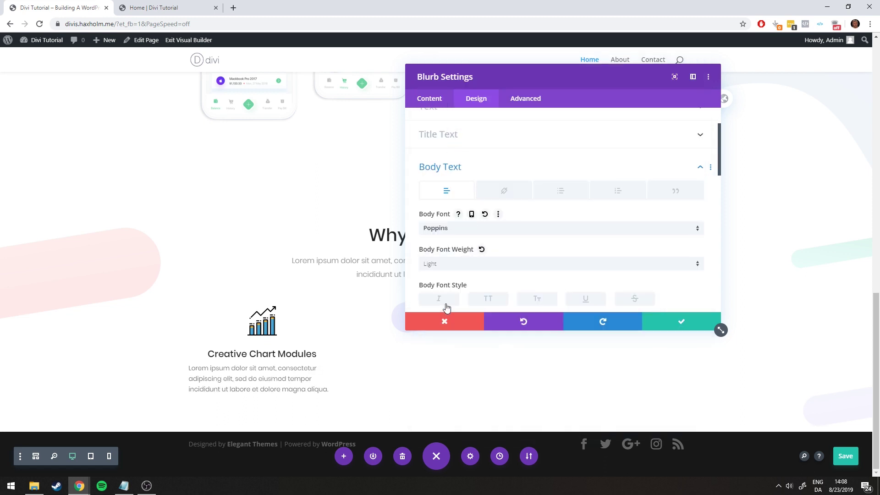
Centre the body text and set its size to 16px
click(142, 7)
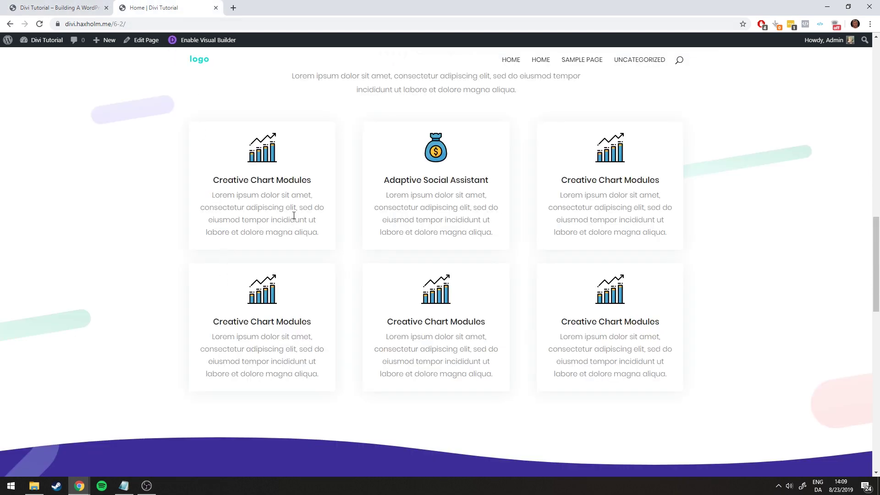
click(97, 5)
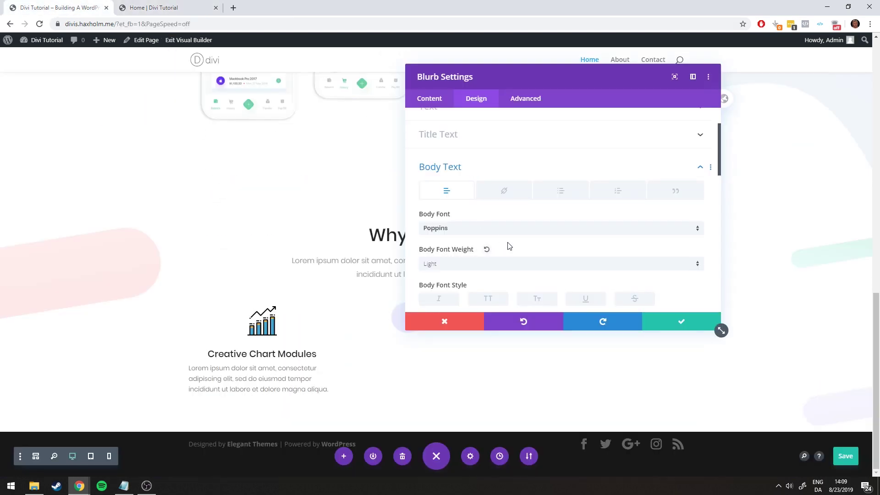
scroll(507, 245, down, 2)
click(525, 245)
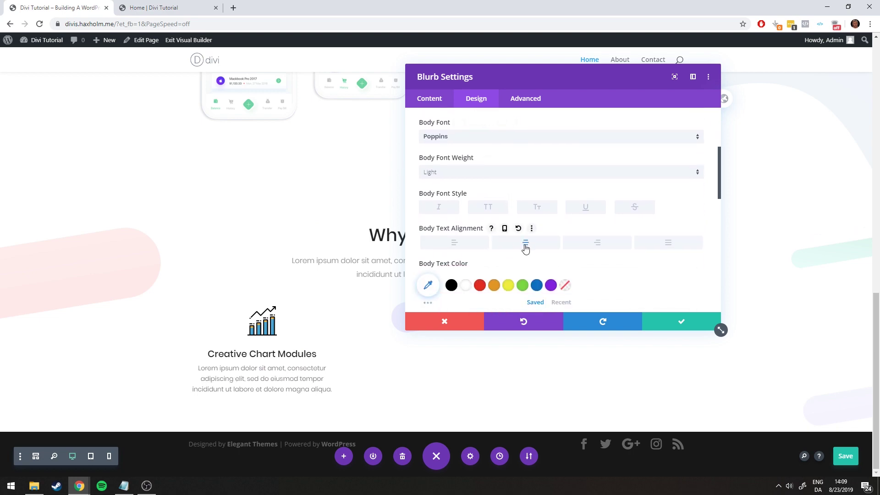
key(ctrl+Tab)
key(ctrl+Tab)
scroll(530, 251, down, 2)
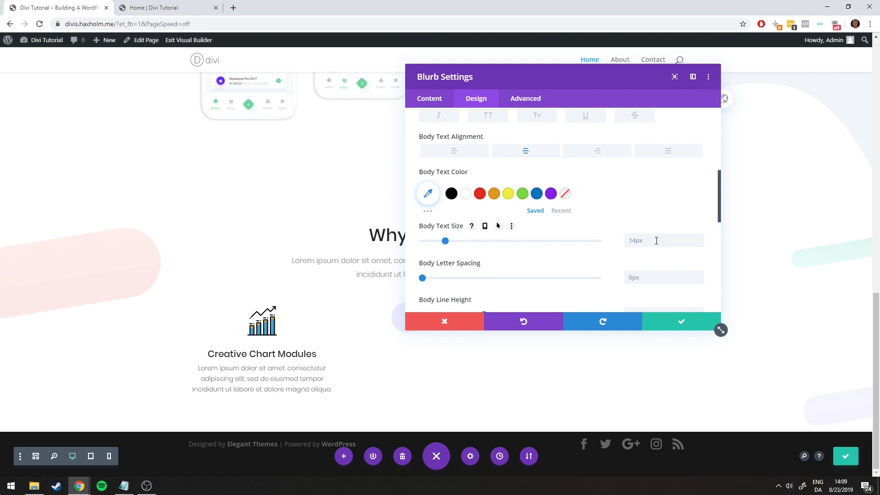
click(699, 239)
click(699, 239)
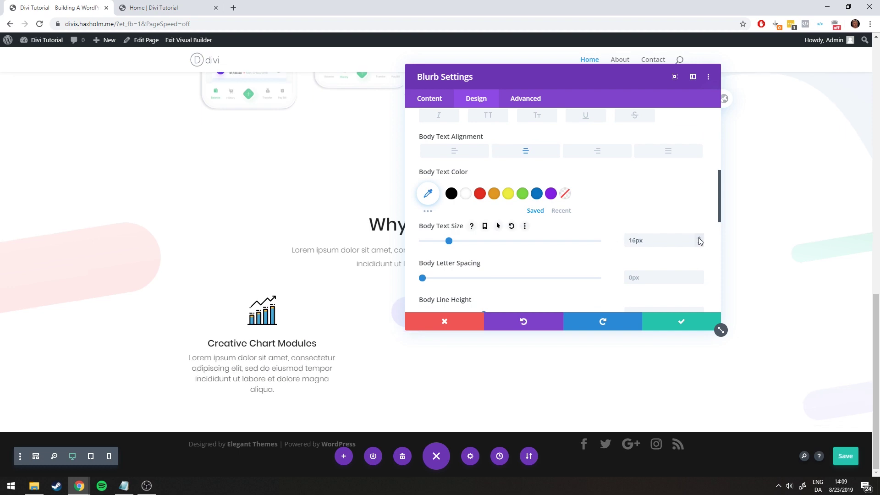
click(163, 6)
click(67, 4)
Set the body text colour to grey #888888 from the colour notes
click(156, 8)
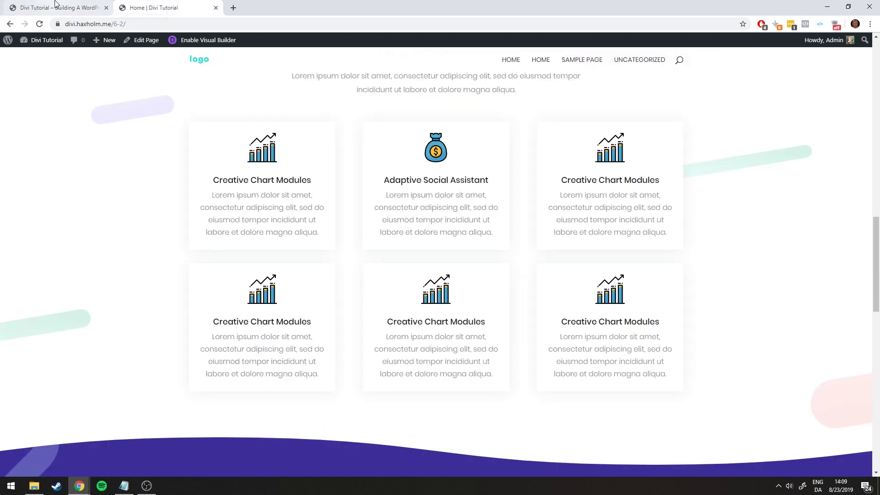
click(67, 9)
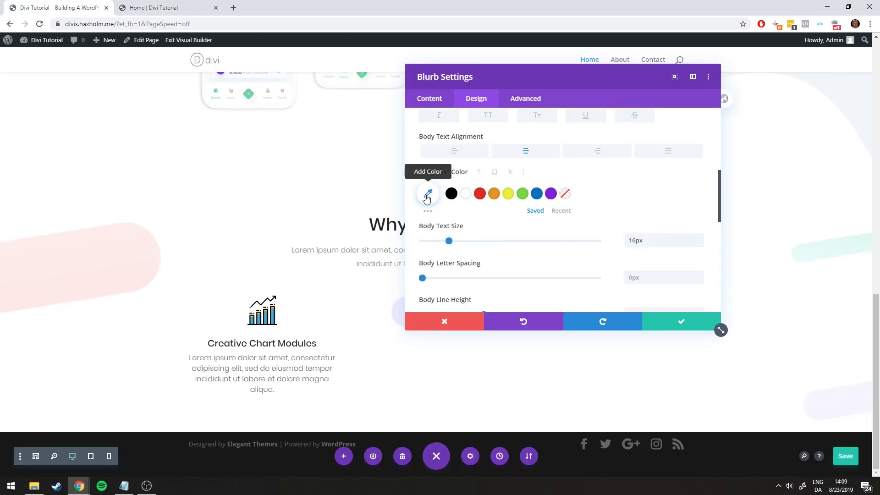
click(124, 485)
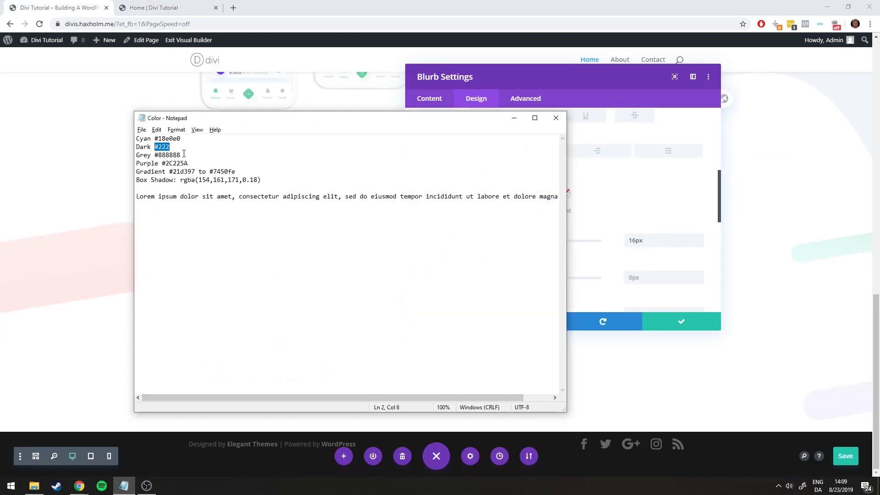
click(513, 118)
click(427, 197)
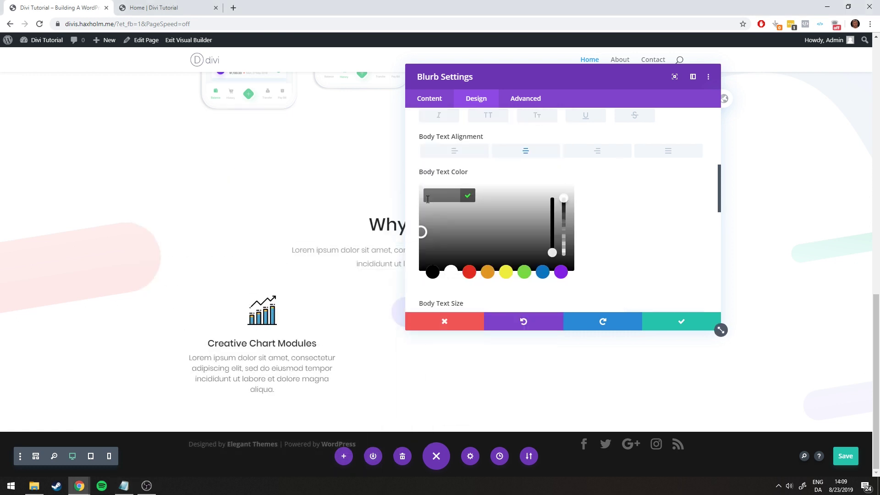
text(#888888)
click(467, 195)
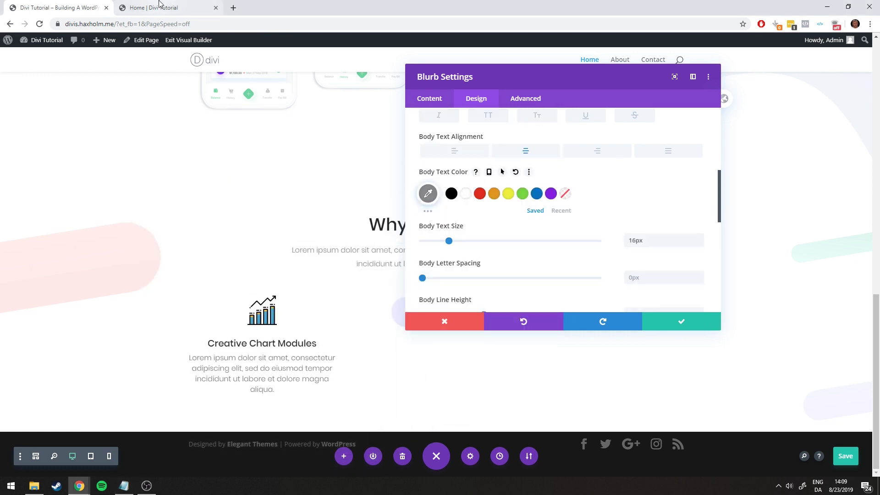
click(144, 7)
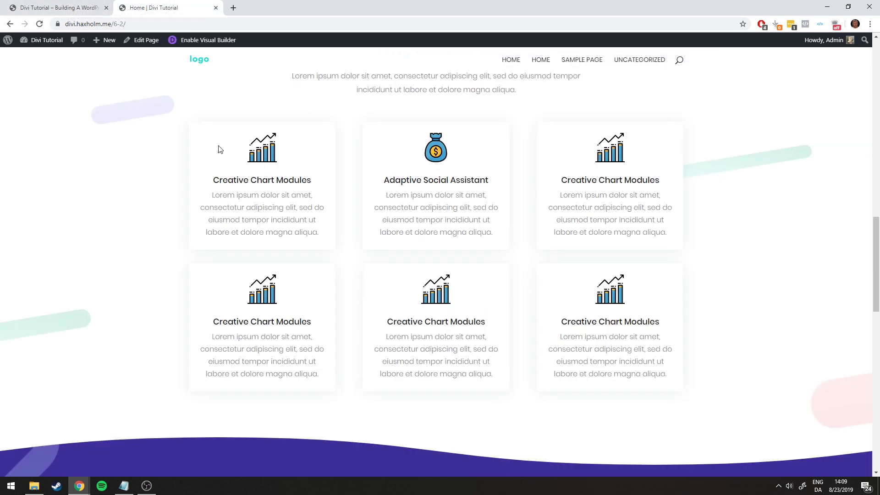
scroll(220, 152, up, 2)
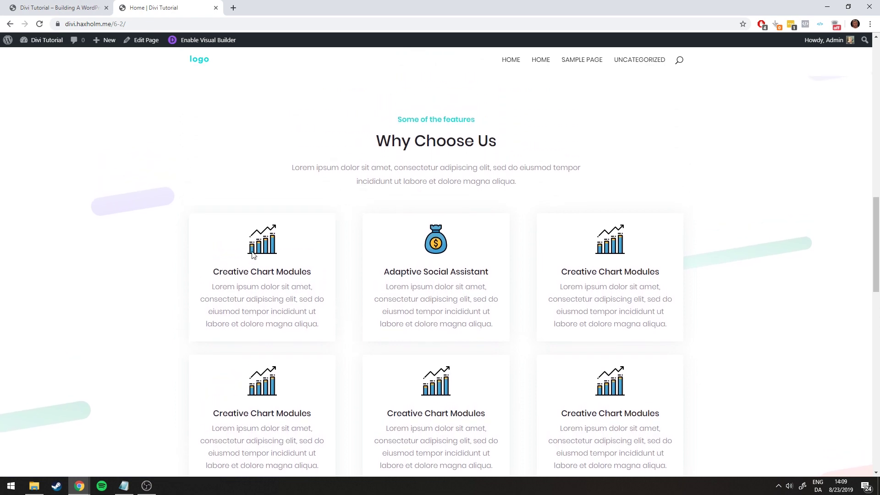
scroll(327, 297, up, 3)
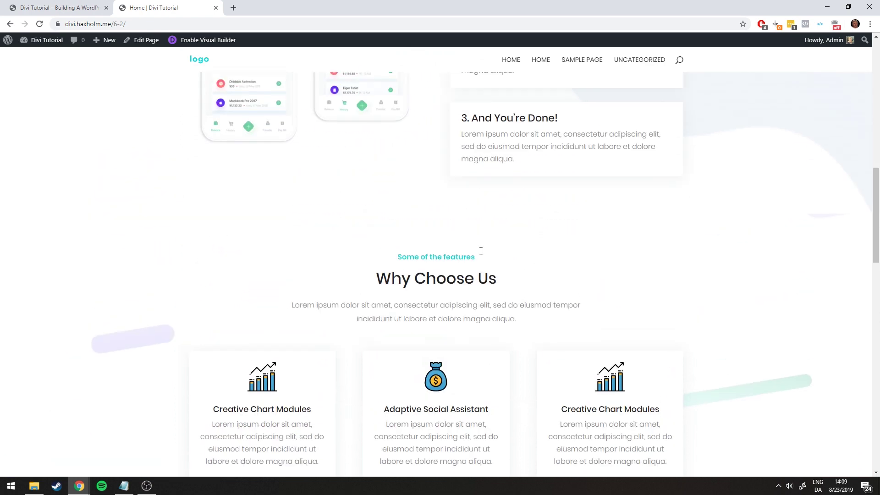
scroll(619, 183, down, 3)
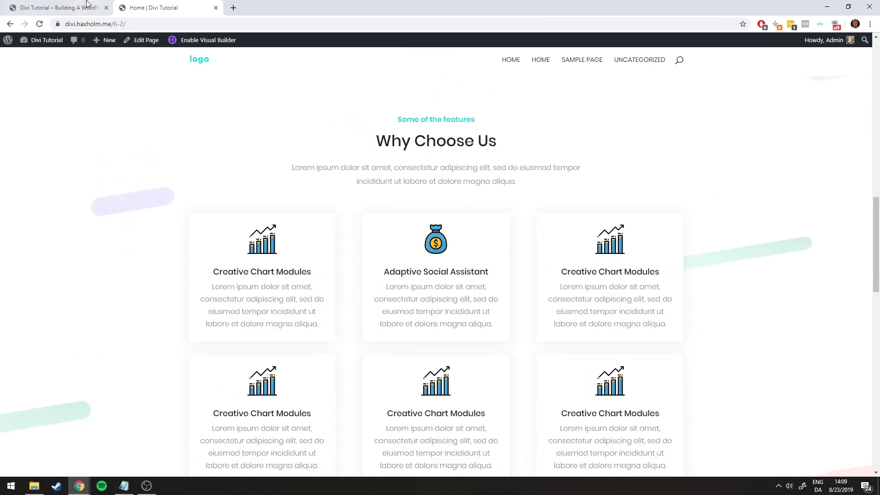
click(87, 4)
scroll(542, 235, up, 4)
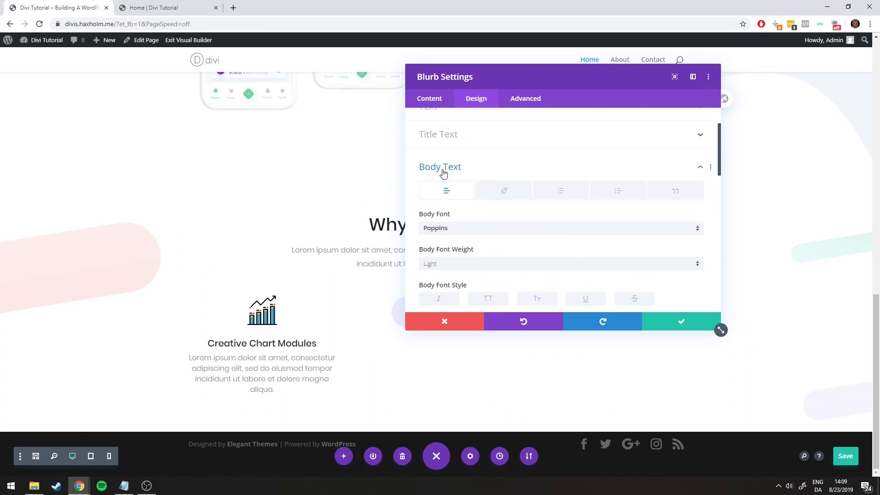
Give the blurb a white background in its content settings
click(442, 170)
scroll(461, 182, up, 3)
click(429, 101)
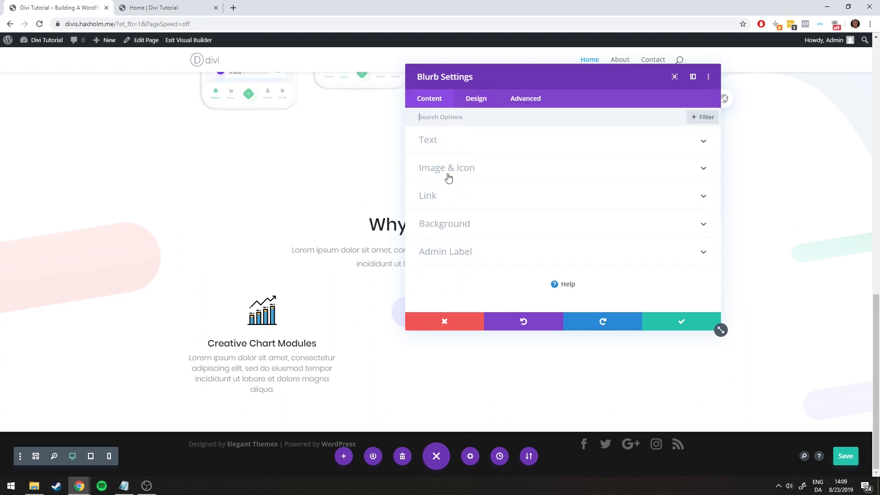
click(458, 224)
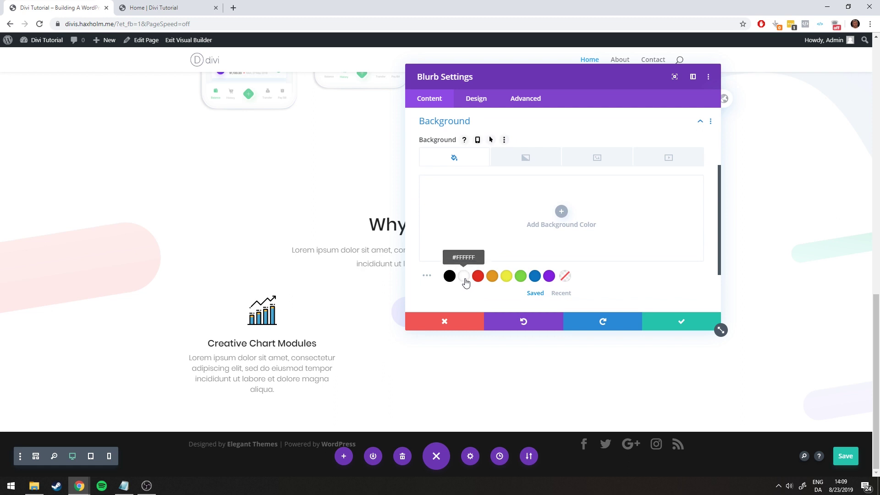
click(464, 277)
Set the blurb's rounded corners to 3px and save its settings
click(478, 100)
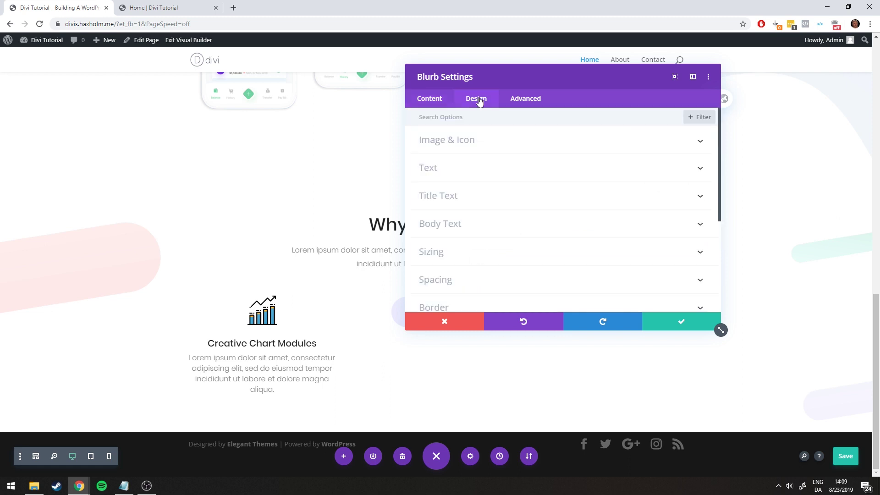
scroll(489, 145, down, 4)
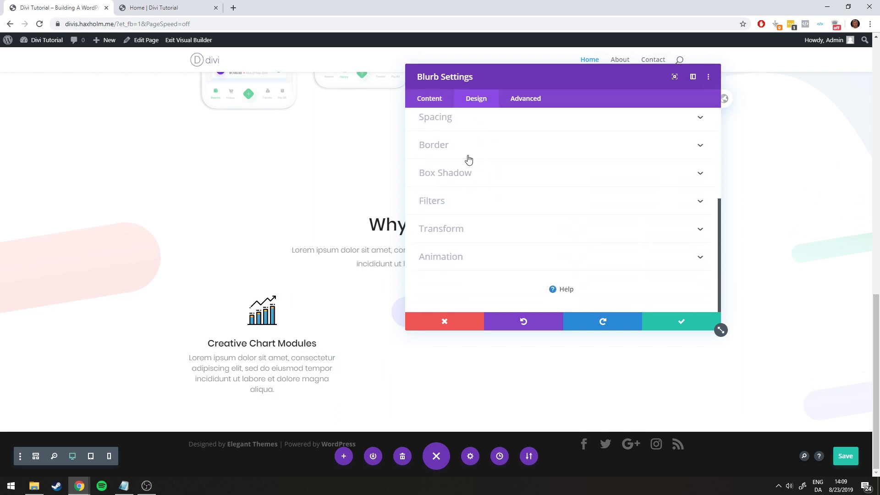
click(446, 145)
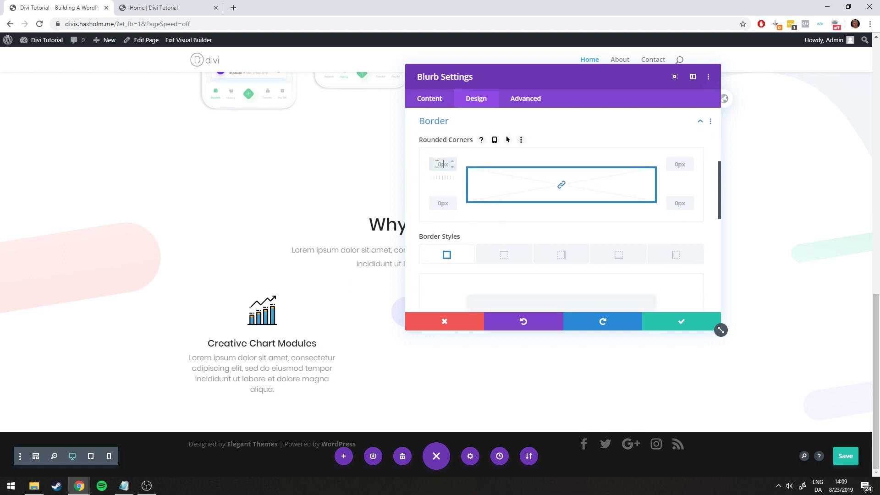
click(513, 159)
scroll(545, 267, down, 5)
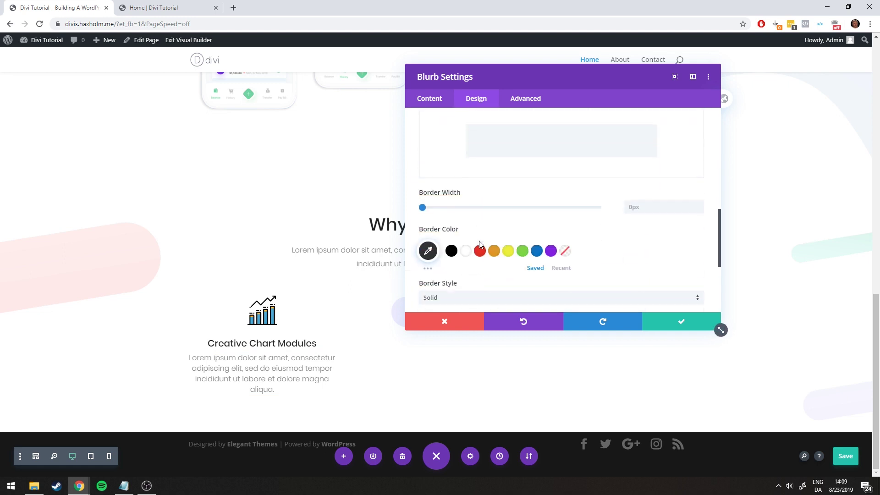
click(436, 236)
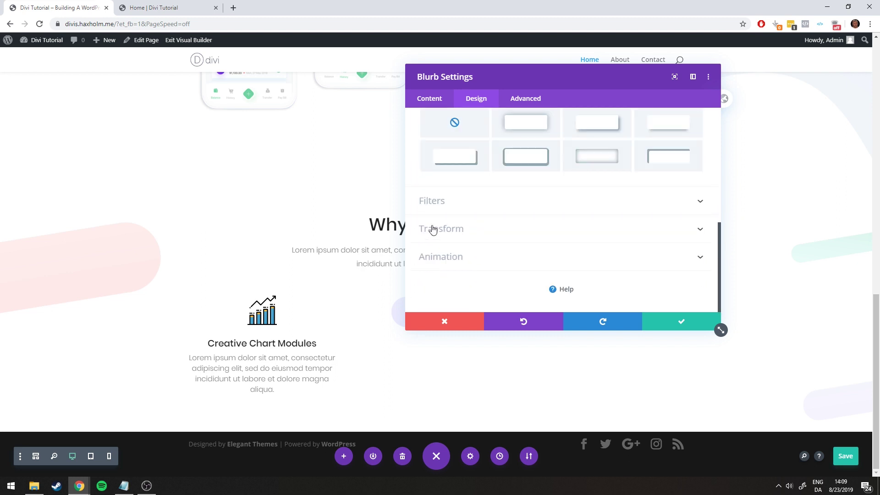
click(663, 316)
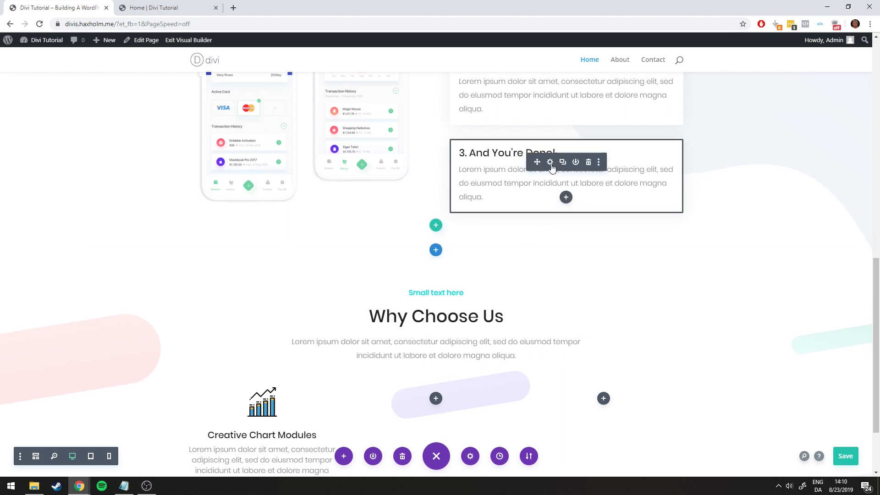
Copy the box shadow styles from the '3. And You're Done!' text module
click(550, 164)
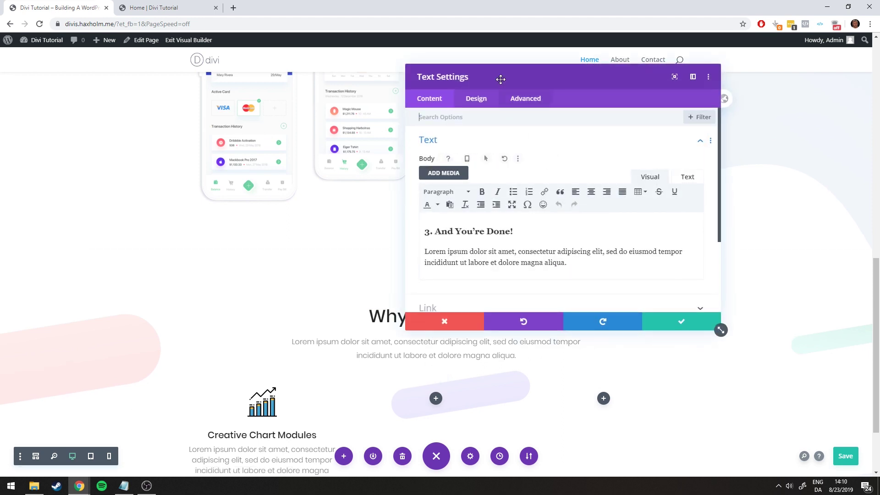
drag(500, 79, 199, 109)
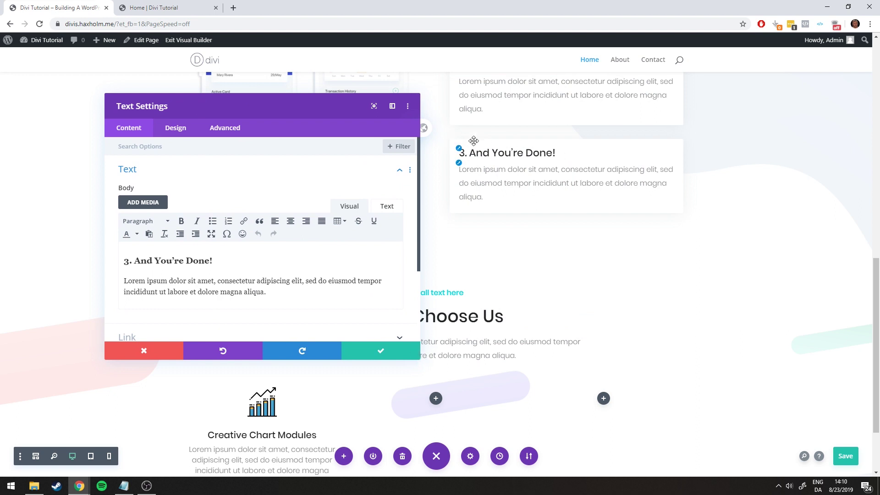
click(176, 130)
scroll(197, 207, down, 2)
right_click(148, 222)
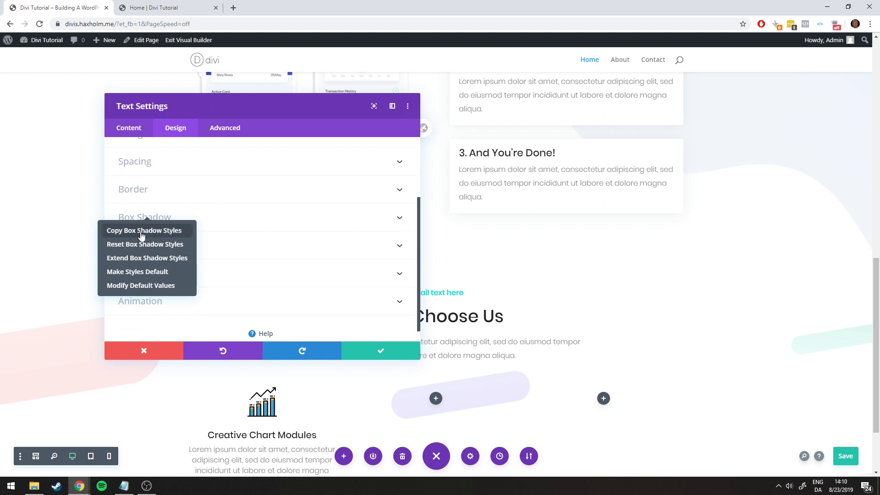
click(153, 231)
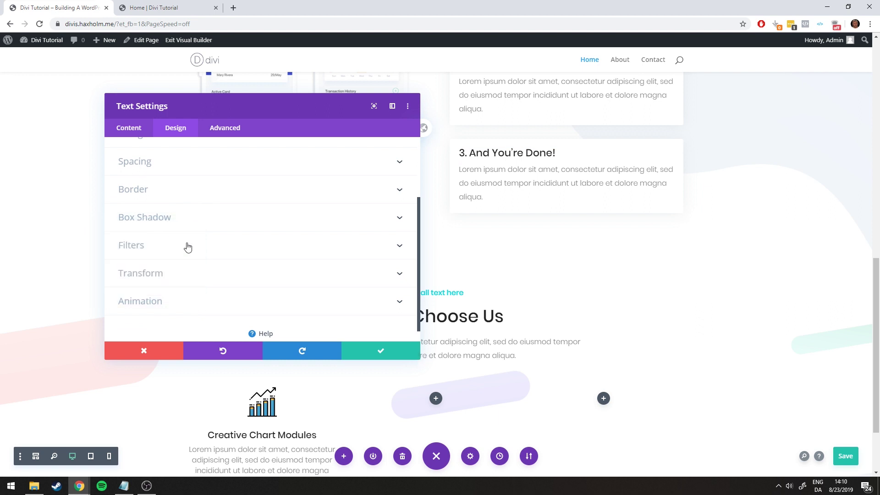
click(382, 353)
Paste the copied box shadow onto the Creative Chart Modules blurb and save the page
scroll(274, 321, down, 2)
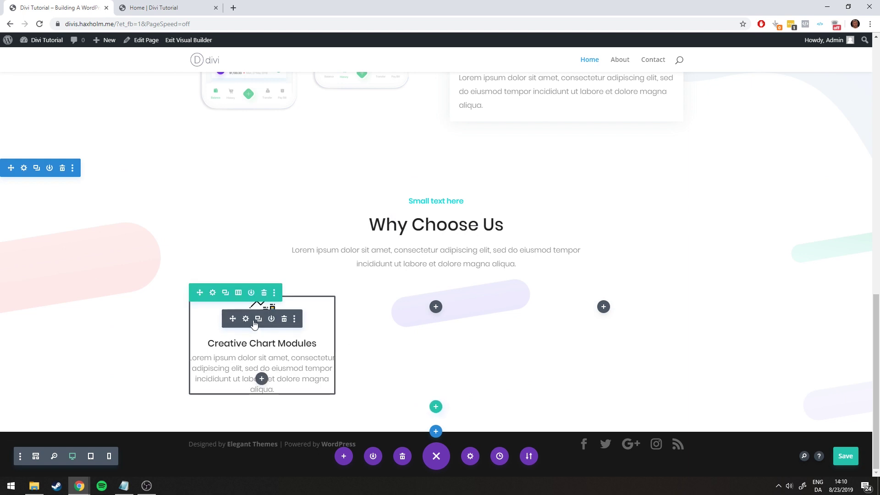
right_click(246, 321)
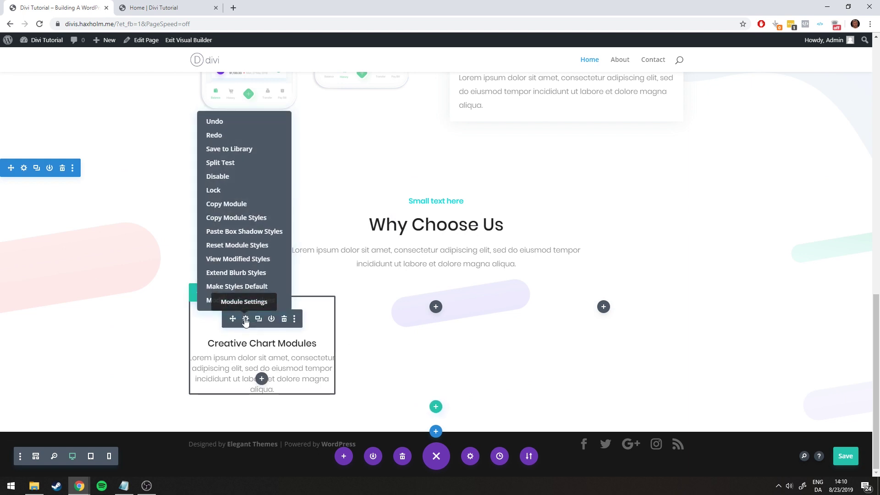
click(249, 231)
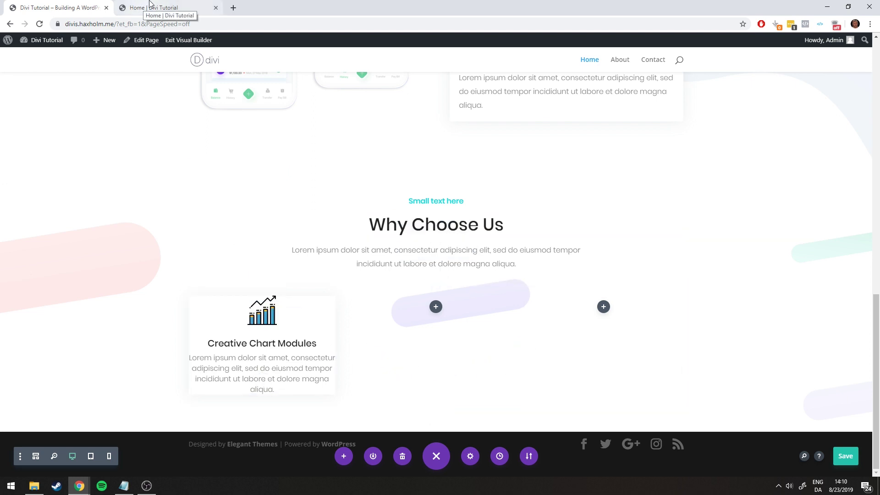
scroll(506, 235, up, 2)
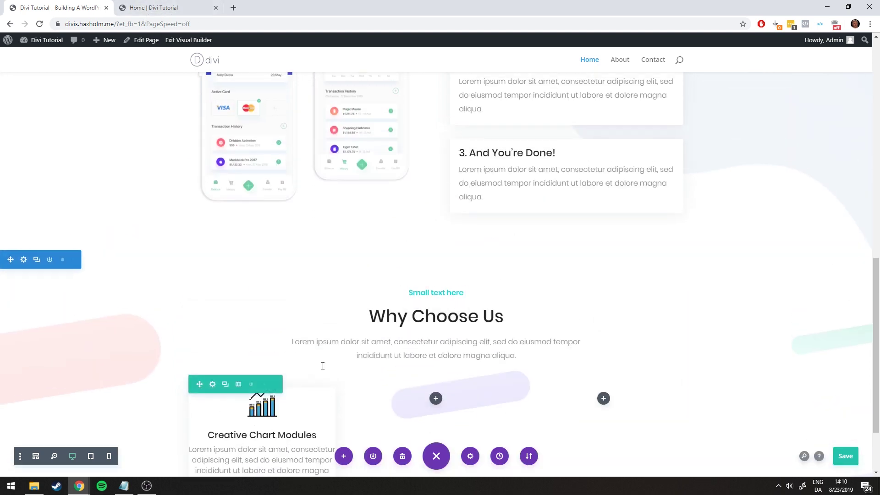
scroll(316, 294, down, 2)
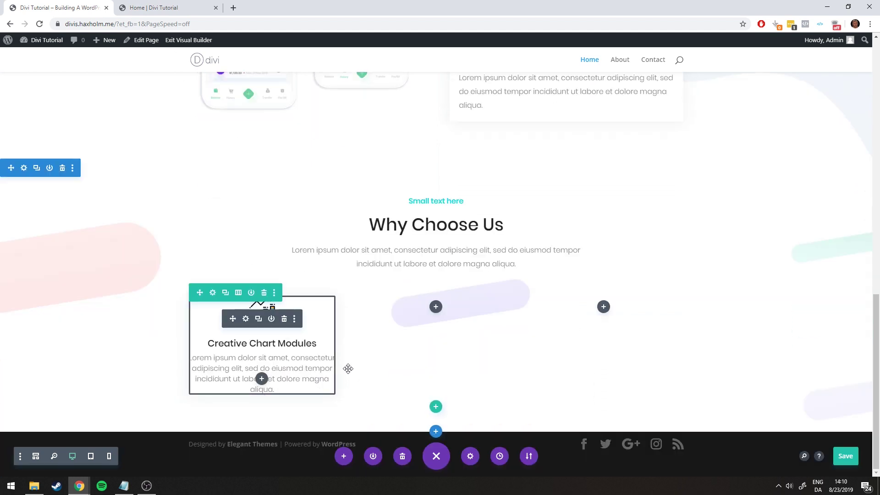
key(ctrl+s)
Bring up the Creative Chart Modules blurb's Design settings and move the panel aside
click(246, 318)
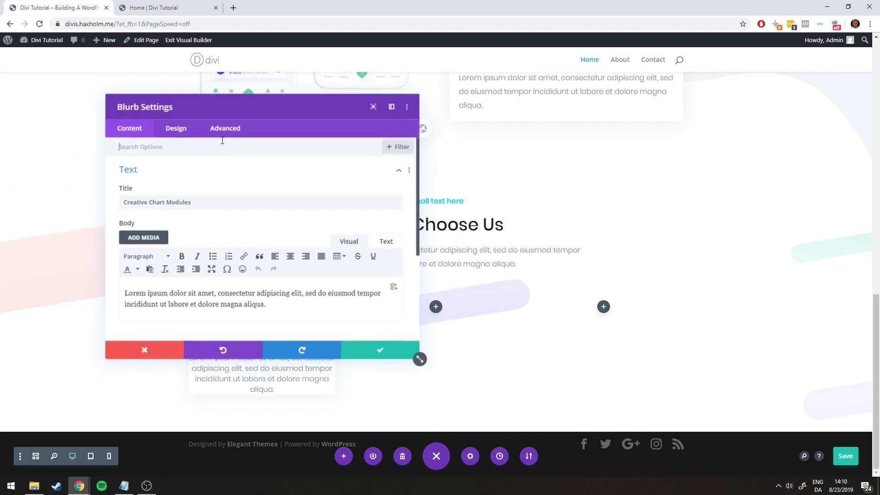
click(175, 127)
scroll(179, 206, down, 1)
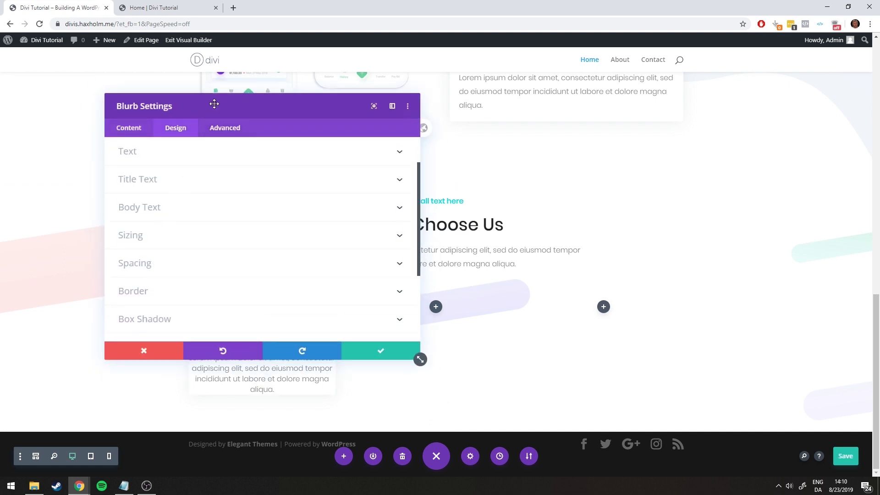
drag(214, 104, 619, 90)
Set linked 25px top/bottom and left/right padding under Spacing and confirm the change
click(555, 249)
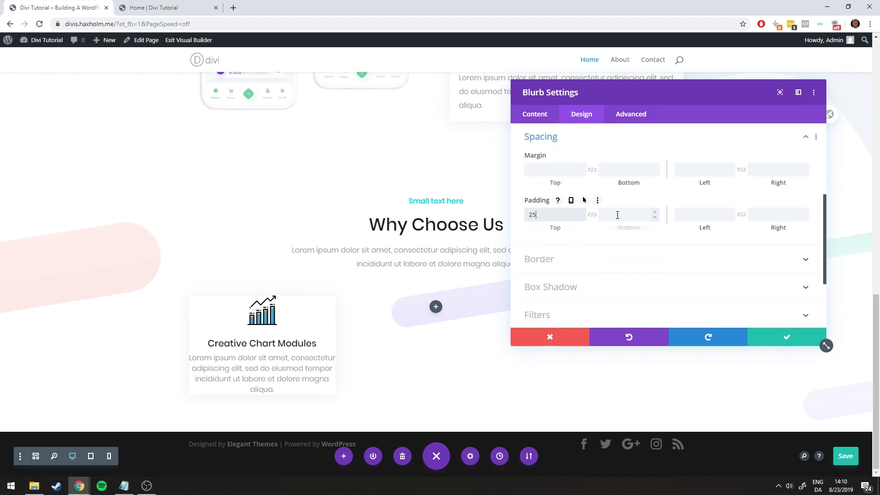
click(593, 216)
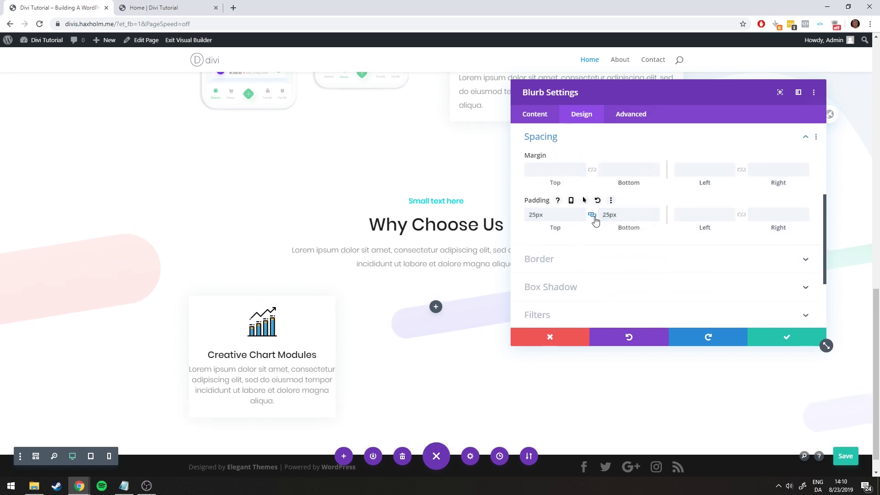
text(25)
click(741, 214)
click(171, 7)
click(85, 7)
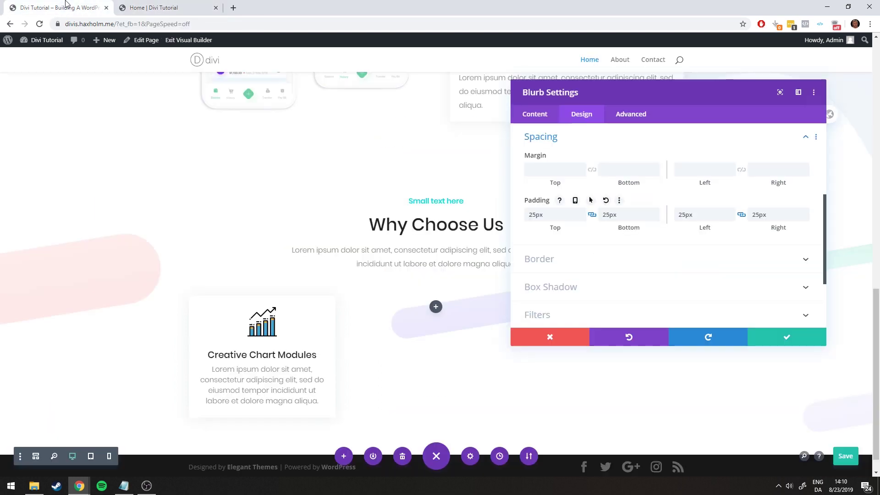
click(123, 7)
click(103, 7)
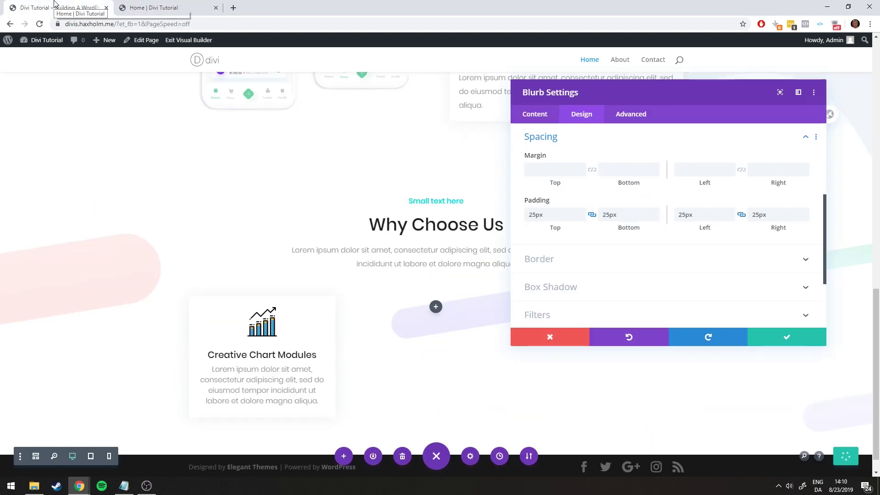
click(124, 8)
click(87, 8)
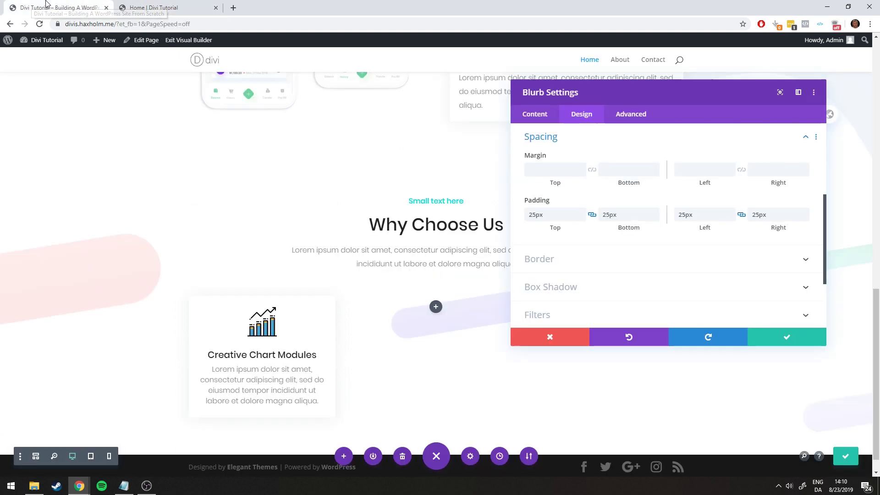
click(790, 338)
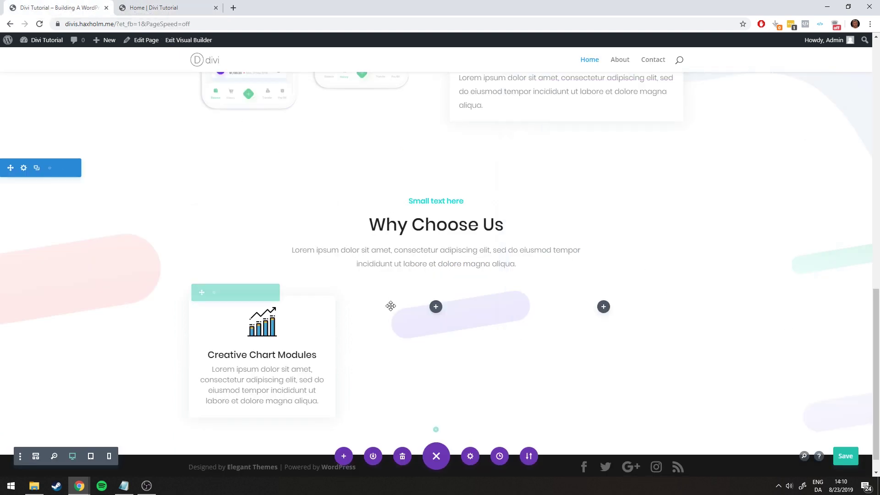
Duplicate the Creative Chart Modules blurb twice and drag one copy into the middle column
scroll(349, 330, down, 1)
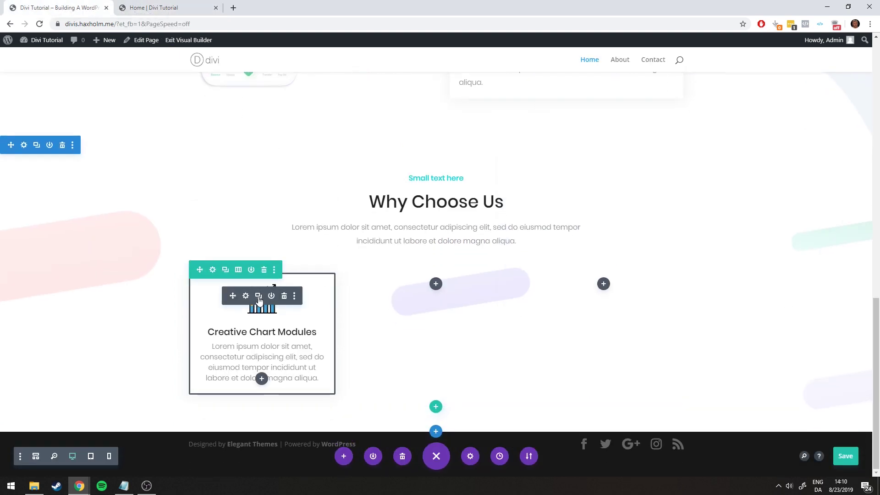
click(258, 295)
scroll(295, 223, down, 2)
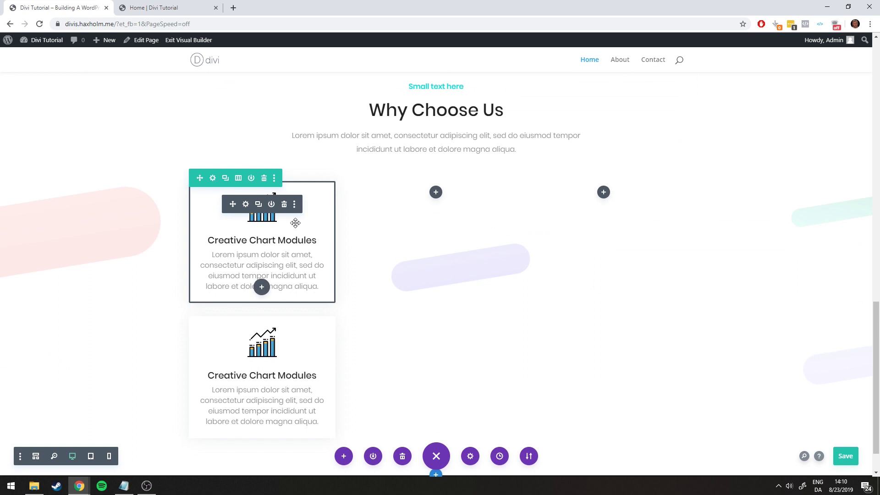
click(258, 206)
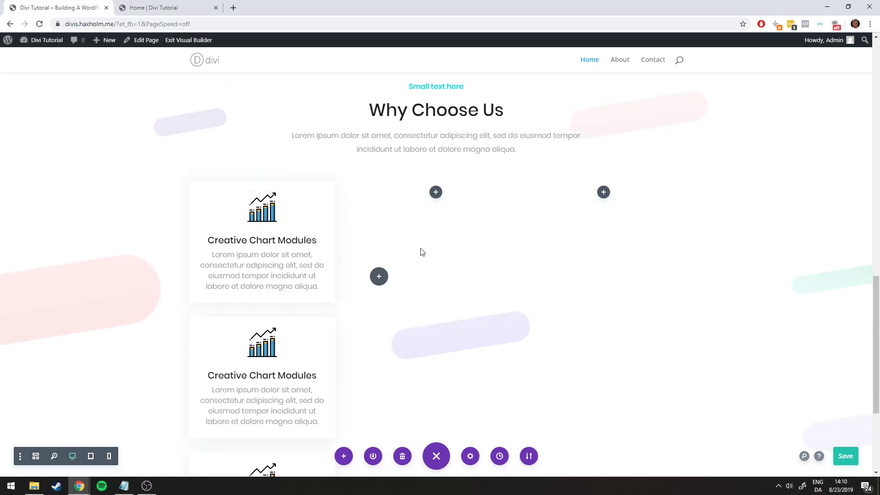
drag(232, 338, 436, 211)
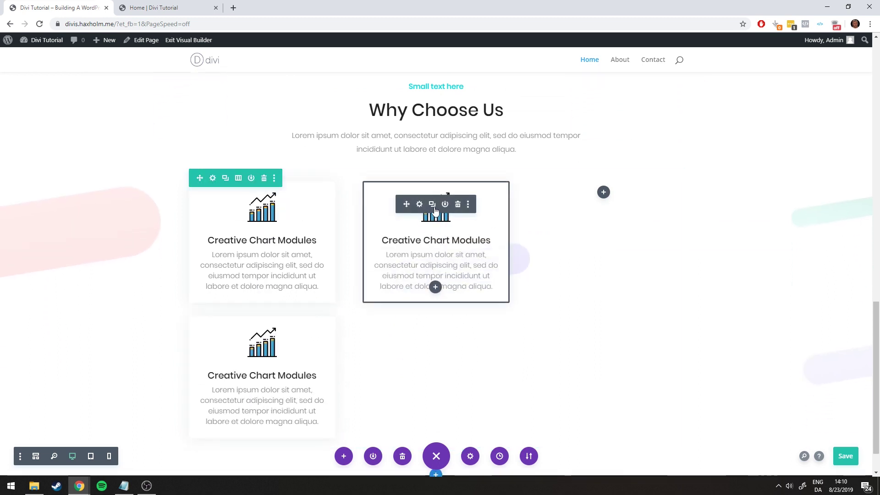
Duplicate the middle blurb twice, move a copy into the right column, then save and reload after the error
click(433, 207)
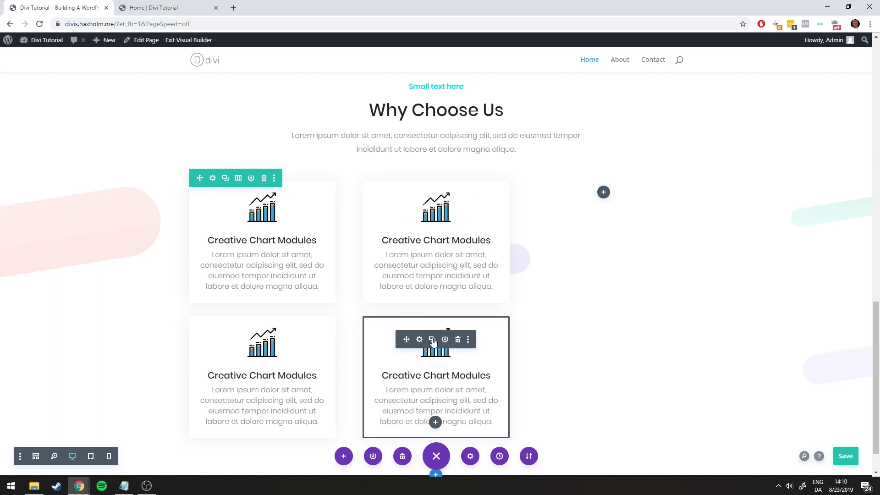
click(432, 206)
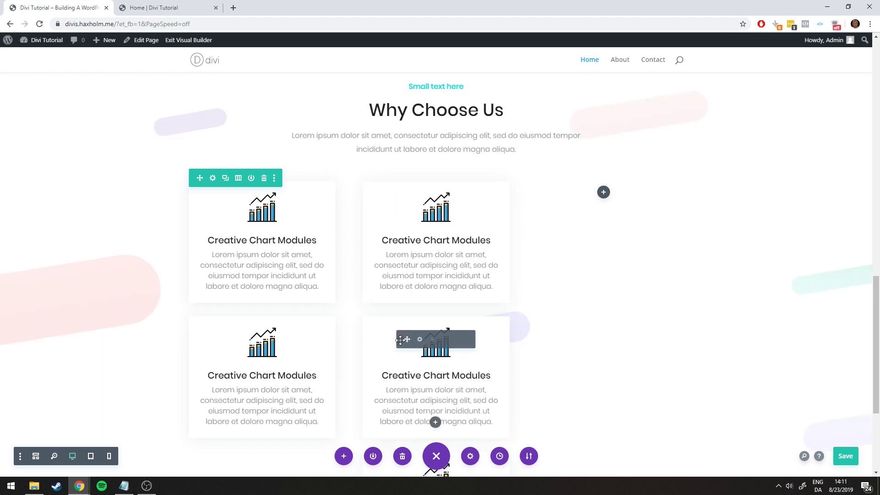
drag(400, 340, 617, 227)
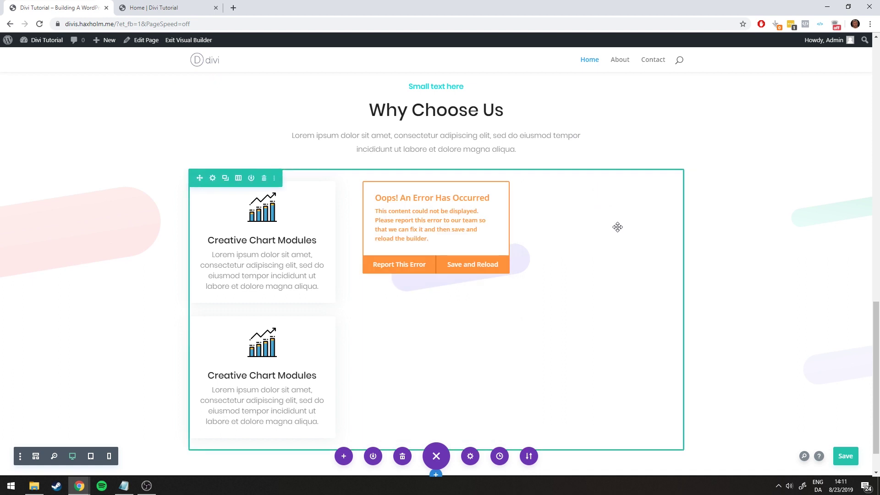
click(489, 265)
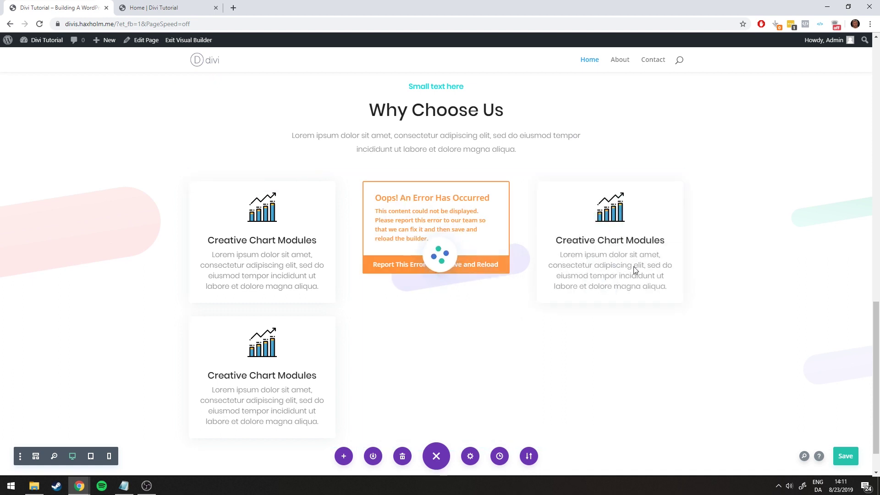
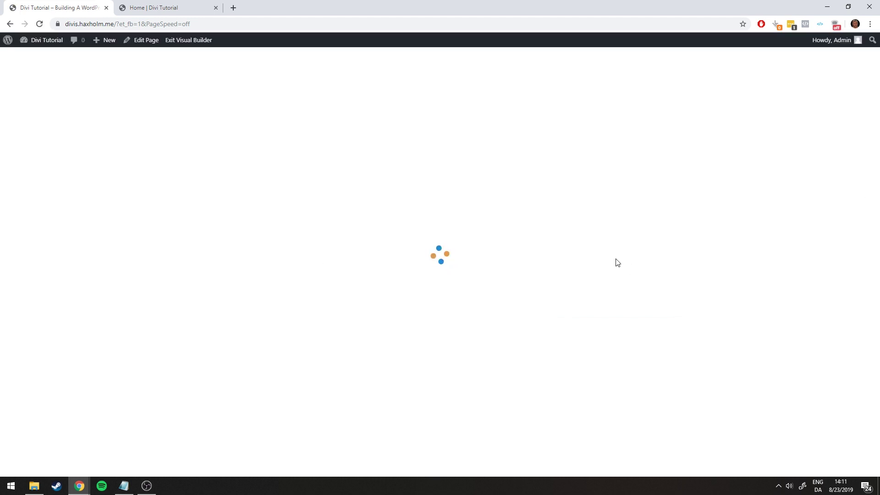
Duplicate the third Creative Chart Modules blurb to fill the sixth slot of the grid
scroll(714, 343, down, 3)
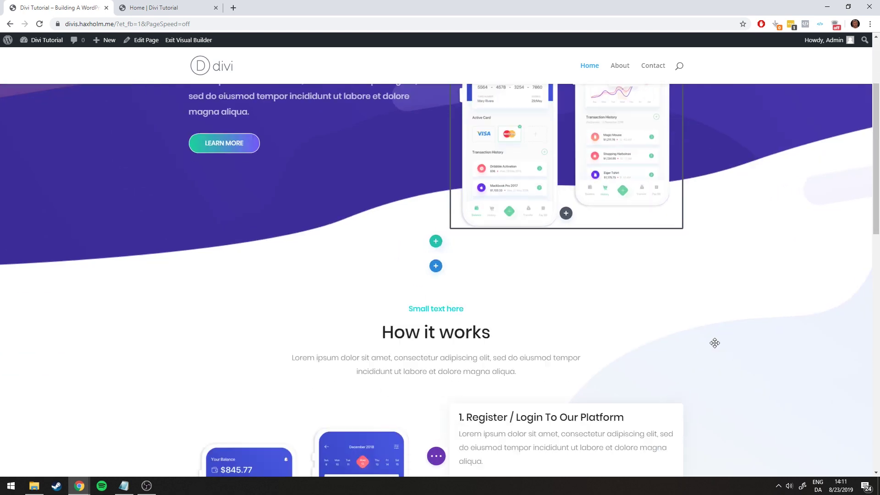
scroll(699, 322, down, 15)
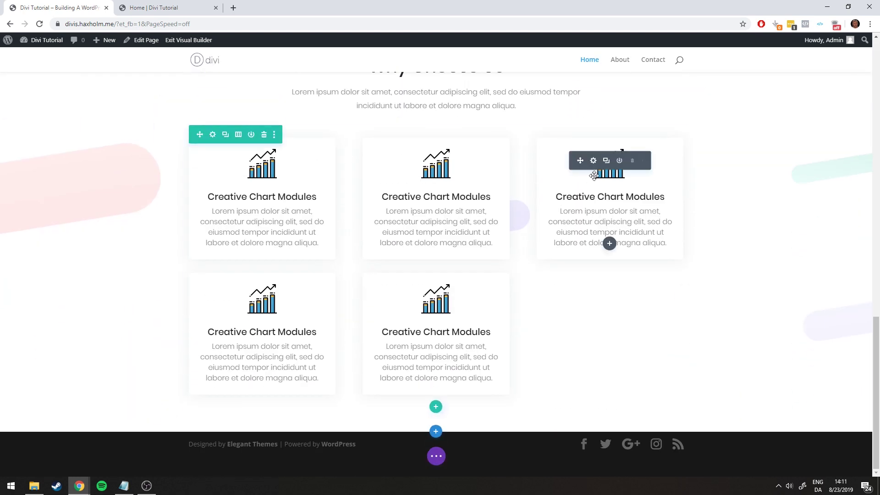
click(606, 160)
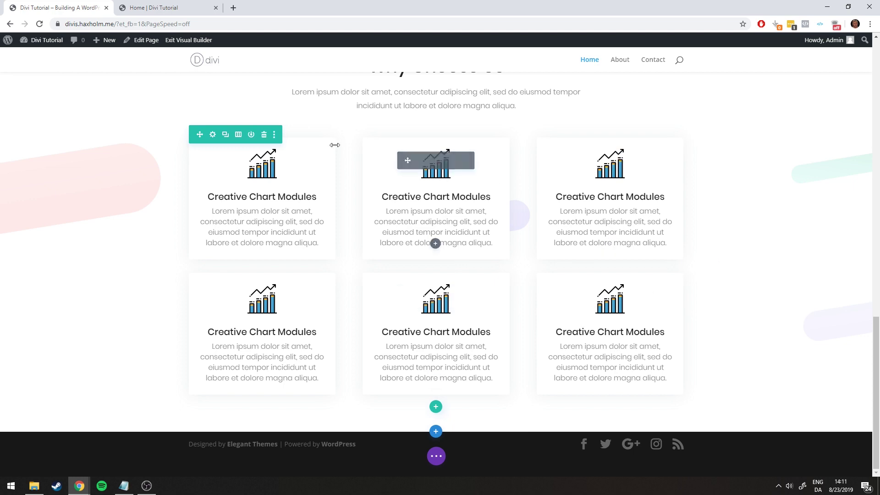
Copy 'Adaptive Social Assistant' from the reference page and paste it as the top-middle card's title
click(137, 7)
click(46, 3)
click(192, 5)
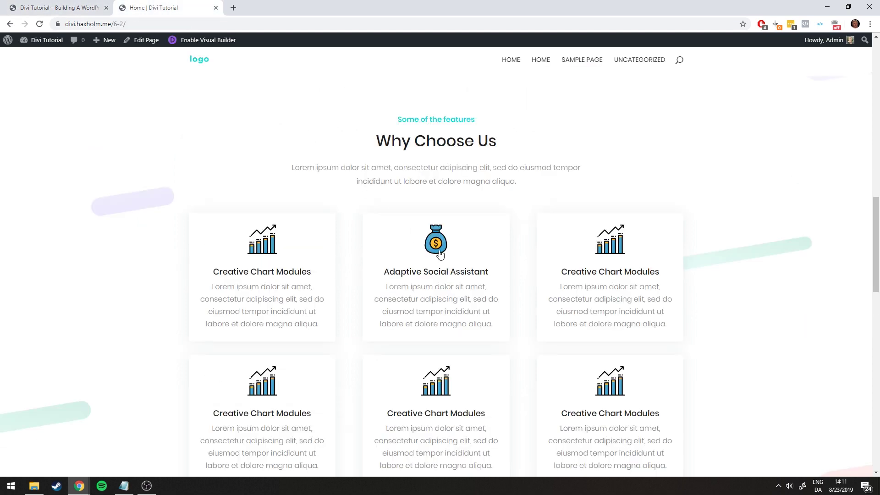
drag(427, 266, 344, 224)
key(ctrl+c)
click(109, 4)
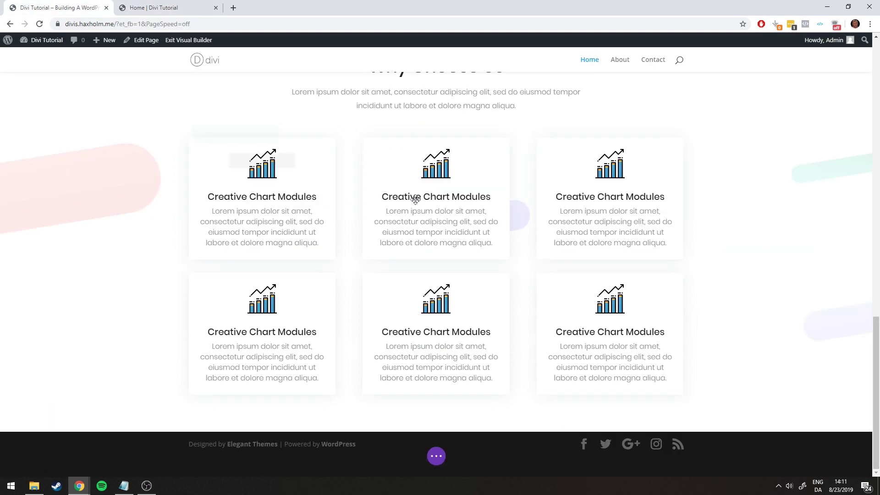
click(384, 197)
drag(384, 197, 491, 197)
key(ctrl+v)
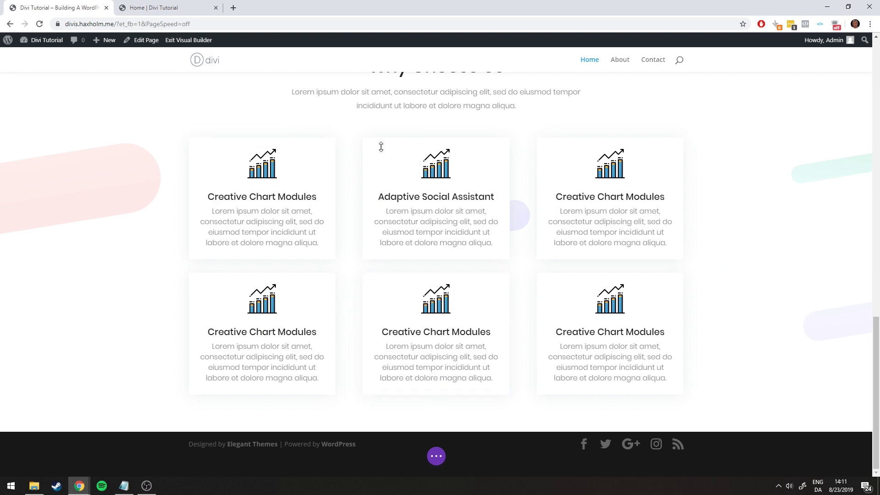
key(ctrl+Tab)
key(ctrl+Tab)
Replace the Adaptive Social Assistant card's image with the money-bag icon2.png and save
click(423, 167)
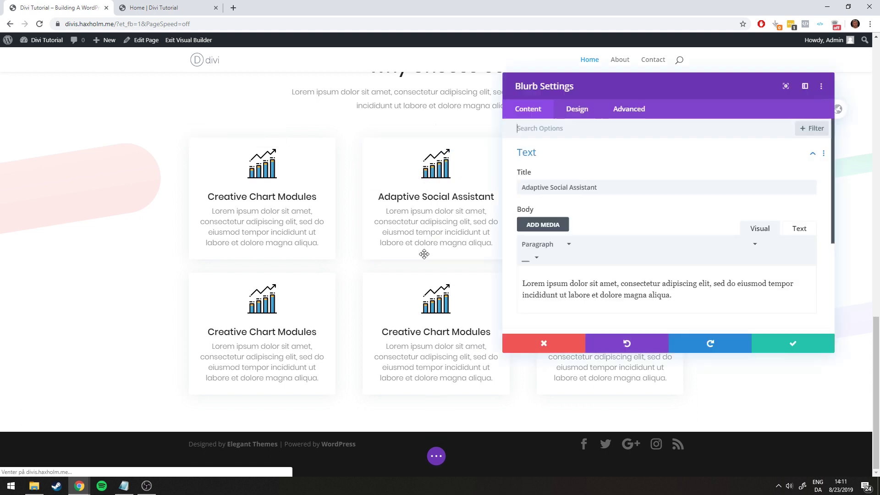
scroll(591, 248, down, 3)
click(561, 202)
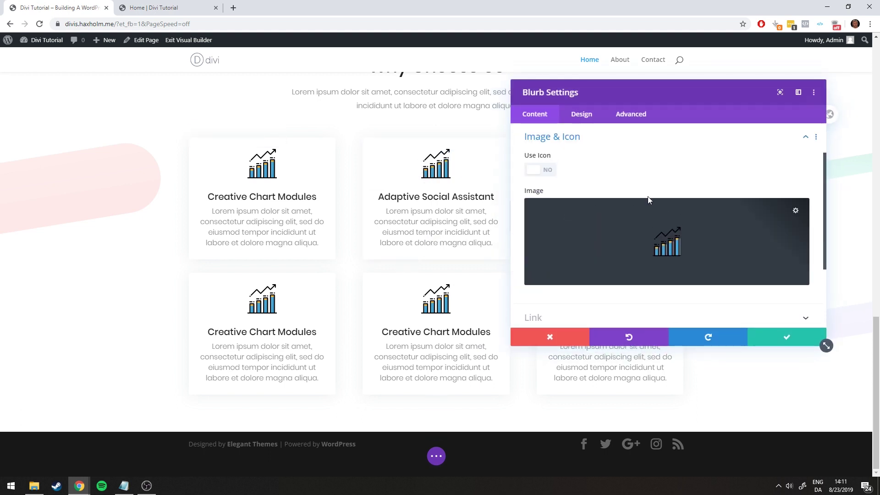
click(662, 231)
click(323, 153)
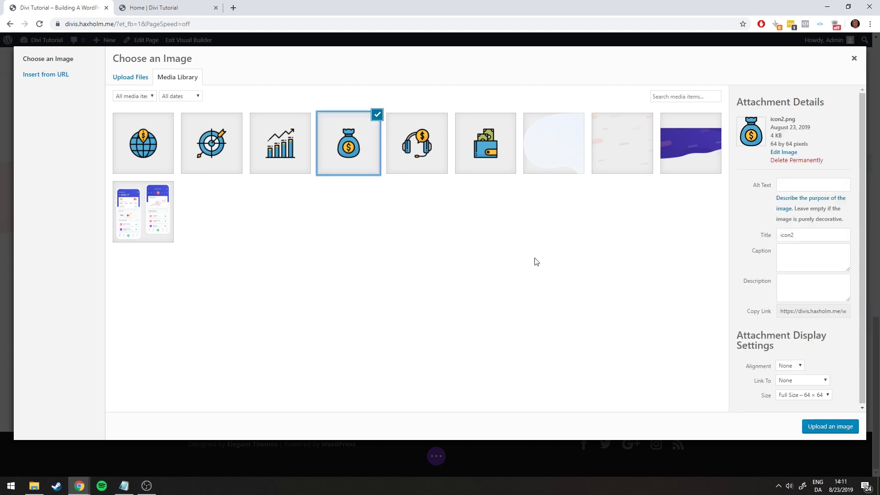
click(807, 427)
click(766, 343)
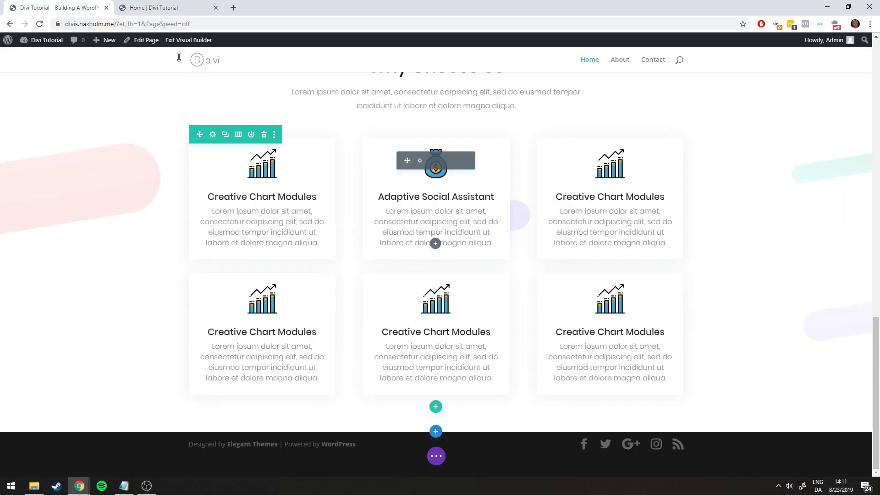
Compare the updated card against the live reference page's middle card
key(ctrl+Tab)
scroll(377, 244, down, 5)
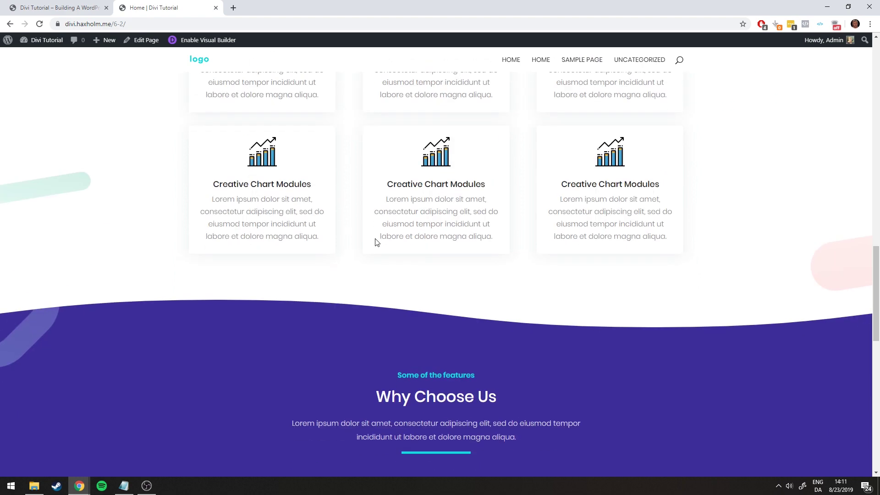
key(ctrl+Tab)
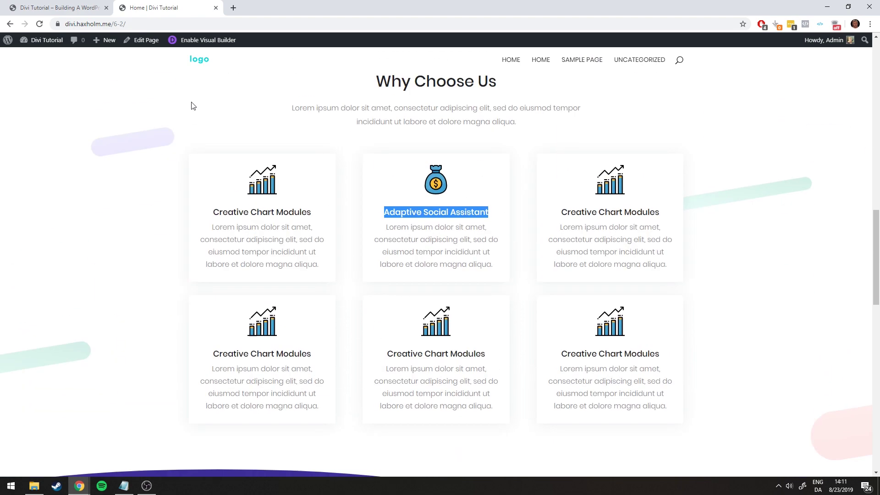
click(172, 6)
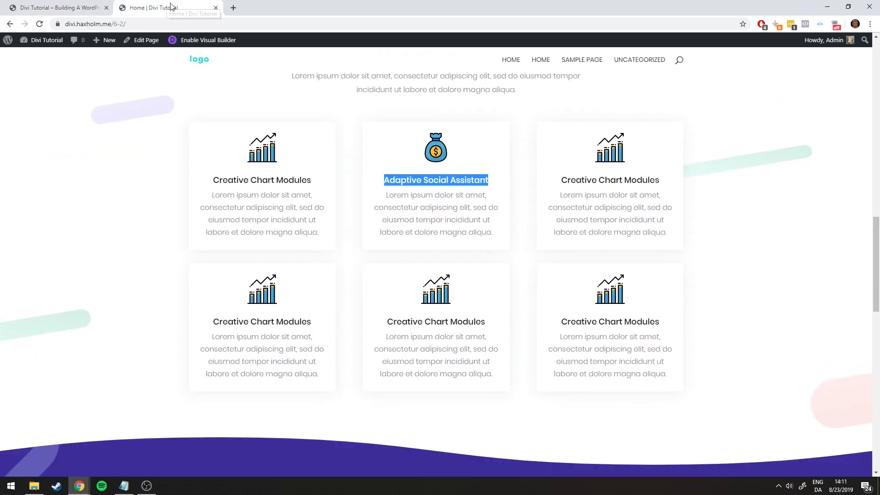
click(147, 137)
scroll(137, 142, up, 2)
click(54, 6)
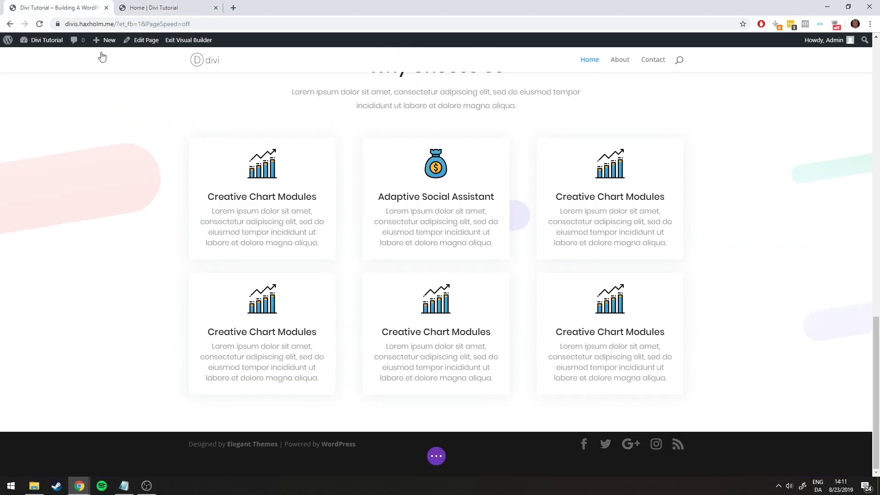
scroll(37, 176, up, 2)
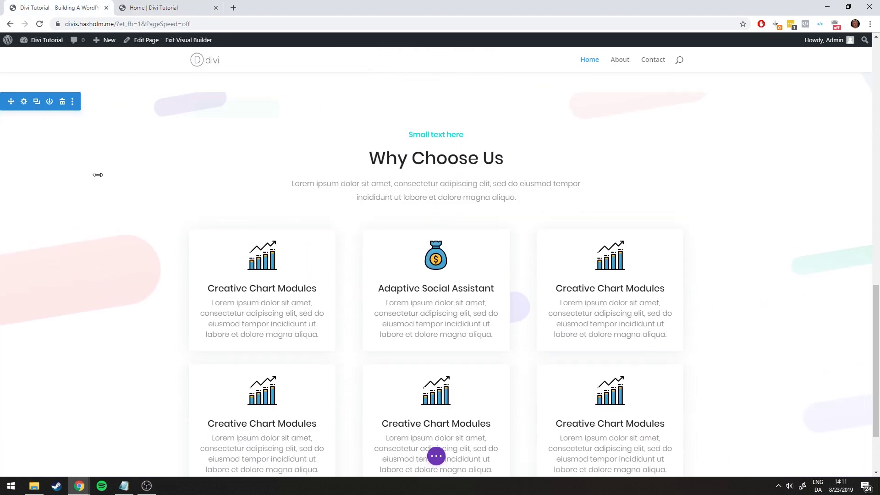
Set the Why Choose Us section's Background Image Position to Bottom Center
scroll(68, 197, up, 3)
click(24, 239)
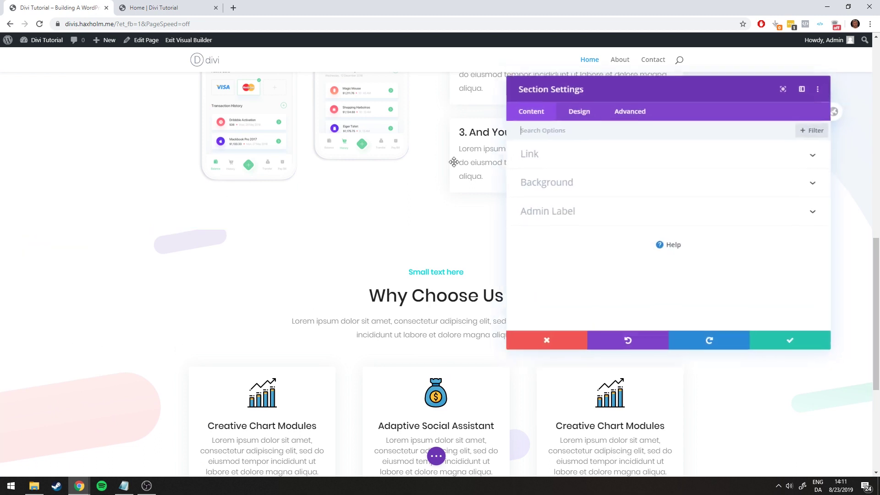
click(573, 196)
scroll(730, 194, down, 5)
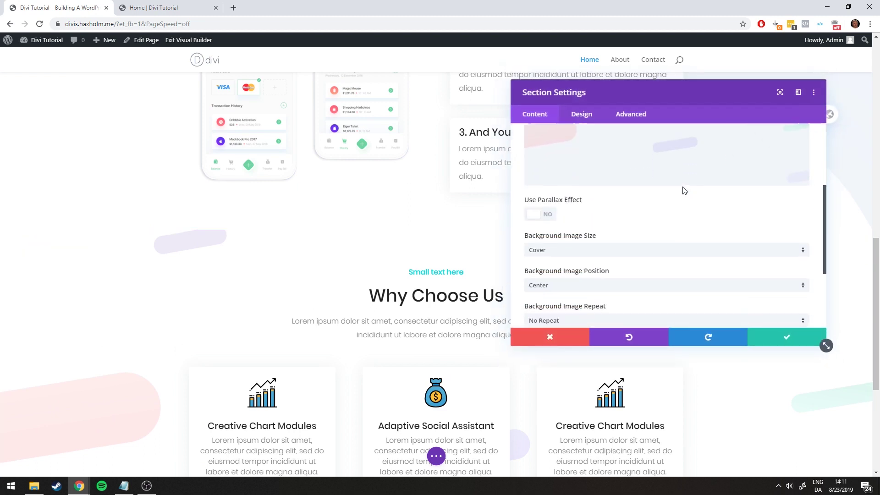
scroll(663, 177, down, 1)
scroll(563, 211, down, 1)
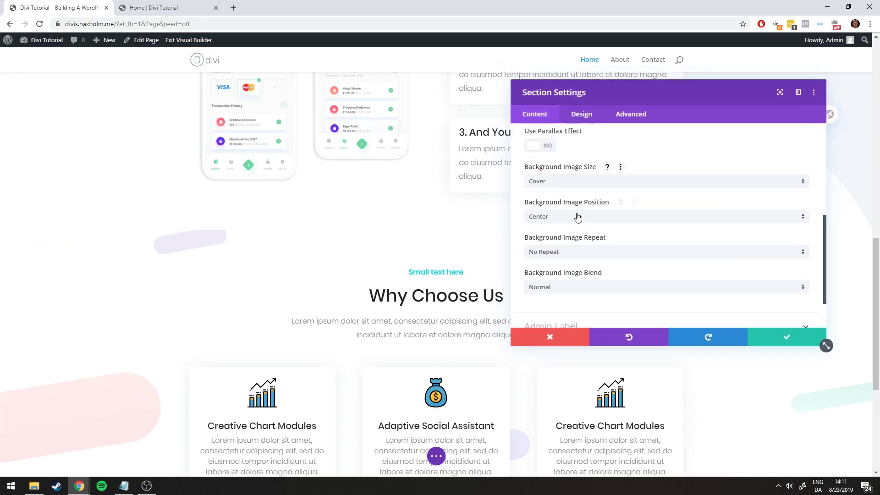
click(560, 193)
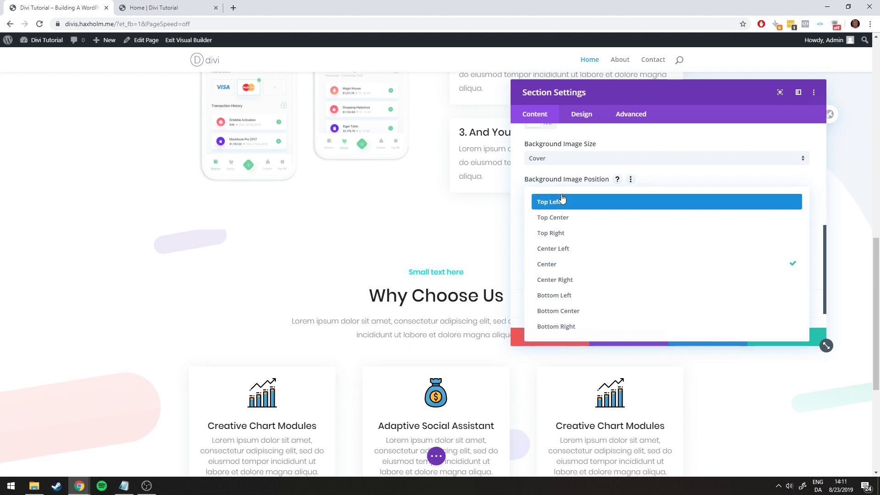
click(570, 311)
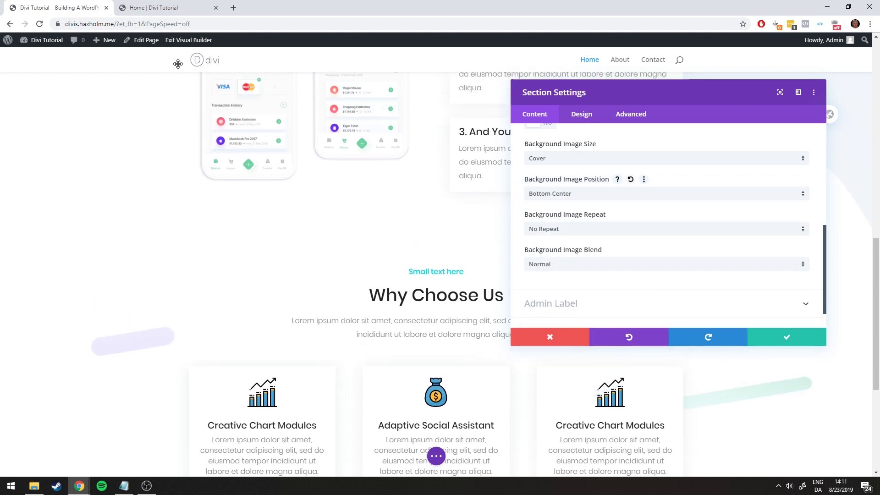
Check the reference page, then save and close the section settings
click(134, 5)
click(42, 7)
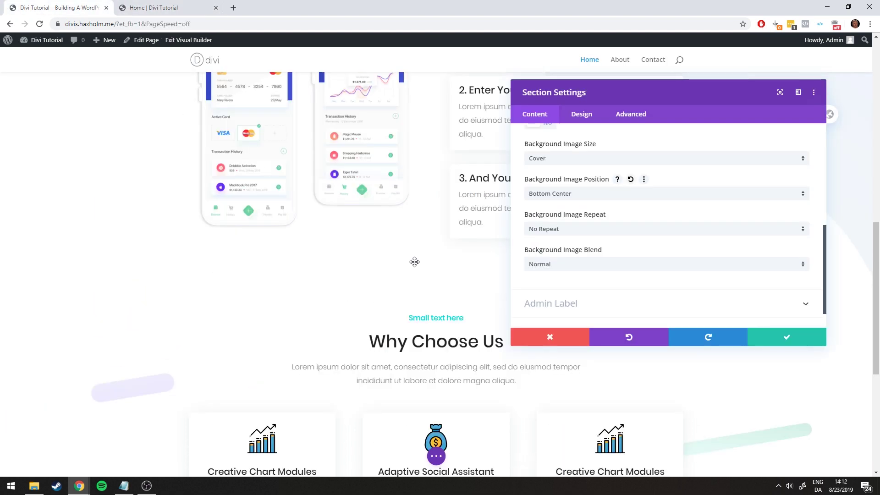
scroll(759, 372, down, 2)
click(795, 336)
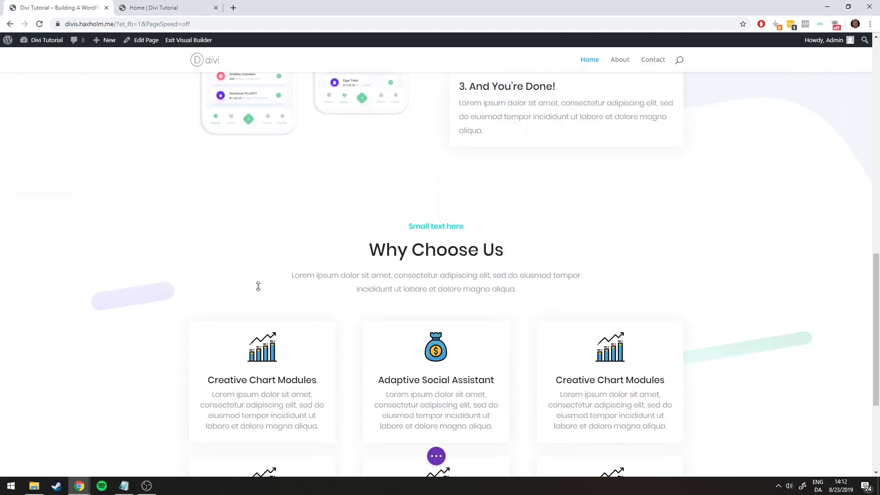
click(134, 7)
click(42, 8)
scroll(467, 252, down, 4)
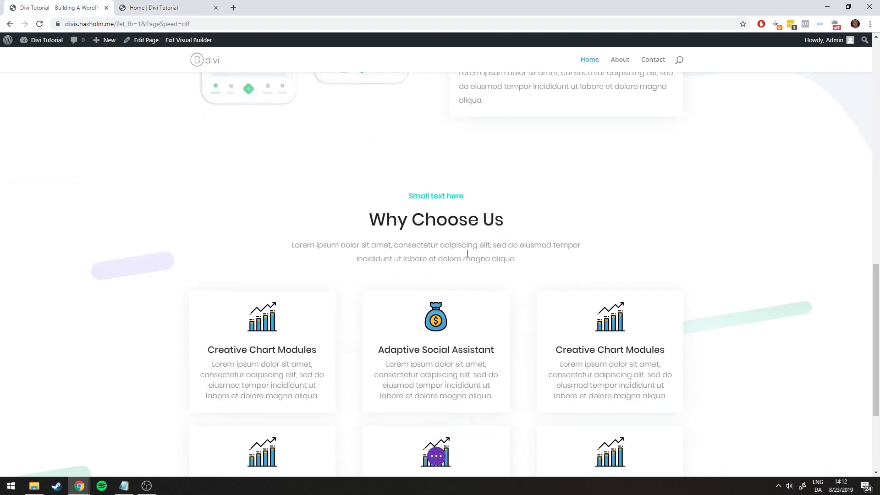
click(436, 455)
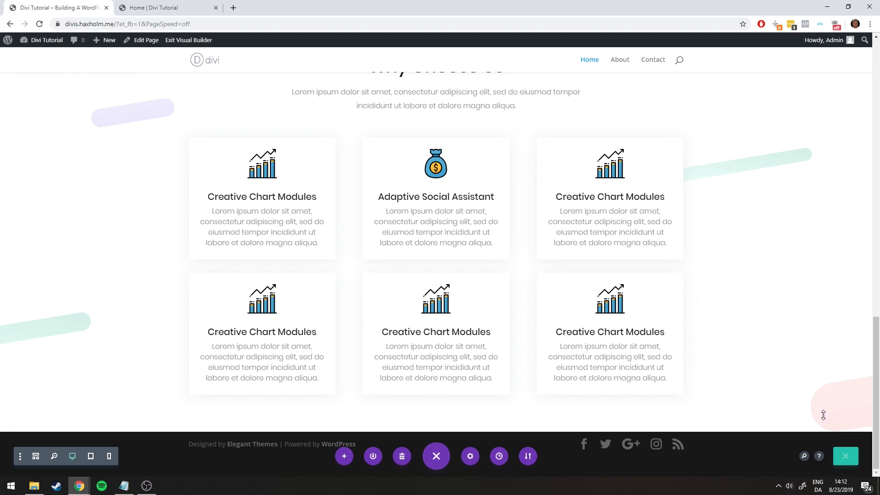
Save all page changes and exit the builder to review the published page
click(844, 455)
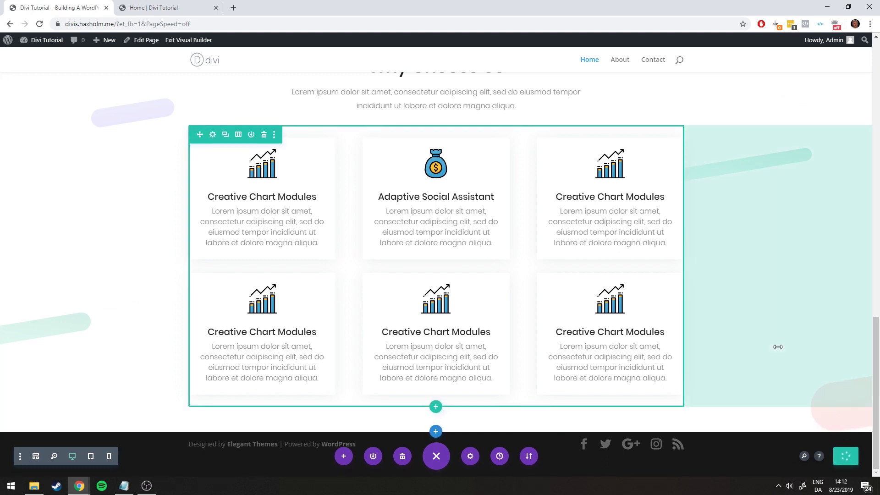
click(186, 41)
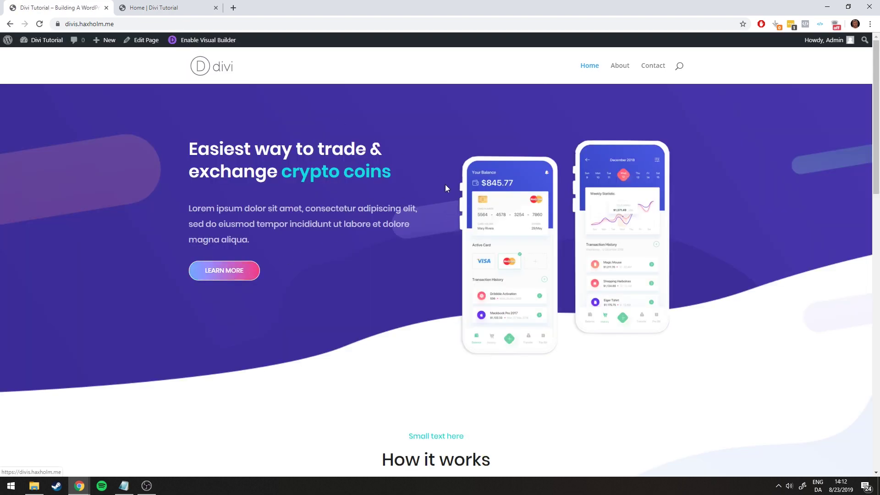
scroll(274, 248, down, 10)
scroll(366, 220, down, 7)
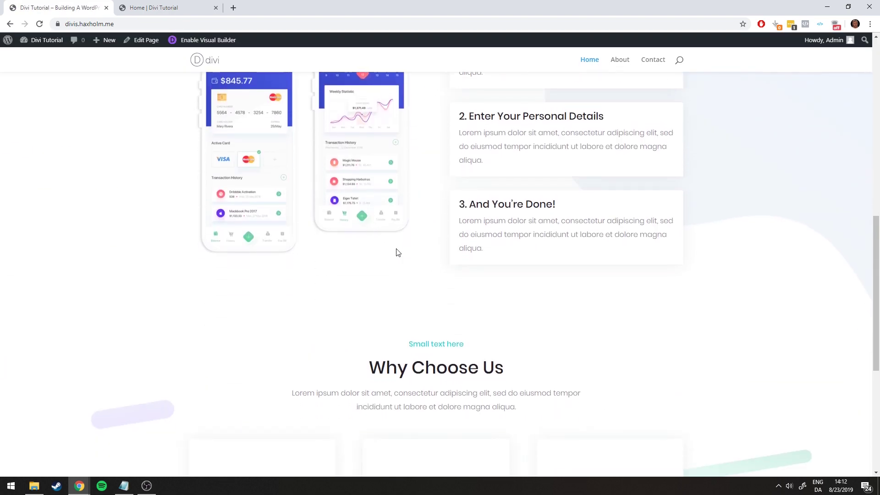
scroll(390, 311, up, 15)
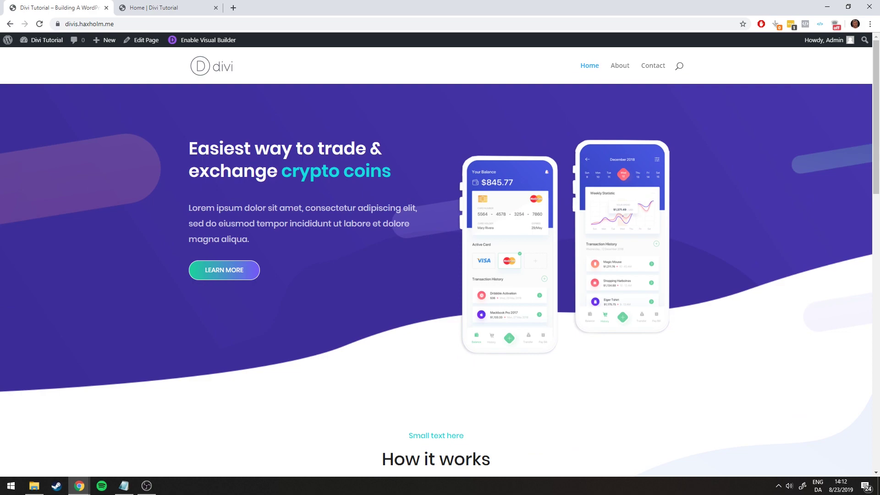
scroll(358, 243, down, 15)
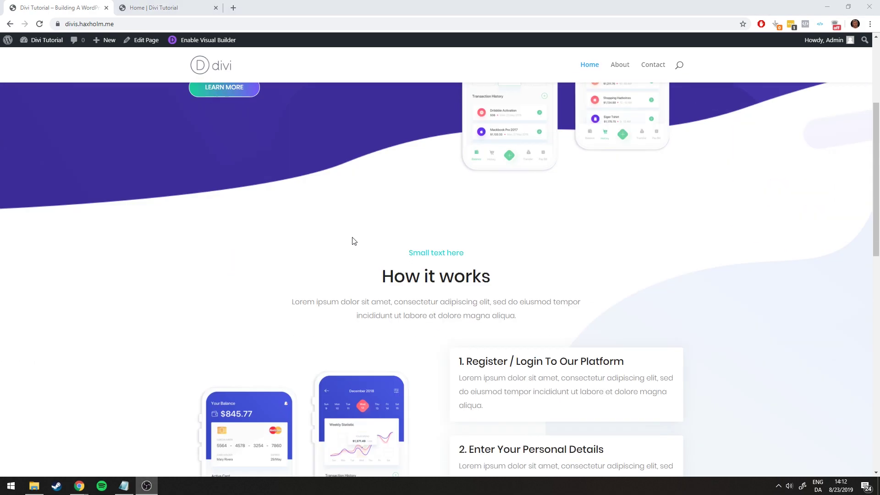
Review the reference page's sections, then return and Enable Visual Builder on the tutorial page
click(165, 3)
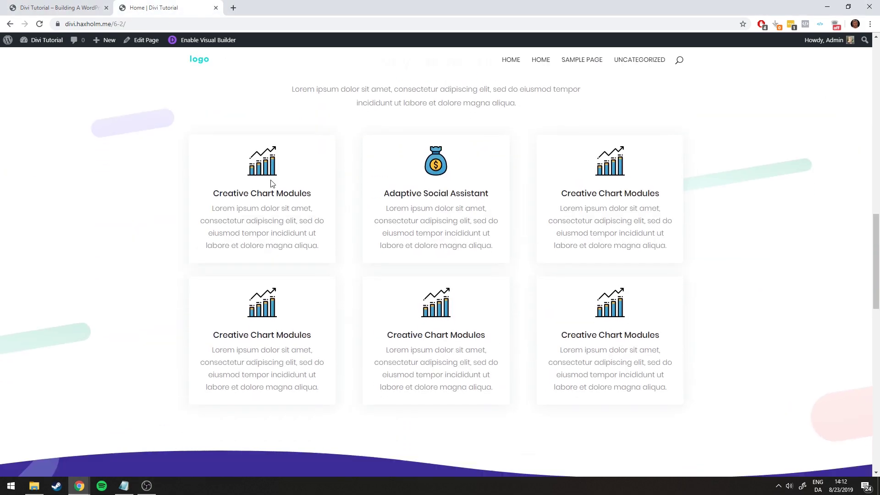
scroll(182, 197, down, 6)
scroll(276, 261, down, 3)
scroll(186, 280, down, 4)
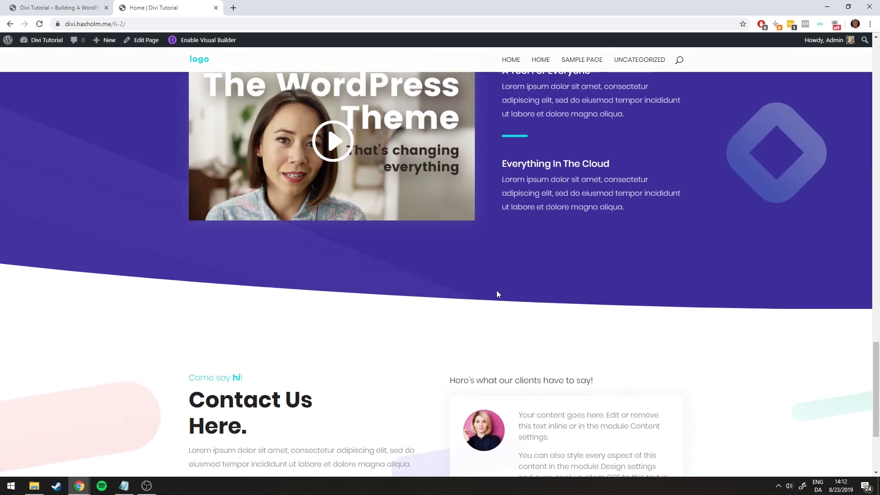
scroll(161, 256, up, 5)
scroll(215, 244, down, 1)
scroll(144, 234, up, 2)
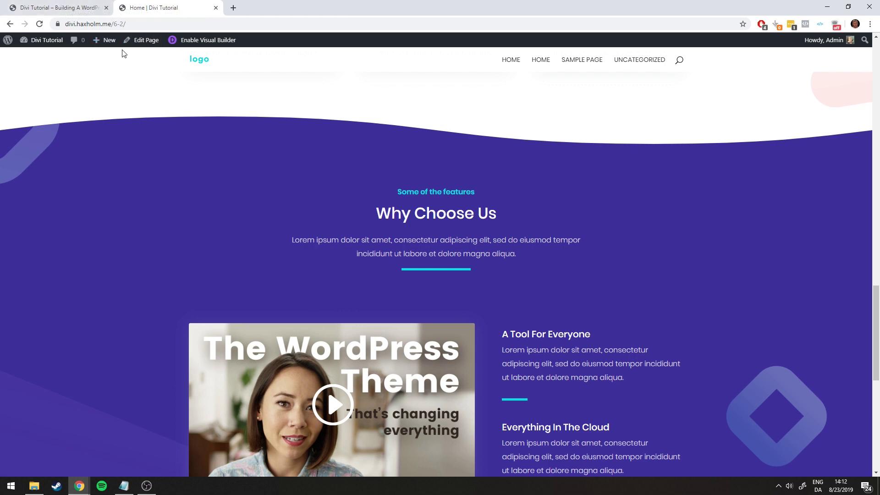
scroll(161, 262, down, 2)
scroll(235, 236, down, 3)
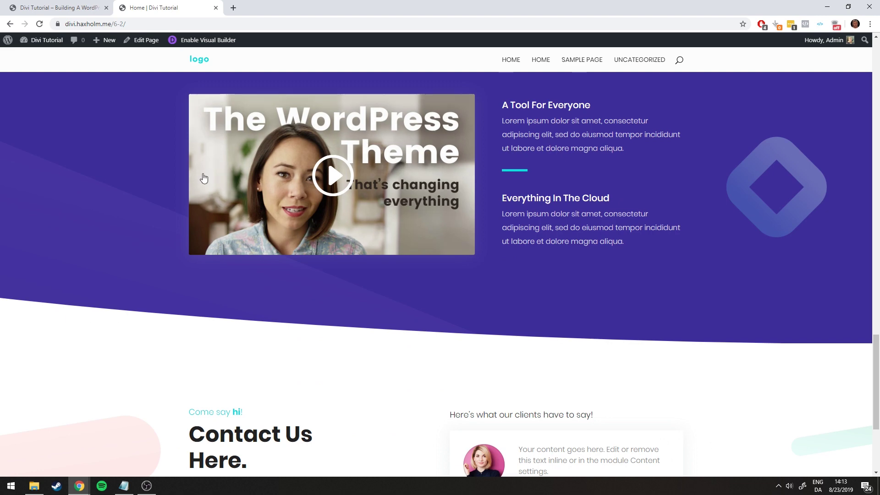
scroll(136, 202, up, 5)
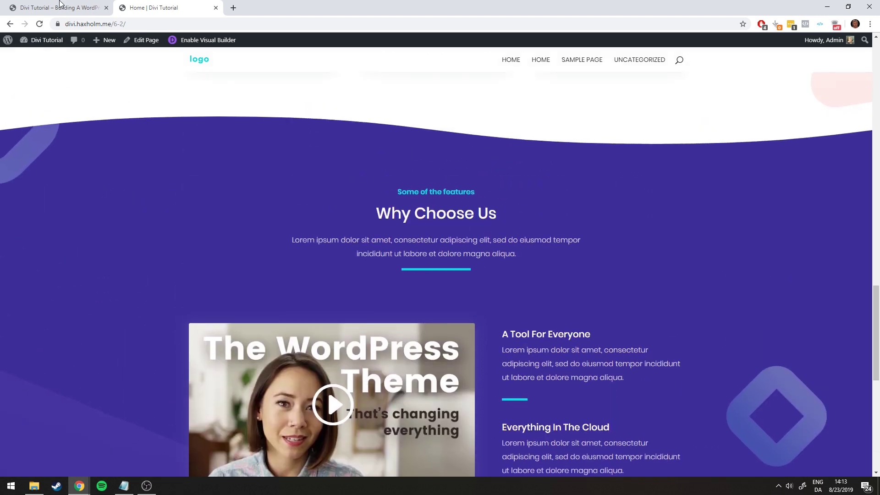
click(59, 4)
click(218, 43)
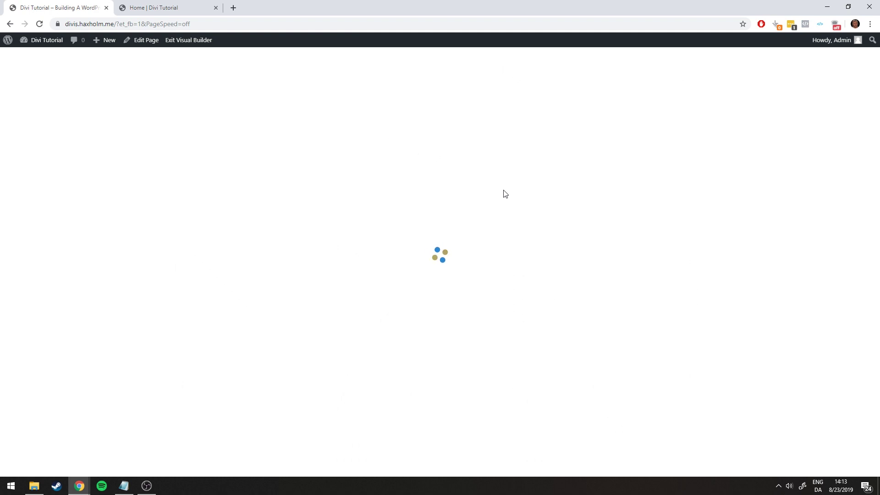
Insert a Regular section with an empty one-column row below the feature cards
scroll(442, 310, down, 15)
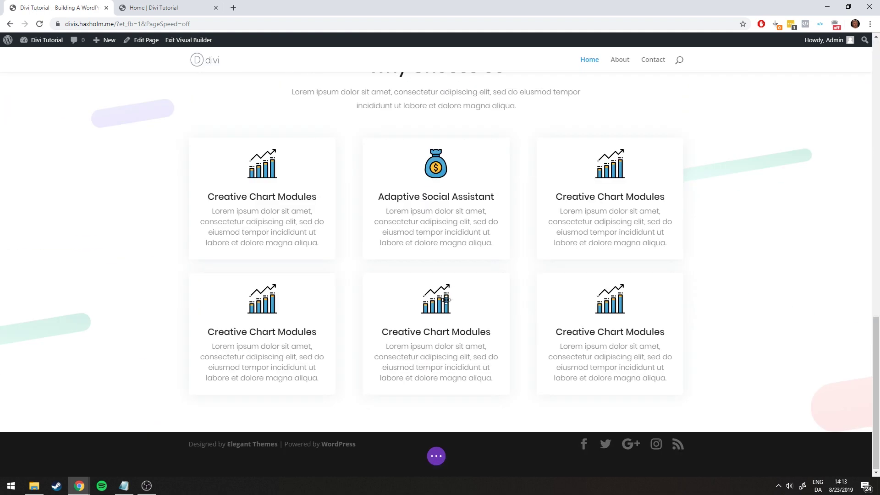
click(436, 429)
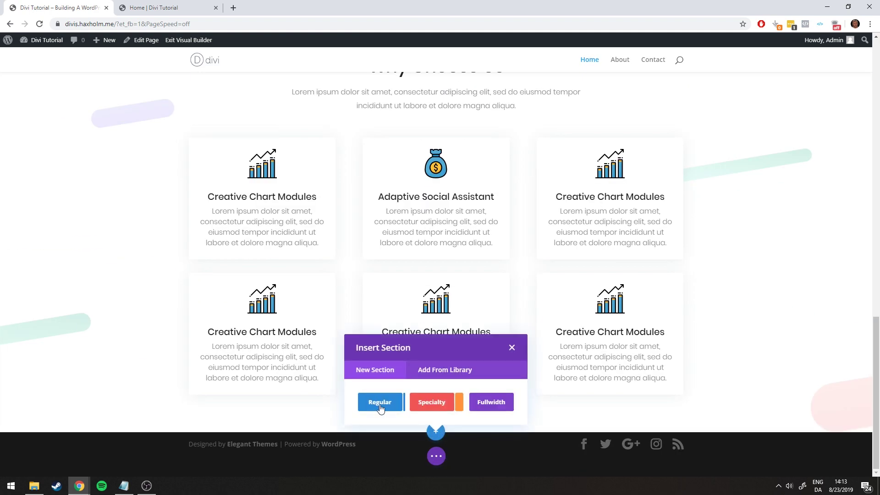
click(378, 402)
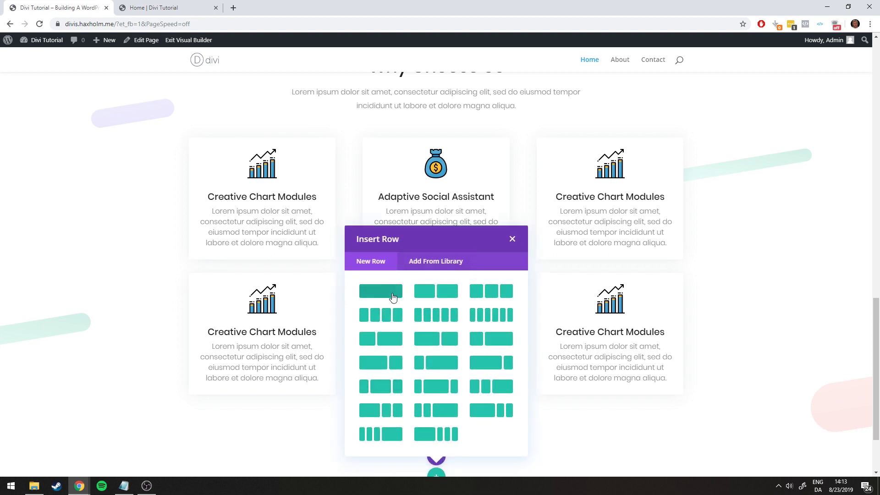
click(392, 296)
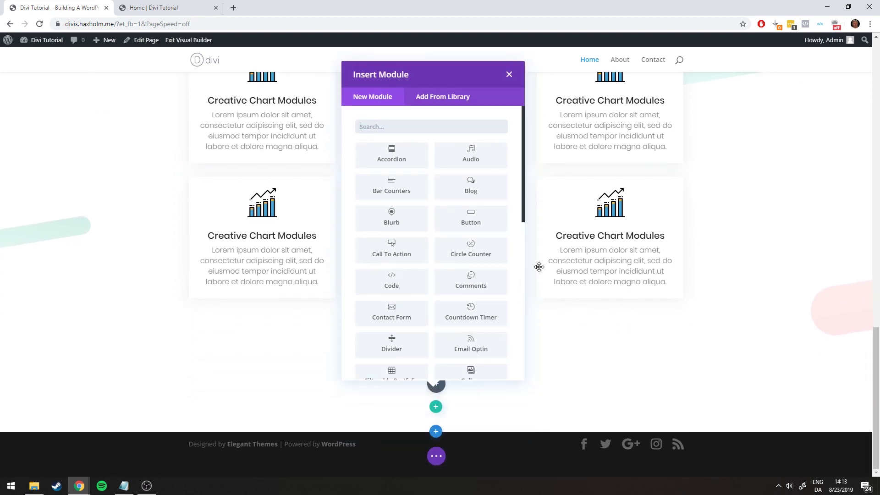
click(509, 74)
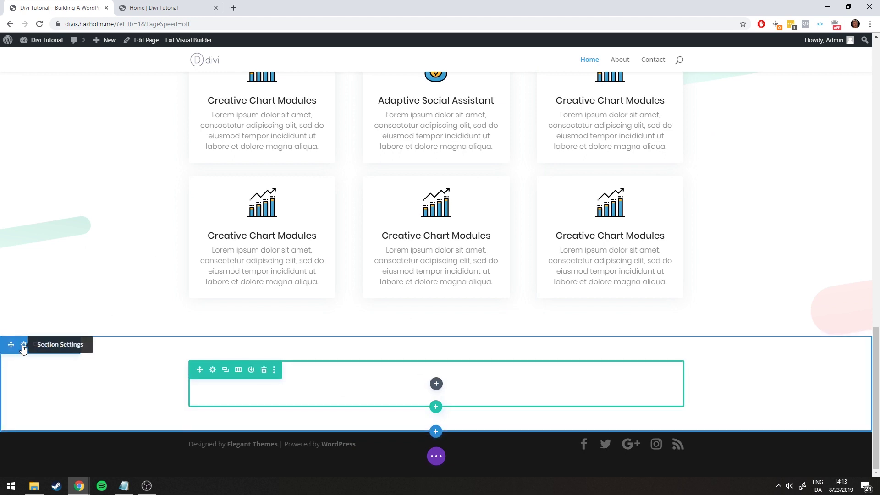
click(24, 345)
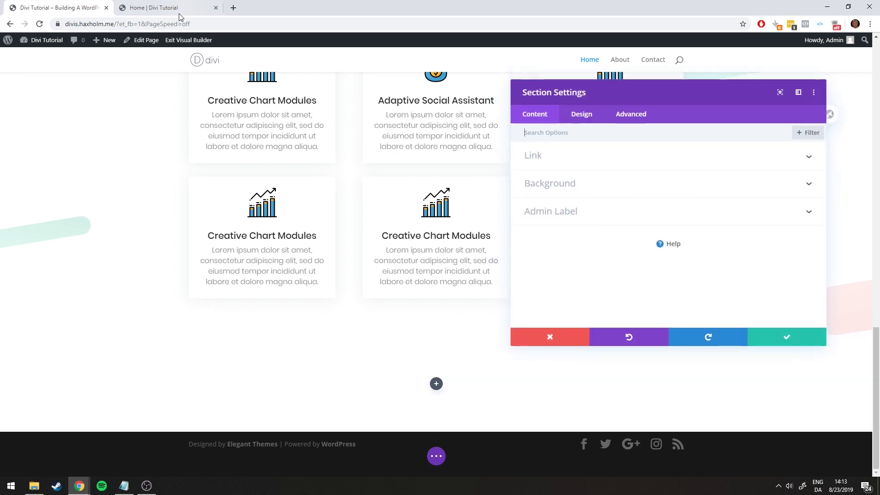
Compare with the reference page and expand the new section's Background options
click(180, 14)
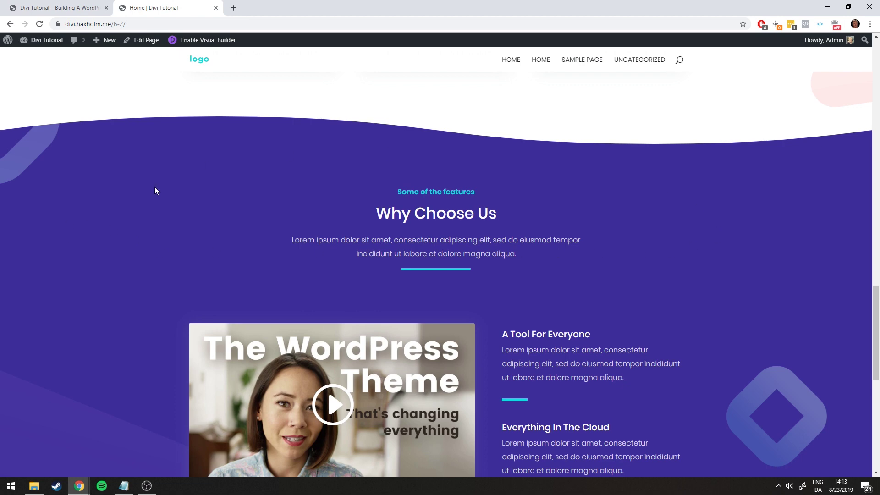
click(59, 7)
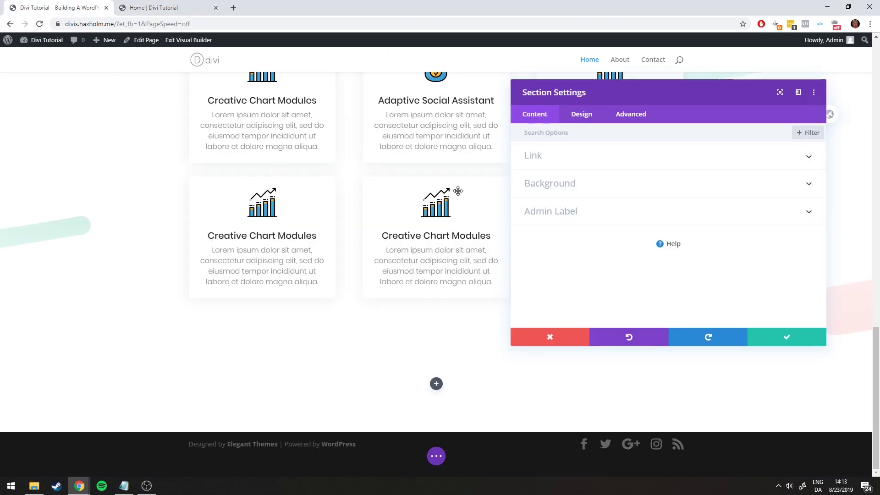
click(544, 183)
click(165, 8)
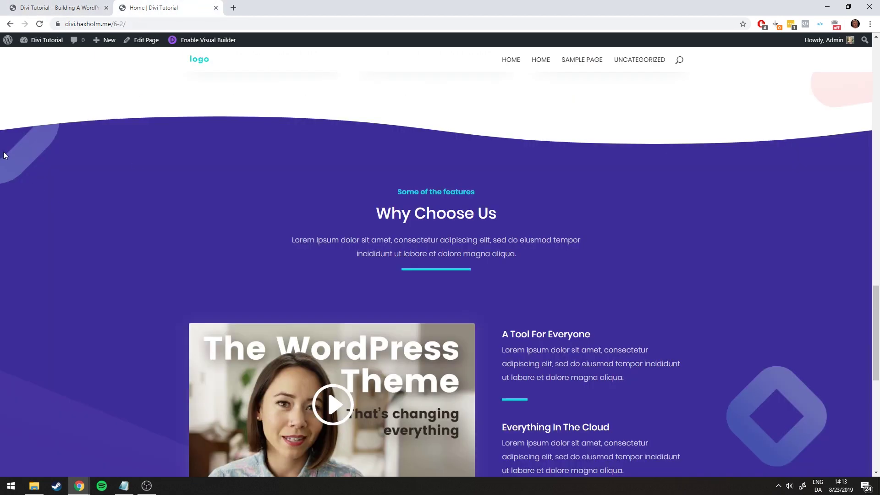
scroll(24, 408, down, 4)
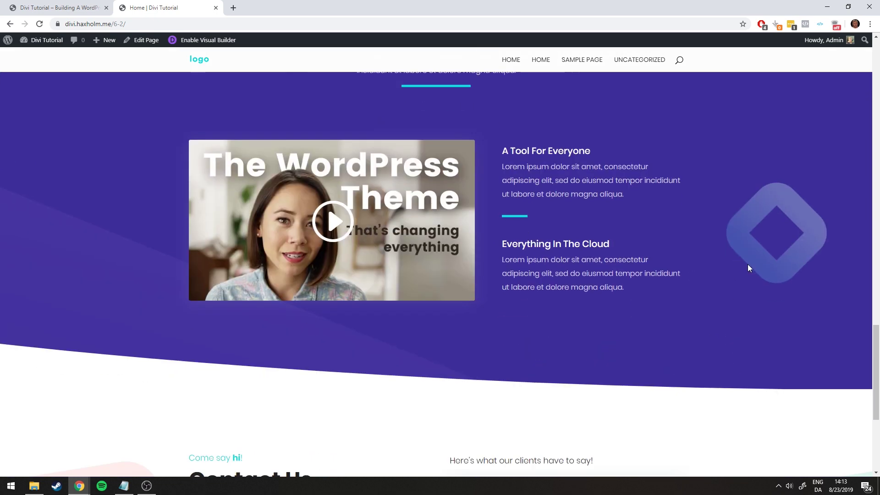
scroll(23, 191, up, 4)
click(59, 8)
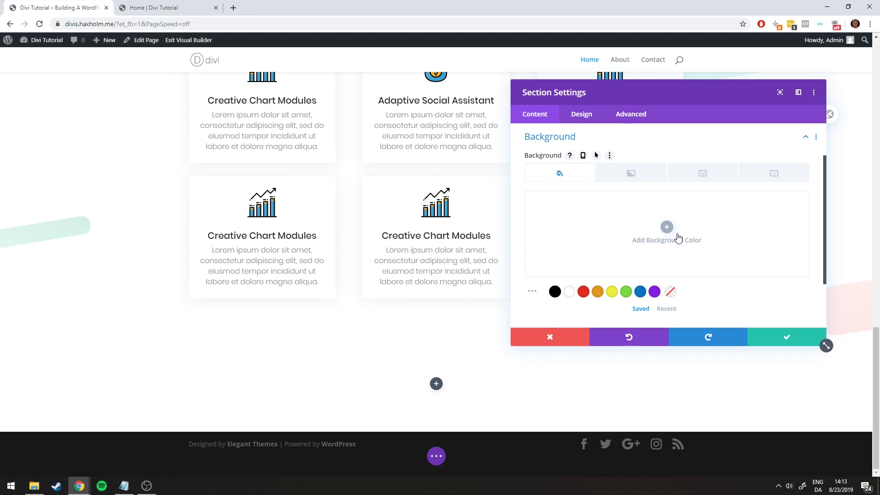
click(700, 174)
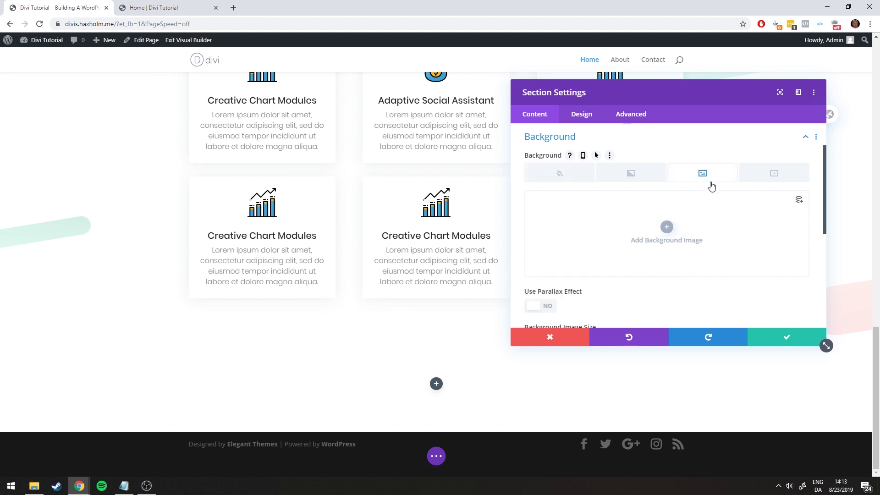
click(558, 174)
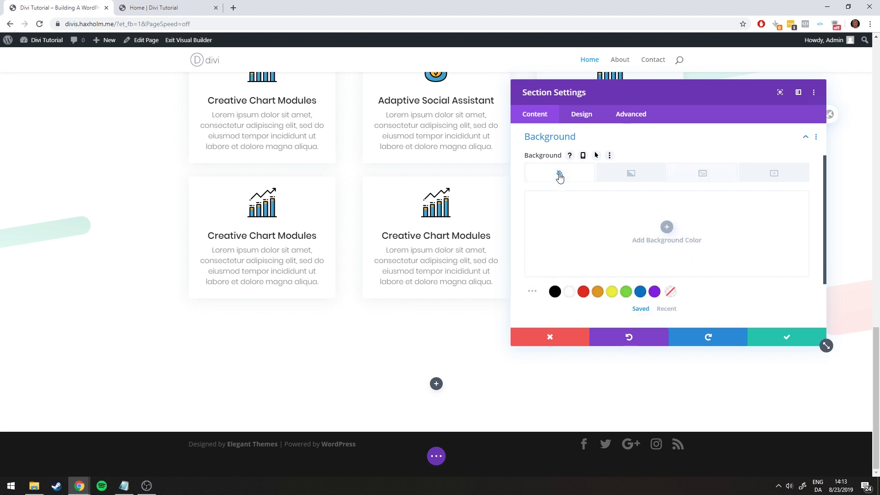
Paste #2C225A from the colour notes as the section's background colour
click(124, 486)
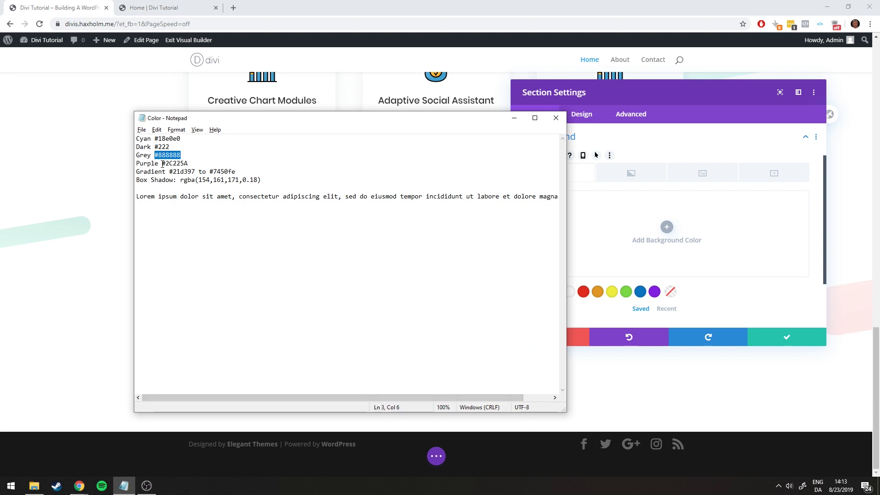
click(513, 120)
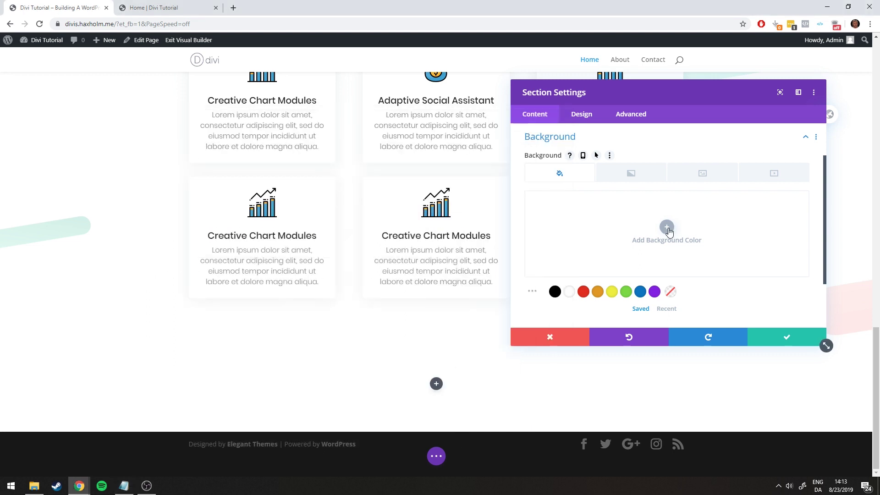
click(667, 226)
text(#2C225A)
click(573, 202)
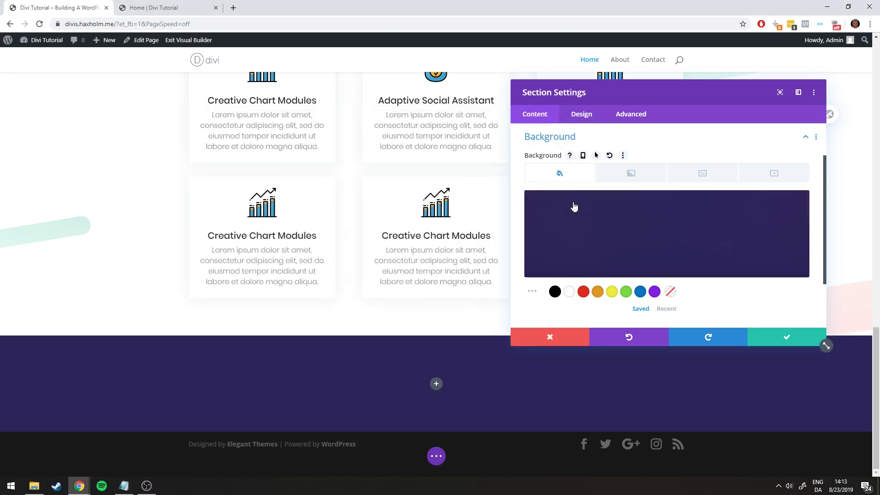
Upload striples-bg.png to the Media Library and set it as the section's background image
click(704, 179)
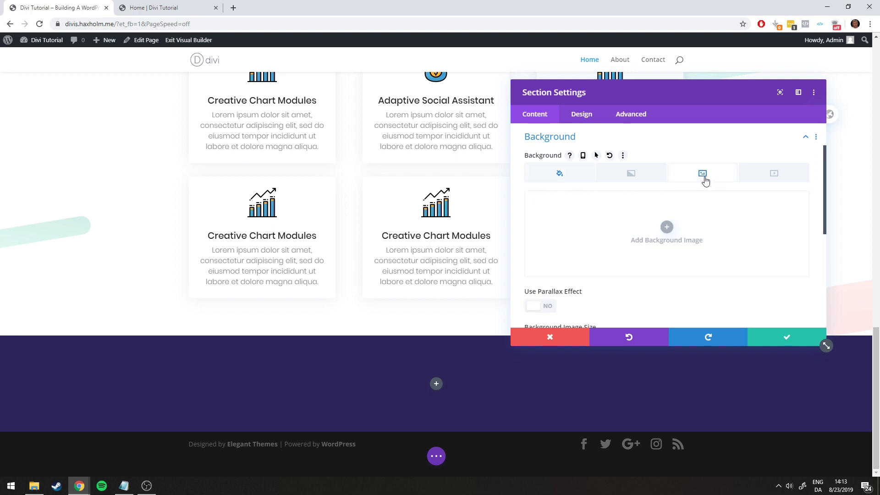
click(666, 226)
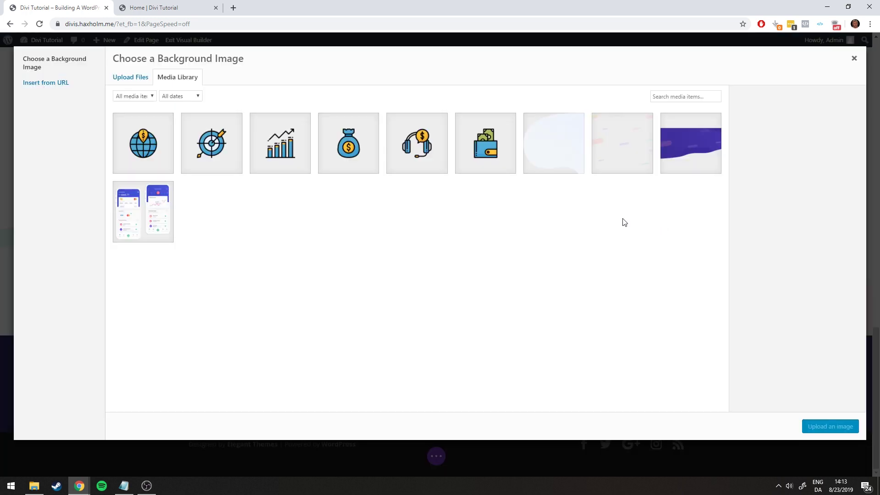
click(36, 483)
click(522, 362)
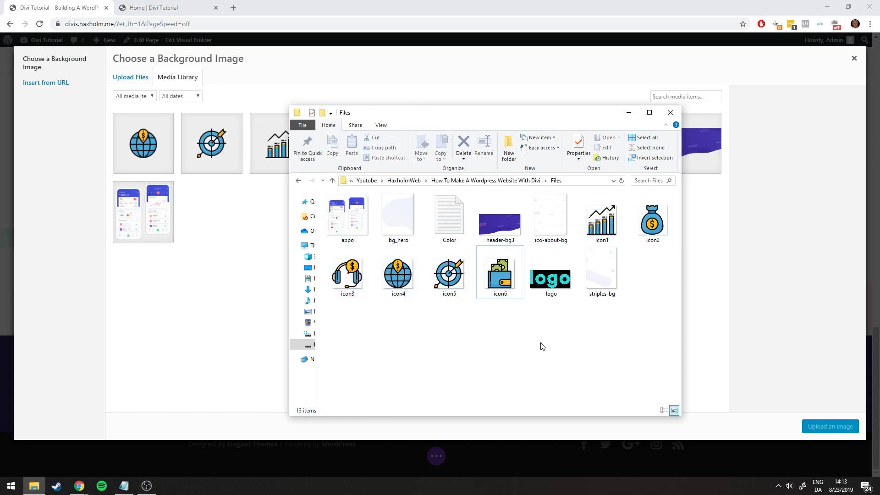
drag(585, 299, 255, 246)
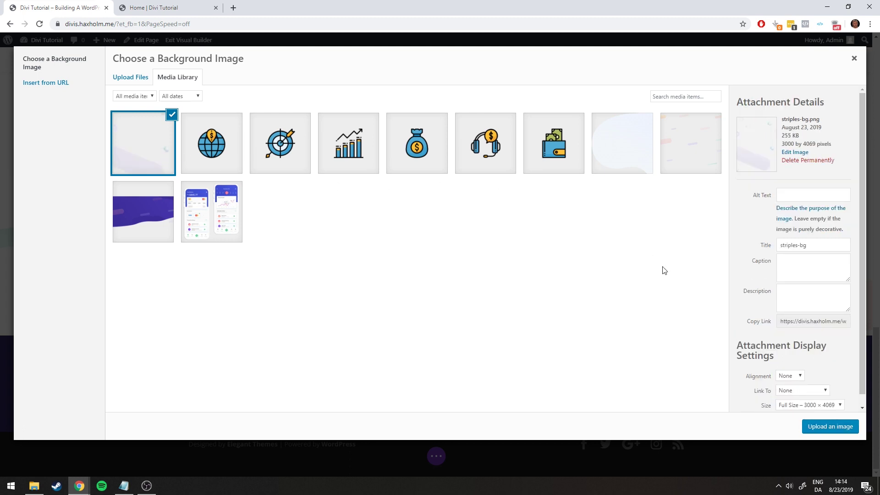
scroll(797, 375, down, 1)
click(831, 426)
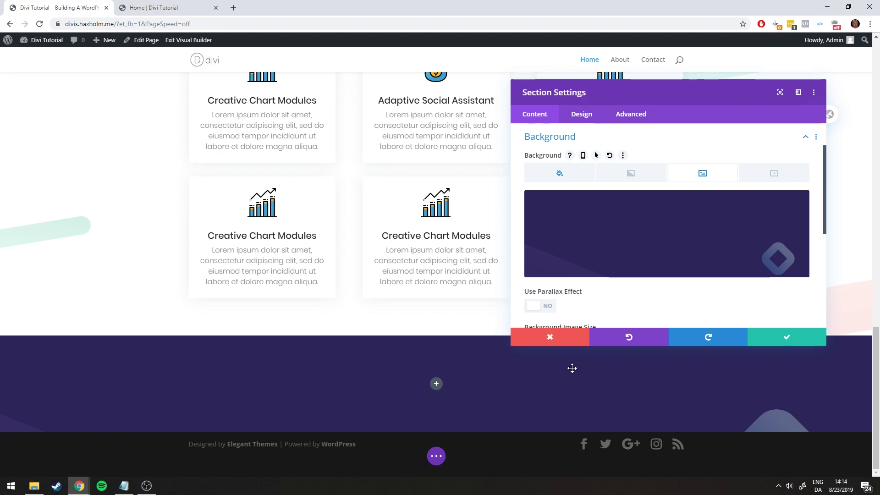
Check the result against the reference page and save the section settings
click(142, 7)
click(62, 4)
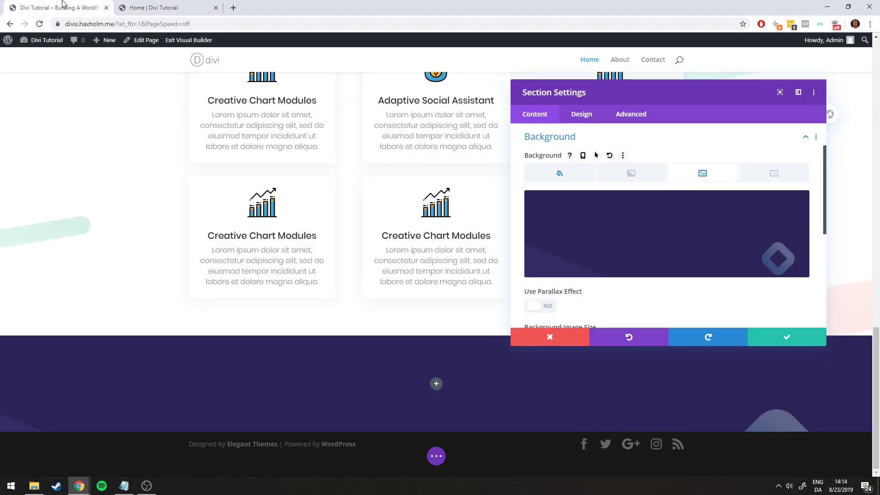
scroll(674, 280, down, 1)
scroll(627, 249, up, 1)
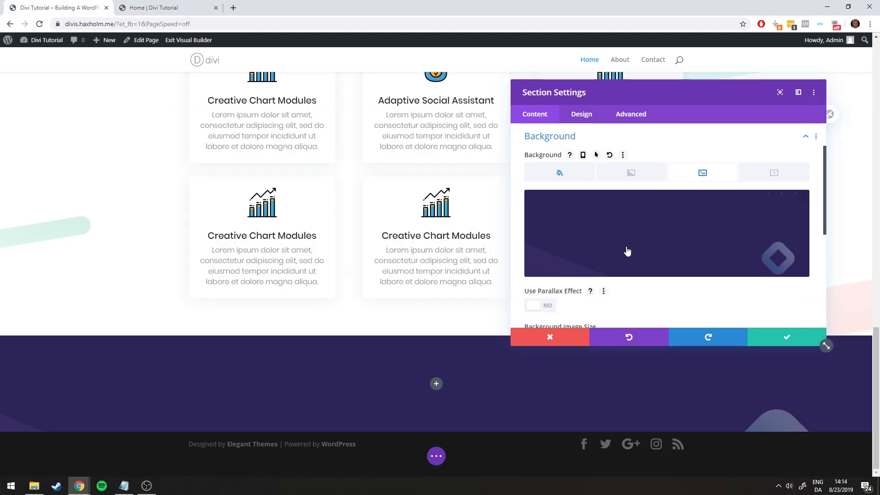
scroll(729, 271, down, 1)
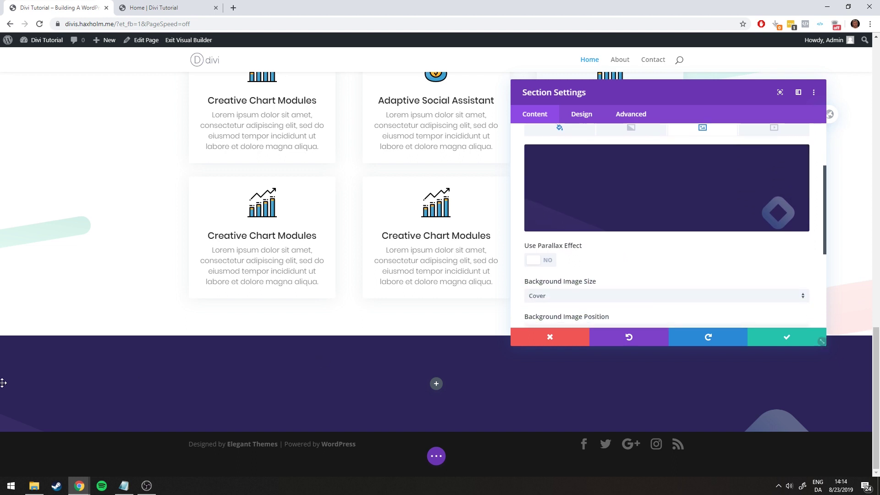
click(788, 338)
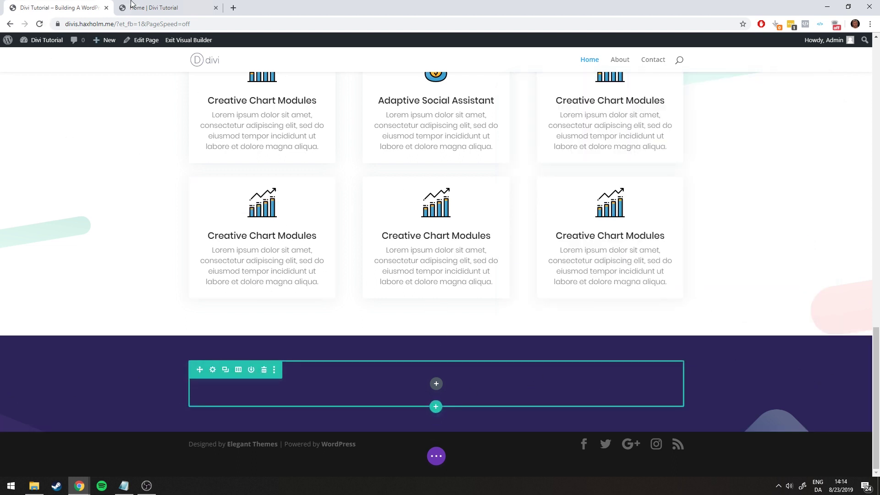
Compare the new purple section with the live reference page
click(133, 8)
scroll(140, 210, up, 1)
scroll(140, 211, up, 2)
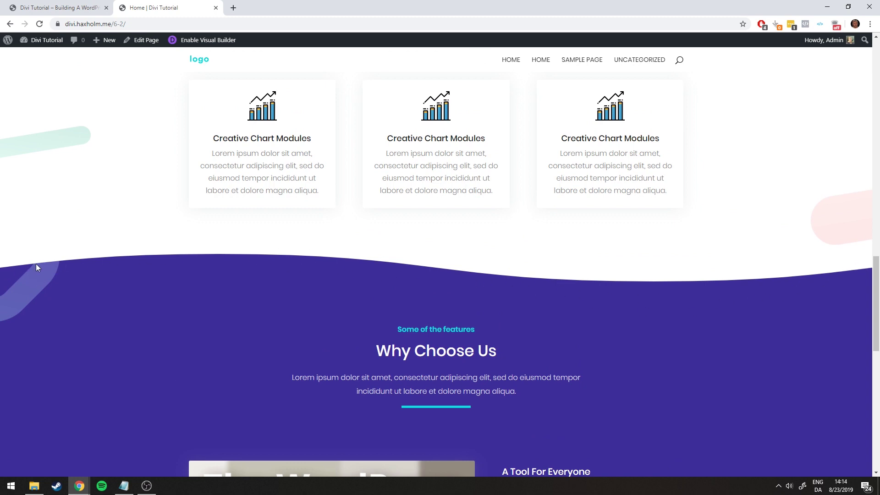
click(41, 8)
click(206, 4)
click(65, 5)
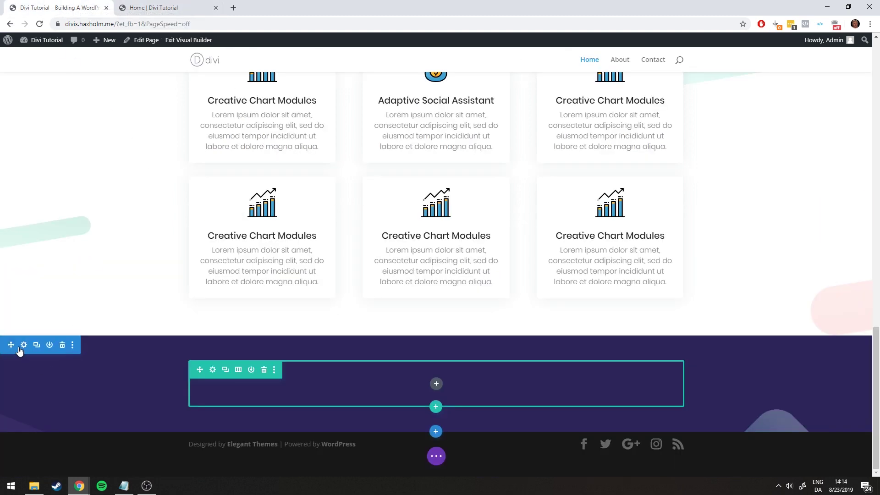
In the section's Design Dividers options, choose the wave divider style
click(21, 345)
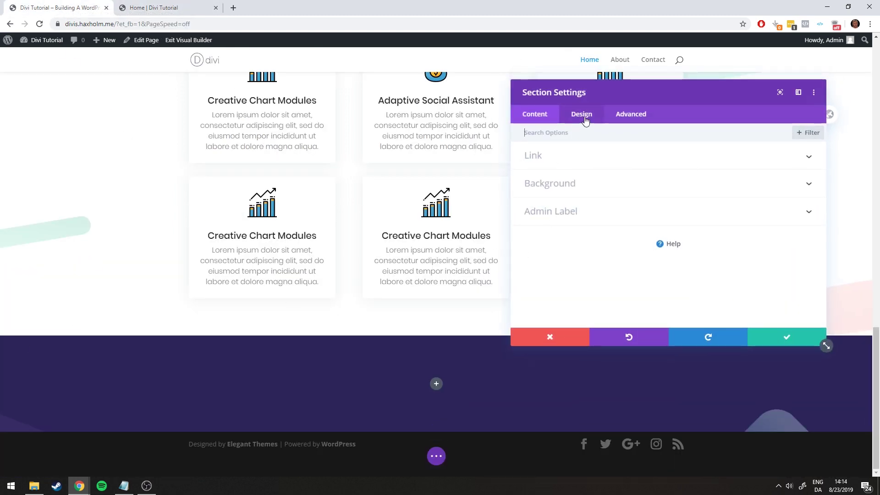
click(587, 118)
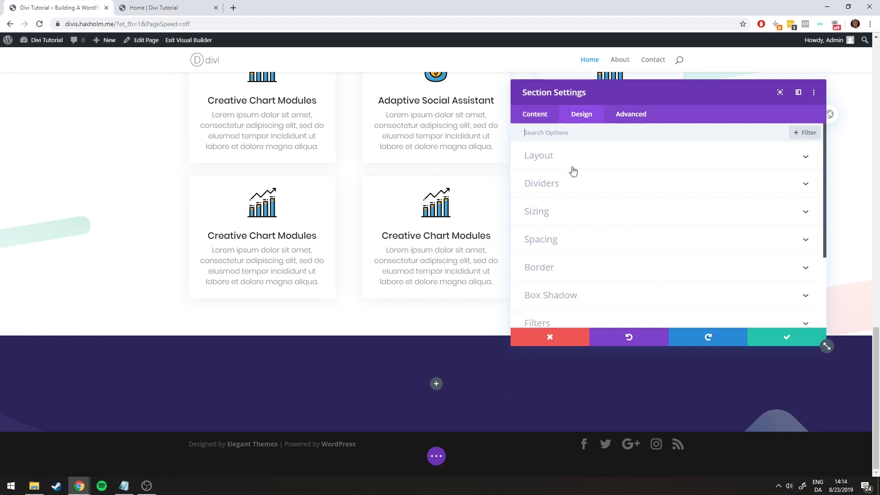
click(545, 184)
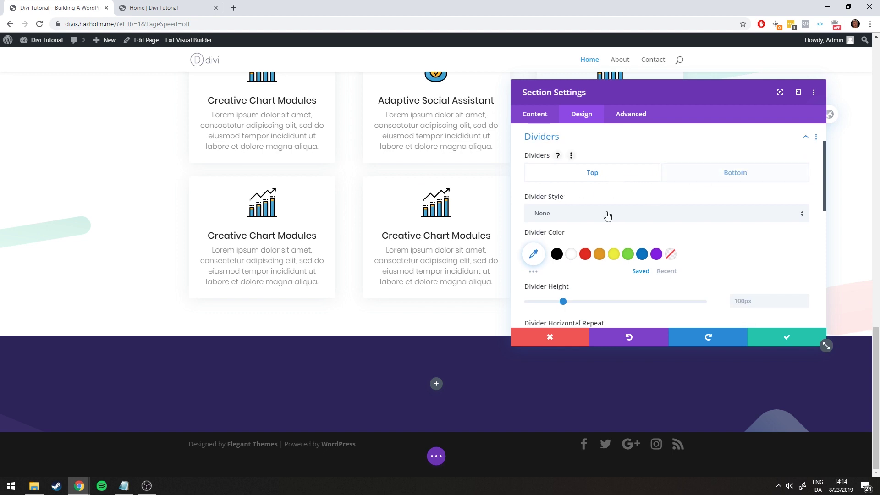
click(165, 9)
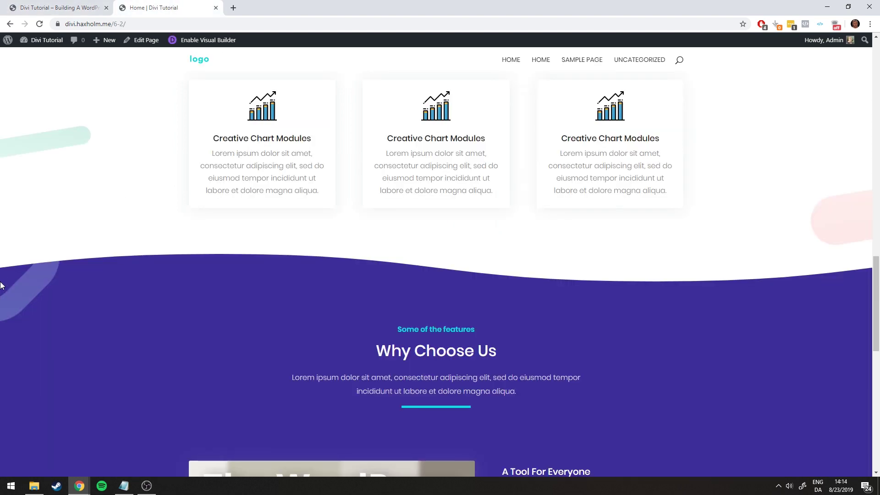
click(22, 8)
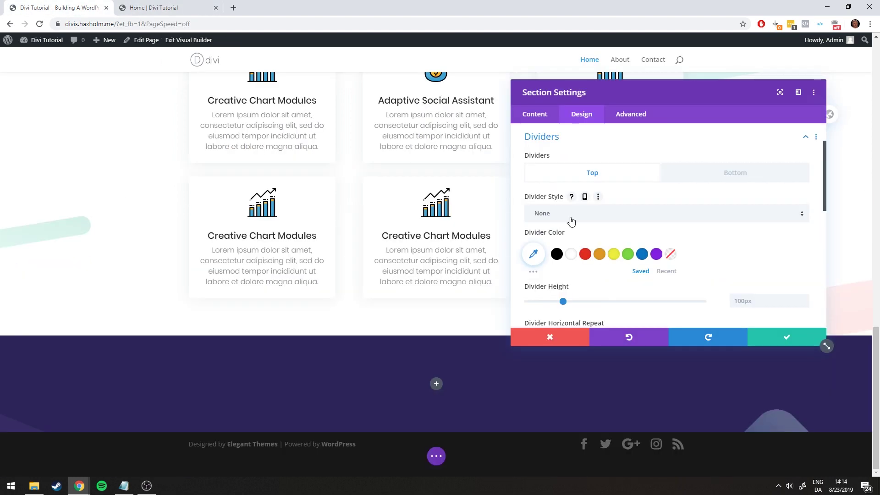
click(569, 218)
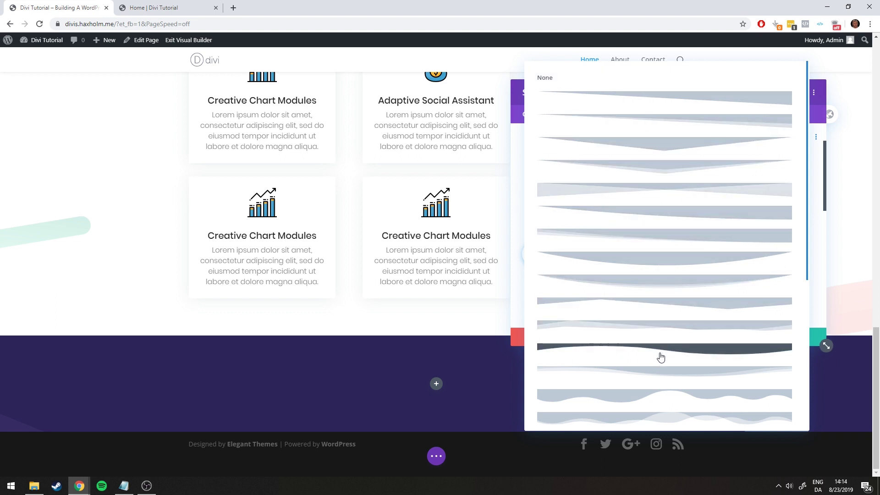
scroll(657, 320, down, 1)
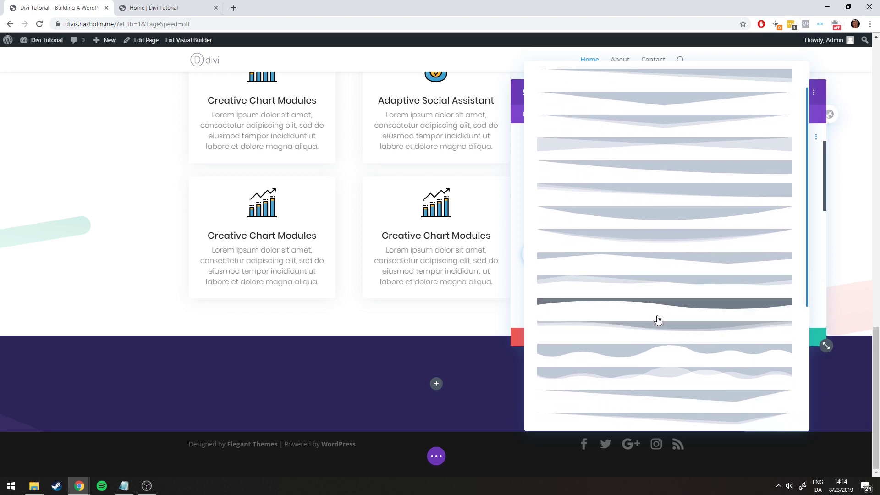
click(660, 302)
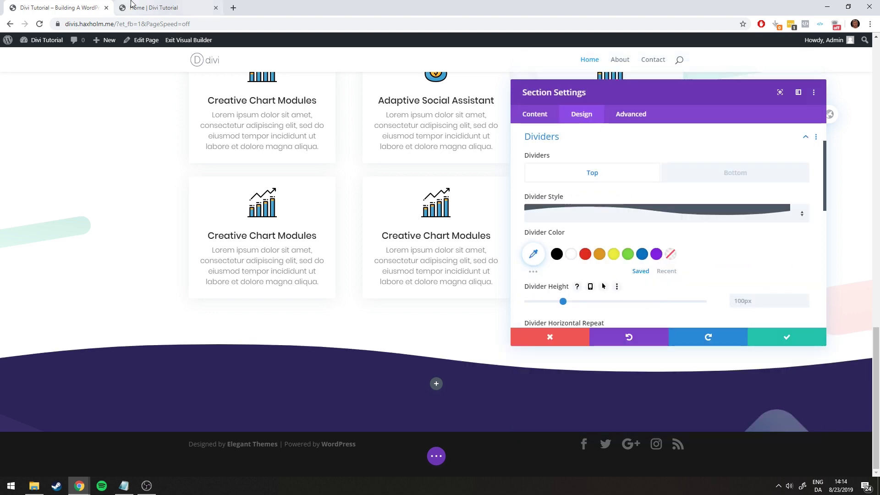
Try divider heights, repeat and flip, keeping the wave at 100px unflipped
click(132, 4)
click(59, 7)
click(142, 6)
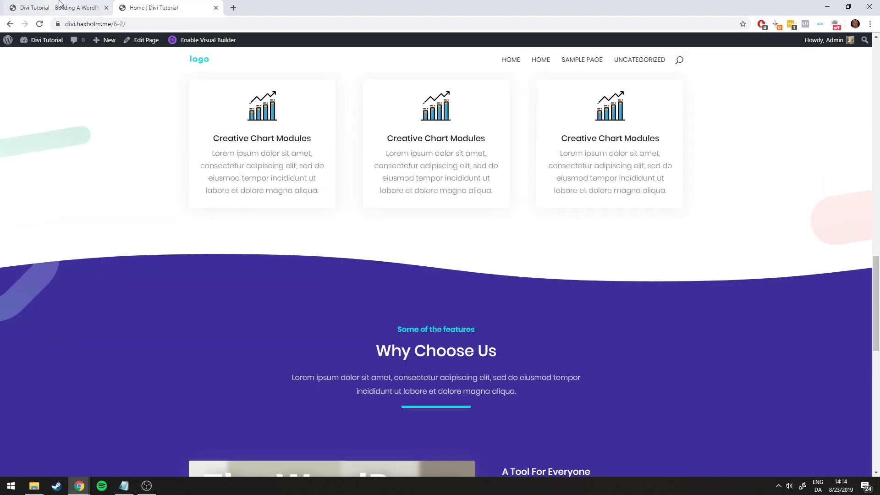
click(60, 6)
scroll(564, 222, down, 1)
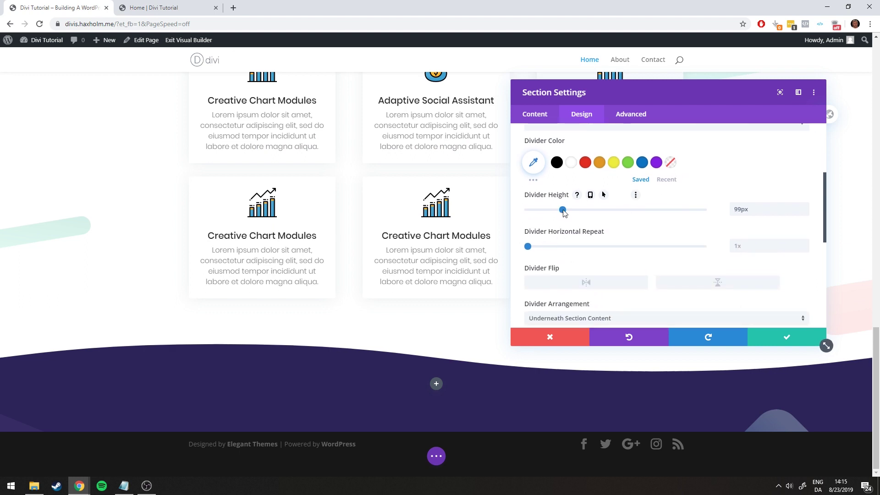
drag(563, 212, 536, 211)
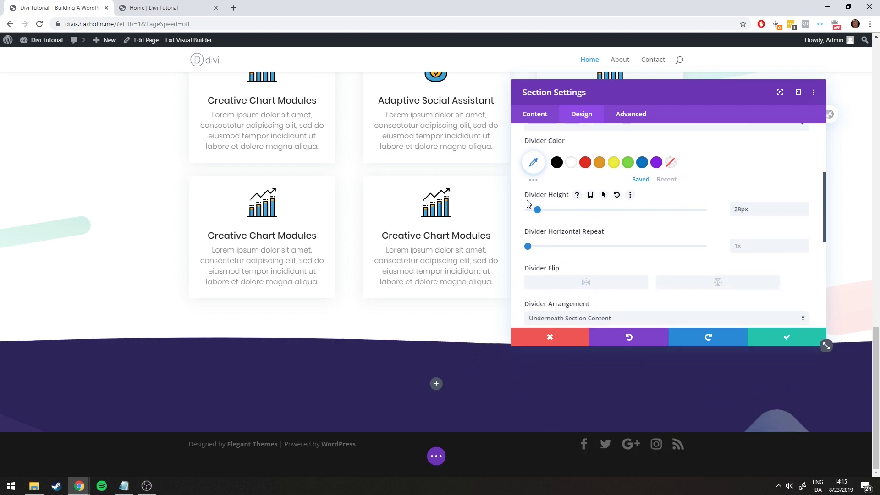
click(546, 209)
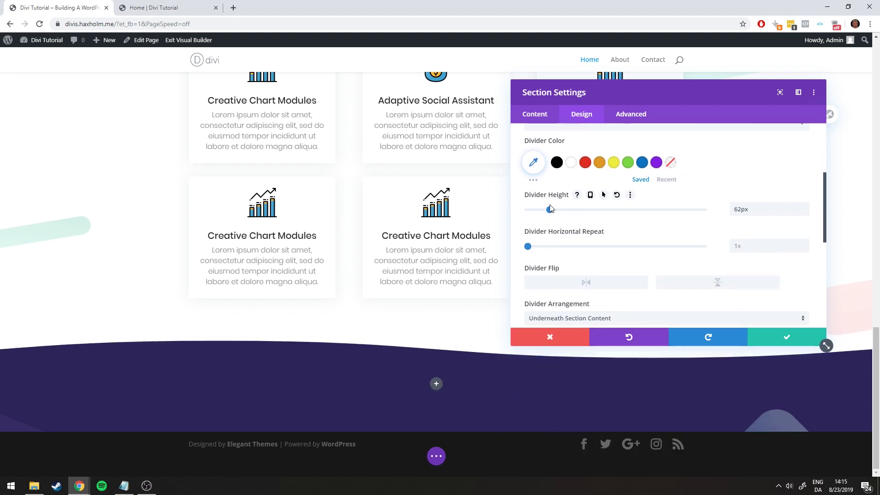
click(617, 194)
mouse_move(528, 246)
mouse_down()
mouse_move(602, 246)
mouse_move(527, 246)
mouse_up()
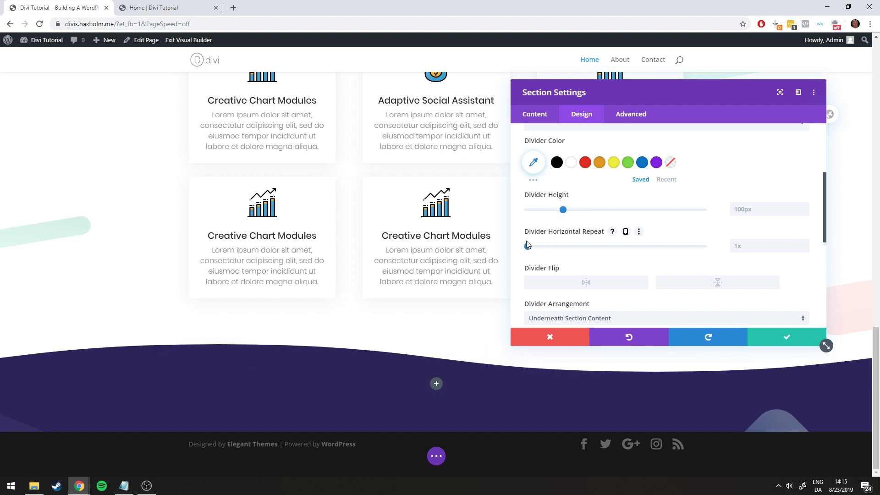
click(586, 282)
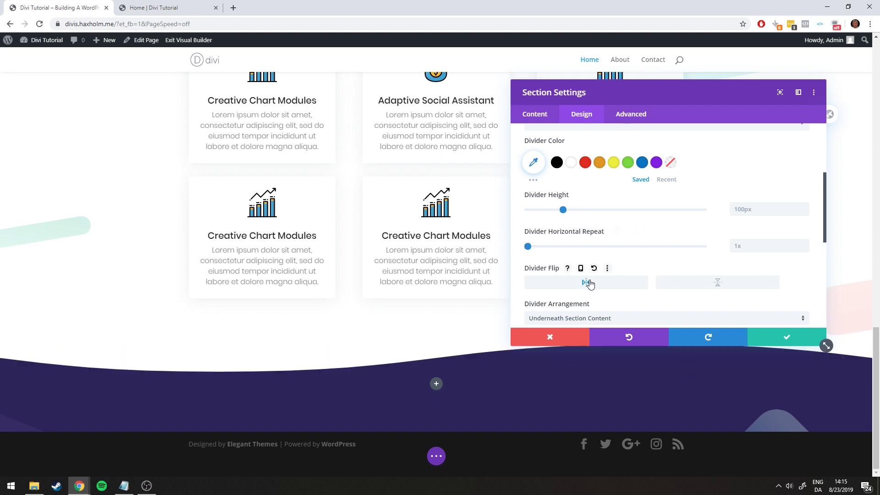
click(586, 282)
Set the wave divider colour to white, save, and view the reference Home page
scroll(609, 269, down, 2)
scroll(609, 269, down, 1)
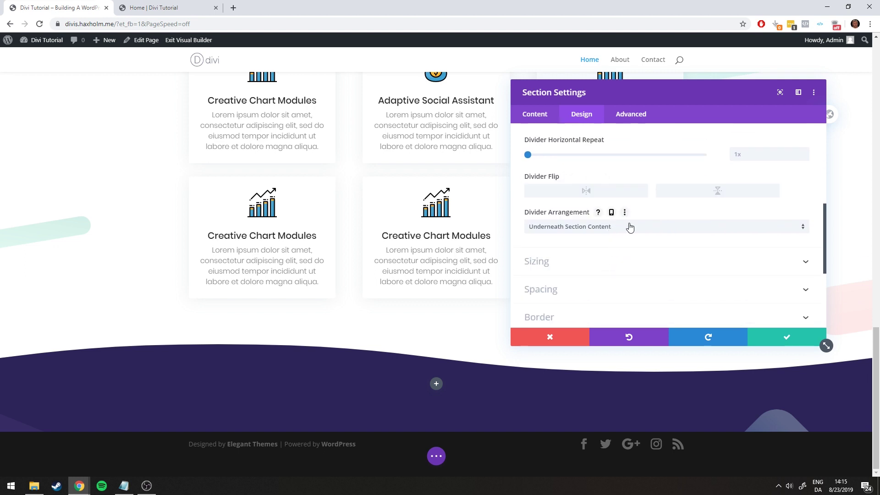
scroll(628, 229, up, 3)
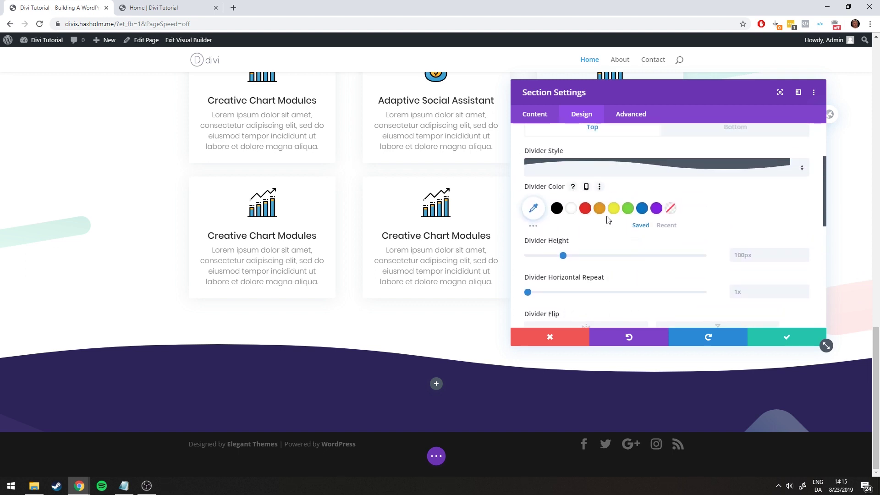
click(585, 208)
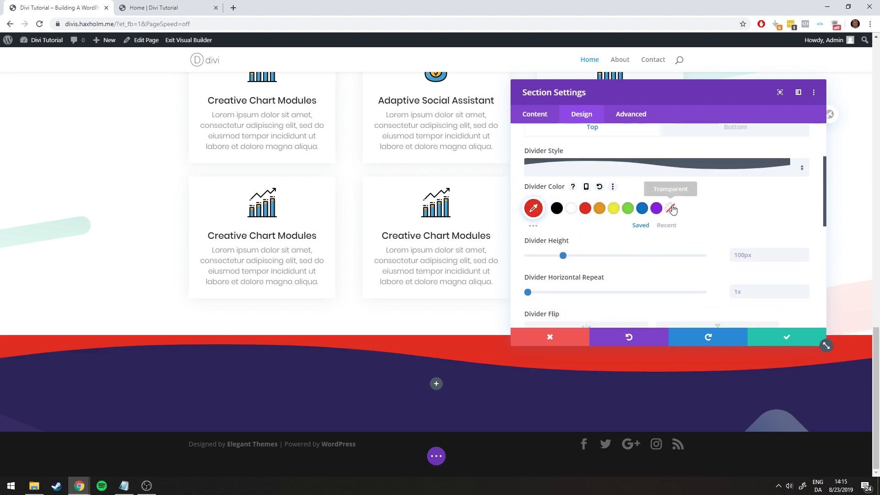
click(671, 208)
click(573, 213)
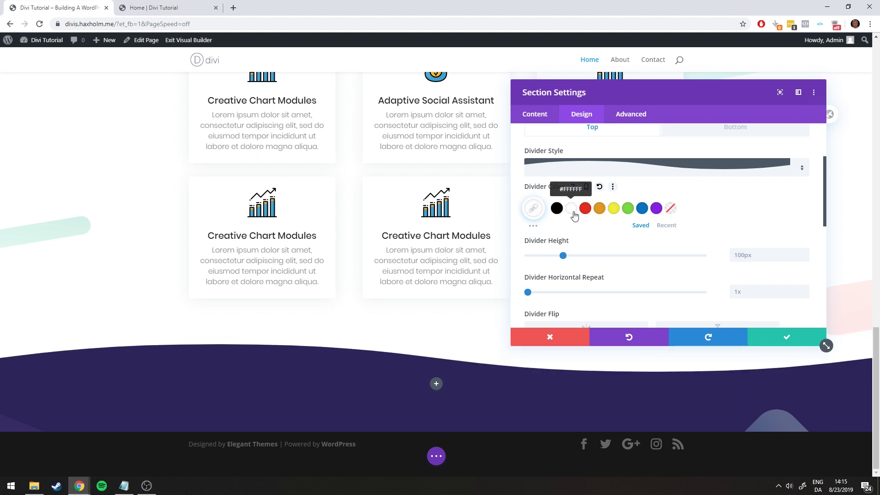
click(773, 337)
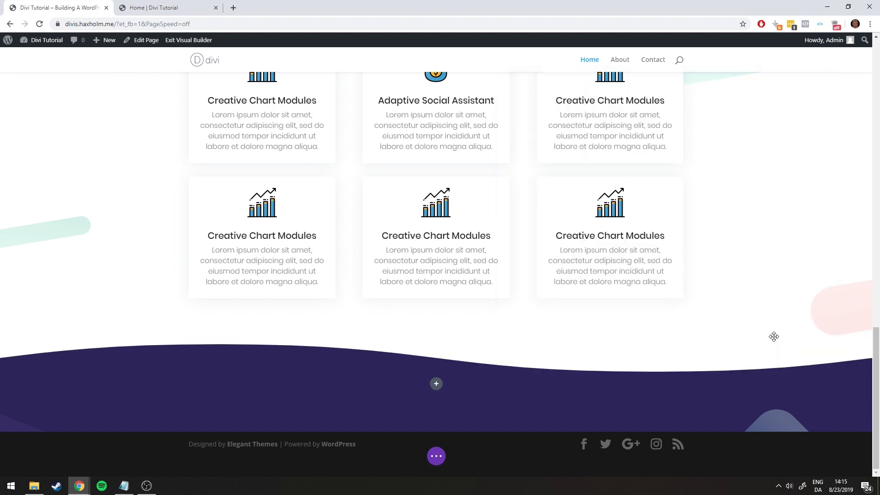
click(160, 5)
drag(376, 325, 528, 398)
Review the Why Choose Us text on the reference page, then return to the builder
click(523, 340)
scroll(517, 335, up, 5)
scroll(462, 310, up, 4)
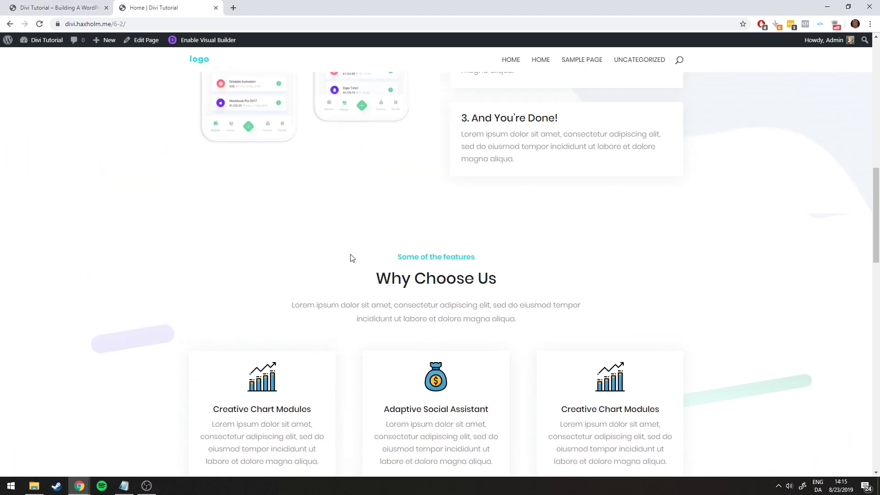
drag(349, 256, 544, 326)
click(525, 326)
scroll(524, 326, down, 7)
scroll(369, 366, down, 2)
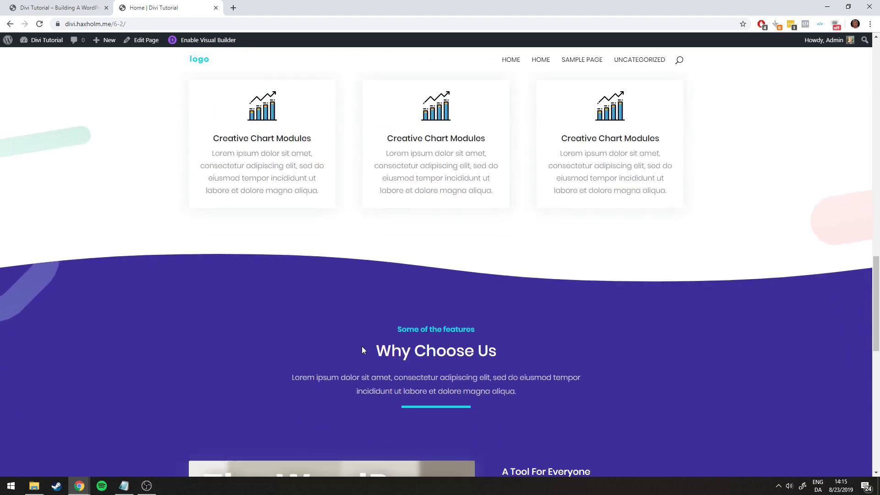
click(12, 4)
scroll(394, 259, up, 10)
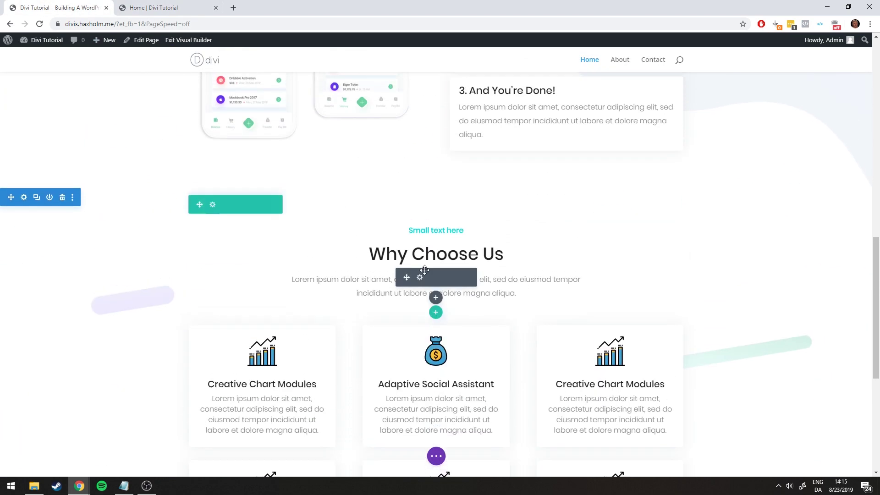
scroll(394, 259, down, 1)
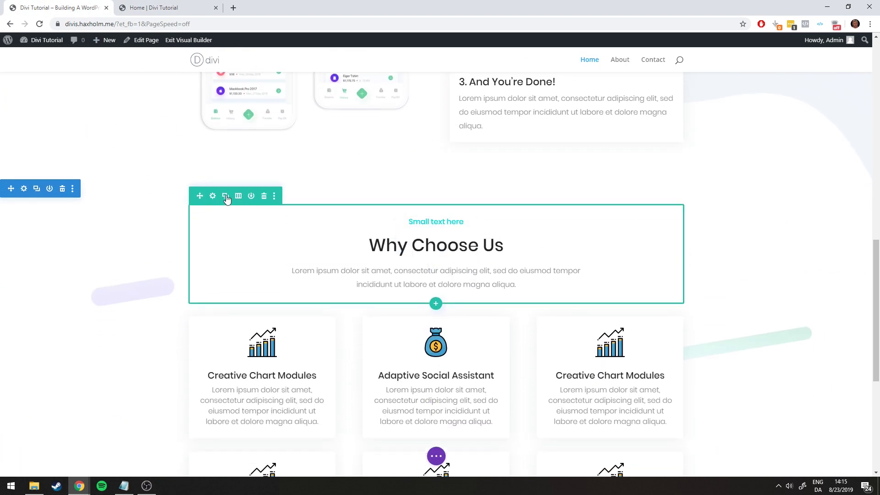
Duplicate the Why Choose Us row, move the copy into the purple section, and delete its empty row
click(225, 197)
scroll(275, 241, down, 1)
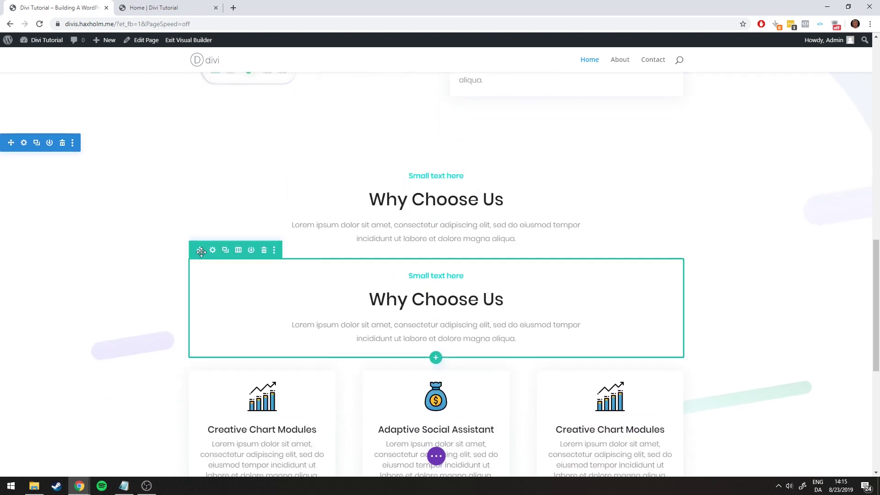
drag(200, 251, 435, 406)
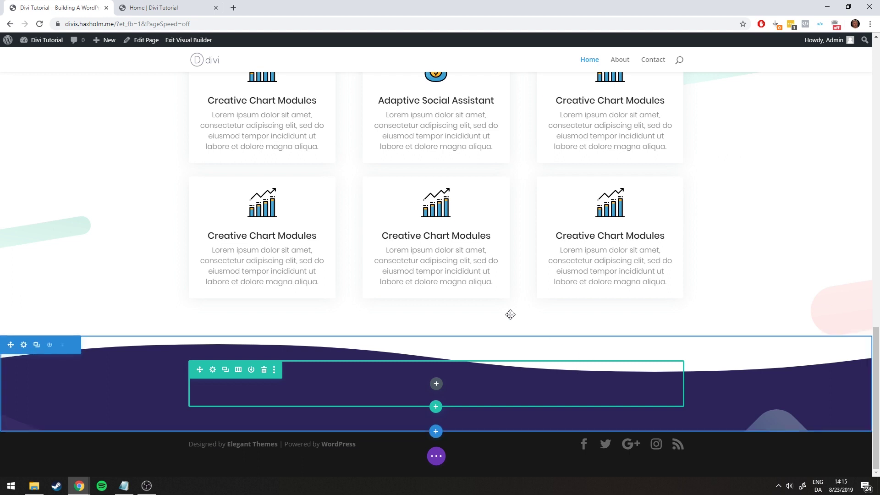
scroll(501, 314, down, 2)
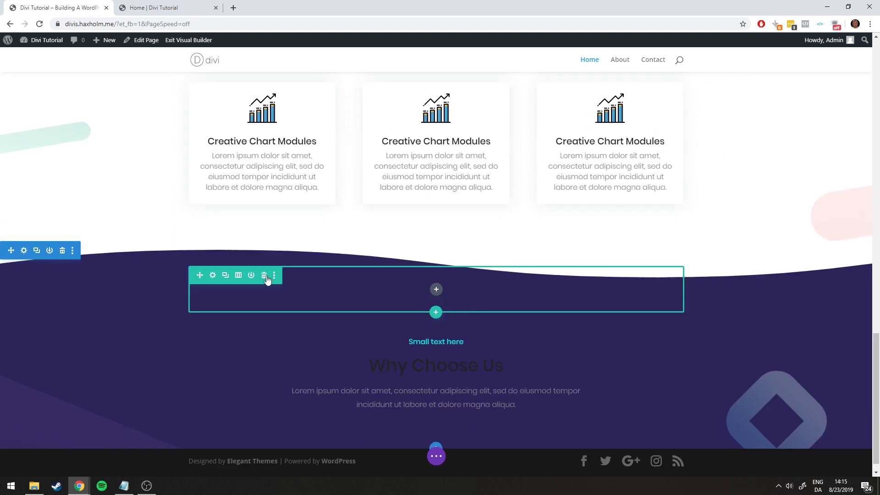
click(264, 275)
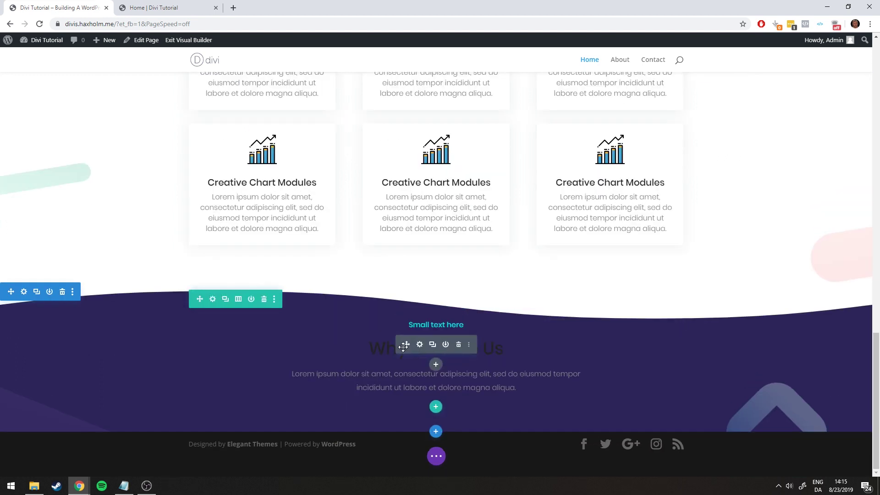
Set the H2 heading text colour to white and save the module
click(575, 116)
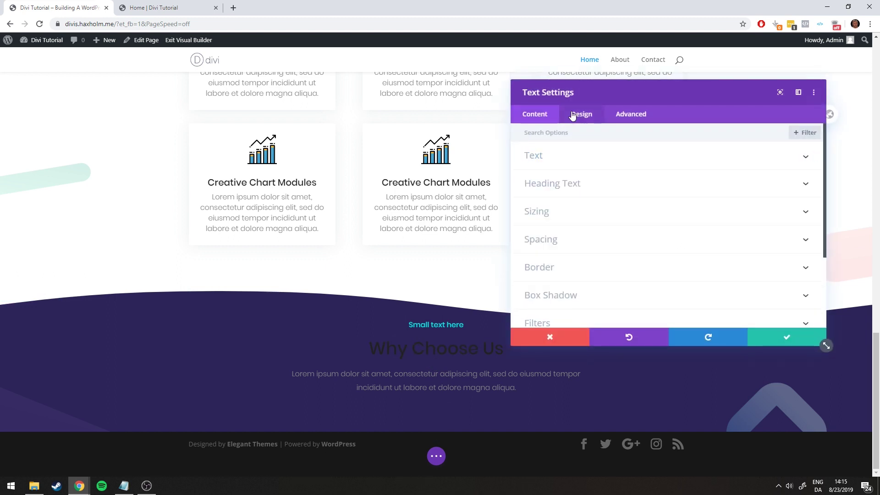
click(552, 180)
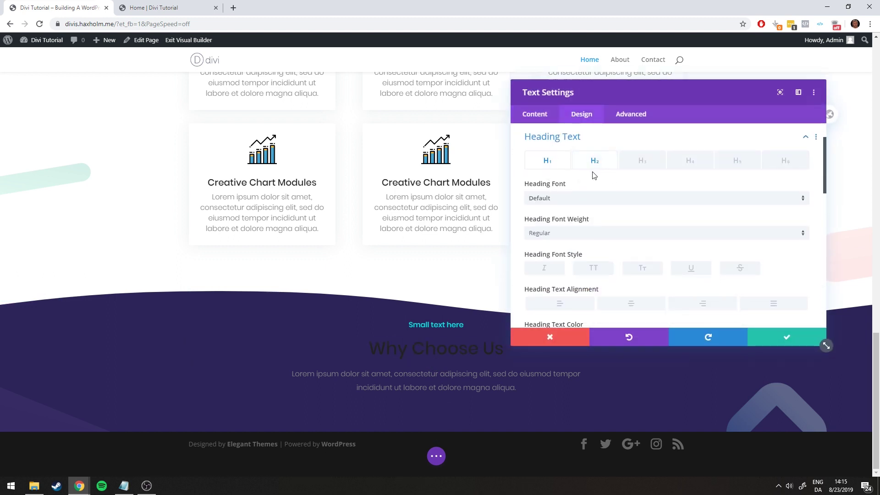
click(591, 161)
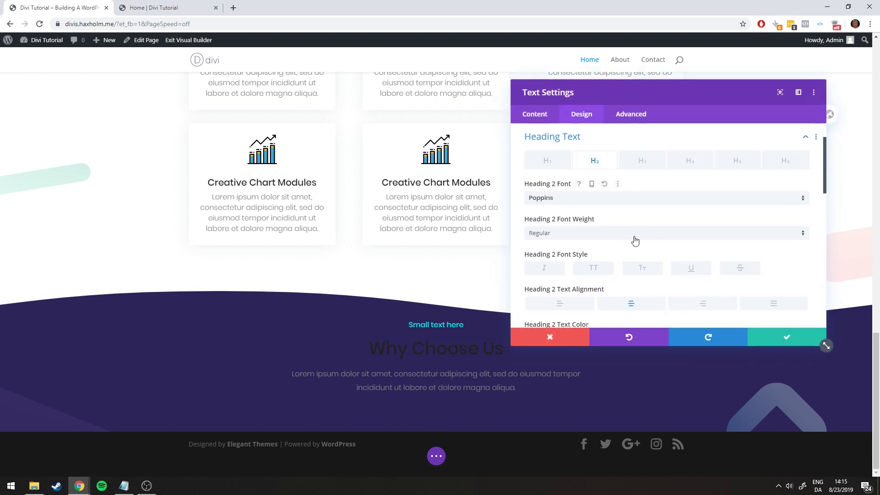
scroll(634, 241, down, 3)
click(571, 209)
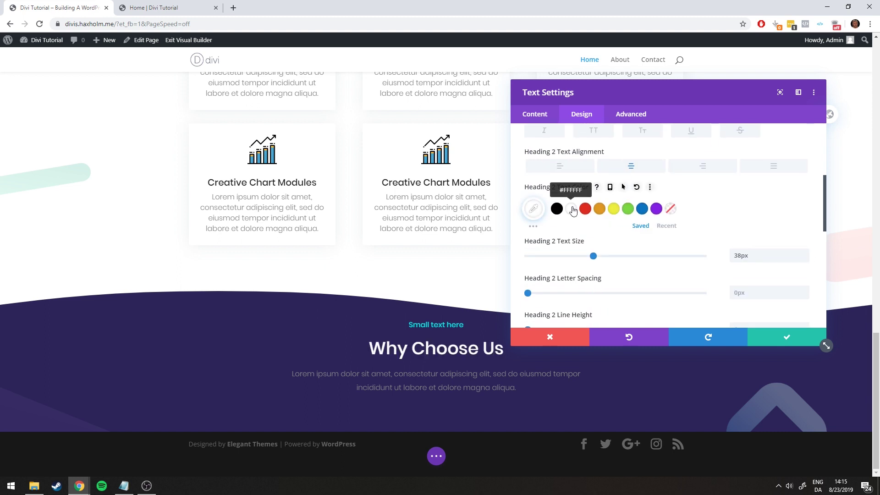
scroll(551, 214, up, 4)
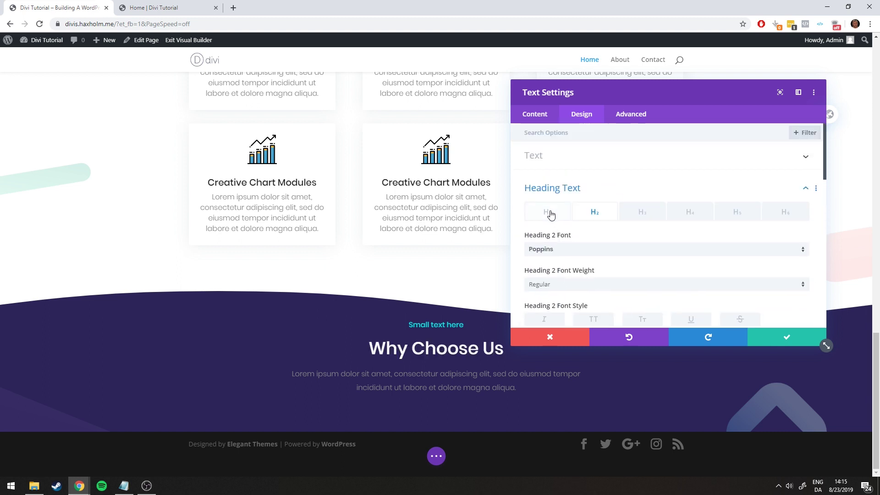
click(791, 344)
Make the paragraph text white at 0.69 opacity, matching the live page, and save
click(423, 373)
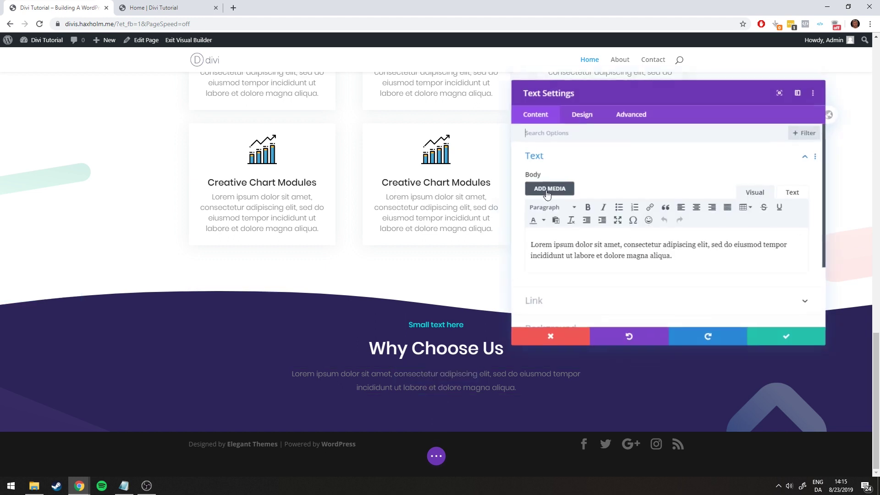
click(577, 119)
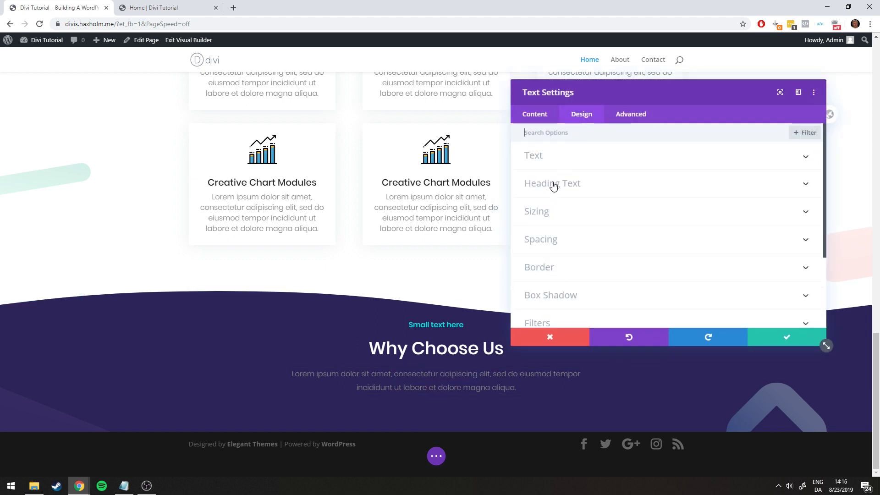
click(533, 156)
scroll(573, 201, down, 5)
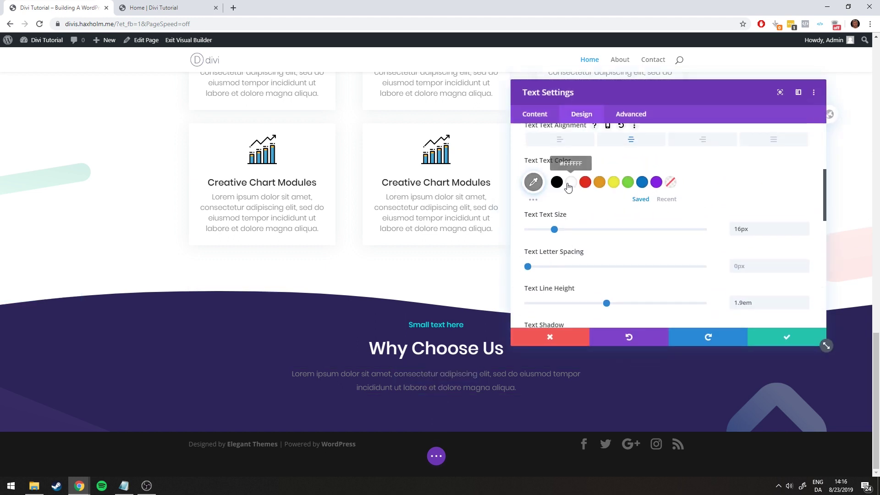
click(568, 186)
click(156, 5)
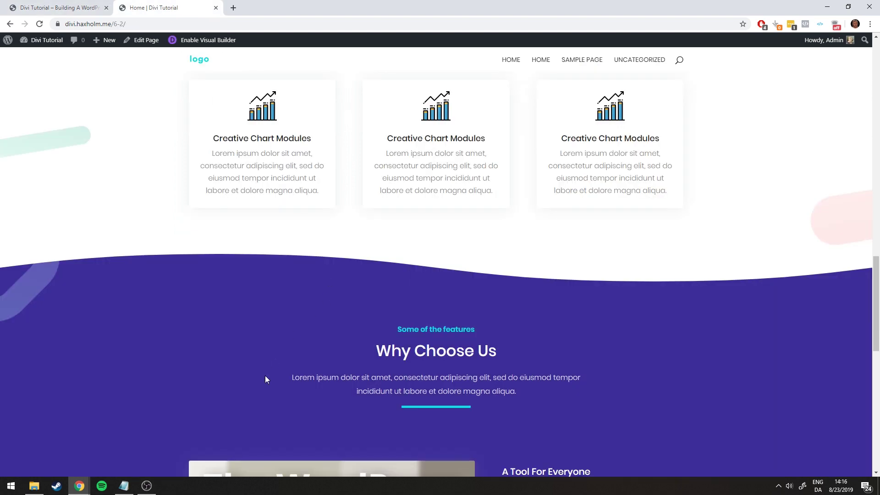
drag(300, 377, 527, 397)
click(527, 397)
click(89, 7)
click(533, 182)
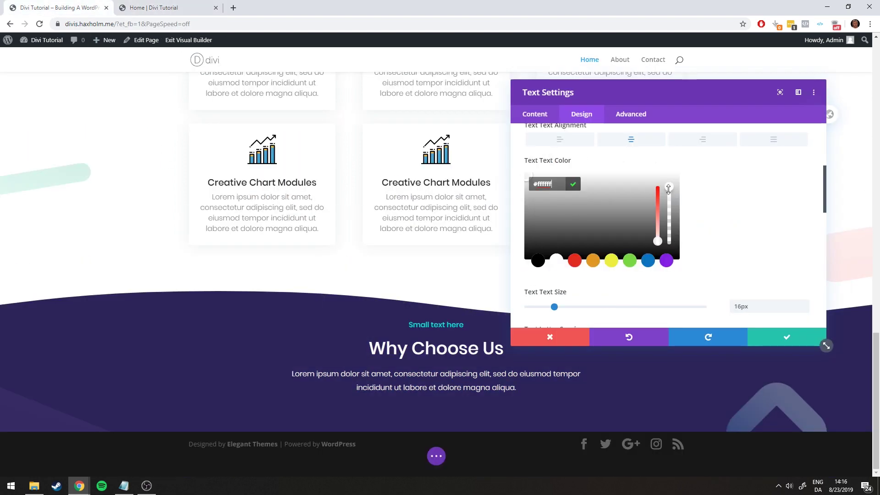
drag(668, 189, 669, 198)
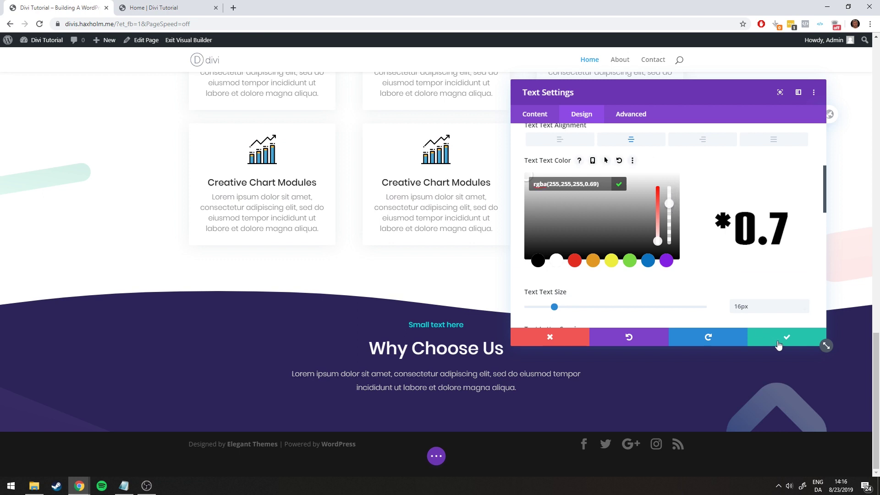
click(777, 344)
click(152, 8)
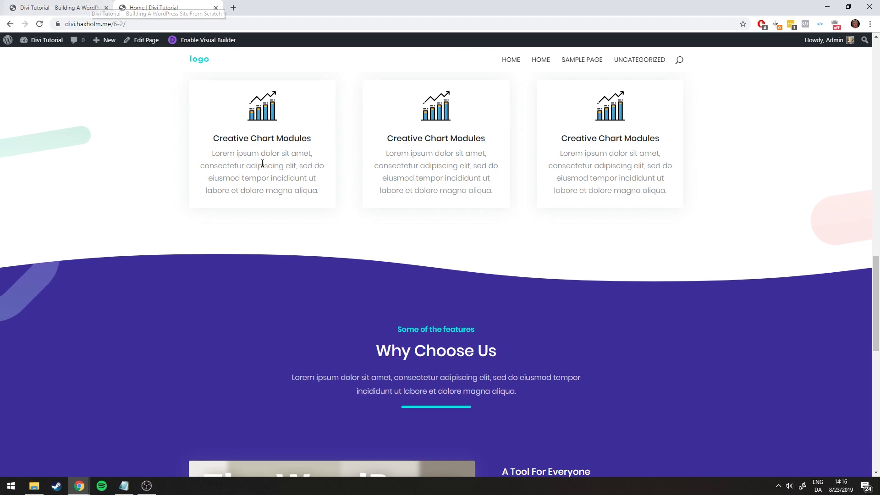
Compare with the live page, then drag the purple section's top padding larger
scroll(315, 189, down, 4)
scroll(315, 189, up, 10)
scroll(314, 191, down, 8)
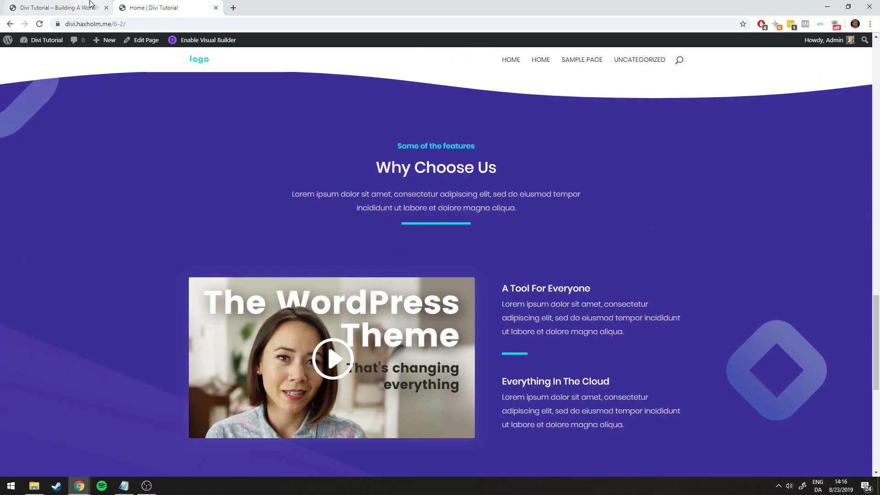
click(59, 7)
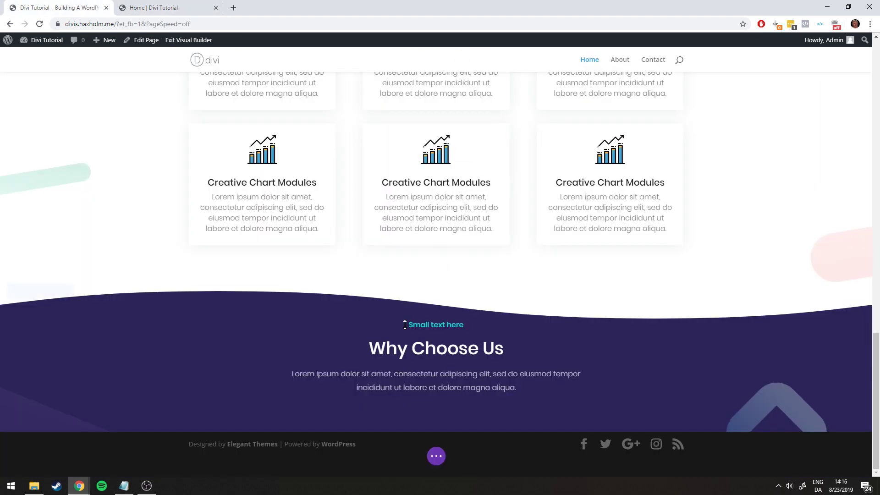
click(152, 7)
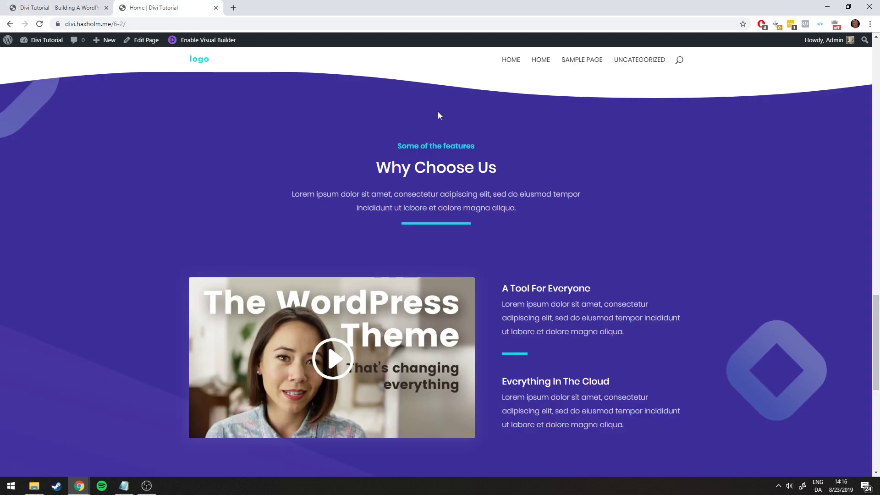
scroll(439, 128, up, 1)
click(86, 6)
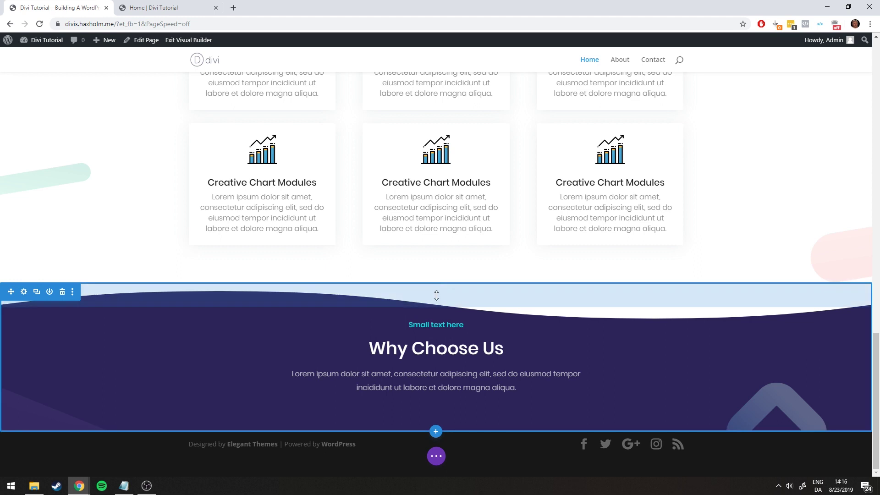
drag(436, 295, 441, 320)
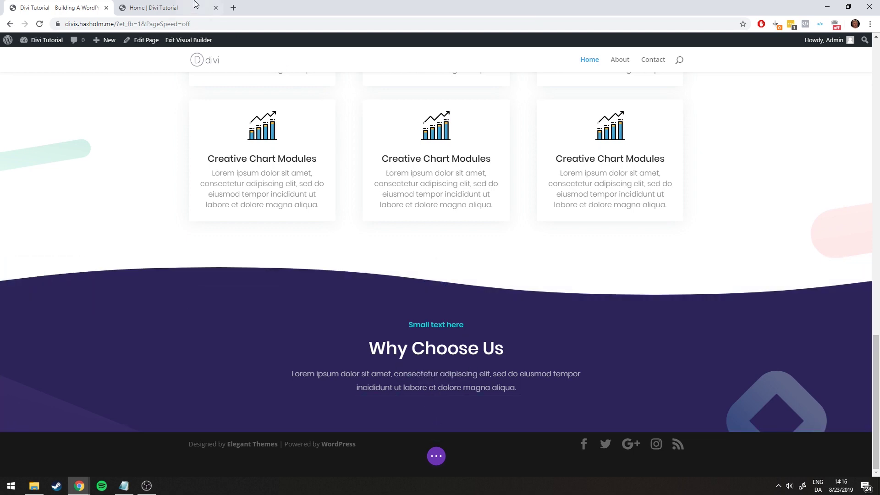
Add about 30px more top padding, checking the spacing against the live page
click(151, 7)
click(89, 4)
click(171, 5)
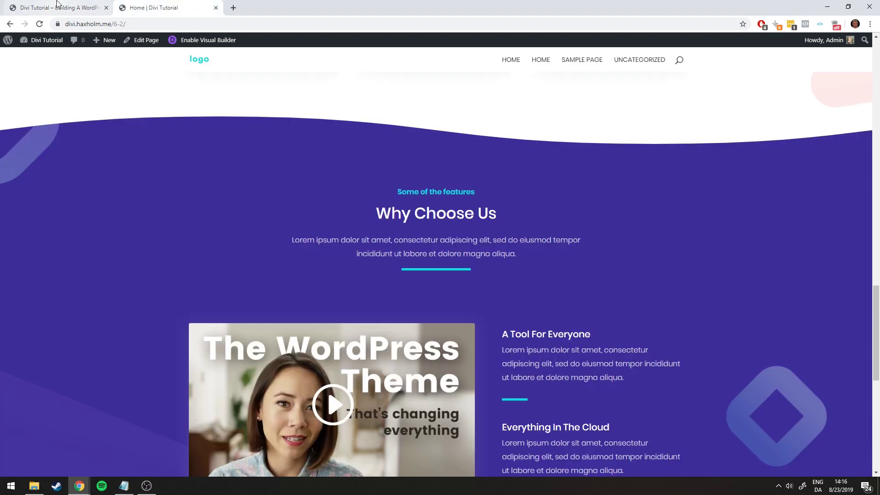
click(60, 6)
drag(439, 276, 441, 287)
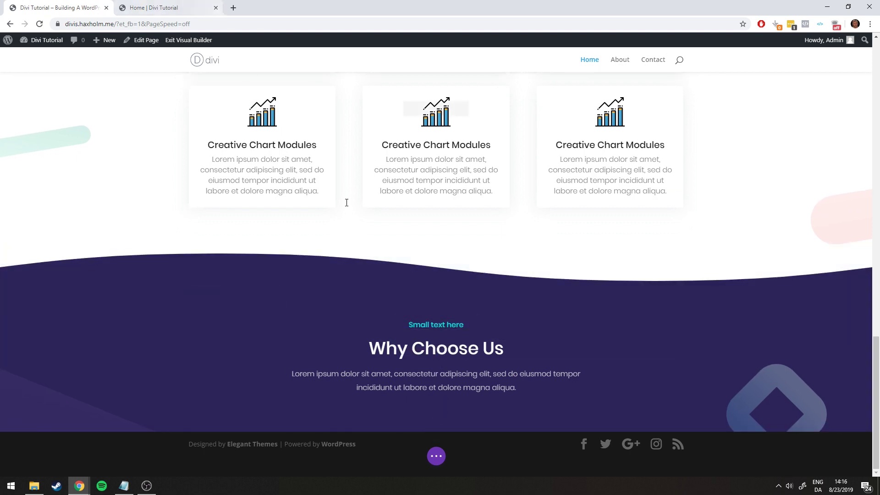
click(217, 2)
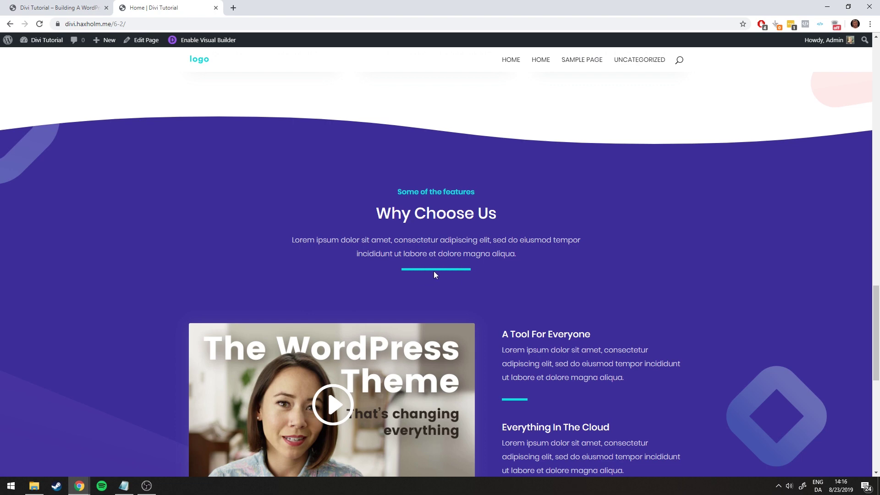
click(95, 5)
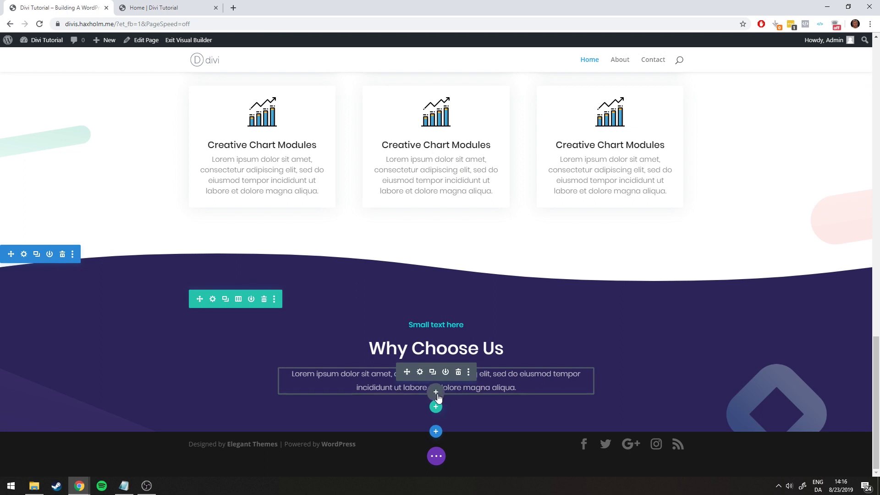
Insert a Divider module beneath the Why Choose Us paragraph
click(437, 393)
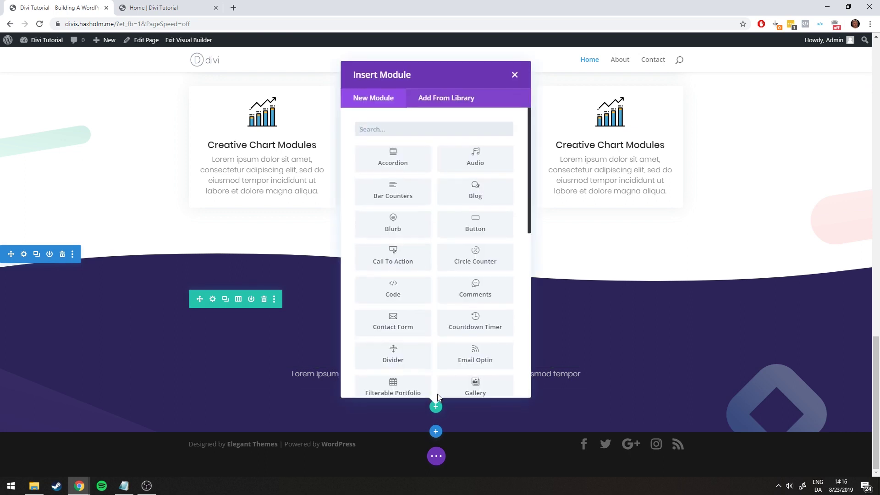
click(403, 349)
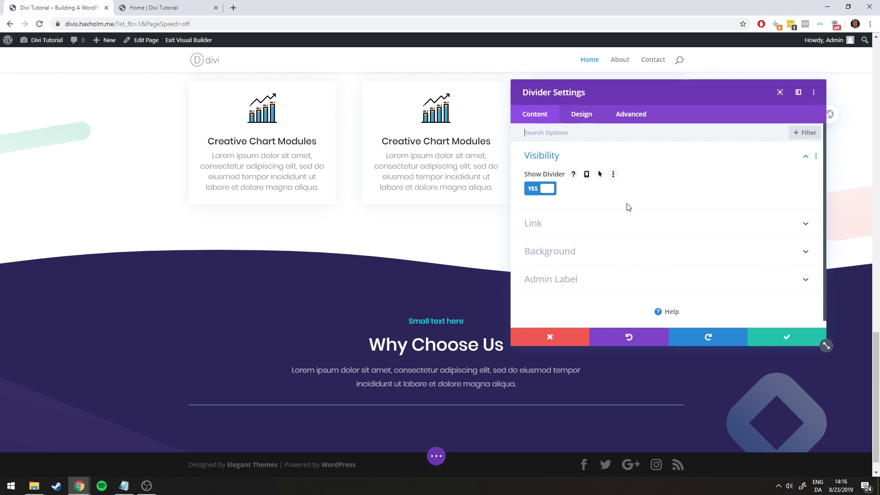
click(582, 114)
click(568, 157)
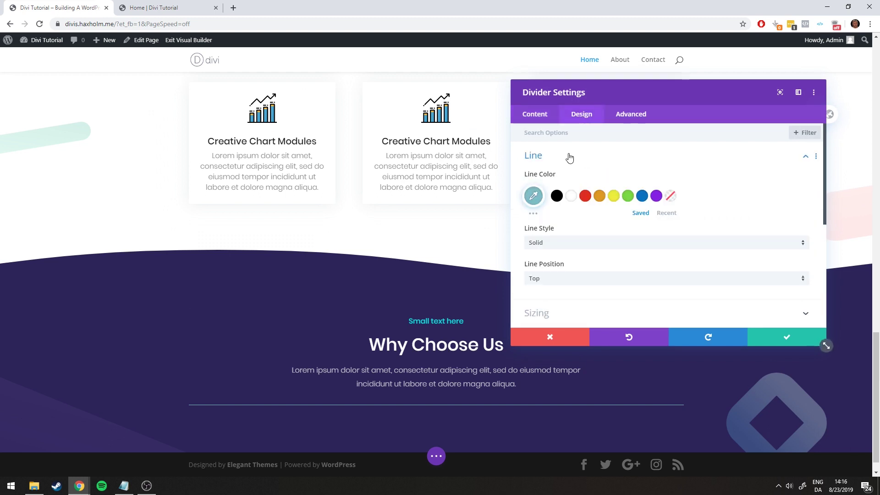
Set the divider line colour to cyan #18e0e0
click(123, 485)
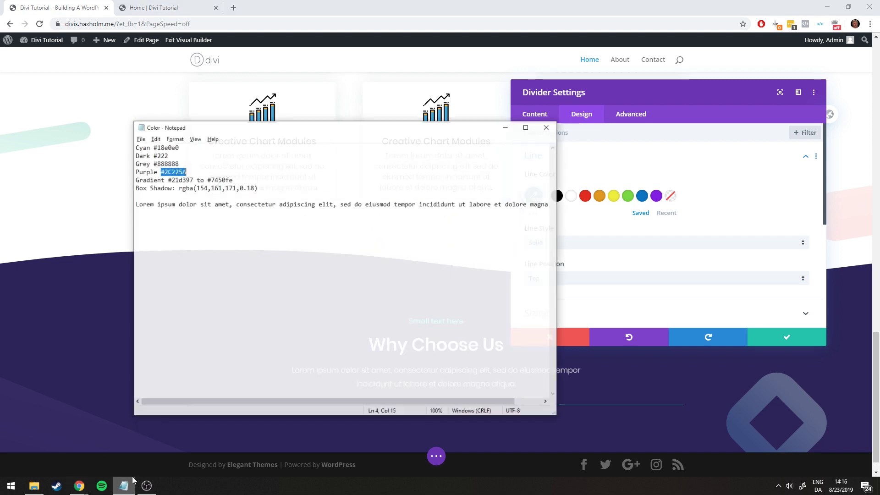
drag(181, 138, 159, 139)
click(514, 117)
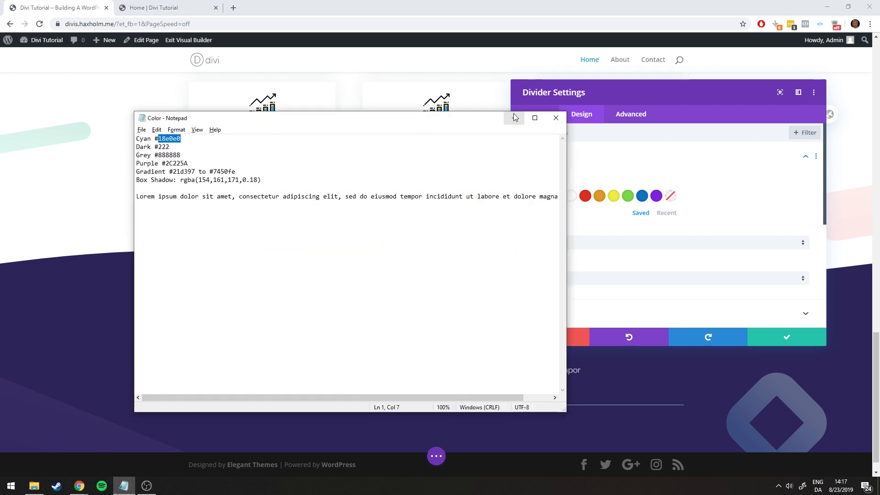
click(531, 193)
click(563, 199)
text(#)
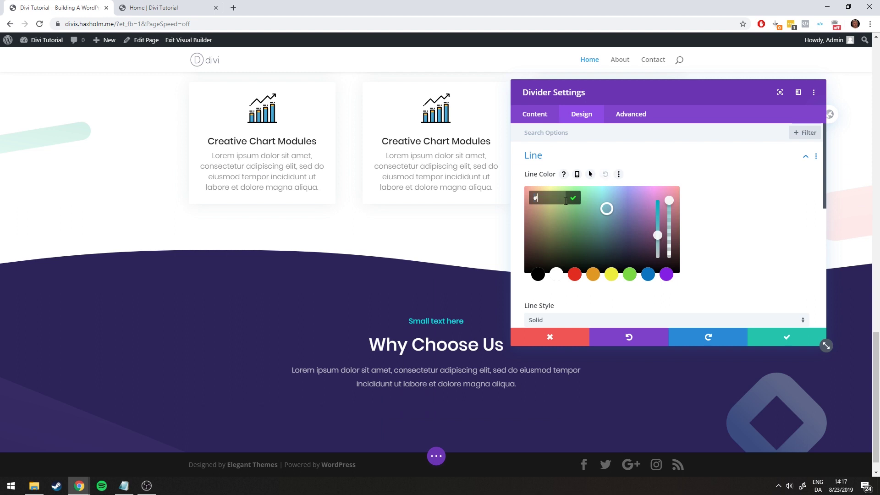
key(ctrl+v)
click(745, 213)
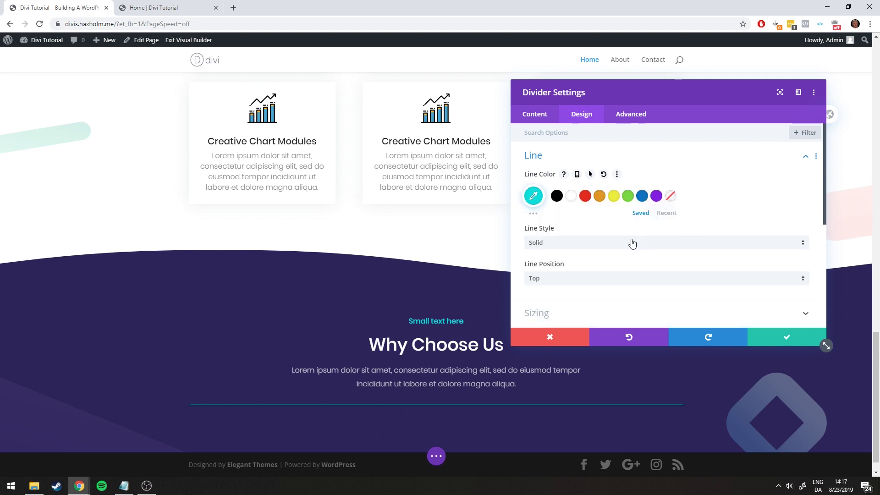
Try dashed and dotted line styles, then keep the divider solid
scroll(575, 232, down, 1)
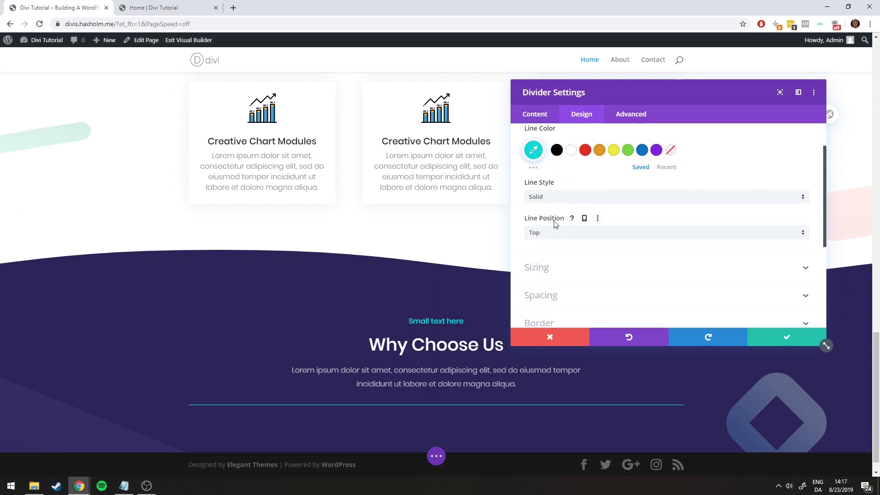
click(550, 202)
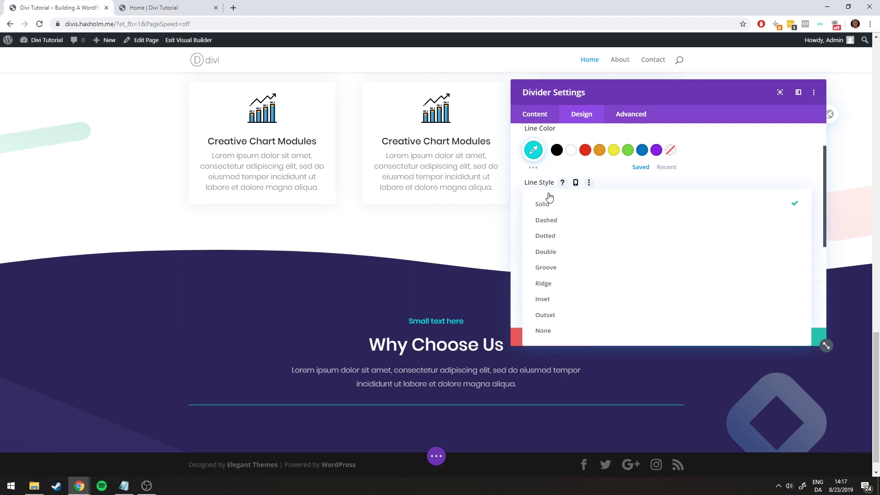
click(548, 219)
click(554, 198)
click(563, 236)
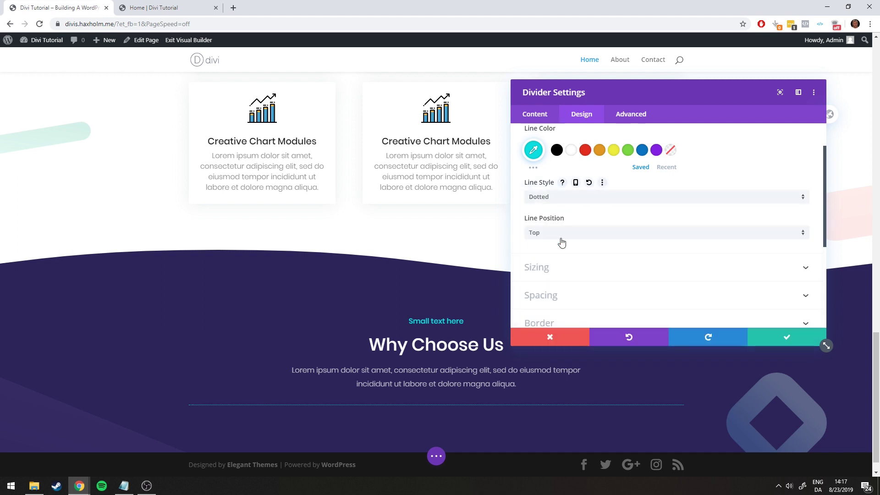
click(563, 197)
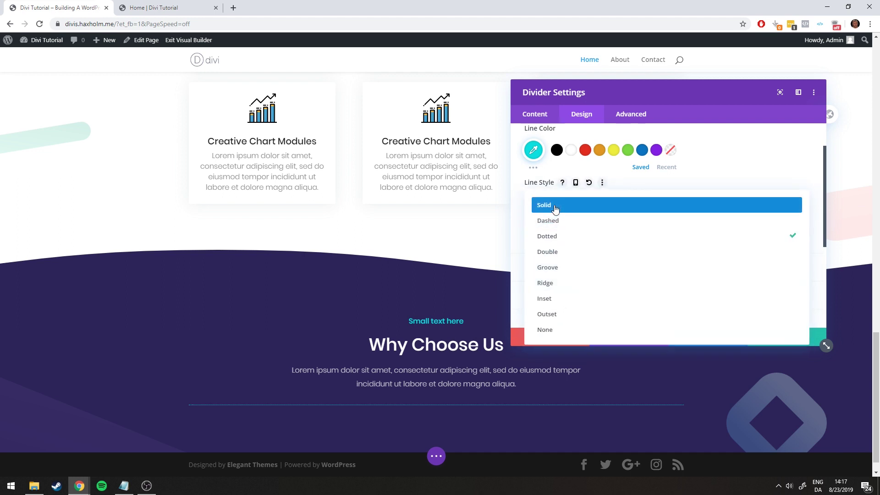
click(554, 205)
Increase the divider weight to 3px, comparing against the reference page
scroll(555, 219, down, 1)
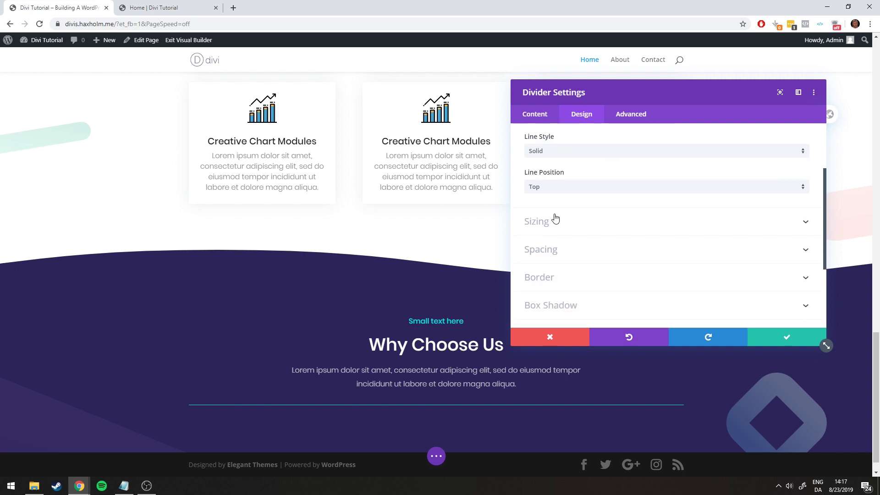
scroll(556, 222, up, 1)
scroll(554, 229, down, 1)
click(552, 228)
scroll(552, 227, up, 1)
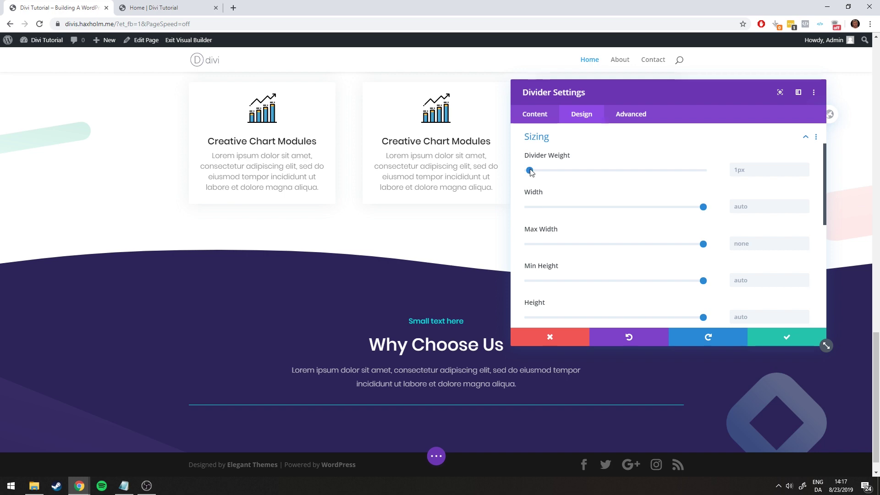
drag(532, 172, 535, 173)
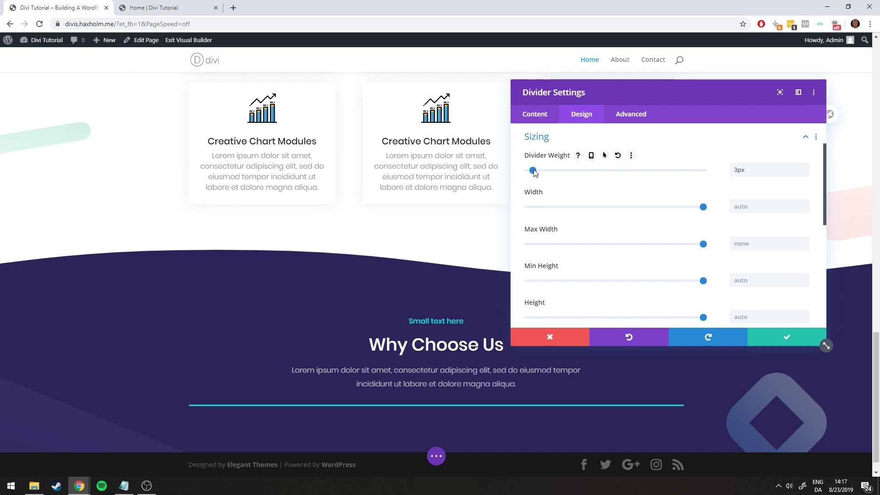
click(163, 5)
click(110, 7)
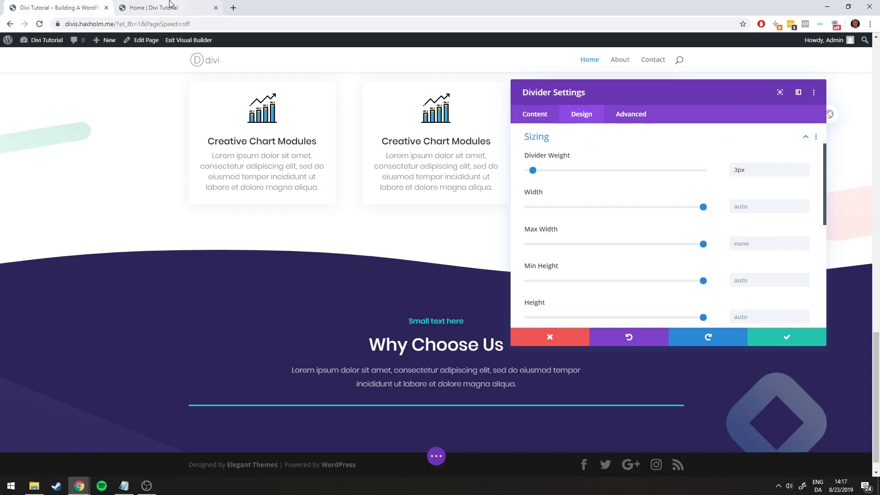
click(170, 7)
click(84, 6)
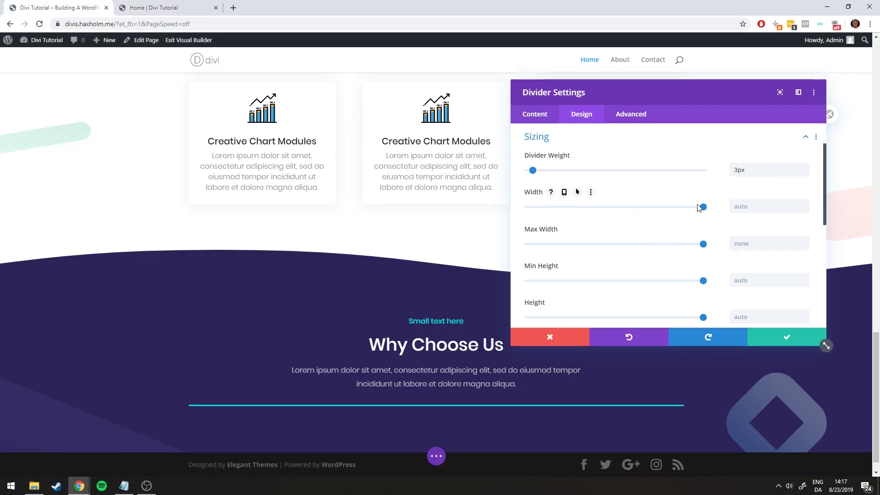
Set the divider width to 14%, centre it, raise the weight to 5px, and save
drag(703, 207, 592, 209)
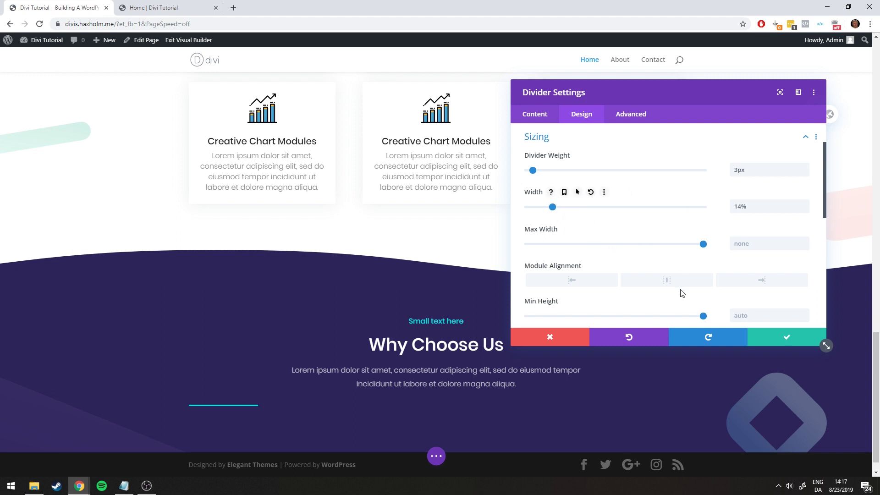
click(660, 281)
click(175, 6)
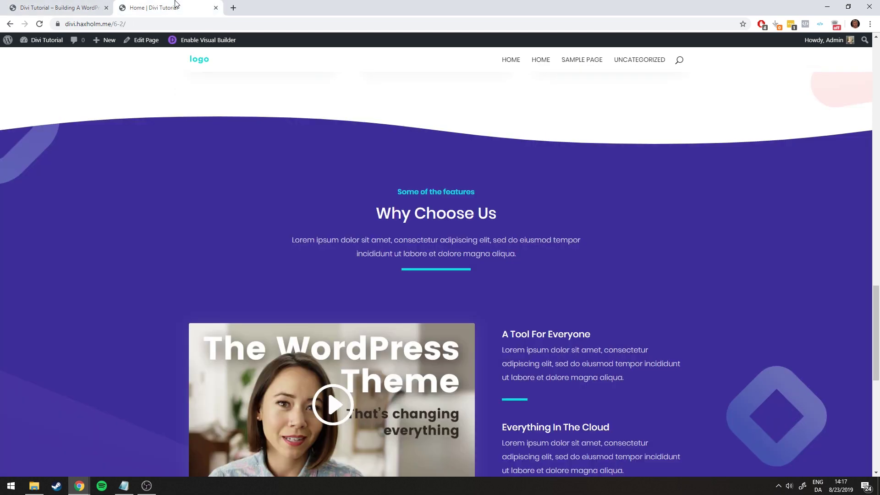
click(75, 6)
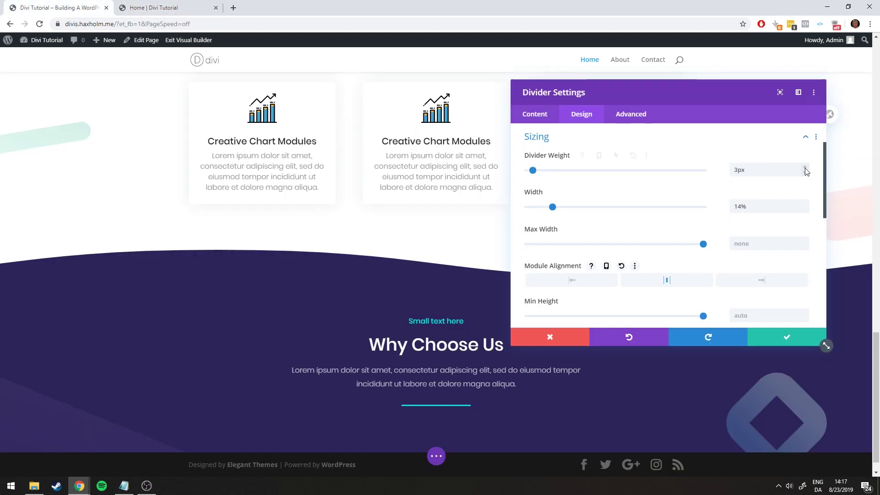
click(805, 168)
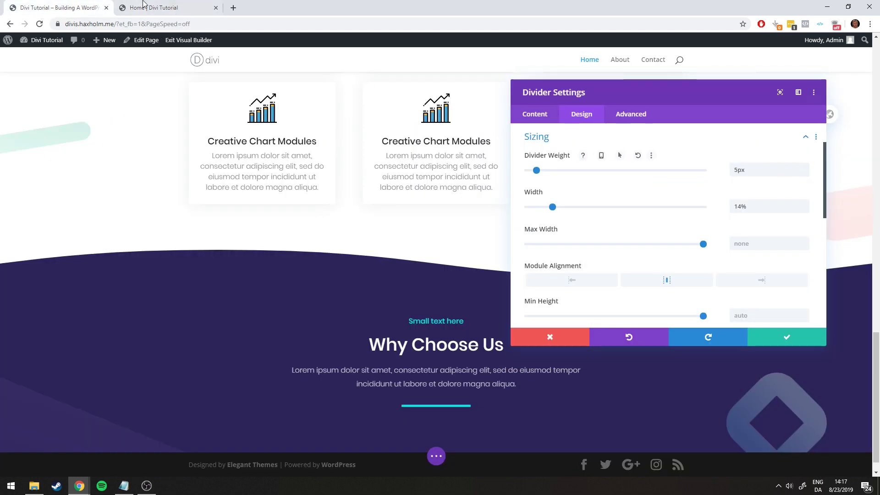
click(143, 5)
click(97, 7)
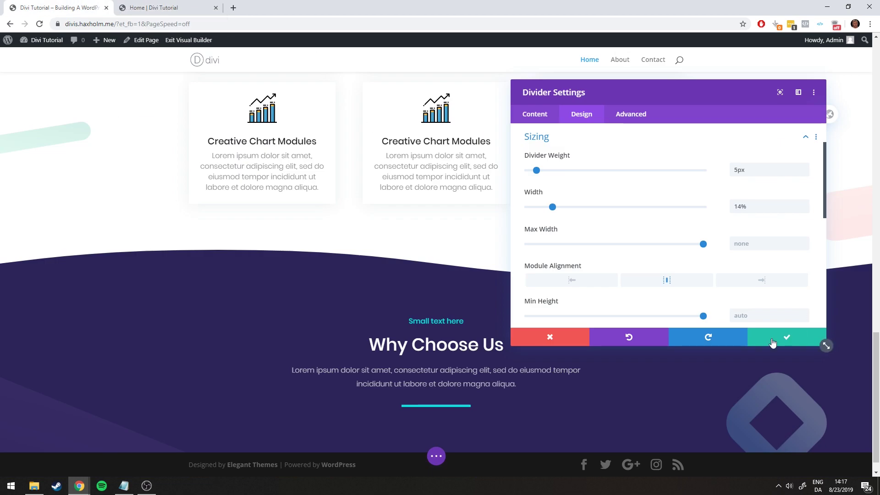
click(772, 339)
scroll(490, 257, down, 1)
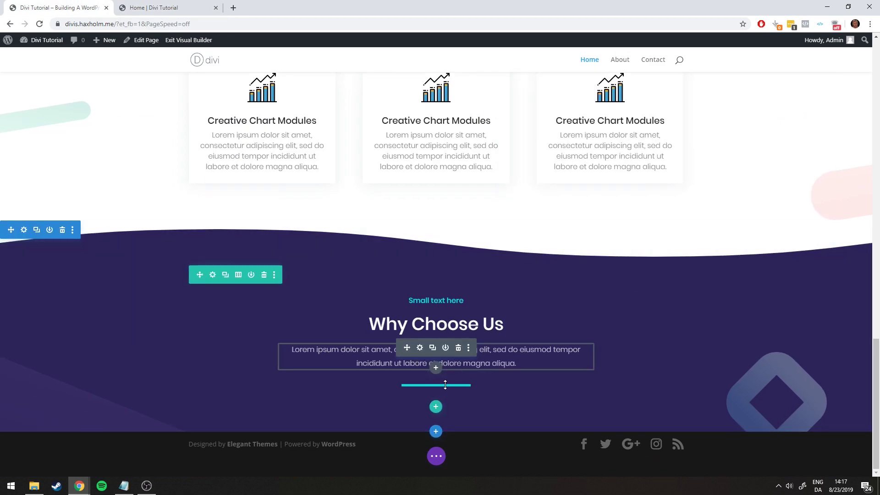
click(154, 7)
scroll(435, 183, down, 5)
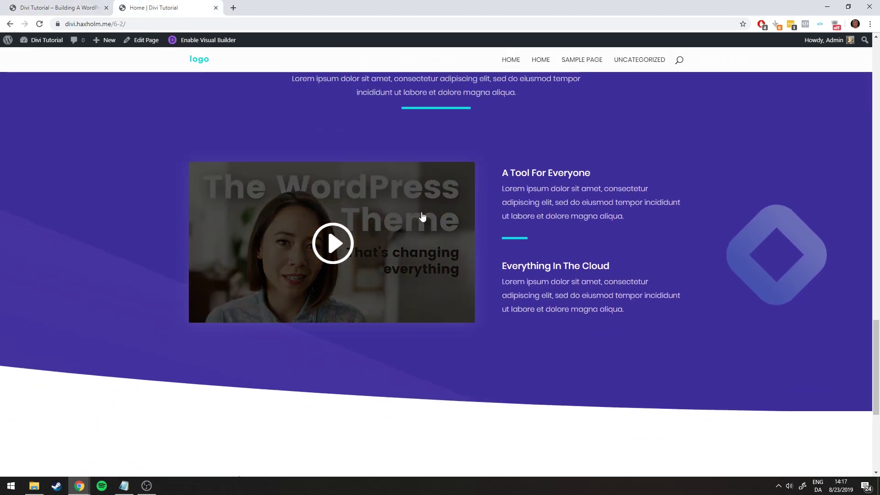
scroll(422, 216, up, 1)
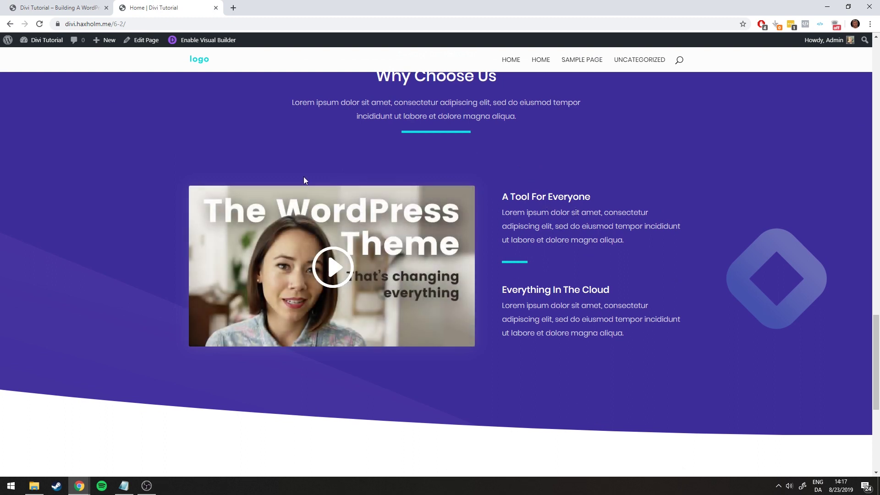
scroll(563, 252, up, 2)
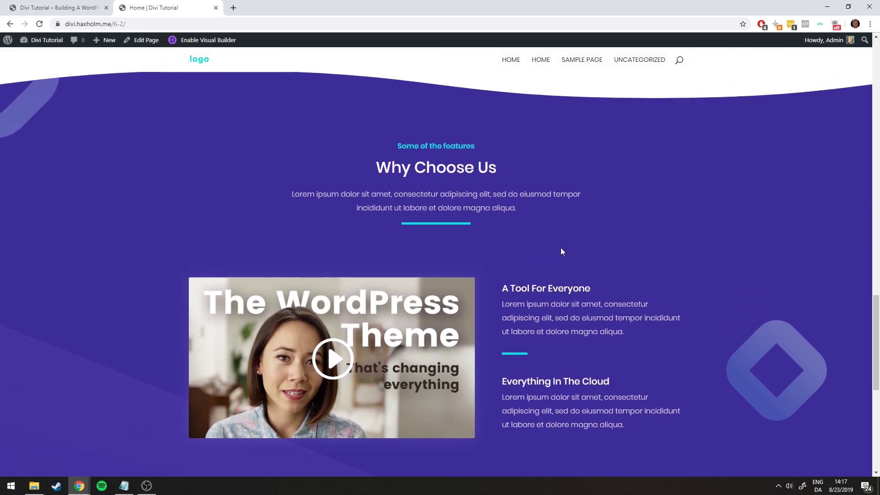
scroll(562, 251, down, 1)
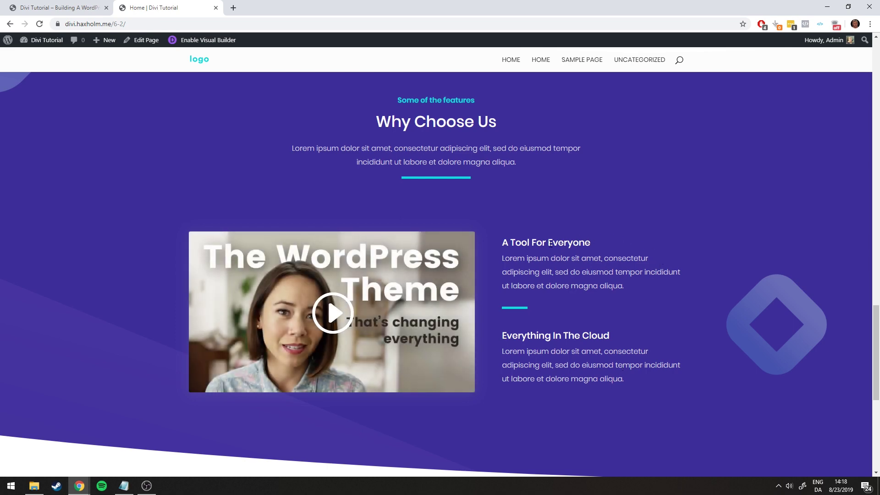
key(ctrl+shift+Tab)
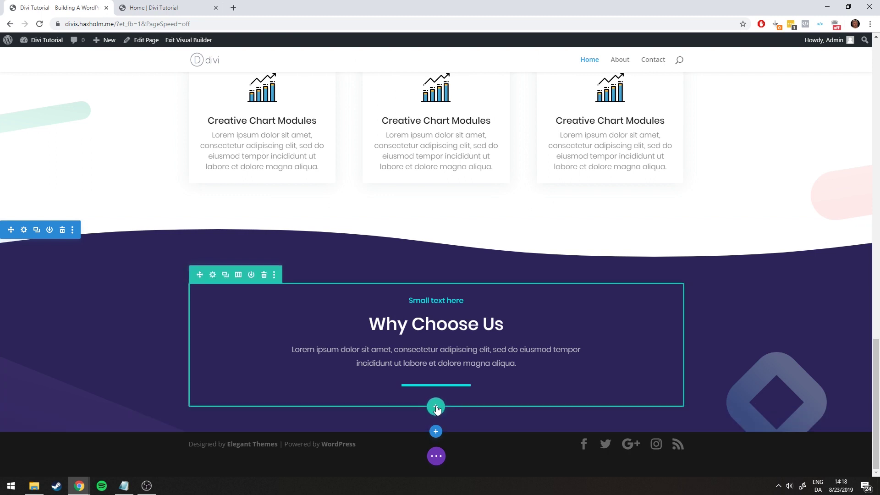
Add a new 2/3 + 1/3 two-column row below the heading row
click(435, 405)
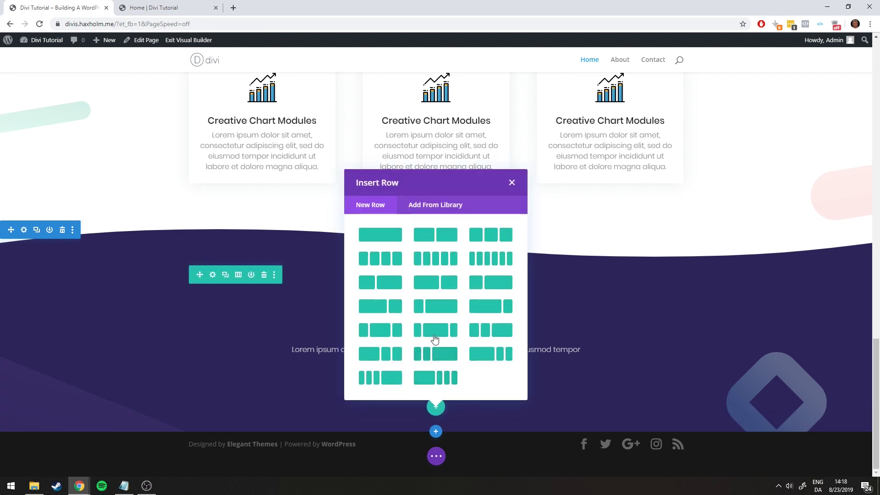
click(429, 288)
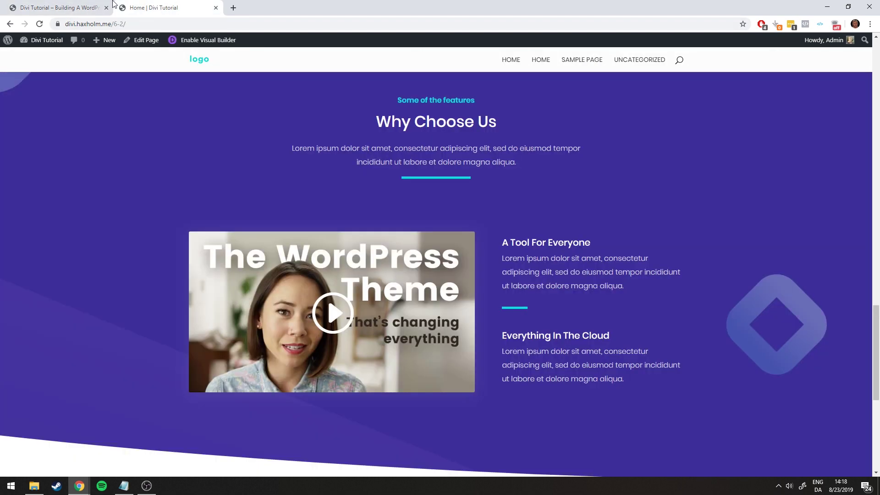
click(156, 8)
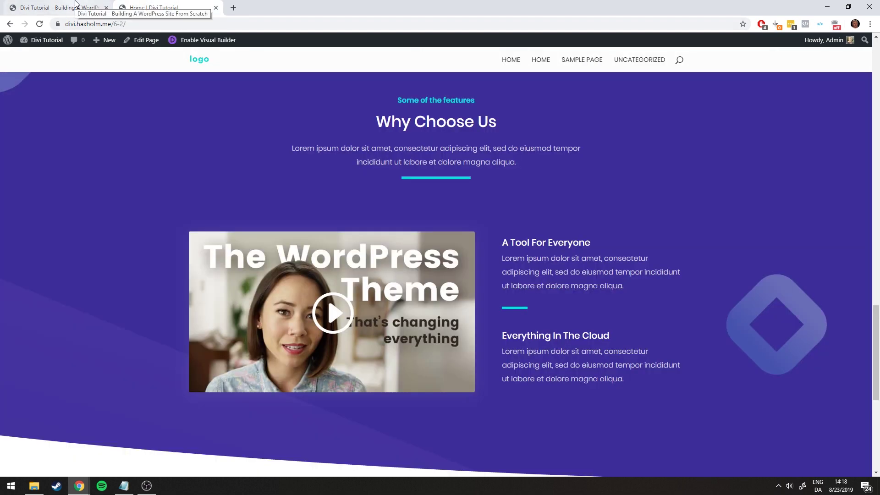
click(76, 4)
scroll(366, 215, down, 5)
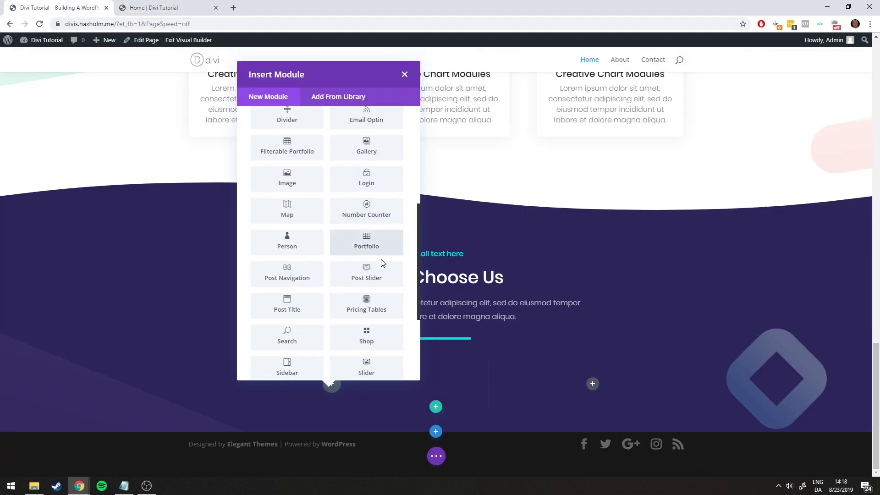
scroll(382, 262, down, 3)
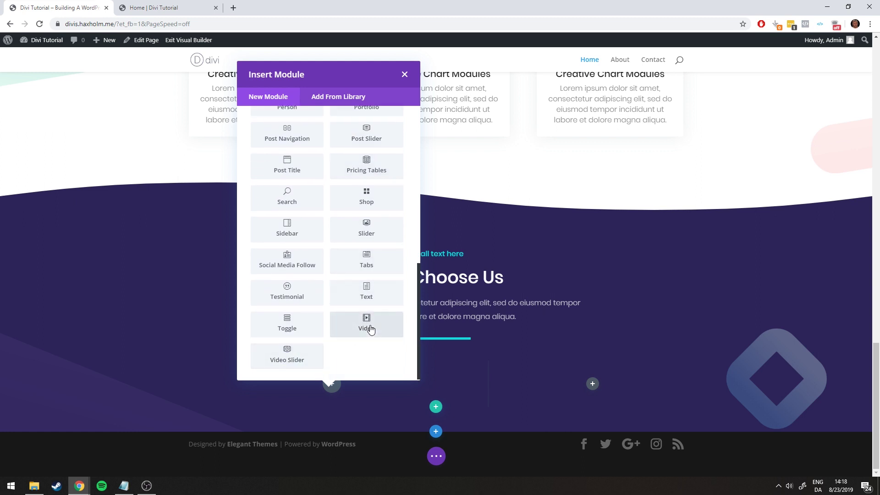
Insert a Video module in the left column, keeping the default YouTube URL
click(371, 330)
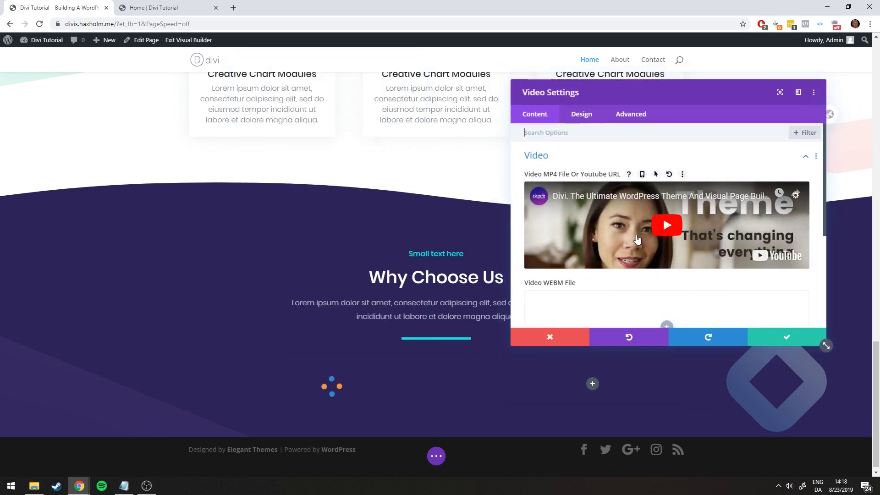
scroll(609, 239, down, 2)
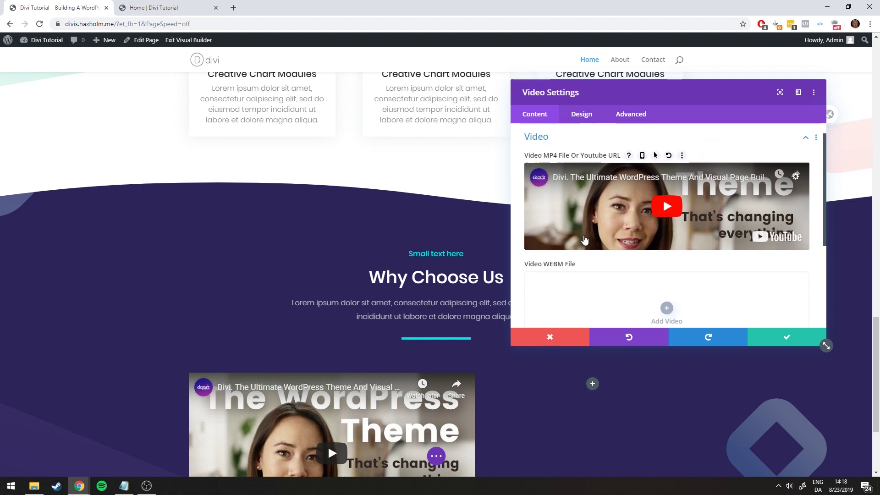
scroll(584, 239, up, 2)
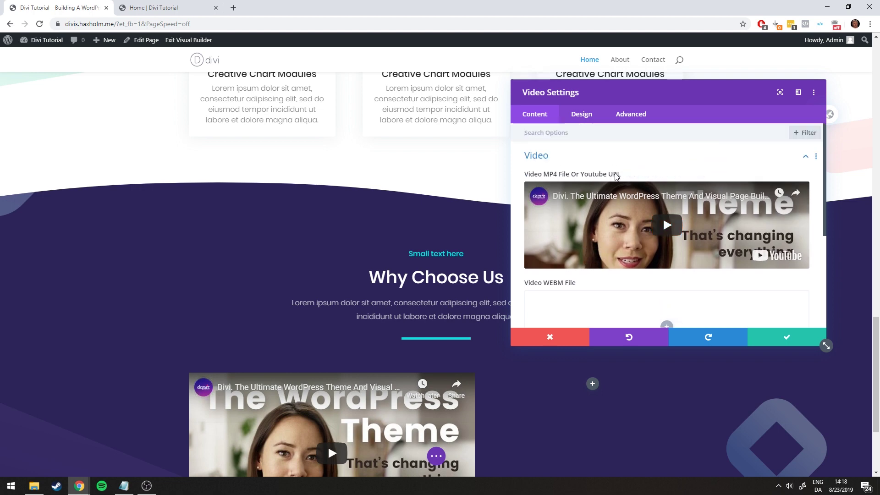
mouse_move(668, 178)
click(668, 175)
click(675, 228)
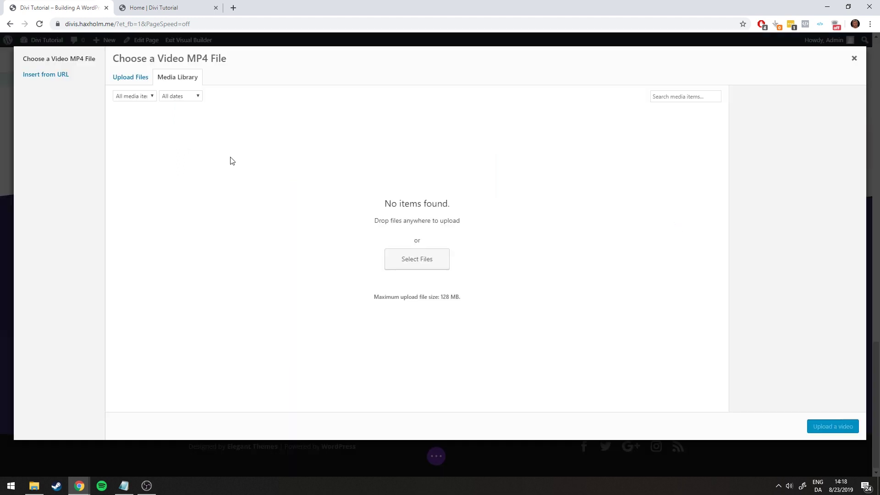
click(51, 77)
click(853, 58)
scroll(328, 353, down, 2)
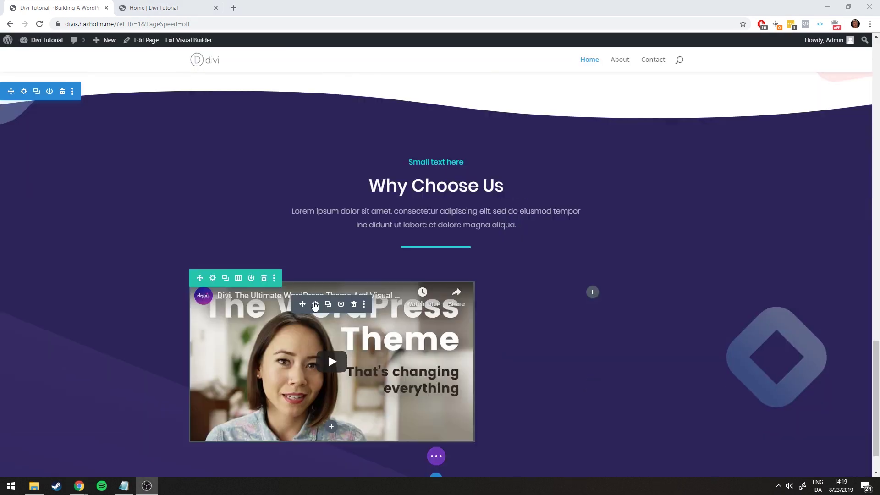
Generate an overlay image from the video, then remove it and close the settings
scroll(728, 208, down, 4)
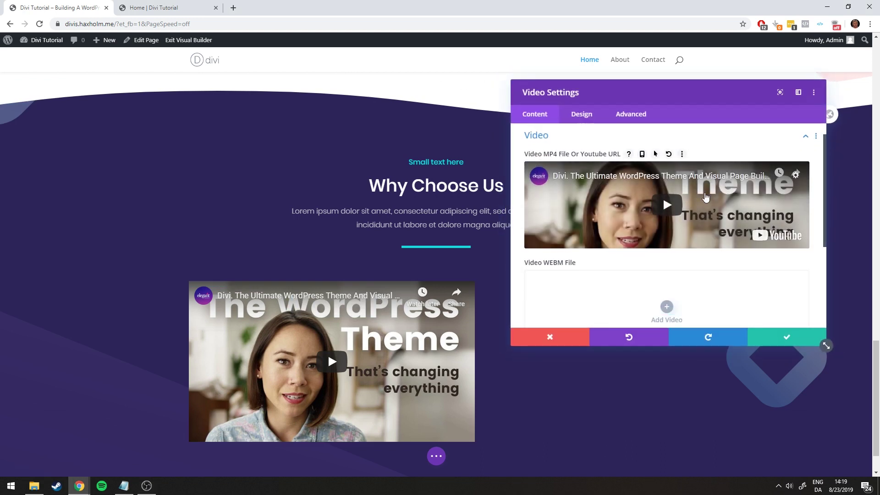
click(552, 247)
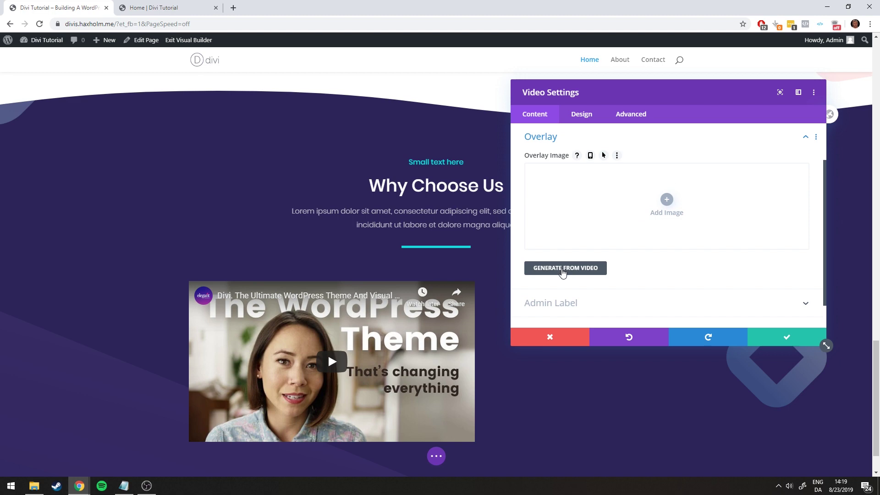
click(562, 271)
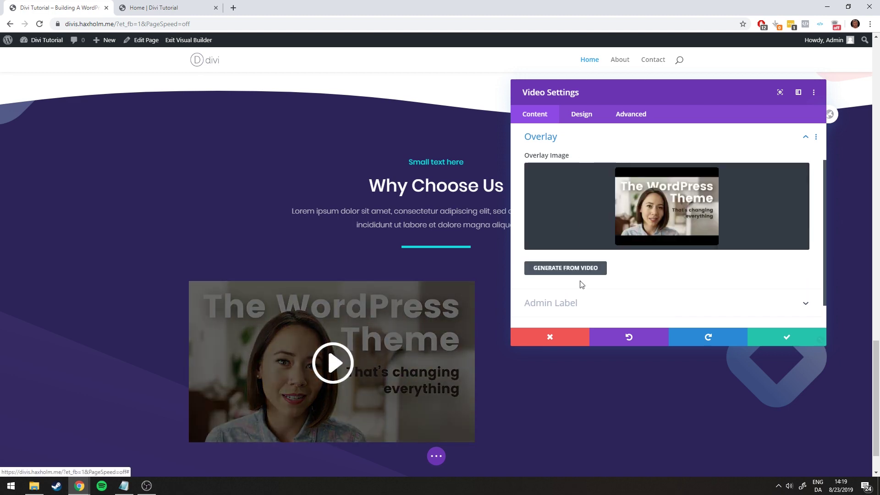
scroll(595, 189, up, 1)
scroll(595, 189, up, 2)
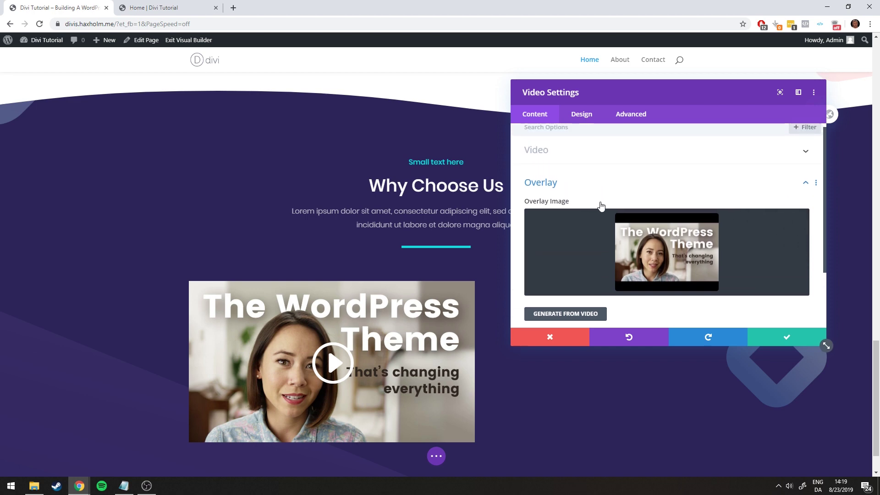
click(618, 201)
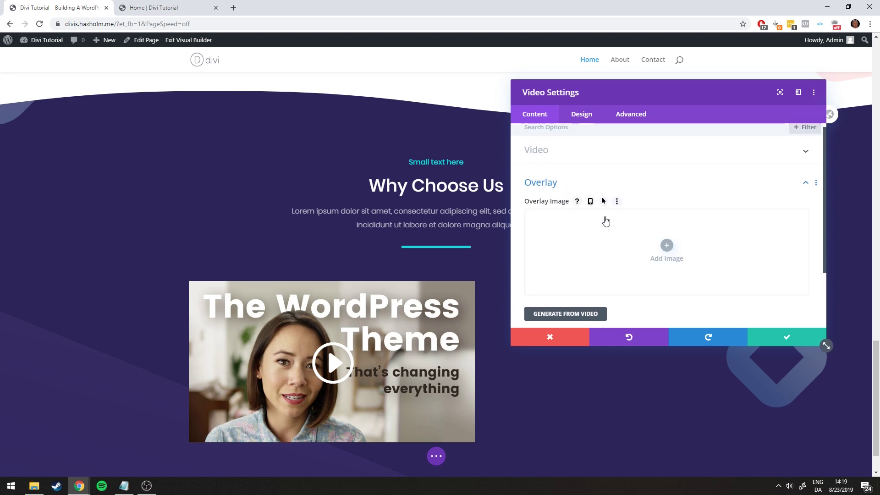
click(786, 337)
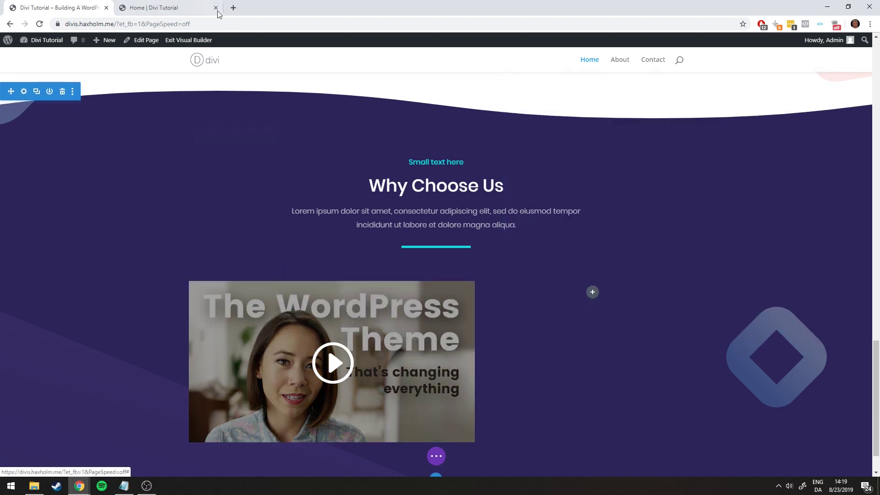
Reopen the video settings and generate the overlay image from the video again
click(316, 304)
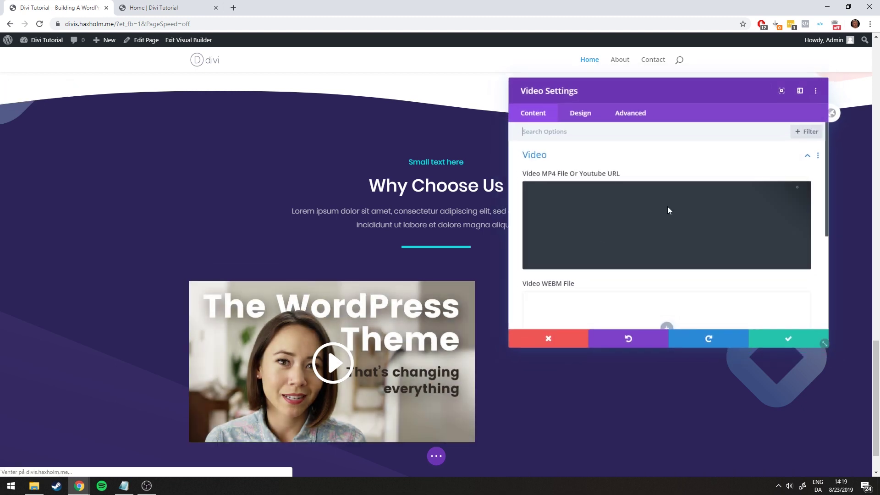
click(575, 243)
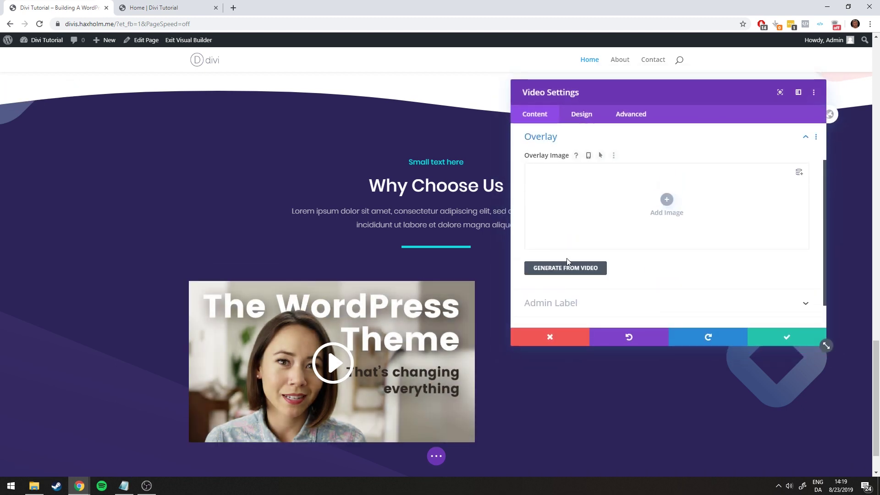
click(566, 265)
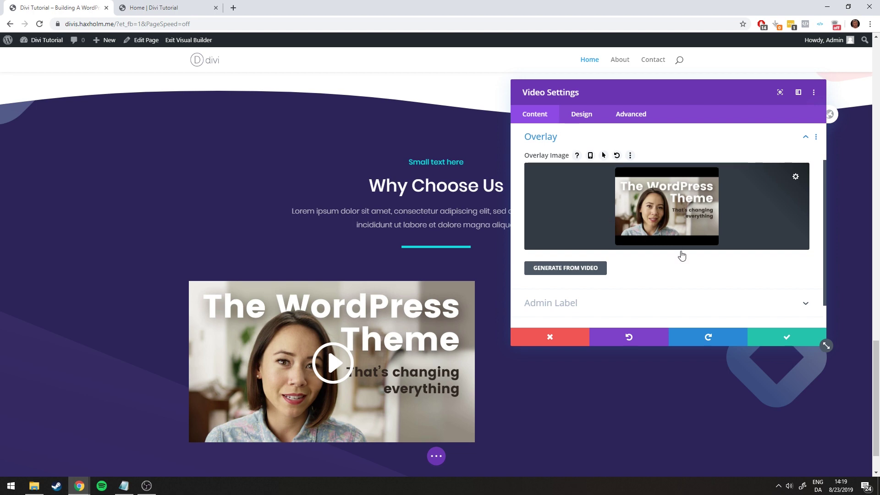
scroll(641, 259, up, 2)
click(152, 9)
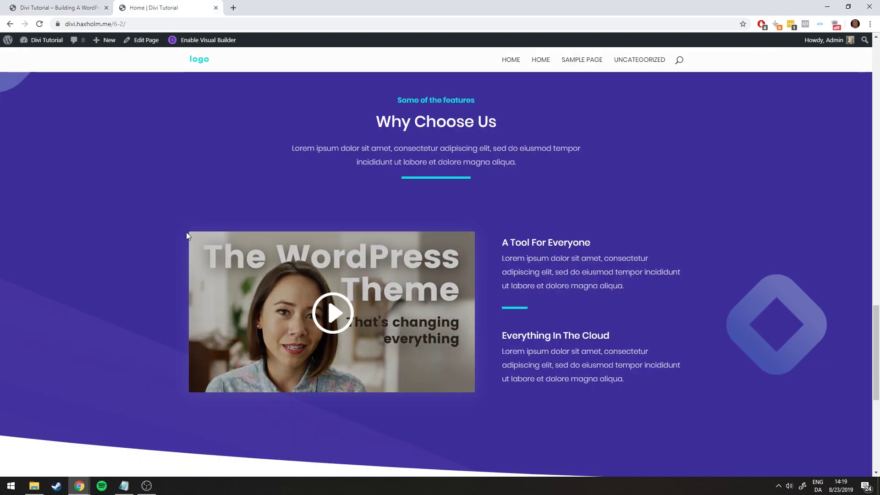
click(91, 10)
click(580, 117)
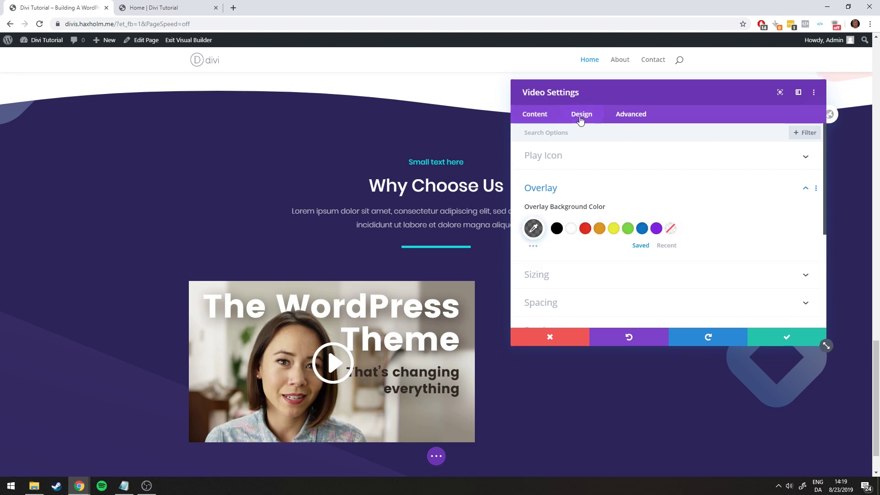
Round the video's corners to 3px, save, and compare with the live page
scroll(590, 204, down, 2)
click(548, 239)
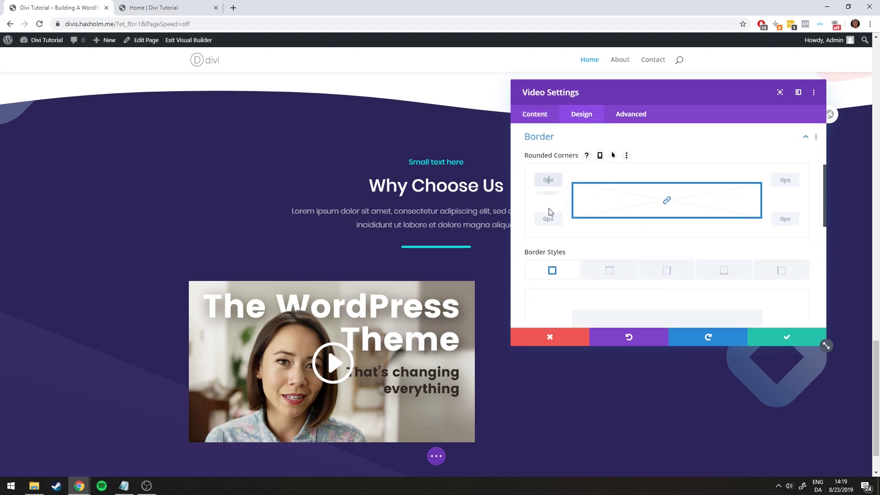
drag(548, 233, 551, 232)
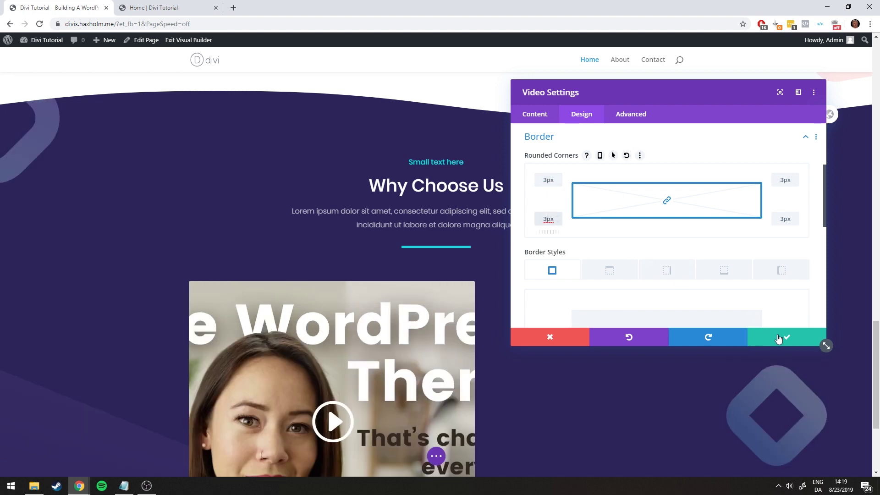
click(777, 338)
scroll(766, 334, down, 4)
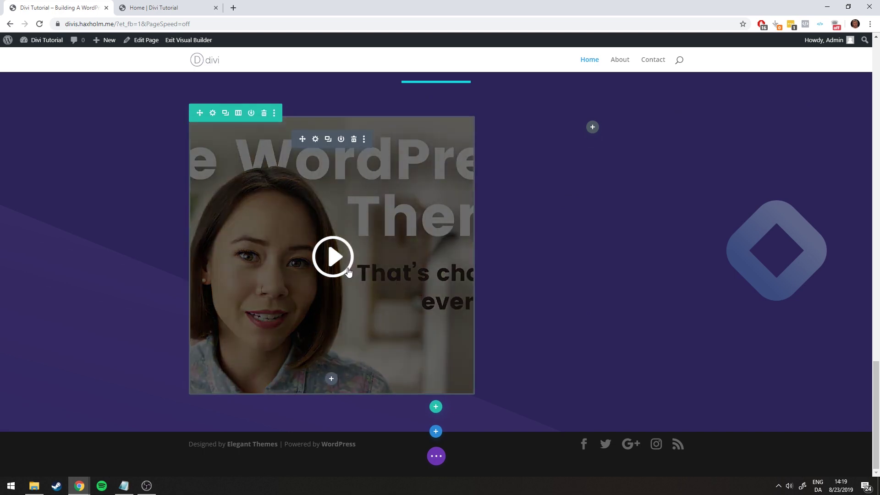
scroll(348, 271, up, 1)
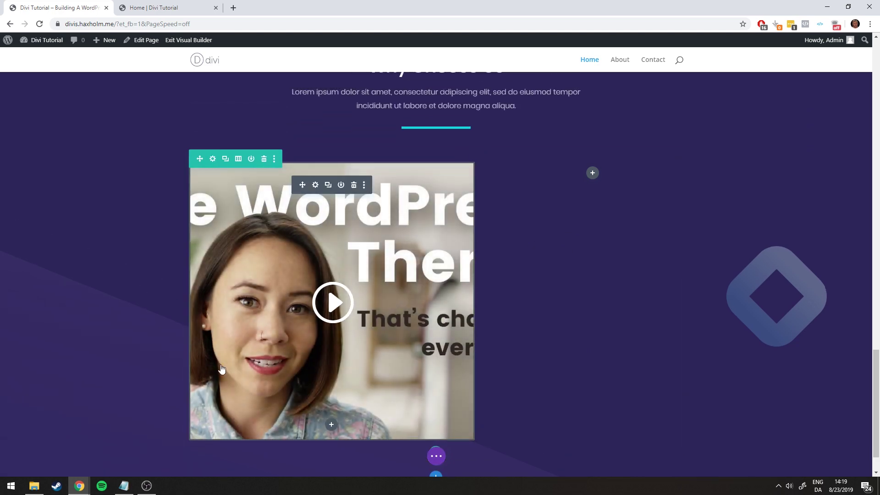
key(ctrl+Tab)
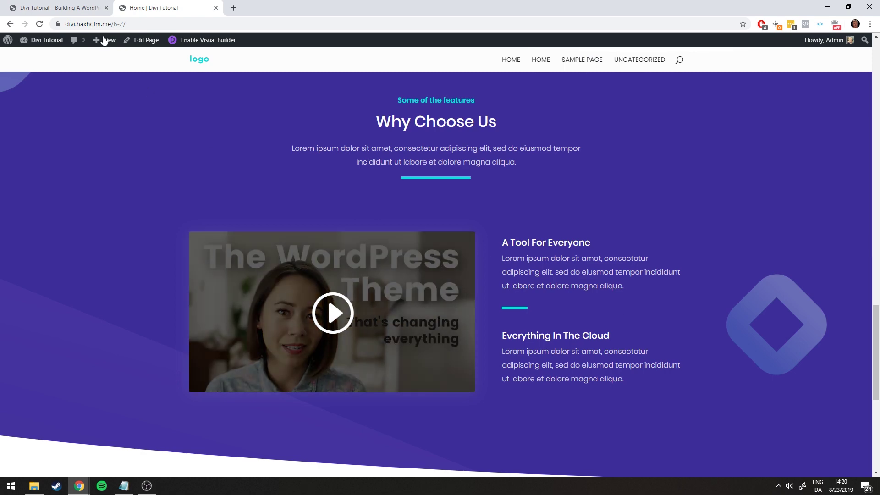
key(ctrl+Tab)
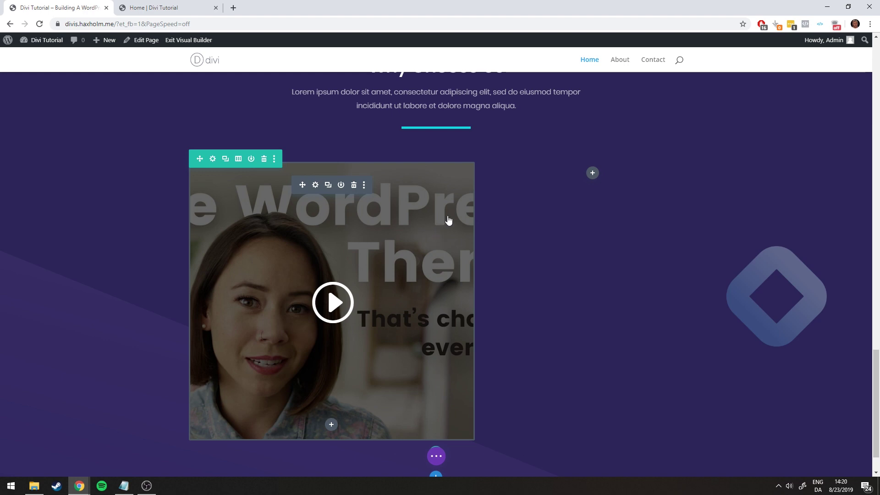
Insert a Text module into the empty column beside the video
key(ctrl+Tab)
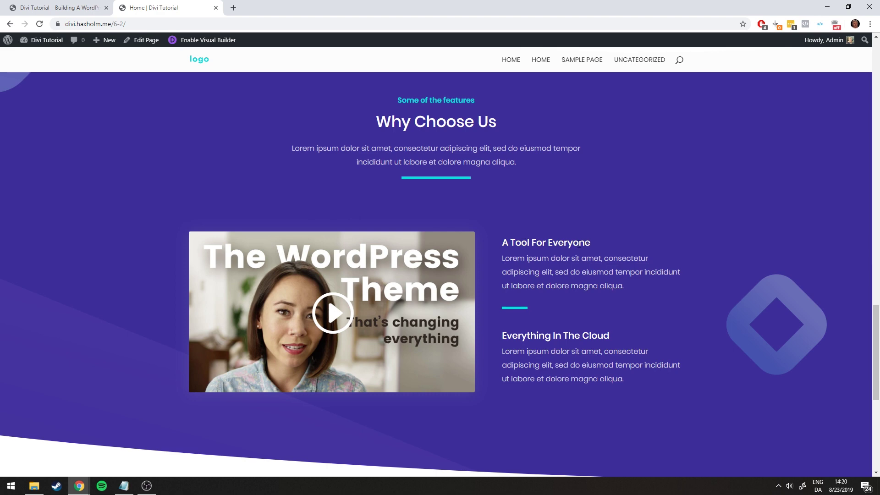
click(85, 7)
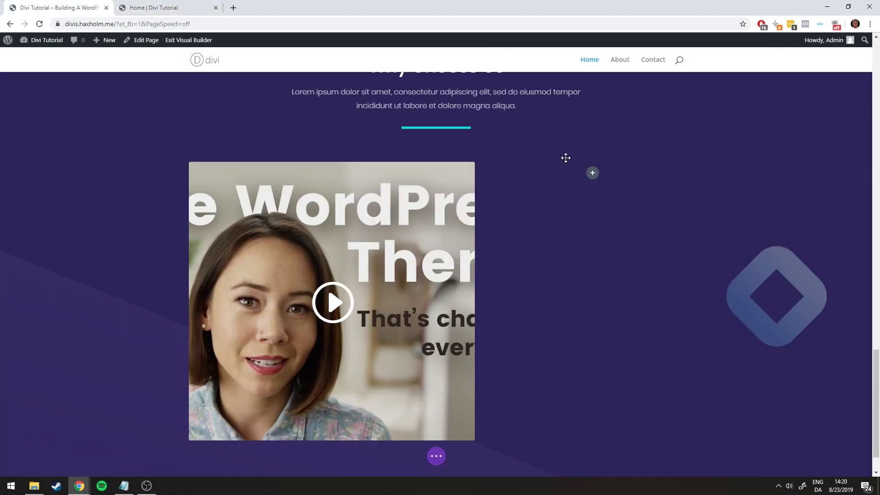
click(592, 173)
scroll(632, 304, down, 10)
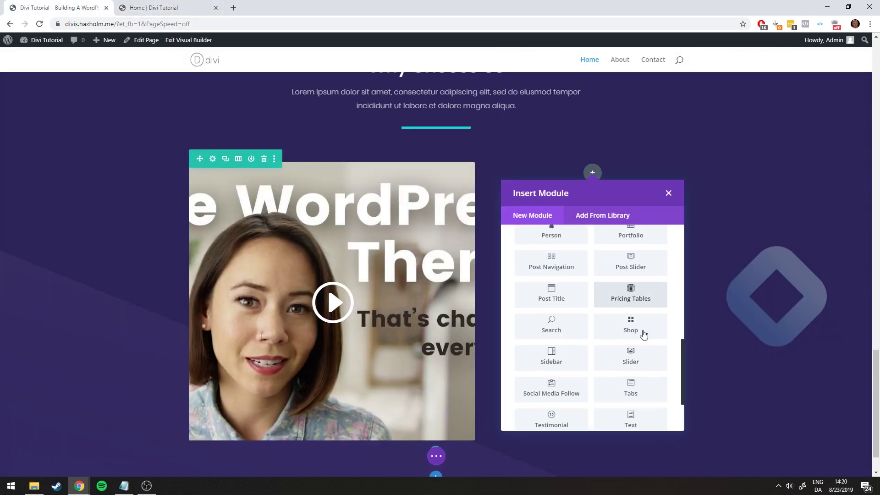
click(633, 355)
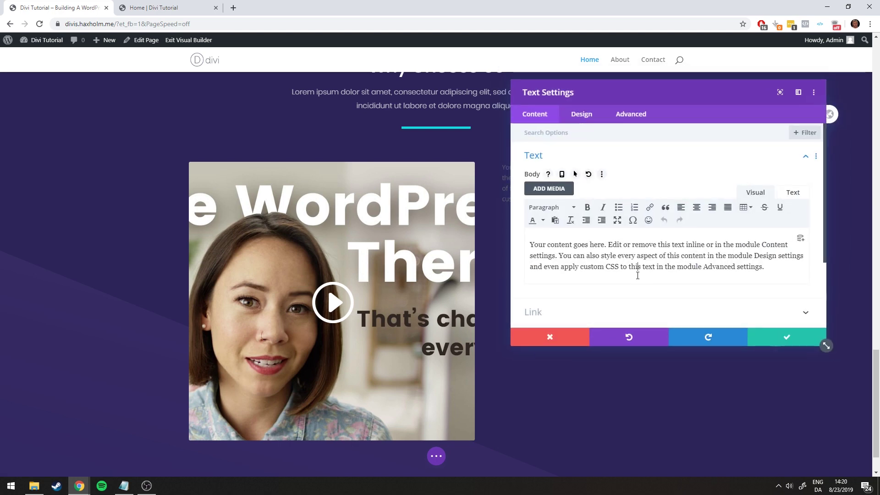
Replace the placeholder text with a Heading 3 line for 'A Tool For Everyone'
key(ctrl+a)
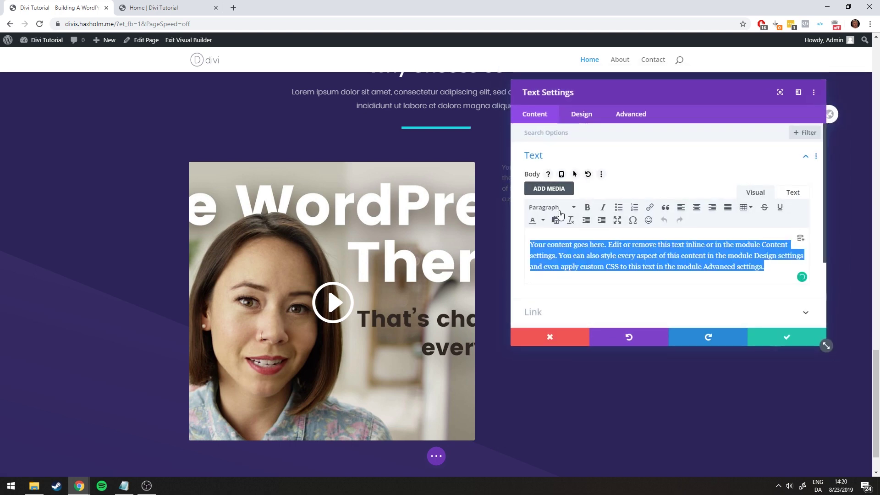
key(BackSpace)
key(alt+shift+3)
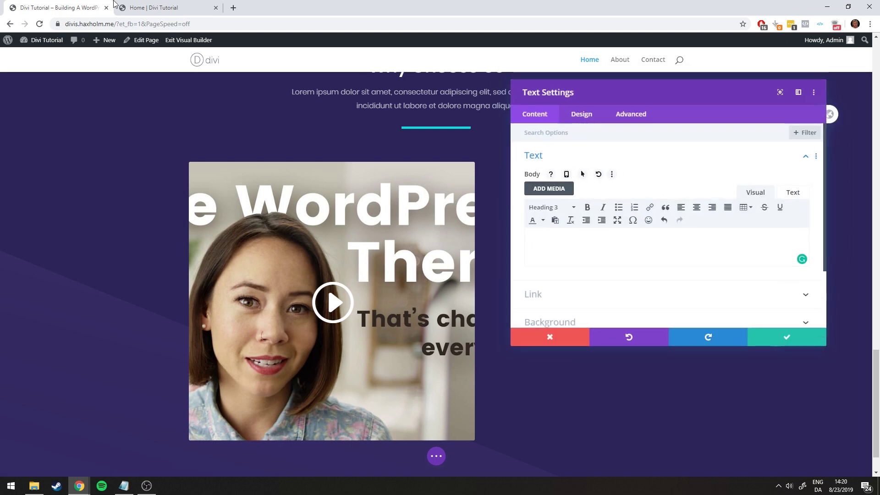
click(138, 6)
click(97, 5)
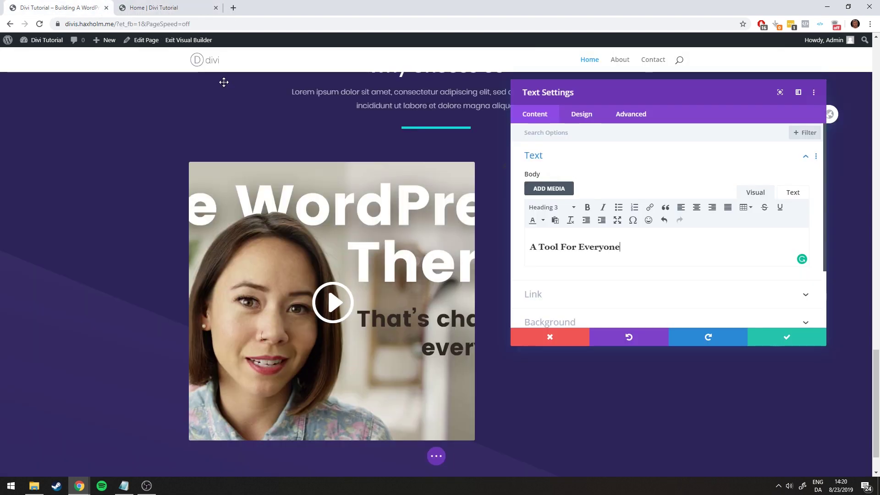
key(Return)
Paste the lorem ipsum line from the notes file below the heading and save the text block
click(124, 485)
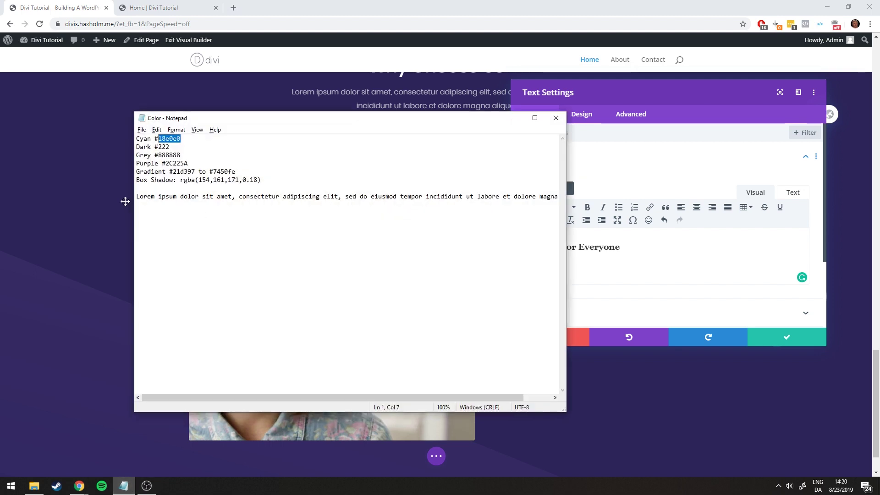
drag(136, 198, 559, 197)
key(ctrl+c)
click(628, 263)
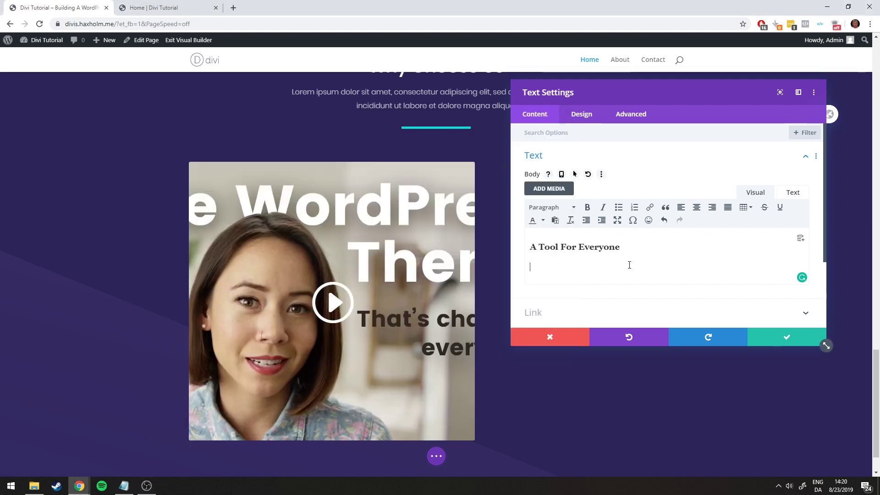
key(ctrl+v)
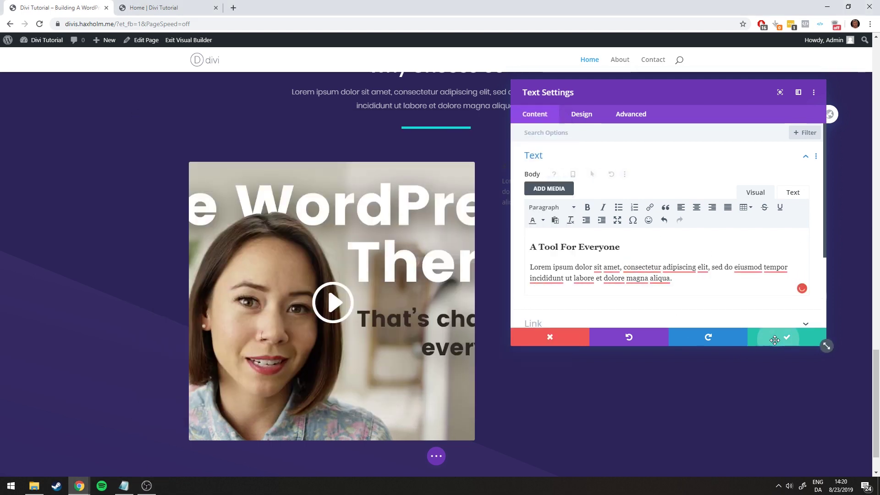
click(786, 337)
click(578, 167)
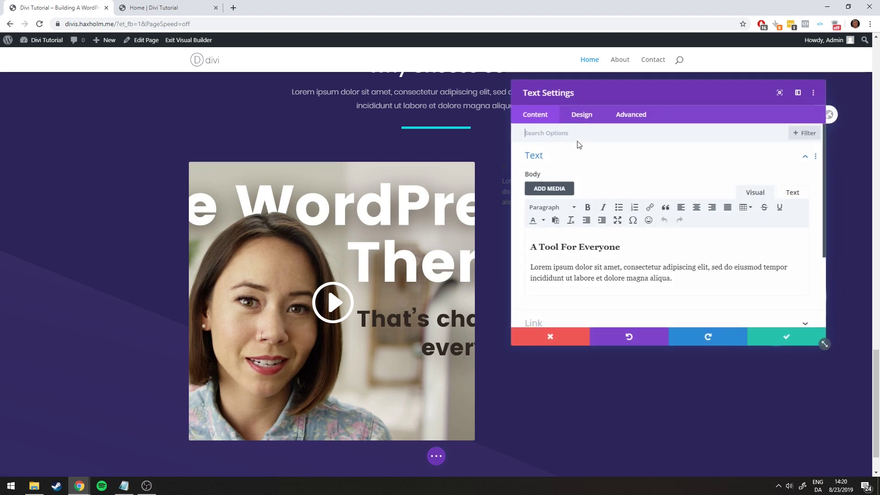
Set the Heading 3 font of the feature text to Poppins
click(581, 114)
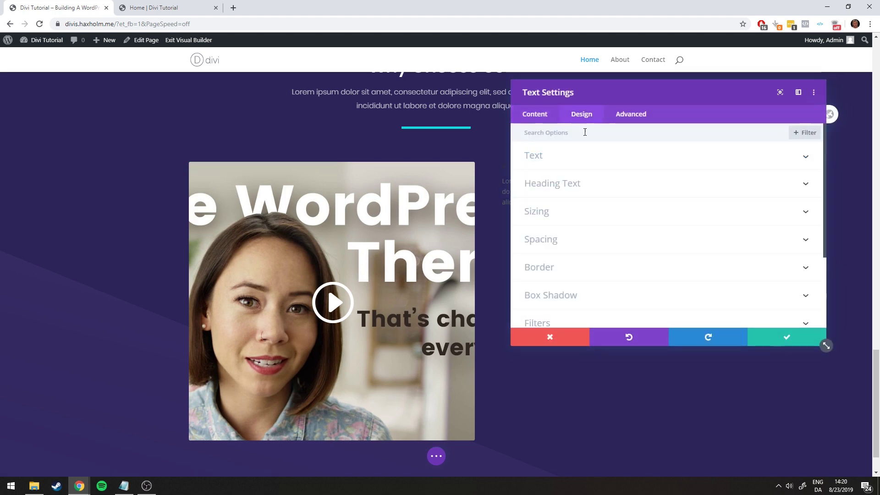
click(575, 184)
click(641, 163)
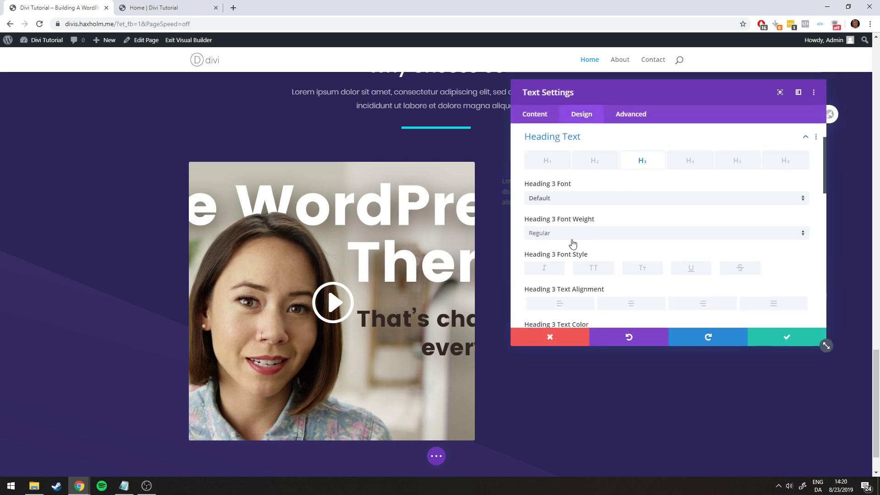
click(559, 198)
click(560, 120)
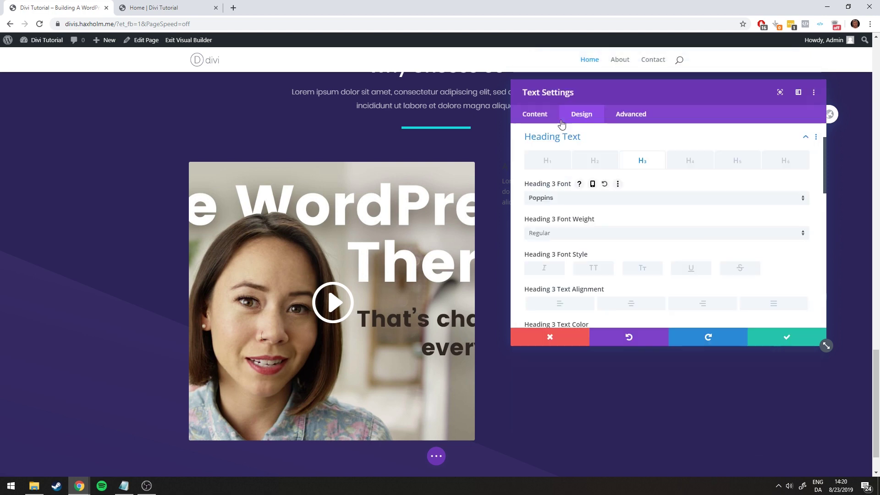
scroll(611, 243, down, 2)
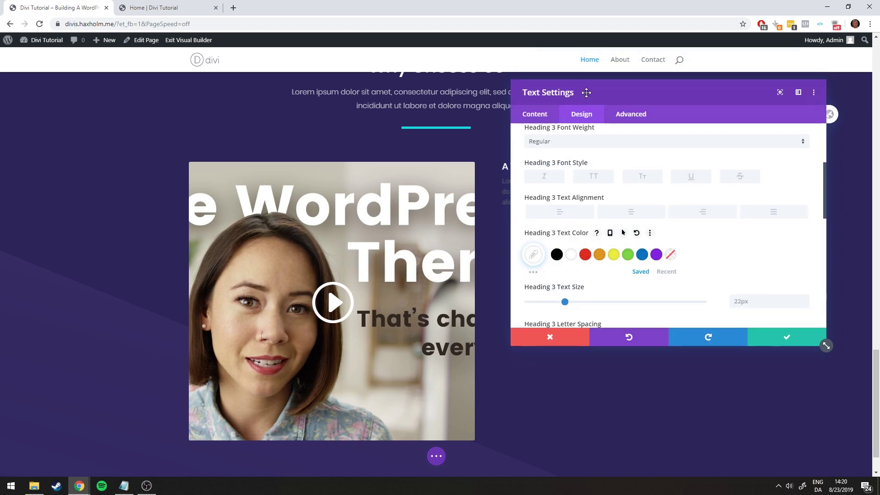
drag(586, 93, 115, 87)
click(151, 7)
click(95, 5)
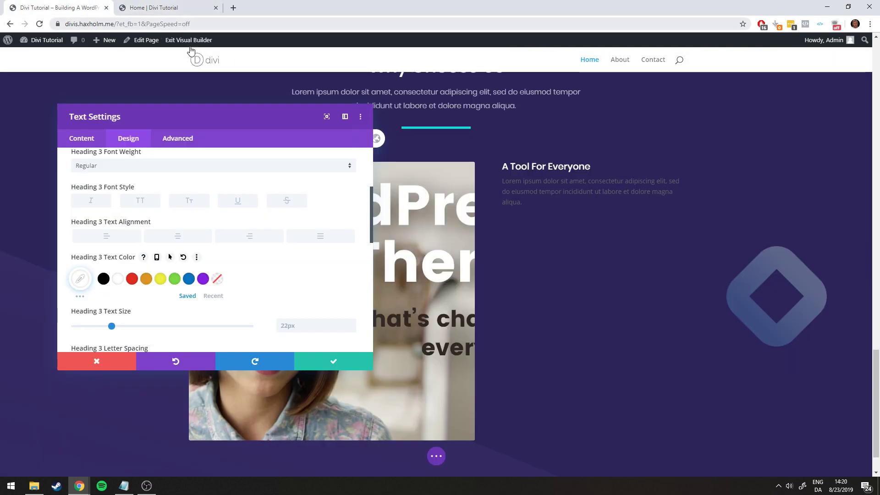
Set the body text font to Poppins with Light weight
scroll(194, 221, up, 3)
click(73, 208)
click(99, 180)
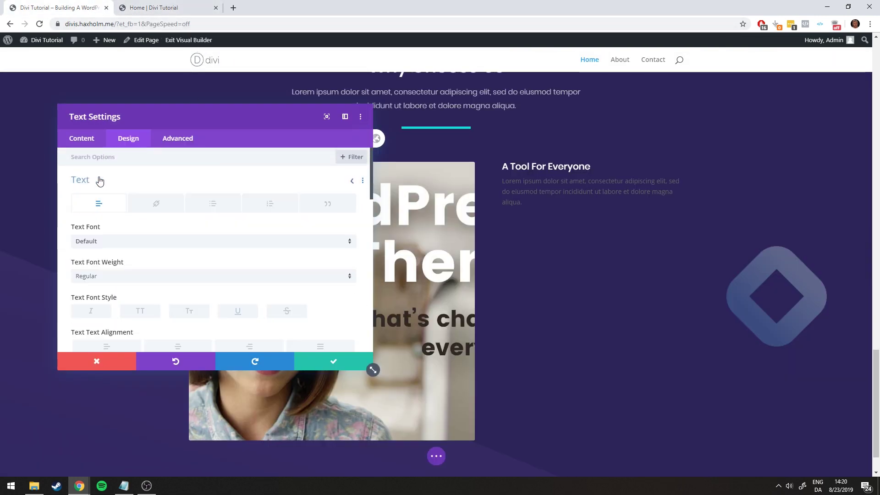
scroll(120, 252, down, 1)
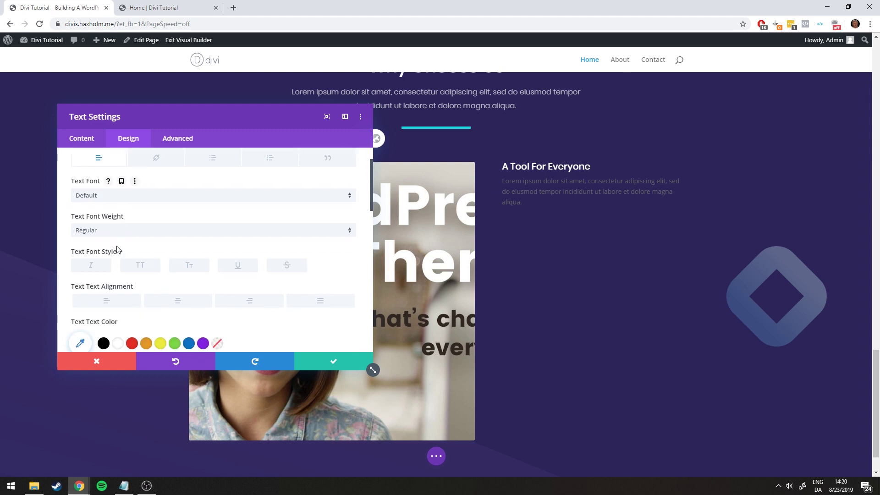
scroll(123, 243, up, 1)
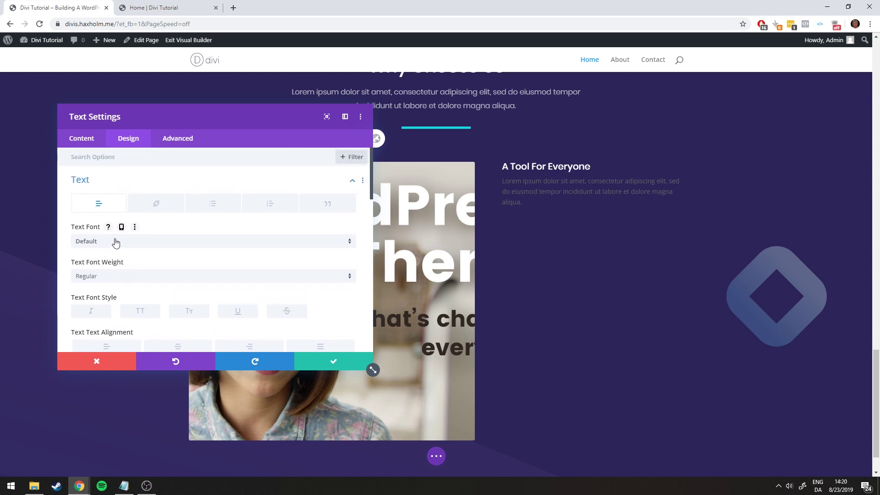
click(116, 243)
click(102, 122)
click(118, 277)
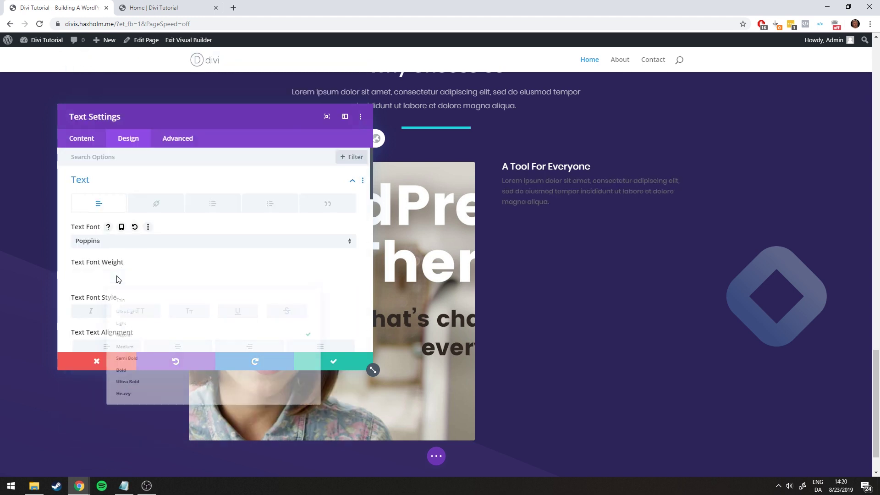
click(122, 312)
click(128, 6)
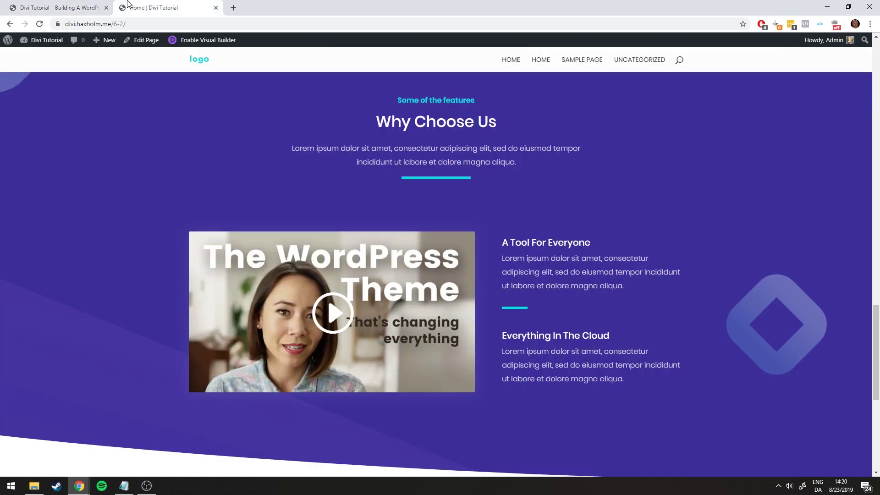
click(82, 5)
Give the body text size 16px, line height 1.9em and rgba(255,255,255,0.7) colour, then save
scroll(270, 250, down, 4)
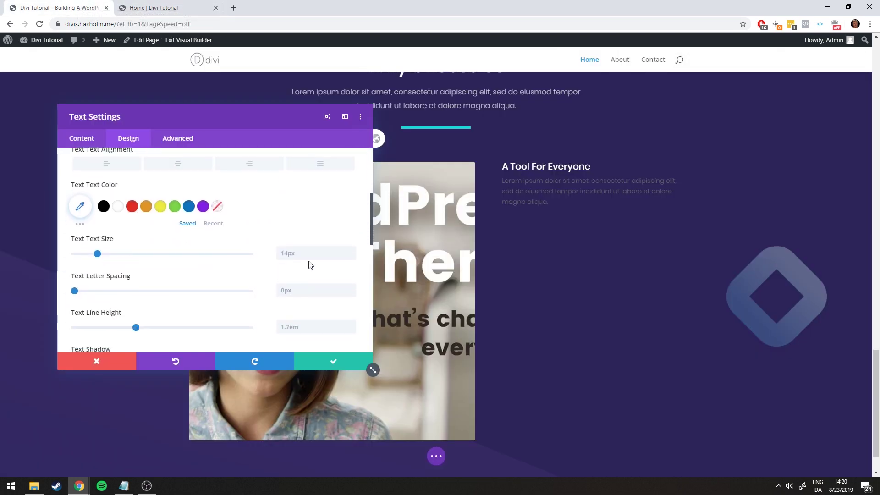
click(351, 250)
key(Up)
key(Up)
scroll(350, 271, down, 1)
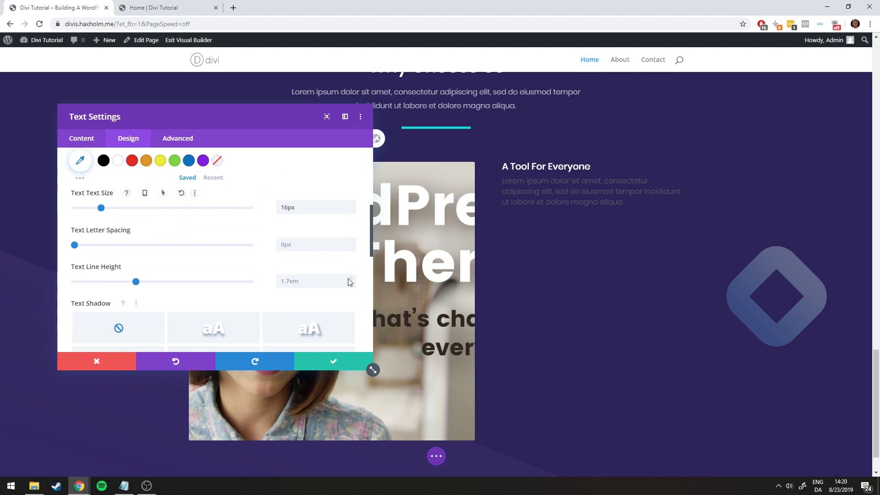
double_click(351, 276)
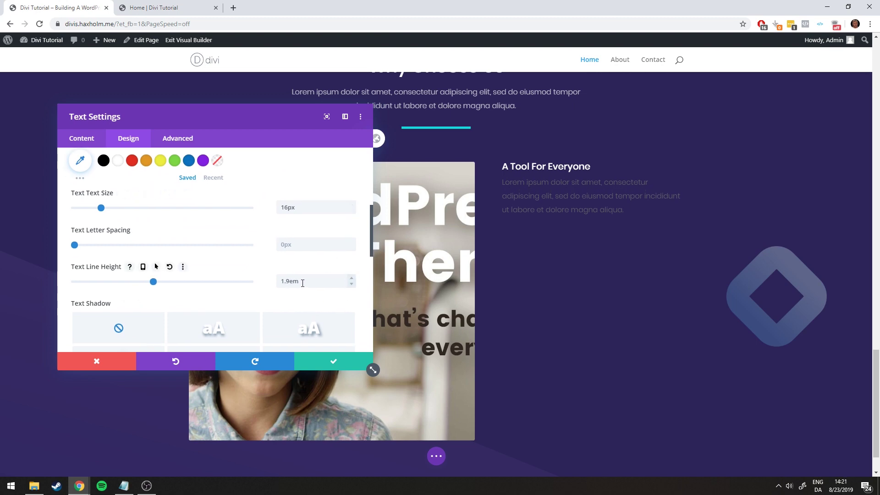
scroll(256, 232, up, 2)
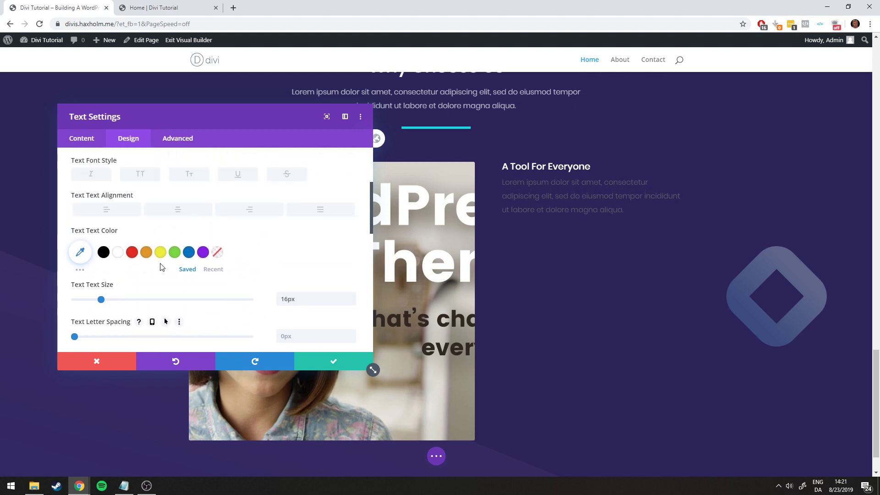
click(81, 252)
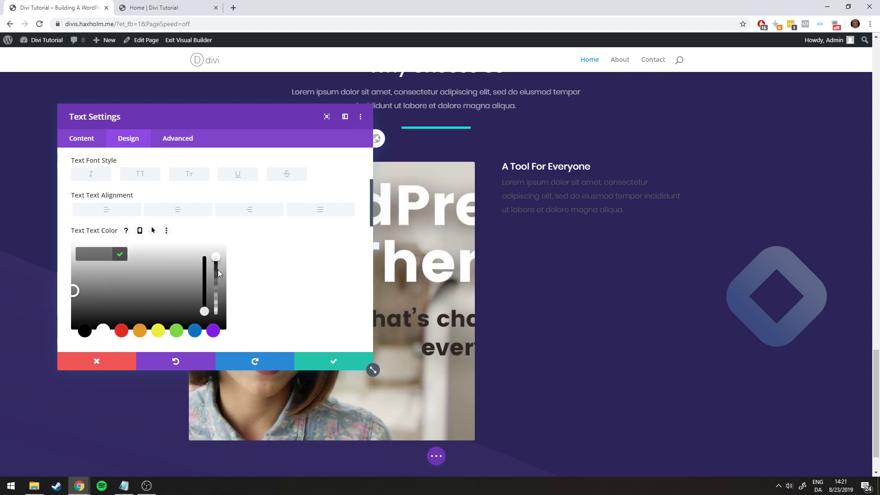
drag(218, 270, 218, 274)
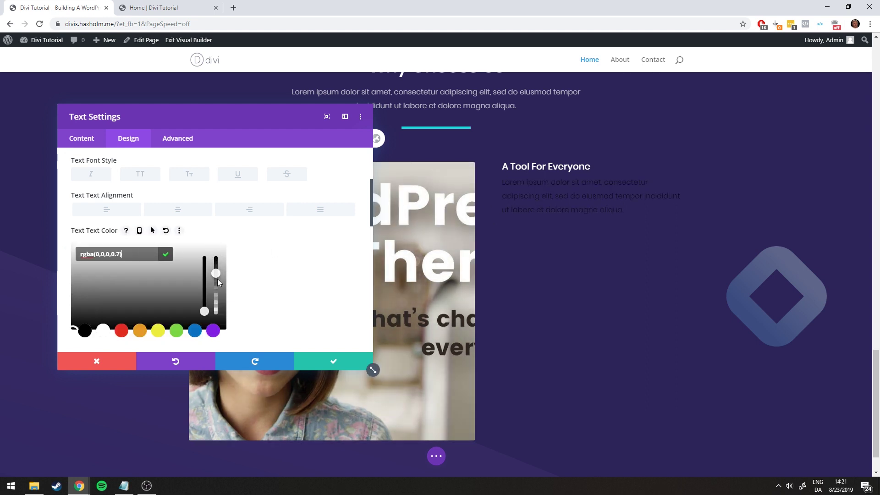
click(109, 333)
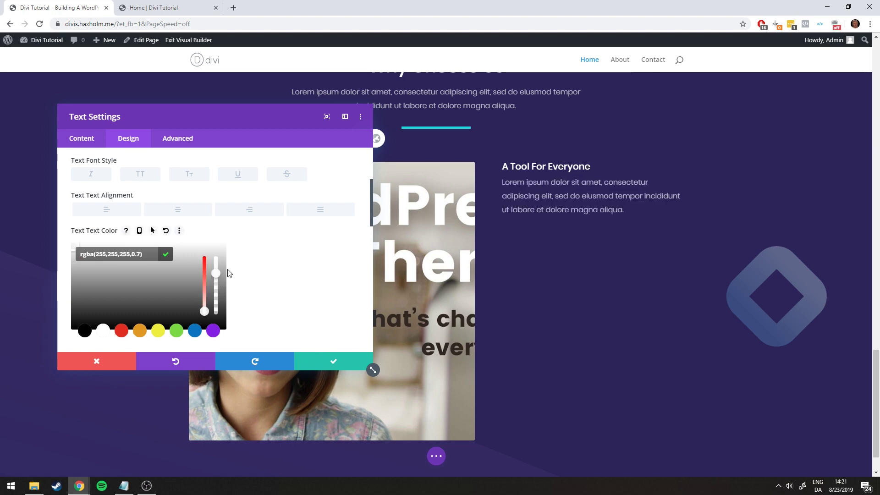
click(316, 360)
click(153, 7)
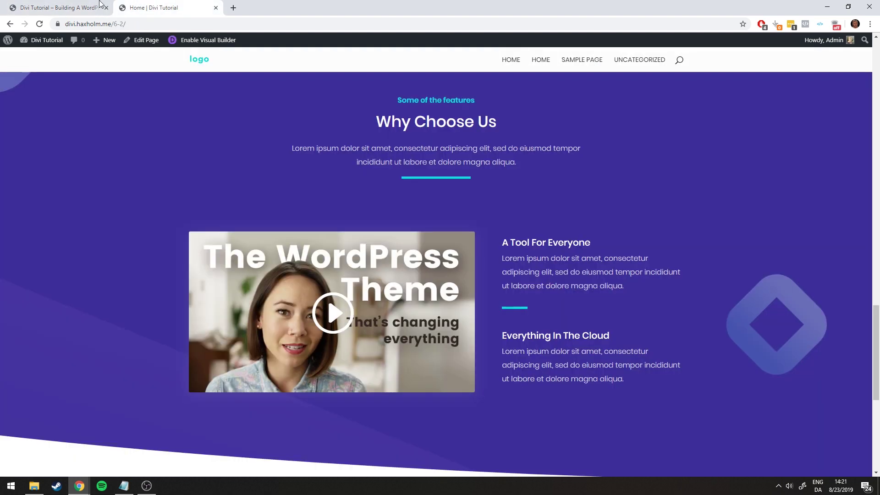
click(79, 5)
key(ctrl+Tab)
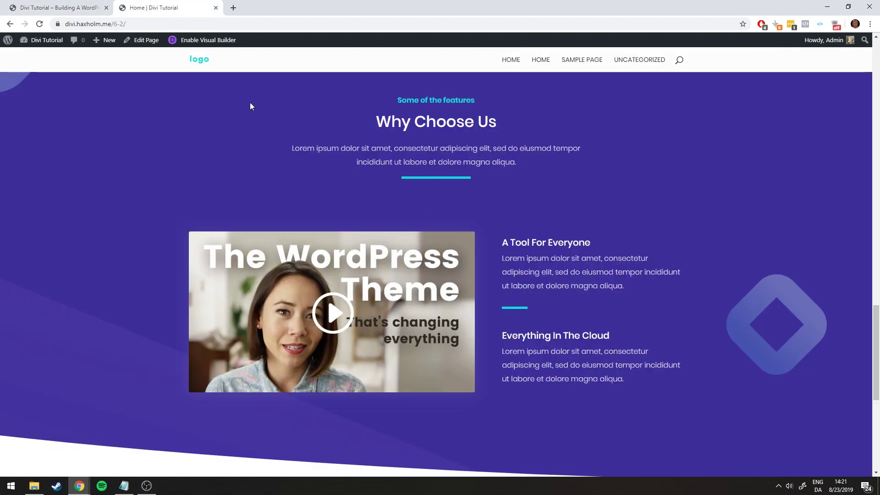
Duplicate the cyan divider below the first feature text, then duplicate the feature text module
click(82, 5)
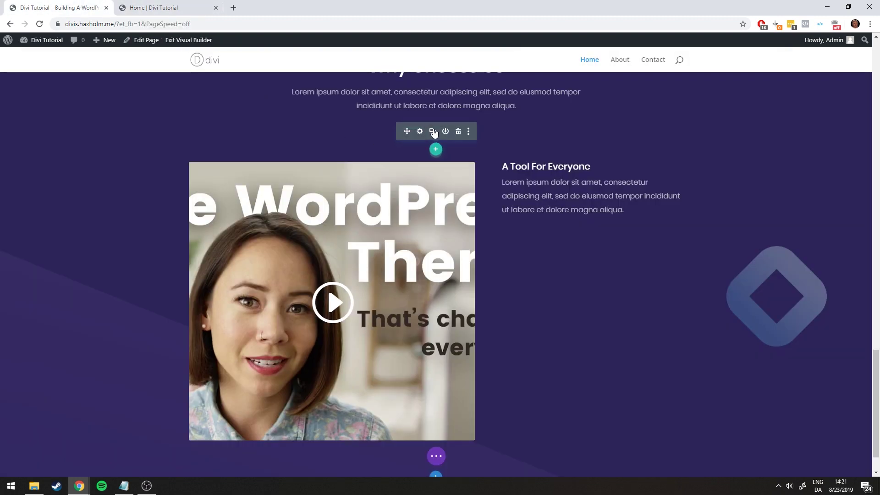
click(433, 133)
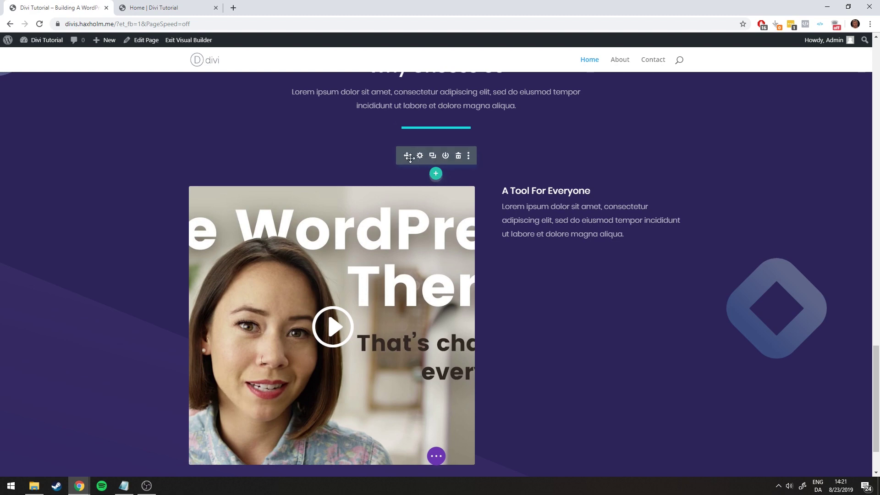
drag(409, 157, 565, 221)
drag(512, 178, 441, 142)
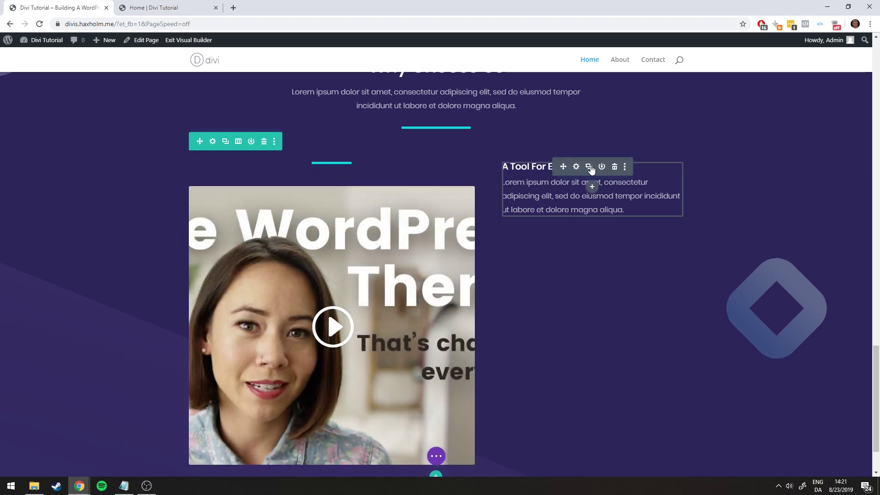
click(590, 167)
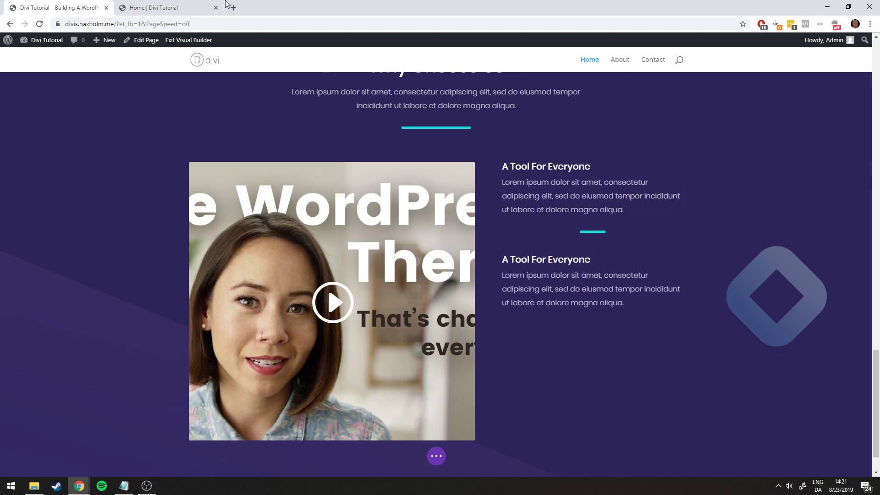
Left-align the second divider at 21% width in its Sizing options and save
click(183, 8)
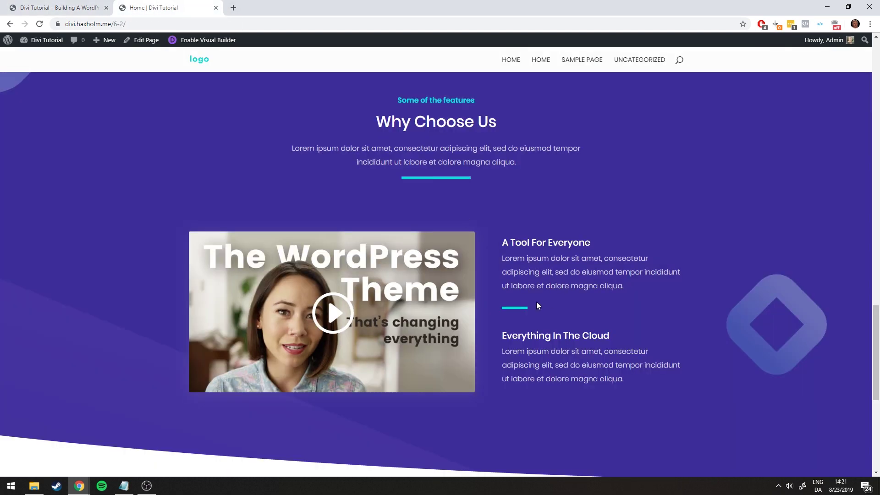
click(92, 7)
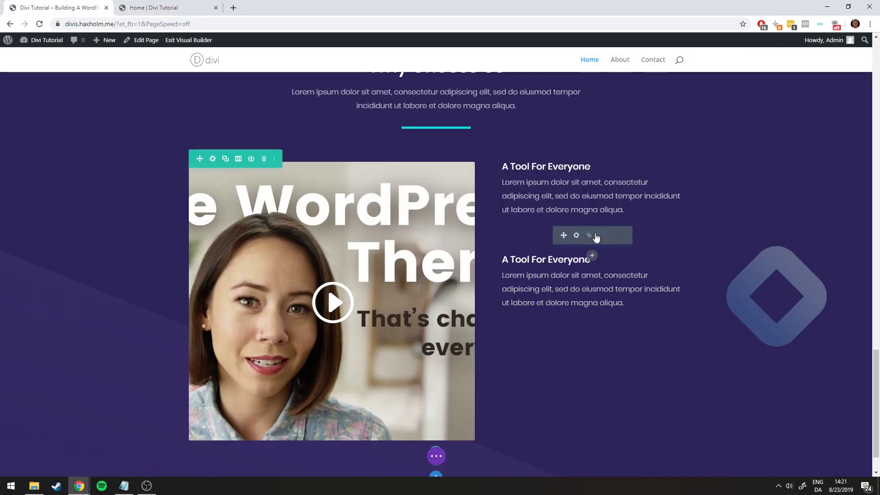
click(576, 235)
click(127, 139)
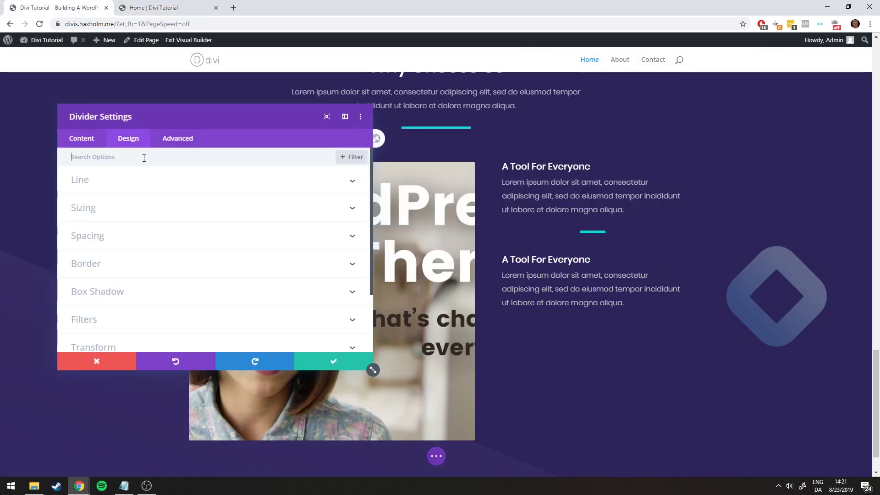
click(112, 207)
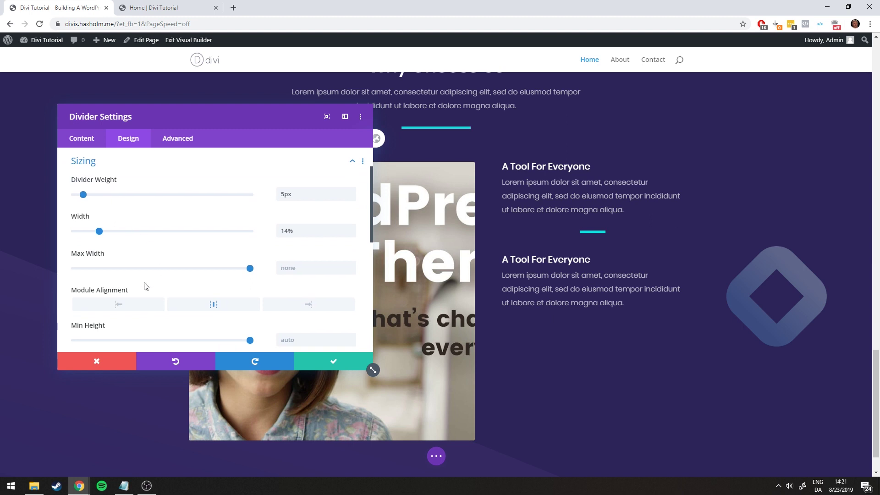
click(200, 307)
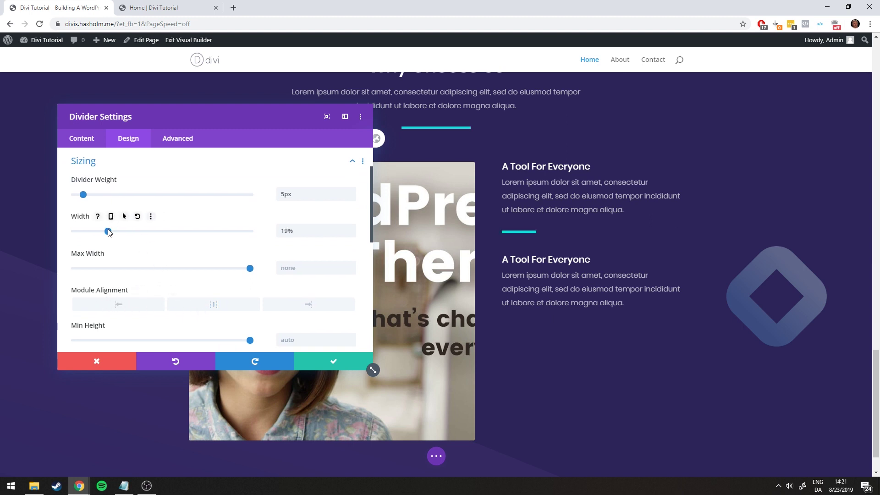
click(335, 362)
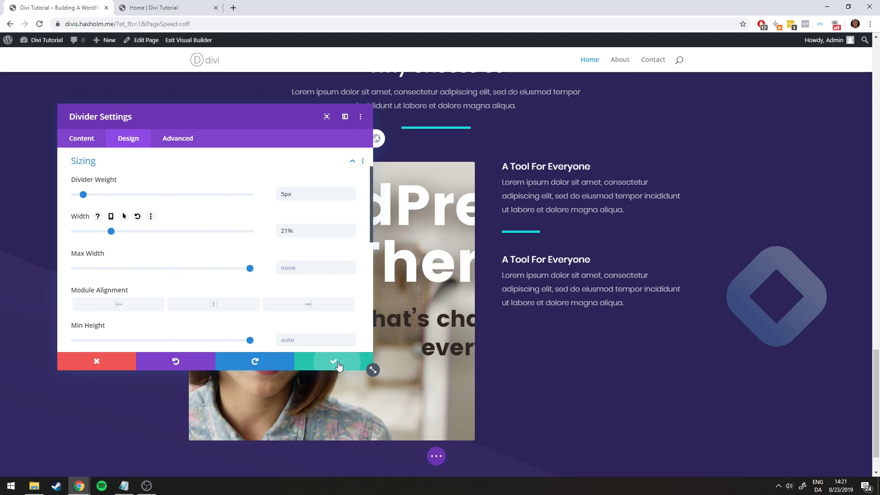
Check the reference page for the second feature heading's wording
click(164, 7)
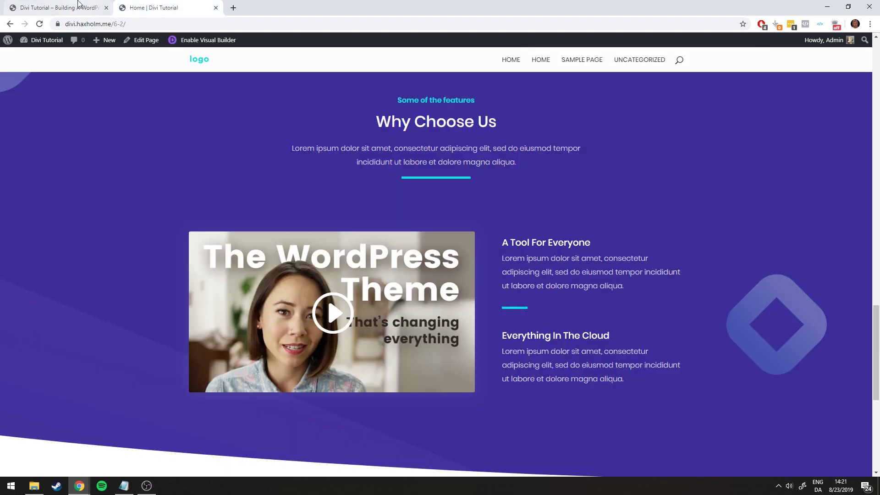
click(60, 8)
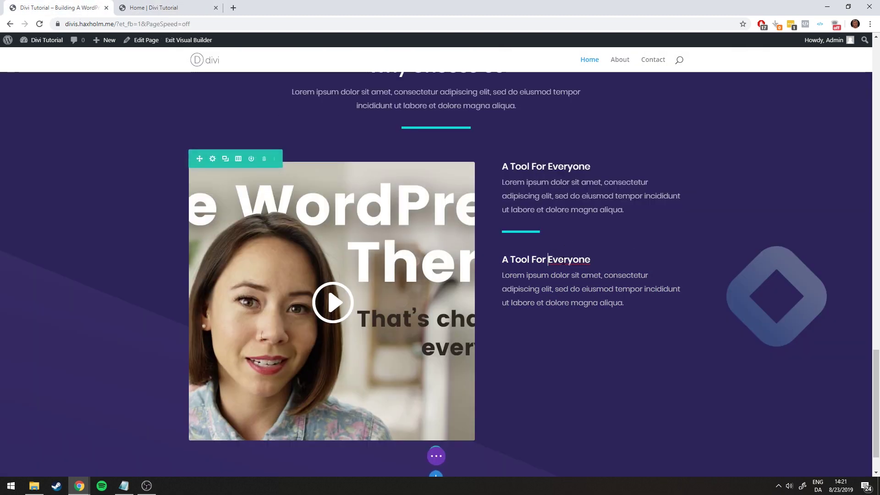
triple_click(550, 261)
click(125, 4)
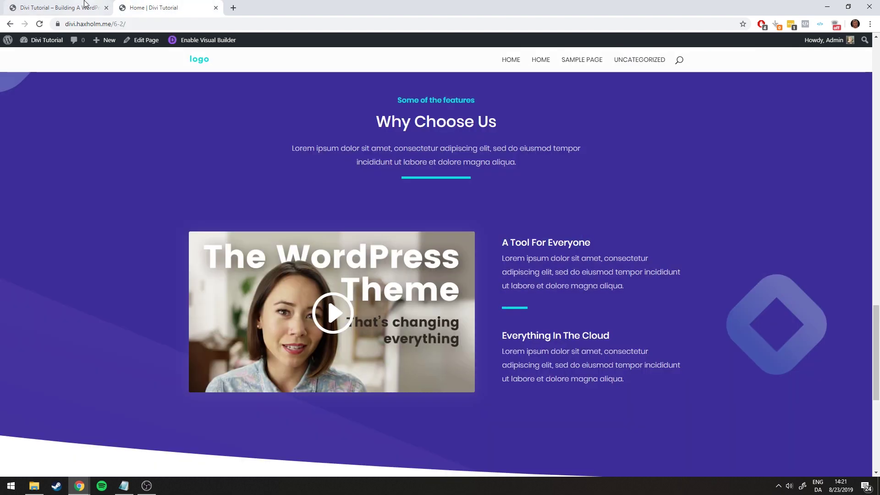
click(60, 7)
key(h)
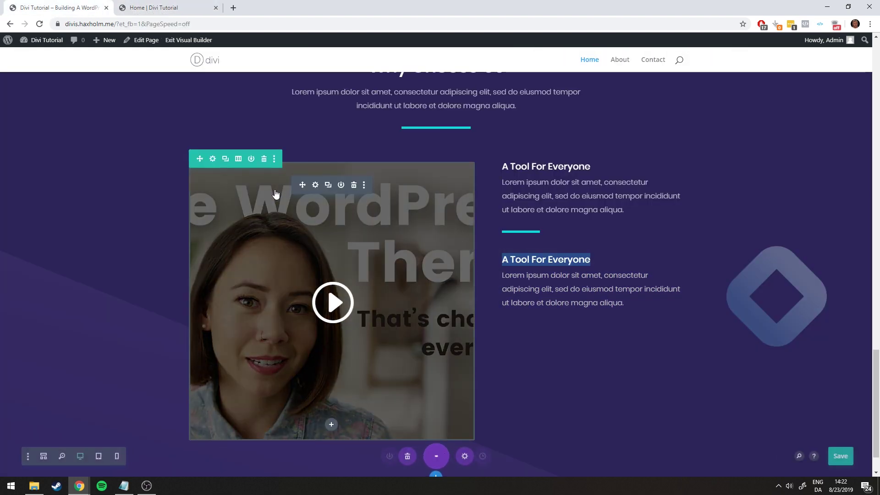
click(334, 362)
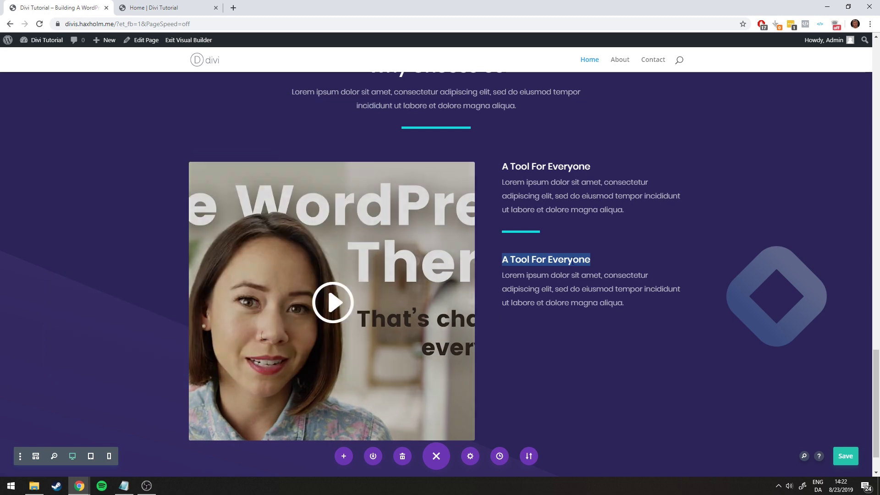
click(562, 274)
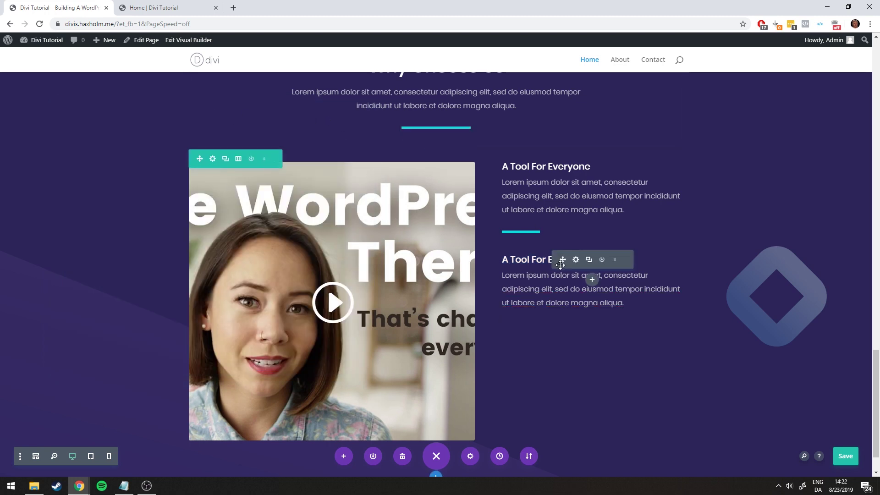
Retitle the second heading 'Everything In The Cloud', save the page and reload it
click(576, 258)
triple_click(196, 270)
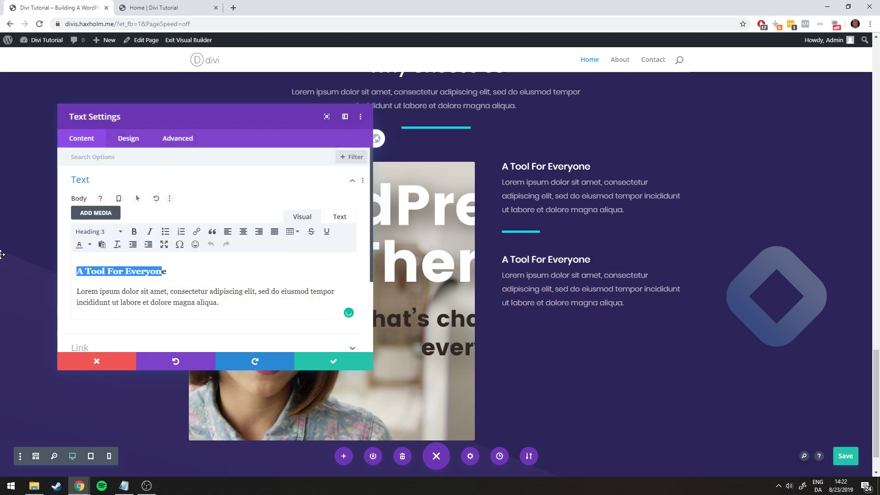
text(Evee)
key(Left)
text(r)
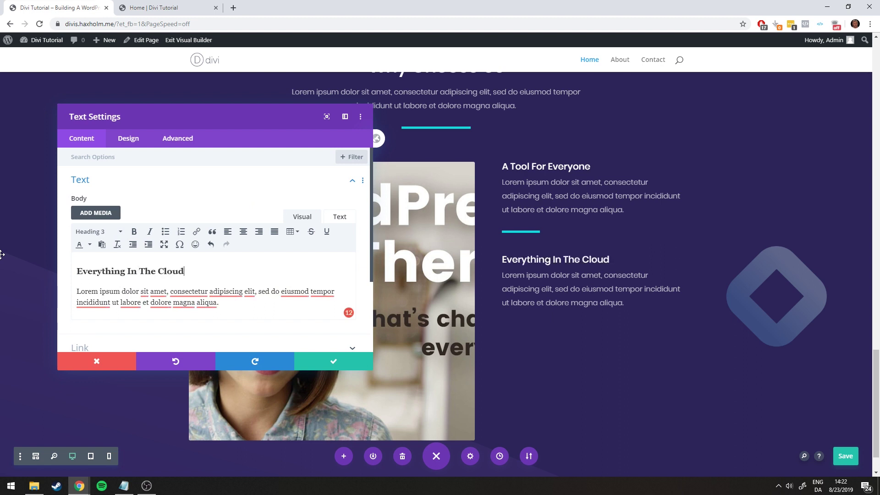
click(321, 362)
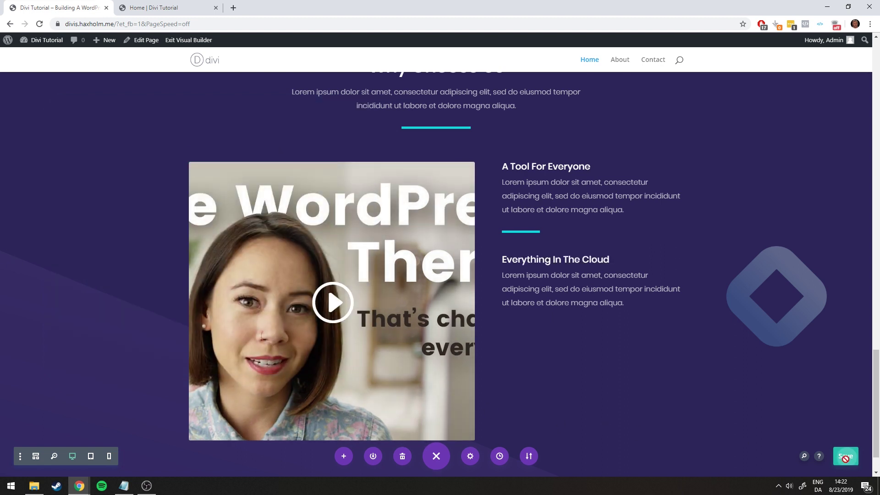
click(844, 457)
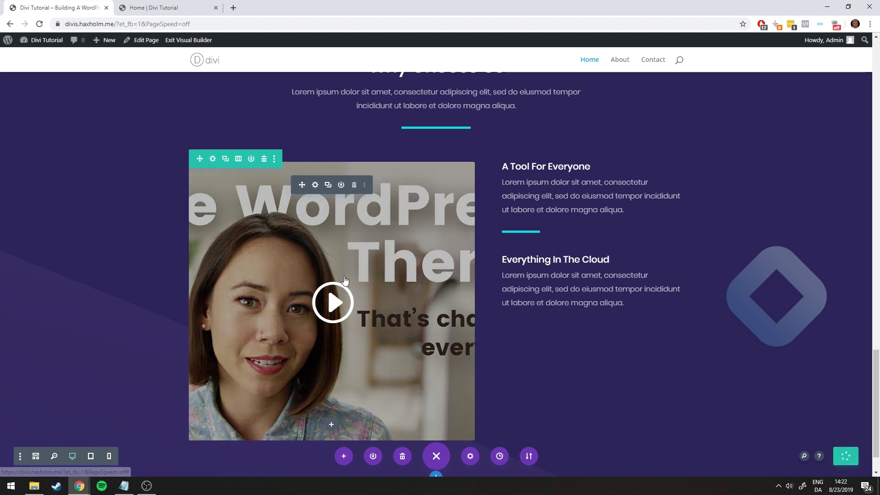
click(41, 25)
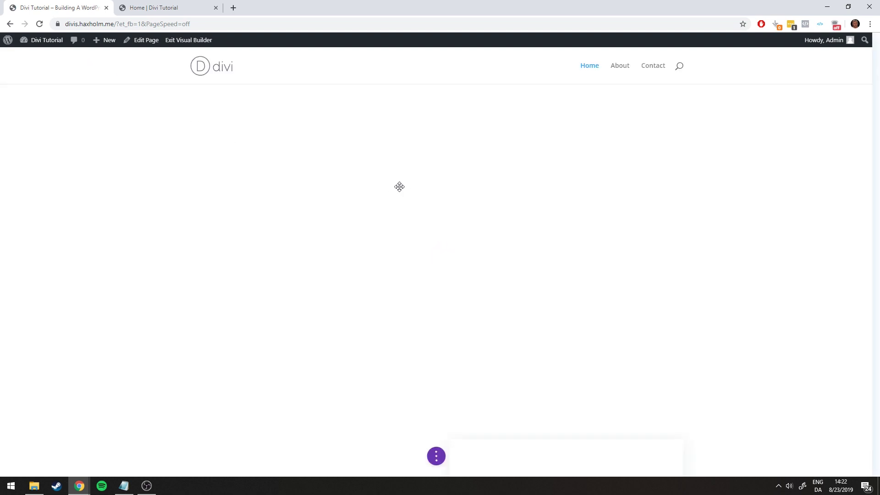
Drag the purple section's bottom padding down to 136px to match its top padding
scroll(473, 232, down, 5)
scroll(473, 231, down, 15)
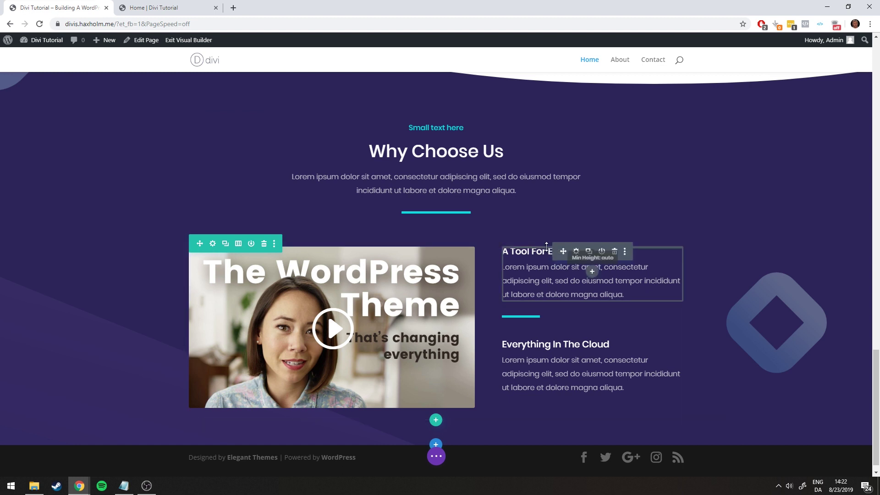
mouse_move(546, 249)
mouse_down()
mouse_move(546, 241)
mouse_move(547, 255)
mouse_up()
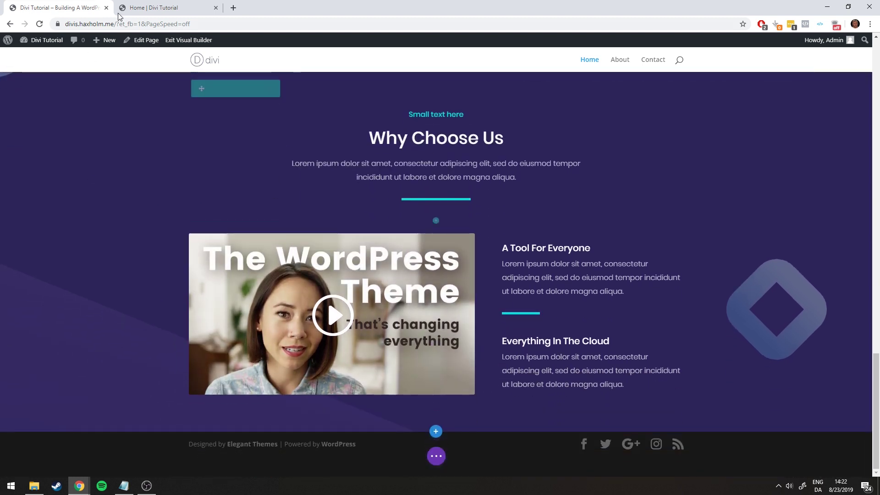
key(ctrl+Tab)
scroll(259, 203, down, 3)
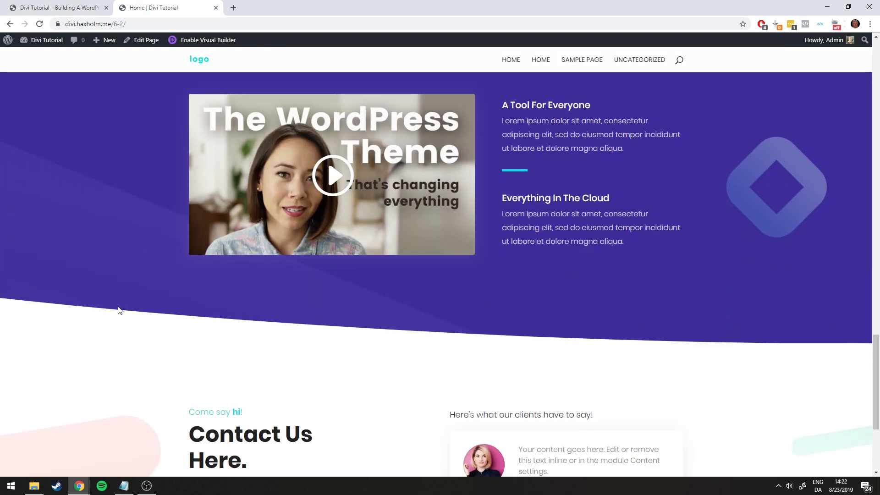
click(17, 6)
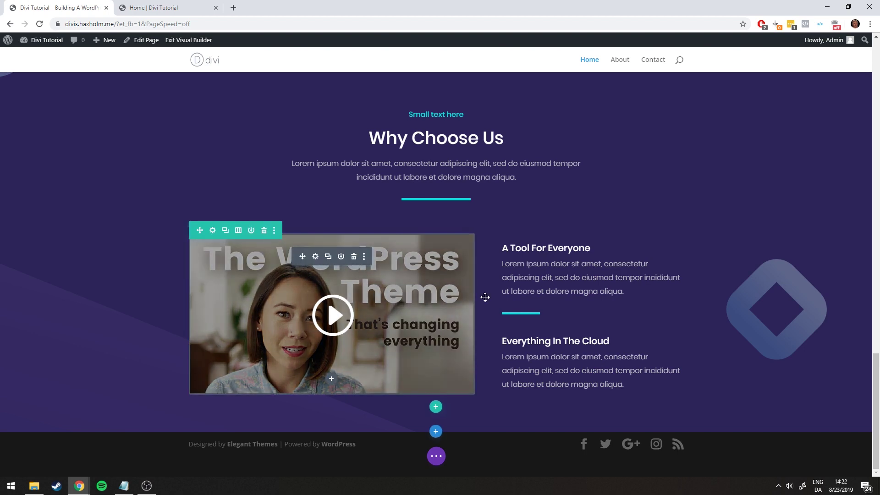
scroll(411, 284, up, 2)
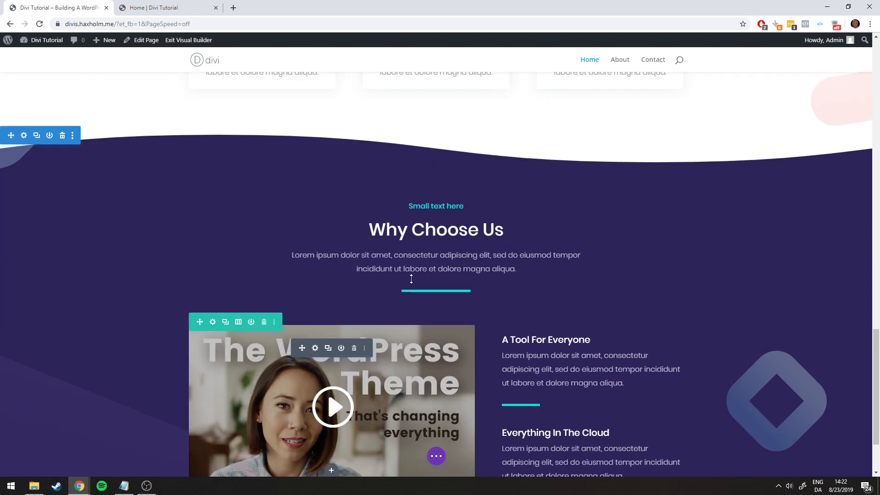
scroll(422, 394, down, 2)
mouse_move(408, 429)
mouse_down()
mouse_move(412, 460)
mouse_move(416, 444)
mouse_up()
scroll(416, 440, up, 2)
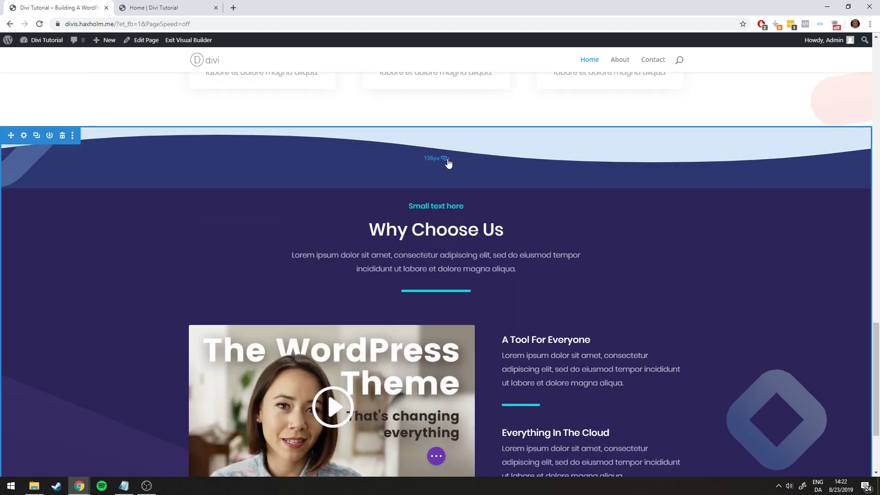
scroll(481, 208, down, 3)
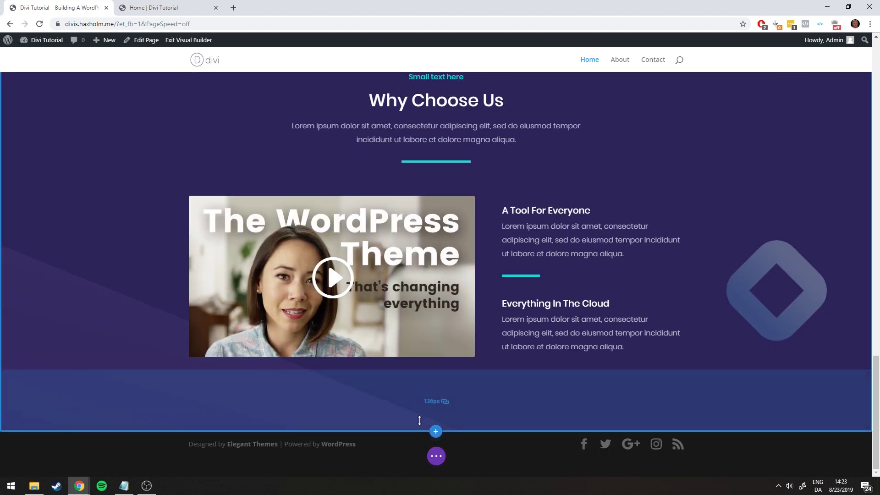
mouse_move(416, 419)
mouse_down()
mouse_move(415, 455)
mouse_move(414, 420)
mouse_up()
scroll(81, 182, up, 2)
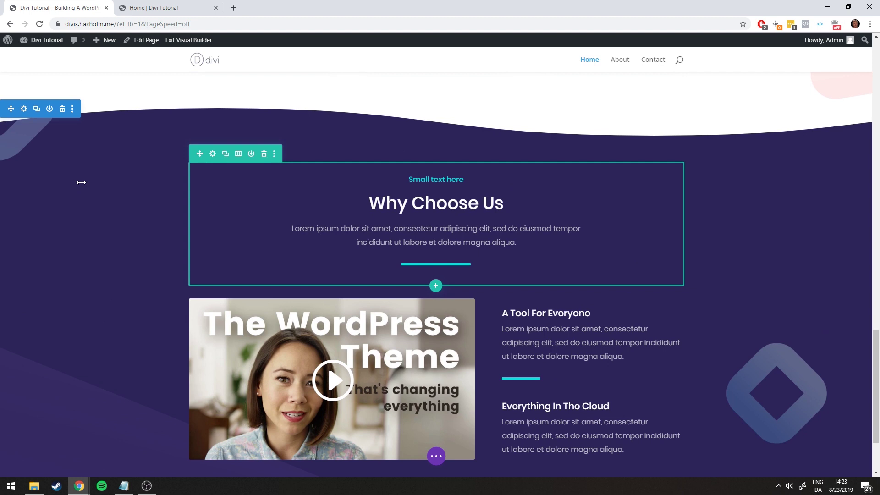
Choose the curved shape for the purple section's bottom divider in Section Settings > Dividers
click(24, 110)
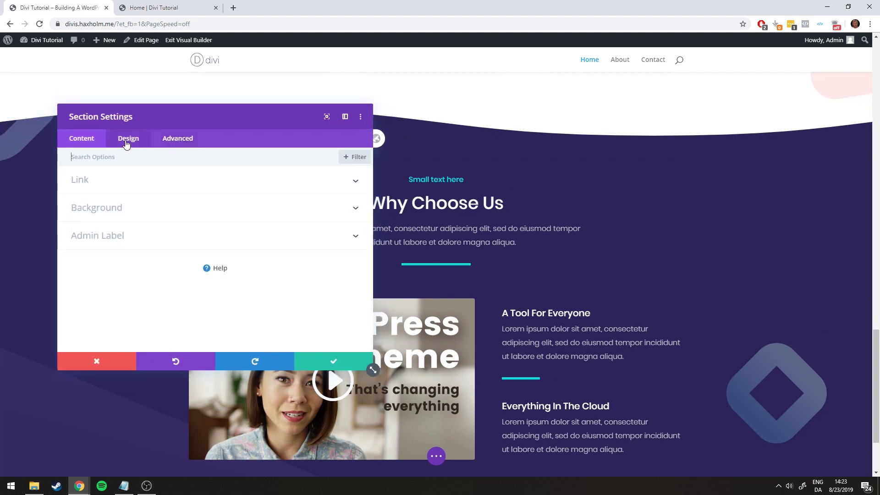
click(138, 146)
click(114, 207)
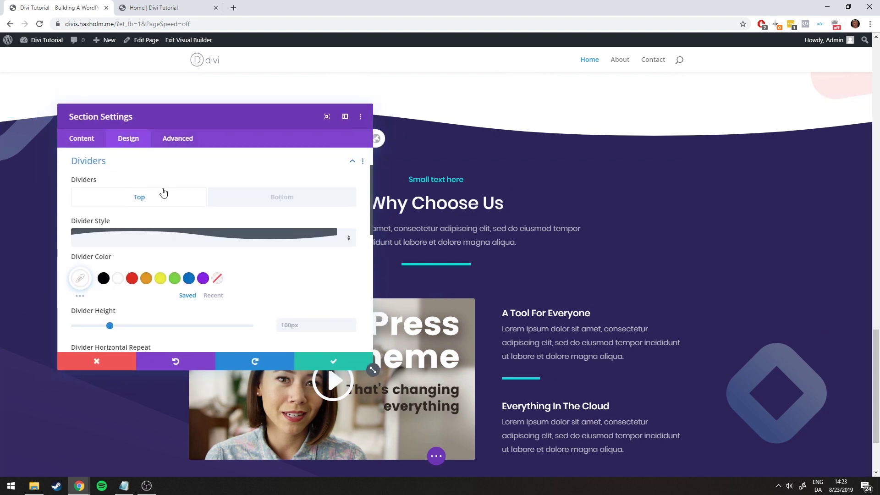
click(284, 200)
click(220, 240)
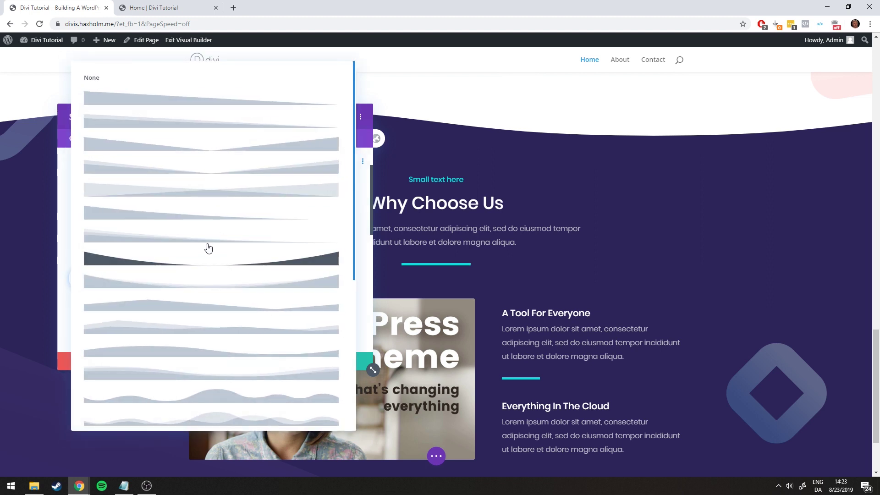
click(207, 214)
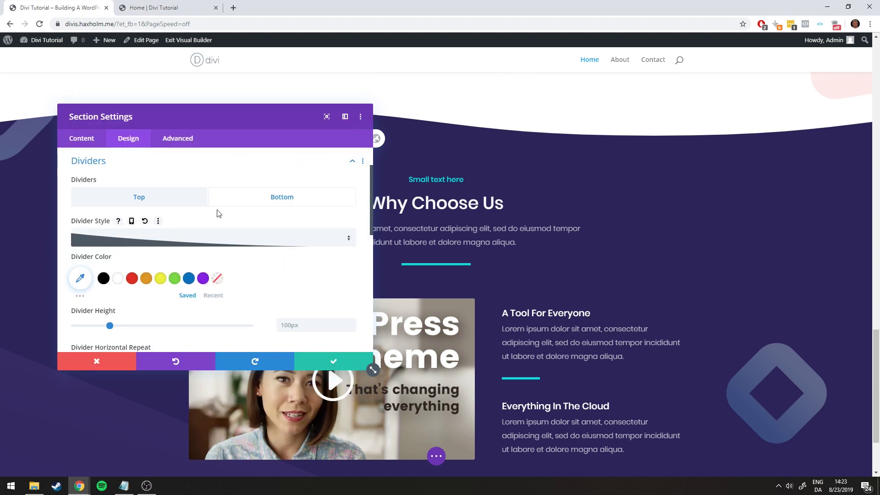
scroll(573, 279, down, 2)
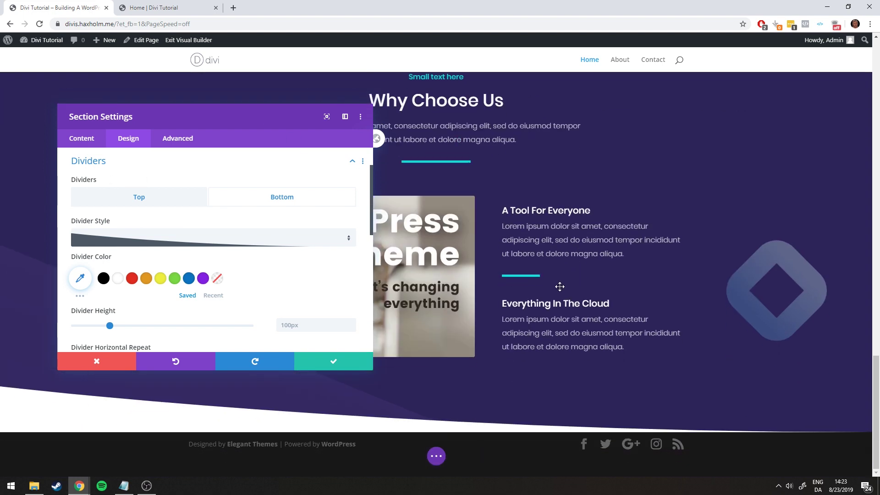
key(Escape)
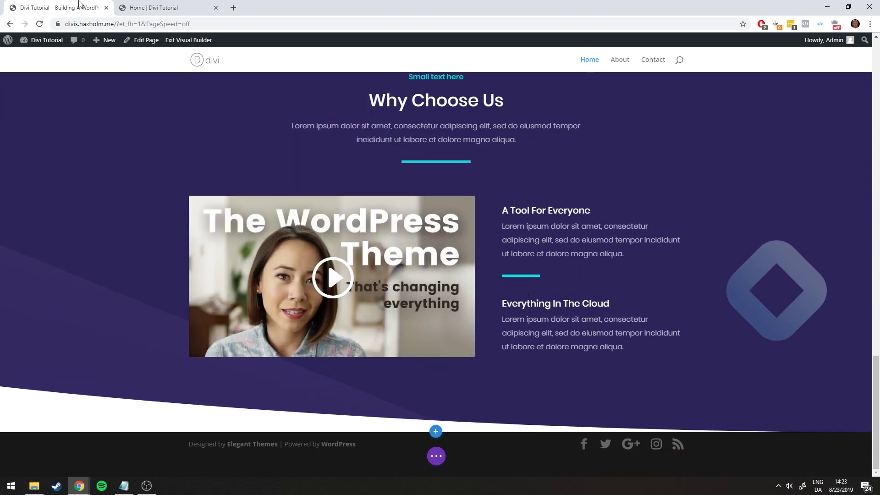
click(139, 8)
click(60, 7)
scroll(448, 288, up, 3)
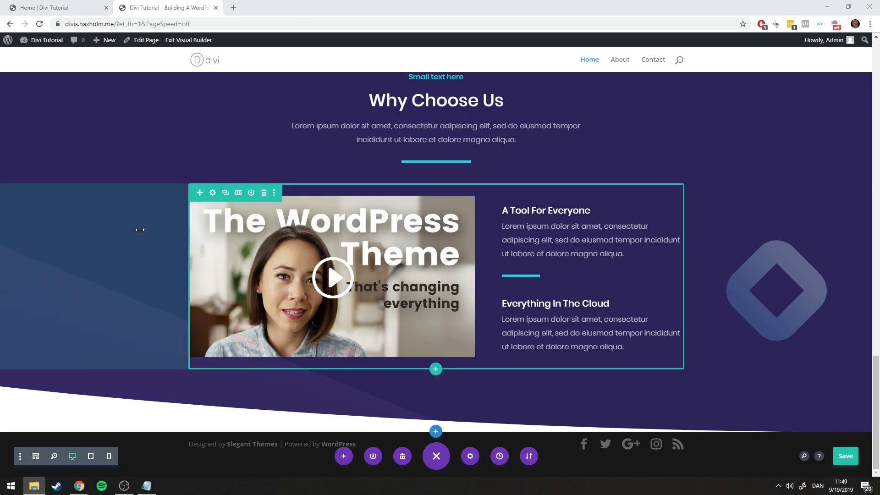
Add a Regular section with an empty two-column row below the purple section
click(65, 5)
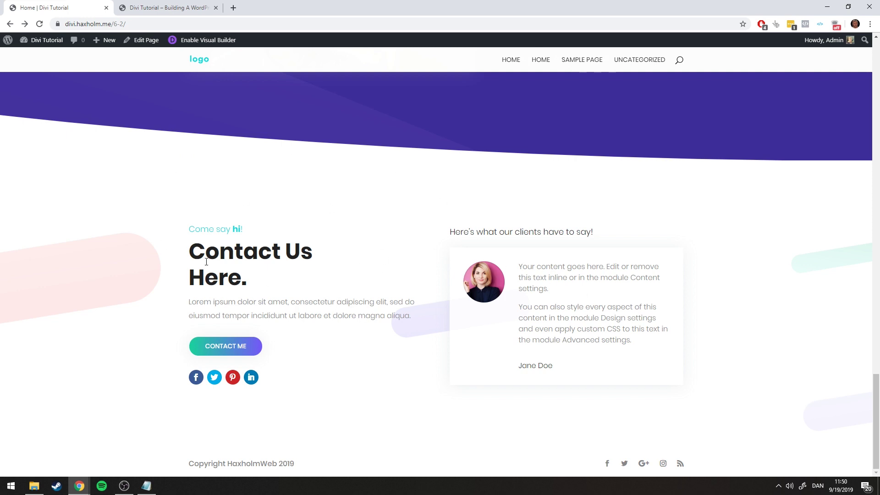
click(156, 10)
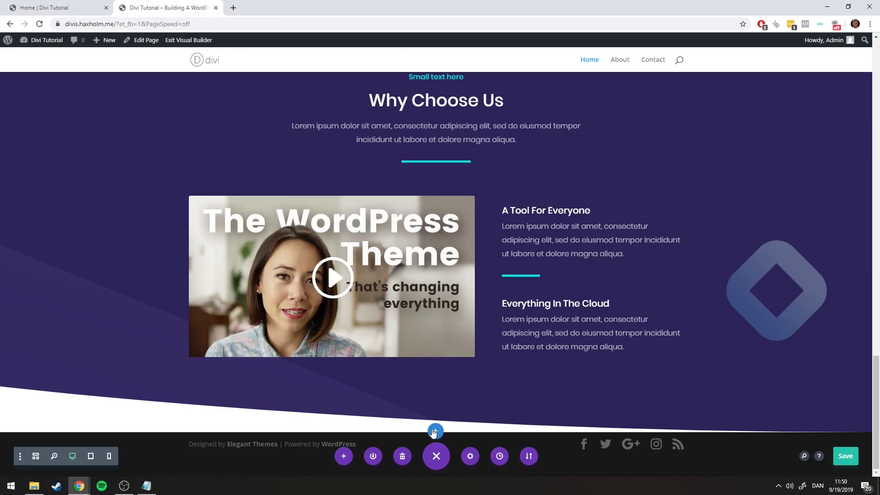
click(434, 431)
click(380, 402)
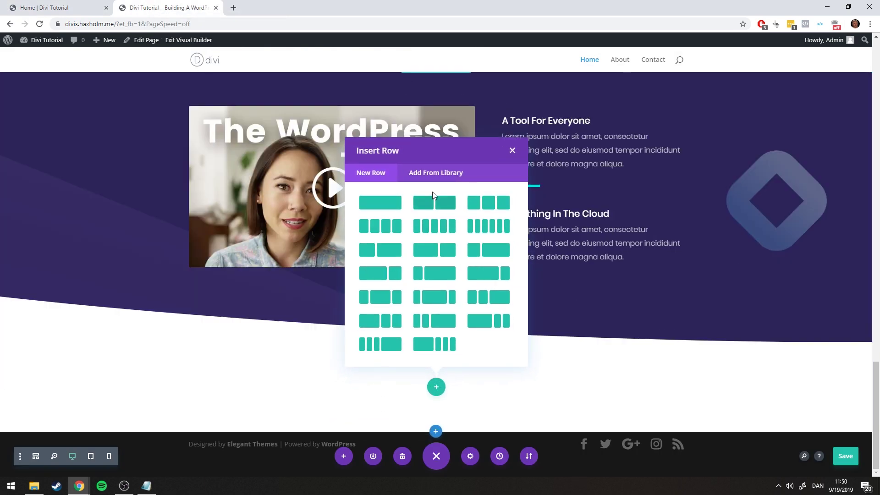
click(442, 204)
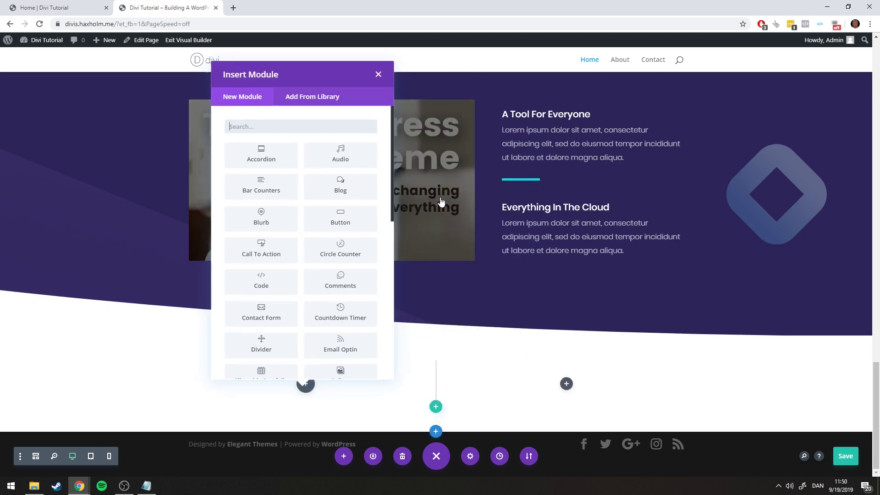
click(379, 74)
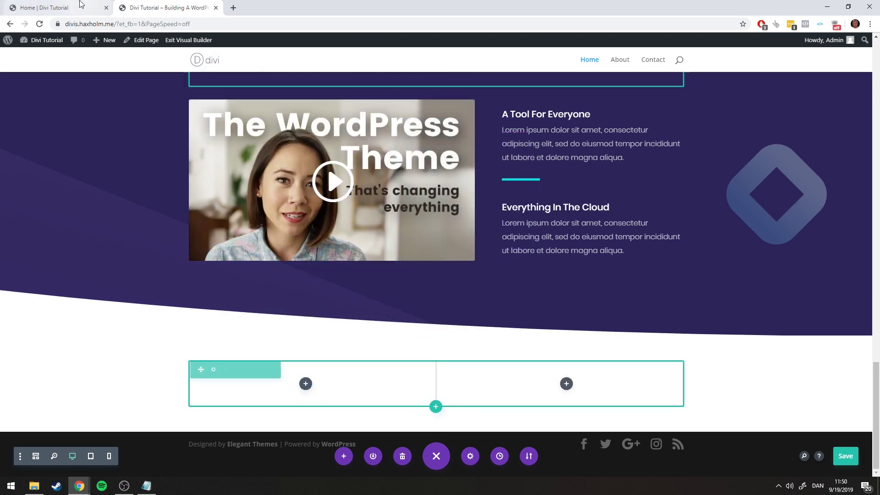
Scroll the reference page to inspect its 'Contact Us Here.' area
click(82, 7)
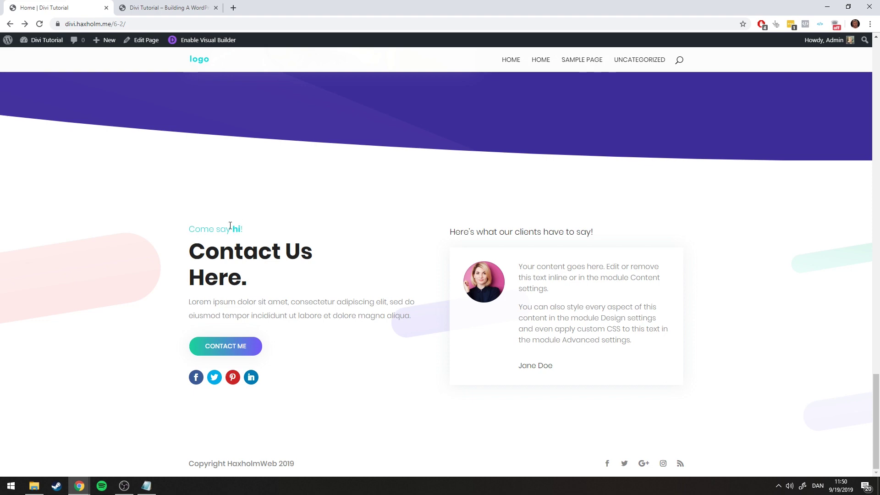
scroll(269, 297, up, 4)
scroll(173, 320, down, 3)
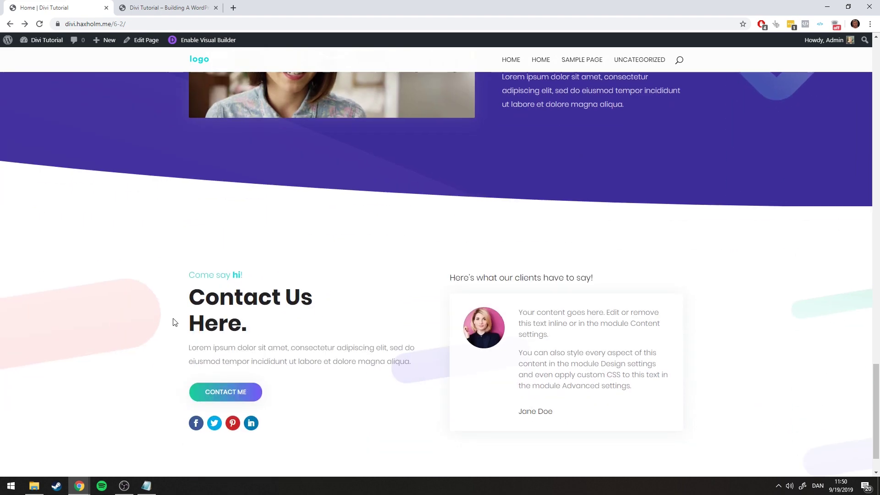
scroll(193, 328, up, 2)
scroll(205, 305, down, 2)
scroll(205, 305, up, 7)
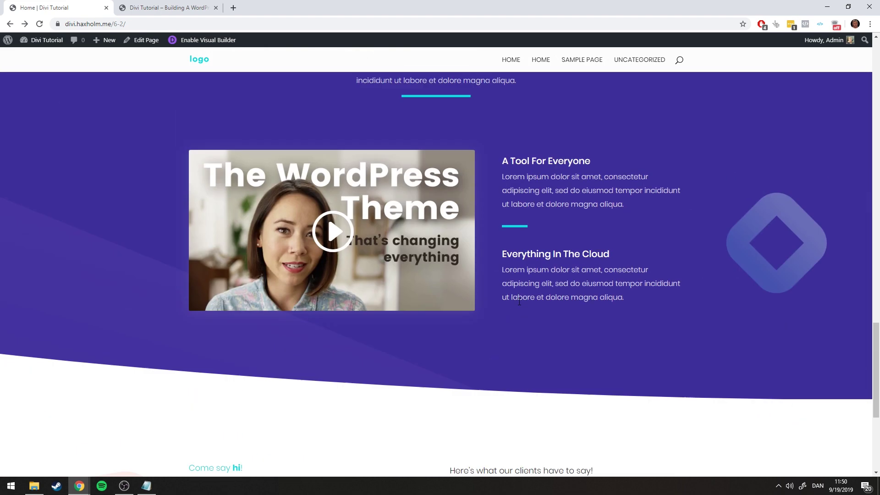
scroll(359, 308, down, 6)
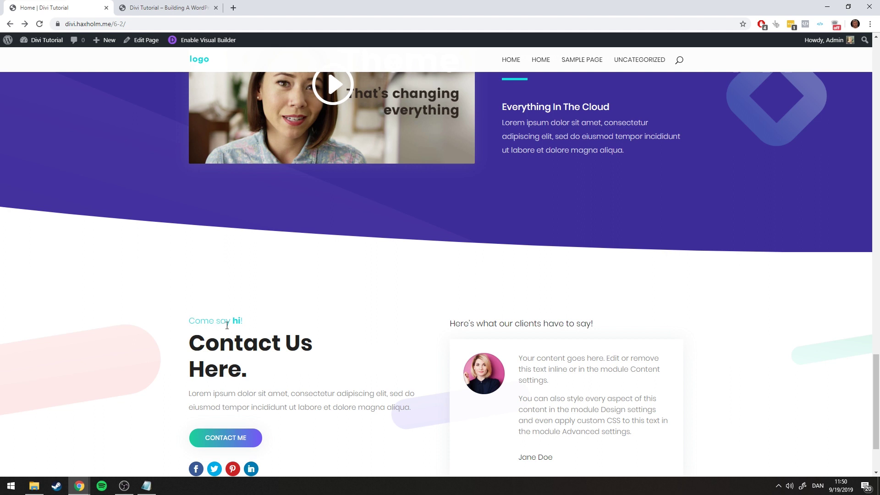
scroll(273, 323, down, 2)
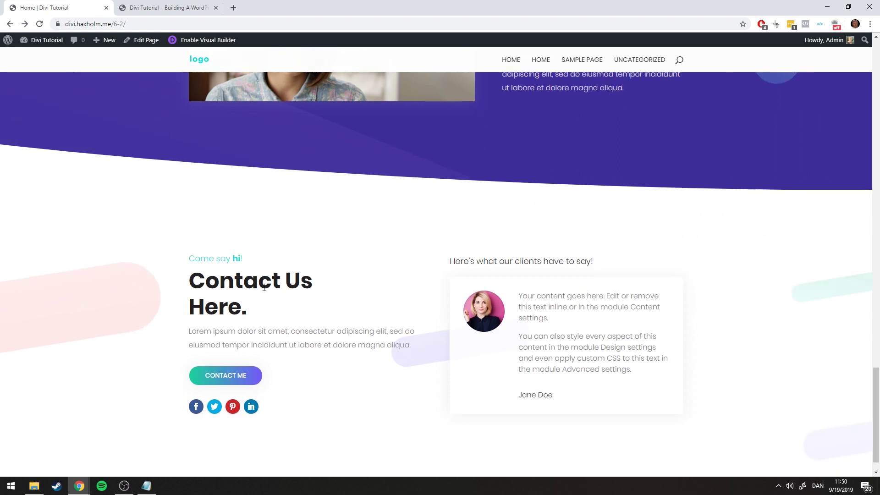
triple_click(289, 277)
click(237, 311)
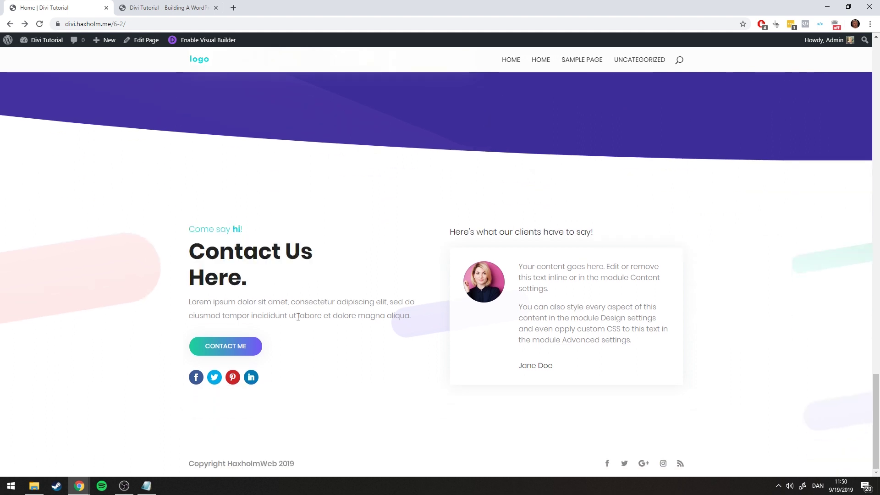
drag(870, 416, 626, 128)
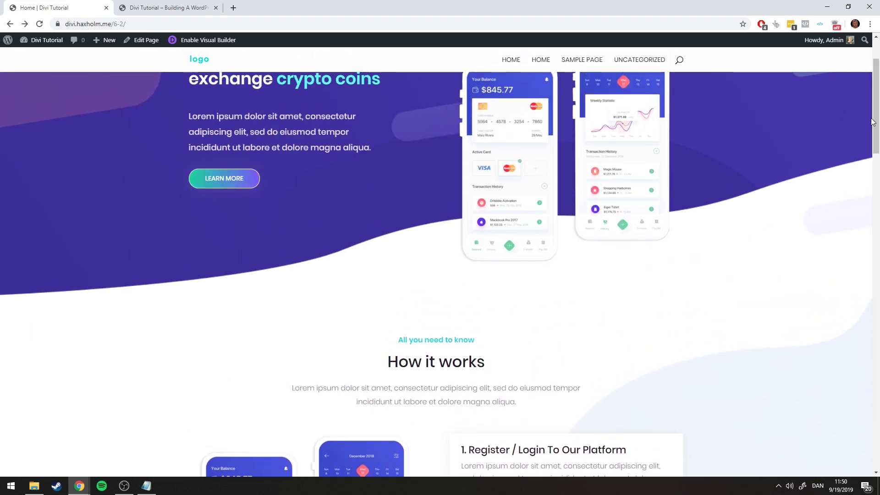
drag(873, 122, 856, 403)
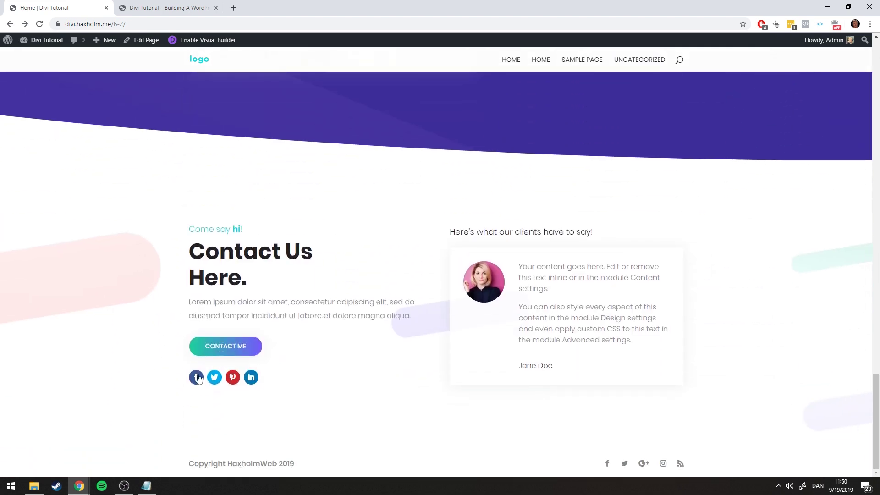
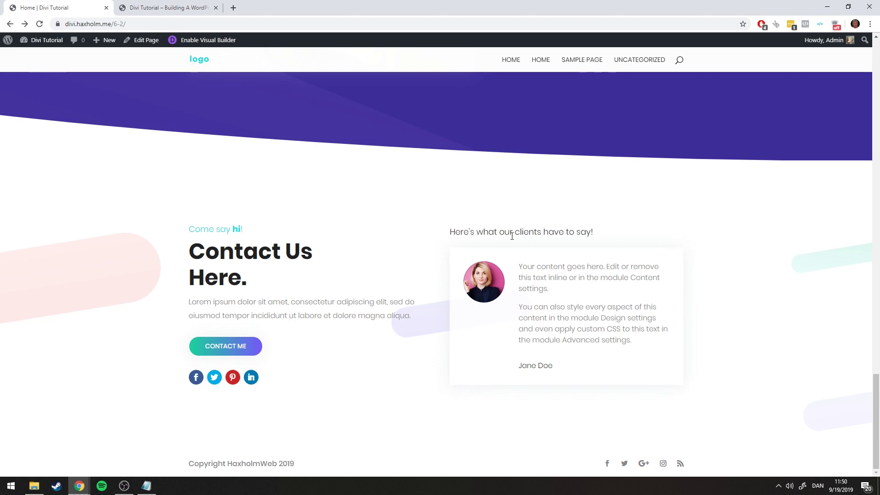
Duplicate the 'Small text here' label and drag the copy into the empty row's left column
scroll(857, 429, up, 15)
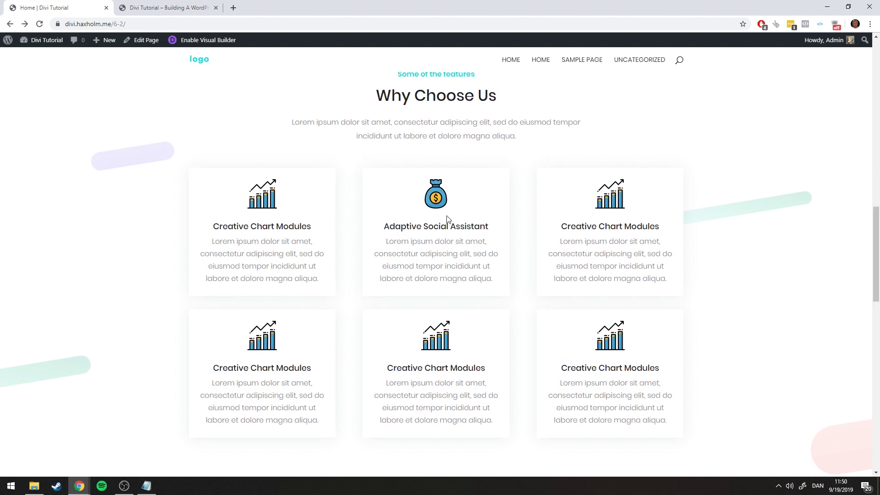
drag(876, 248, 869, 405)
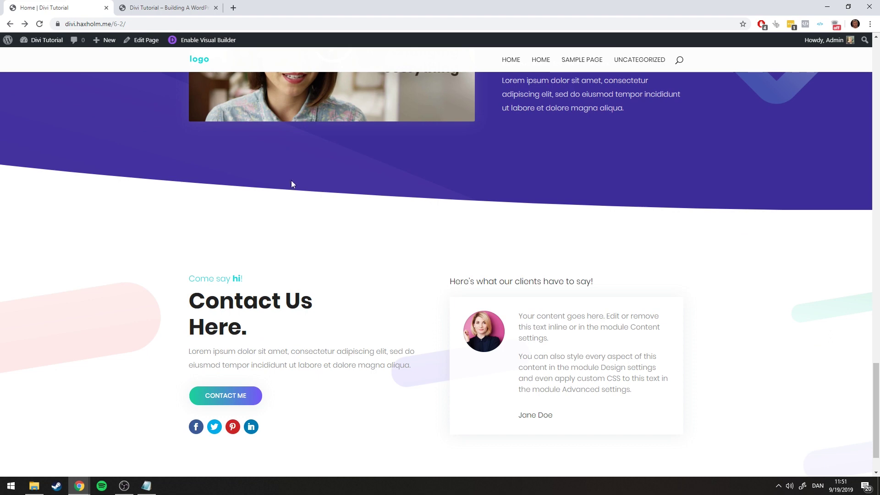
click(166, 8)
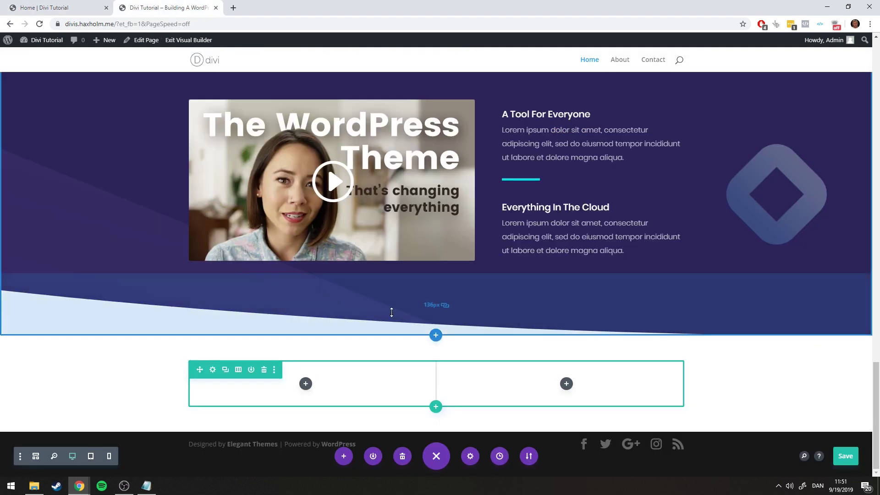
scroll(393, 310, up, 4)
click(431, 164)
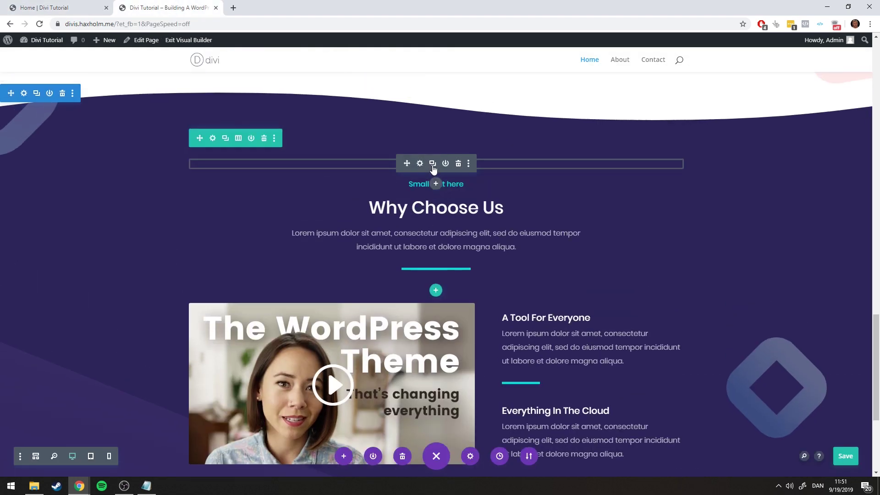
scroll(416, 208, down, 4)
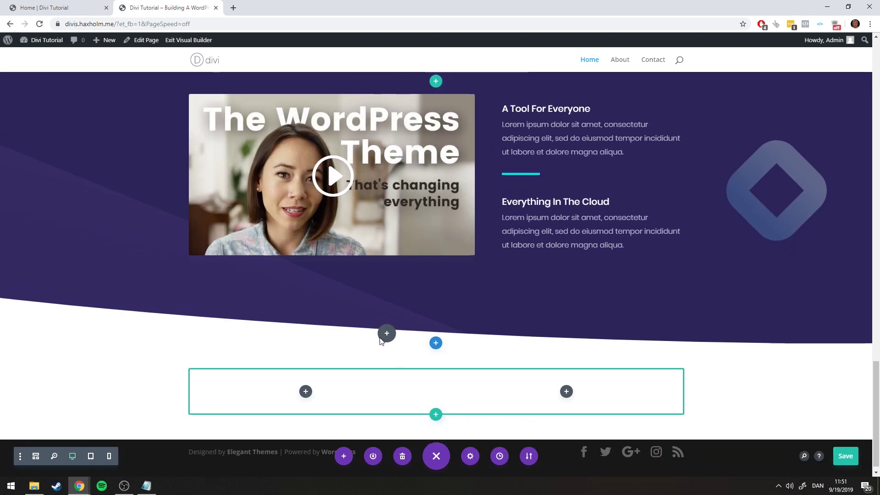
drag(349, 374, 319, 382)
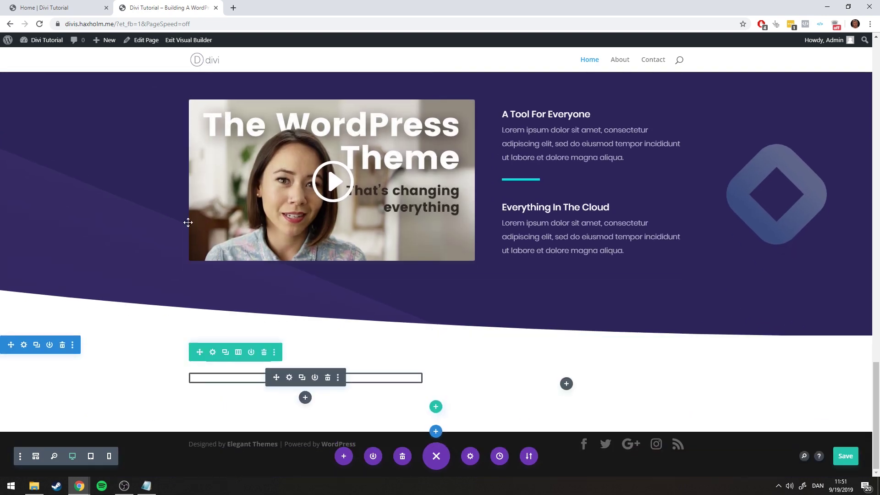
Replace the copied label's text with 'Come say hi'
click(290, 379)
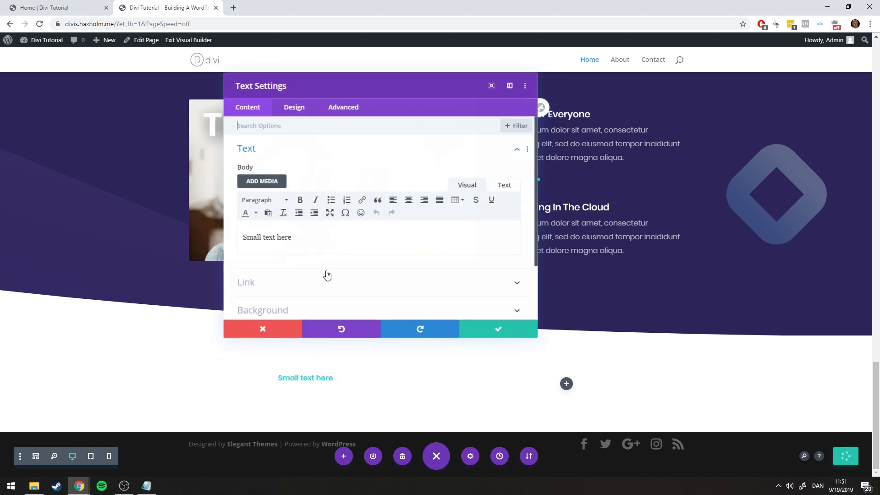
click(52, 6)
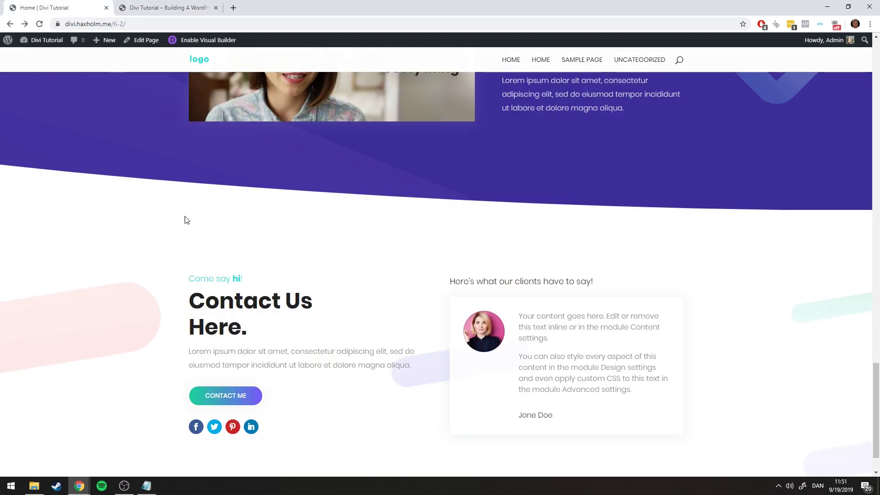
click(167, 7)
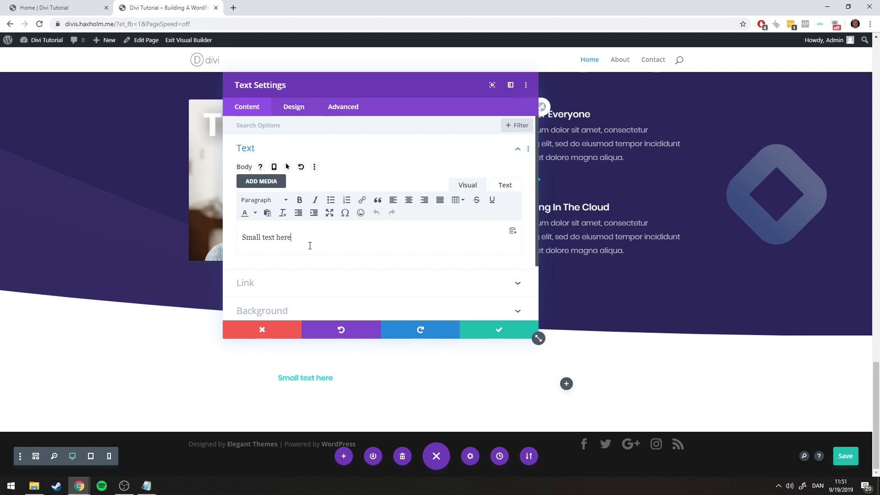
triple_click(310, 246)
text(Come say hi!)
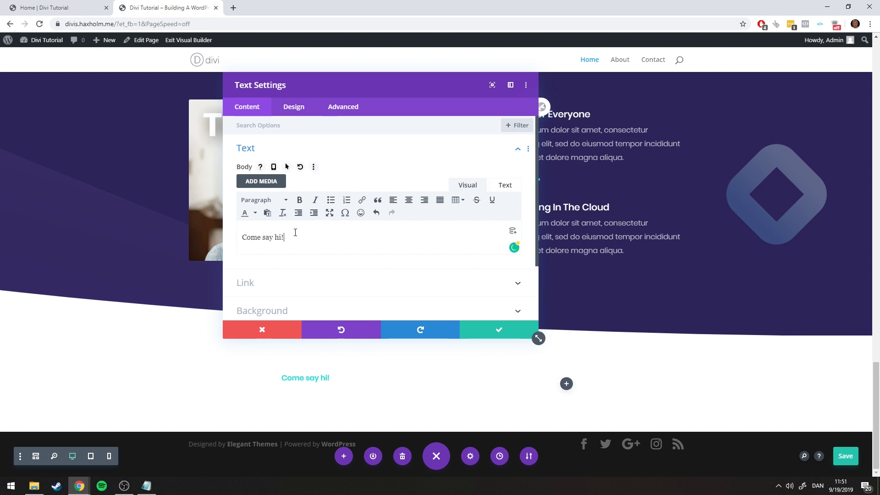
Set the label's font weight to Light
click(294, 106)
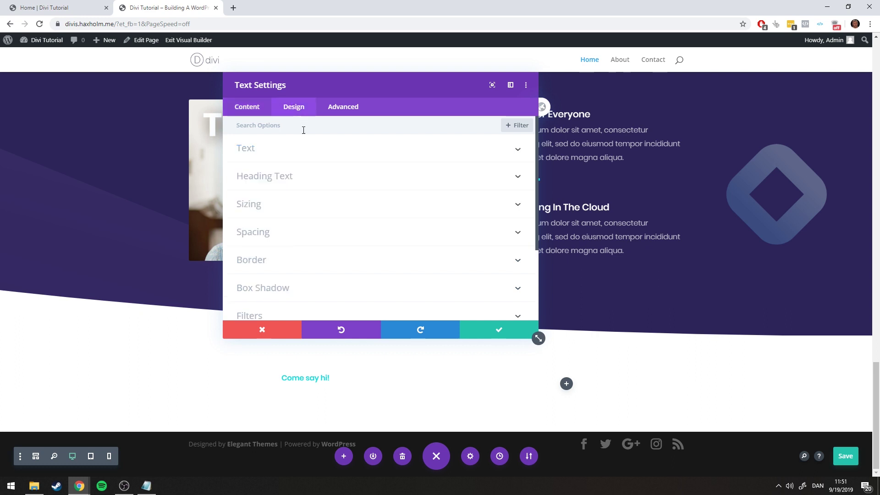
click(264, 154)
scroll(300, 189, down, 2)
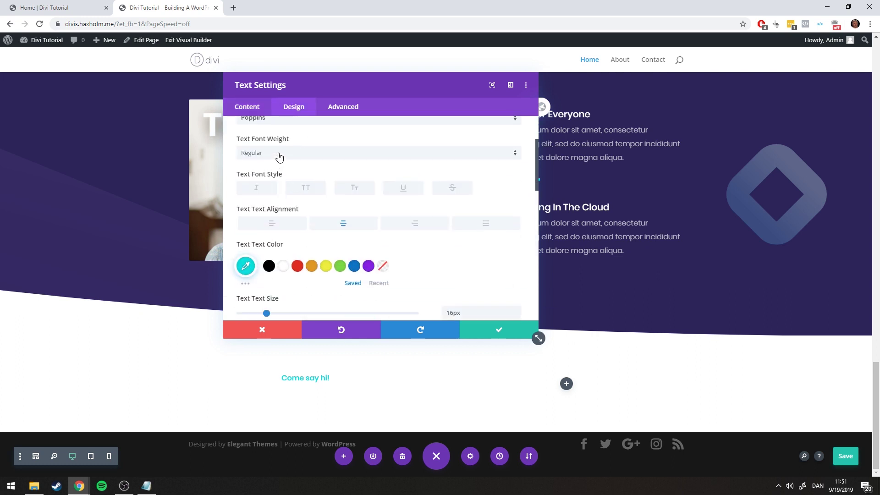
click(279, 157)
click(283, 193)
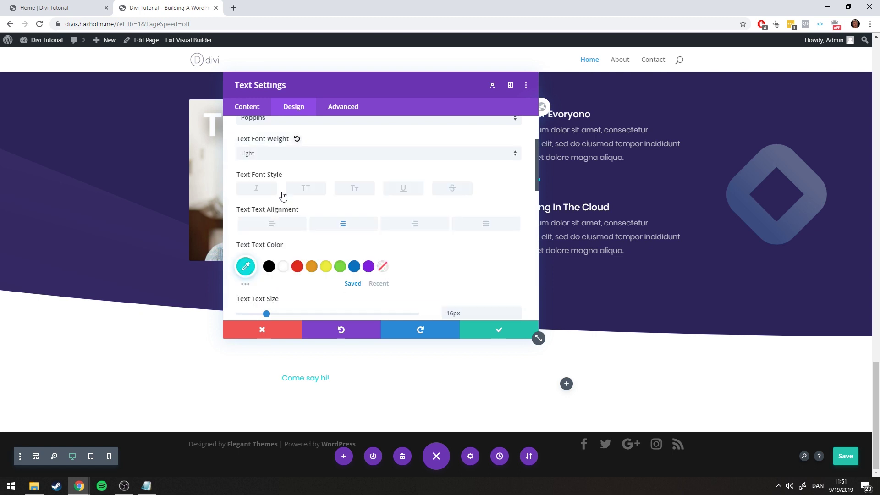
Make the word 'hi' bold and save the text settings
click(242, 108)
key(ctrl+shift+Tab)
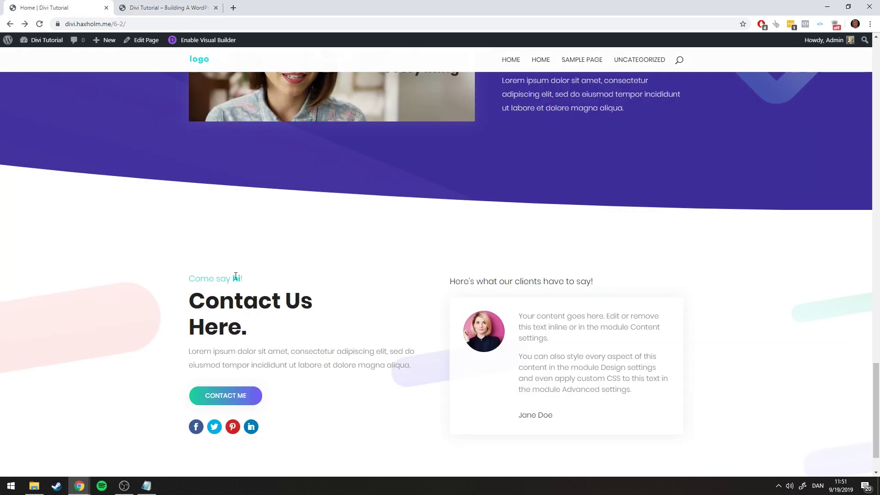
click(154, 14)
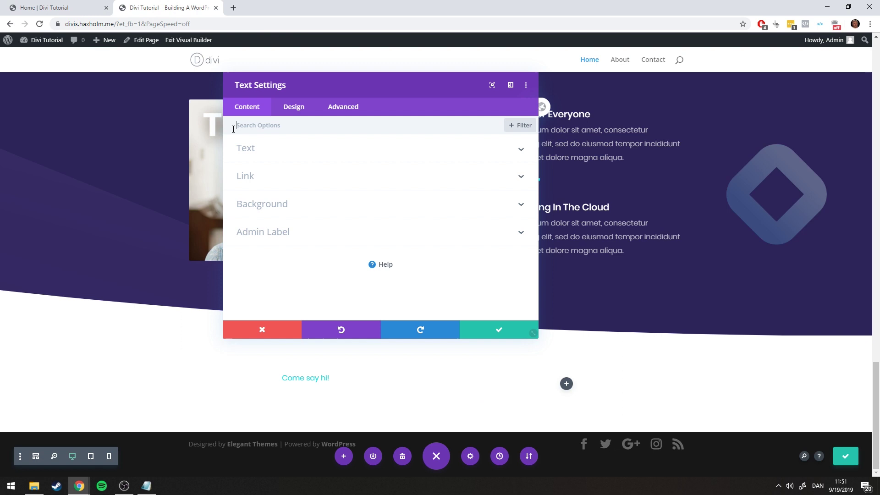
click(252, 148)
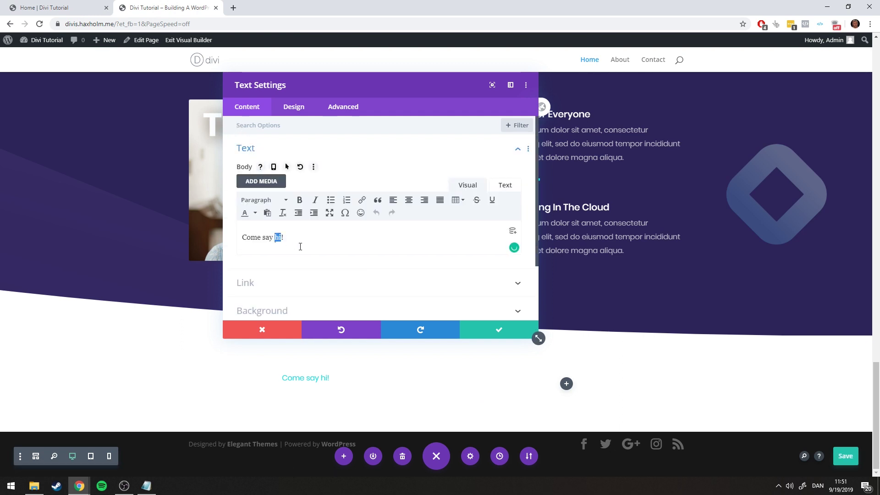
click(300, 201)
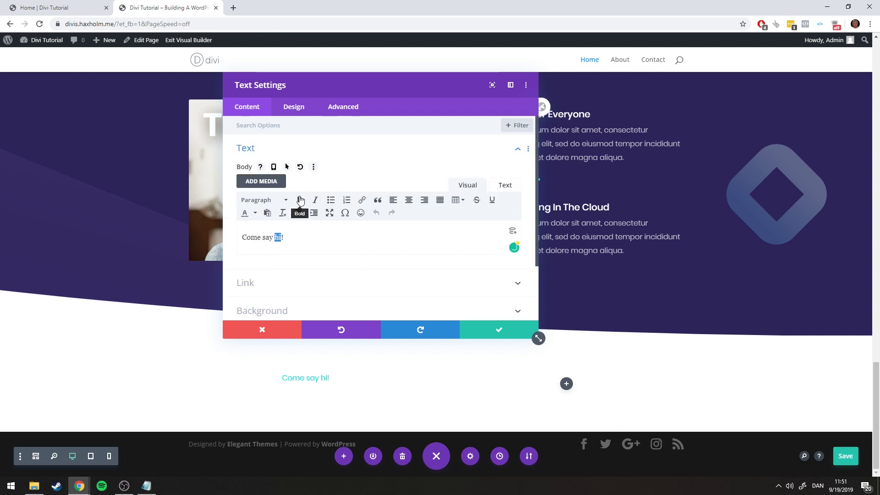
click(486, 332)
click(90, 5)
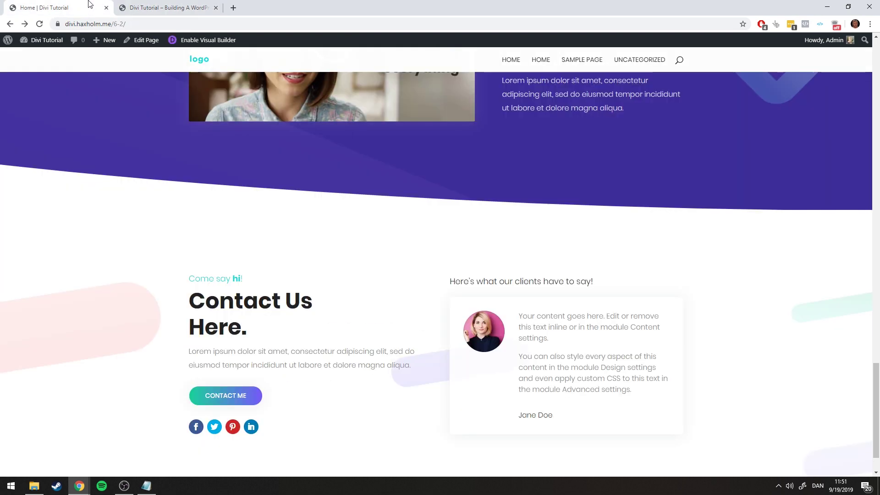
key(ctrl+Tab)
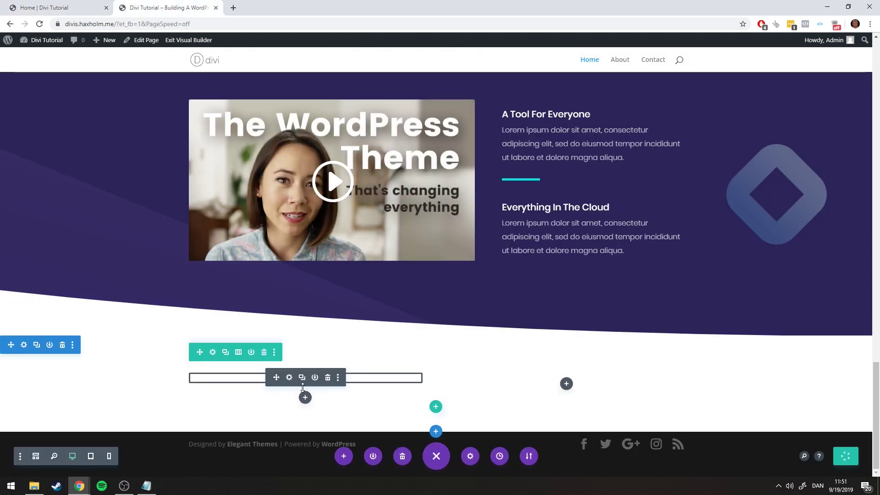
Remove the centre alignment so the label sits left, then save
click(289, 377)
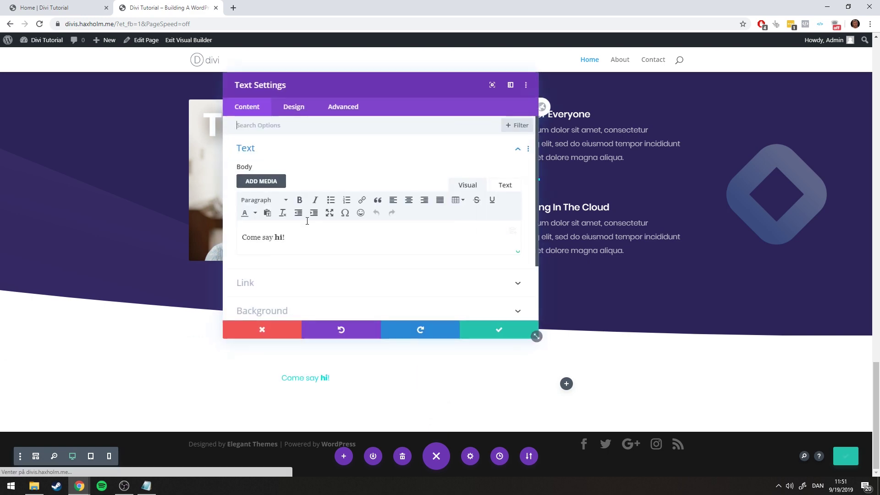
click(293, 108)
click(272, 148)
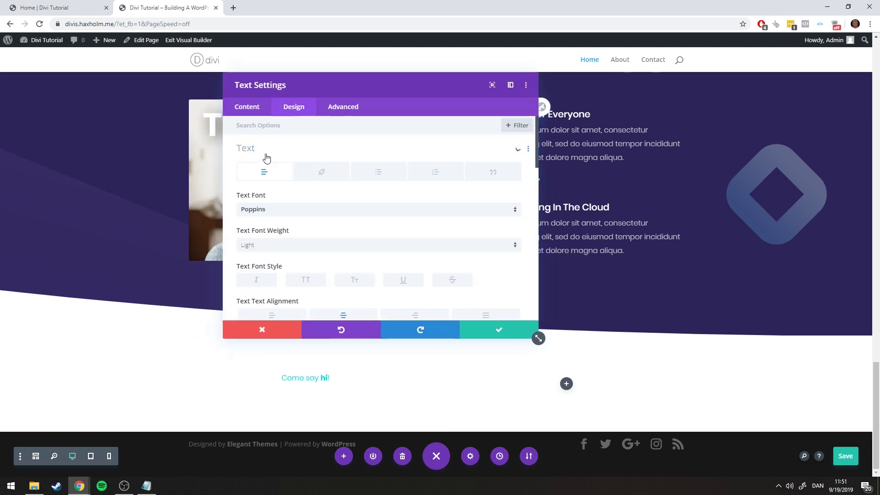
scroll(270, 165, down, 1)
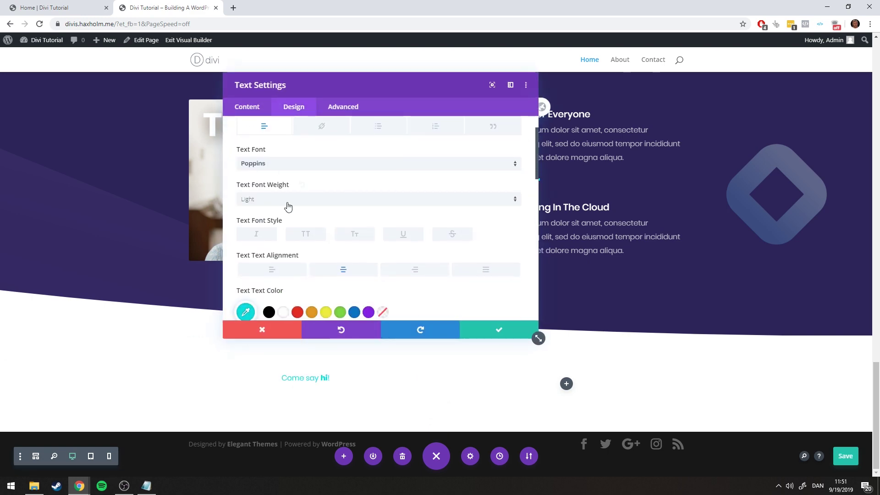
click(343, 269)
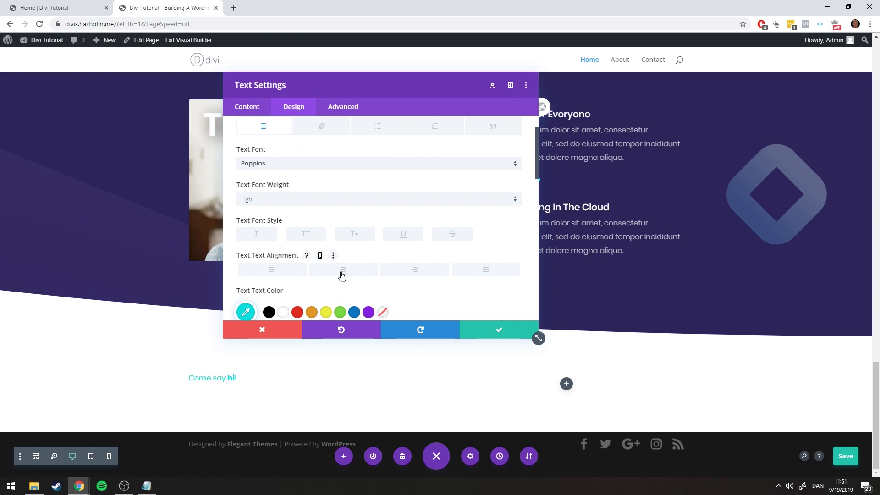
click(497, 330)
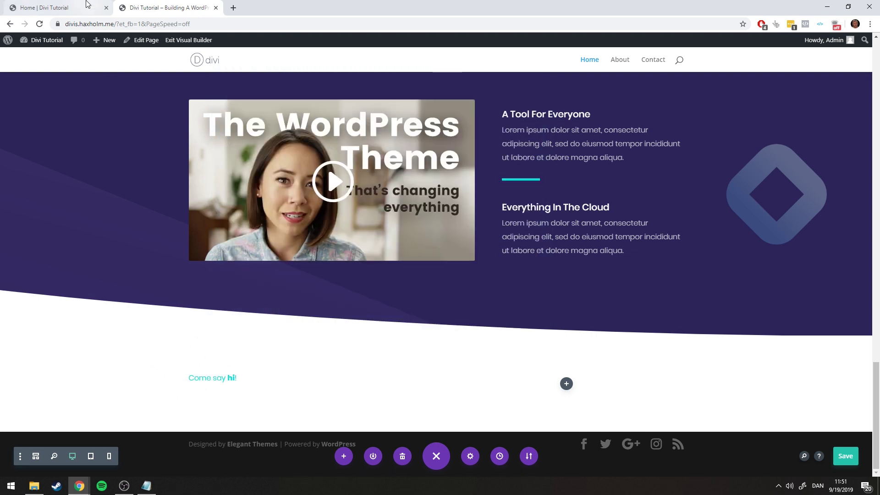
click(94, 8)
scroll(146, 107, down, 1)
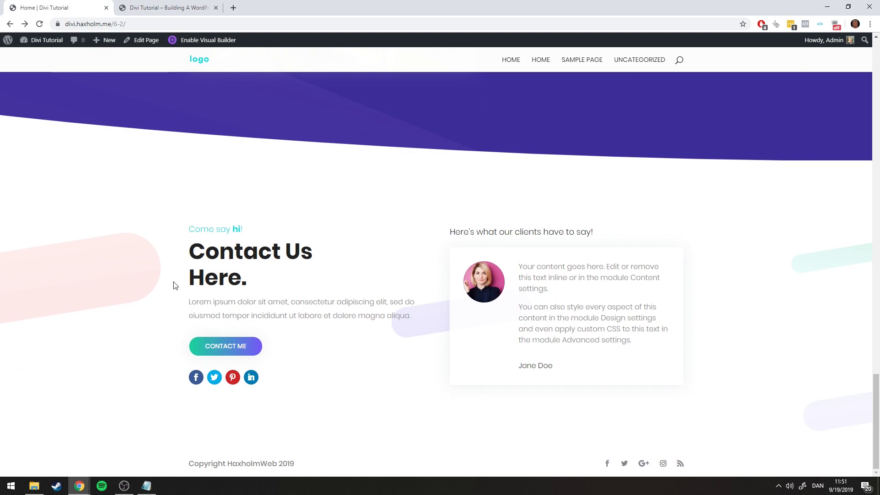
click(153, 6)
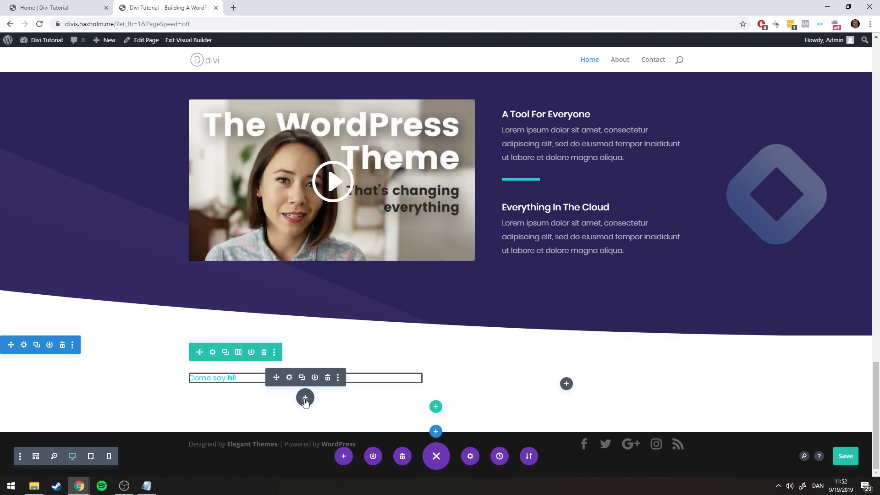
Add a text module below the label with a Heading 2 'Contact Us Here.'
click(305, 398)
scroll(317, 289, down, 5)
click(341, 316)
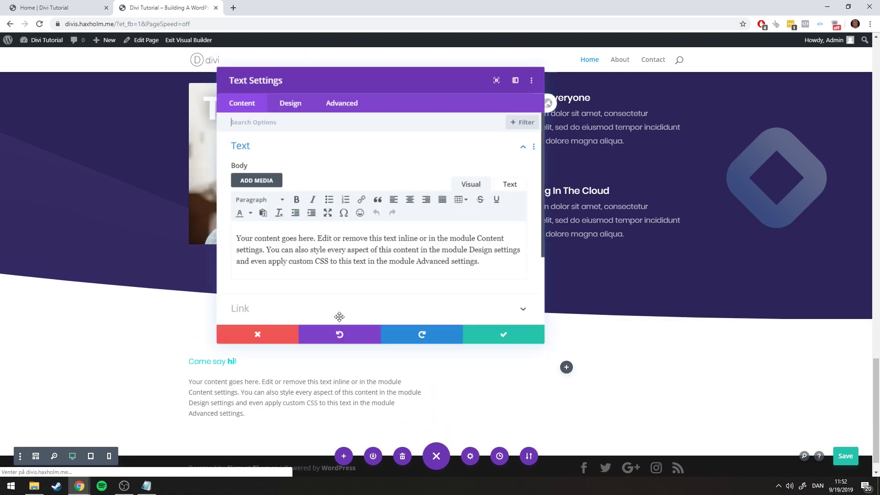
drag(478, 267, 145, 190)
key(BackSpace)
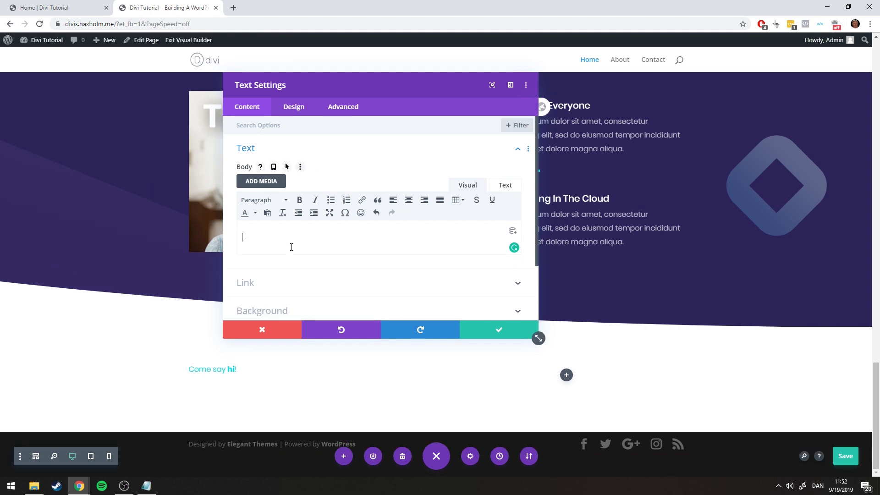
key(alt+shift+2)
text(C)
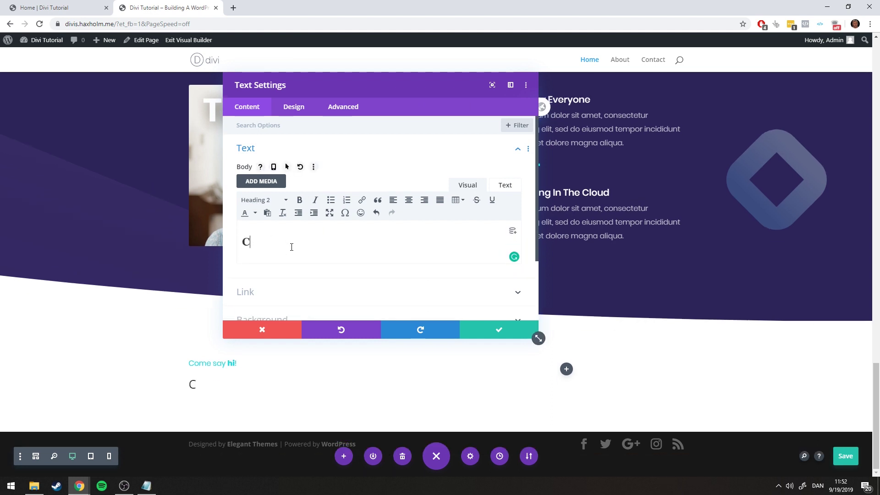
text(ontact Us)
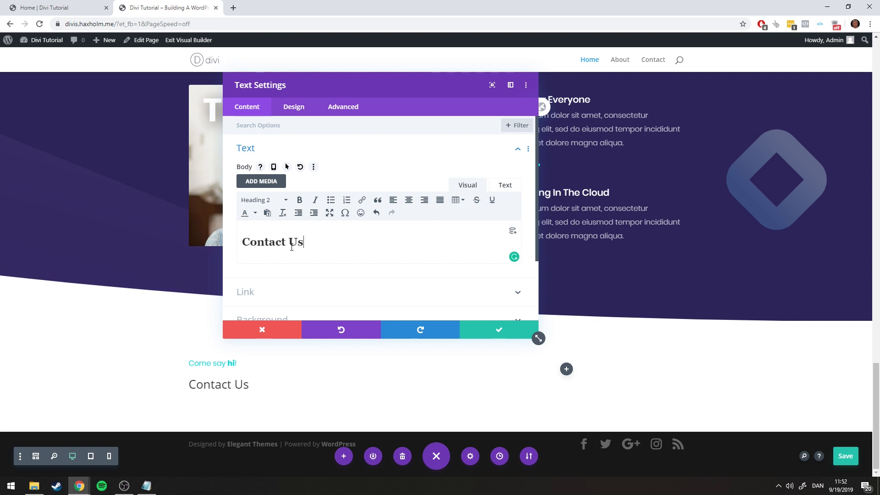
key(Return)
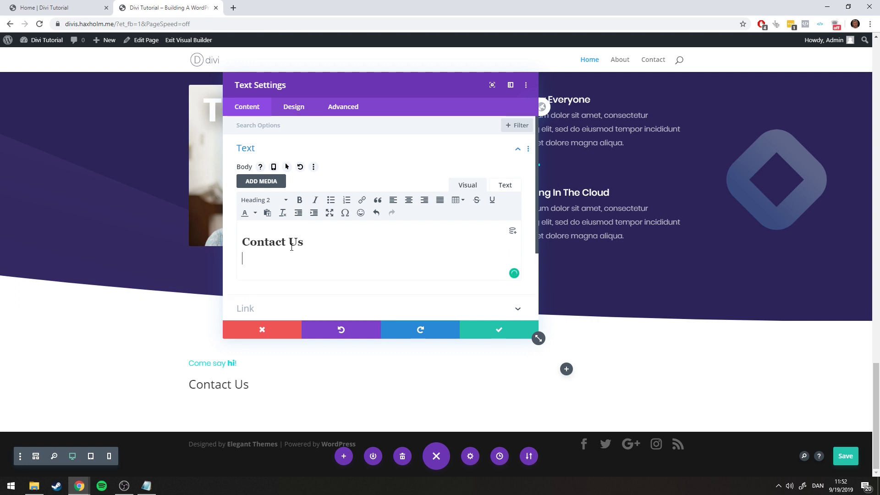
text(Here.)
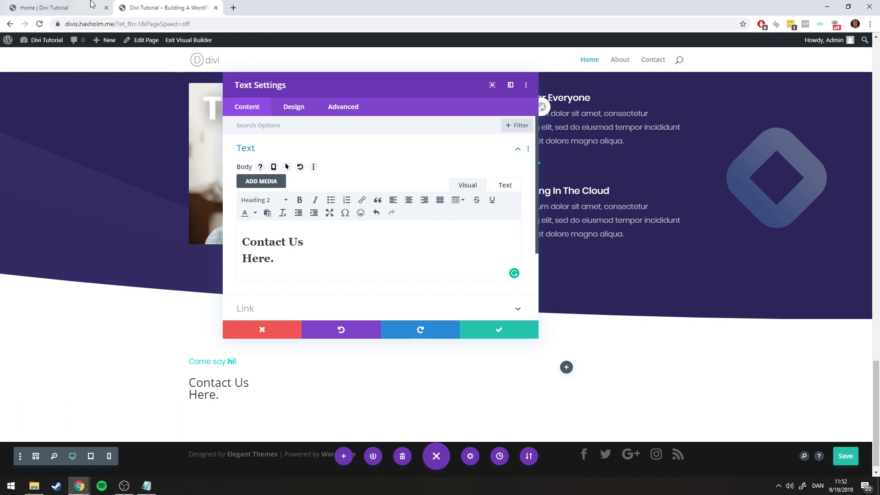
click(75, 5)
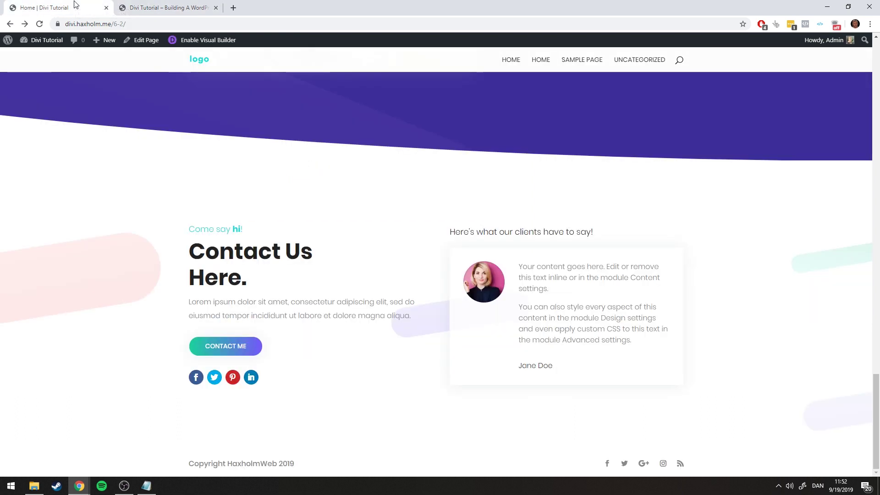
click(165, 8)
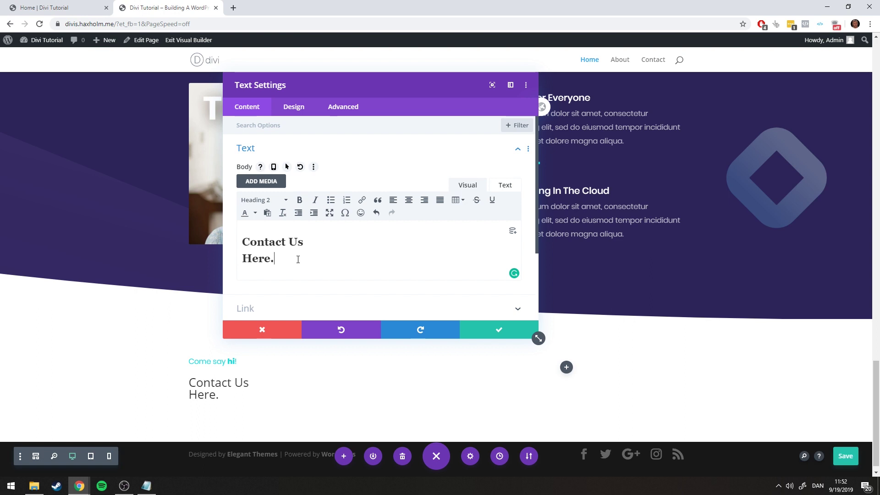
Paste a Lorem ipsum paragraph under the heading
click(146, 485)
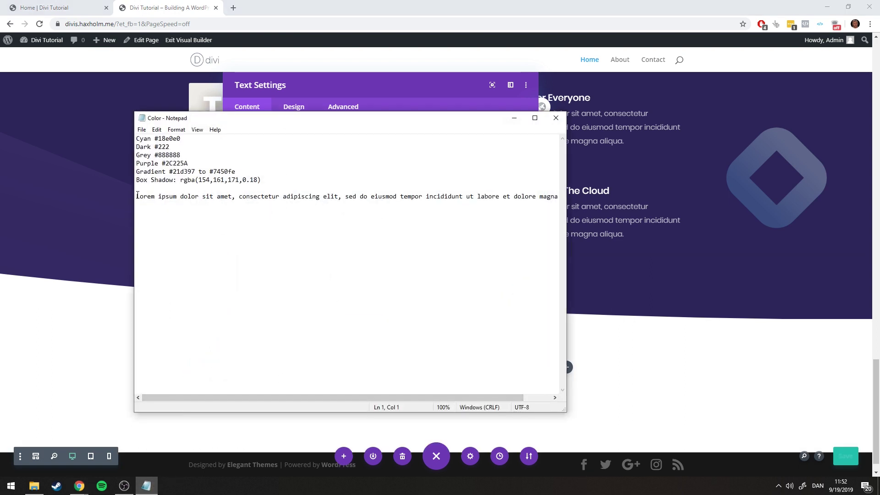
drag(137, 196, 560, 197)
key(ctrl+c)
click(514, 118)
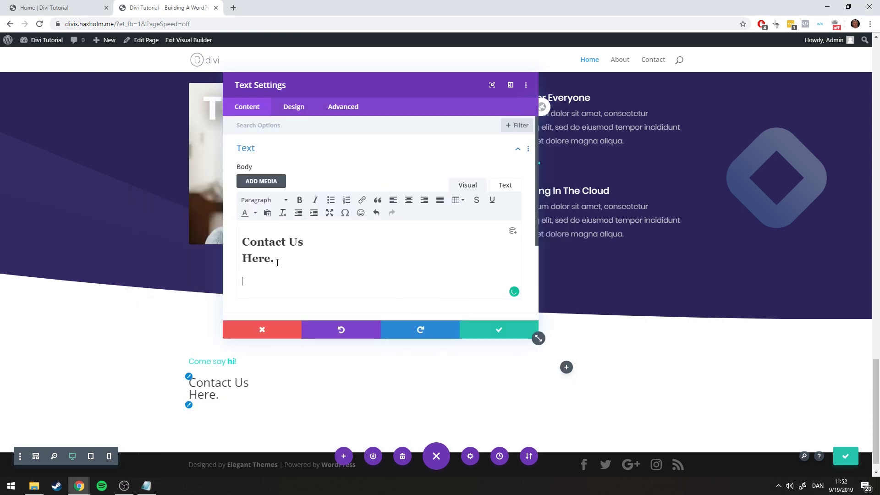
key(ctrl+v)
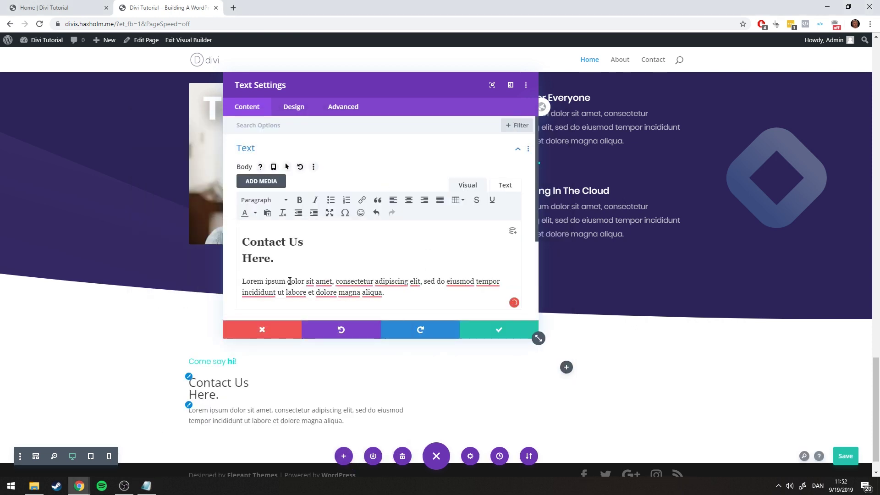
click(99, 4)
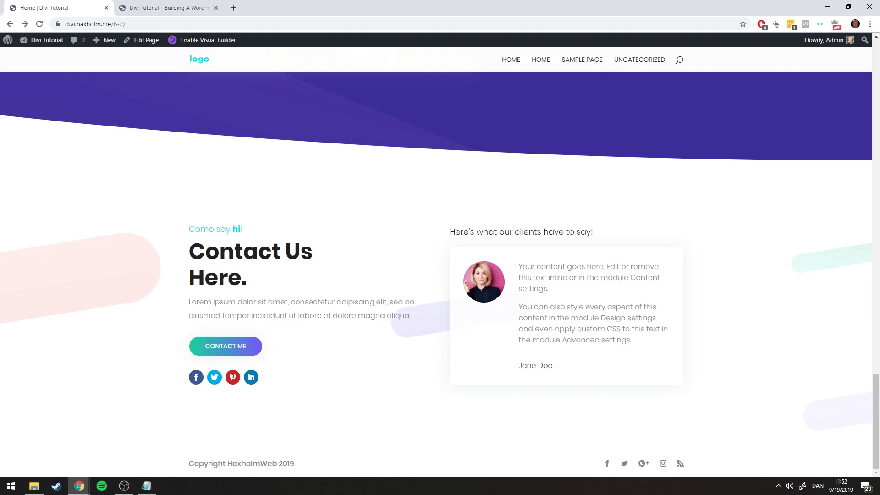
click(168, 3)
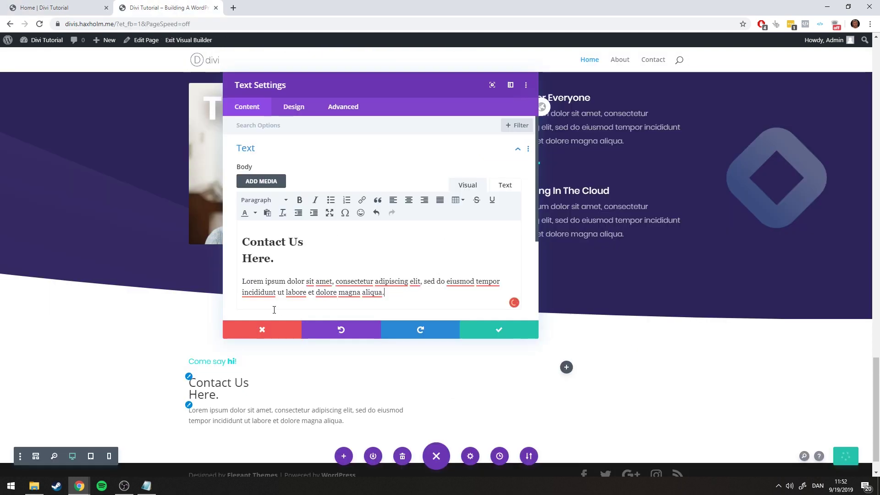
Set the H2 heading font to Poppins Bold
click(295, 109)
click(281, 178)
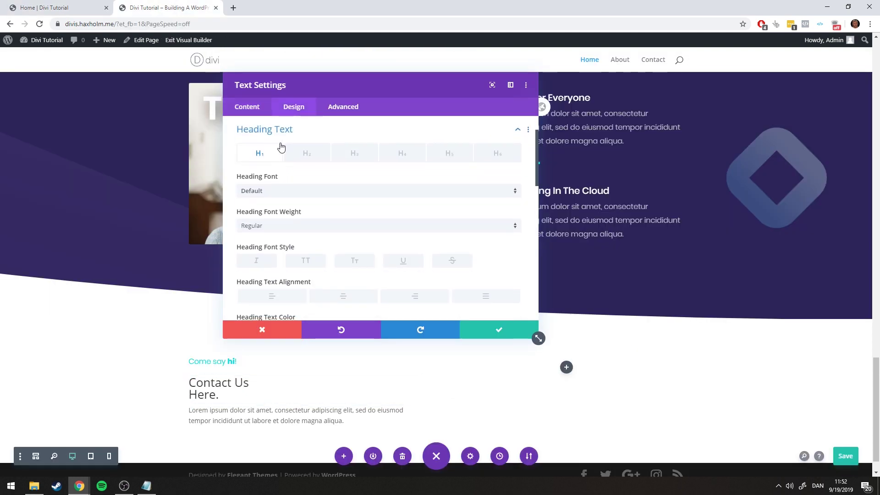
click(300, 154)
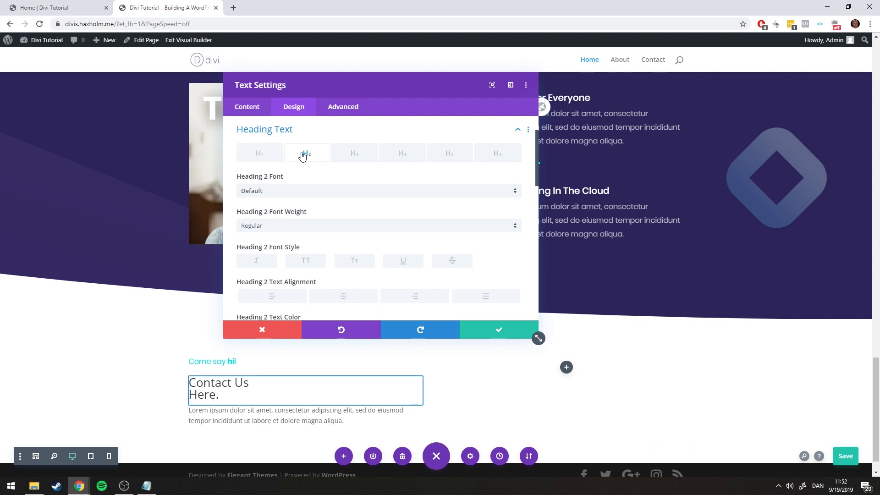
click(277, 191)
click(267, 139)
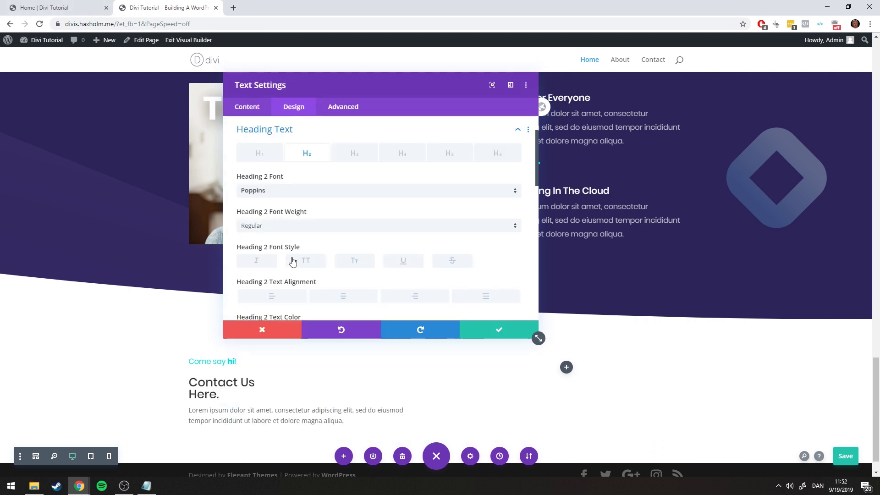
click(285, 228)
click(269, 327)
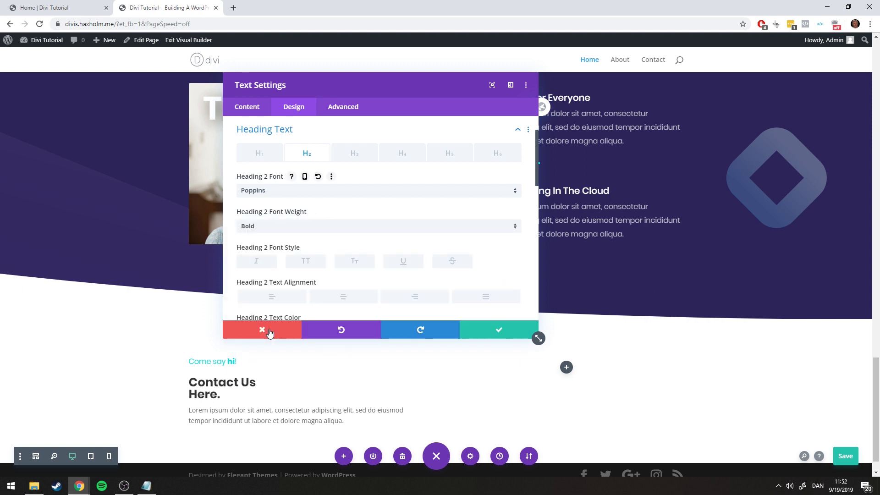
Set the H2 heading text size to 48px
key(ctrl+Tab)
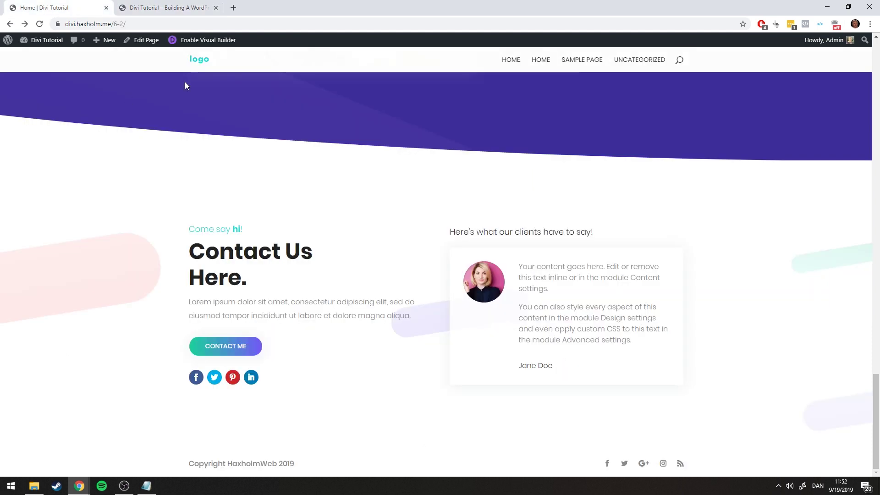
key(ctrl+Tab)
scroll(355, 275, down, 3)
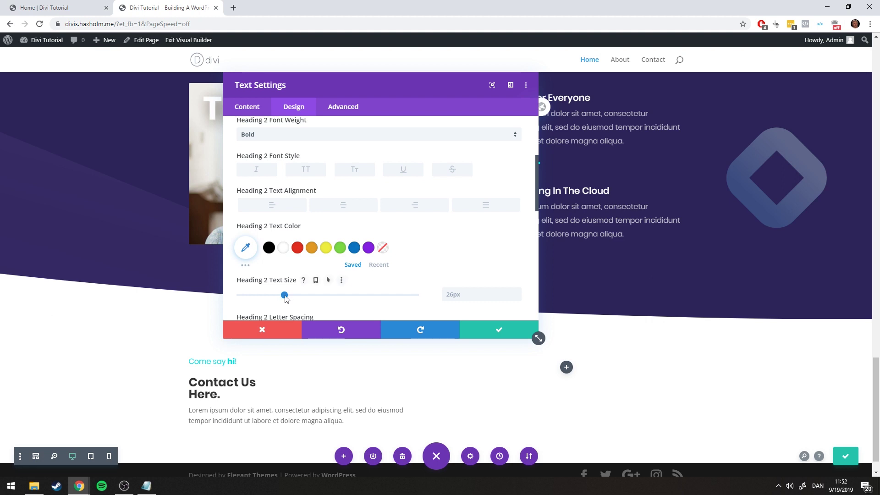
drag(285, 296, 332, 301)
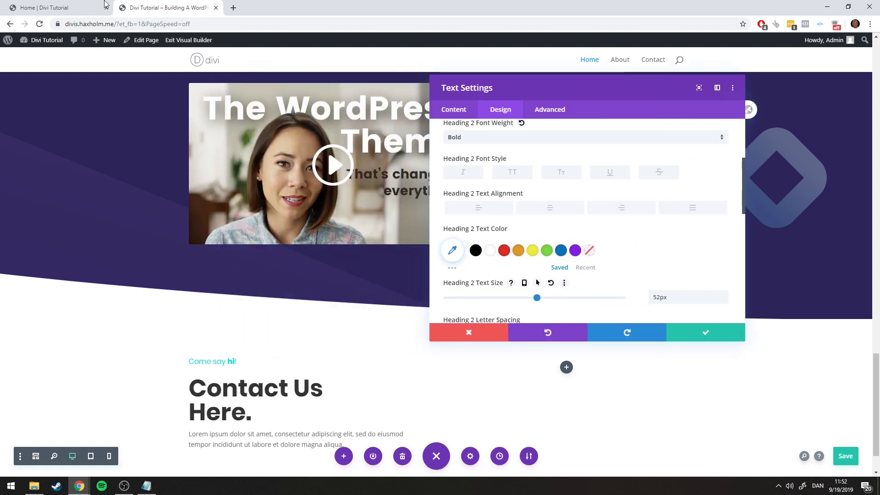
key(ctrl+Tab)
scroll(361, 166, up, 3)
scroll(361, 166, down, 2)
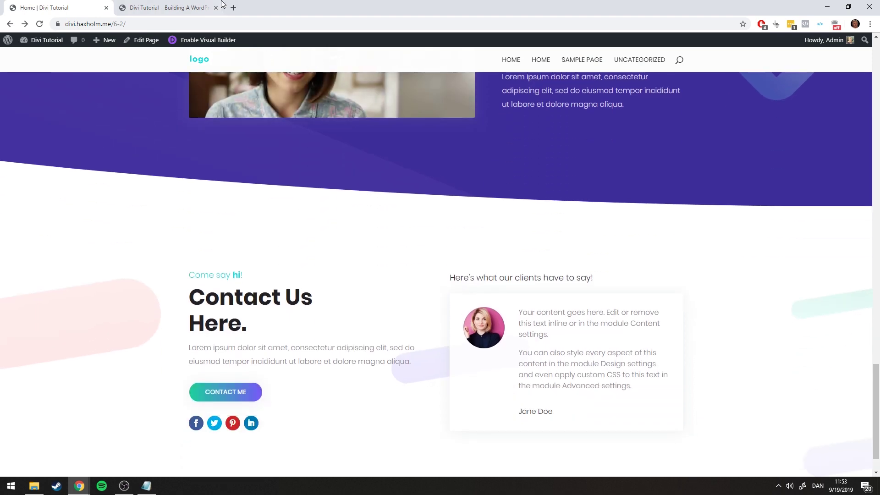
key(ctrl+Tab)
drag(537, 298, 530, 299)
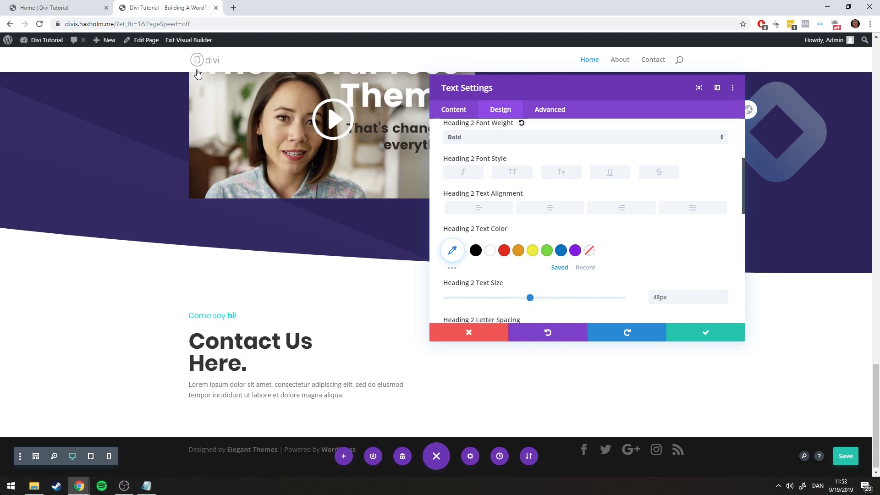
Set the heading line height to 1.2em
click(85, 4)
click(130, 5)
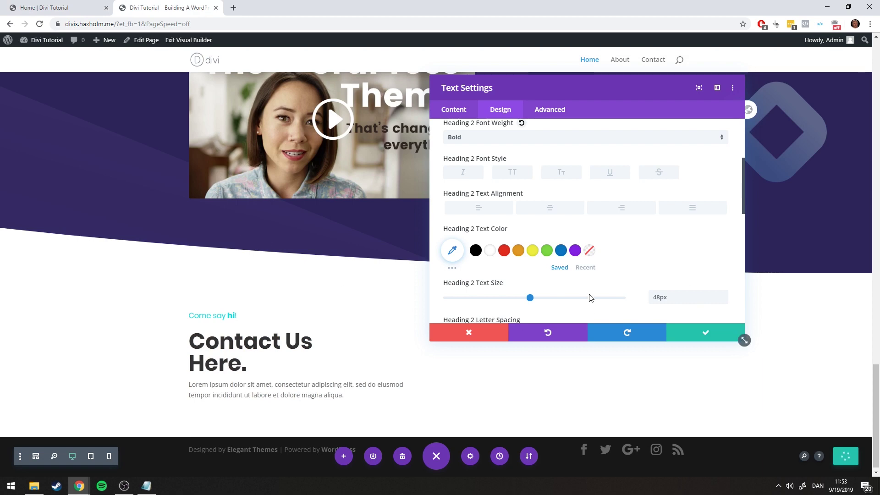
scroll(673, 266, down, 3)
click(723, 233)
click(723, 232)
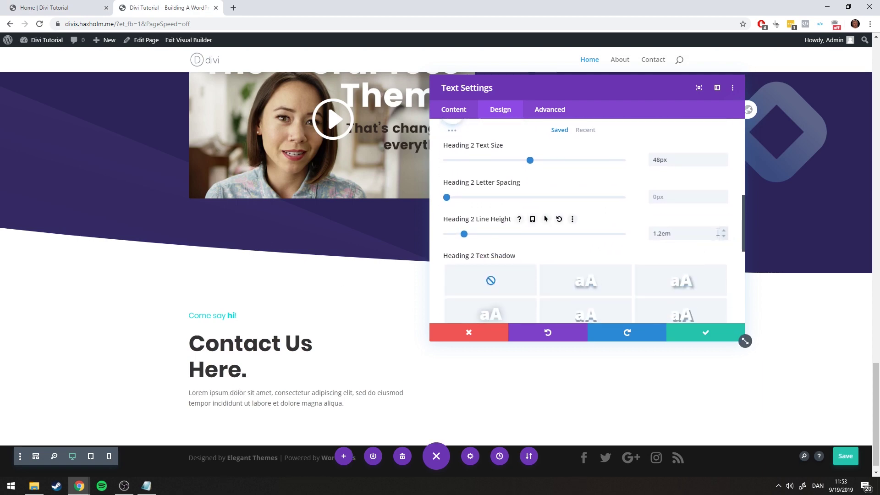
Set the heading colour to #222
scroll(541, 279, up, 3)
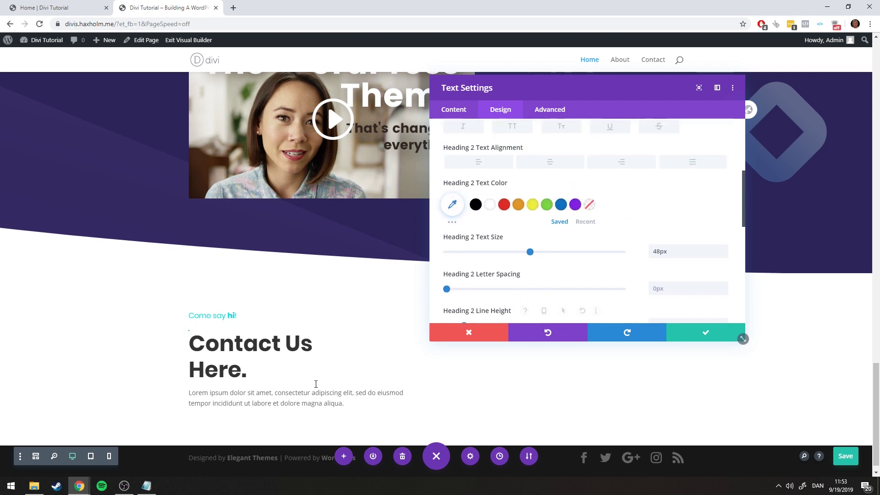
click(146, 485)
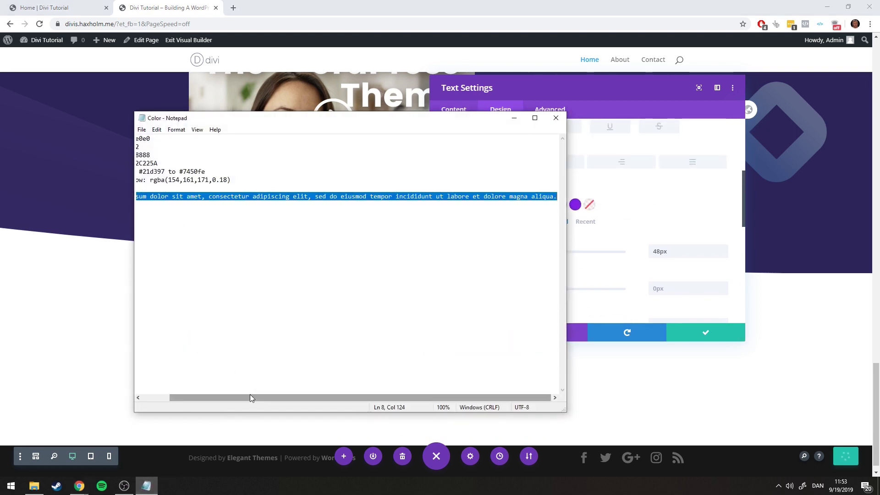
drag(255, 398, 227, 398)
drag(155, 147, 171, 148)
key(ctrl+c)
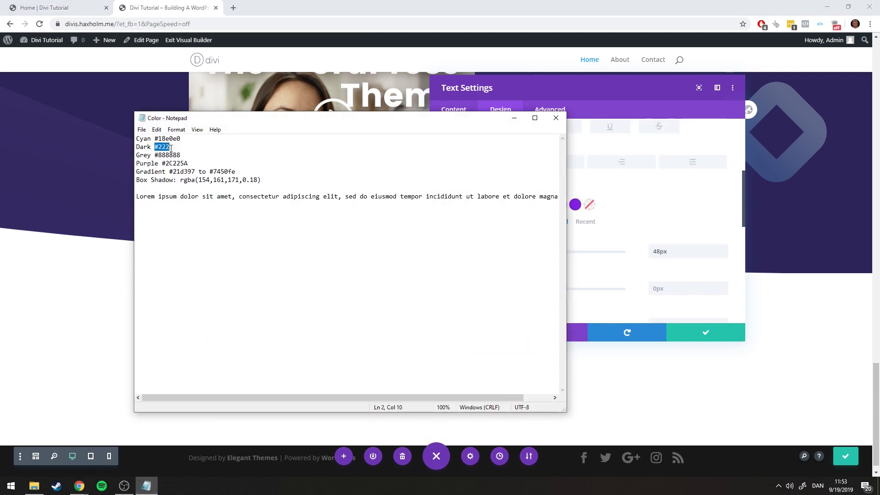
click(514, 118)
click(454, 208)
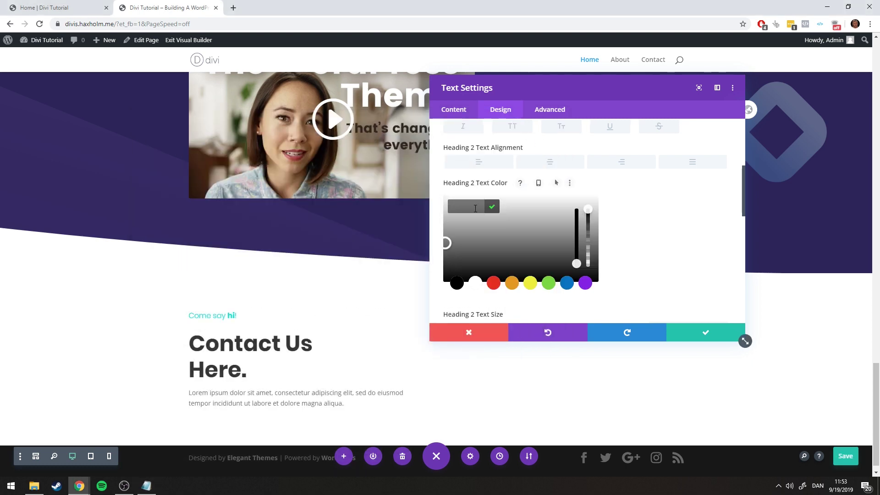
key(ctrl+v)
click(491, 208)
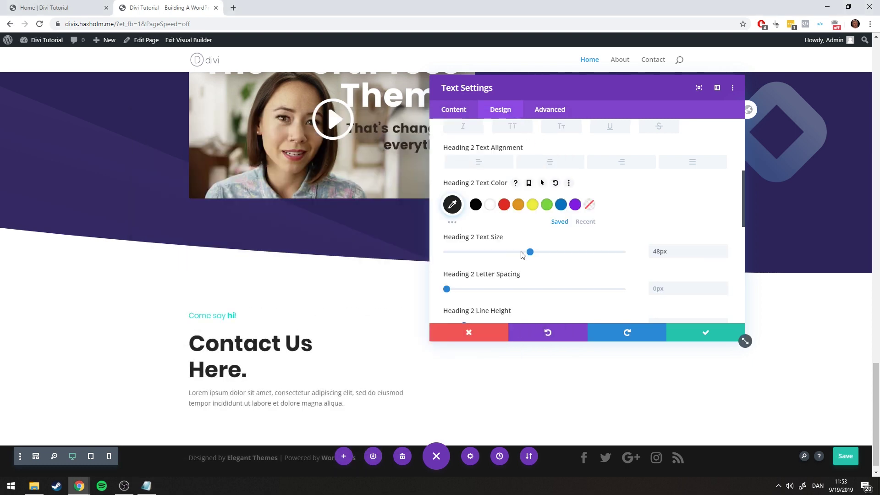
click(92, 7)
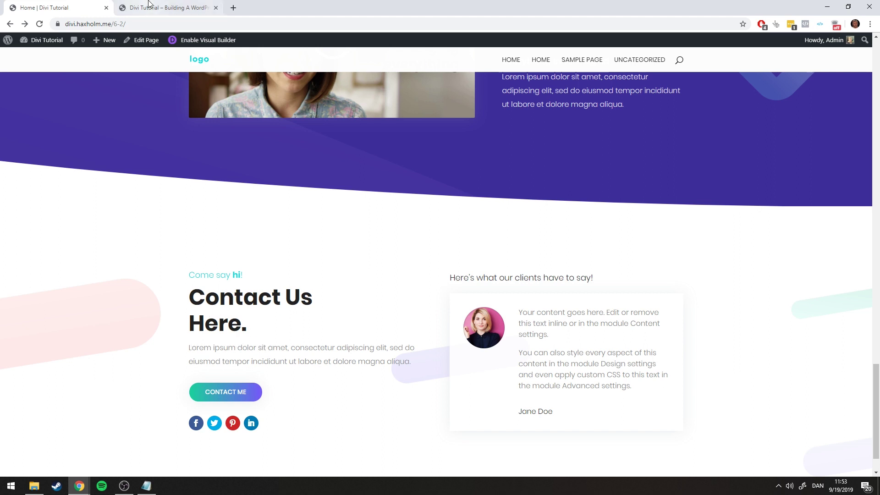
click(165, 7)
scroll(480, 218, up, 5)
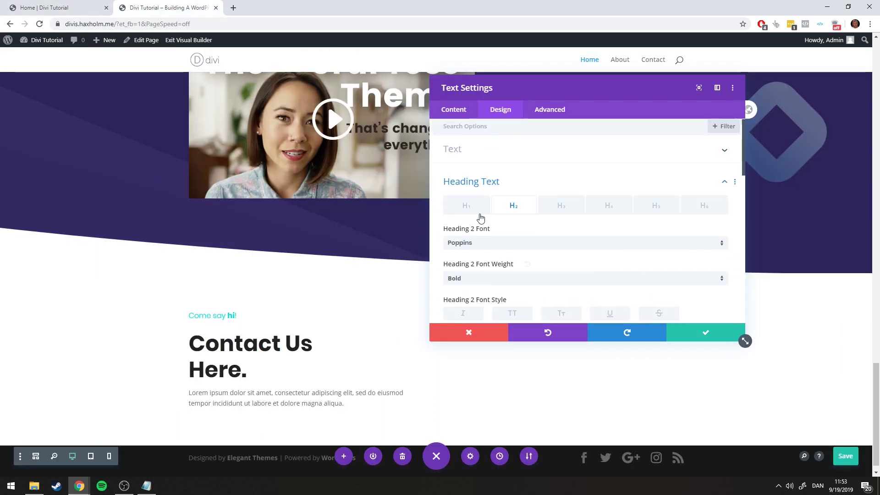
Set the body text font to Poppins Light
click(453, 179)
click(460, 152)
scroll(489, 177, down, 1)
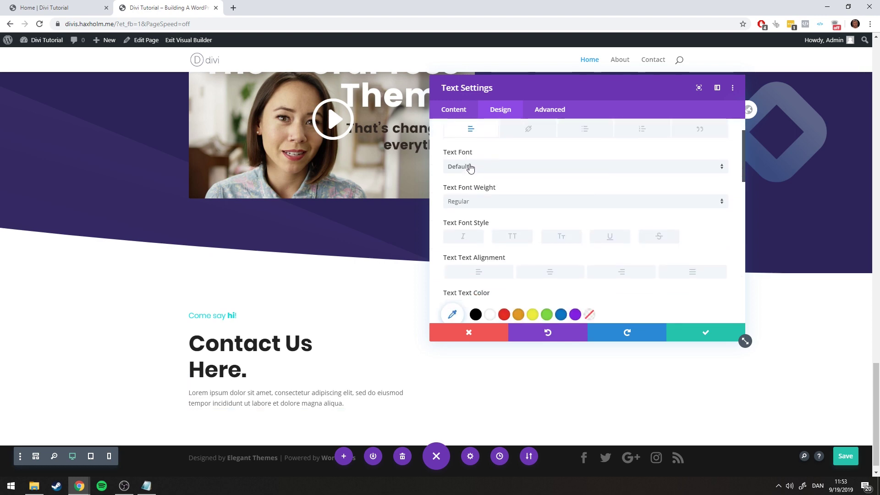
click(471, 166)
click(472, 135)
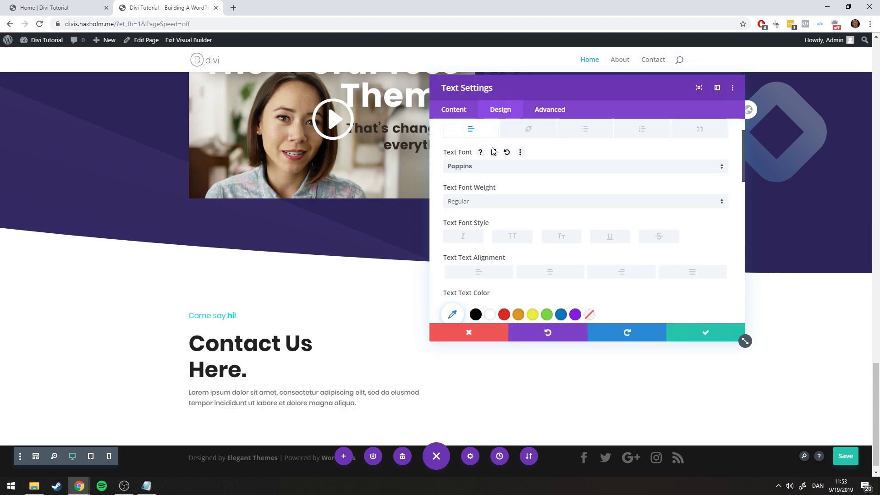
click(468, 202)
click(484, 241)
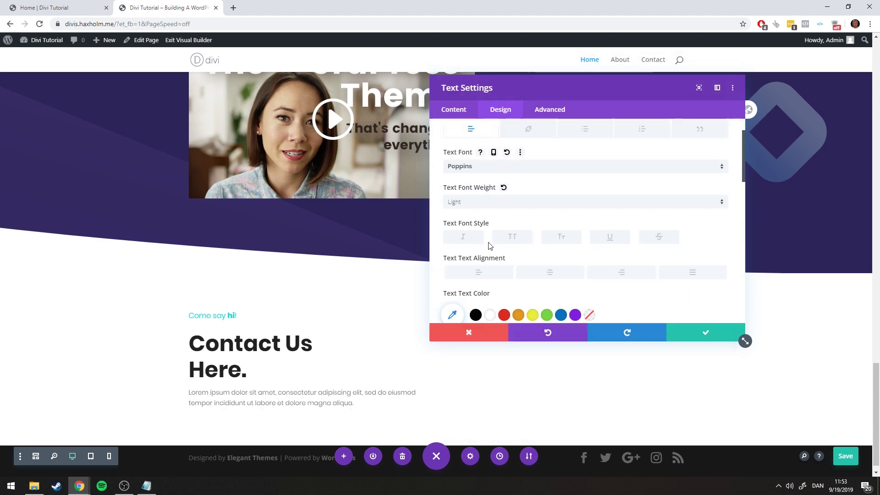
Set the body text colour to #888888
scroll(501, 247, down, 2)
click(151, 485)
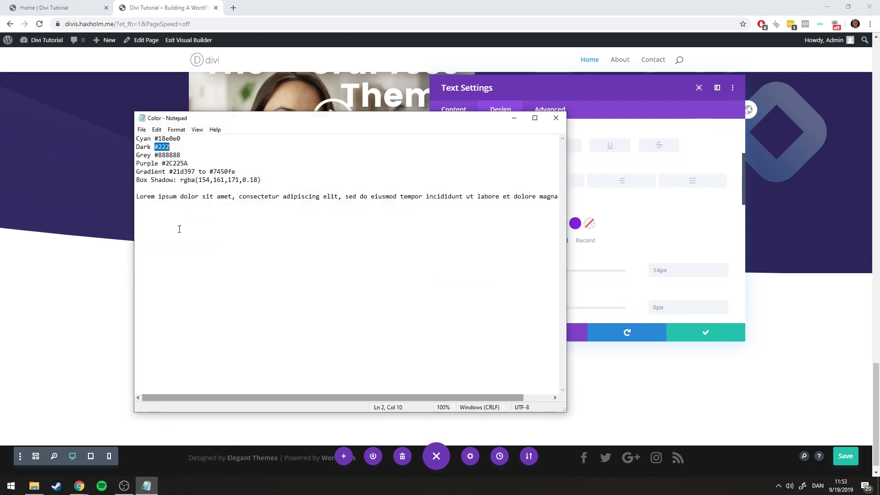
double_click(167, 154)
key(ctrl+c)
click(514, 119)
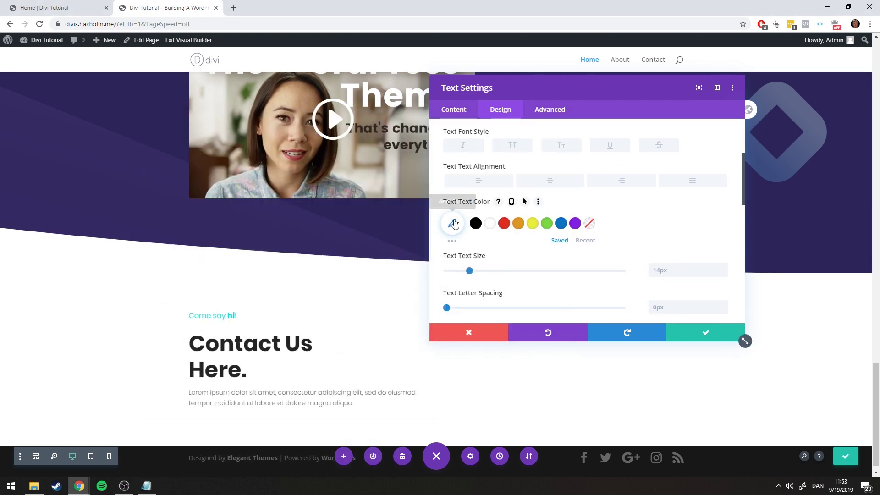
click(452, 224)
key(ctrl+v)
key(Return)
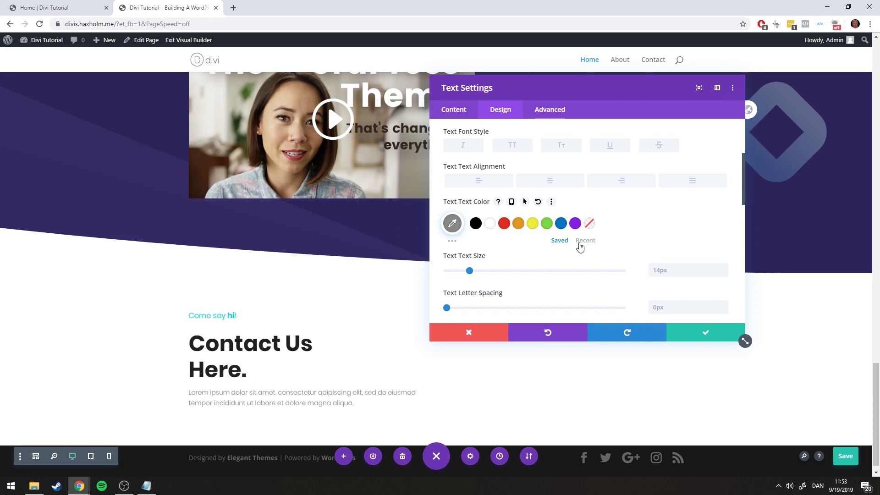
Give the paragraph 16px text size and 1.9em line height, then save
scroll(579, 246, down, 1)
click(723, 224)
key(Up)
key(Up)
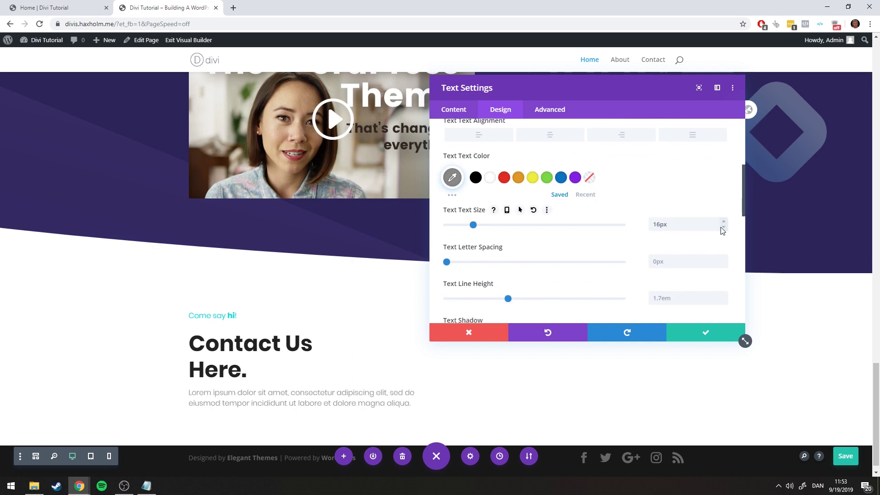
click(722, 296)
key(Up)
key(Up)
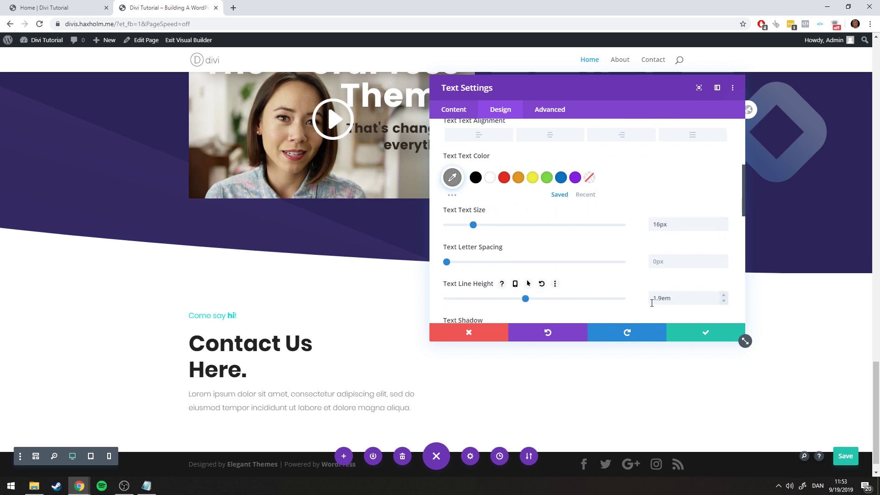
click(73, 8)
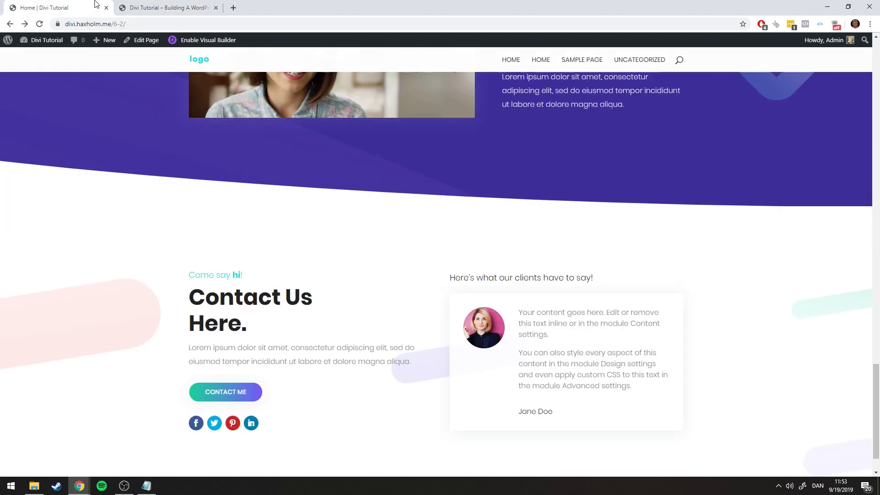
click(140, 6)
click(68, 7)
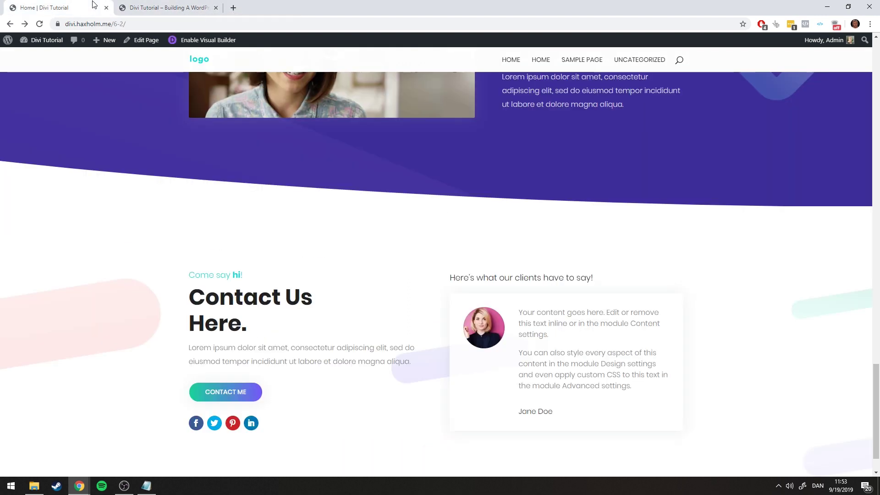
click(170, 8)
click(666, 327)
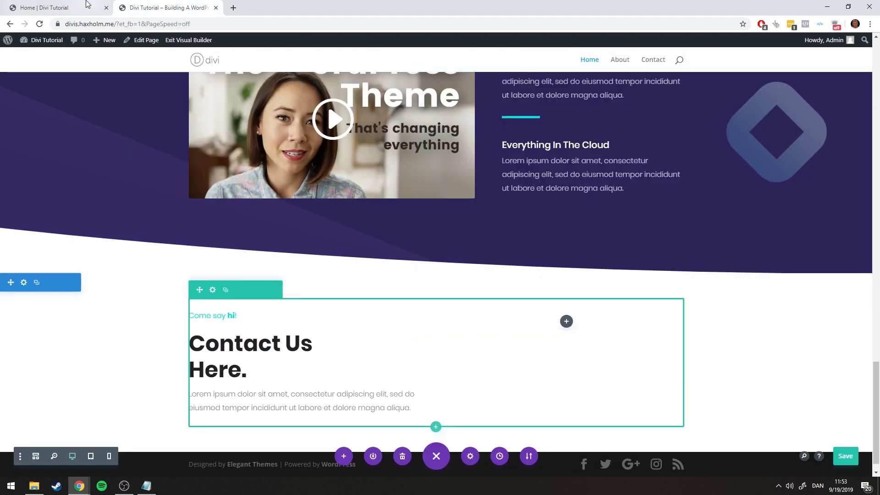
Duplicate the LEARN MORE button under the paragraph and save the page
click(68, 8)
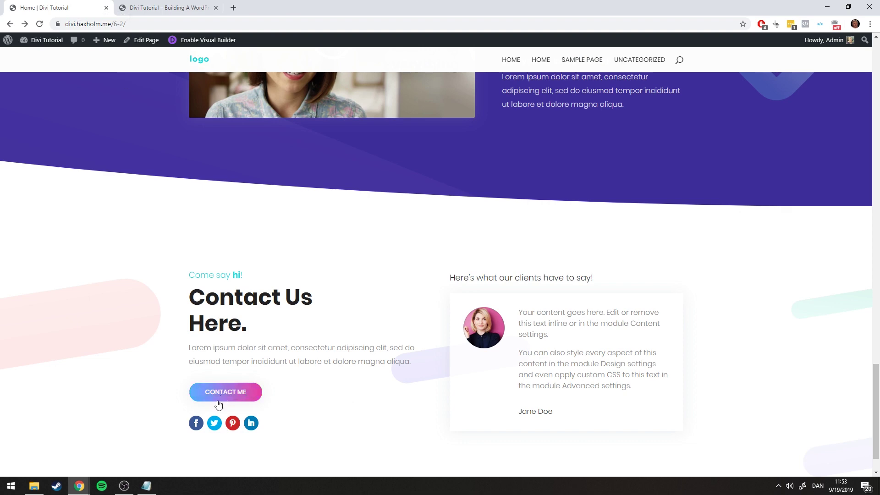
key(ctrl+Tab)
scroll(565, 320, up, 20)
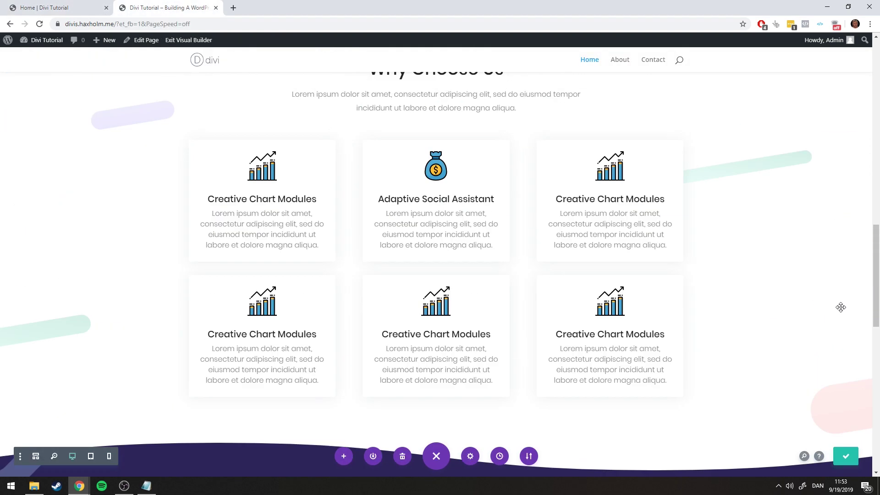
scroll(828, 232, up, 10)
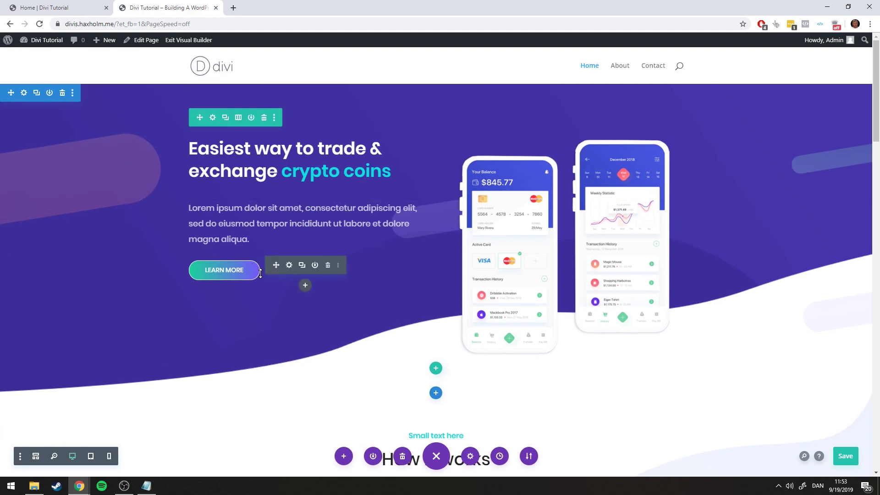
click(302, 264)
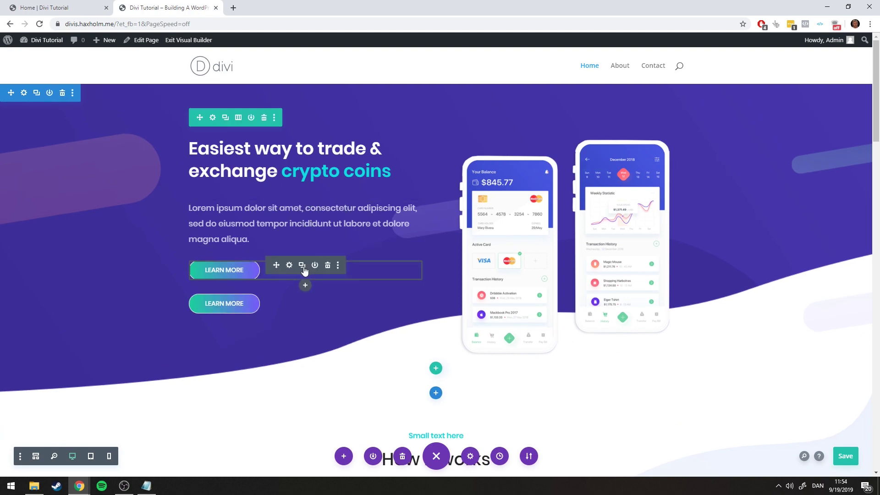
scroll(289, 340, down, 20)
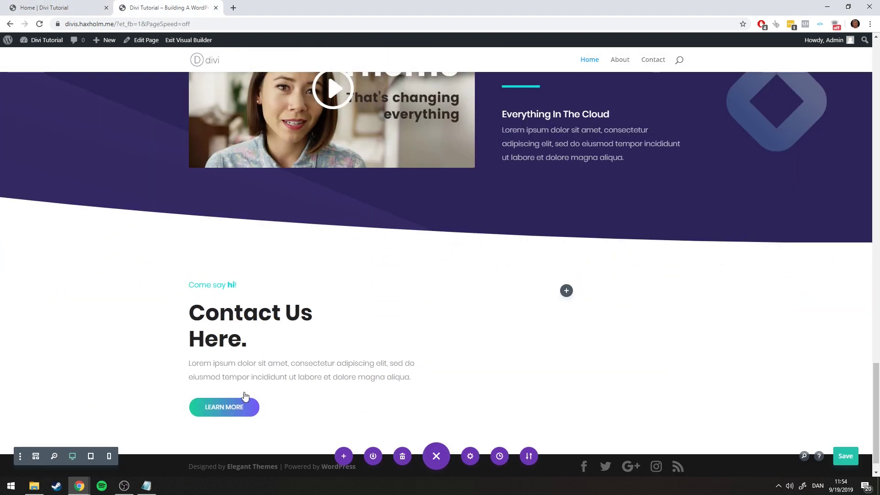
key(ctrl+s)
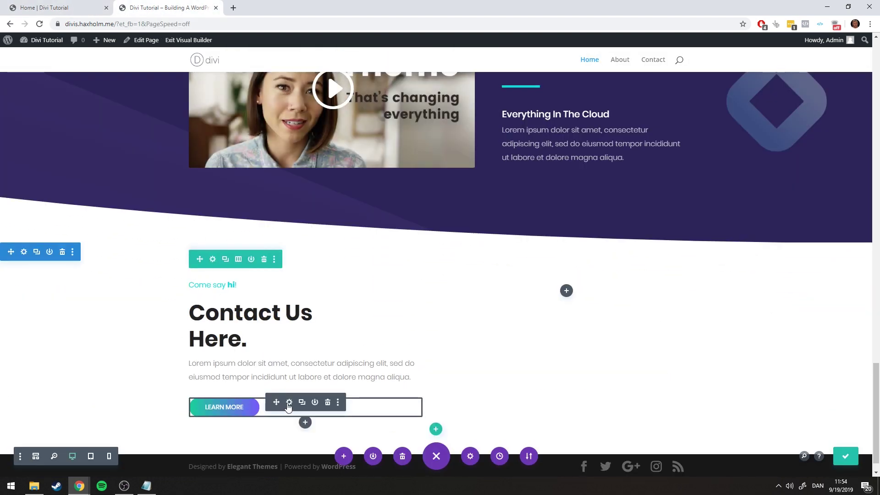
Change the button label to 'Contact Me'
click(289, 401)
click(504, 189)
key(ctrl+a)
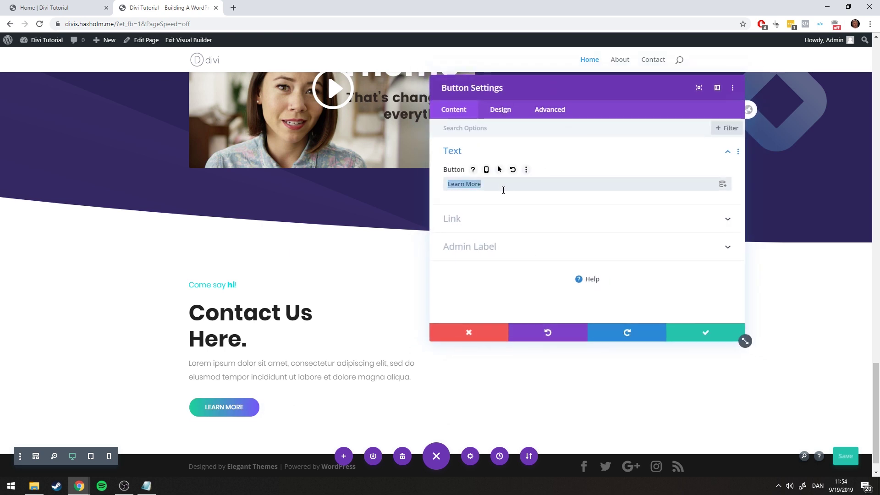
text(Contact Me)
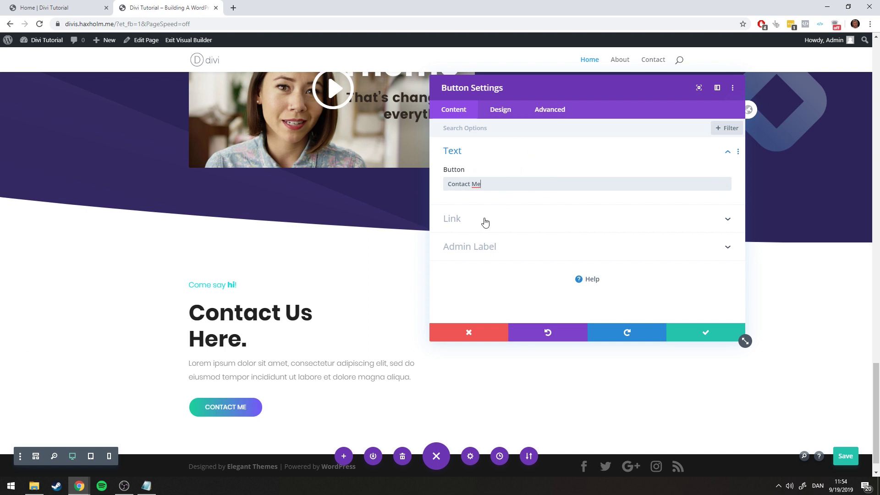
Link the button to the site's Contact page URL and save
click(465, 223)
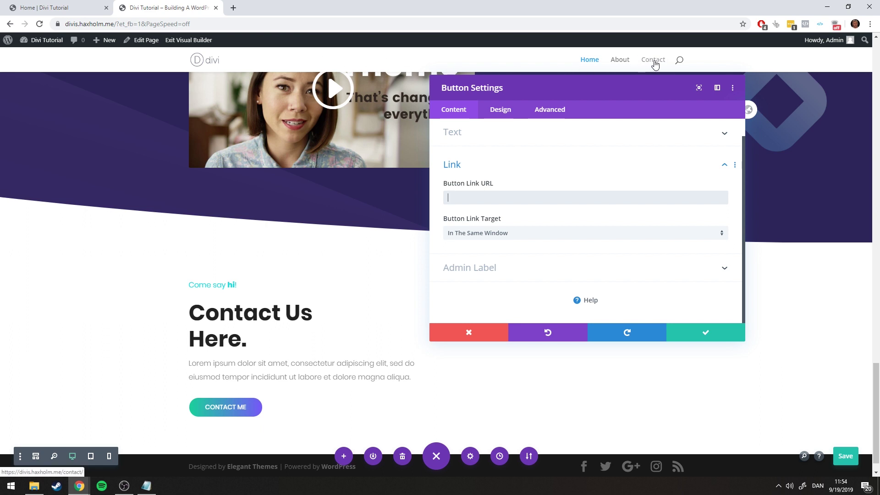
right_click(654, 63)
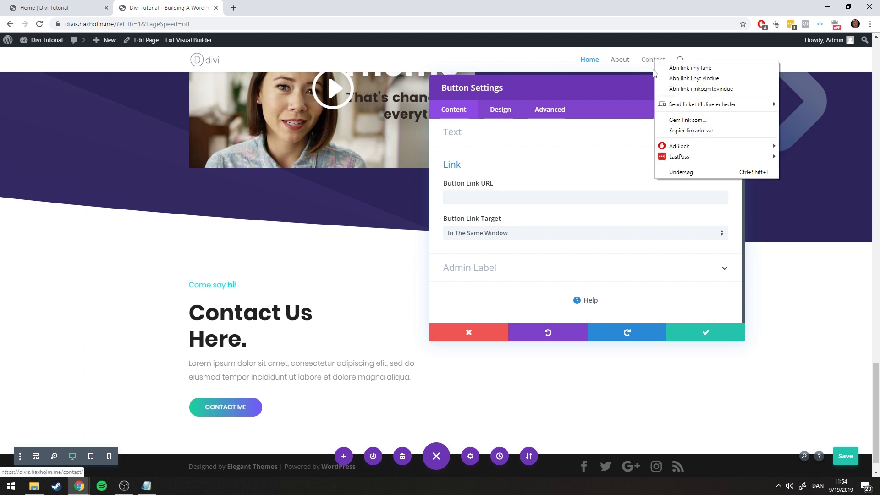
click(690, 130)
click(484, 194)
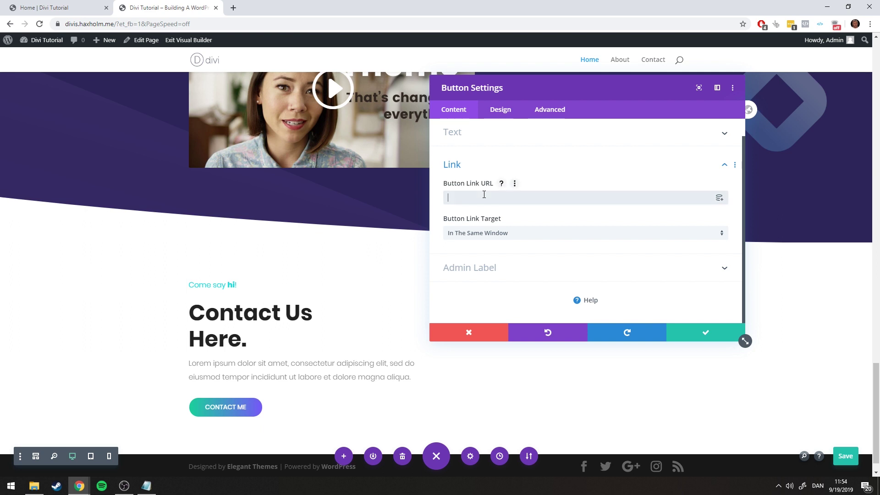
text(https://divis.haxholm.me/contact/)
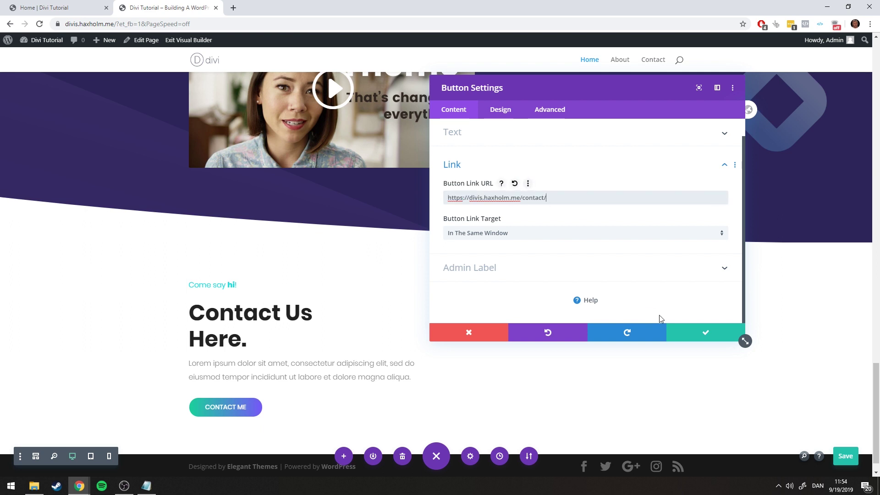
click(709, 336)
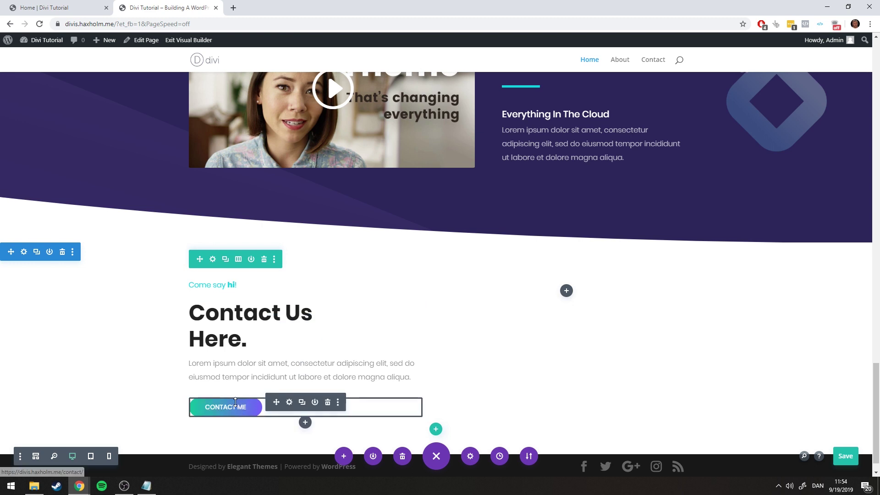
Insert a Social Media Follow module beneath the CONTACT ME button
click(50, 8)
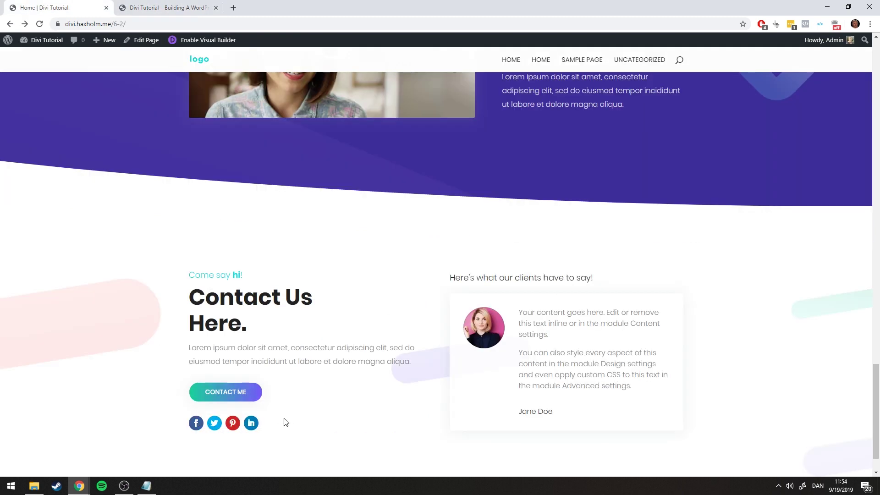
click(146, 5)
scroll(362, 431, down, 1)
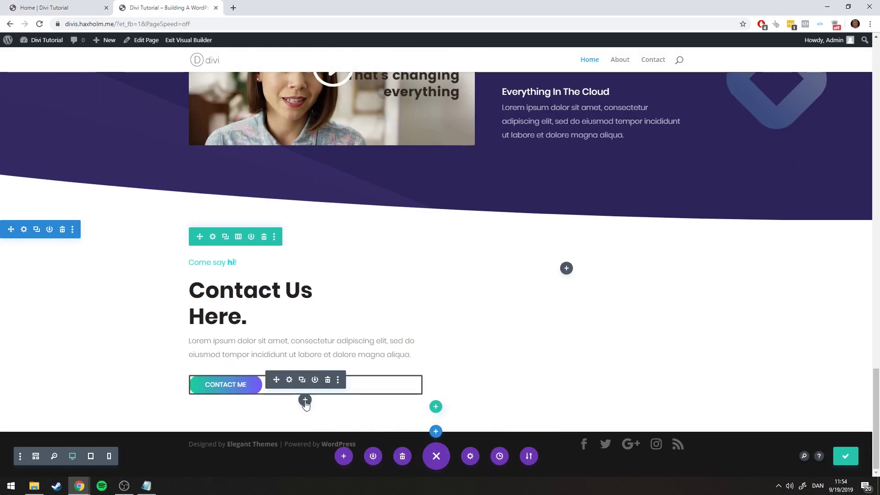
click(305, 400)
scroll(336, 261, down, 8)
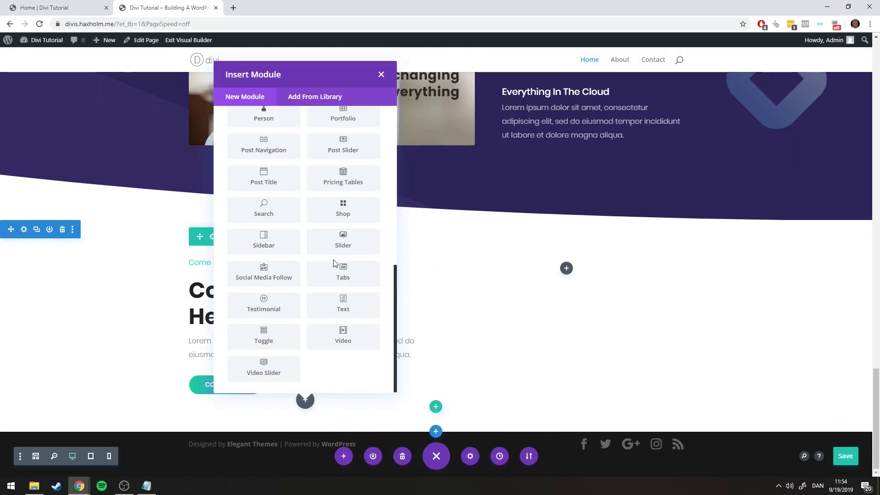
click(272, 272)
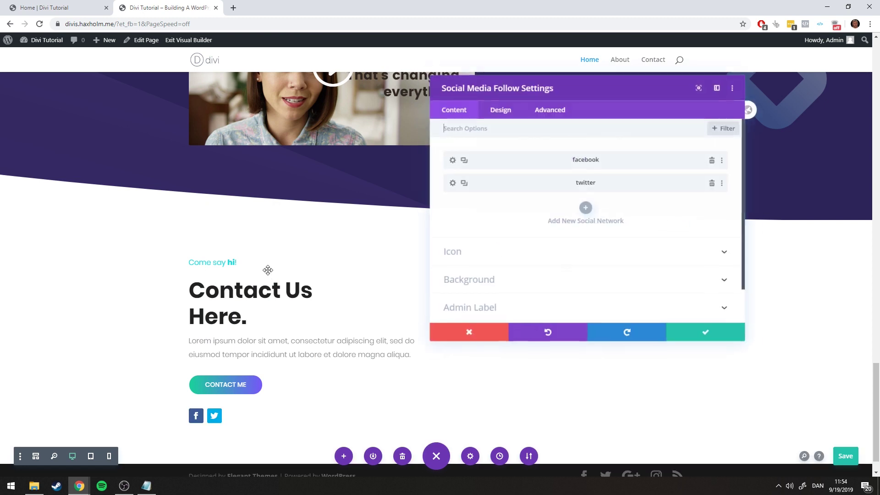
Add Pinterest as the third social network icon
click(46, 7)
click(140, 3)
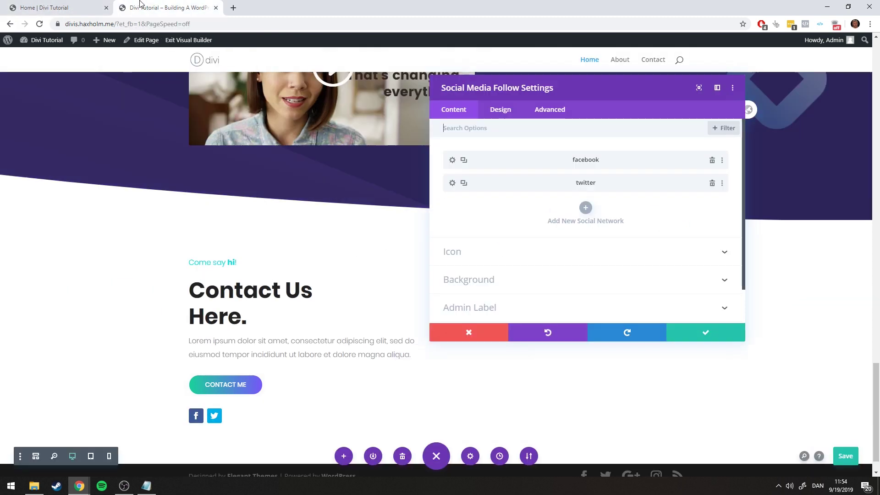
click(585, 208)
click(506, 185)
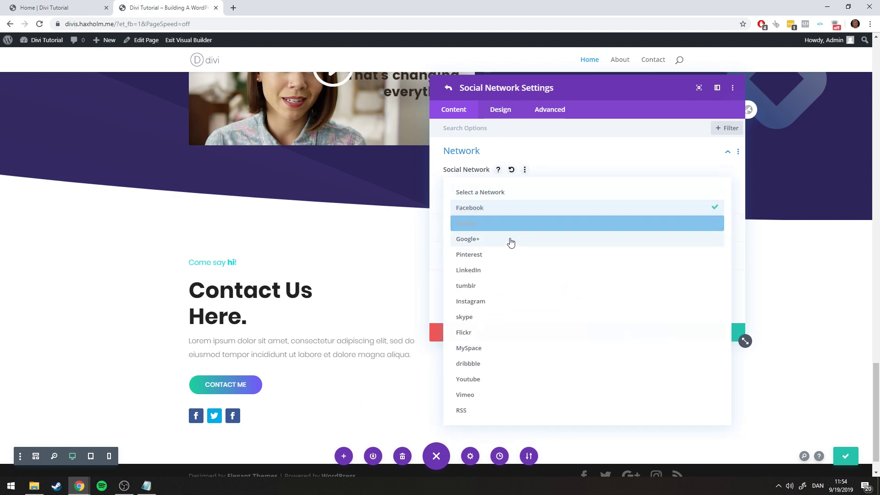
click(485, 256)
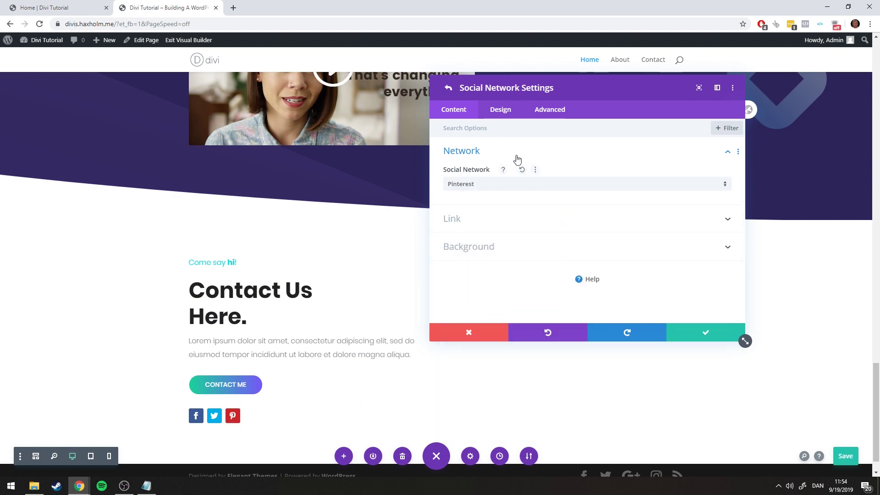
click(696, 333)
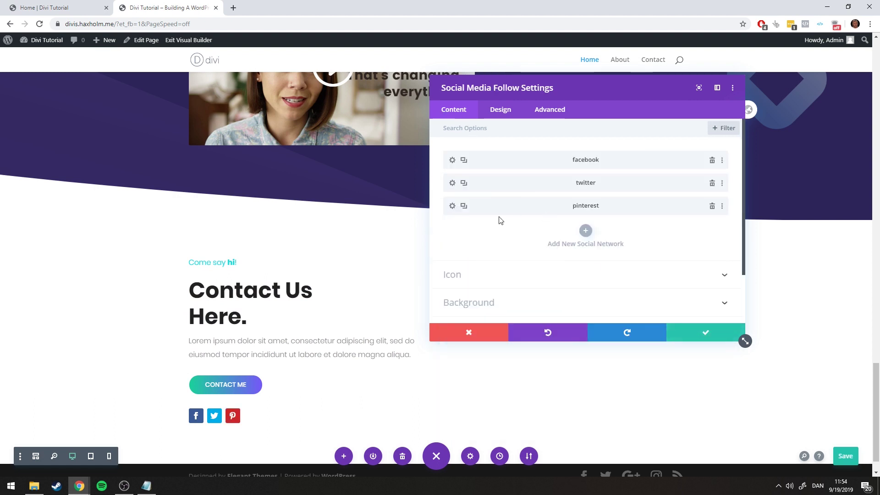
Add LinkedIn as the fourth social network icon
click(581, 233)
click(481, 181)
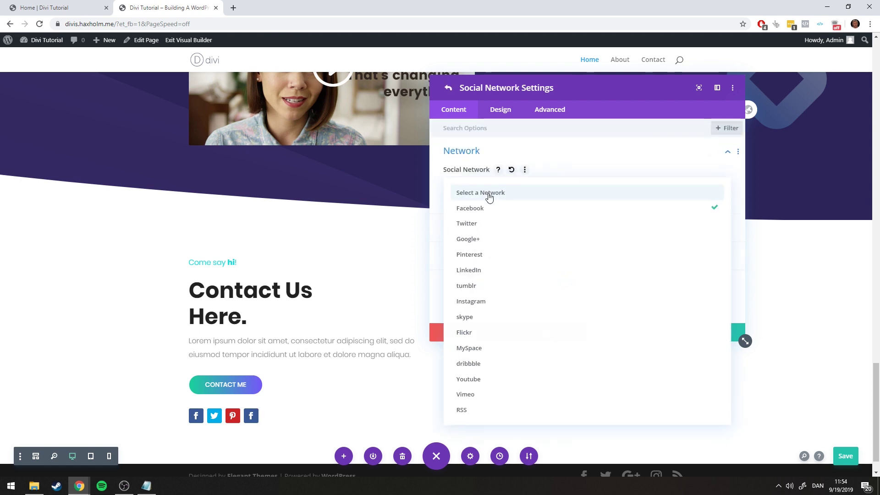
click(488, 270)
click(697, 333)
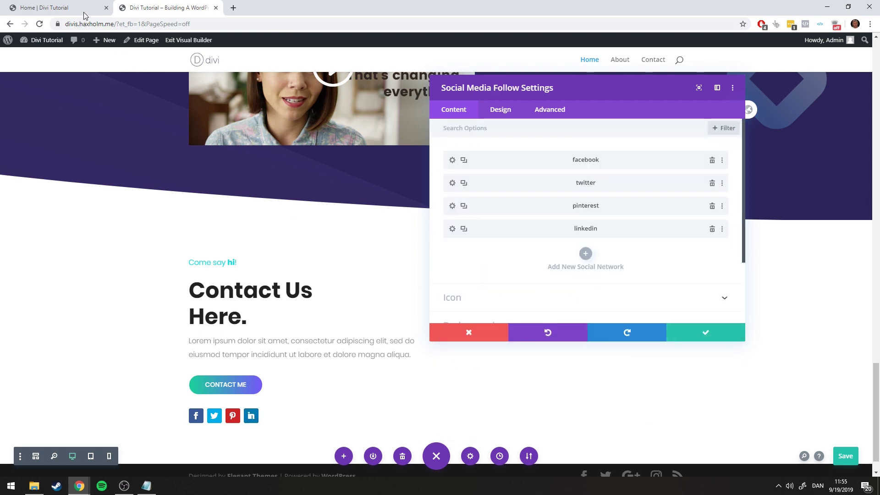
Save the page and expand the icon link options
key(ctrl+s)
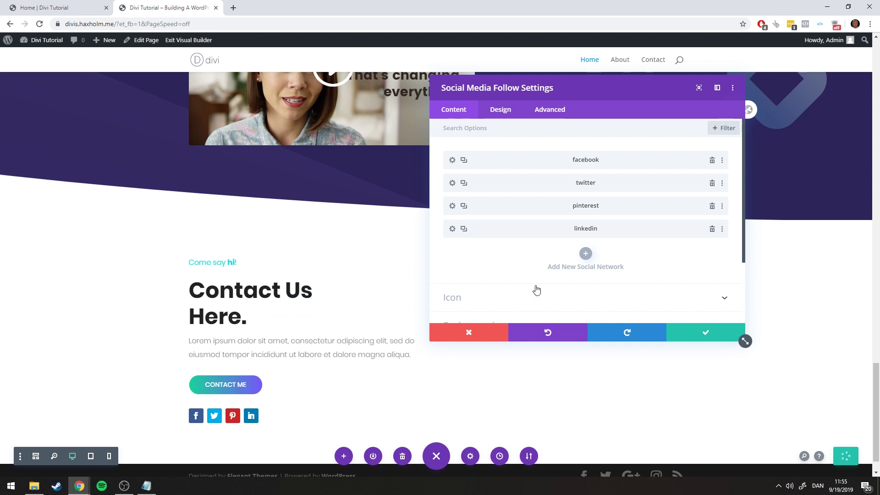
scroll(504, 256, down, 2)
click(472, 217)
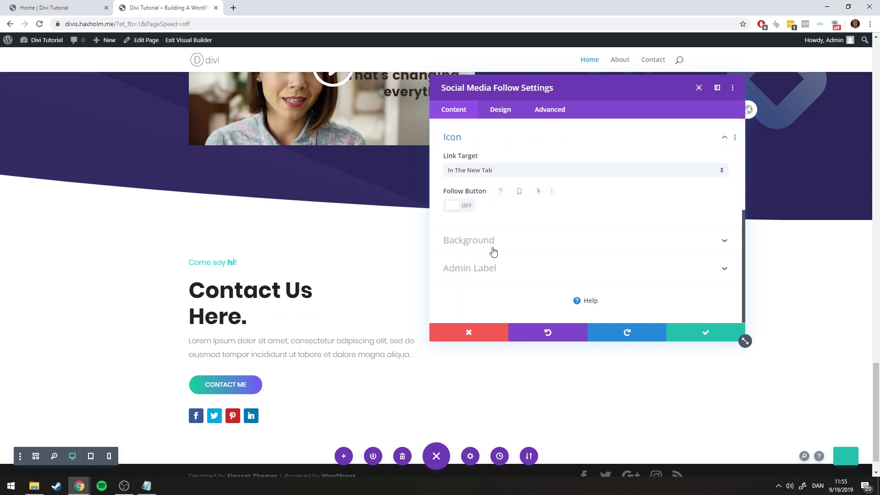
click(495, 109)
Set linked rounded corners to 38px in the icons' Border settings, making them circular, and save
click(497, 158)
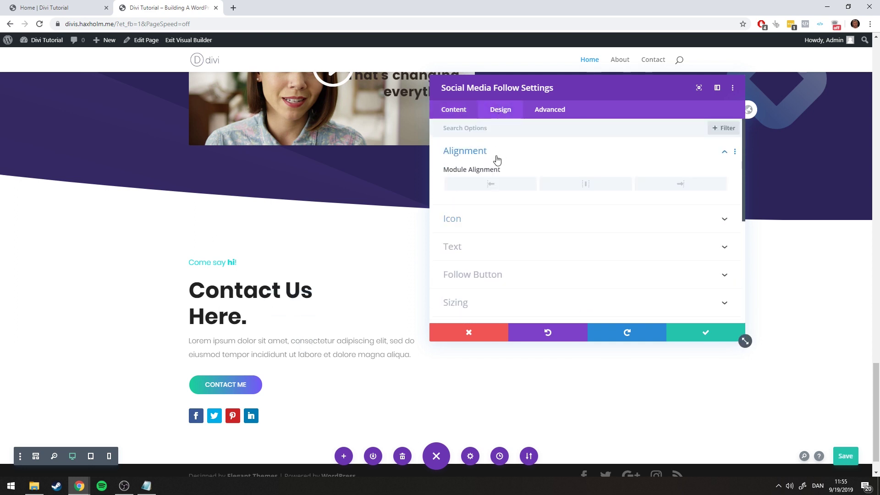
click(487, 220)
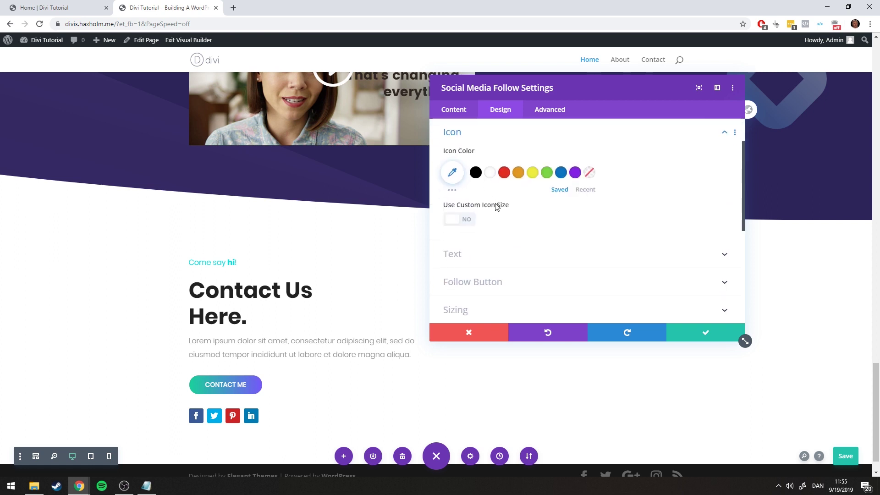
scroll(470, 219, down, 3)
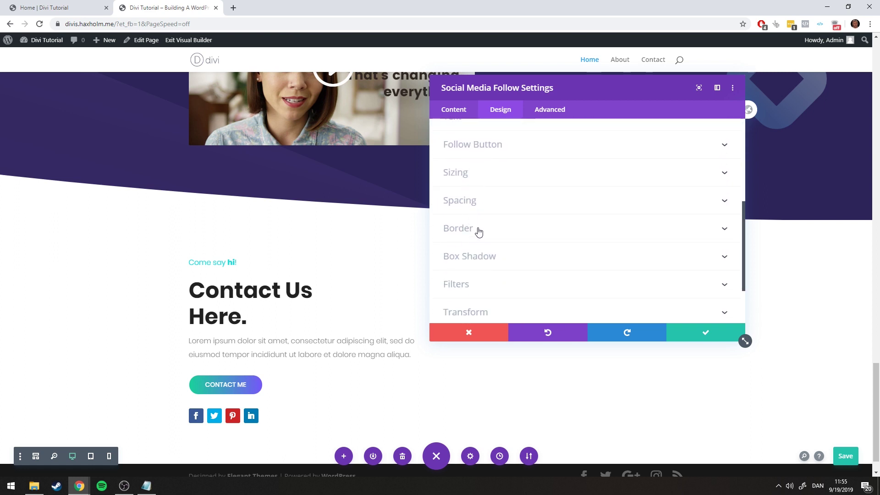
scroll(500, 229, down, 2)
click(466, 160)
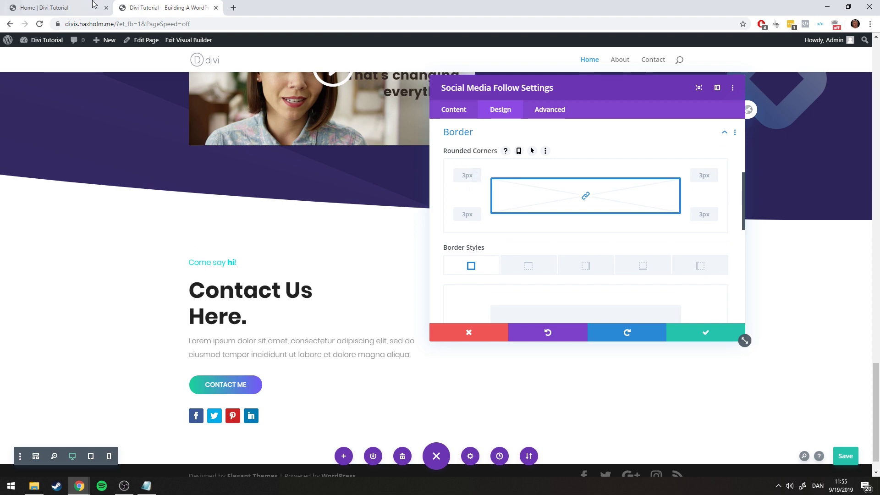
click(35, 6)
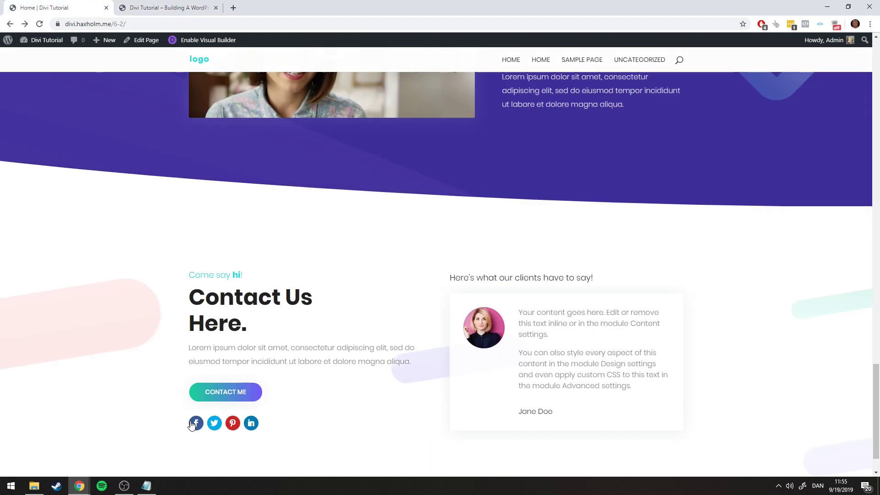
click(185, 15)
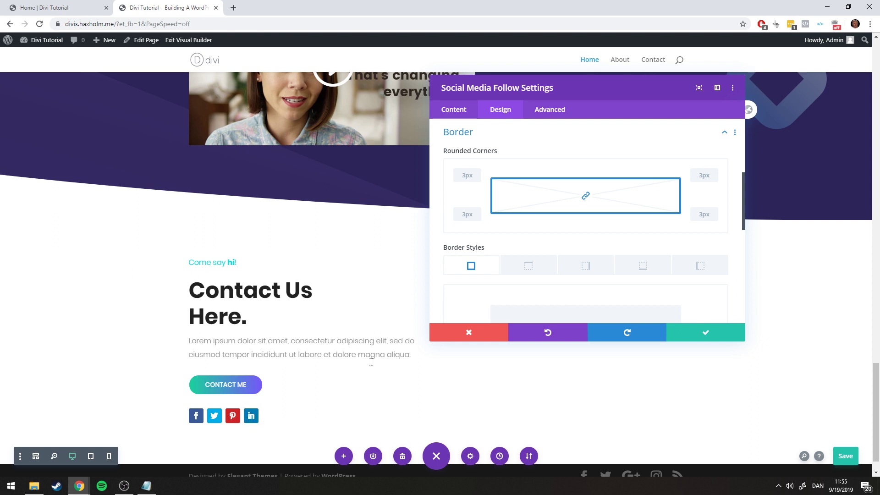
drag(476, 177, 475, 171)
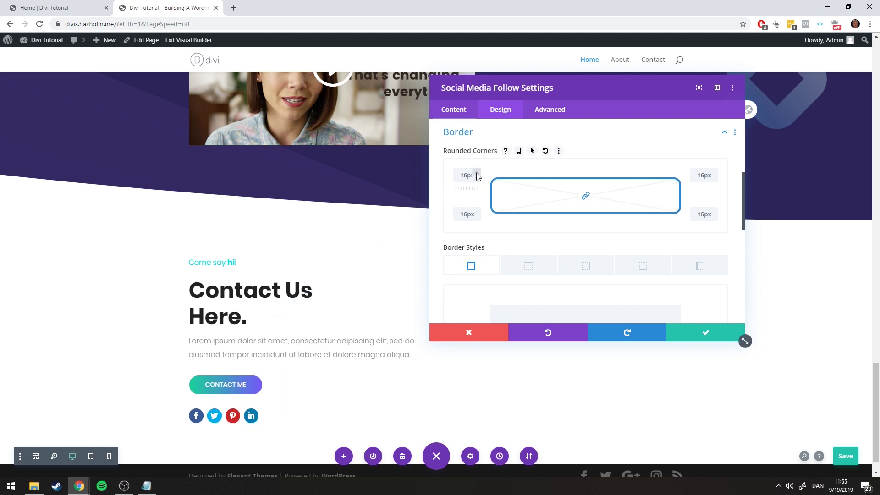
drag(477, 177, 477, 176)
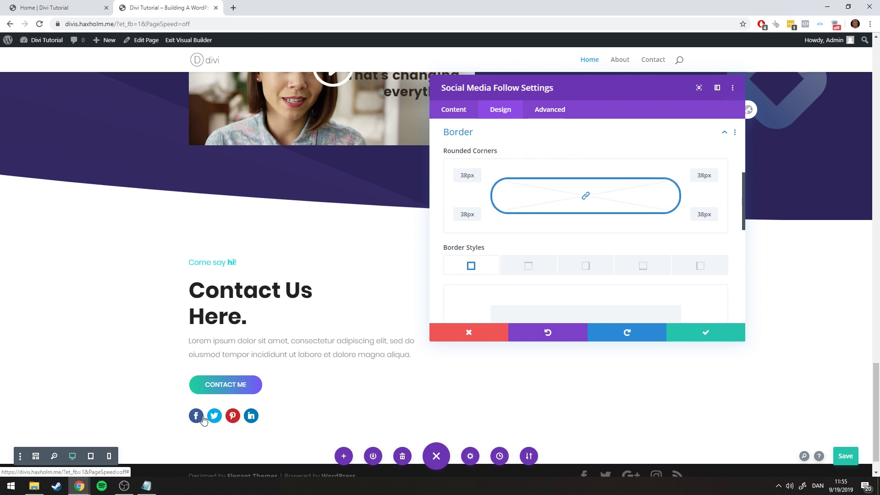
click(694, 332)
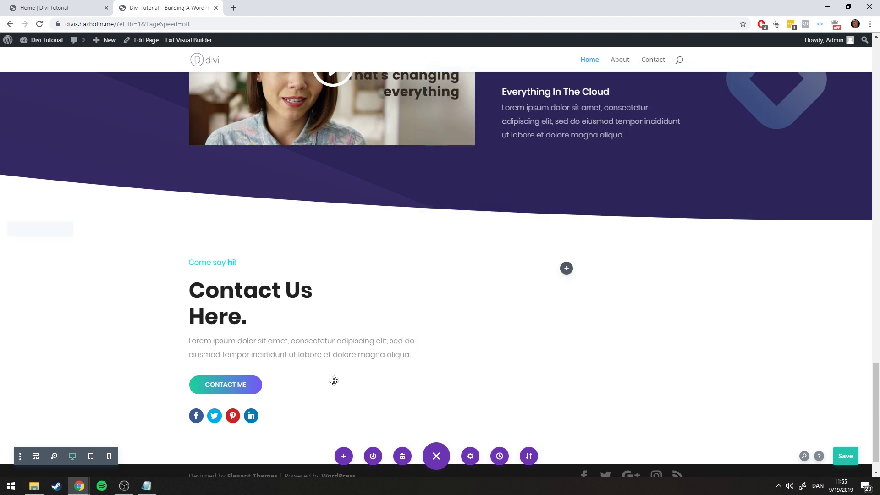
Compare the builder page against the live reference page
click(82, 7)
click(147, 8)
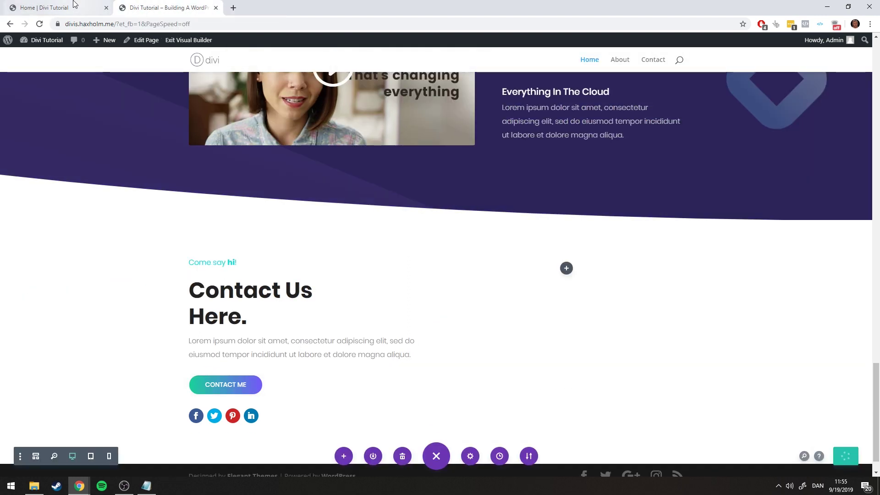
click(69, 7)
click(210, 5)
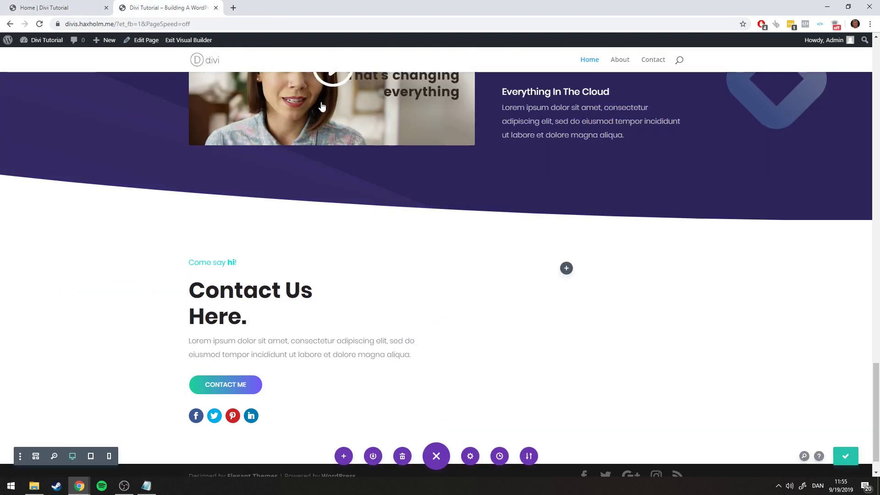
key(ctrl+shift+Tab)
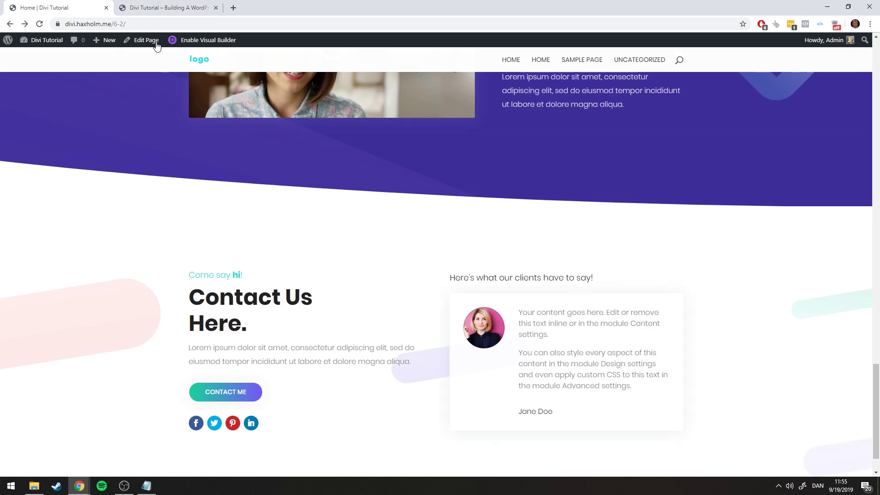
key(ctrl+Tab)
Insert a Text module in the right column reading "Here's what our clients have to say!"
click(566, 268)
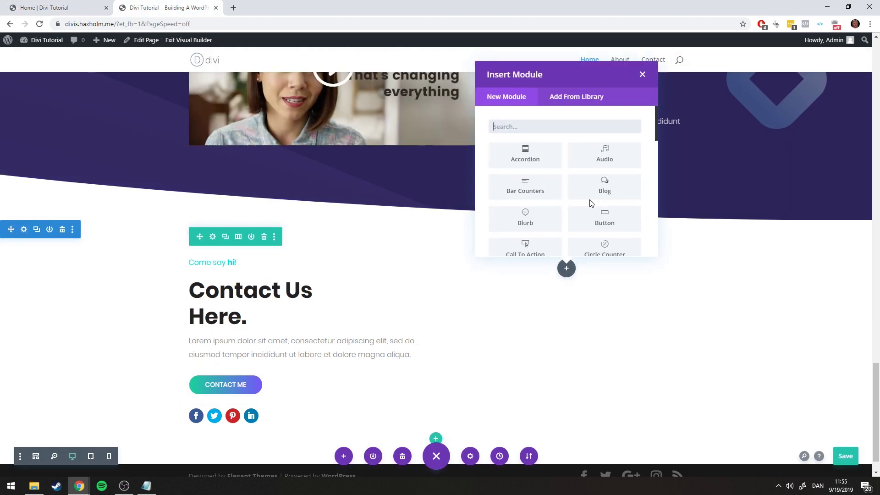
scroll(590, 204, down, 6)
click(609, 211)
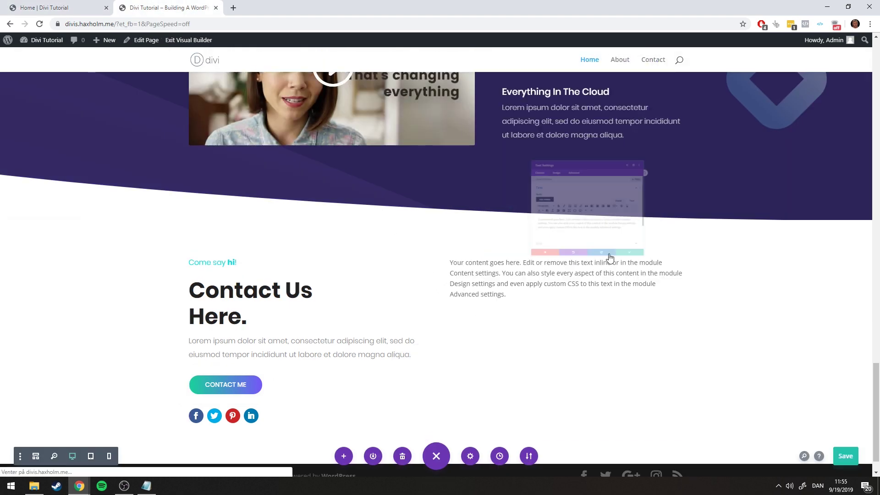
key(ctrl+a)
text(Here)
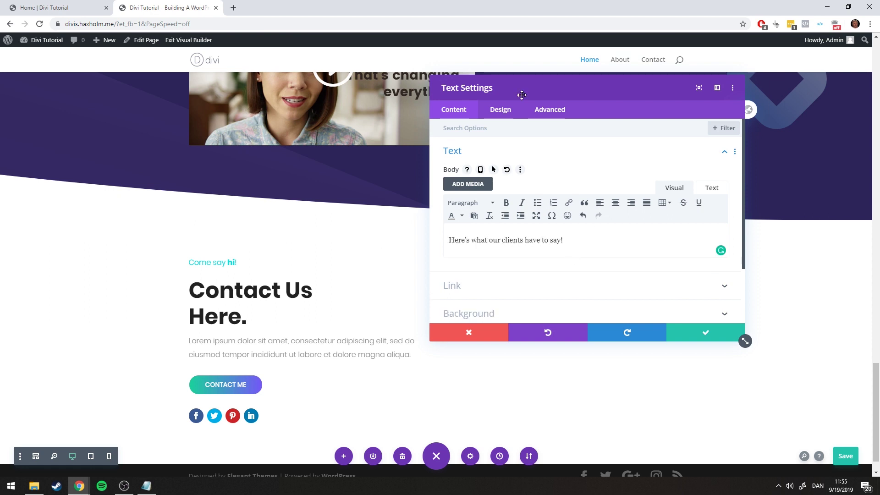
drag(520, 92, 210, 116)
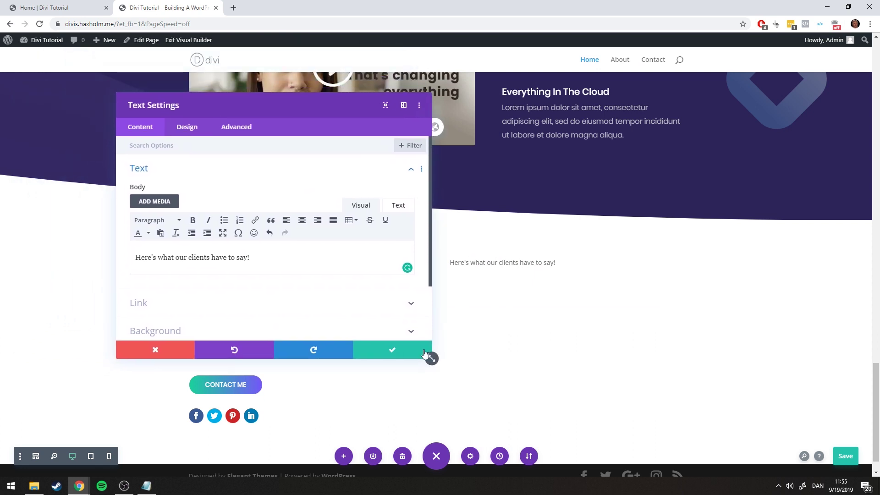
drag(432, 357, 411, 272)
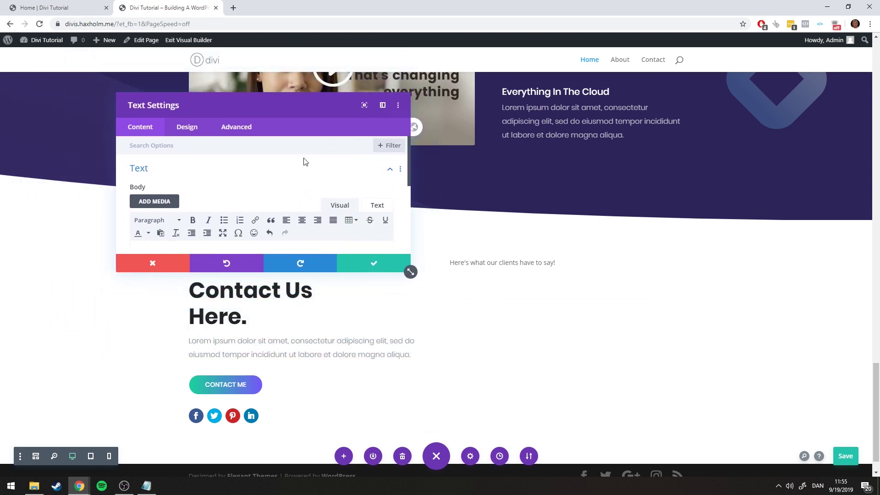
drag(274, 104, 215, 59)
Set the clients line font to Poppins with Light weight
click(88, 7)
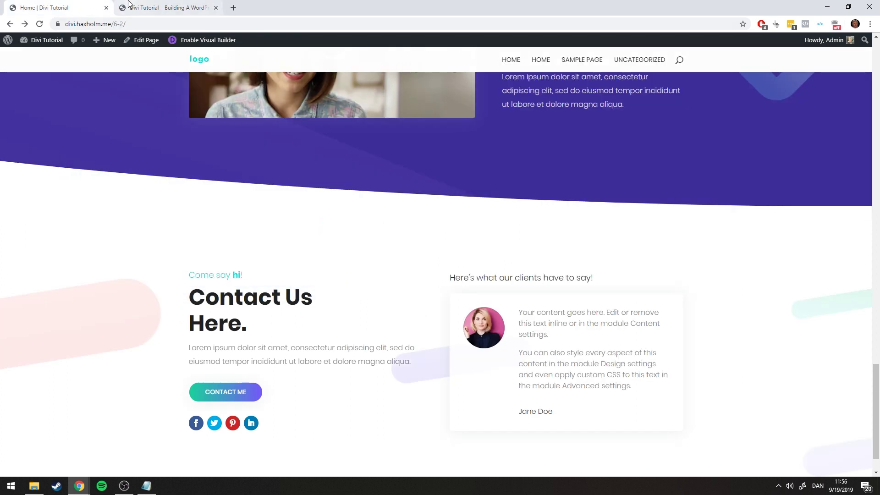
click(151, 8)
click(129, 82)
click(106, 132)
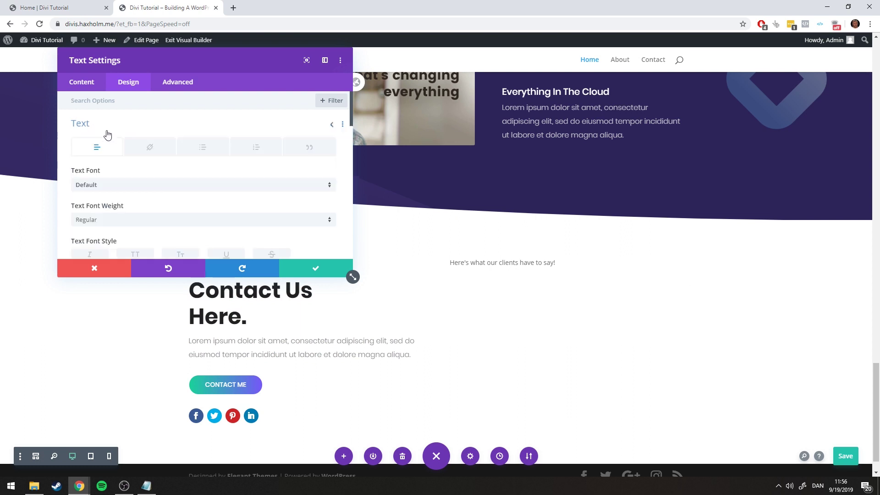
click(111, 186)
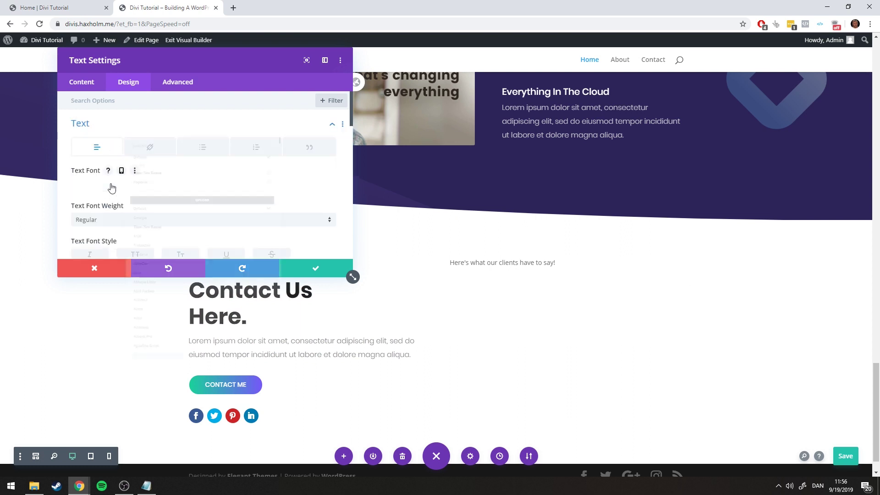
click(109, 137)
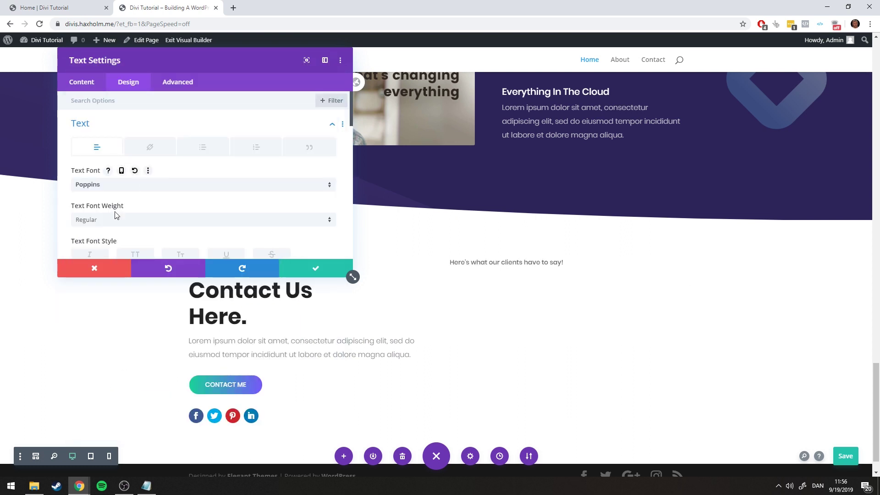
click(115, 216)
click(90, 257)
Raise the text size to 18px
scroll(122, 212, down, 1)
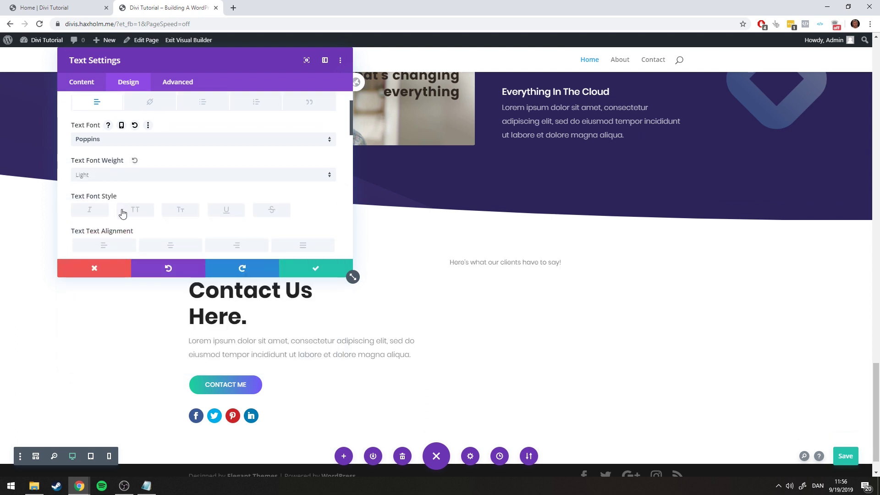
scroll(122, 212, down, 2)
scroll(115, 197, down, 1)
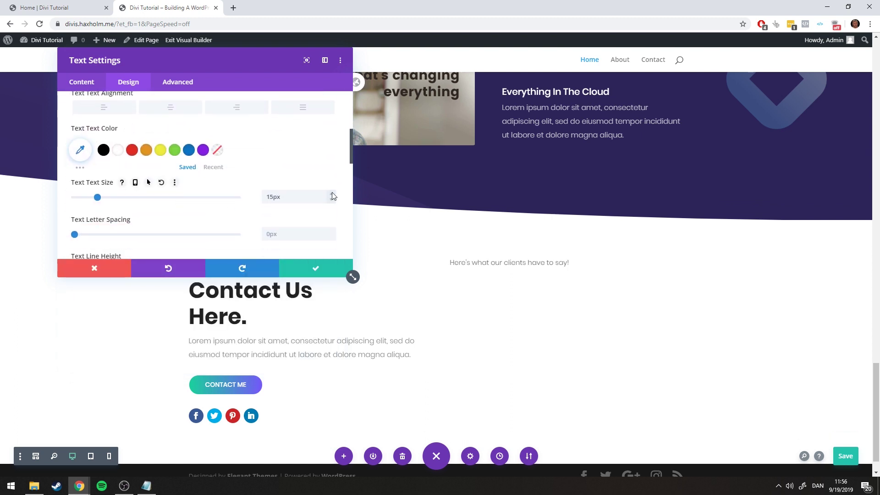
click(332, 193)
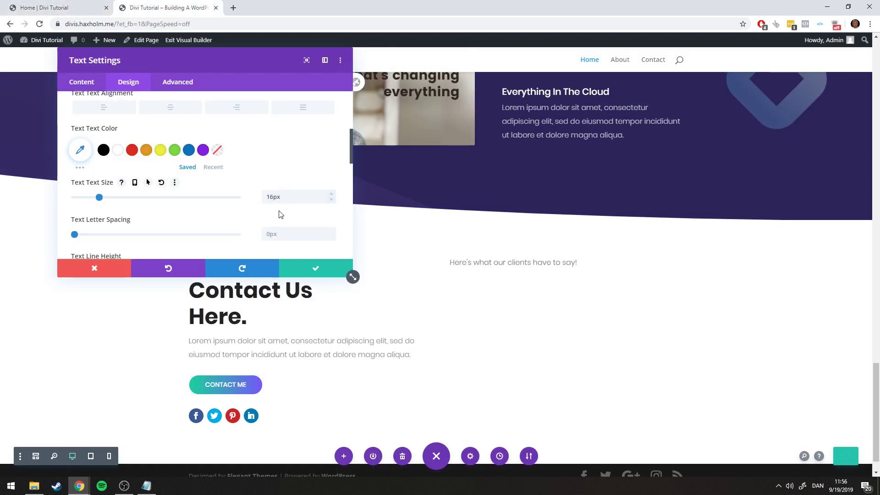
click(331, 194)
click(331, 194)
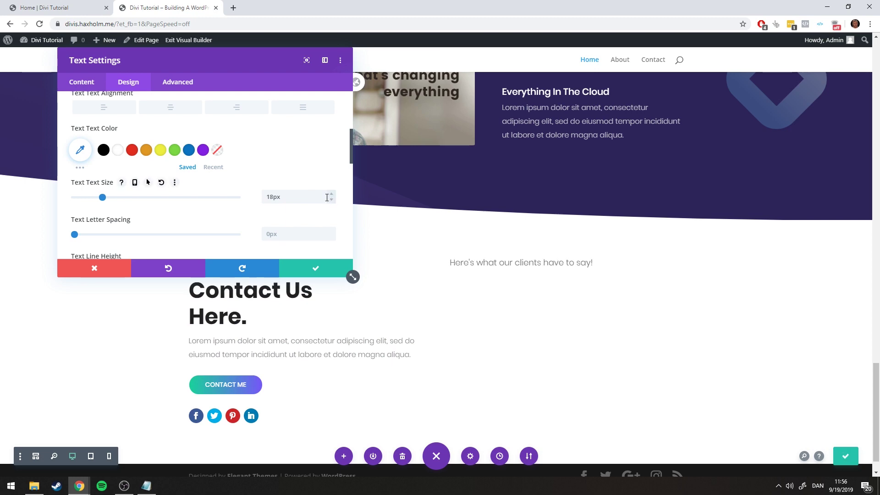
scroll(327, 199, down, 1)
drag(229, 63, 214, 124)
Apply #222 text colour copied from the colour notes and save the text settings
click(30, 6)
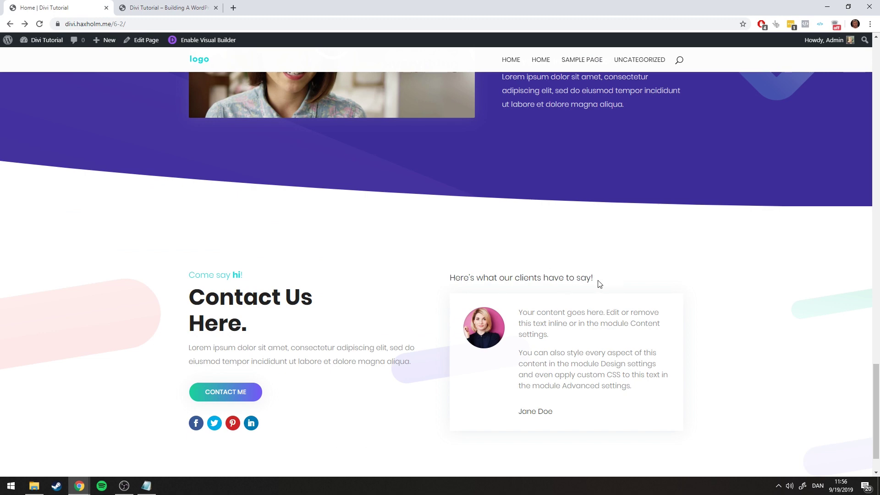
click(185, 4)
click(147, 485)
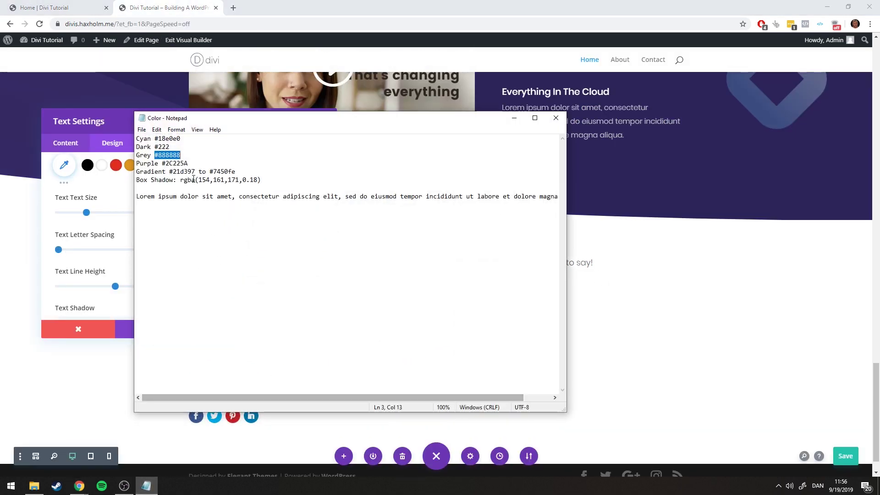
click(166, 147)
double_click(166, 146)
key(ctrl+c)
click(513, 117)
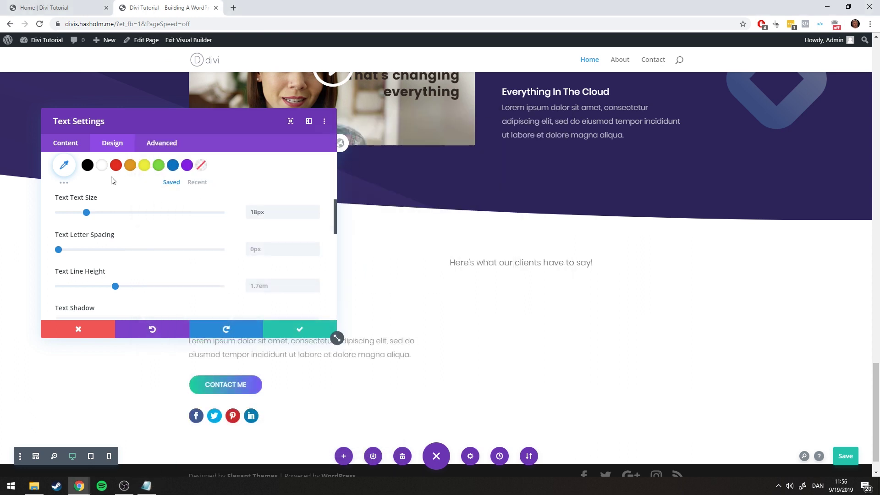
click(64, 165)
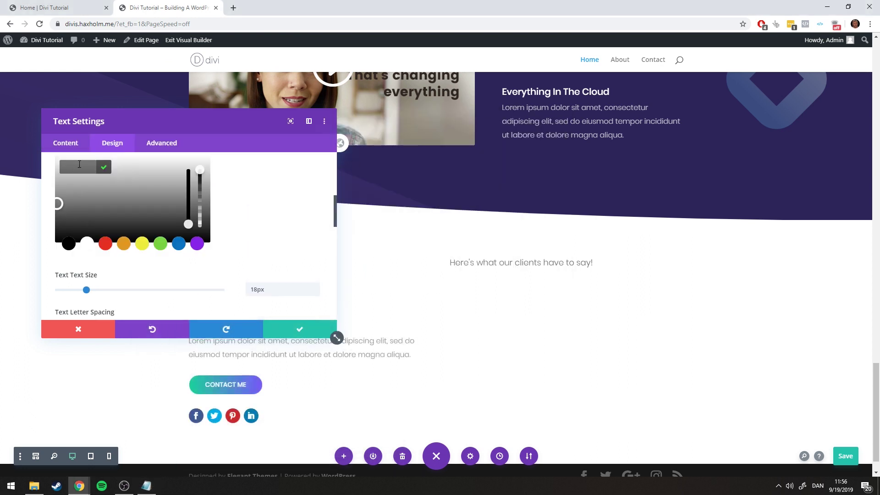
key(ctrl+v)
click(104, 168)
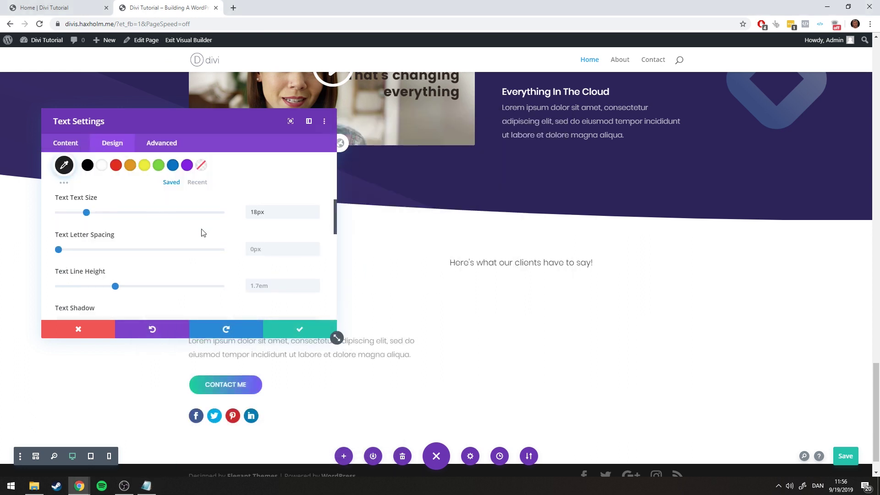
drag(301, 152, 207, 113)
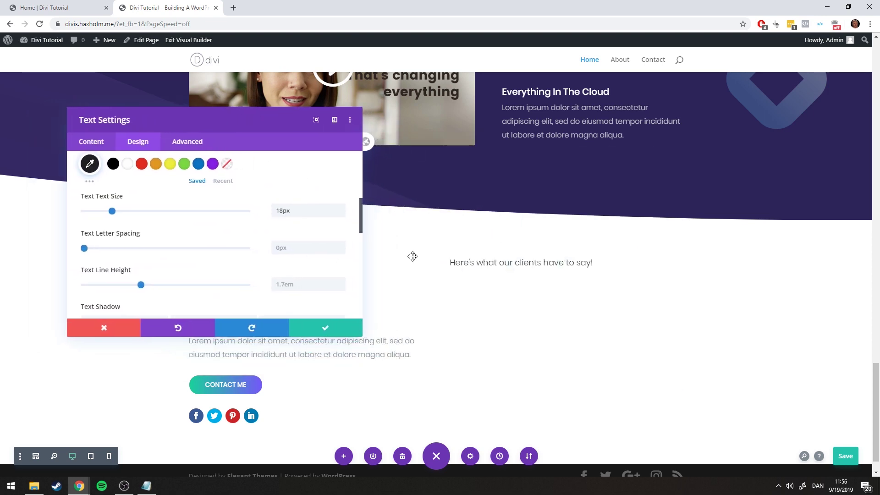
click(328, 328)
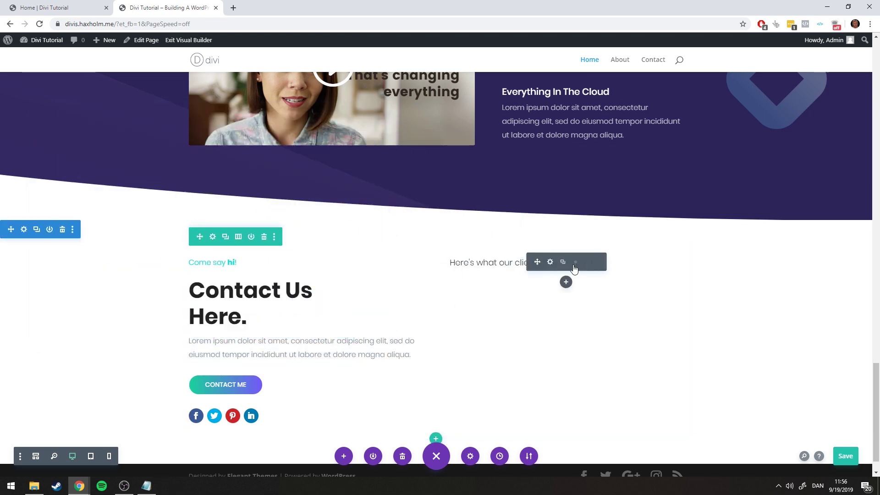
click(59, 6)
Add a Testimonial module to the right column below the clients line
click(130, 3)
click(66, 4)
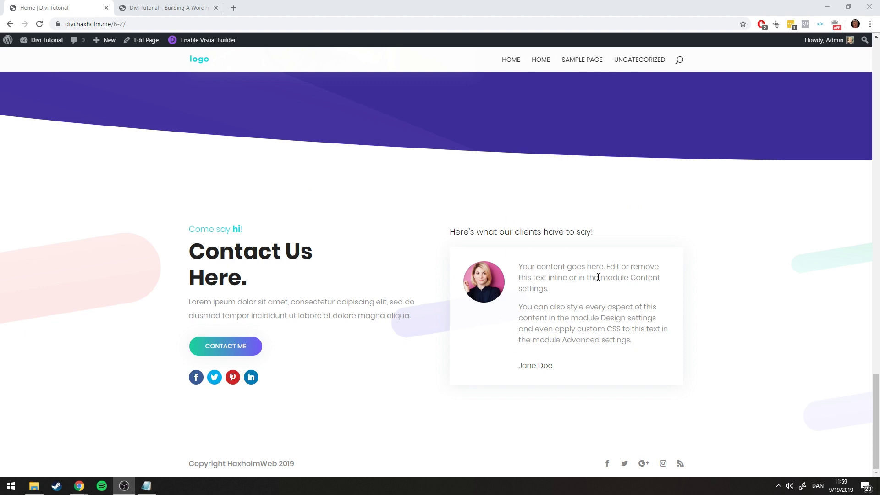
click(142, 5)
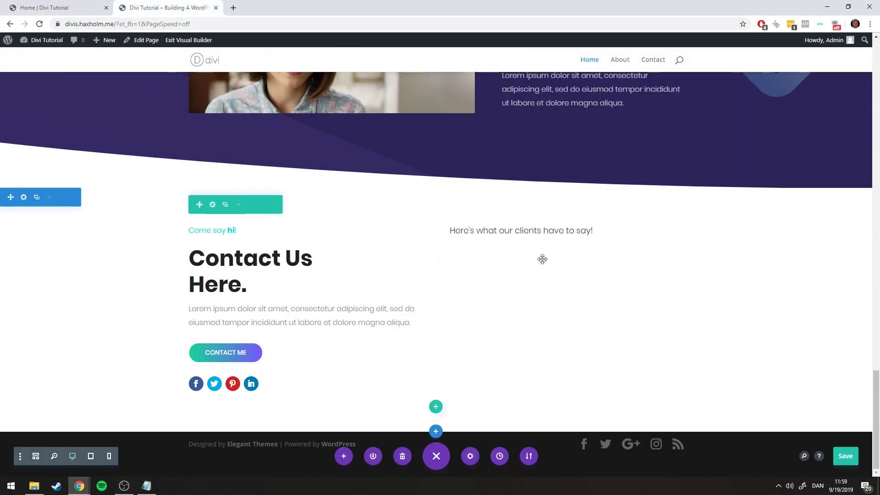
click(565, 249)
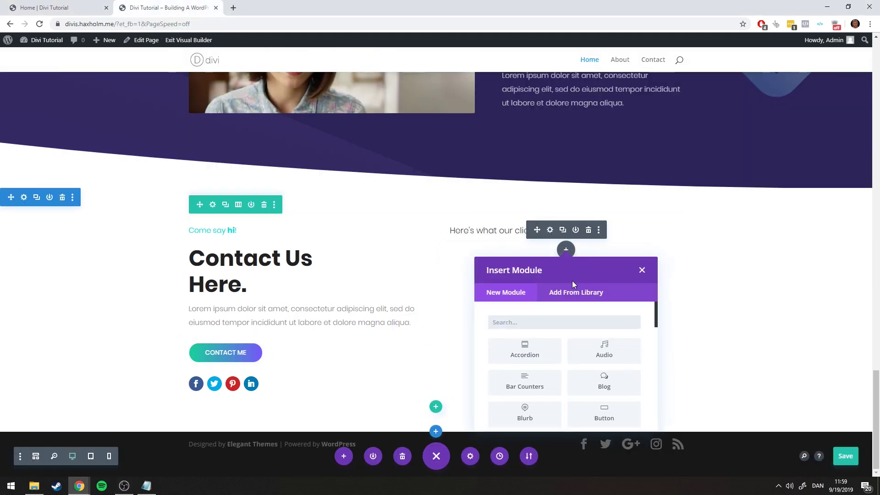
scroll(572, 280, down, 2)
scroll(583, 328, down, 6)
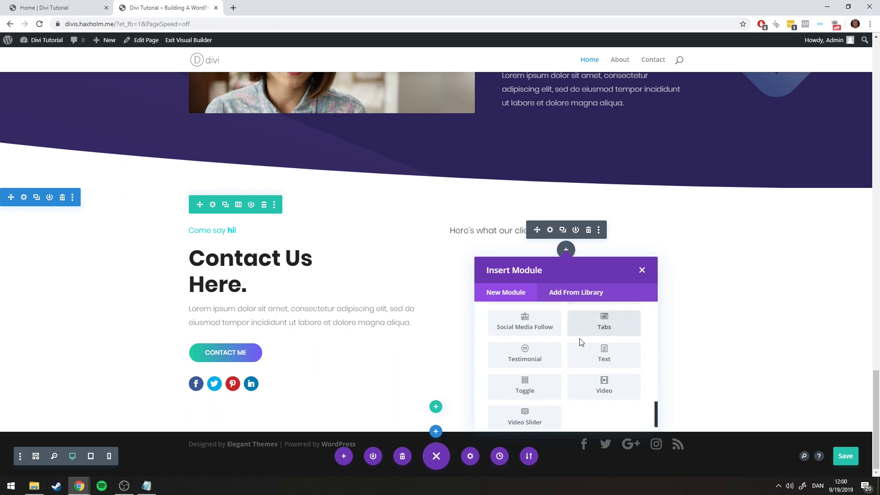
click(529, 351)
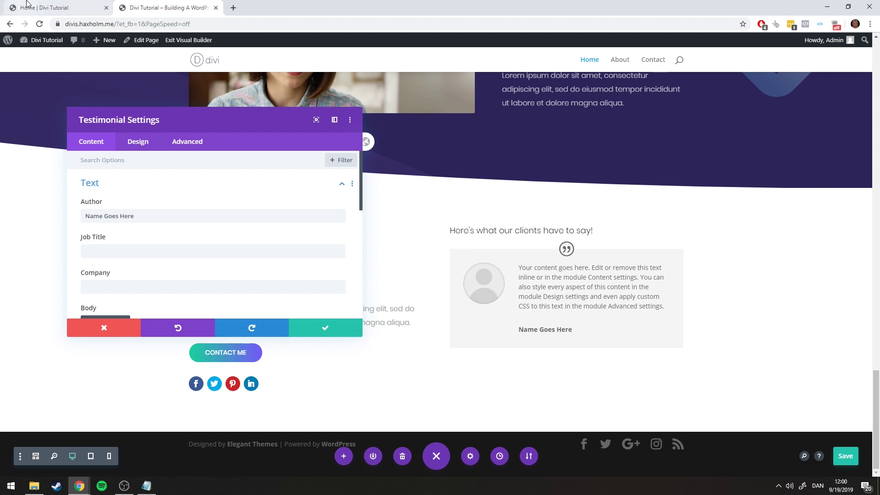
Enter the author's name and split the testimonial body into two paragraphs
click(81, 5)
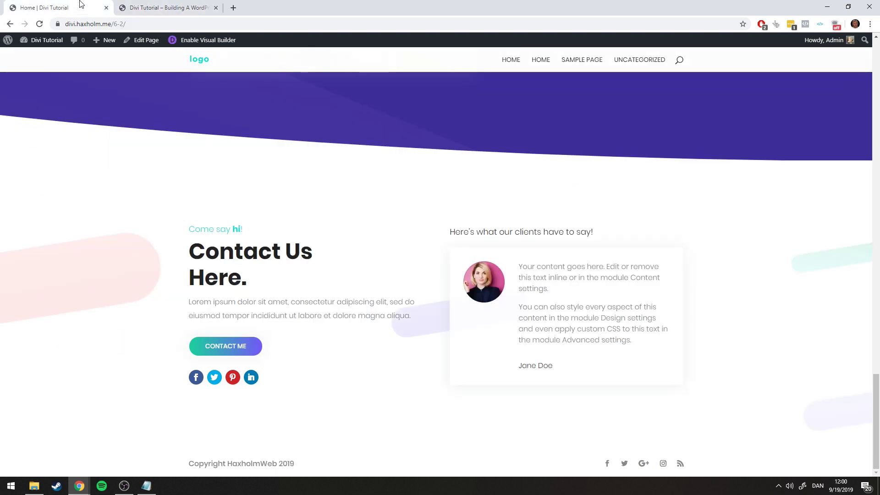
click(152, 4)
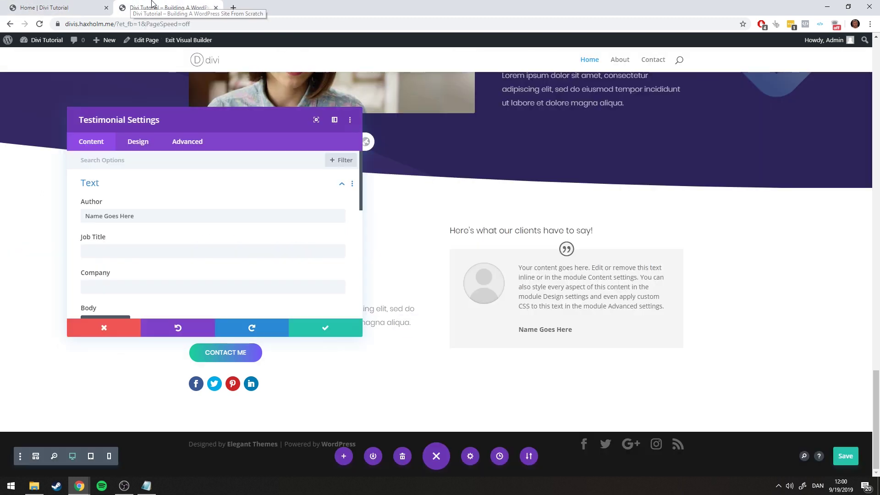
triple_click(177, 216)
text(Jane Doe)
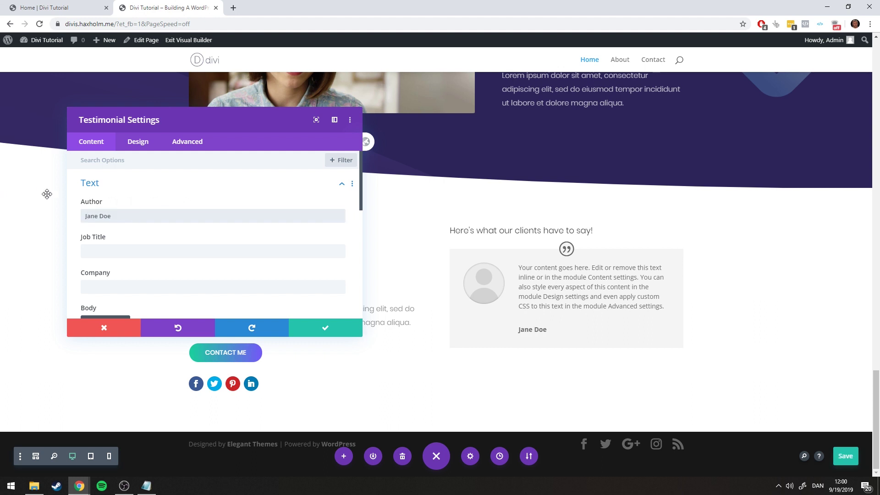
scroll(156, 247, down, 5)
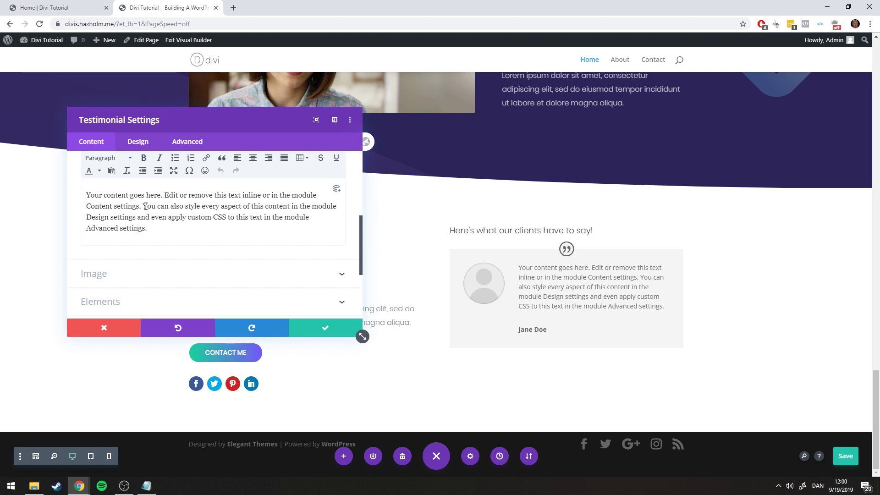
click(77, 8)
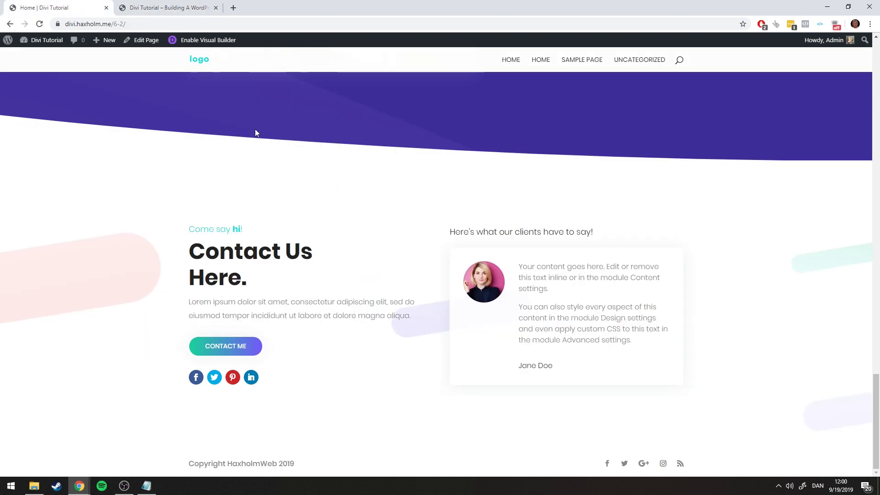
click(153, 5)
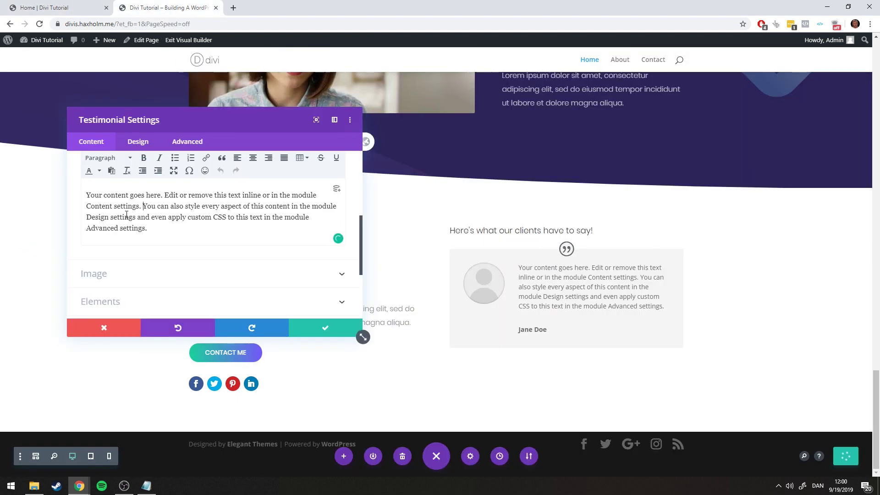
key(Return)
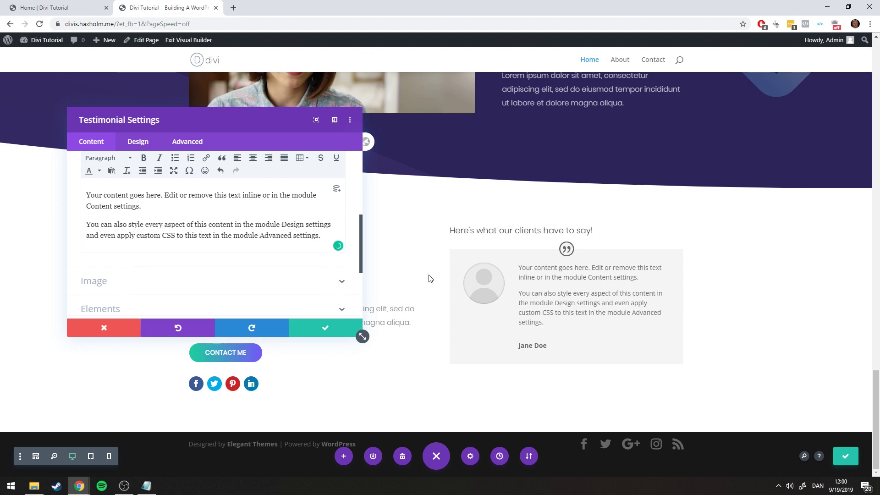
click(52, 8)
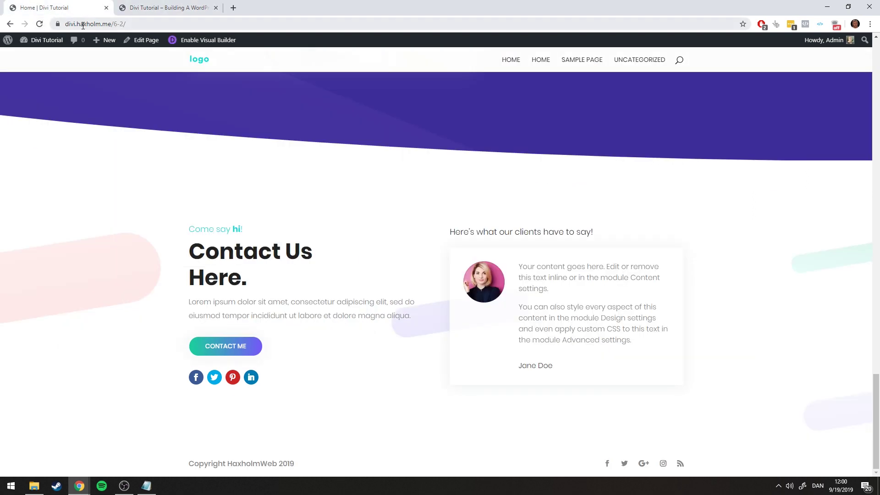
click(147, 7)
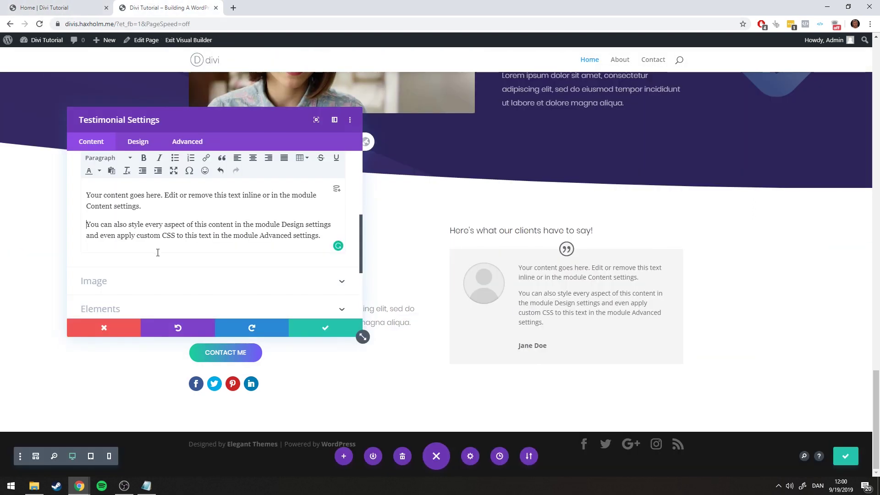
Choose the woman's portrait from the media library as the testimonial image
scroll(157, 256, down, 2)
click(112, 238)
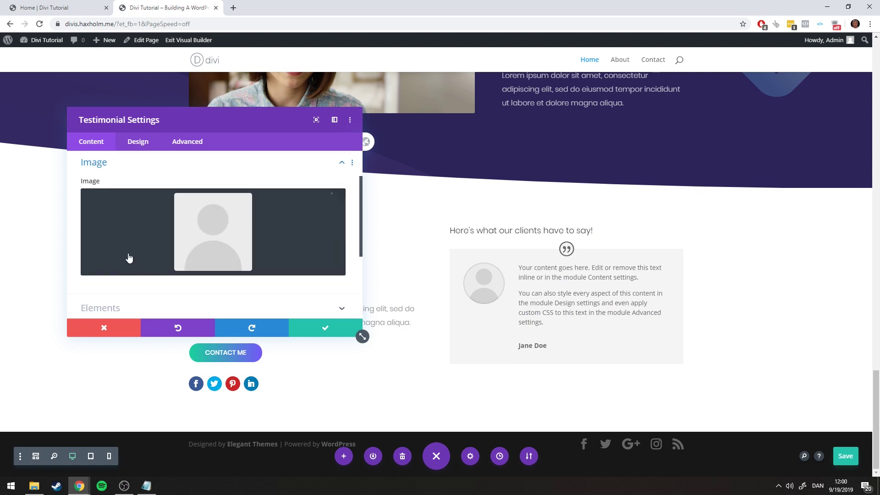
click(205, 241)
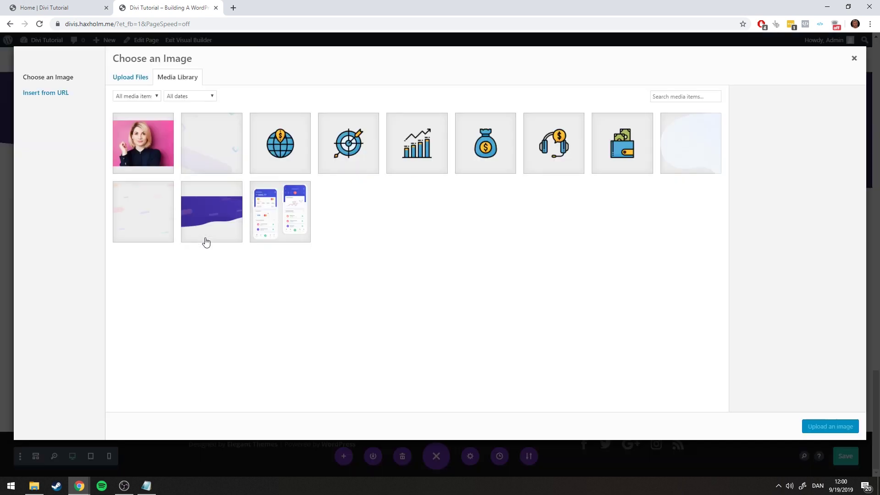
click(139, 148)
click(829, 427)
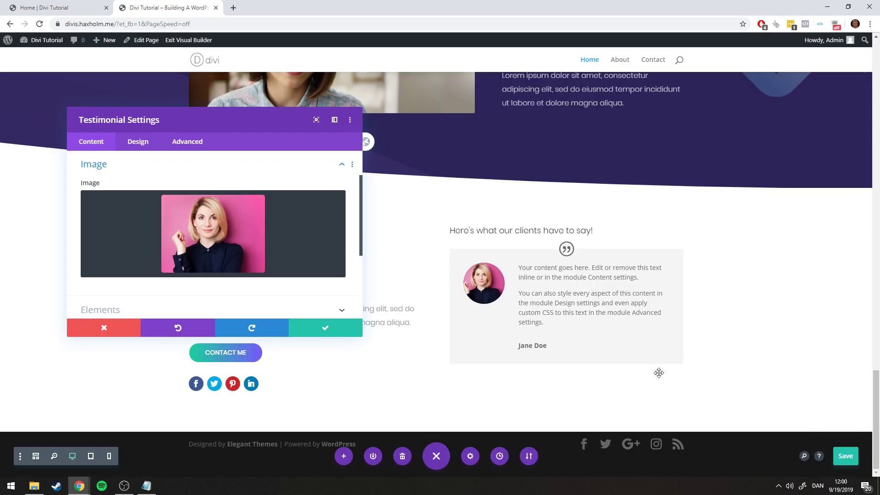
click(30, 4)
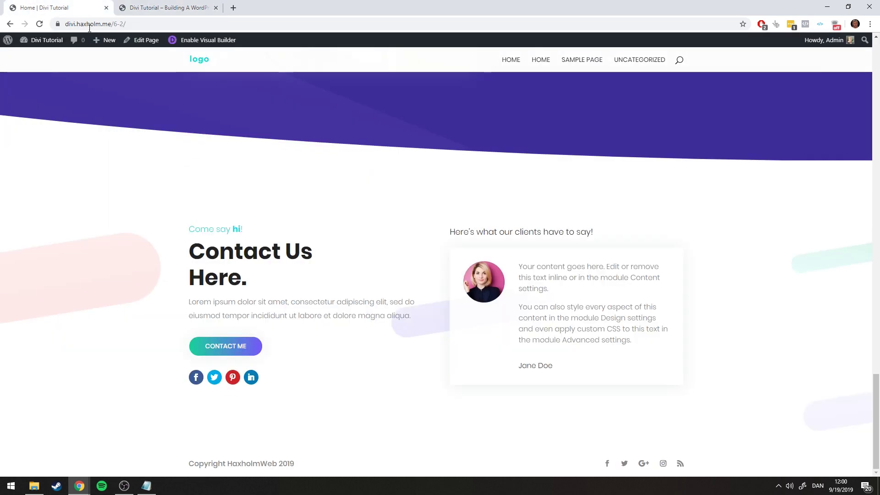
click(164, 7)
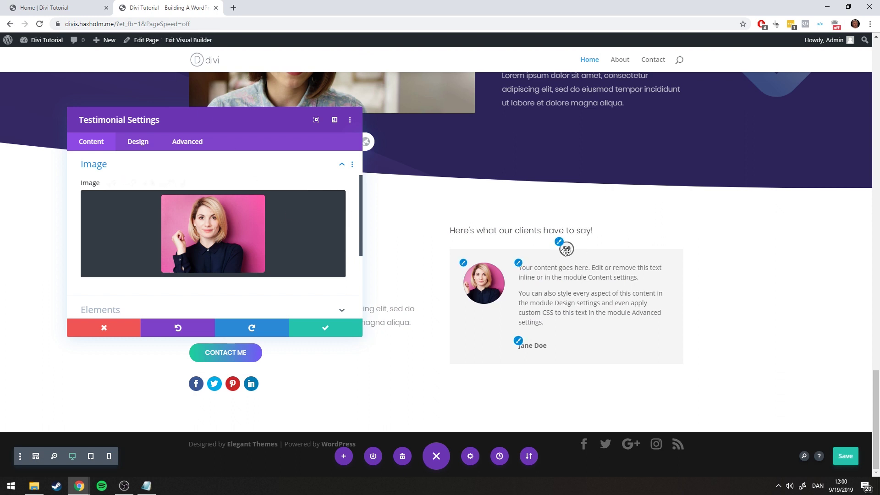
scroll(272, 256, down, 1)
scroll(272, 256, down, 1)
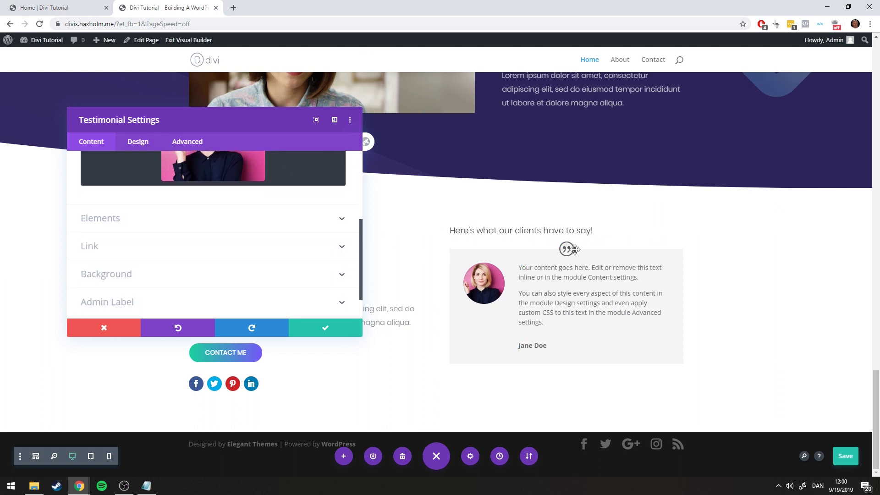
Turn Show Quote Icon off in the testimonial's Elements settings
click(153, 223)
scroll(149, 216, up, 1)
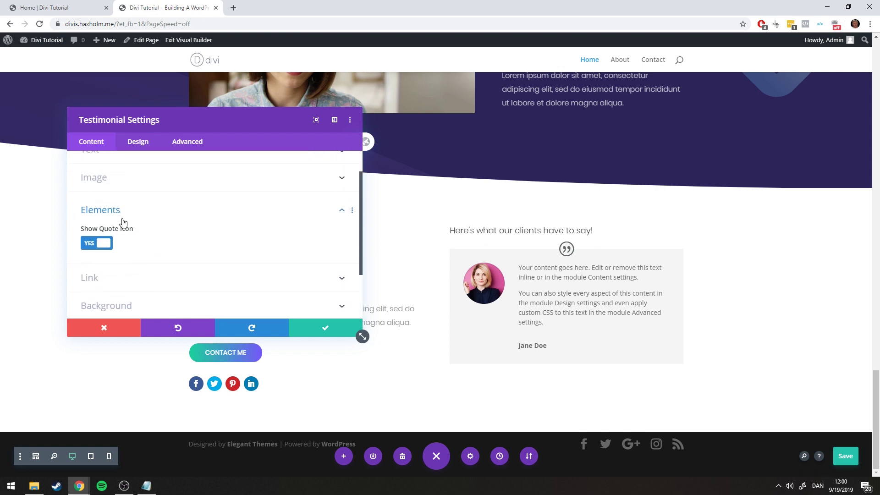
click(102, 243)
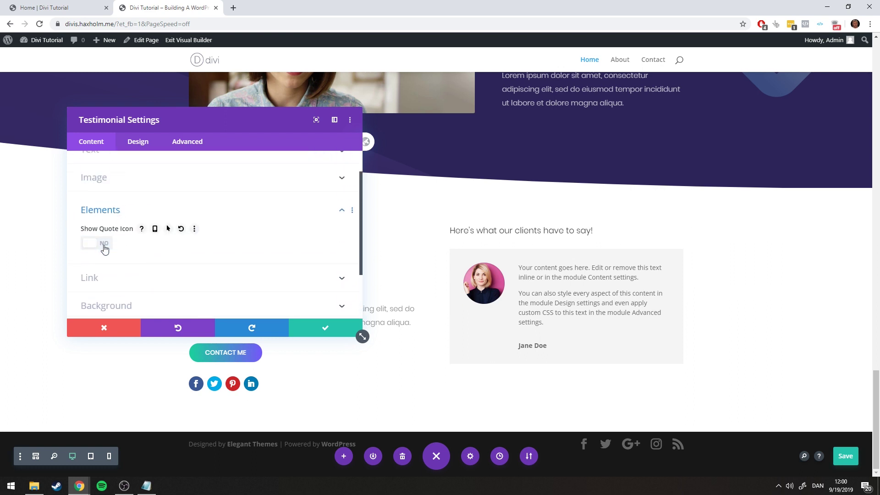
click(50, 8)
click(167, 8)
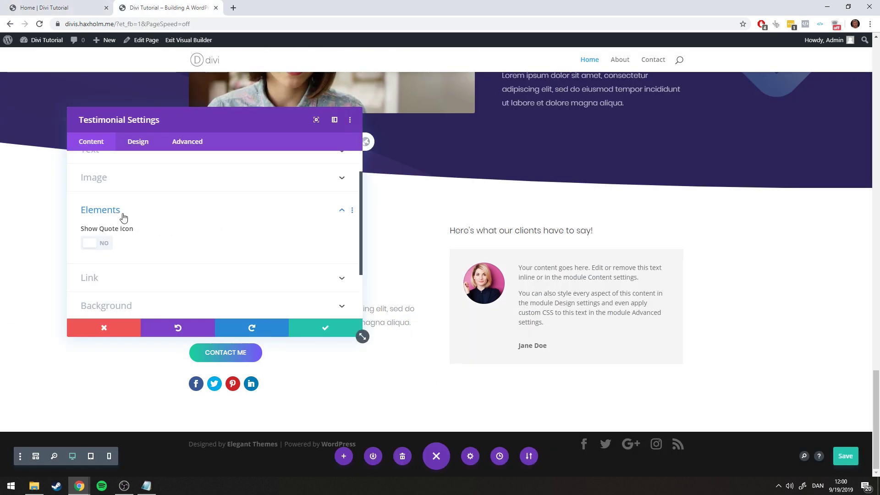
click(123, 214)
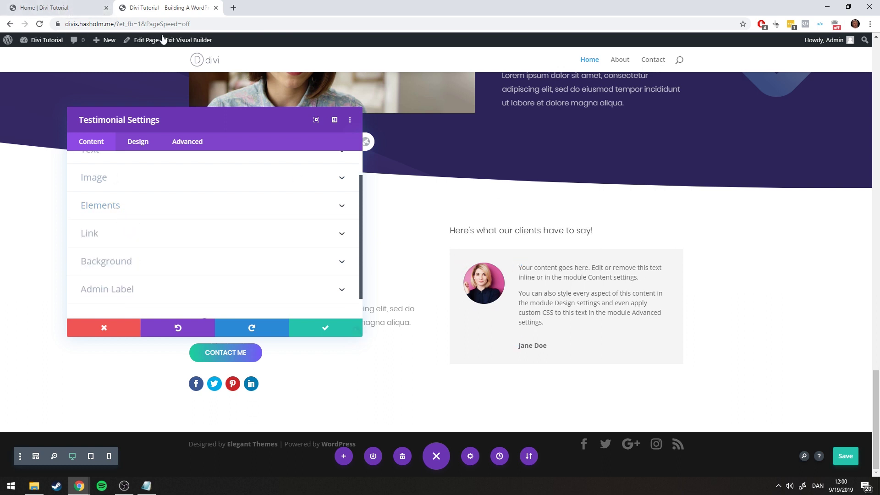
click(40, 7)
click(166, 8)
Set the testimonial card background to white
click(118, 262)
scroll(105, 208, down, 1)
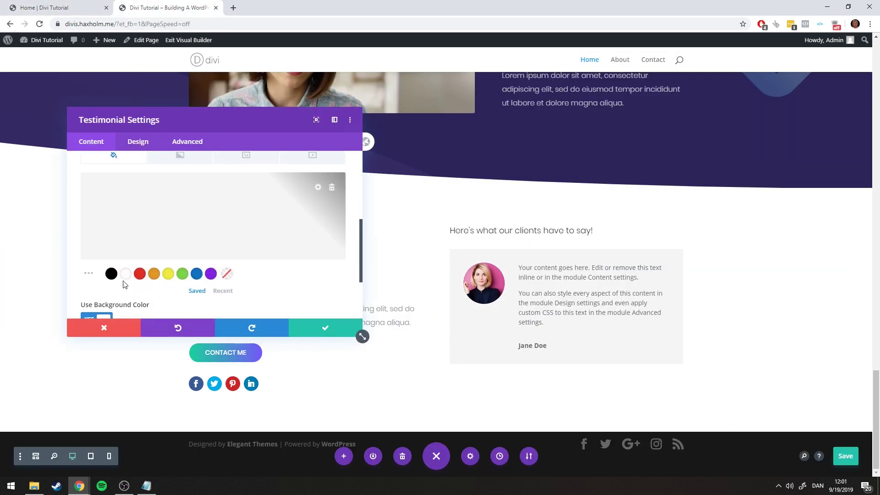
click(128, 276)
scroll(159, 251, up, 3)
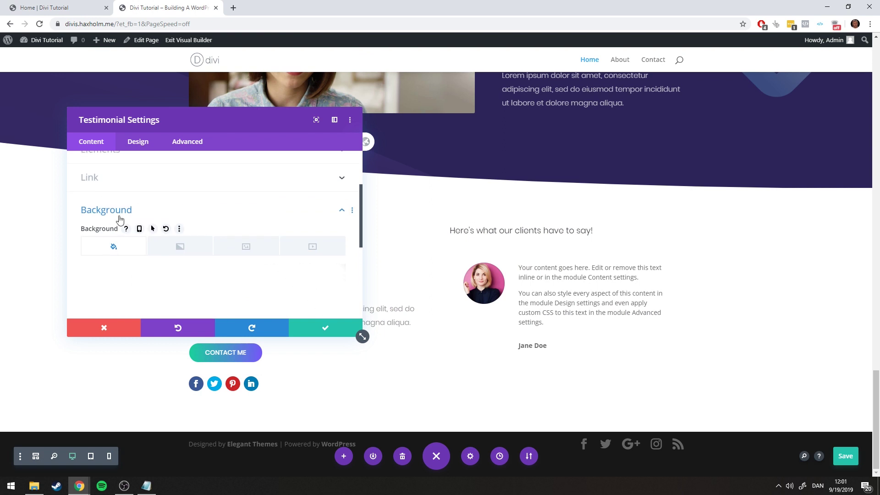
click(118, 219)
click(50, 6)
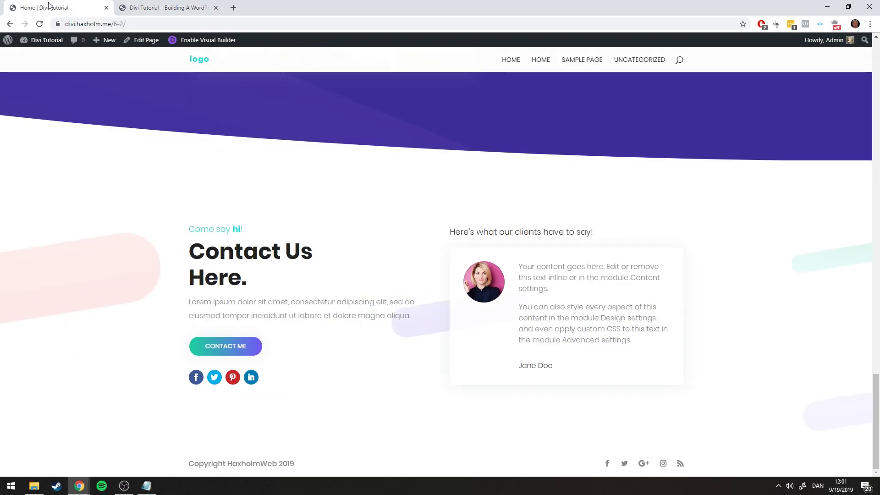
click(126, 6)
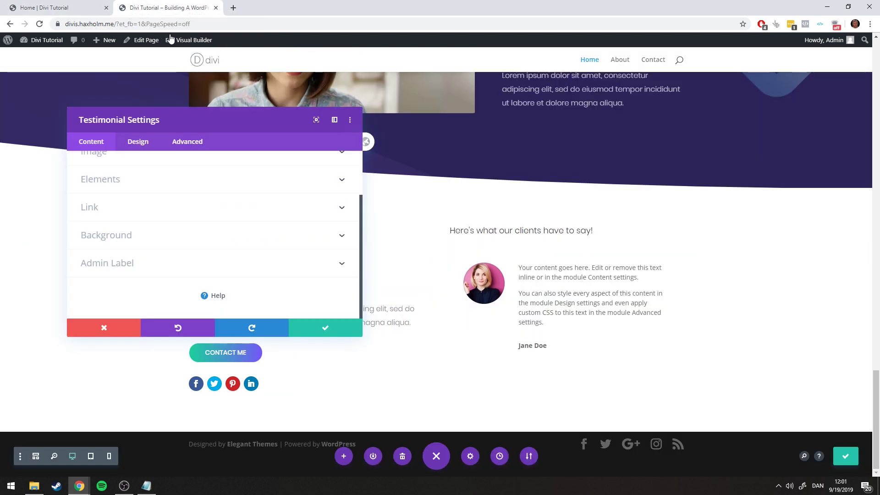
Set the testimonial body text font to Poppins Light
click(139, 143)
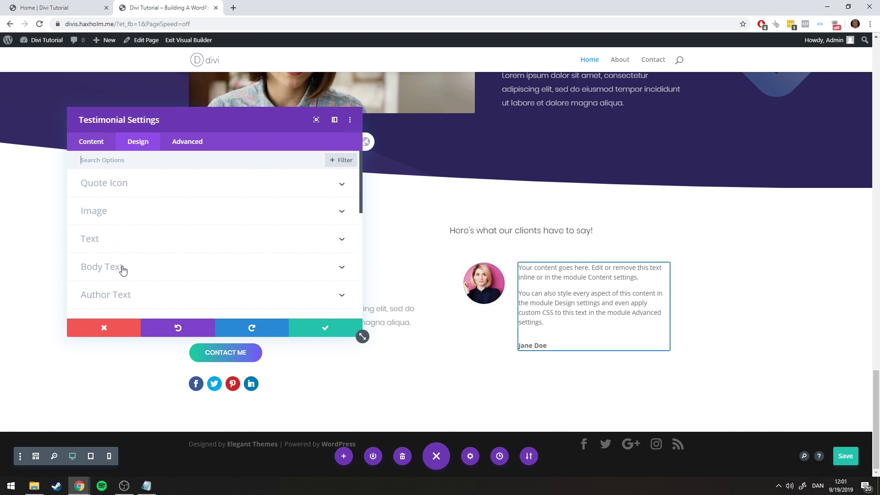
scroll(130, 249, down, 2)
scroll(124, 225, up, 1)
click(129, 221)
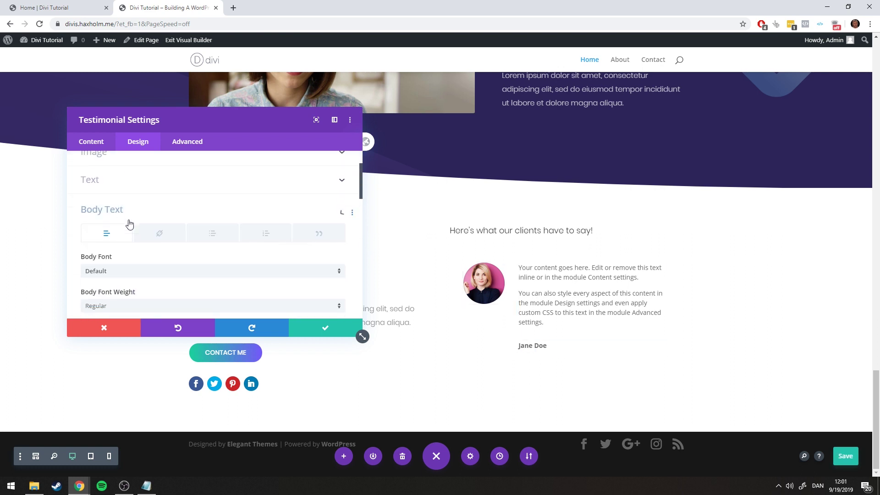
click(148, 225)
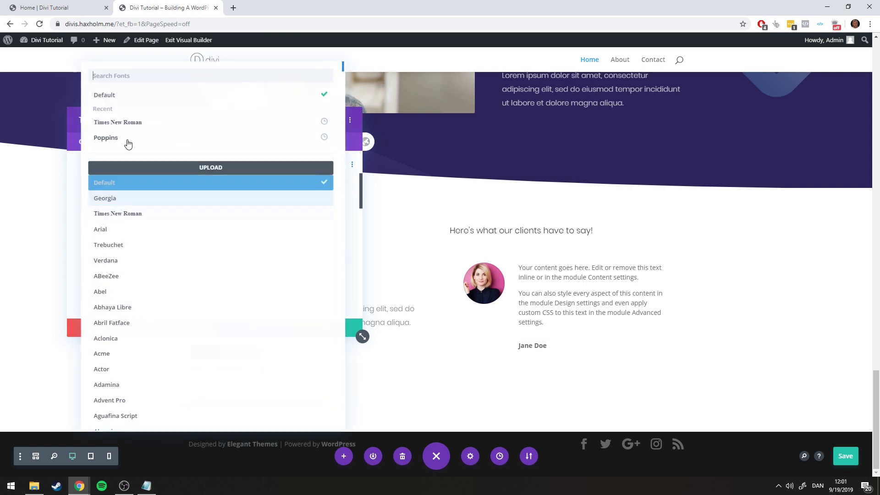
click(124, 138)
click(125, 261)
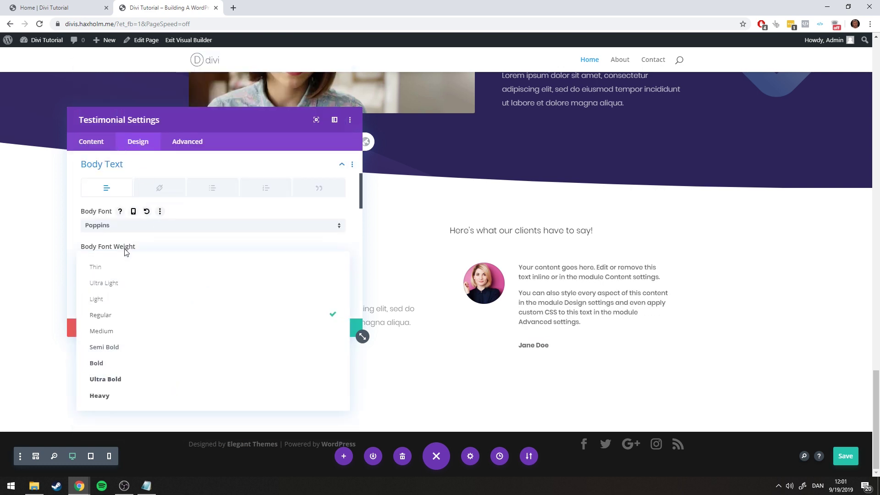
click(107, 305)
Paste the reference hex as body text colour and set body text size 16px, line height 1.7em
scroll(146, 292, down, 2)
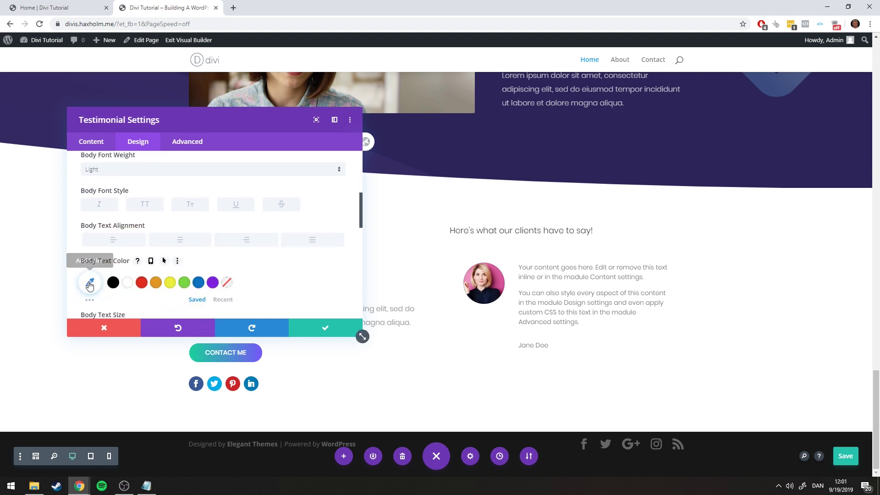
click(89, 282)
click(147, 485)
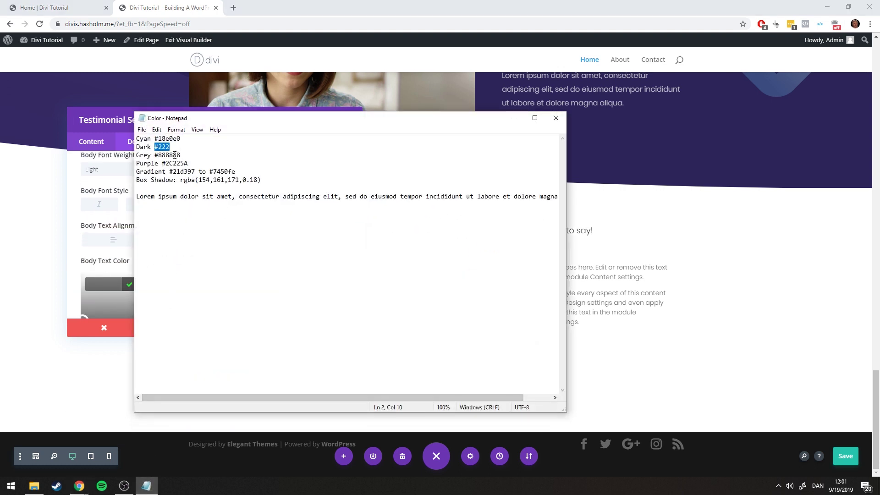
click(514, 117)
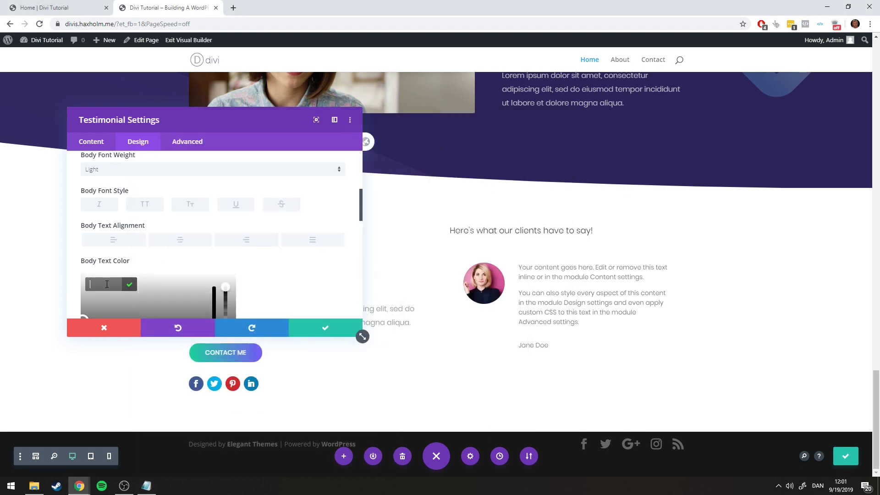
text(#222)
click(130, 284)
scroll(240, 256, down, 3)
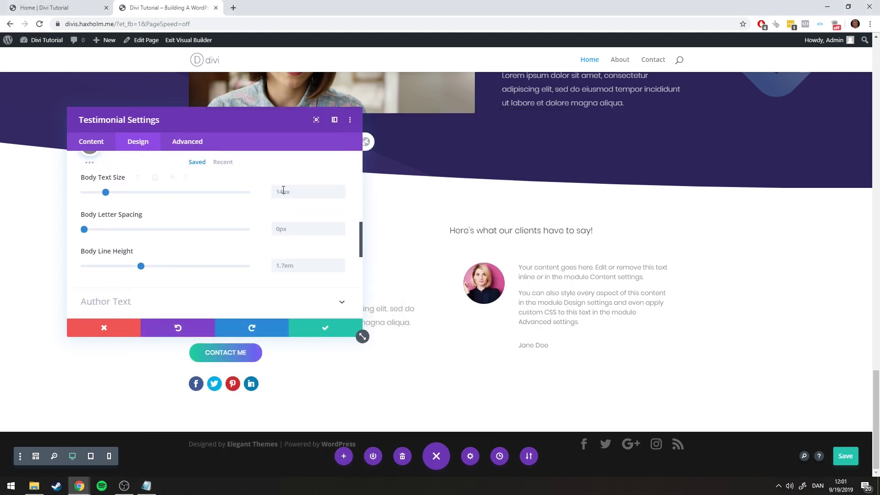
click(341, 190)
click(340, 189)
click(341, 262)
click(341, 262)
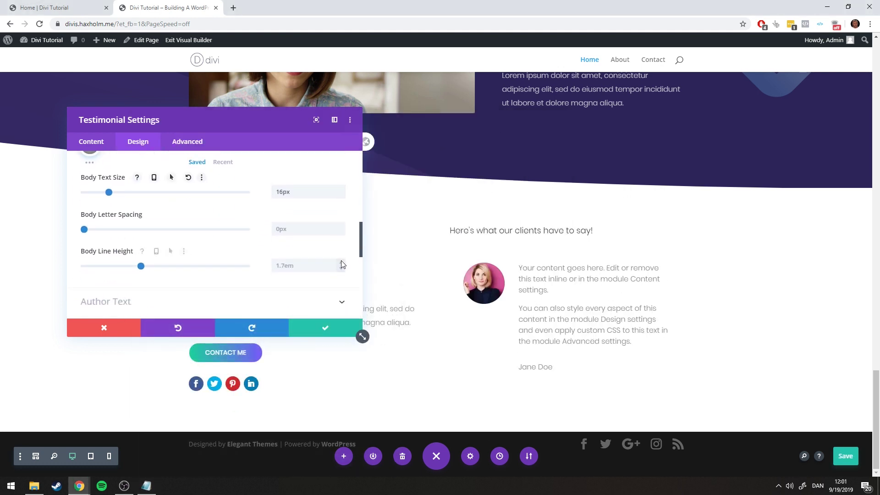
Save the page and compare the restyled body text against the reference page
click(83, 7)
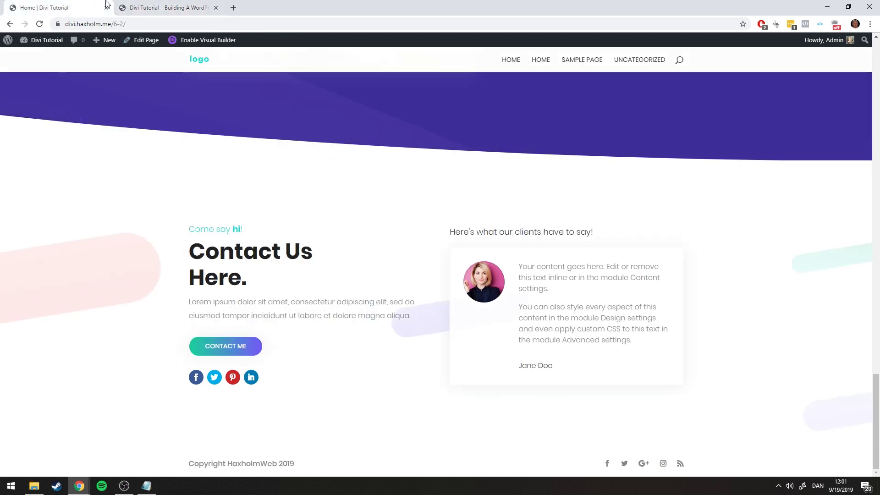
click(156, 7)
key(ctrl+s)
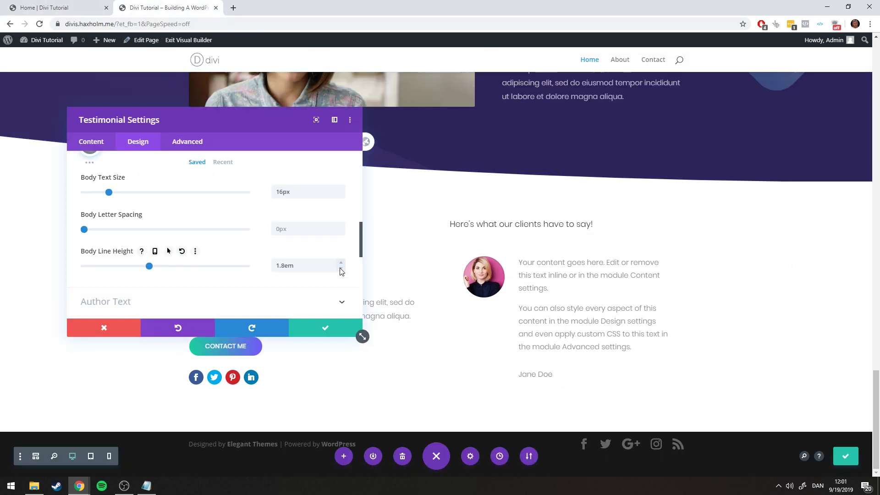
click(92, 7)
click(137, 8)
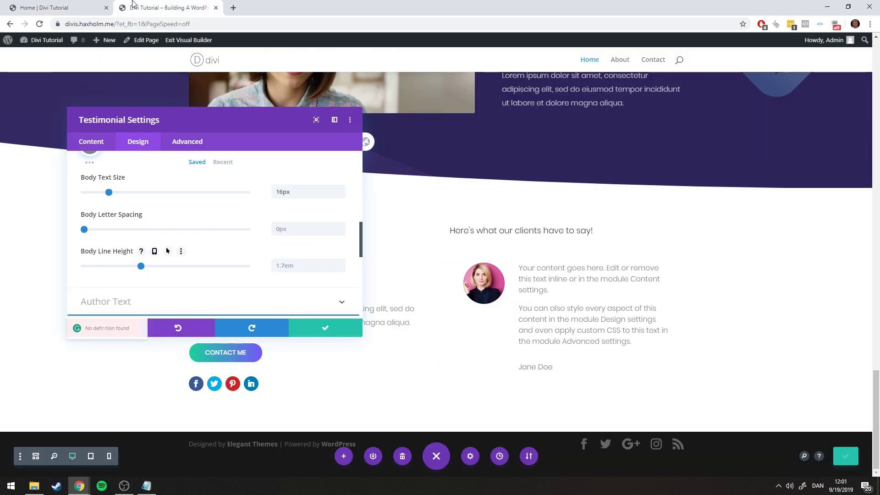
click(83, 7)
click(137, 6)
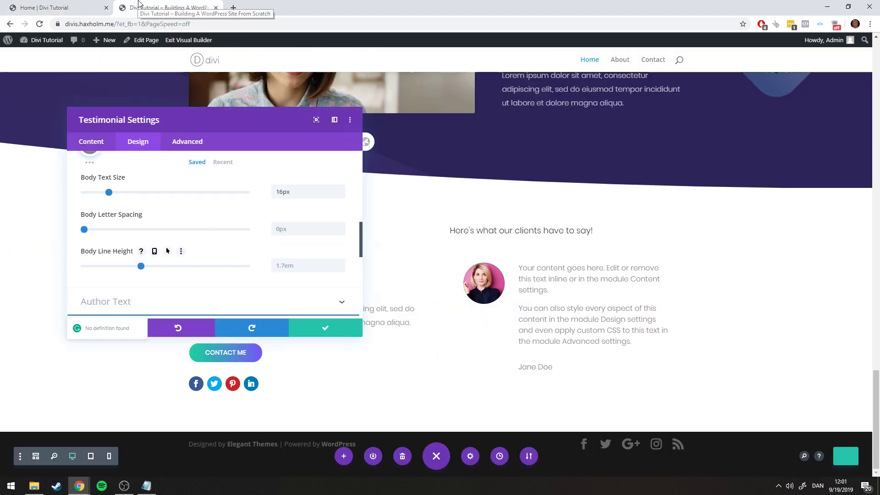
click(538, 367)
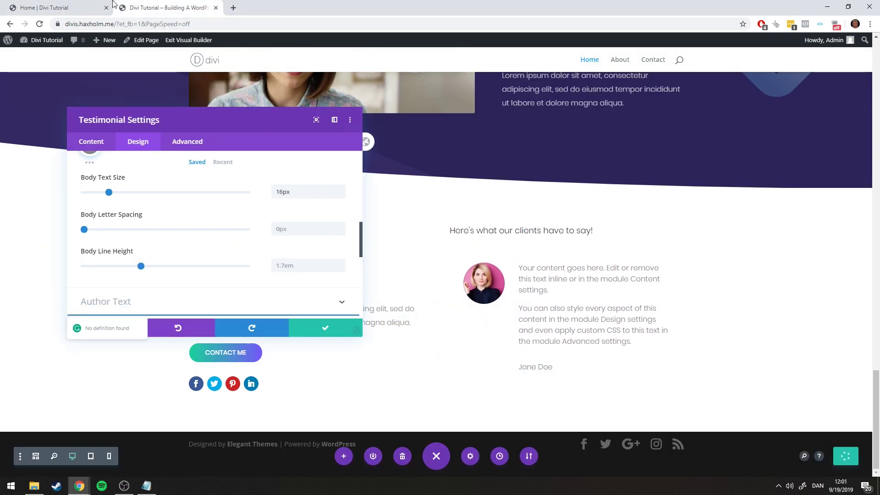
key(ctrl+Page_Up)
key(ctrl+Page_Down)
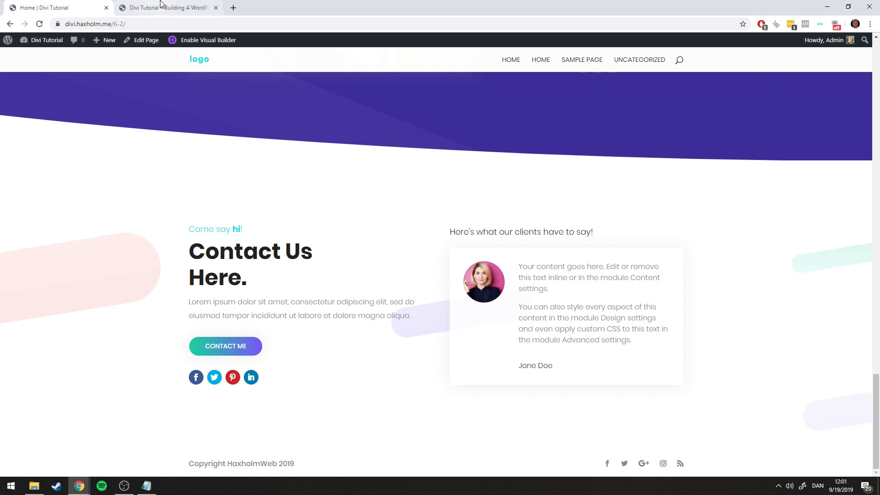
scroll(231, 250, up, 4)
scroll(228, 250, up, 2)
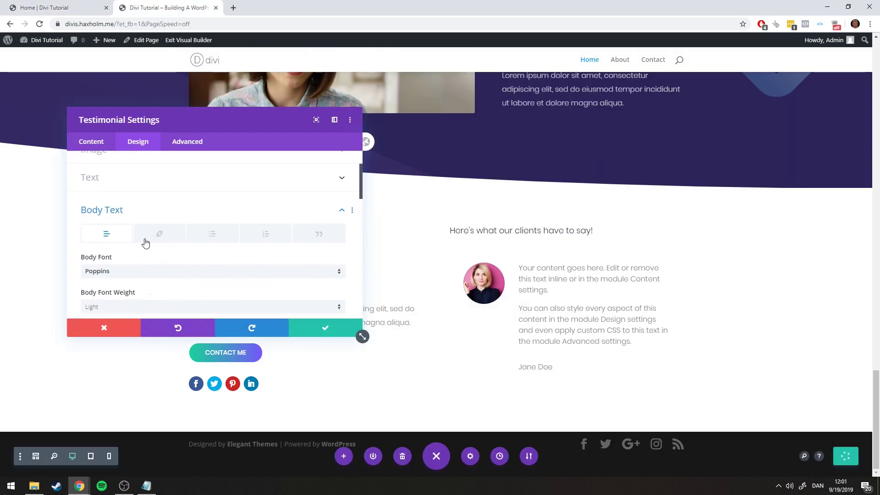
click(121, 213)
click(89, 141)
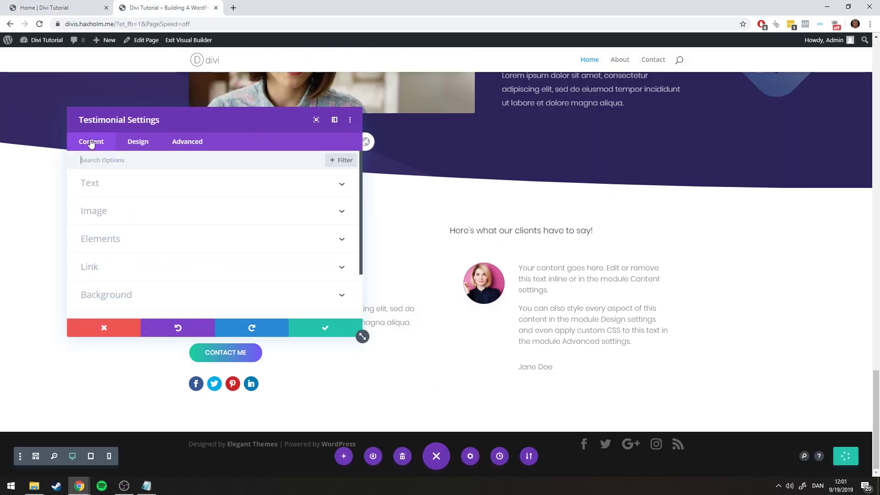
Bring up the testimonial's Author Text design options and check the reference page
click(111, 189)
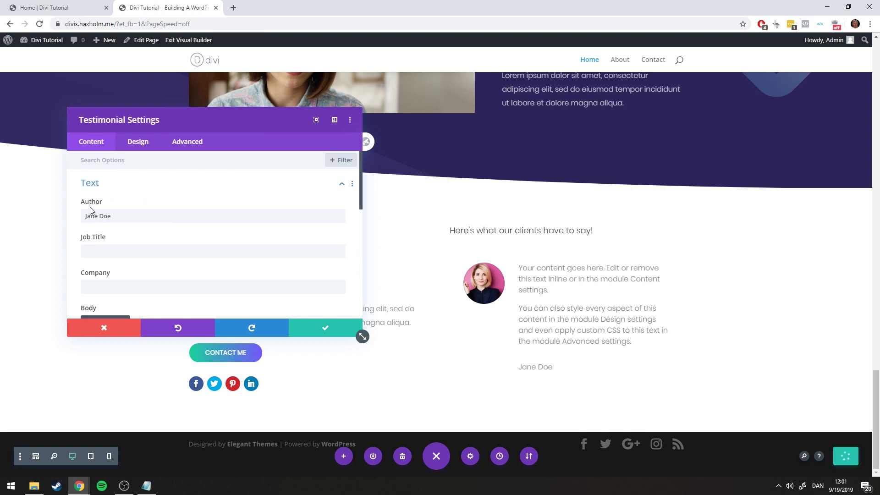
click(135, 142)
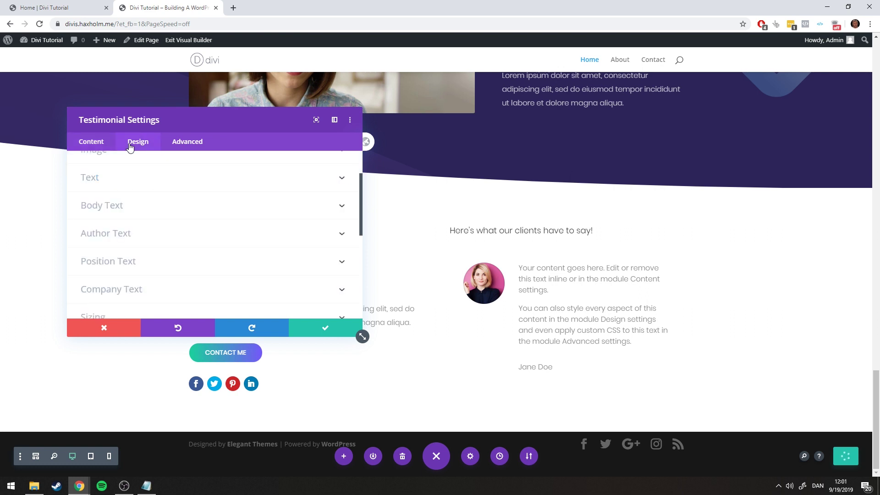
scroll(109, 225, down, 3)
click(108, 204)
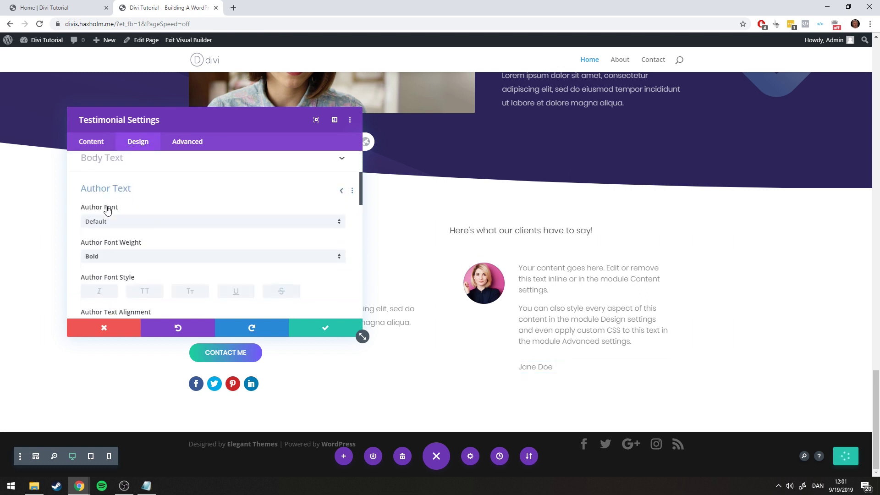
scroll(138, 212, down, 3)
scroll(137, 213, up, 1)
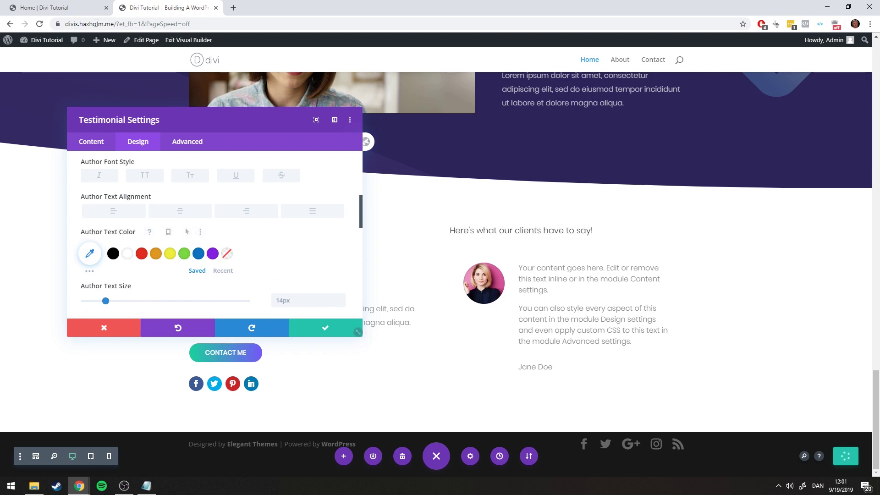
key(ctrl+Page_Up)
click(165, 7)
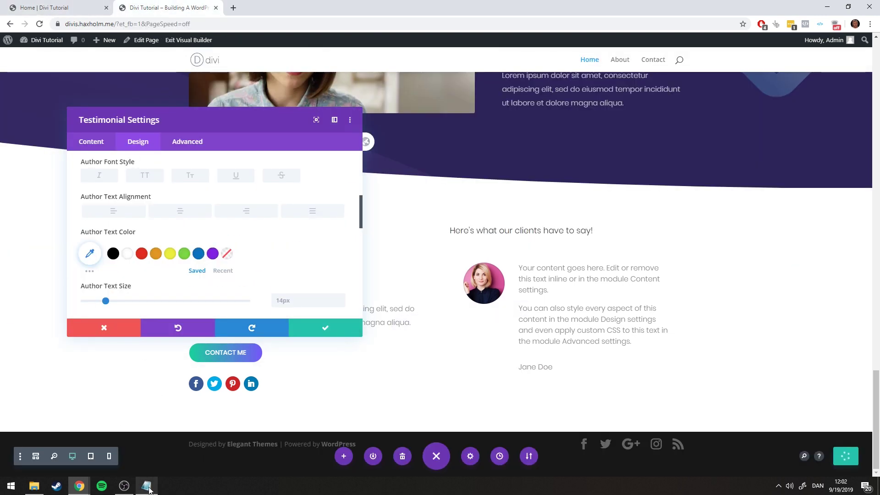
Set the author text colour to #222 copied from the colour notes
click(147, 485)
click(163, 154)
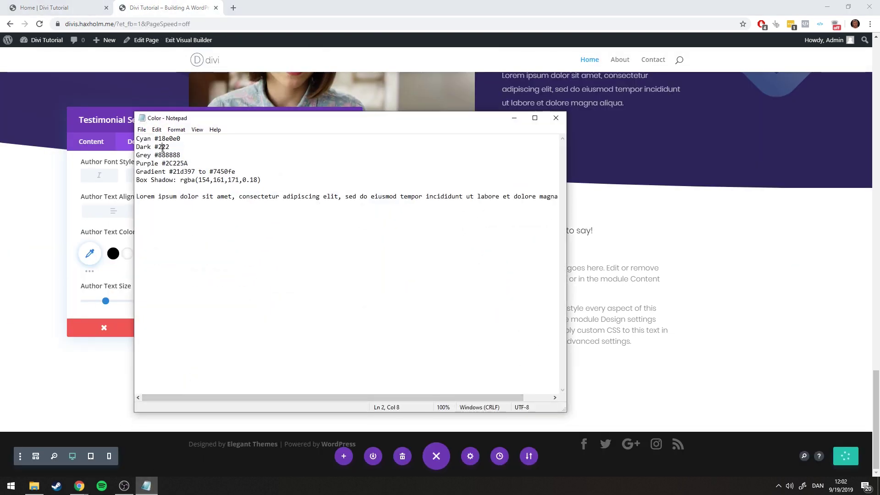
double_click(163, 147)
click(514, 118)
click(89, 253)
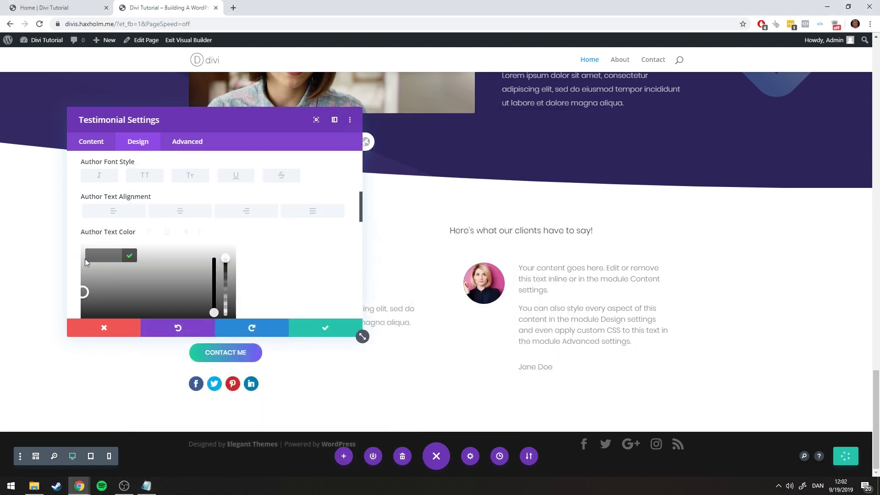
click(130, 255)
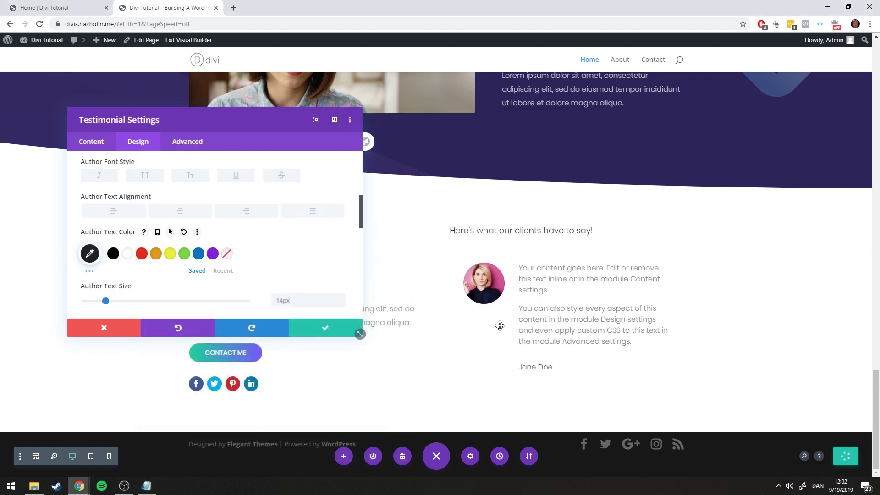
Set the author font to Poppins
scroll(211, 263, down, 1)
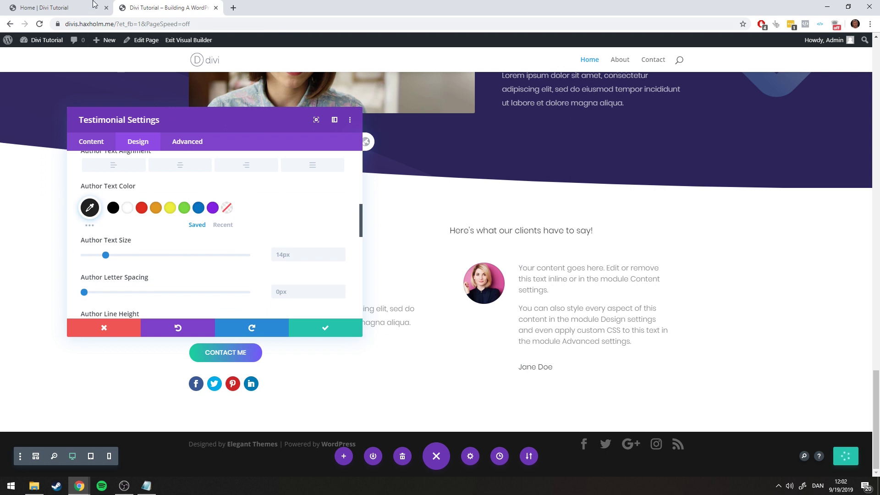
click(68, 7)
click(148, 4)
scroll(247, 220, down, 2)
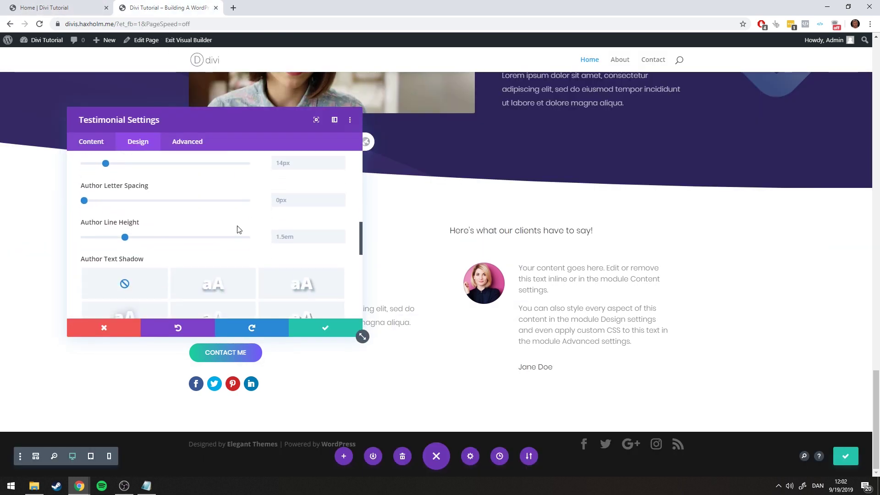
scroll(183, 238, up, 4)
scroll(101, 197, up, 2)
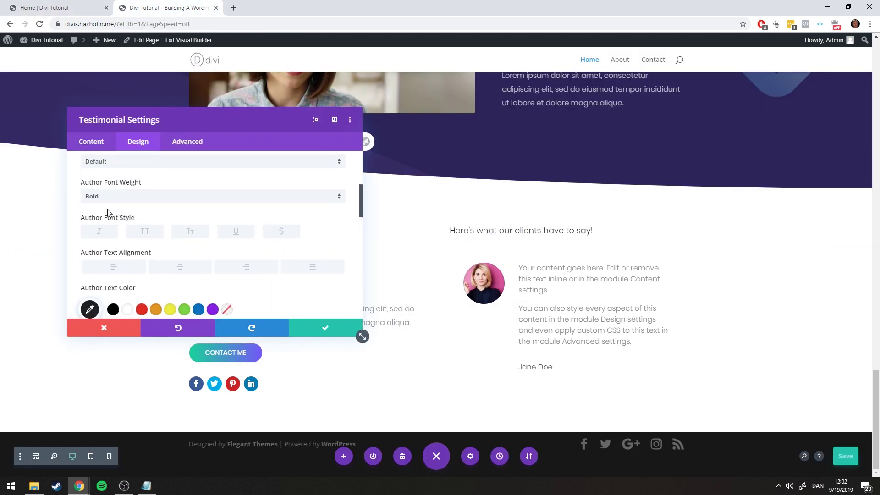
click(118, 247)
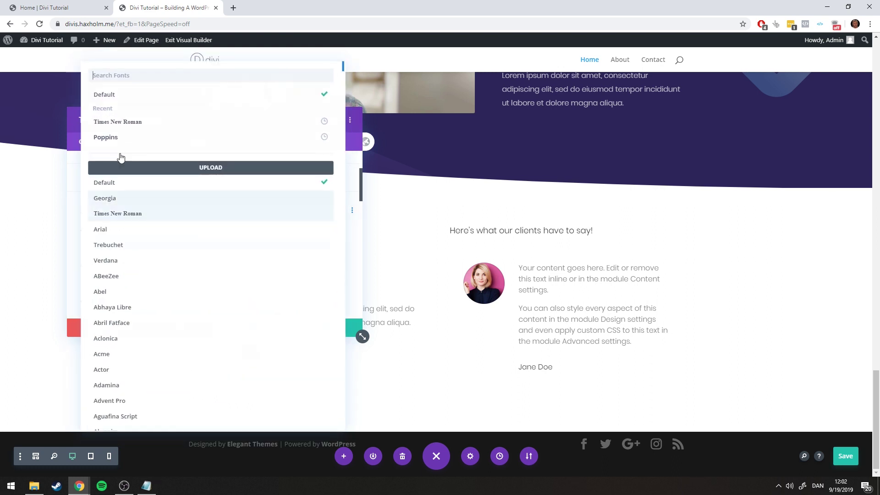
click(117, 137)
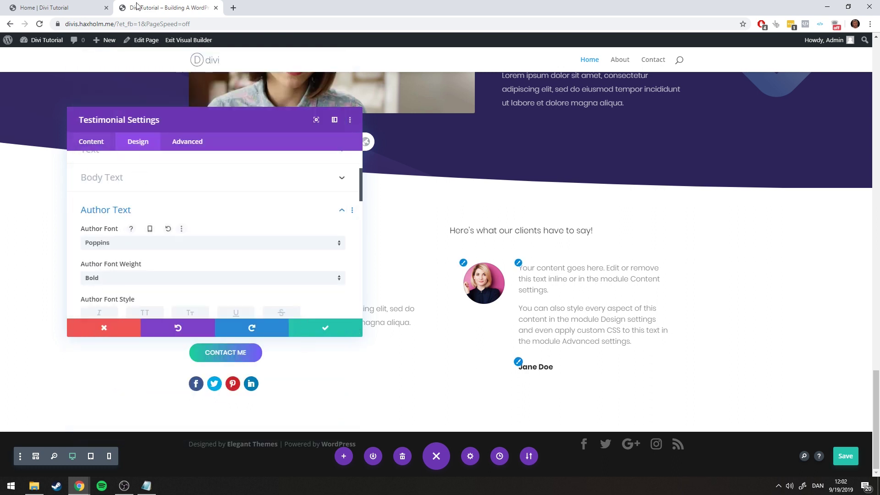
Compare the author name with the reference contact section, then save and close the testimonial settings
click(95, 4)
click(150, 5)
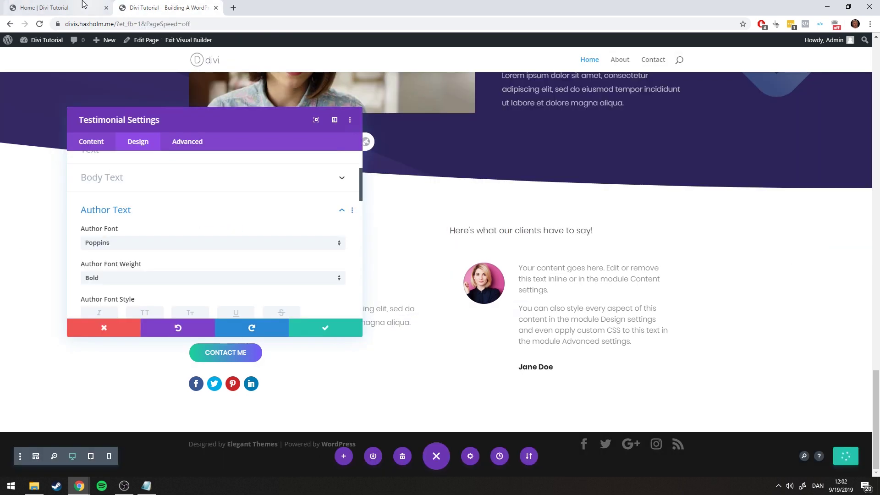
click(76, 5)
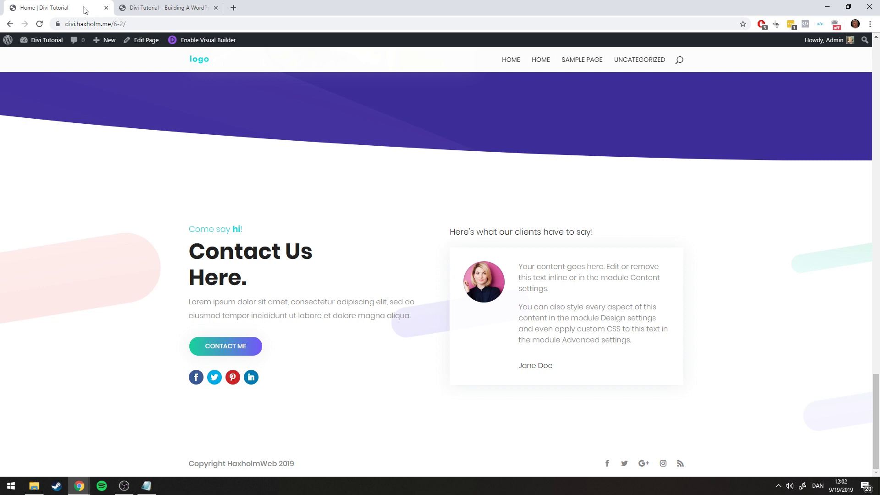
click(153, 4)
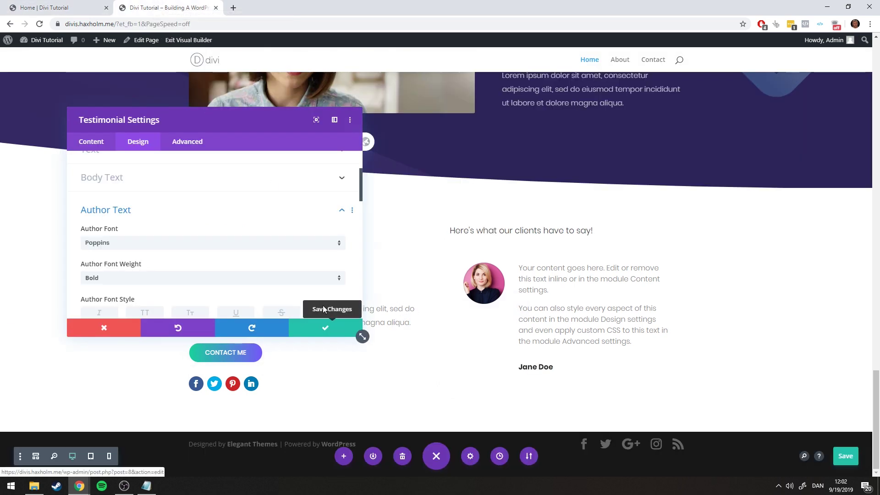
click(316, 330)
key(ctrl+1)
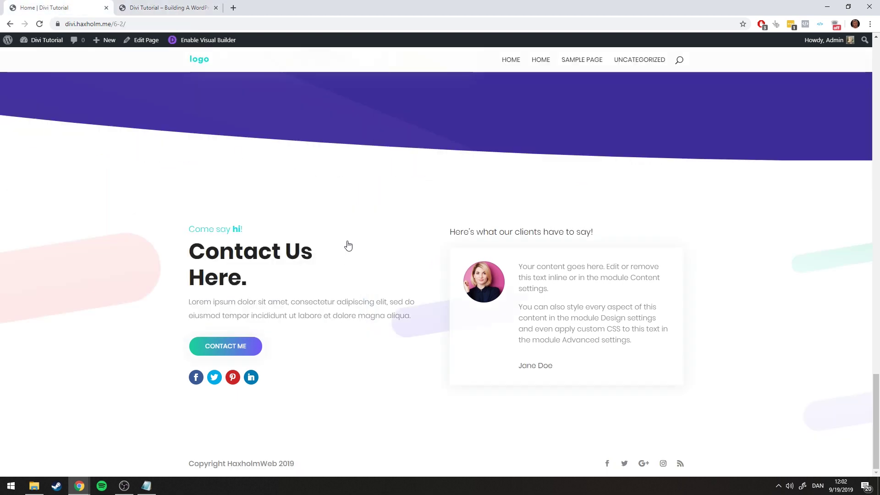
scroll(314, 61, up, 1)
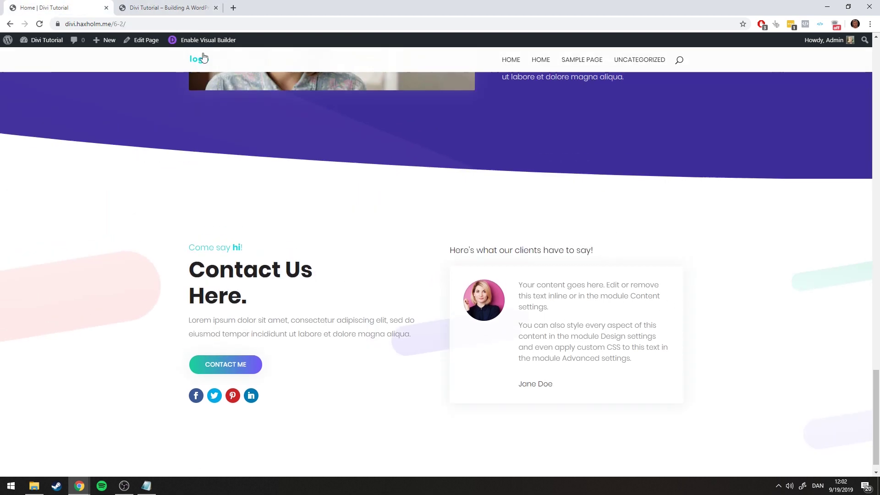
key(ctrl+2)
scroll(532, 246, up, 13)
scroll(532, 246, down, 6)
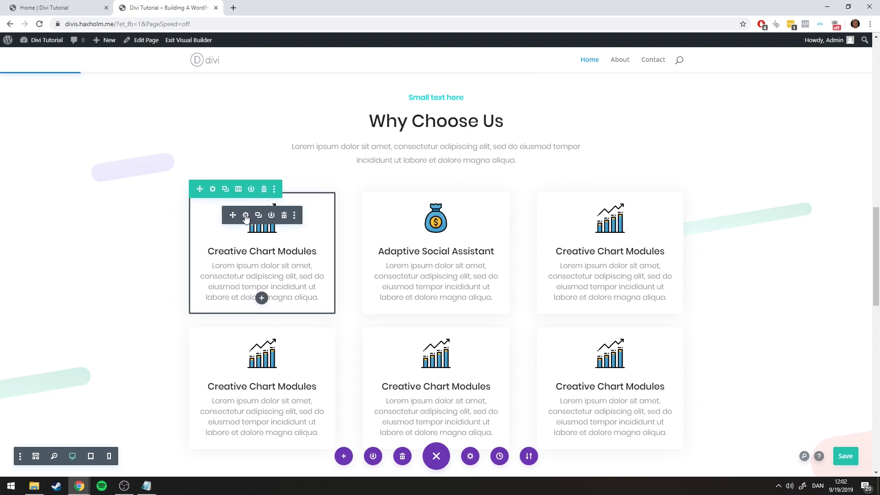
Copy the box shadow styles from the first feature card's blurb settings
click(245, 215)
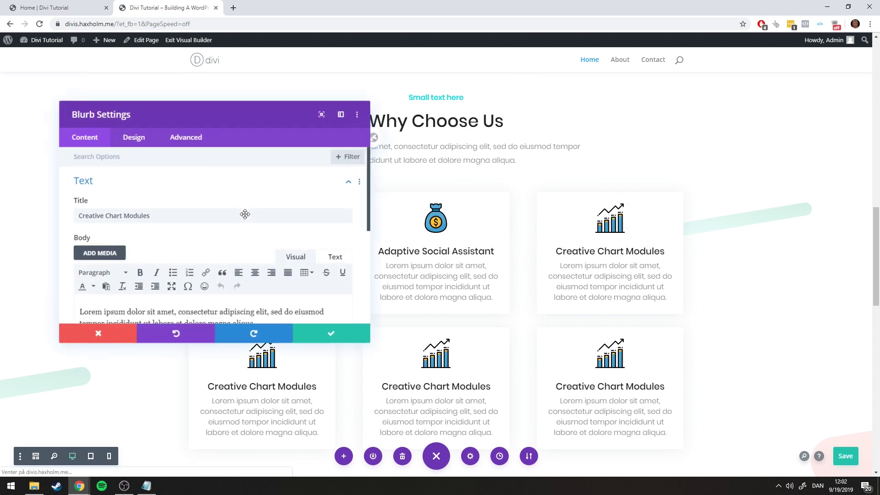
click(138, 142)
scroll(174, 186, down, 5)
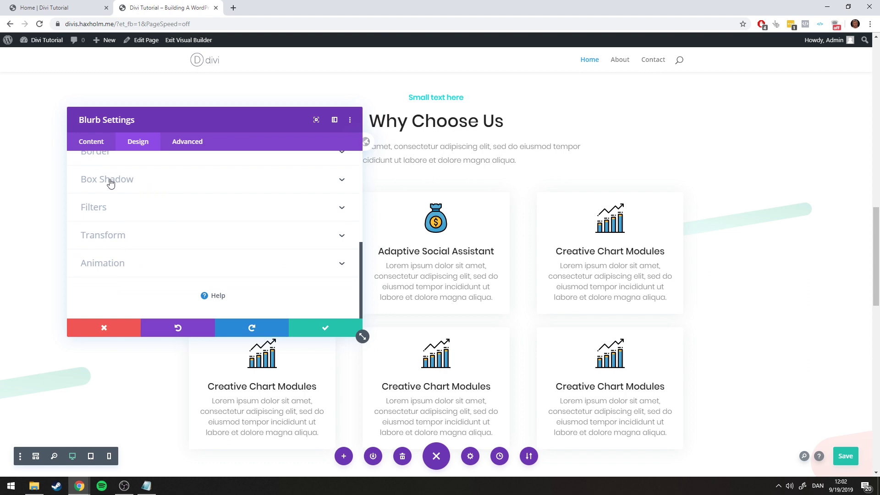
right_click(106, 182)
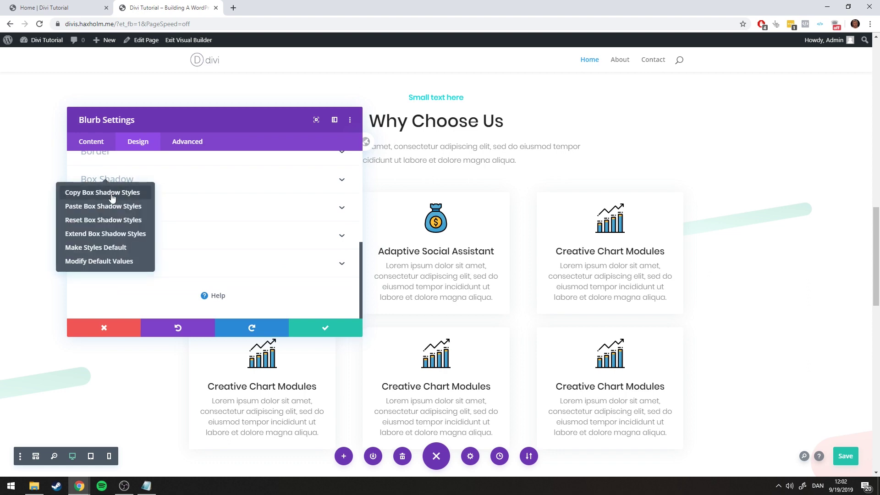
click(113, 192)
click(329, 328)
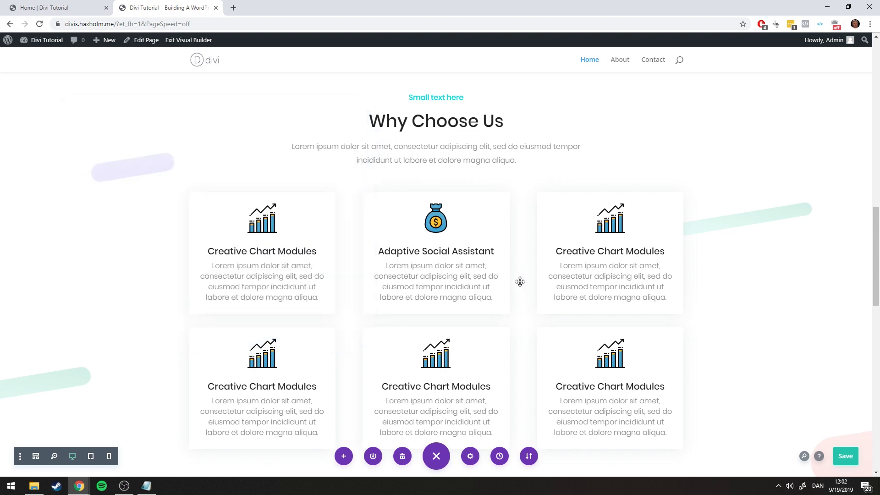
Paste the copied box shadow onto the testimonial card
scroll(531, 289, down, 10)
scroll(548, 297, down, 1)
right_click(550, 275)
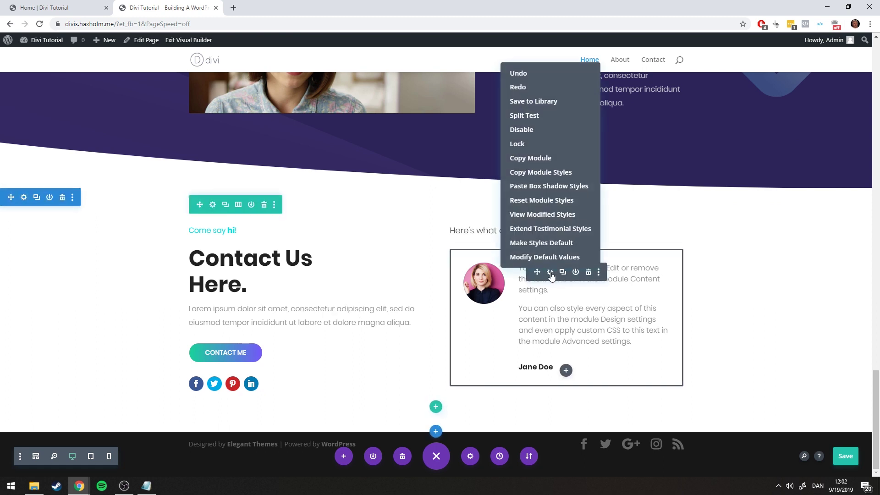
click(535, 186)
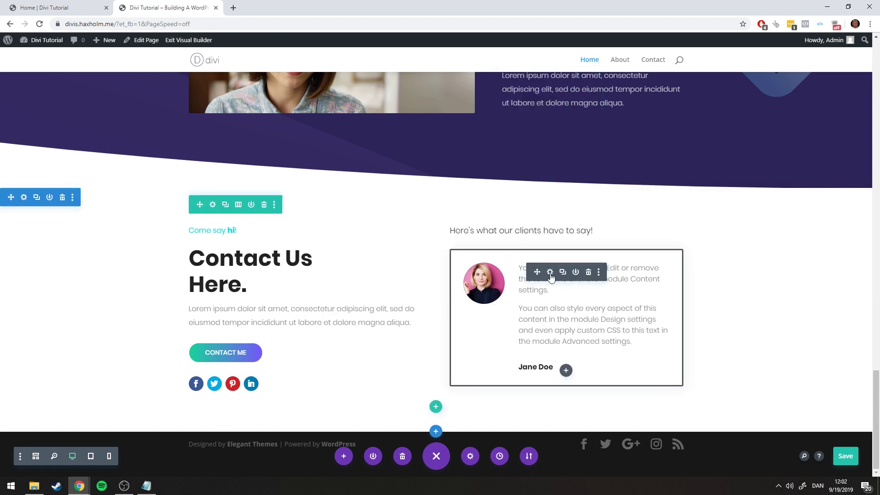
click(550, 272)
click(150, 142)
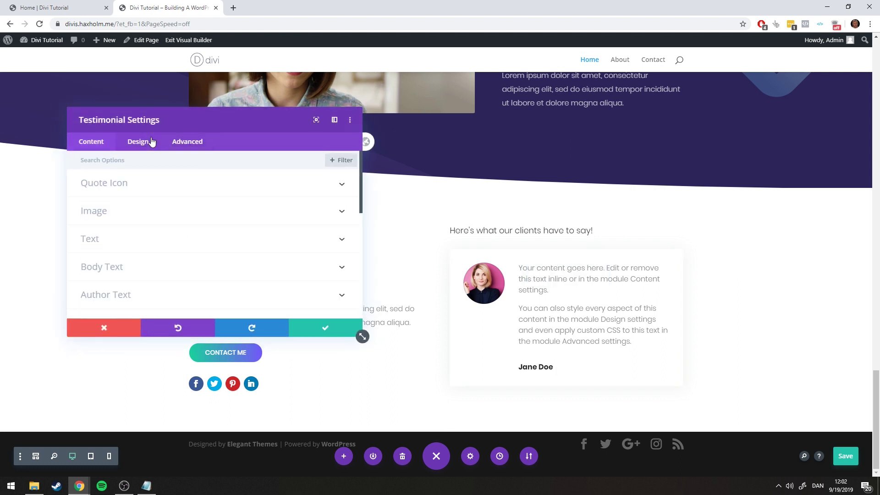
Round the testimonial card's corners to 3px, save, and compare with the reference page
scroll(151, 227, down, 3)
scroll(110, 229, down, 2)
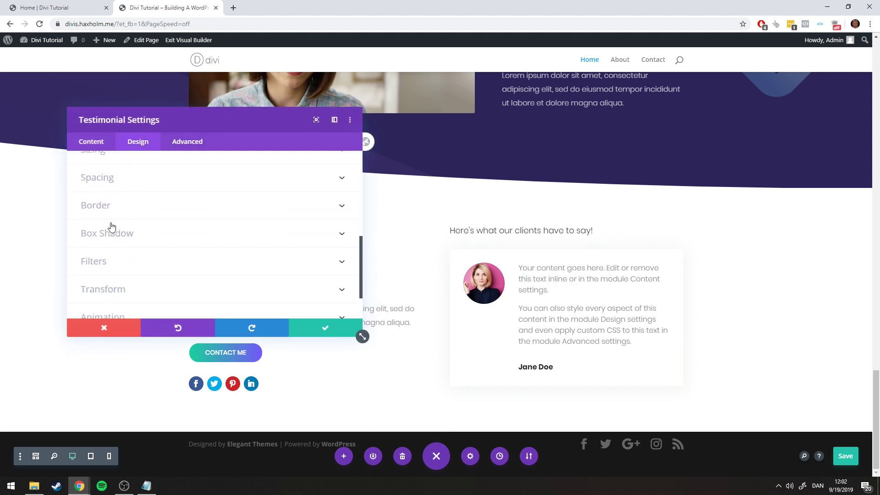
click(113, 203)
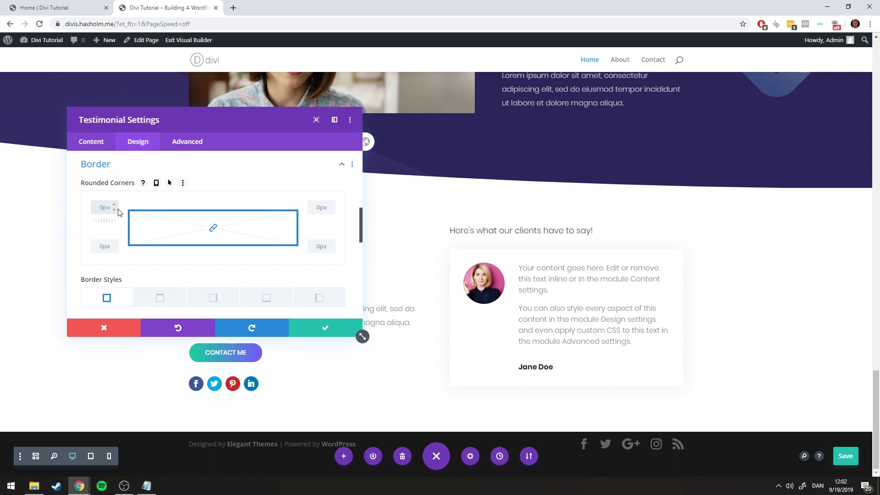
text(3px)
click(329, 333)
key(ctrl+Tab)
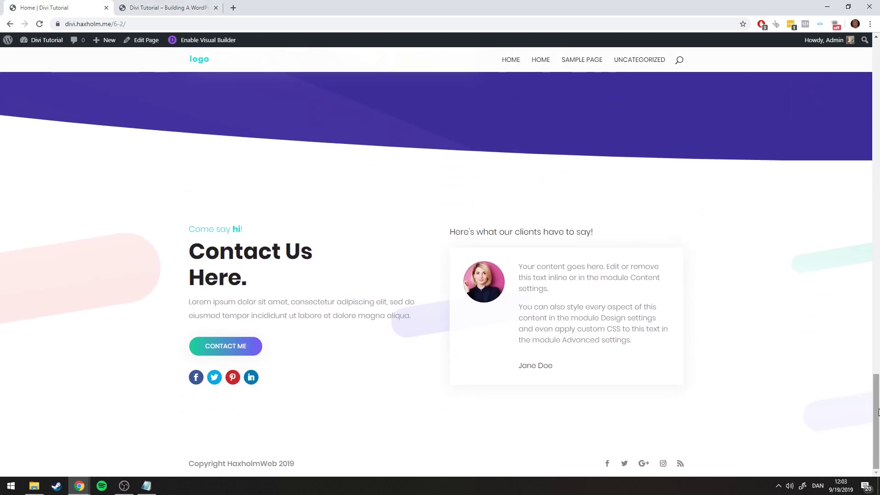
scroll(864, 416, up, 10)
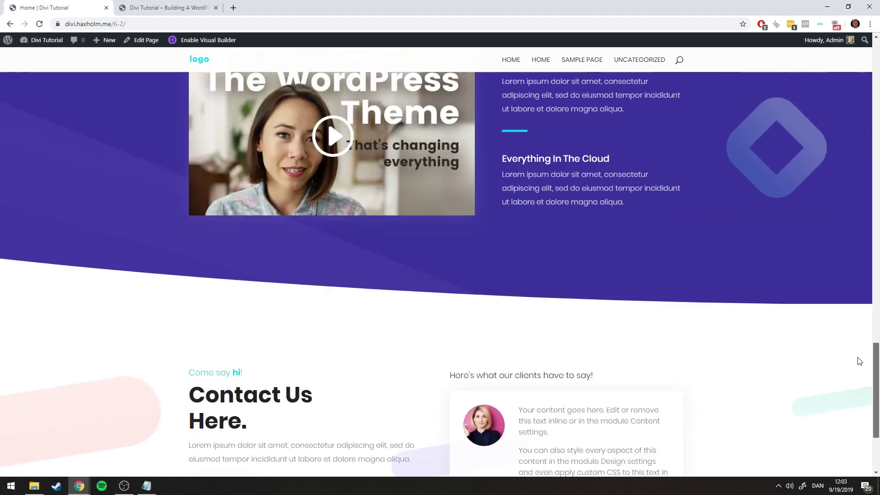
scroll(829, 228, down, 1)
drag(875, 231, 872, 429)
Set the contact section's background image to ico-about-bg from the Media Library
click(196, 13)
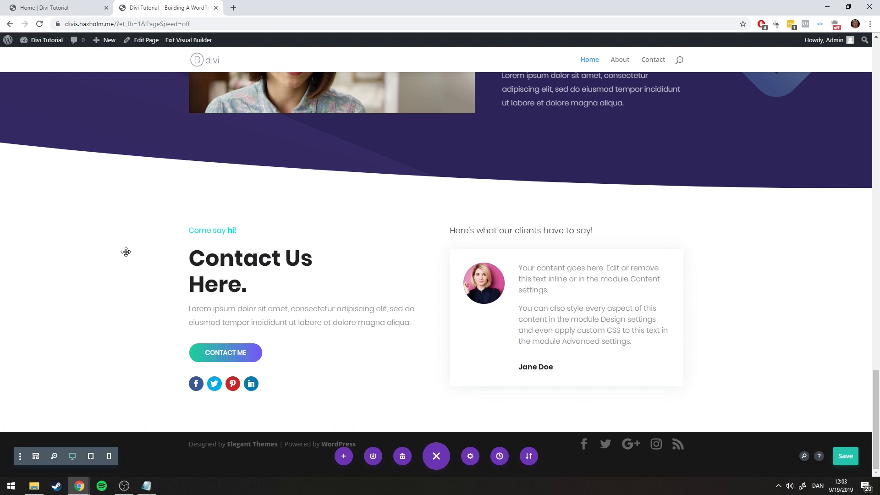
click(26, 199)
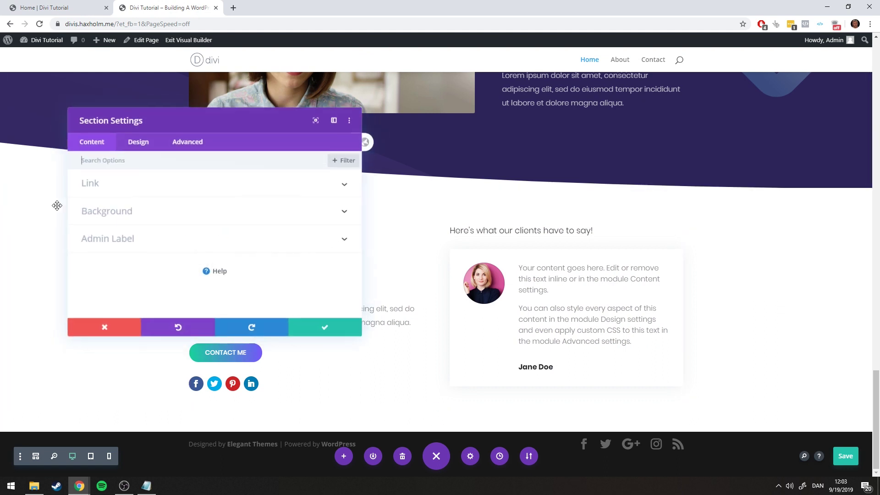
click(131, 216)
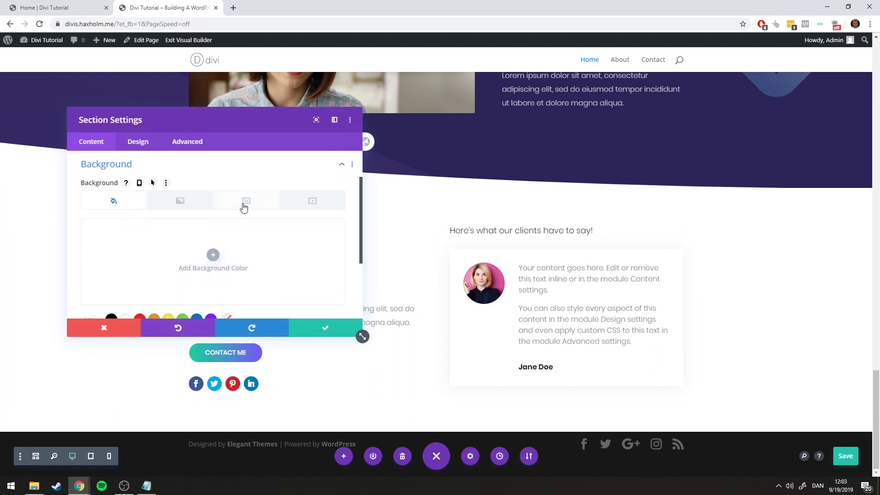
click(243, 206)
click(214, 256)
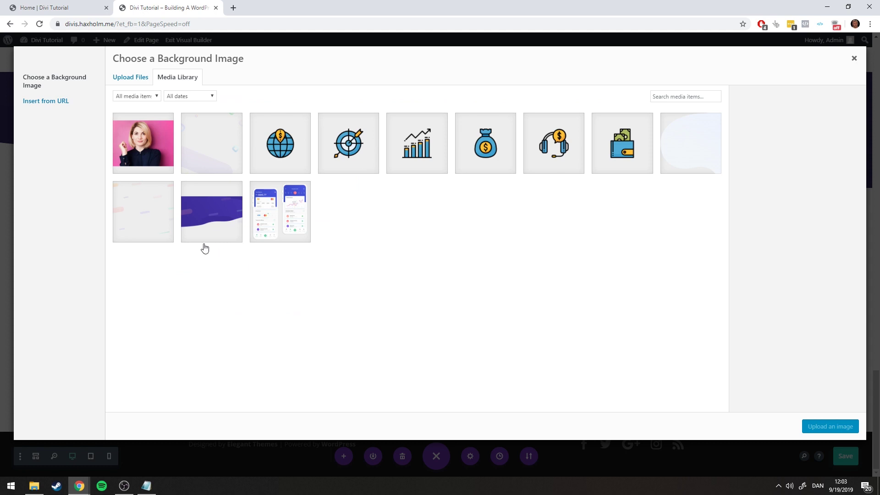
click(146, 212)
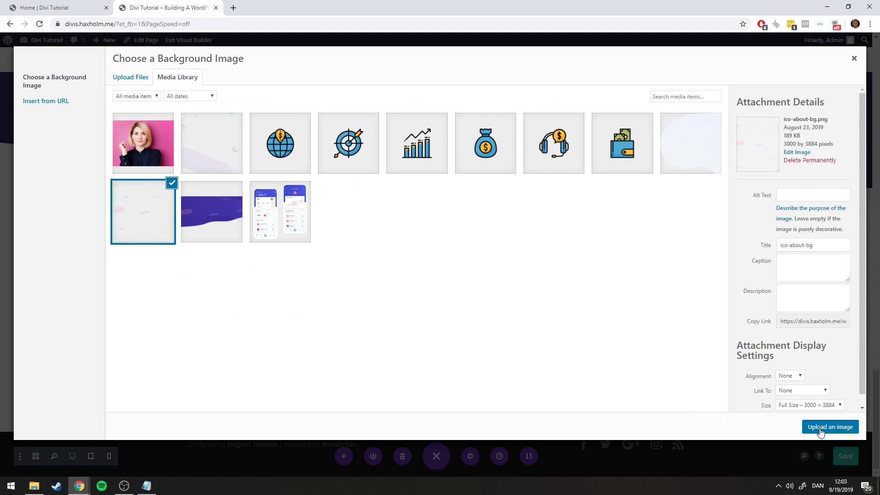
click(820, 430)
Save the section settings and the page, comparing with the reference page
click(60, 8)
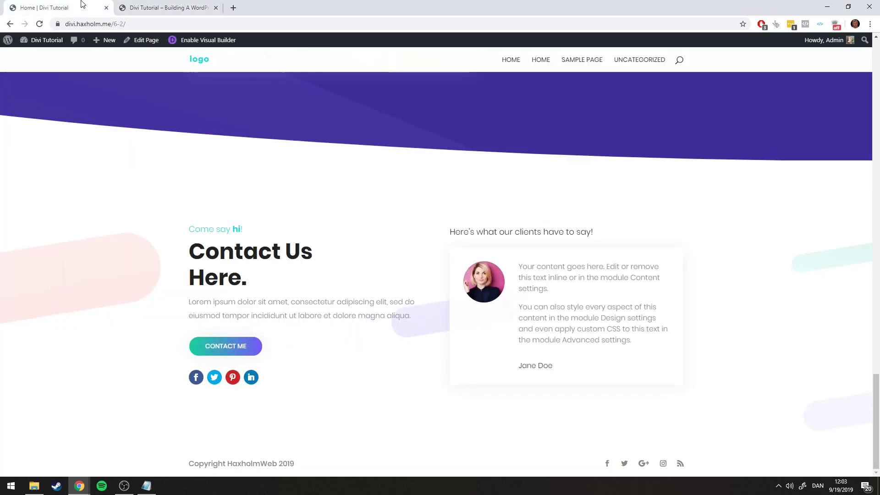
click(156, 6)
mouse_move(192, 132)
mouse_down()
mouse_move(483, 253)
mouse_move(152, 137)
mouse_move(178, 142)
mouse_up()
scroll(288, 275, down, 6)
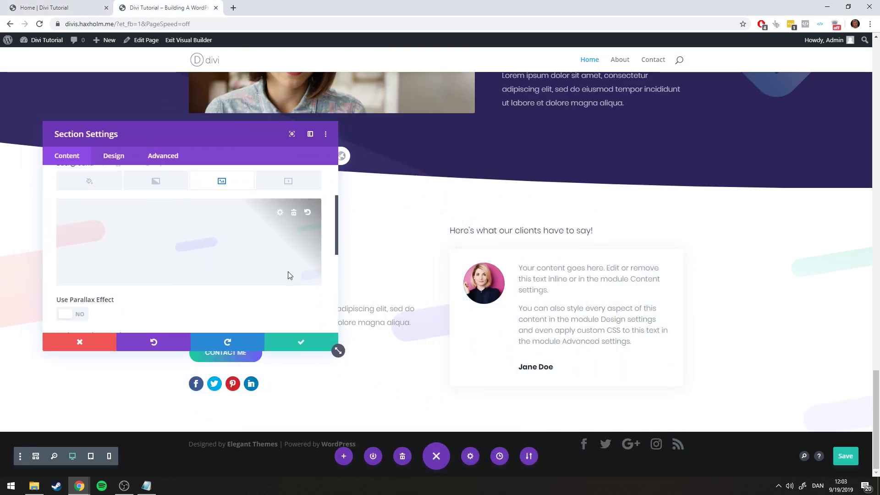
click(315, 339)
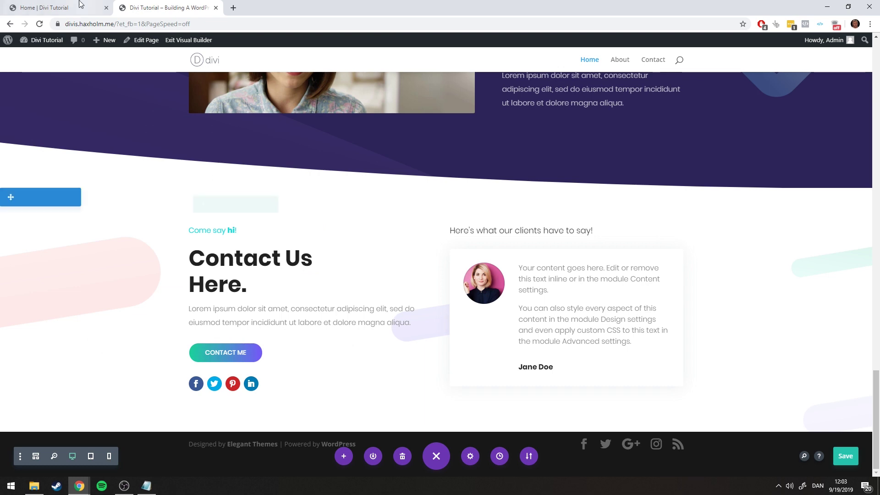
click(60, 8)
click(156, 5)
click(60, 7)
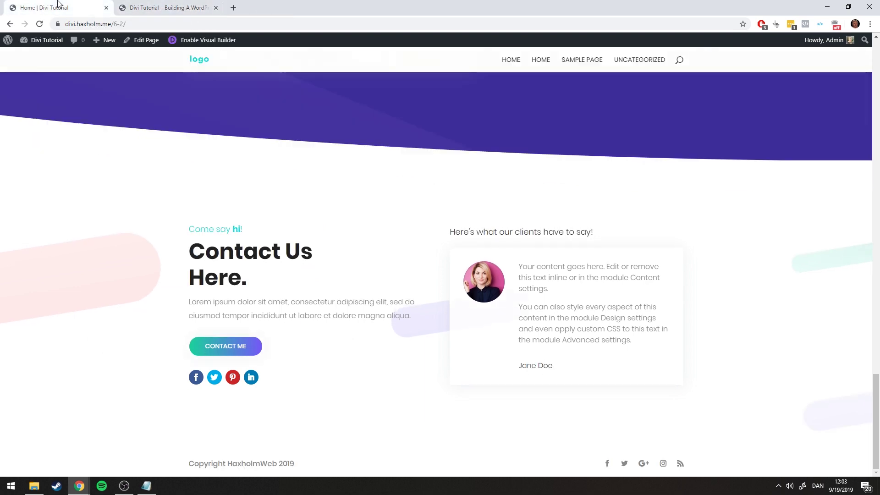
click(149, 5)
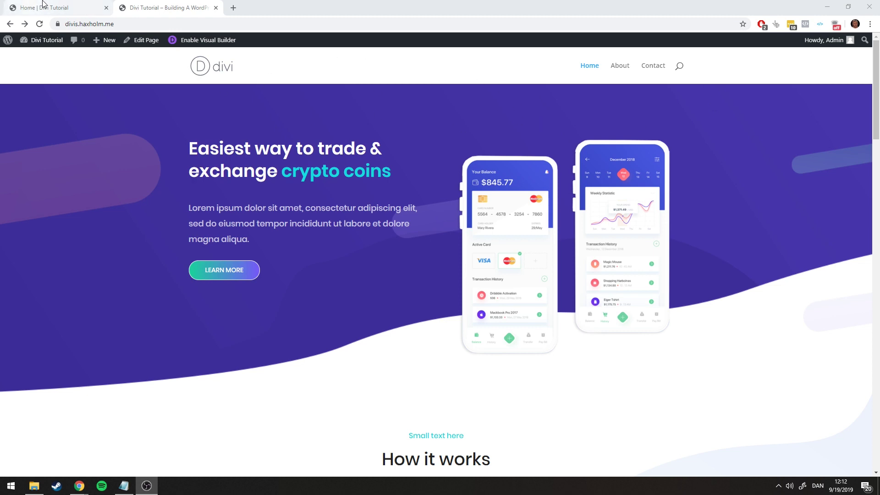
Scroll through the reference site and the live crypto page, switching between tabs to compare them
click(58, 8)
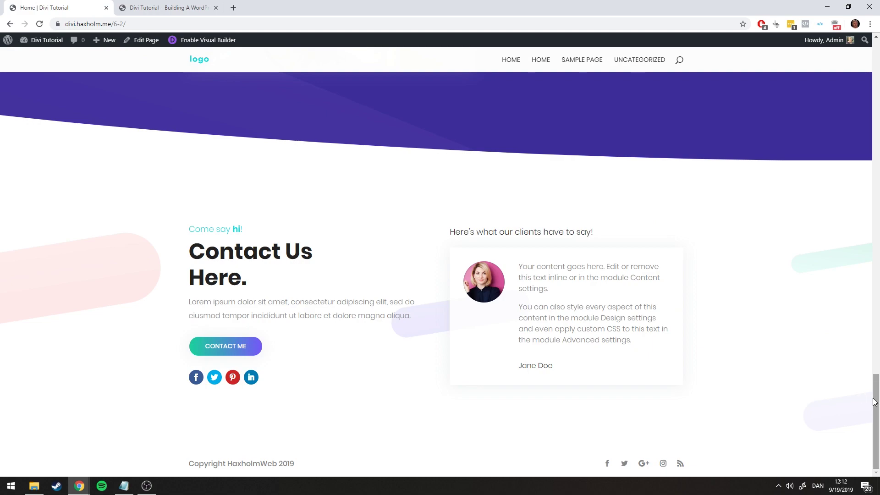
drag(870, 397, 862, 216)
scroll(861, 122, up, 8)
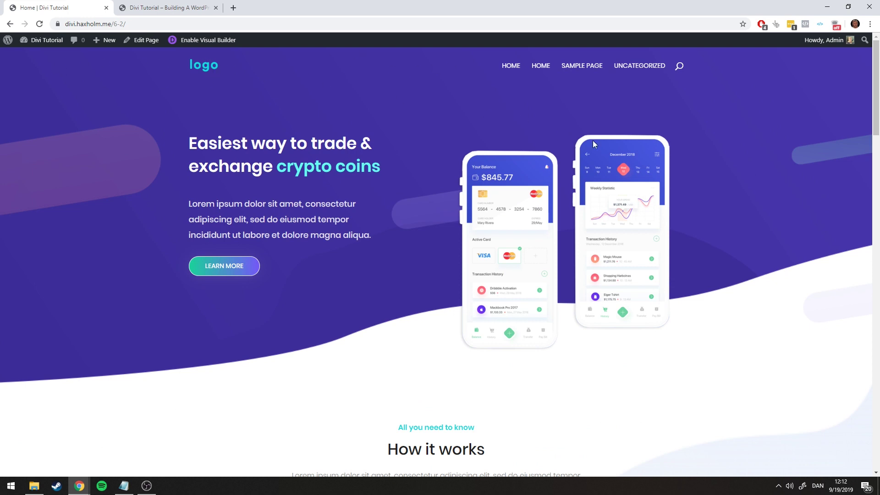
scroll(460, 131, down, 9)
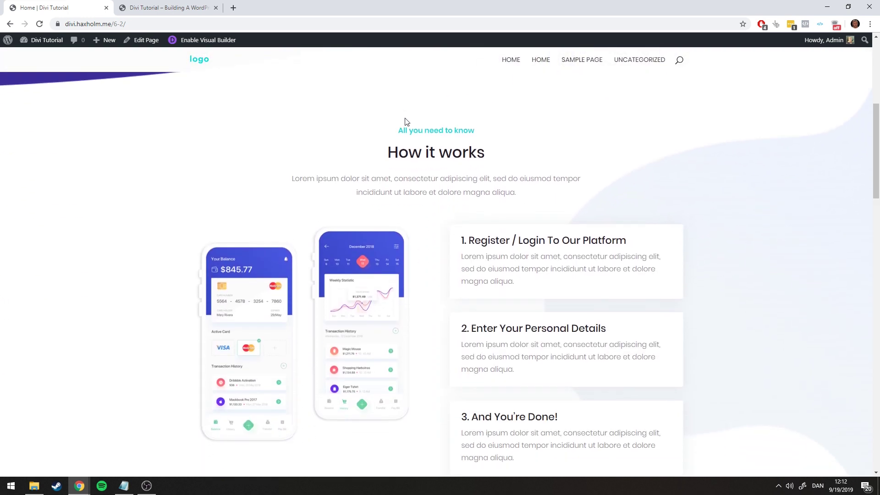
scroll(481, 118, down, 4)
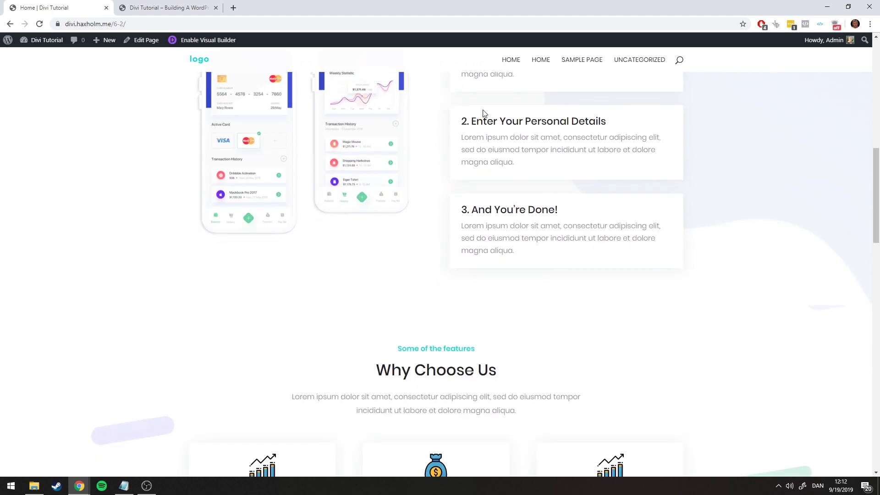
scroll(478, 92, up, 10)
key(ctrl+Tab)
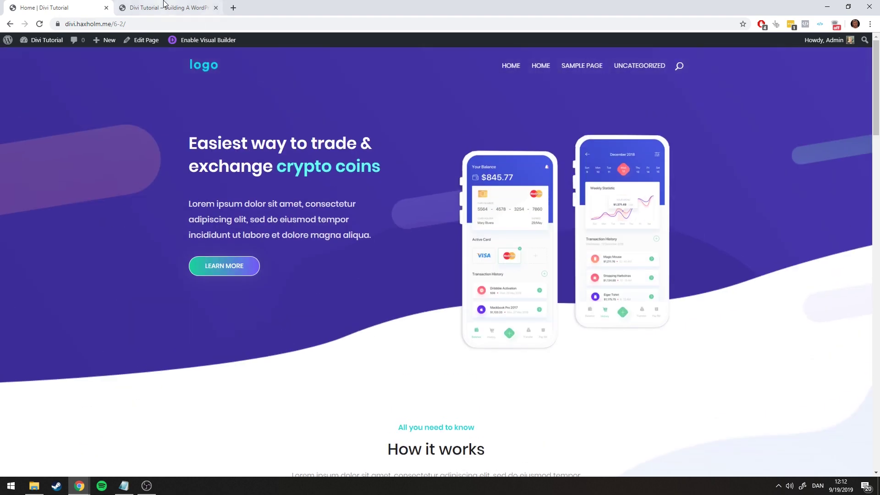
click(110, 4)
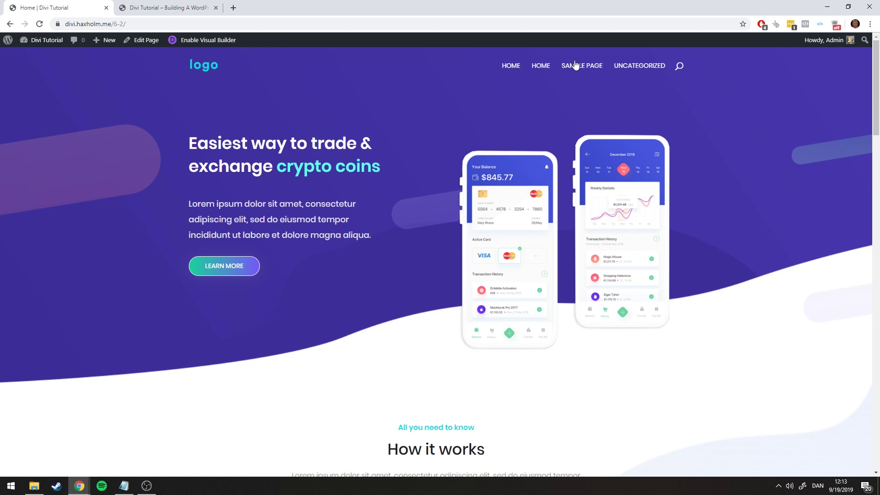
click(178, 5)
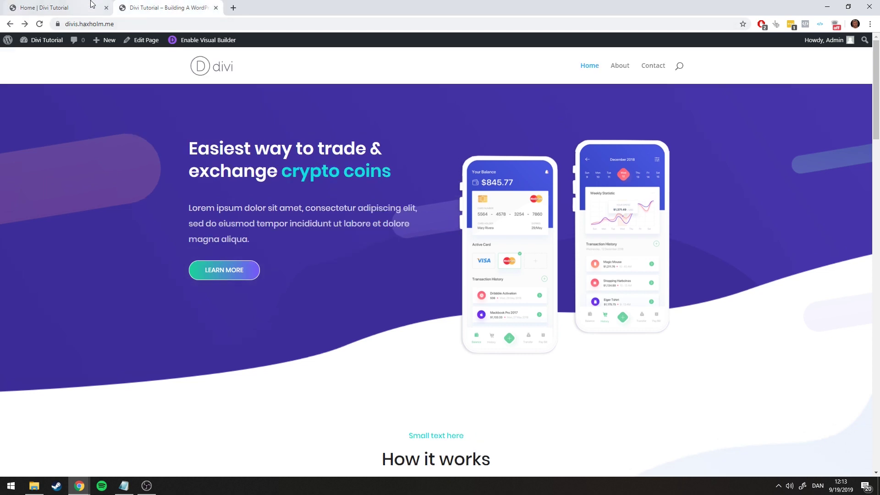
click(92, 7)
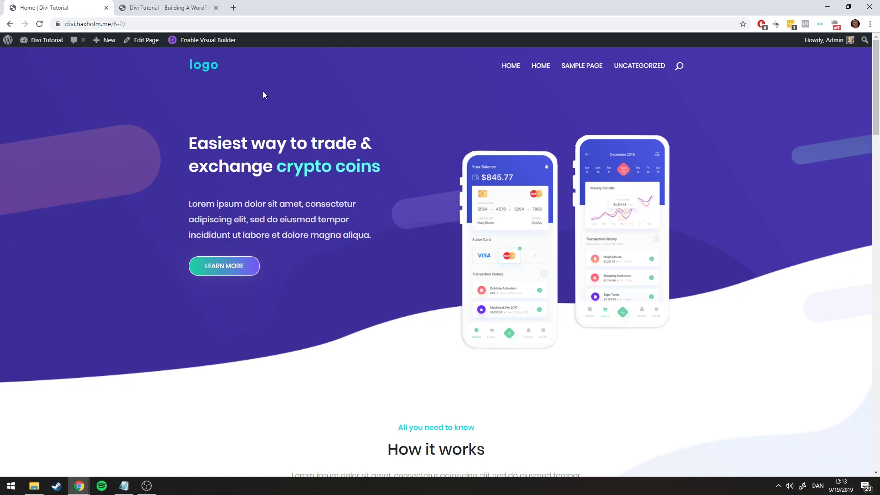
click(174, 4)
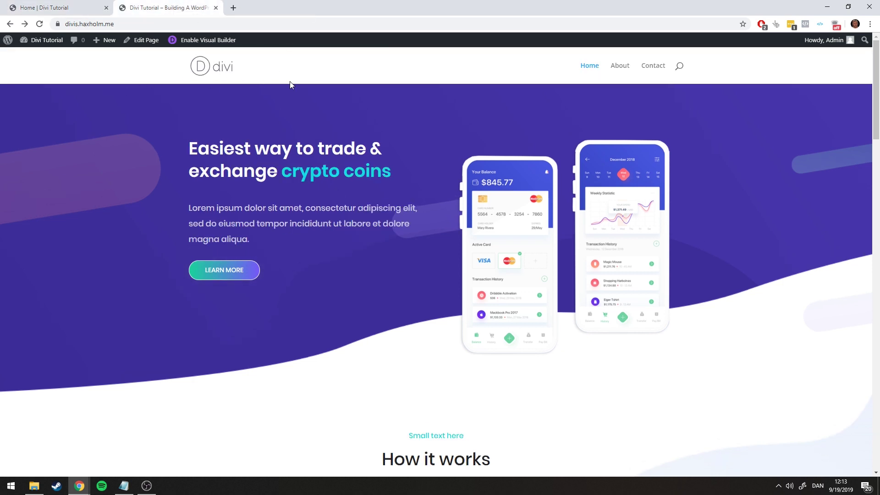
mouse_move(42, 40)
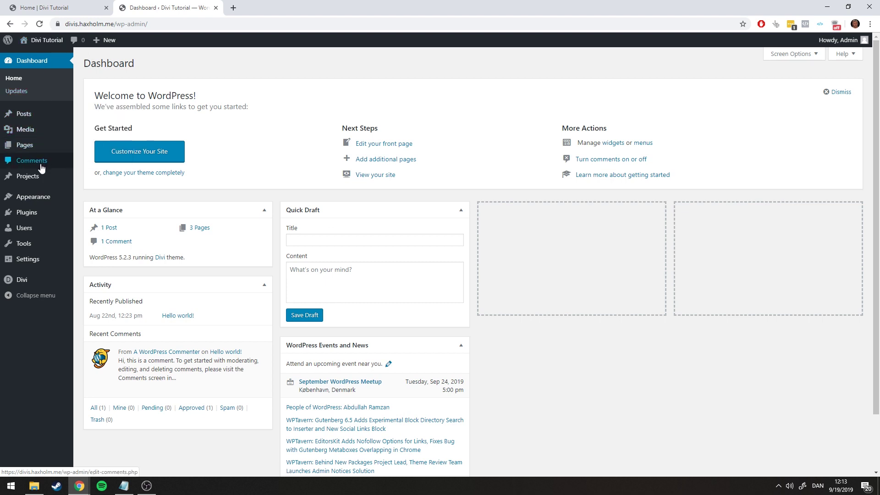
Open Divi's Theme Customizer at the Header & Navigation settings
mouse_move(35, 197)
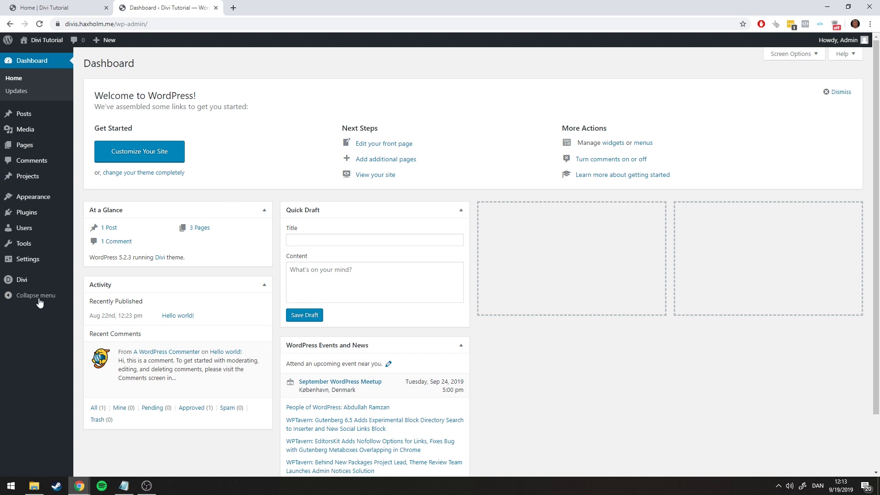
mouse_move(29, 279)
click(107, 295)
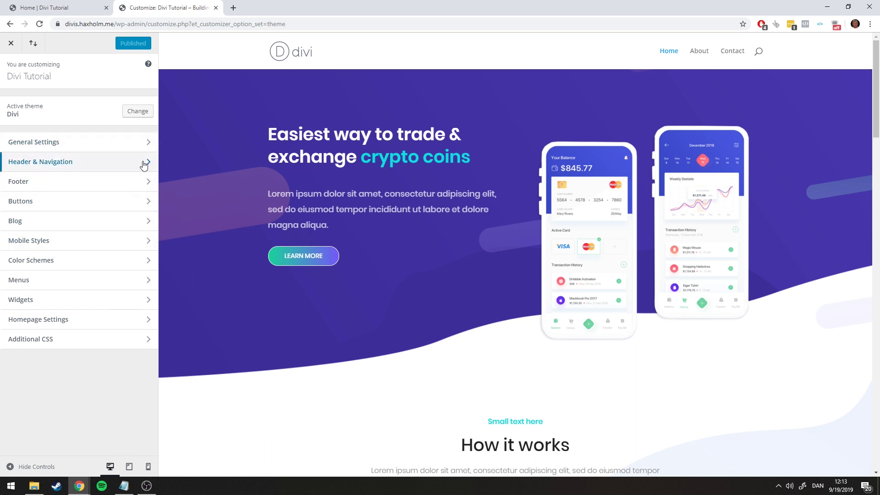
click(35, 165)
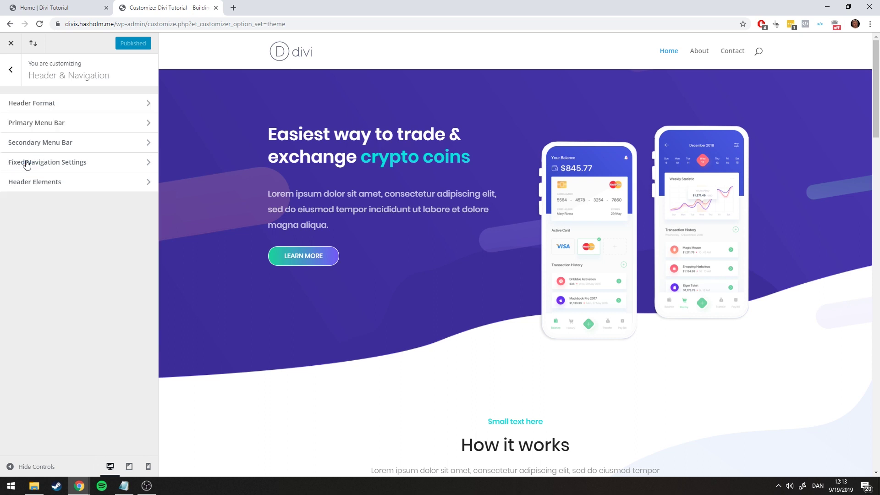
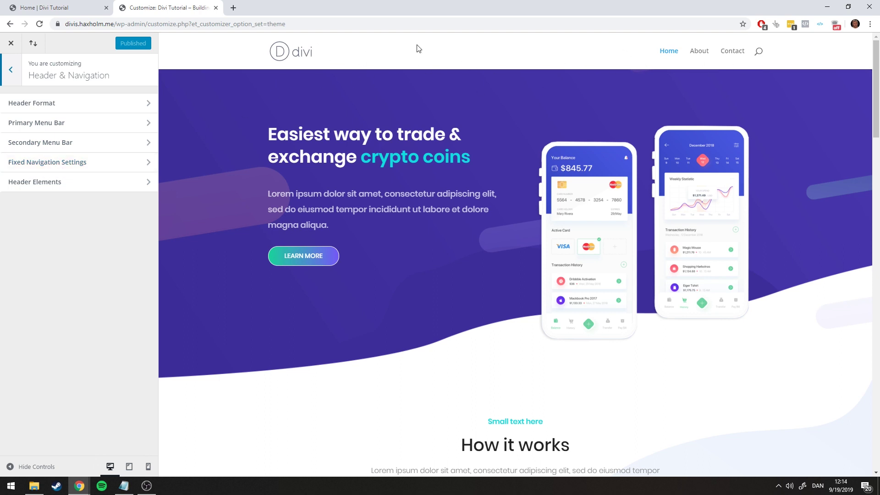
Scroll through the Customizer preview and the live home page to compare them
scroll(417, 48, down, 6)
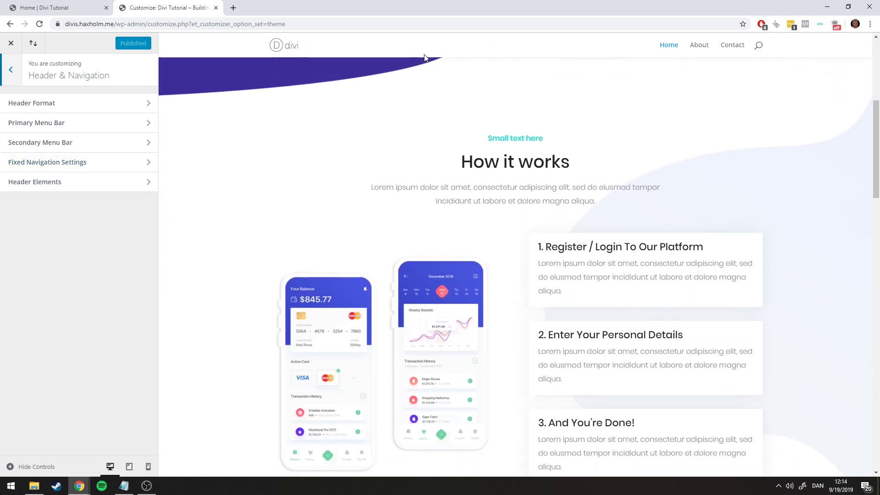
scroll(438, 54, up, 6)
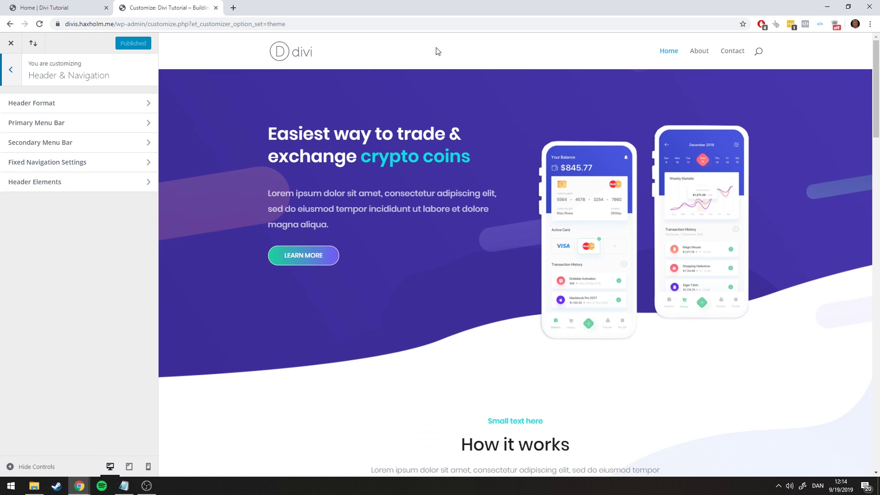
click(56, 3)
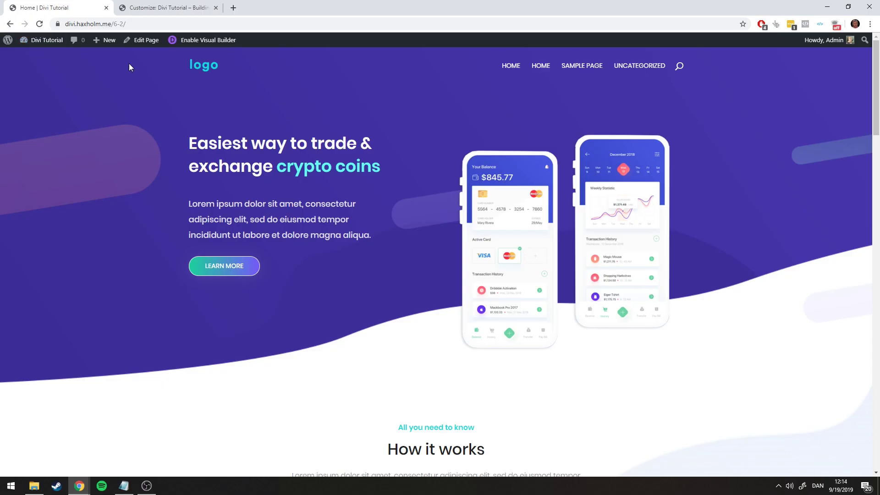
scroll(242, 69, down, 6)
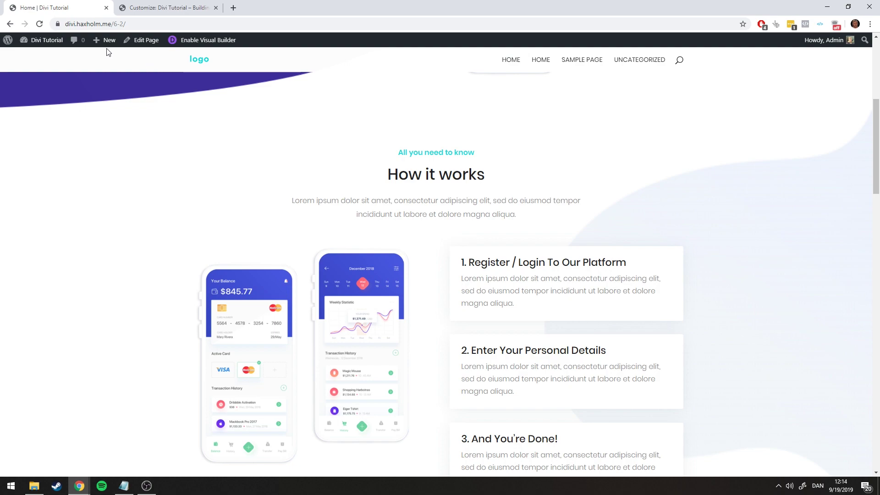
scroll(257, 61, down, 2)
scroll(206, 60, down, 5)
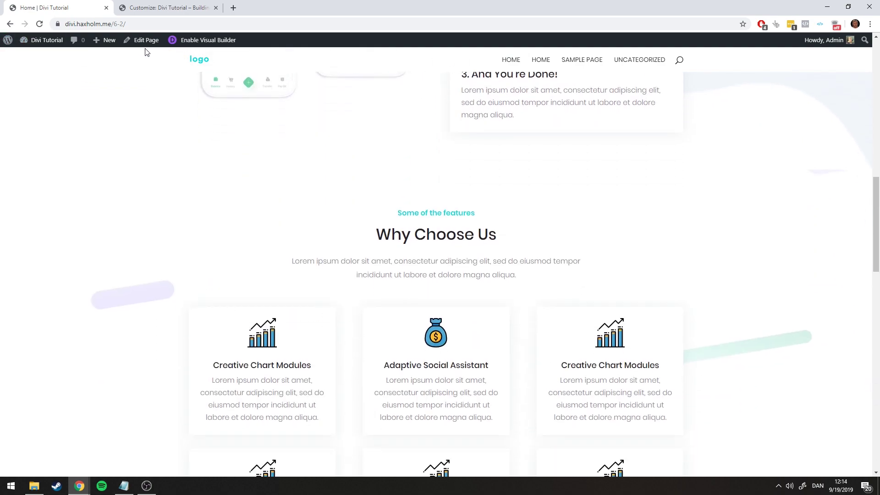
scroll(161, 61, down, 6)
scroll(178, 74, up, 7)
scroll(174, 73, up, 13)
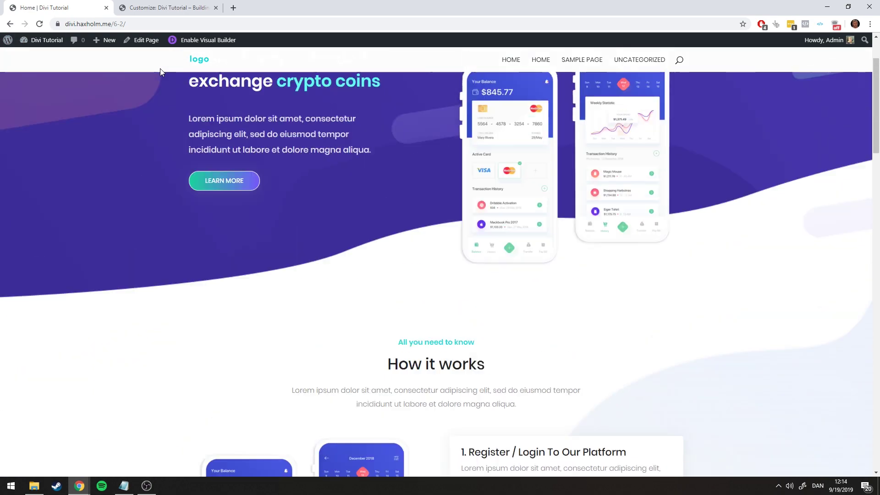
scroll(164, 66, down, 4)
scroll(151, 69, down, 4)
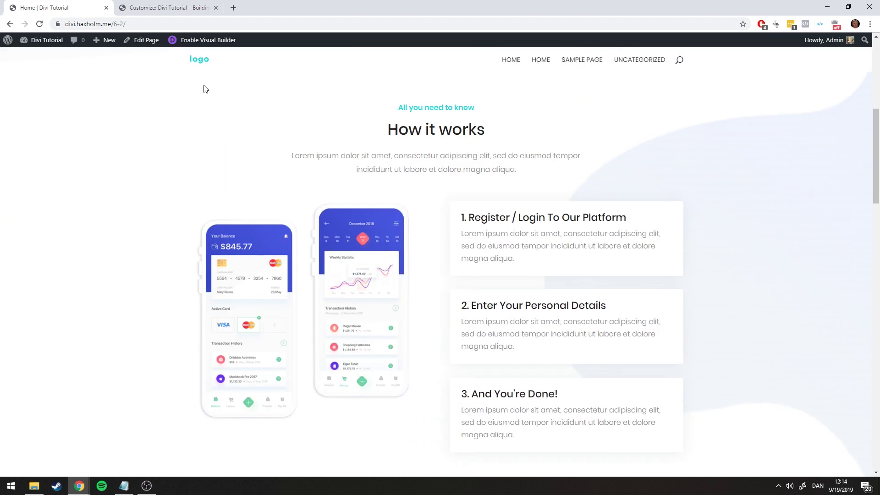
scroll(209, 84, up, 7)
click(178, 7)
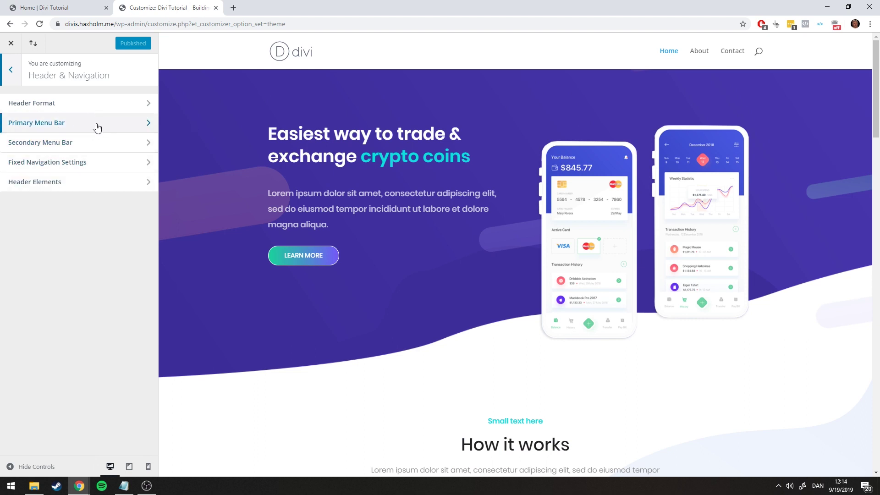
In Primary Menu Bar, toggle Make Full Width on and back off, then hide the logo image
click(20, 124)
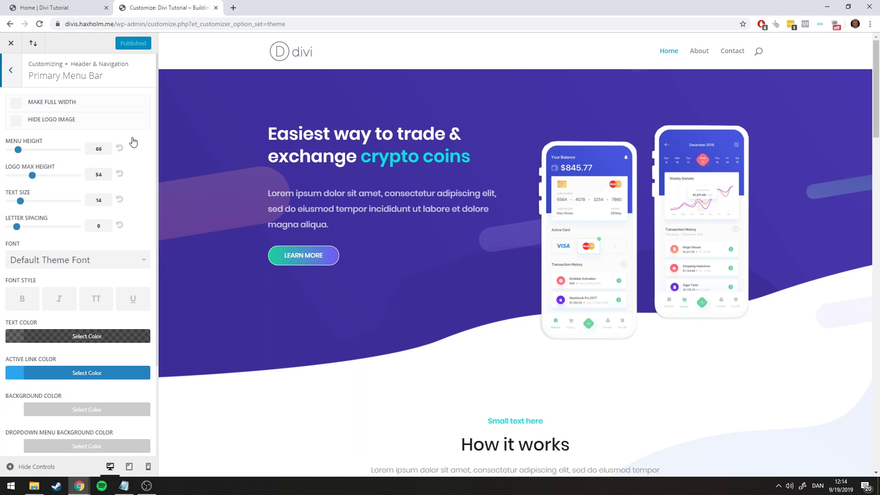
click(17, 103)
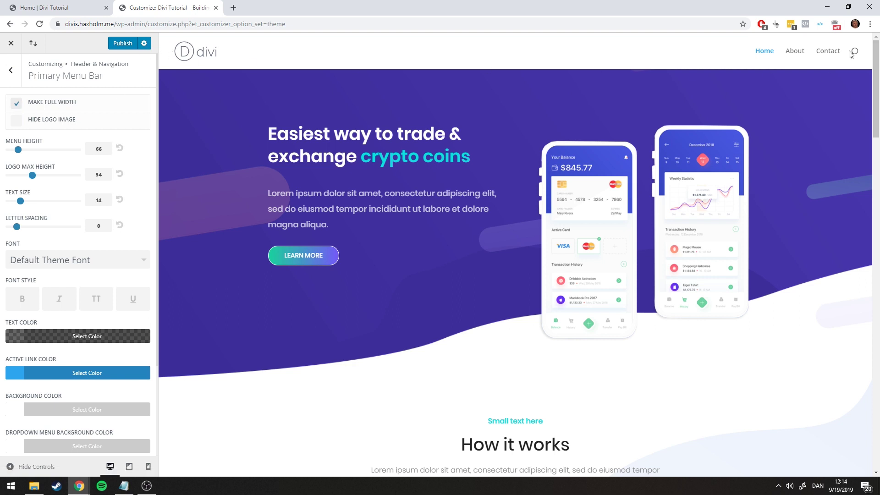
click(15, 107)
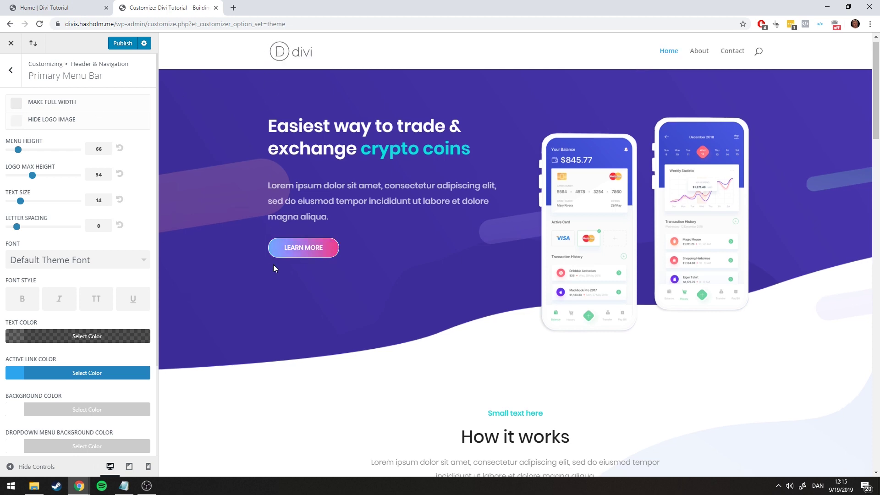
scroll(273, 275, down, 6)
scroll(277, 263, up, 6)
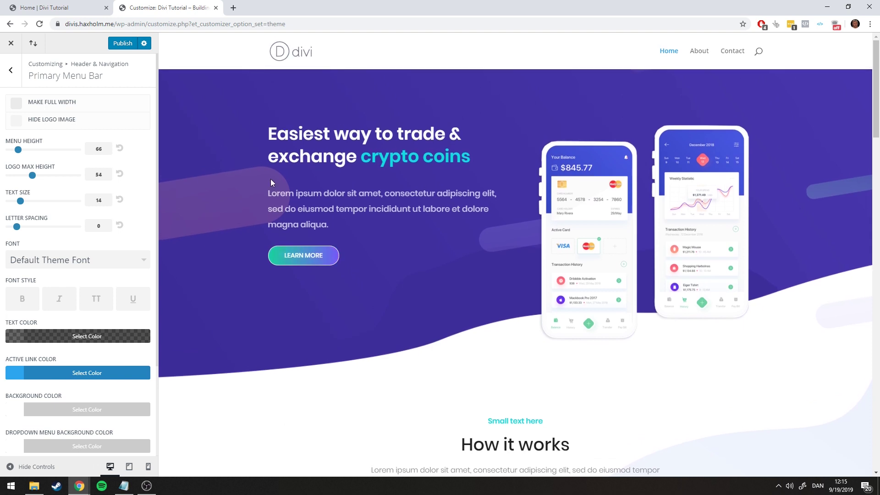
click(16, 120)
Shrink the logo max height to 54, then open the menu Font list scrolled to Poppins
click(60, 7)
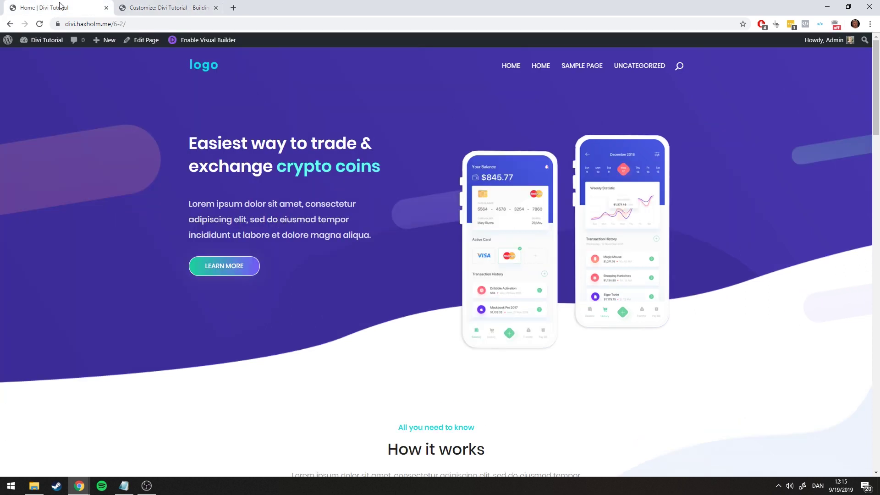
scroll(211, 78, down, 3)
scroll(211, 78, up, 3)
click(142, 8)
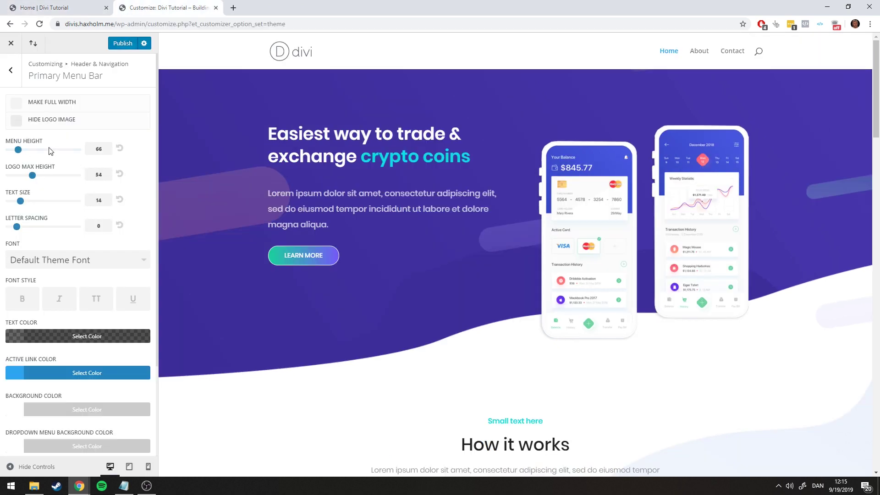
mouse_move(33, 176)
mouse_down()
mouse_move(25, 175)
mouse_move(40, 176)
mouse_move(34, 175)
mouse_up()
click(50, 5)
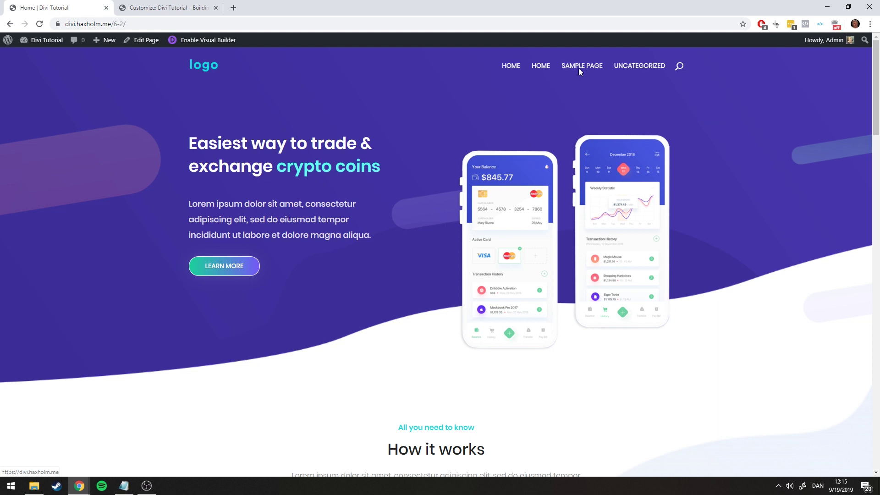
click(151, 8)
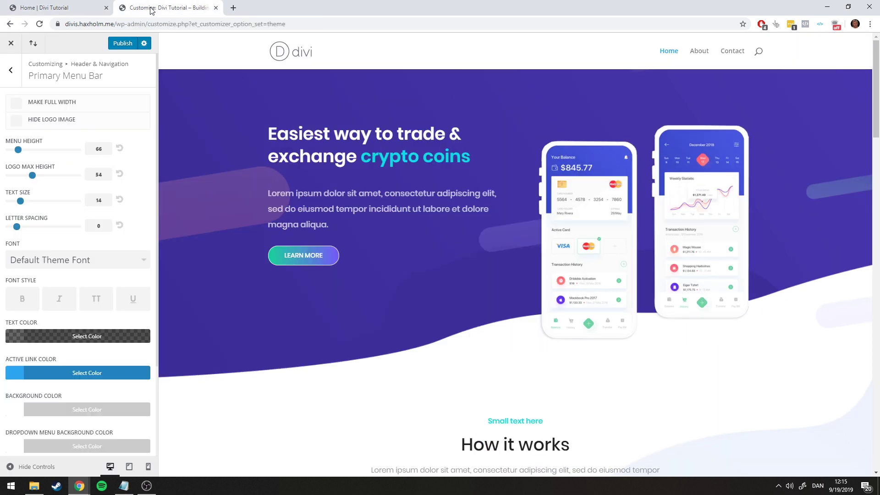
click(54, 259)
drag(145, 265, 143, 341)
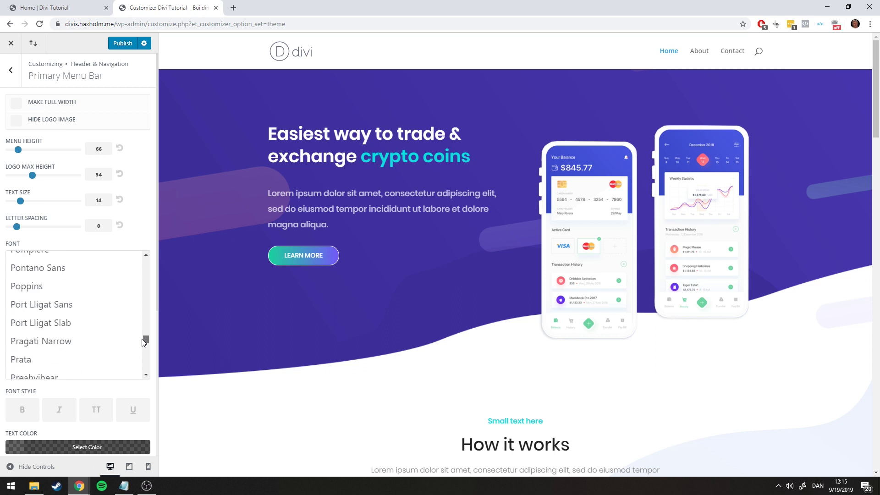
Set the menu font to Poppins in uppercase style, leaving bold off, checking against the live page
click(32, 286)
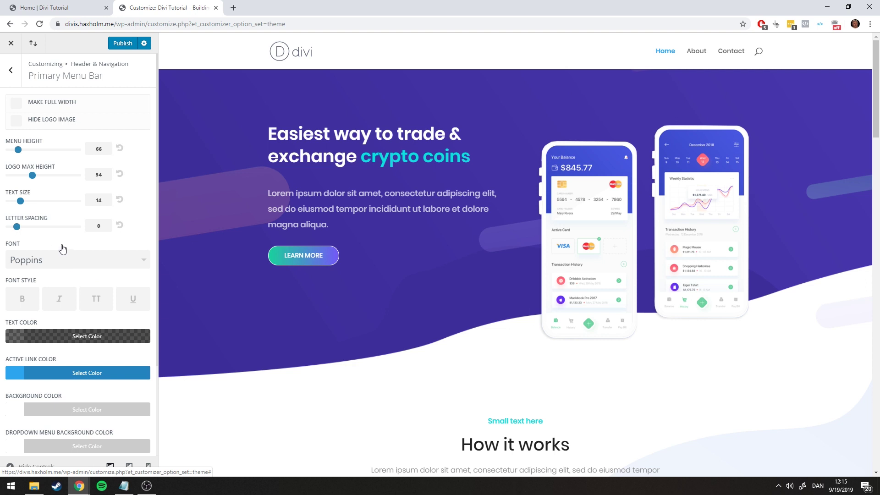
click(97, 303)
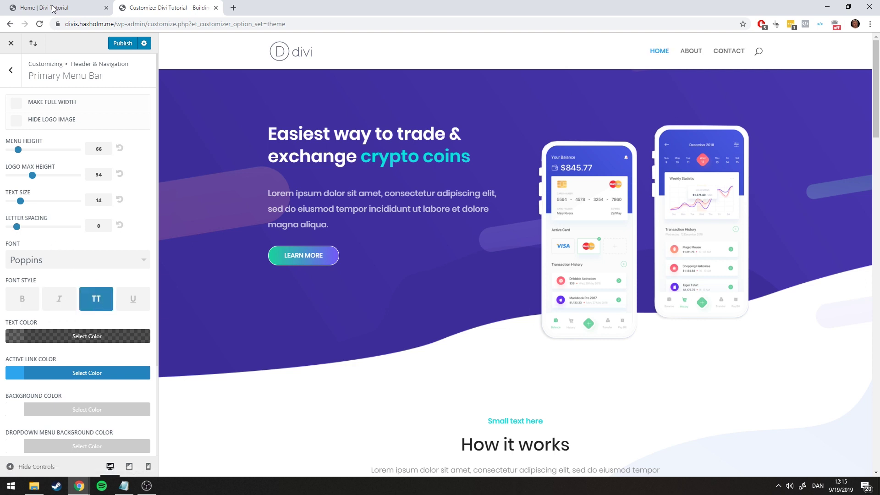
click(53, 7)
click(167, 8)
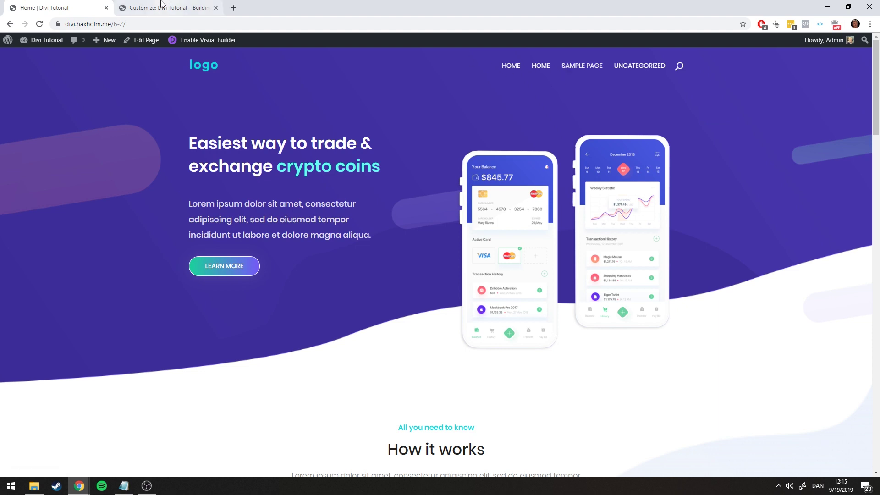
scroll(94, 271, down, 2)
scroll(94, 270, up, 3)
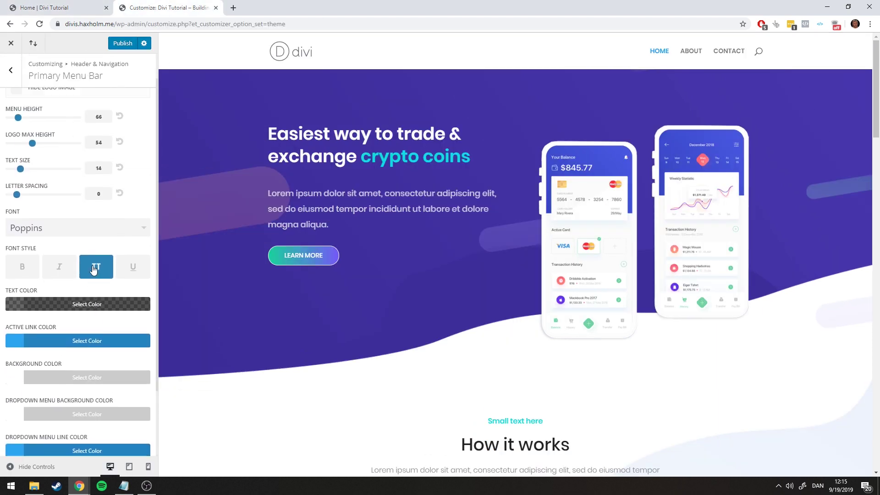
click(19, 299)
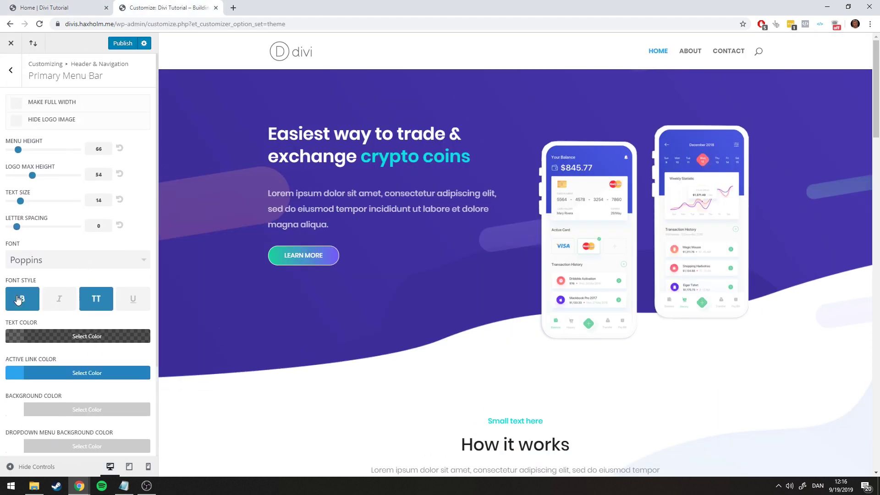
click(18, 298)
scroll(53, 250, down, 3)
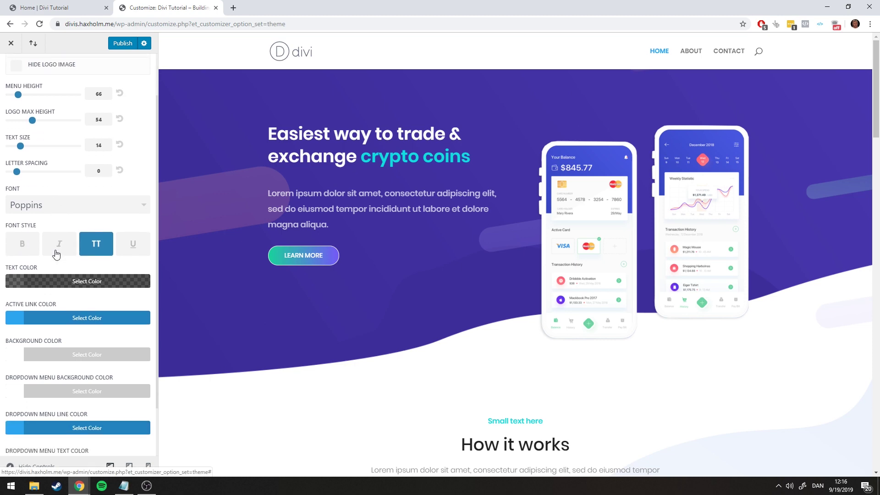
click(63, 7)
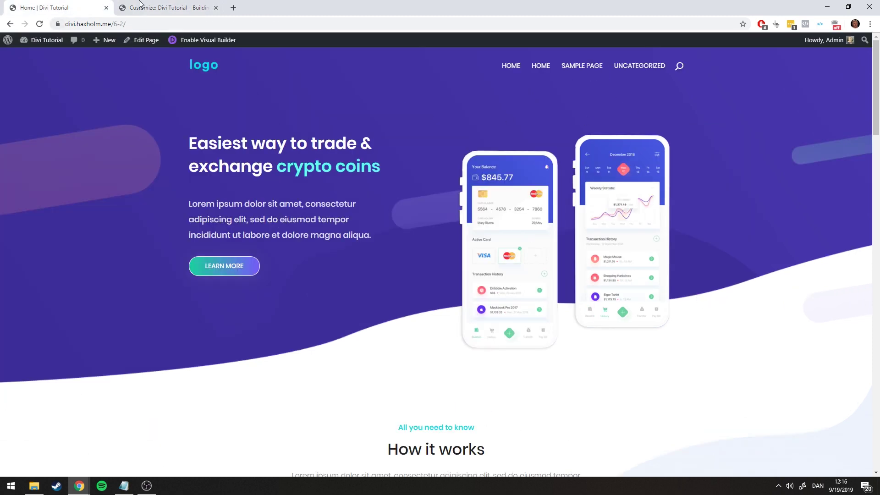
click(142, 7)
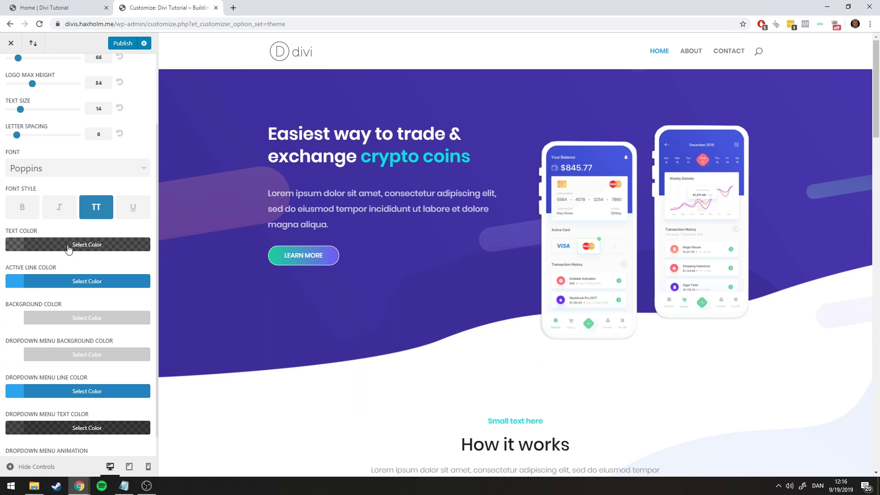
Set the menu text colour to the white swatch
click(69, 248)
click(25, 374)
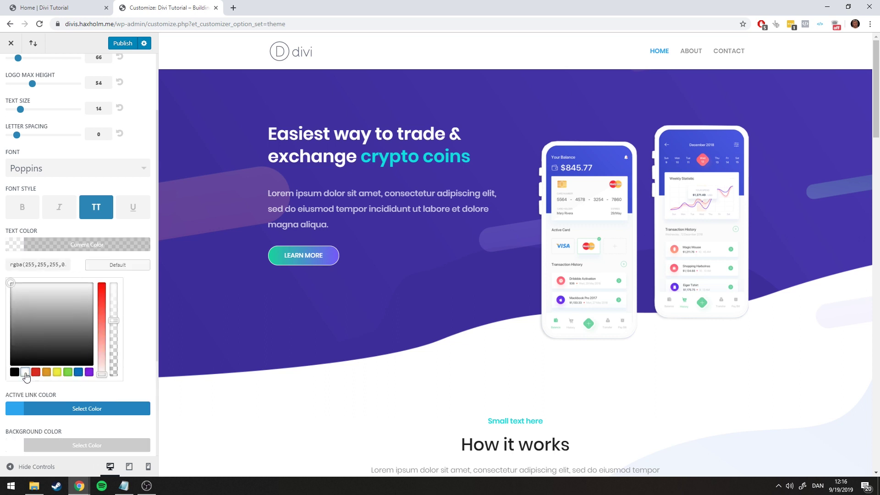
click(101, 244)
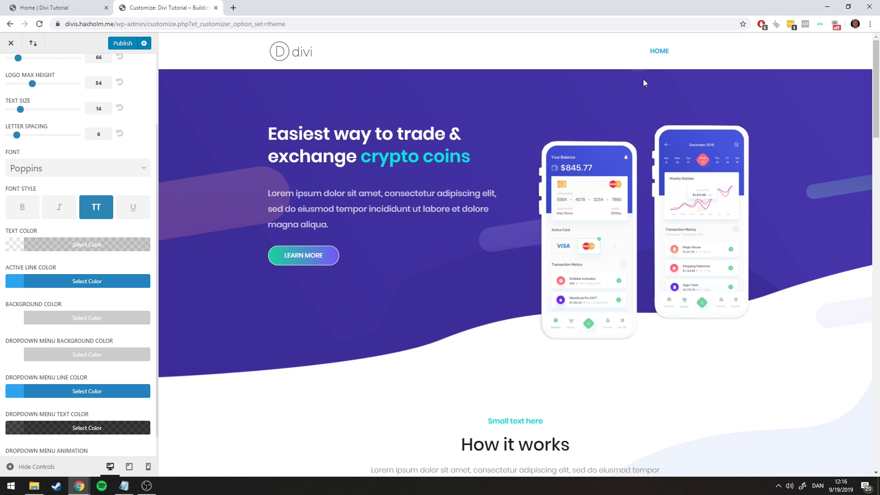
Drop the header background colour's alpha to 0 so it is fully transparent
click(77, 318)
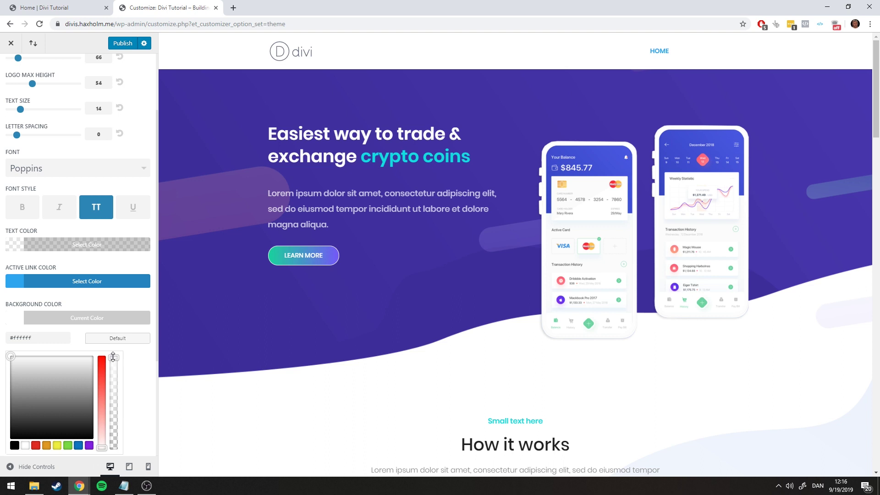
drag(113, 356, 113, 448)
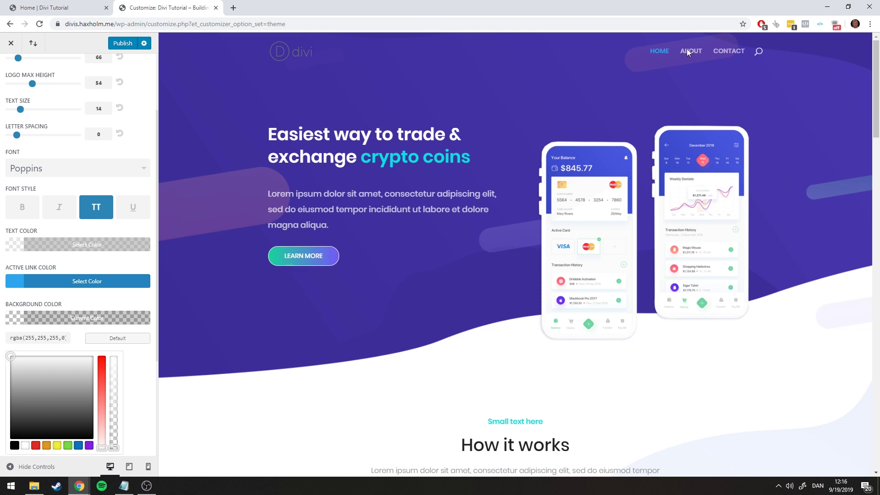
scroll(686, 48, down, 5)
scroll(667, 52, up, 5)
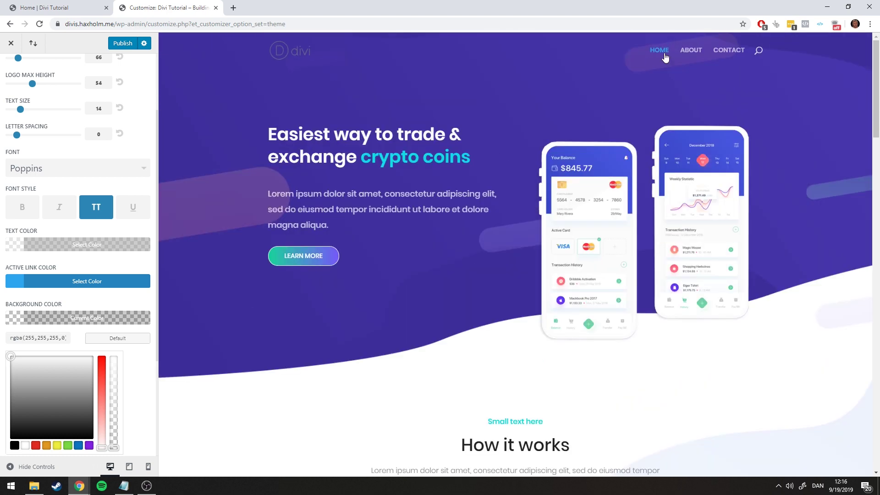
Raise the menu text colour's alpha to full, making it solid #ffffff
click(84, 251)
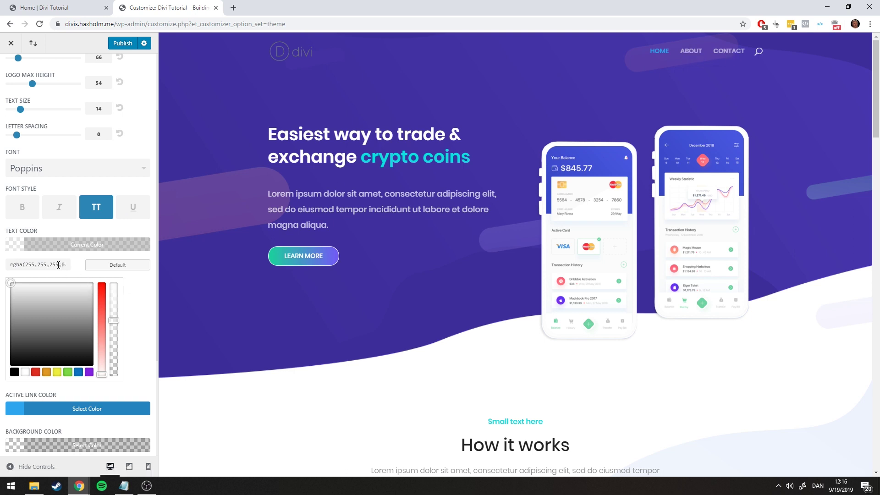
drag(114, 320, 114, 274)
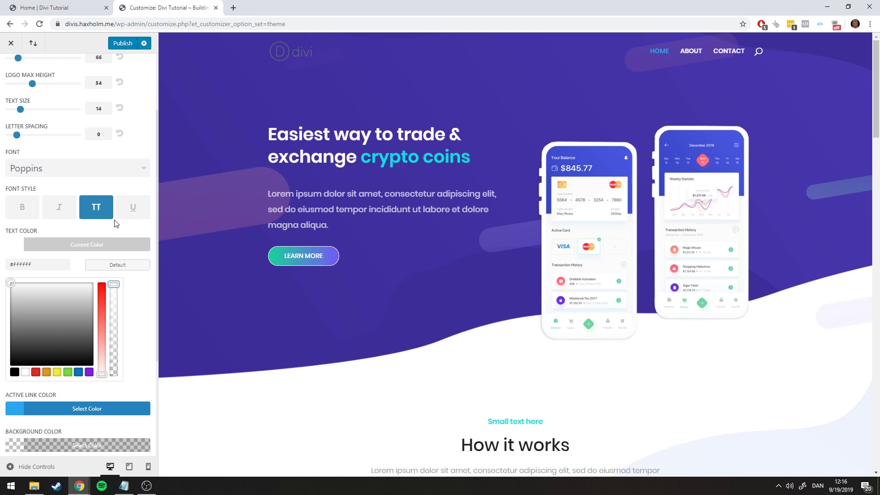
click(115, 223)
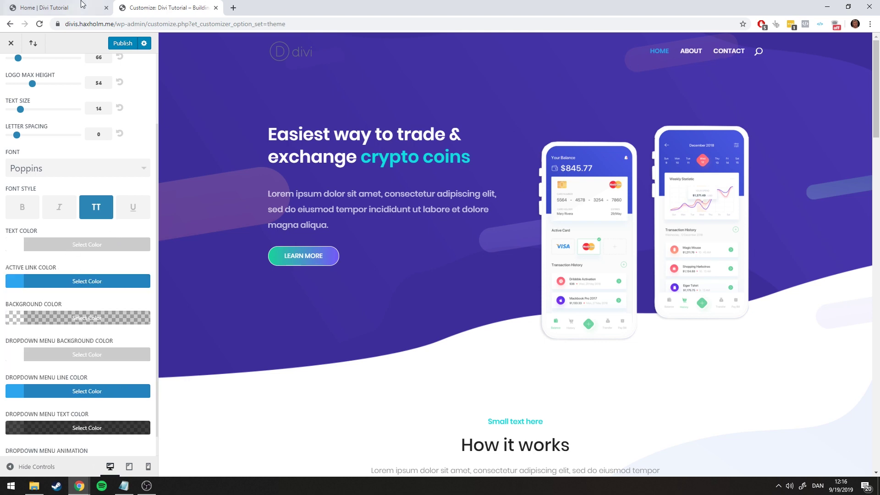
Compare the live site's header and menu with the Customizer preview
click(83, 6)
click(180, 5)
click(75, 5)
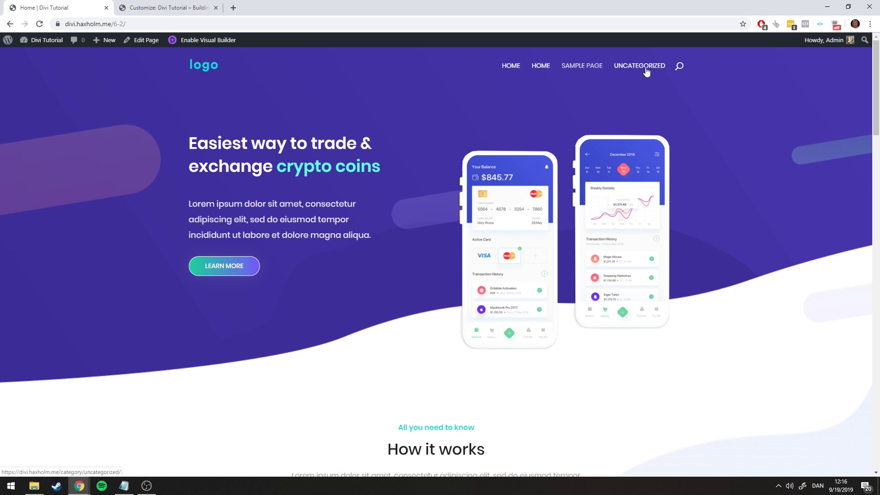
click(122, 4)
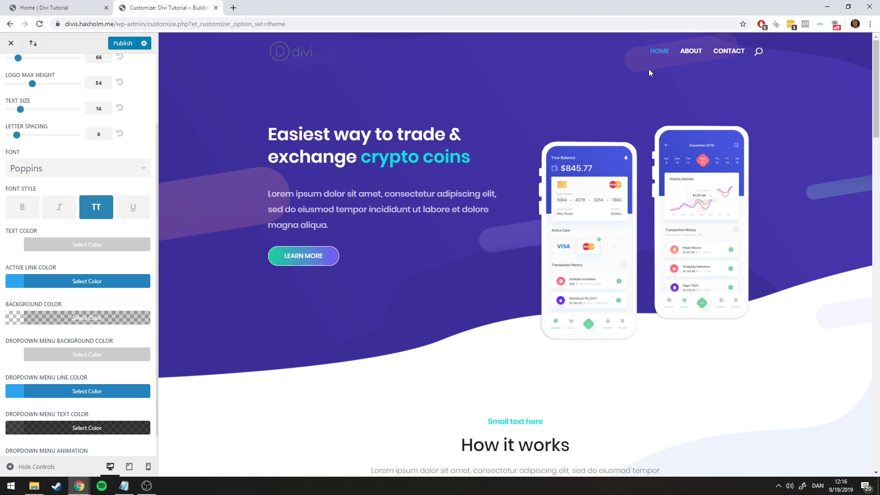
click(13, 3)
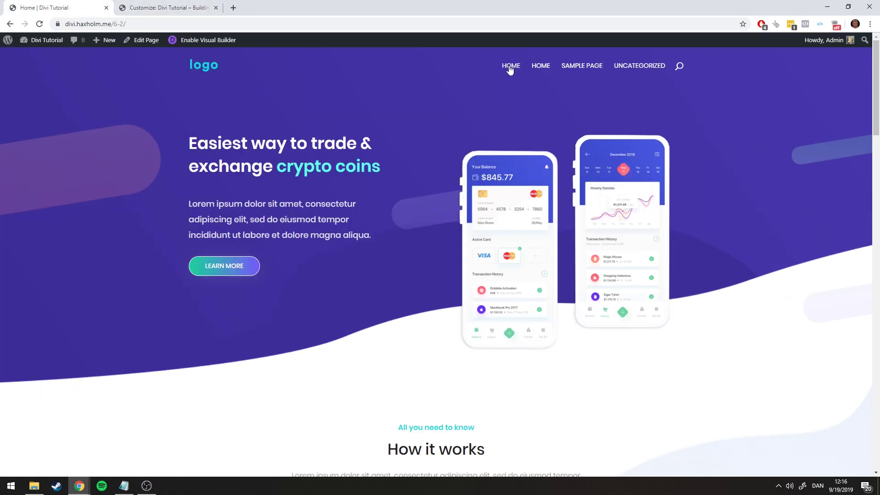
click(151, 8)
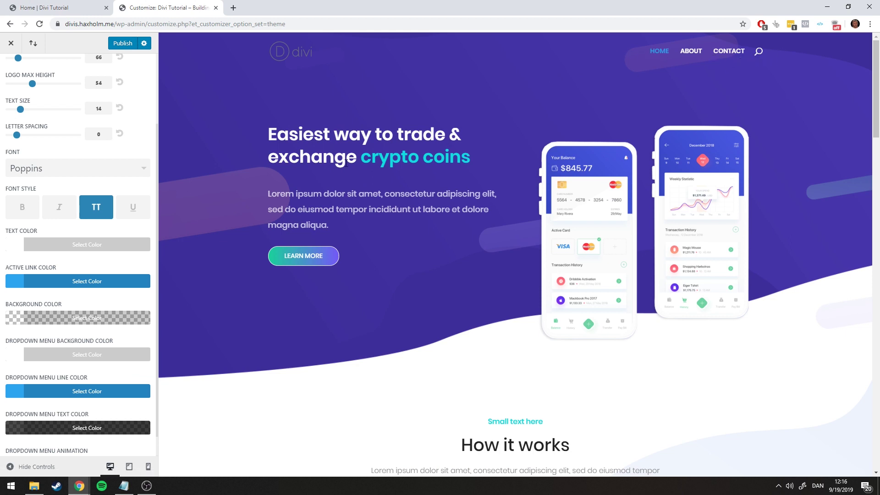
scroll(76, 312, down, 1)
scroll(151, 274, up, 3)
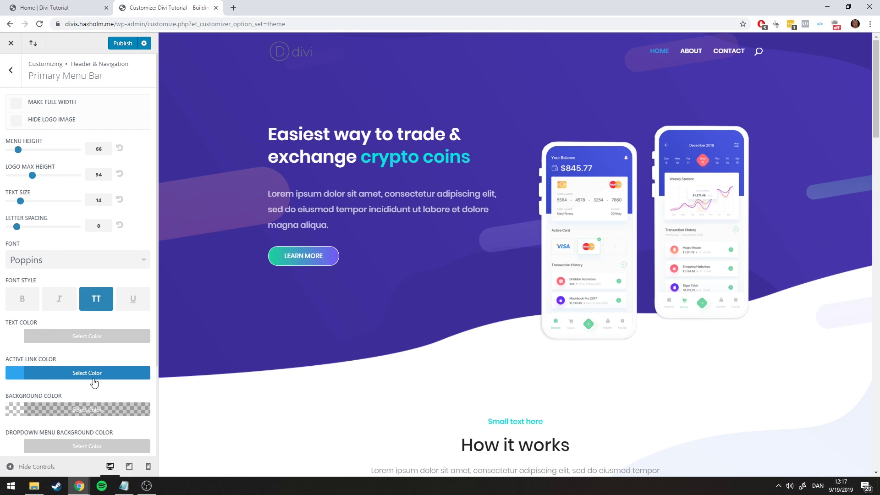
Copy #18e0e0 from the Notepad colour notes and paste it as the Active Link Color
click(123, 486)
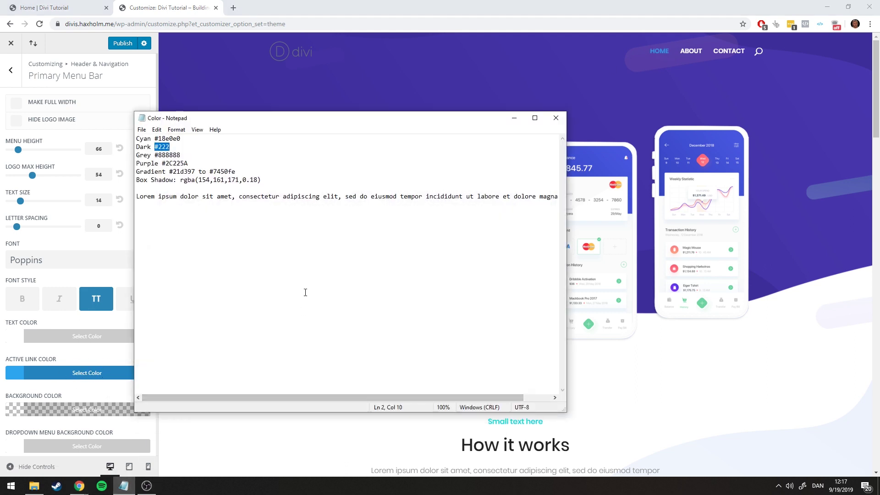
double_click(176, 142)
key(ctrl+c)
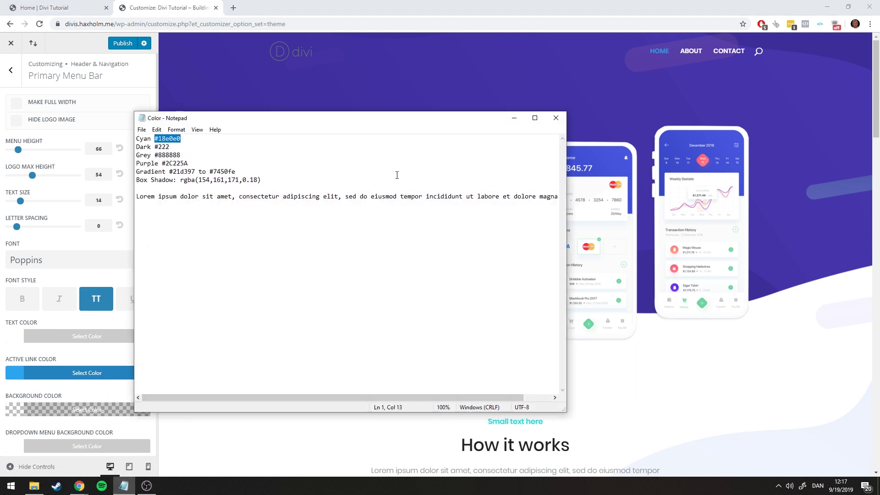
click(514, 119)
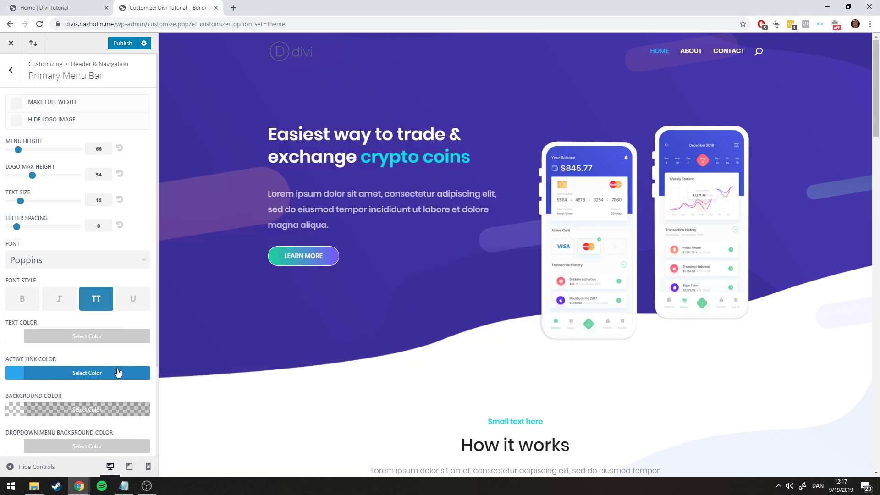
click(55, 373)
triple_click(41, 392)
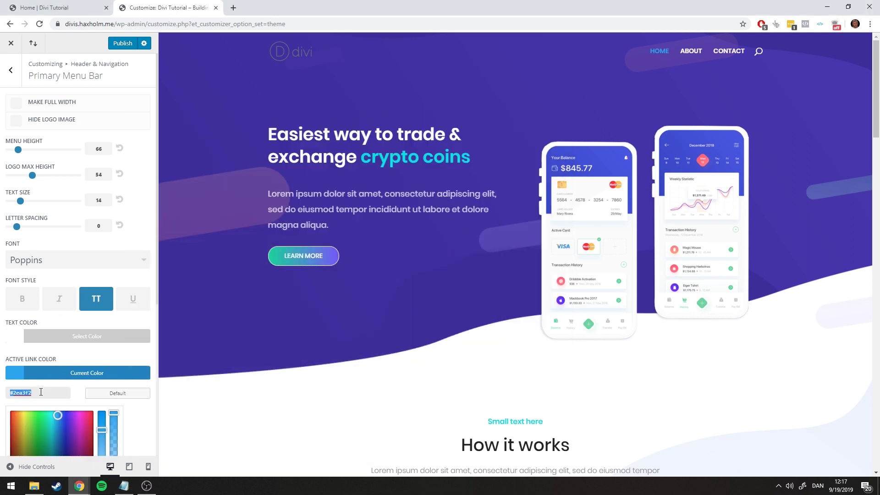
key(ctrl+v)
click(67, 377)
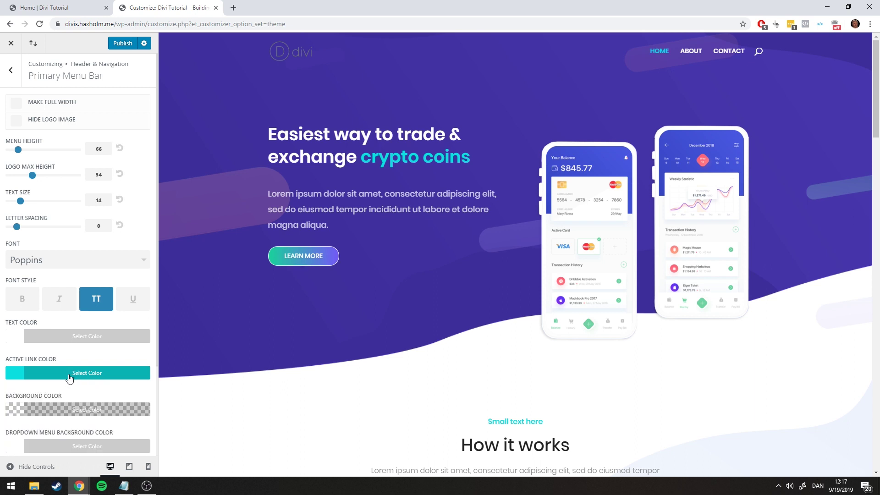
Paste #18e0e0 as the Dropdown Menu Line Color
scroll(94, 360, down, 3)
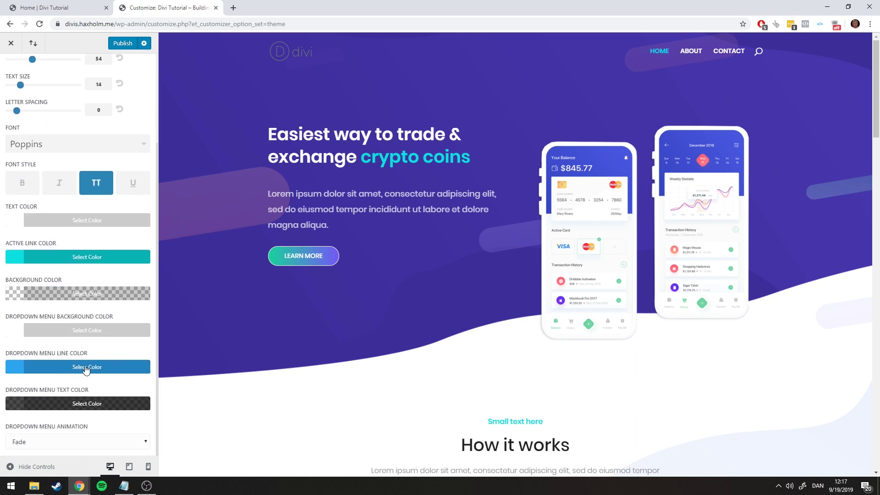
click(87, 367)
triple_click(55, 384)
key(ctrl+v)
click(71, 369)
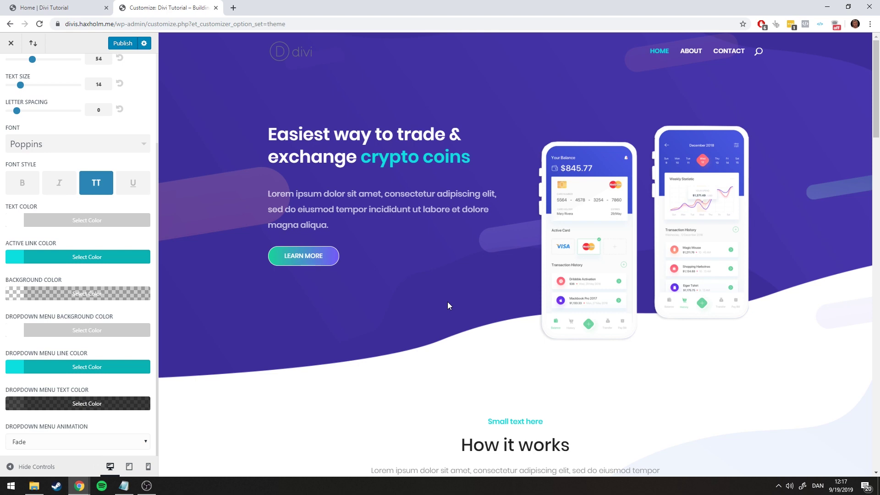
Review the teal-accented menu against the live site, then back out to the Header & Navigation list
scroll(447, 302, down, 5)
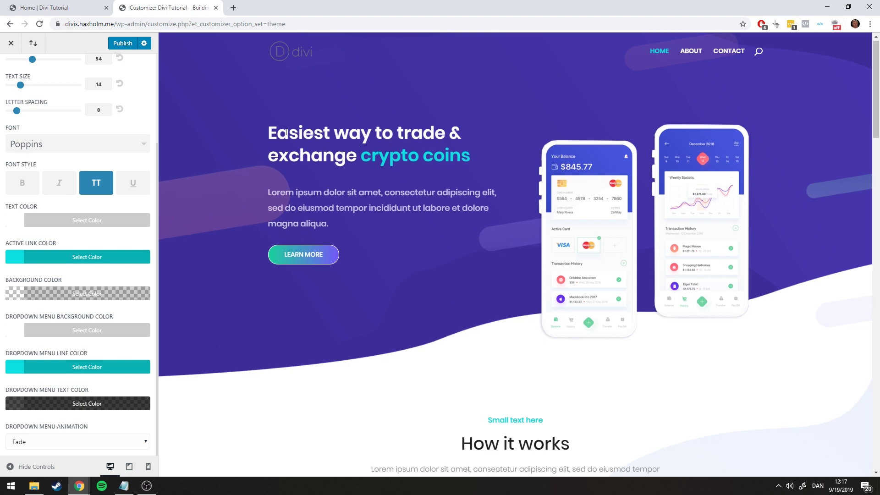
scroll(317, 135, up, 5)
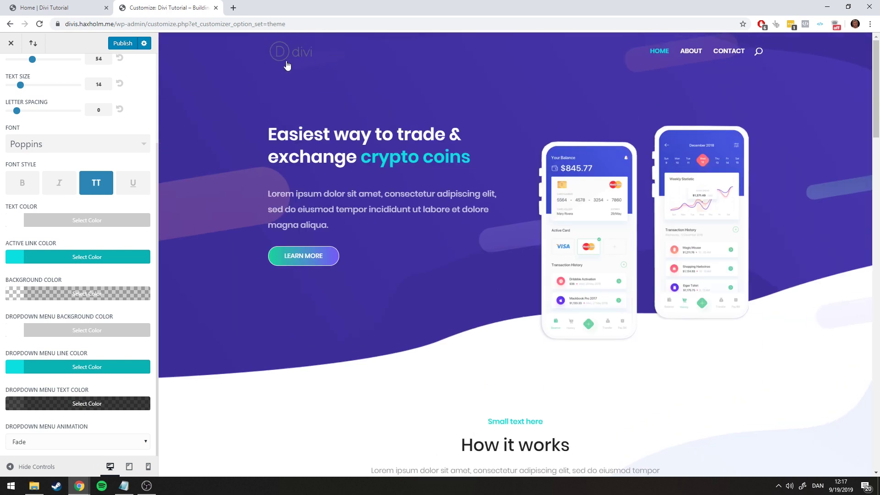
scroll(556, 65, down, 7)
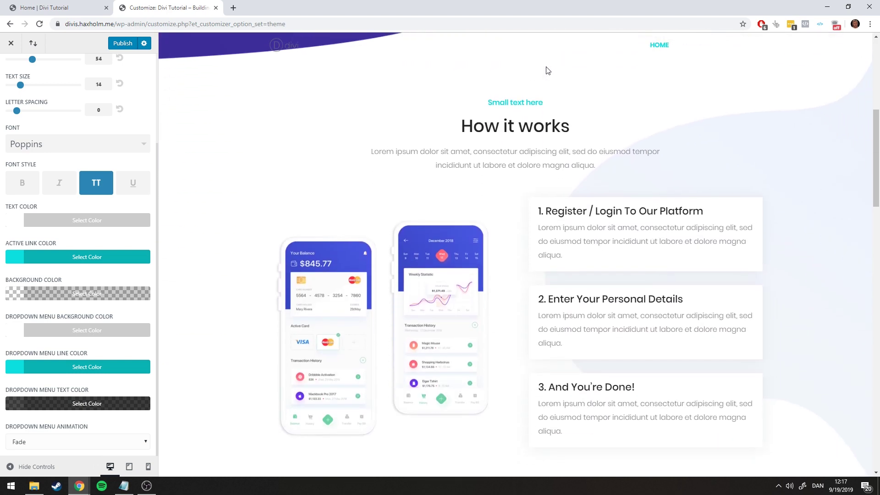
scroll(545, 71, up, 7)
scroll(527, 72, down, 7)
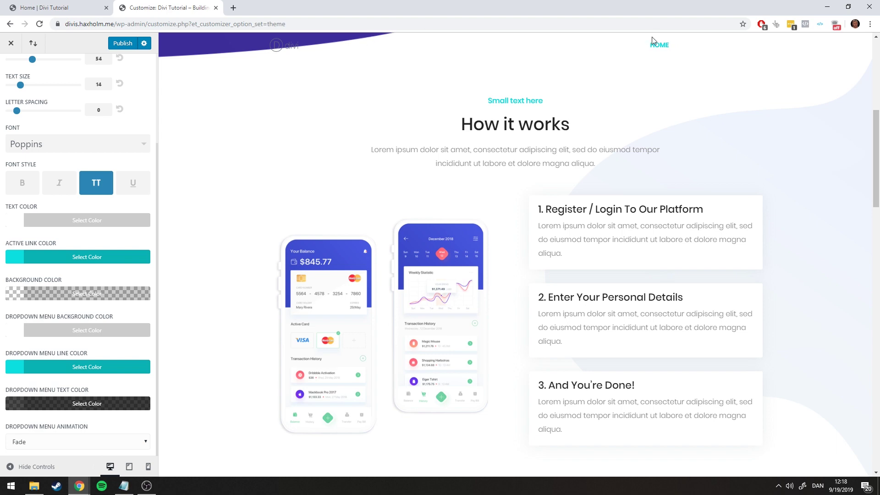
scroll(651, 36, down, 8)
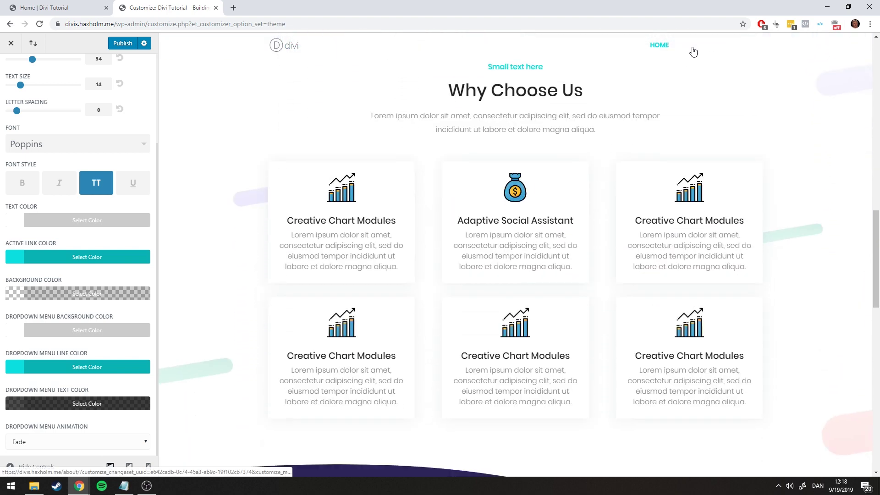
scroll(625, 84, up, 15)
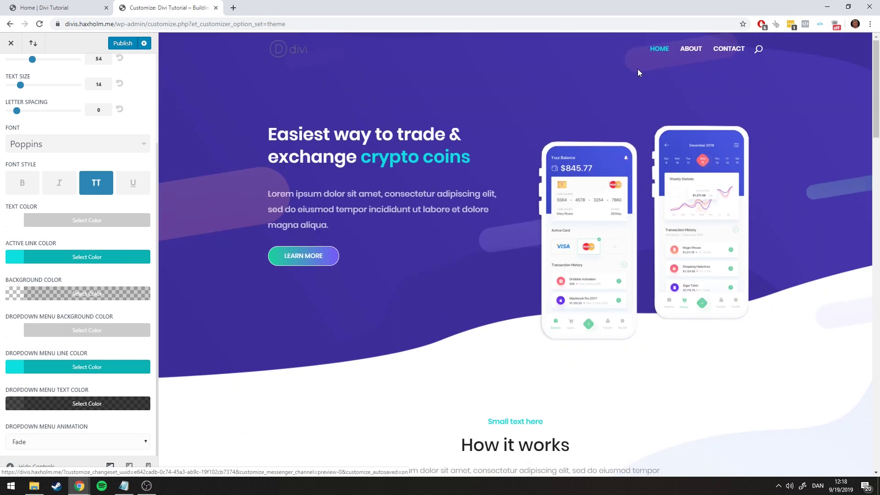
scroll(639, 72, down, 9)
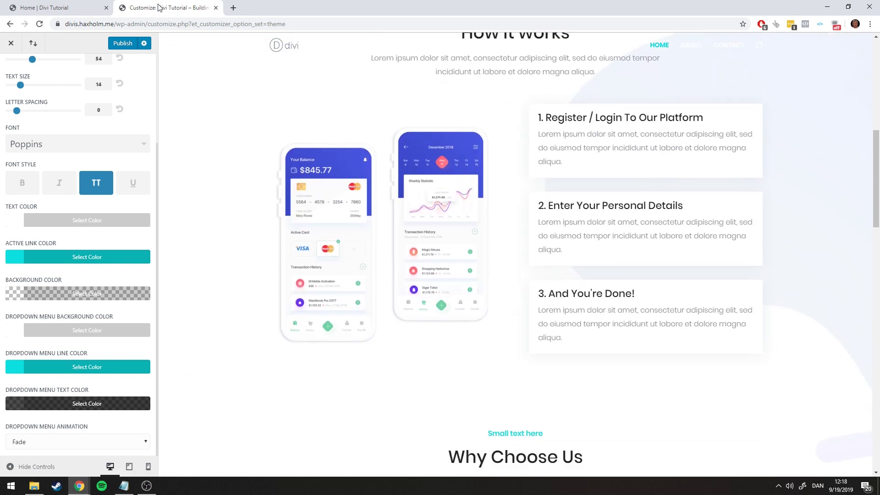
click(55, 7)
scroll(635, 114, down, 10)
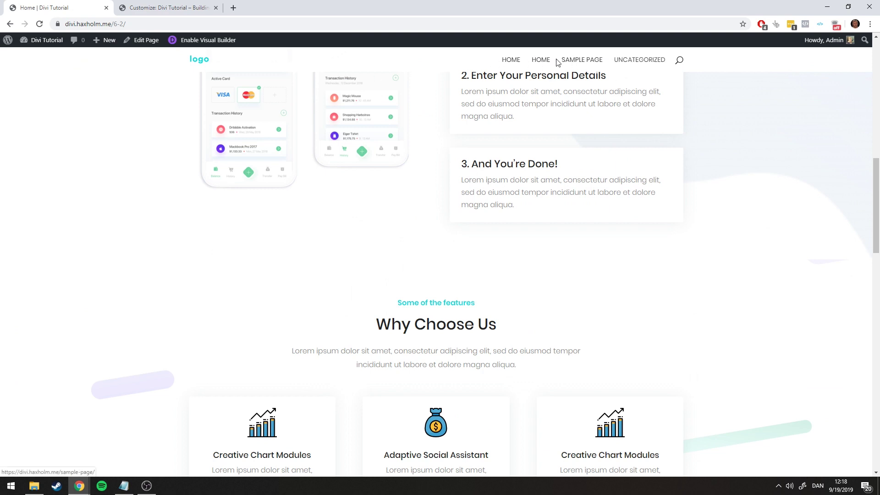
click(190, 6)
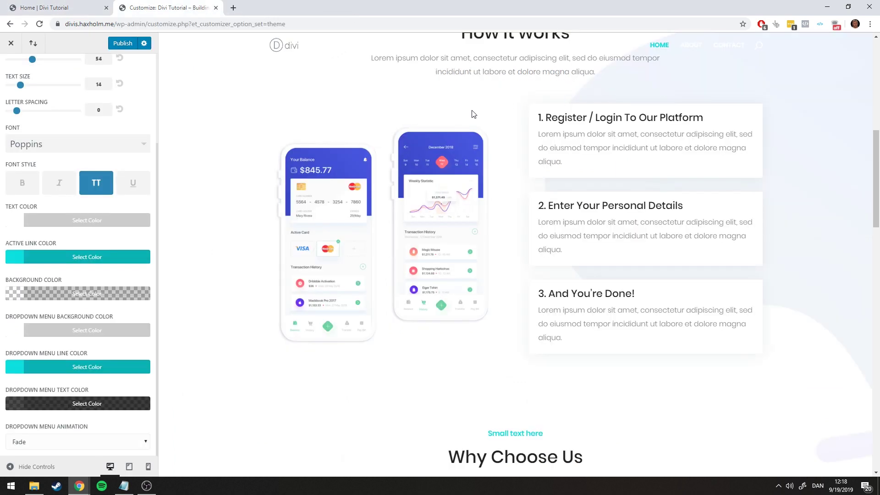
scroll(91, 215, up, 3)
click(9, 78)
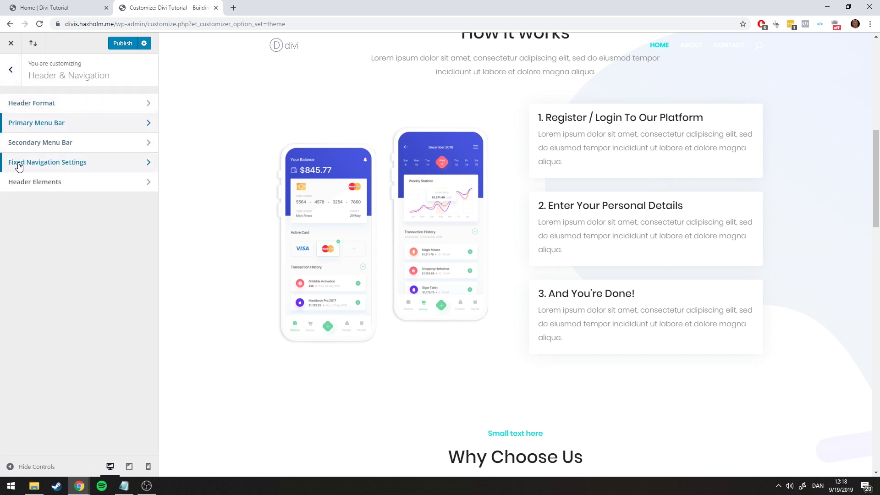
In Fixed Navigation Settings, drag the Primary Menu Background Color alpha to zero for transparent white
click(78, 164)
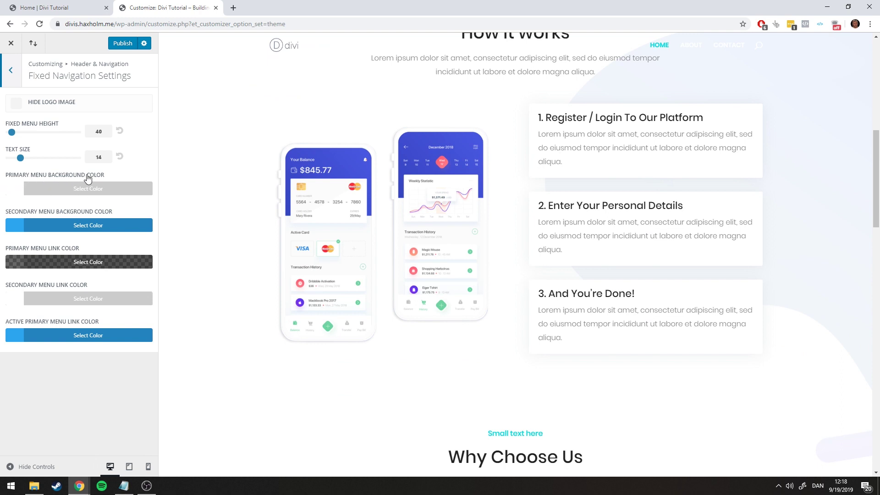
click(87, 193)
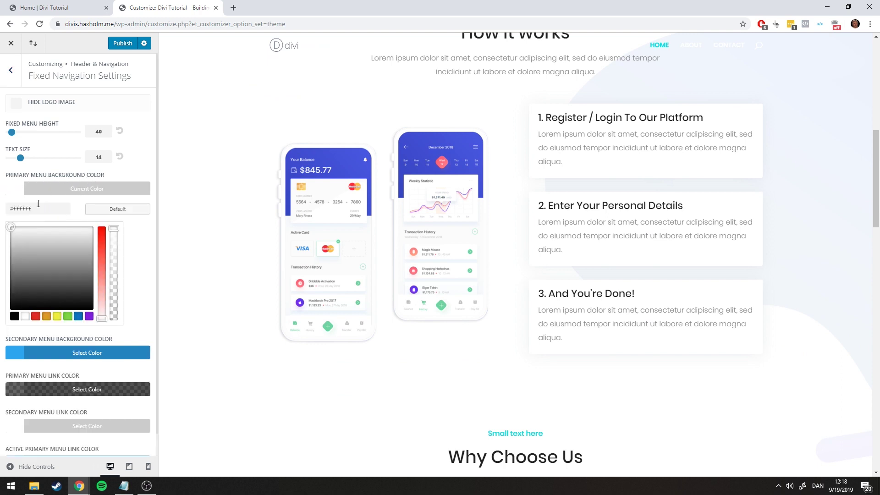
mouse_move(115, 227)
mouse_down()
mouse_move(115, 238)
mouse_move(116, 229)
mouse_up()
scroll(458, 183, up, 1)
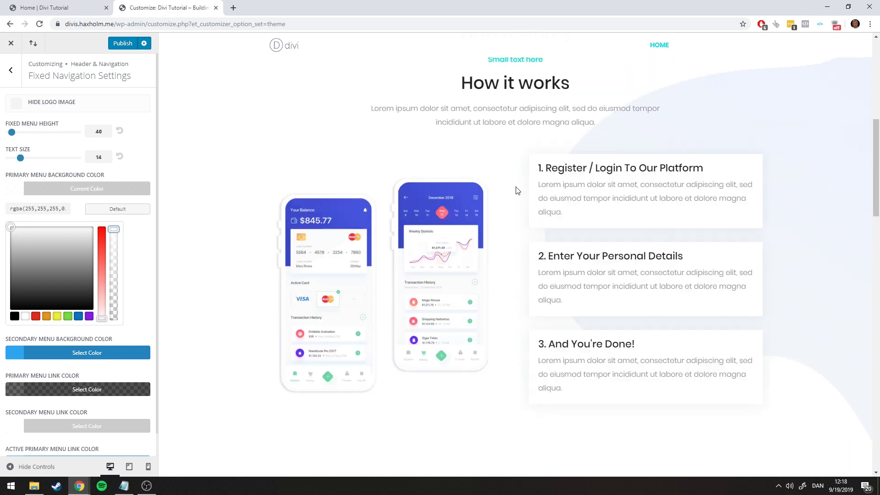
scroll(510, 188, down, 4)
scroll(434, 169, up, 4)
scroll(389, 167, down, 3)
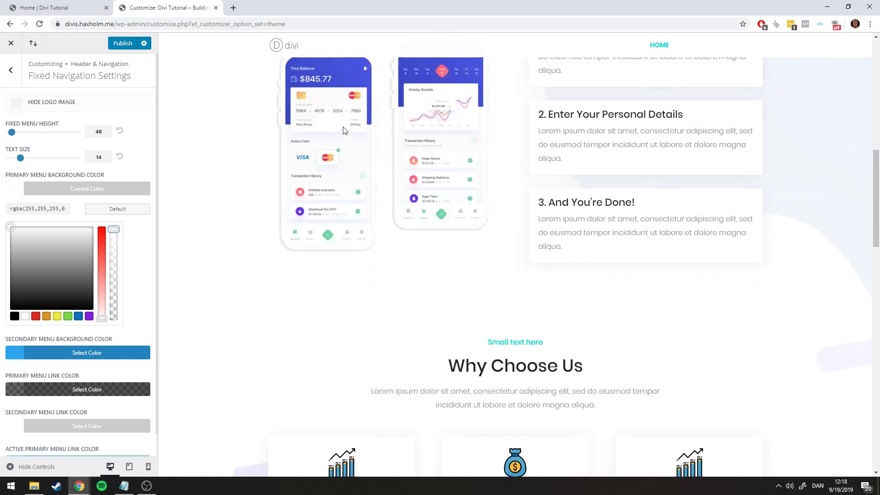
scroll(347, 133, up, 9)
scroll(334, 142, up, 2)
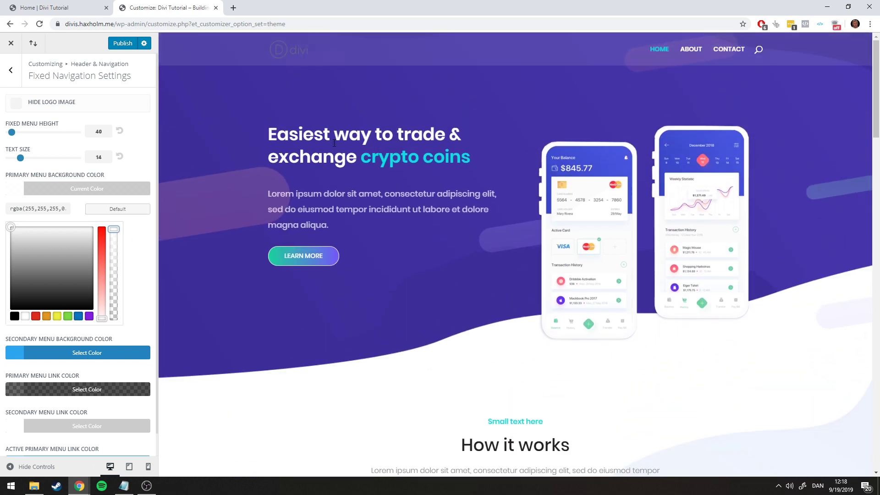
scroll(333, 142, down, 5)
scroll(333, 143, up, 5)
scroll(334, 143, down, 5)
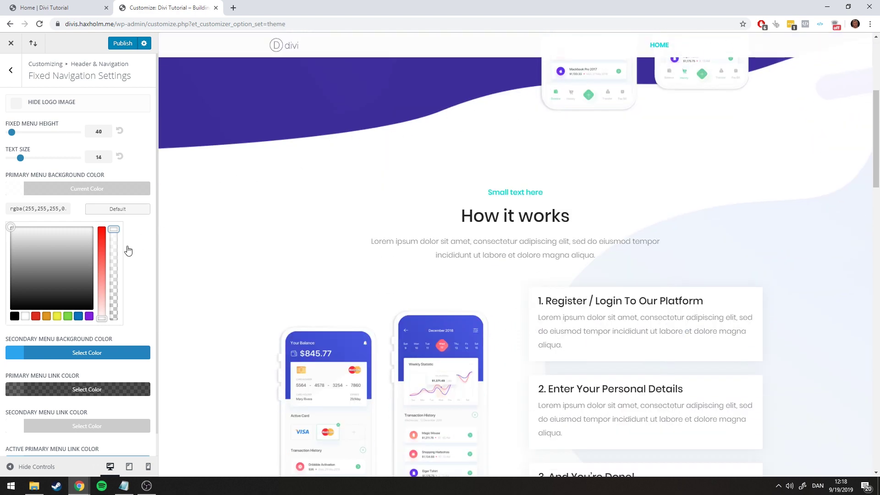
scroll(118, 316, down, 1)
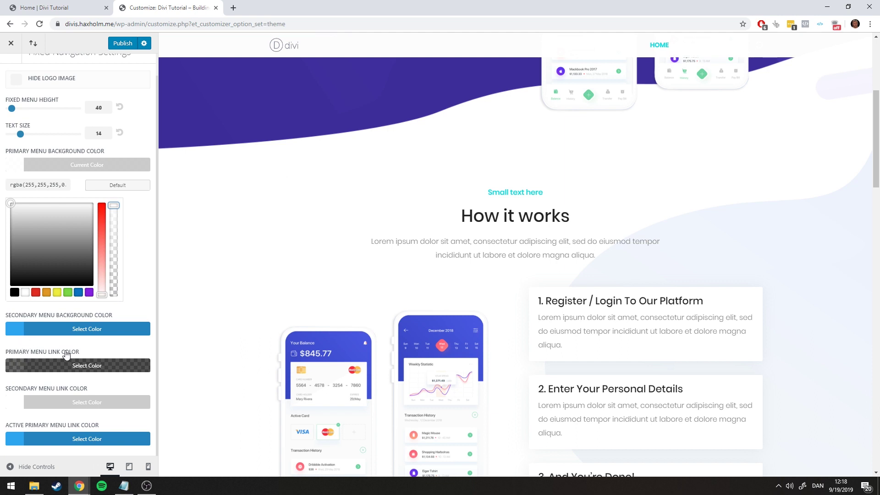
Copy #222 from the colour notes and paste it as the Primary Menu Link Color
click(124, 486)
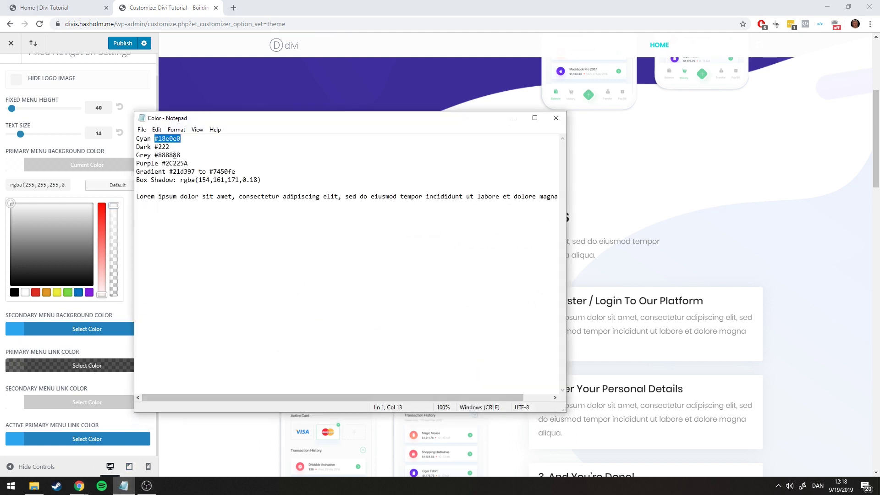
double_click(162, 147)
key(ctrl+c)
click(513, 118)
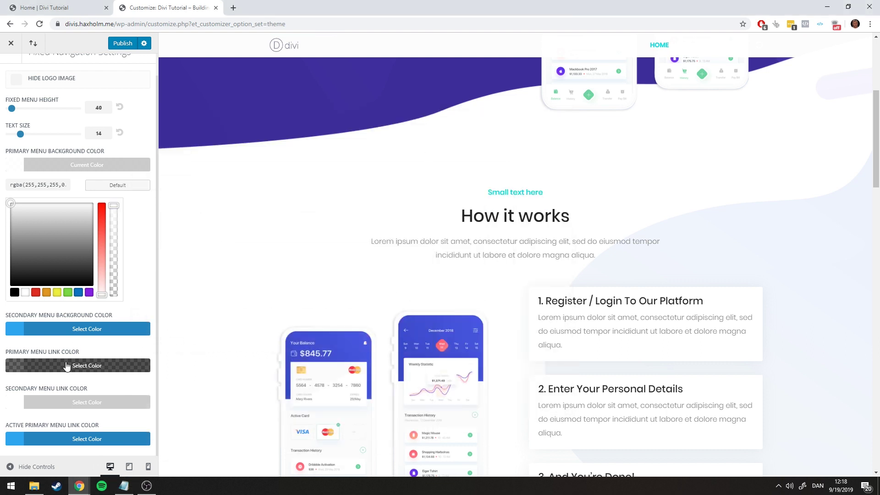
click(71, 365)
triple_click(58, 258)
key(ctrl+v)
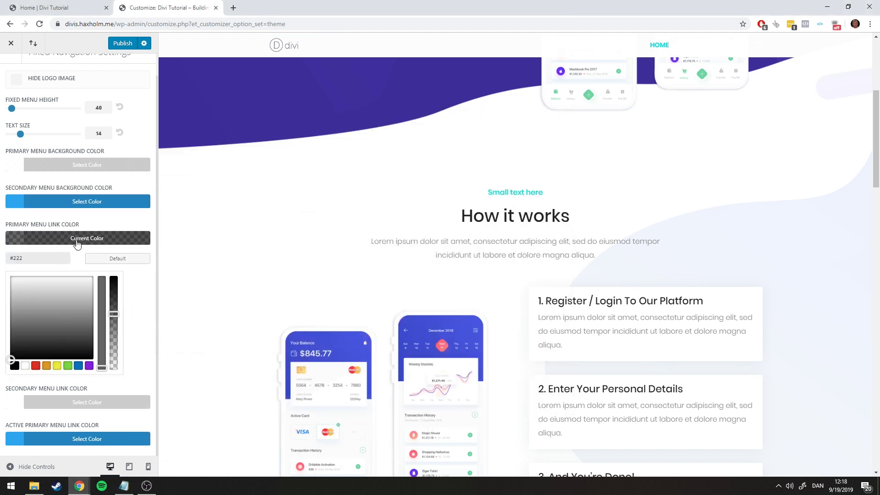
click(77, 244)
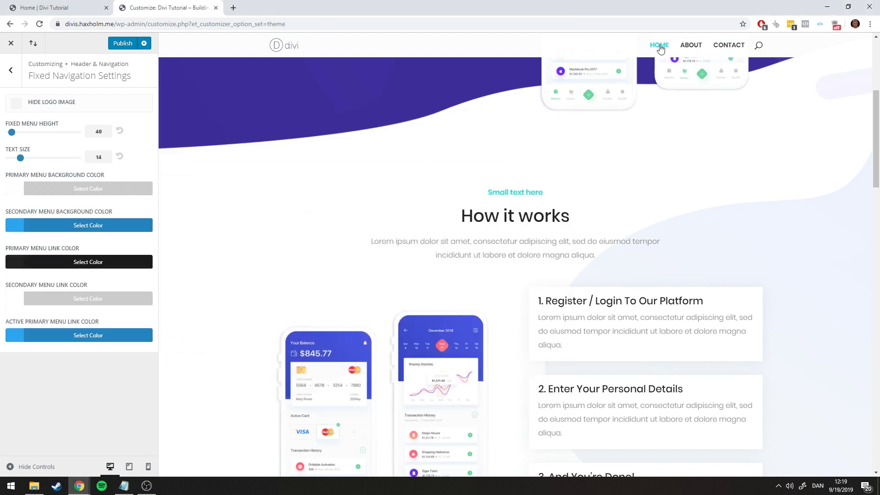
Copy #18e0e0 from the notes and paste it as the Secondary Menu Background Color
click(124, 486)
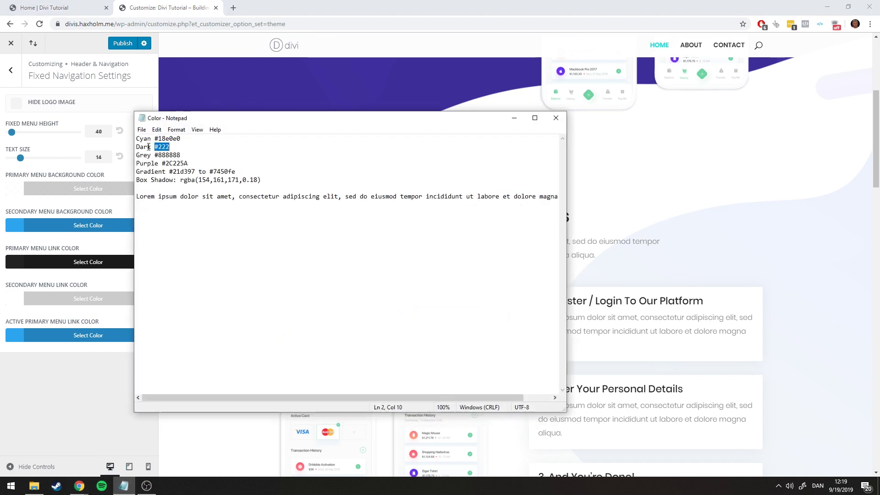
drag(181, 139, 166, 138)
double_click(166, 139)
key(ctrl+c)
click(514, 118)
click(76, 225)
key(ctrl+v)
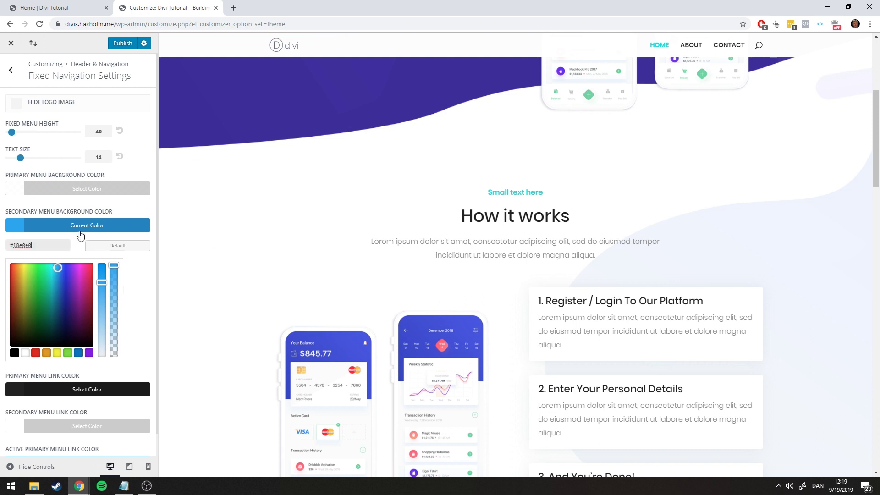
click(79, 232)
Replace the active primary menu link colour #2ea3f2 with teal and check the preview
click(74, 335)
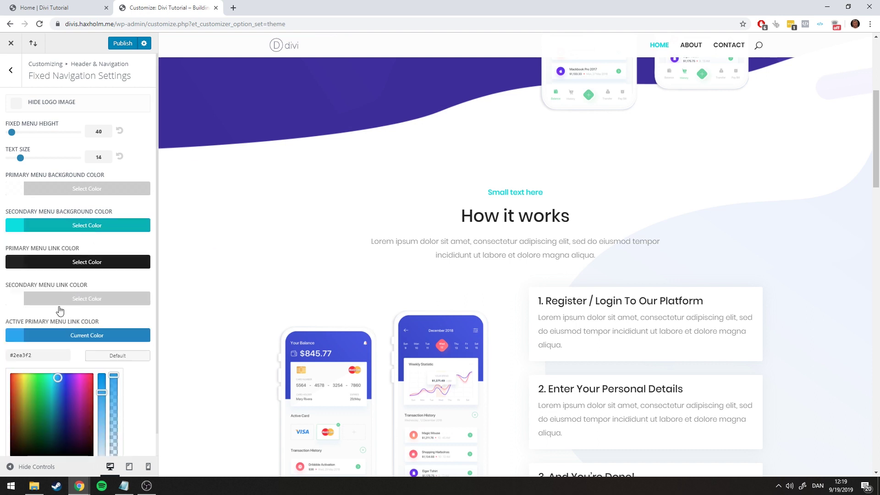
click(49, 352)
key(ctrl+v)
click(180, 293)
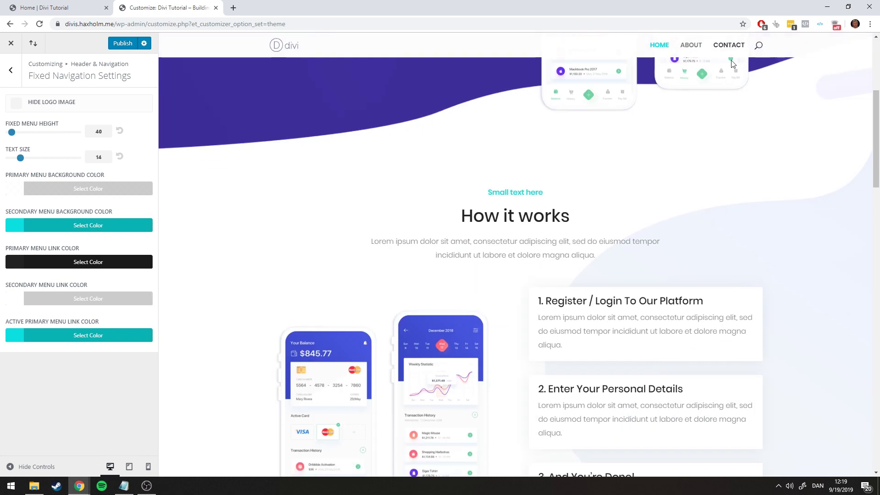
scroll(697, 62, down, 2)
scroll(697, 62, down, 4)
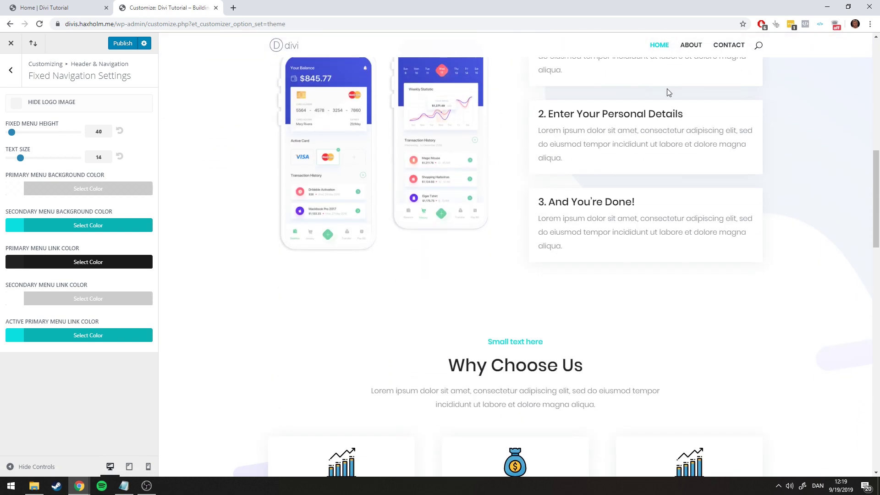
scroll(692, 90, down, 2)
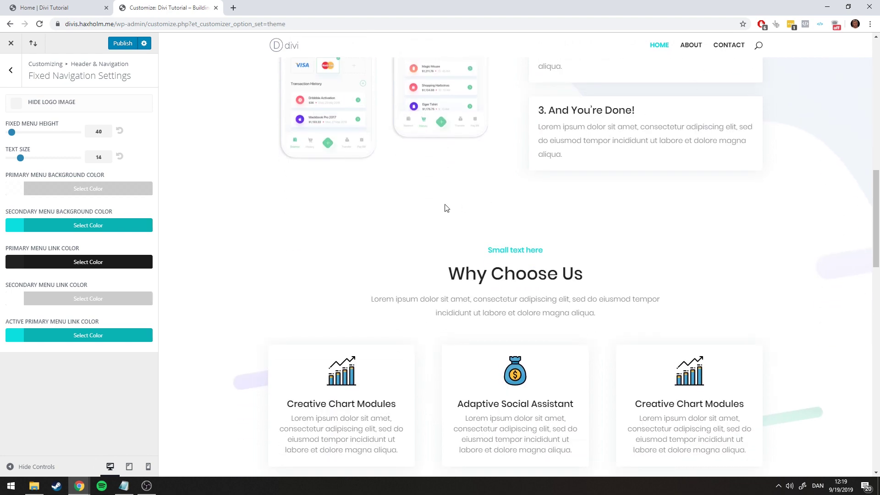
scroll(446, 208, down, 2)
click(76, 7)
click(138, 5)
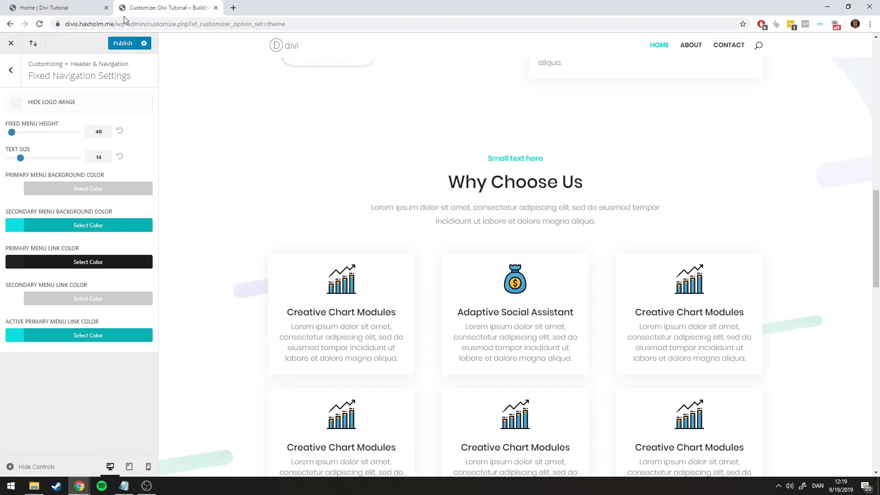
scroll(565, 165, up, 12)
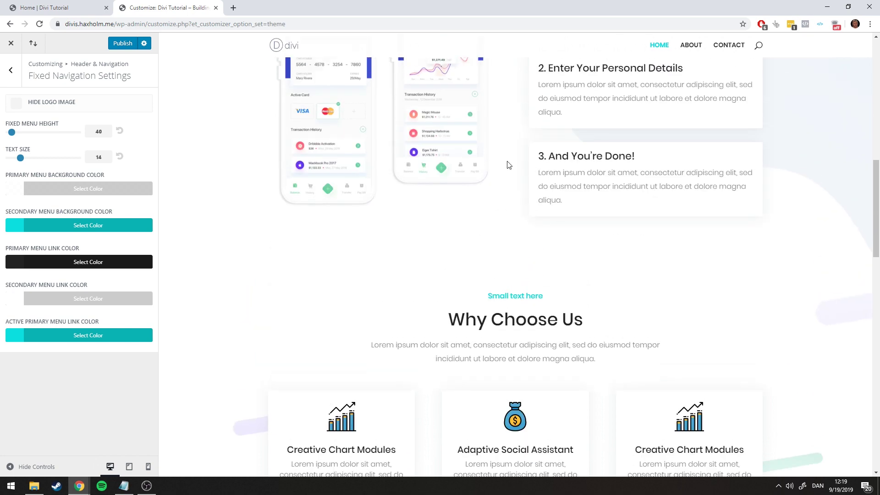
scroll(282, 55, up, 1)
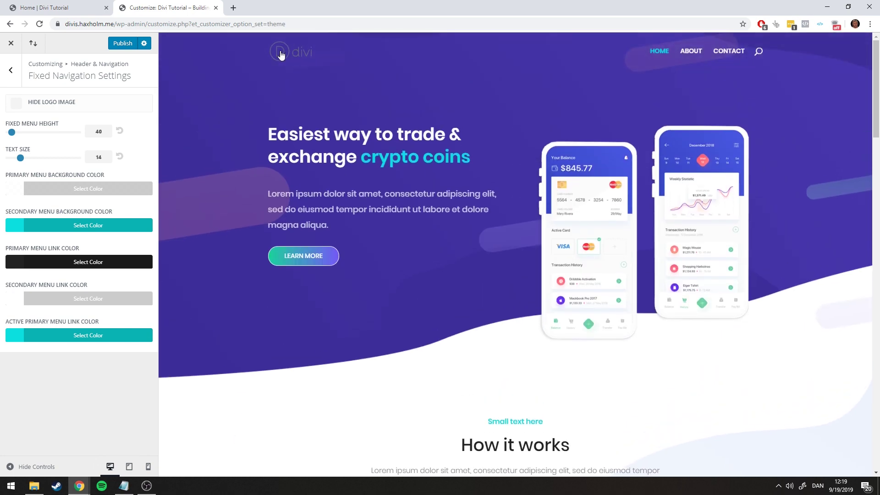
Publish the Customizer colour changes and go to Divi Theme Options' General settings
click(114, 43)
click(11, 43)
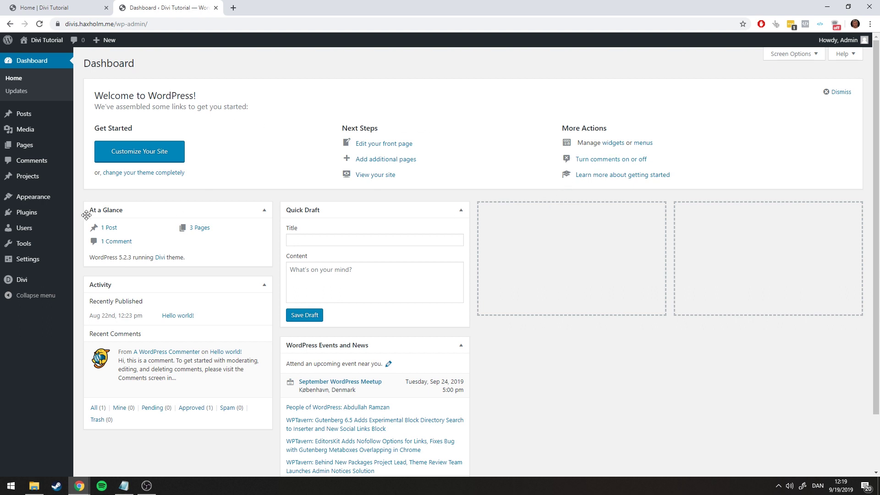
mouse_move(22, 282)
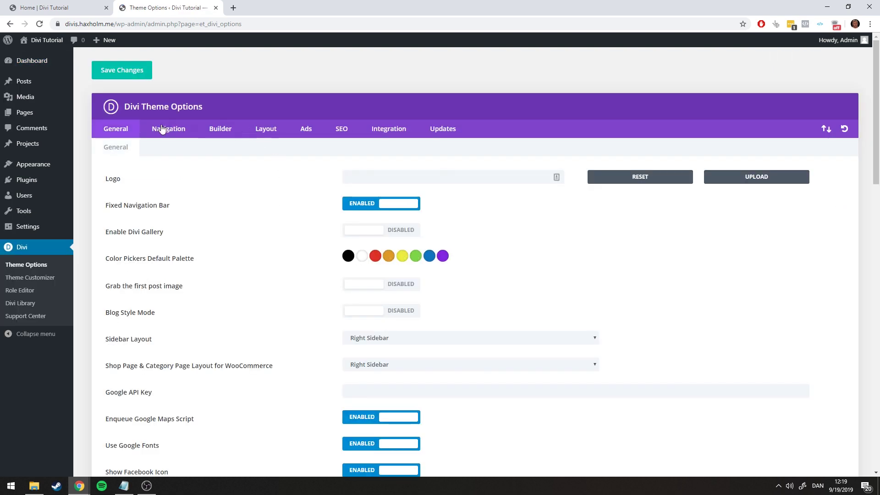
scroll(157, 130, down, 6)
scroll(231, 293, down, 6)
scroll(325, 308, up, 11)
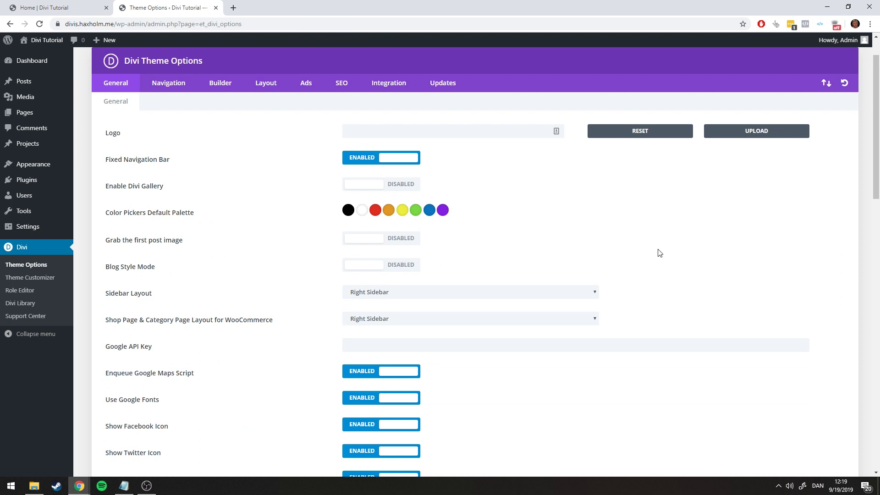
scroll(436, 194, up, 1)
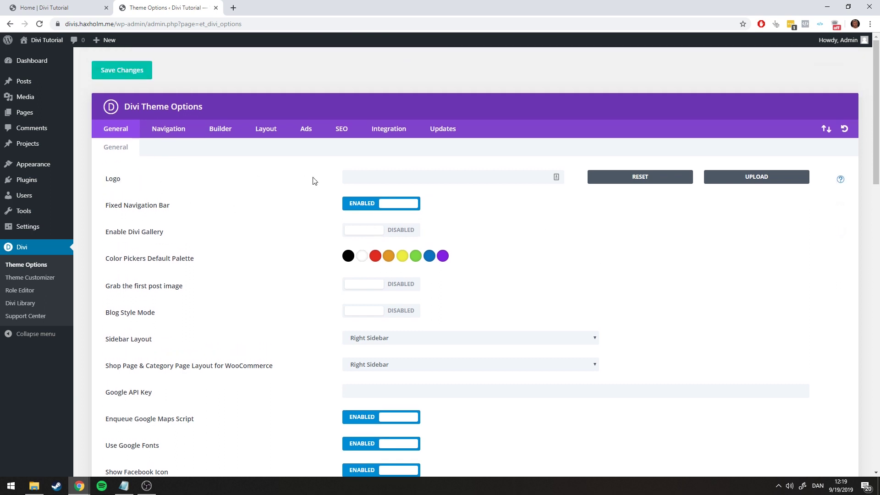
Upload logo.png into the media library, set it as the Logo, and save the theme options
click(714, 177)
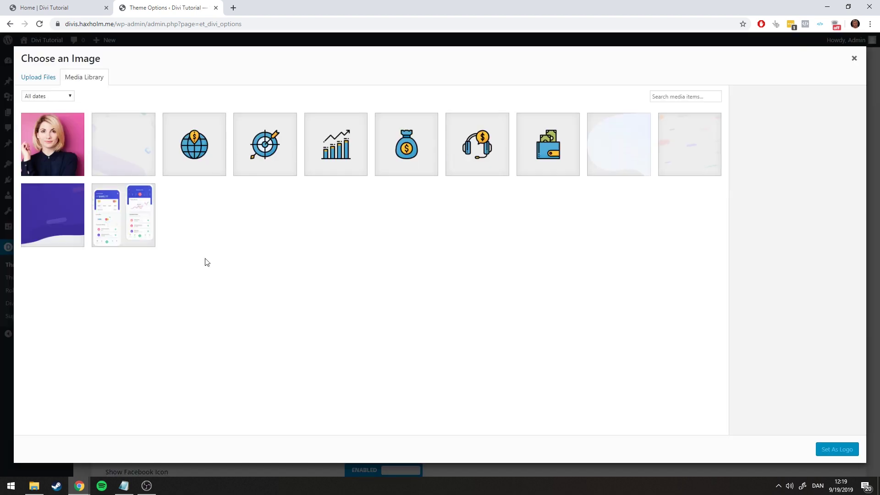
click(34, 485)
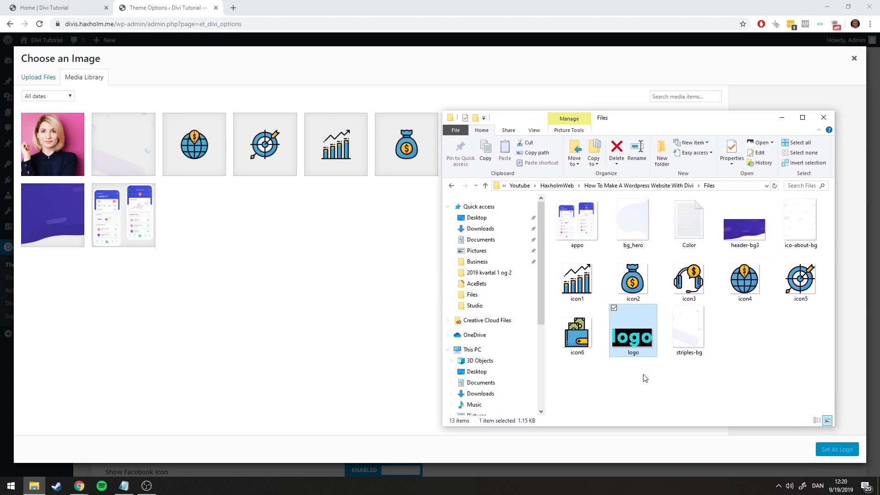
drag(632, 333, 334, 249)
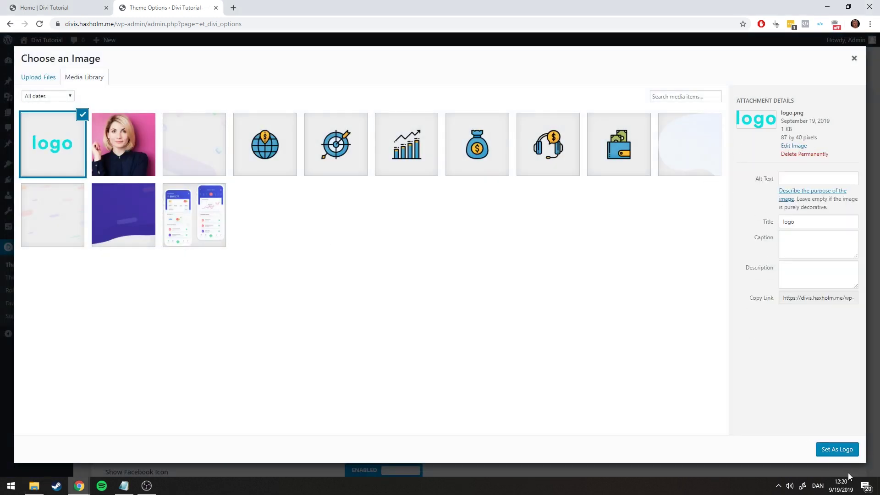
click(836, 449)
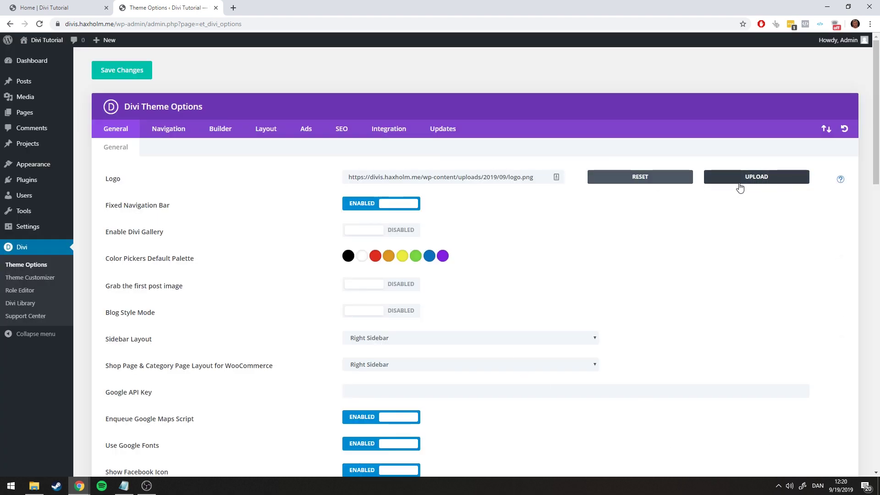
scroll(497, 208, down, 19)
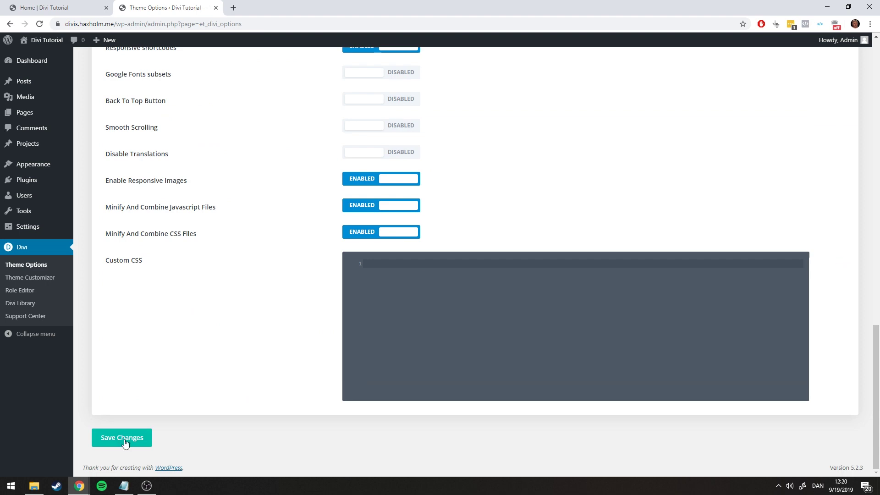
click(124, 439)
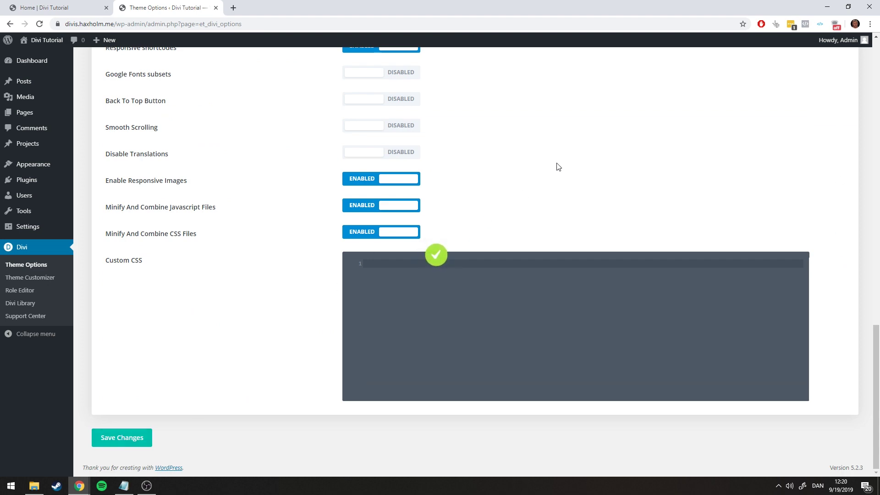
scroll(255, 112, up, 19)
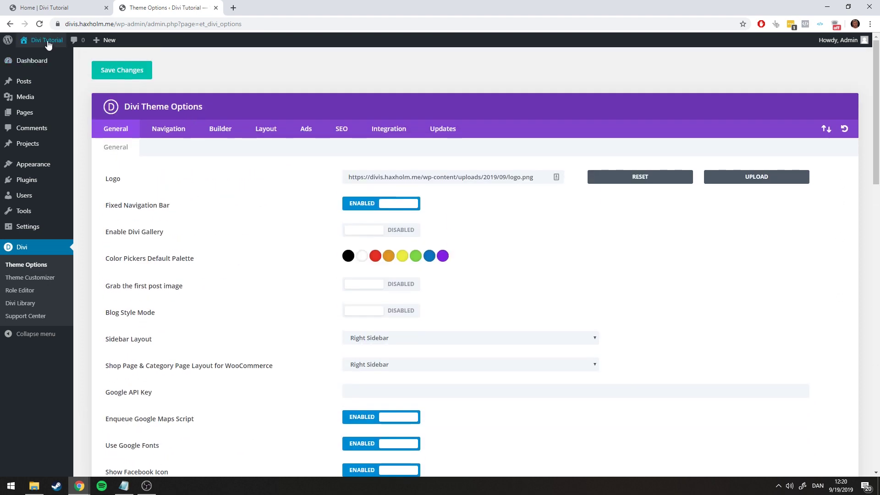
Open the theme Customizer's Primary Menu Bar settings under Header & Navigation
click(28, 113)
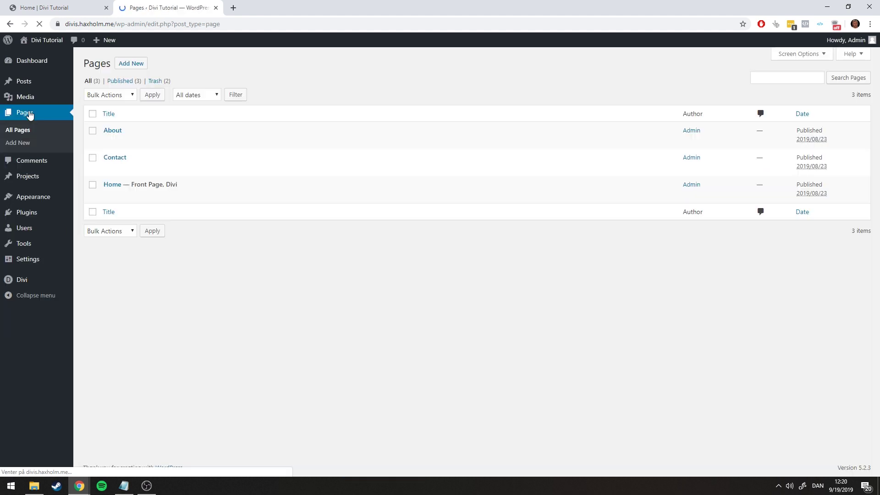
mouse_move(39, 196)
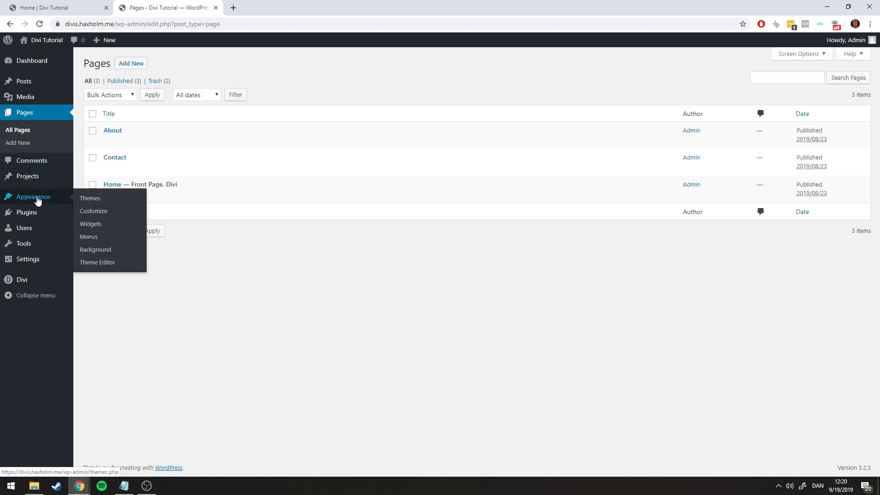
click(101, 213)
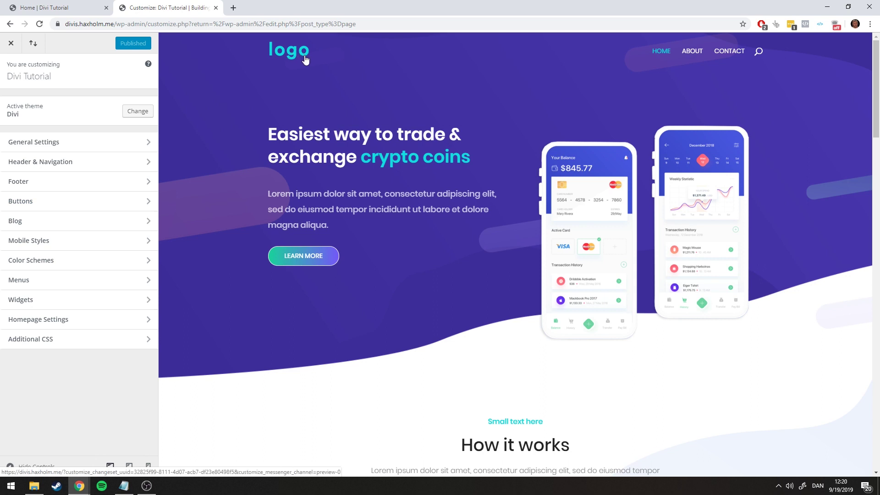
click(37, 162)
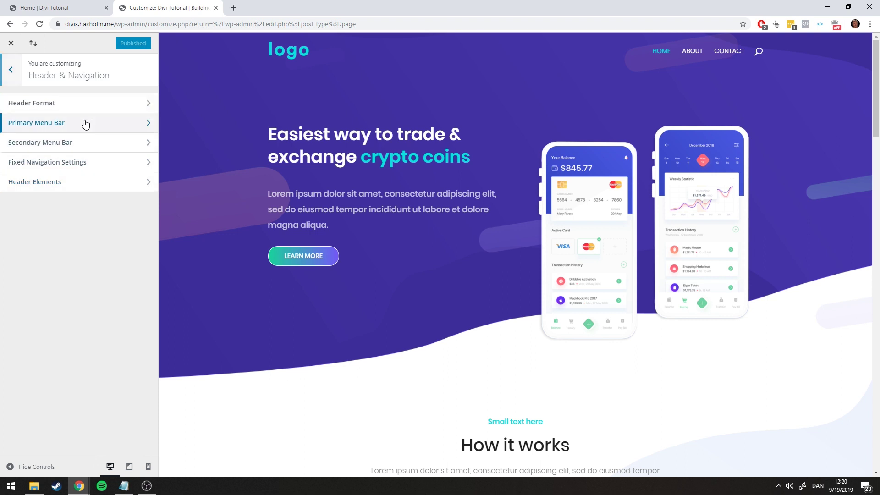
click(86, 123)
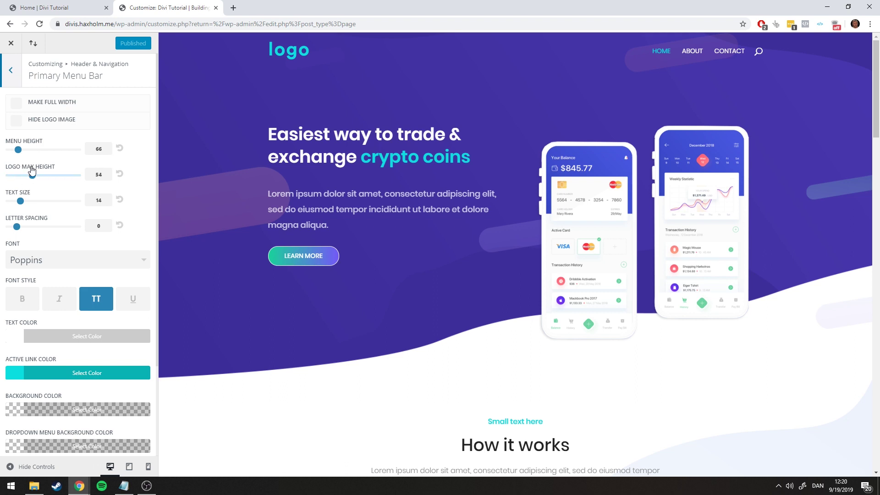
Shrink the logo max height from 54 to 30, check the live site, then raise it to 35
mouse_move(33, 177)
mouse_down()
mouse_move(7, 180)
mouse_move(77, 178)
mouse_move(25, 178)
mouse_up()
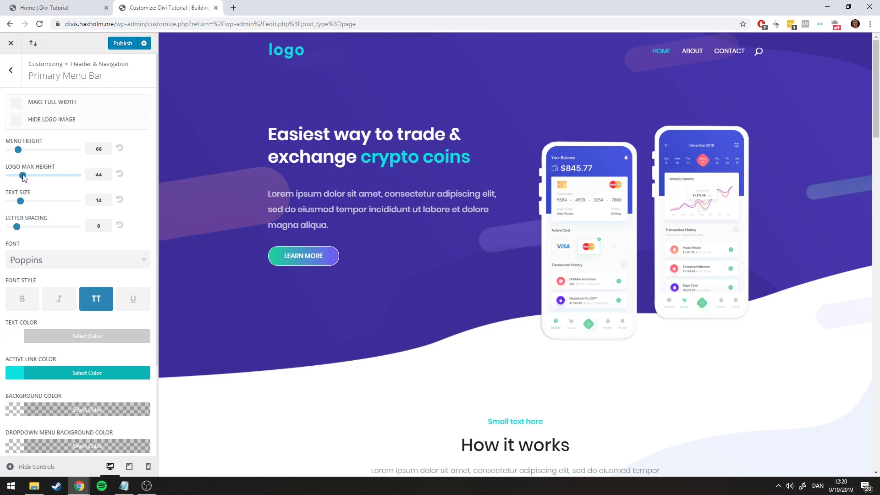
click(45, 7)
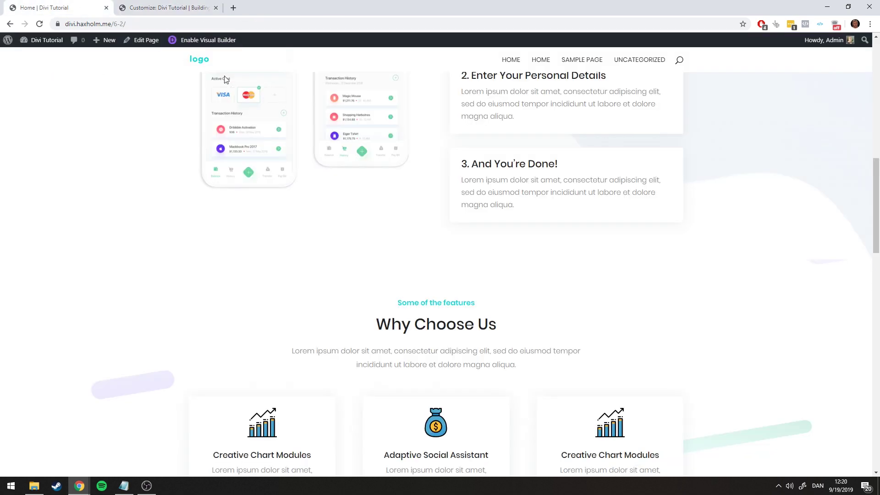
scroll(268, 95, up, 7)
scroll(268, 96, up, 5)
click(169, 7)
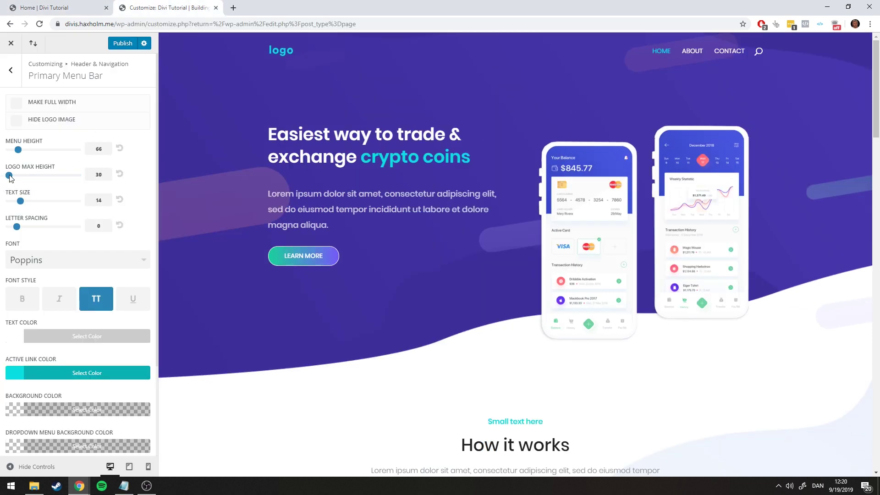
drag(9, 176, 14, 176)
scroll(353, 147, down, 8)
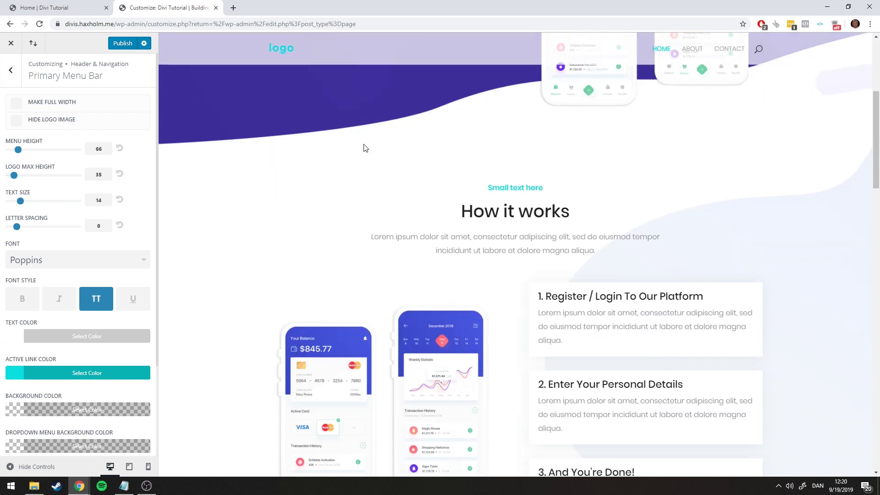
scroll(344, 150, down, 6)
scroll(344, 150, up, 14)
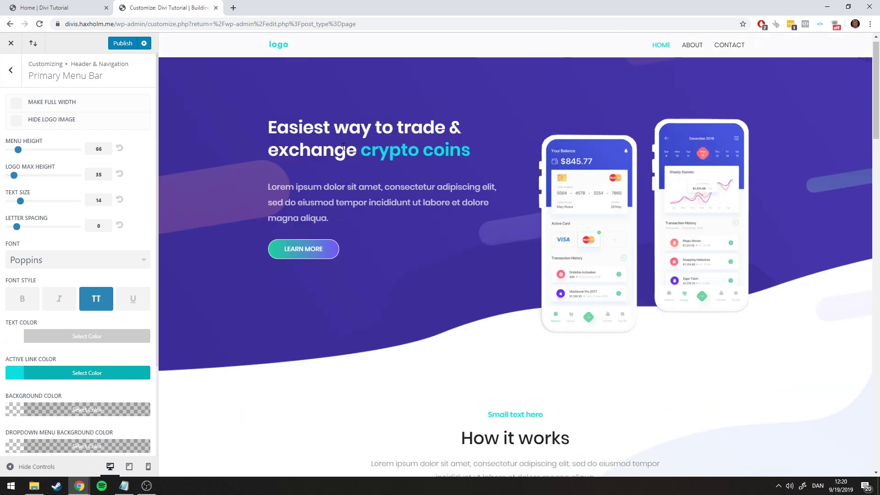
scroll(344, 151, down, 10)
scroll(281, 68, down, 5)
Compare the header against the live home page, then return to the Header & Navigation list
click(65, 7)
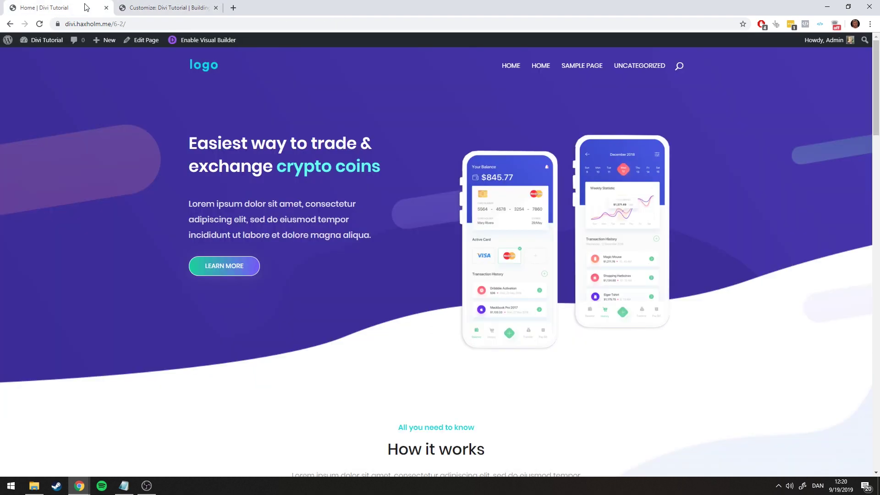
scroll(346, 180, down, 6)
click(173, 8)
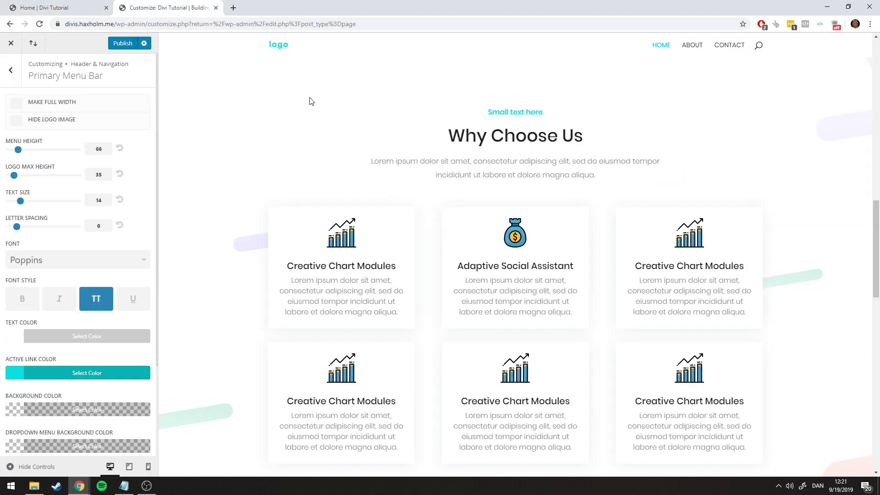
scroll(314, 104, up, 10)
scroll(331, 158, down, 6)
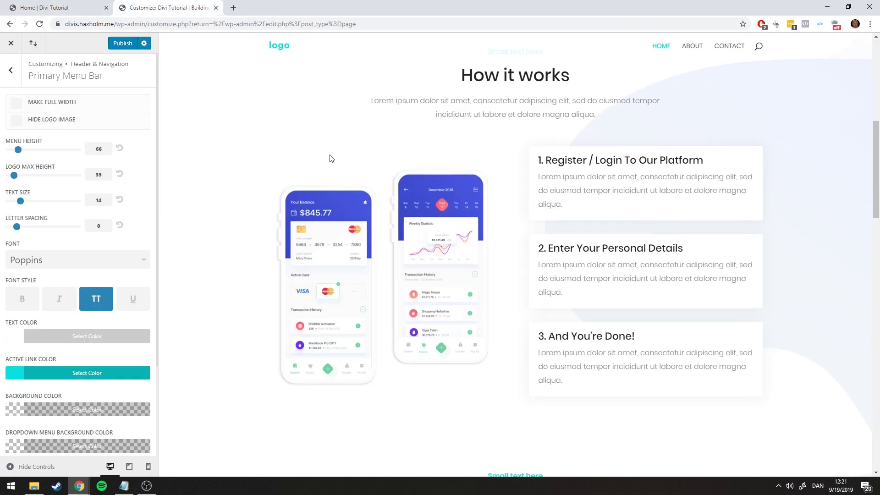
scroll(332, 158, down, 4)
click(10, 70)
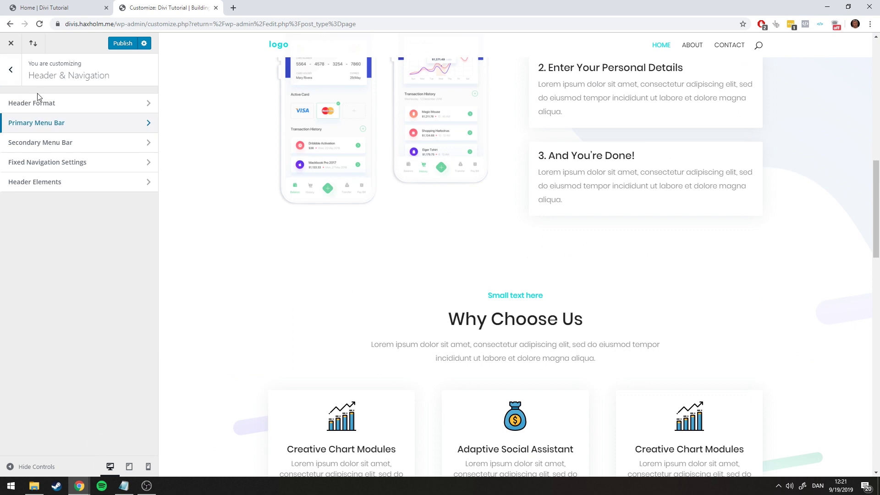
Set the Fixed Navigation menu height to 40, keeping text size 14
click(41, 164)
scroll(217, 148, up, 1)
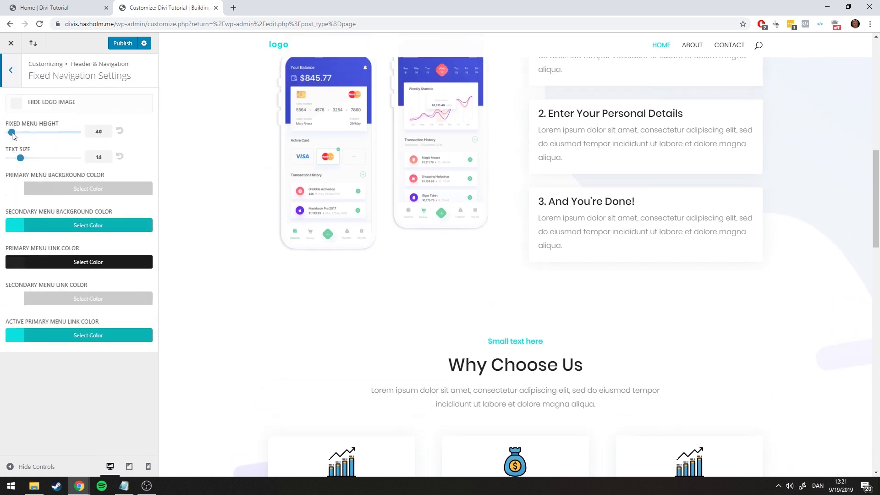
mouse_move(12, 132)
mouse_down()
mouse_move(43, 133)
mouse_move(15, 136)
mouse_up()
scroll(412, 163, up, 10)
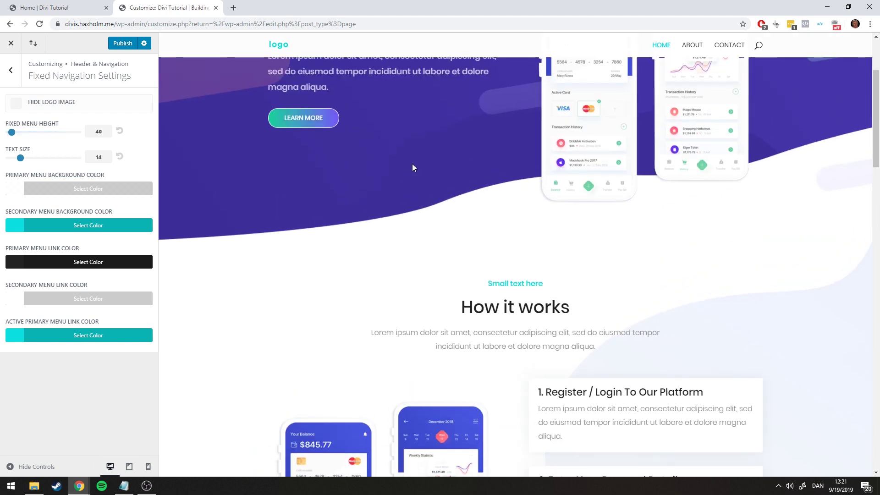
scroll(397, 157, down, 2)
scroll(397, 156, up, 2)
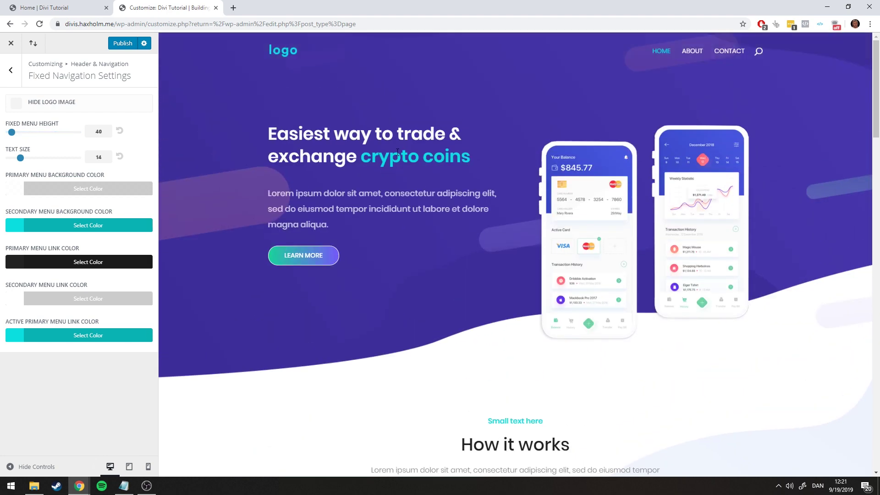
scroll(427, 128, down, 9)
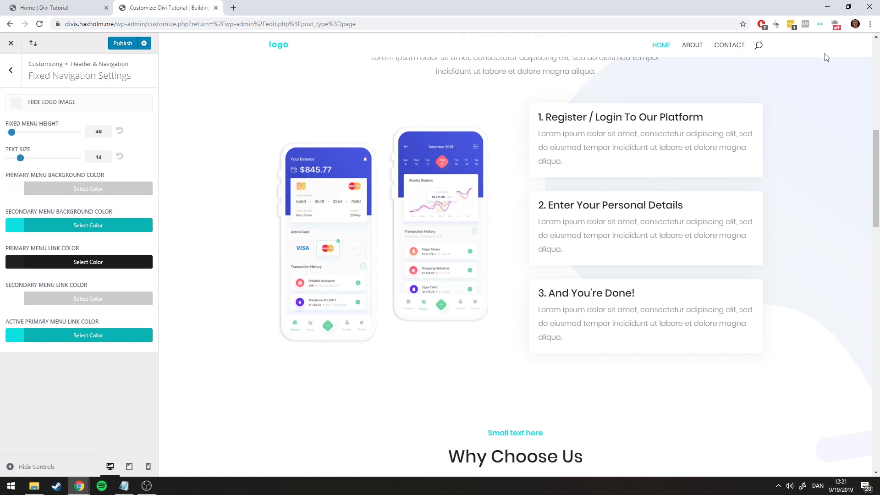
scroll(751, 75, down, 4)
scroll(368, 89, up, 12)
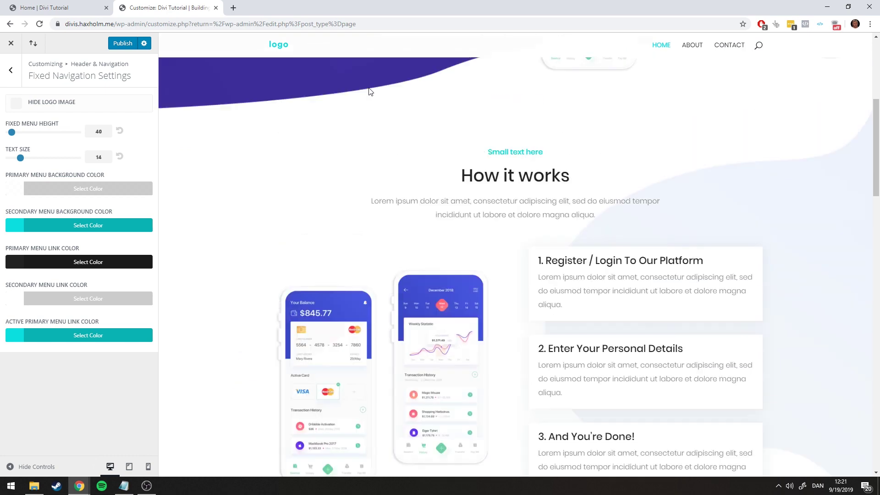
scroll(367, 87, down, 8)
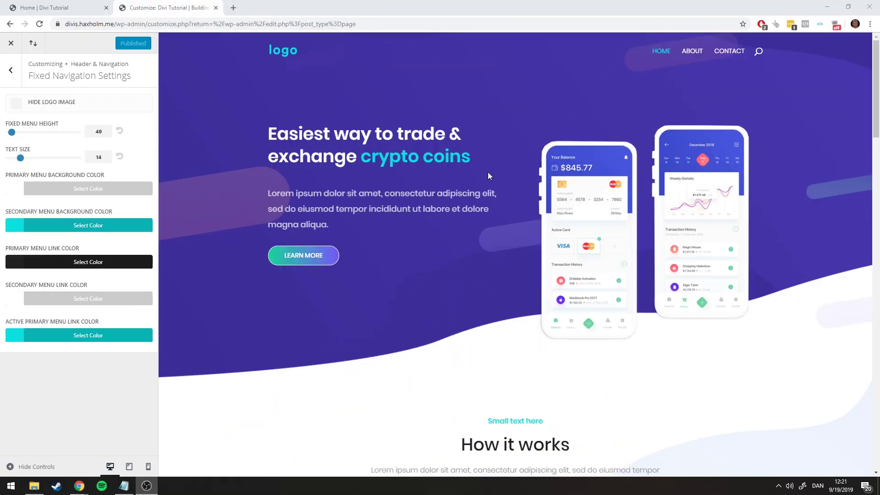
Check the header on the live site, then return to the Header & Navigation settings
click(75, 6)
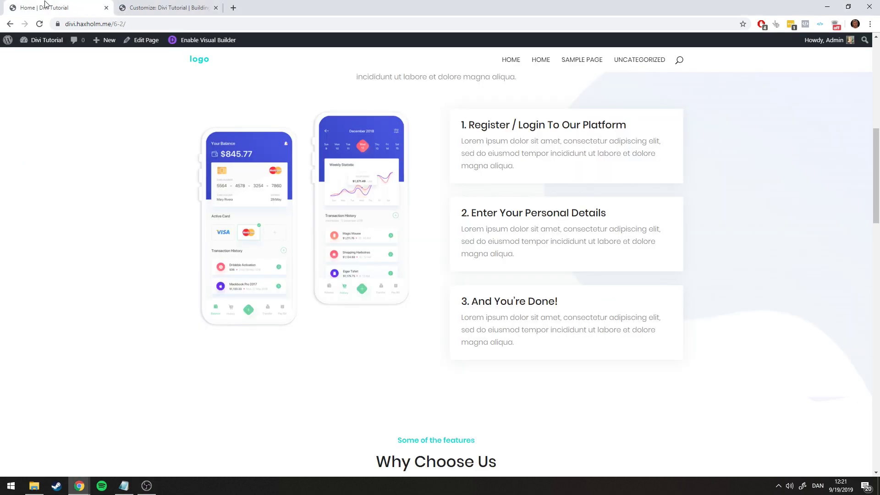
scroll(559, 173, down, 15)
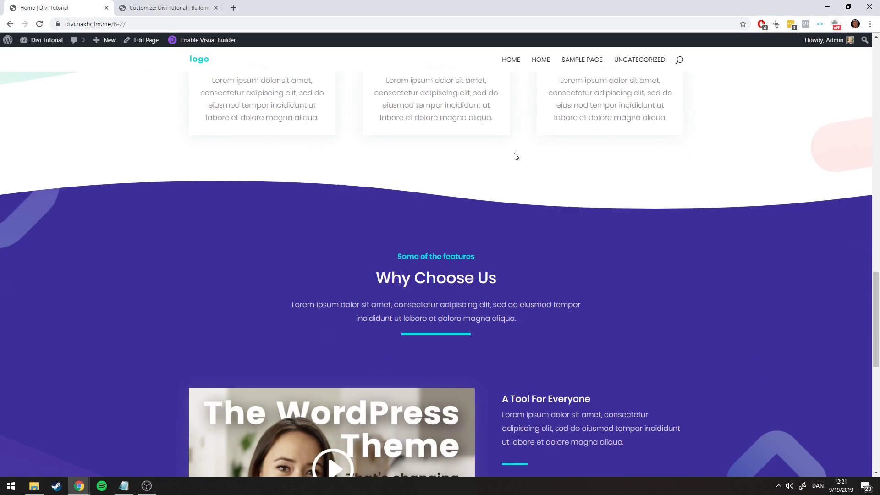
scroll(516, 148, down, 7)
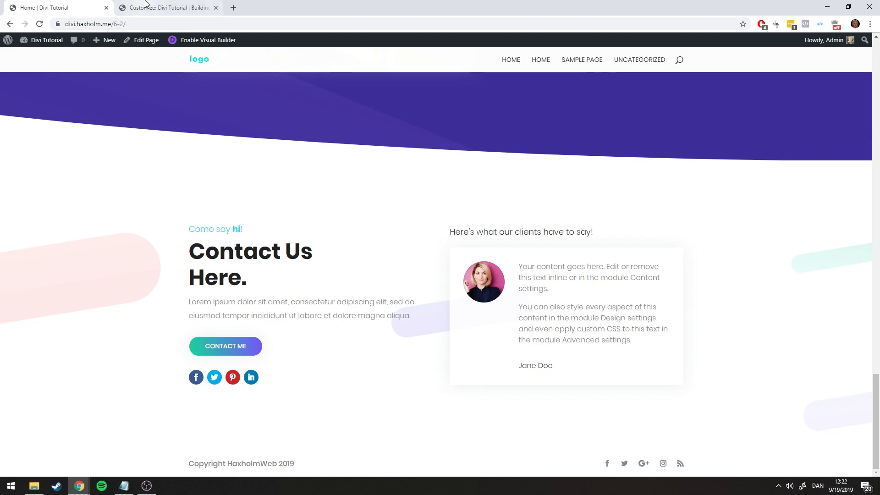
click(165, 8)
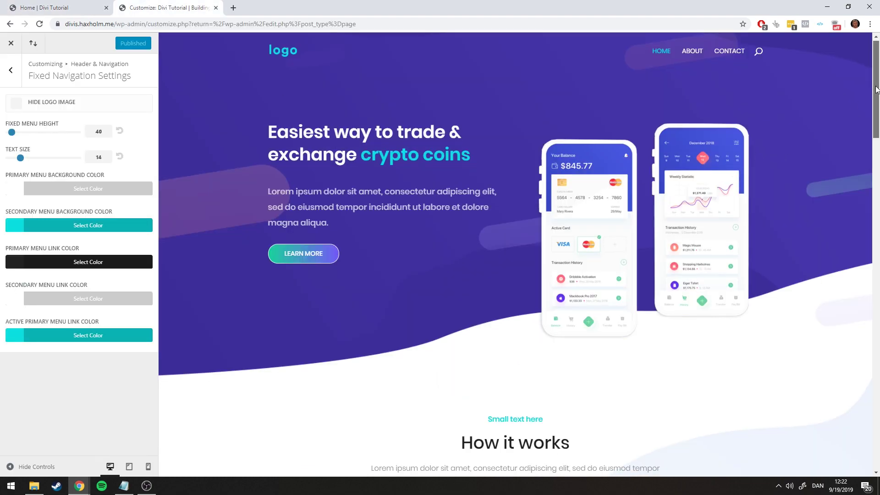
scroll(841, 269, down, 10)
scroll(842, 269, down, 10)
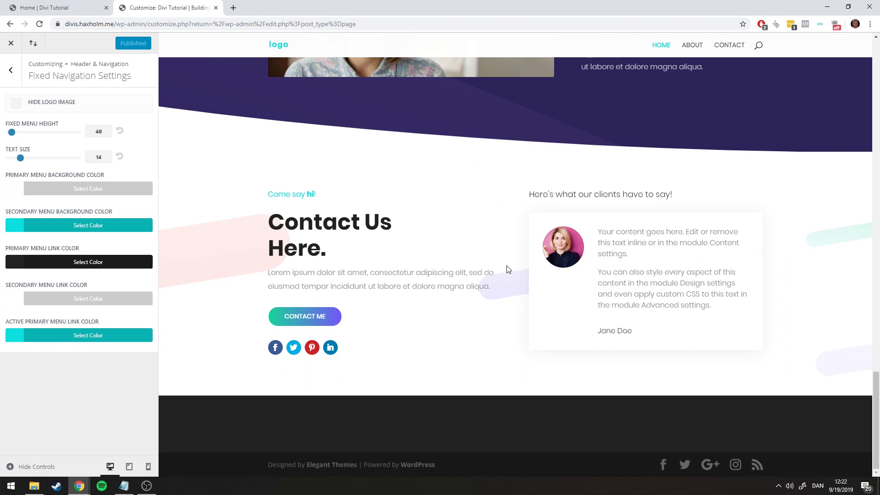
click(12, 72)
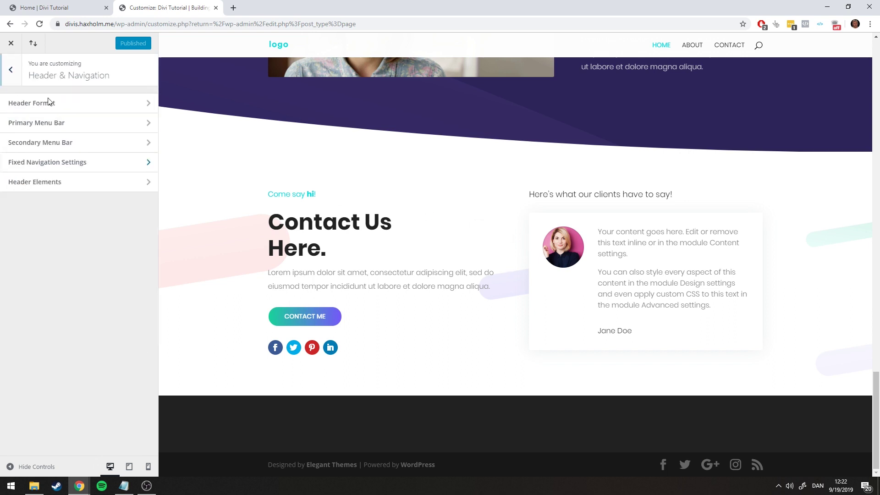
Open the Footer Layout settings and review the available footer column layouts
click(12, 73)
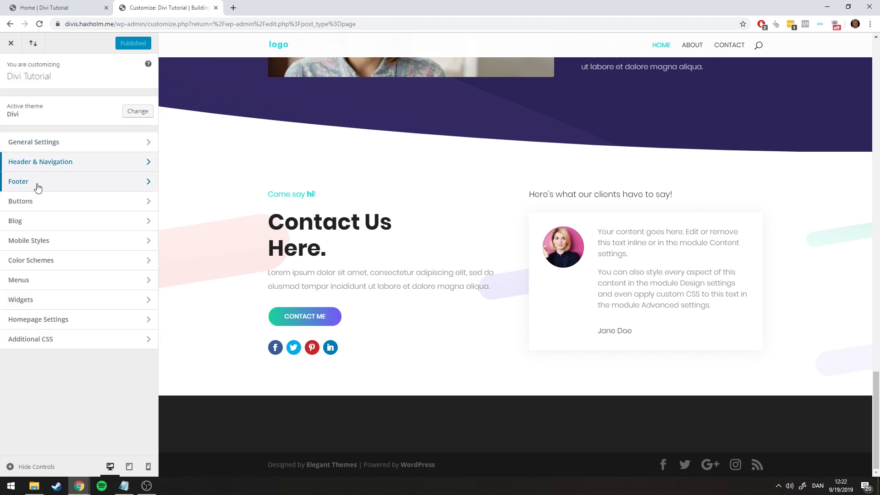
click(35, 184)
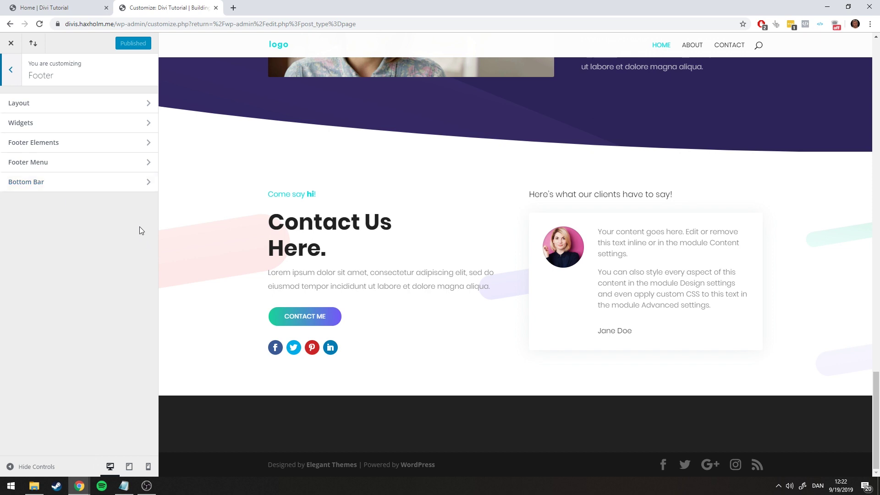
click(69, 108)
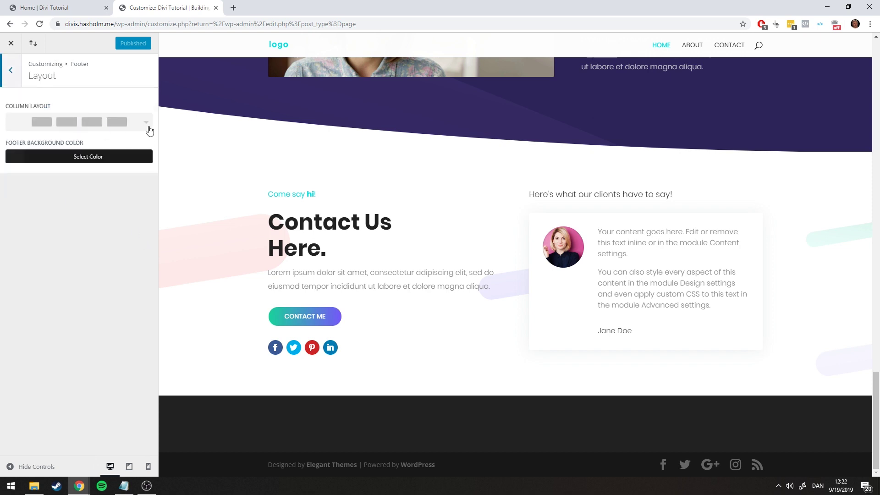
click(146, 123)
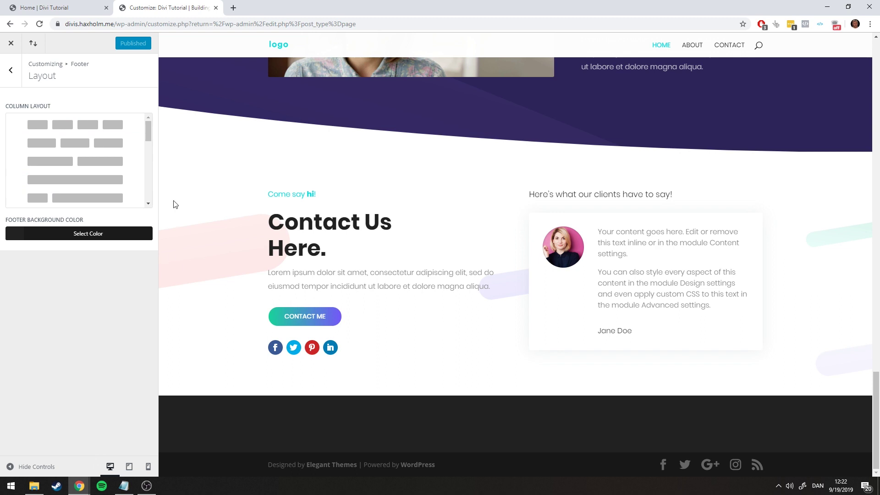
scroll(81, 127, down, 4)
scroll(81, 127, up, 4)
Change the Footer Background Color from dark #222222 to white
click(60, 236)
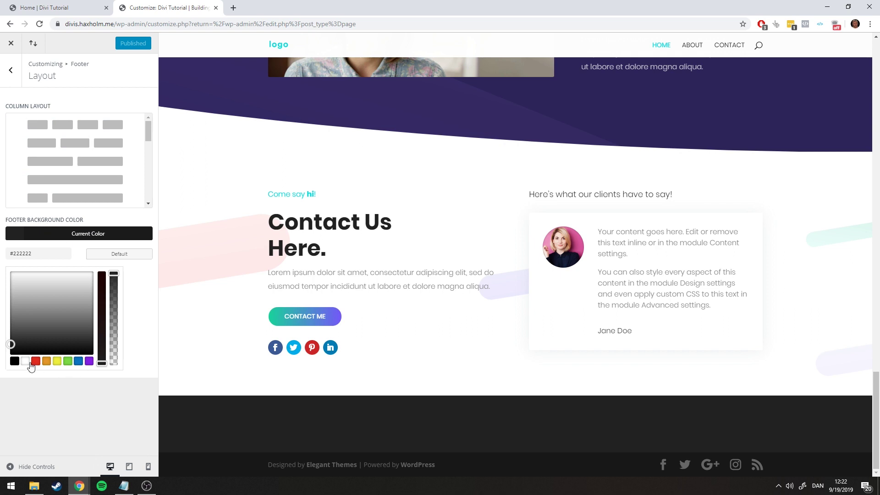
click(25, 361)
click(84, 419)
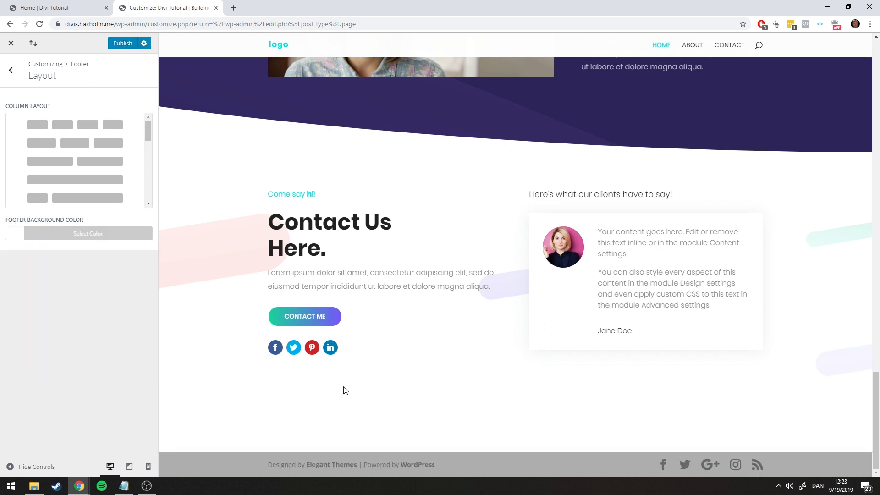
click(11, 69)
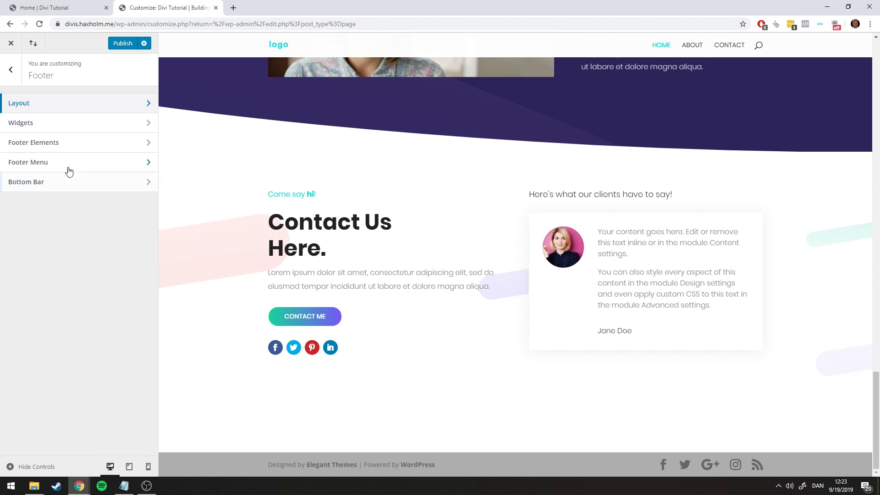
In Bottom Bar, inspect the background colour against the live page and the #888888 code from the notes
click(50, 186)
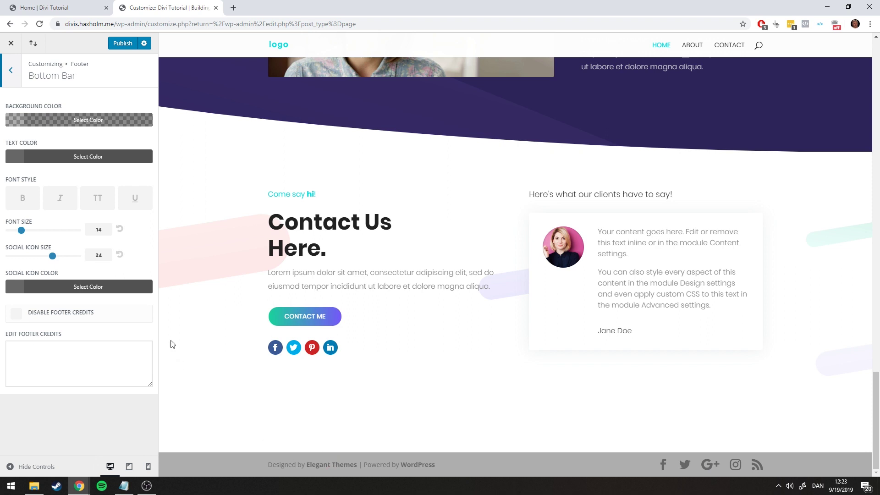
click(76, 120)
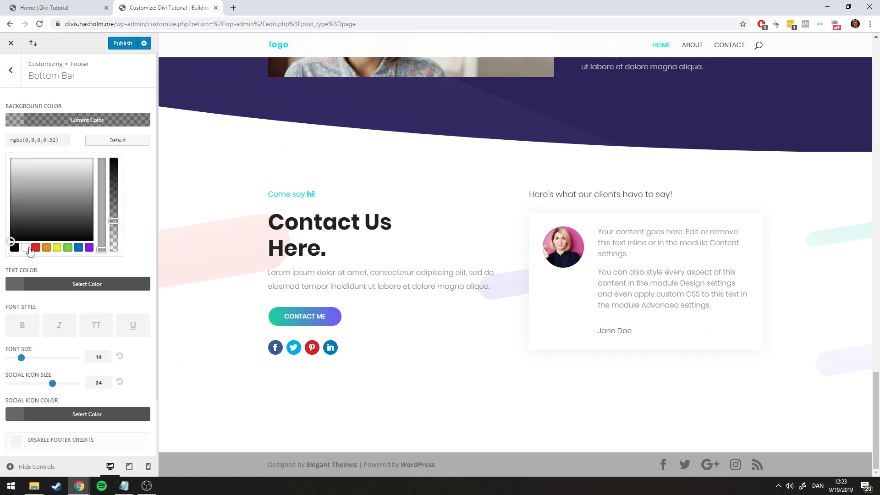
click(35, 247)
click(36, 2)
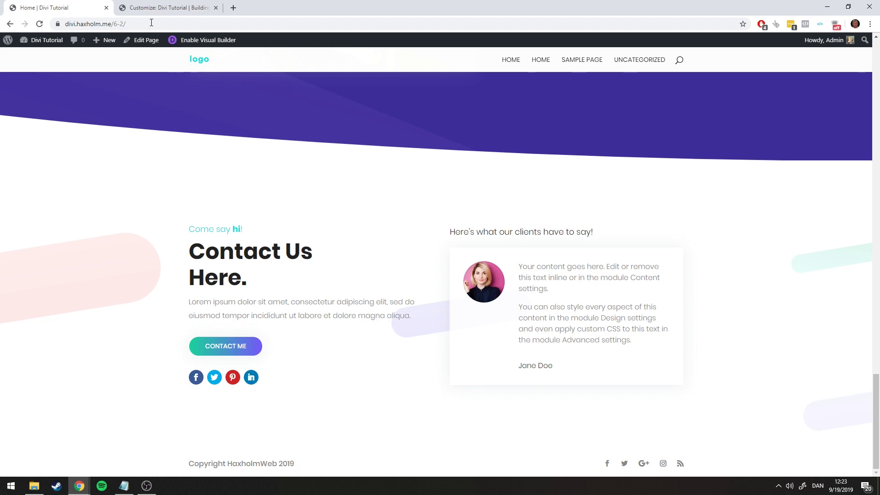
click(151, 8)
click(124, 486)
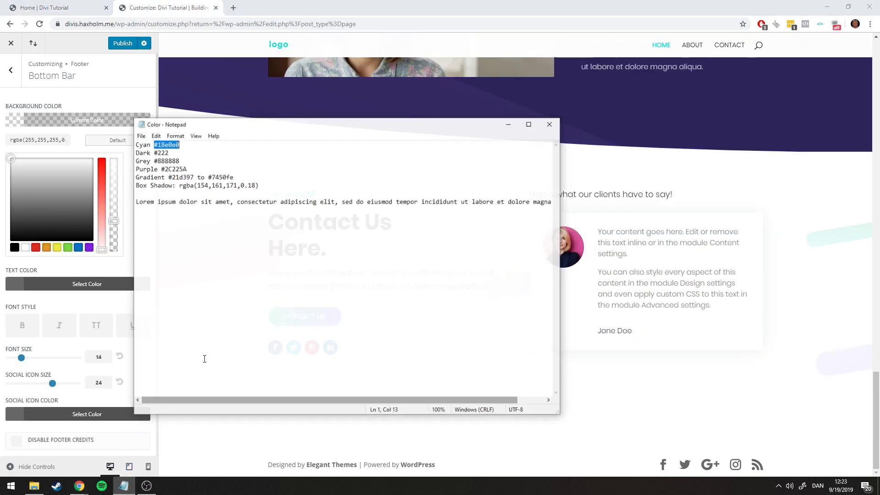
drag(155, 161, 247, 161)
click(508, 124)
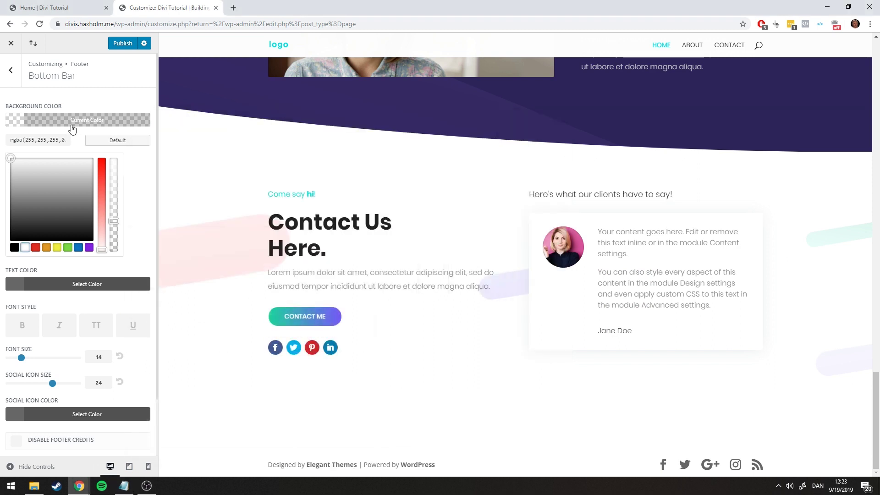
click(70, 120)
Preview the bottom bar text colour and social icon colour pickers without changing them
click(71, 156)
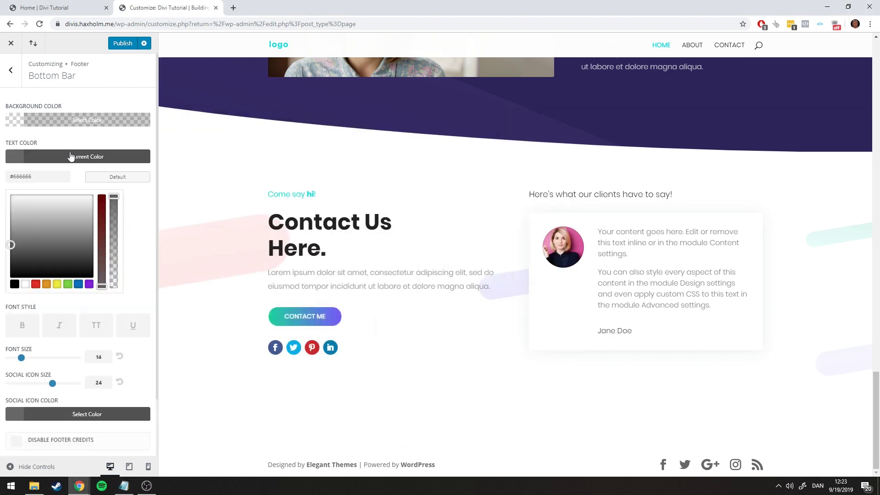
click(67, 158)
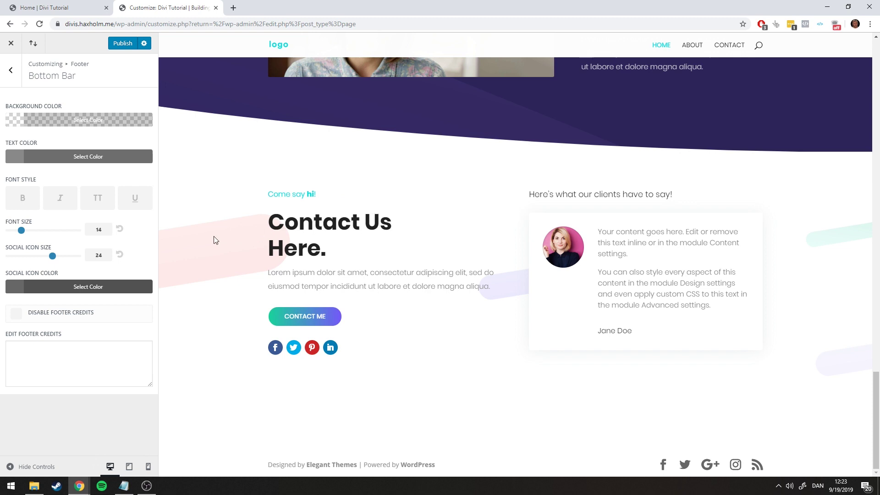
click(95, 288)
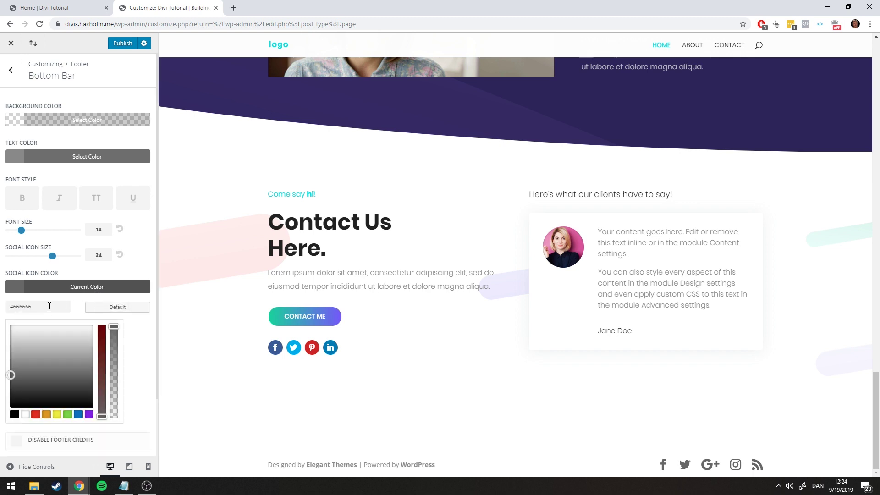
click(74, 158)
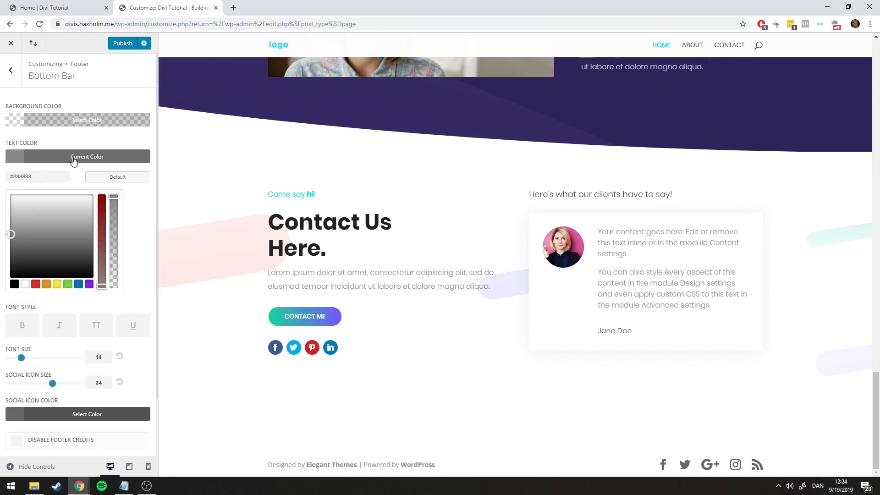
click(73, 158)
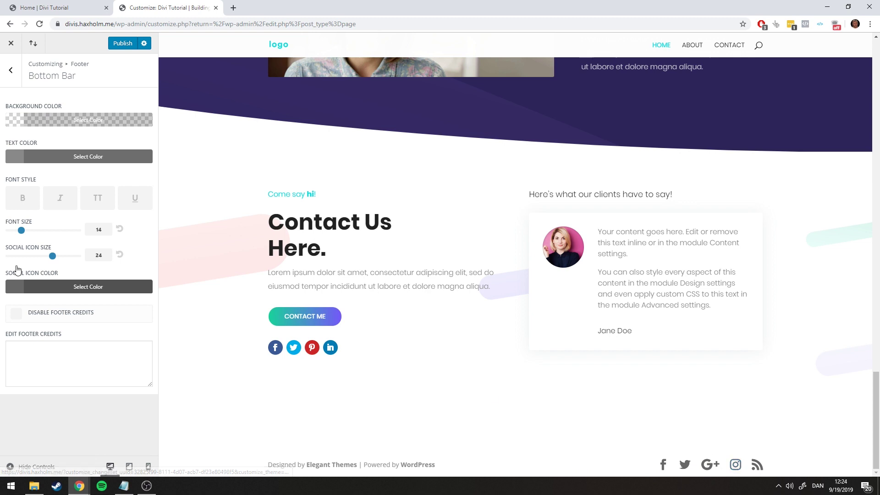
click(58, 287)
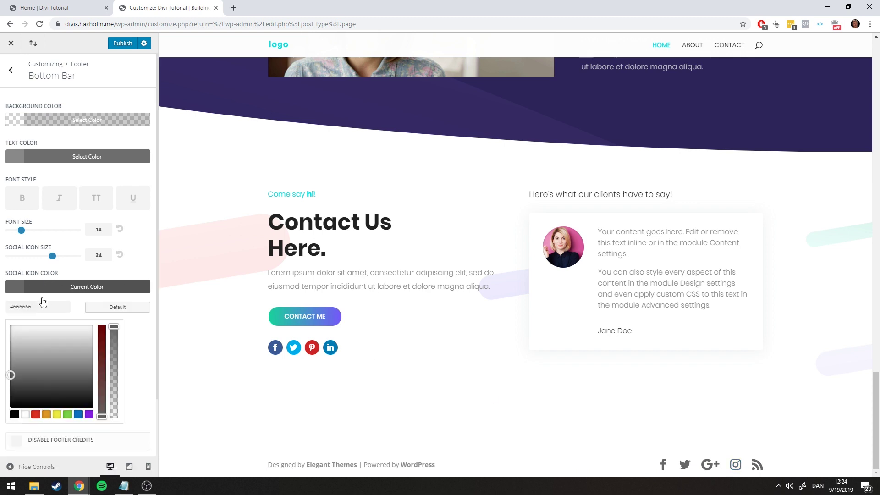
click(66, 289)
Set the bottom bar font size and social icon size both to 14
drag(21, 231, 28, 258)
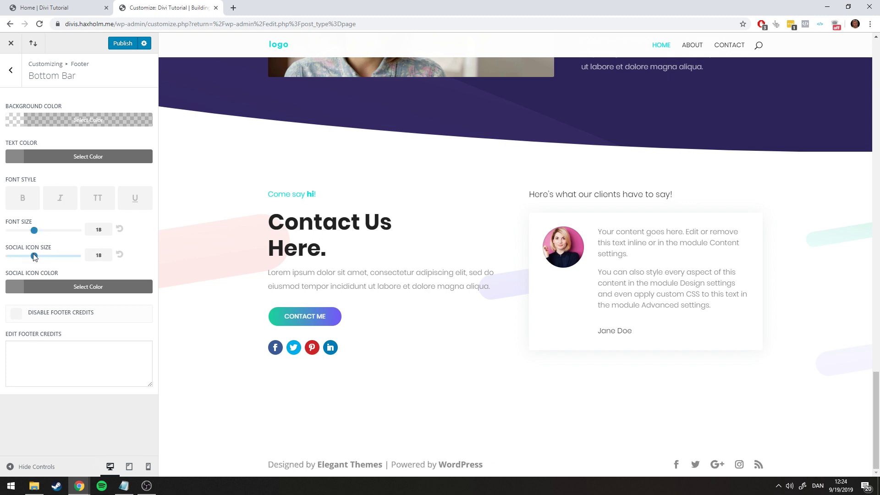
click(49, 7)
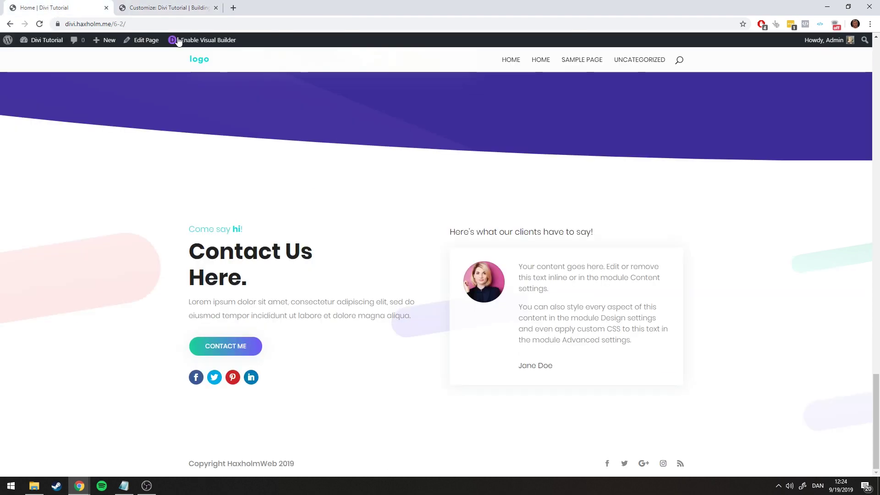
click(167, 7)
double_click(99, 229)
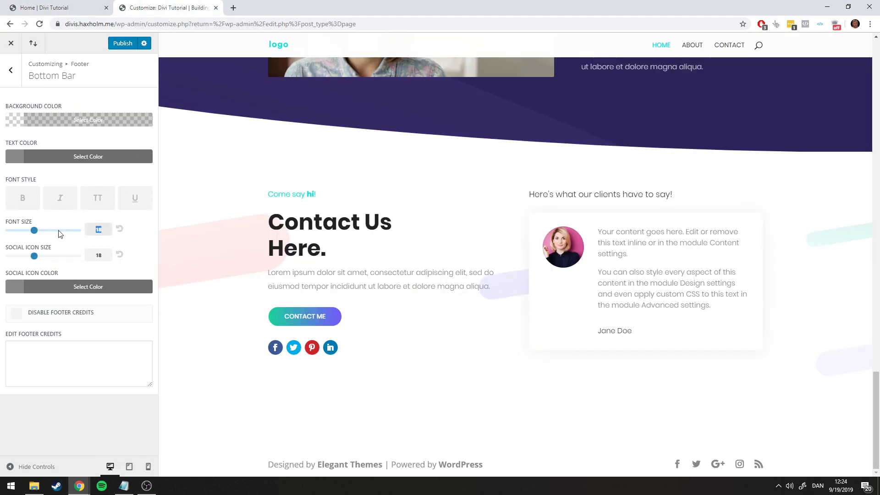
text(14)
double_click(98, 254)
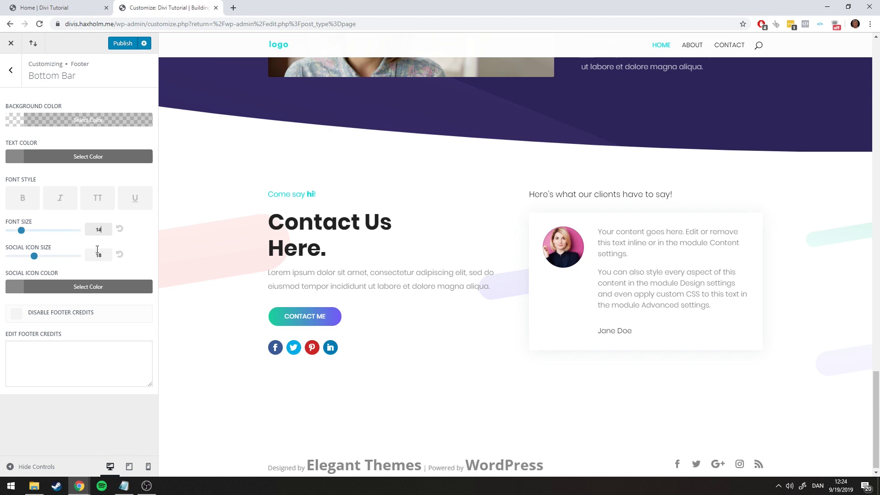
text(14)
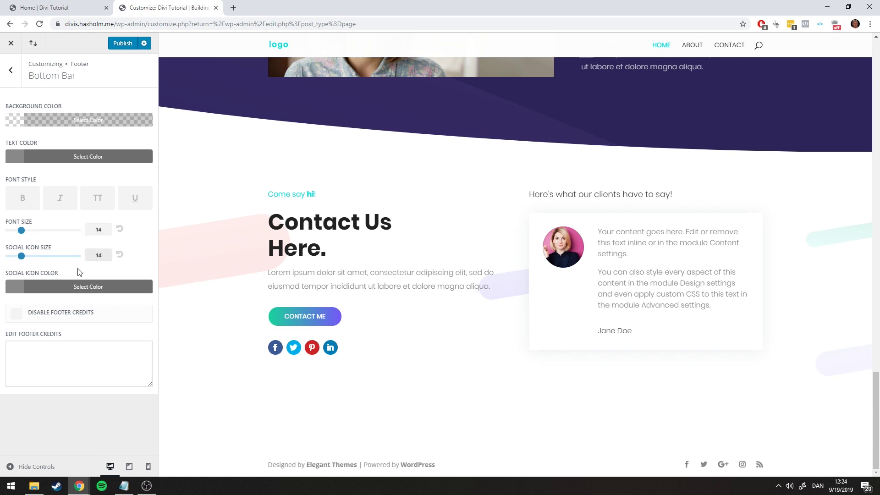
click(98, 351)
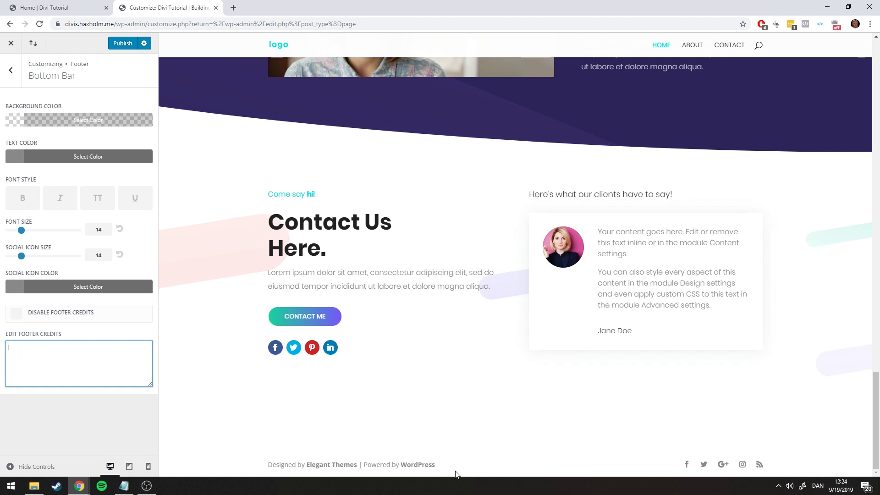
Copy 'Copyright HaxholmWeb 2019' from the live page into Edit Footer Credits
click(68, 8)
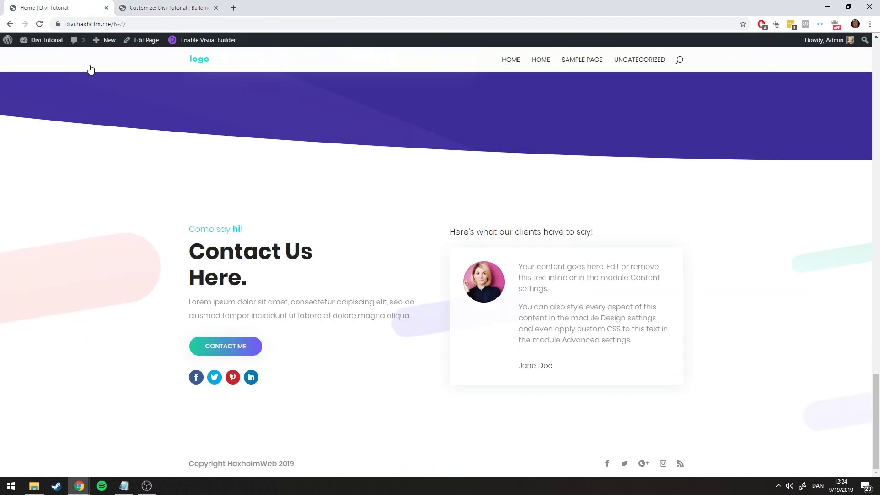
drag(305, 465, 177, 463)
key(ctrl+c)
click(200, 13)
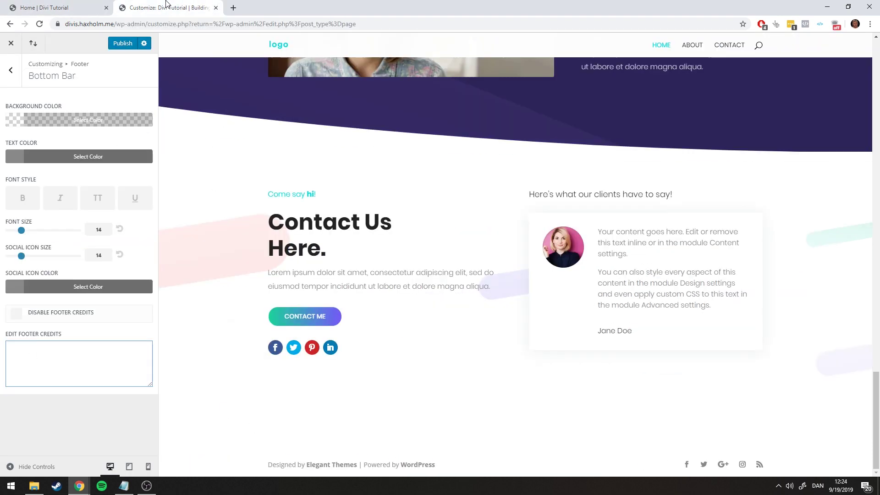
click(42, 369)
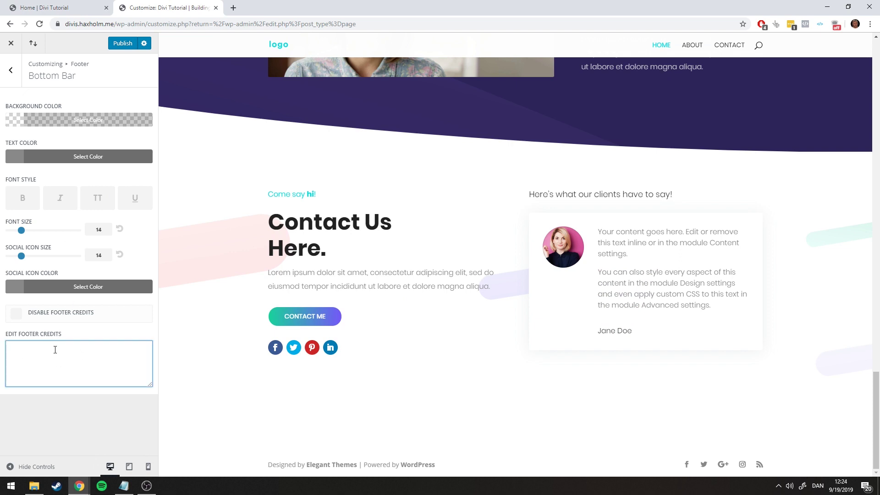
key(ctrl+v)
click(79, 412)
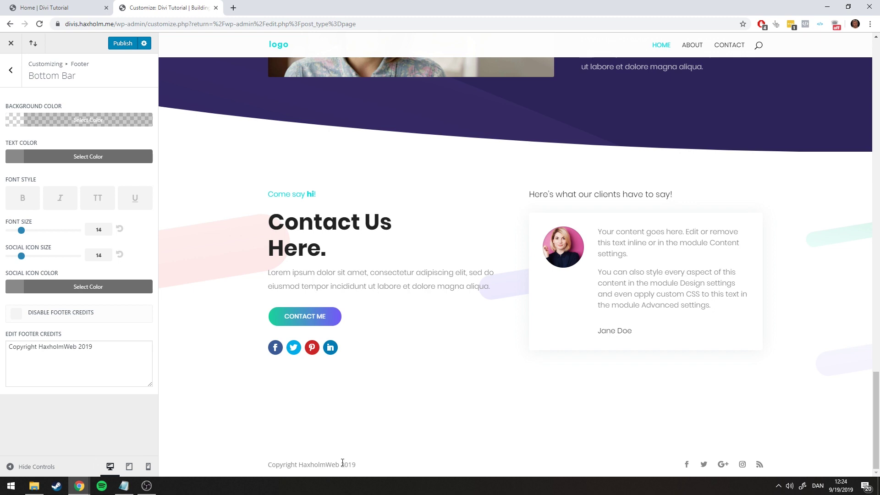
Toggle Disable Footer Credits on and back off, comparing with the live footer
click(16, 315)
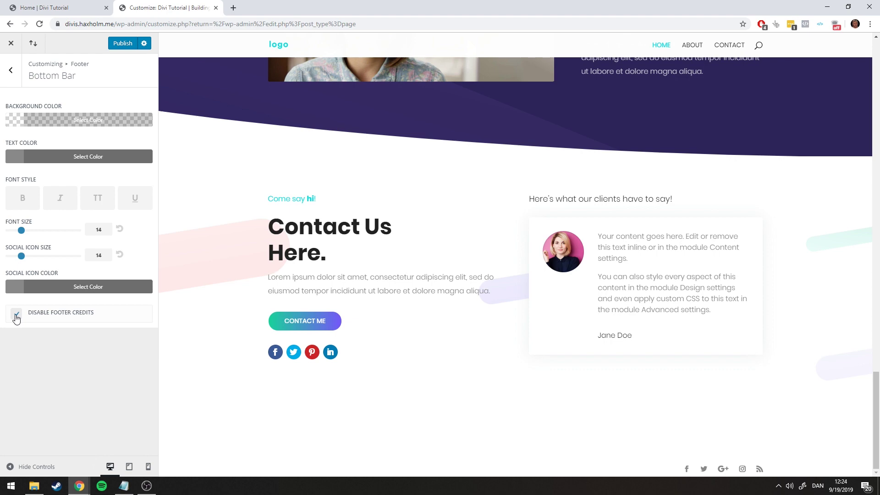
click(16, 315)
click(74, 8)
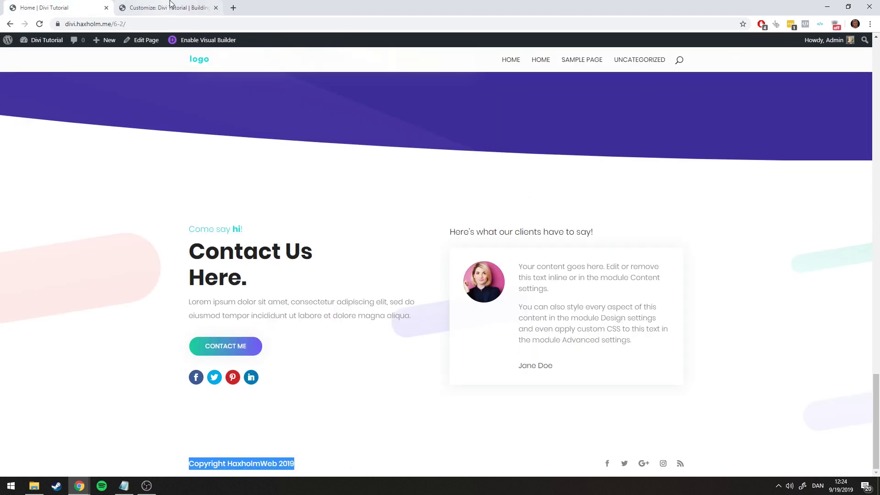
click(156, 8)
Raise the bottom bar font size to 16 and verify the footer on the live page
click(28, 233)
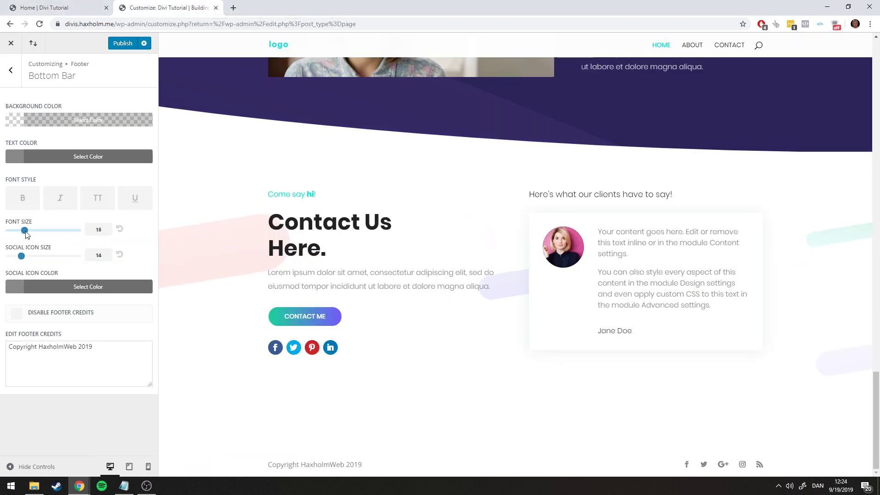
click(37, 8)
click(135, 5)
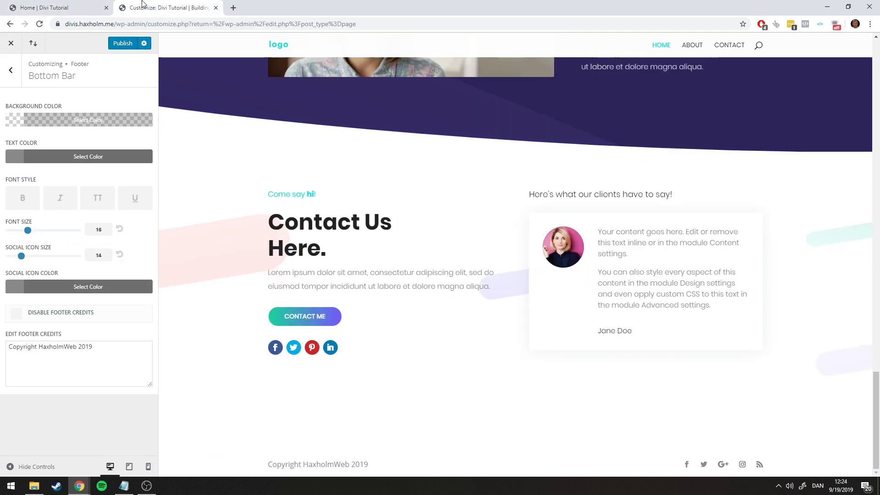
click(53, 5)
click(213, 459)
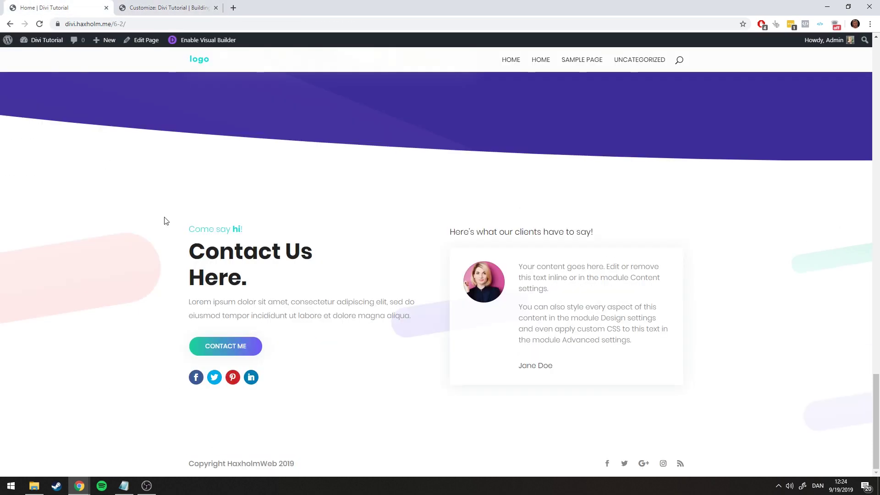
click(158, 12)
click(10, 70)
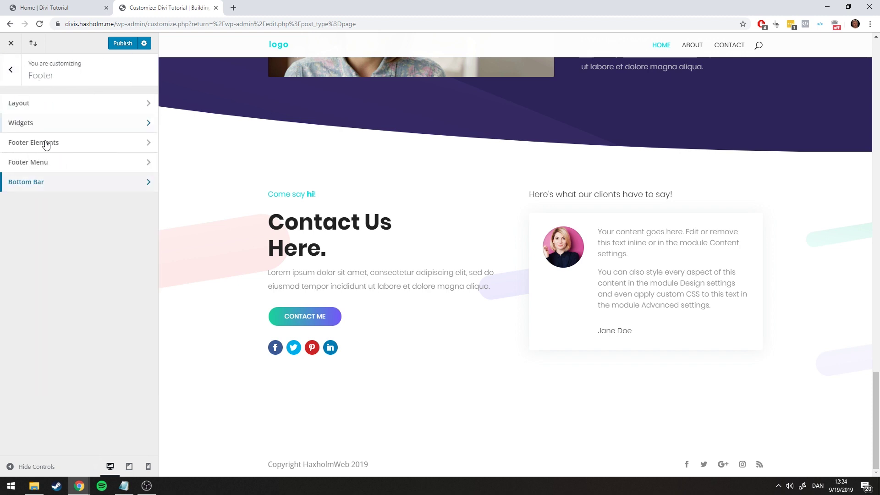
Review Footer Menu and Footer Elements, toggling Show Social Icons off and back on
click(53, 165)
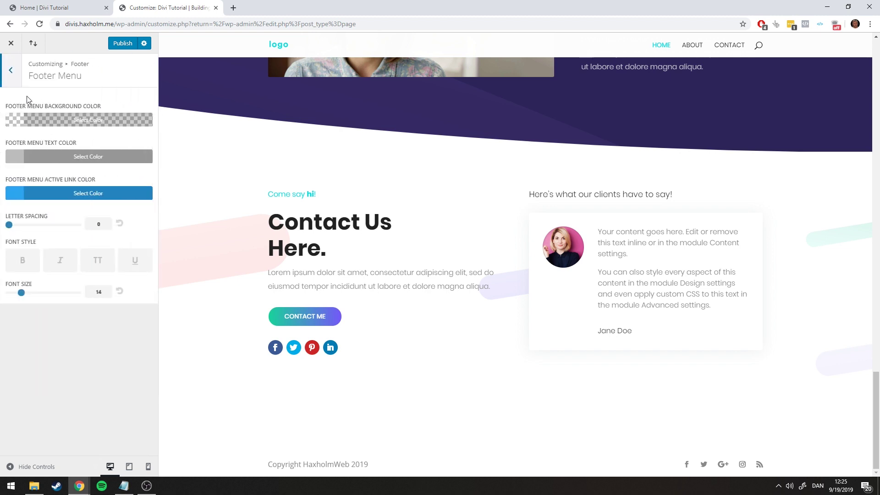
click(8, 75)
click(54, 145)
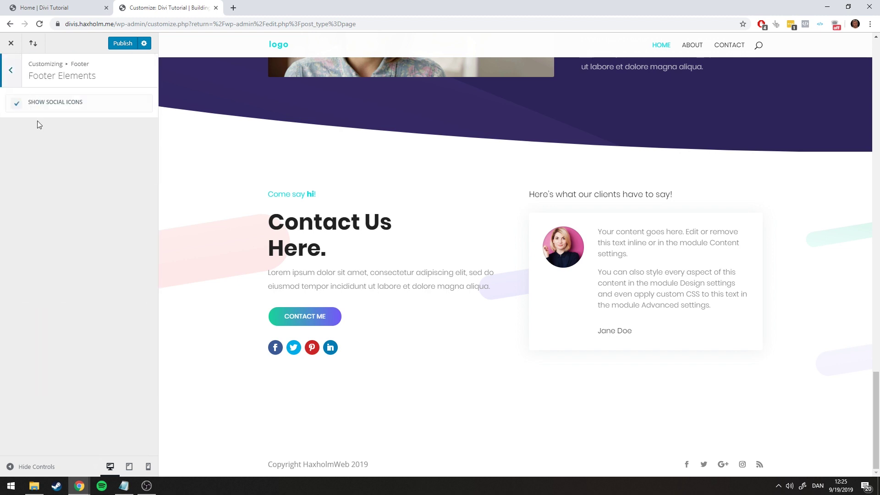
click(12, 77)
click(58, 144)
click(10, 82)
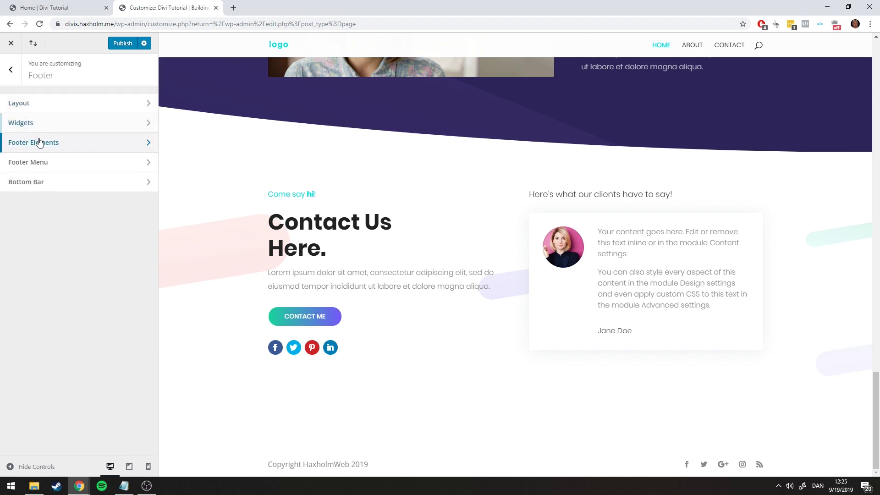
click(37, 143)
click(16, 104)
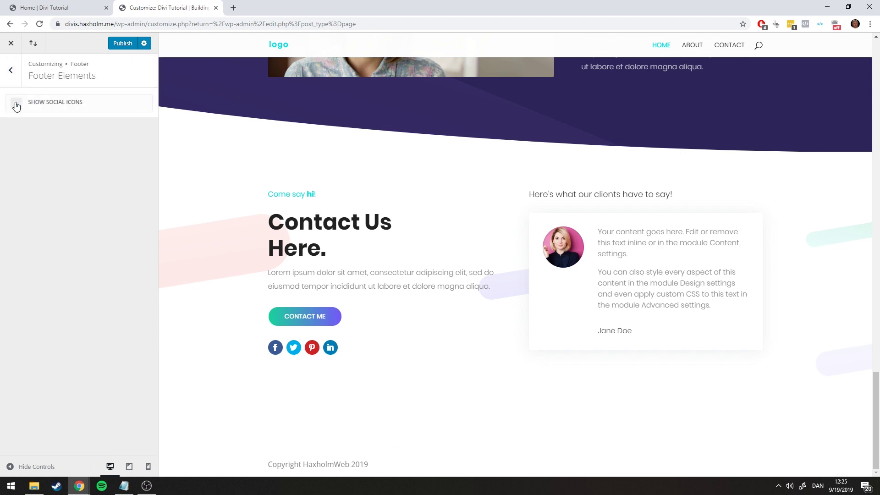
click(16, 105)
click(11, 70)
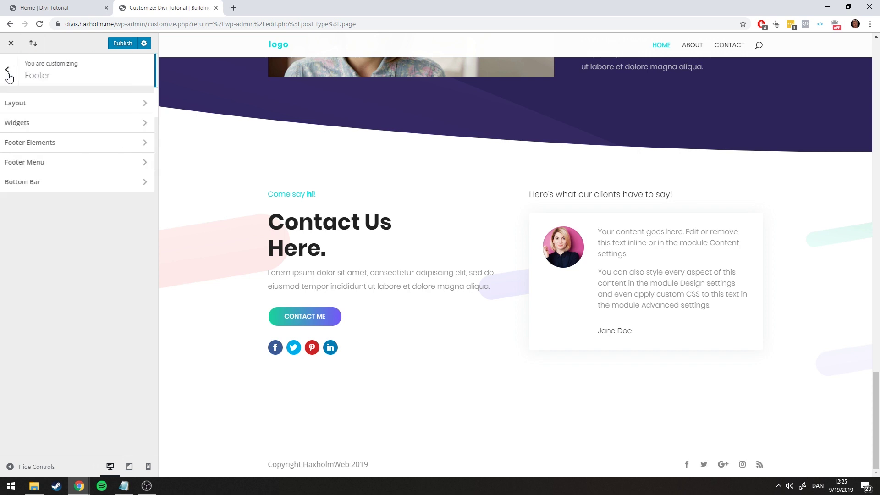
Recheck the Footer Menu and footer column Layout panels, returning to the Footer list
click(67, 163)
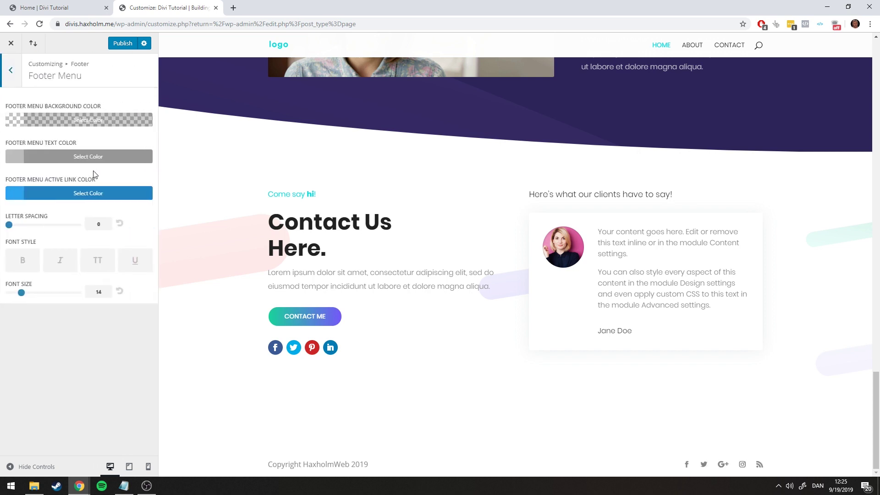
click(10, 70)
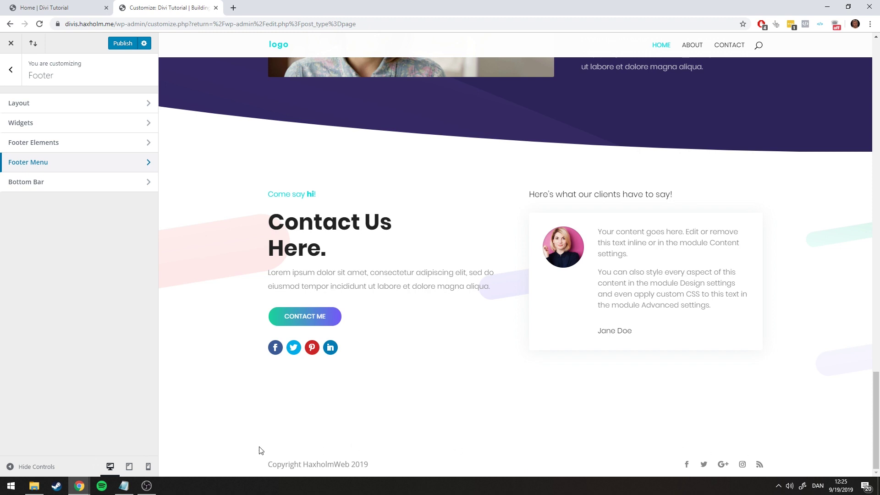
drag(259, 451, 426, 456)
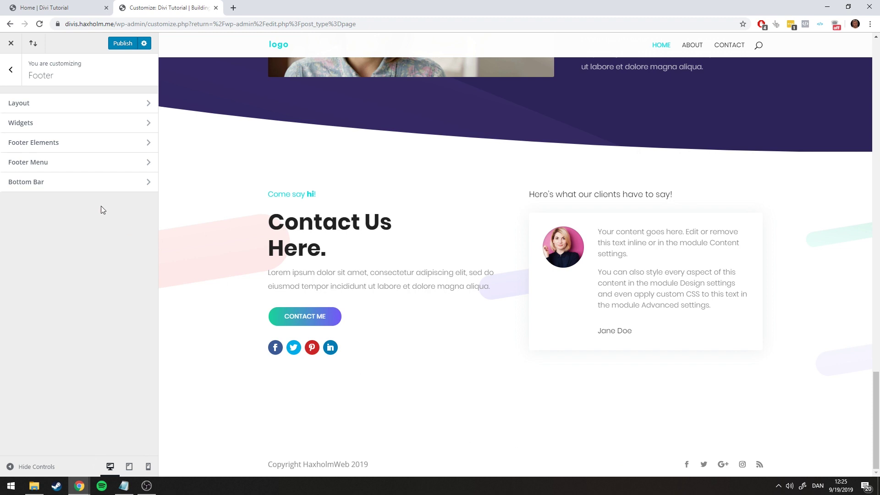
click(76, 166)
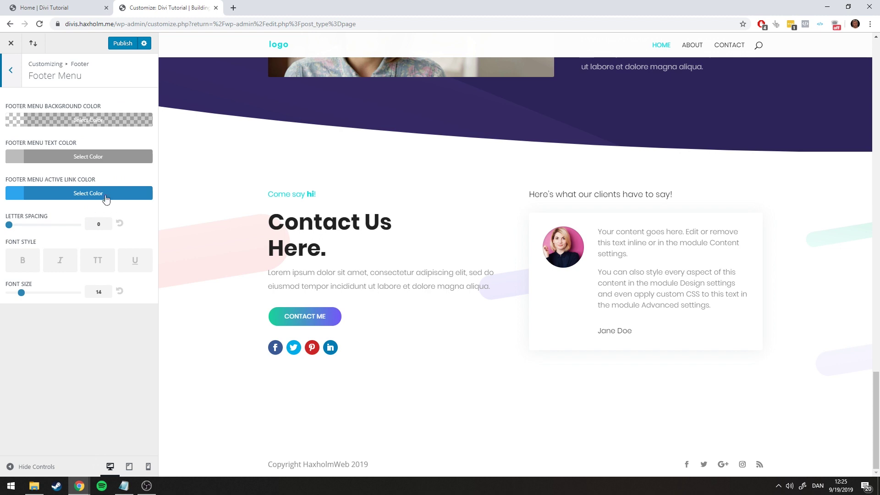
click(15, 85)
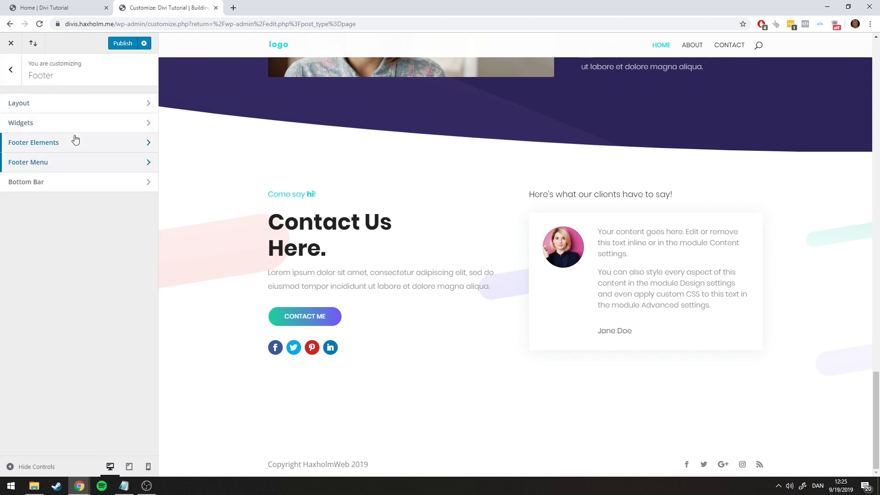
click(48, 108)
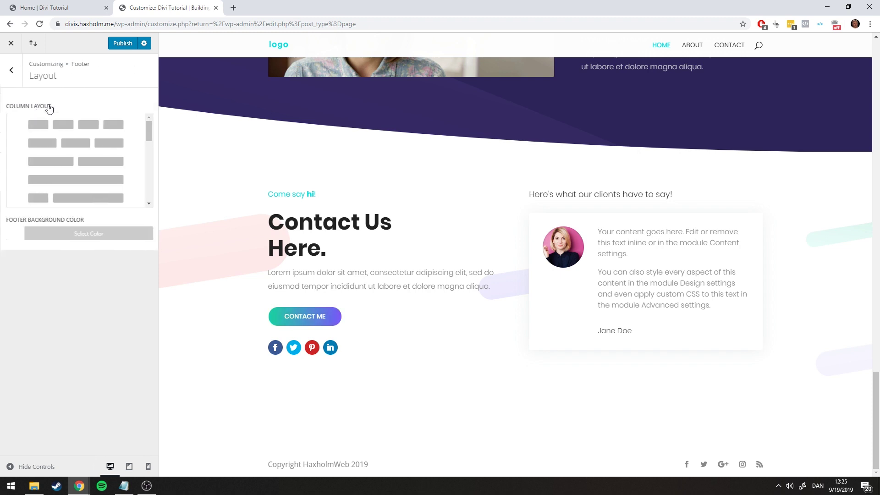
click(9, 69)
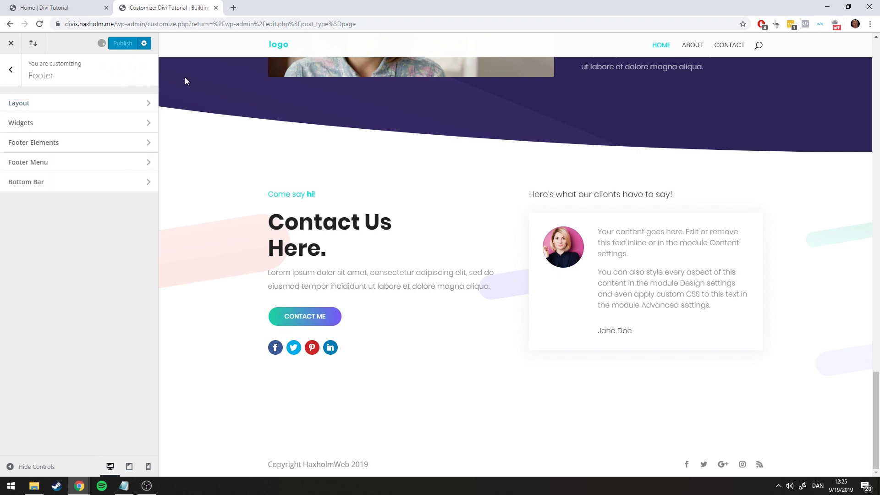
Leave the Customizer and scroll through the live Home page down to the footer
click(12, 46)
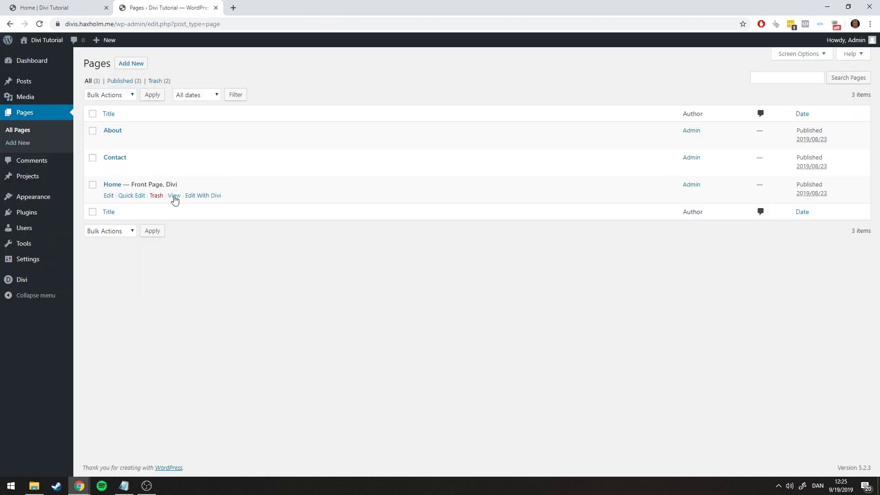
click(173, 196)
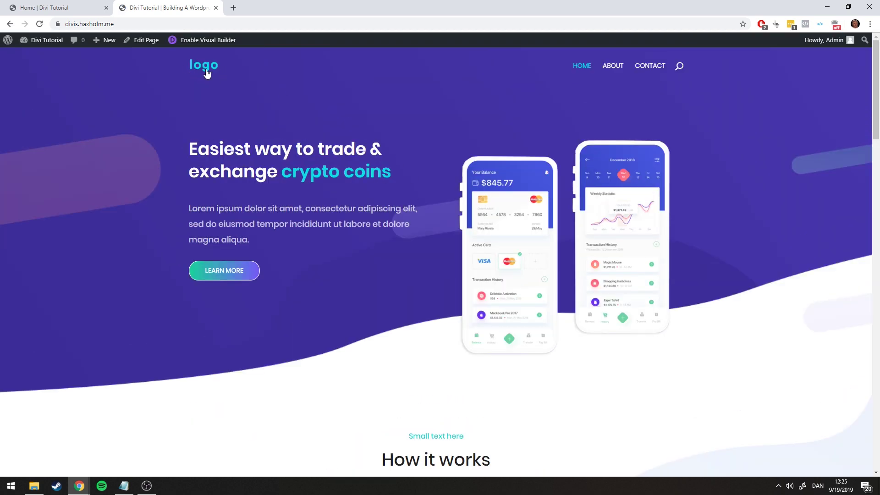
scroll(207, 69, down, 3)
scroll(202, 66, up, 3)
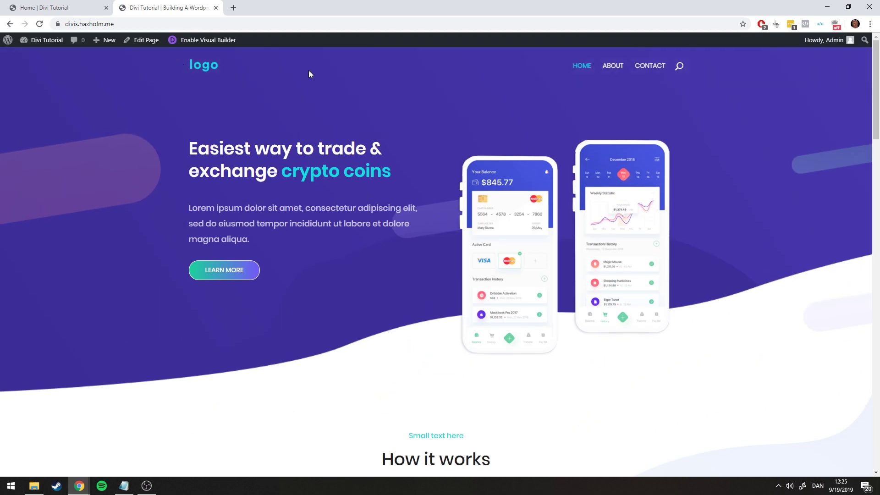
scroll(309, 73, down, 15)
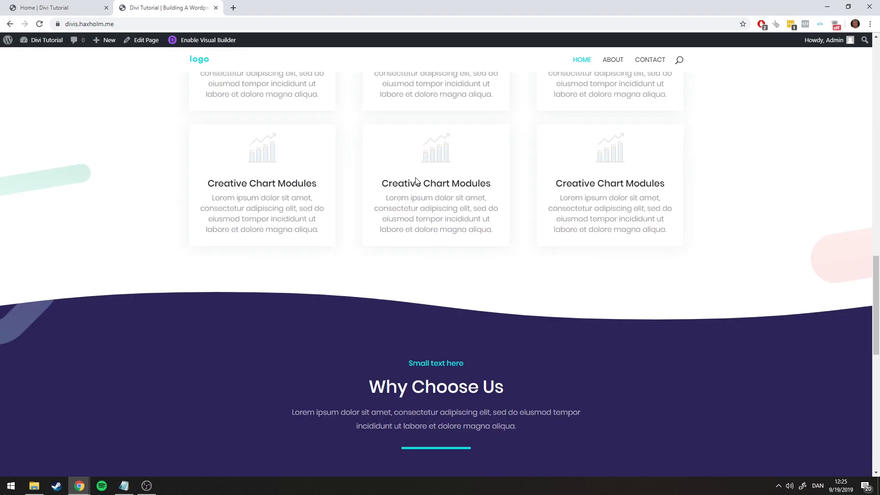
scroll(416, 181, down, 10)
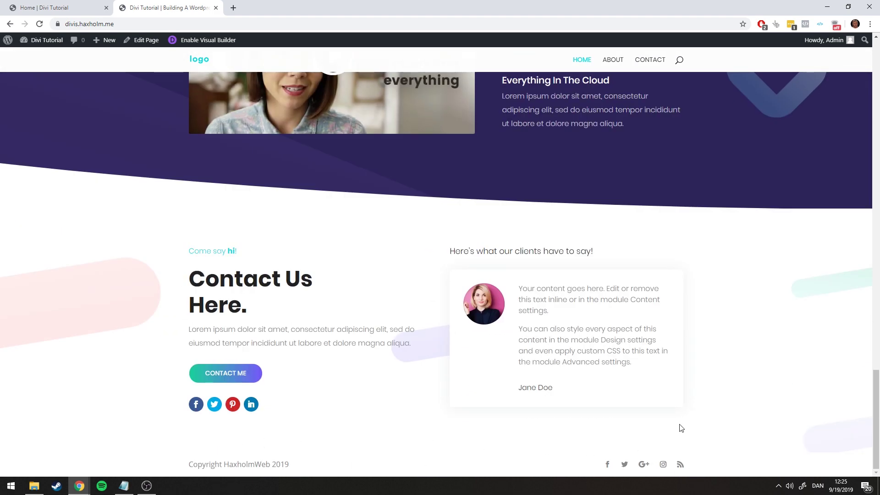
scroll(681, 416, up, 9)
scroll(655, 400, up, 20)
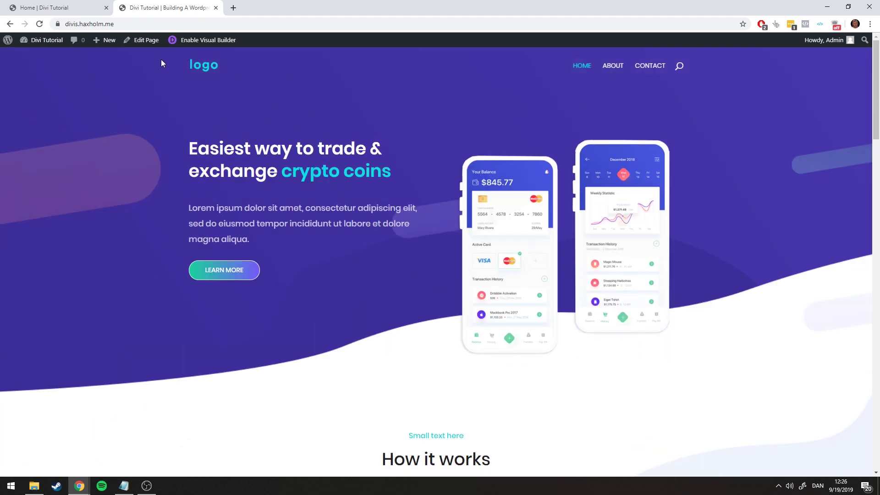
scroll(256, 185, down, 20)
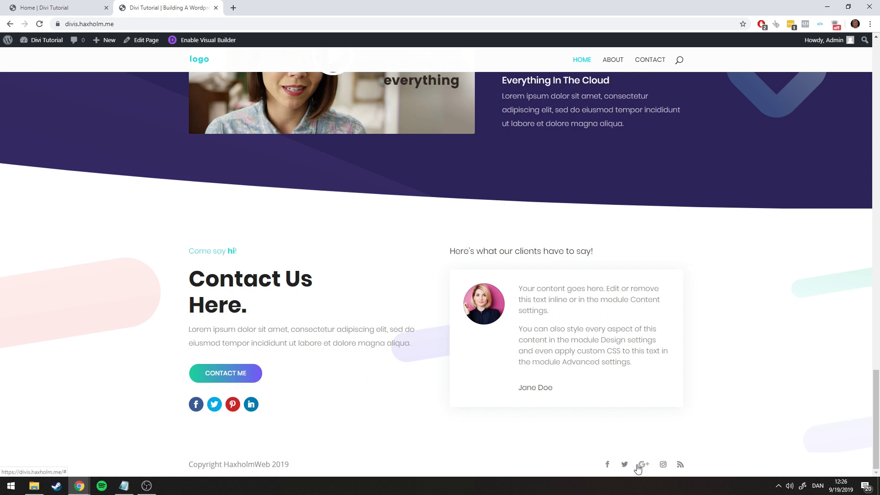
Try the footer Facebook icon to confirm it only links to #
click(607, 465)
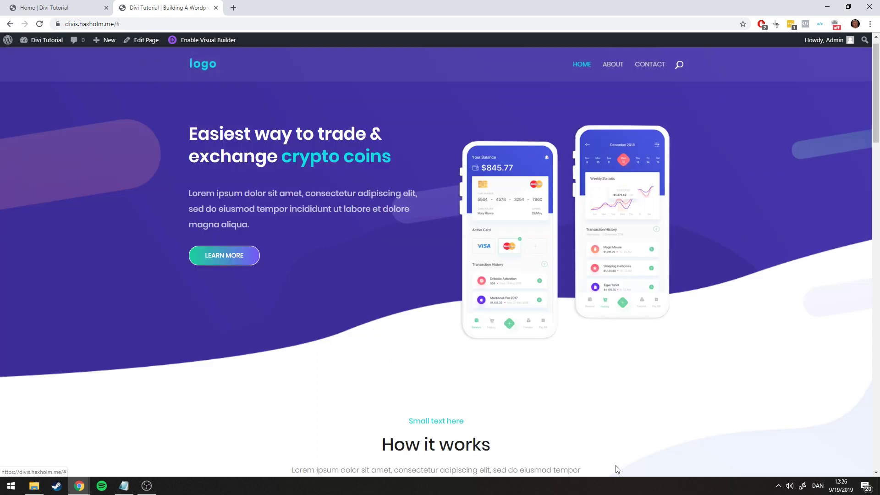
scroll(744, 302, down, 4)
scroll(744, 302, down, 15)
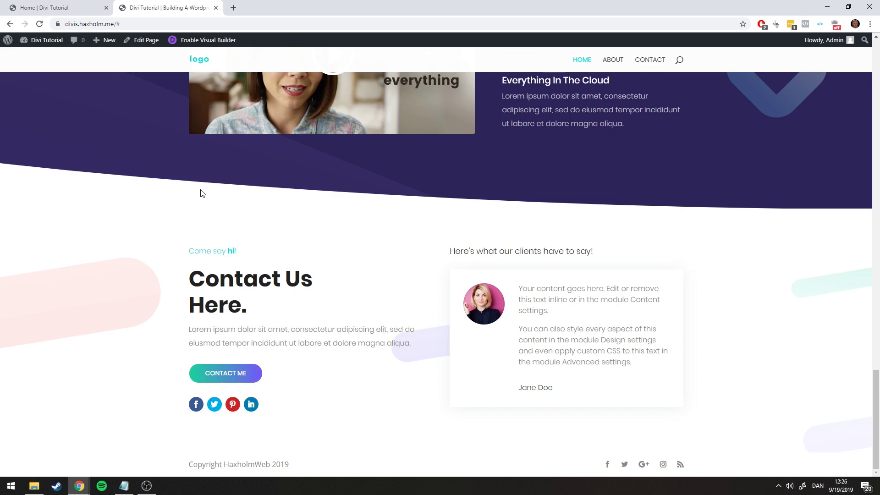
Open Divi Theme Options and compare its social settings with the home page footer icons
click(51, 44)
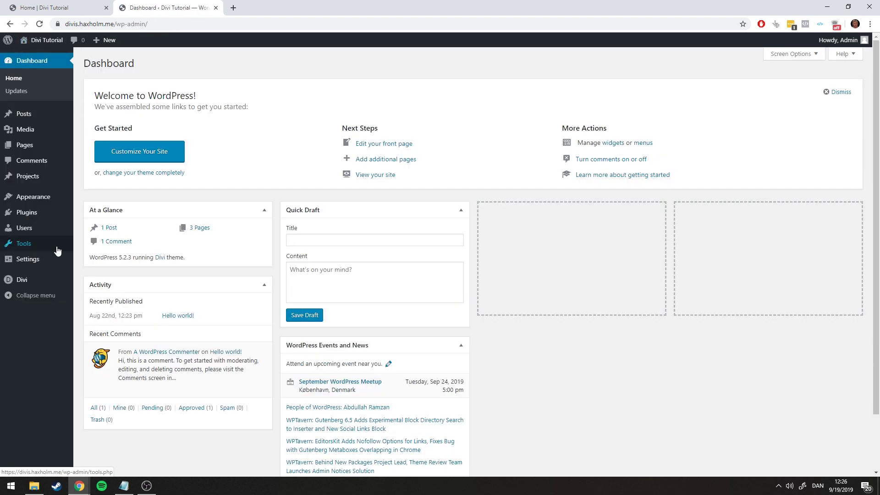
mouse_move(20, 278)
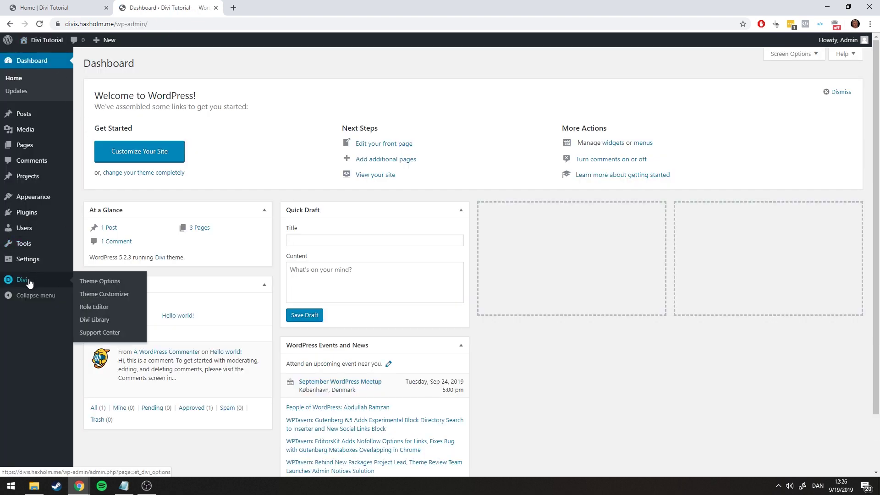
click(107, 281)
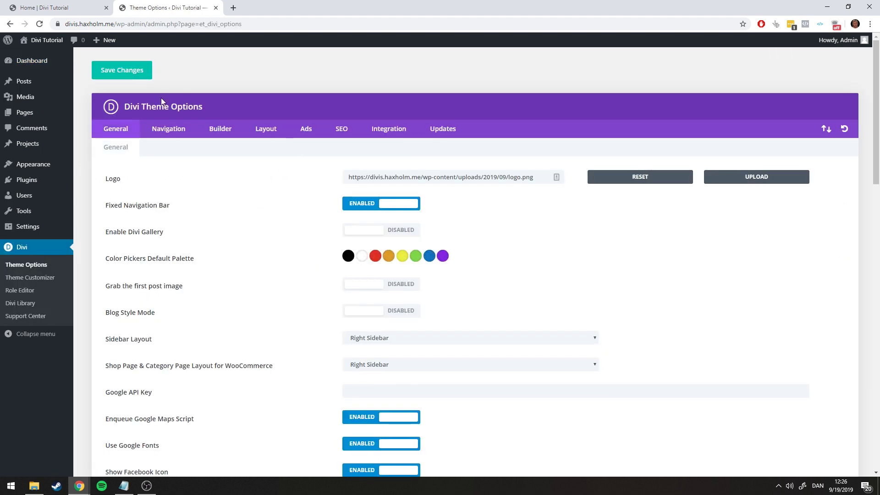
scroll(257, 185, down, 6)
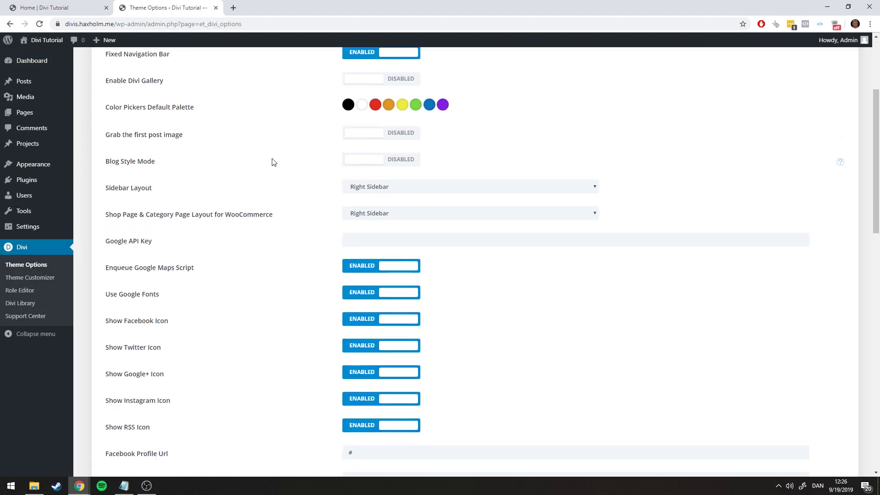
scroll(275, 165, up, 1)
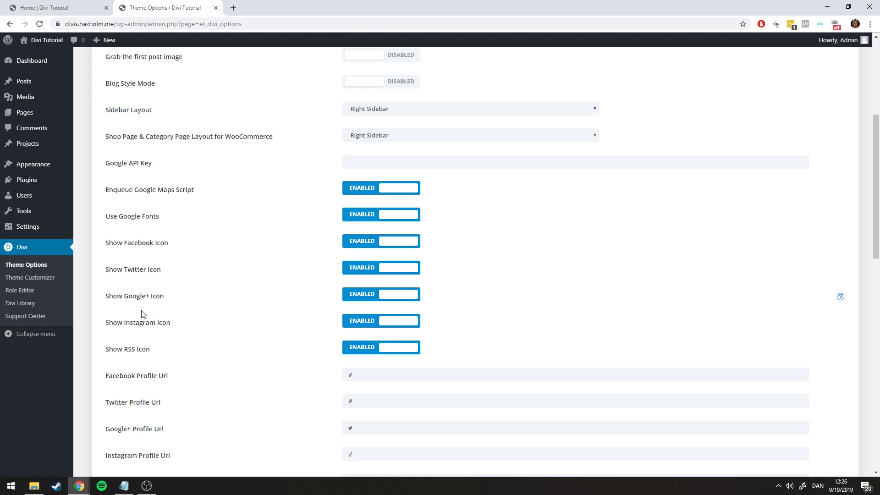
click(92, 8)
click(132, 6)
click(92, 8)
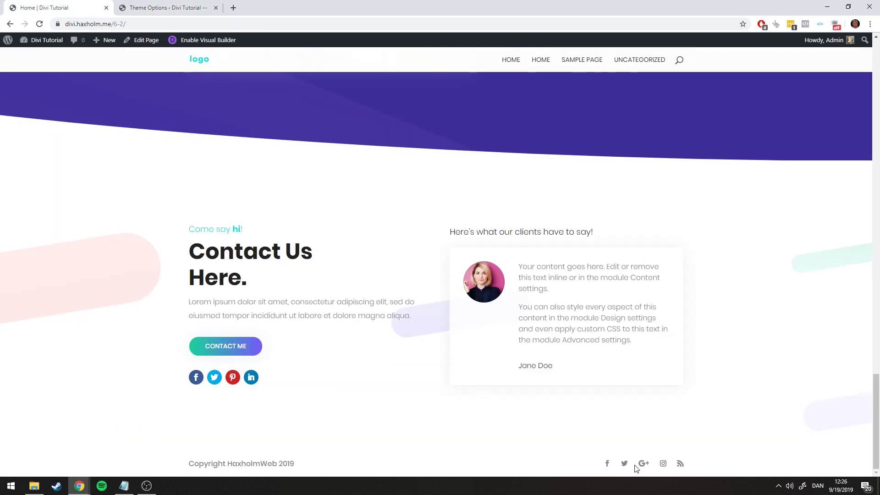
click(164, 8)
scroll(298, 157, down, 5)
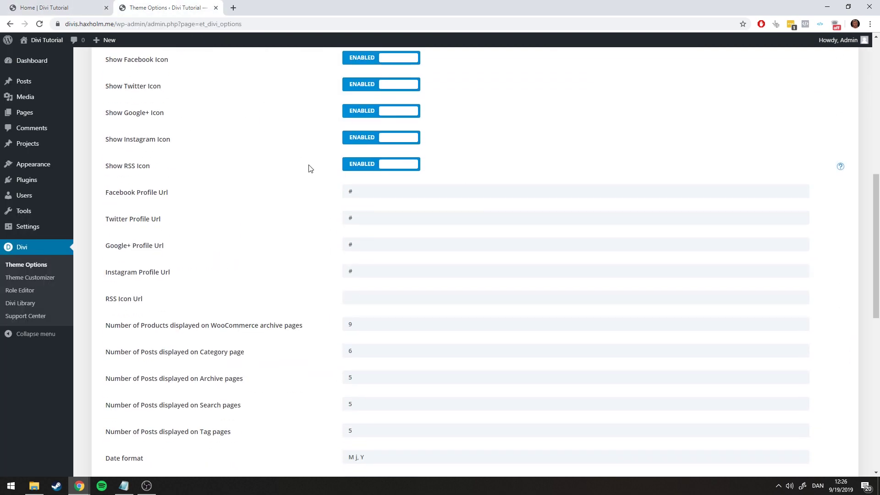
drag(361, 194, 310, 189)
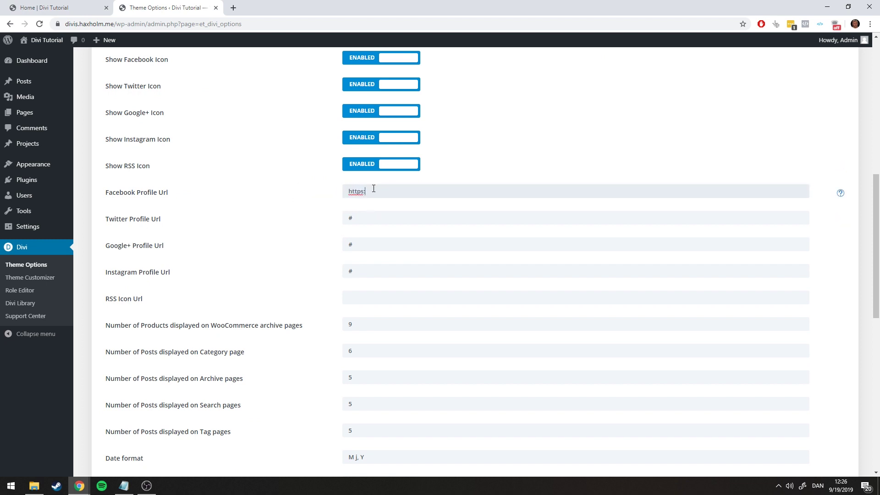
text(https://facebook.com/pagename)
key(ctrl+a)
key(ctrl+c)
triple_click(410, 217)
key(ctrl+v)
triple_click(391, 244)
key(ctrl+v)
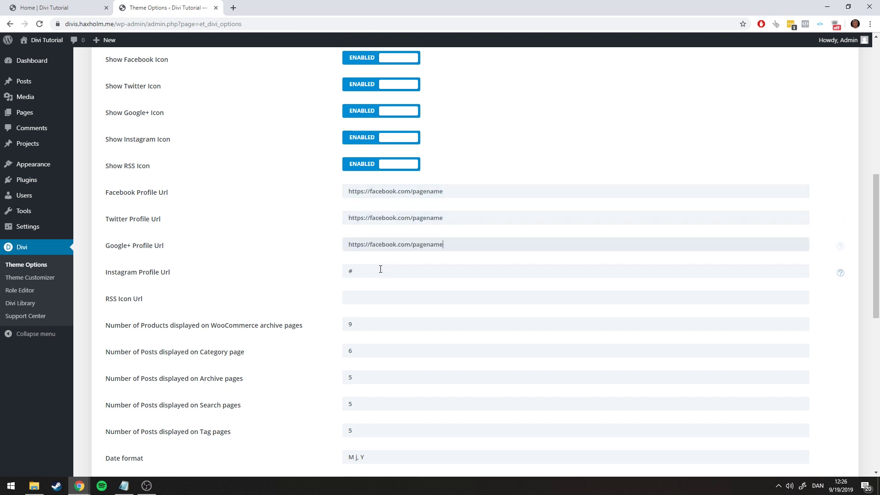
triple_click(381, 270)
key(ctrl+v)
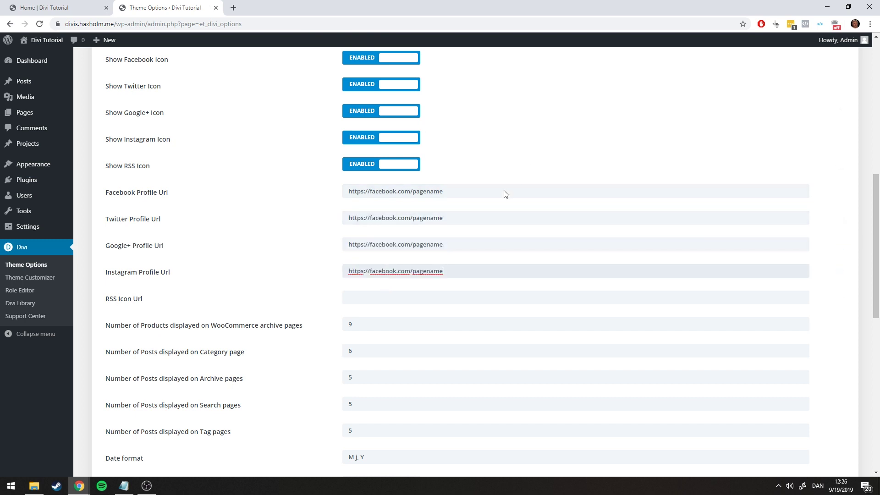
Turn off the Google+ and RSS icons, clear the Google+ URL, and save the changes
scroll(346, 204, up, 1)
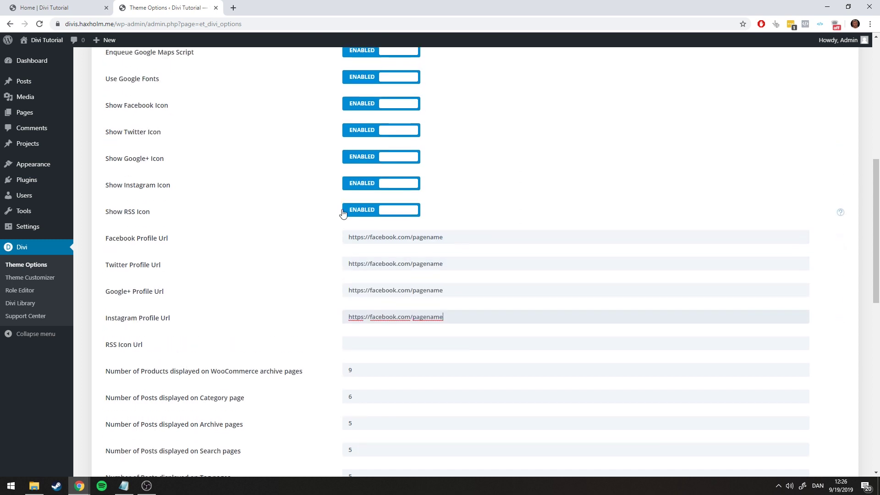
click(411, 161)
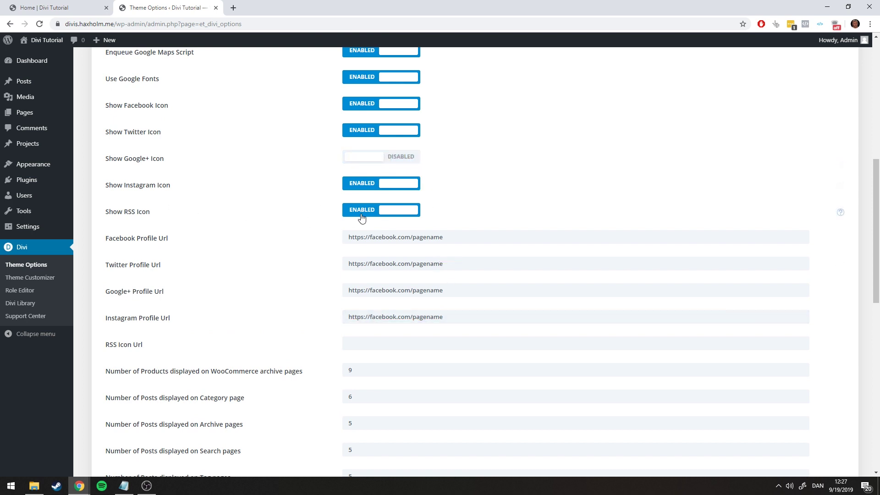
click(396, 211)
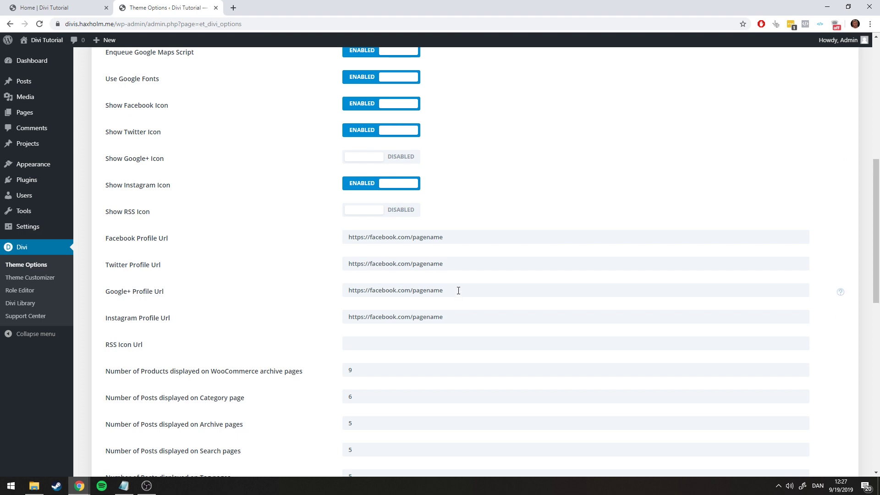
drag(458, 291, 275, 281)
key(BackSpace)
scroll(517, 197, down, 1)
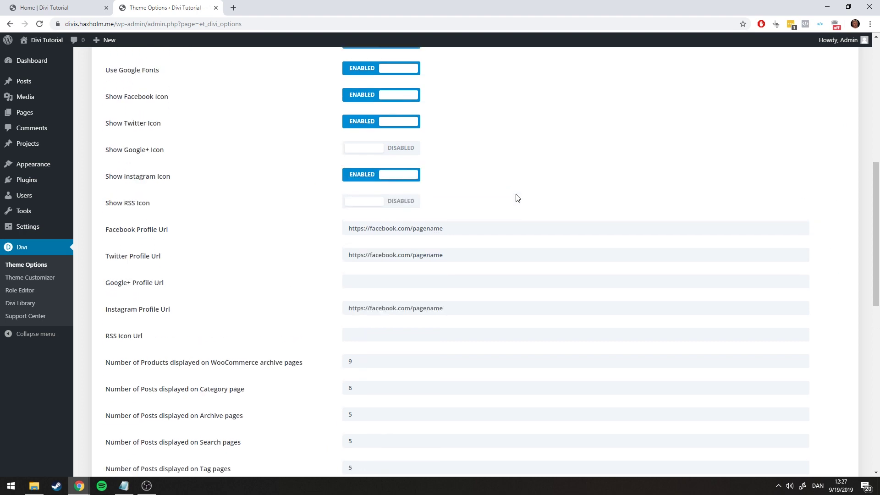
scroll(468, 182, up, 5)
scroll(458, 193, down, 7)
scroll(395, 223, down, 9)
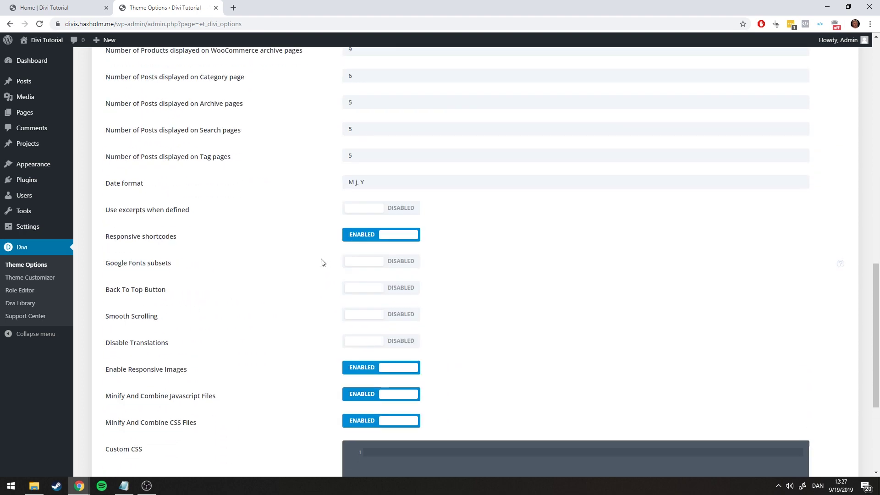
click(130, 439)
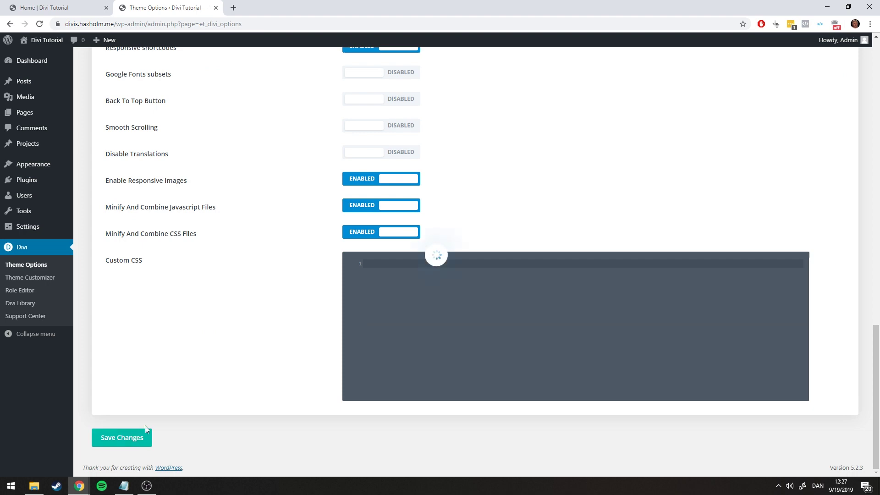
scroll(398, 247, up, 10)
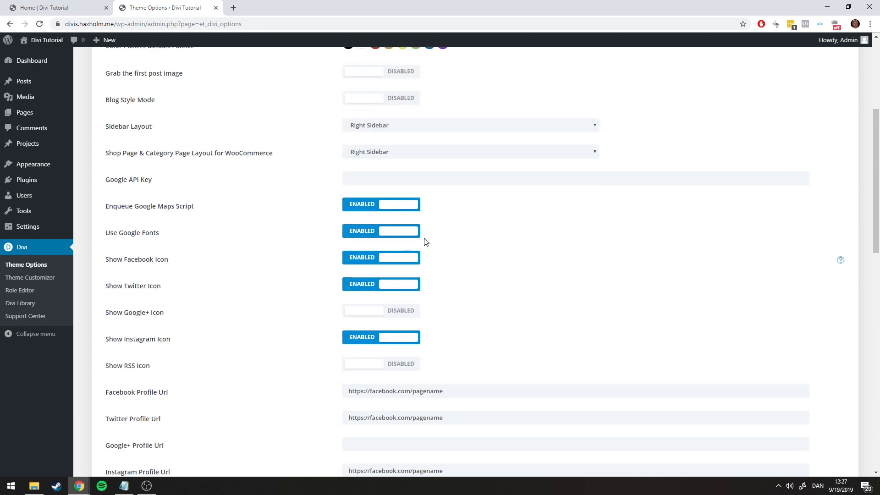
scroll(424, 241, up, 5)
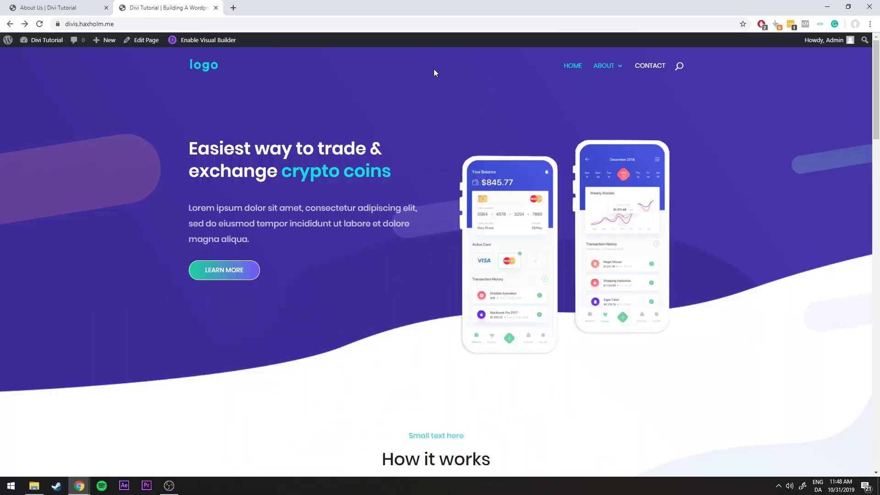
Scroll down the home page to its footer, then open ABOUT from the top navigation menu
scroll(433, 69, down, 4)
scroll(187, 232, down, 7)
scroll(187, 232, down, 15)
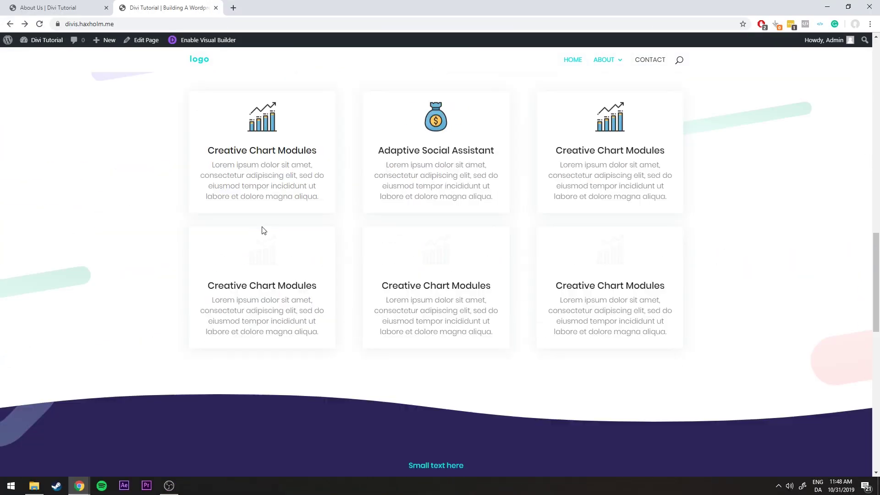
scroll(371, 340, up, 20)
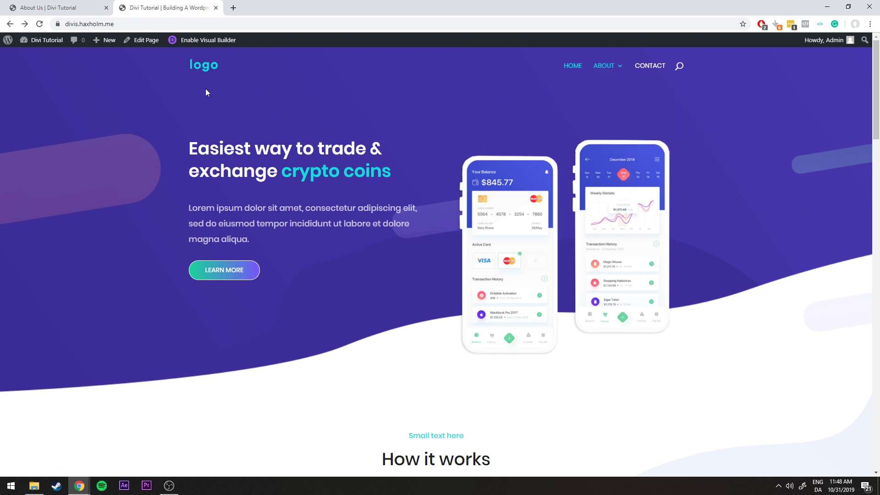
click(602, 69)
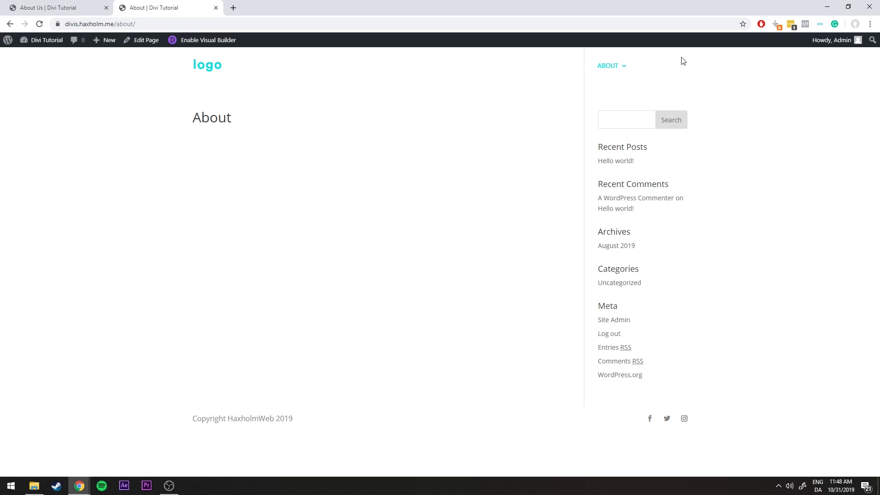
Review the finished About Us page, then return to the plain About page
click(49, 7)
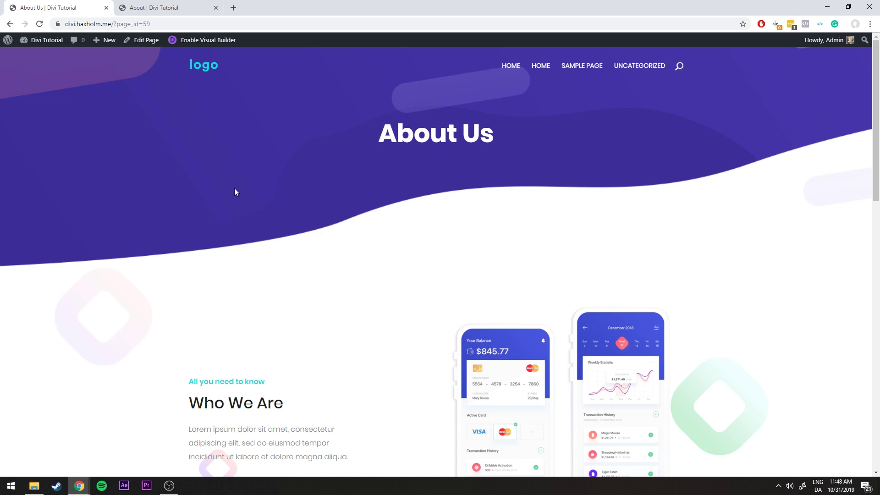
scroll(303, 184, down, 6)
scroll(303, 184, down, 10)
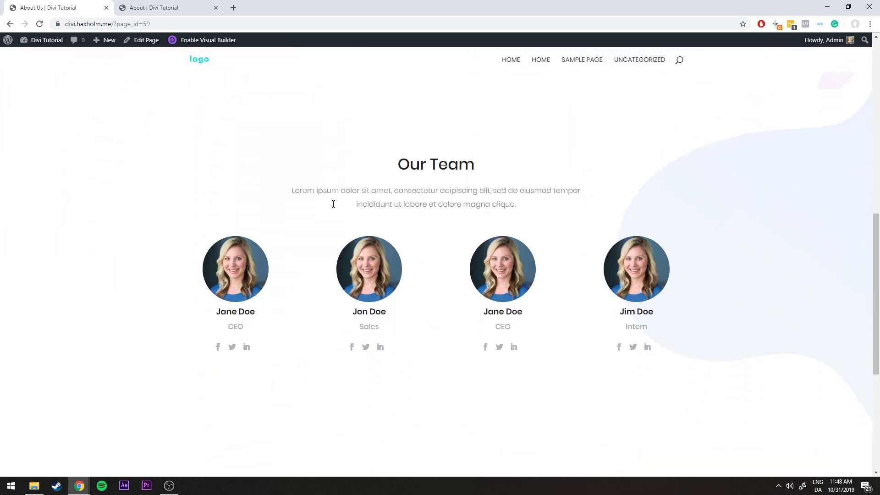
scroll(332, 209, up, 17)
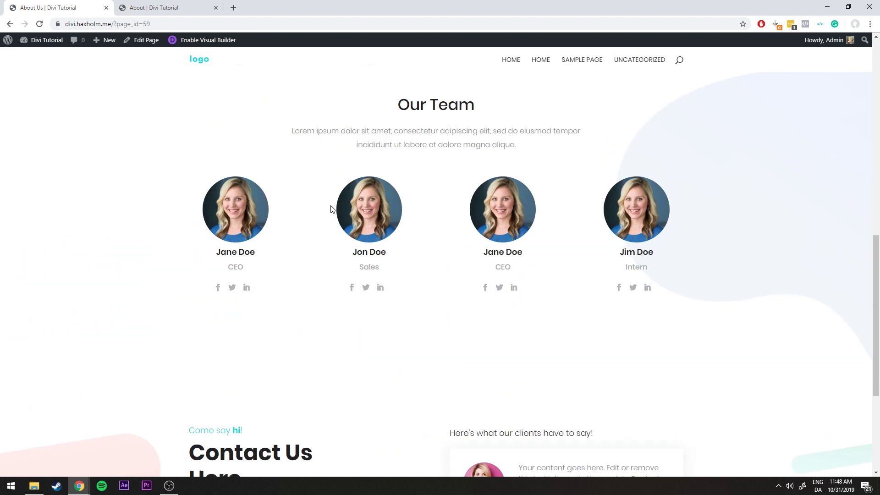
scroll(332, 210, down, 16)
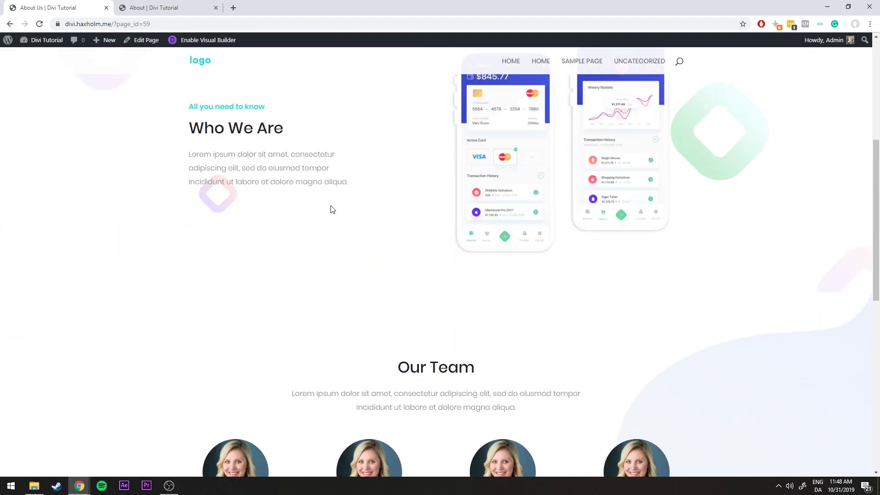
scroll(332, 210, up, 16)
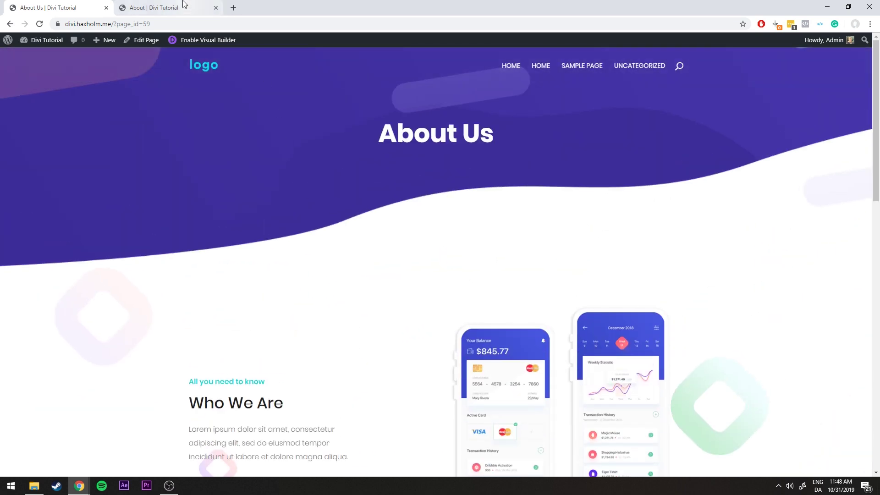
click(185, 7)
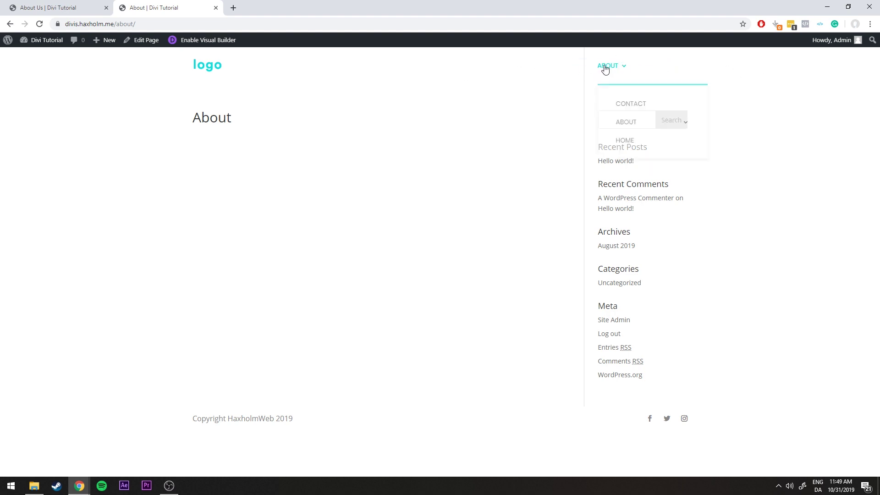
Open the home page in a new tab for reference and enable the Visual Builder on About
middle_click(206, 67)
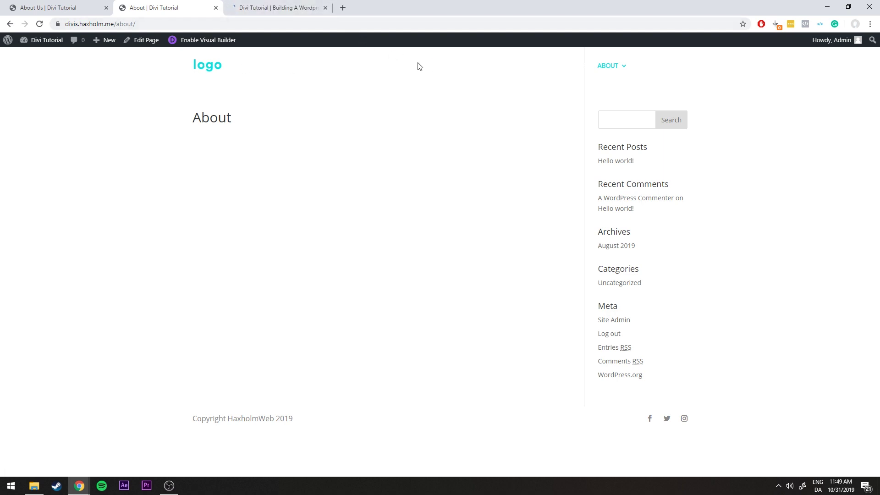
drag(522, 69, 682, 70)
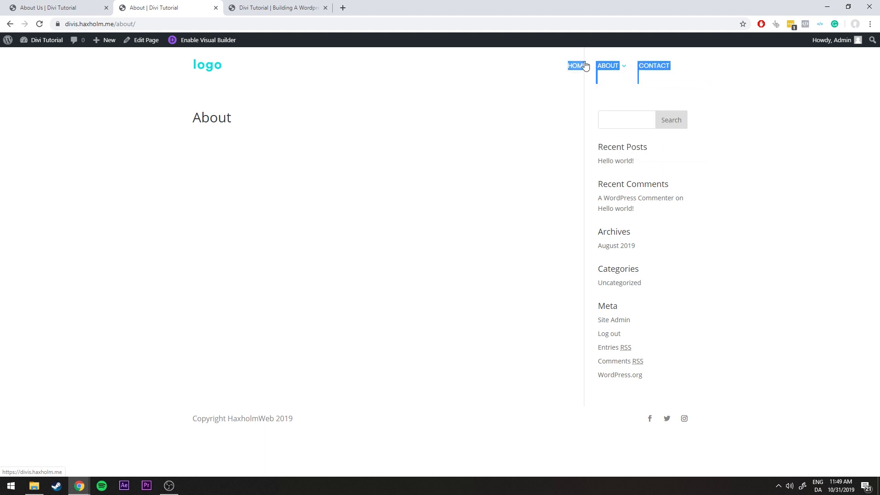
click(271, 8)
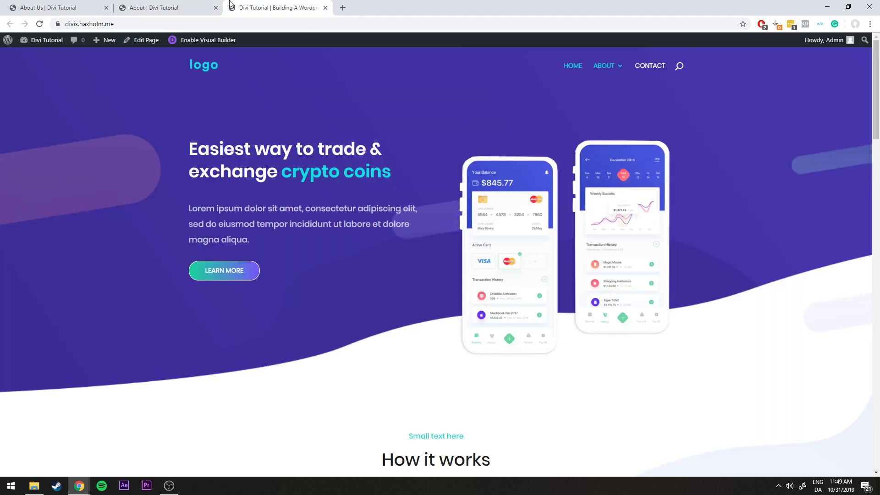
click(200, 7)
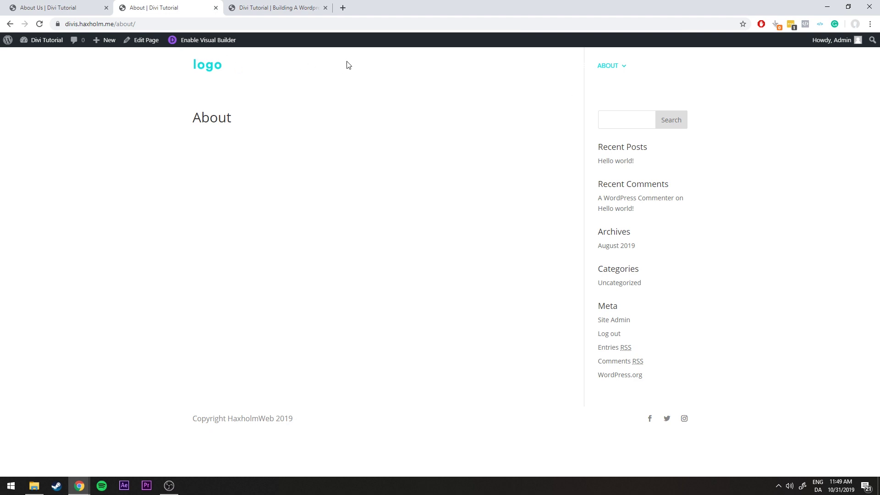
drag(563, 66, 686, 70)
click(474, 73)
drag(683, 66, 565, 66)
click(408, 84)
click(200, 42)
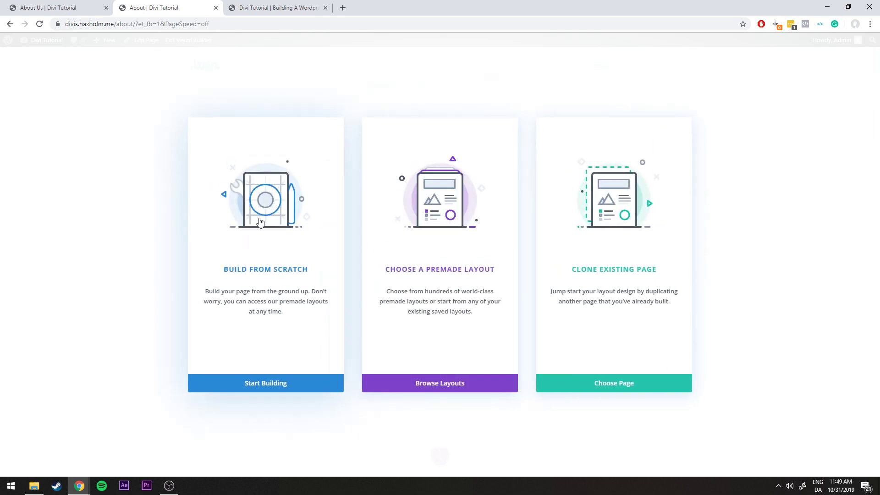
Choose Build From Scratch and compare with the reference About Us and home pages
click(252, 250)
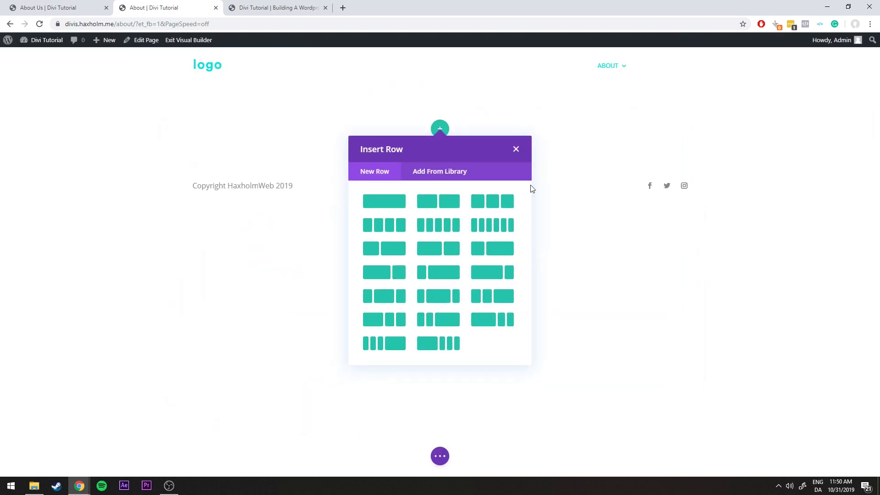
click(515, 150)
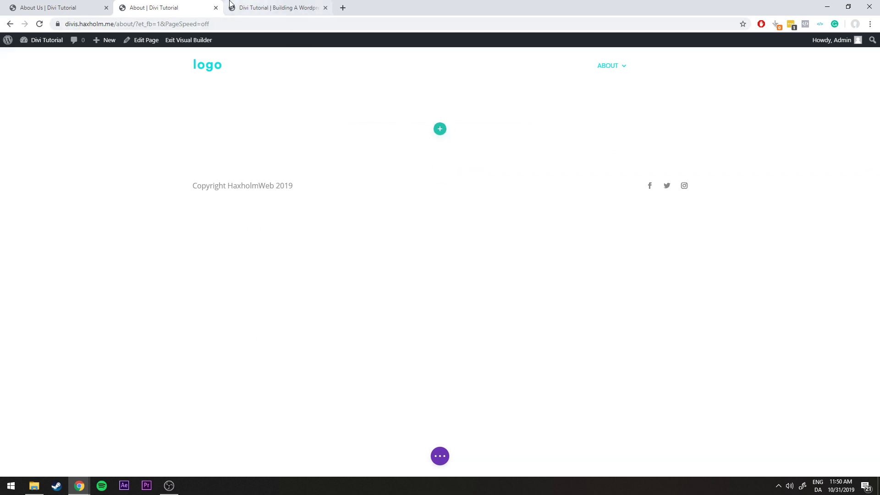
click(87, 6)
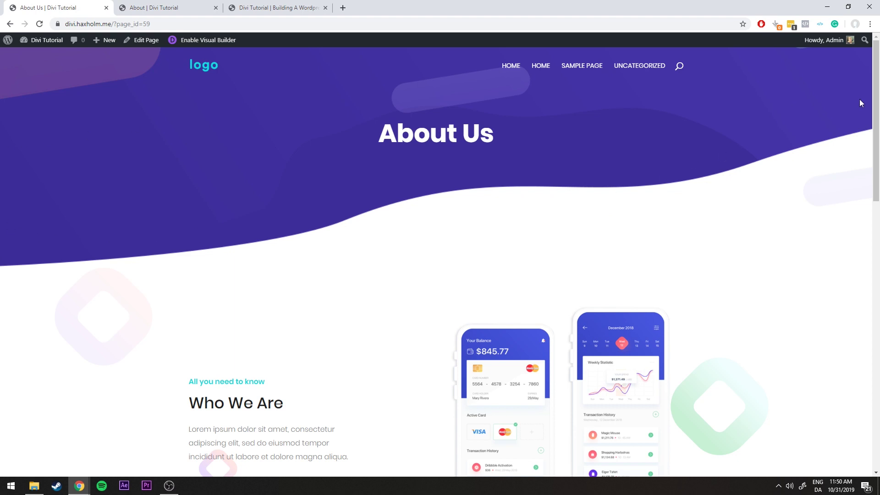
click(266, 8)
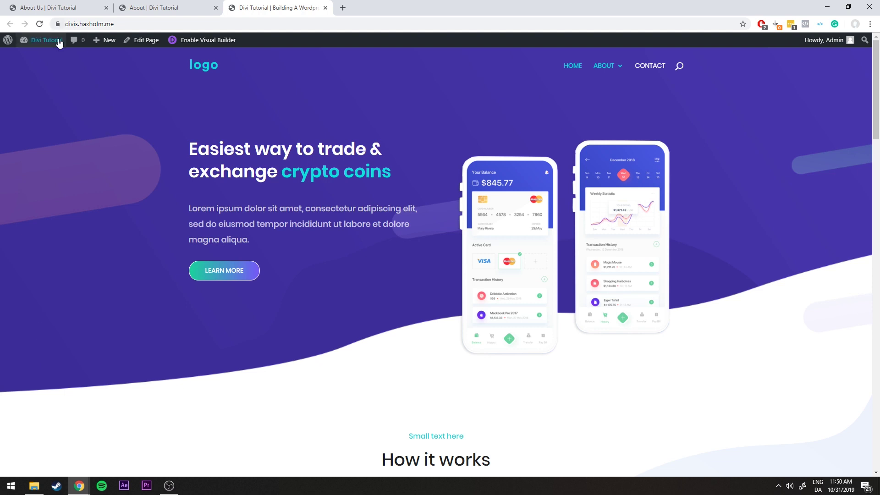
click(149, 13)
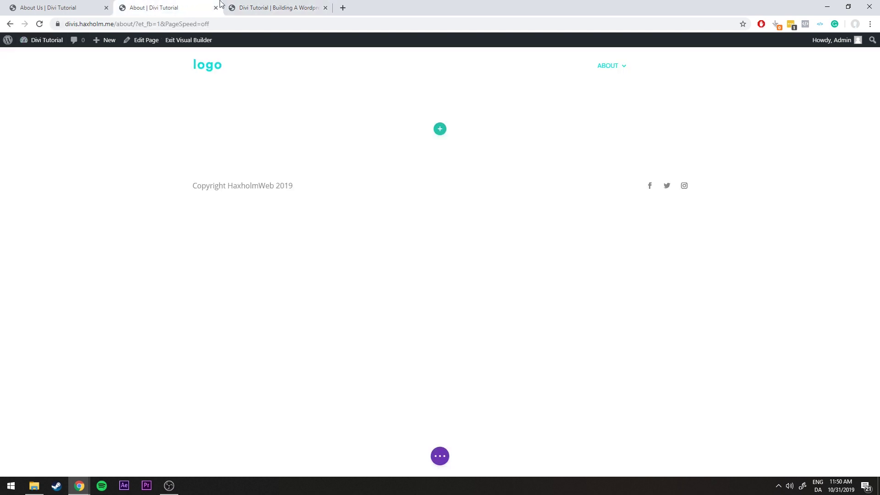
click(94, 9)
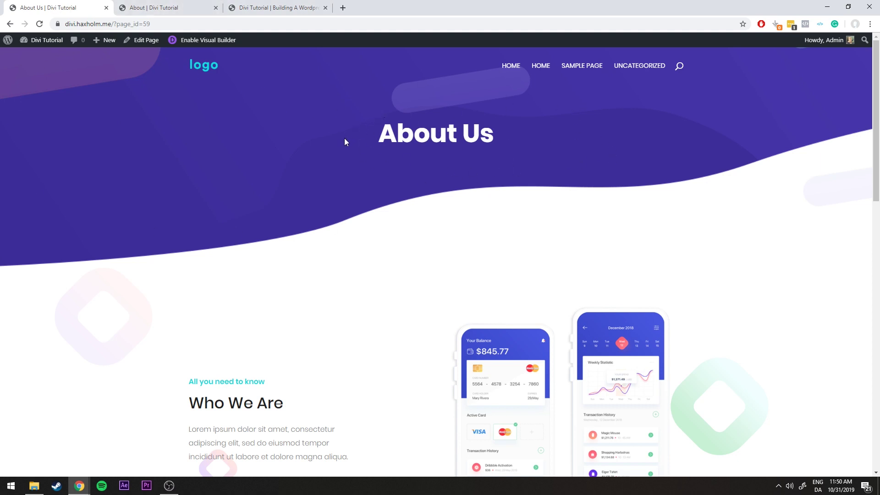
click(195, 5)
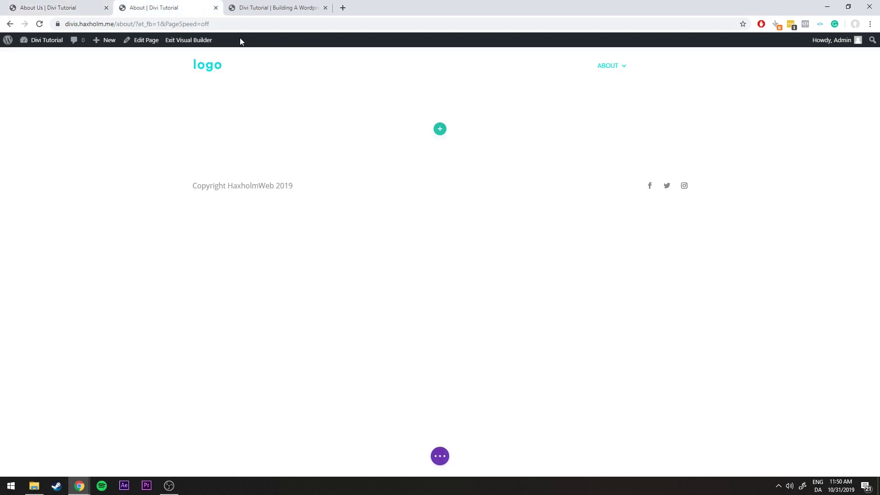
Insert a single full-width one-column row into the empty section
click(440, 132)
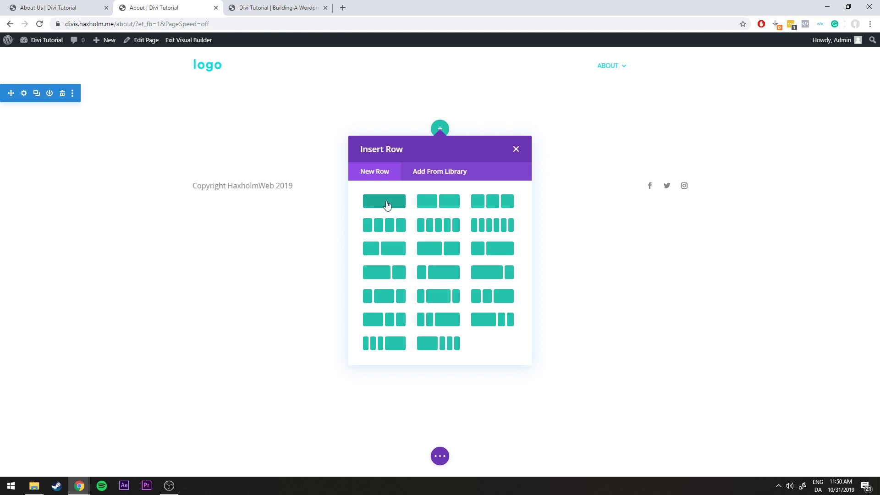
click(384, 202)
scroll(449, 271, down, 5)
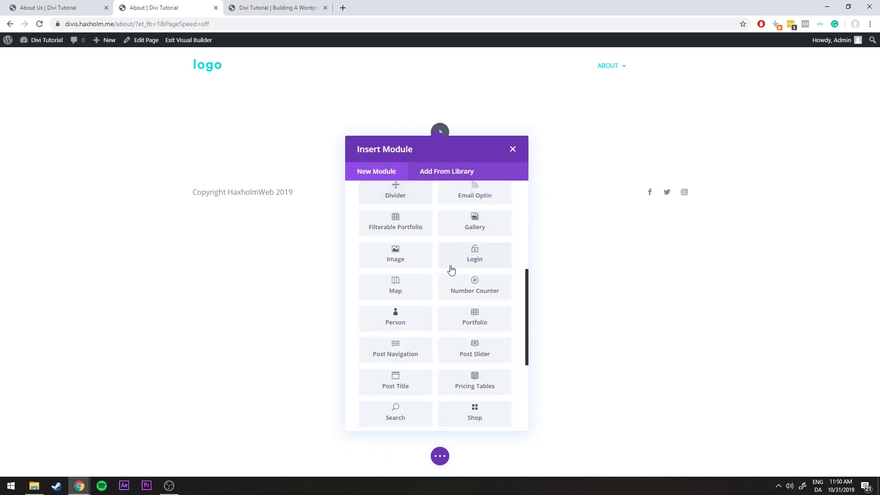
scroll(479, 365, down, 3)
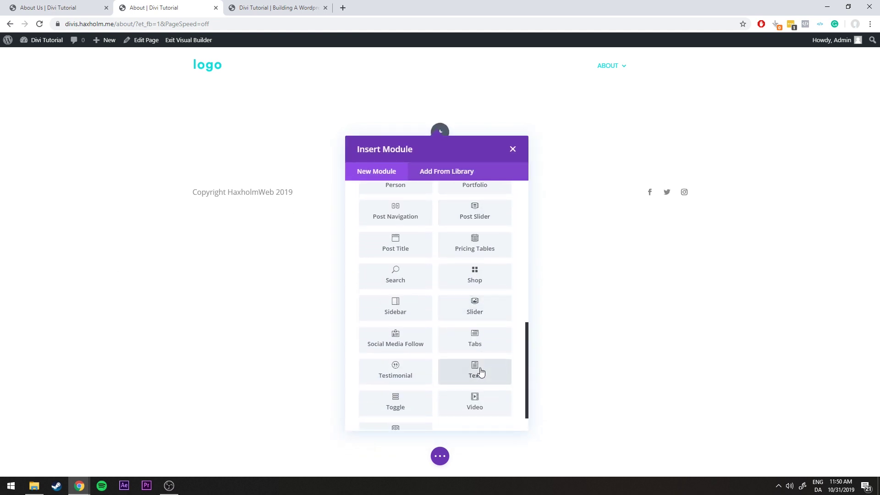
Add a Text module reading 'About Us' as Heading 1 and save it
click(480, 372)
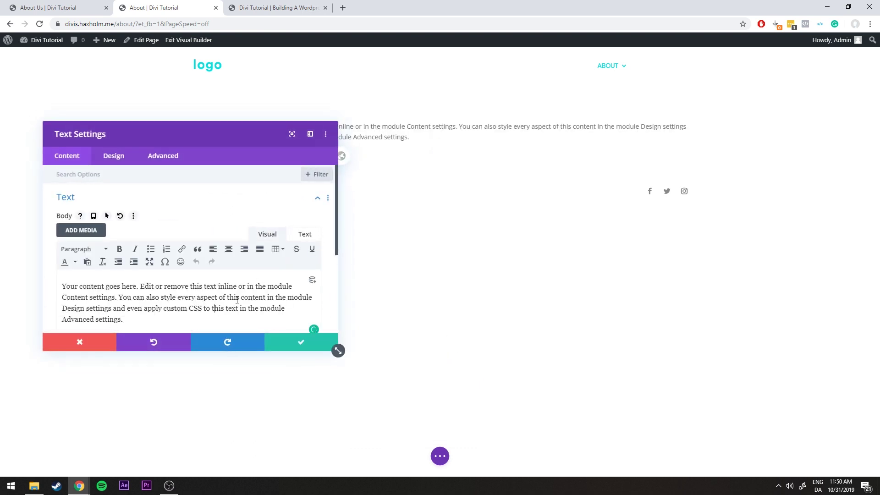
key(ctrl+a)
key(BackSpace)
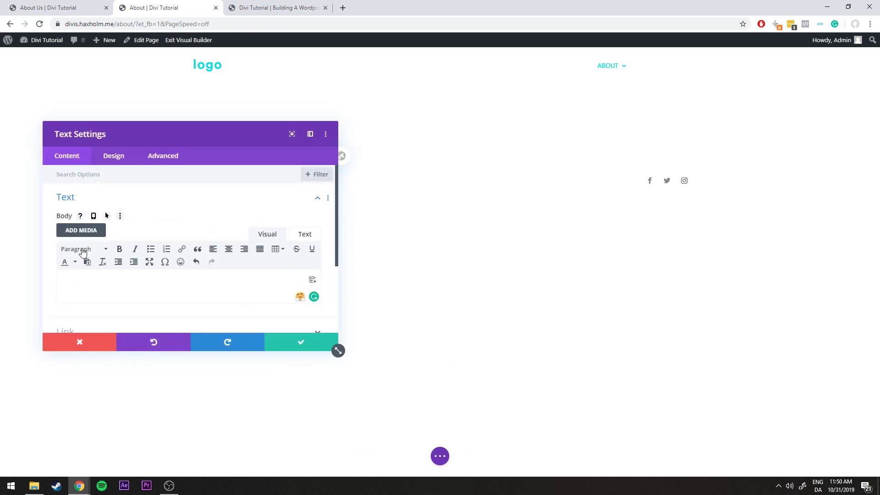
click(82, 250)
click(99, 284)
text(A)
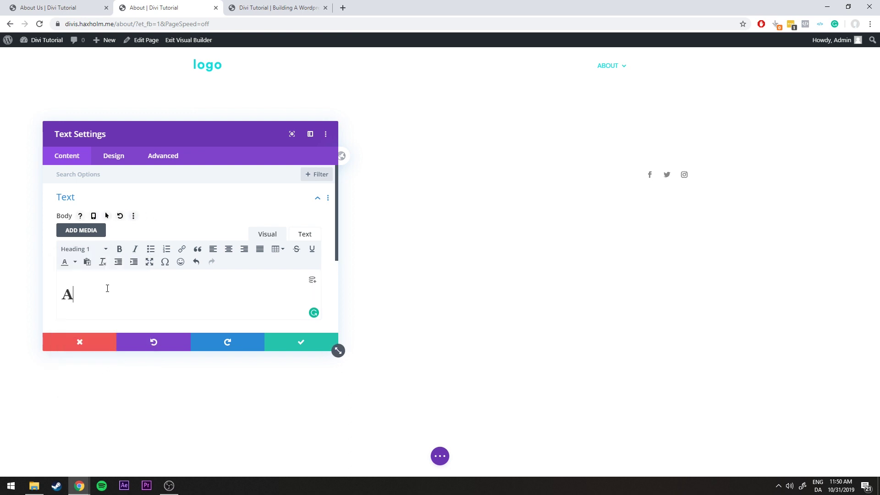
text(bout Us)
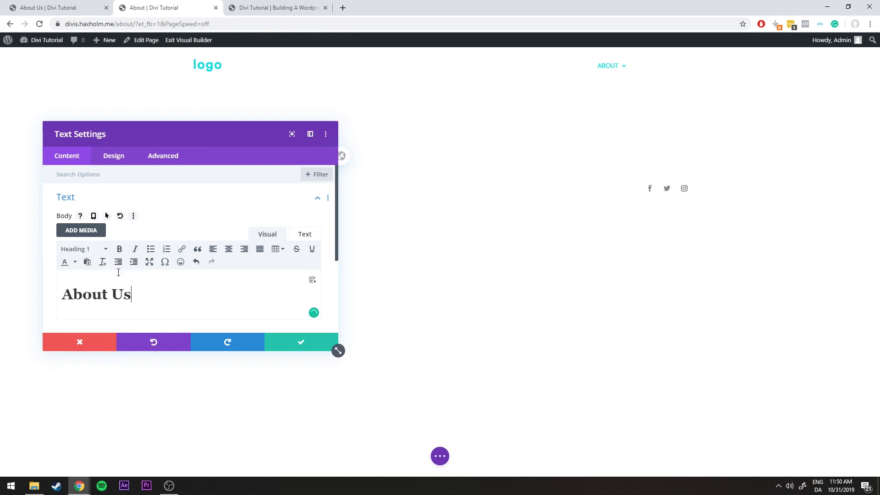
click(301, 344)
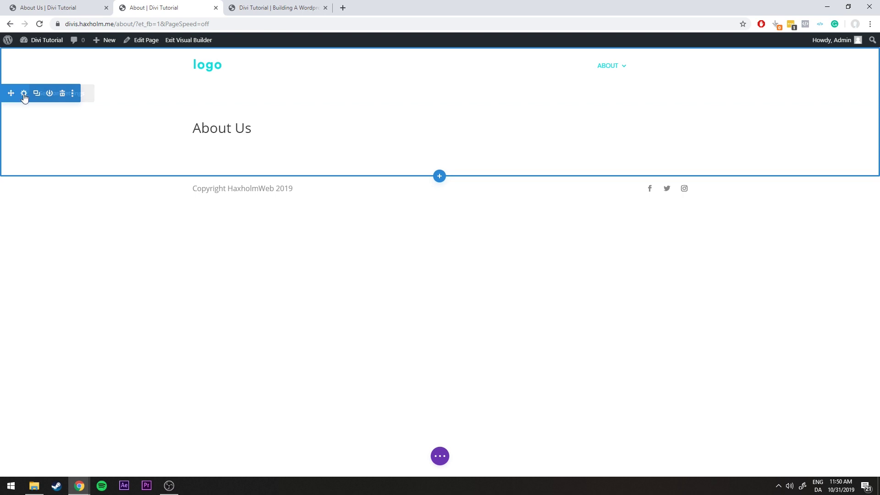
Give the section the purple wave header image as its background
click(24, 94)
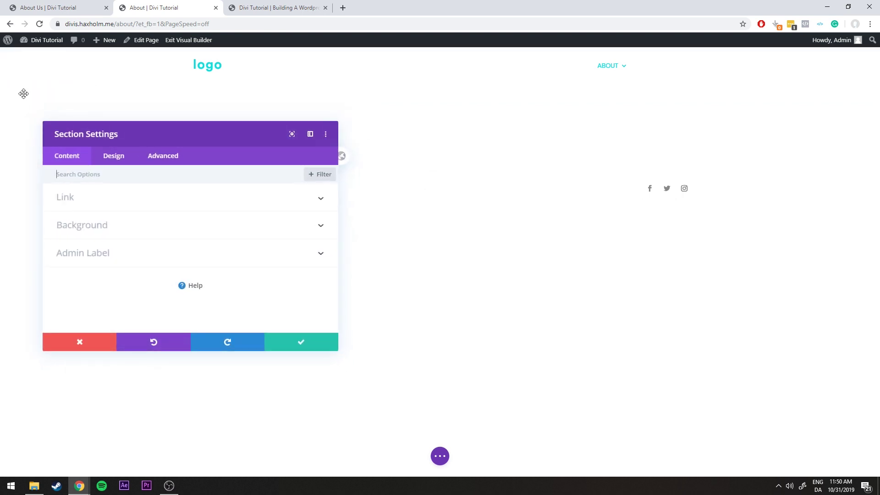
click(88, 229)
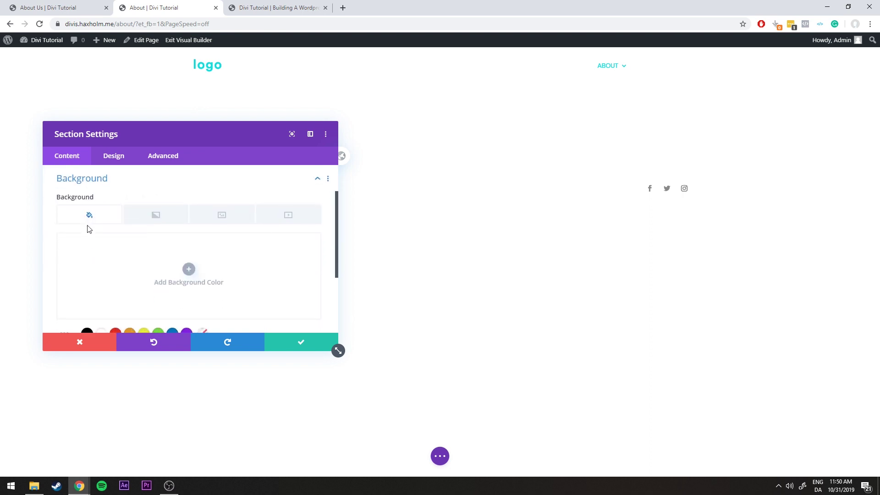
click(221, 220)
click(188, 269)
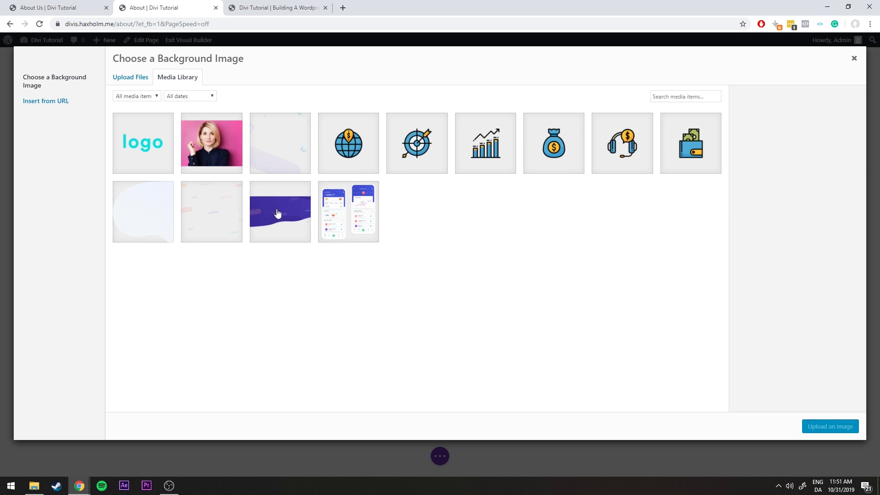
click(287, 215)
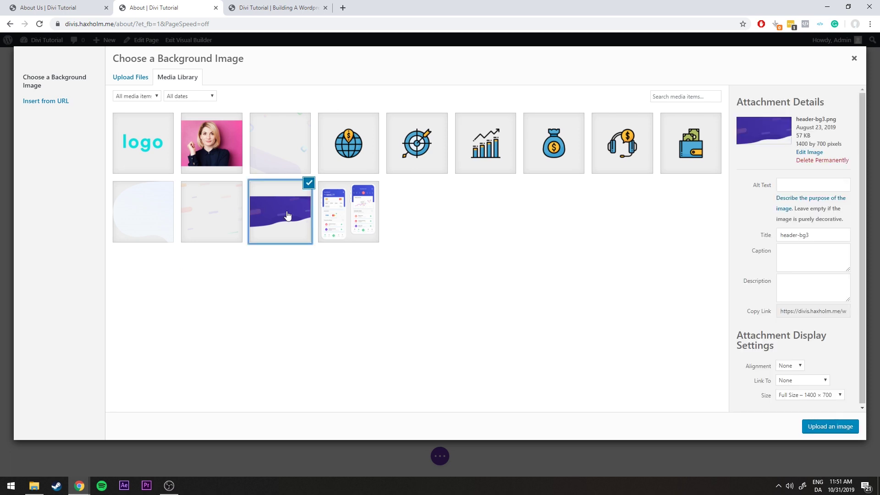
click(817, 426)
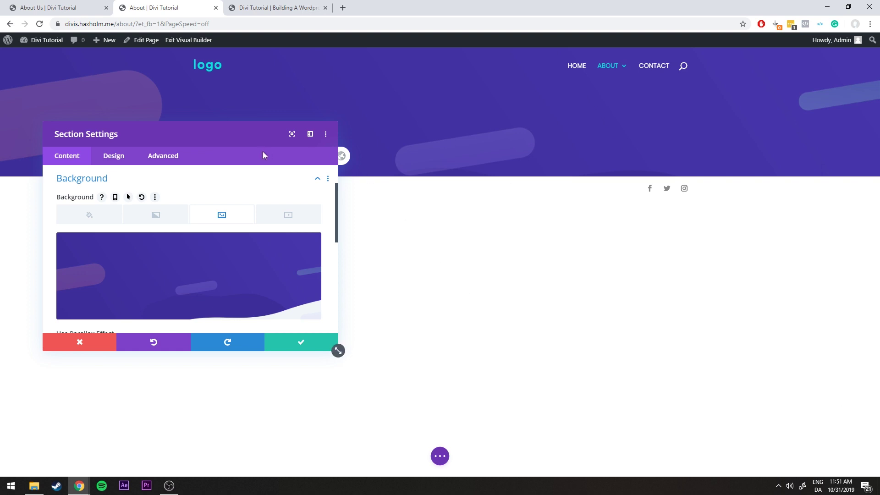
Set the background image position to Bottom Center and save the section settings
drag(224, 125, 369, 222)
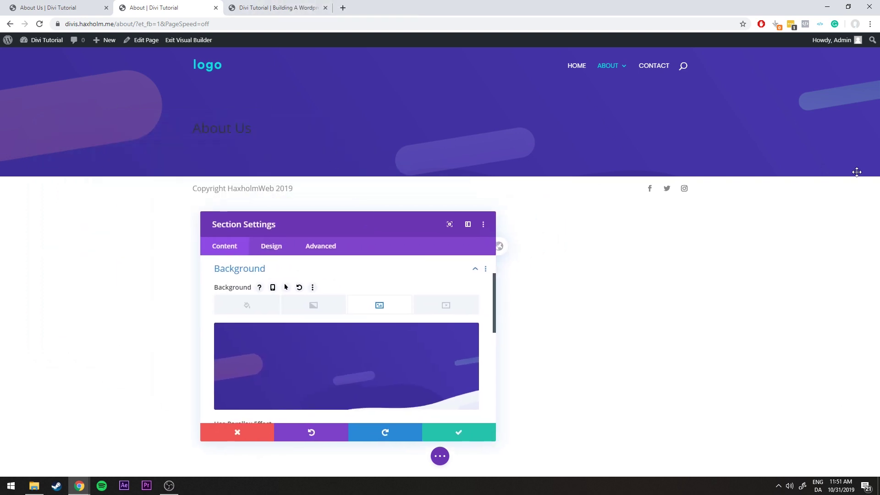
click(256, 7)
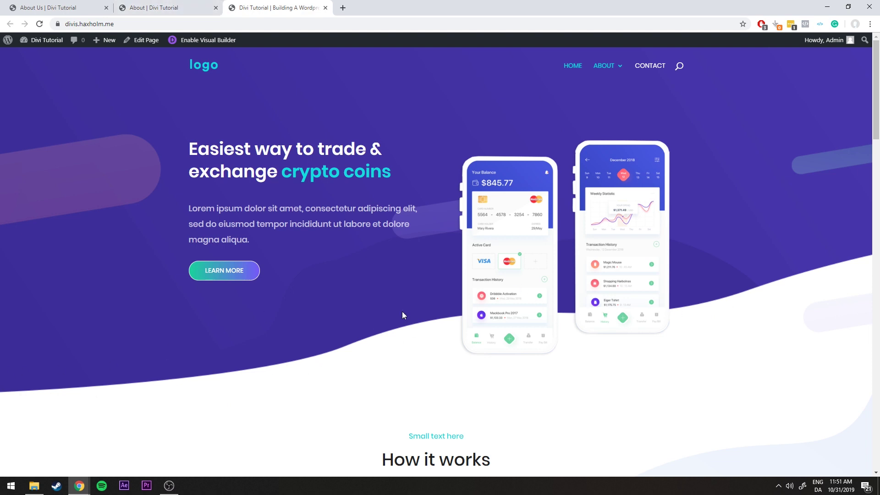
click(197, 7)
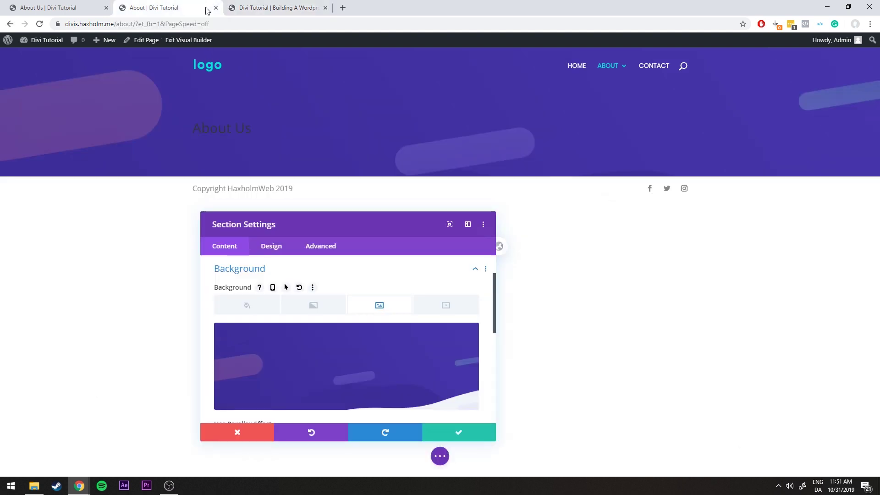
scroll(336, 235, down, 5)
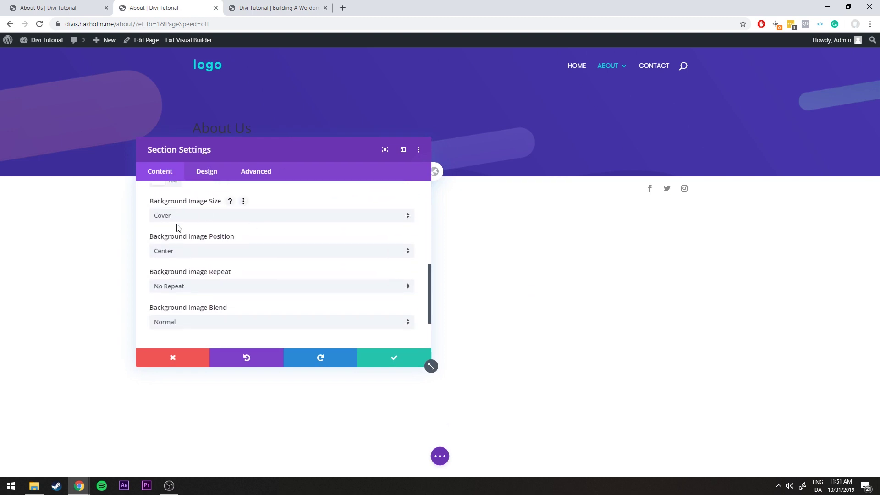
click(196, 256)
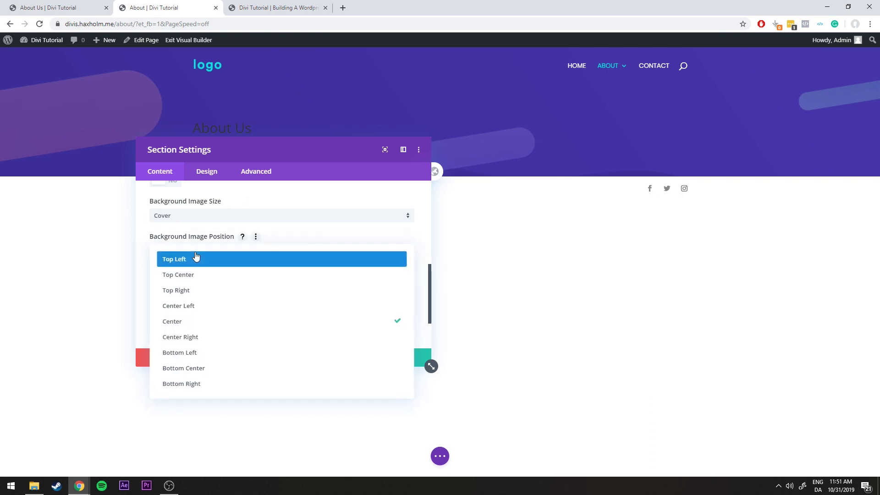
click(202, 371)
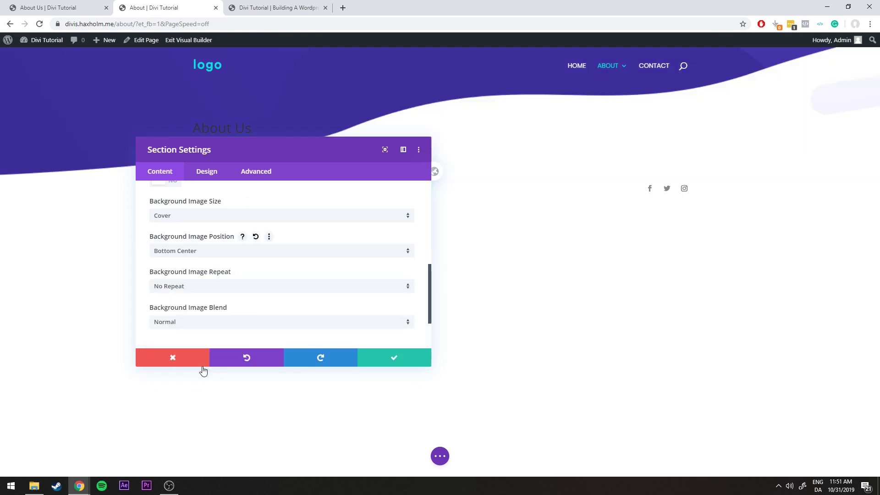
drag(255, 147, 278, 192)
click(406, 401)
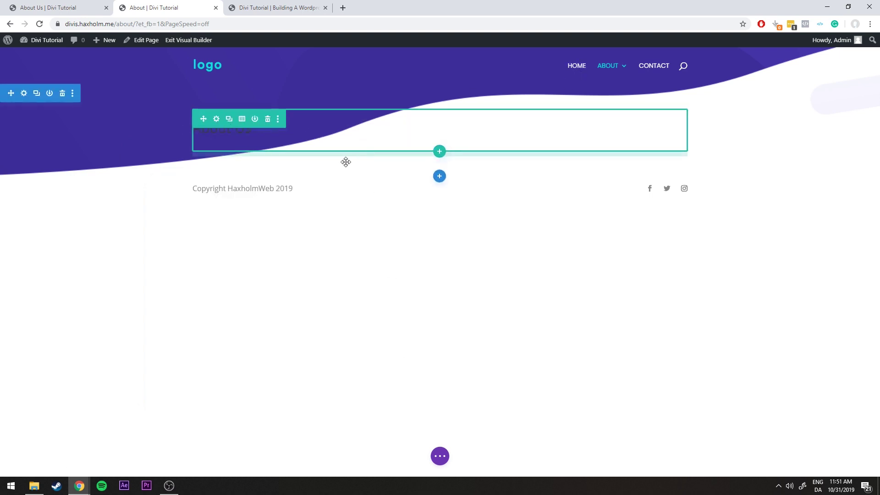
Center-align the About Us heading text and save the text settings
click(299, 8)
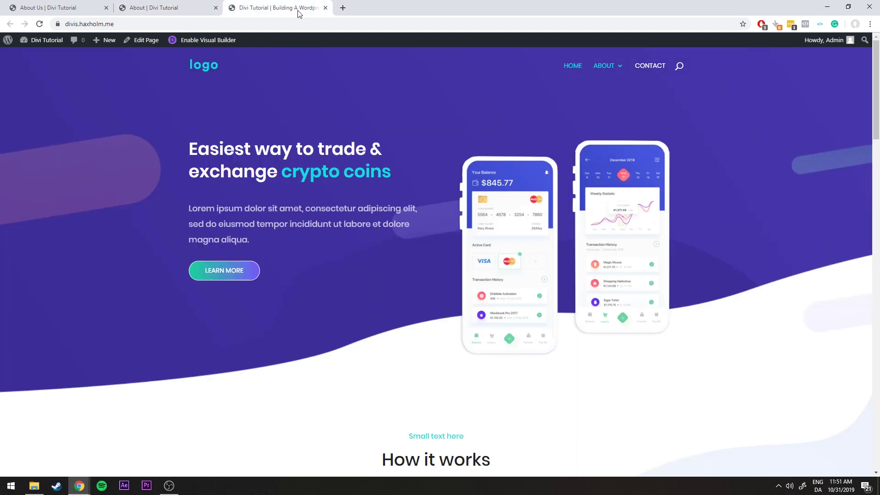
click(202, 7)
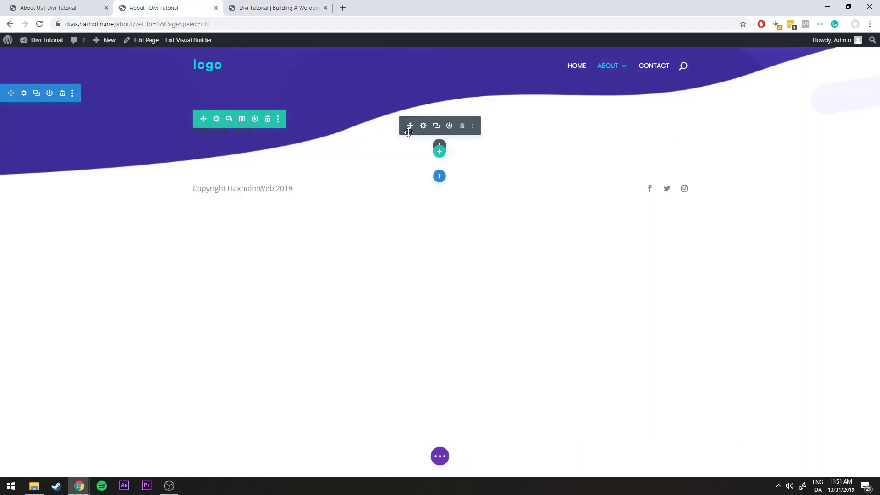
click(421, 127)
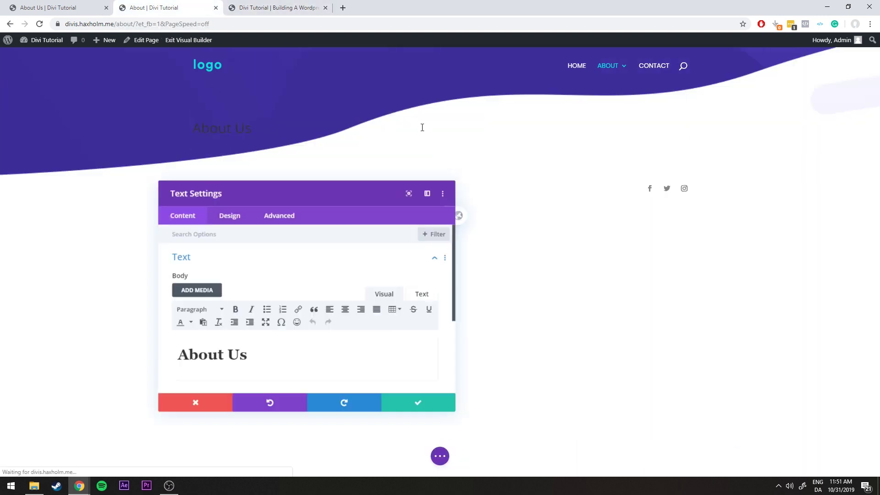
click(235, 221)
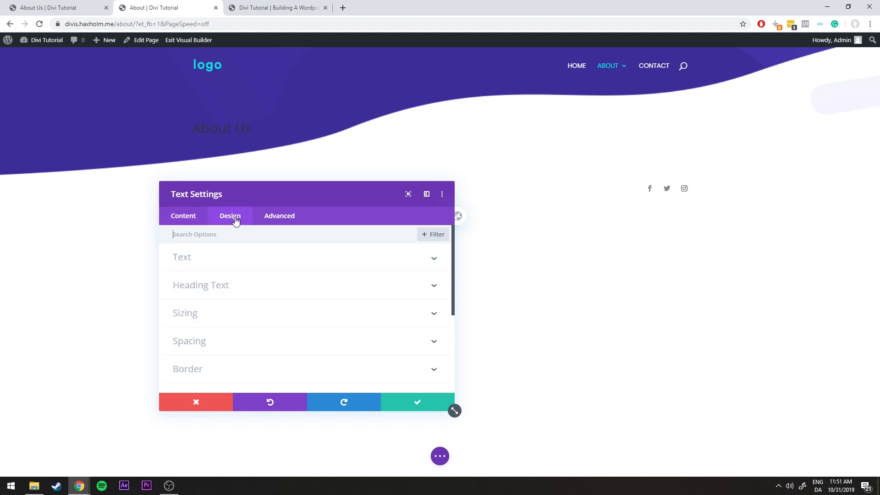
click(228, 286)
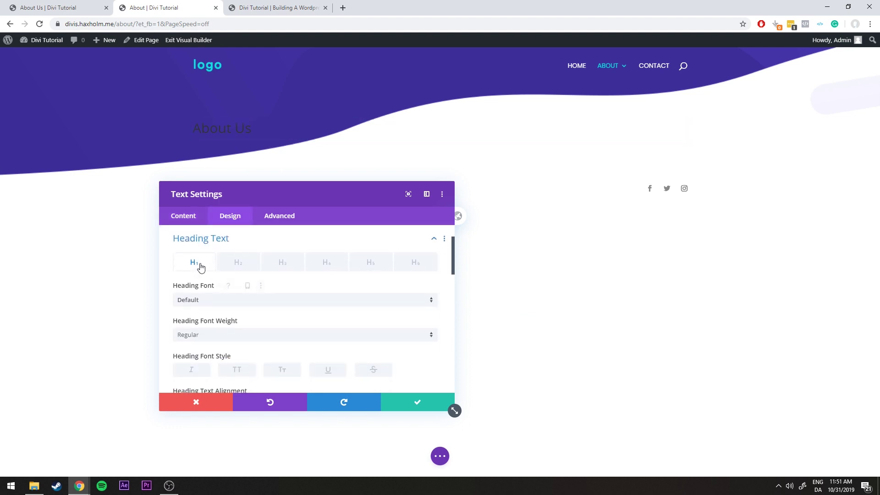
scroll(216, 275, down, 4)
scroll(215, 280, up, 2)
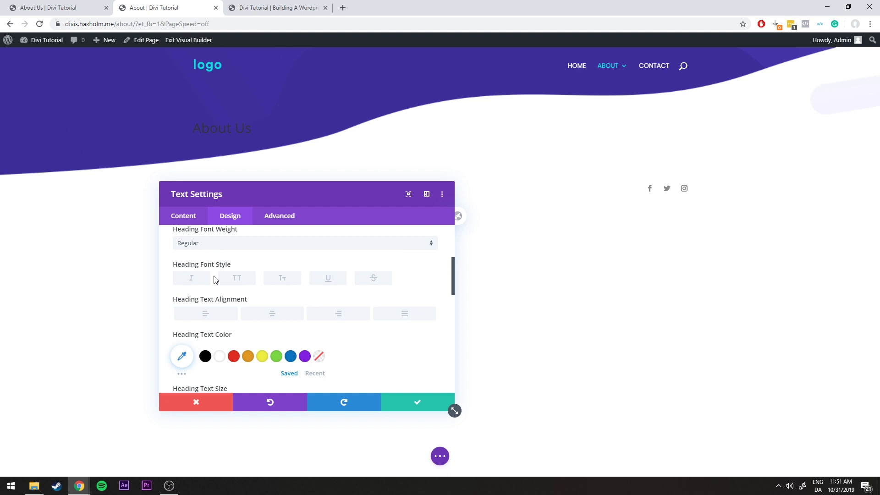
click(275, 317)
click(417, 401)
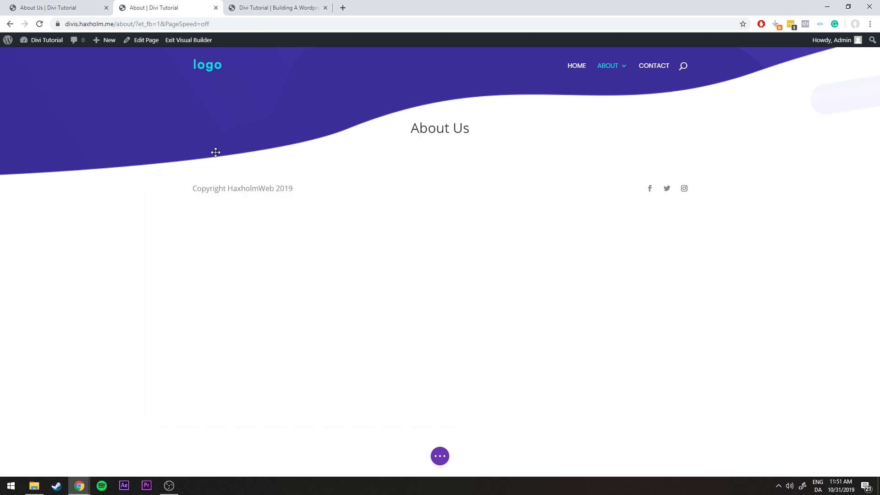
Drag the section's bottom padding to about 241px so more of the wave shows
click(72, 5)
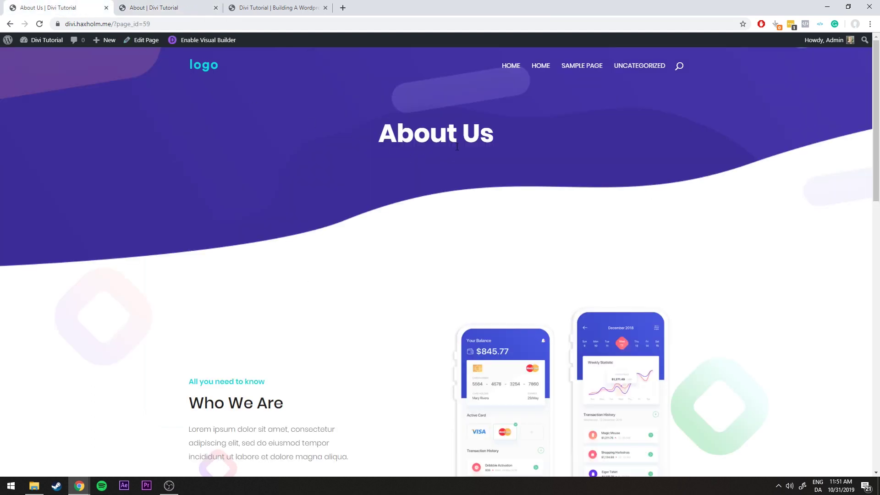
click(151, 7)
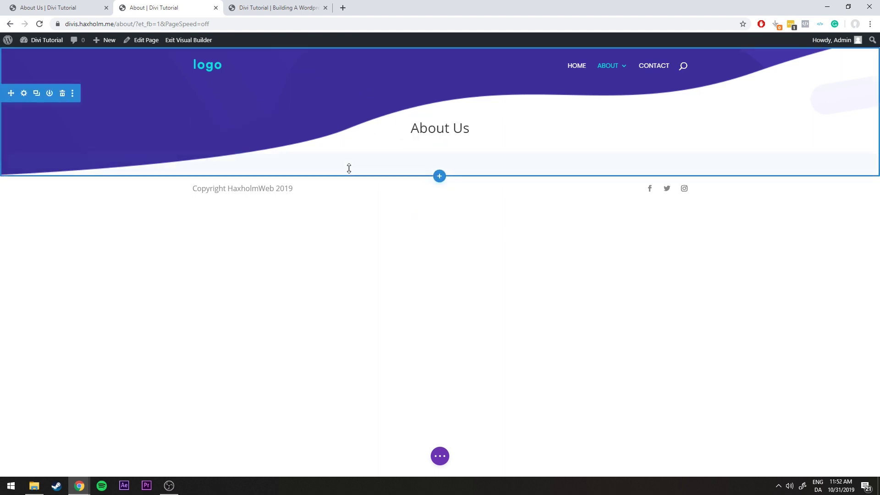
drag(344, 163, 359, 250)
Set the About Us heading font to Poppins
click(69, 7)
click(142, 7)
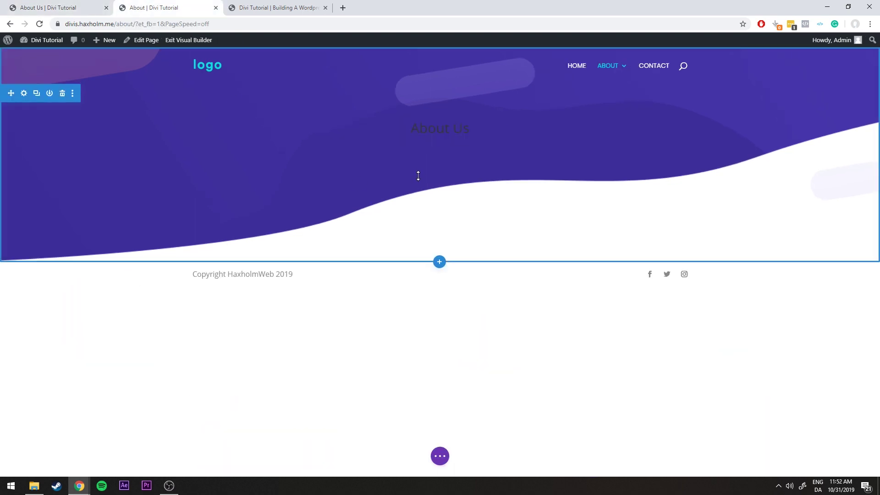
click(423, 126)
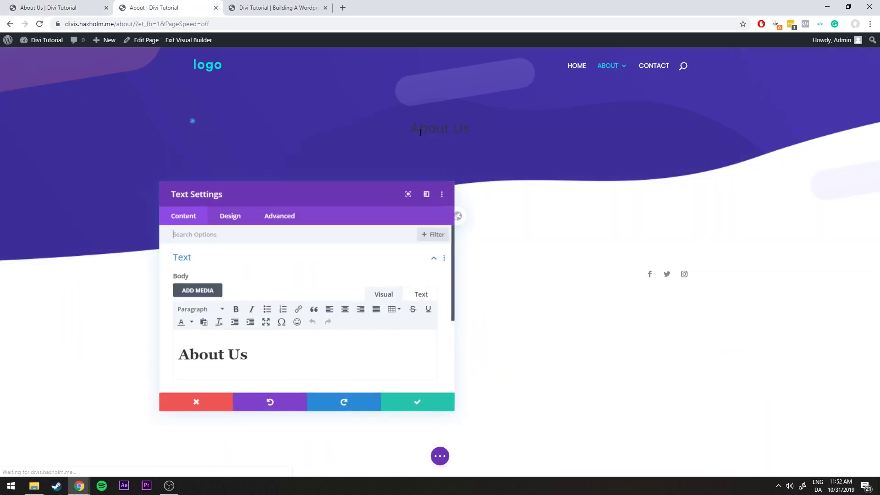
drag(289, 196, 232, 183)
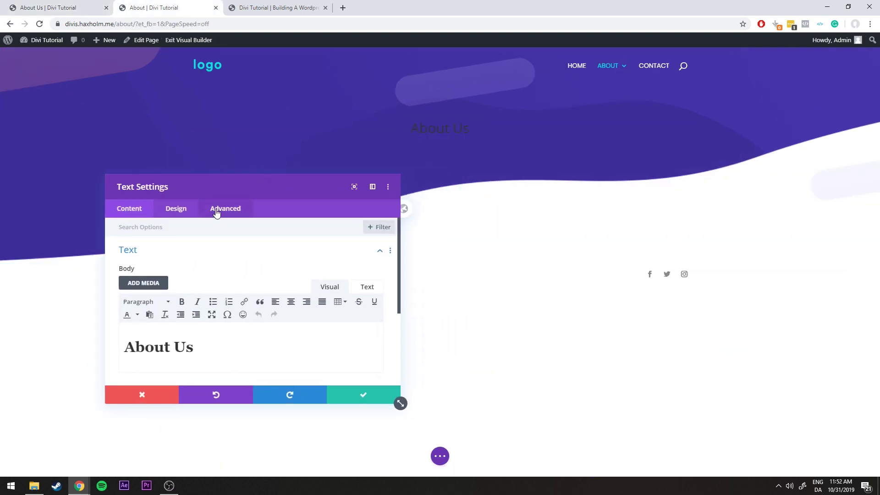
click(182, 219)
click(175, 281)
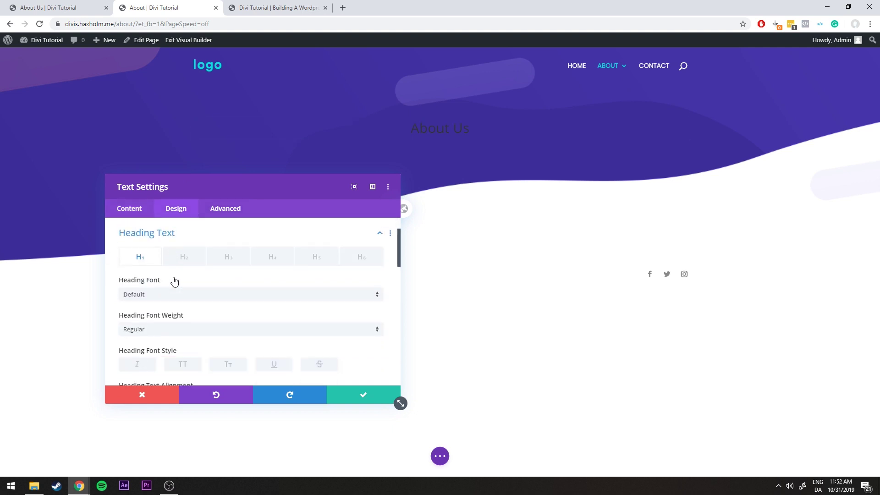
click(169, 298)
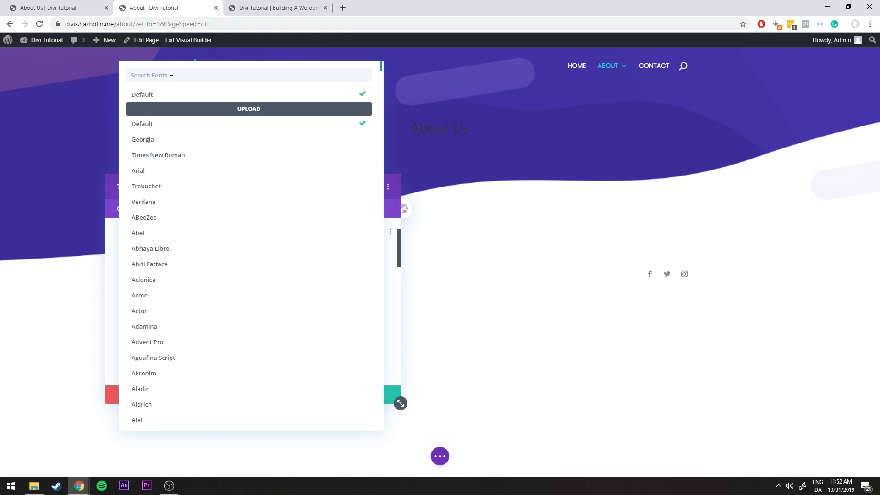
text(pop)
click(155, 95)
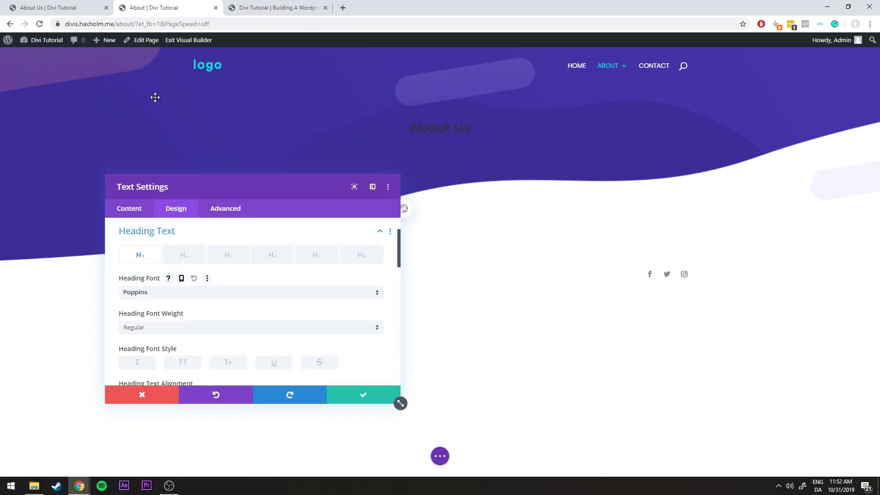
Make the heading text white and 54px in size
drag(217, 190, 184, 186)
scroll(209, 268, down, 5)
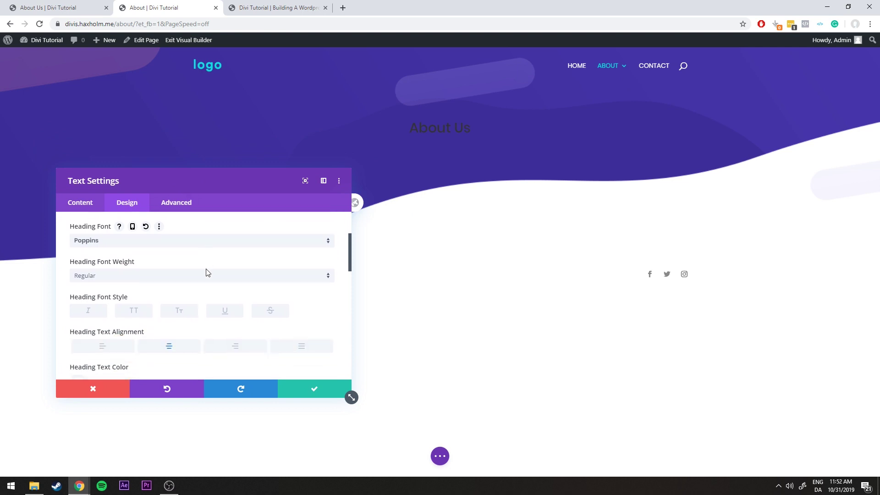
click(120, 299)
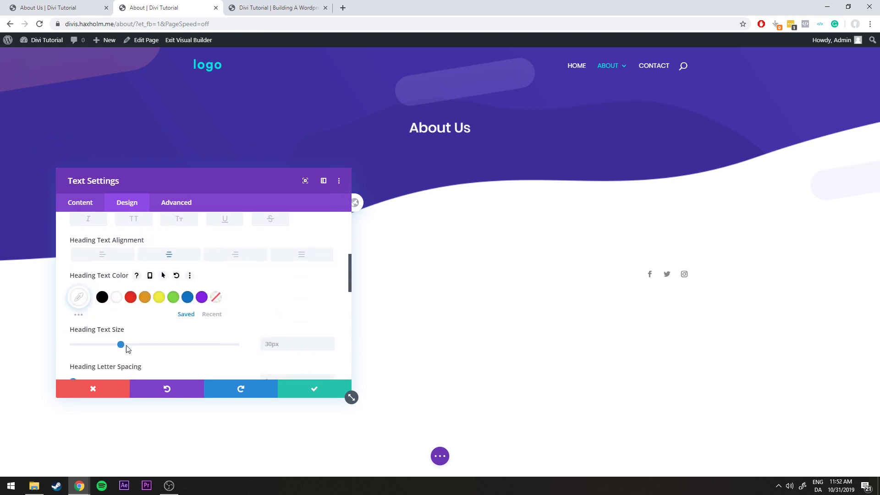
drag(120, 344, 162, 346)
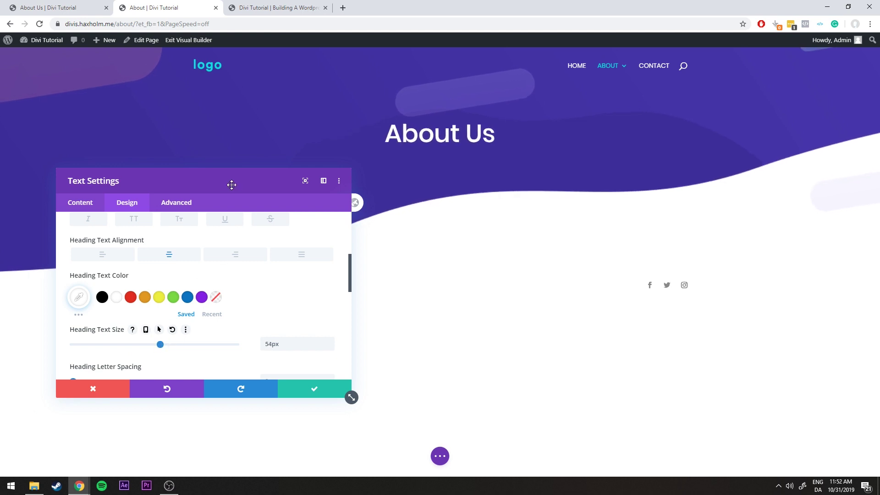
Make the heading bold, save, and bring up the live About Us page for comparison
click(91, 7)
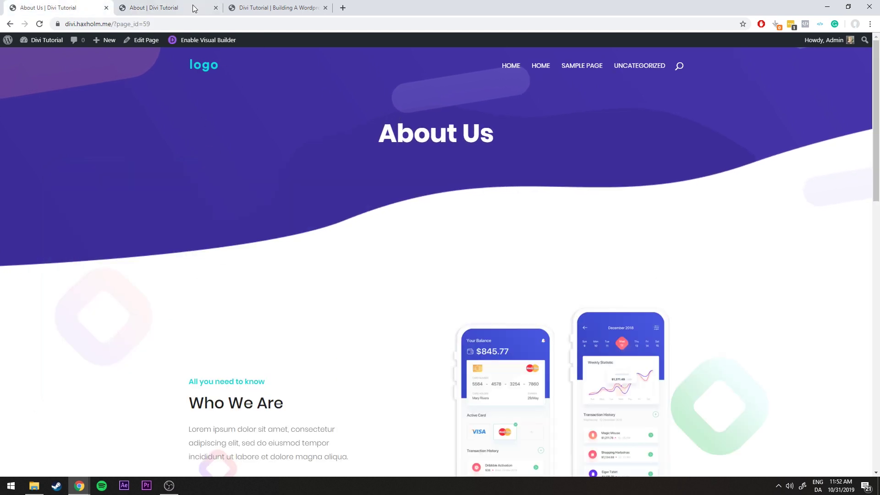
click(194, 9)
scroll(191, 295, up, 3)
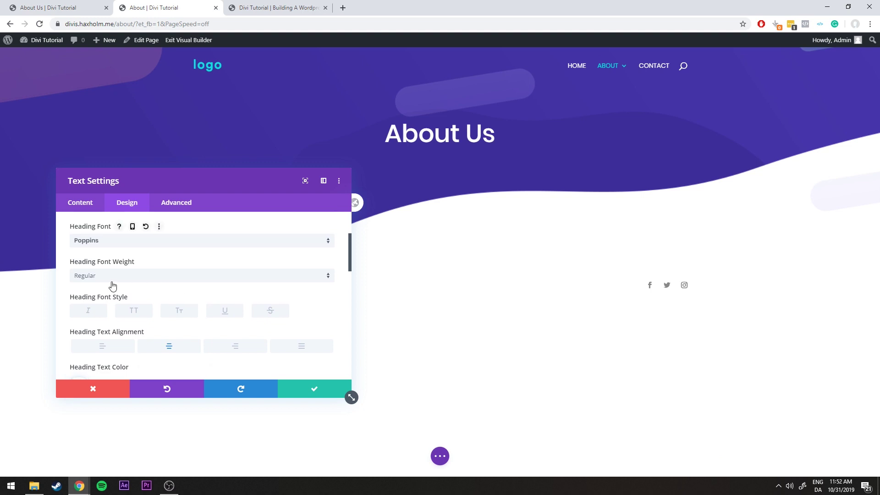
click(111, 278)
click(118, 376)
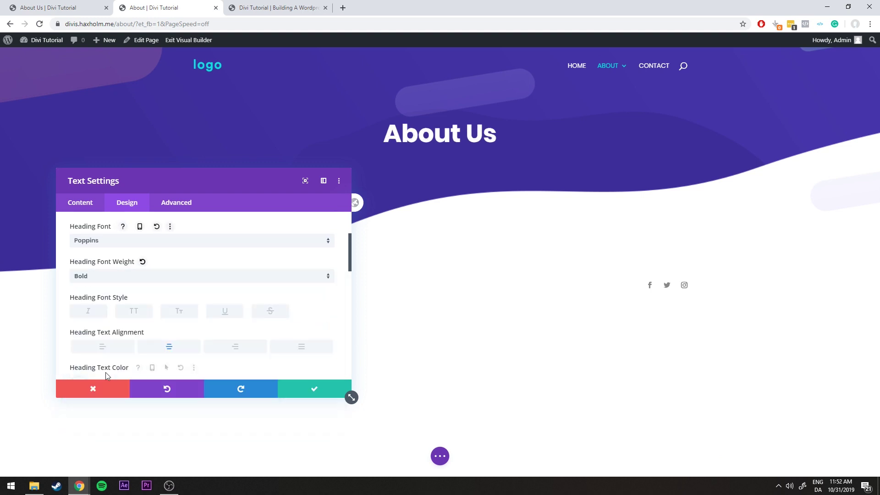
click(306, 389)
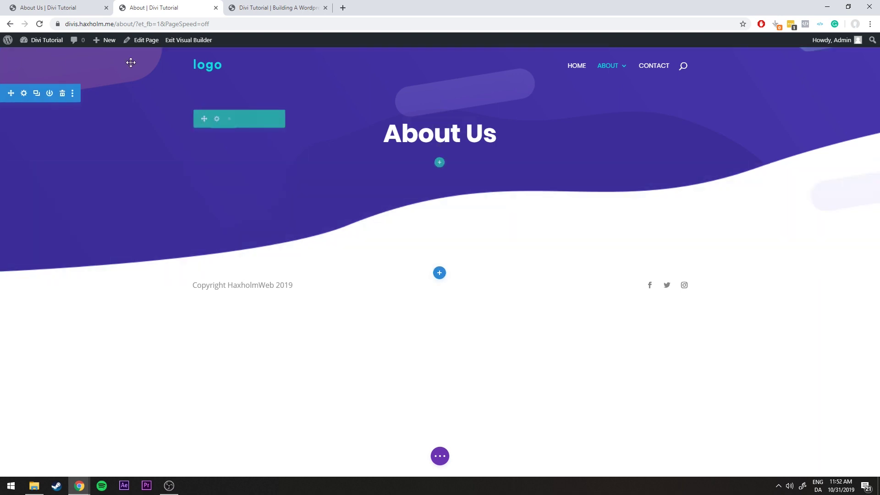
click(51, 6)
scroll(245, 122, down, 3)
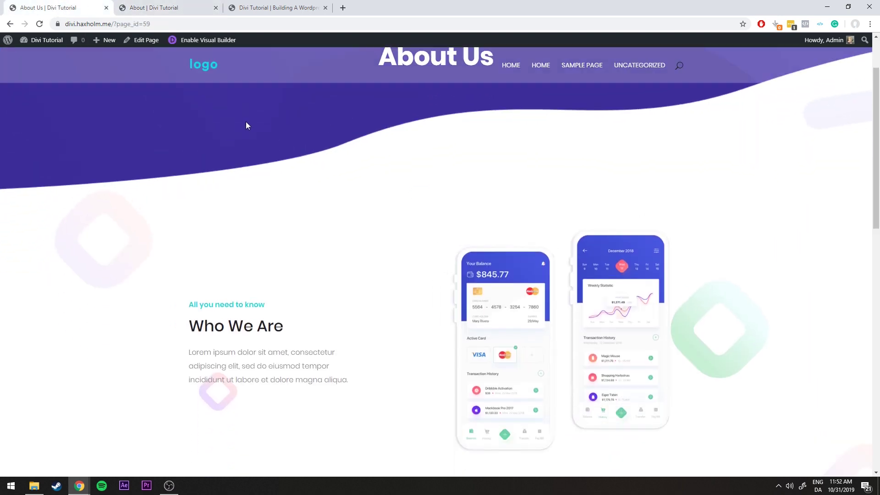
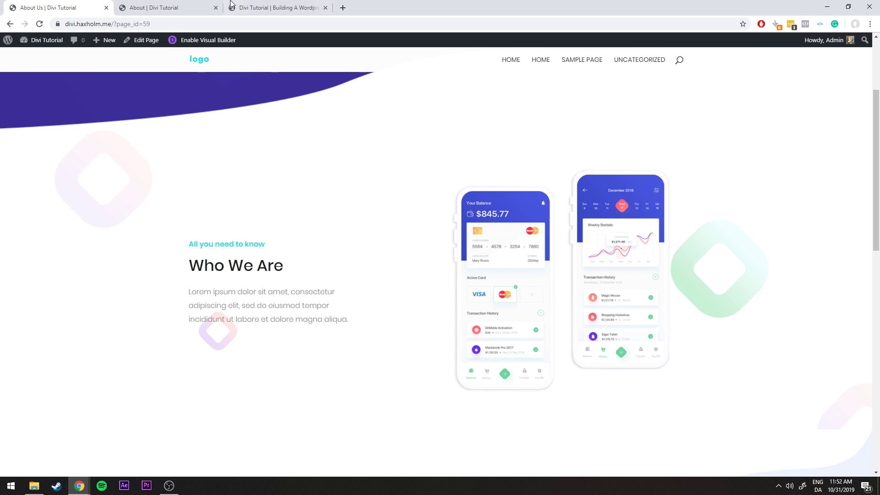
Review the Who We Are text on the reference About Us page
click(188, 6)
click(73, 8)
drag(204, 240, 359, 321)
click(359, 320)
click(187, 6)
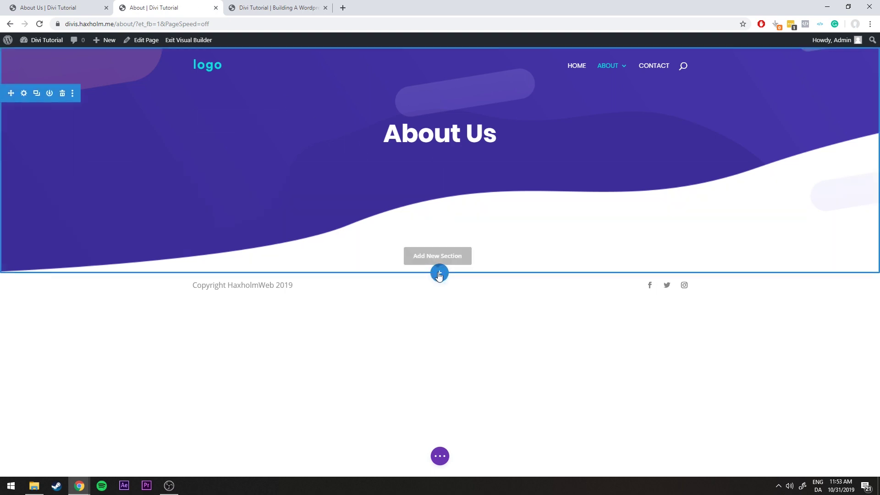
Add a regular section with an empty two-column row below the purple header
click(439, 273)
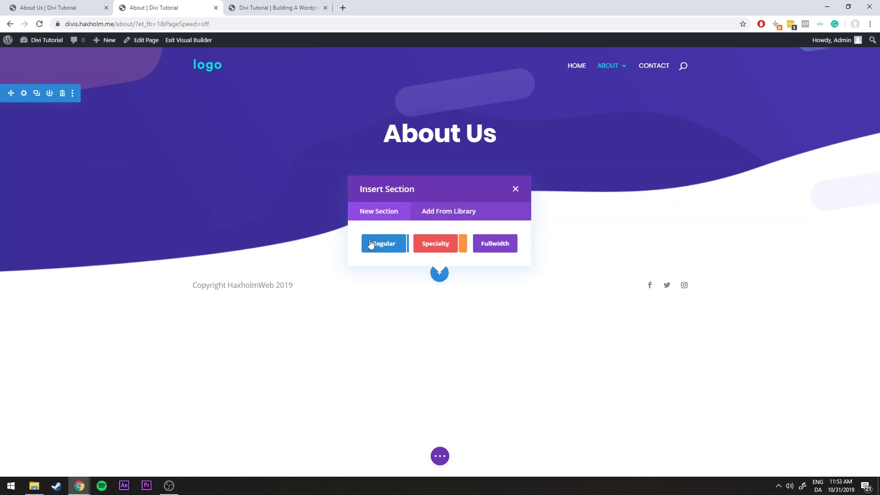
click(371, 244)
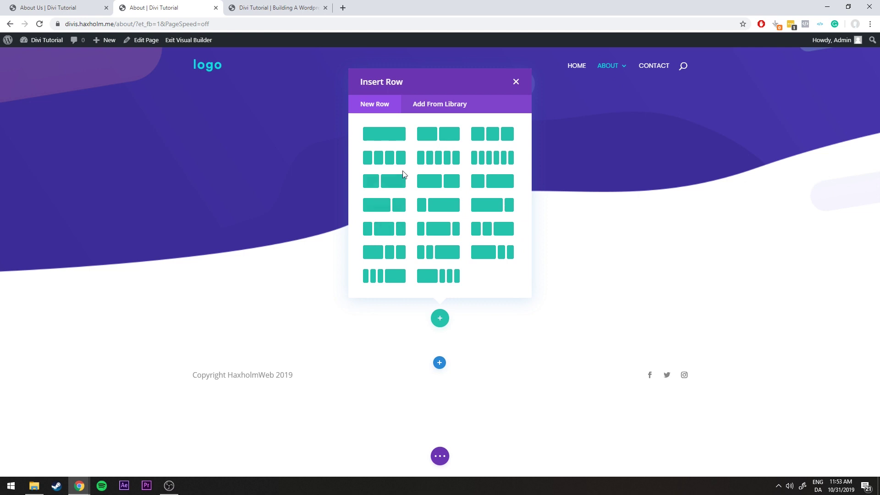
click(426, 136)
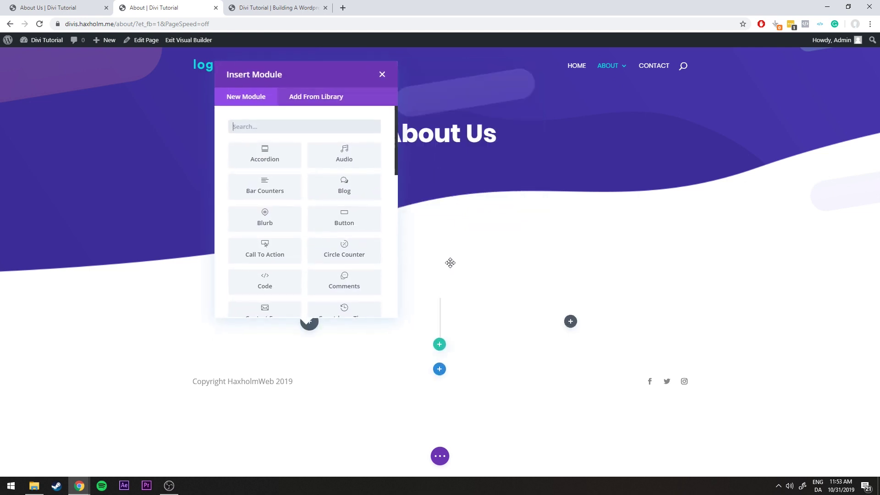
click(382, 74)
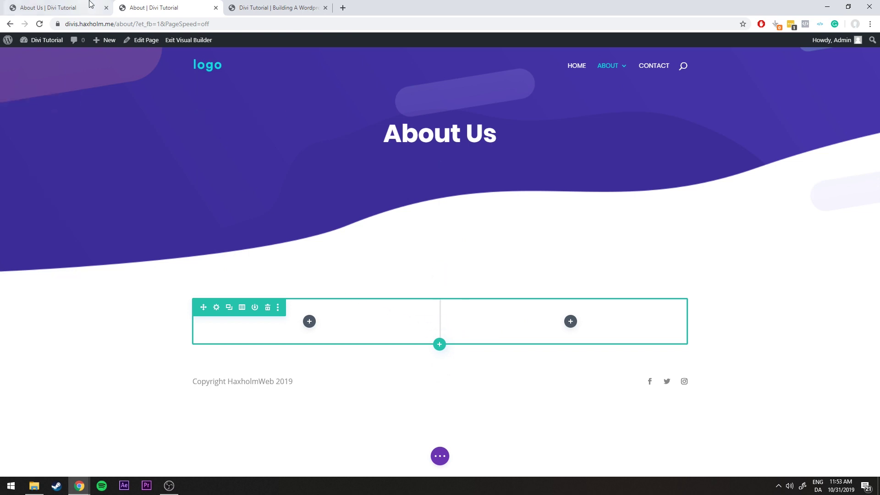
Compare the draft with the Who We Are reference page and the crypto home page
click(74, 4)
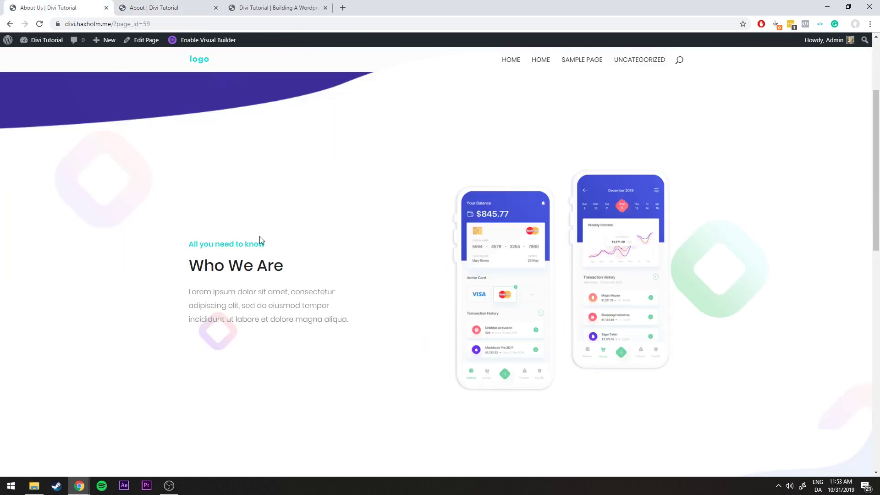
click(185, 8)
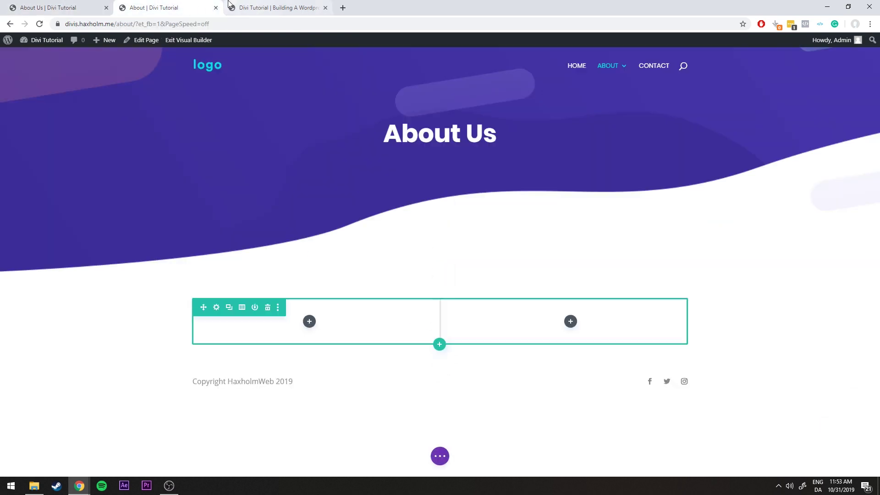
click(242, 3)
click(193, 5)
click(48, 6)
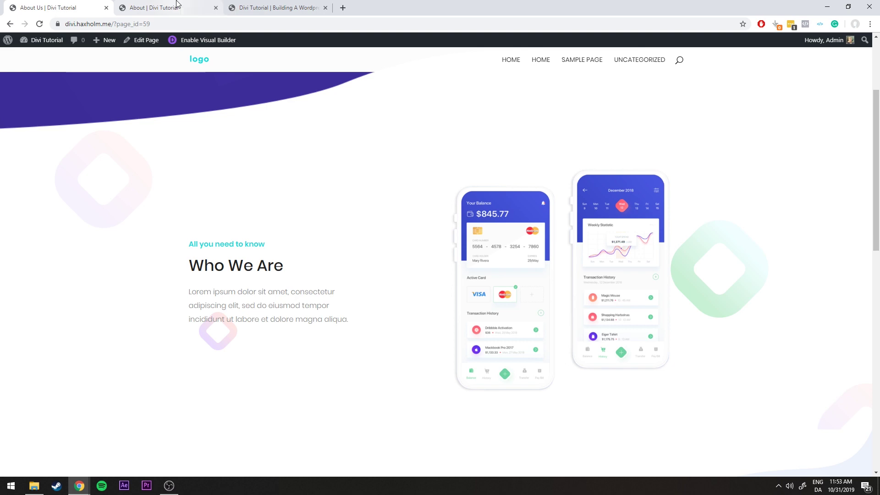
click(176, 4)
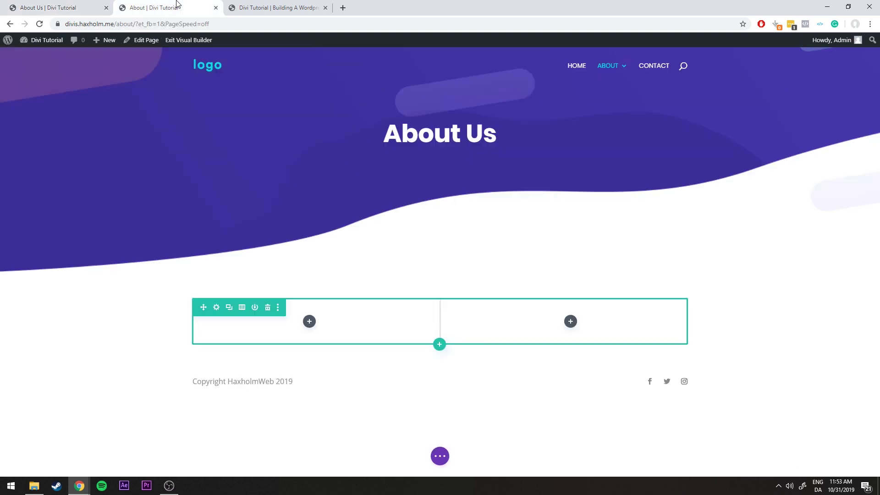
Copy the How it works row from the crypto home page in the Visual Builder
click(289, 8)
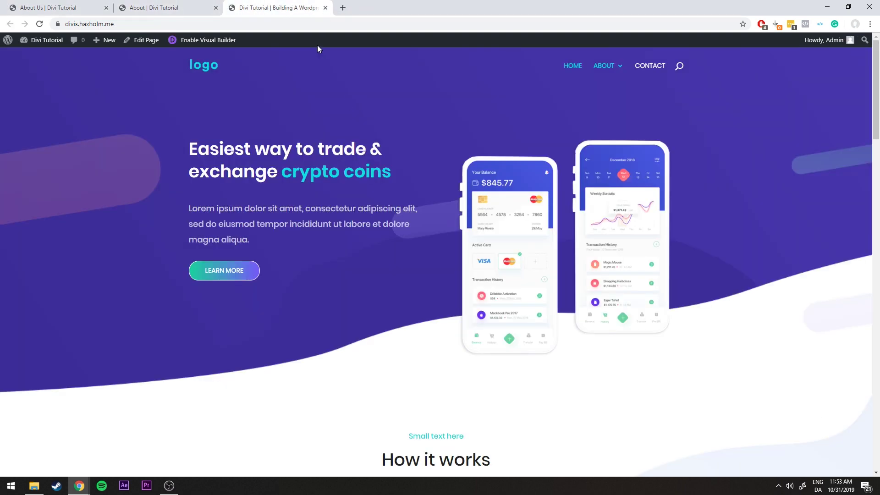
scroll(401, 301, down, 4)
scroll(383, 287, up, 2)
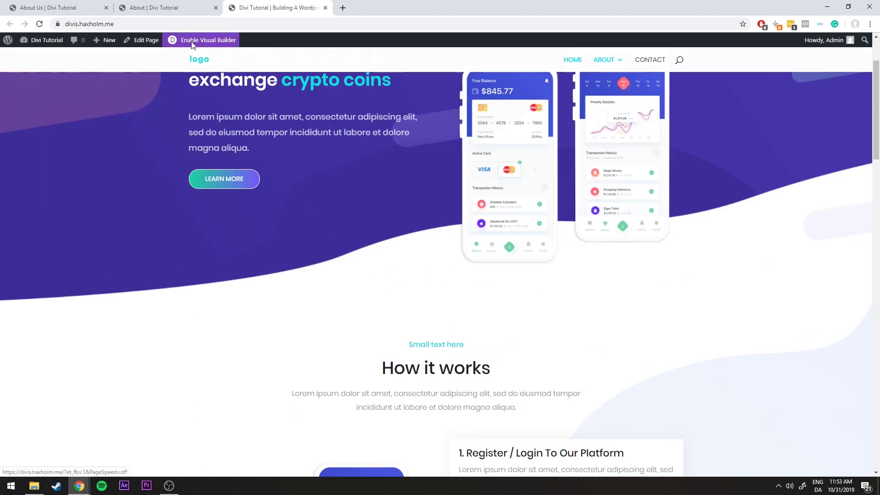
click(192, 42)
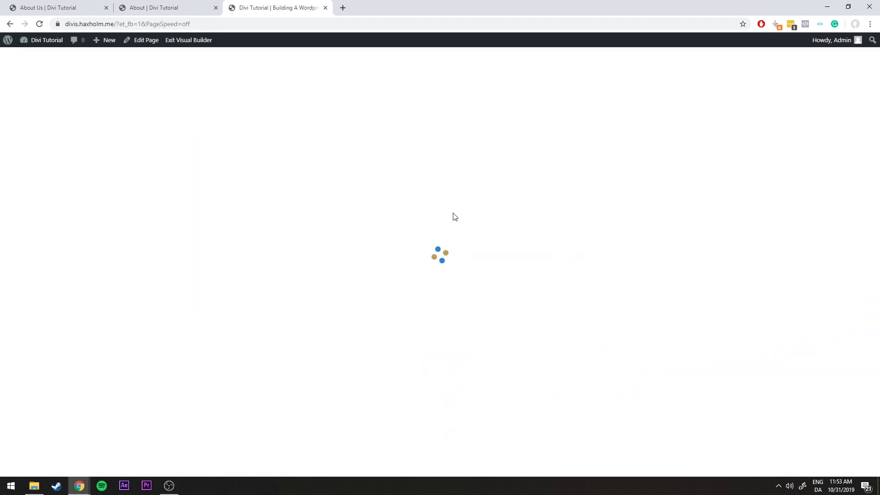
scroll(441, 270, down, 3)
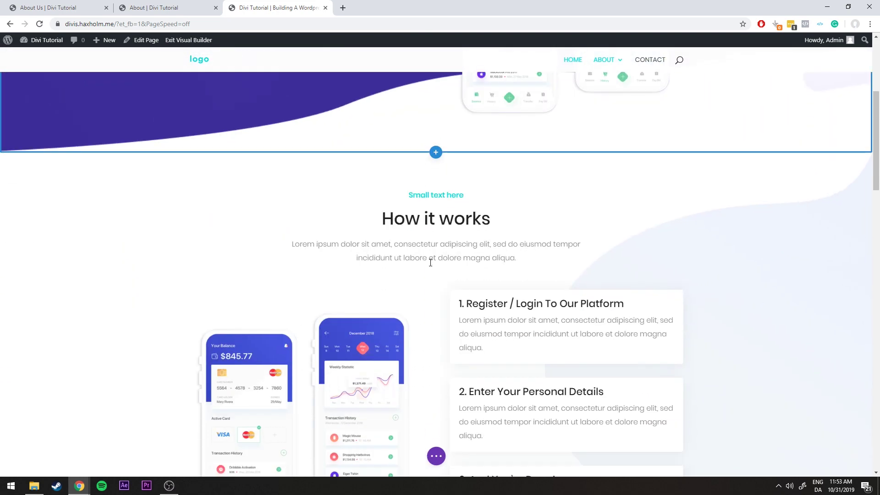
scroll(430, 262, down, 2)
scroll(410, 241, up, 2)
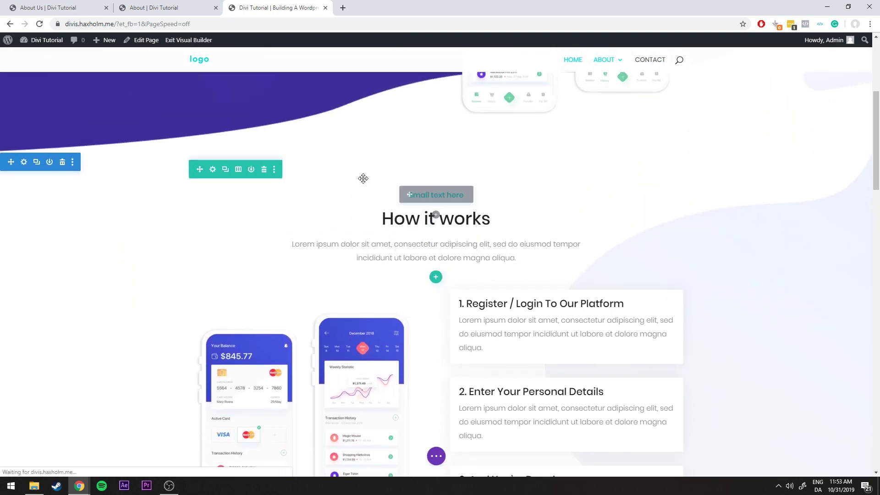
right_click(212, 172)
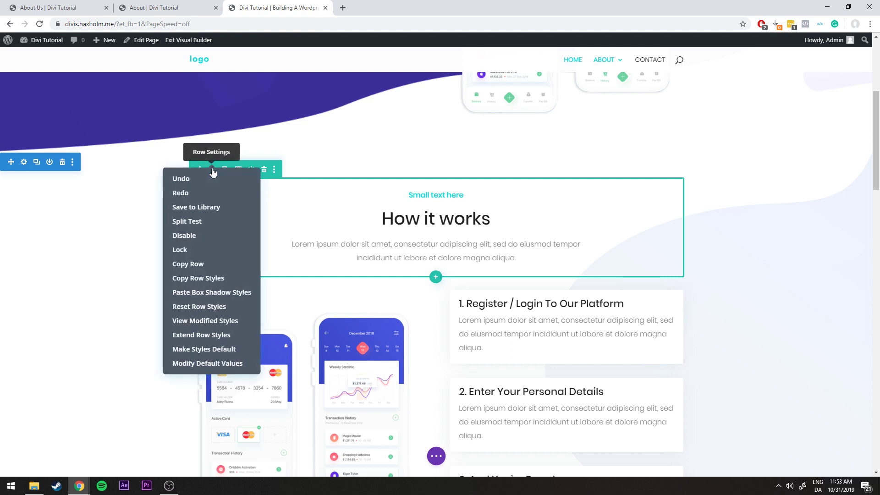
click(197, 264)
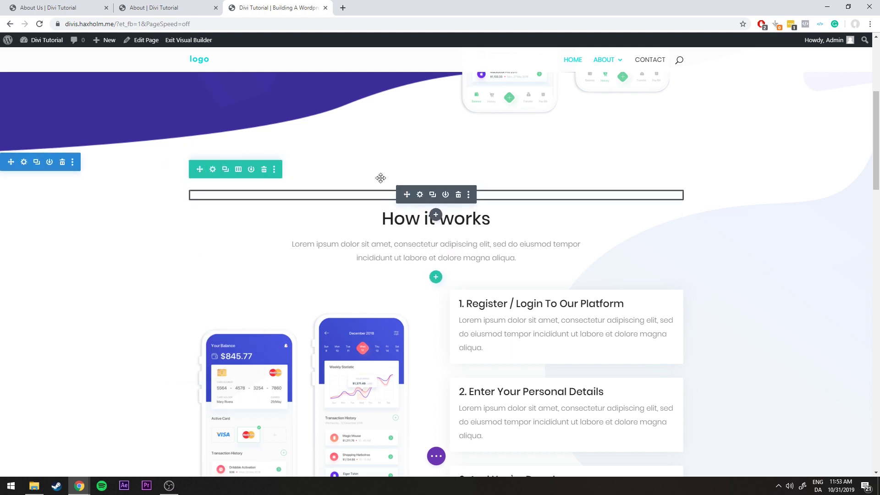
Paste the row on About, move its label, heading and paragraph left, and delete the empty row
click(165, 9)
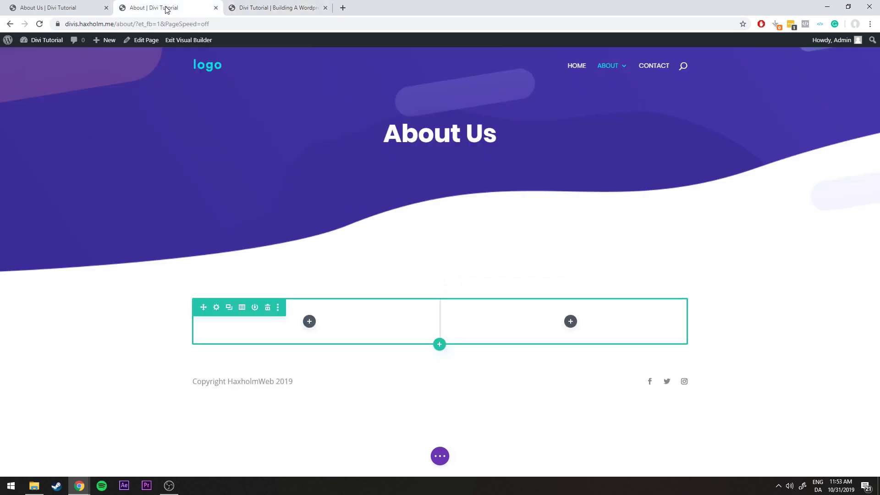
right_click(215, 307)
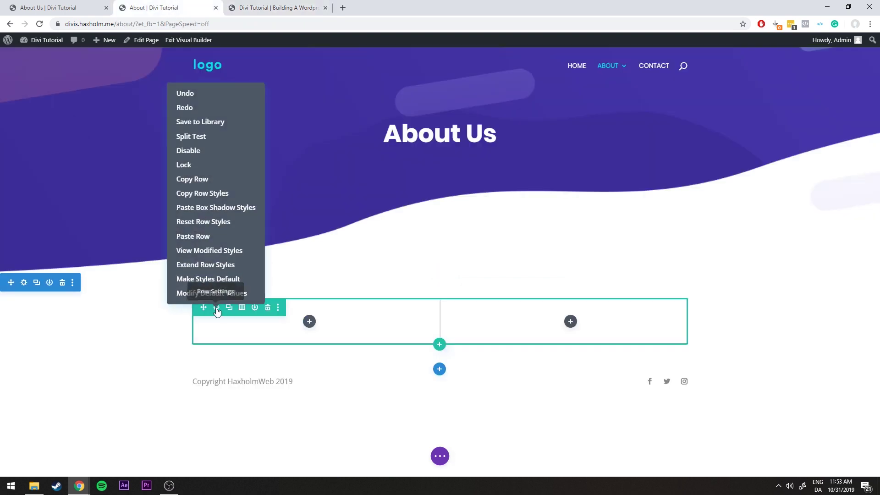
click(194, 234)
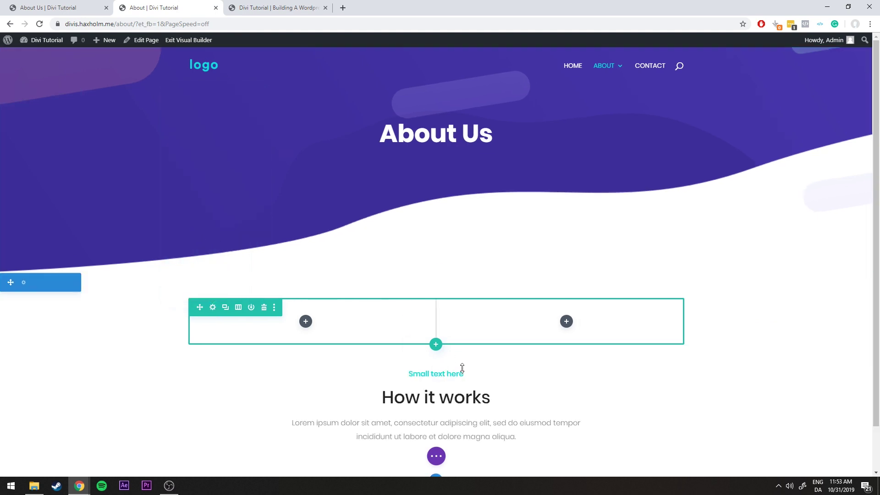
scroll(564, 363, down, 1)
scroll(563, 362, up, 1)
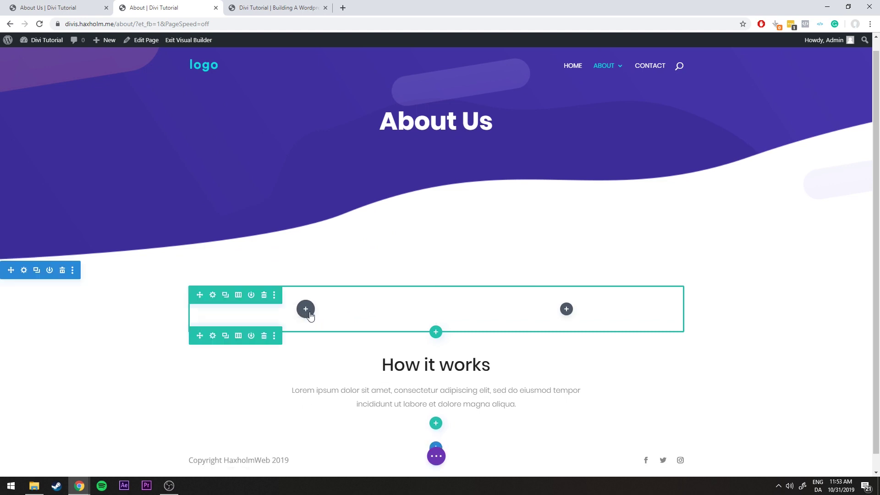
scroll(310, 315, up, 1)
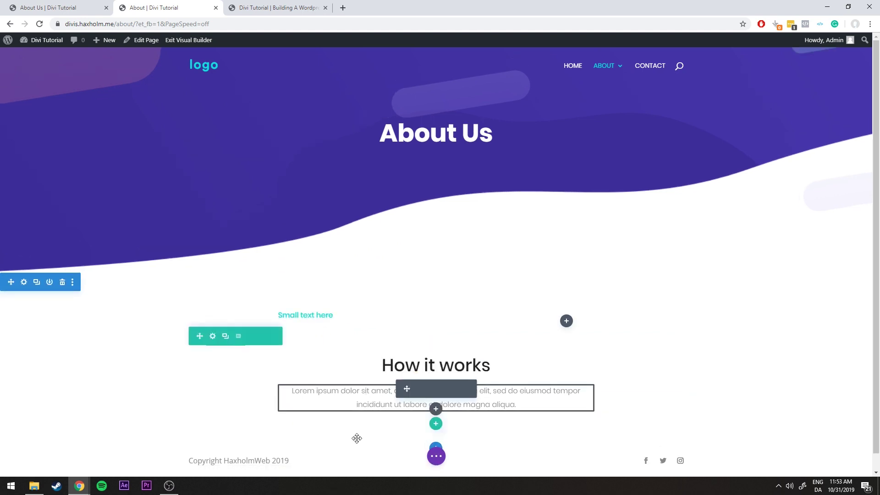
drag(407, 390, 316, 331)
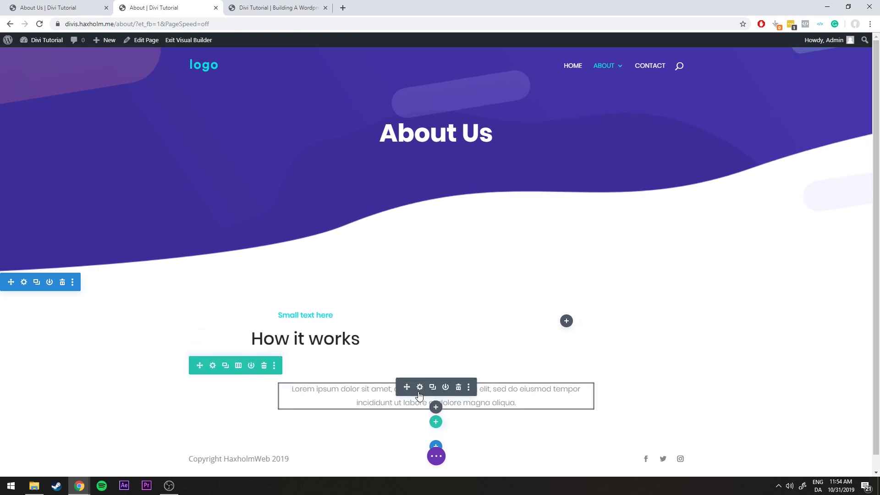
drag(326, 363, 316, 358)
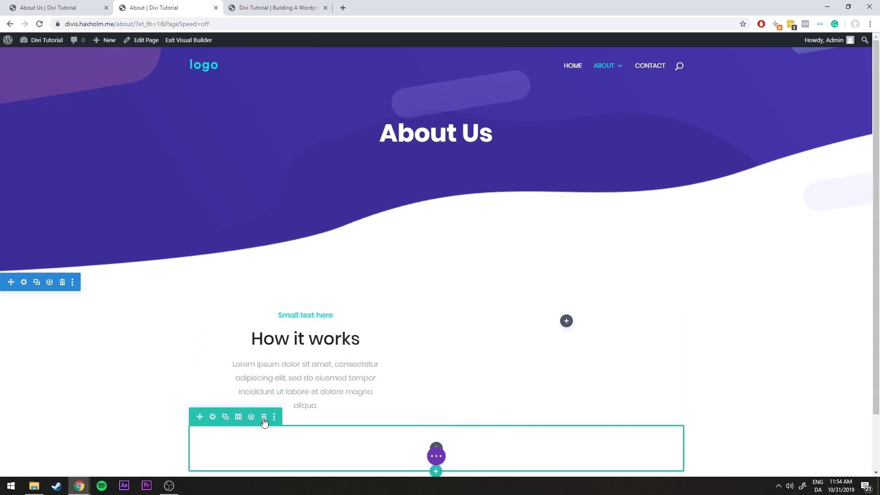
click(264, 418)
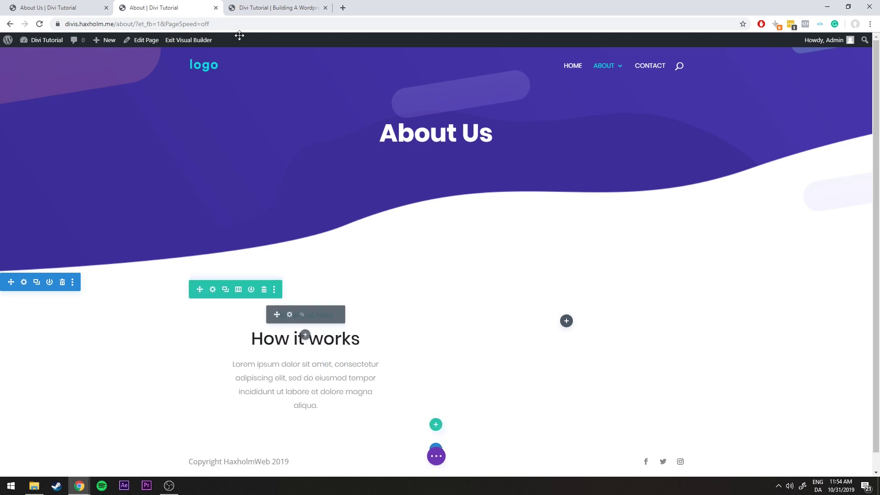
click(66, 6)
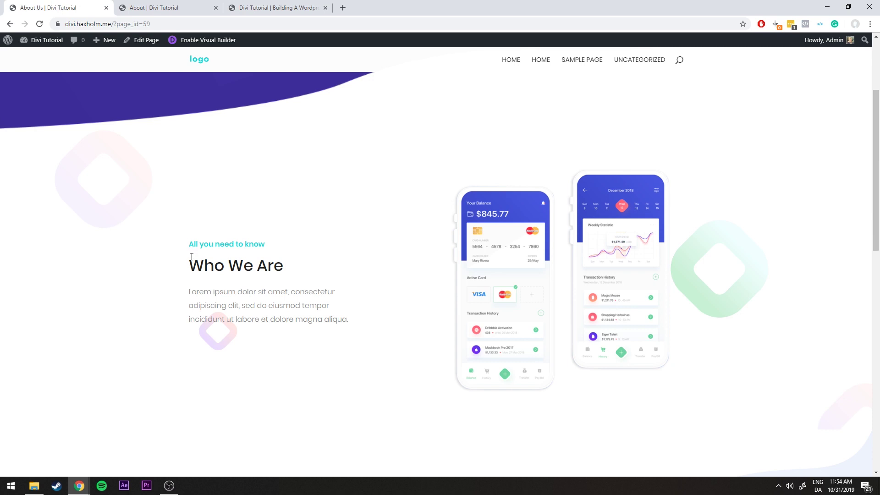
click(164, 4)
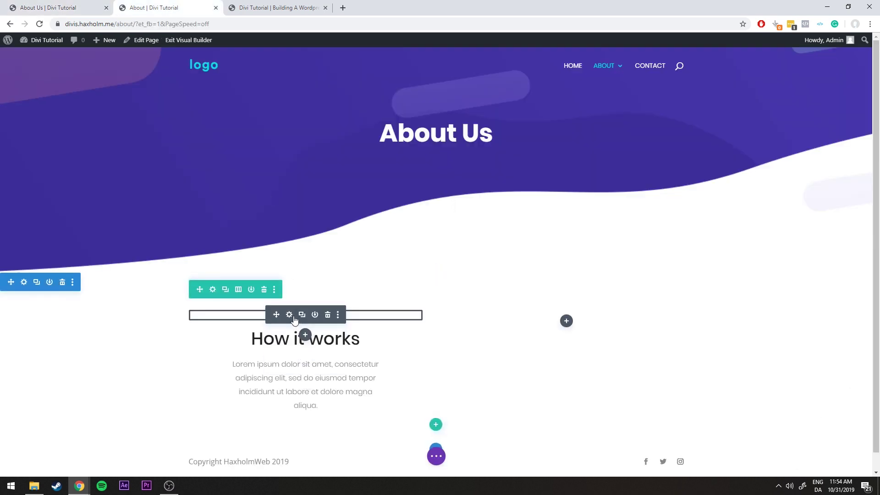
Left-align the 'Small text here' label and save
click(289, 315)
drag(179, 174, 591, 111)
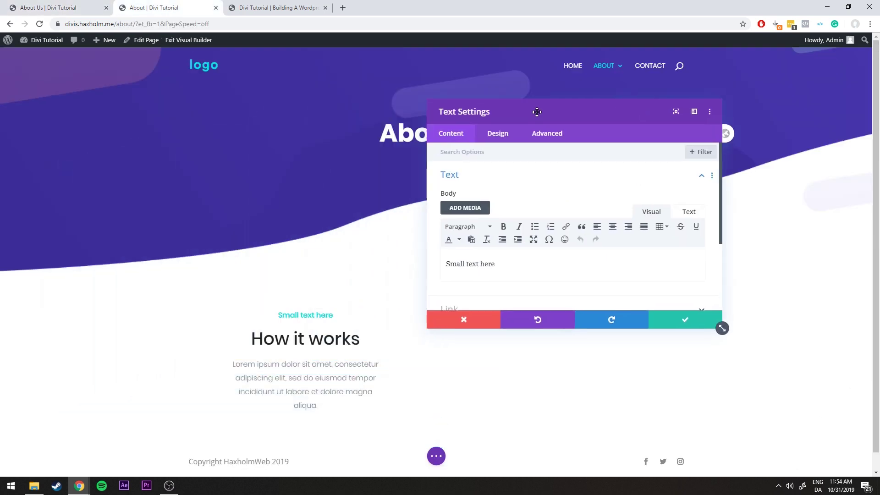
click(496, 135)
click(469, 180)
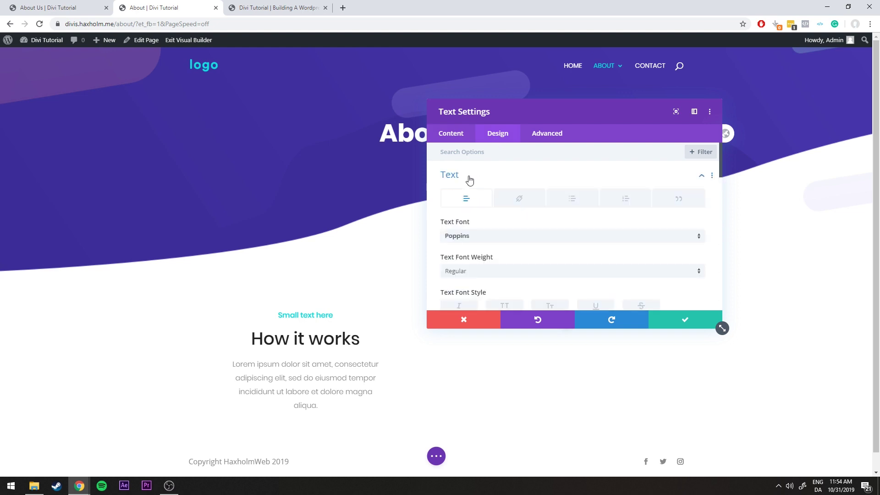
scroll(477, 182, down, 3)
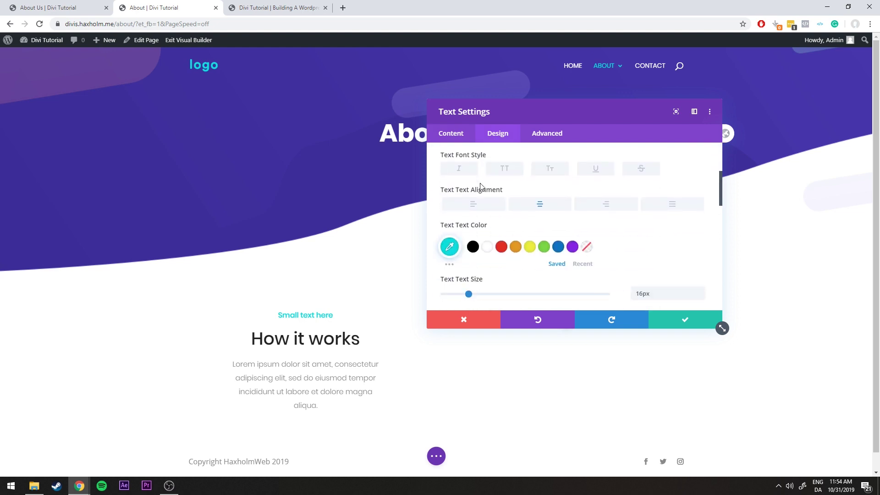
click(472, 205)
click(678, 319)
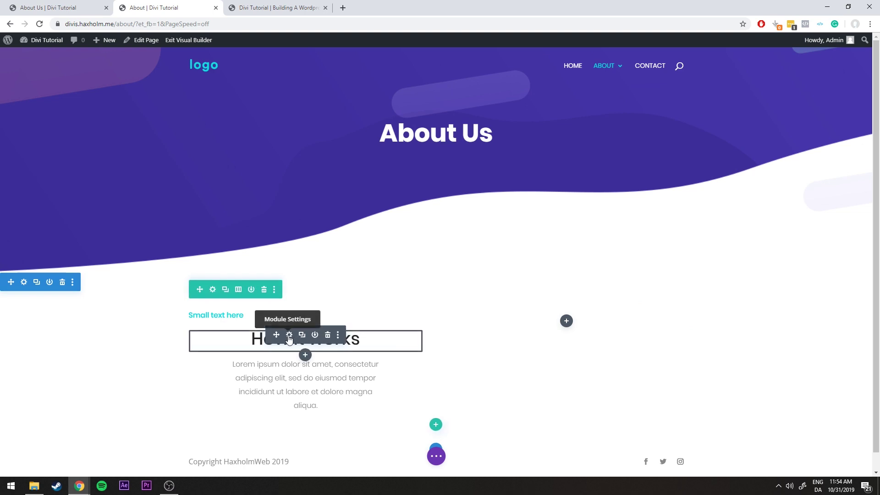
Left-align the How it works H2 heading text and save
click(289, 337)
click(502, 138)
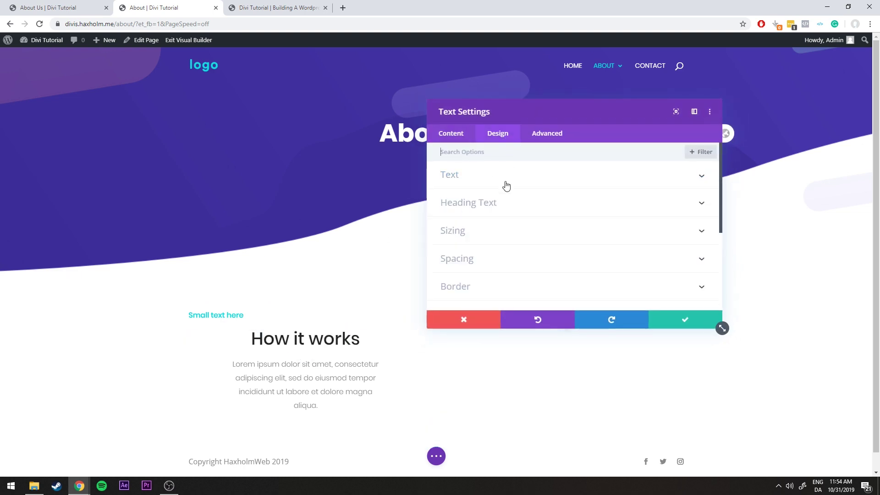
click(471, 203)
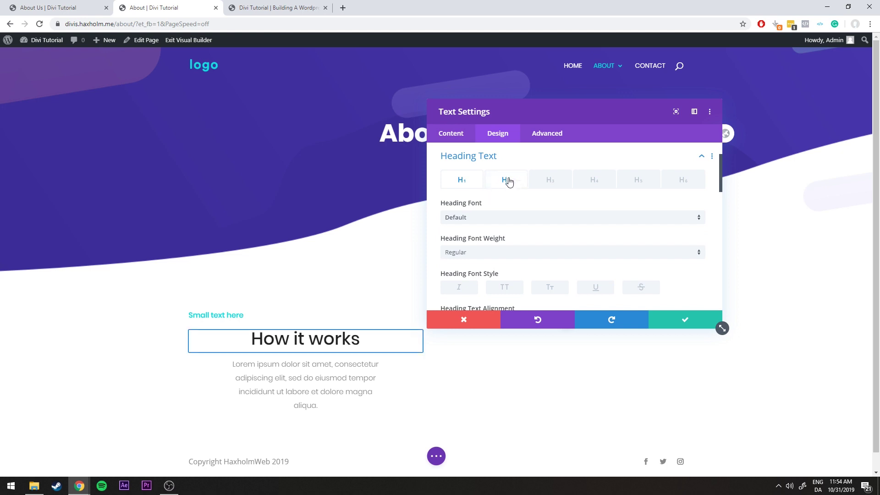
click(507, 182)
scroll(507, 187, down, 3)
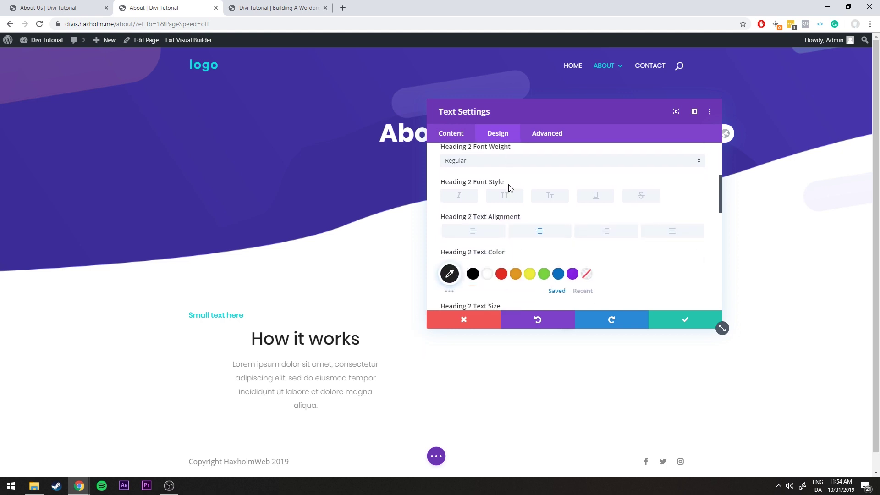
click(475, 186)
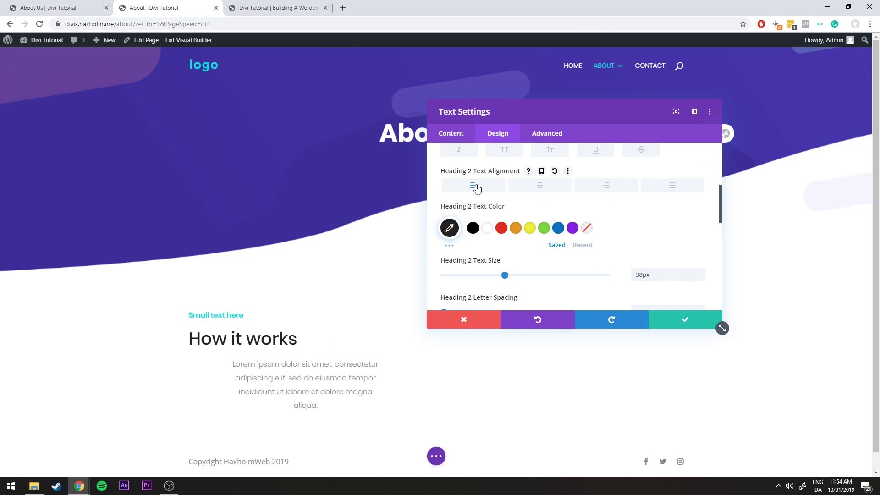
click(683, 326)
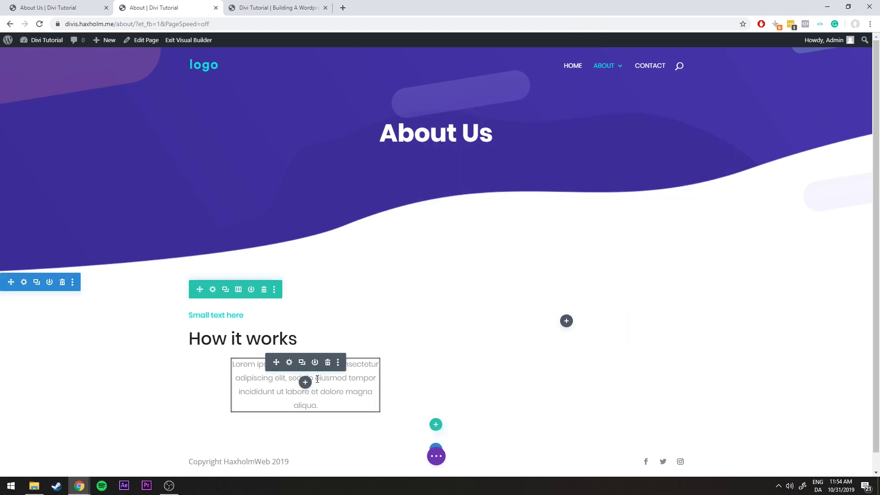
Left-align the paragraph, set its width to 70%, clear its centred module alignment, and save
click(290, 363)
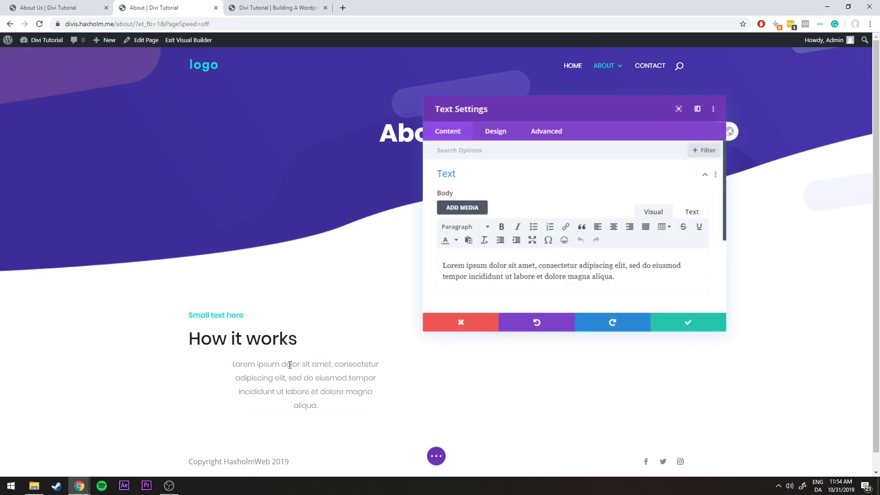
click(501, 139)
click(481, 178)
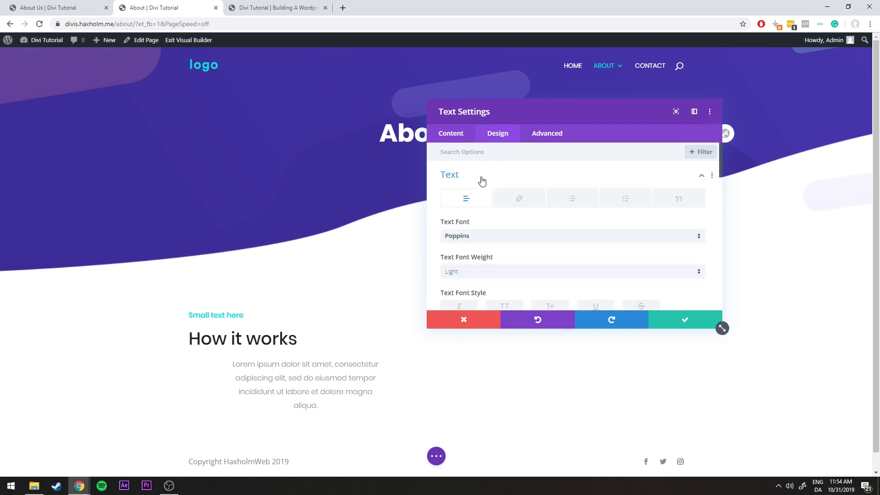
scroll(479, 181, down, 3)
click(472, 205)
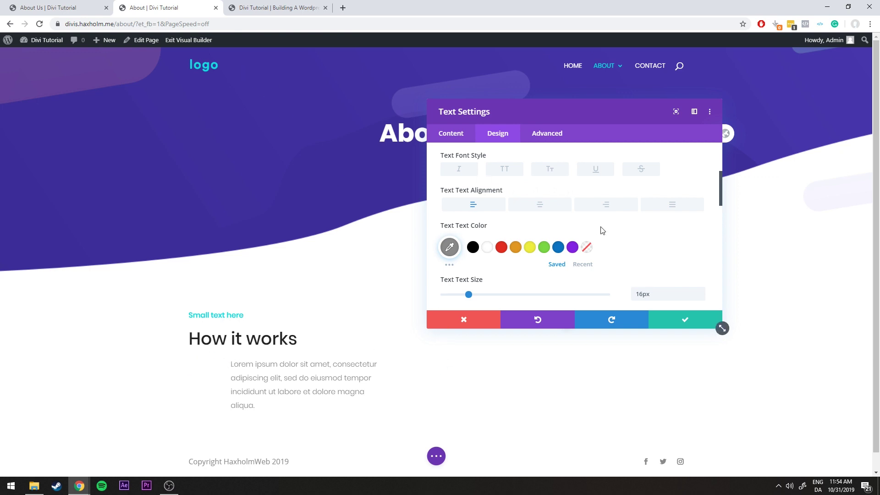
scroll(598, 236, up, 3)
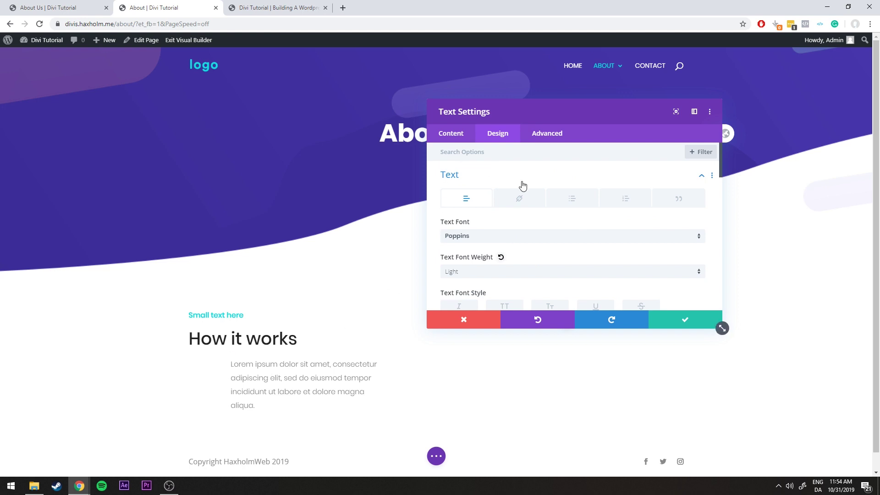
click(698, 174)
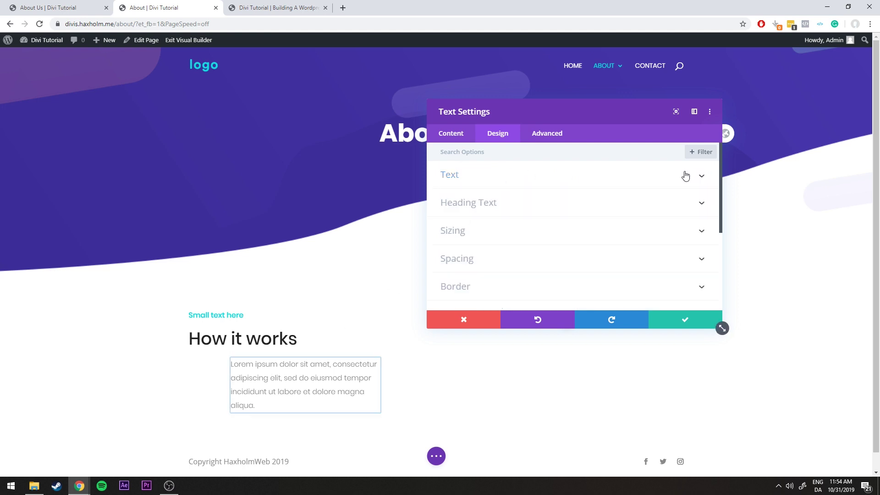
click(451, 233)
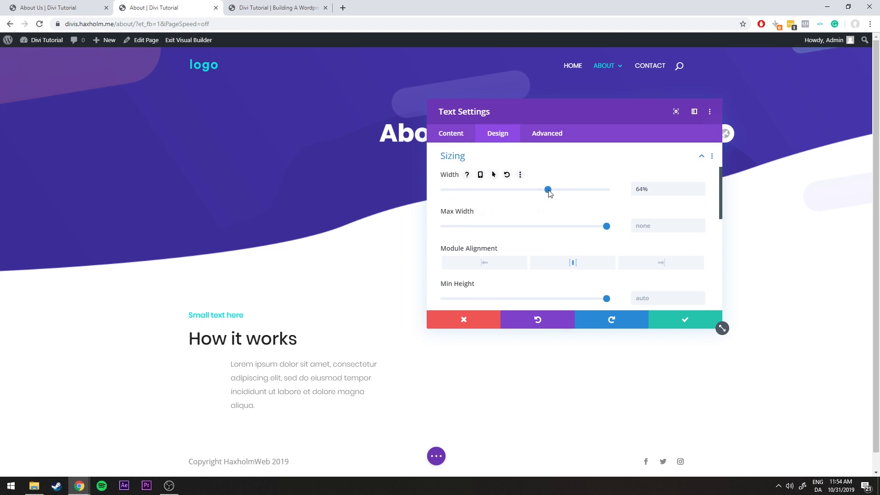
mouse_move(547, 189)
mouse_down()
mouse_move(584, 190)
mouse_move(558, 192)
mouse_up()
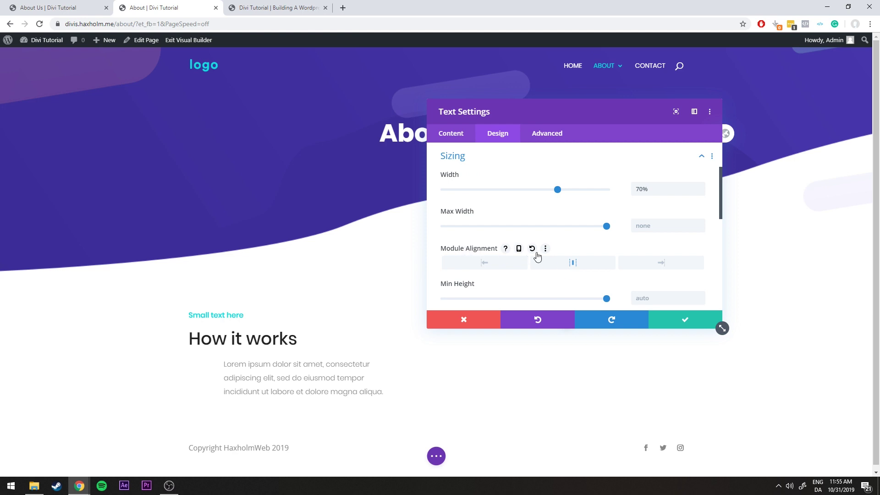
click(574, 264)
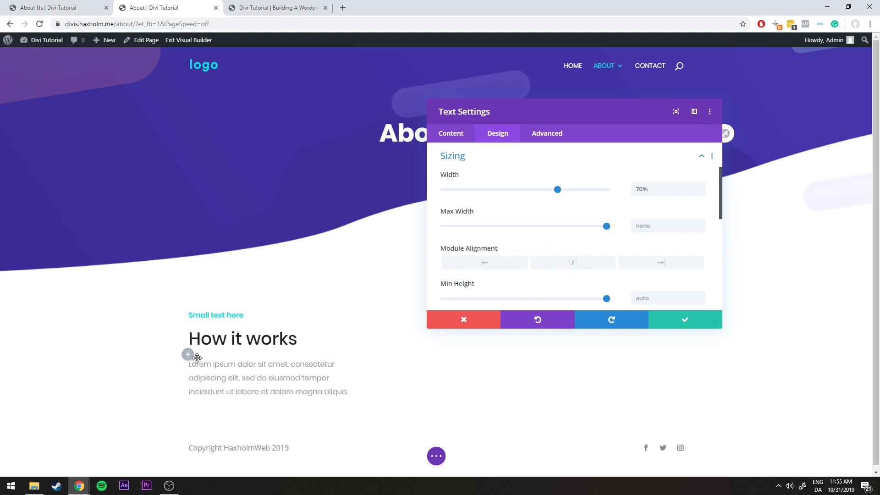
click(691, 324)
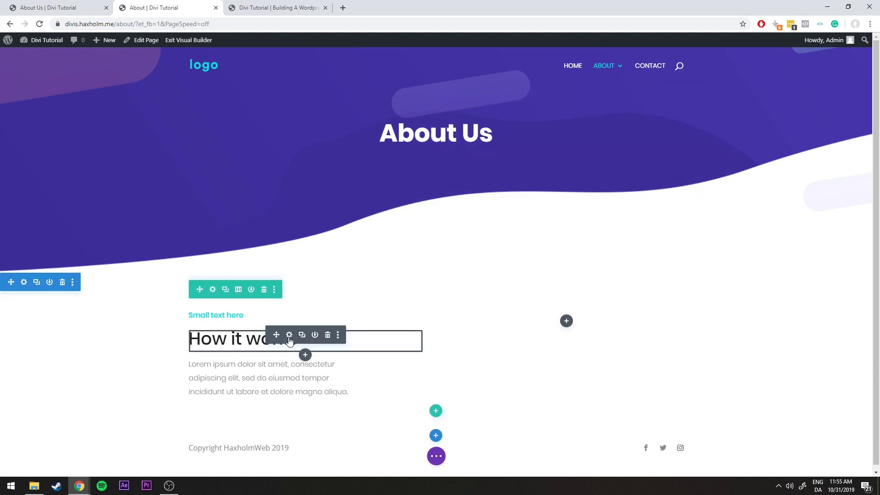
Change the heading text from 'How it works' to 'Who We Are' and save
click(289, 337)
drag(497, 269, 318, 269)
click(503, 277)
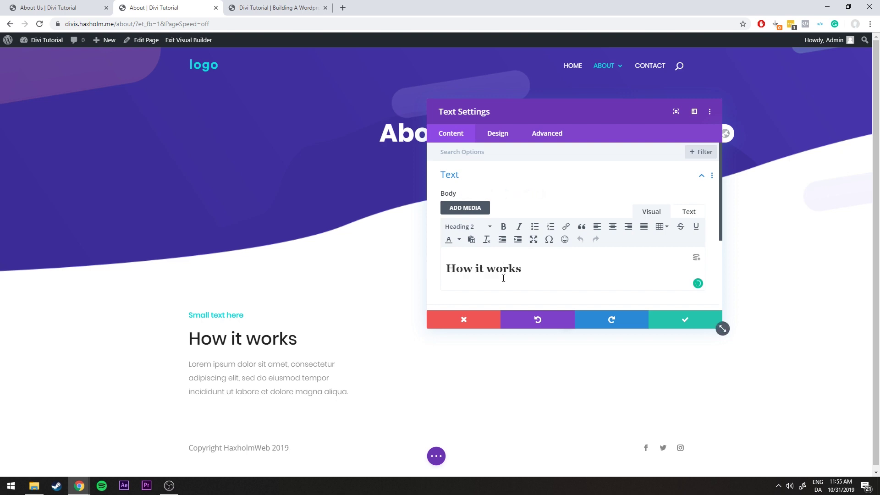
triple_click(538, 273)
text(Who We Are)
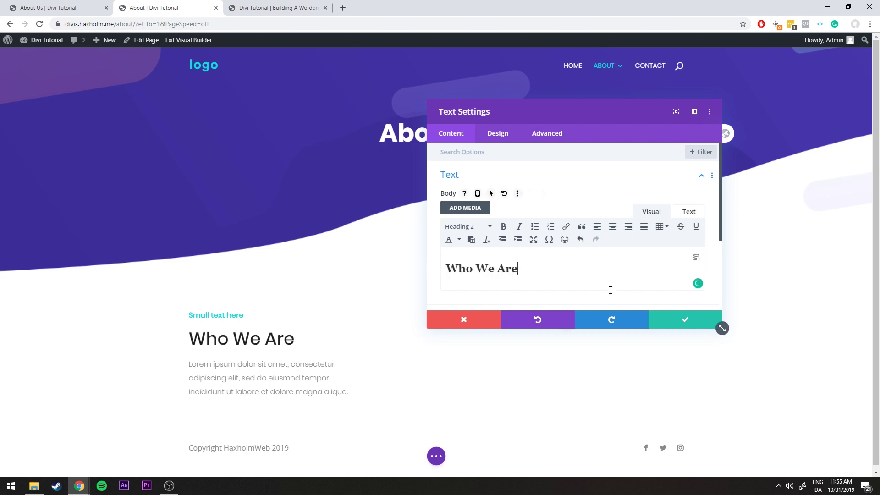
click(673, 320)
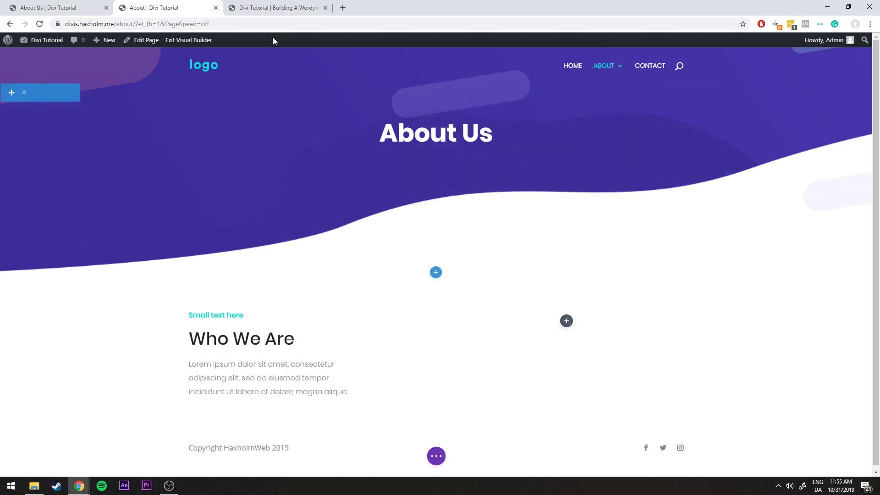
Check the reference layout, then find the phone image for the empty right column
click(97, 5)
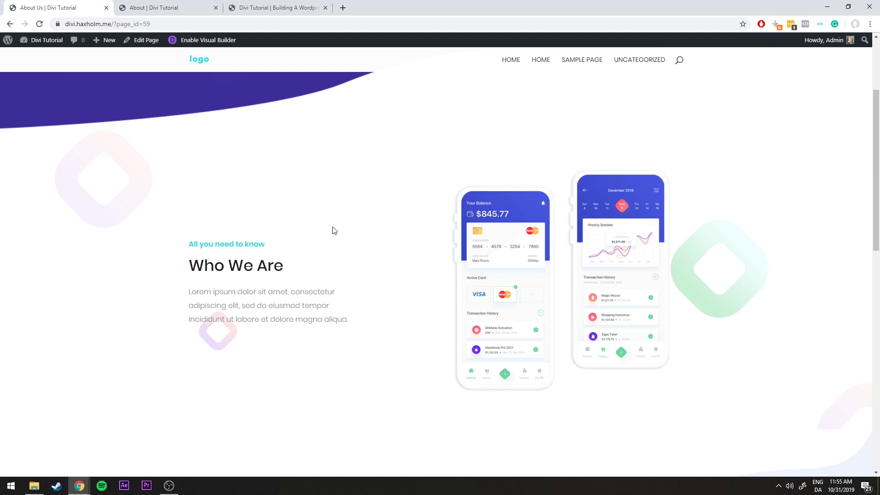
click(201, 6)
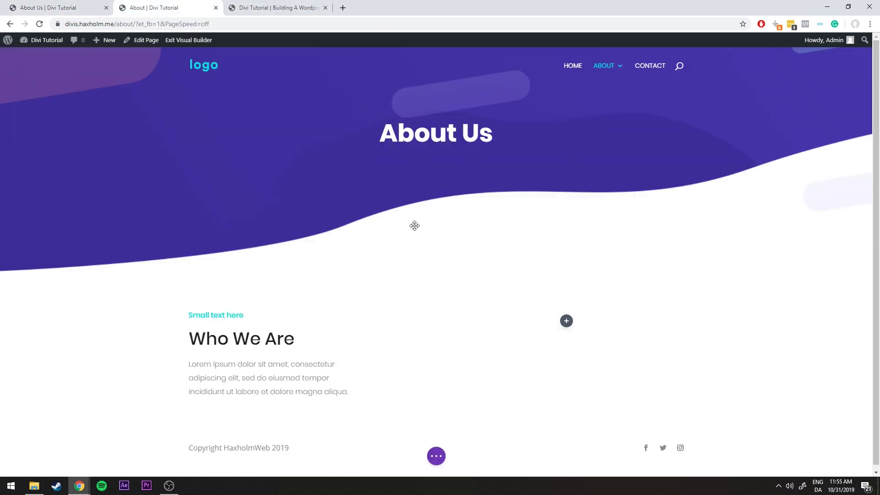
click(566, 321)
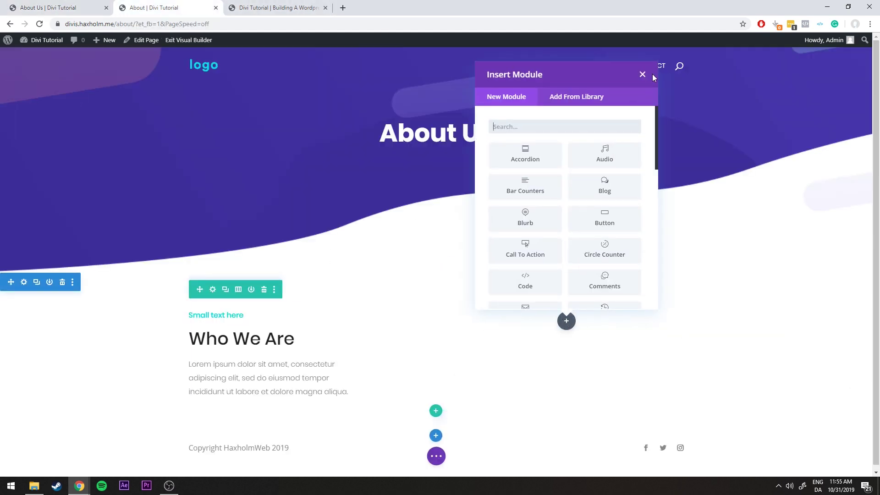
click(642, 75)
click(104, 5)
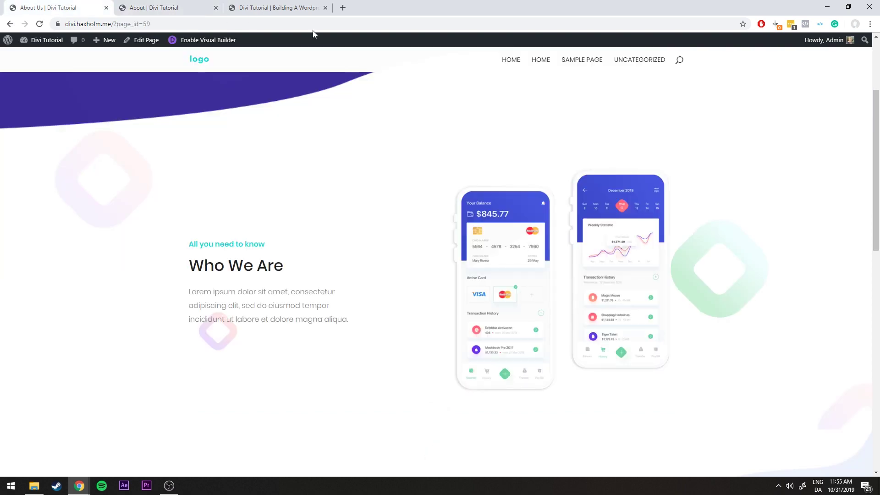
click(293, 8)
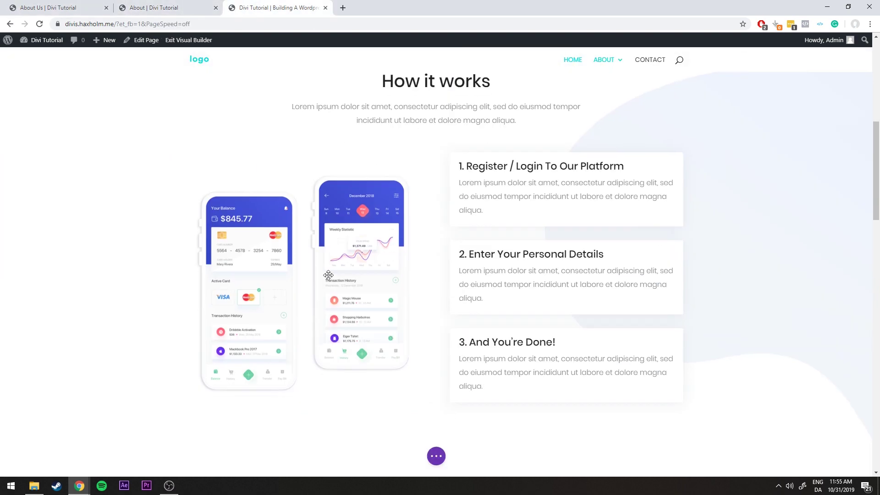
Copy the two-phone image module and paste it into the empty right column beside Who We Are
right_click(289, 180)
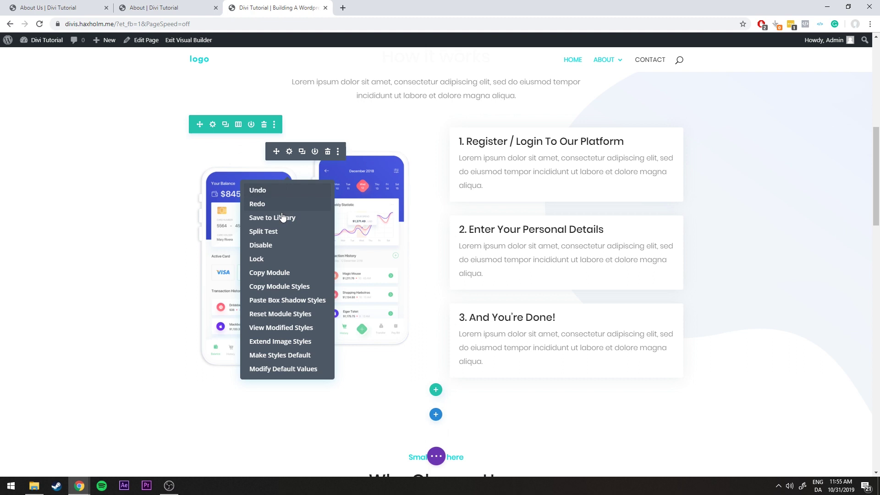
click(282, 273)
click(173, 4)
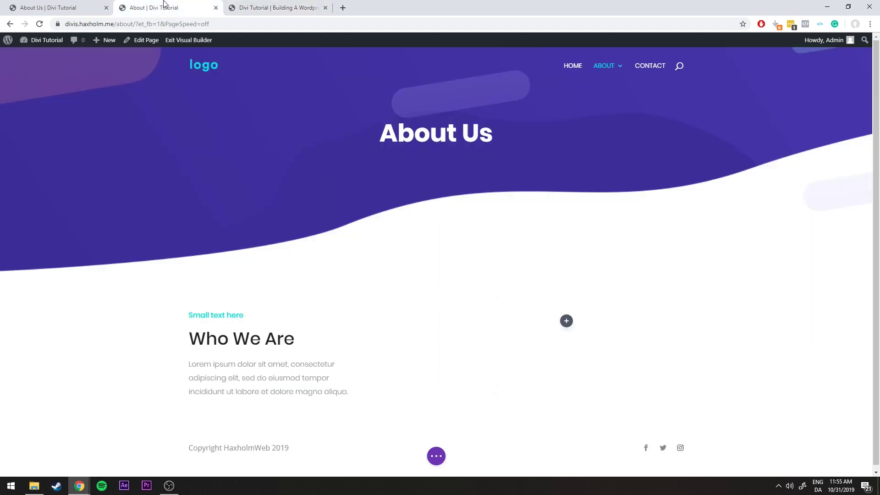
right_click(567, 325)
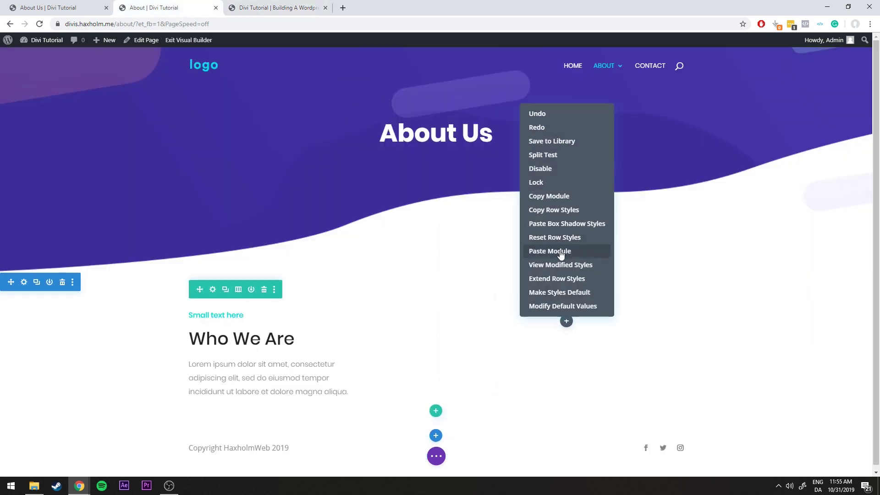
click(560, 252)
scroll(577, 264, down, 3)
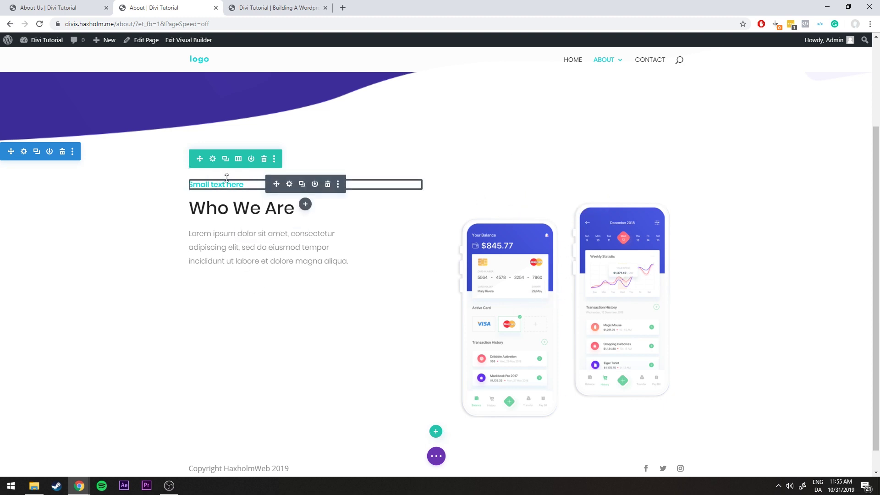
Add top spacing to the Who We Are section and set stripes-bg as its background image
drag(228, 180, 247, 262)
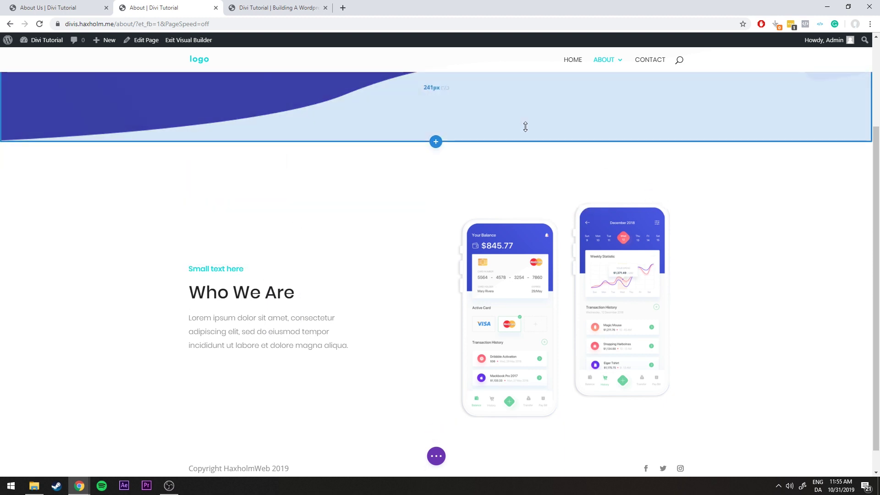
click(52, 9)
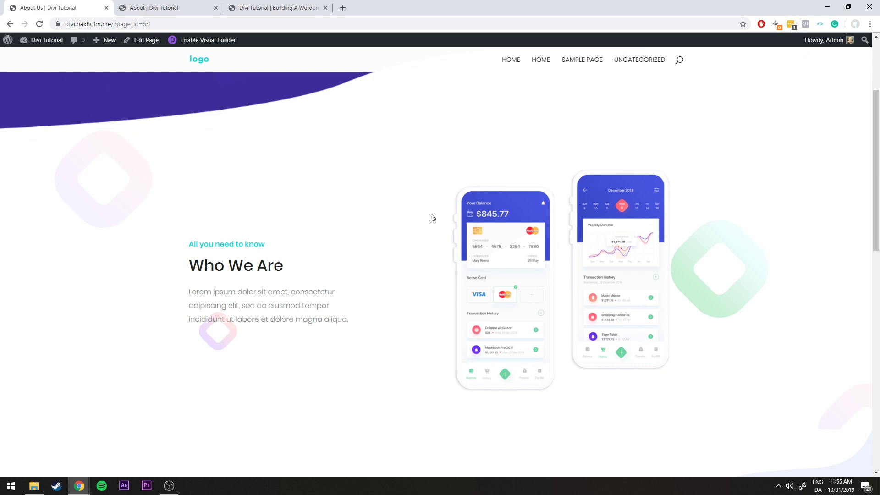
click(147, 7)
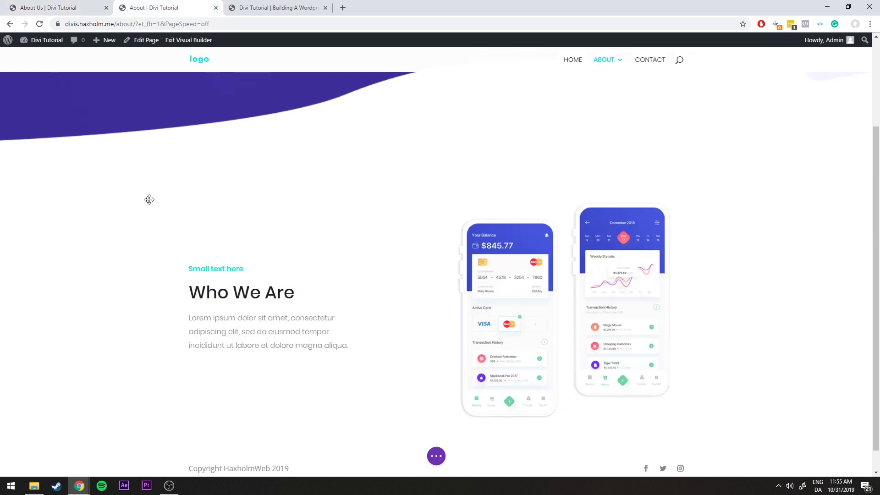
click(24, 149)
click(508, 202)
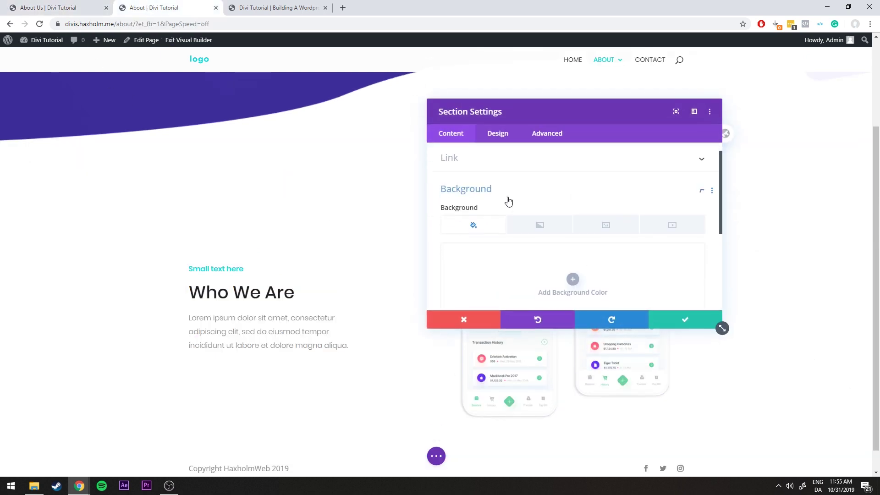
click(605, 192)
click(573, 246)
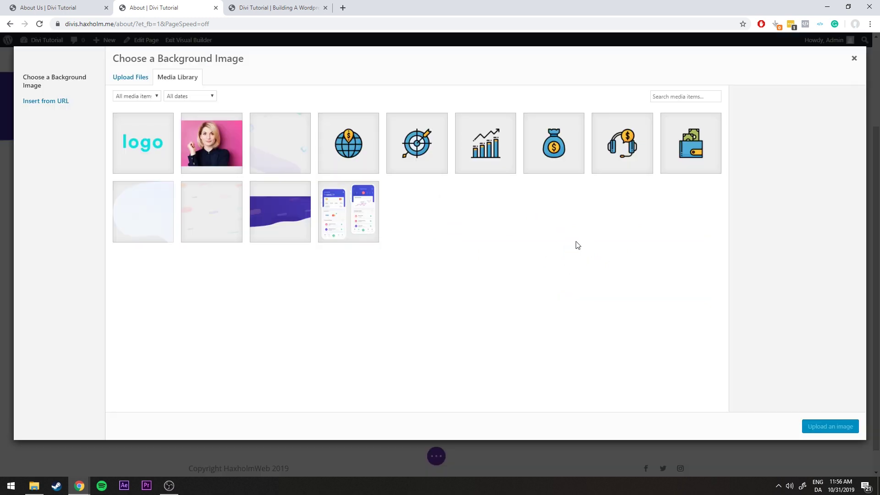
click(288, 151)
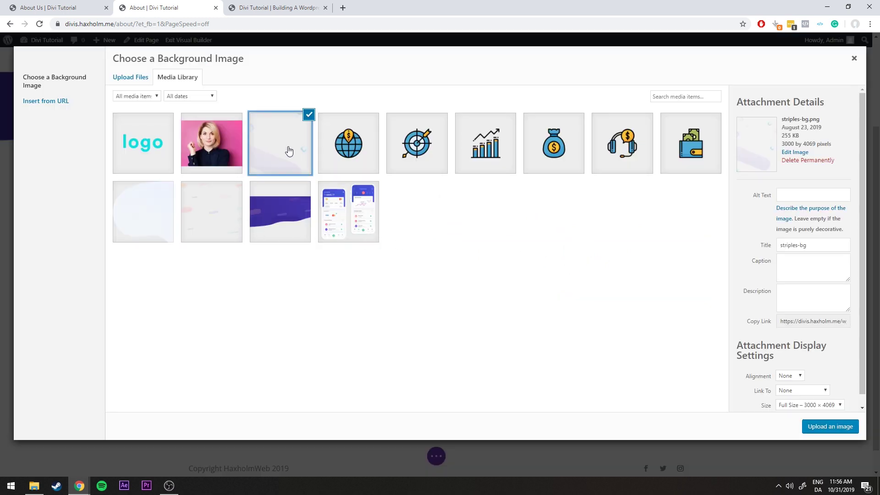
click(820, 424)
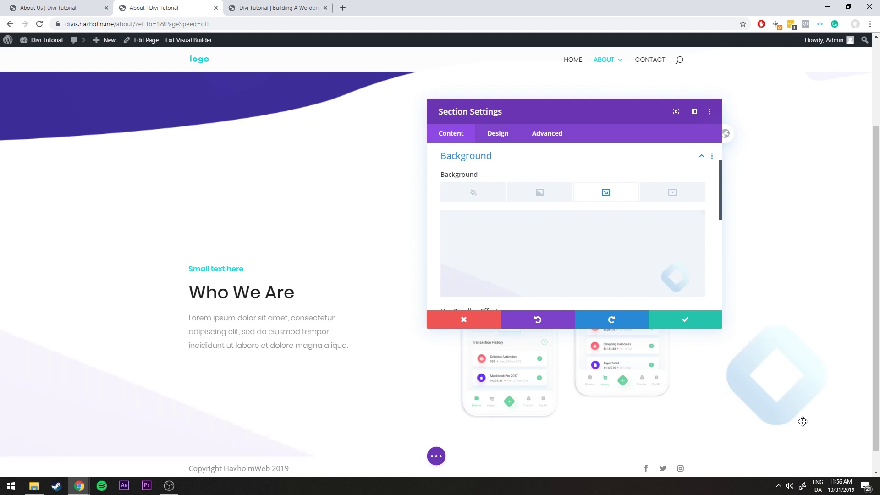
Set the background image position to Top Center and save the section
scroll(514, 295, down, 3)
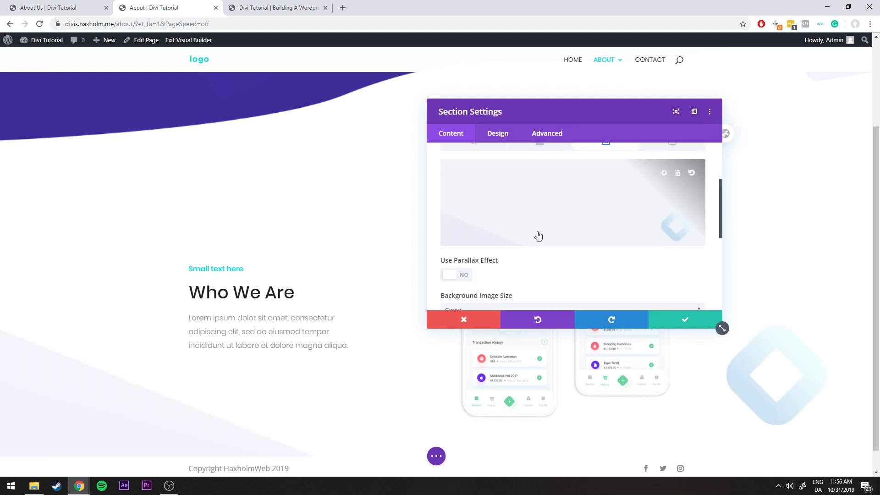
scroll(529, 228, down, 3)
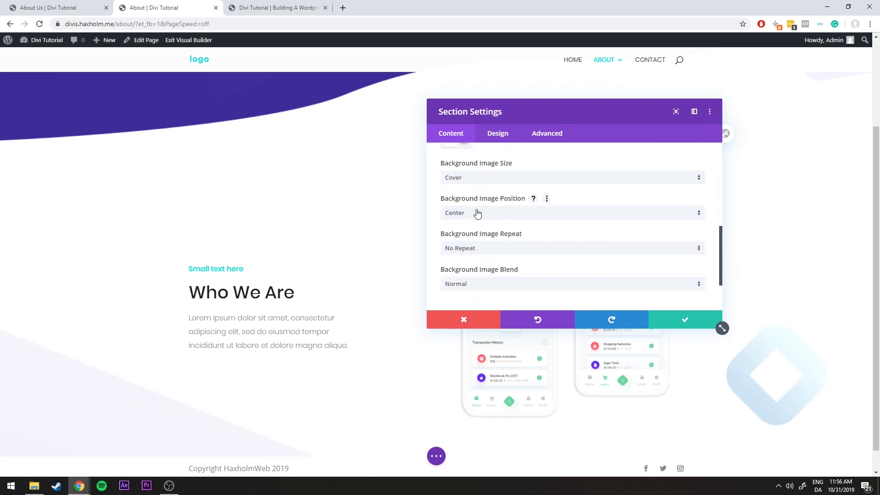
click(477, 213)
click(480, 245)
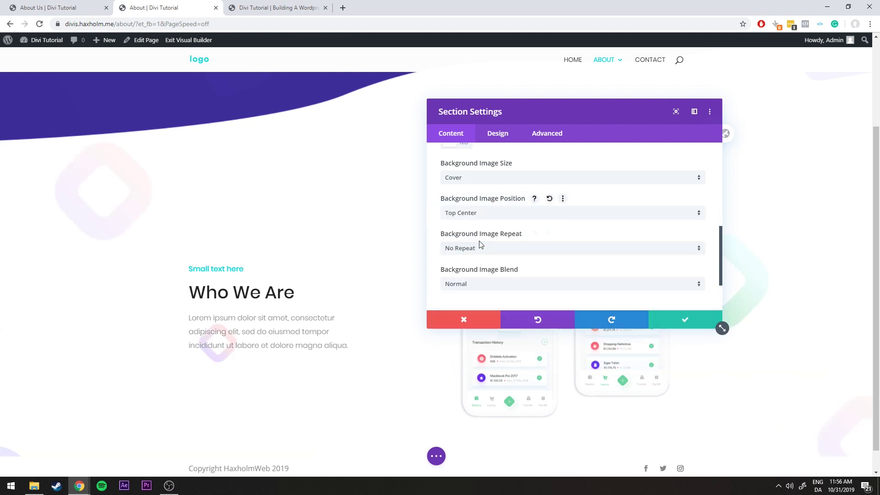
click(79, 5)
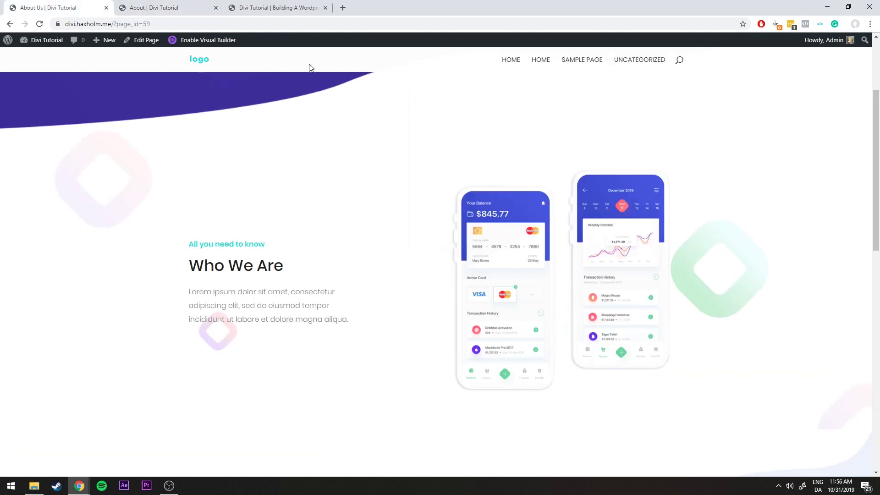
click(195, 6)
click(671, 324)
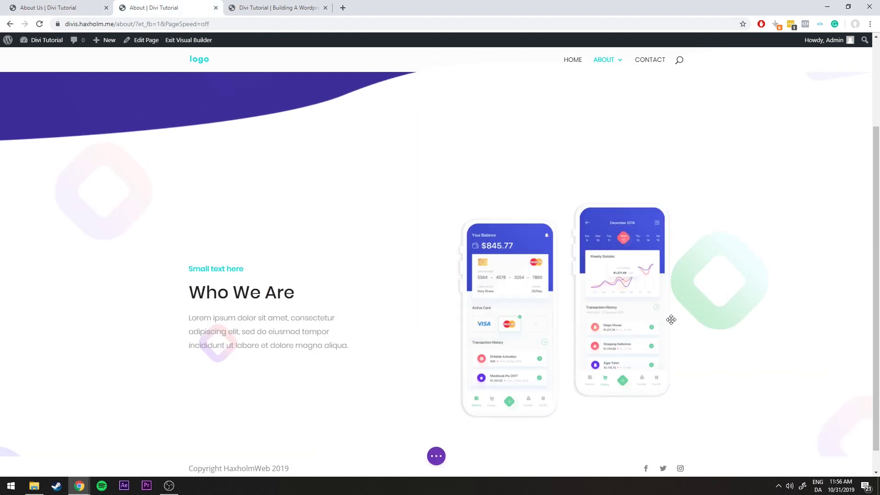
Review the reference About Us page content below the Who We Are section
scroll(462, 243, down, 1)
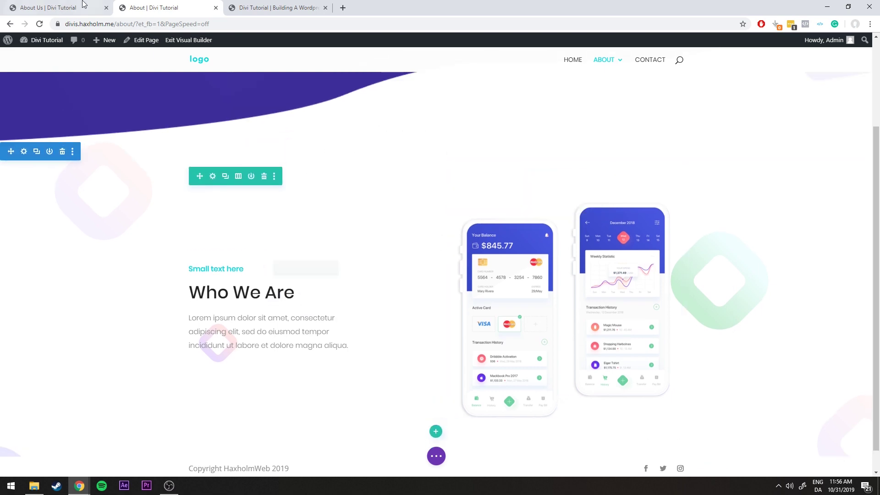
click(87, 8)
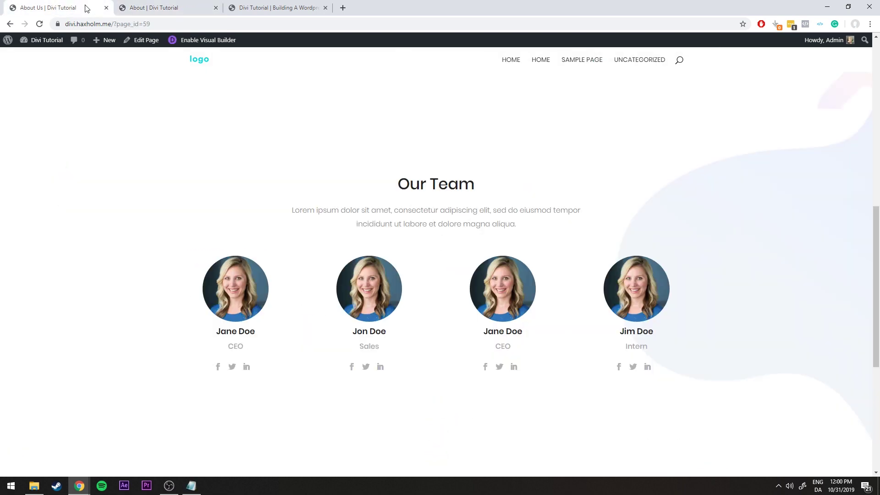
scroll(432, 292, down, 3)
scroll(359, 214, up, 3)
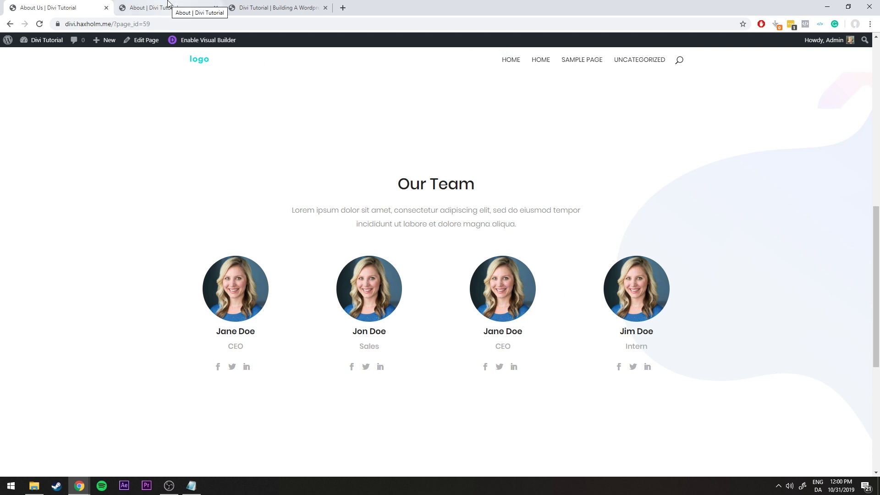
click(168, 3)
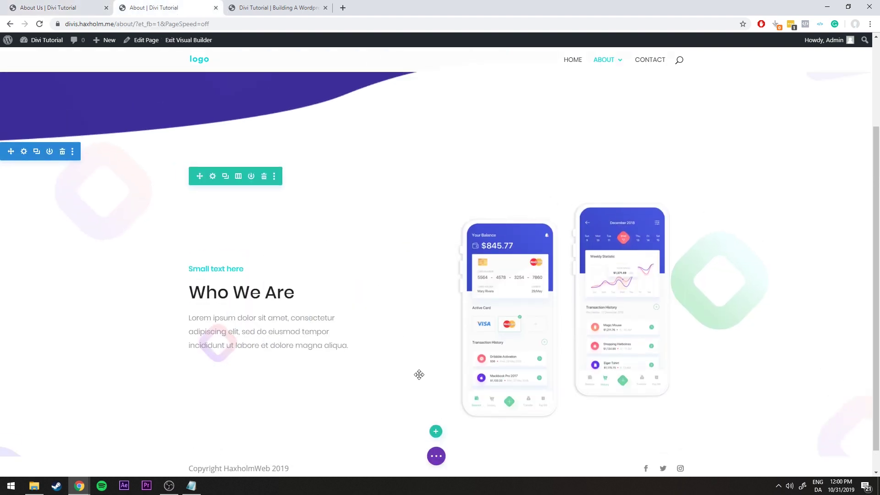
scroll(436, 441, down, 1)
scroll(435, 440, up, 1)
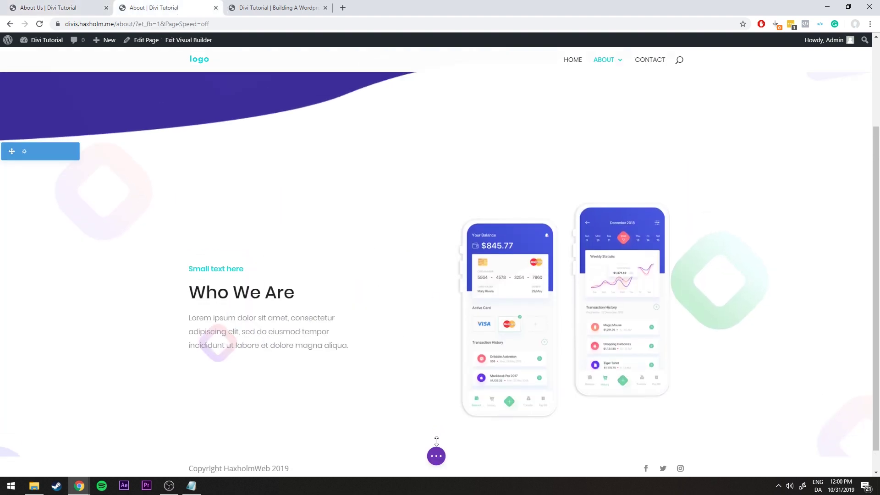
scroll(436, 440, down, 1)
Insert a regular section with a one-column row below Who We Are
click(435, 431)
scroll(400, 420, up, 1)
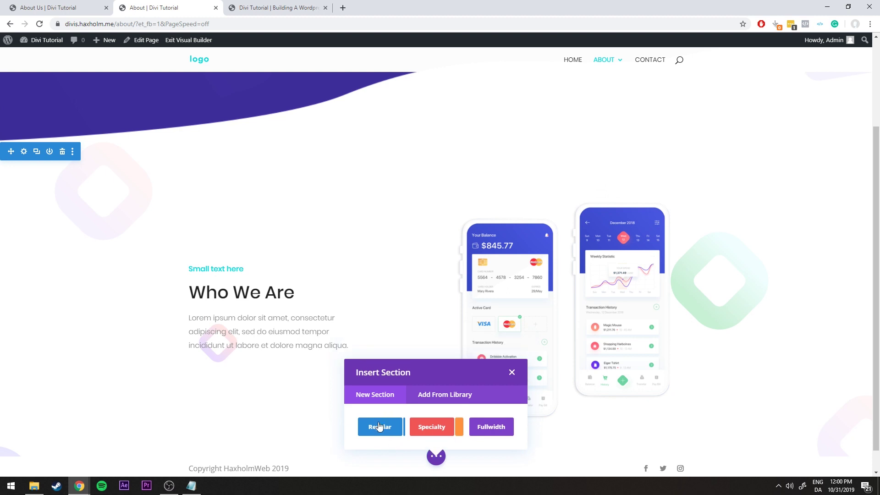
click(378, 430)
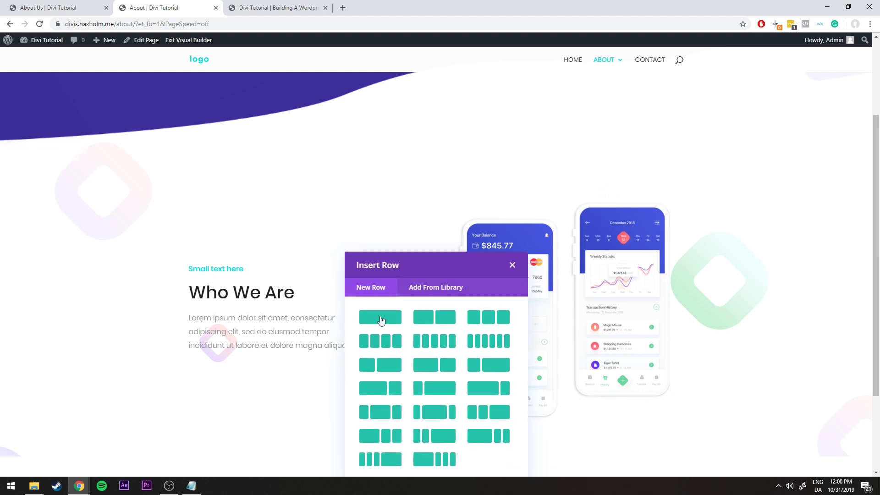
click(512, 266)
Study the Our Team heading and intro text on the reference page
click(66, 5)
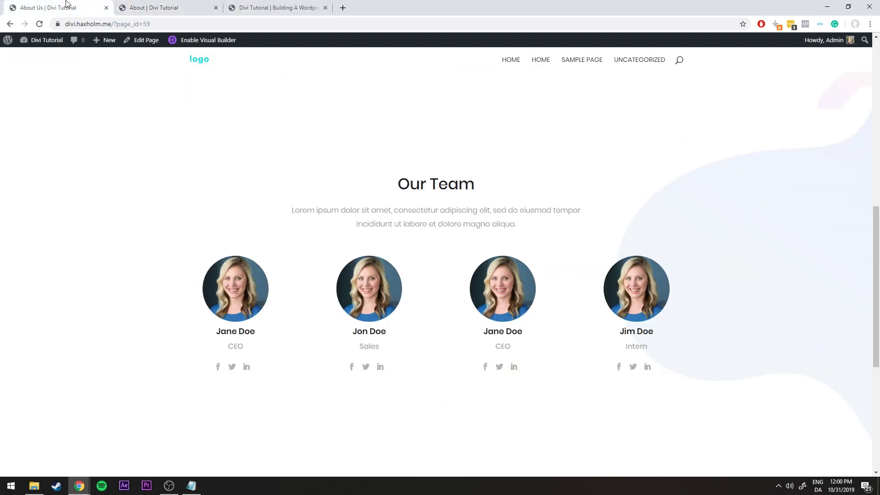
drag(392, 180, 507, 220)
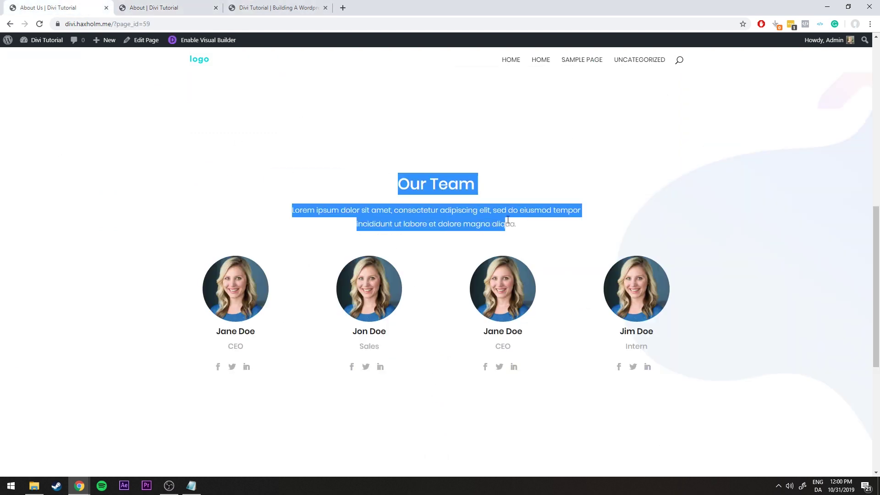
click(536, 224)
click(265, 7)
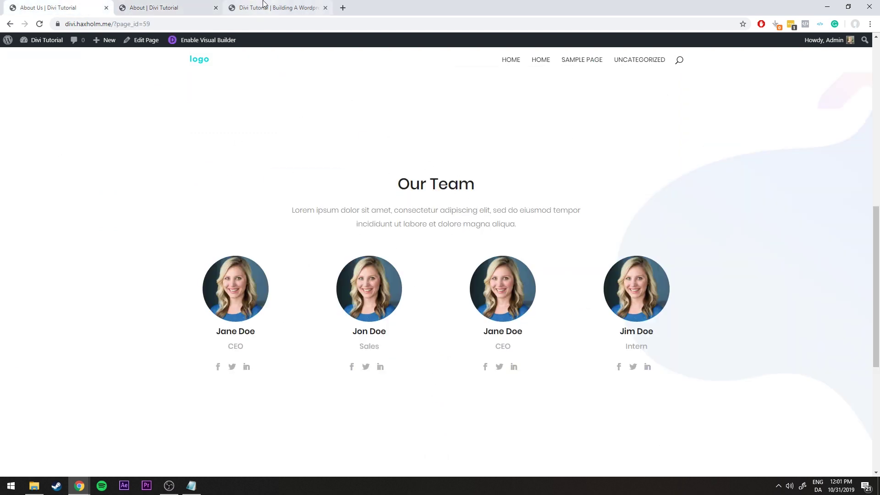
Copy the How it works heading row from the tutorial page
drag(376, 232, 499, 246)
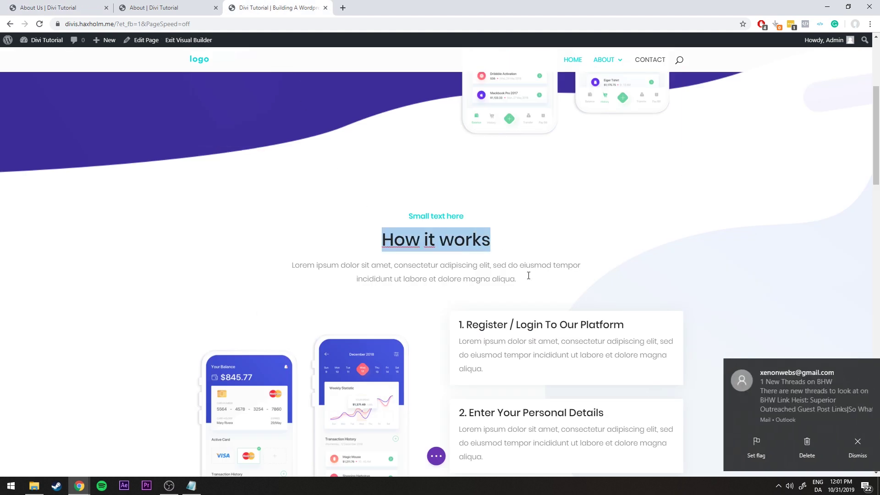
click(525, 276)
click(863, 367)
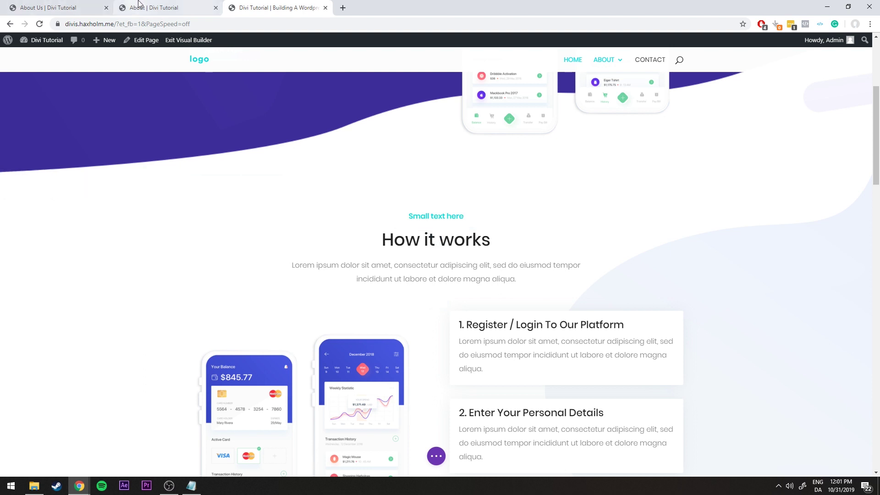
right_click(212, 197)
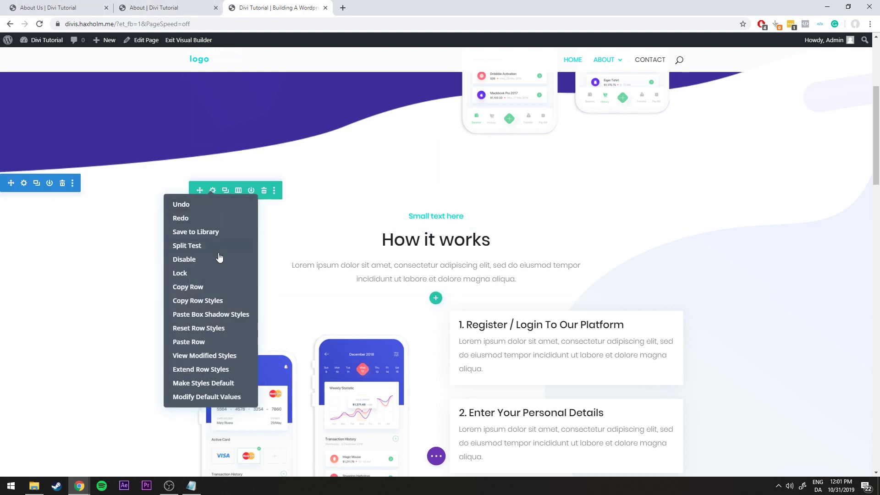
click(193, 284)
click(138, 8)
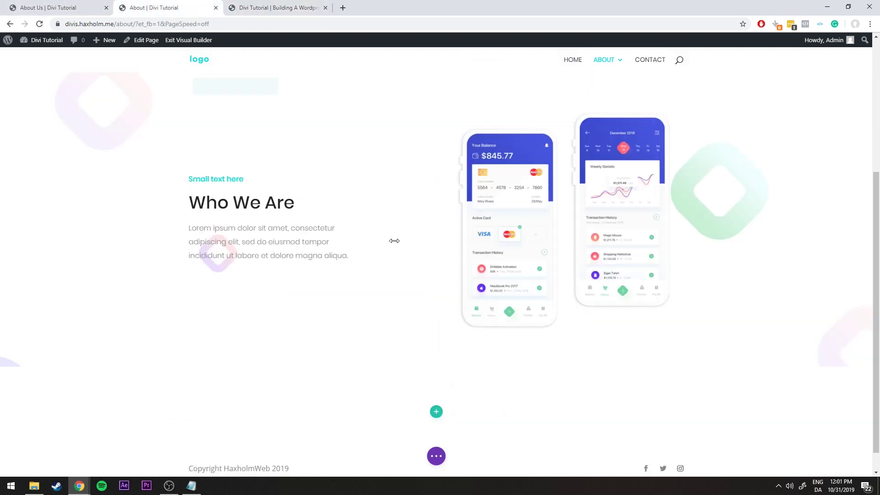
Add a row with a chosen layout to the empty section below Who We Are
right_click(438, 415)
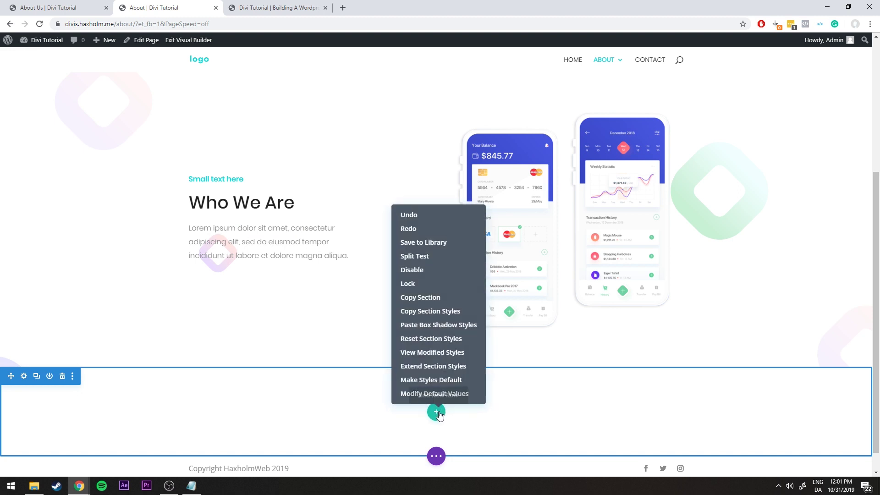
right_click(403, 410)
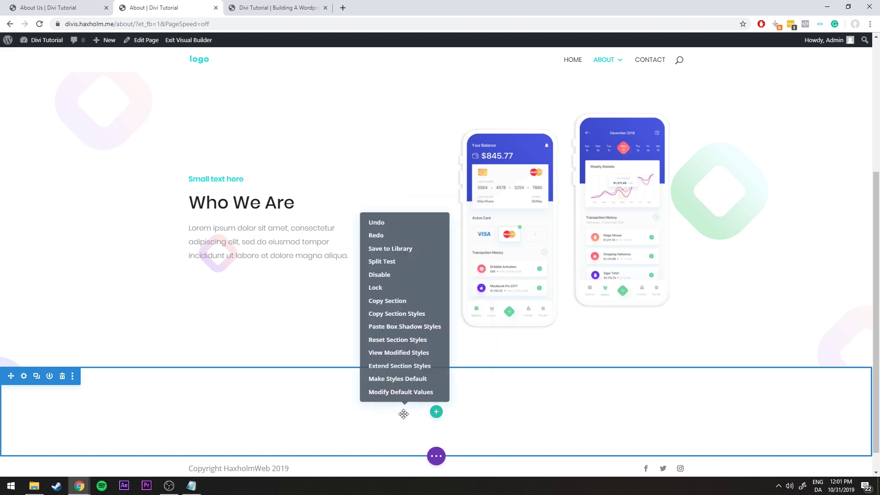
right_click(356, 409)
right_click(267, 380)
right_click(365, 407)
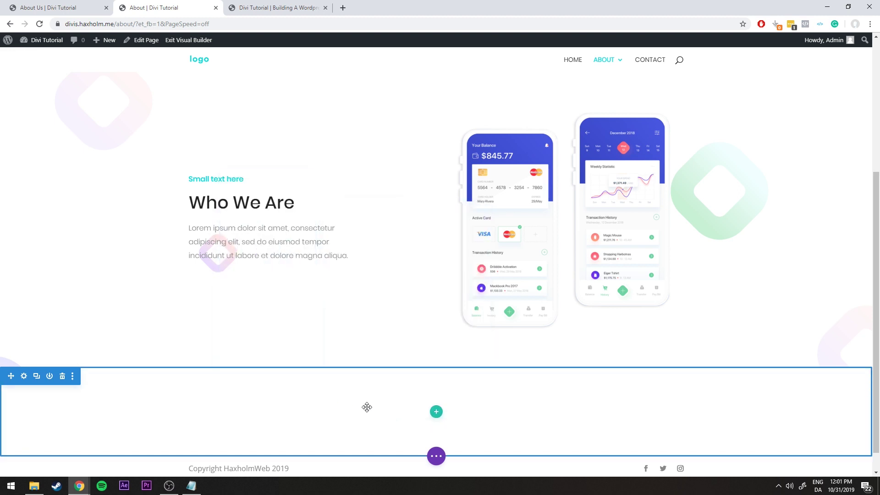
right_click(395, 420)
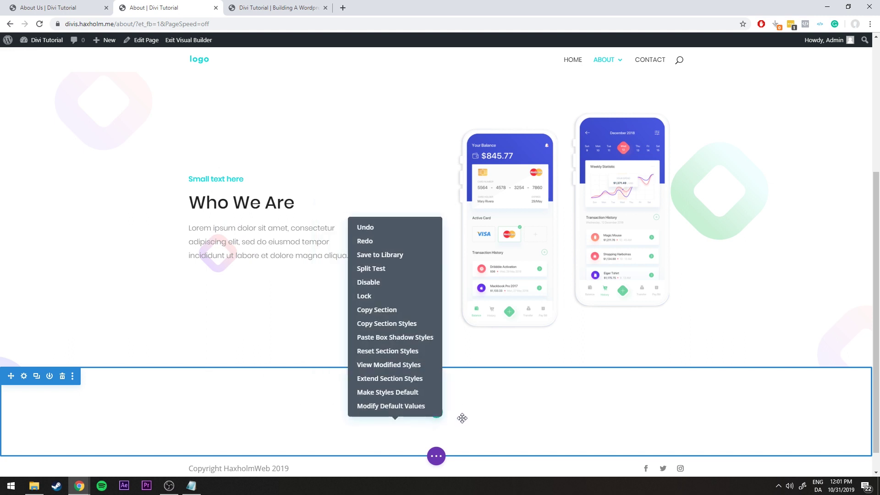
click(437, 416)
click(365, 249)
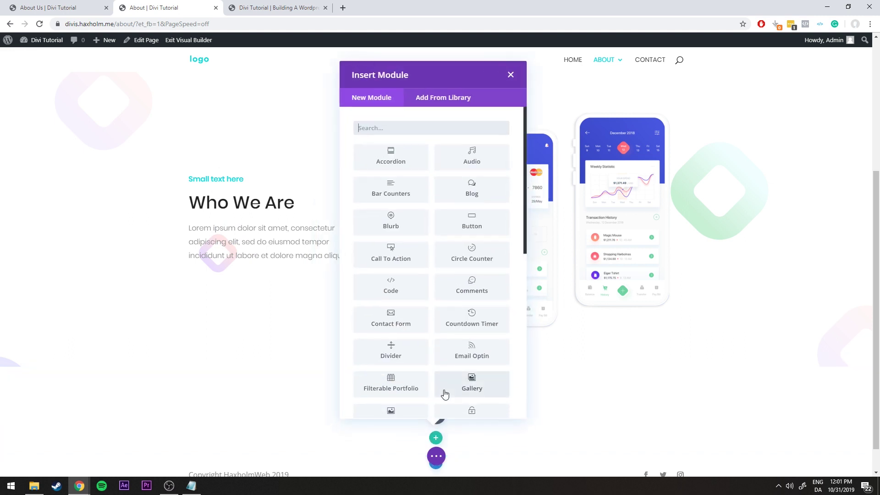
scroll(445, 394, down, 1)
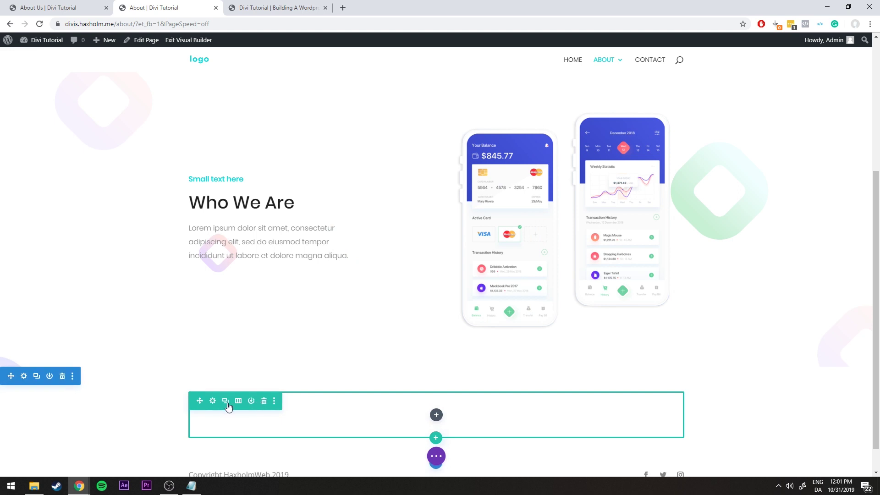
Paste the How it works row, then delete the leftover empty row and empty module
right_click(210, 402)
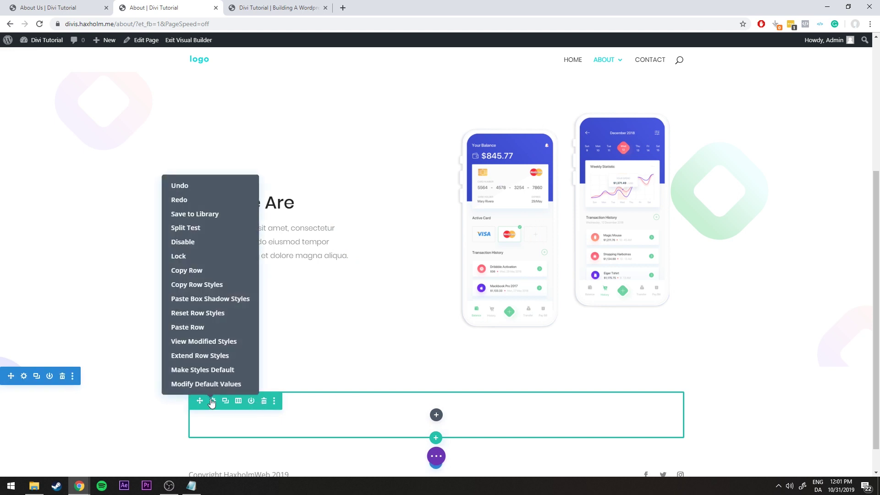
click(189, 326)
scroll(273, 304, down, 3)
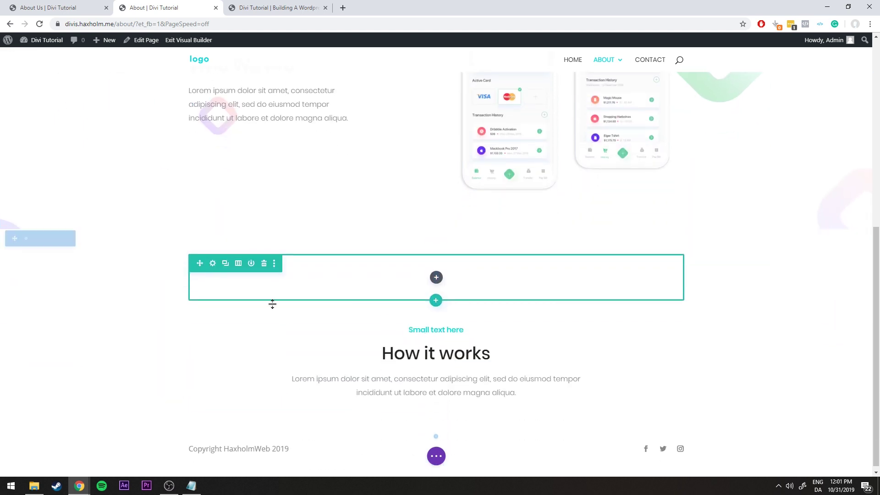
click(264, 265)
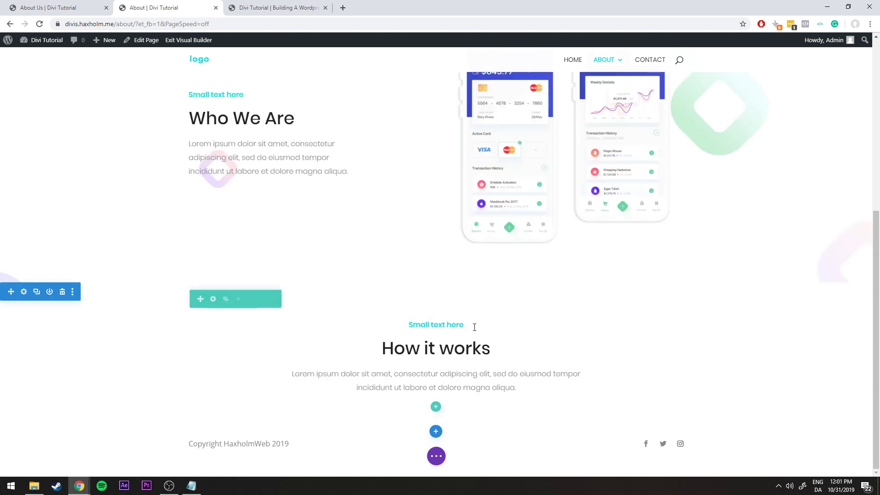
click(458, 324)
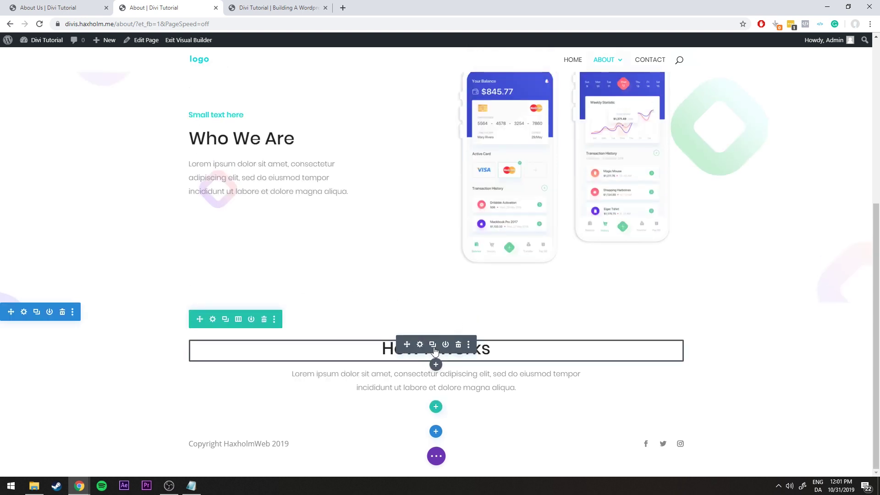
Rename the pasted heading to 'Our Team' and save
click(419, 347)
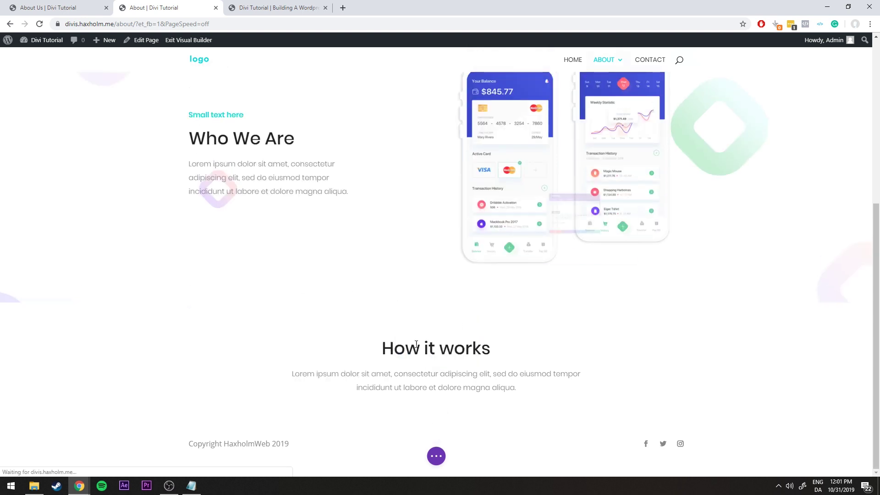
drag(531, 279, 384, 277)
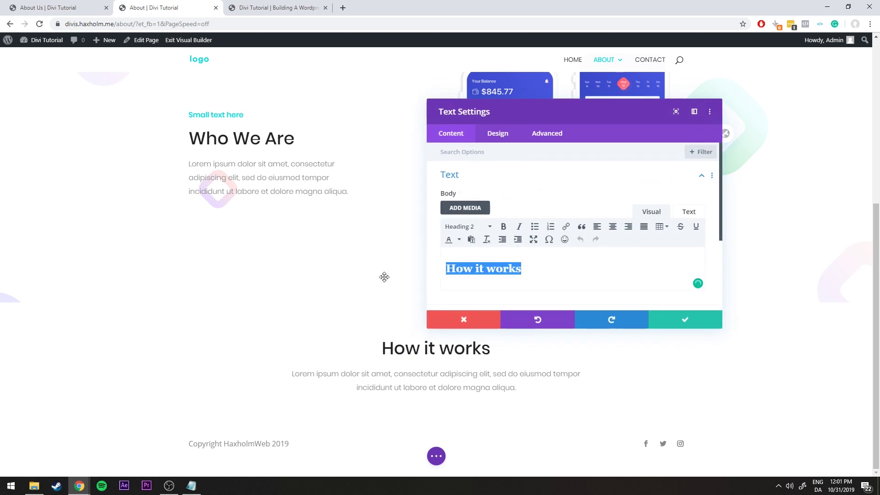
text(Our Team)
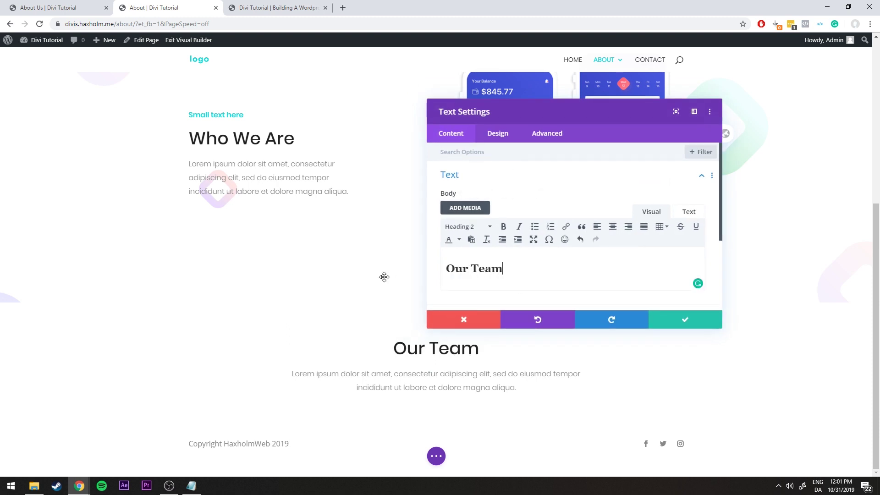
click(653, 318)
click(92, 5)
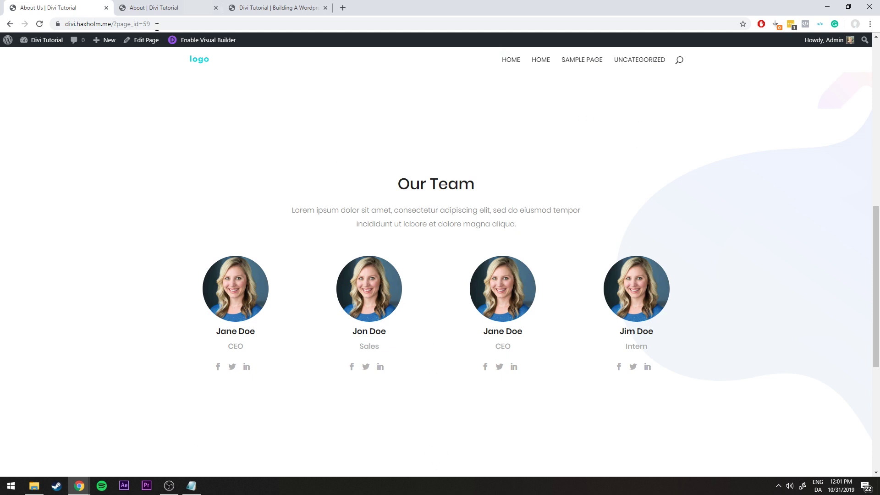
Flip between the reference Our Team cards and the builder draft, ending on the builder
click(160, 8)
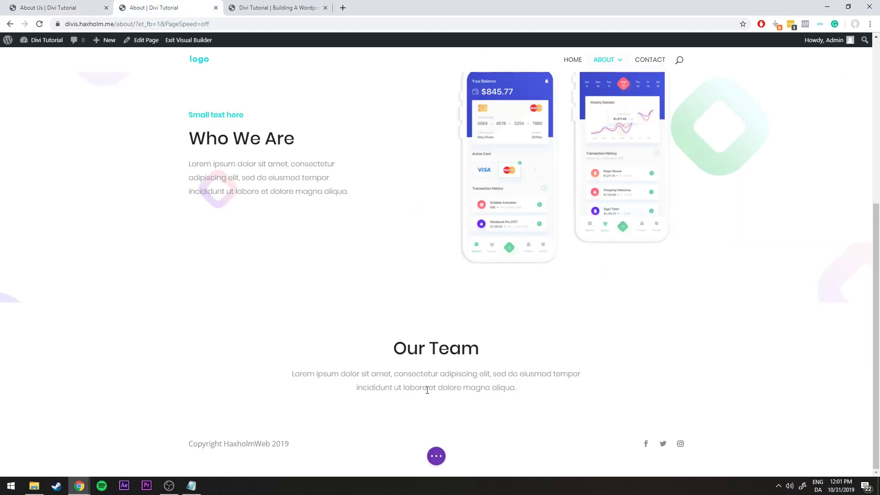
click(79, 5)
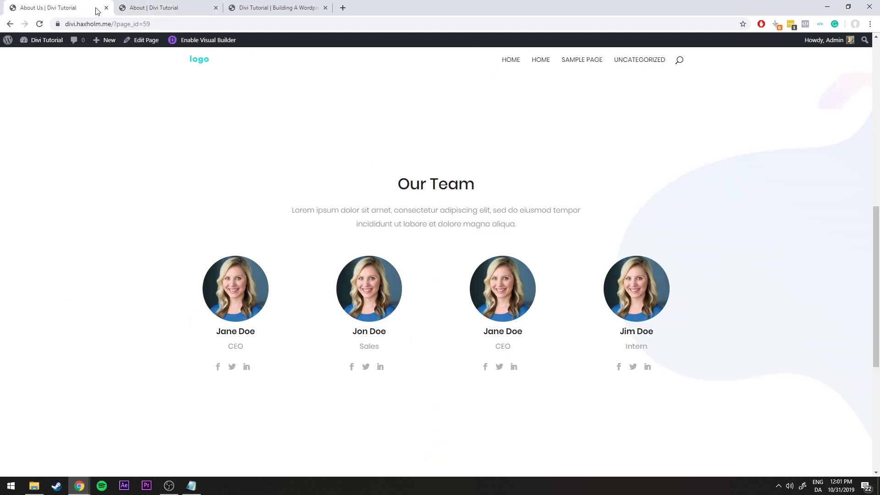
click(173, 10)
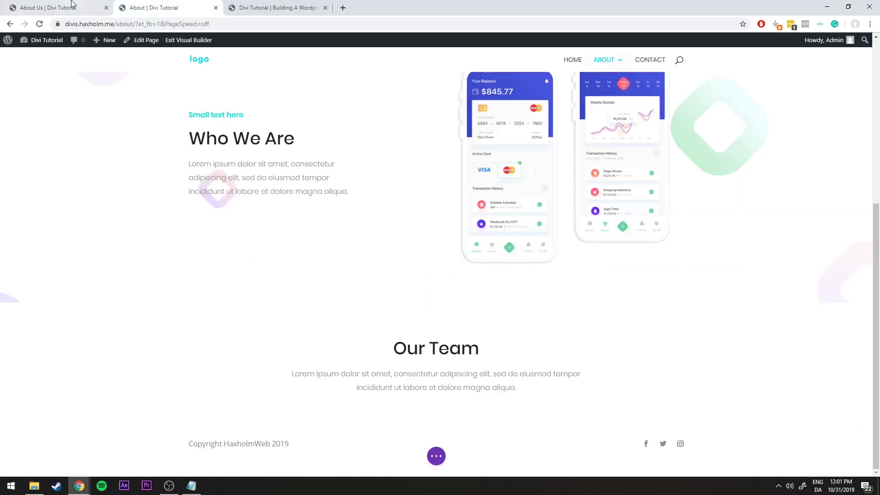
click(74, 6)
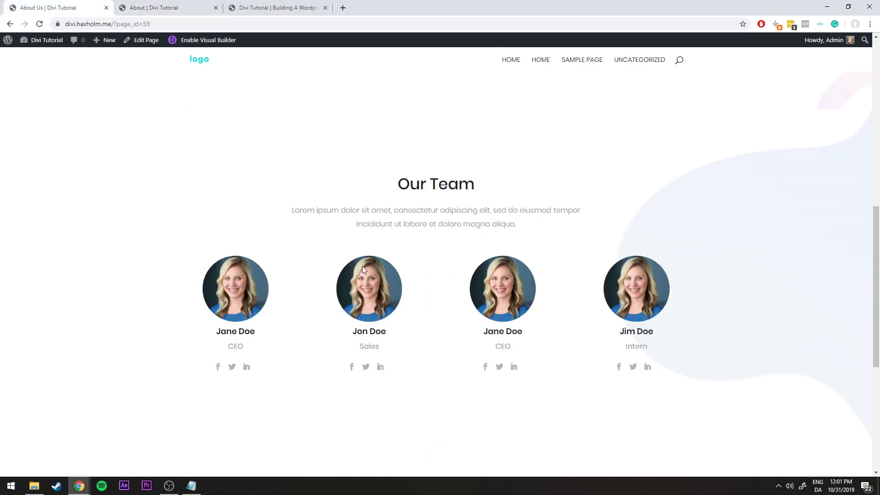
click(203, 11)
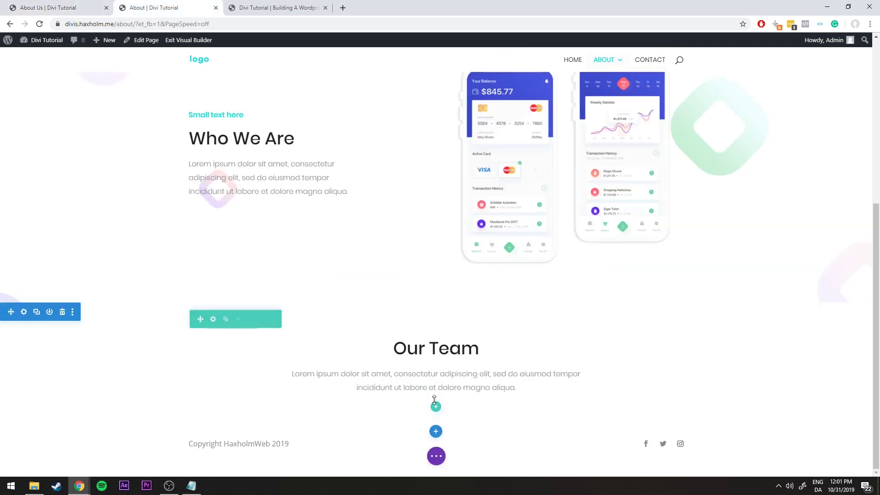
Add a four-column row under Our Team and insert a Person module in the first column
click(436, 407)
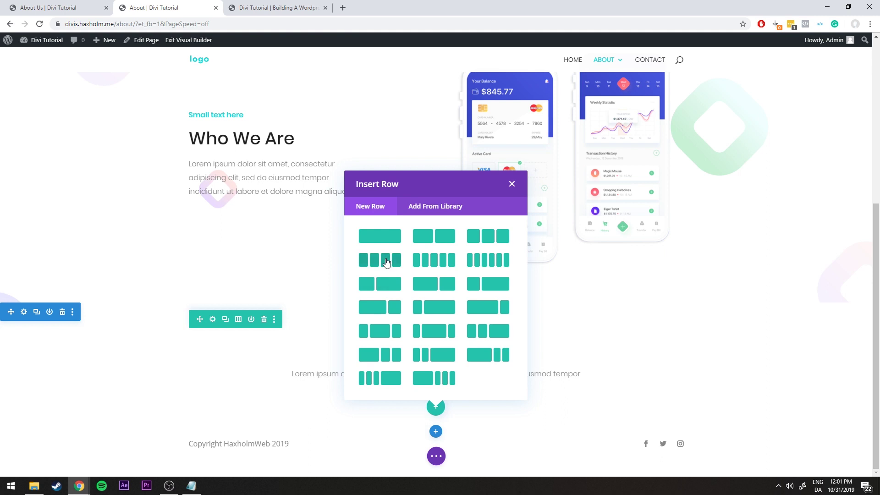
click(383, 262)
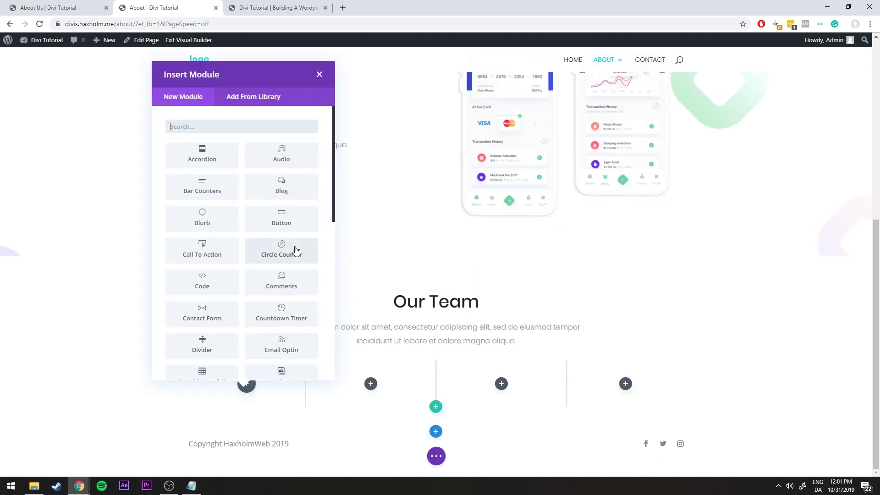
scroll(291, 249, down, 2)
scroll(290, 248, down, 3)
click(212, 285)
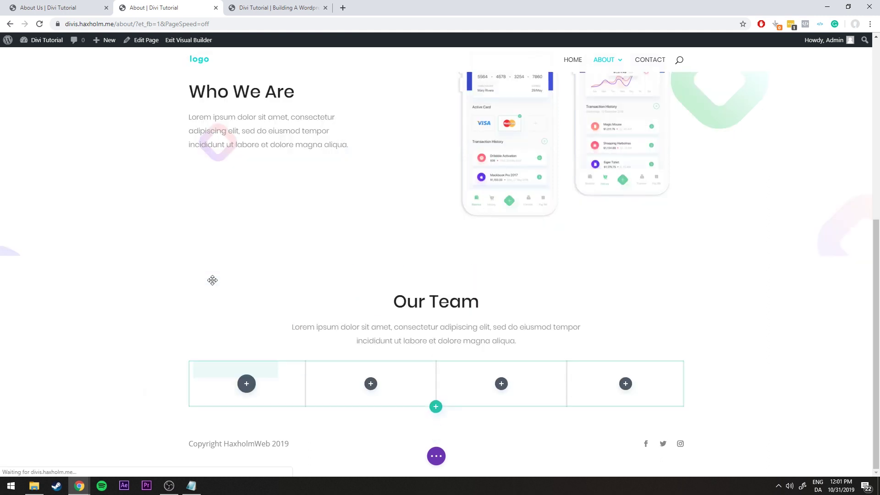
scroll(259, 256, down, 3)
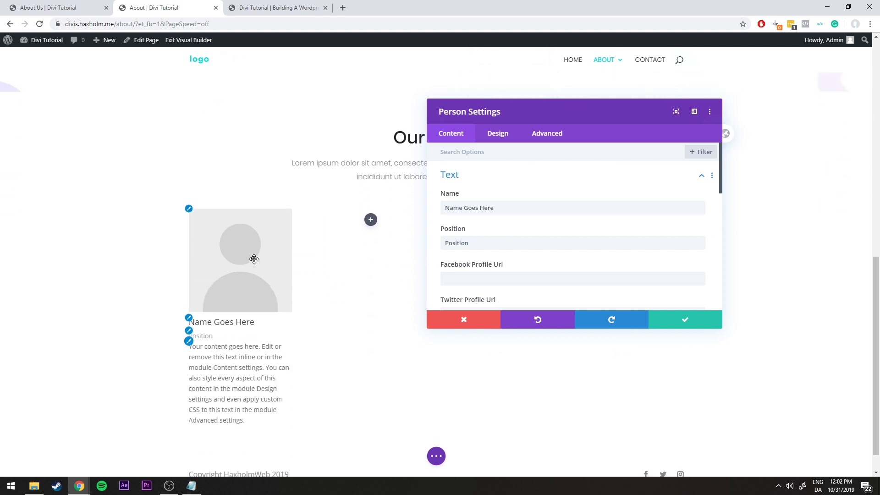
Enter the team member's name and set the position to CEO
drag(554, 207, 395, 204)
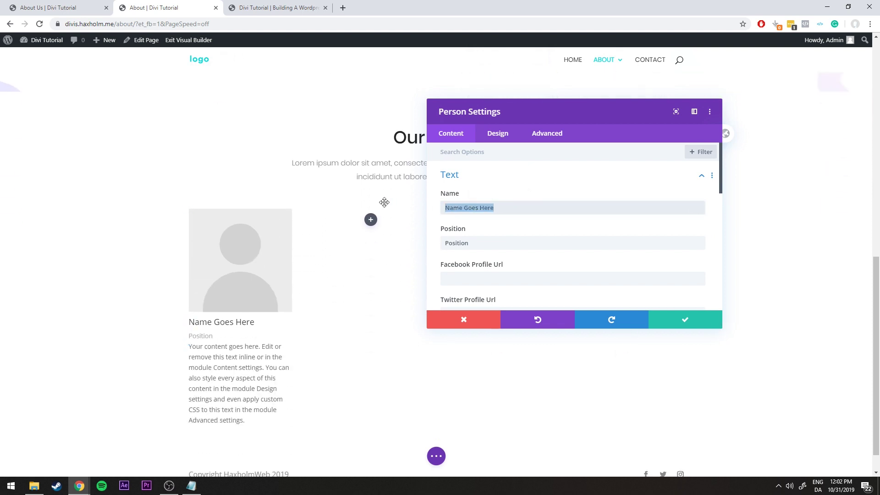
text(Jane Doe)
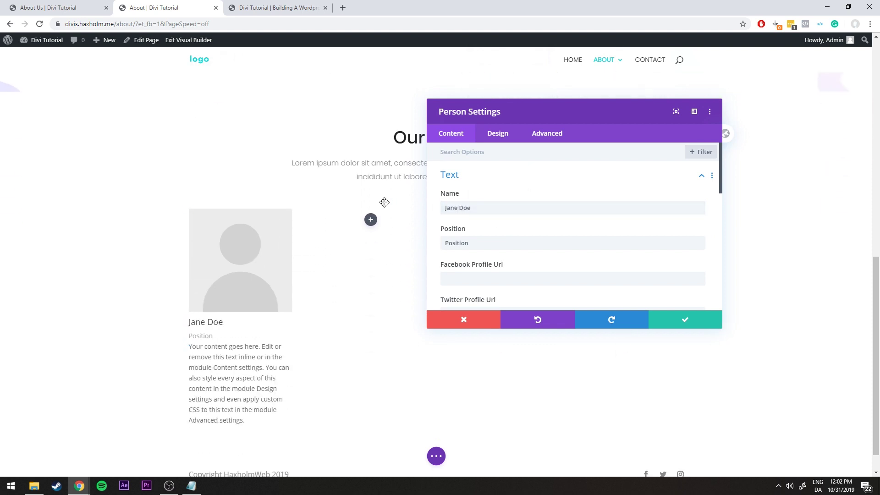
double_click(495, 238)
text(CEO)
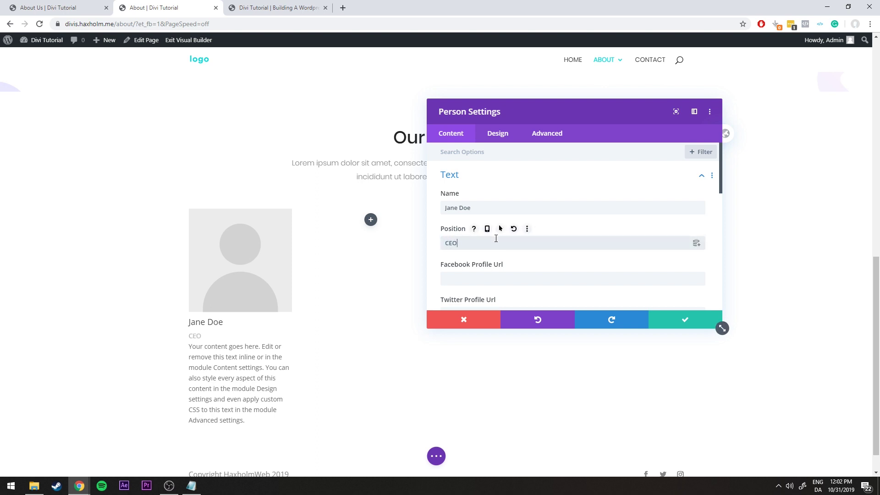
Put '#' in the Facebook and Twitter profile link fields
click(522, 278)
scroll(507, 218, down, 1)
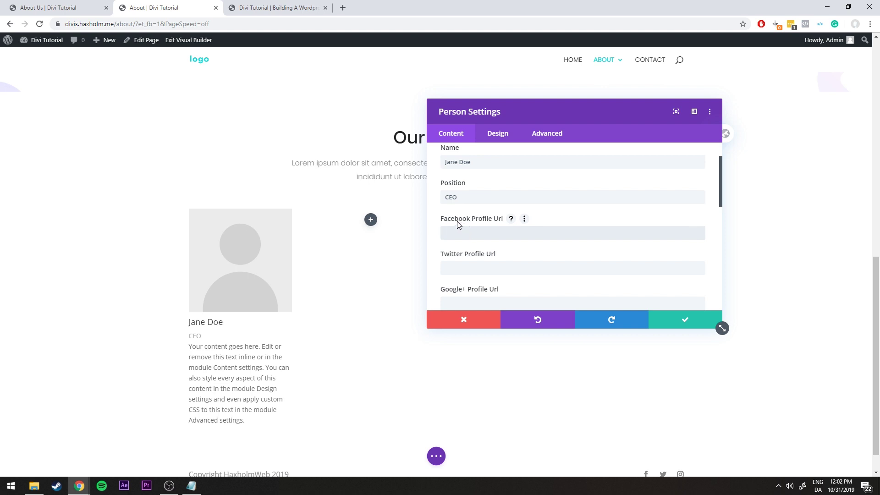
scroll(448, 223, down, 2)
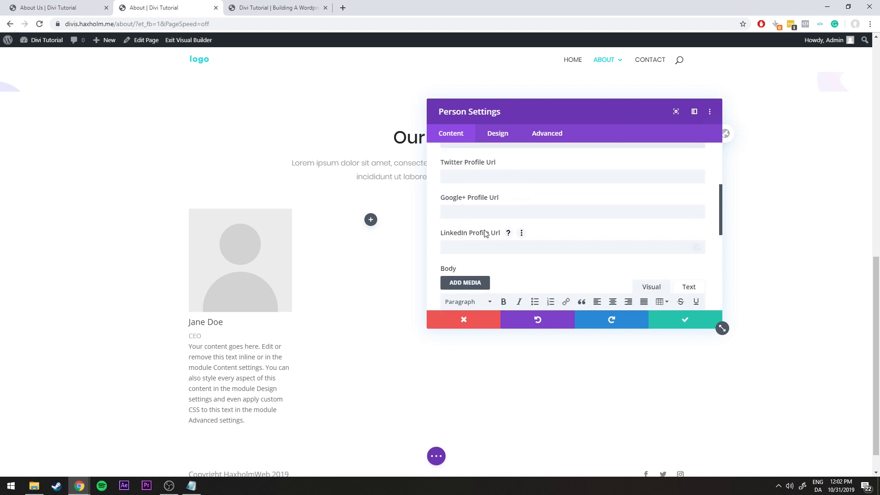
scroll(467, 256, up, 2)
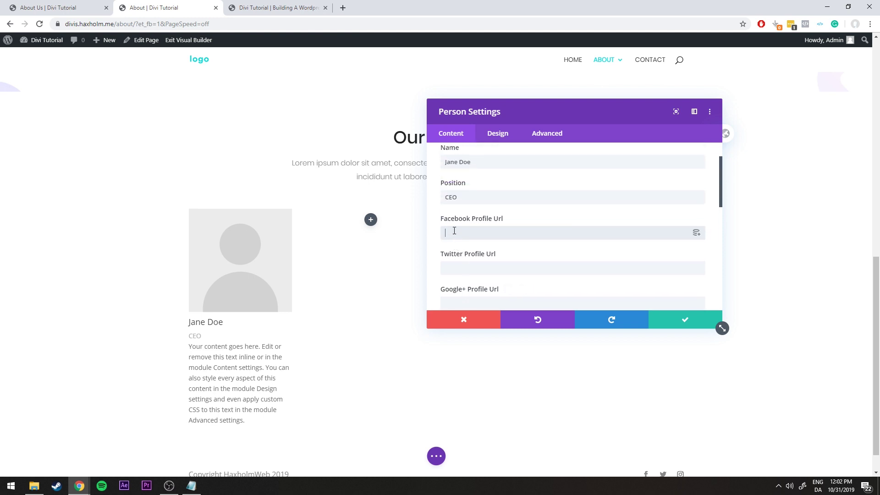
text(#)
click(460, 262)
text(#)
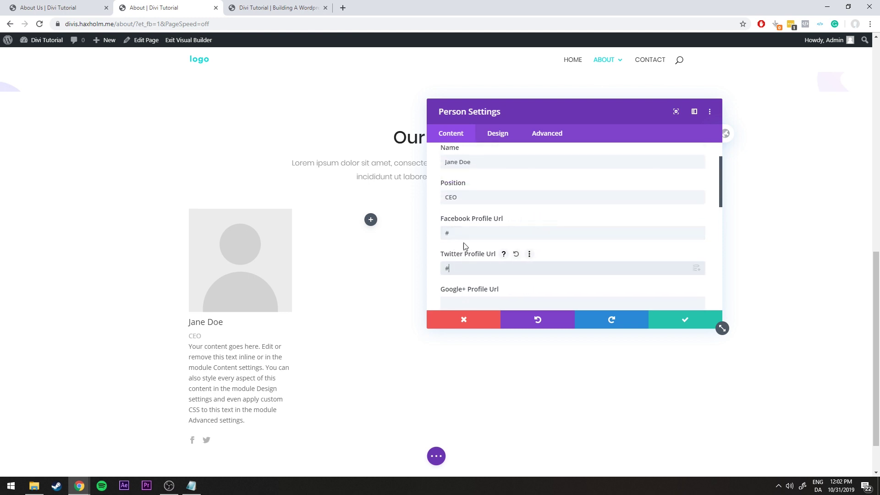
Set the LinkedIn profile link to '#'
scroll(504, 229, down, 2)
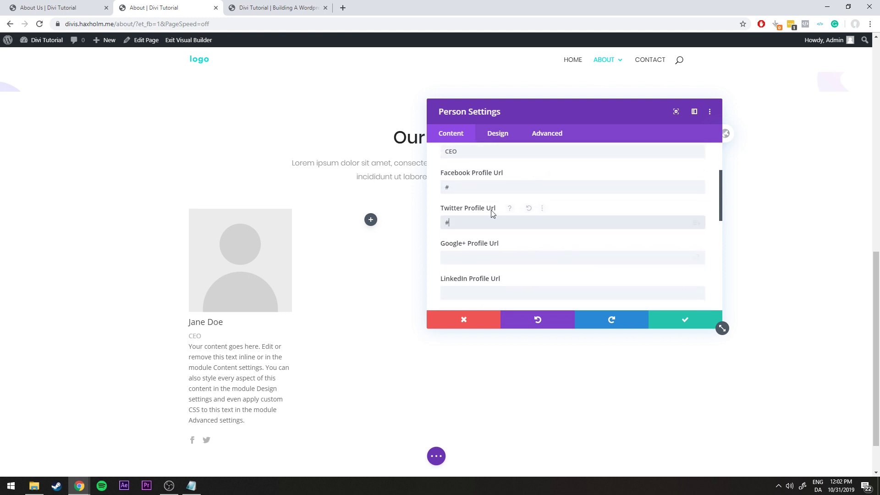
click(513, 246)
text(#)
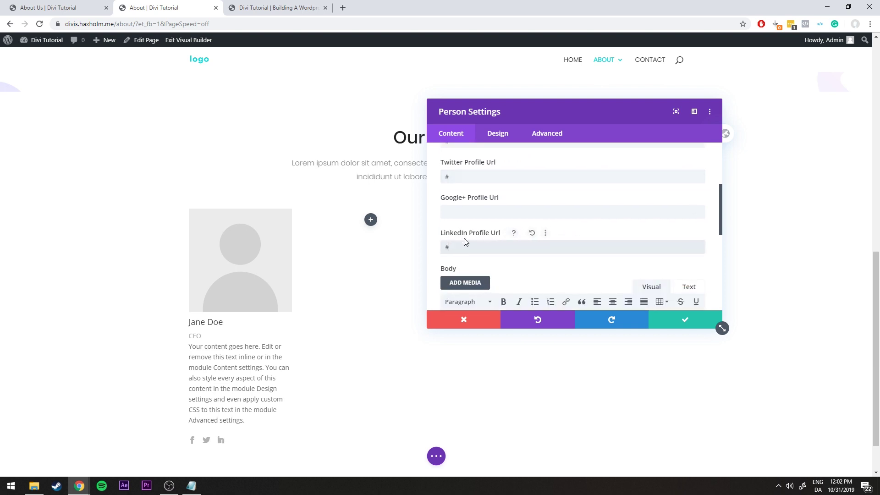
key(BackSpace)
text(#)
click(464, 213)
scroll(472, 238, down, 1)
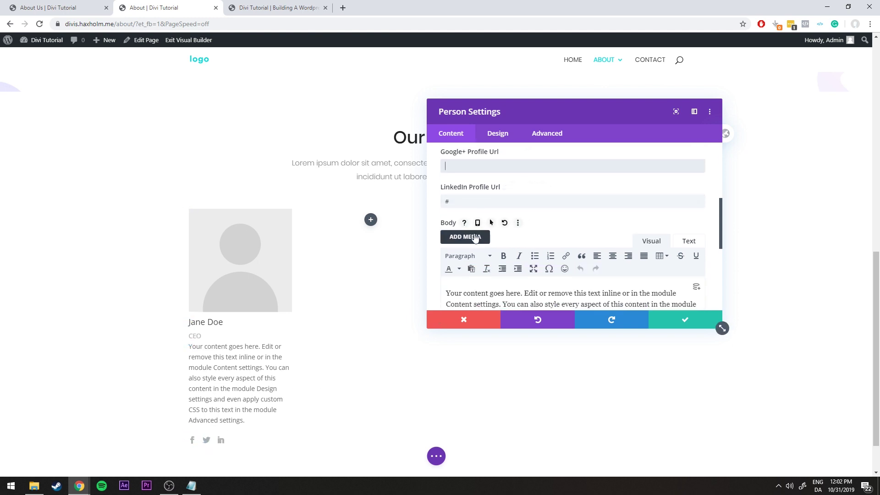
Delete all the placeholder body text from the Person card
key(ctrl+shift+Tab)
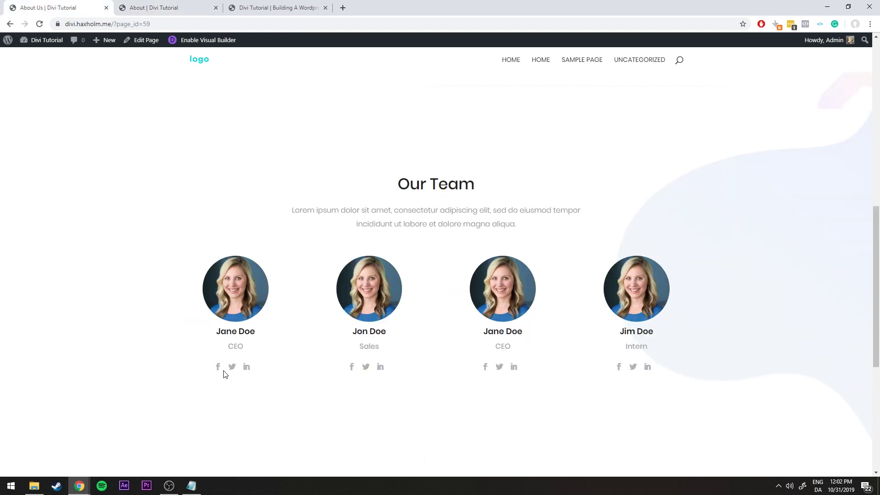
click(160, 6)
scroll(519, 267, down, 1)
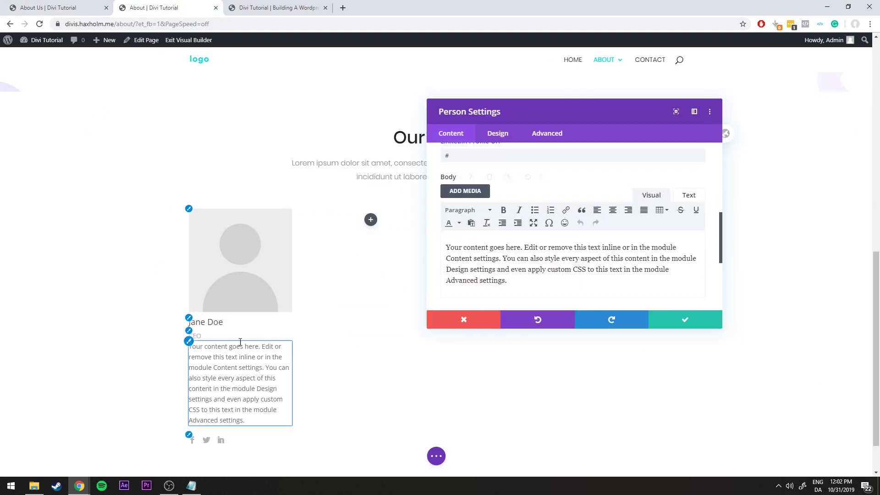
click(483, 276)
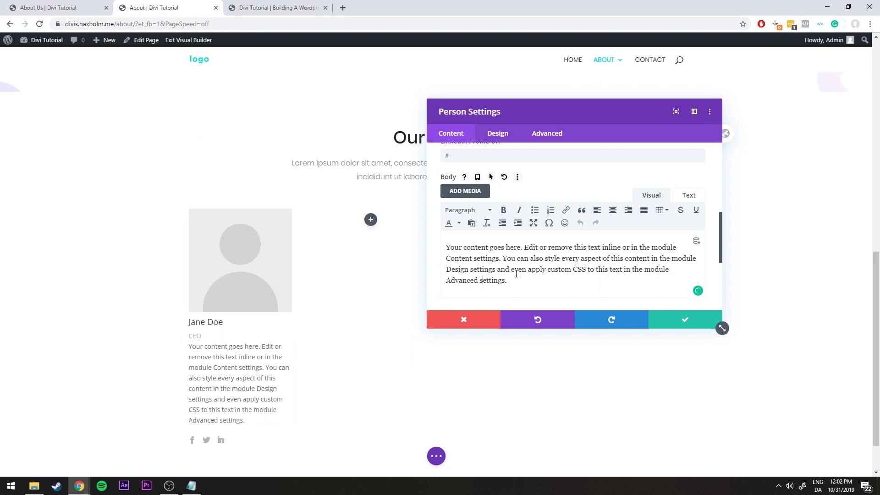
key(ctrl+a)
key(BackSpace)
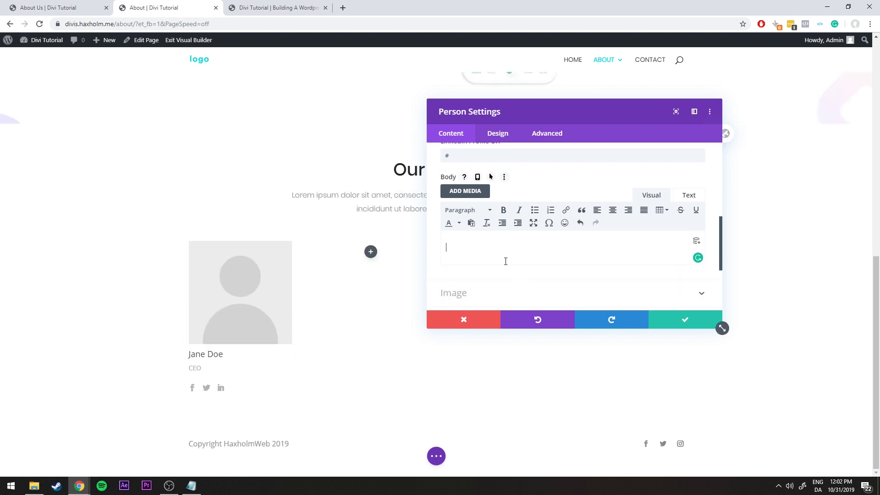
Upload person.jpg and place its full-size version as the Person card's image
scroll(505, 261, down, 1)
click(477, 257)
scroll(481, 252, up, 2)
click(576, 237)
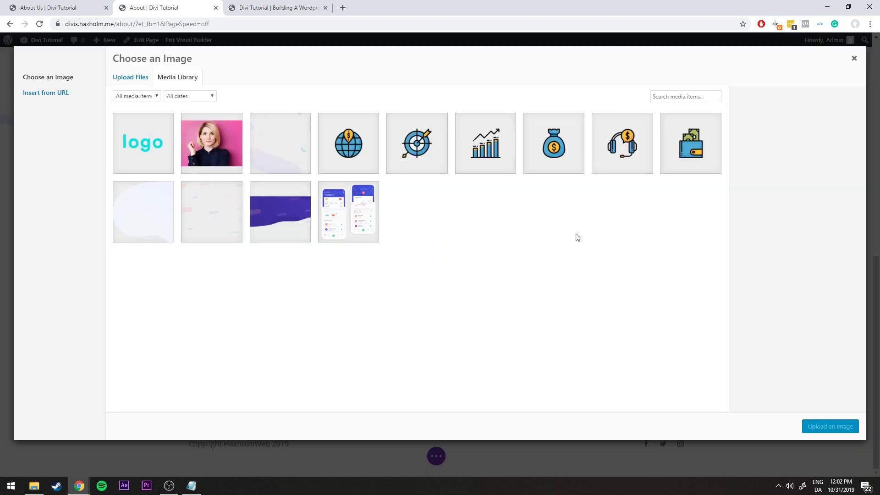
click(34, 486)
click(420, 301)
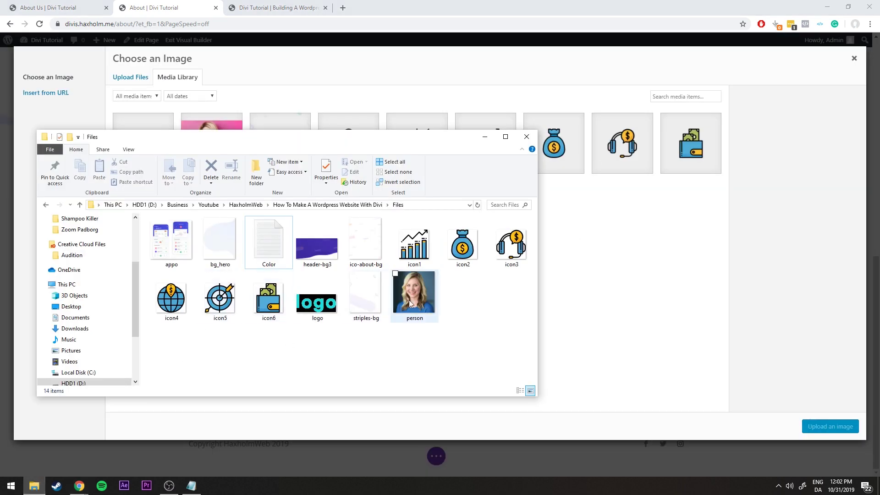
drag(422, 301, 637, 288)
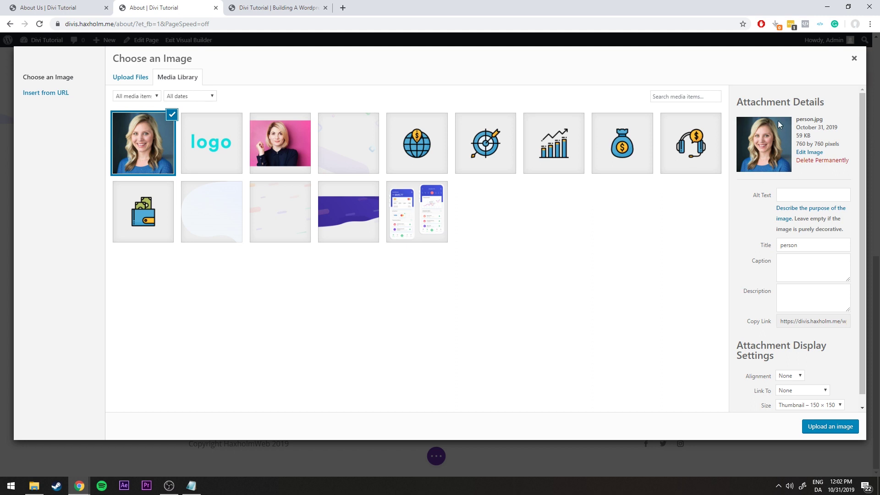
scroll(779, 356, down, 1)
click(809, 395)
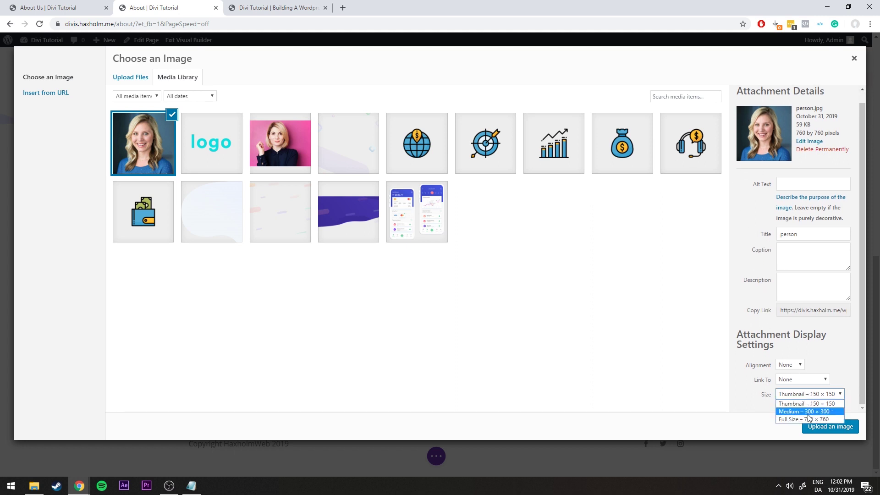
click(806, 414)
click(830, 426)
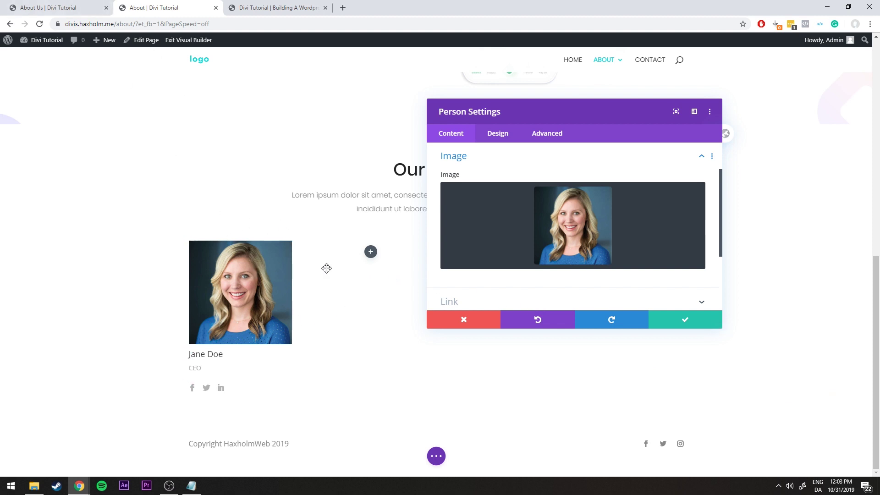
key(ctrl+Page_Up)
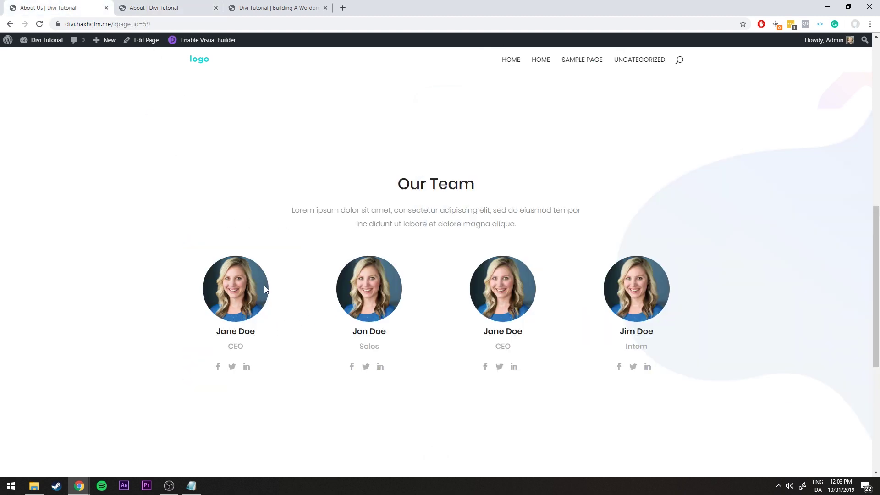
Round the photo's corners to 100% so it becomes circular
key(ctrl+Page_Down)
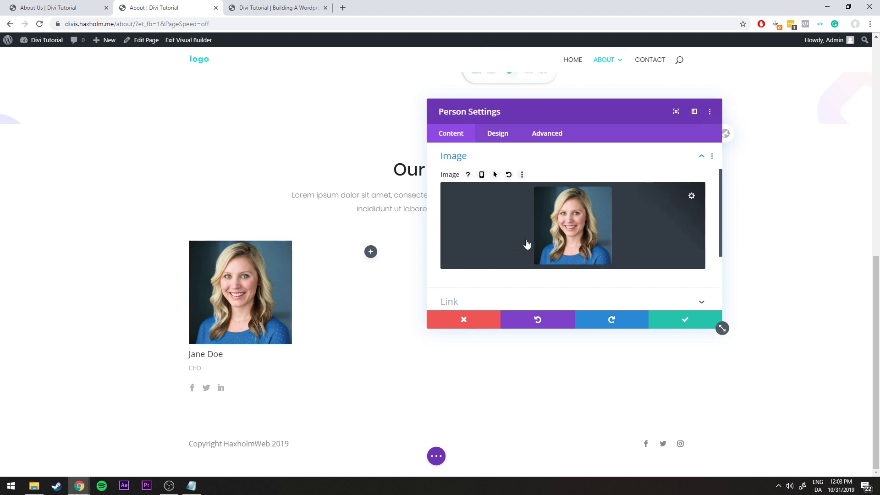
scroll(540, 245, down, 2)
scroll(552, 245, up, 1)
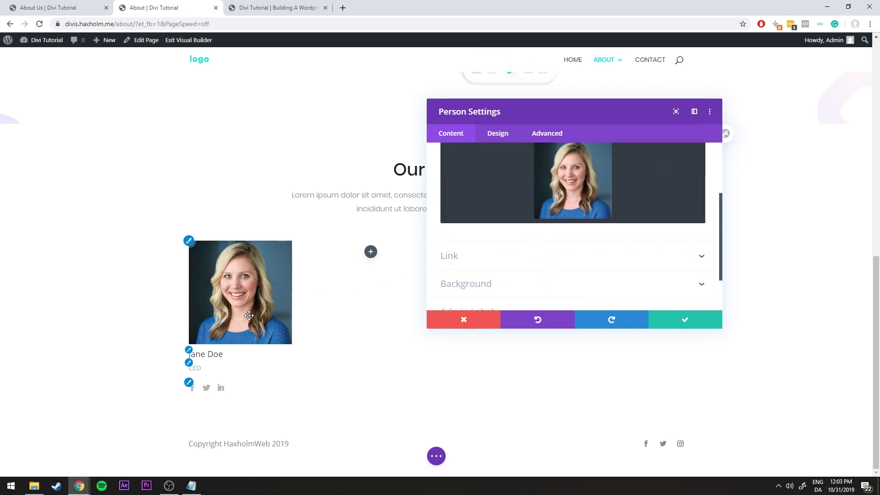
click(498, 136)
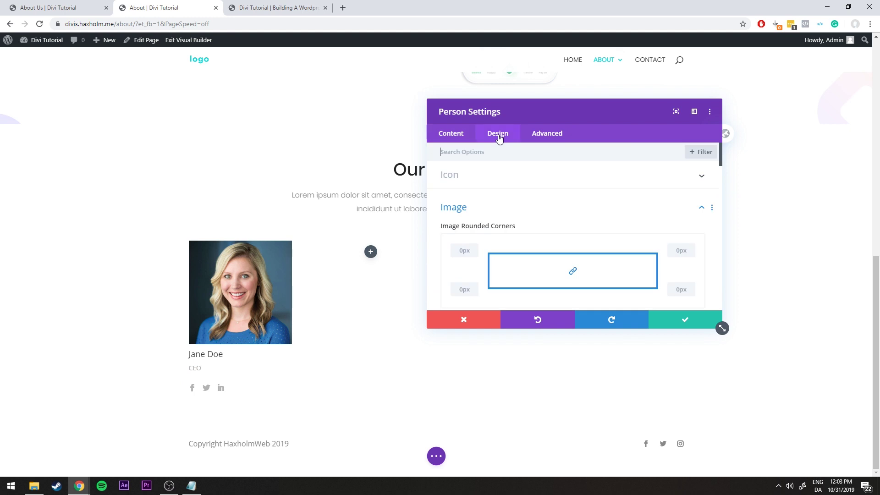
click(460, 250)
text(100%)
key(Tab)
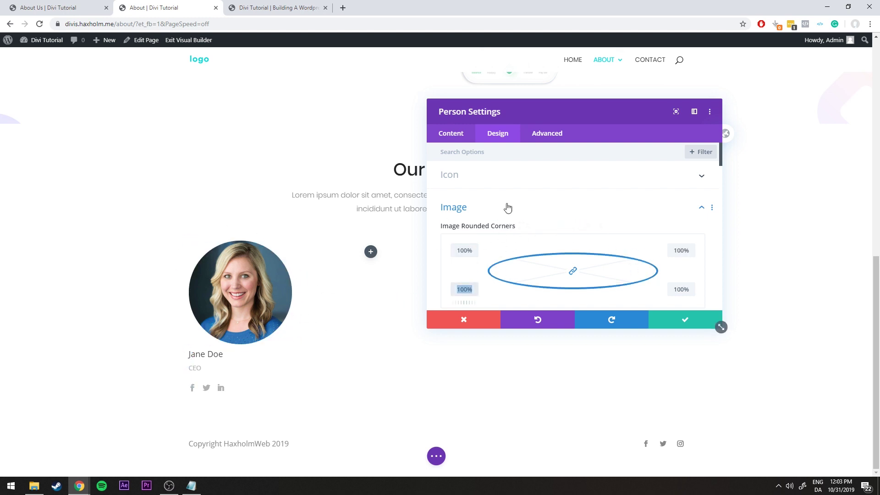
click(588, 207)
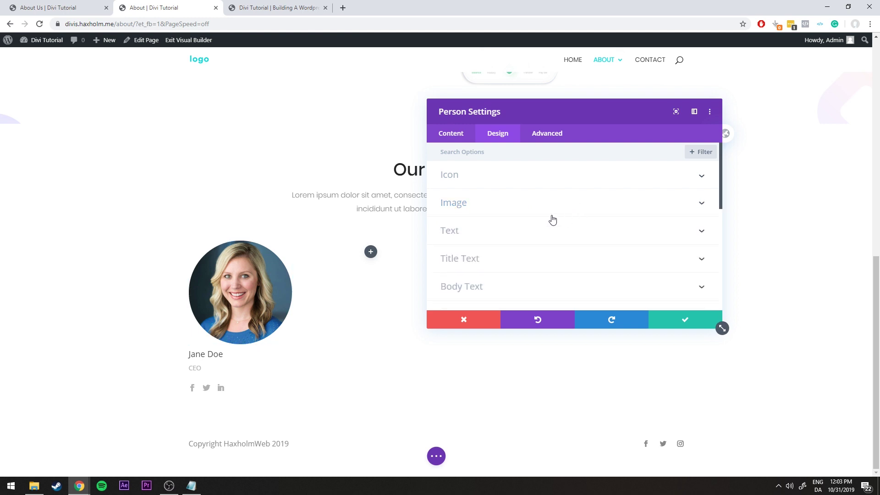
Set the name title font to Poppins, Semi Bold
click(504, 252)
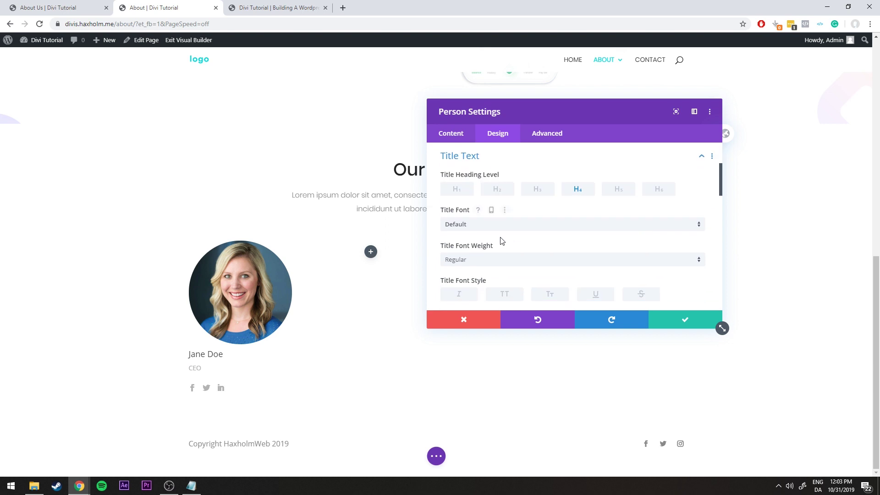
click(492, 224)
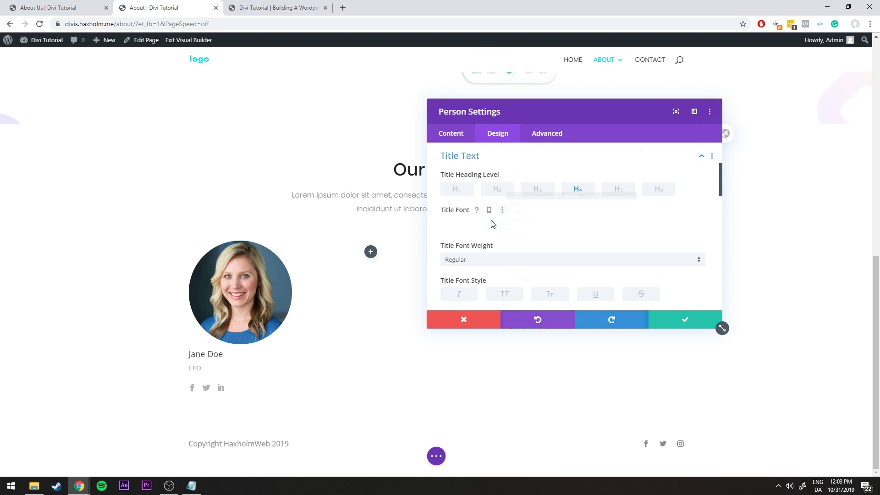
click(476, 124)
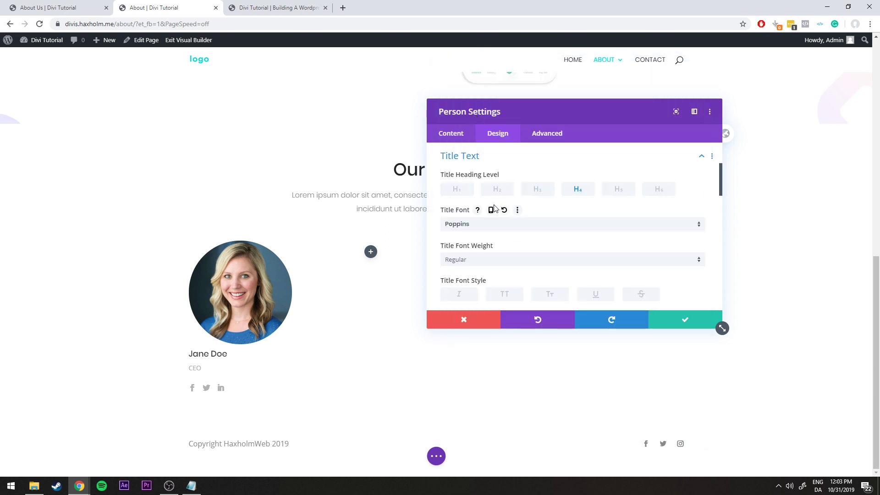
key(ctrl+Page_Up)
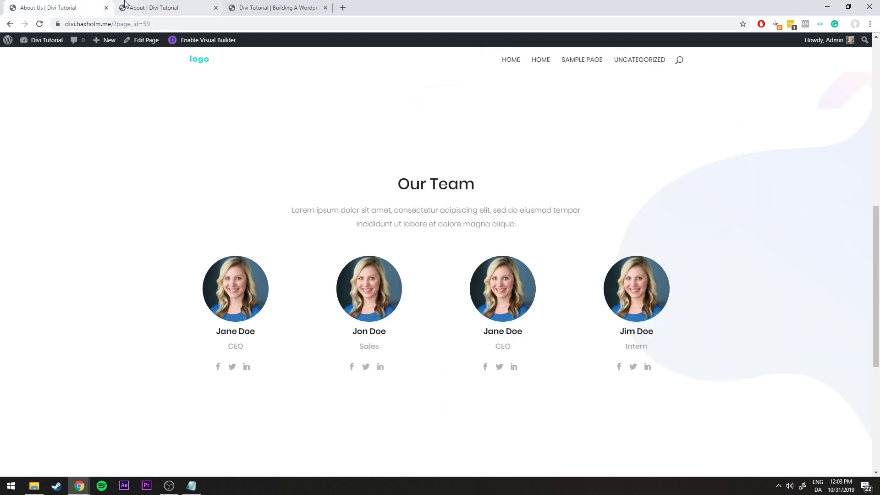
key(ctrl+Page_Down)
click(467, 260)
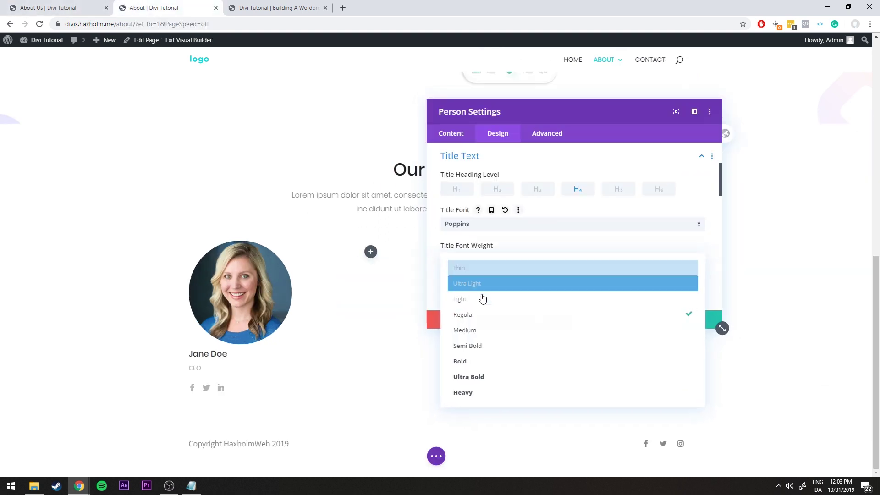
click(485, 344)
Give the name title text the colour #222
scroll(509, 263, down, 2)
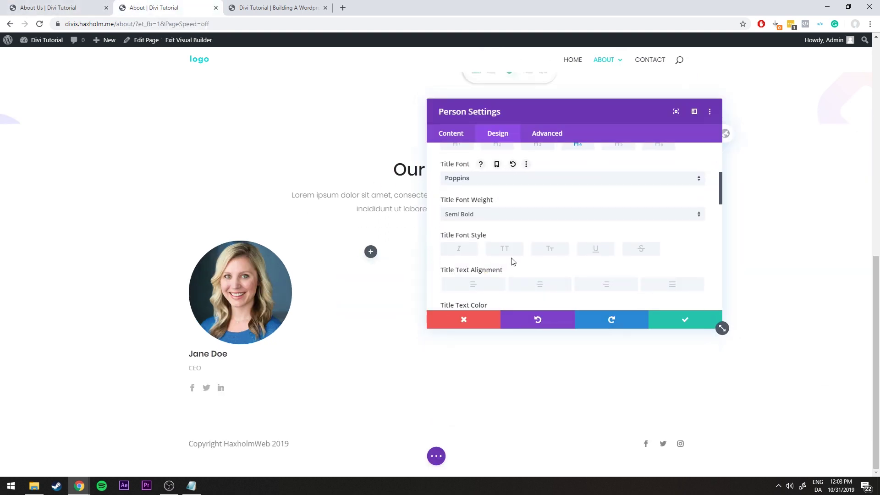
scroll(511, 260, down, 2)
scroll(456, 284, down, 1)
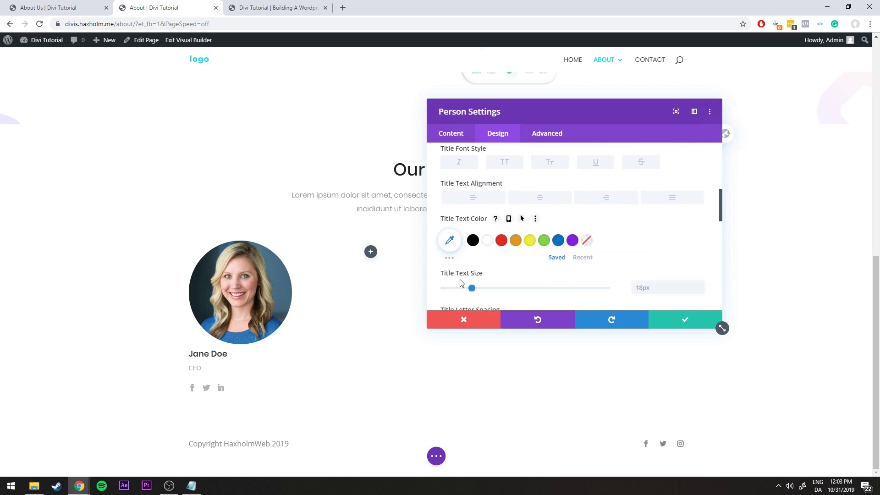
click(191, 485)
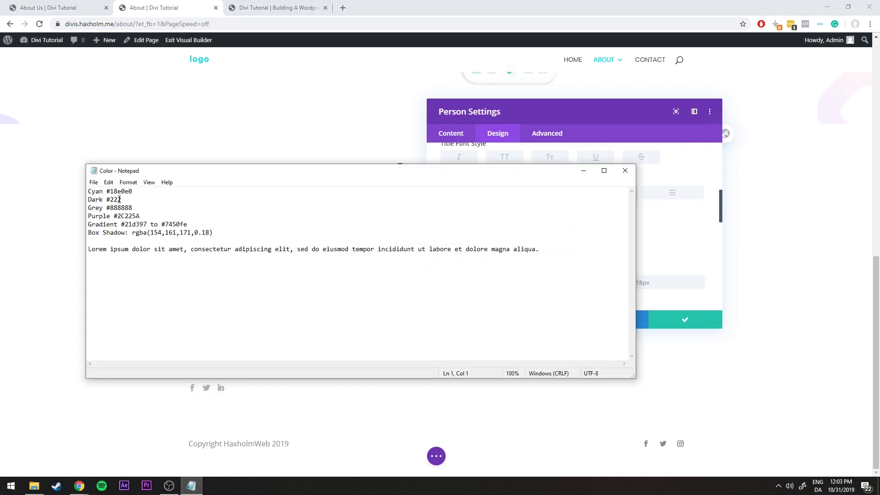
click(583, 171)
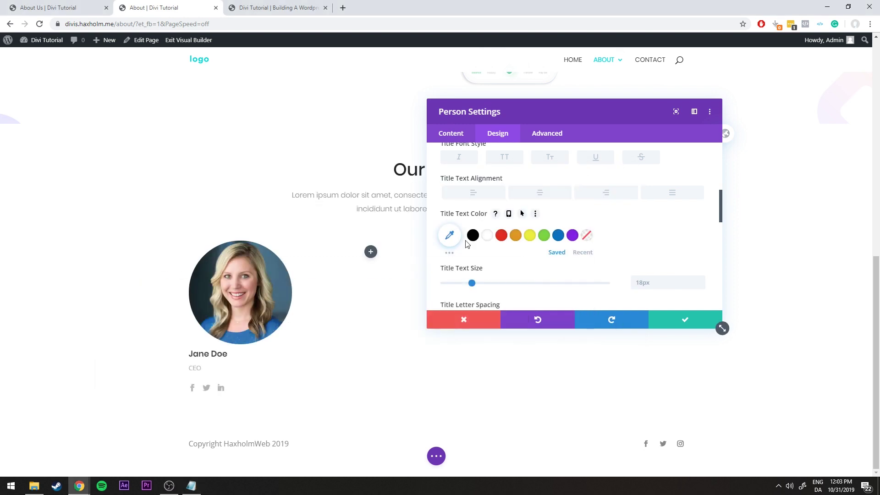
click(448, 236)
text(#222)
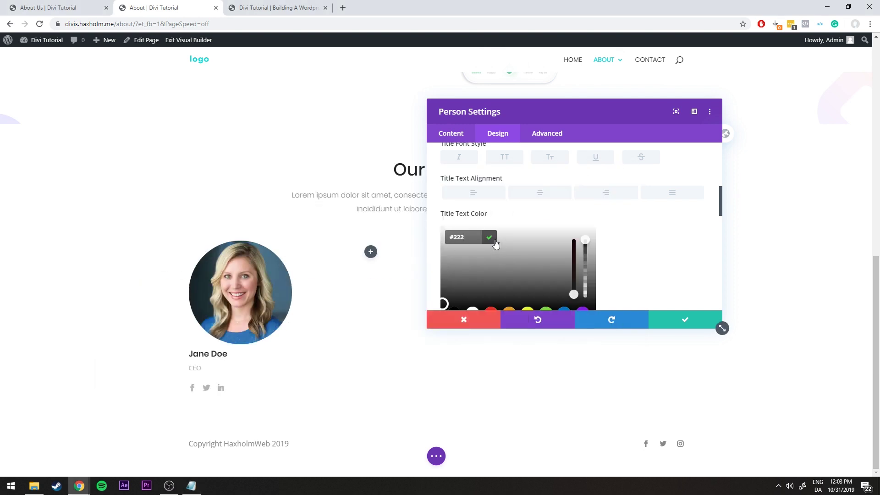
click(492, 237)
scroll(638, 244, down, 1)
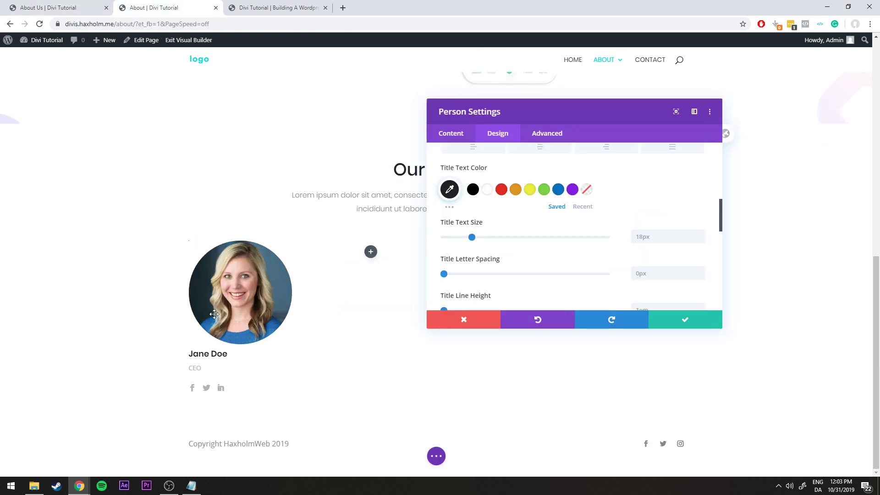
scroll(483, 229, up, 5)
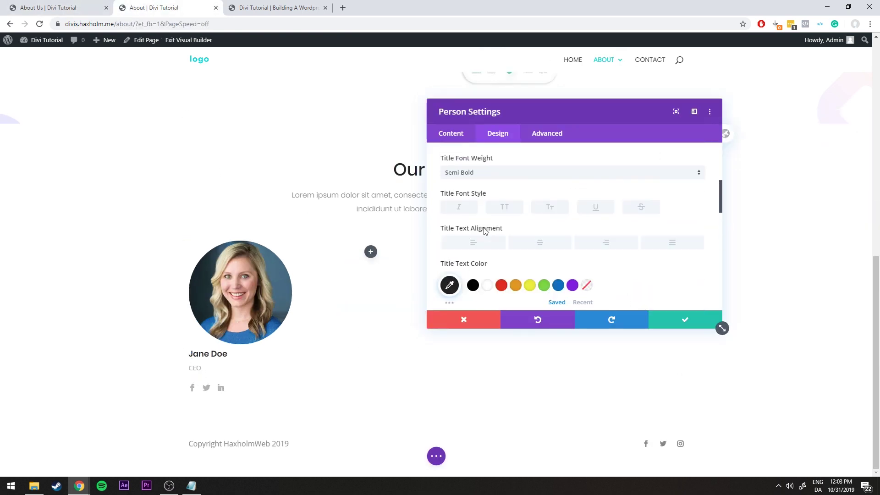
click(496, 247)
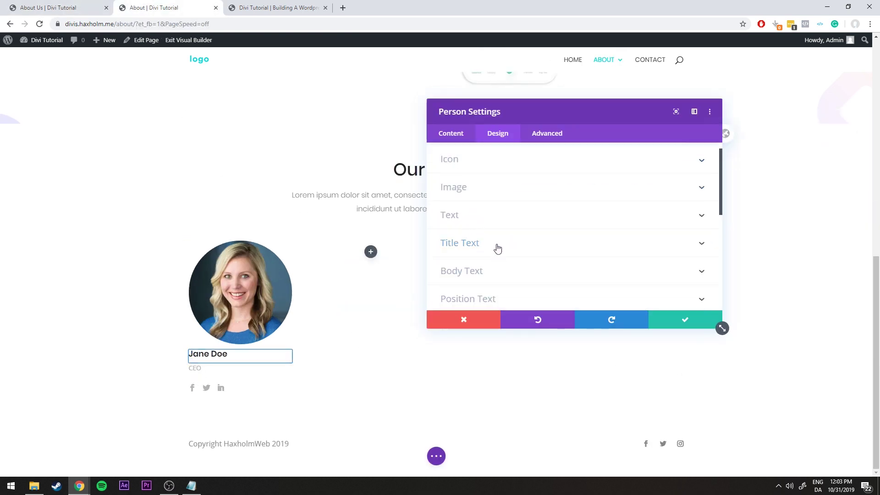
Set the card's body font to Poppins
click(491, 274)
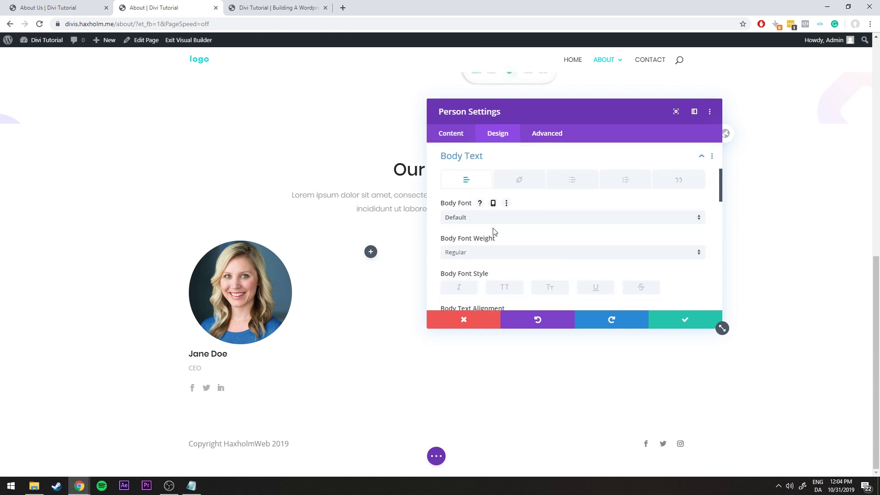
click(473, 219)
click(464, 120)
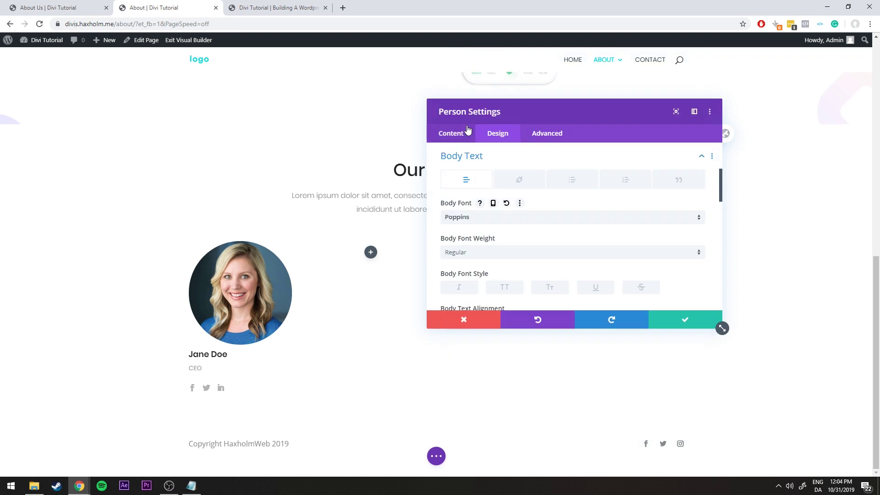
scroll(481, 256, down, 4)
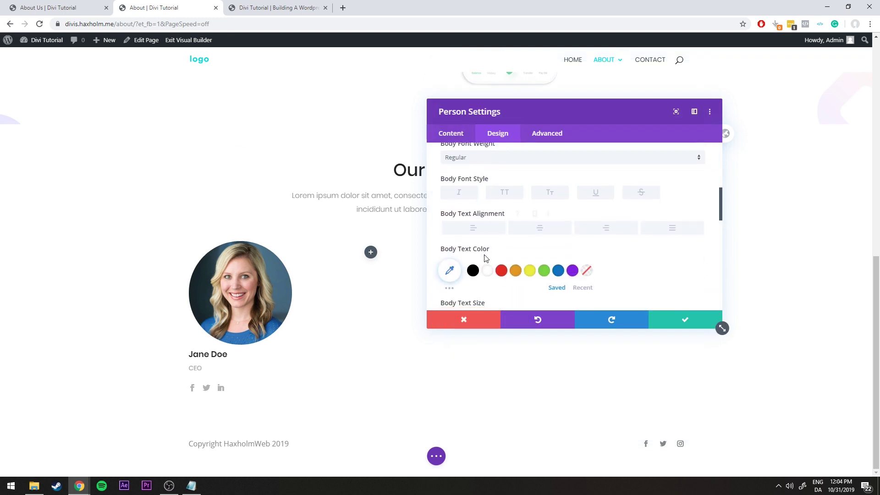
Set the body text size to 16px
drag(466, 229, 472, 230)
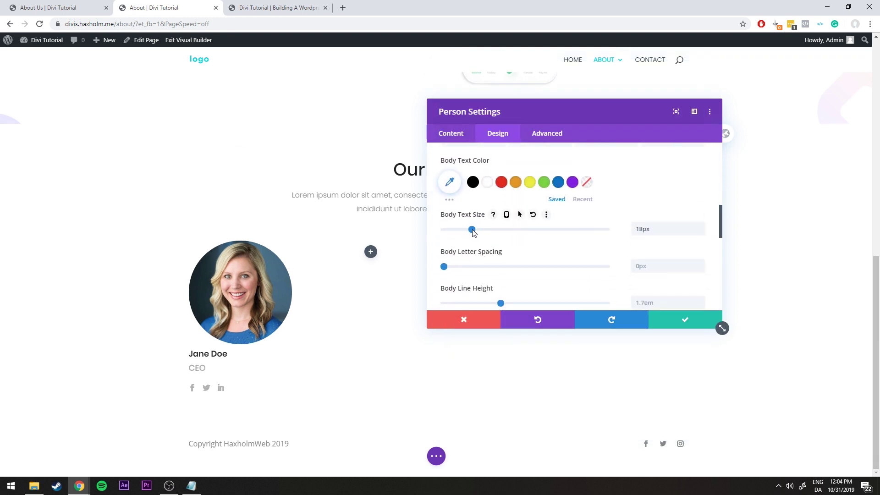
click(61, 6)
click(115, 6)
drag(469, 231, 467, 231)
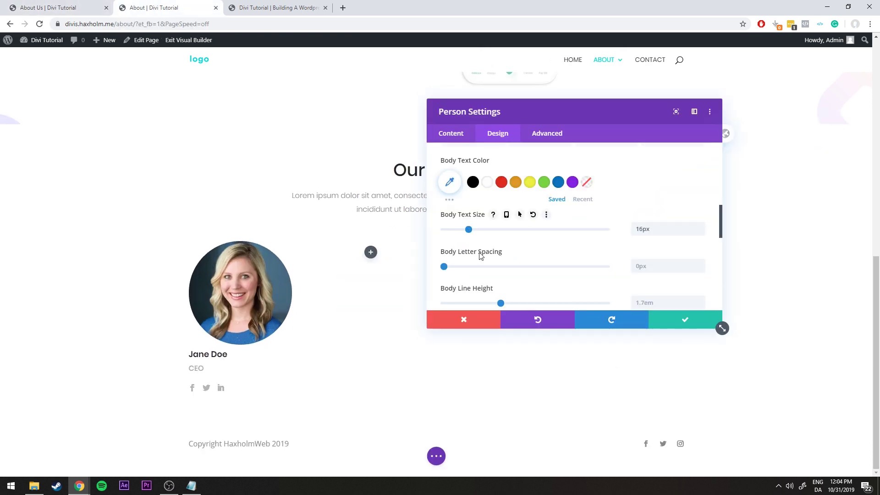
click(533, 215)
scroll(603, 250, down, 2)
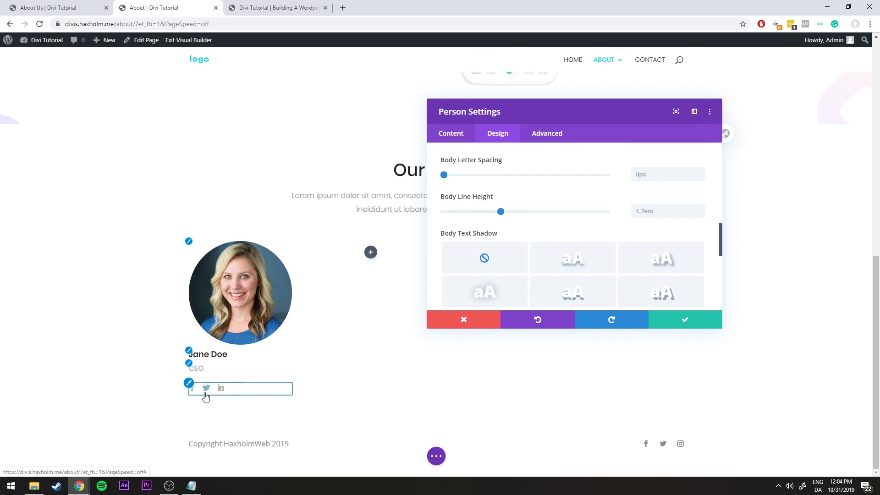
click(35, 10)
key(ctrl+Tab)
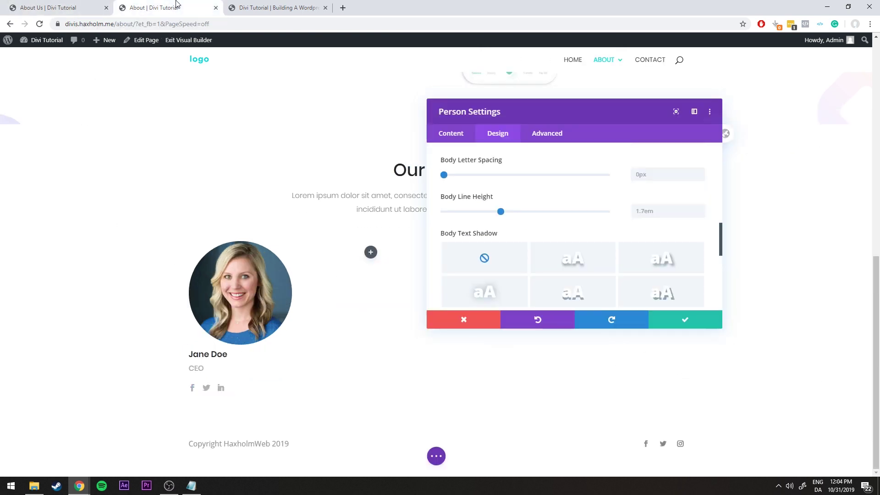
scroll(497, 186, up, 8)
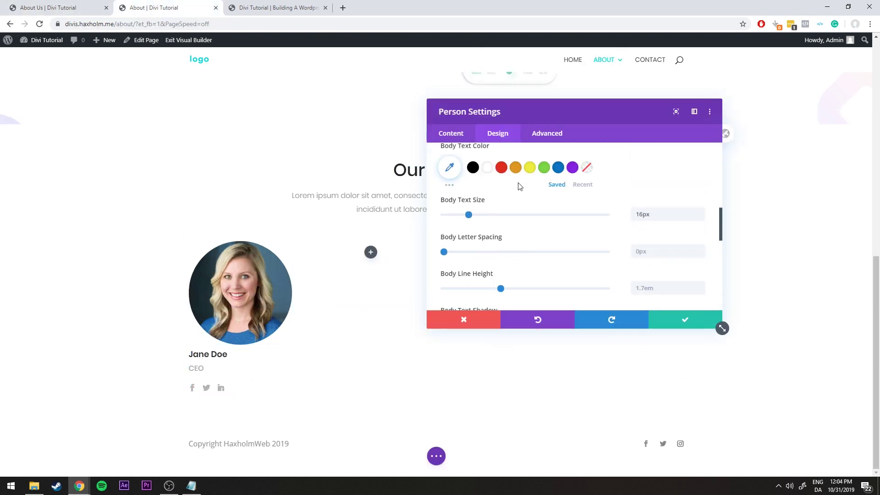
scroll(478, 216, down, 2)
click(477, 204)
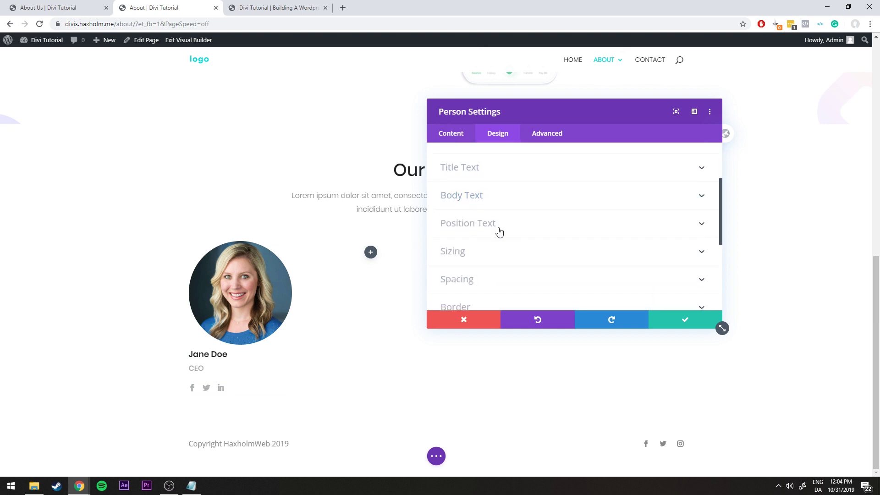
Centre-align the card's name, position and social icons
scroll(495, 233, up, 3)
click(483, 232)
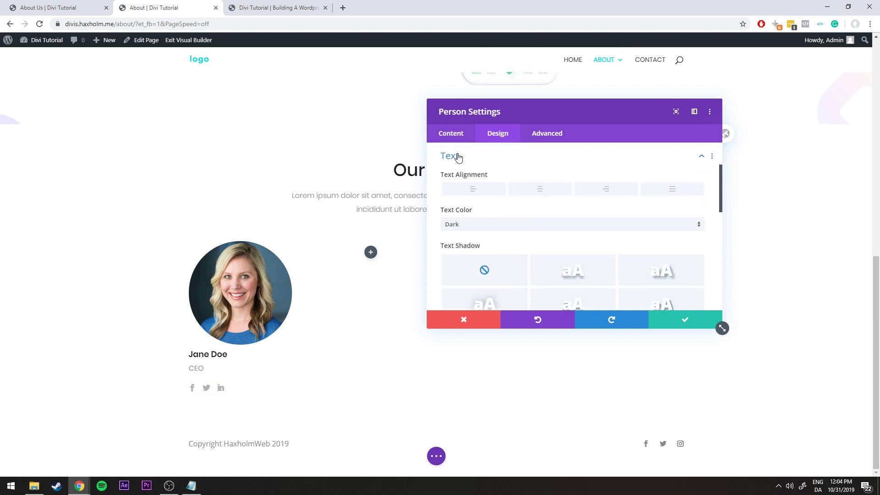
click(537, 190)
scroll(467, 216, up, 1)
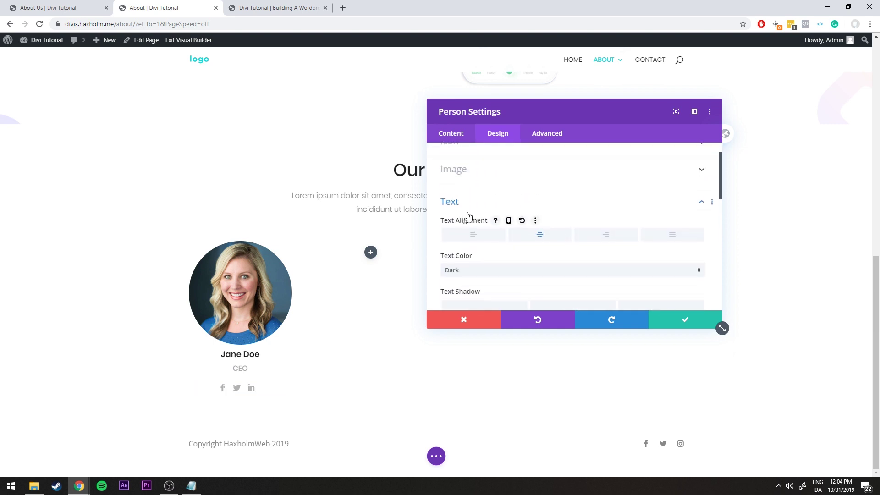
click(468, 201)
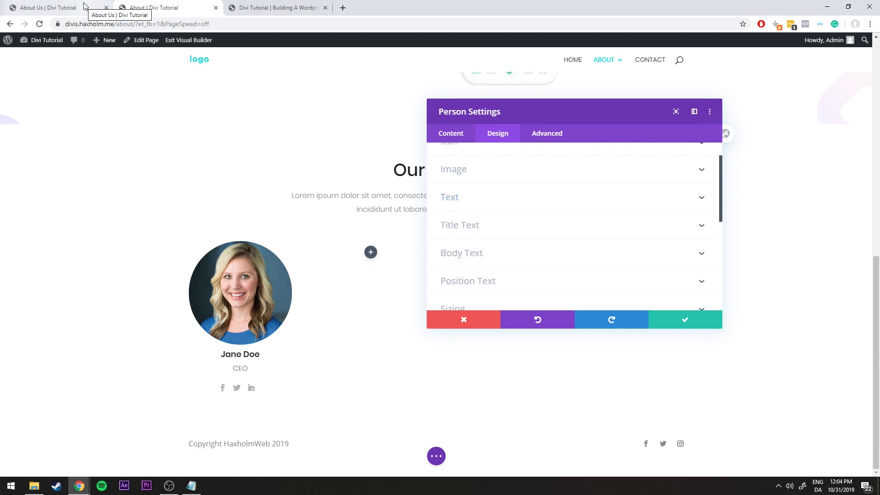
Set the card width to 70% and centre the module in its column
click(84, 6)
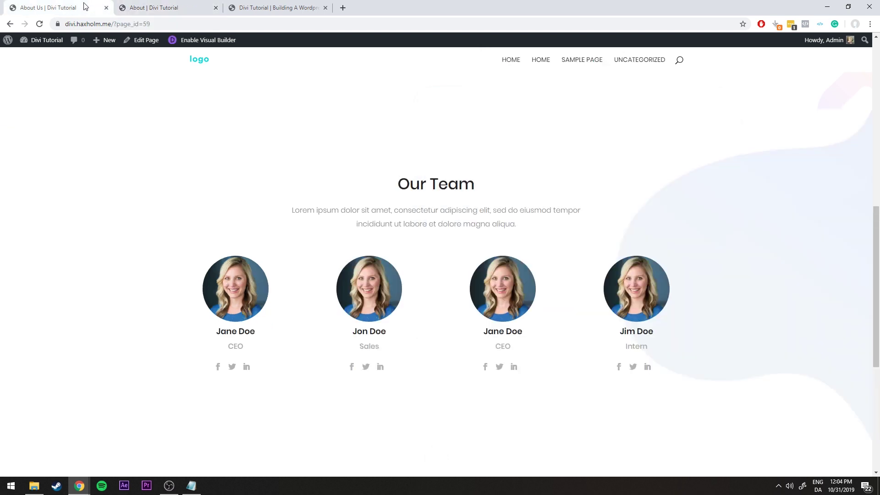
click(186, 4)
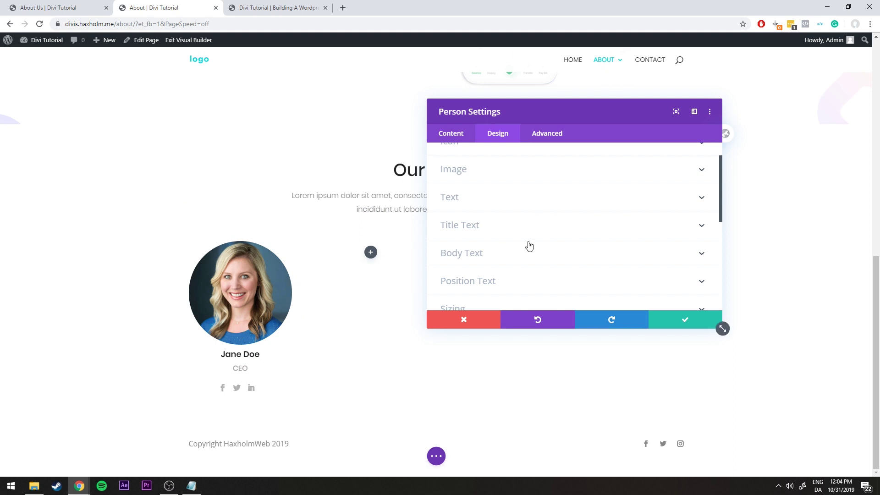
scroll(524, 243, down, 1)
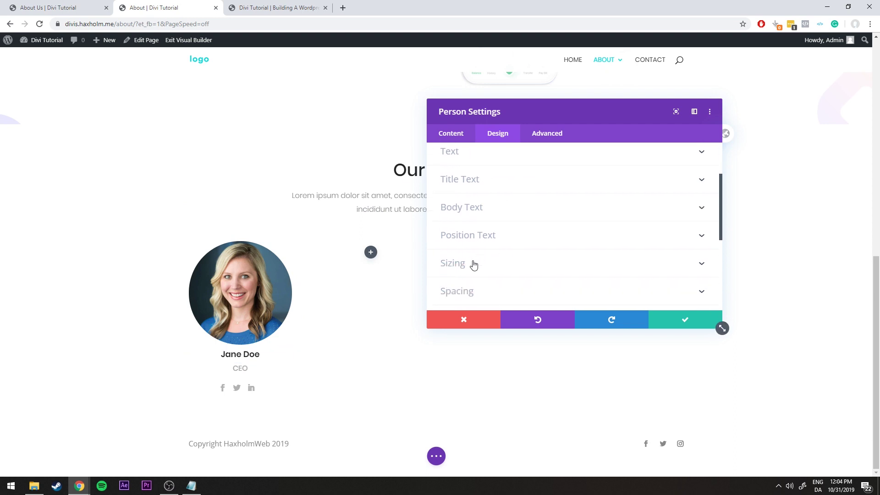
click(474, 264)
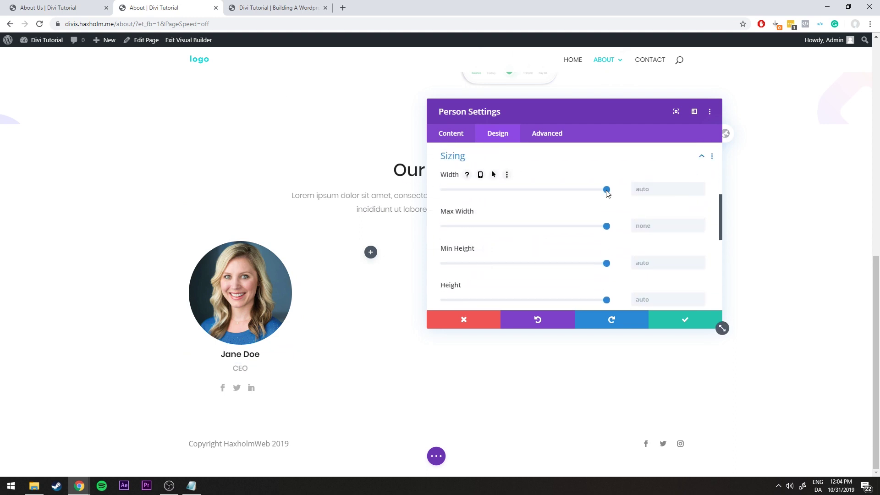
drag(606, 190, 577, 189)
drag(572, 188, 559, 187)
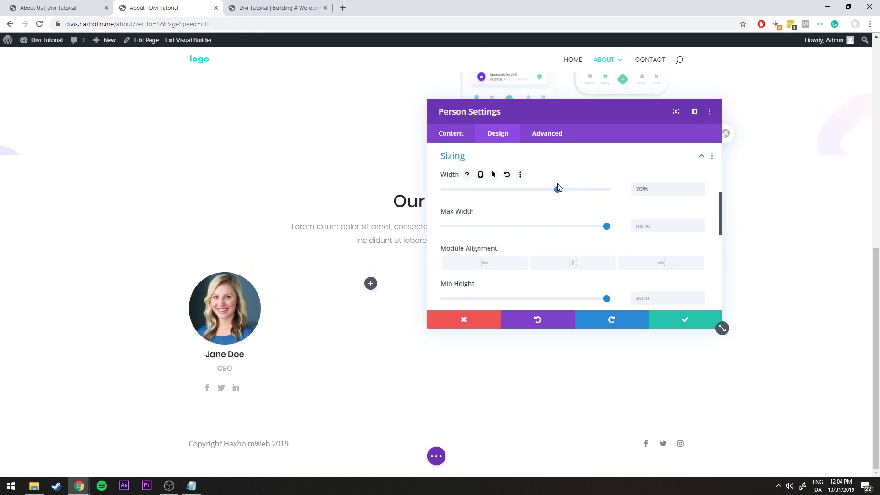
click(570, 266)
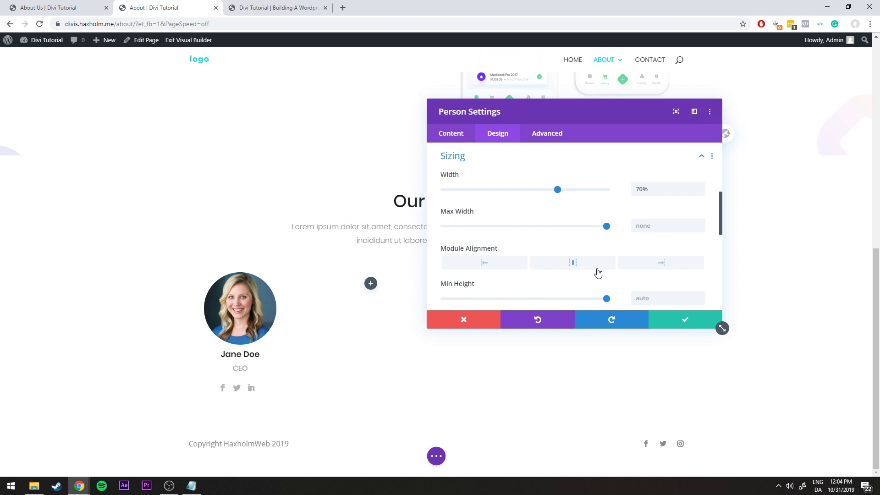
Save the card and copy it into columns two, three and four
click(683, 322)
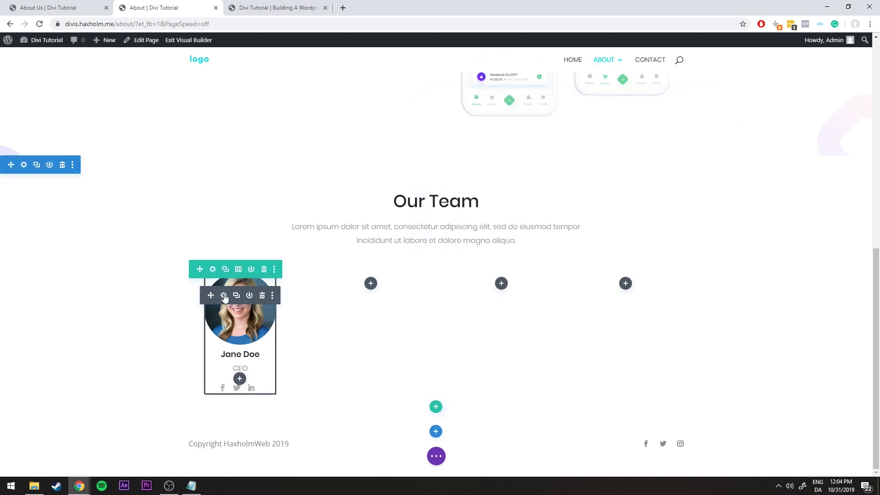
scroll(236, 296, down, 2)
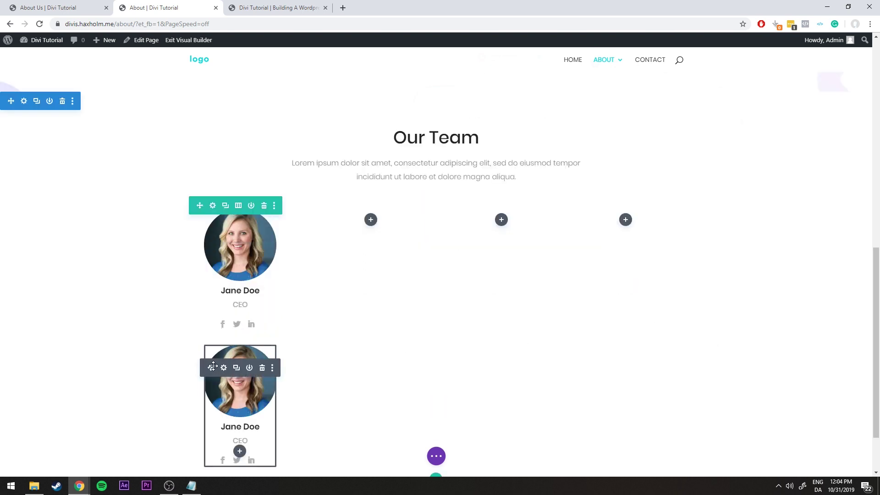
drag(210, 366, 370, 299)
click(366, 295)
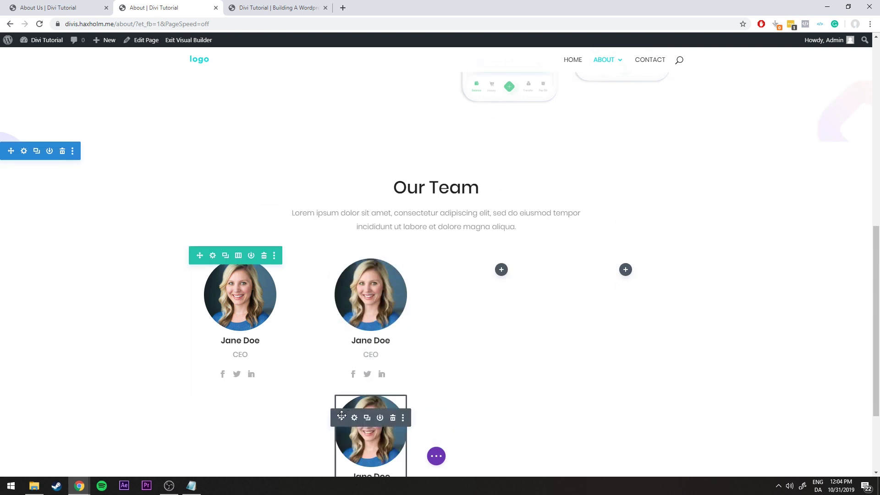
drag(339, 418, 497, 296)
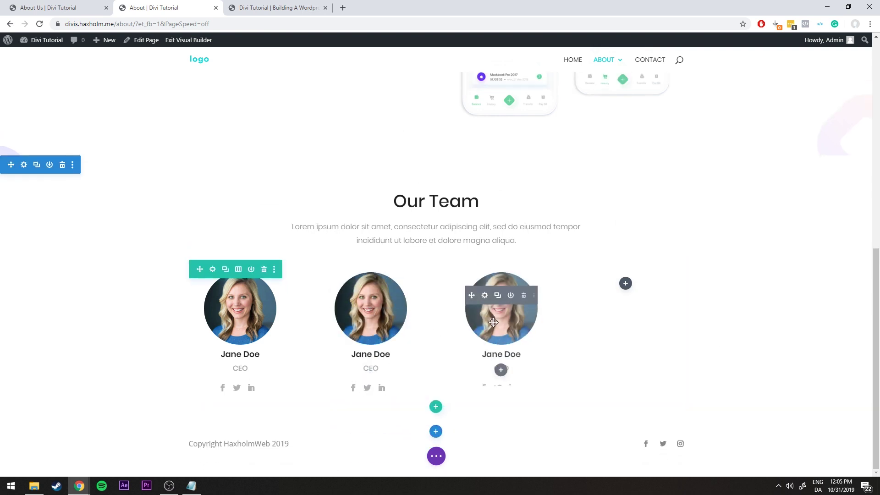
click(496, 293)
drag(474, 417, 654, 302)
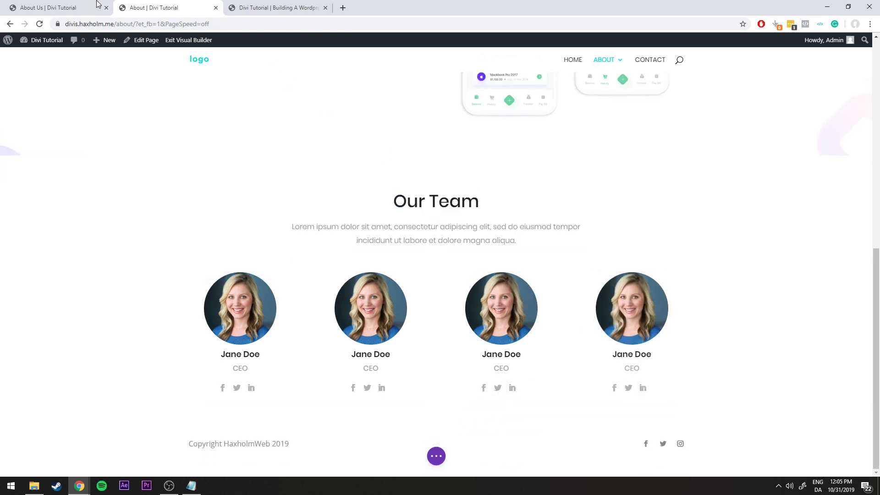
Compare the team row against the reference About Us and home pages
click(91, 13)
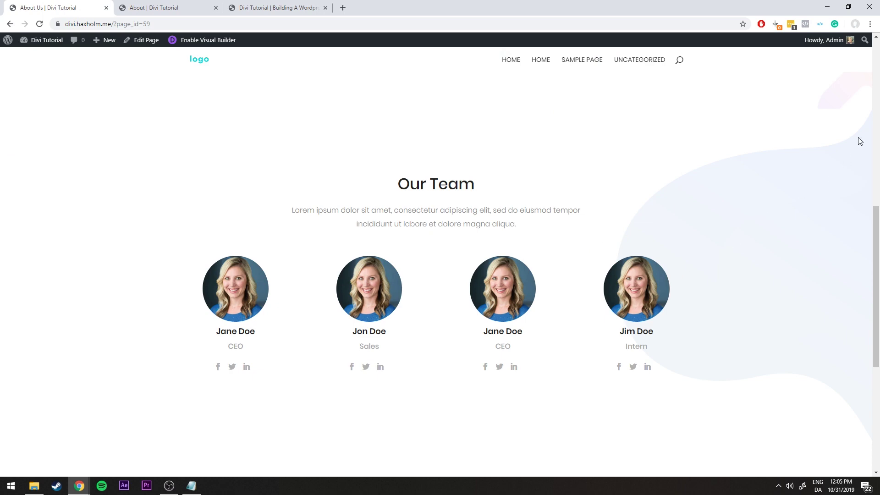
click(300, 7)
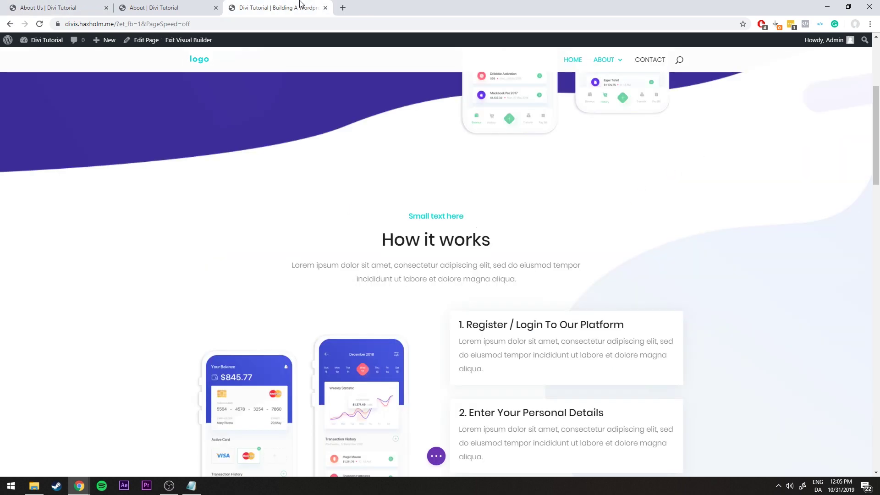
scroll(568, 300, down, 5)
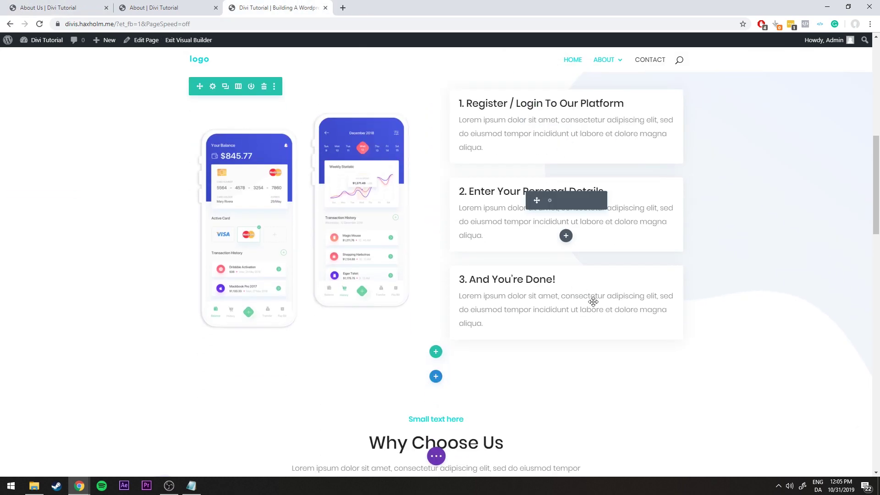
scroll(573, 298, up, 5)
click(188, 7)
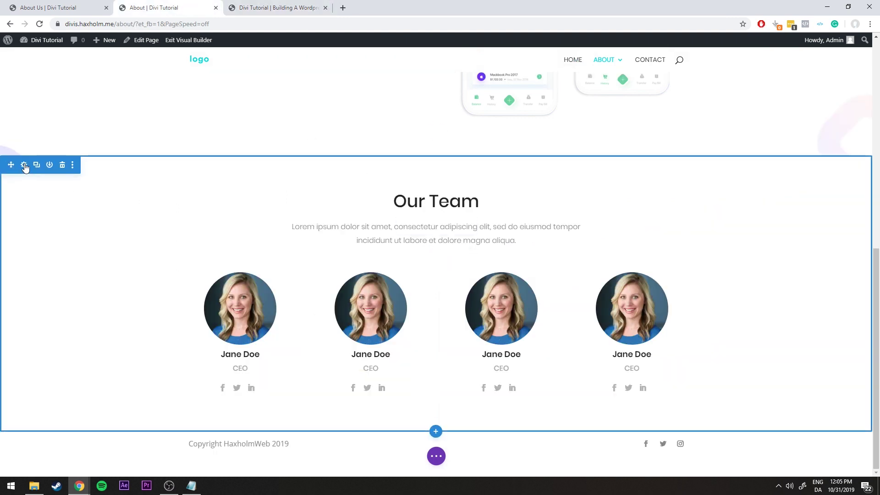
Set bg_hero from the media library as the Our Team section's background image
click(23, 165)
click(467, 203)
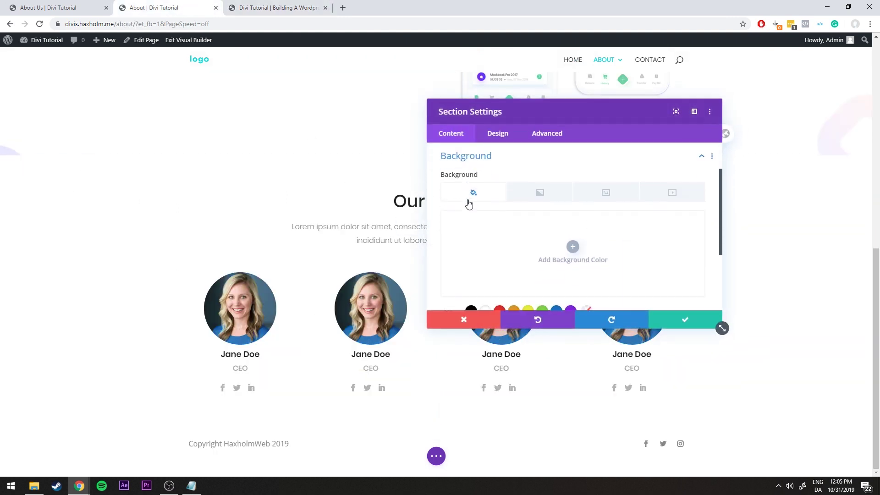
click(606, 192)
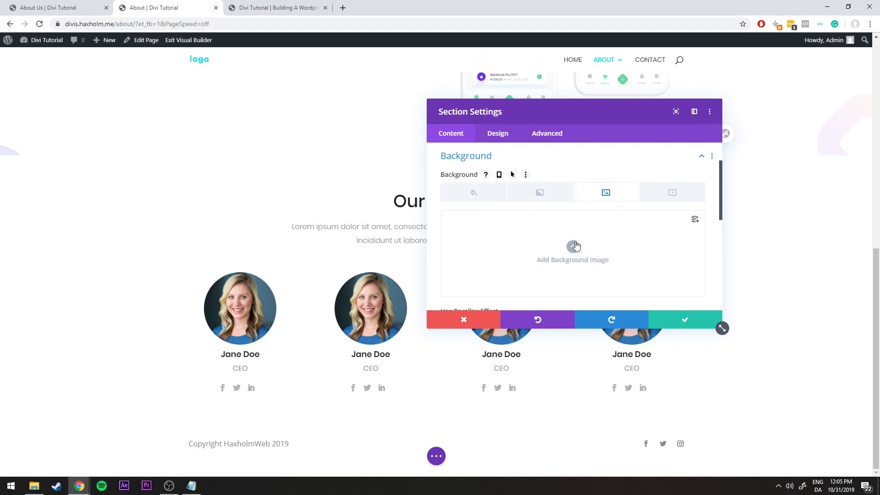
click(573, 247)
click(202, 213)
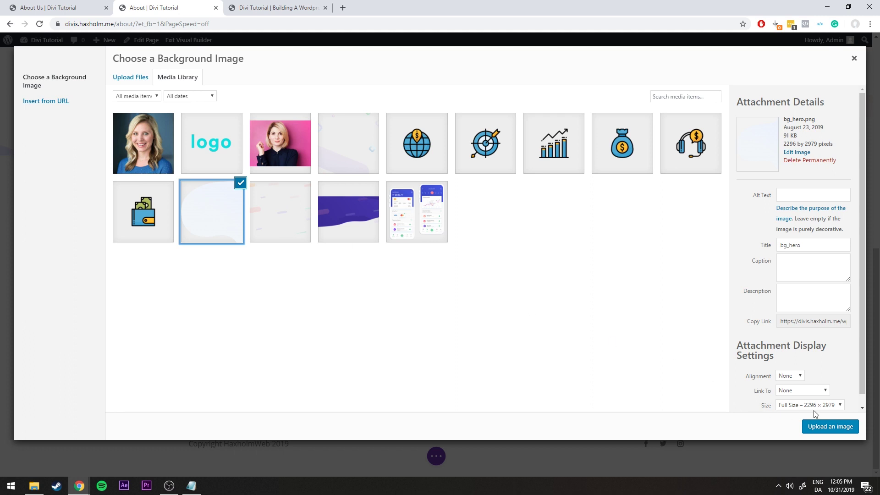
click(832, 427)
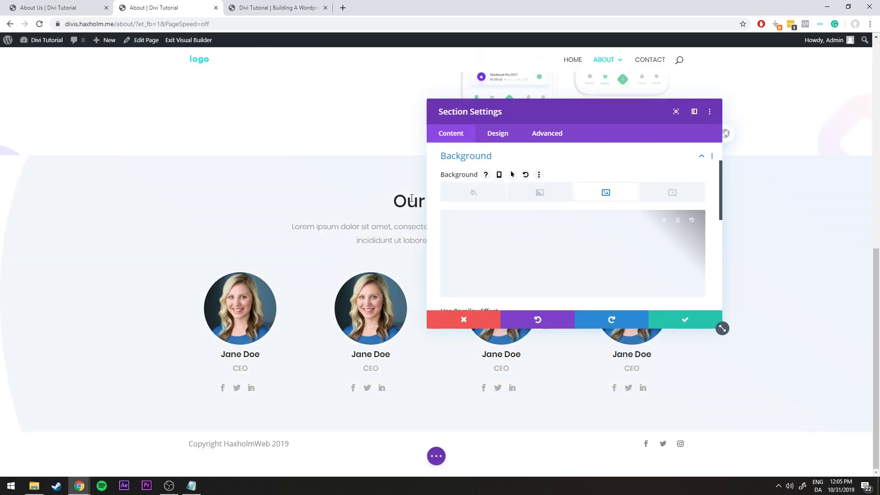
Size the background image to Fit, position it Center Right, and save
scroll(511, 201, down, 2)
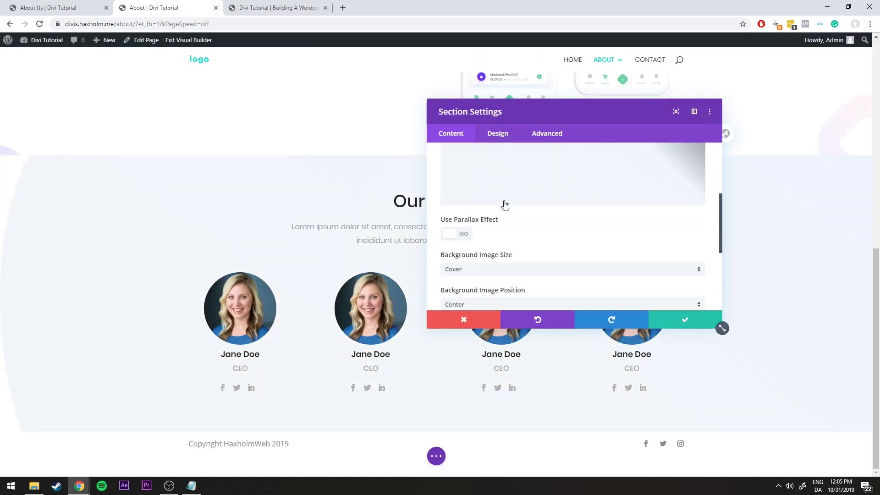
scroll(499, 212, down, 1)
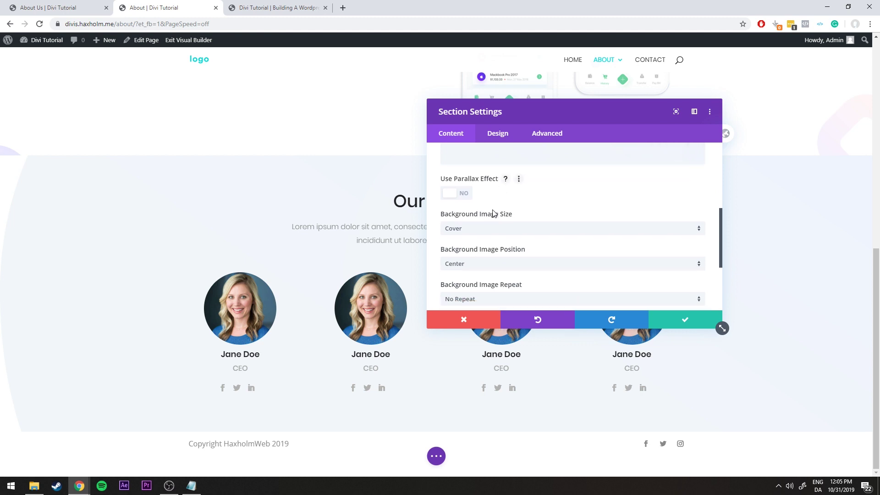
click(478, 224)
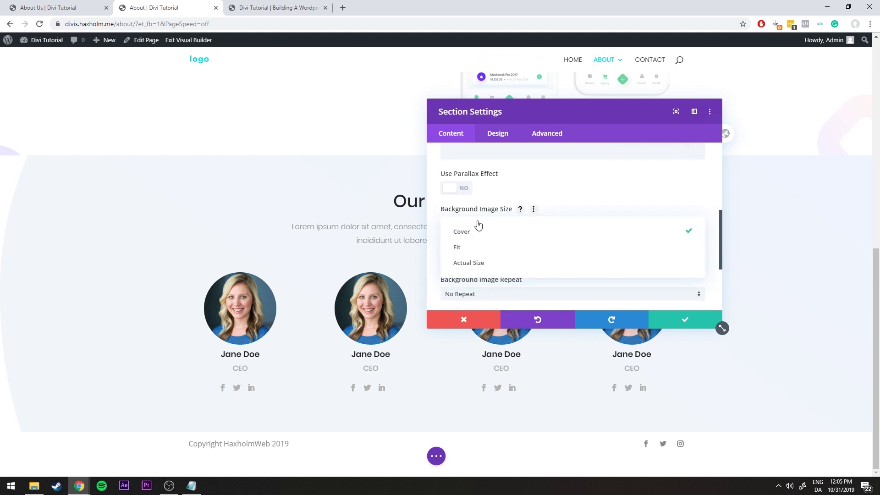
click(503, 250)
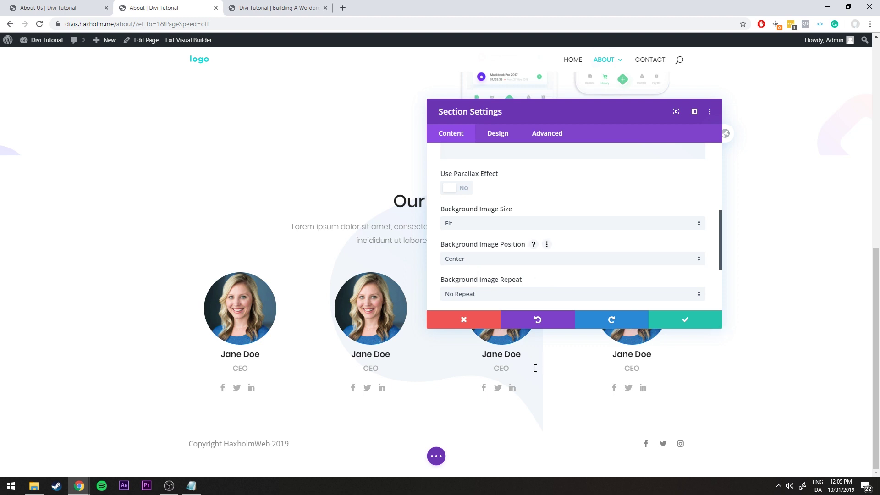
click(483, 264)
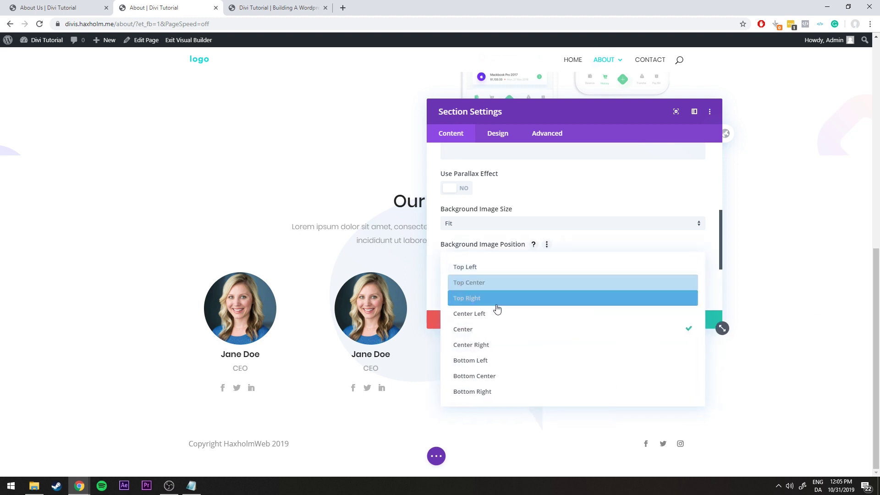
click(489, 347)
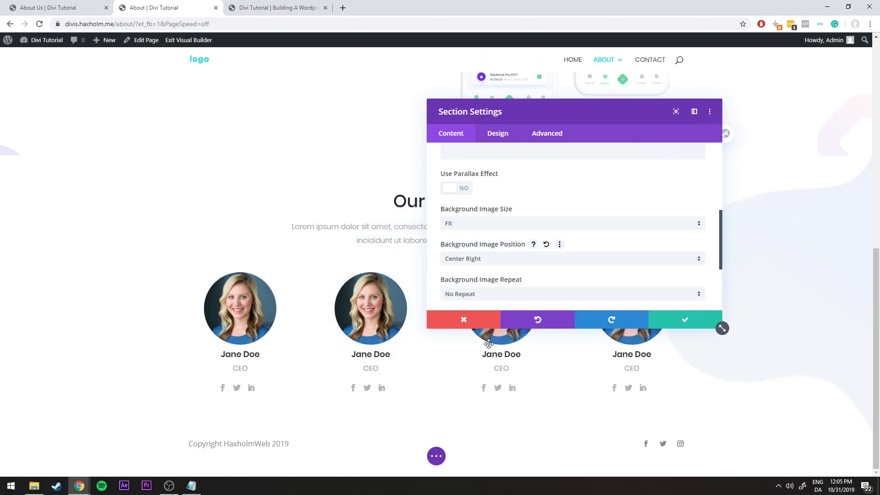
click(676, 329)
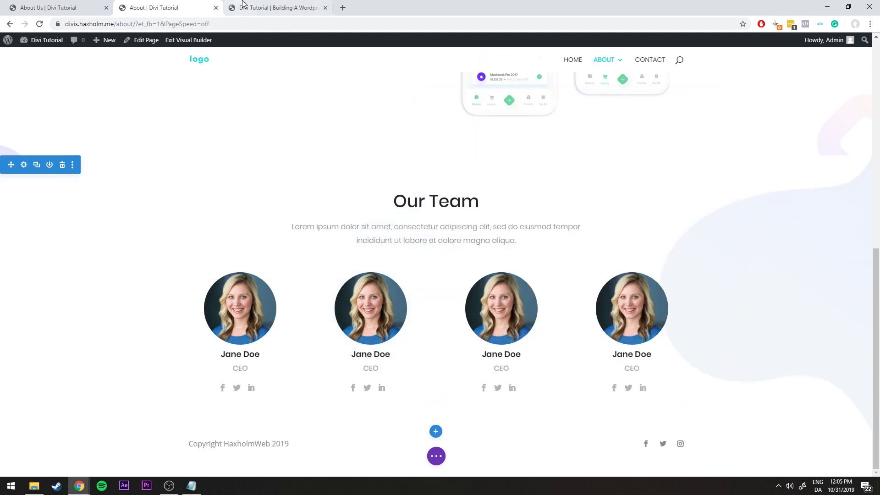
Raise the Our Team section's padding to 92px bottom and 119px top
click(250, 6)
click(222, 7)
click(60, 8)
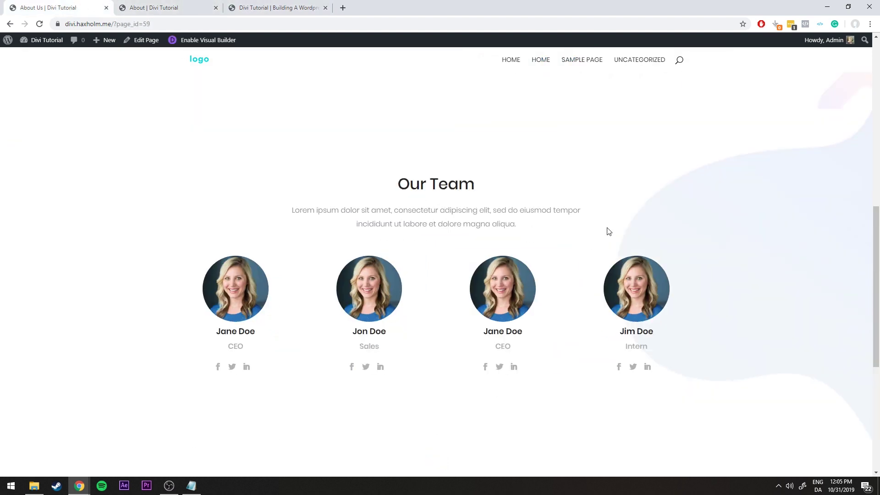
click(168, 7)
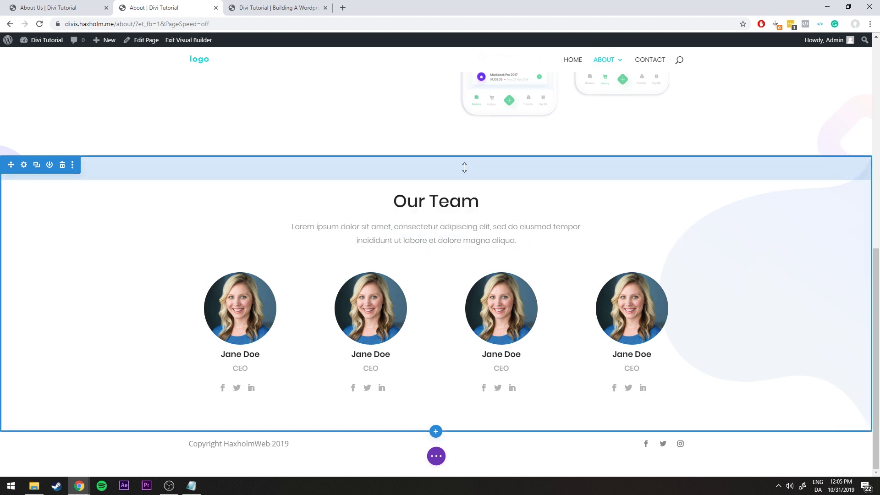
drag(449, 172, 448, 191)
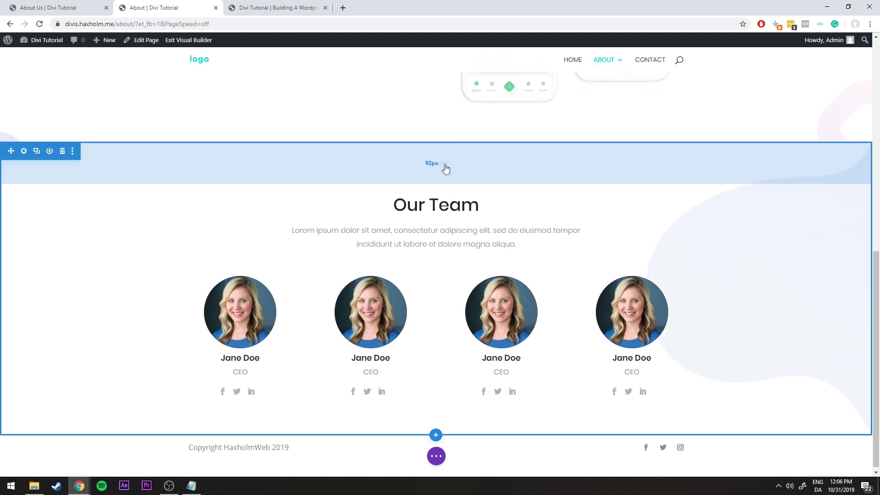
click(443, 165)
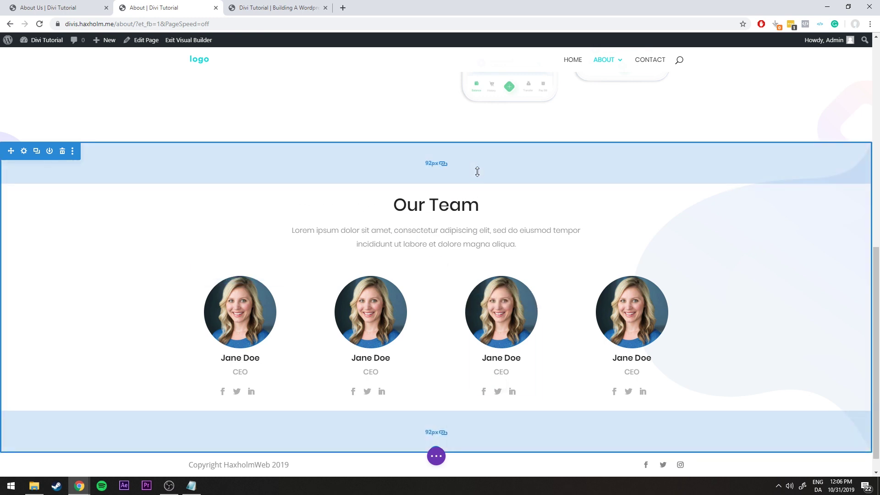
mouse_move(477, 171)
mouse_down()
mouse_move(480, 191)
mouse_move(481, 184)
mouse_up()
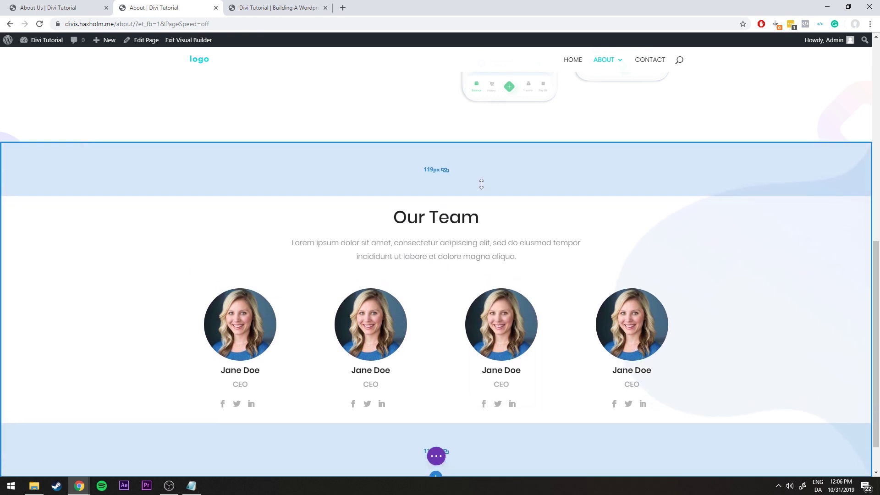
Scroll the reference About Us page down past its team cards to Contact Us
scroll(595, 136, down, 1)
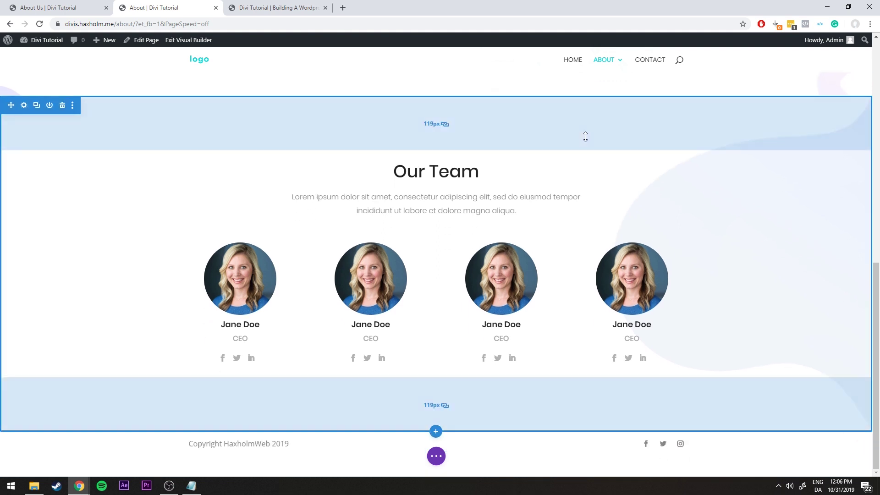
click(60, 5)
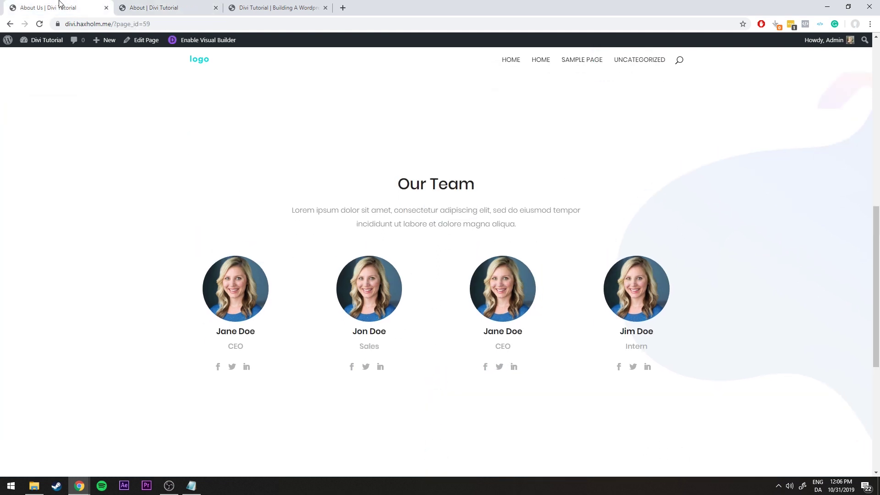
click(132, 5)
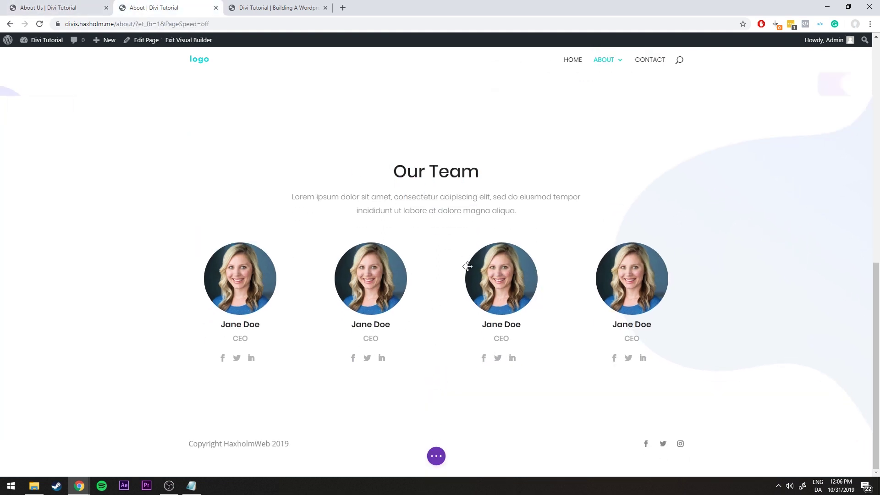
mouse_move(467, 266)
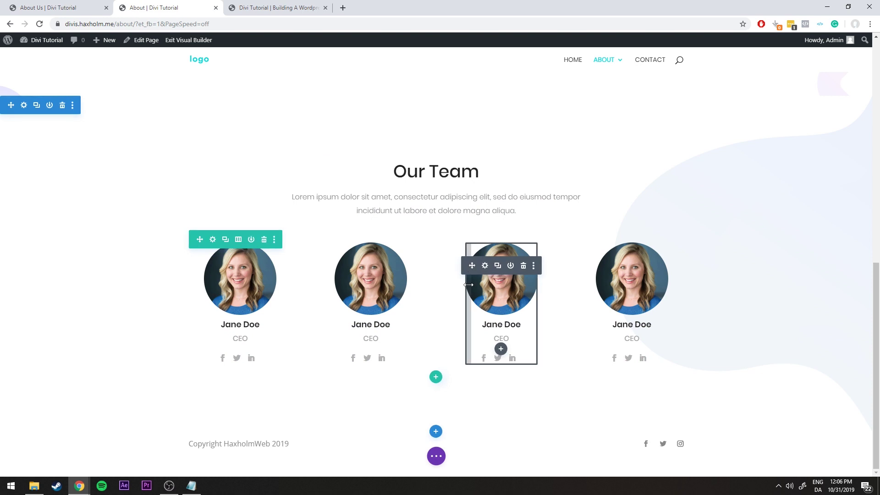
click(60, 7)
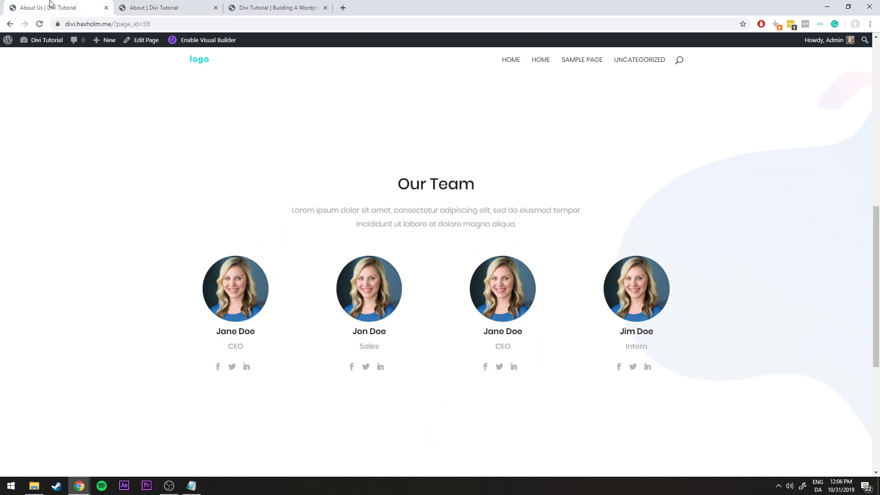
scroll(381, 244, down, 5)
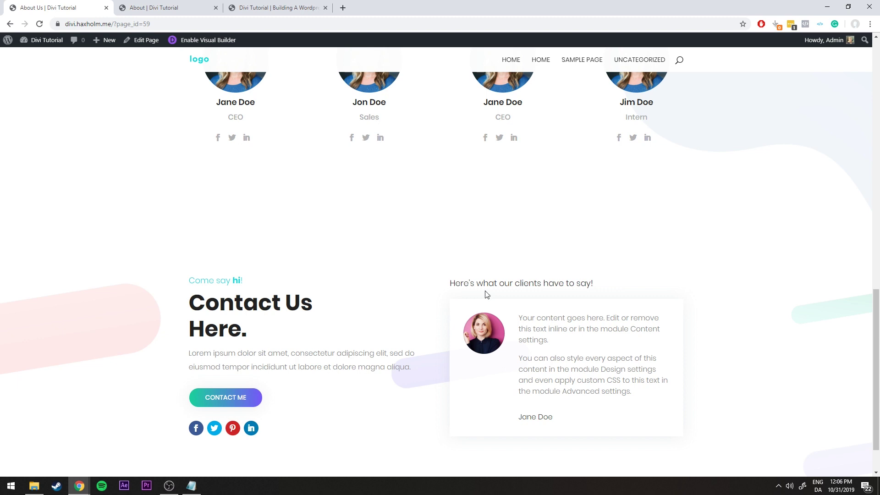
On the home page, open the Add to Library dialog for the Contact Us section
click(266, 7)
scroll(419, 181, down, 3)
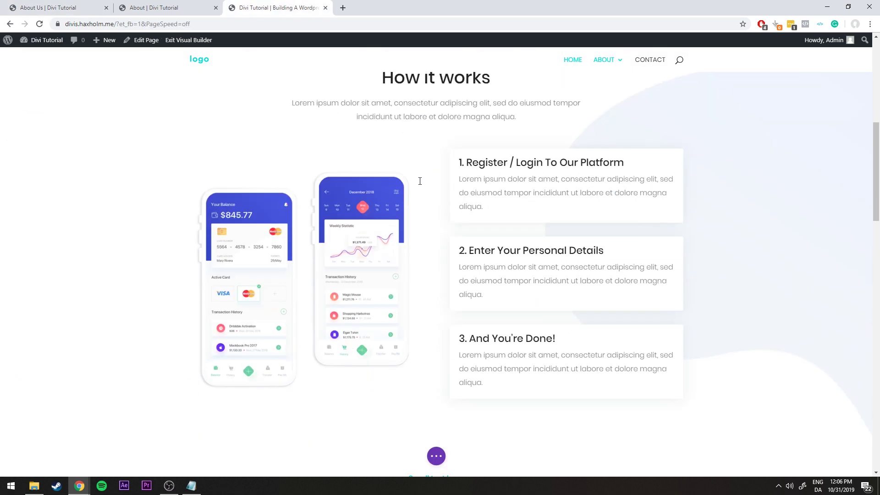
scroll(419, 181, down, 20)
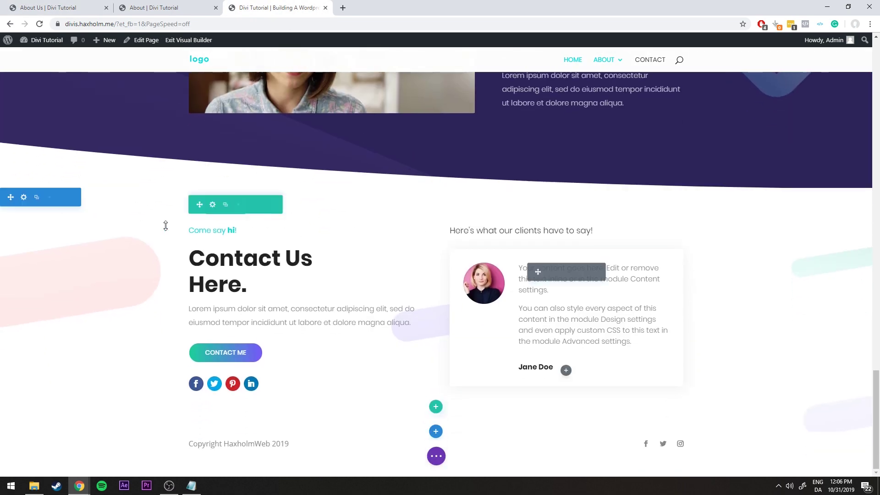
right_click(23, 199)
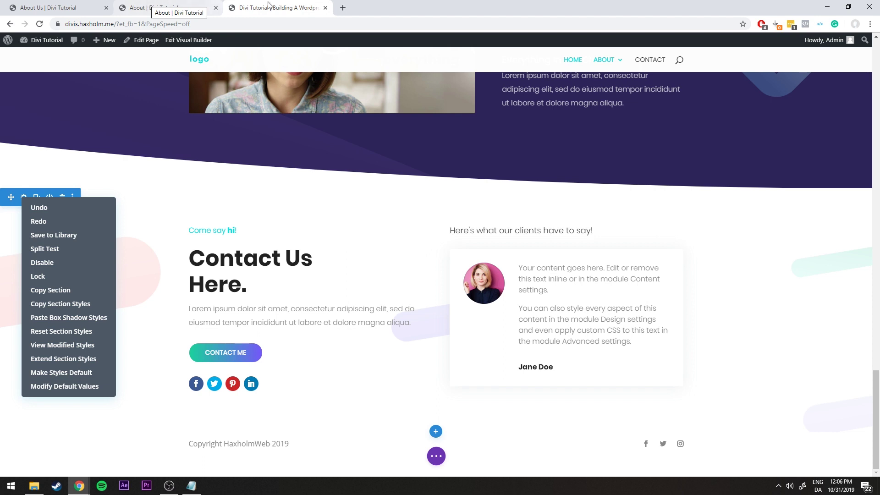
click(163, 206)
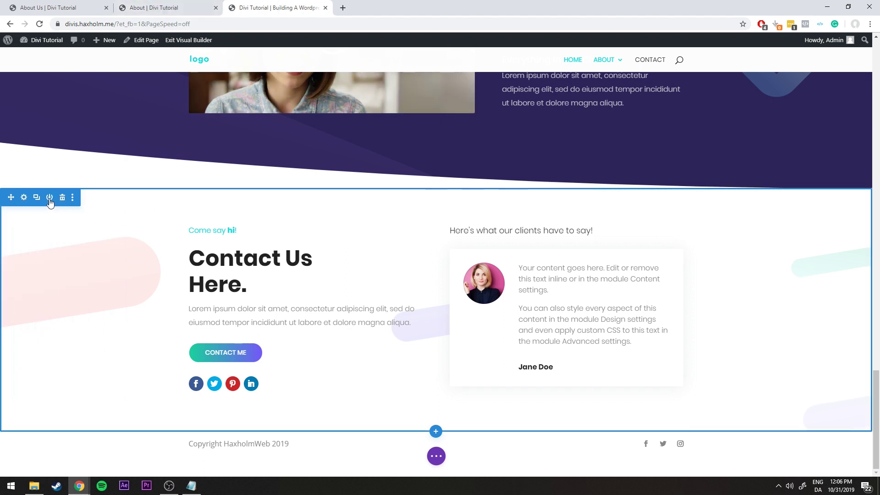
click(50, 198)
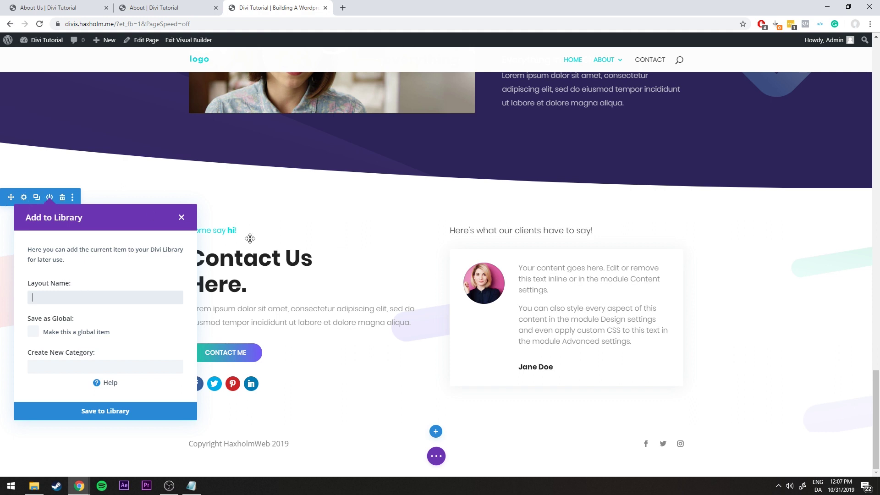
Add the Contact Us section to the library as 'Contact CTA' with 'Make this a global item' ticked, then return to the About tab
click(265, 285)
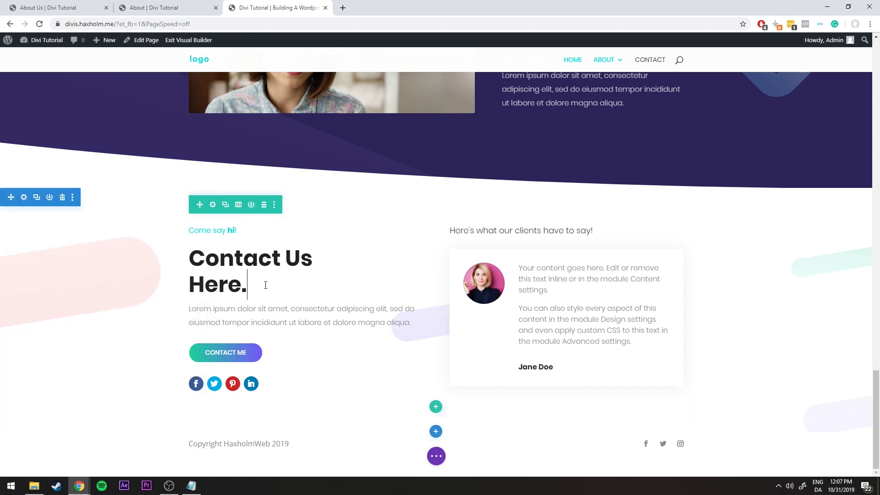
click(462, 198)
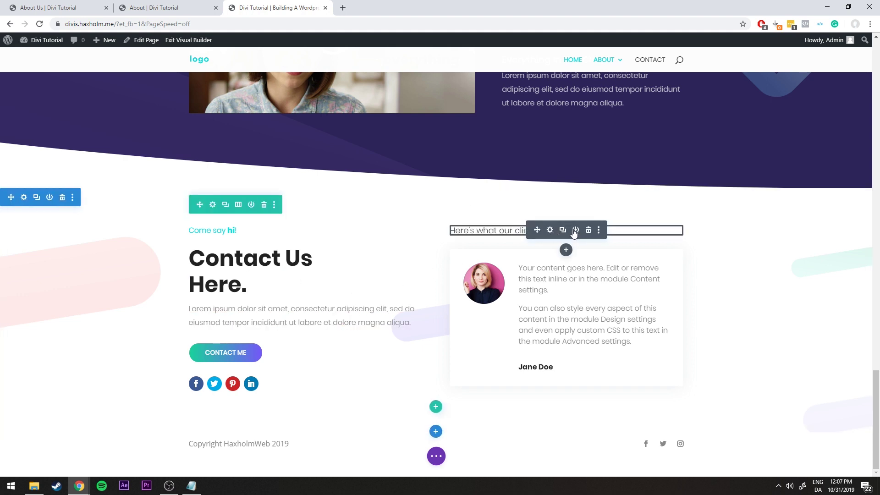
click(50, 198)
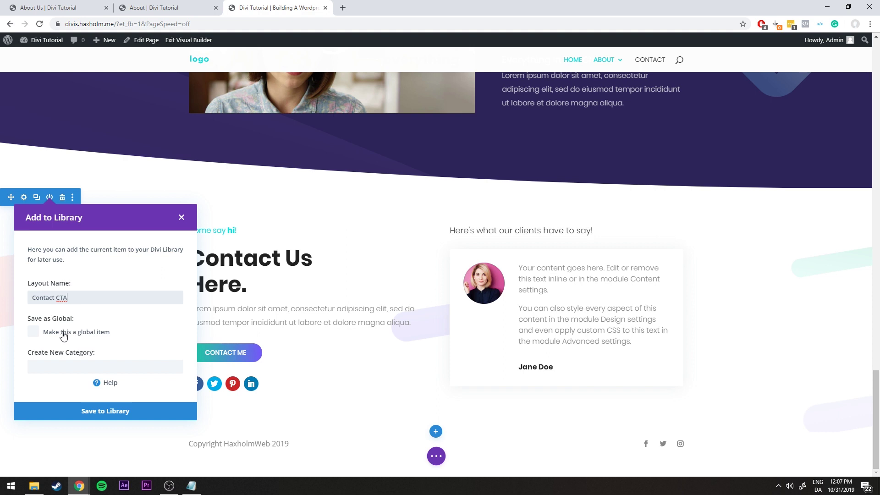
click(54, 334)
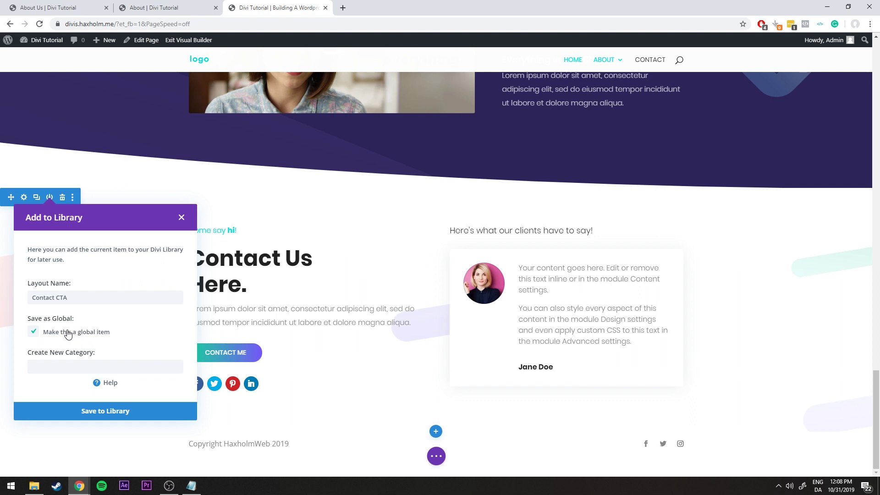
click(113, 411)
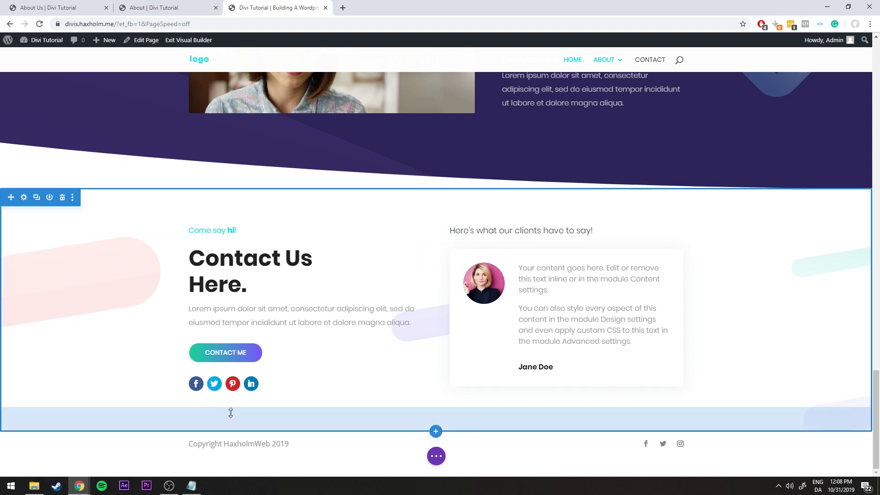
click(164, 9)
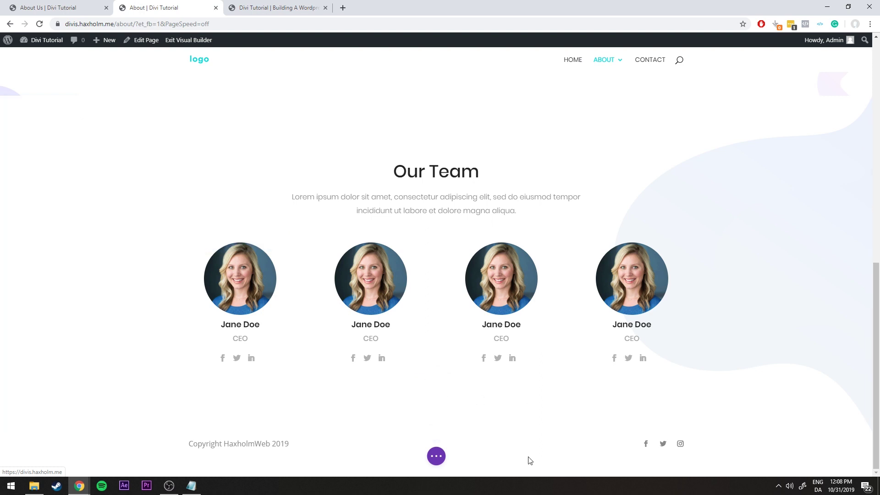
Reload the About page, insert the 'Contact CTA' library section below Our Team, and save
click(436, 456)
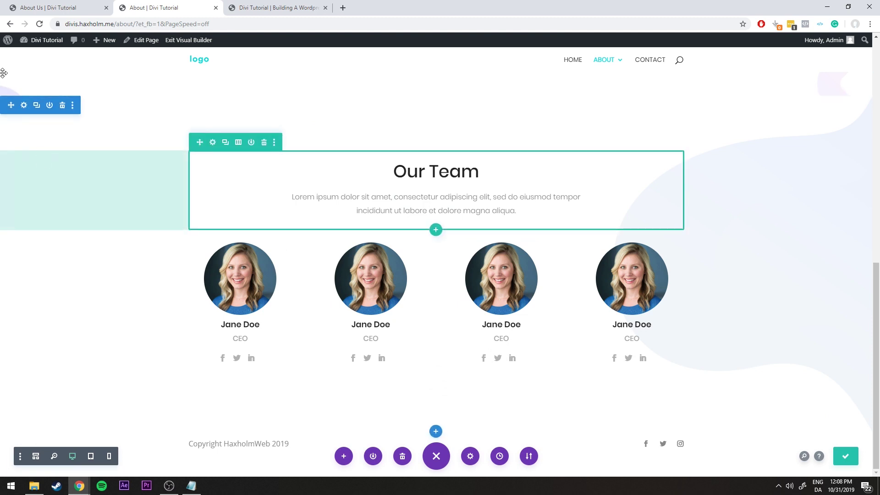
click(40, 25)
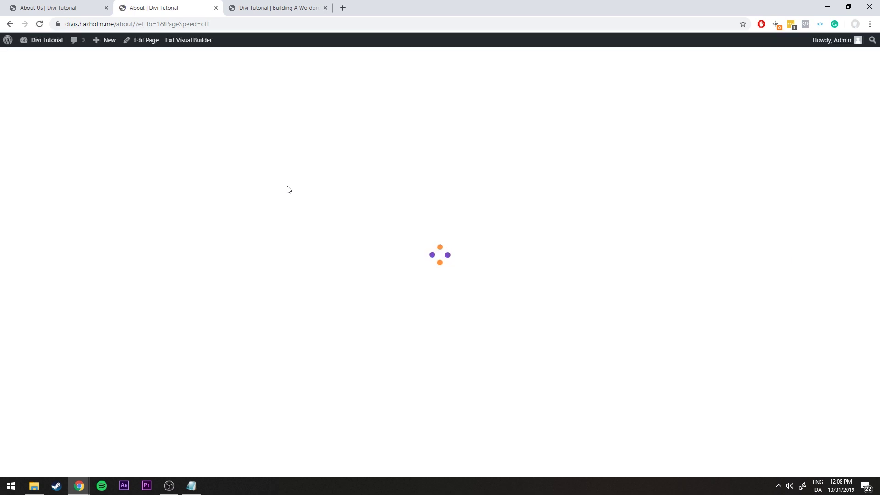
scroll(316, 199, down, 10)
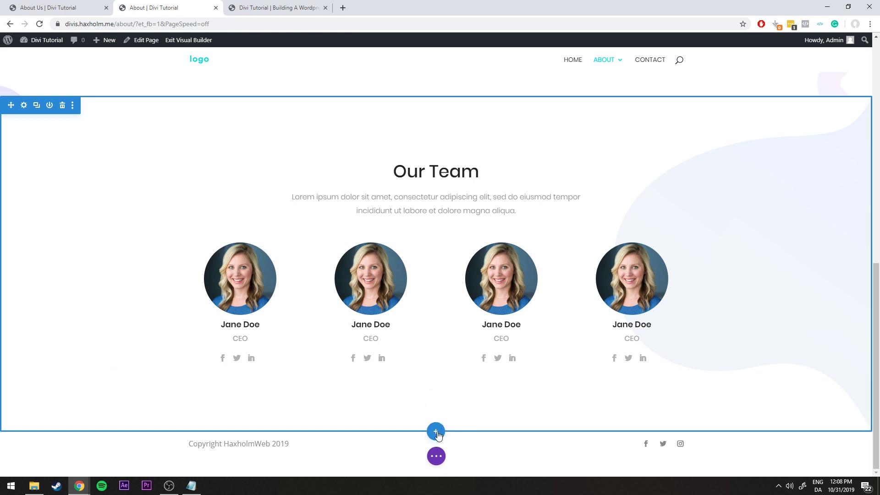
click(436, 432)
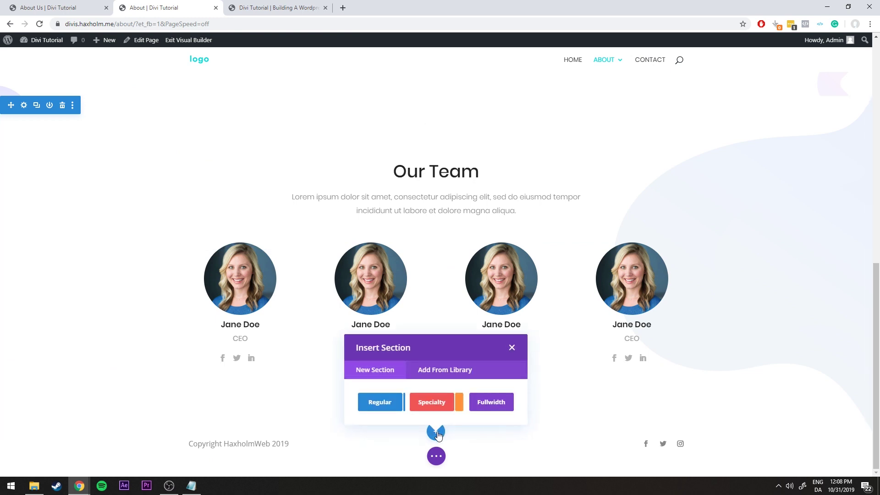
click(438, 371)
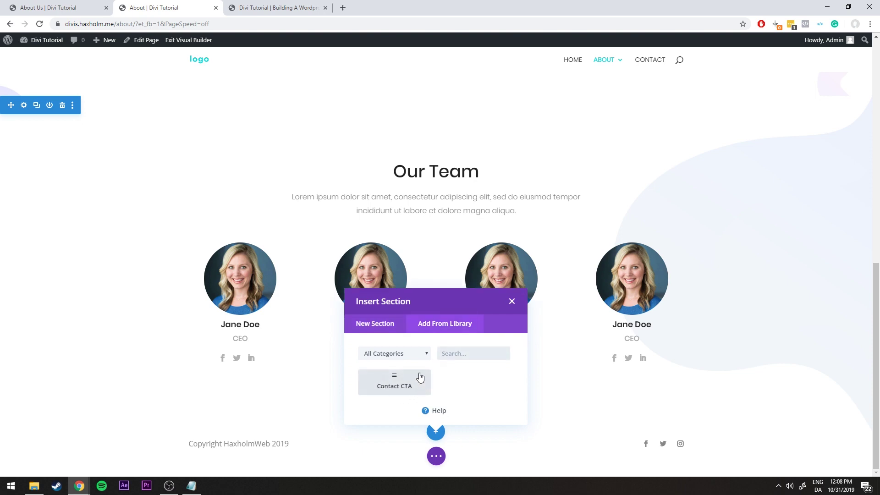
click(396, 388)
scroll(422, 354, down, 5)
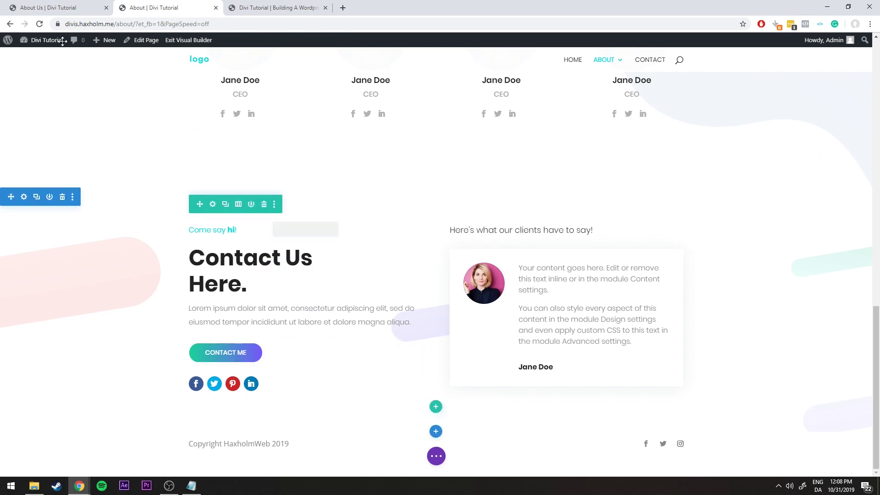
click(436, 456)
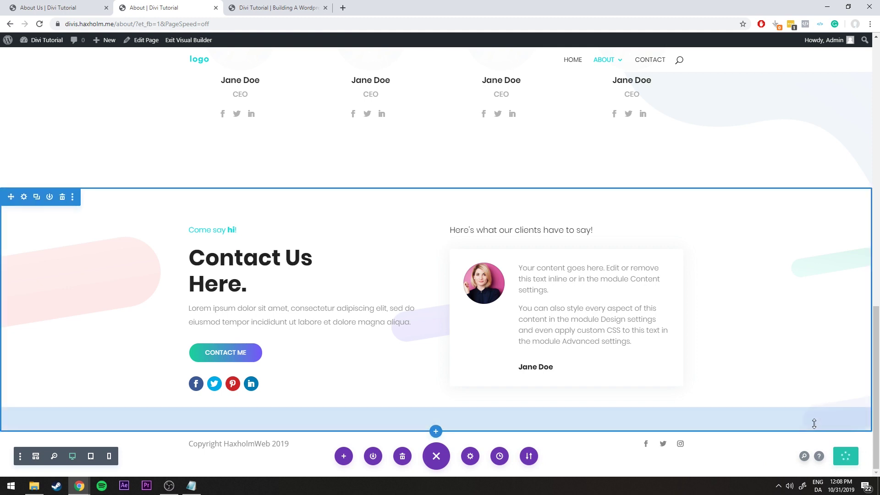
Exit the Visual Builder and scroll the live About page to check Who We Are, Our Team and Contact Us
click(183, 40)
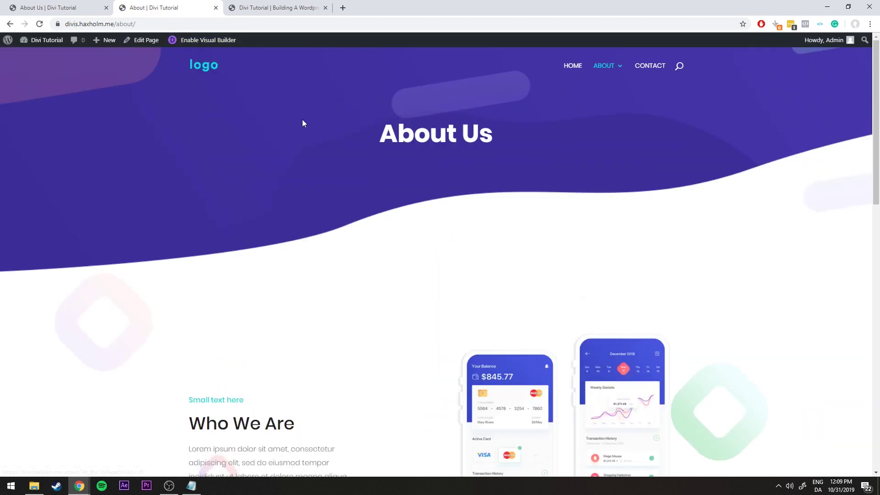
scroll(336, 134, down, 5)
scroll(339, 131, down, 10)
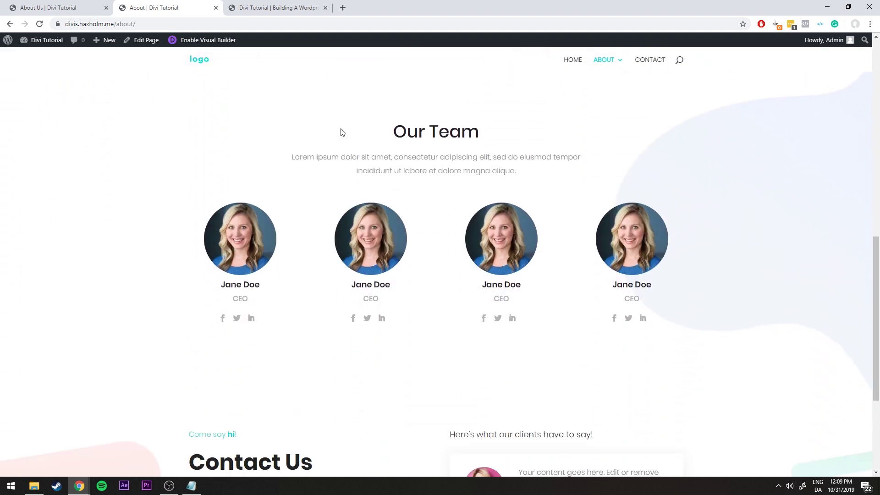
scroll(347, 133, up, 7)
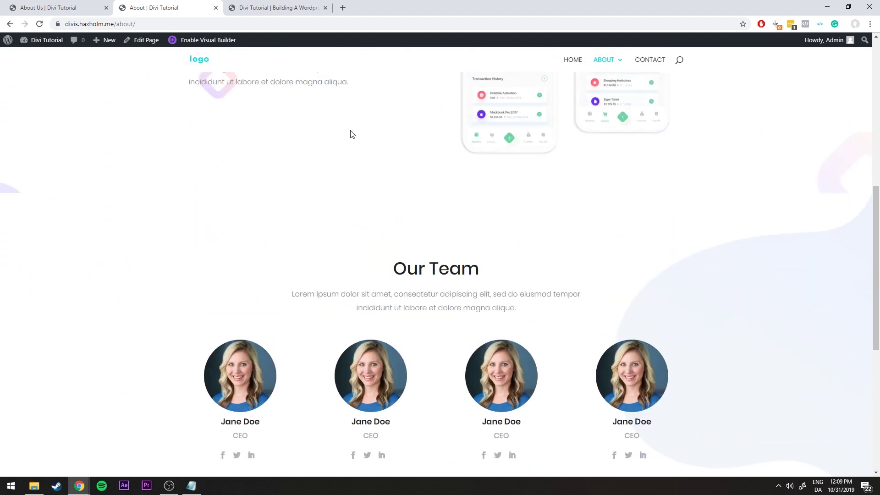
scroll(351, 134, down, 7)
scroll(220, 291, up, 3)
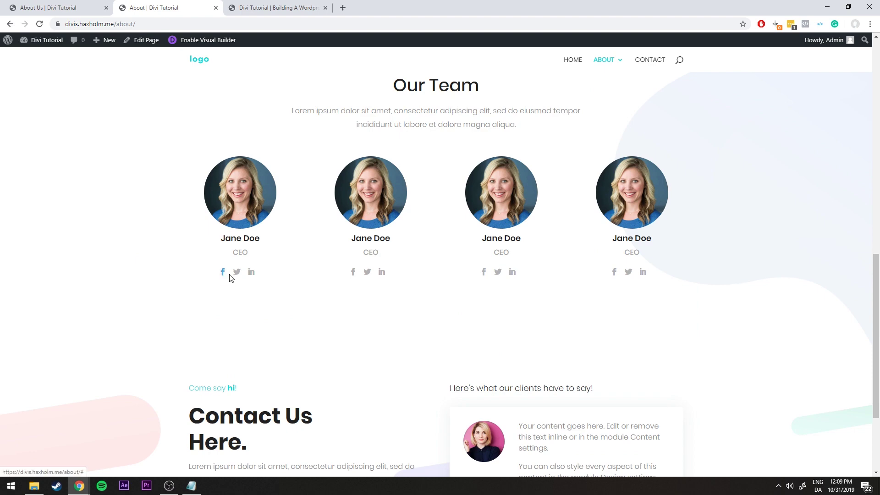
scroll(507, 261, up, 12)
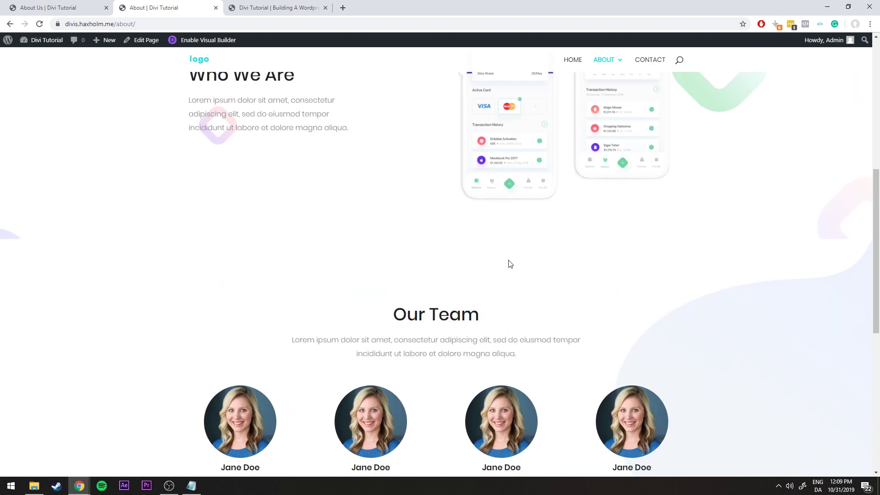